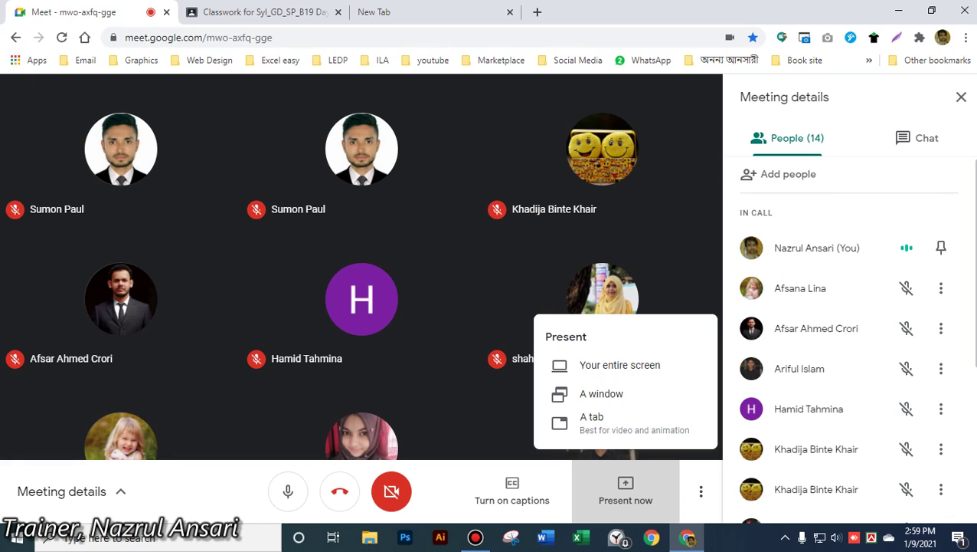
Minimize the meeting and screen recorder windows and open the desktop folder "all hair cut practice pic"
left_click(898, 10)
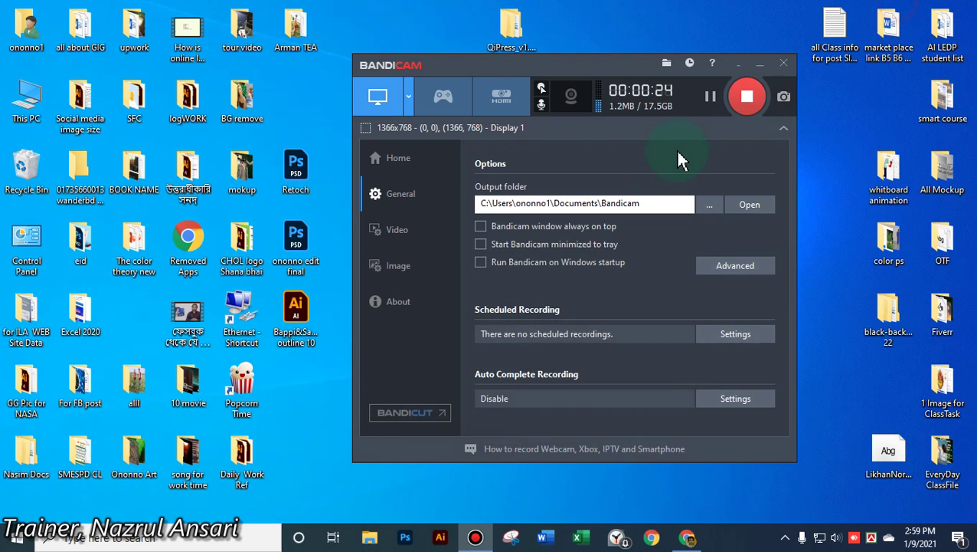
left_click(760, 65)
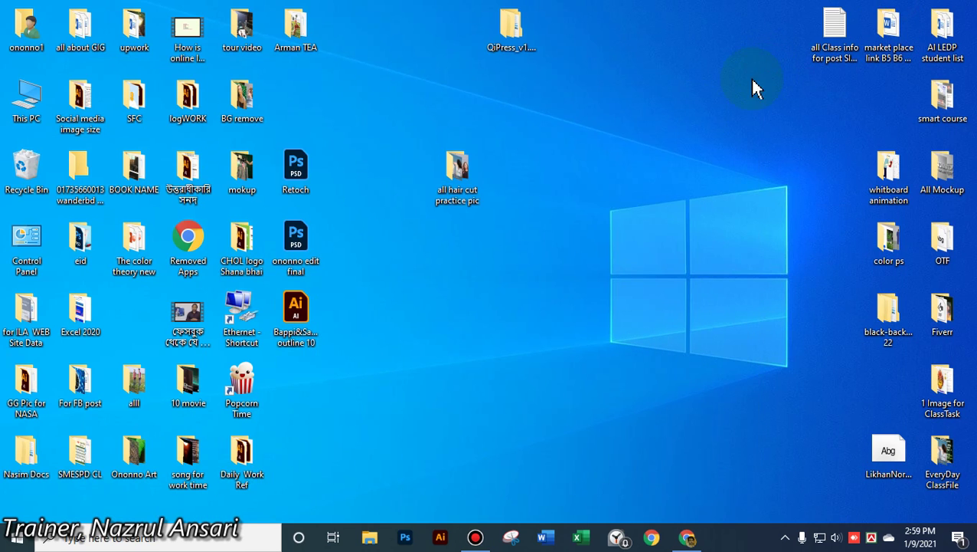
left_click(462, 193)
double_click(461, 190)
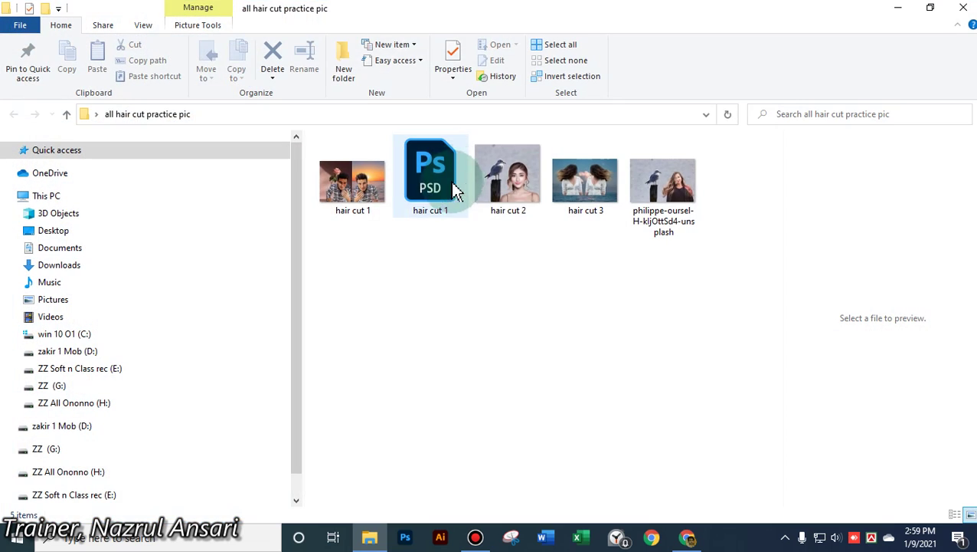
Present the entire screen in the Google Meet call, hide the sharing notice and minimize the browser
left_click(687, 537)
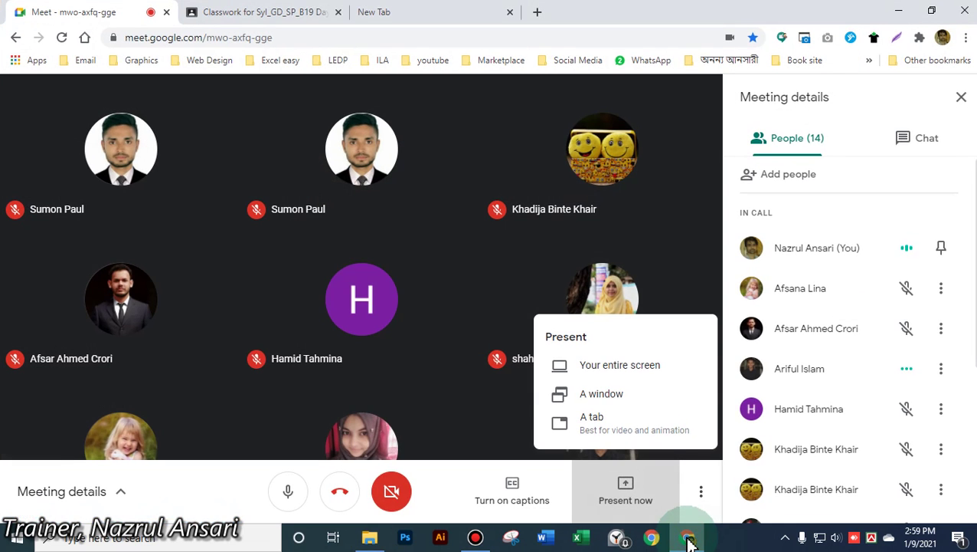
left_click(634, 367)
left_click(509, 298)
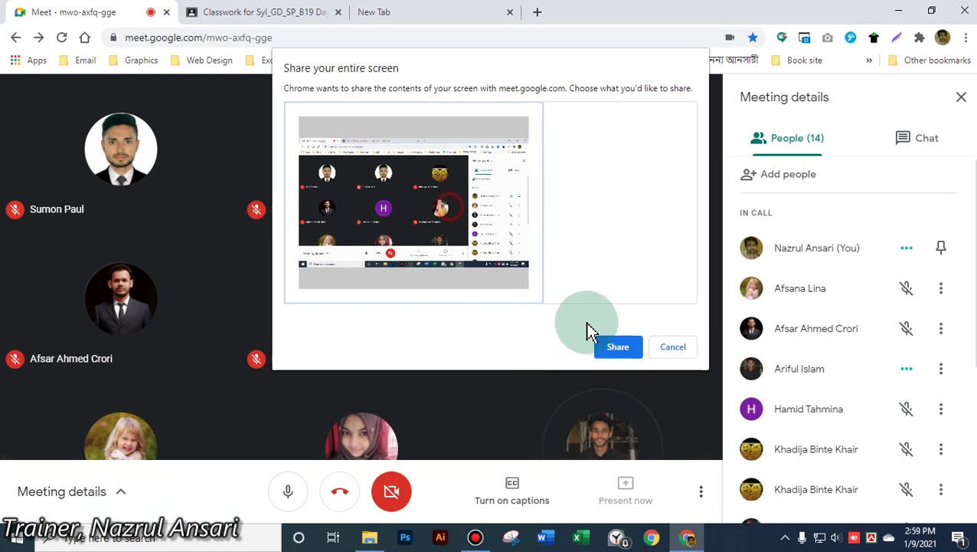
left_click(619, 347)
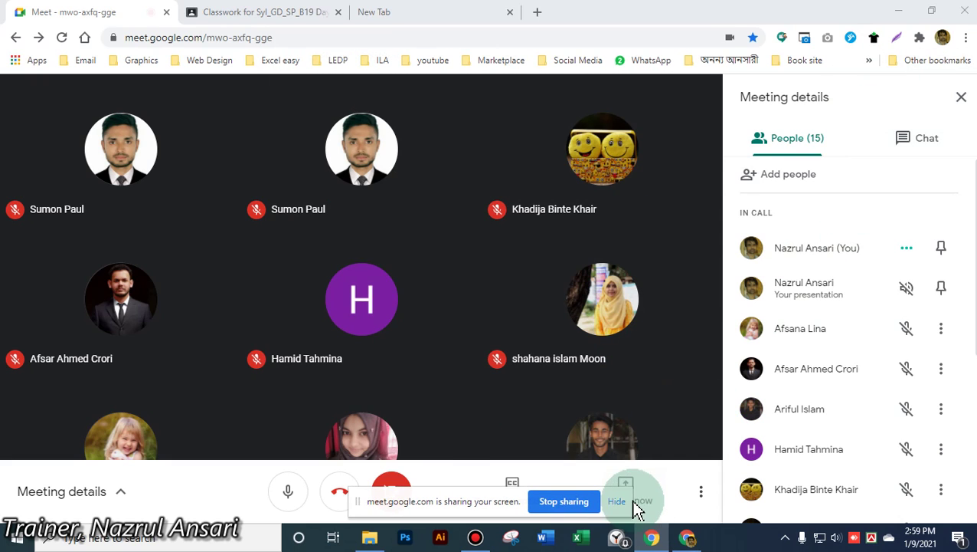
left_click(617, 499)
left_click(901, 11)
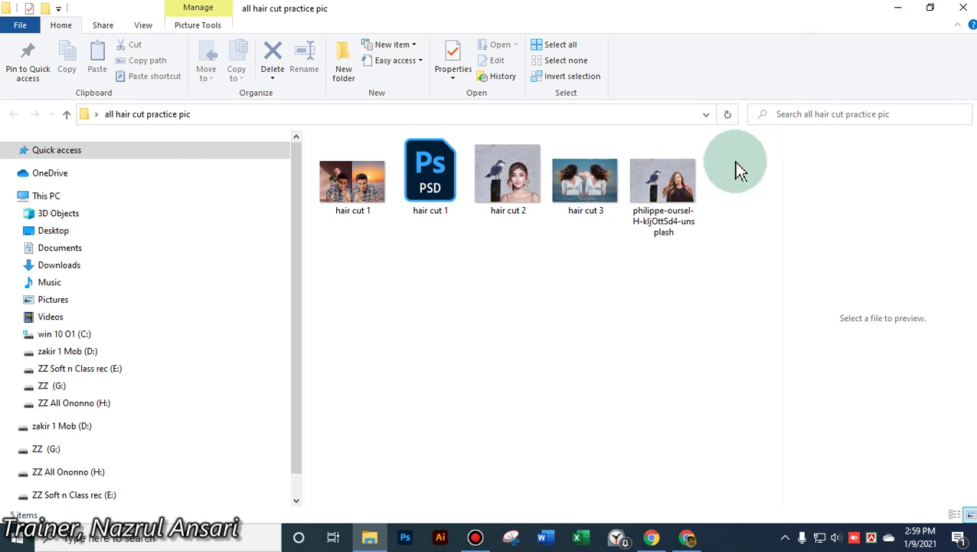
Open the "hair cut 1" image, examine the hair edges against both backgrounds up close, and close it
left_click(356, 190)
double_click(365, 188)
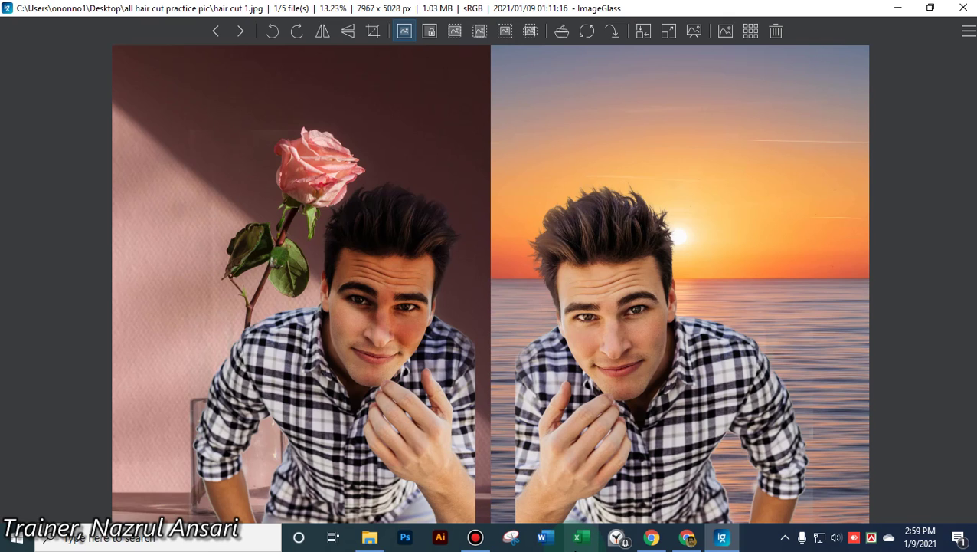
double_click(537, 268)
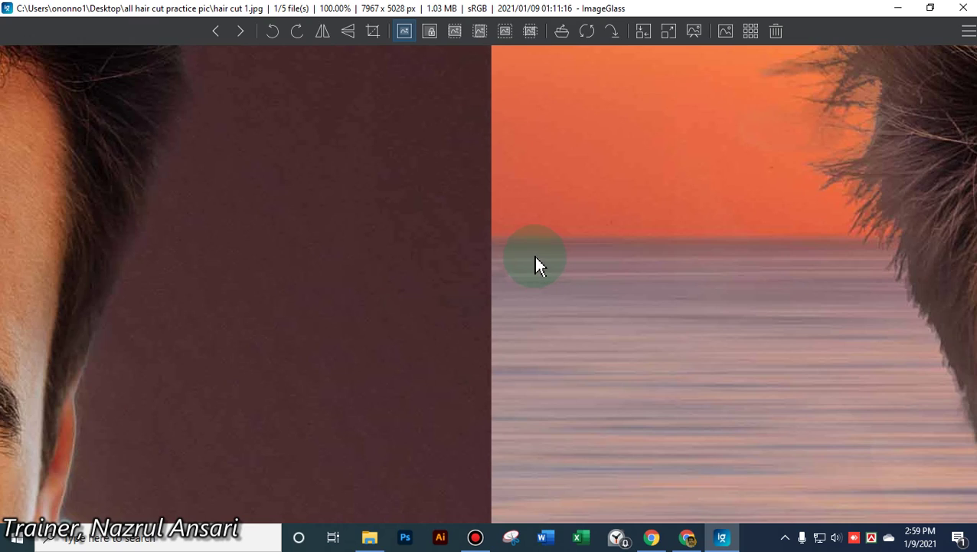
double_click(522, 259)
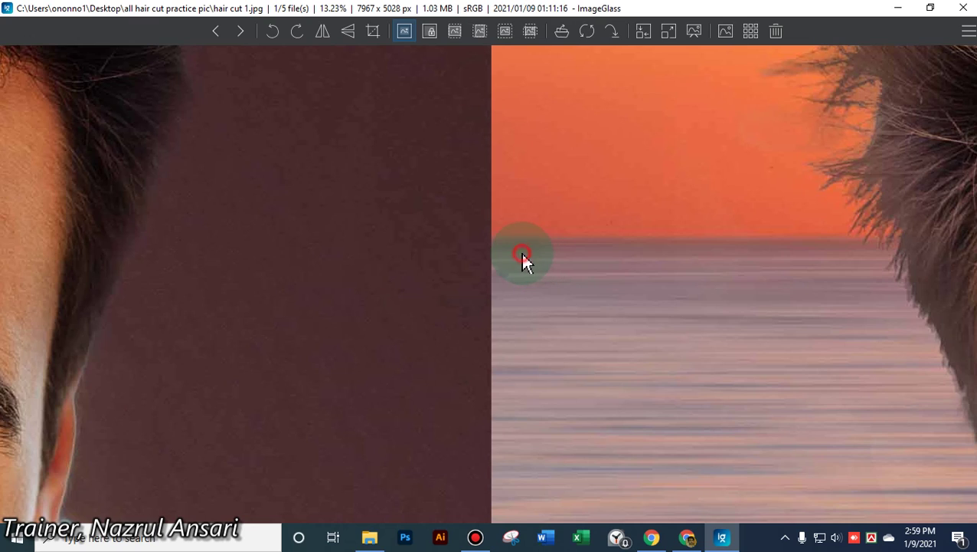
scroll(521, 253, "up", 3)
scroll(521, 253, "down", 2)
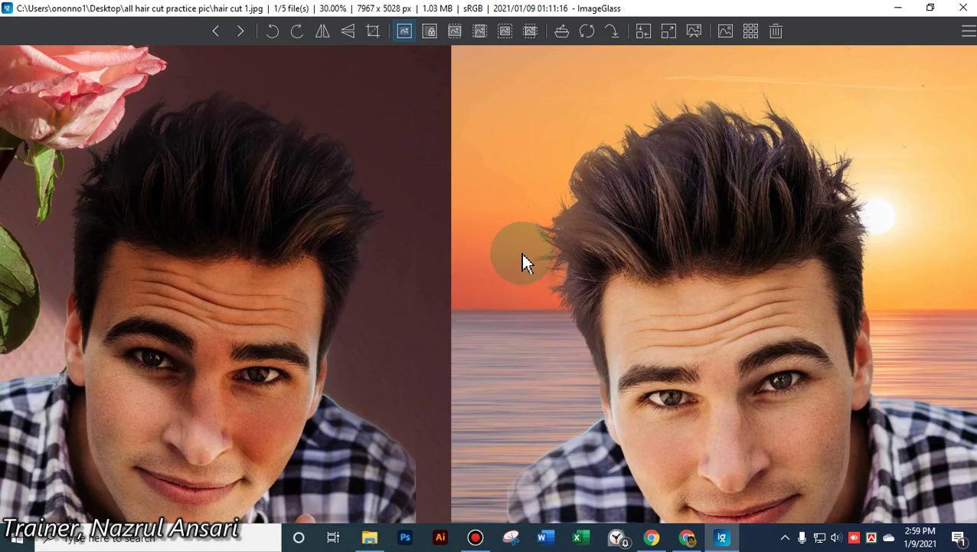
left_click_drag(312, 198, 422, 253)
left_click_drag(666, 233, 404, 225)
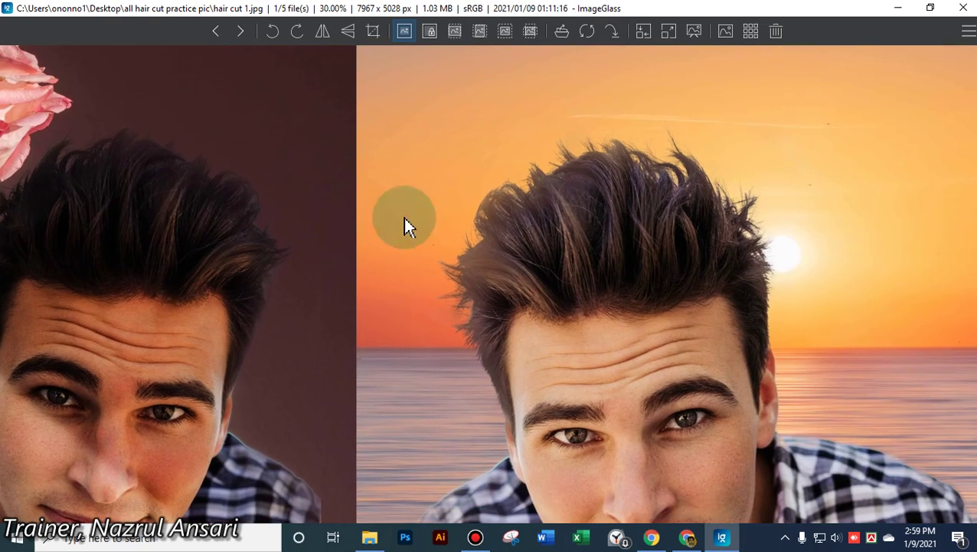
left_click_drag(594, 240, 558, 182)
left_click_drag(220, 159, 481, 219)
double_click(482, 223)
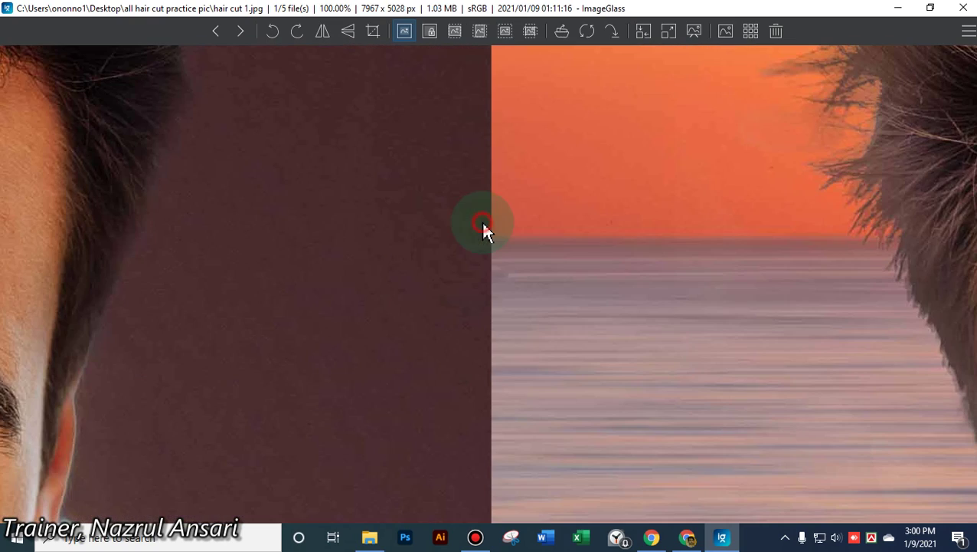
left_click(963, 8)
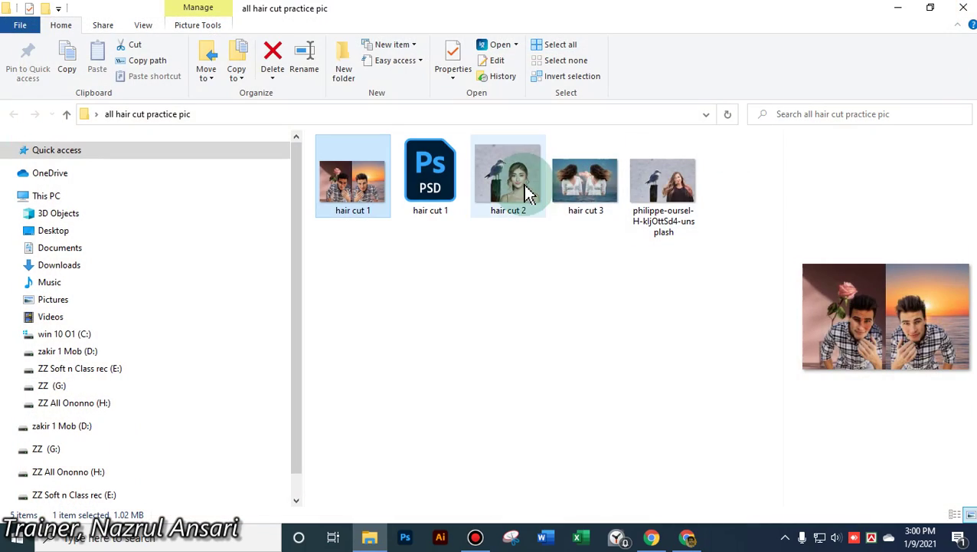
View the "hair cut 2" image, closing it and its folder when done
left_click(524, 188)
double_click(523, 188)
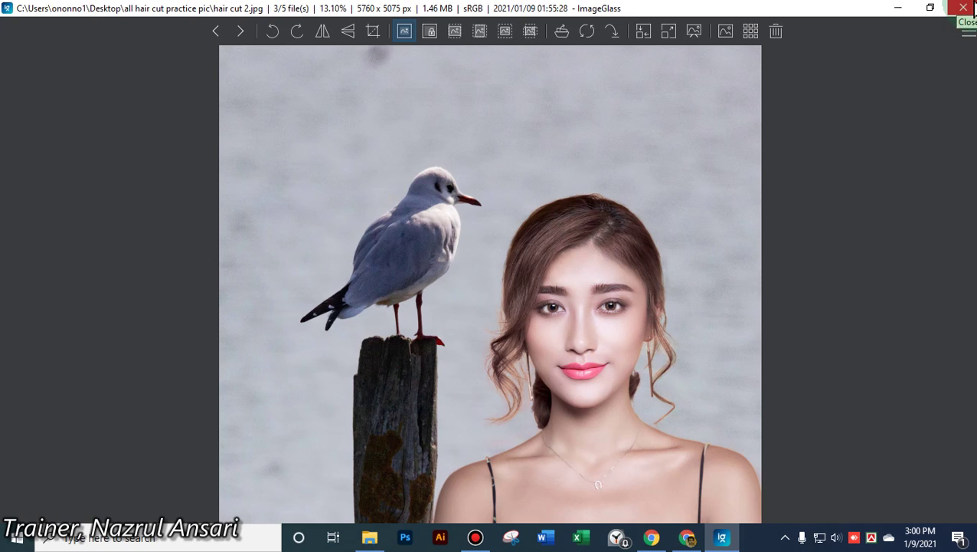
left_click(962, 8)
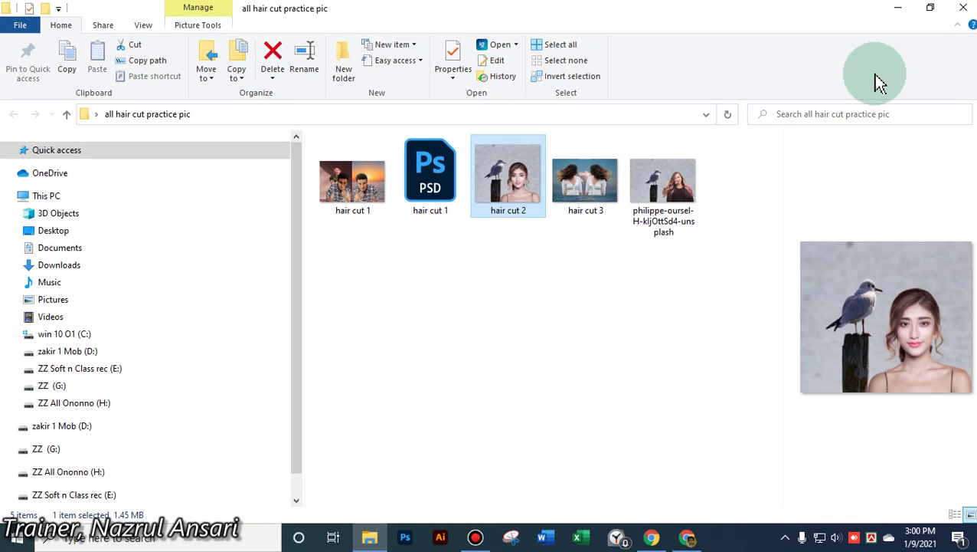
left_click(963, 8)
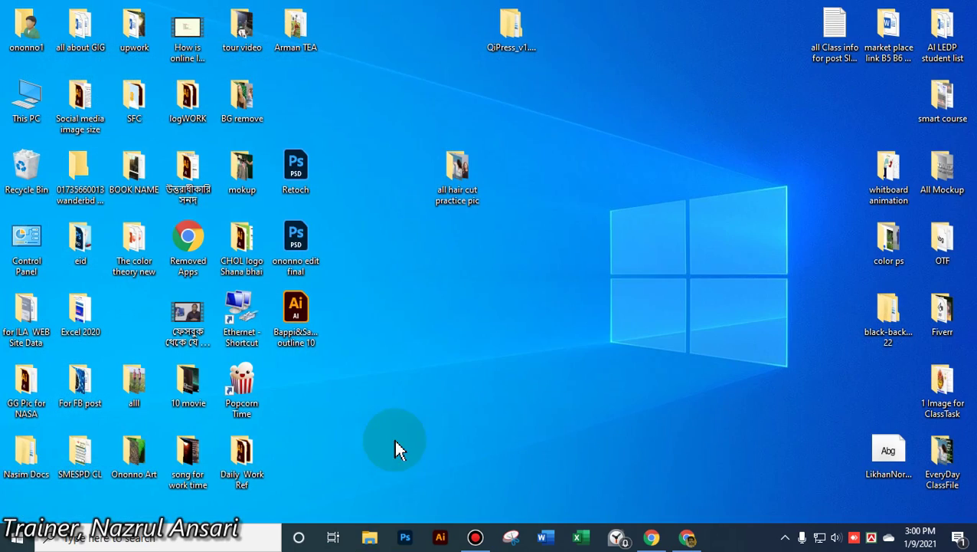
left_click(689, 540)
left_click(689, 539)
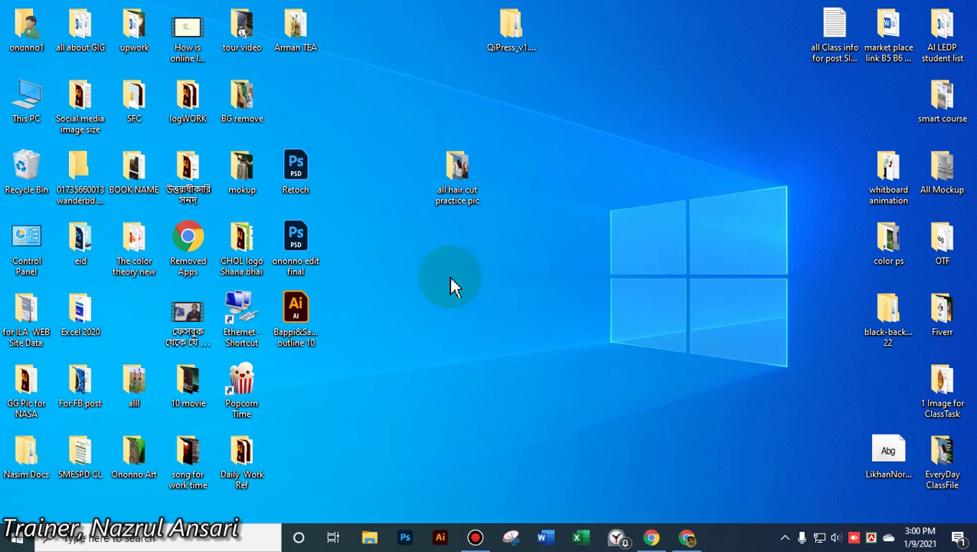
Reopen the "all hair cut practice pic" folder, view the "hair cut 3" image, and close both windows
double_click(458, 187)
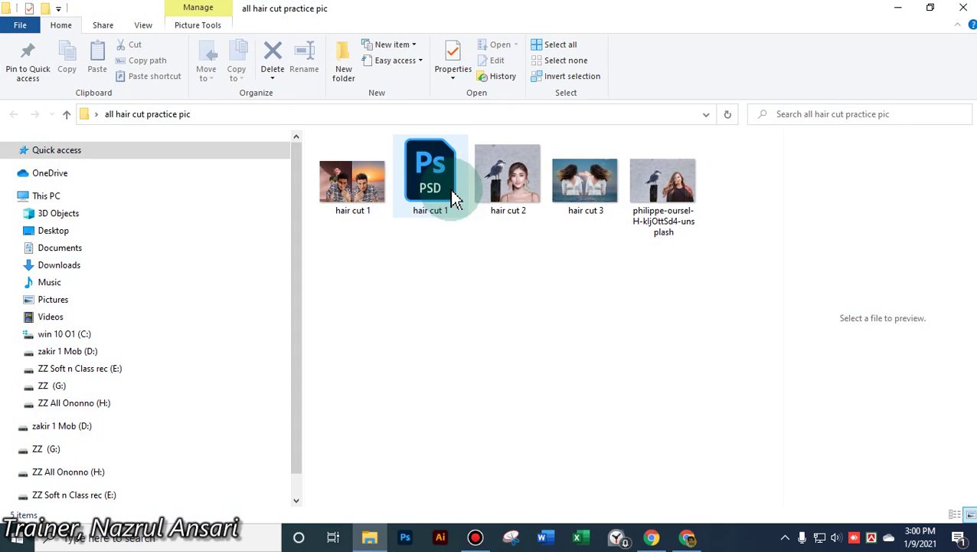
left_click(677, 197)
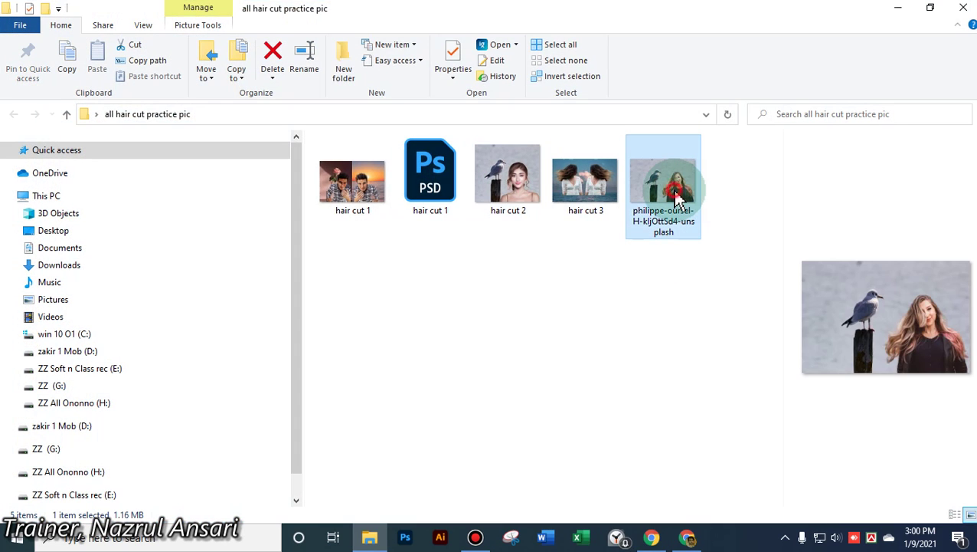
left_click(586, 187)
double_click(586, 188)
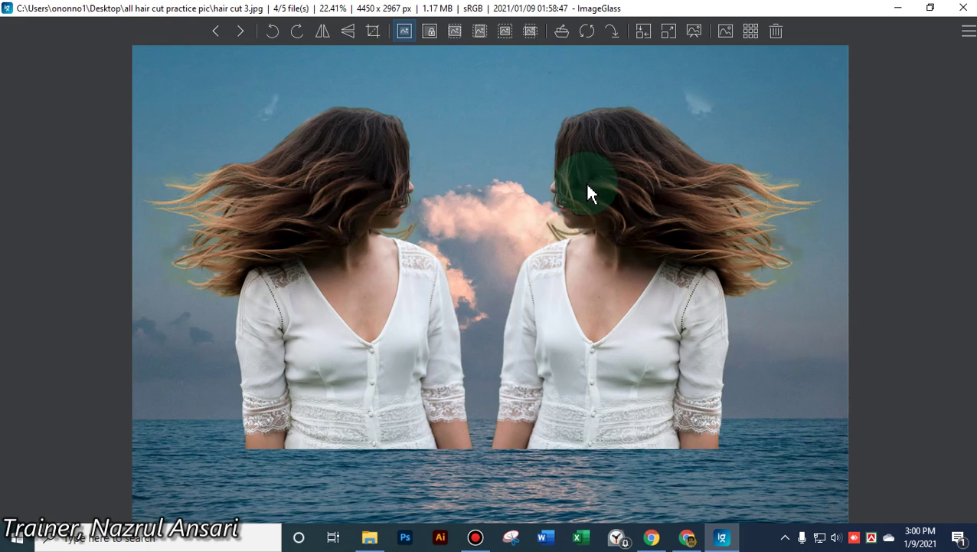
left_click(964, 10)
left_click(957, 9)
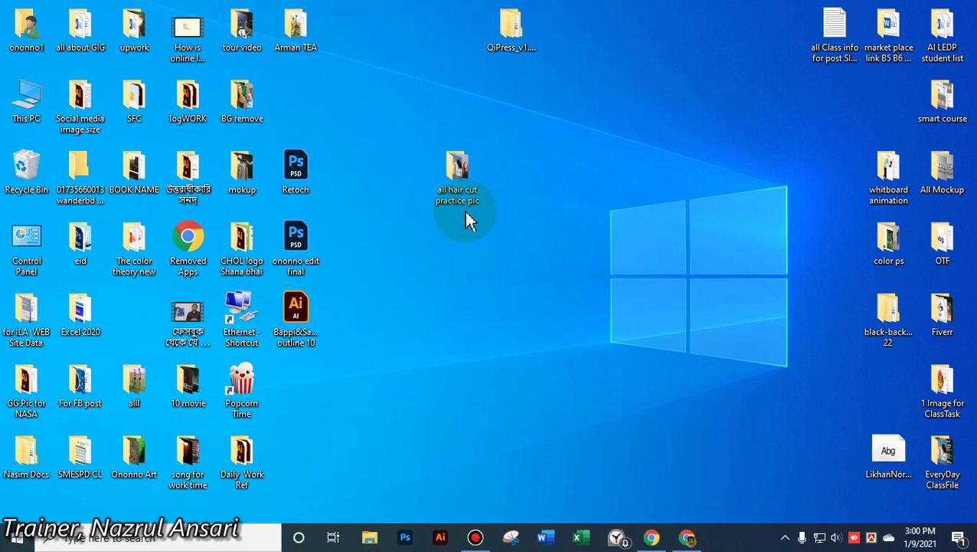
Launch the QiPress application from the nested QiPress_v1.073 folder, close the folder and refresh the desktop
left_click(457, 180)
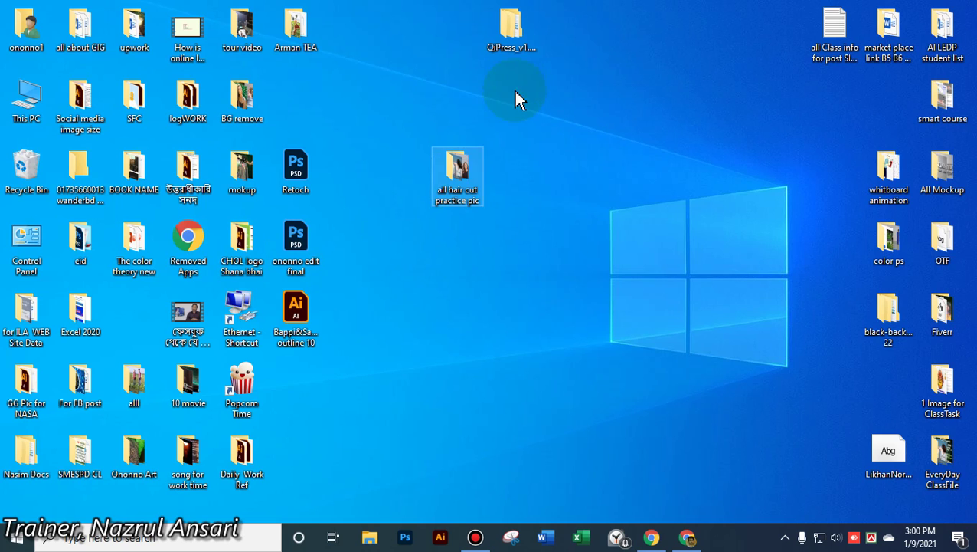
double_click(507, 45)
left_click(364, 172)
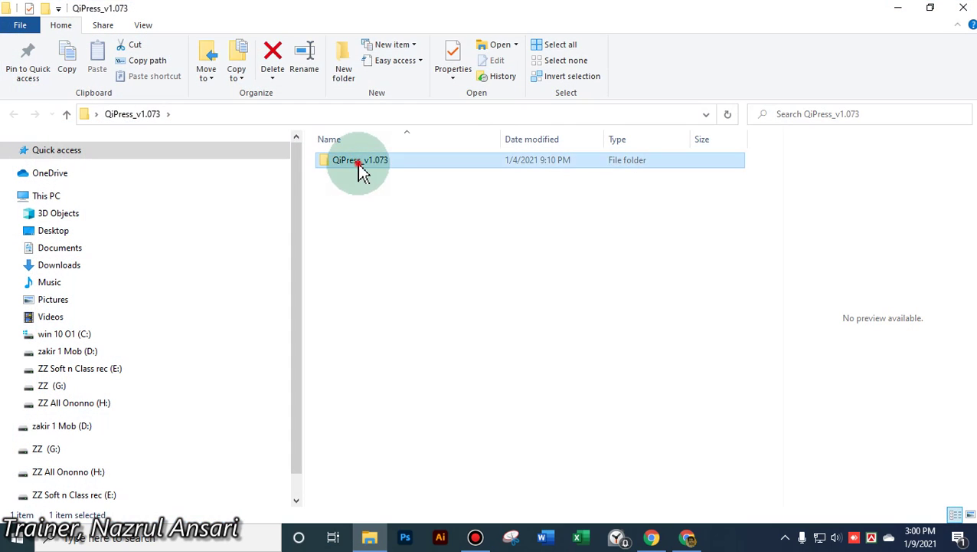
double_click(363, 170)
left_click(360, 191)
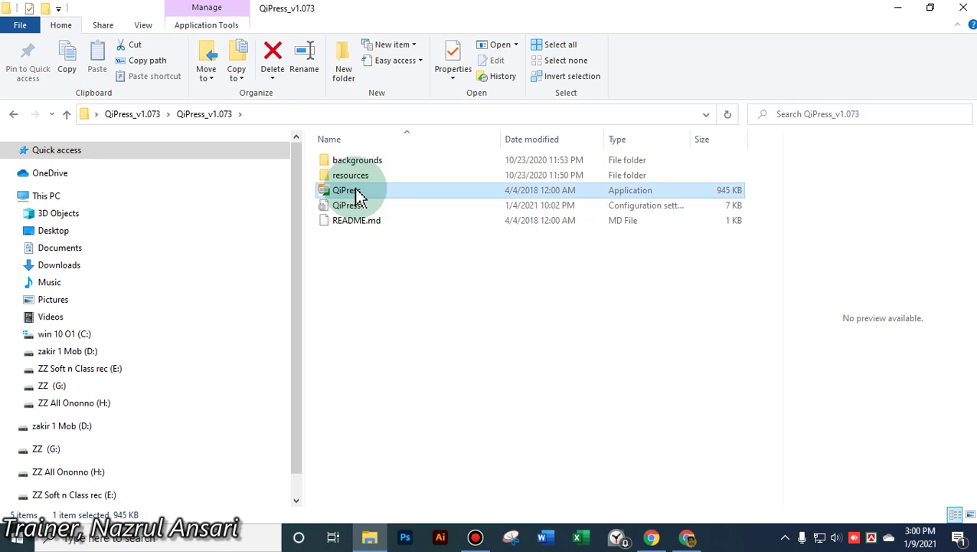
mouse_move(357, 194)
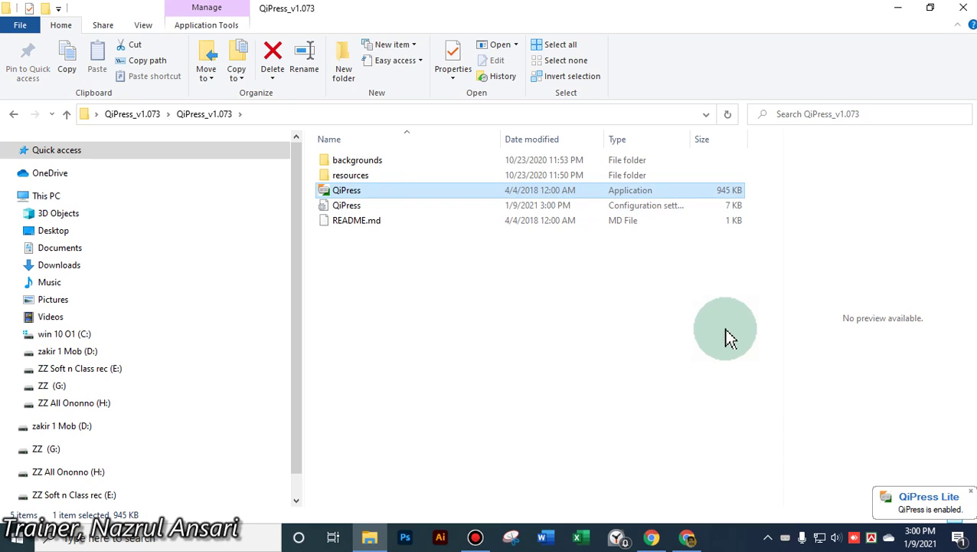
left_click(962, 8)
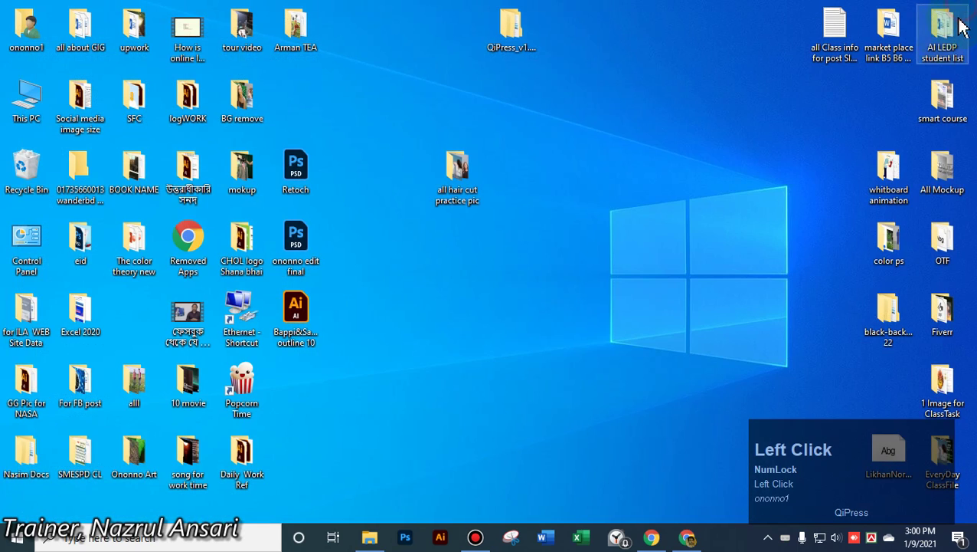
right_click(662, 128)
left_click(694, 164)
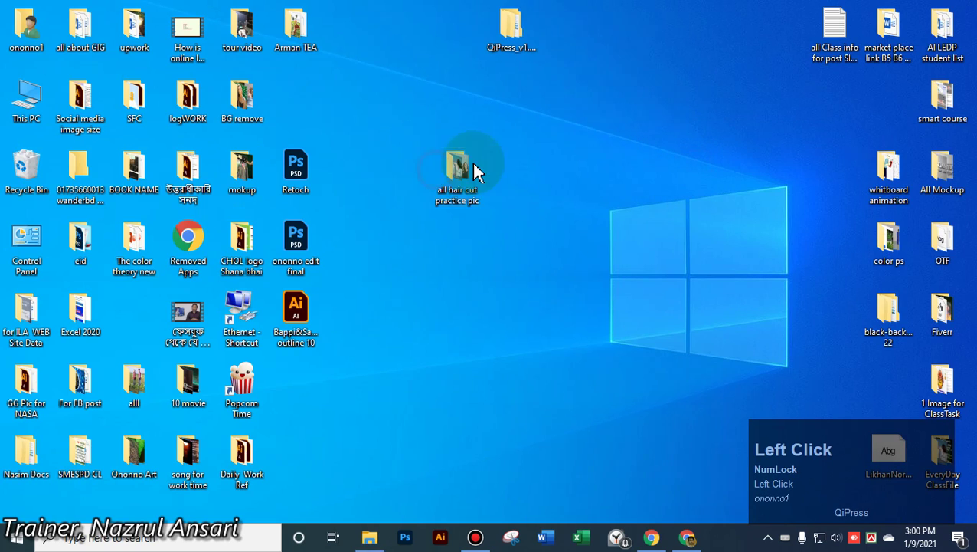
double_click(467, 168)
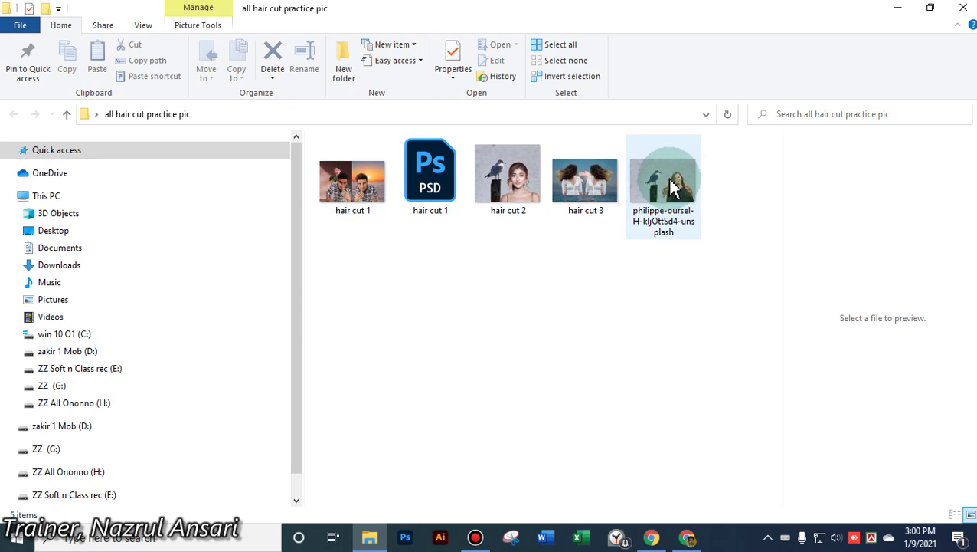
double_click(671, 186)
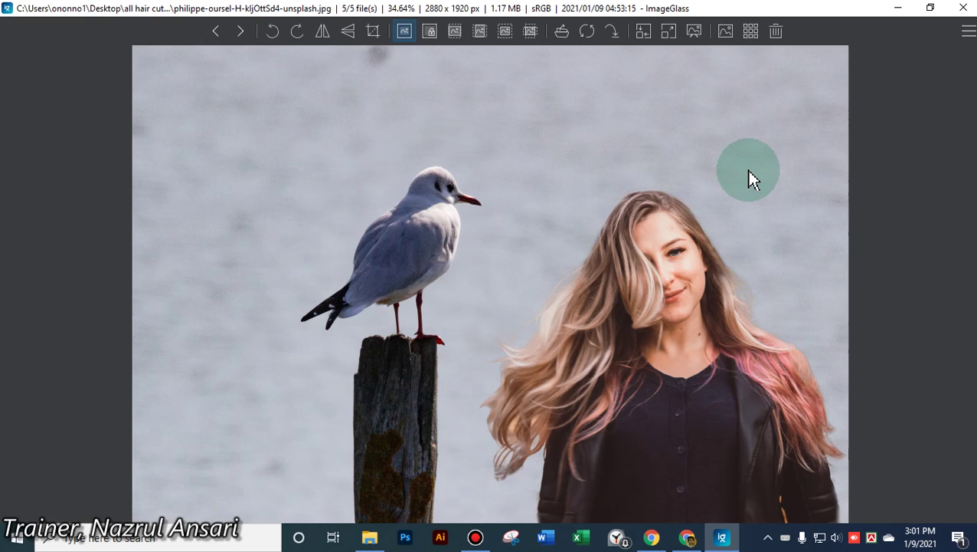
key("Left")
key("Left")
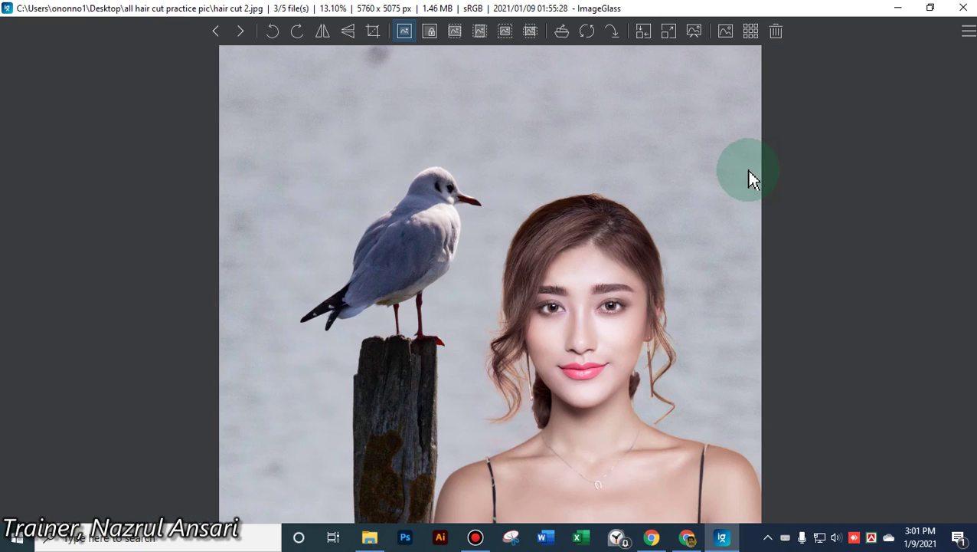
key("Left")
key("Left")
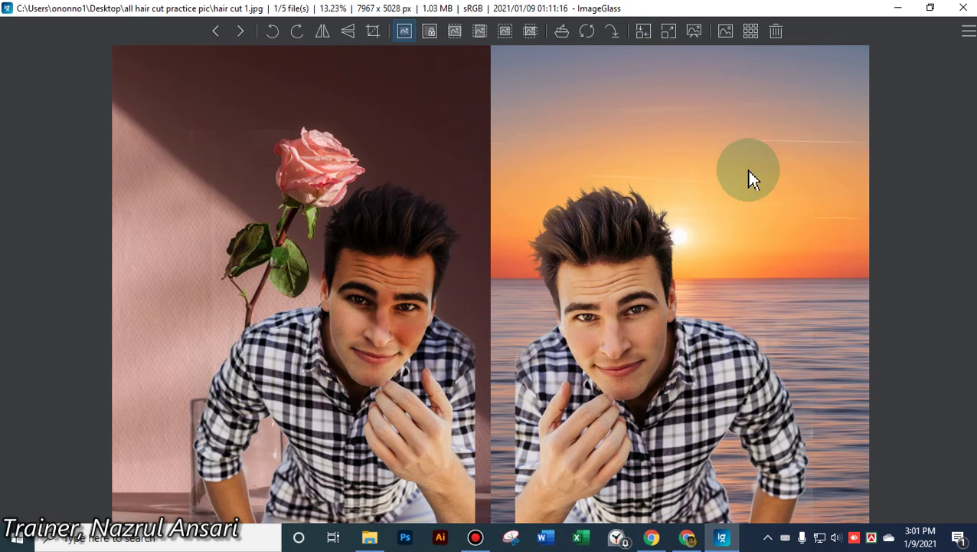
key("Right")
key("Right")
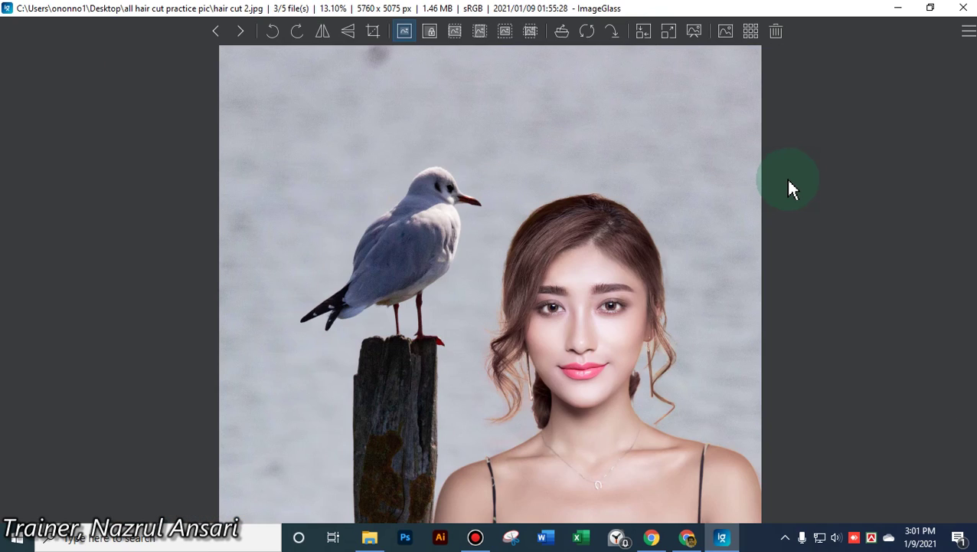
key("Right")
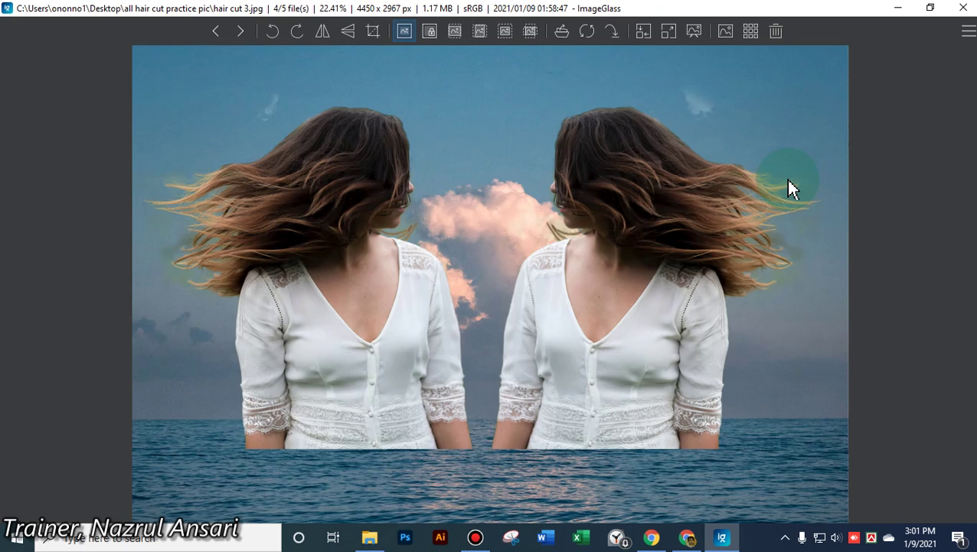
key("Right")
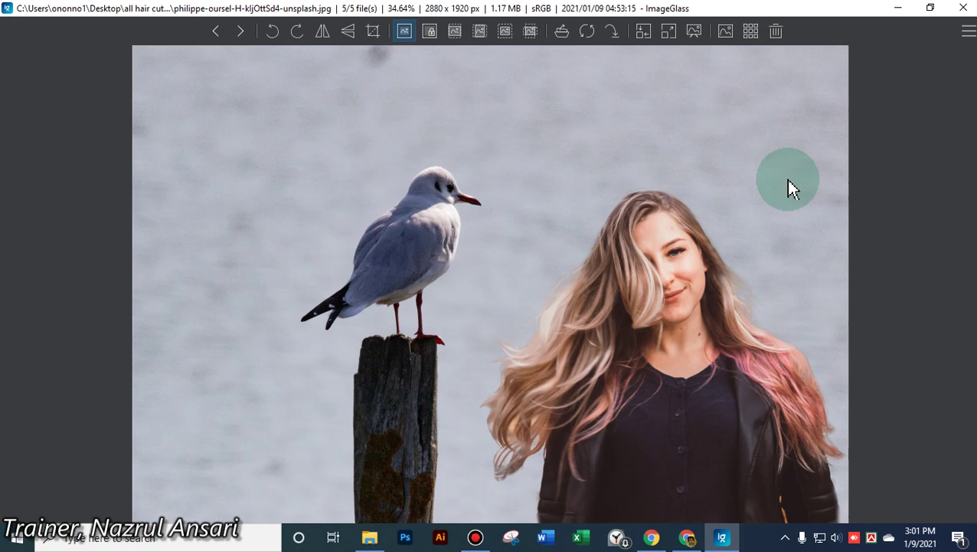
key("Left")
key("Right")
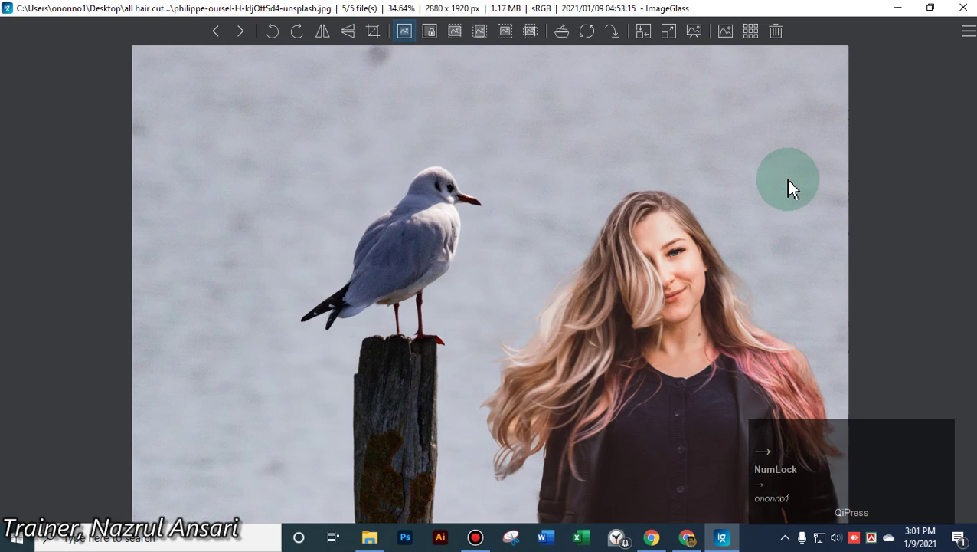
key("Left")
key("Right")
key("Left")
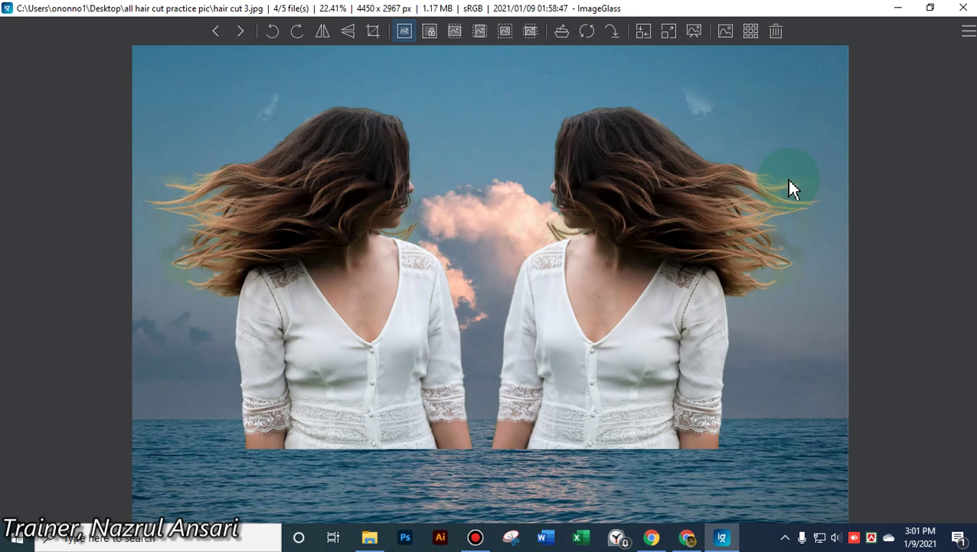
key("Right")
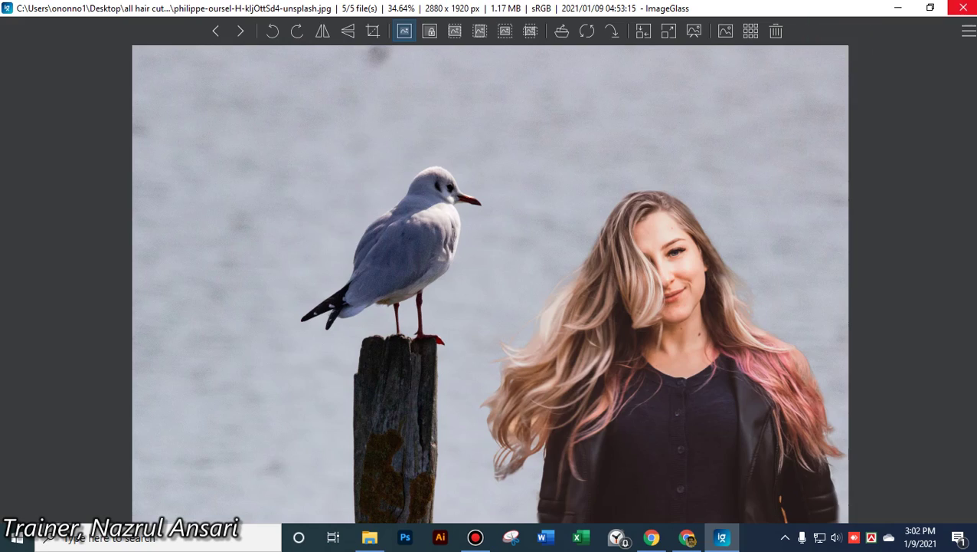
left_click(963, 7)
left_click(963, 7)
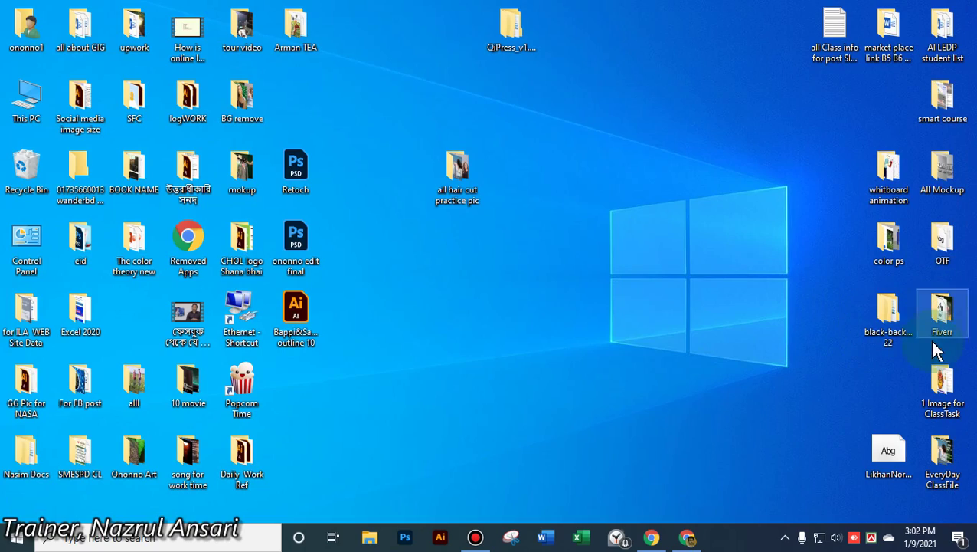
Open the "For Har cut" folder inside the "1 Image for ClassTask" desktop folder
left_click(943, 383)
double_click(943, 383)
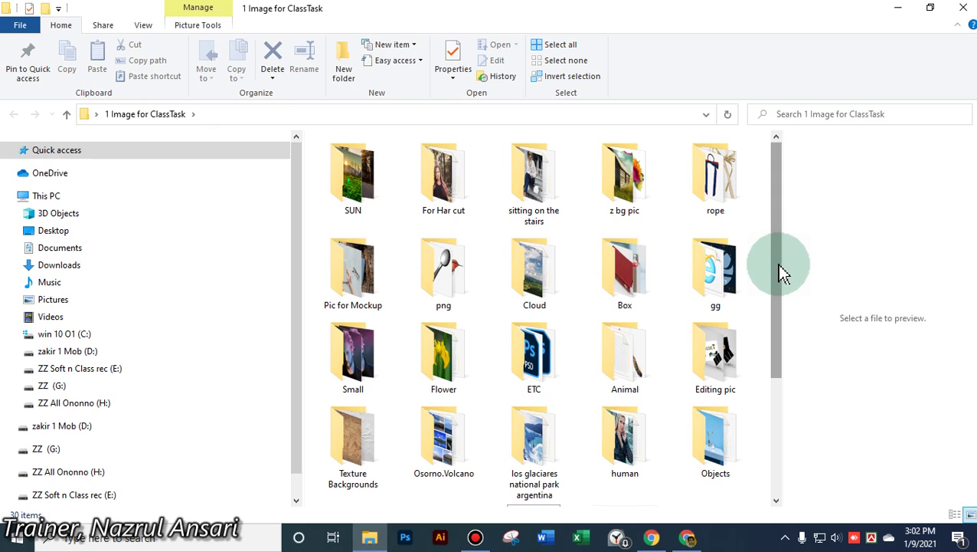
mouse_move(778, 265)
left_mouse_down()
mouse_move(786, 323)
mouse_move(778, 254)
left_mouse_up()
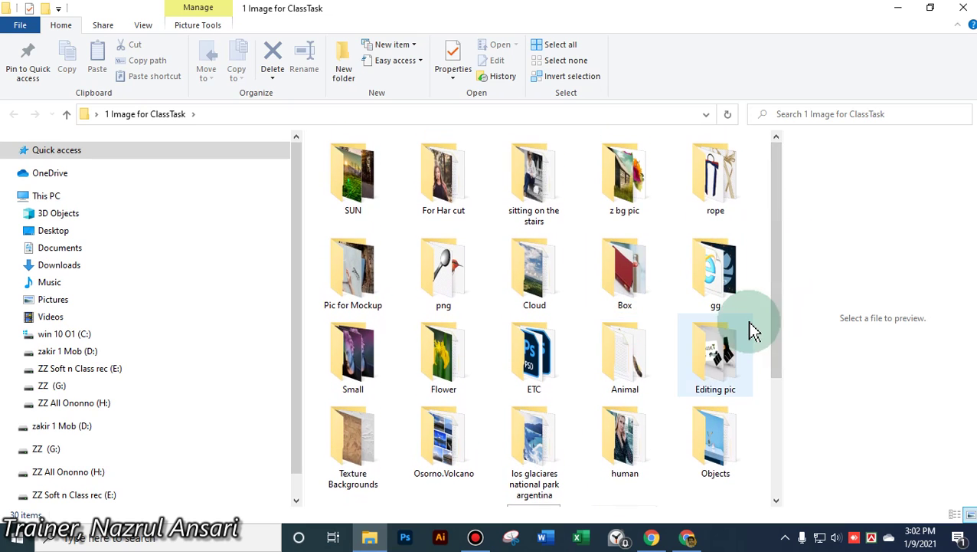
double_click(475, 213)
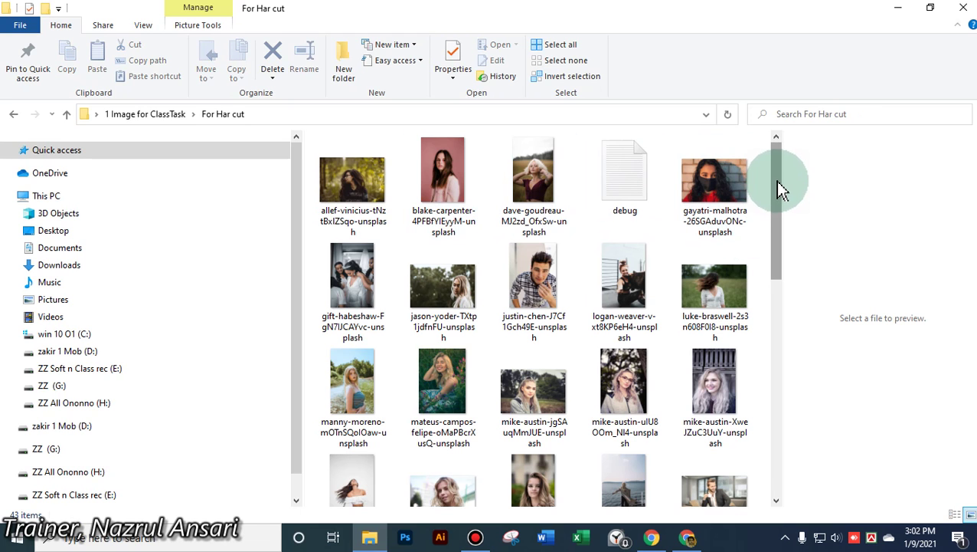
Find the valerie-elash photo at the end of the "For Har cut" folder and open it in the image viewer
left_click_drag(779, 182, 754, 392)
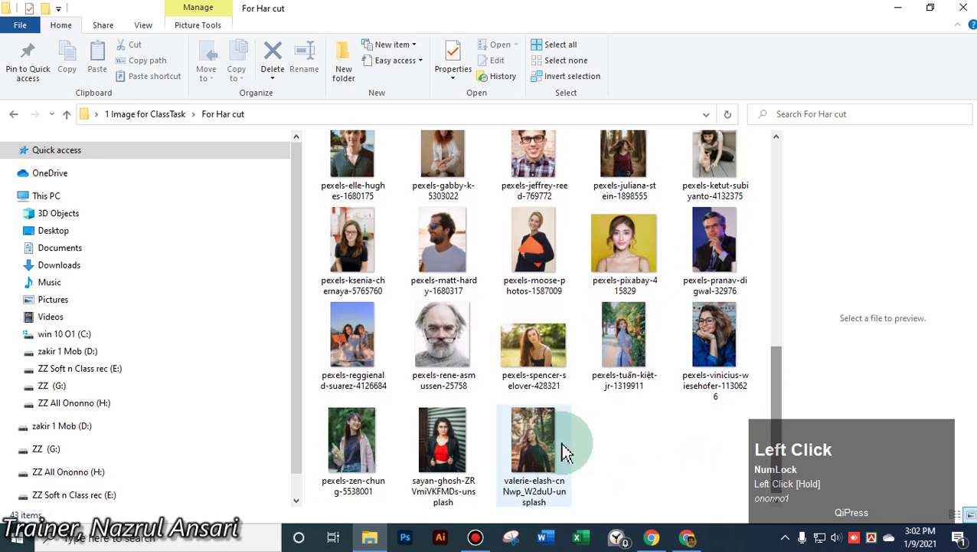
left_click(543, 456)
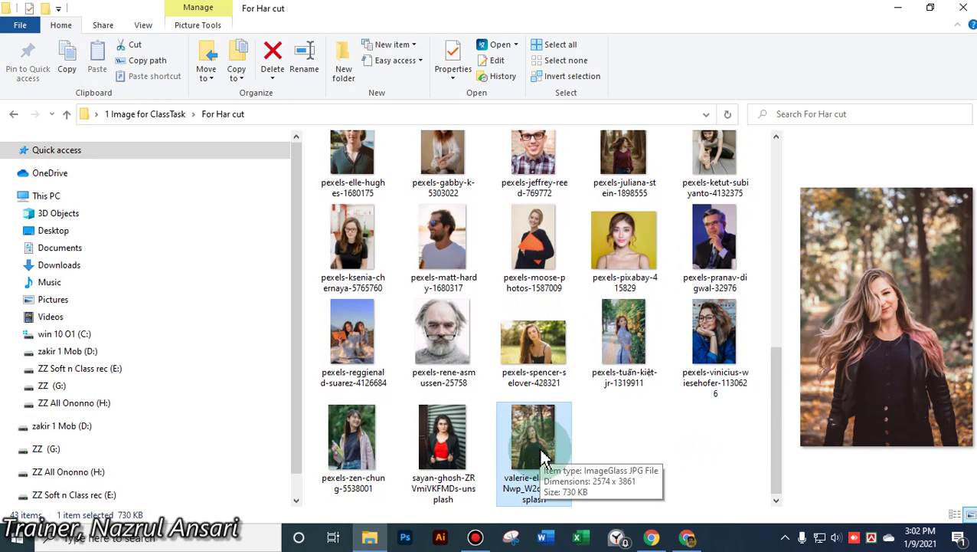
double_click(535, 456)
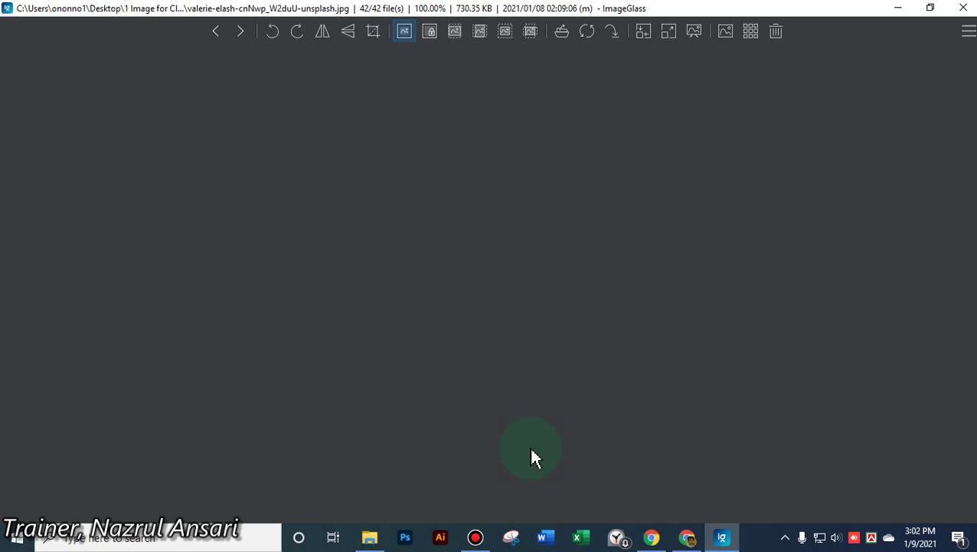
Open the valerie-elash photo in Adobe Photoshop 2020 and close the image viewer
right_click(473, 338)
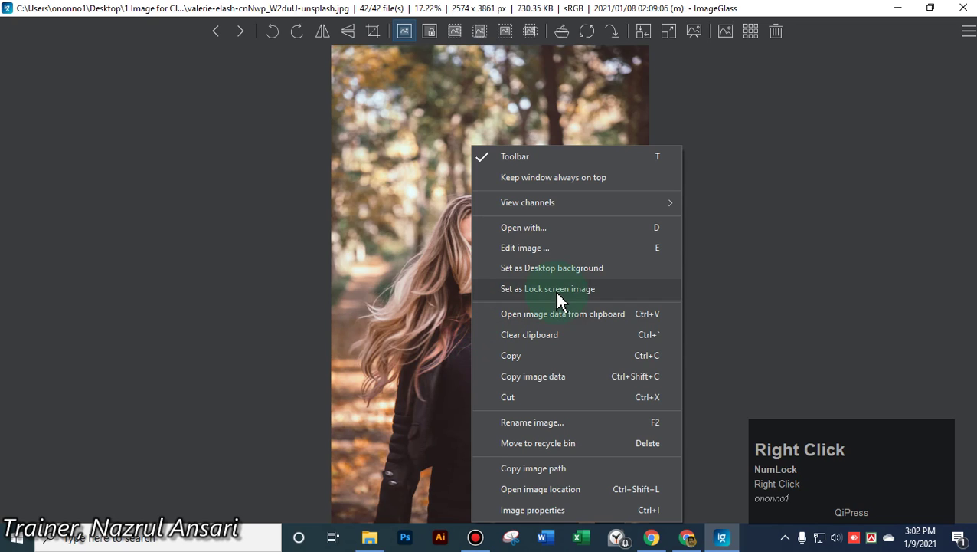
left_click(548, 230)
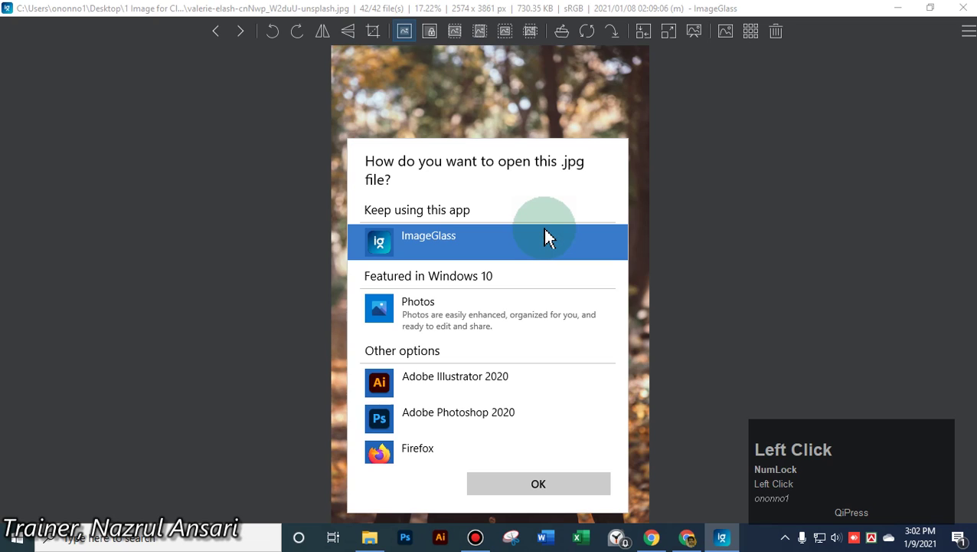
left_click(448, 412)
left_click(523, 483)
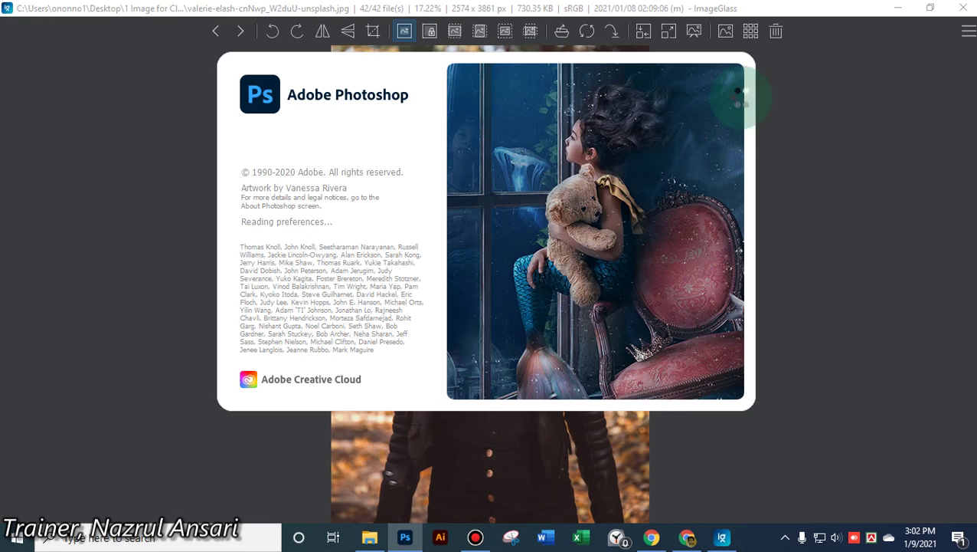
left_click(967, 9)
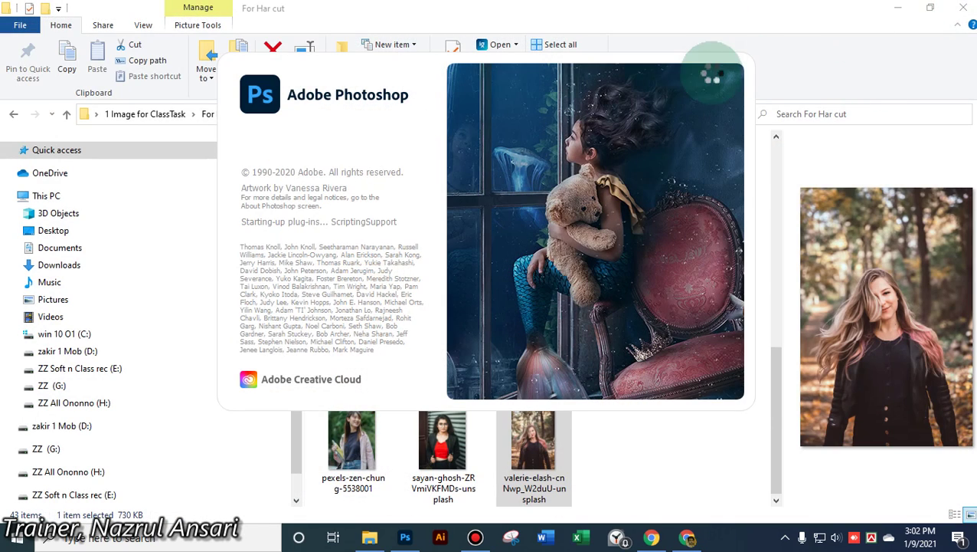
Return to the "For Har cut" folder and open the allef-vinicius photo at its beginning
left_click(782, 7)
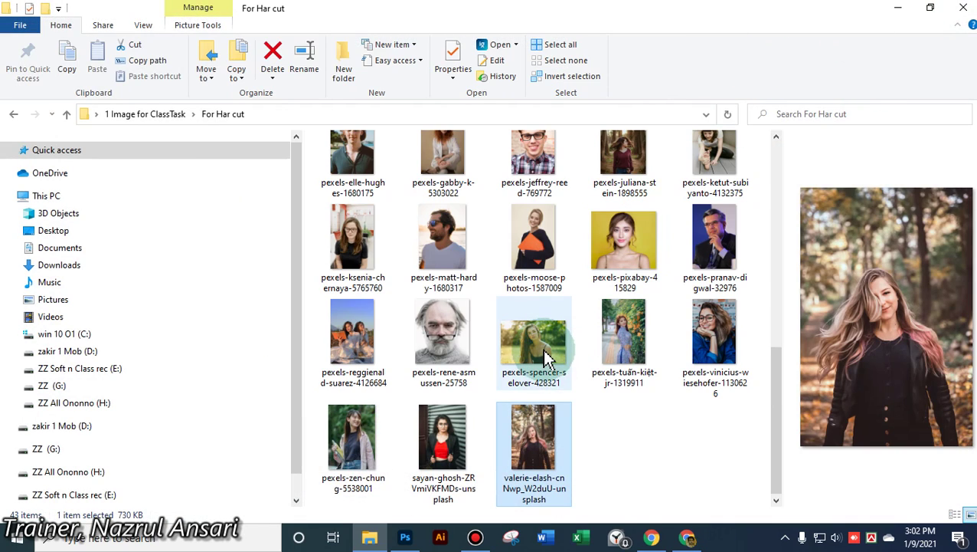
scroll(546, 360, "up", 5)
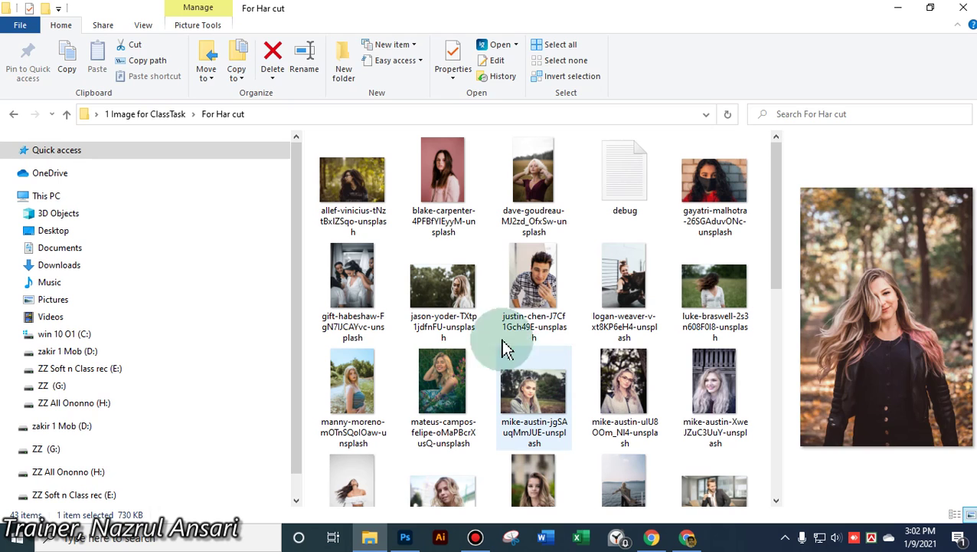
left_click(458, 197)
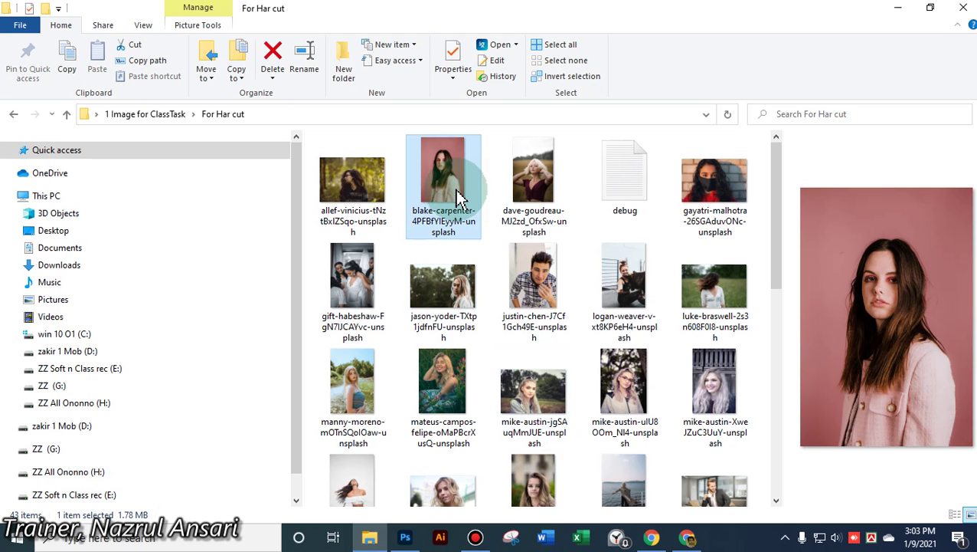
left_click(349, 173)
double_click(348, 173)
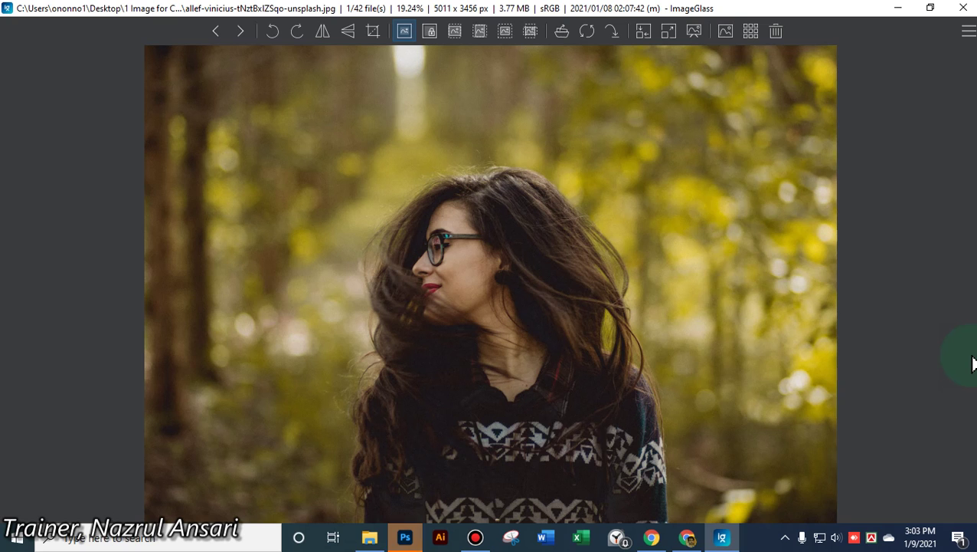
Browse the following hair photos as far as jason-yoder and return to the gayatri-malhotra photo
key("Right")
key("Right")
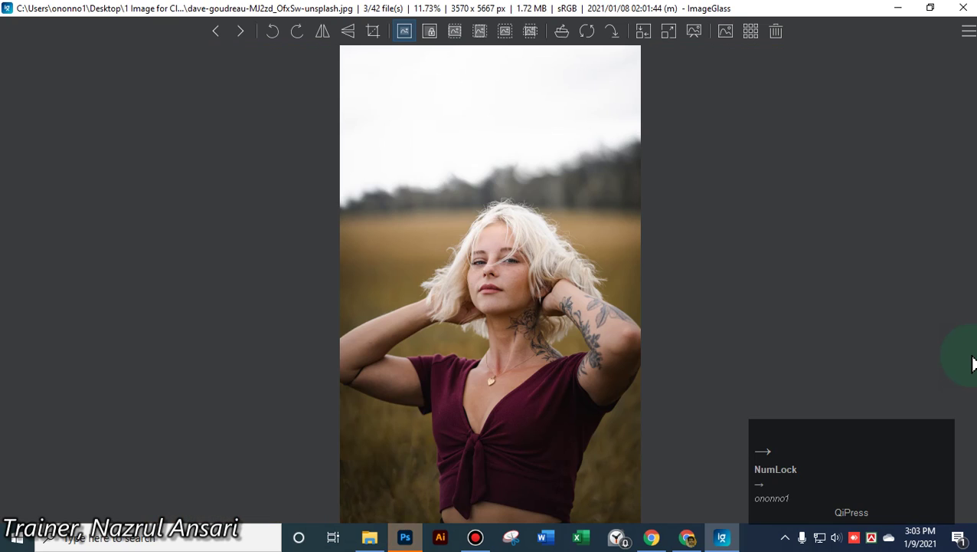
key("Right")
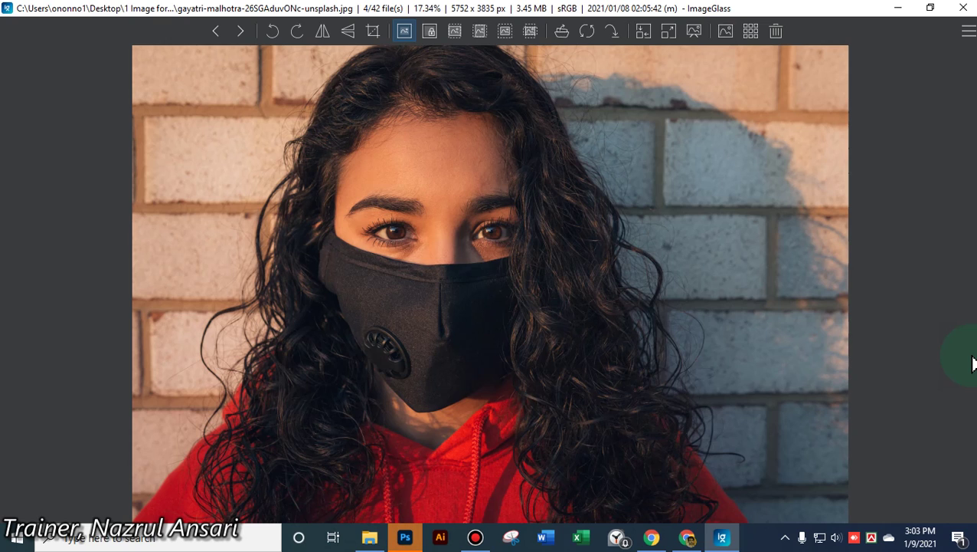
key("Right")
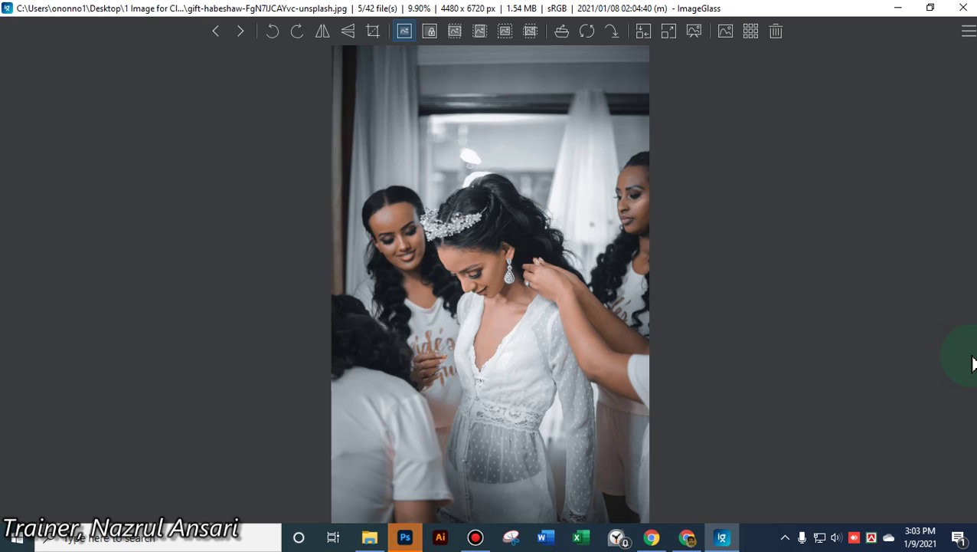
key("Right")
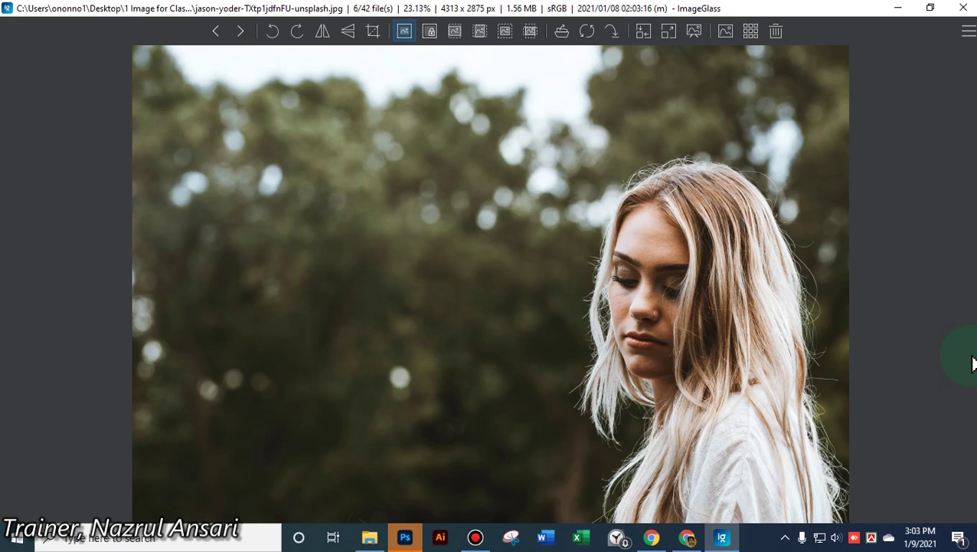
key("Left")
key("Left")
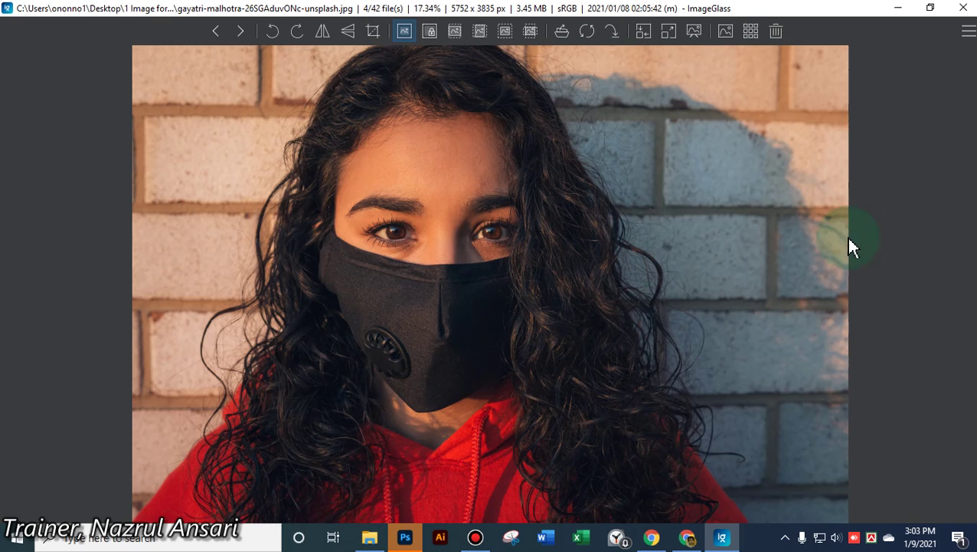
Open the gayatri-malhotra photo in Adobe Photoshop 2020
right_click(533, 218)
left_click(593, 234)
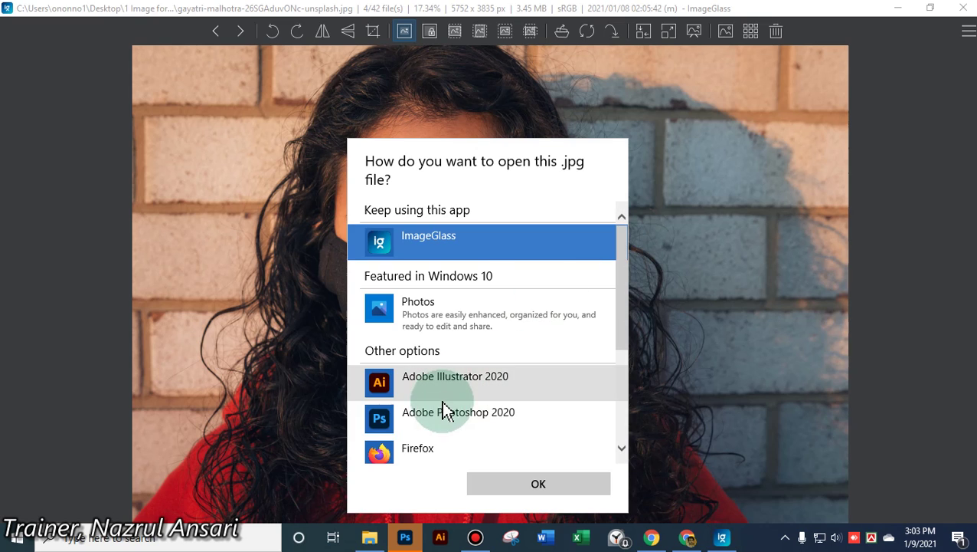
left_click(447, 412)
left_click(513, 482)
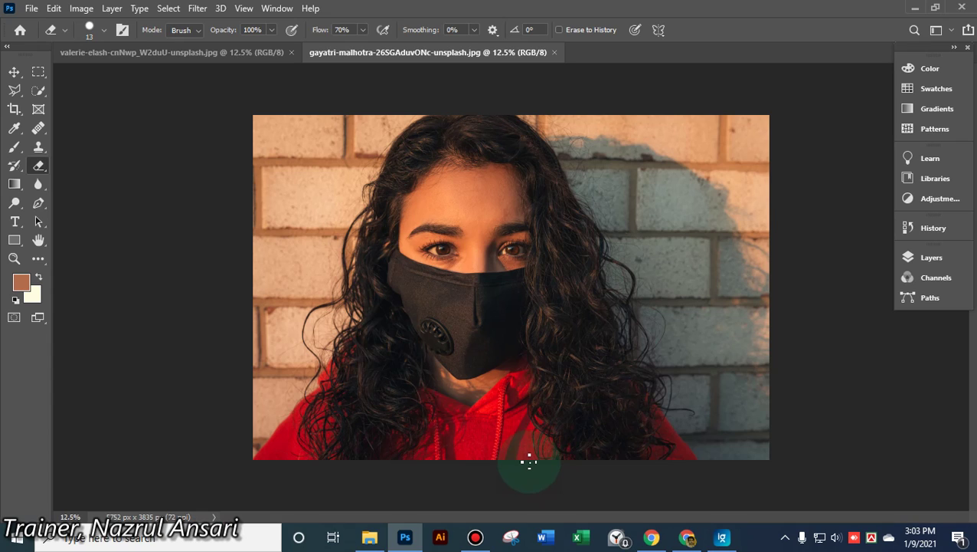
Float the Layers, Channels and Paths group over the canvas and switch to the valerie-elash document
left_click(927, 258)
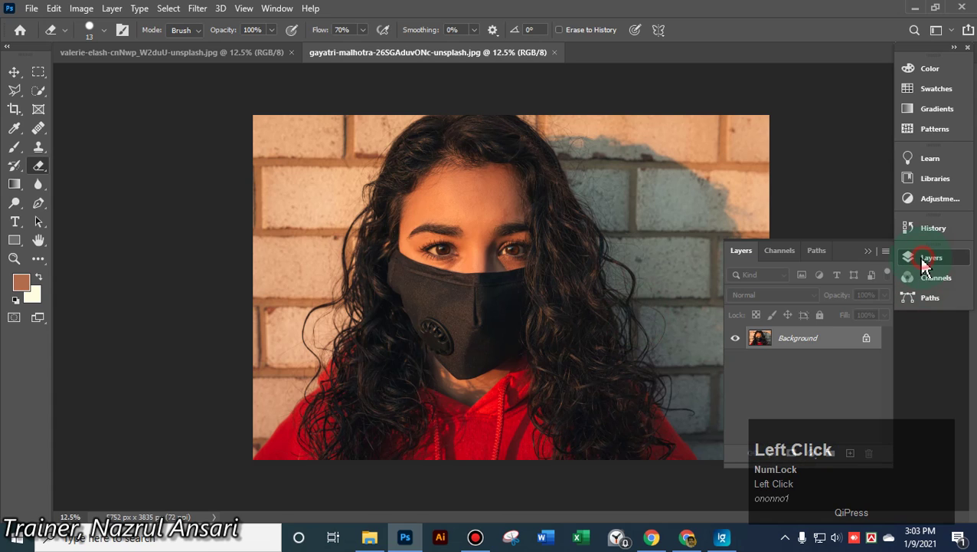
left_click_drag(842, 256, 835, 218)
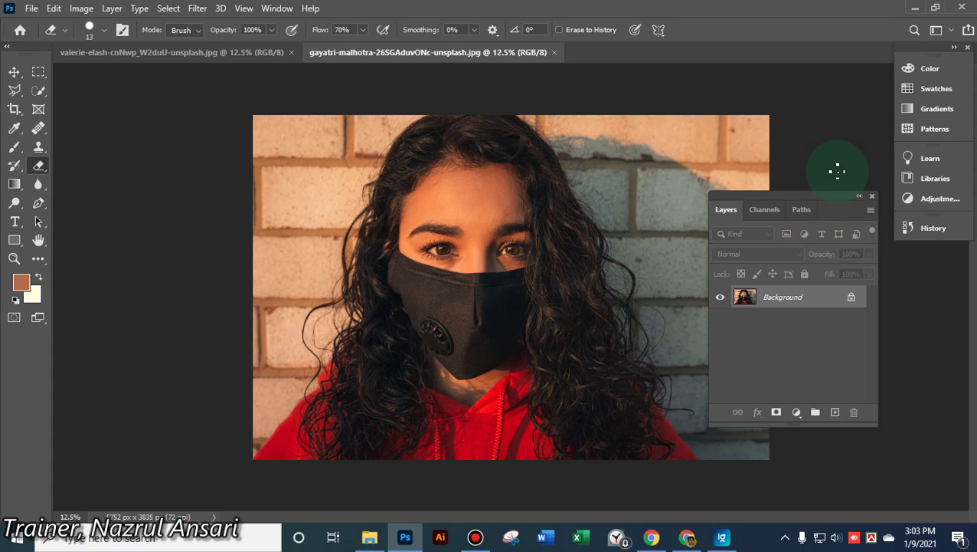
left_click(252, 56)
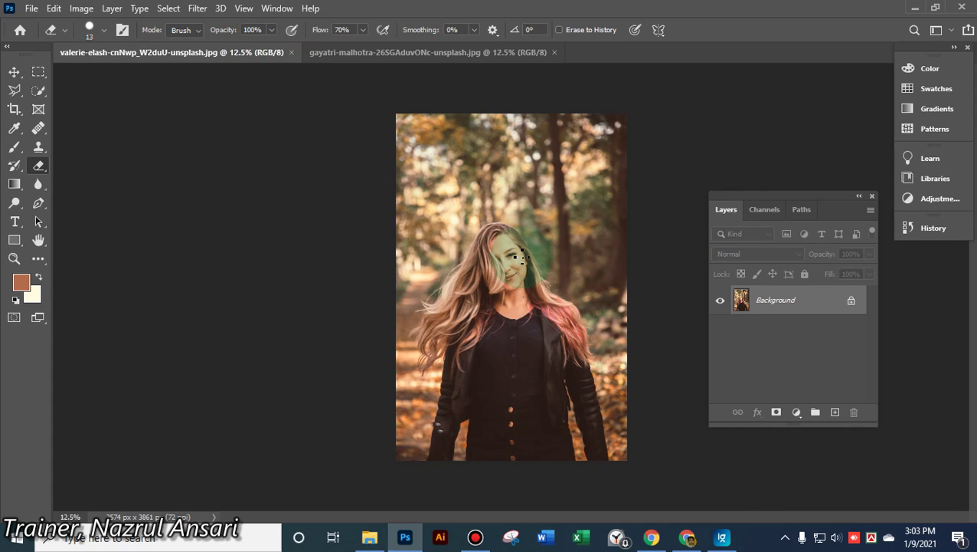
Inspect the fine hair strands around the woman's face up close, then view more of the whole photo
scroll(519, 259, "up", 5, "alt")
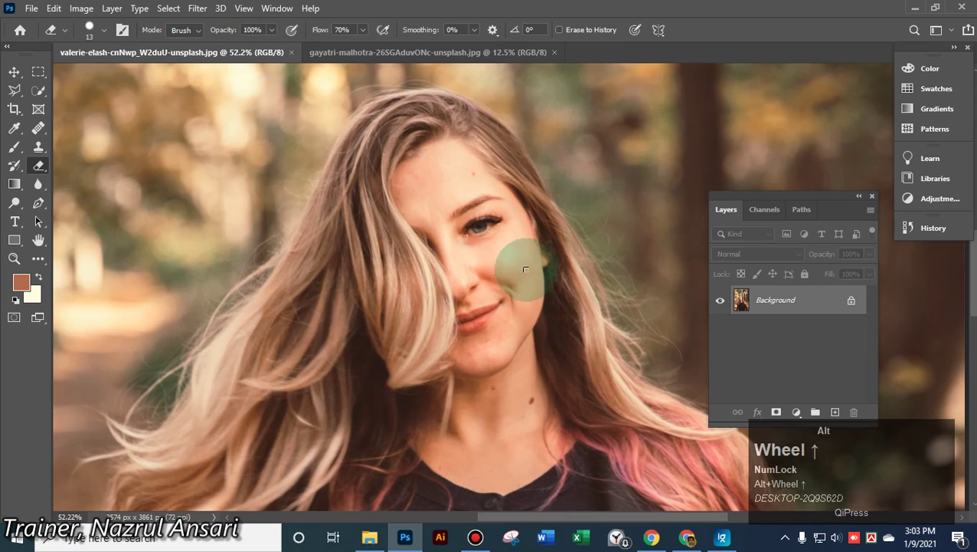
scroll(610, 267, "up", 5, "alt")
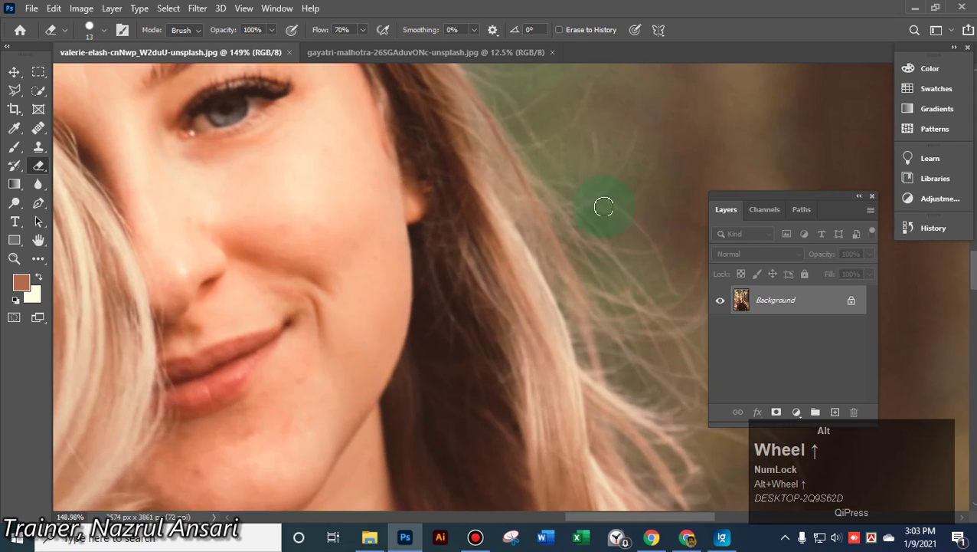
scroll(538, 234, "down", 5, "alt")
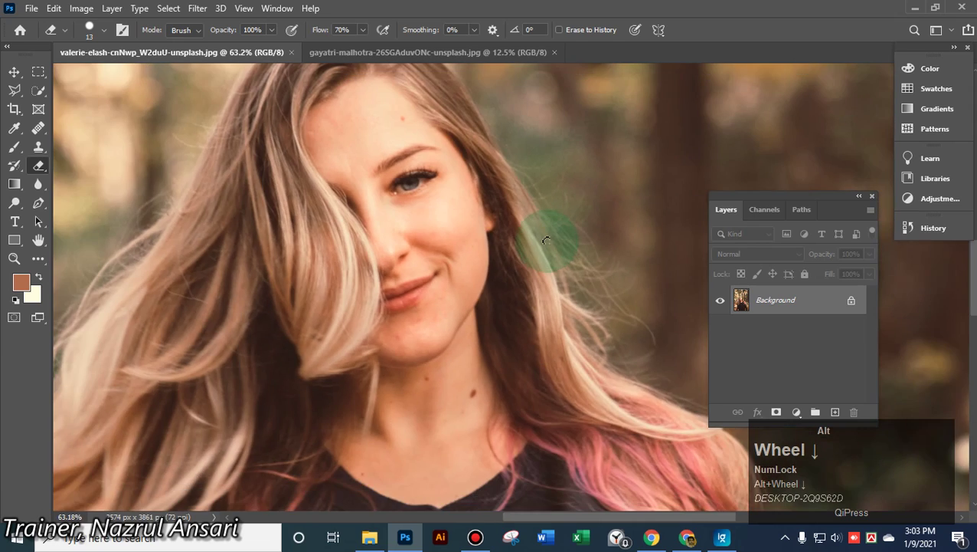
scroll(547, 243, "down", 2, "alt")
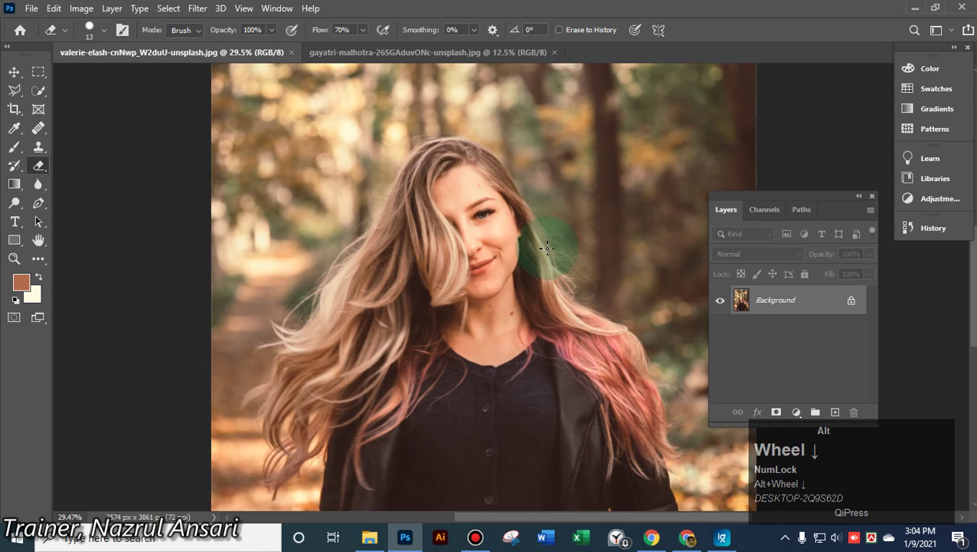
scroll(546, 247, "down", 2, "alt")
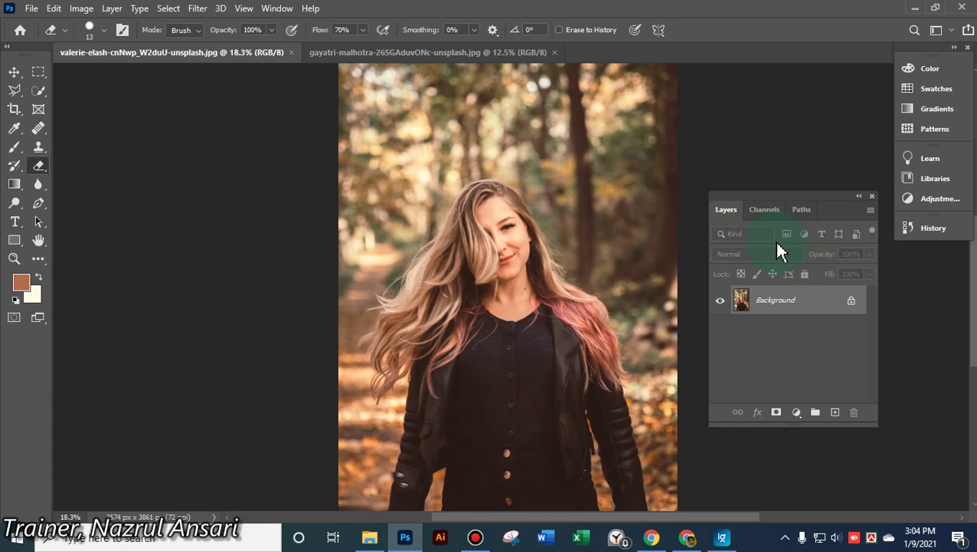
Start placing an embedded image and browse the Desktop's "1 Image for ClassTask" folder to its Objects subfolder
left_click(35, 8)
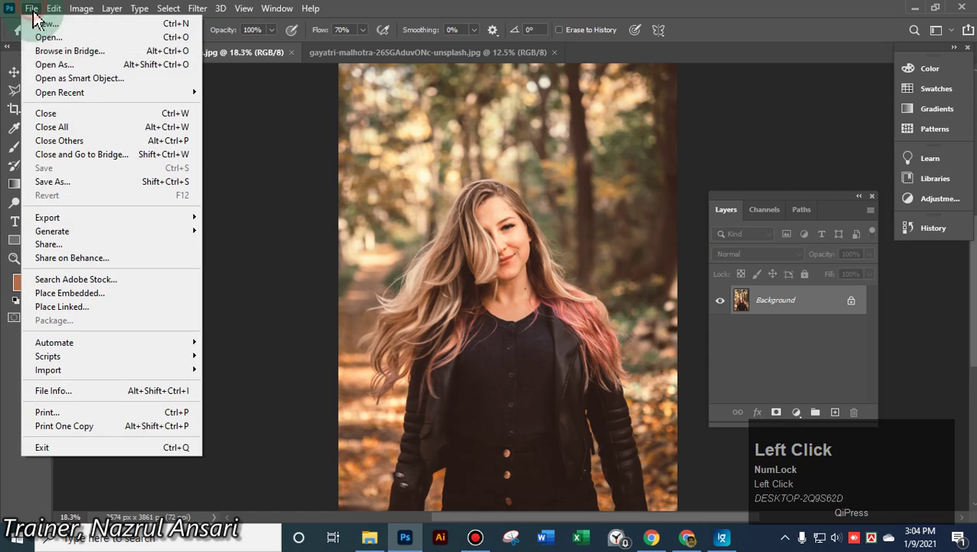
left_click(83, 295)
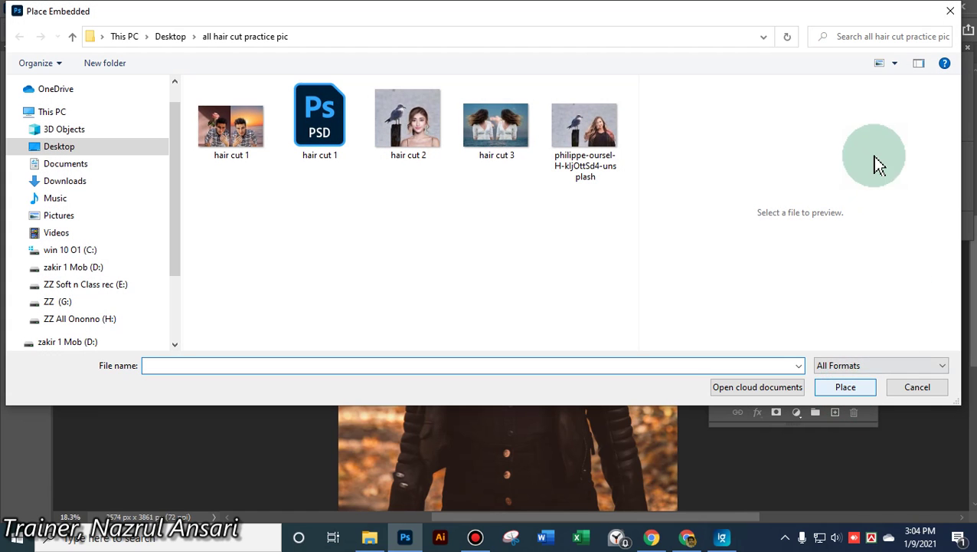
left_click(172, 36)
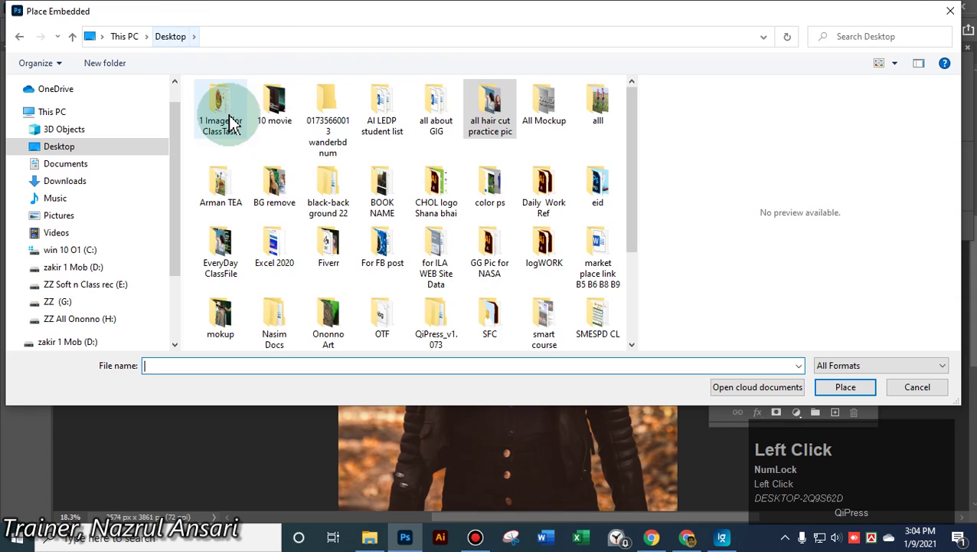
double_click(227, 115)
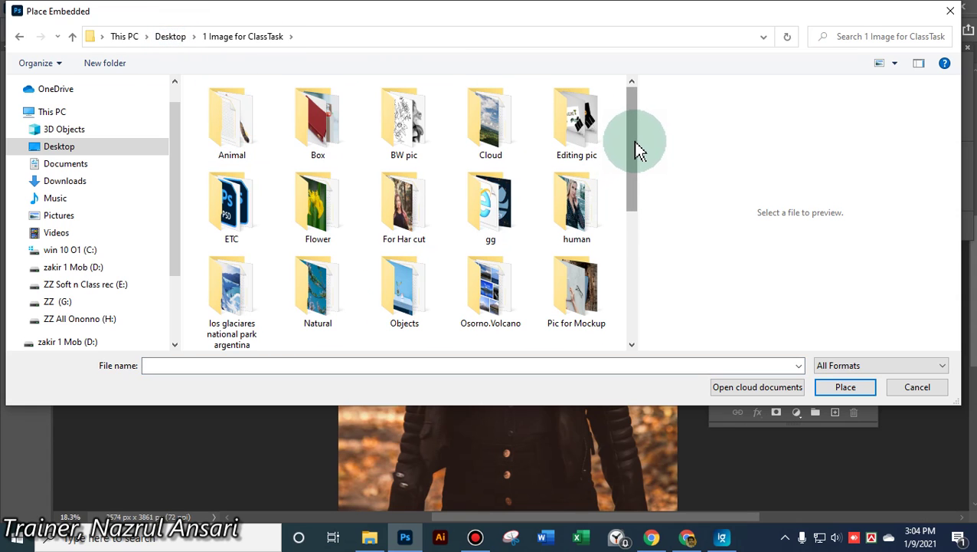
double_click(314, 122)
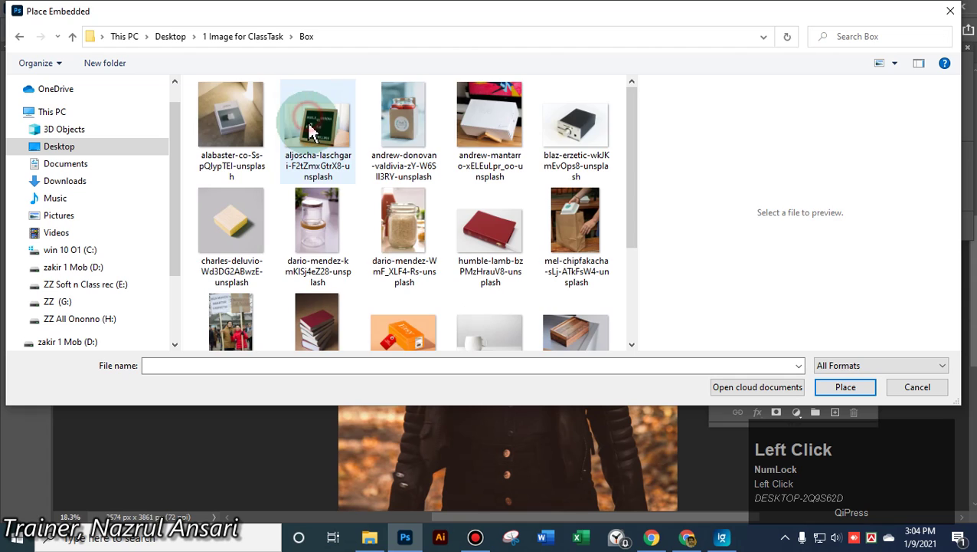
left_click_drag(635, 115, 629, 244)
left_click(20, 36)
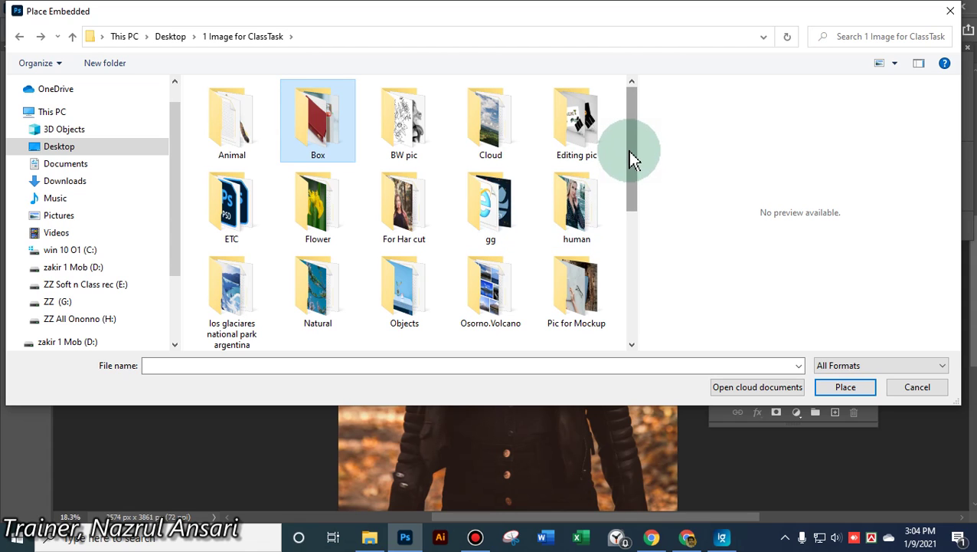
left_click_drag(635, 152, 636, 222)
left_click(409, 191)
double_click(409, 191)
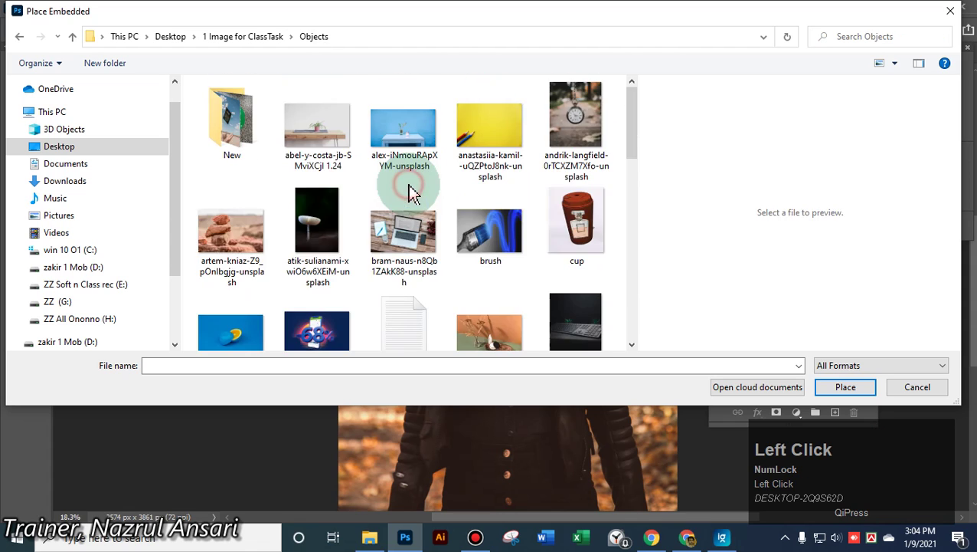
Try placing the abel-y-costa desk-and-plant image over the woman's photo, and discard the placement
left_click(482, 111)
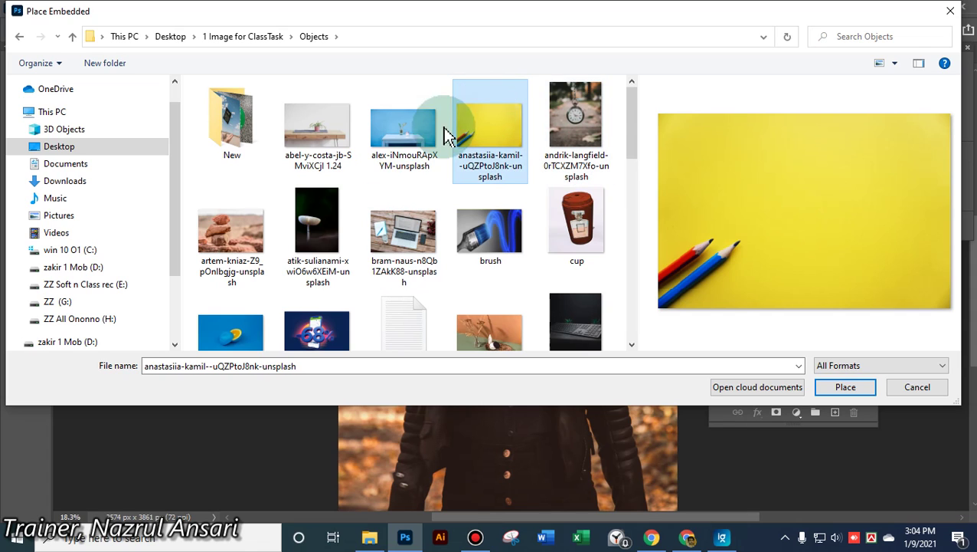
left_click(404, 138)
left_click(304, 151)
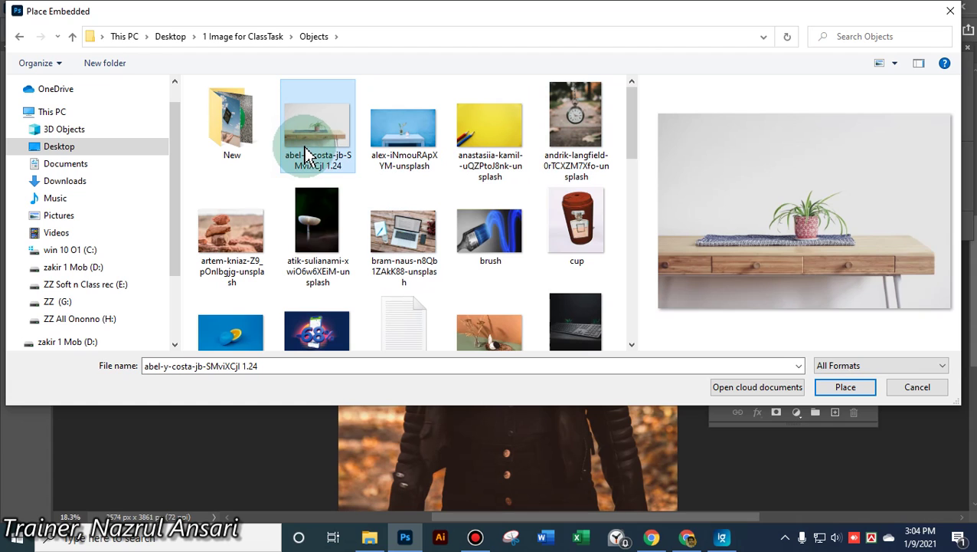
left_click(843, 389)
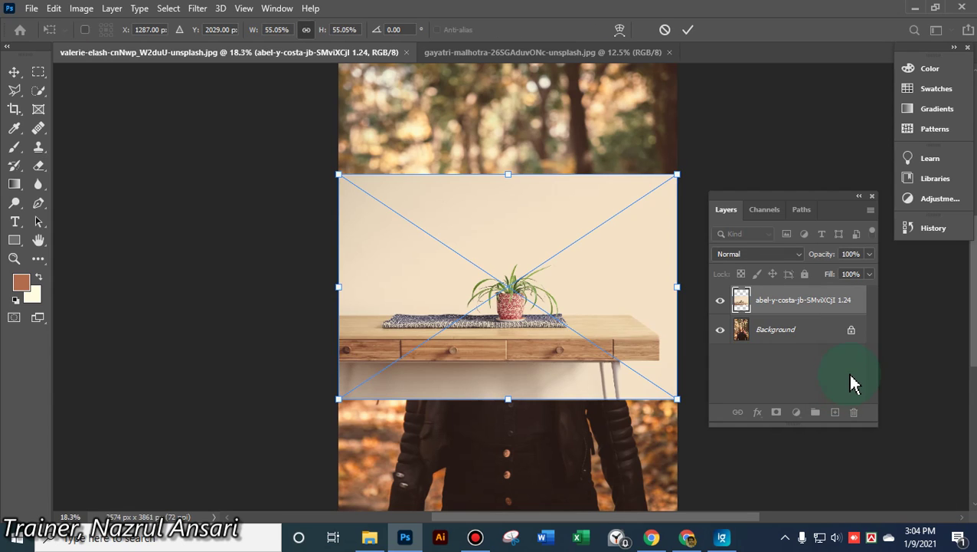
key("Delete")
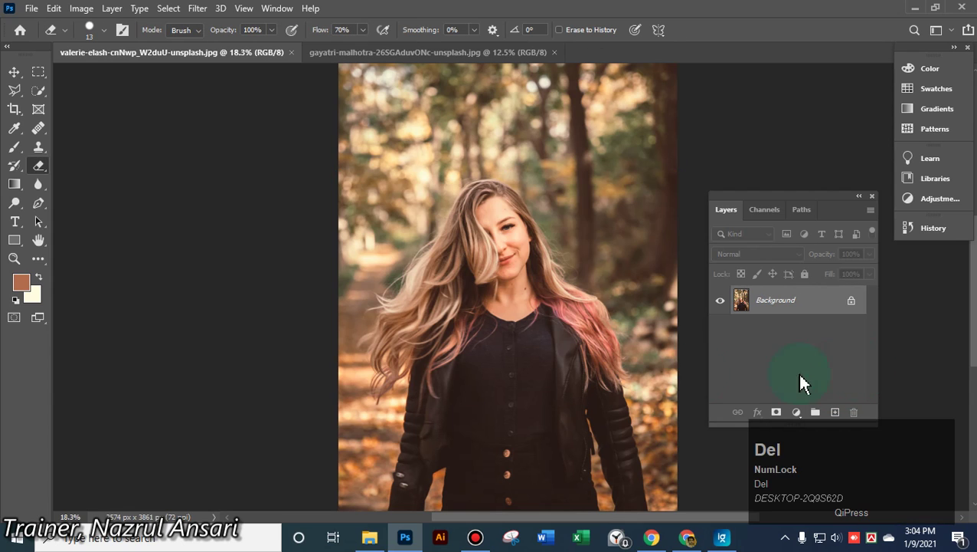
Crop the photo freehand around the woman's hair and upper body to about 2301 x 2168 px
left_click(32, 8)
left_click(32, 8)
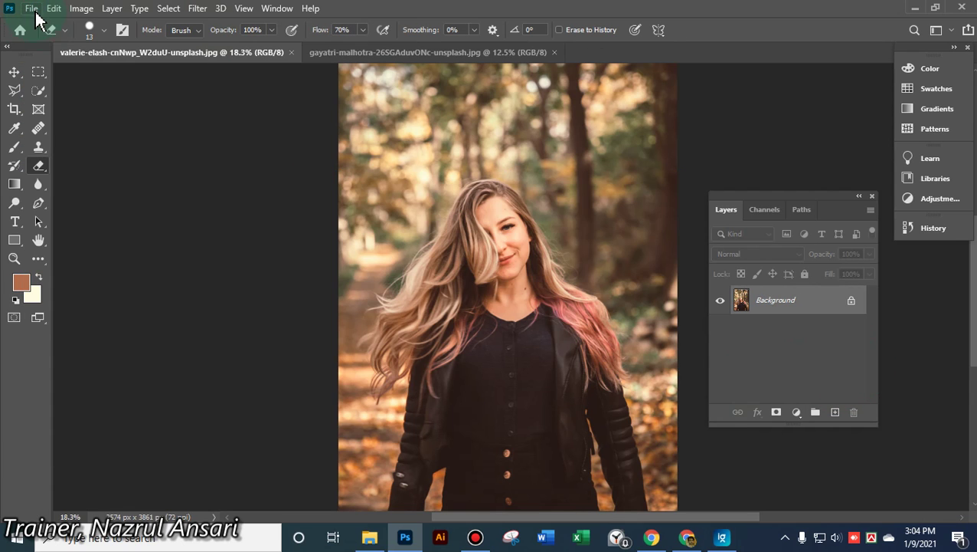
left_click(16, 111)
scroll(601, 259, "up", 3)
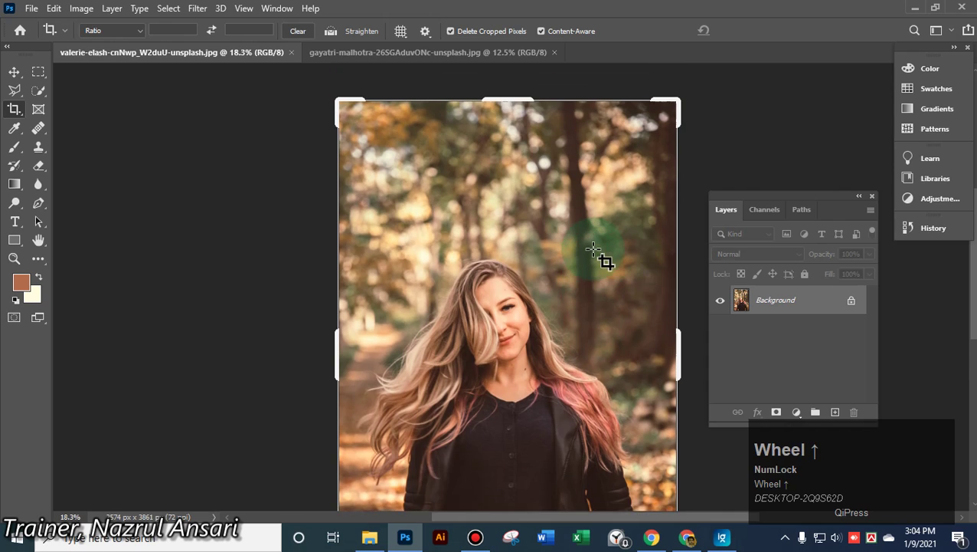
left_click_drag(501, 113, 503, 176)
scroll(622, 222, "down", 3)
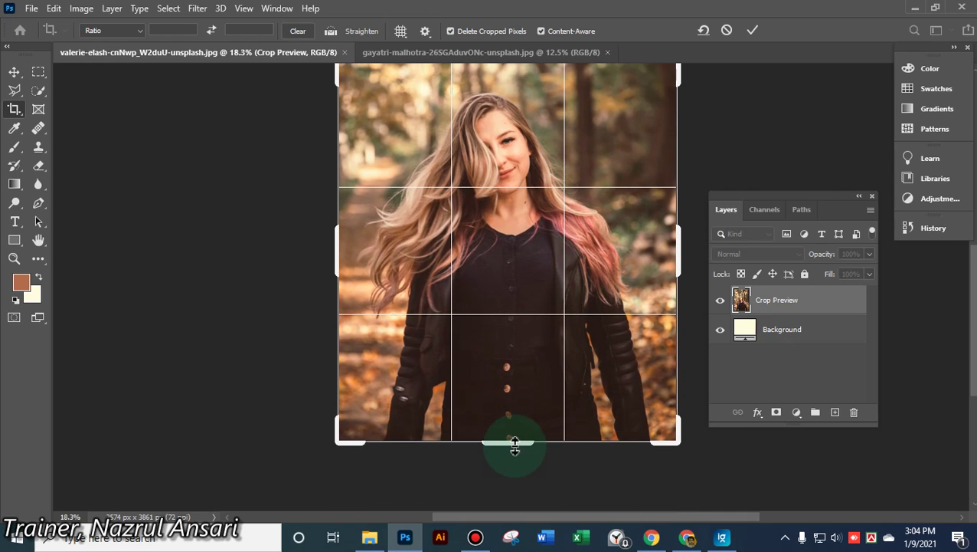
left_click_drag(512, 442, 506, 399)
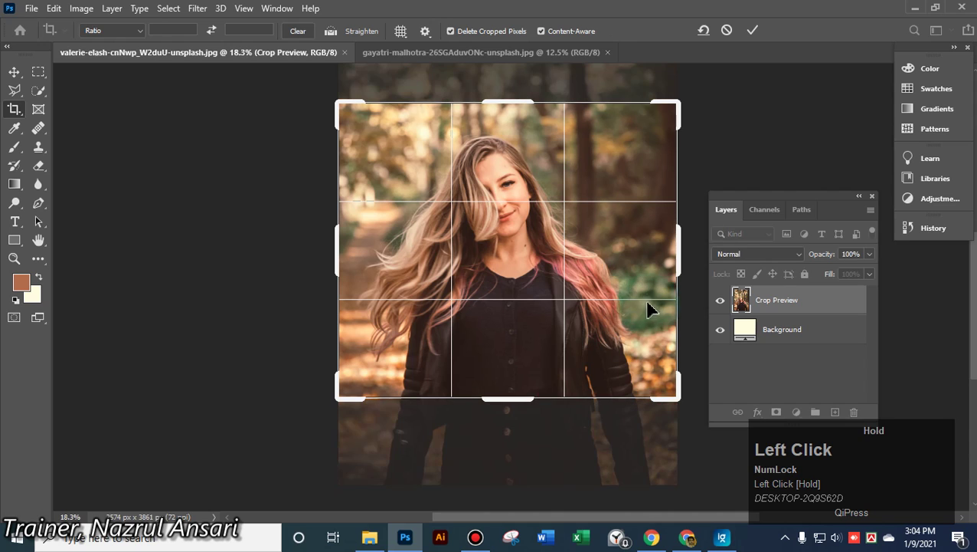
left_click_drag(678, 261, 665, 258)
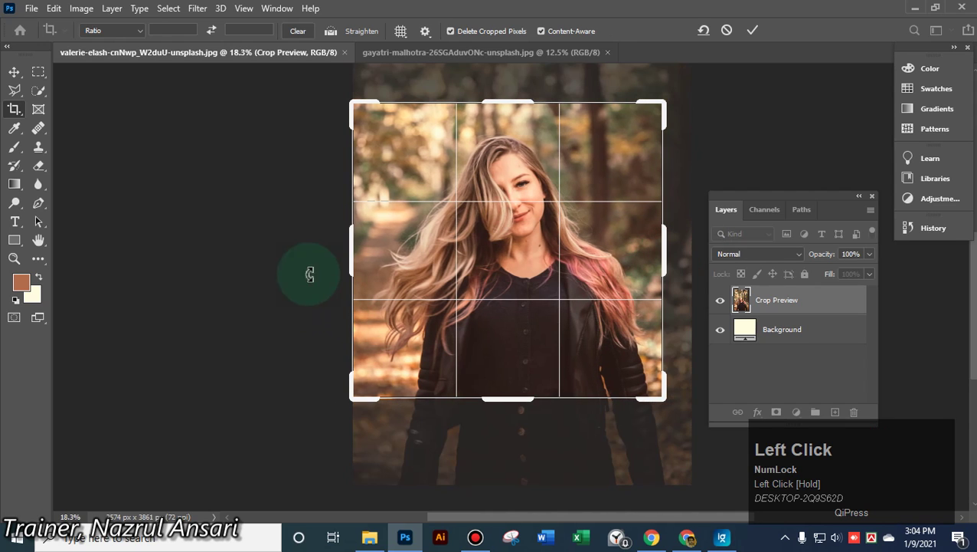
left_click_drag(350, 255, 354, 258)
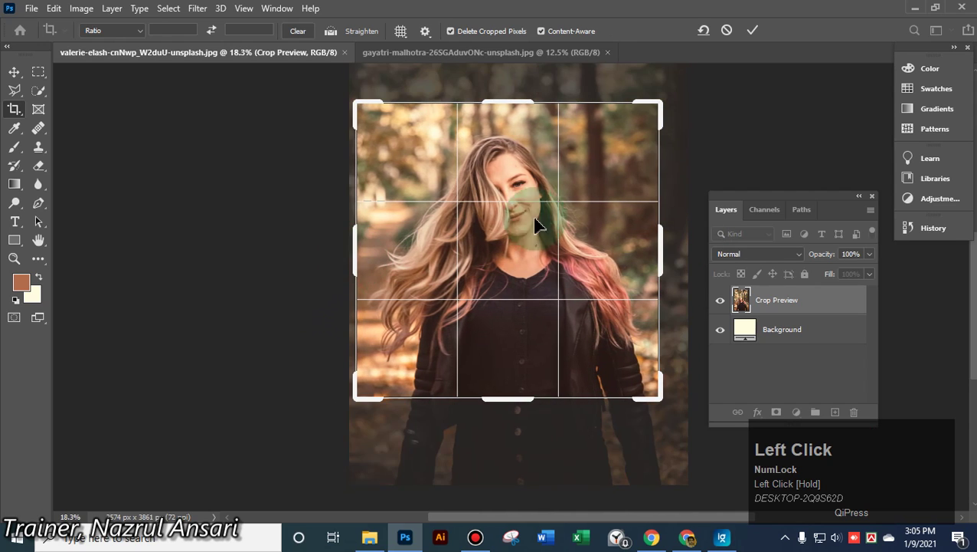
left_click_drag(499, 103, 502, 108)
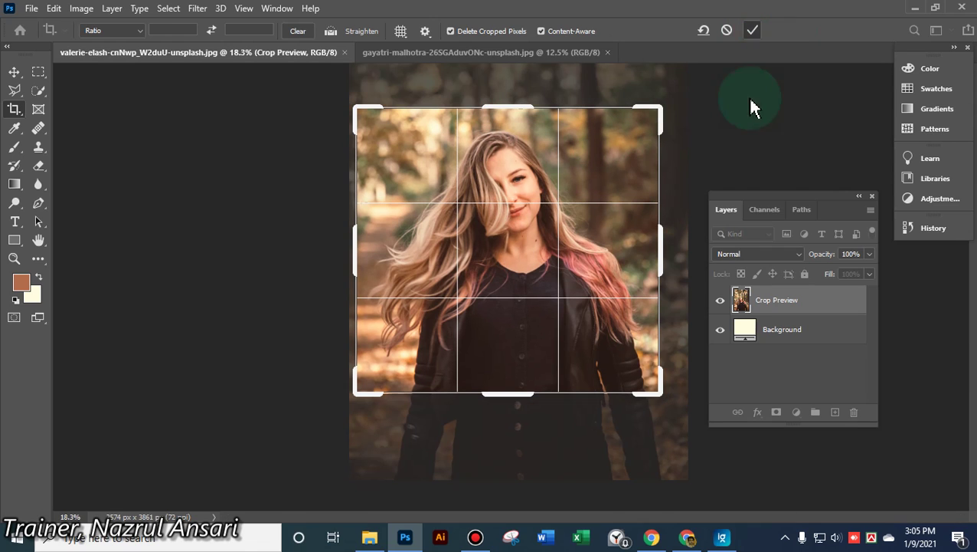
double_click(452, 399)
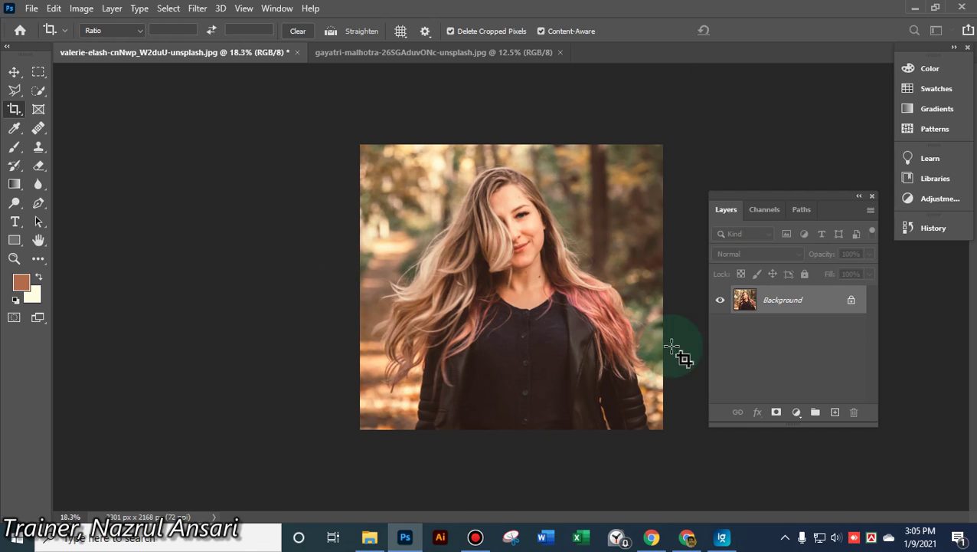
Place the sarah-dorweiler leaf-in-vase image from the Objects folder as an embedded image in the cropped photo
left_click(32, 8)
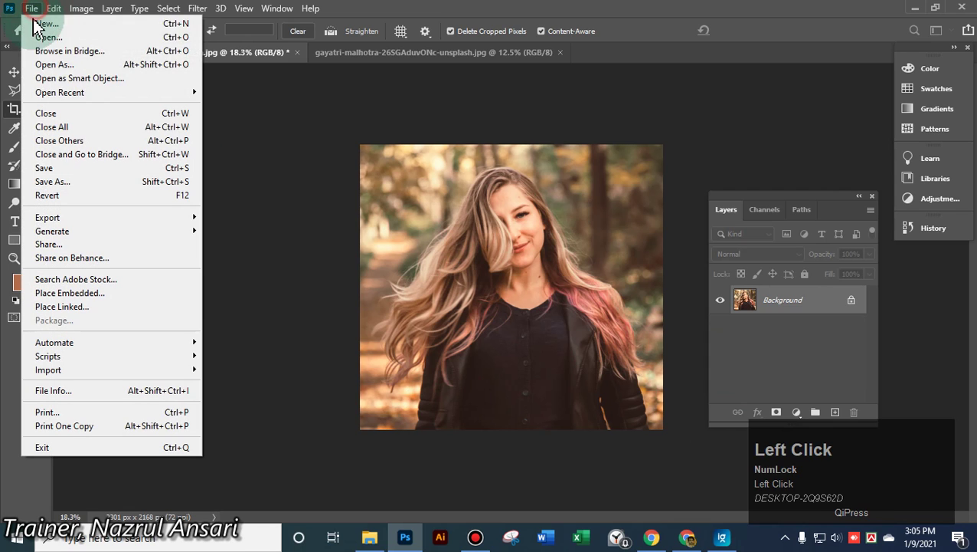
left_click(82, 285)
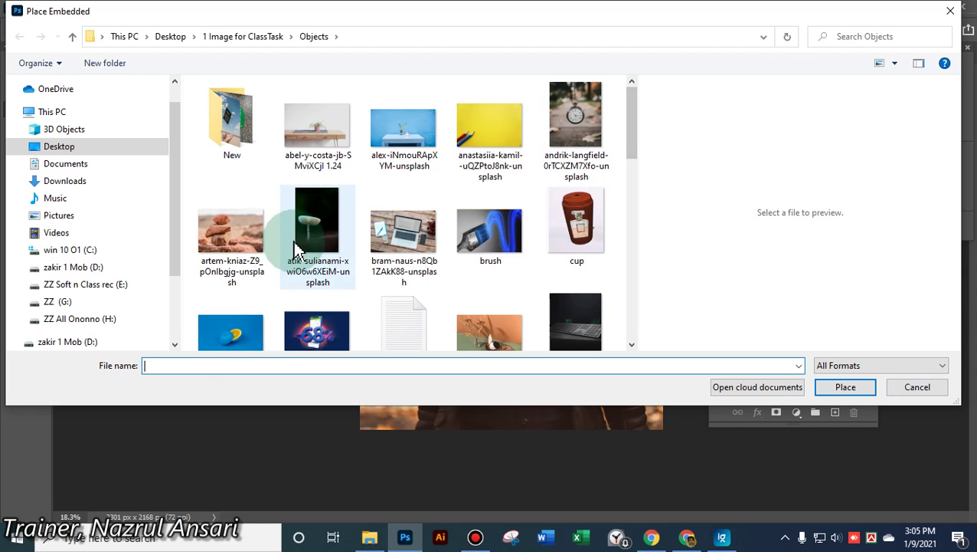
left_click(249, 242)
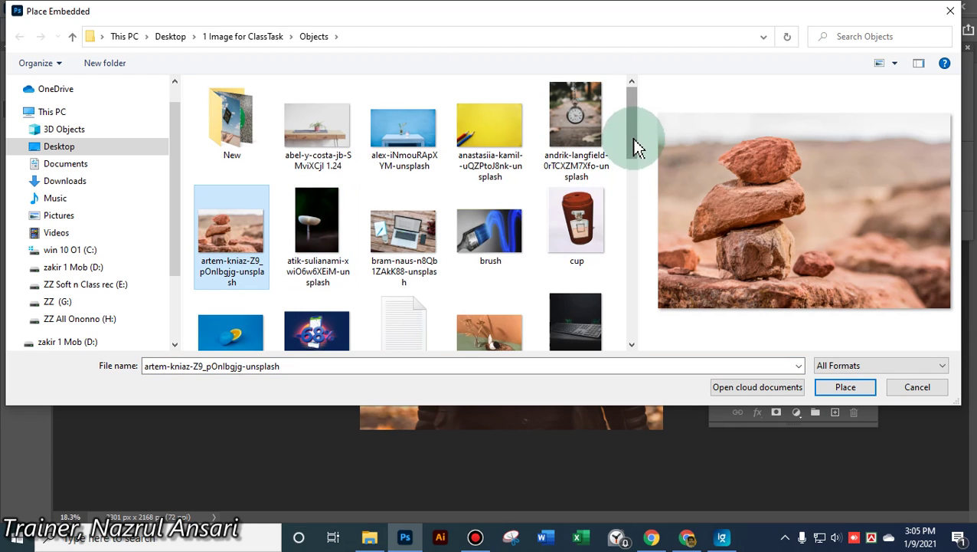
left_click_drag(634, 146, 647, 272)
left_click(501, 330)
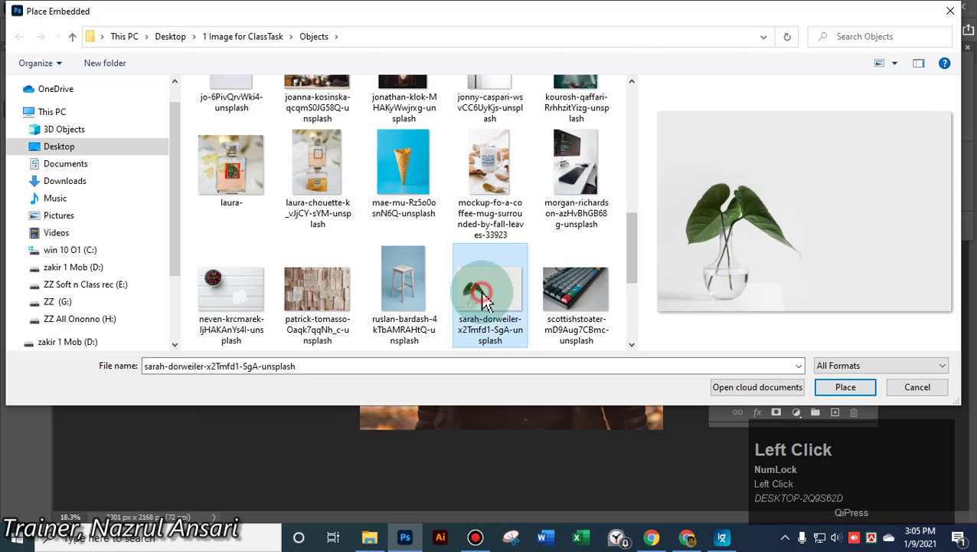
left_click(844, 386)
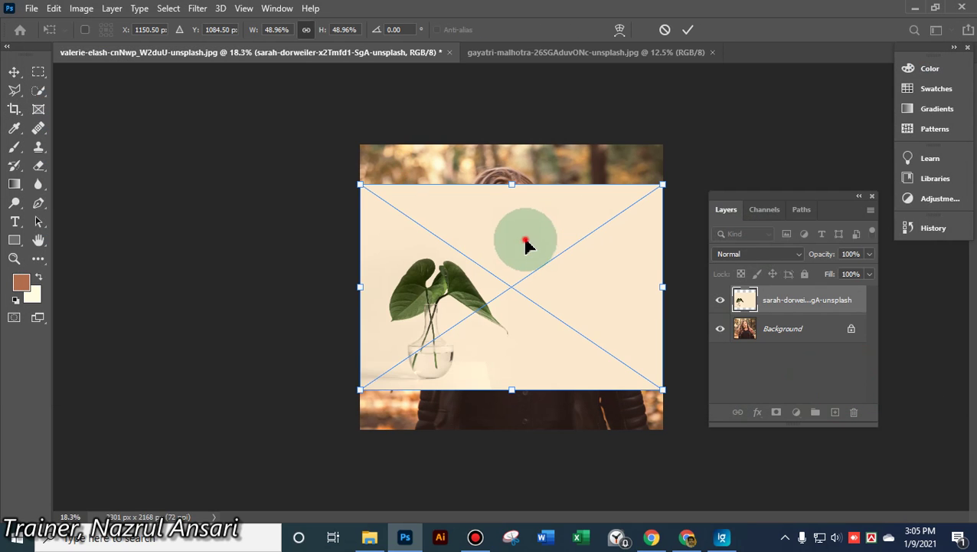
Stretch the placed leaf image to cover the cropped photo and commit the transformation
left_click_drag(523, 240, 521, 205)
left_click_drag(663, 351, 652, 409)
left_click_drag(518, 354, 521, 430)
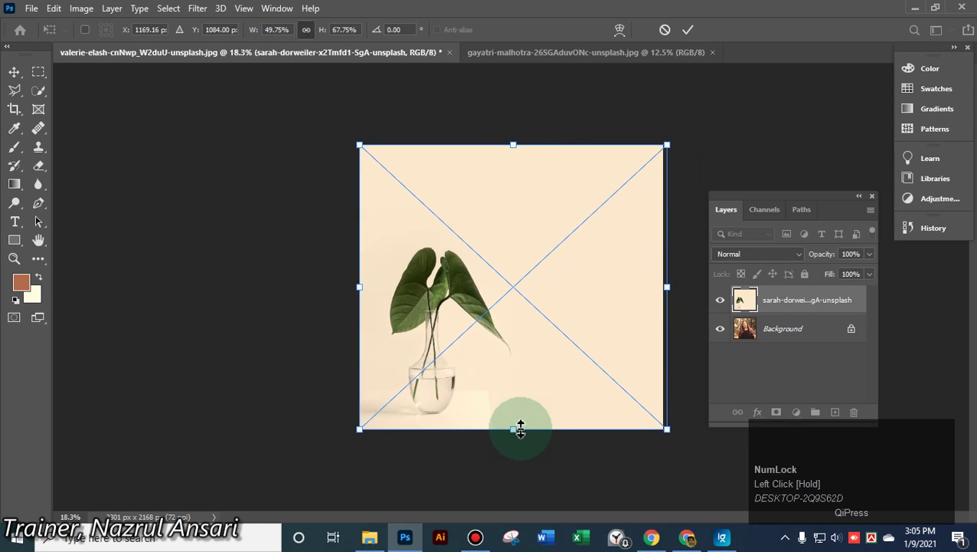
left_click_drag(673, 292, 663, 290)
left_click(688, 30)
key("c")
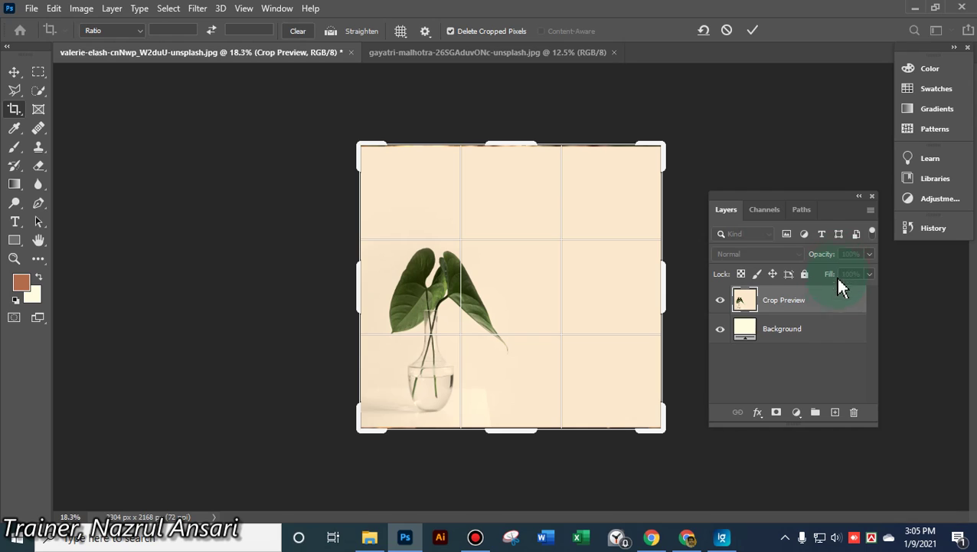
key("ctrl+z")
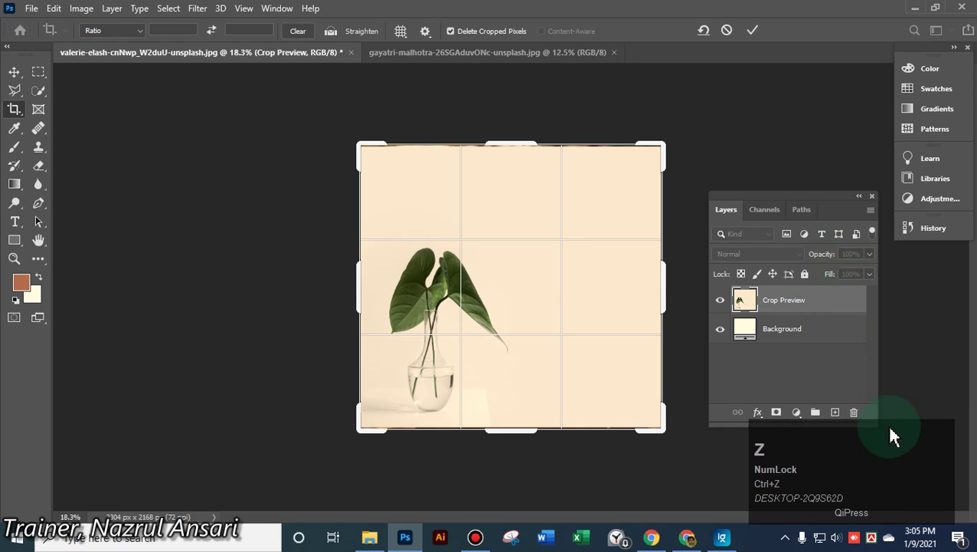
left_click(706, 37)
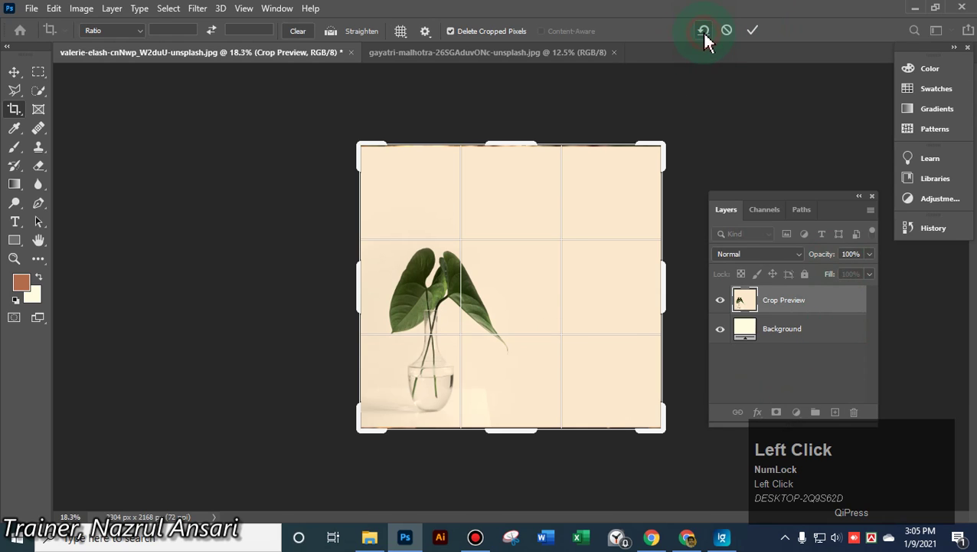
left_click(752, 36)
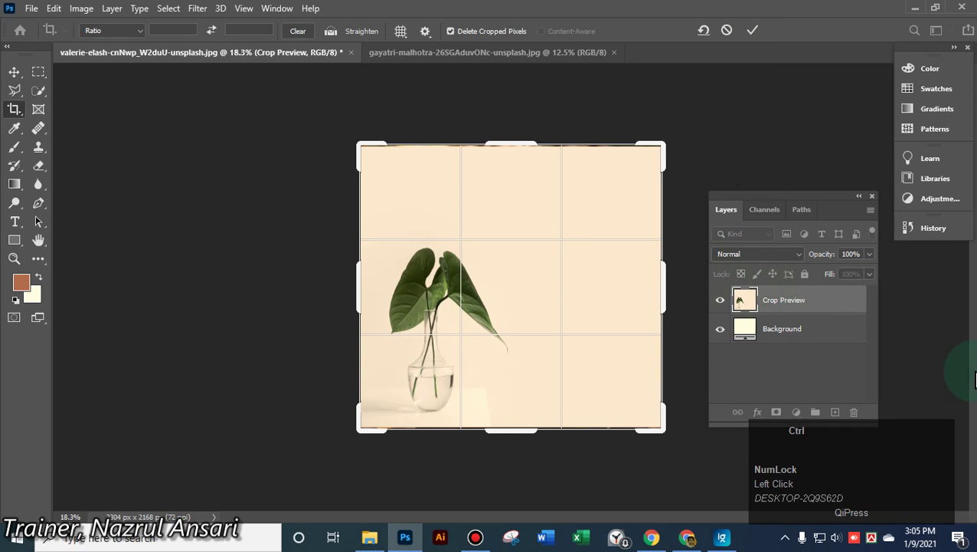
key("ctrl+z")
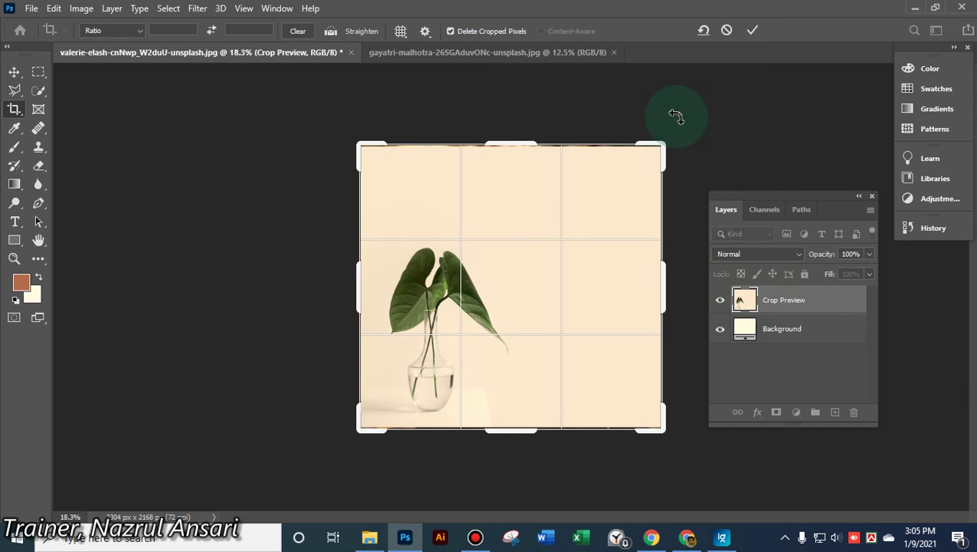
left_click(753, 31)
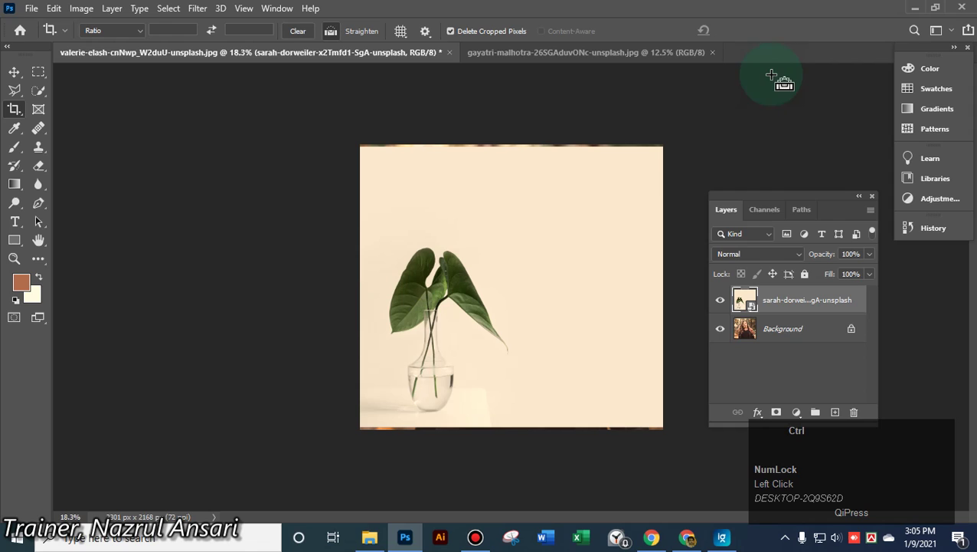
Convert the locked Background into the regular layer "Layer 0" and move it above the leaf image, checking the order by toggling its visibility
left_click_drag(776, 305, 776, 346)
double_click(820, 334)
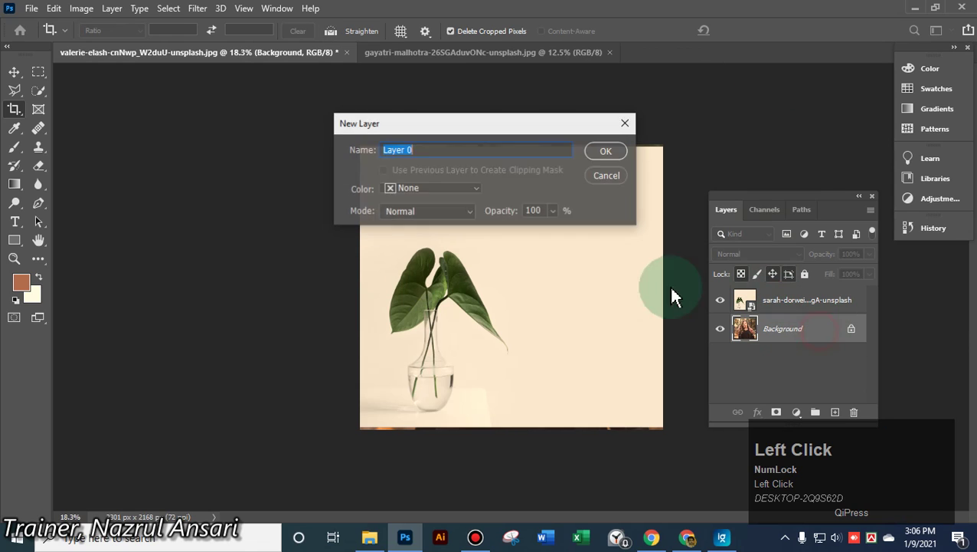
left_click(620, 154)
left_click_drag(777, 326, 777, 305)
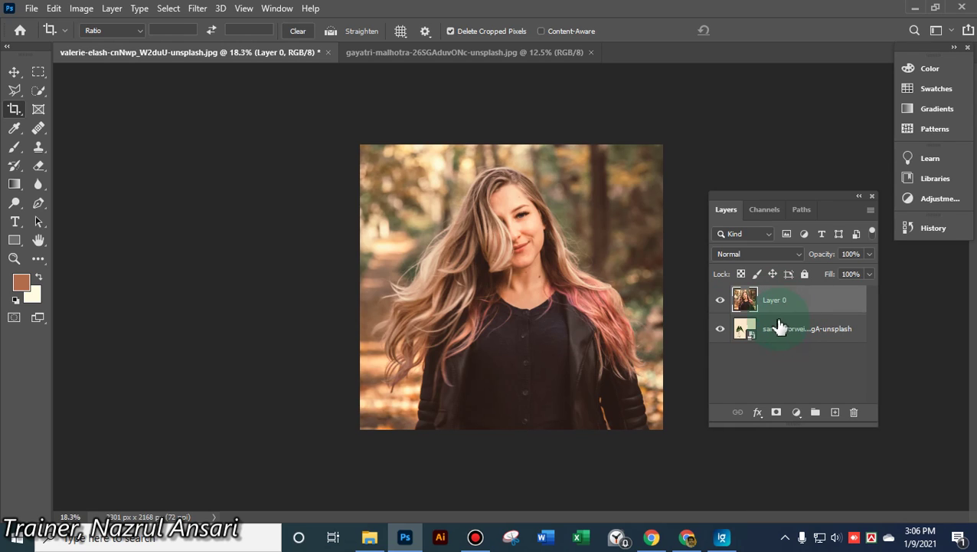
left_click(719, 300)
left_click(720, 299)
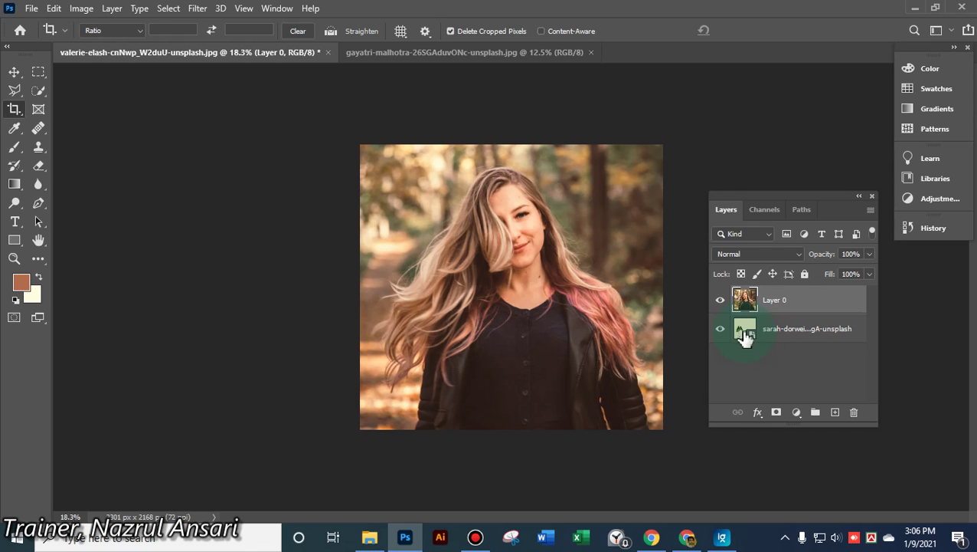
Select the woman's face and torso on Layer 0 with the Quick Selection tool
left_click_drag(768, 334, 54, 129)
left_click(40, 90)
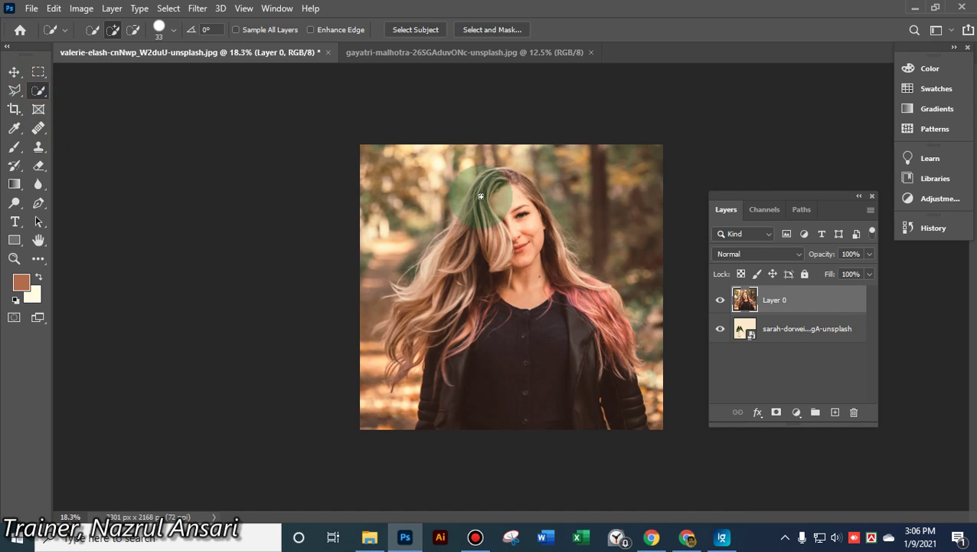
scroll(486, 203, "up", 3)
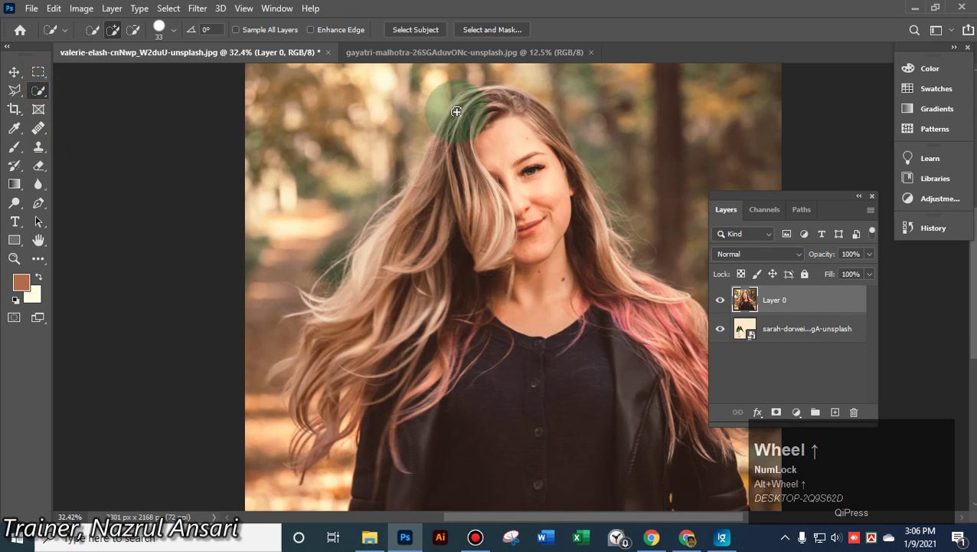
left_click(476, 119)
mouse_move(497, 168)
left_mouse_down()
mouse_move(520, 253)
mouse_move(516, 484)
mouse_move(502, 153)
left_mouse_up()
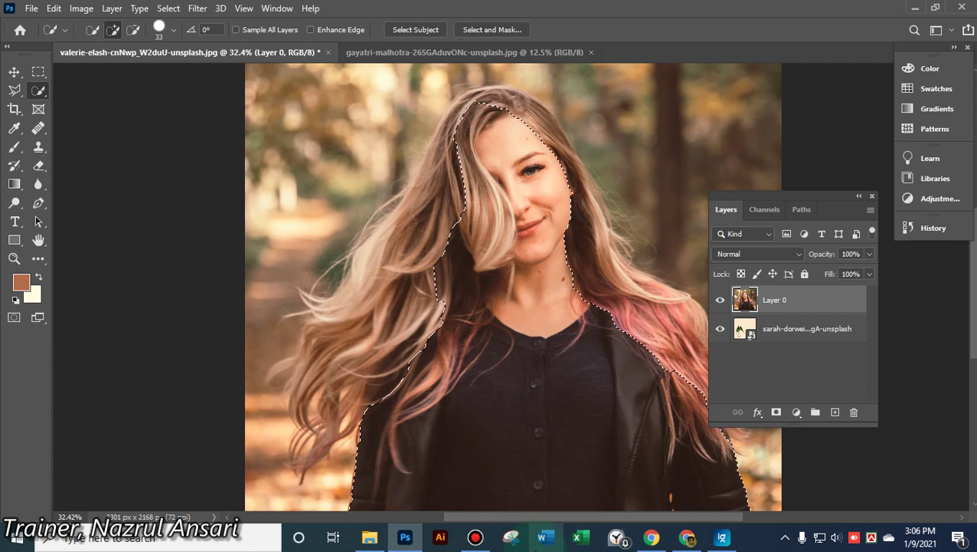
Extend the selection over the woman's flowing blonde hair and the pink hair on her other shoulder
left_click(456, 232)
mouse_move(456, 232)
left_mouse_down()
mouse_move(474, 169)
mouse_move(390, 310)
left_mouse_up()
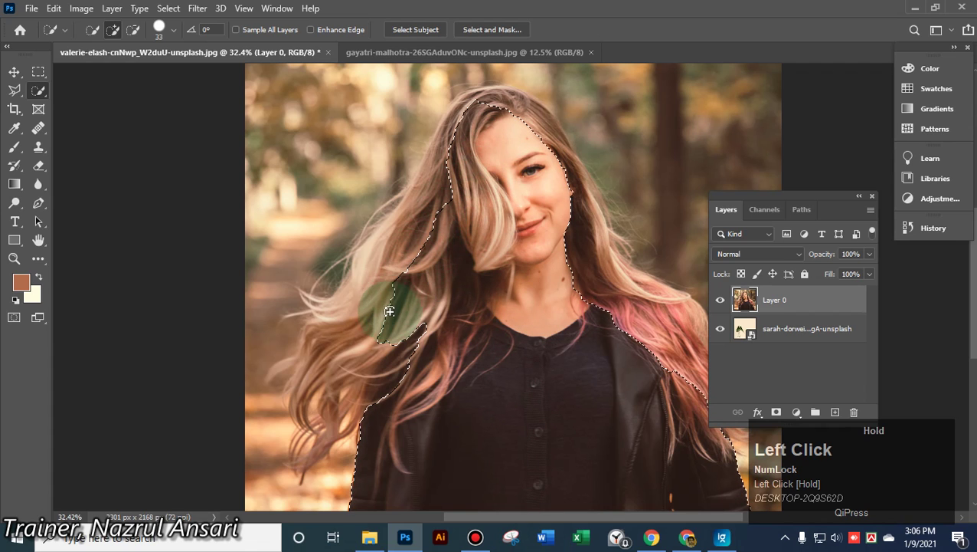
mouse_move(337, 358)
left_mouse_down()
mouse_move(394, 388)
mouse_move(356, 313)
mouse_move(360, 283)
mouse_move(489, 193)
mouse_move(506, 98)
mouse_move(640, 305)
left_mouse_up()
mouse_move(685, 334)
left_mouse_down()
mouse_move(642, 337)
mouse_move(598, 331)
left_mouse_up()
scroll(517, 310, "down", 1, "alt")
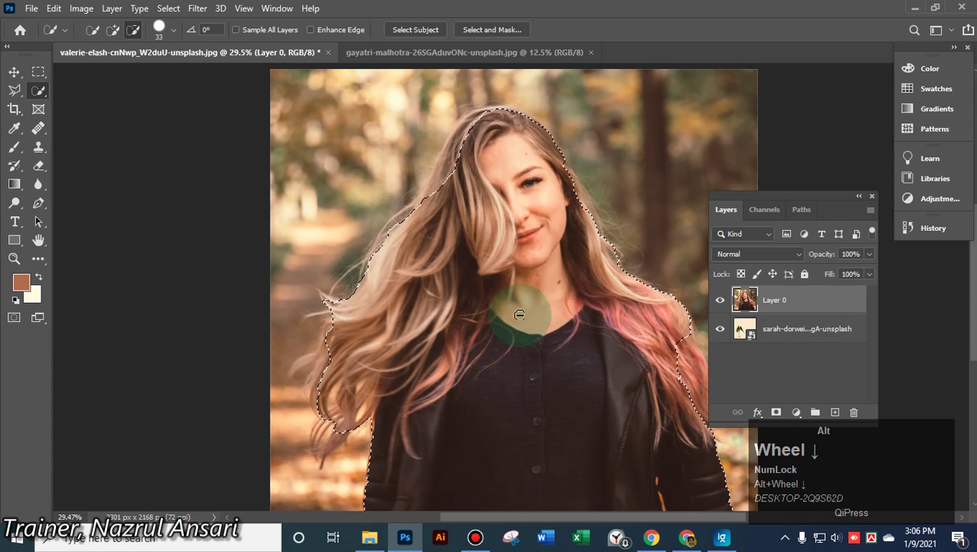
Move the Layers panel clear of the photo and add the missed pink hair and the hair beside her cheek to the selection
left_click_drag(817, 198, 176, 100)
scroll(622, 360, "down", 3)
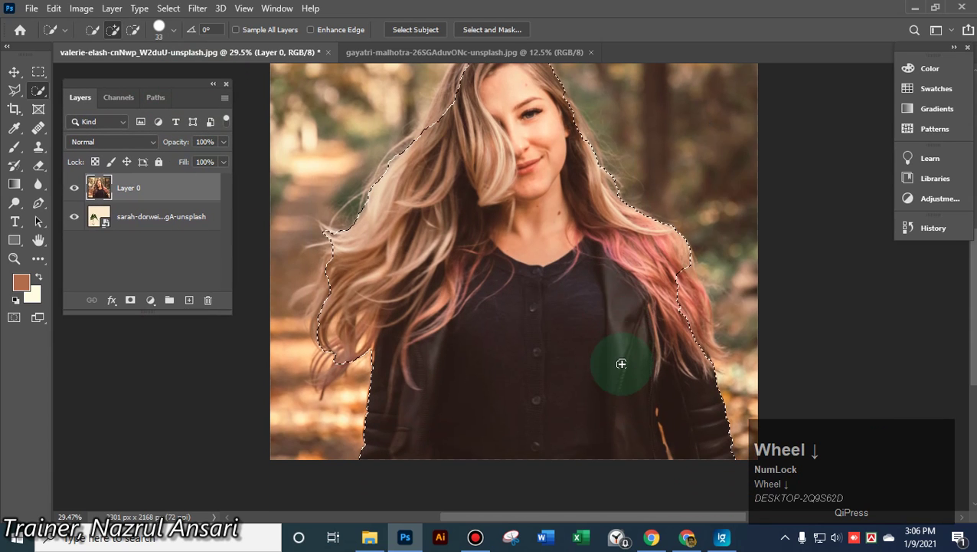
left_click(677, 271)
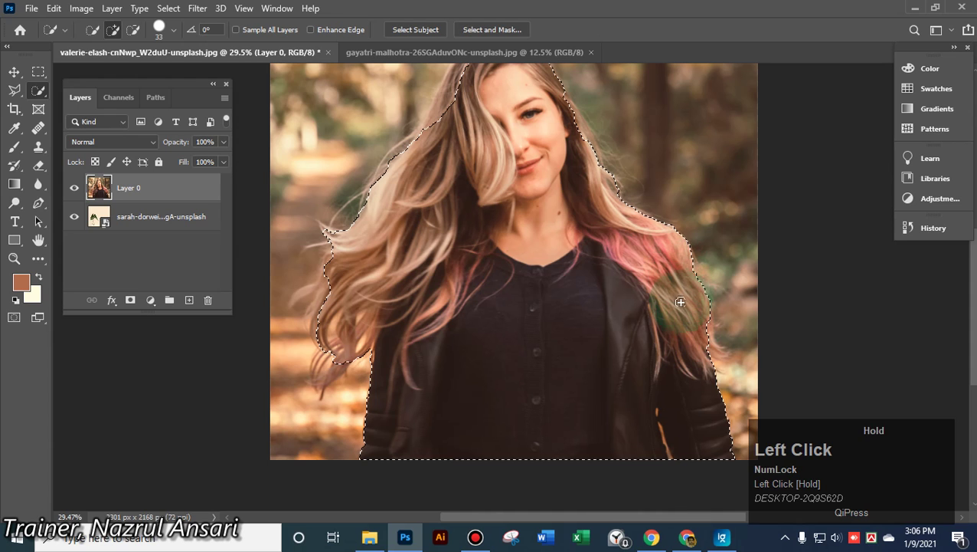
scroll(510, 322, "up", 4)
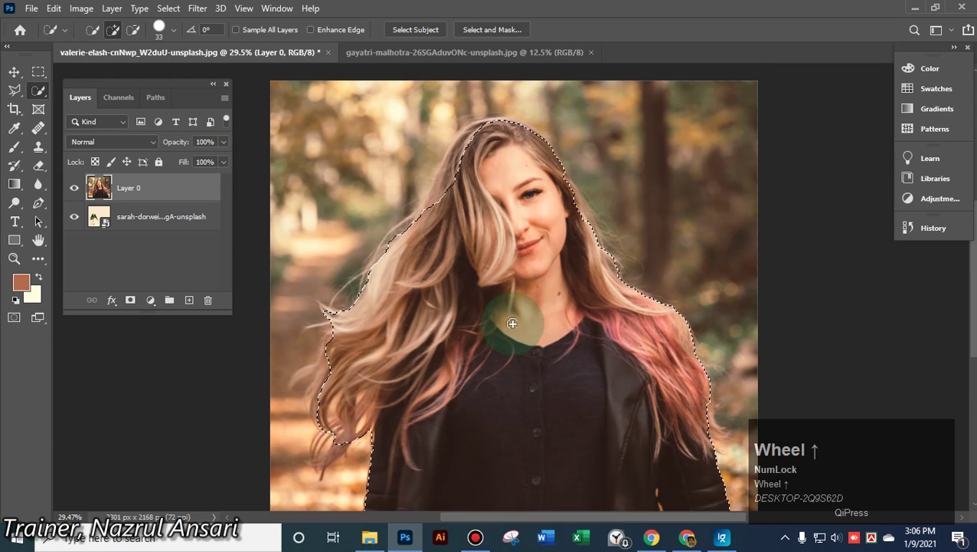
scroll(561, 281, "up", 2, "alt")
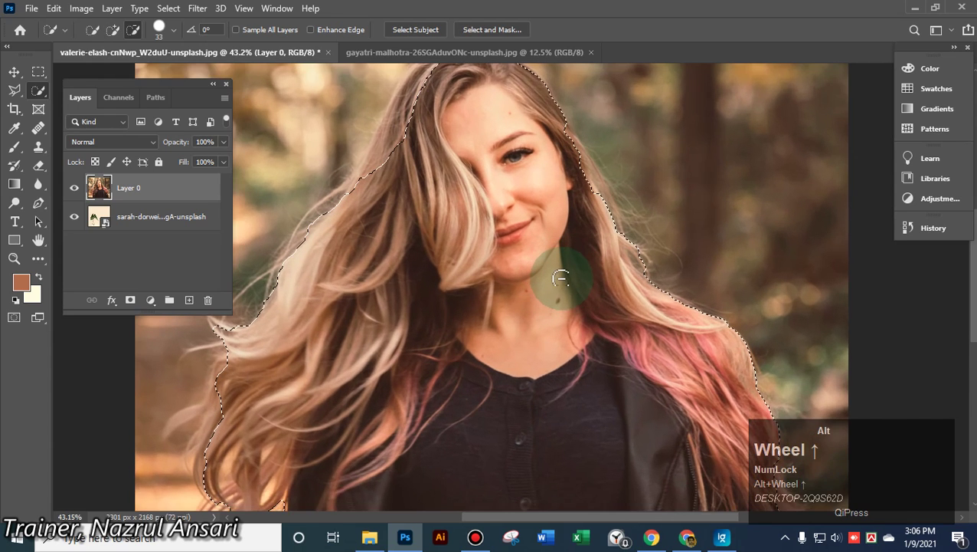
left_click_drag(561, 103, 568, 111)
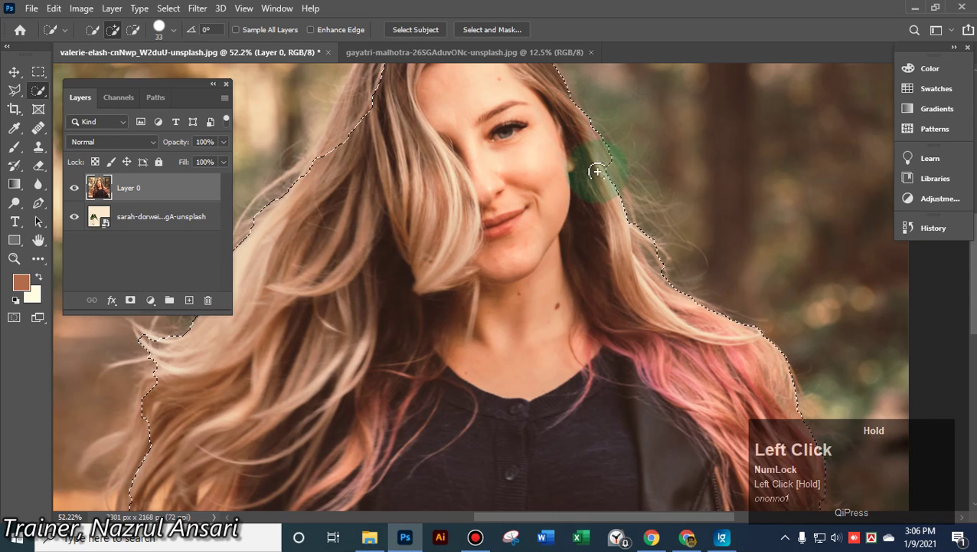
mouse_move(607, 190)
left_mouse_down()
mouse_move(586, 285)
mouse_move(562, 302)
mouse_move(499, 280)
left_mouse_up()
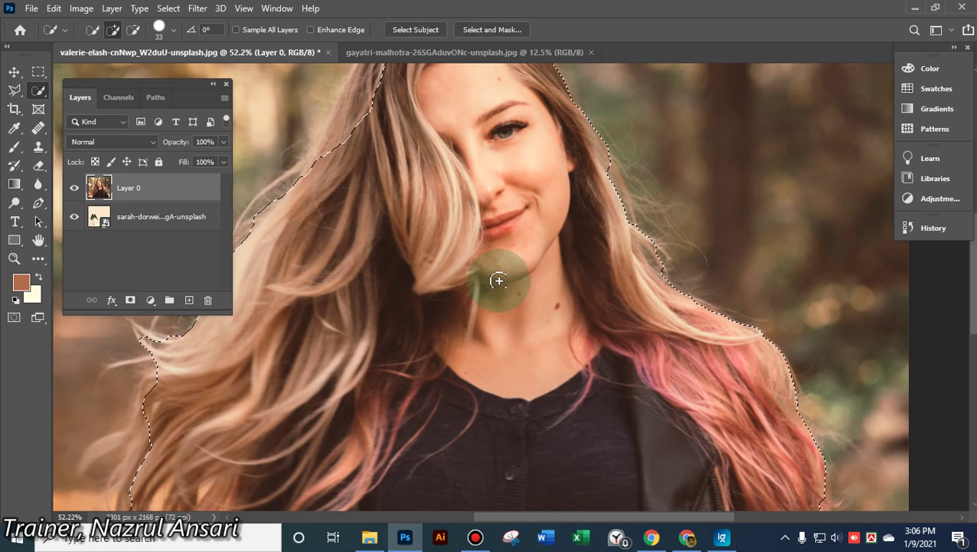
Add the missed blonde hair along the crown and parting side of the head to the selection
scroll(499, 281, "down", 2, "alt")
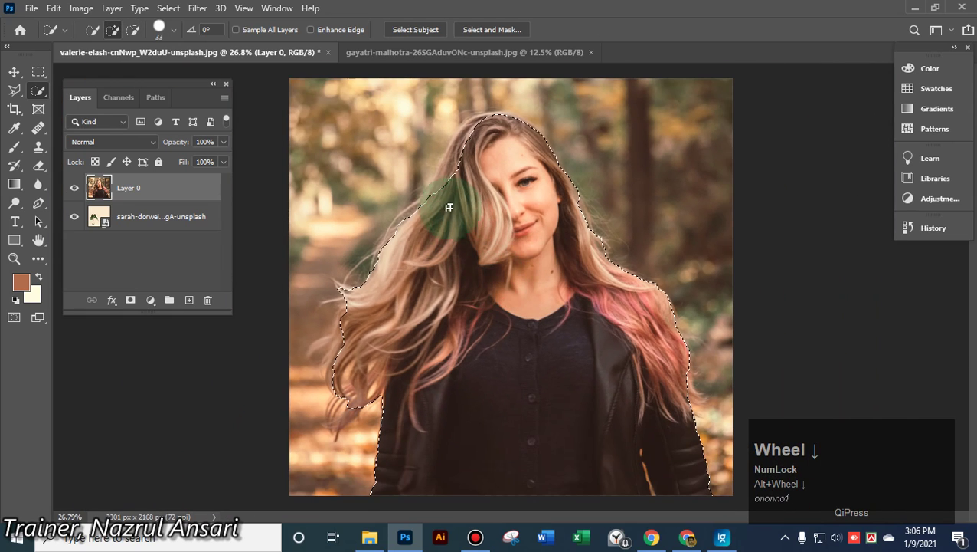
left_click(439, 191)
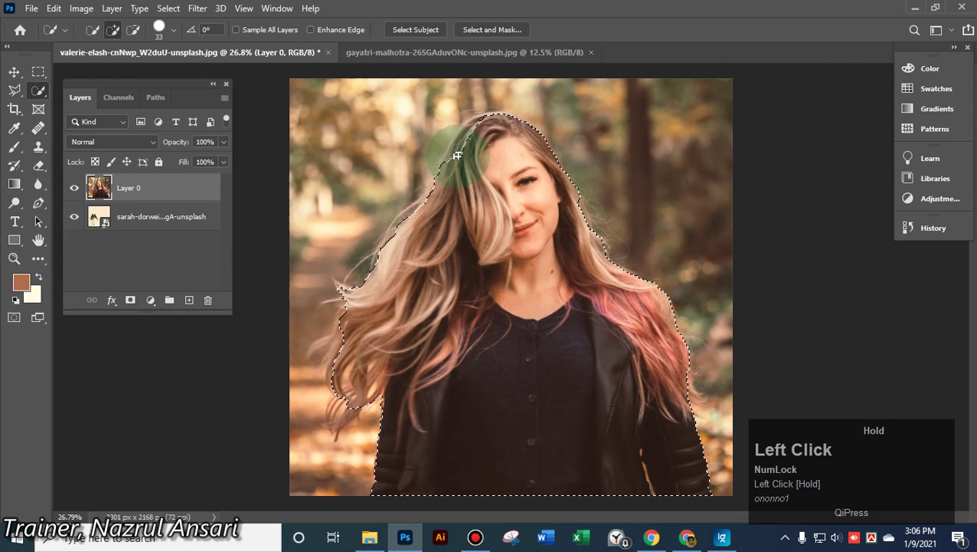
left_click_drag(469, 137, 449, 163)
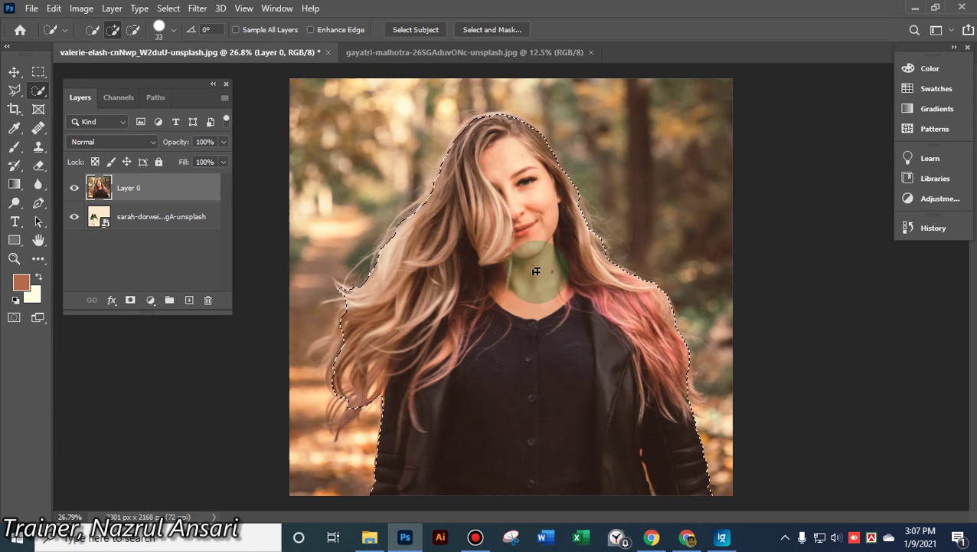
left_click_drag(524, 273, 535, 271)
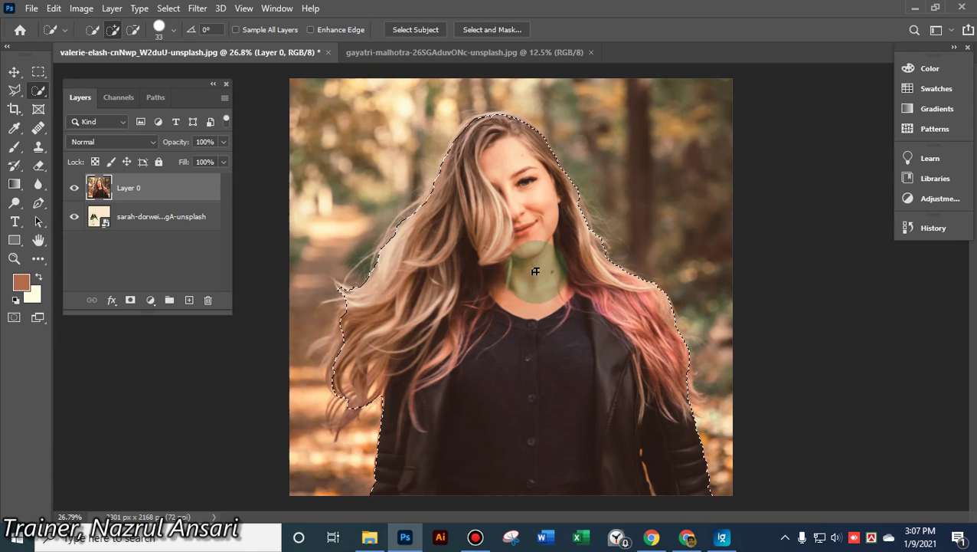
Bring the selection into Select and Mask, set the preview opacity to 100%, and switch to the Black & White view
left_click(492, 28)
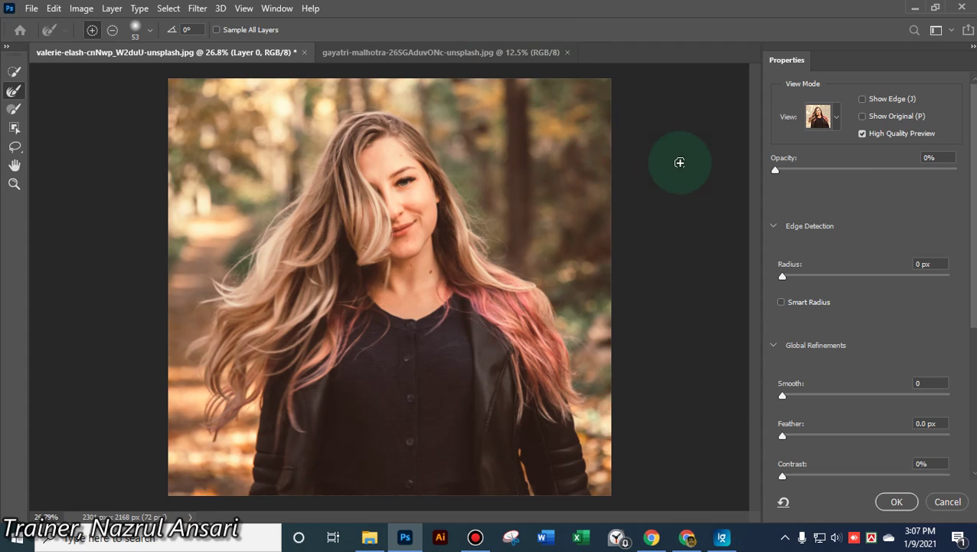
scroll(852, 225, "up", 1)
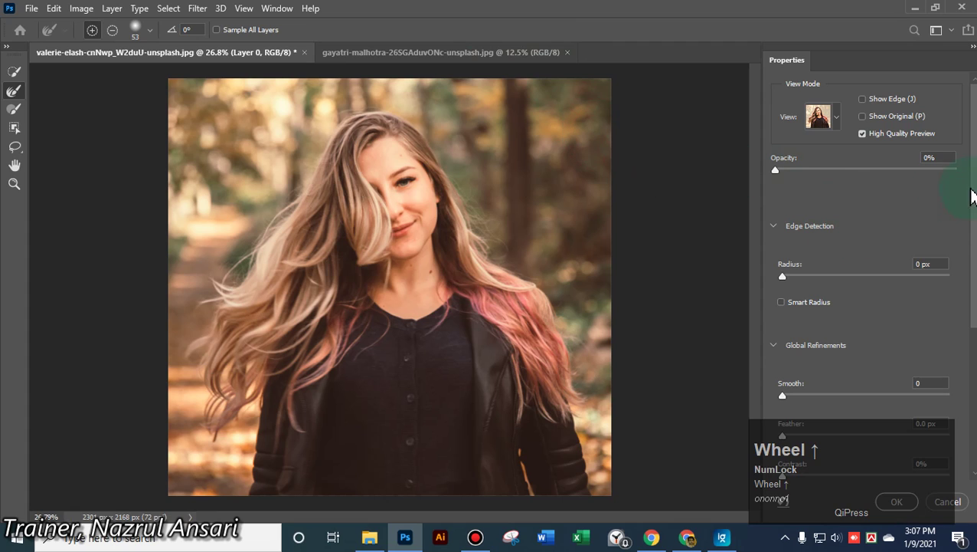
left_click_drag(776, 170, 969, 170)
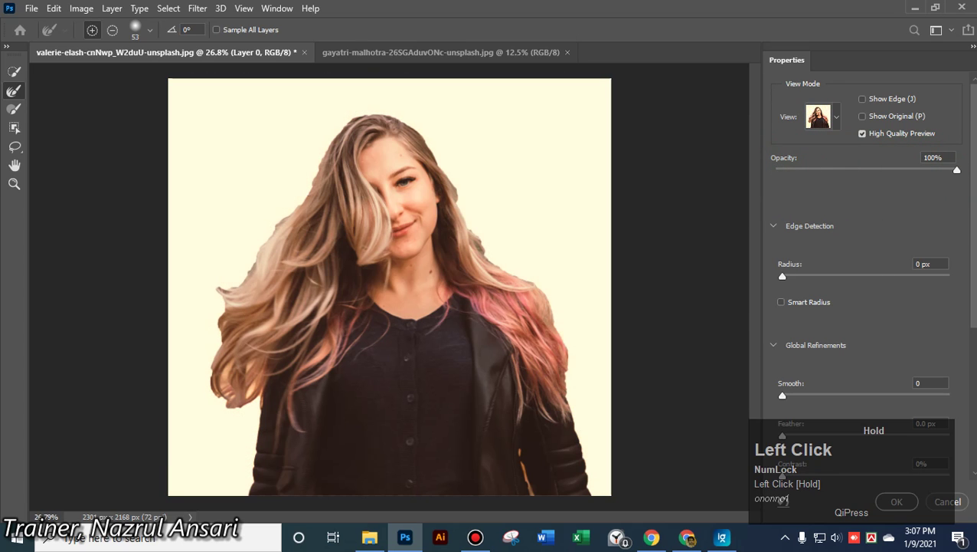
left_click(837, 119)
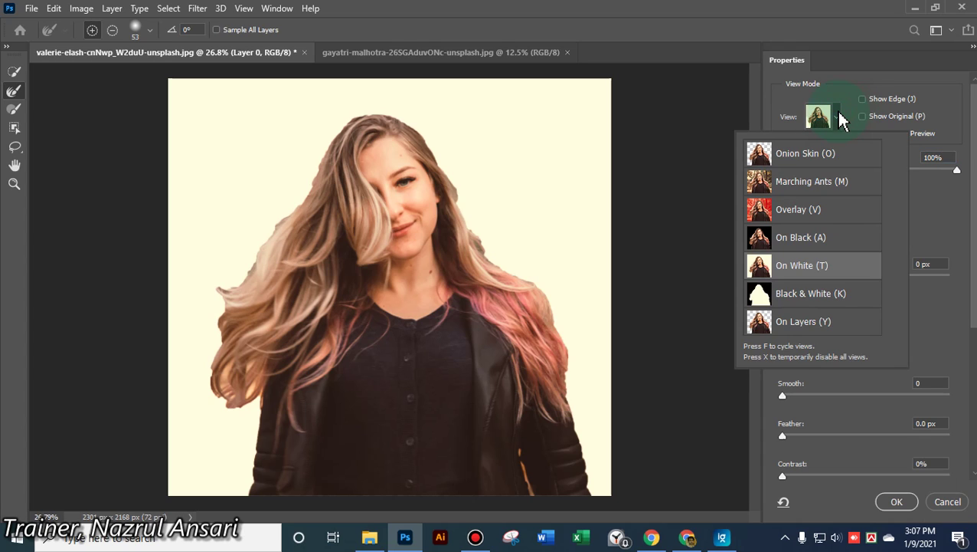
left_click(803, 305)
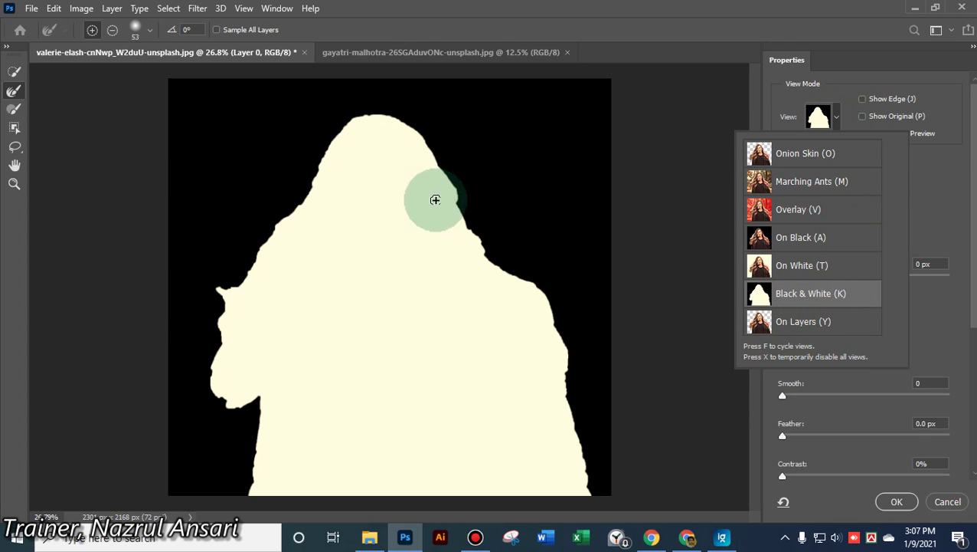
left_click(932, 191)
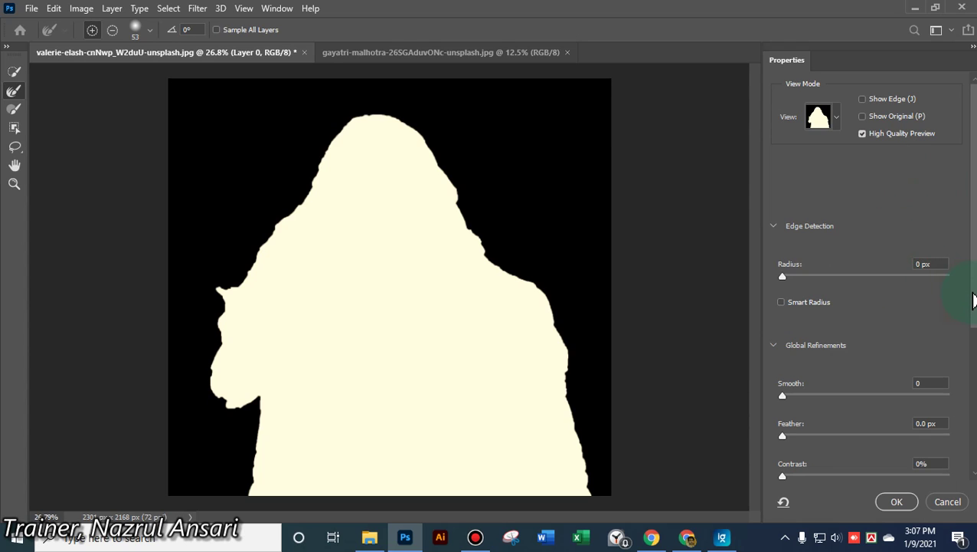
Enable Smart Radius and set the edge detection radius to 250 px, checking the mask edge around the top of the head
left_click_drag(971, 238, 975, 277)
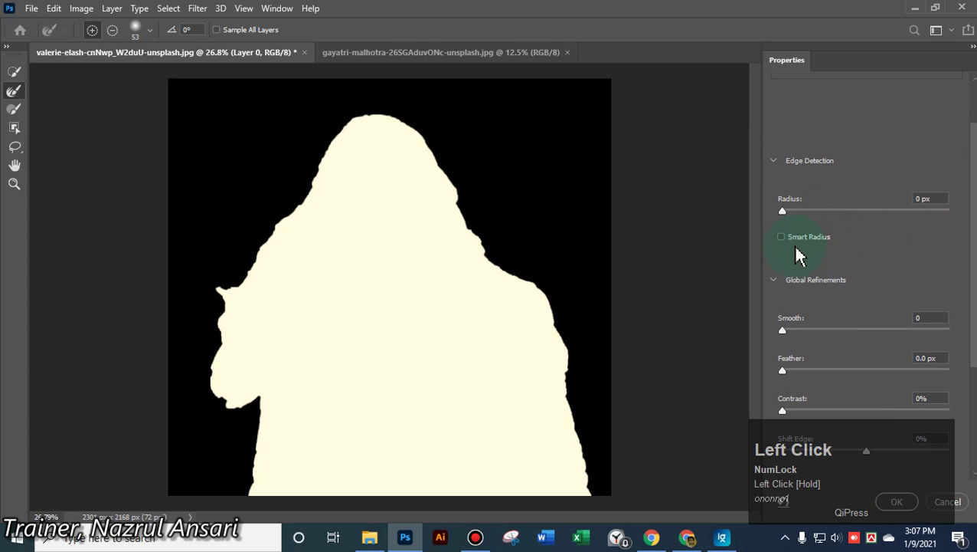
left_click(782, 237)
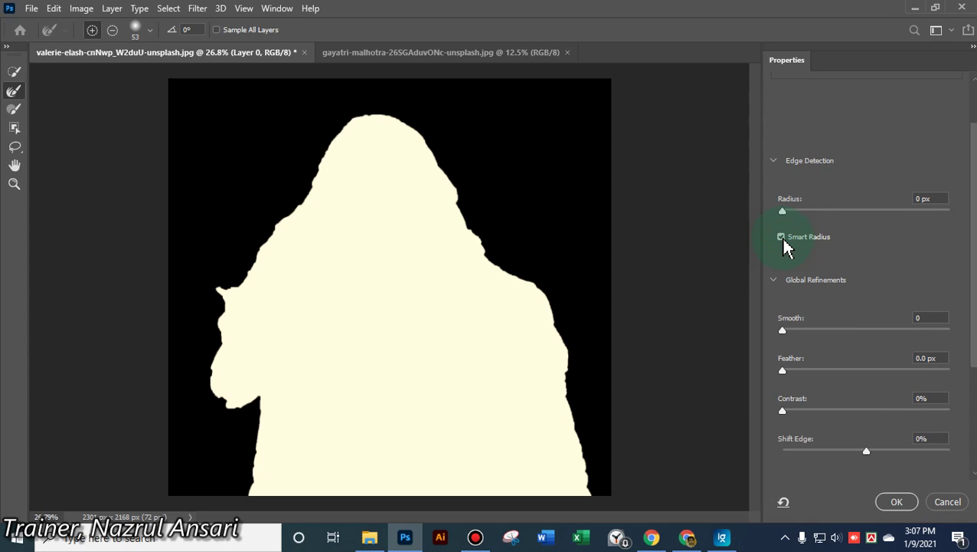
scroll(461, 228, "up", 5)
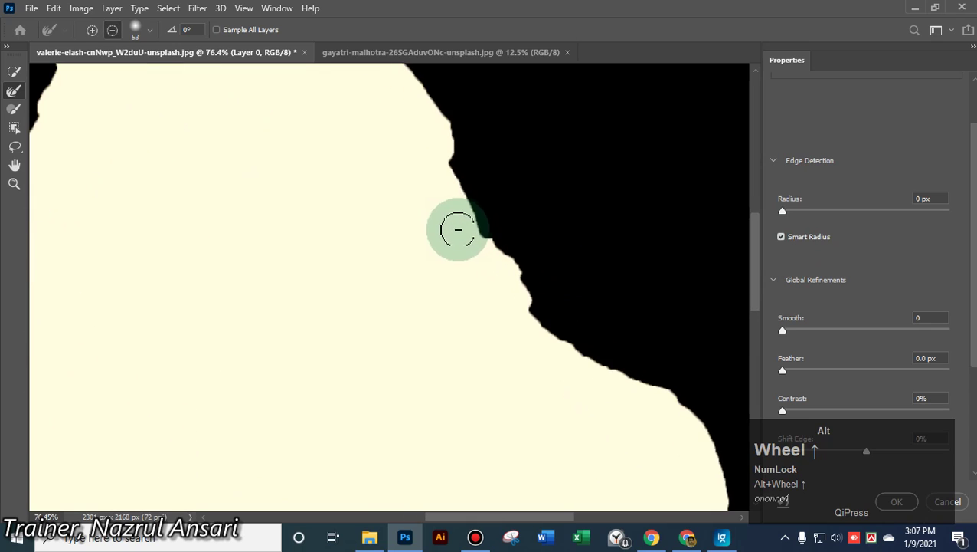
key("space")
left_click_drag(404, 157, 514, 354)
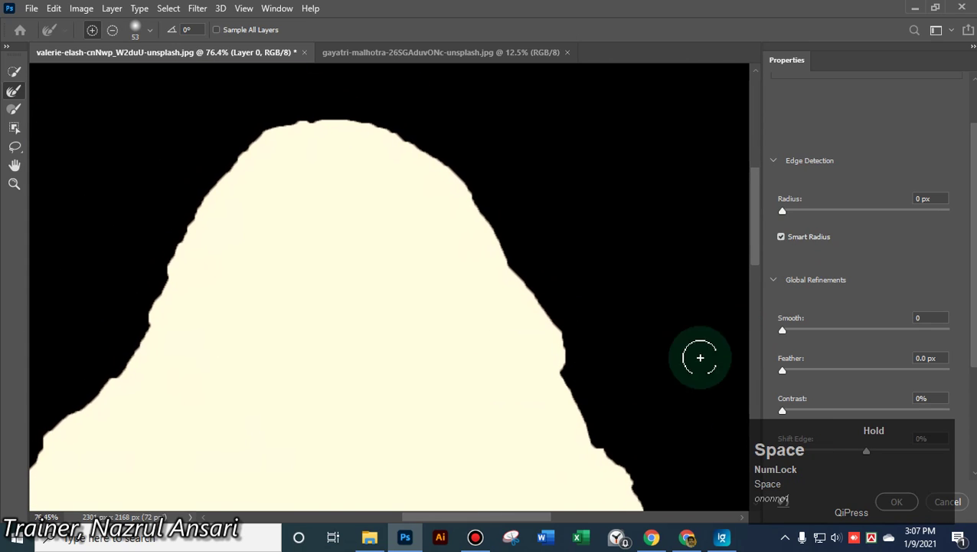
left_click(864, 205)
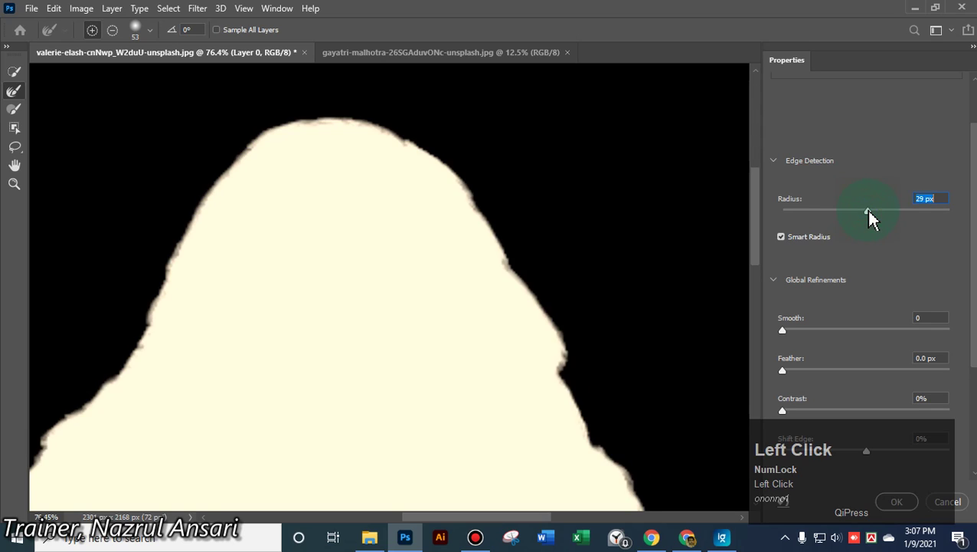
left_click(893, 210)
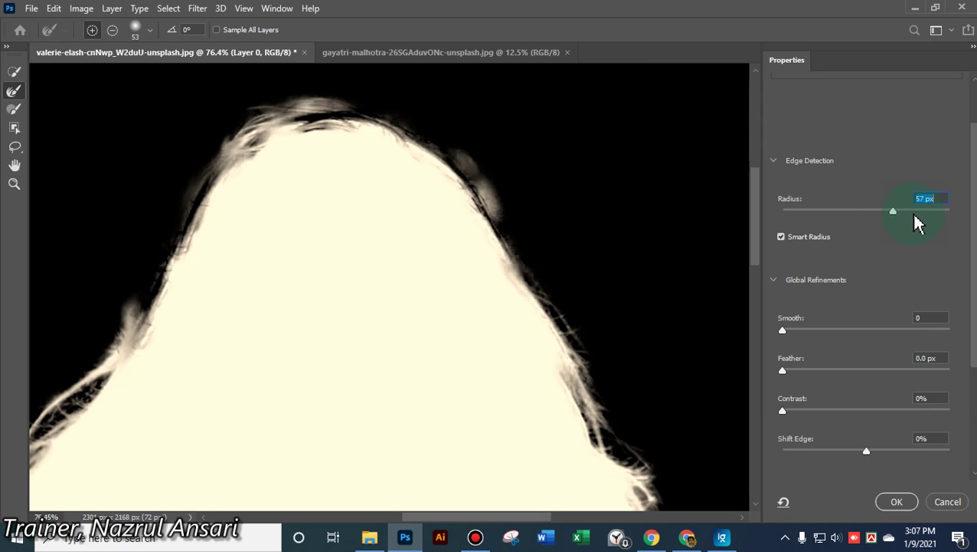
left_click(917, 211)
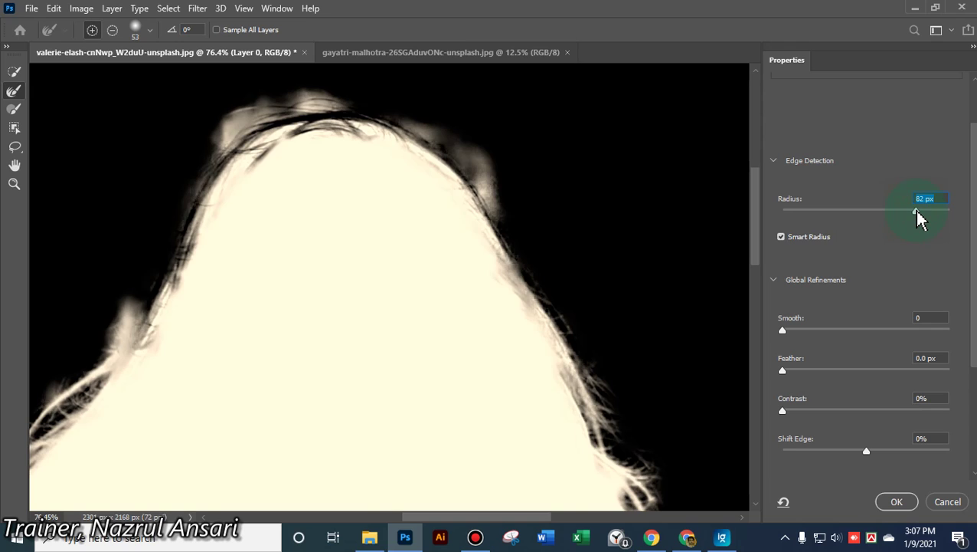
left_click_drag(916, 213, 969, 215)
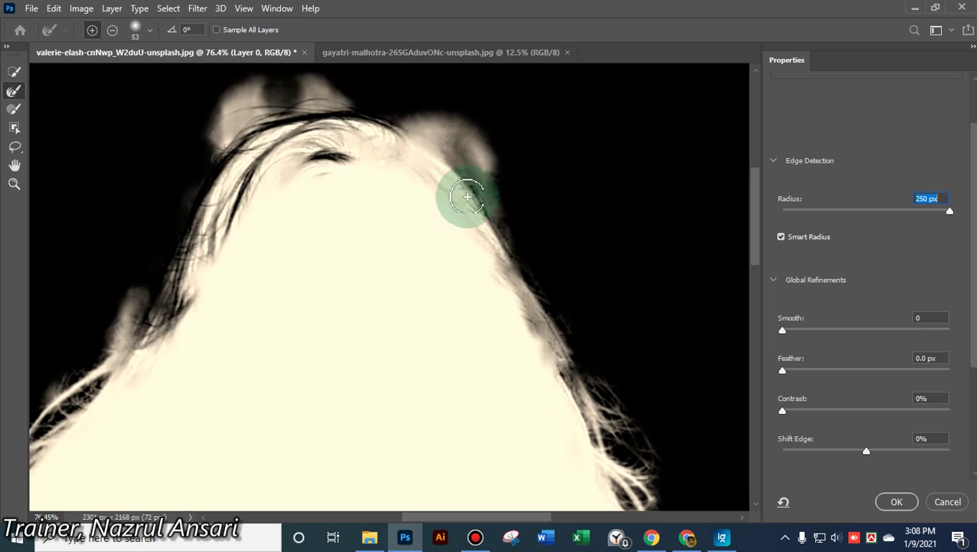
Refine the mask around the crown and upper hair with the Refine Edge Brush
scroll(542, 327, "down", 1)
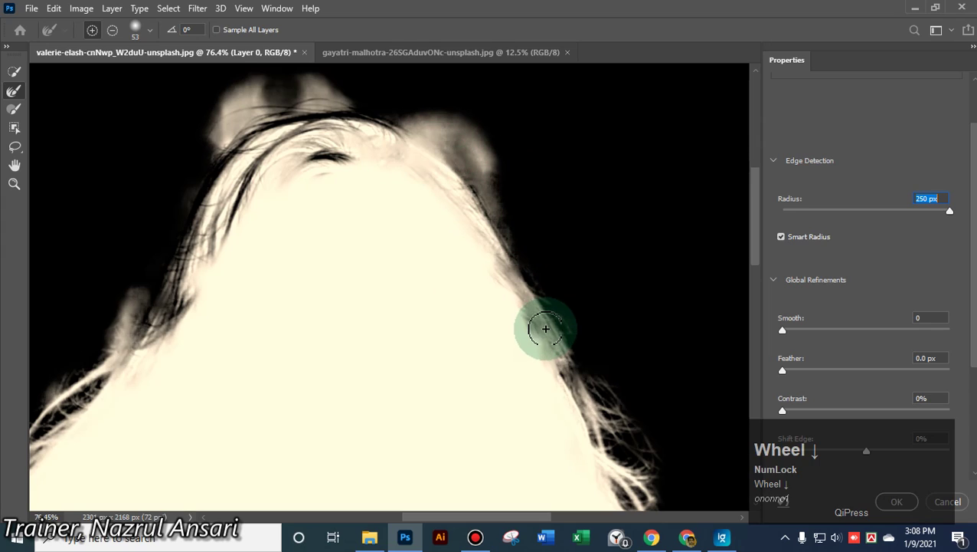
left_click_drag(755, 205, 754, 153)
mouse_move(603, 201)
left_mouse_down()
mouse_move(346, 186)
mouse_move(255, 197)
mouse_move(377, 163)
mouse_move(375, 187)
mouse_move(326, 213)
mouse_move(291, 212)
mouse_move(267, 246)
mouse_move(235, 227)
mouse_move(243, 187)
mouse_move(263, 198)
mouse_move(246, 206)
mouse_move(218, 199)
mouse_move(39, 105)
left_mouse_up()
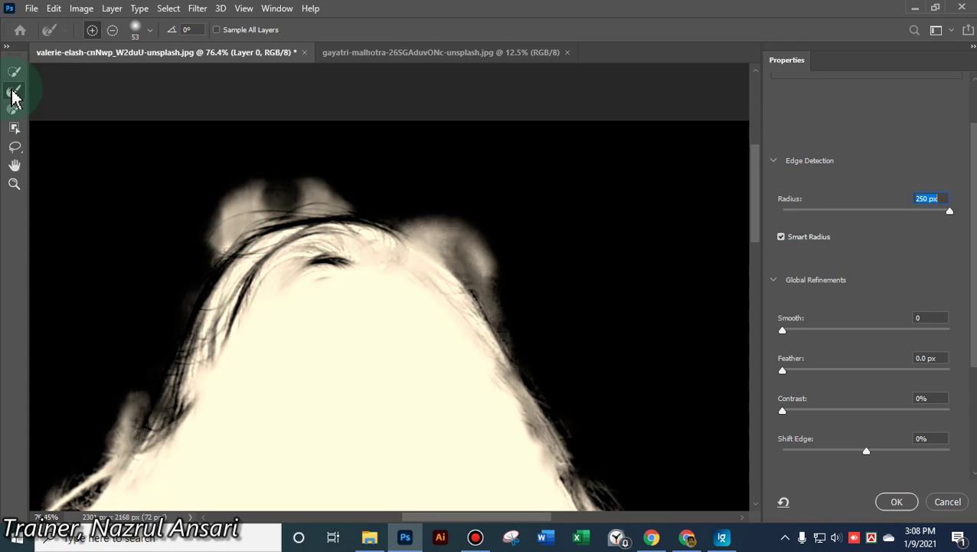
mouse_move(16, 98)
left_mouse_down()
mouse_move(388, 290)
mouse_move(377, 291)
mouse_move(451, 335)
mouse_move(503, 295)
mouse_move(452, 330)
mouse_move(465, 334)
mouse_move(214, 365)
mouse_move(213, 290)
mouse_move(159, 358)
mouse_move(98, 482)
mouse_move(176, 301)
mouse_move(218, 247)
mouse_move(287, 209)
mouse_move(358, 204)
mouse_move(398, 219)
mouse_move(472, 275)
mouse_move(501, 334)
left_mouse_up()
Paint the mask edge along the right side of the hair with the Refine Edge Brush to recover the loose strands
scroll(501, 290, "down", 1)
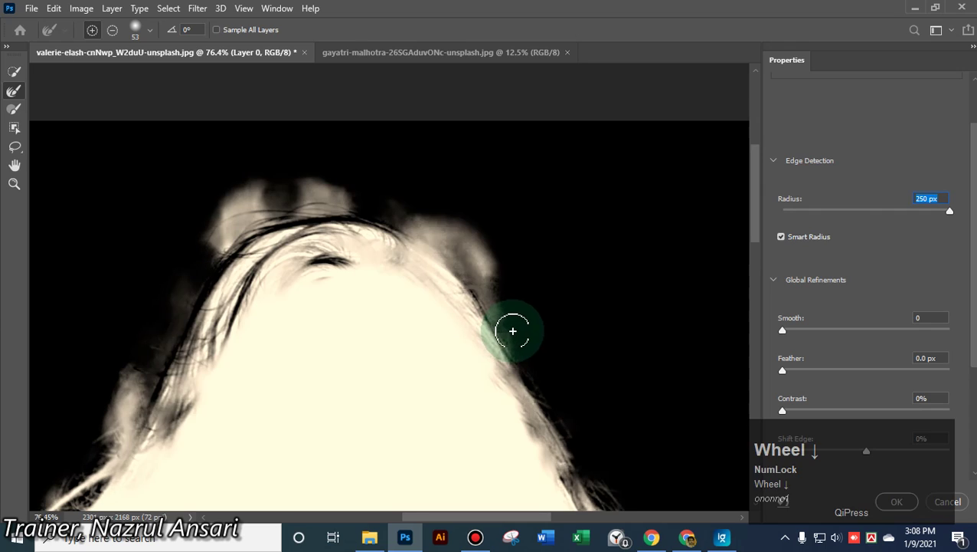
left_click(513, 365)
mouse_move(513, 365)
left_mouse_down()
mouse_move(519, 388)
mouse_move(533, 389)
left_mouse_up()
scroll(557, 395, "down", 1)
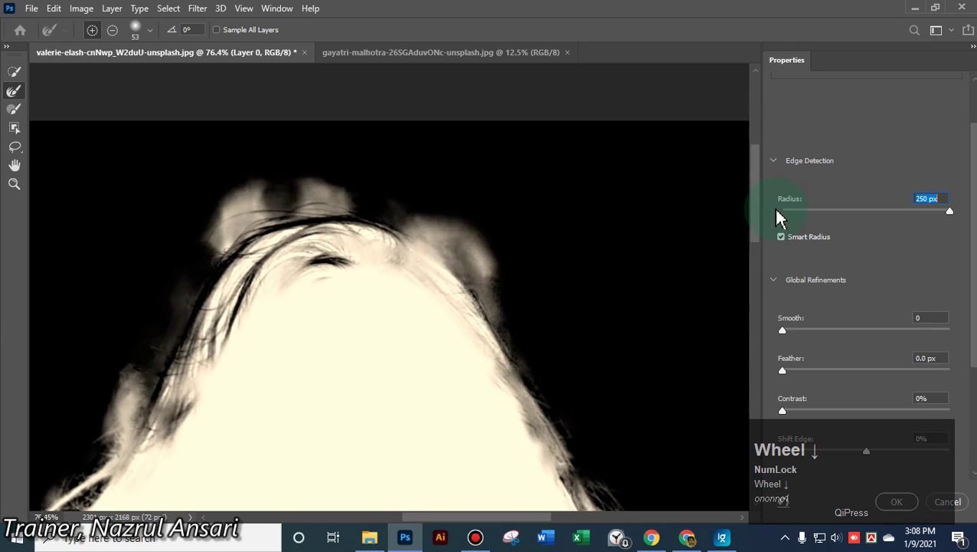
mouse_move(757, 192)
left_mouse_down()
mouse_move(753, 249)
mouse_move(709, 297)
mouse_move(639, 307)
mouse_move(630, 282)
mouse_move(674, 316)
mouse_move(651, 270)
mouse_move(674, 301)
mouse_move(679, 281)
mouse_move(687, 285)
mouse_move(703, 344)
mouse_move(671, 299)
mouse_move(720, 340)
mouse_move(717, 353)
mouse_move(694, 348)
mouse_move(709, 339)
mouse_move(689, 337)
mouse_move(718, 348)
mouse_move(743, 386)
mouse_move(720, 374)
mouse_move(682, 237)
mouse_move(709, 290)
mouse_move(657, 293)
mouse_move(722, 263)
mouse_move(636, 272)
left_mouse_up()
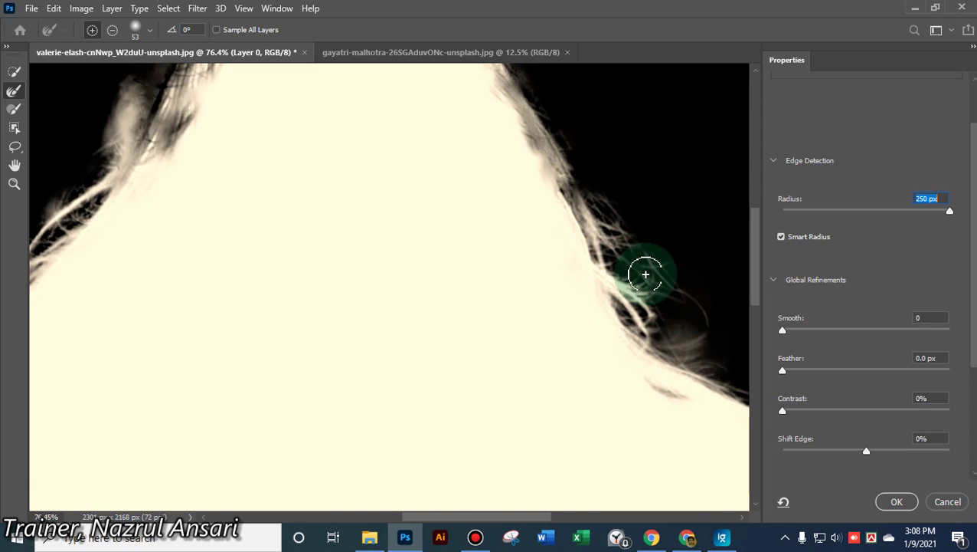
mouse_move(608, 172)
left_mouse_down()
mouse_move(628, 154)
mouse_move(652, 215)
mouse_move(616, 177)
mouse_move(643, 215)
mouse_move(671, 179)
mouse_move(636, 166)
mouse_move(621, 140)
mouse_move(658, 194)
mouse_move(621, 237)
mouse_move(651, 242)
mouse_move(660, 217)
mouse_move(699, 232)
mouse_move(649, 193)
left_mouse_up()
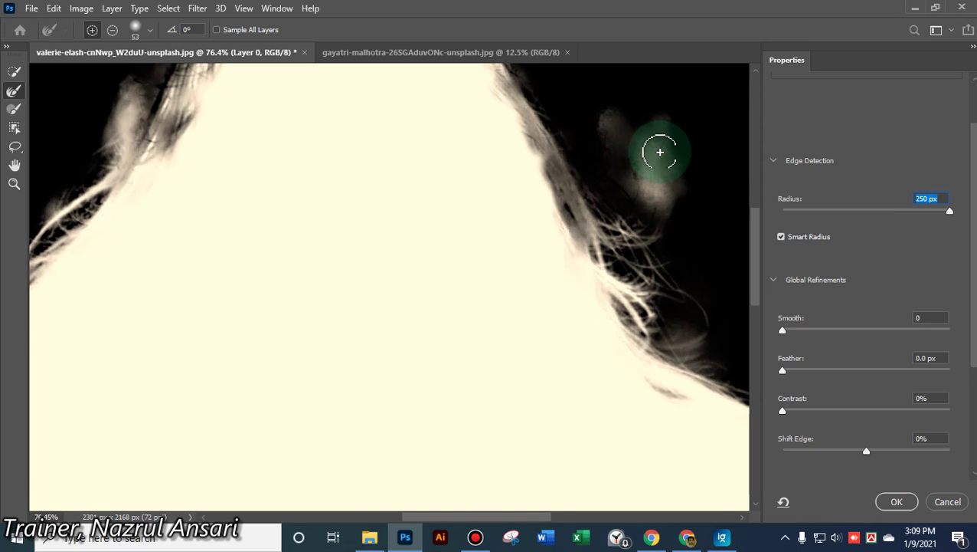
Subtract the stray grey patches from the black background beside the flyaway strands on the right with the Refine Edge Brush
left_click_drag(660, 154, 656, 132, "alt")
mouse_move(668, 180)
left_mouse_down()
mouse_move(632, 138)
mouse_move(668, 169)
left_mouse_up()
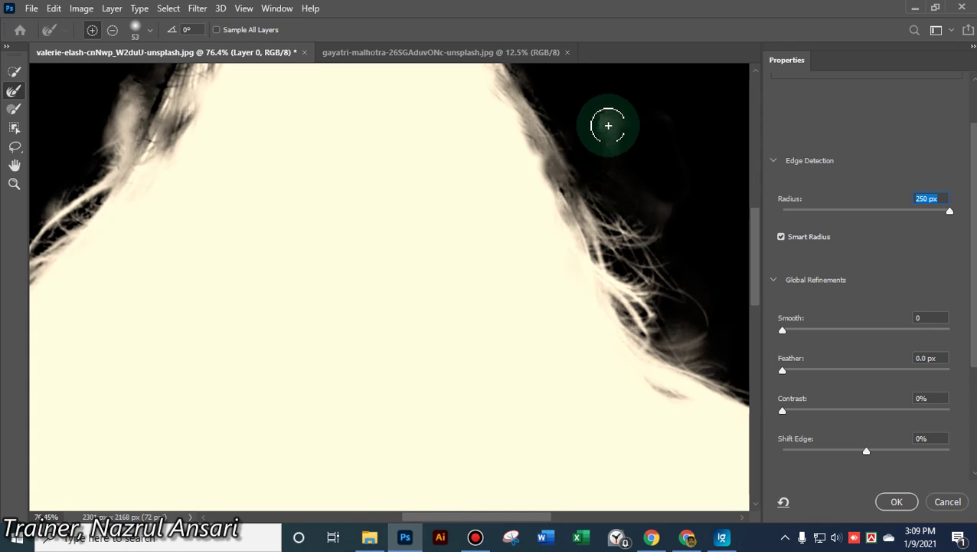
key("alt")
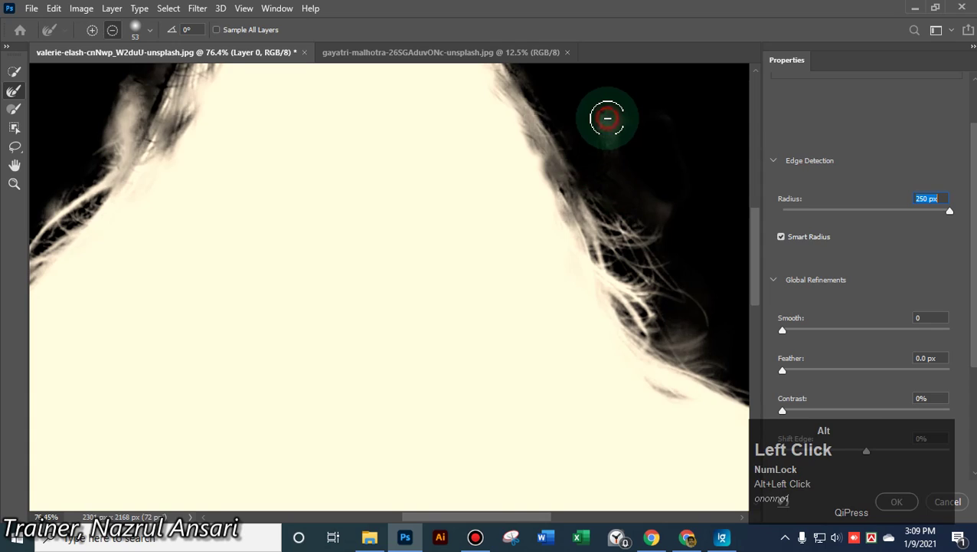
mouse_move(607, 117)
left_mouse_down()
mouse_move(629, 163)
mouse_move(611, 130)
mouse_move(608, 149)
mouse_move(632, 124)
left_mouse_up()
scroll(371, 229, "up", 1)
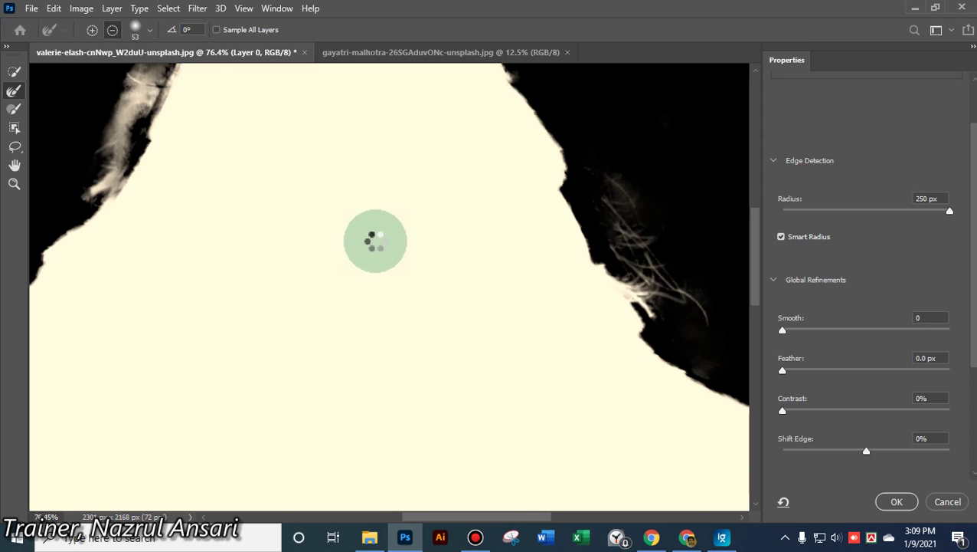
scroll(374, 240, "up", 1)
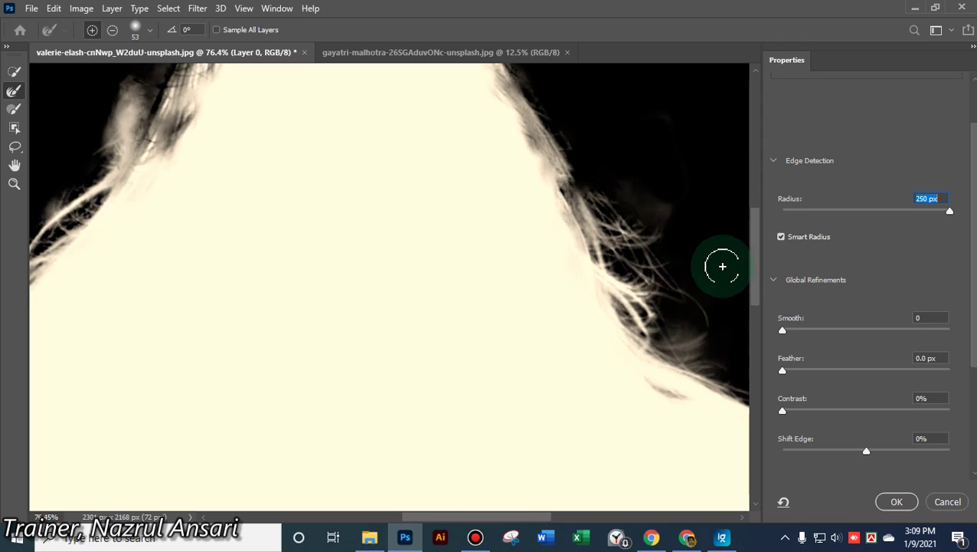
Subtract the grey haze above the crown and along both sides of the upper hair with the Refine Edge Brush
left_click_drag(758, 246, 748, 180)
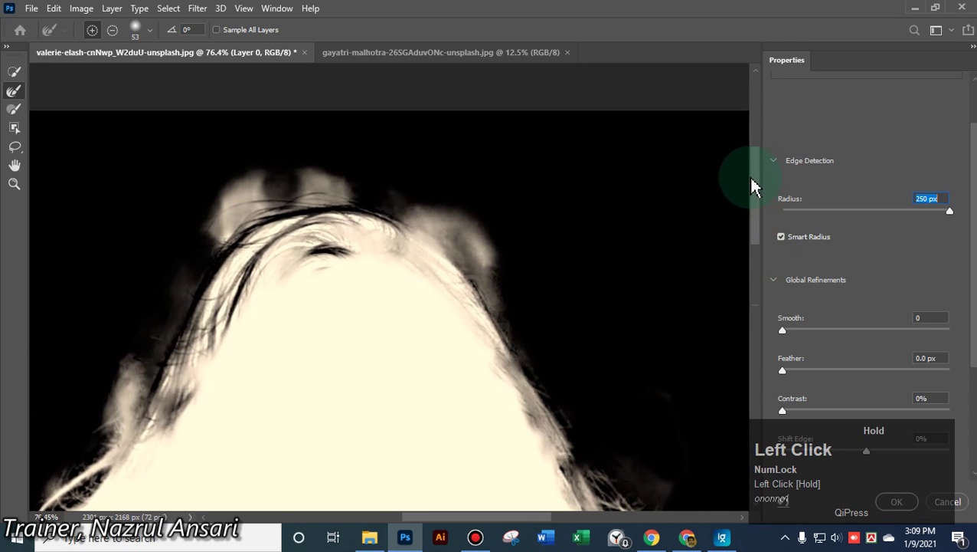
mouse_move(315, 173)
left_mouse_down()
mouse_move(191, 198)
mouse_move(281, 172)
mouse_move(206, 183)
mouse_move(256, 169)
left_mouse_up()
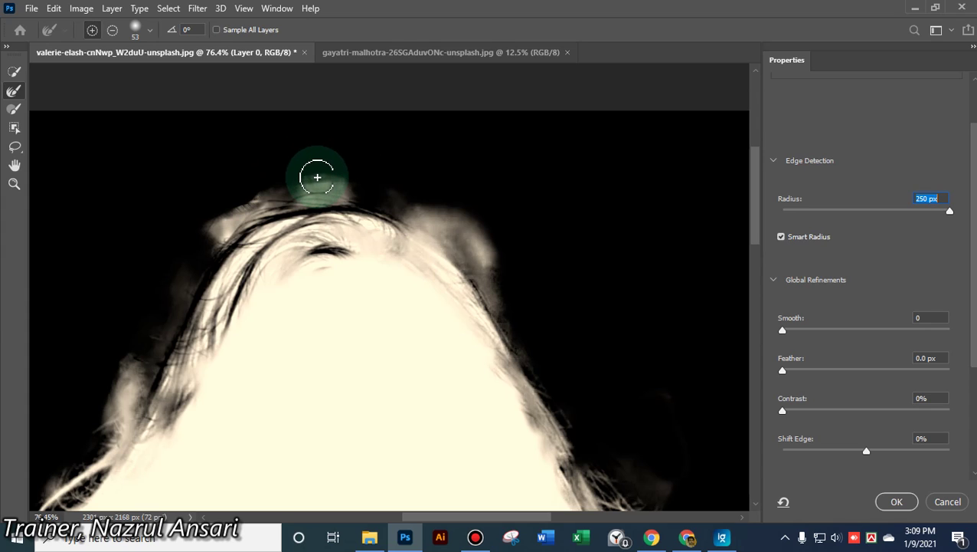
key("alt")
mouse_move(319, 178)
left_mouse_down()
mouse_move(291, 179)
mouse_move(371, 183)
mouse_move(288, 172)
mouse_move(250, 182)
mouse_move(208, 237)
mouse_move(221, 194)
mouse_move(399, 113)
left_mouse_up()
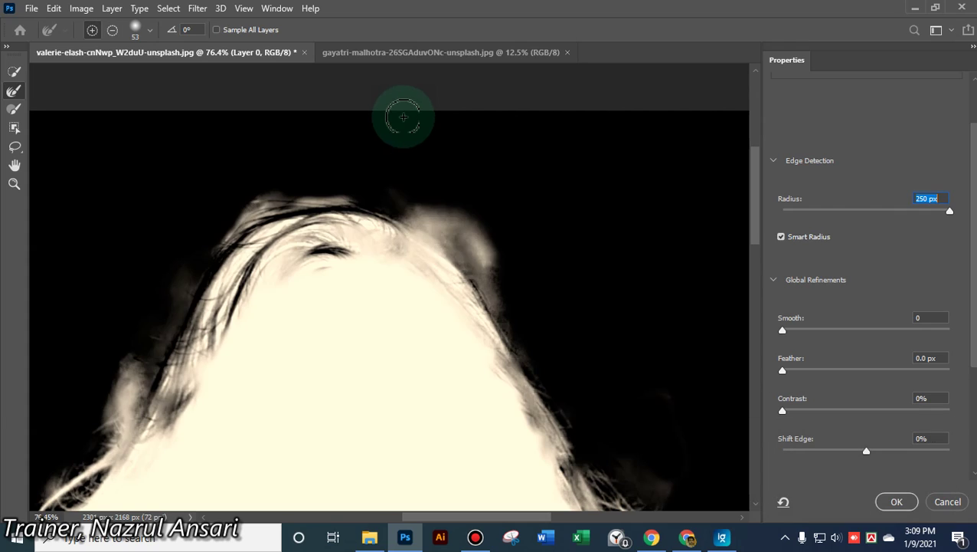
left_click_drag(447, 211, 447, 211)
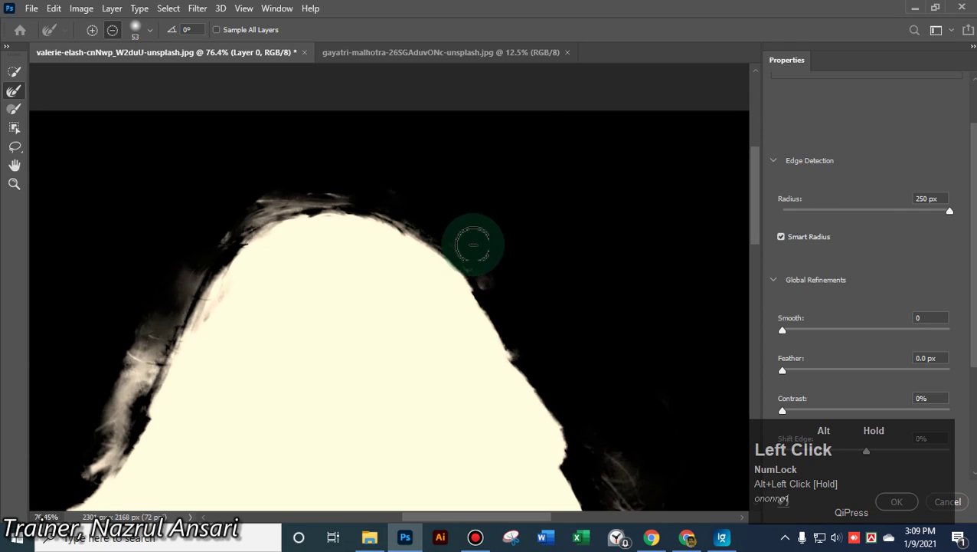
mouse_move(472, 244)
left_mouse_down()
mouse_move(500, 281)
mouse_move(439, 201)
mouse_move(534, 236)
left_mouse_up()
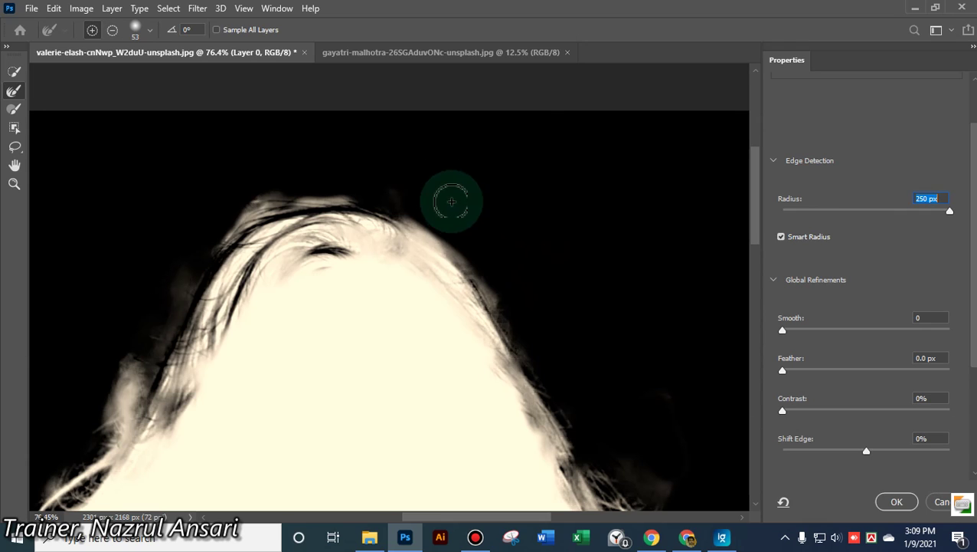
left_click(120, 351, "alt")
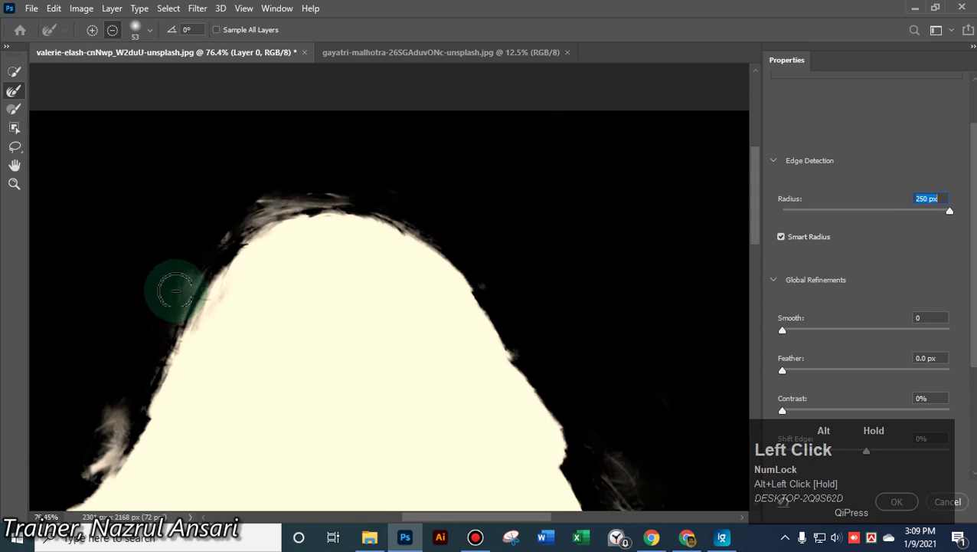
left_click(152, 310)
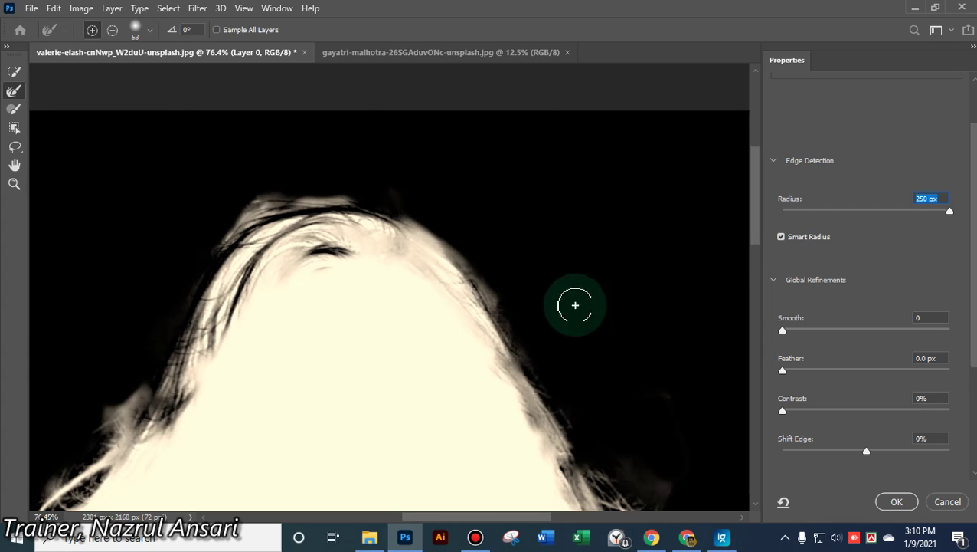
Clear the dark streaks inside the top and left side of the hair by subtracting the edge refinement there
mouse_move(320, 260)
left_mouse_down()
mouse_move(312, 256)
mouse_move(346, 236)
mouse_move(322, 256)
mouse_move(430, 318)
mouse_move(436, 338)
left_mouse_up()
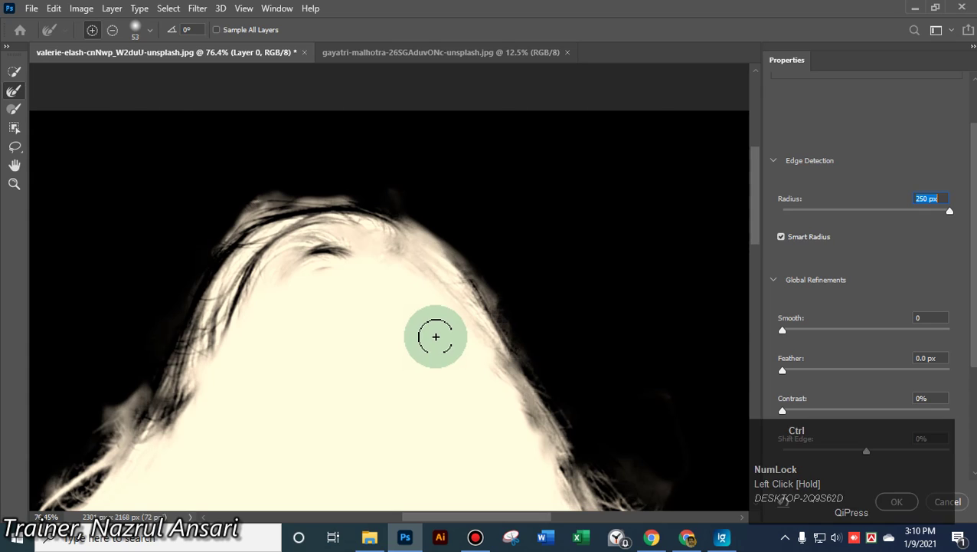
left_click_drag(368, 284, 334, 253)
mouse_move(330, 253)
left_mouse_down()
mouse_move(356, 253)
mouse_move(292, 264)
mouse_move(230, 295)
mouse_move(208, 341)
mouse_move(246, 332)
mouse_move(362, 344)
mouse_move(416, 393)
mouse_move(382, 394)
mouse_move(318, 424)
mouse_move(362, 414)
mouse_move(367, 372)
left_mouse_up()
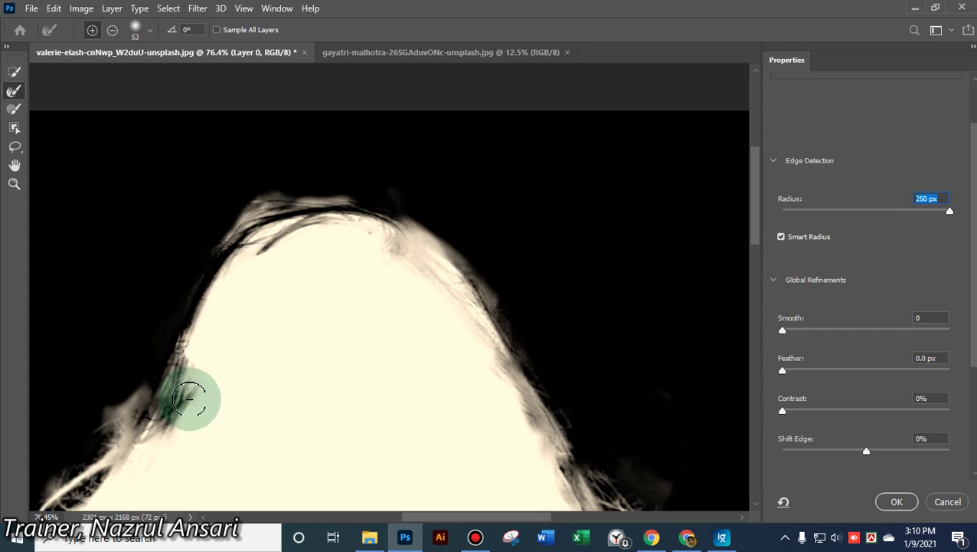
mouse_move(189, 398)
left_mouse_down()
mouse_move(198, 373)
mouse_move(143, 468)
mouse_move(159, 434)
mouse_move(172, 432)
mouse_move(382, 447)
left_mouse_up()
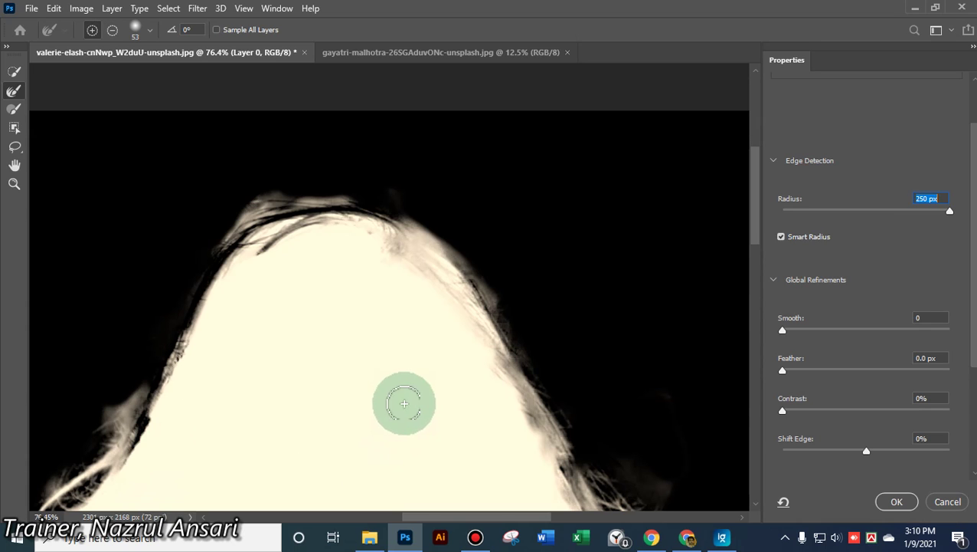
Clear the dark patch inside the right shoulder of the mask by subtracting the edge refinement there
left_click_drag(760, 216, 738, 281)
left_click_drag(674, 349, 668, 336)
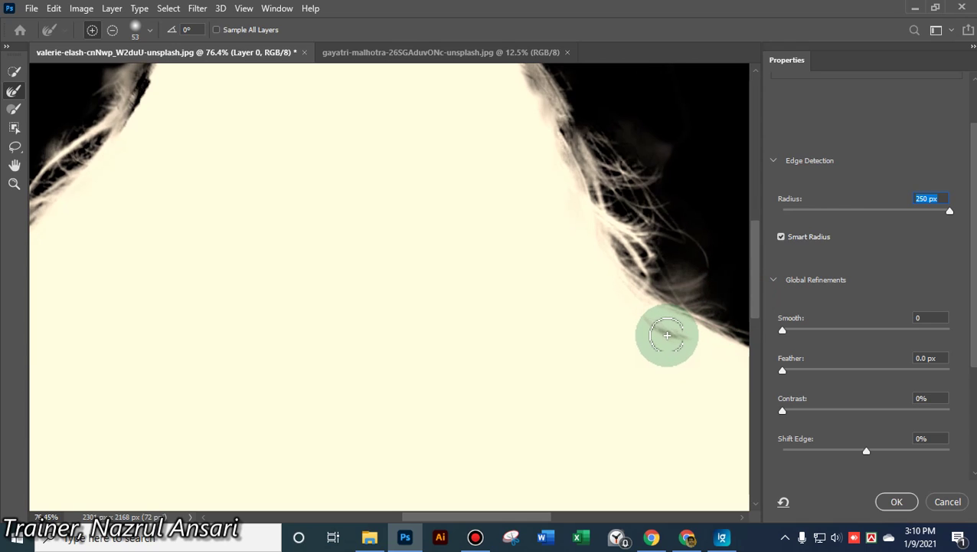
left_click(658, 331, "alt")
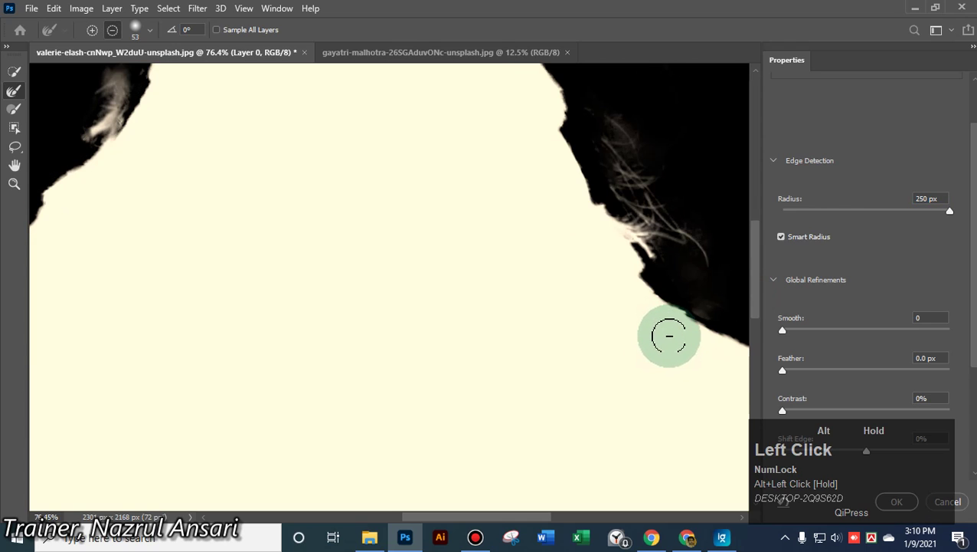
mouse_move(669, 336)
left_mouse_down()
mouse_move(643, 329)
mouse_move(680, 353)
left_mouse_up()
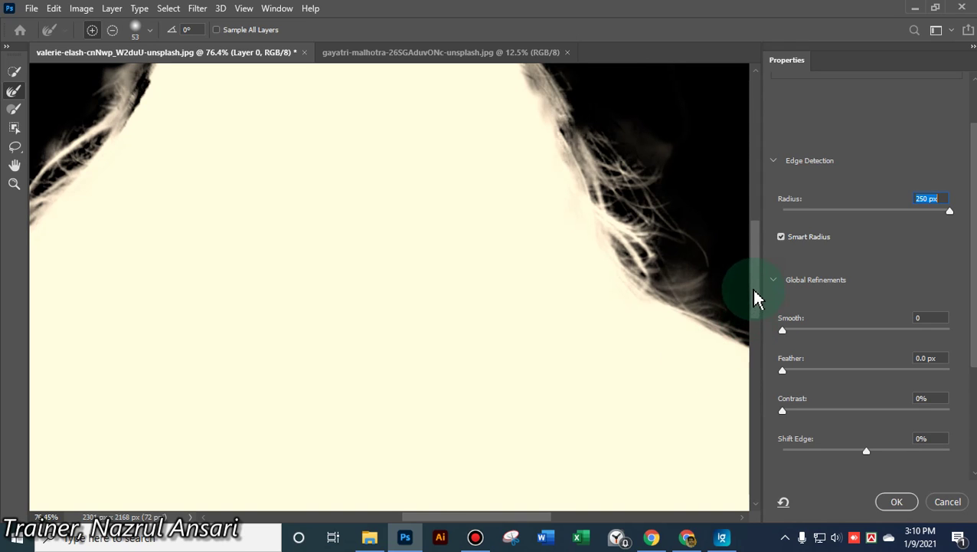
Enlarge the Refine Edge Brush to 107 px and refine the mask edge along the right shoulder and arm down to the image bottom
left_click_drag(757, 297, 779, 327)
key("alt")
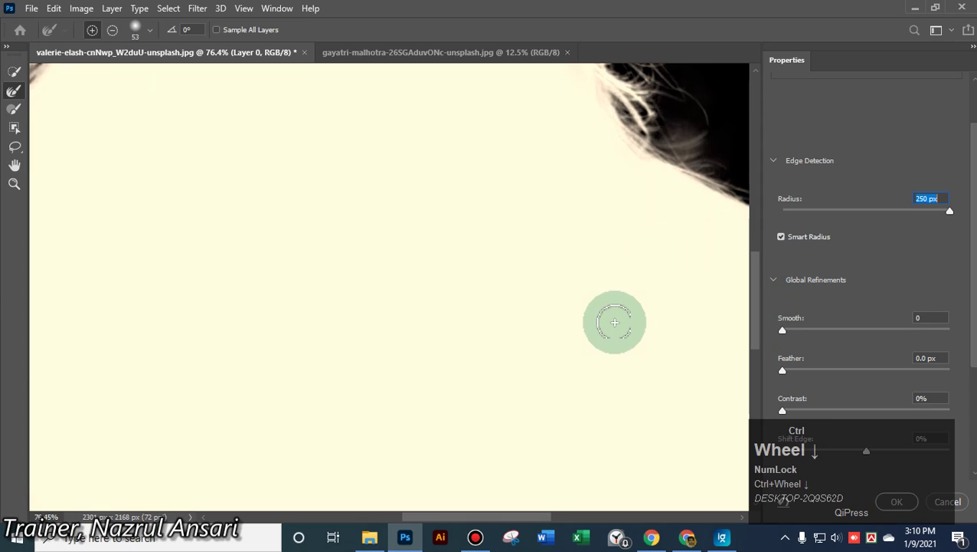
key("ctrl+minus")
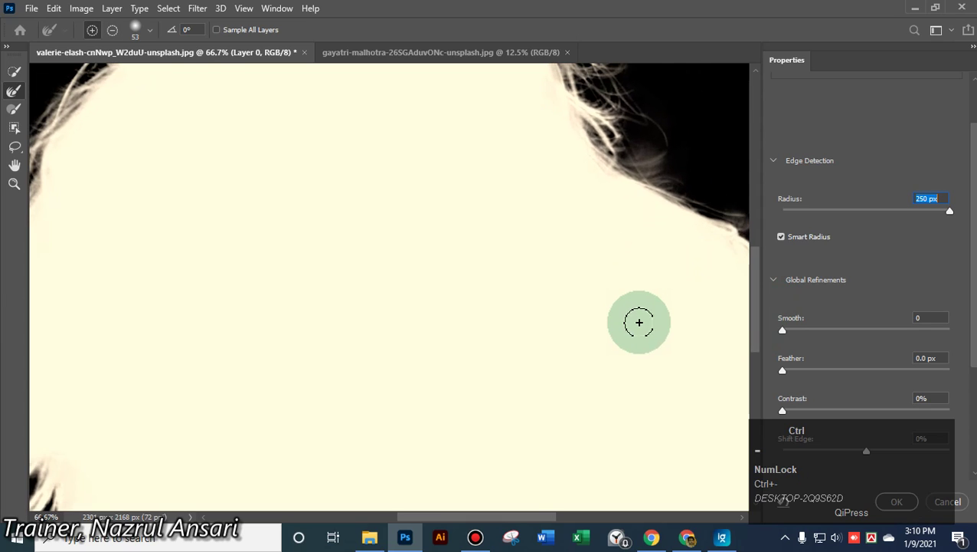
key("ctrl+minus")
key("ctrl+minus")
key("ctrl+minus")
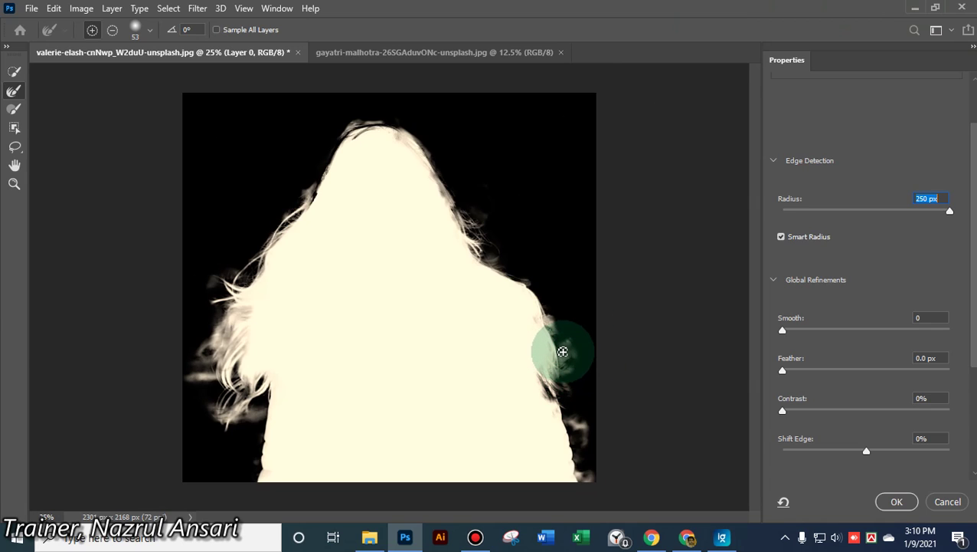
key("ctrl+plus")
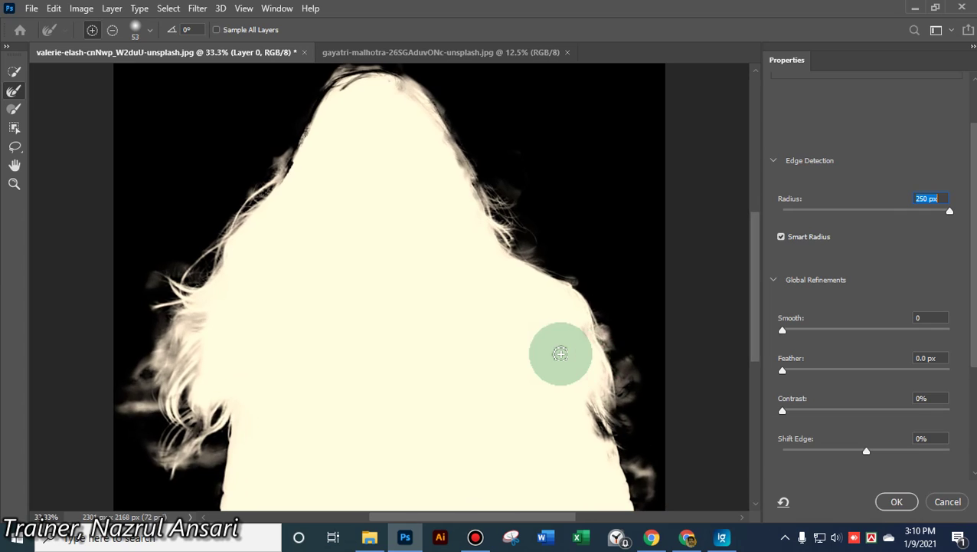
left_click(654, 357)
key("alt")
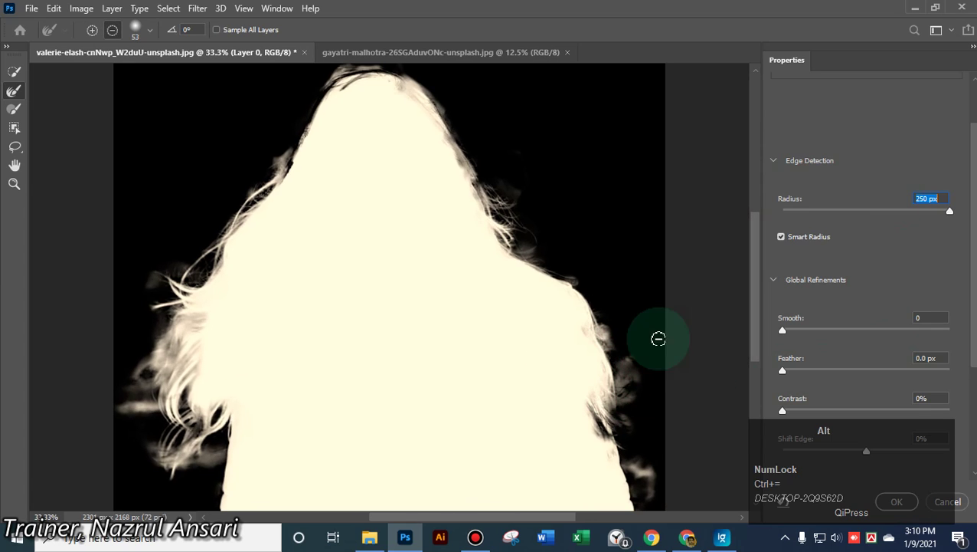
right_click(606, 335, "alt")
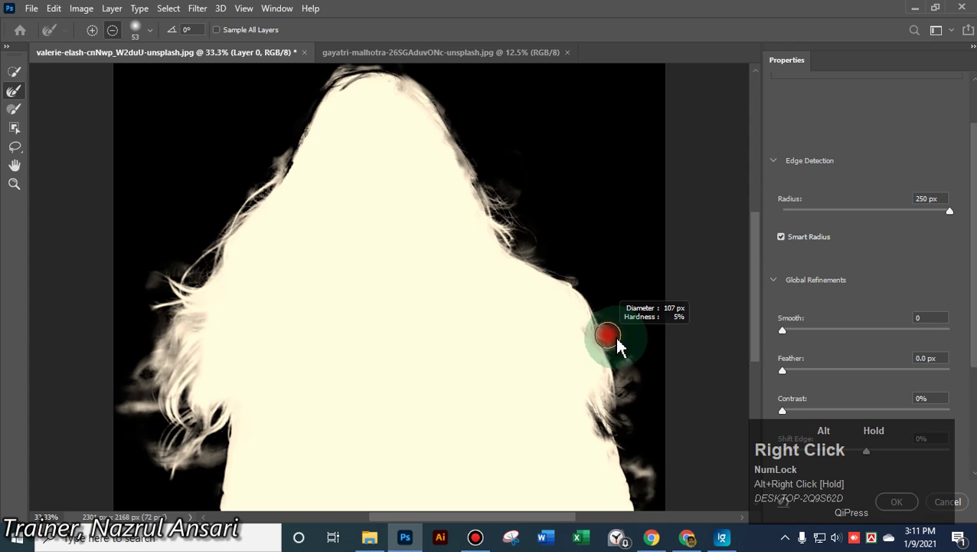
left_click(613, 342)
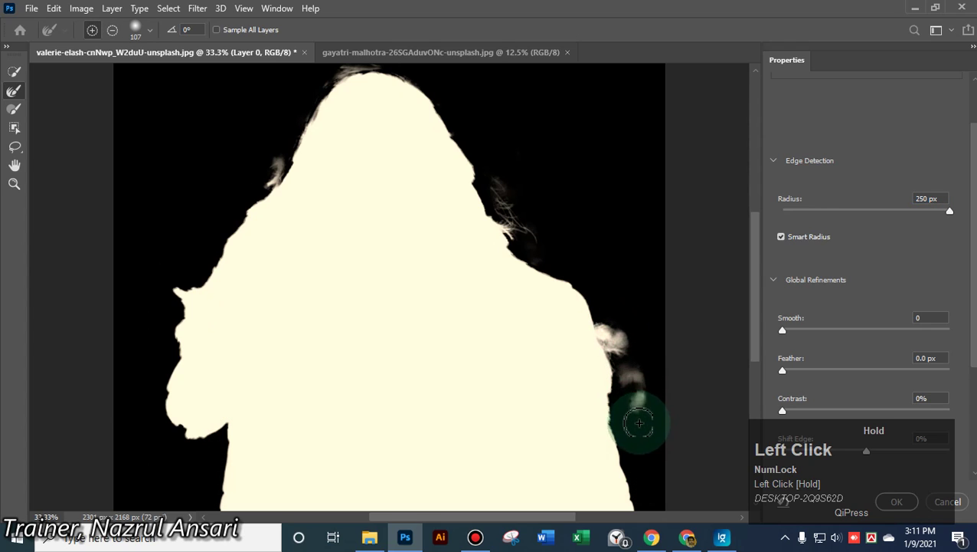
mouse_move(639, 422)
left_mouse_down()
mouse_move(647, 482)
mouse_move(619, 442)
mouse_move(623, 381)
mouse_move(634, 451)
left_mouse_up()
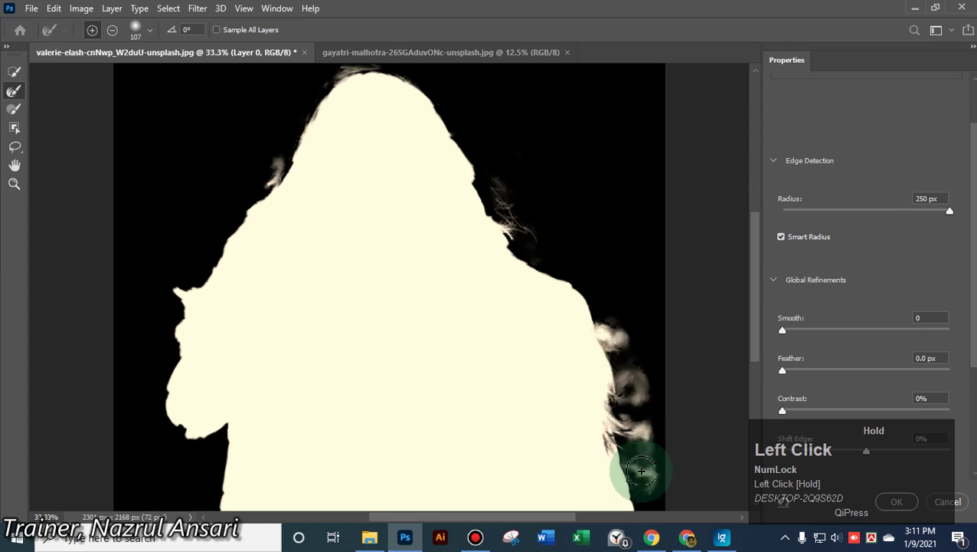
left_click_drag(648, 495, 619, 331)
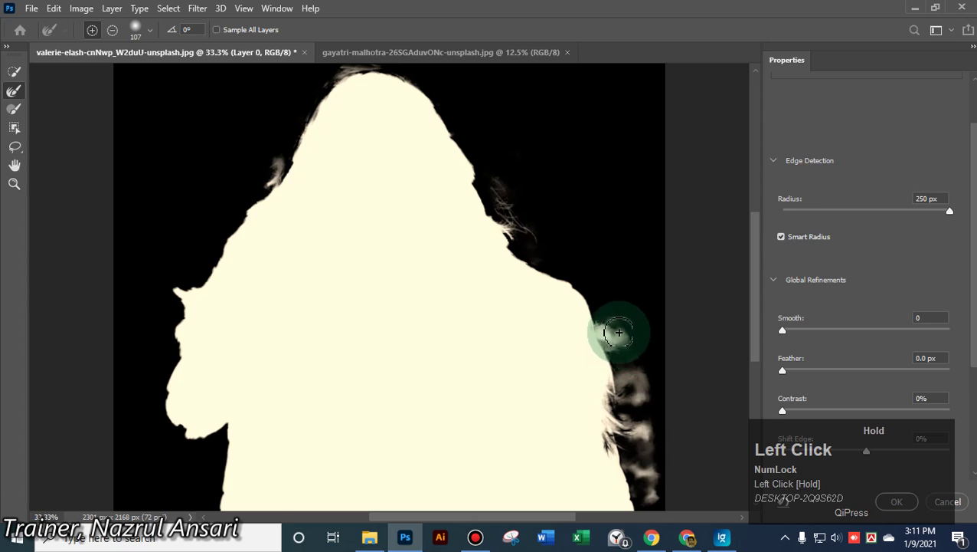
mouse_move(597, 294)
left_mouse_down()
mouse_move(528, 239)
mouse_move(579, 270)
mouse_move(639, 389)
left_mouse_up()
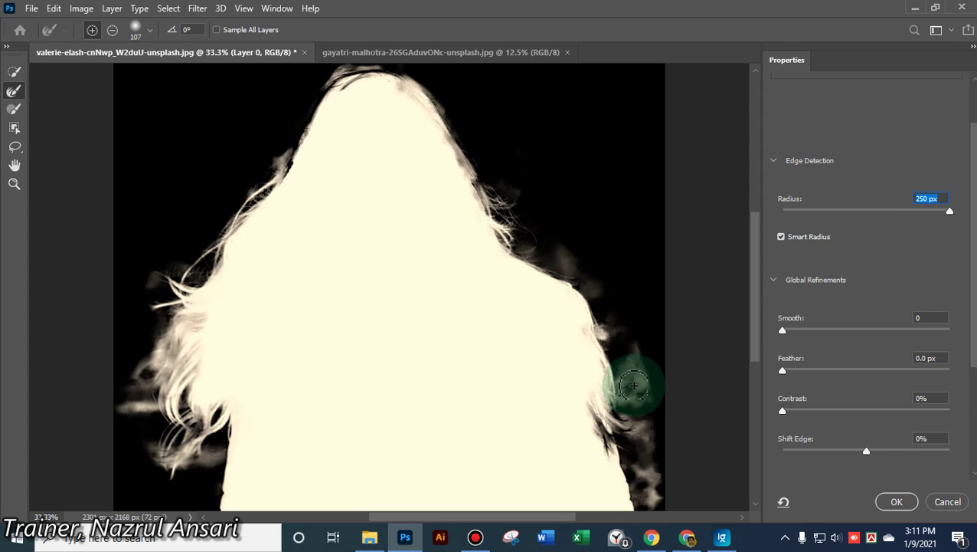
Subtract the leftover grey haze outside the right shoulder and arm with the Refine Edge Brush
key("alt")
left_click_drag(634, 356, 649, 458)
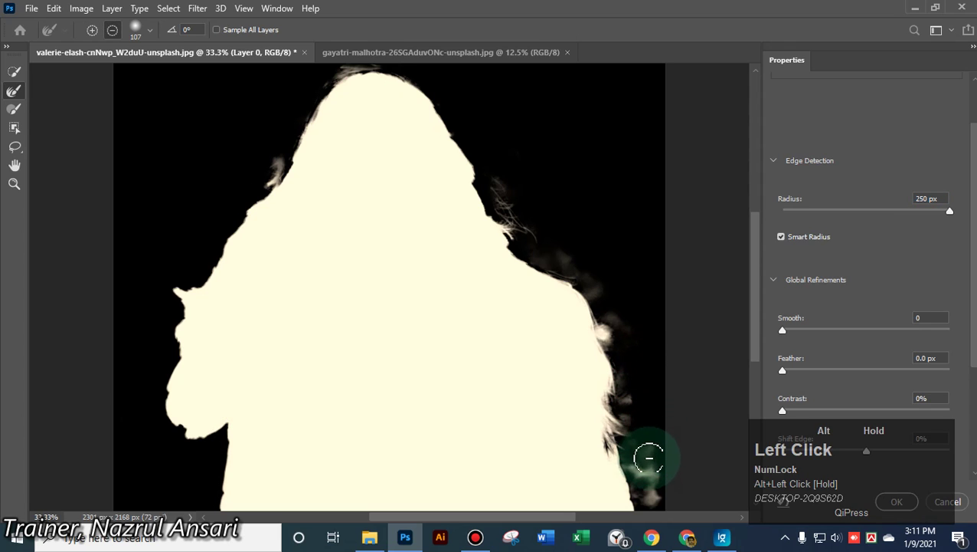
left_click_drag(655, 504, 655, 505)
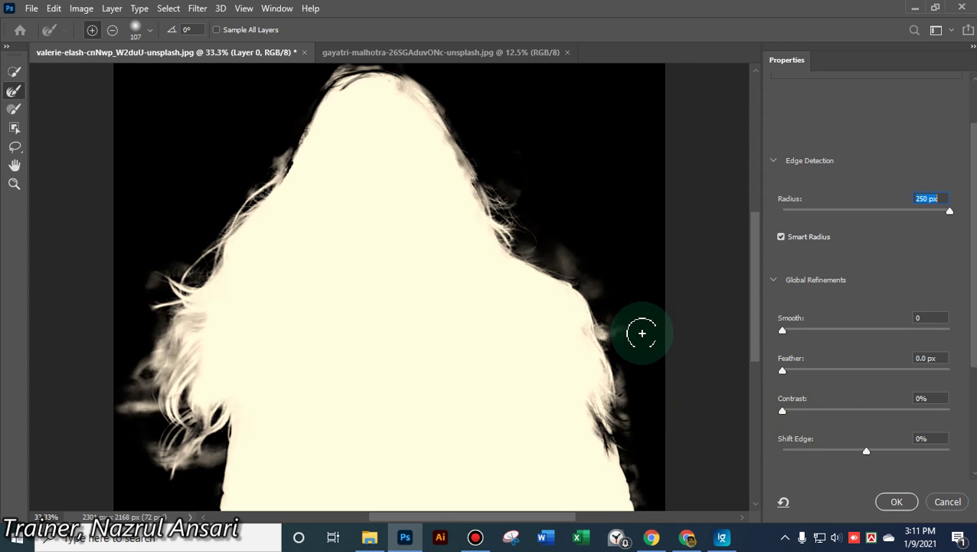
mouse_move(572, 262)
left_mouse_down()
mouse_move(635, 346)
mouse_move(619, 338)
mouse_move(612, 317)
mouse_move(626, 340)
mouse_move(710, 367)
left_mouse_up()
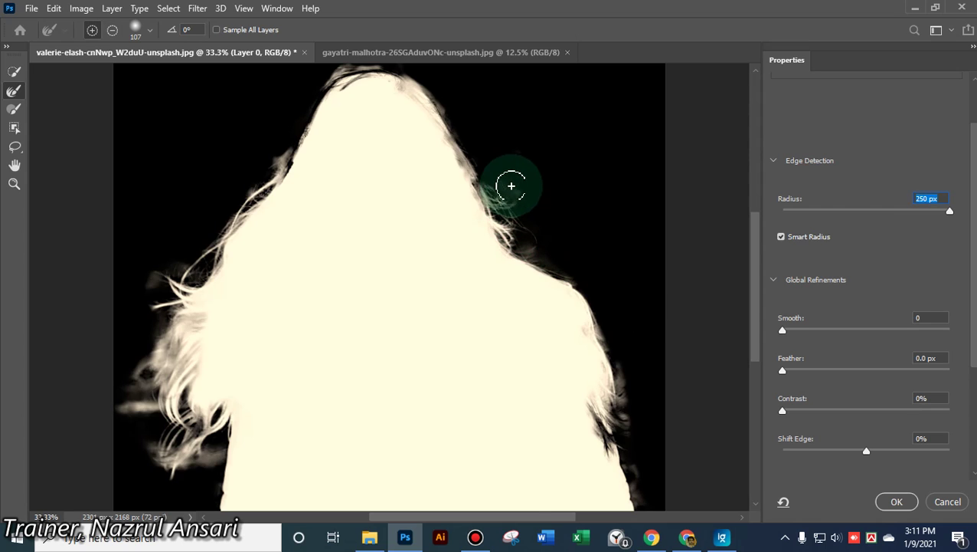
scroll(511, 214, "up", 1)
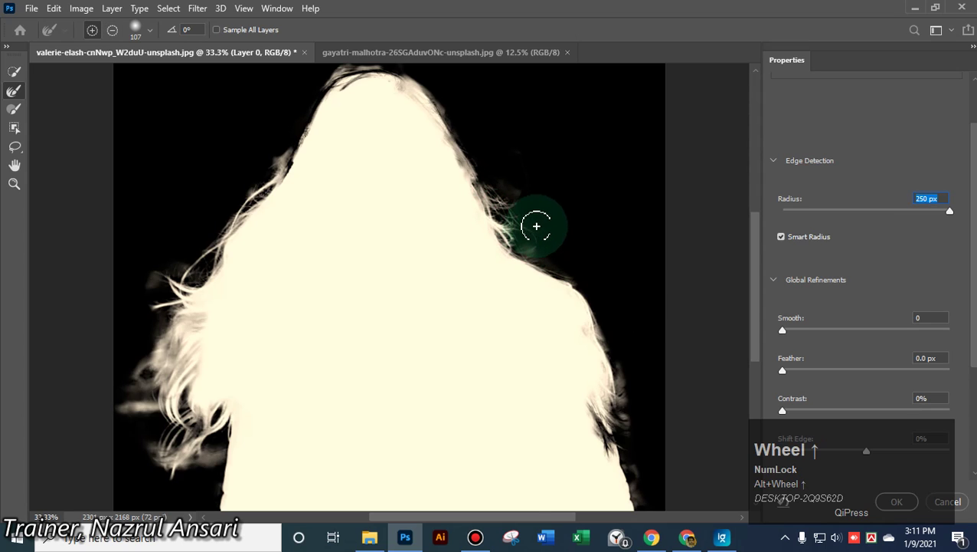
Refine the mask edge over the flyaway hair strands above the right shoulder with the Refine Edge Brush
key("ctrl")
key("ctrl+equal")
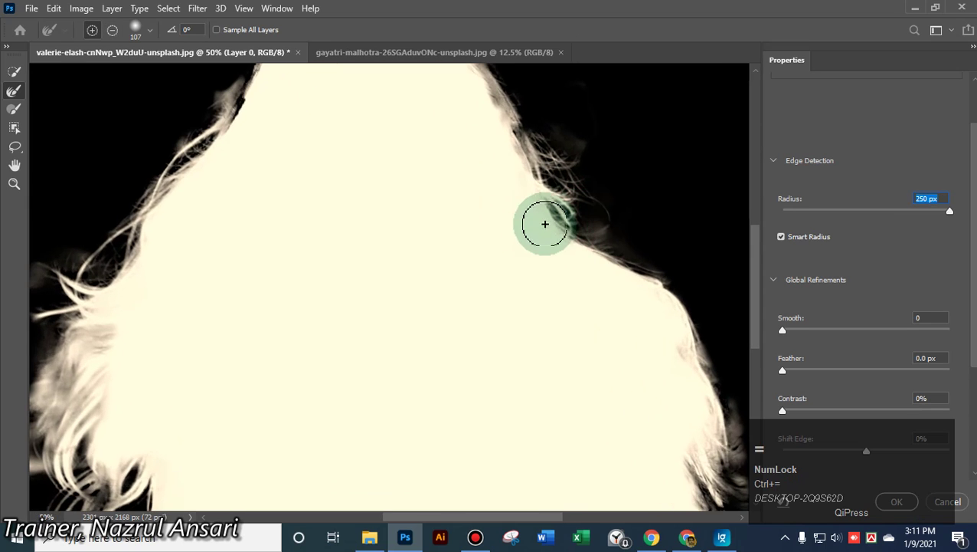
left_click_drag(759, 265, 760, 231)
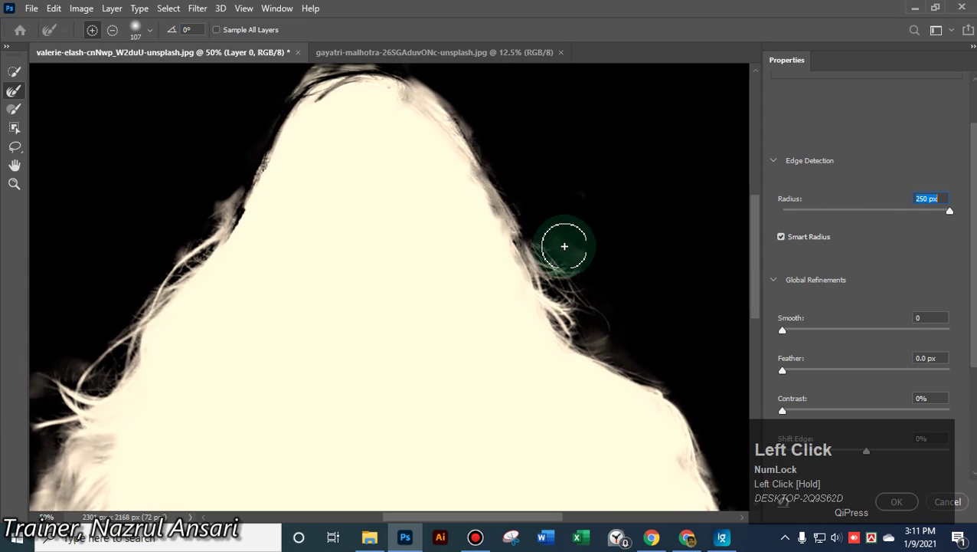
mouse_move(542, 261)
left_mouse_down()
mouse_move(488, 264)
mouse_move(490, 272)
mouse_move(556, 272)
left_mouse_up()
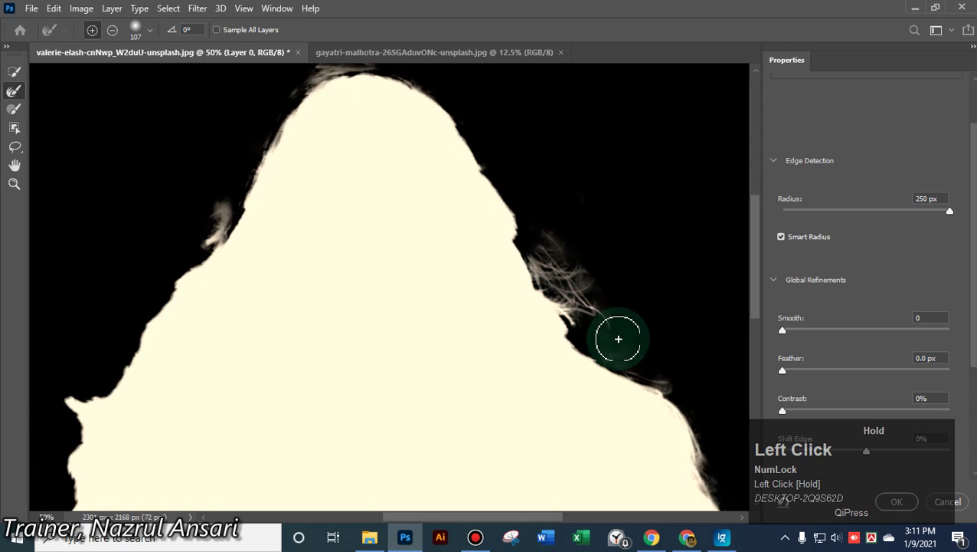
left_click_drag(635, 353, 571, 278)
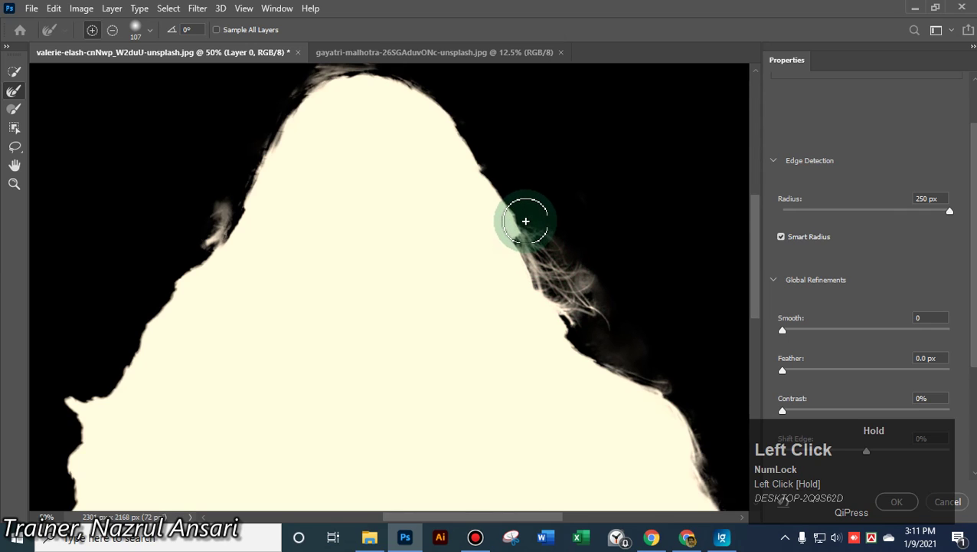
mouse_move(525, 221)
left_mouse_down()
mouse_move(565, 262)
mouse_move(532, 221)
mouse_move(555, 209)
mouse_move(569, 227)
mouse_move(558, 228)
mouse_move(605, 259)
mouse_move(578, 215)
mouse_move(552, 201)
mouse_move(577, 231)
mouse_move(546, 199)
mouse_move(563, 204)
mouse_move(584, 185)
mouse_move(599, 213)
mouse_move(692, 232)
left_mouse_up()
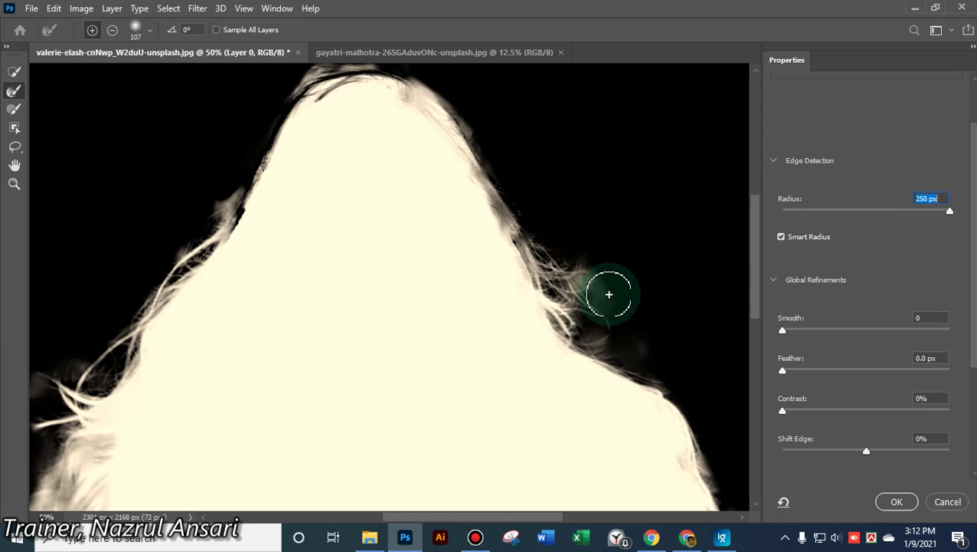
Shrink the Refine Edge Brush to 39 px and subtract the grey haze beside and inside the looped flyaway strand on the right
scroll(614, 303, "up", 1)
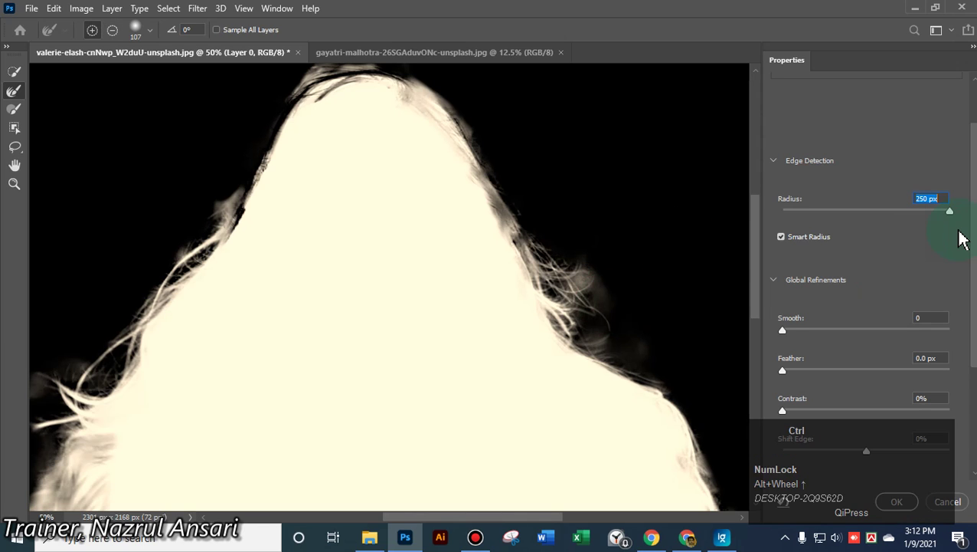
key("ctrl+equal")
key("ctrl+equal")
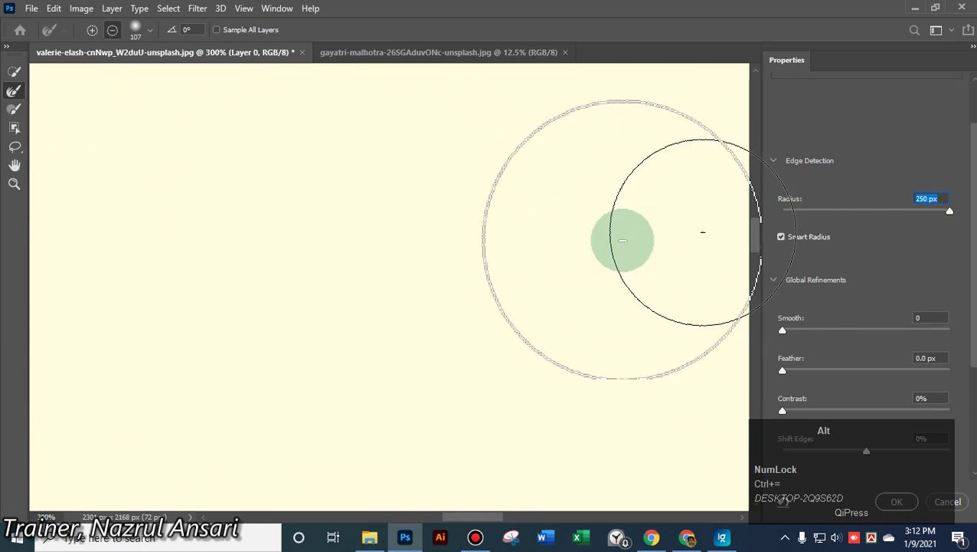
key("space")
left_click_drag(683, 253, 347, 316)
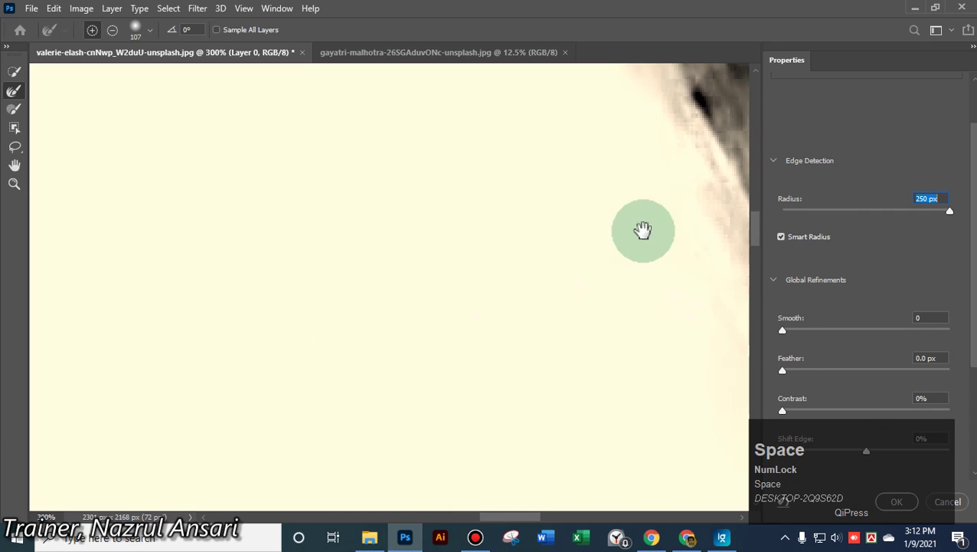
mouse_move(641, 229)
left_mouse_down()
mouse_move(244, 342)
mouse_move(131, 205)
mouse_move(69, 205)
mouse_move(26, 186)
left_mouse_up()
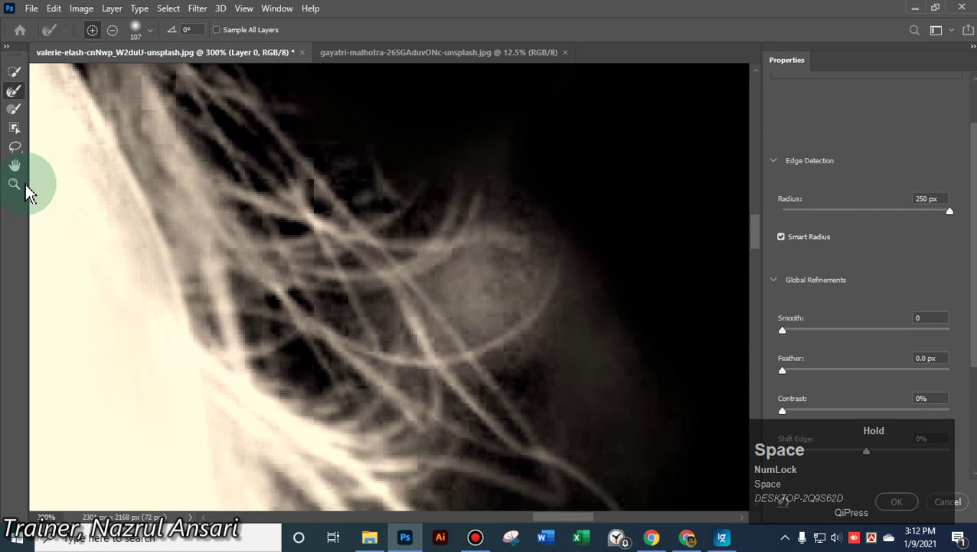
mouse_move(185, 273)
left_mouse_down()
mouse_move(100, 184)
mouse_move(73, 191)
left_mouse_up()
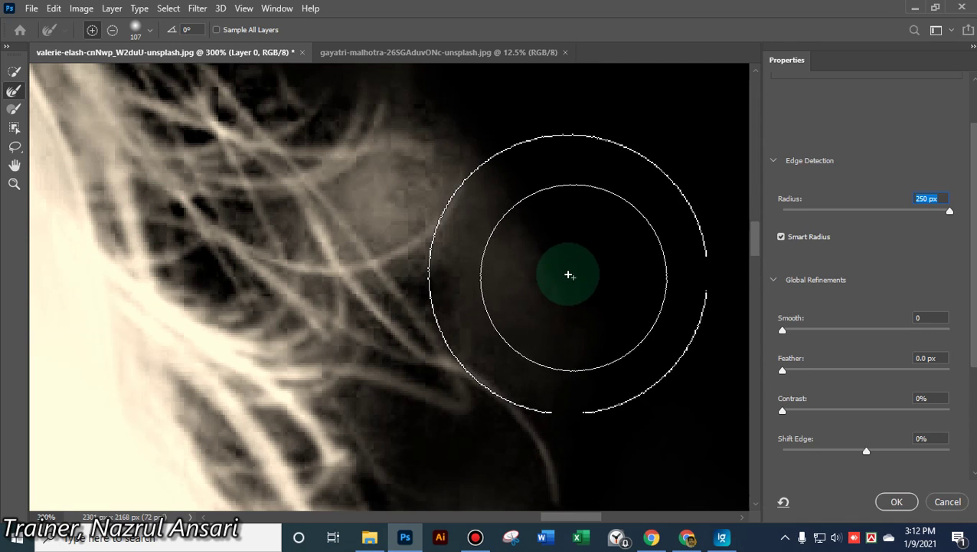
key("alt")
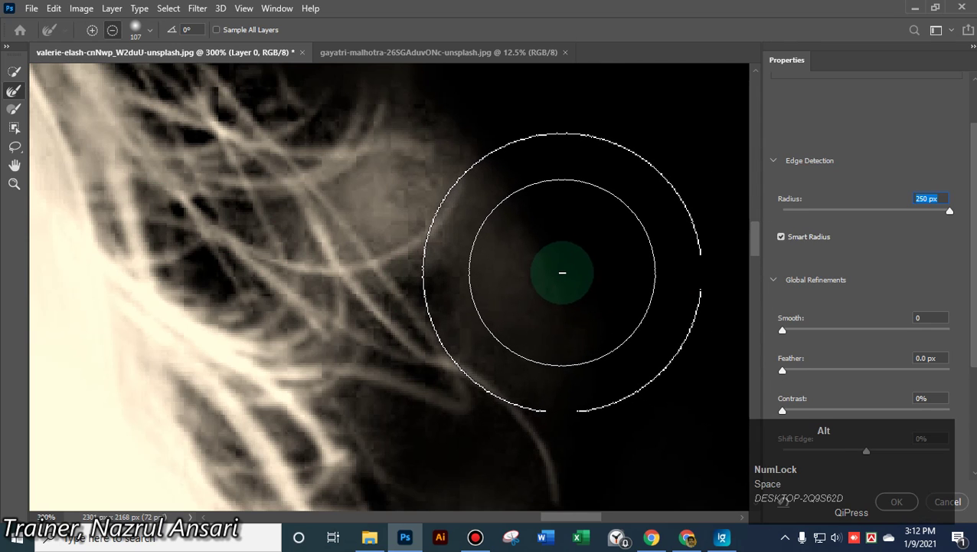
mouse_move(562, 272)
left_mouse_down()
mouse_move(494, 295)
mouse_move(492, 254)
mouse_move(510, 279)
left_mouse_up()
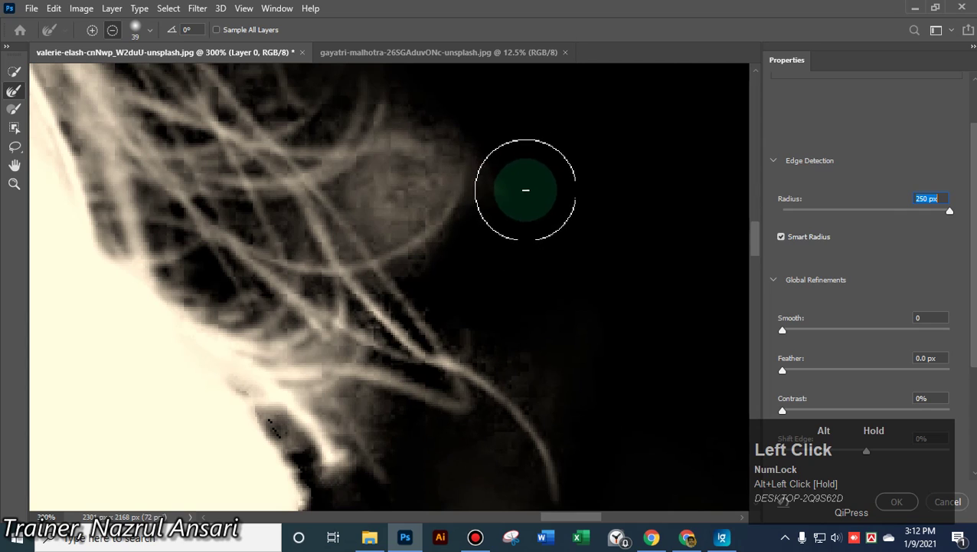
mouse_move(525, 189)
left_mouse_down()
mouse_move(504, 292)
mouse_move(570, 371)
mouse_move(580, 243)
mouse_move(394, 196)
left_mouse_up()
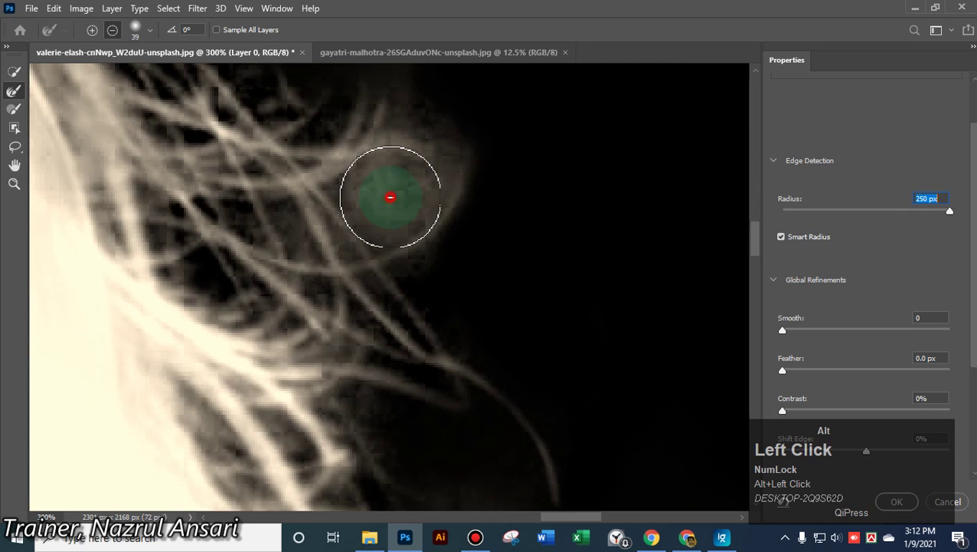
left_click_drag(391, 198, 388, 196)
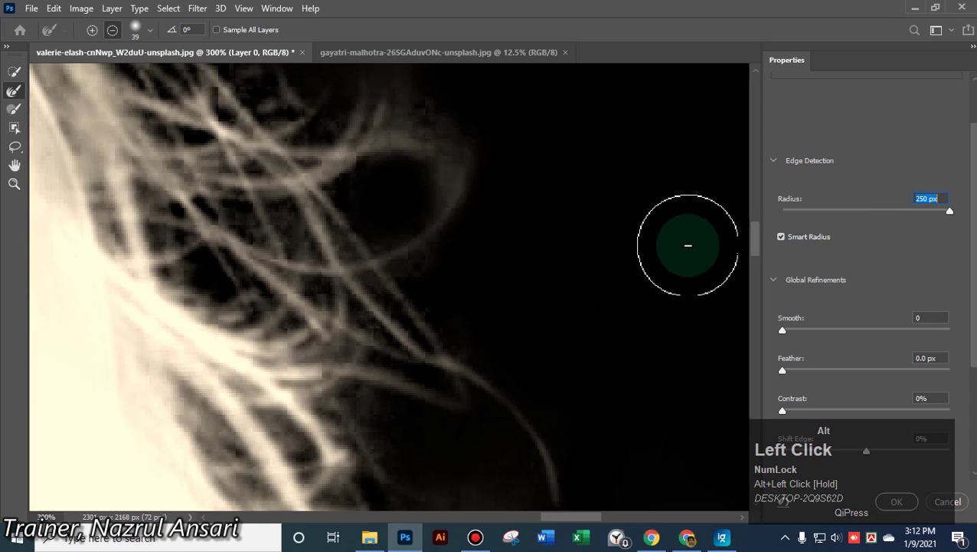
Subtract the remaining haze above the right flyaway strands and inside the curl just above the shoulder
scroll(633, 295, "up", 1)
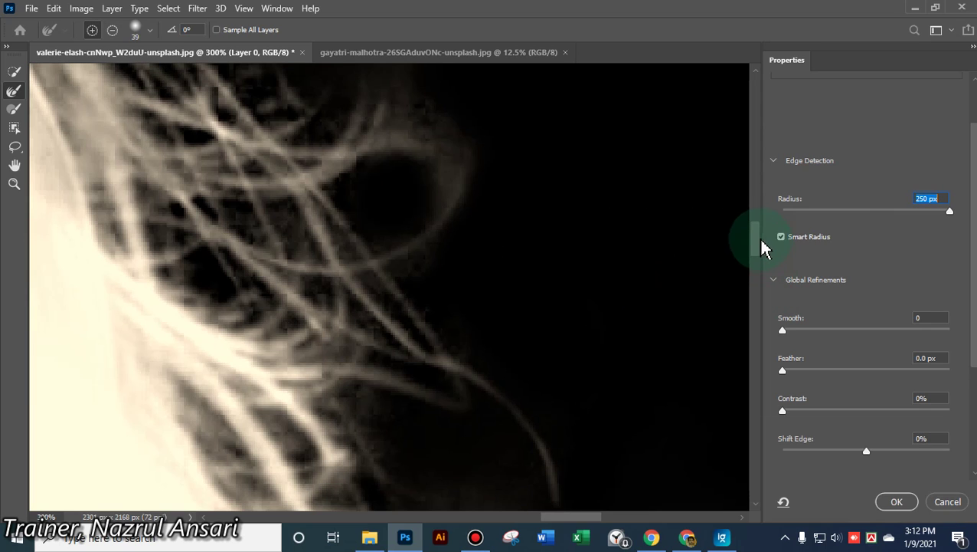
mouse_move(763, 247)
left_mouse_down()
mouse_move(757, 225)
mouse_move(615, 279)
left_mouse_up()
mouse_move(450, 279)
left_mouse_down()
mouse_move(442, 305)
mouse_move(458, 323)
mouse_move(448, 312)
mouse_move(461, 268)
mouse_move(454, 325)
mouse_move(434, 351)
mouse_move(440, 330)
mouse_move(421, 388)
mouse_move(466, 283)
mouse_move(484, 271)
mouse_move(475, 266)
left_mouse_up()
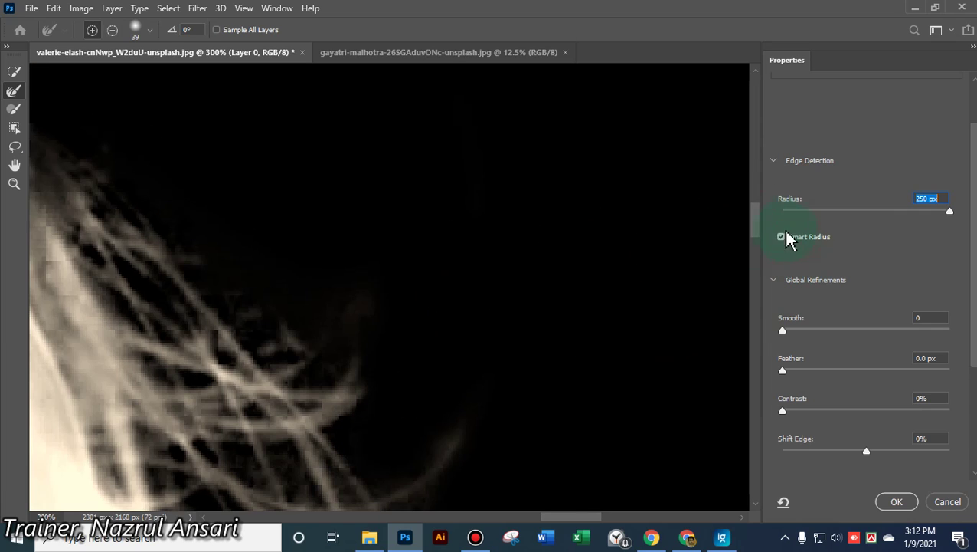
left_click_drag(759, 226, 753, 269)
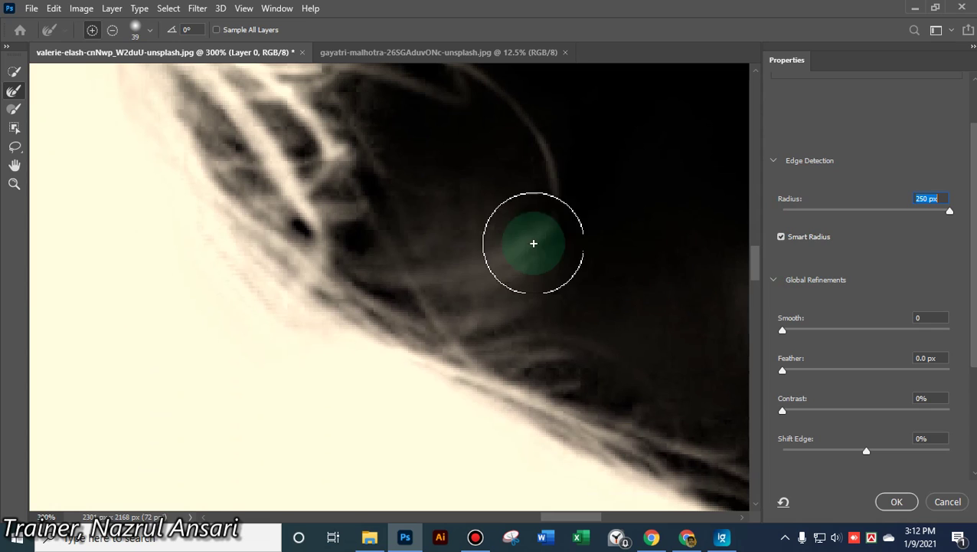
mouse_move(472, 212)
left_mouse_down()
mouse_move(480, 208)
mouse_move(447, 219)
left_mouse_up()
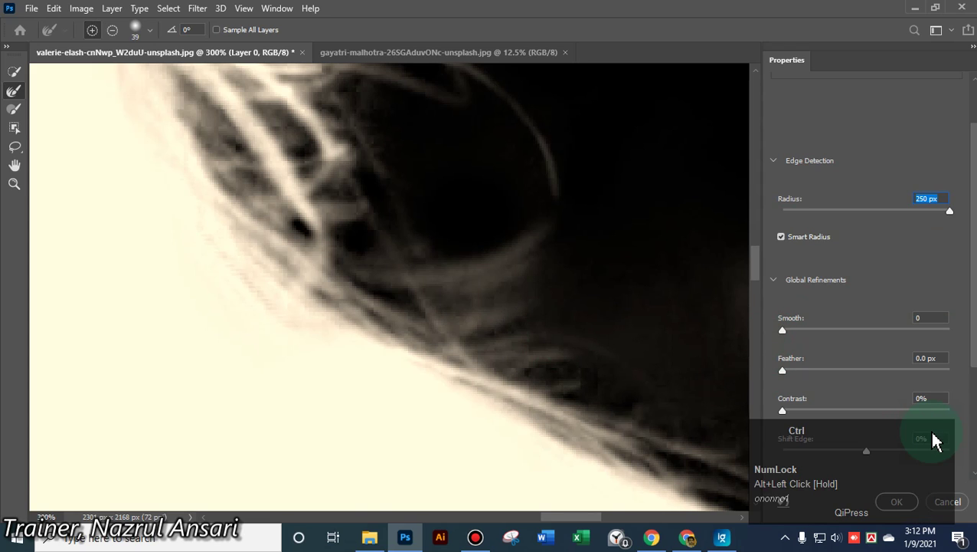
Subtract the faint grey patch outside the hair along the top of the right shoulder
key("ctrl+minus")
key("ctrl+minus")
key("ctrl+minus")
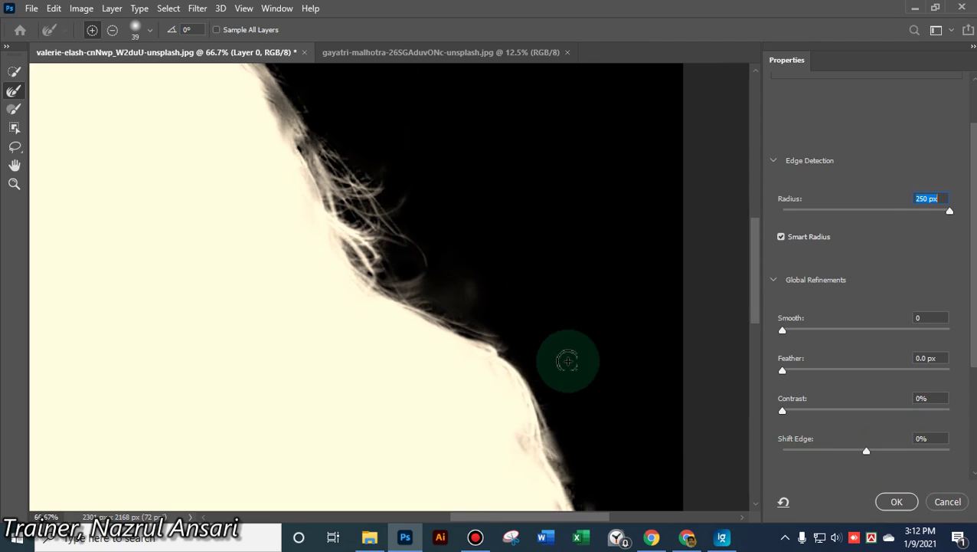
key("alt")
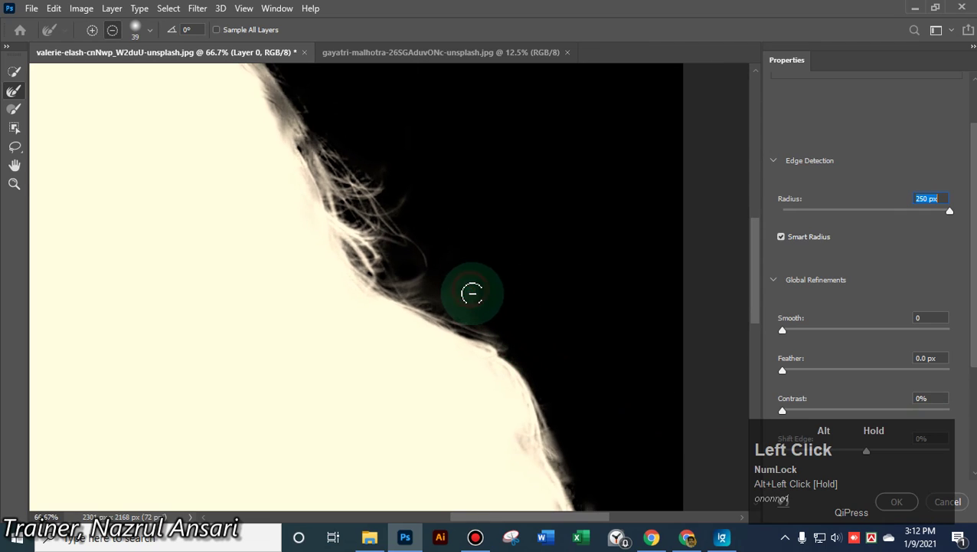
mouse_move(472, 293)
left_mouse_down()
mouse_move(528, 302)
mouse_move(457, 297)
mouse_move(567, 334)
left_mouse_up()
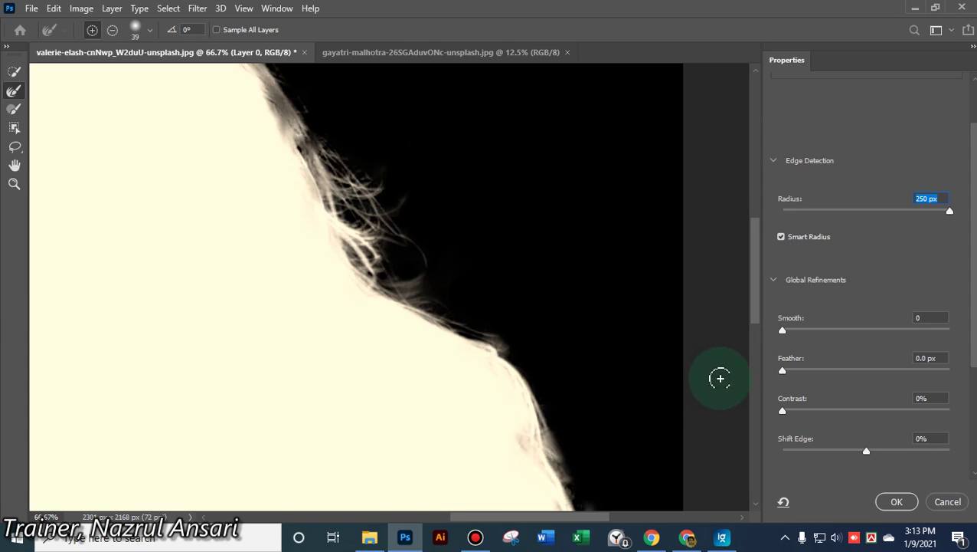
Subtract the grey haze around the loose strand tips on the left side of the hair
left_click_drag(582, 518, 421, 519)
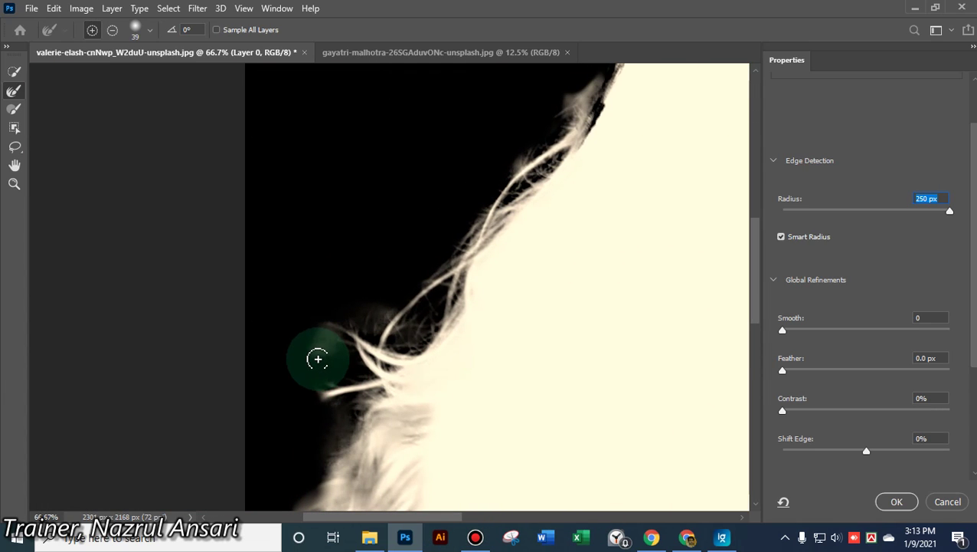
key("alt")
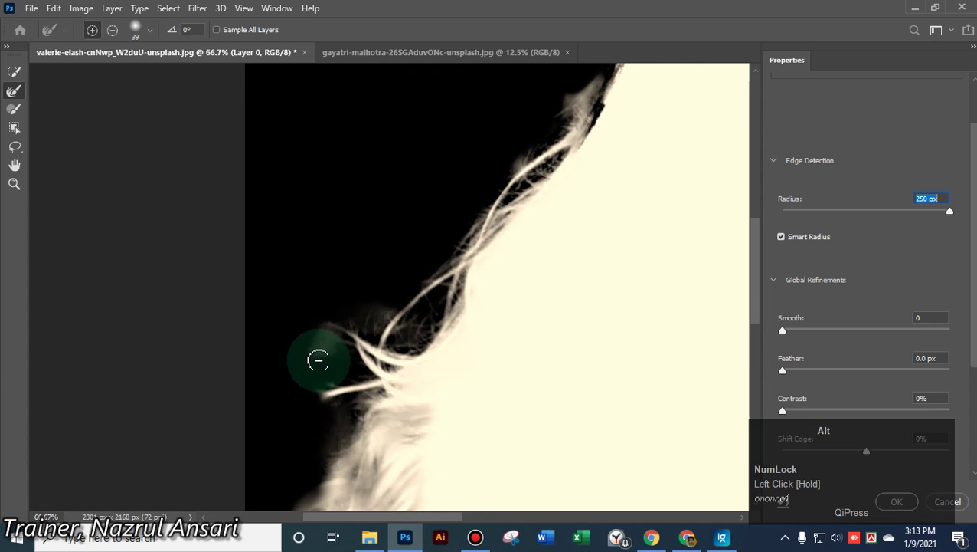
mouse_move(328, 349)
left_mouse_down()
mouse_move(337, 355)
mouse_move(321, 334)
mouse_move(334, 349)
left_mouse_up()
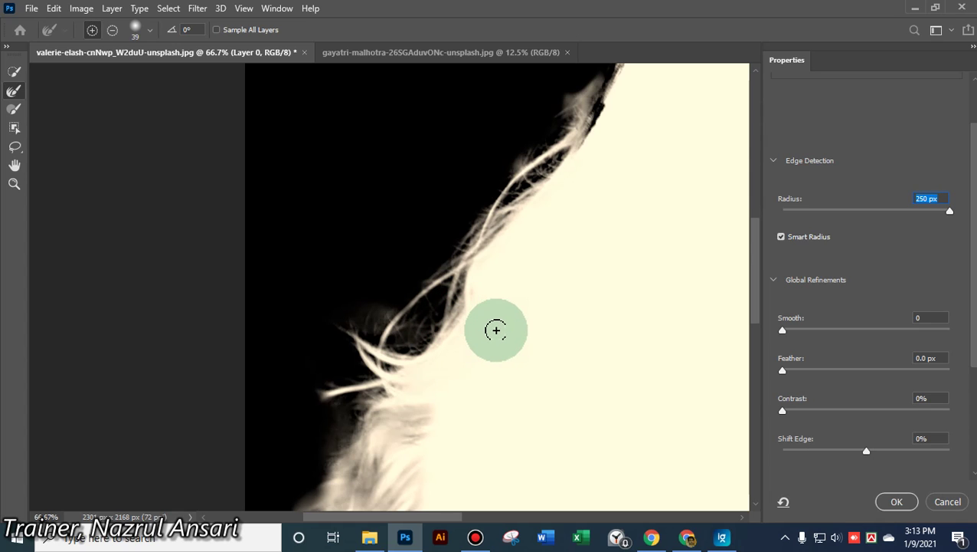
Enlarge the Refine Edge Brush to 126 px and refine the mask edge around the lower left hair ends
scroll(497, 330, "down", 1)
left_click_drag(762, 293, 763, 383)
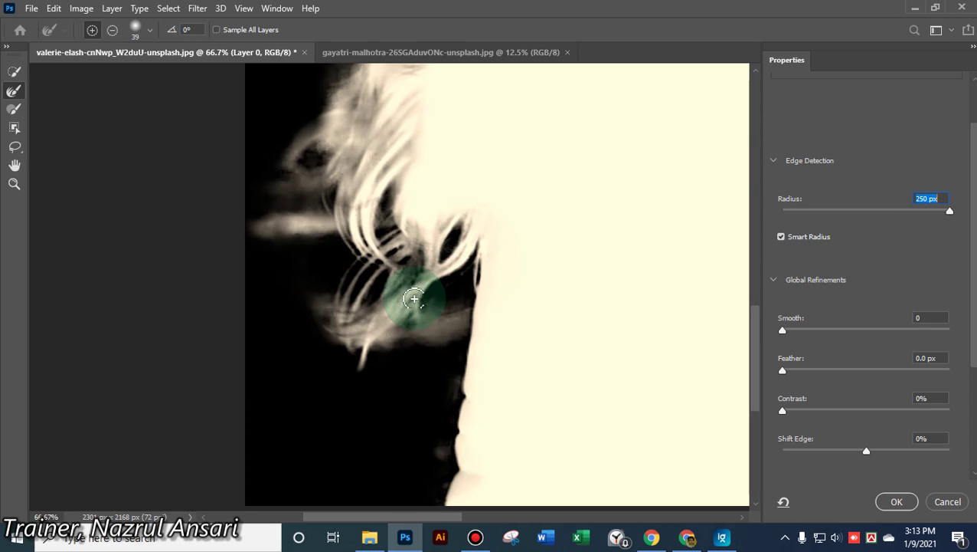
right_click(414, 299, "alt")
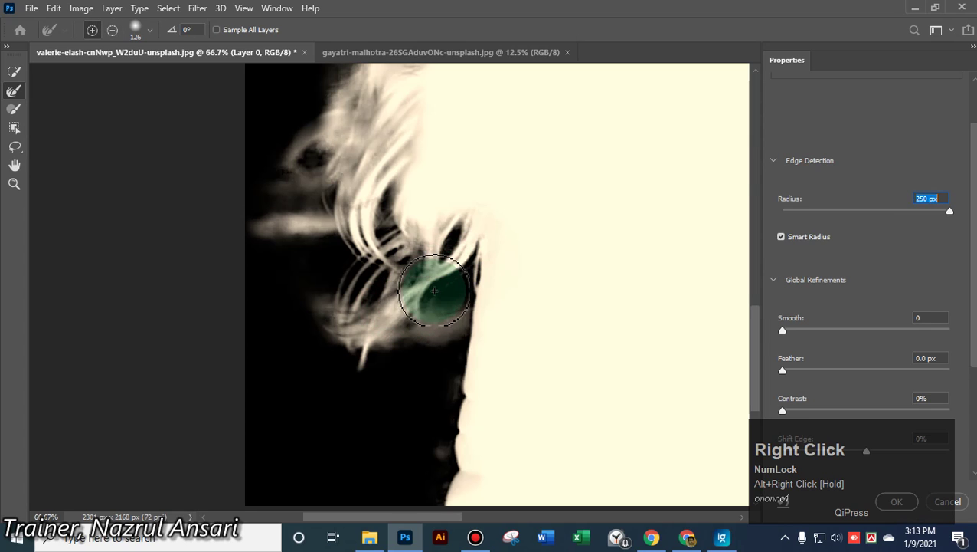
mouse_move(396, 281)
left_mouse_down()
mouse_move(414, 290)
mouse_move(408, 404)
mouse_move(340, 337)
mouse_move(386, 396)
mouse_move(419, 363)
mouse_move(445, 386)
mouse_move(349, 338)
mouse_move(345, 292)
mouse_move(355, 289)
mouse_move(329, 255)
mouse_move(319, 201)
mouse_move(349, 401)
mouse_move(399, 429)
mouse_move(434, 386)
mouse_move(362, 377)
mouse_move(354, 360)
left_mouse_up()
mouse_move(541, 449)
left_mouse_down()
mouse_move(436, 458)
mouse_move(388, 436)
mouse_move(454, 412)
mouse_move(470, 345)
mouse_move(280, 224)
mouse_move(298, 243)
mouse_move(304, 229)
mouse_move(306, 247)
mouse_move(309, 157)
mouse_move(285, 196)
mouse_move(292, 169)
mouse_move(302, 280)
left_mouse_up()
Subtract the leftover grey haze around the lower left hair ends and along the outer left edge of the hair
key("alt")
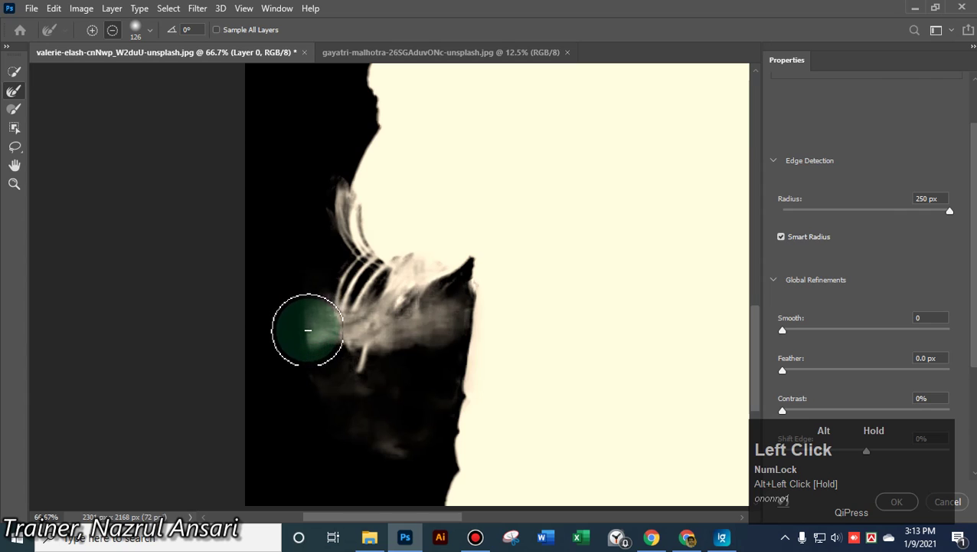
mouse_move(308, 330)
left_mouse_down()
mouse_move(306, 370)
mouse_move(329, 404)
mouse_move(403, 460)
mouse_move(410, 424)
mouse_move(397, 402)
mouse_move(343, 404)
mouse_move(402, 422)
mouse_move(441, 318)
mouse_move(437, 347)
mouse_move(442, 304)
mouse_move(449, 325)
mouse_move(411, 373)
mouse_move(406, 350)
mouse_move(404, 364)
mouse_move(422, 418)
mouse_move(480, 422)
left_mouse_up()
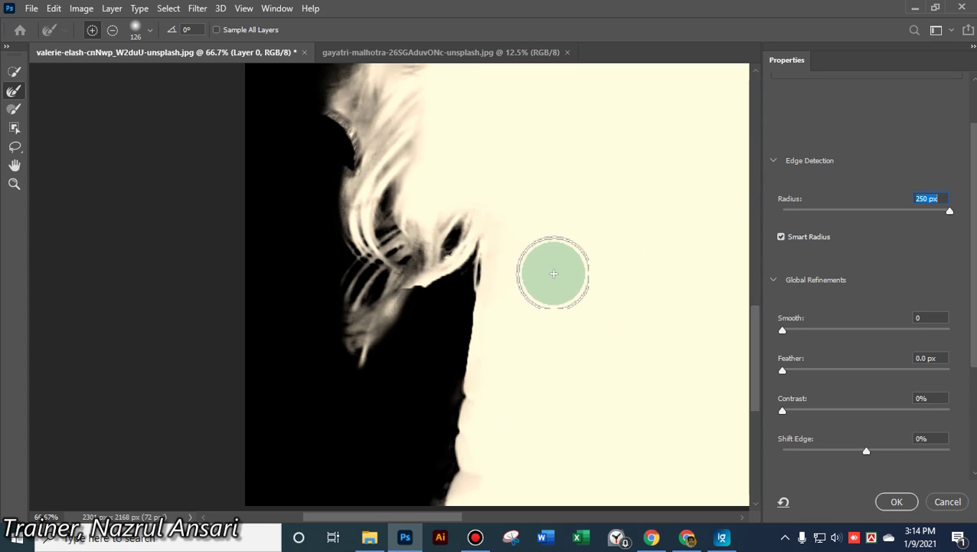
scroll(575, 189, "up", 1)
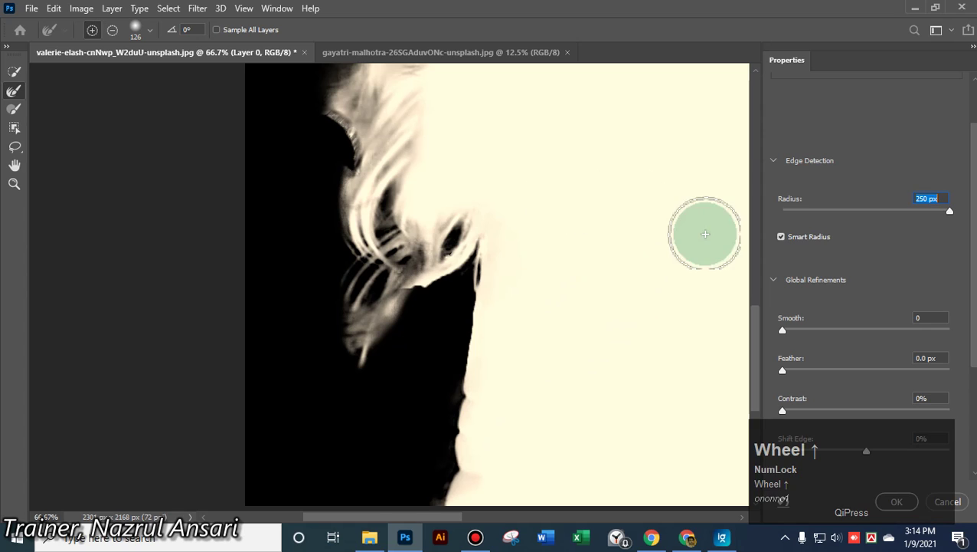
scroll(772, 291, "down", 2)
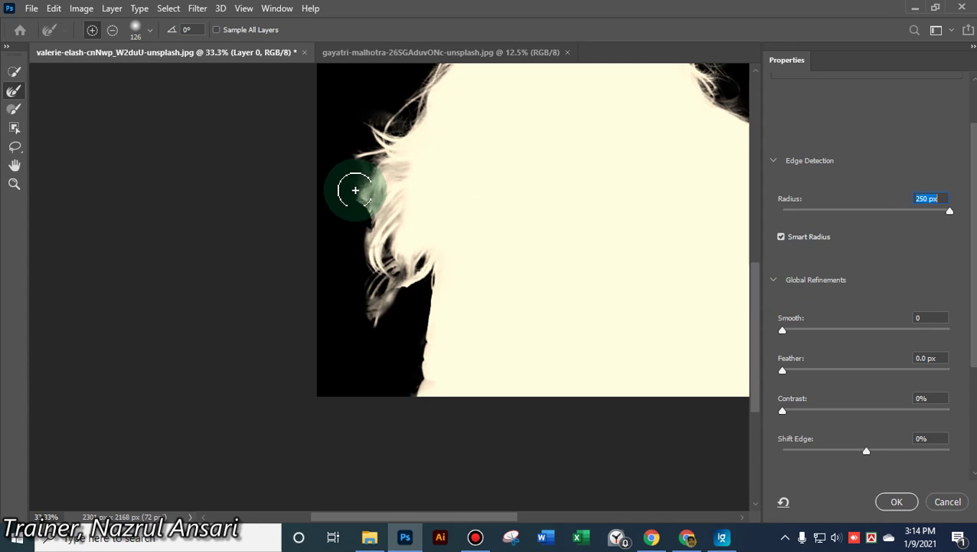
key("alt")
mouse_move(362, 176)
left_mouse_down()
mouse_move(356, 211)
mouse_move(358, 175)
left_mouse_up()
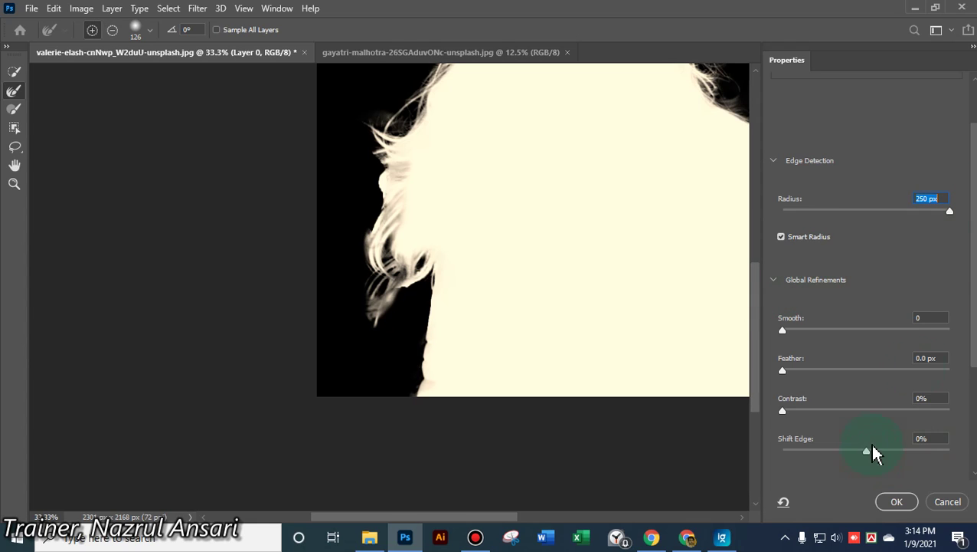
Set the Select and Mask output to New Layer with Layer Mask and apply it
left_click_drag(974, 295, 974, 437)
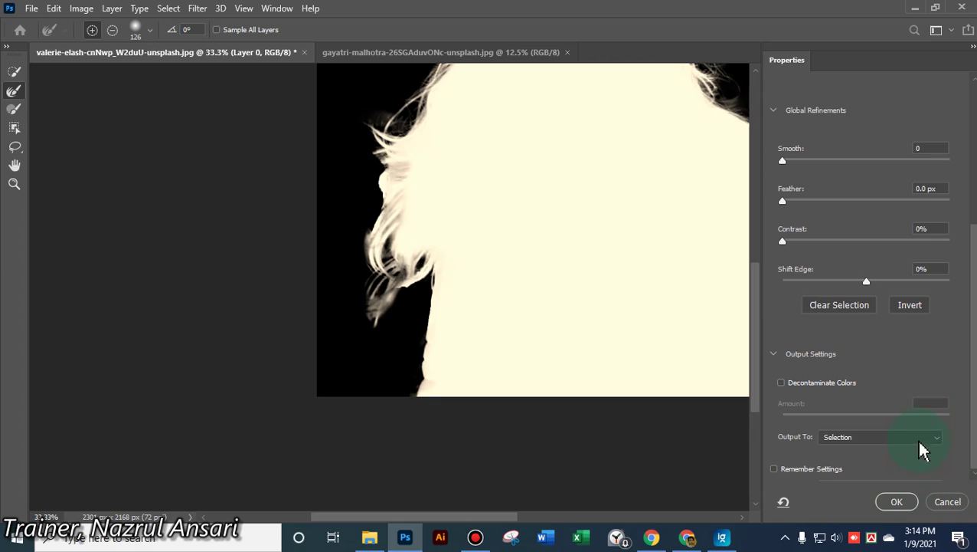
left_click(920, 448)
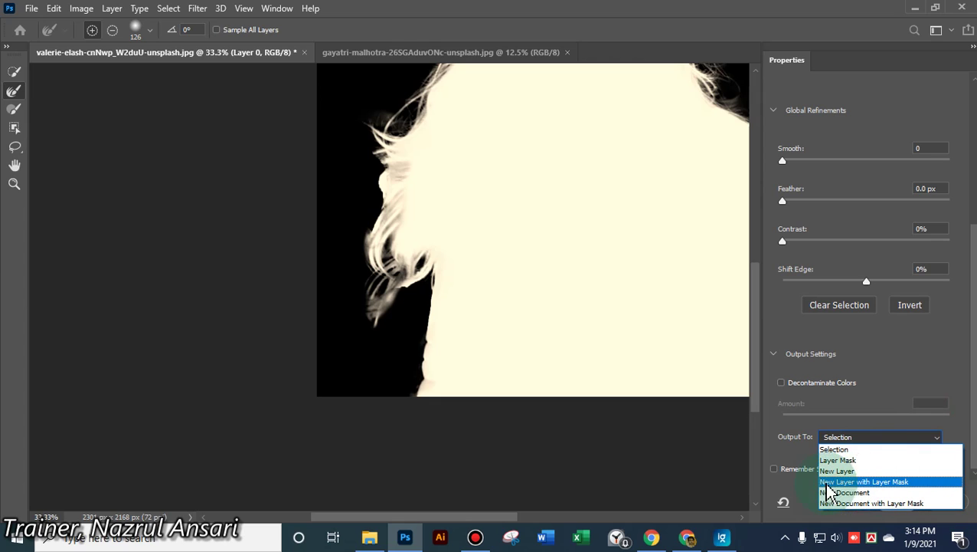
left_click(889, 483)
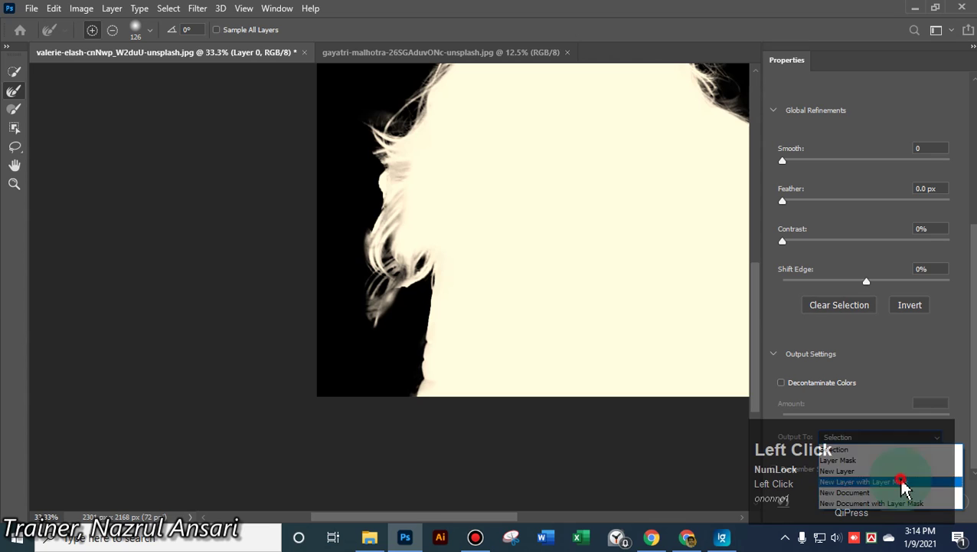
left_click(912, 507)
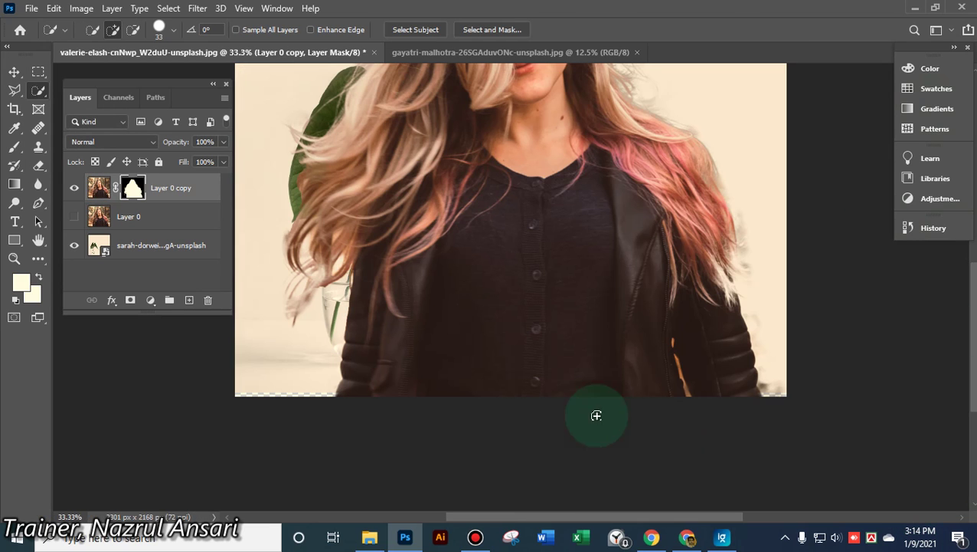
Examine the cut-out's hair edges against the leaf background, from the crown to the lower left ends
scroll(626, 344, "up", 5)
scroll(631, 347, "up", 2)
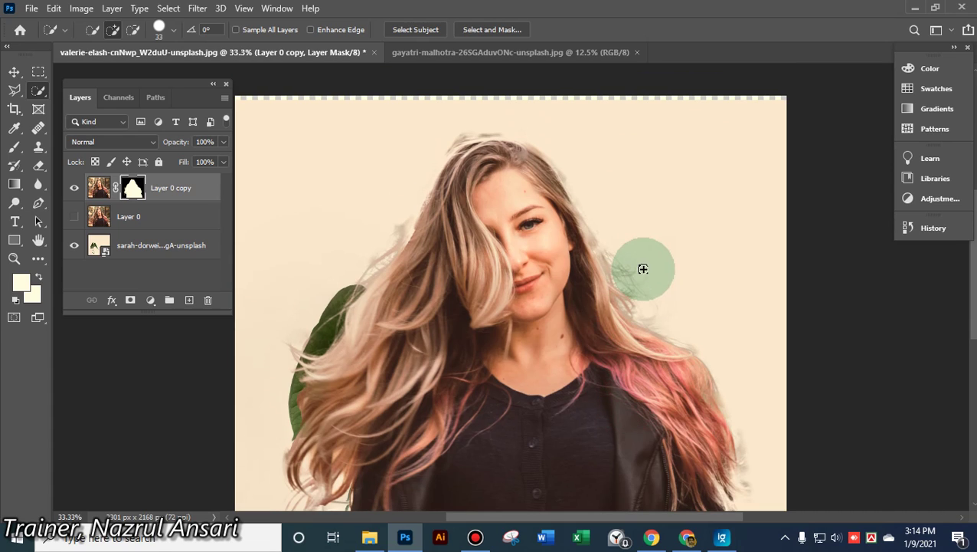
scroll(642, 272, "up", 4)
scroll(642, 273, "up", 2)
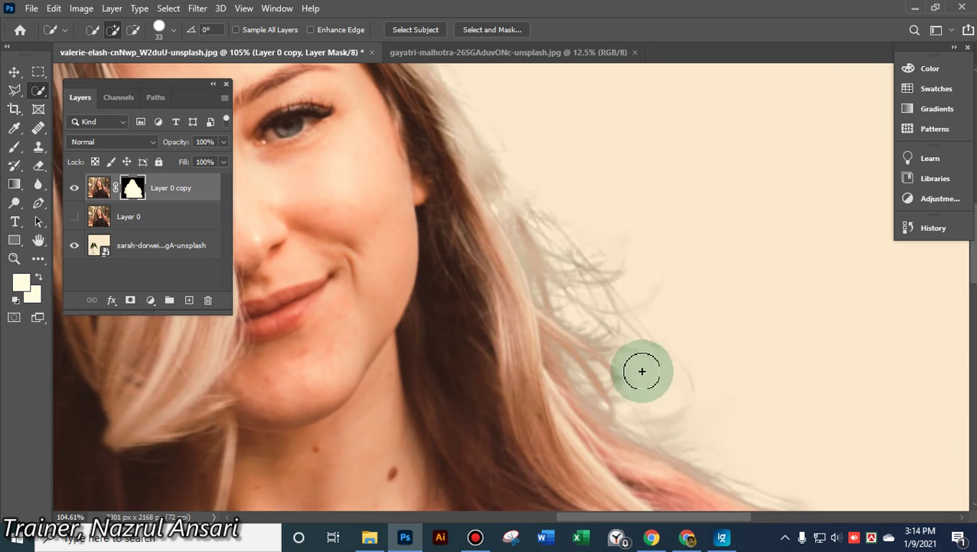
scroll(632, 309, "up", 3)
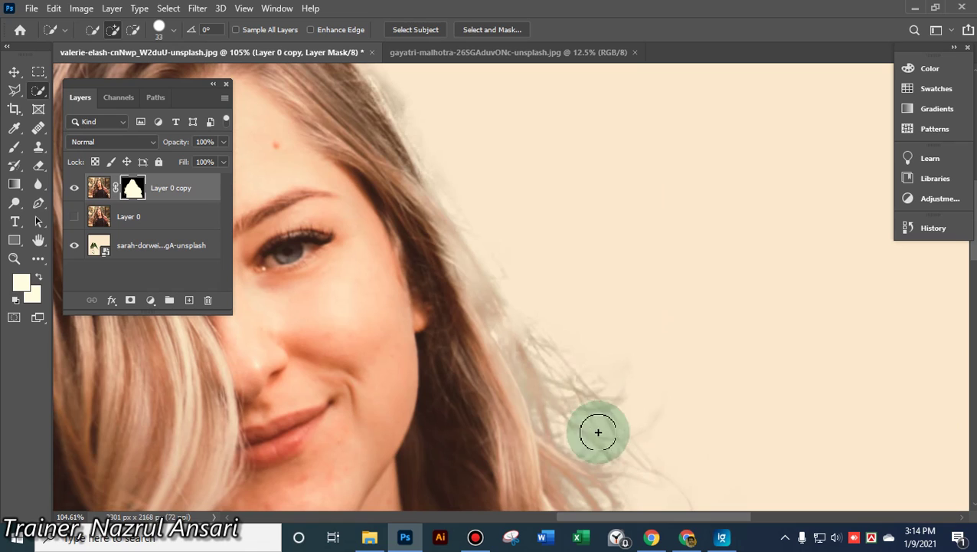
scroll(605, 414, "up", 4)
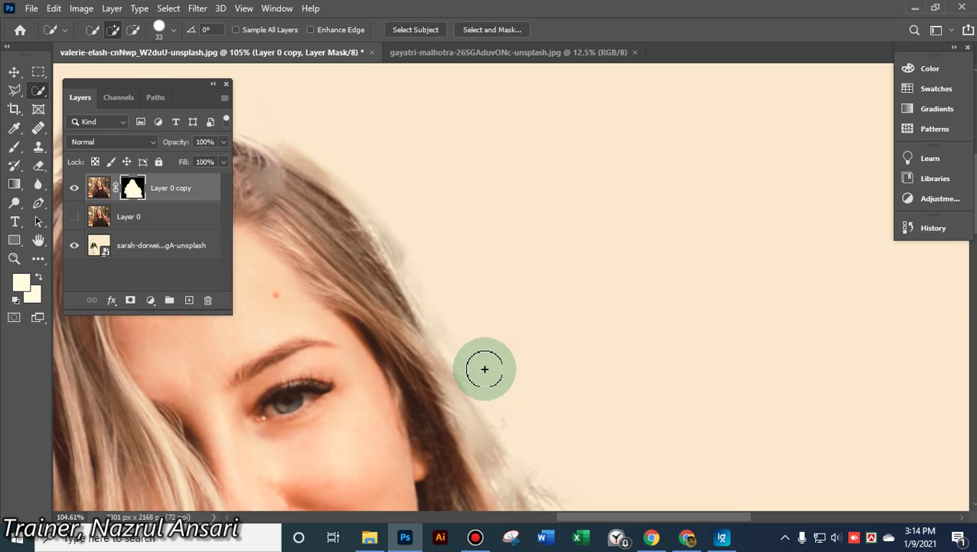
key("space")
left_click_drag(457, 266, 810, 286)
left_click_drag(662, 353, 779, 116)
left_click_drag(609, 343, 779, 61)
left_click_drag(553, 383, 602, 62)
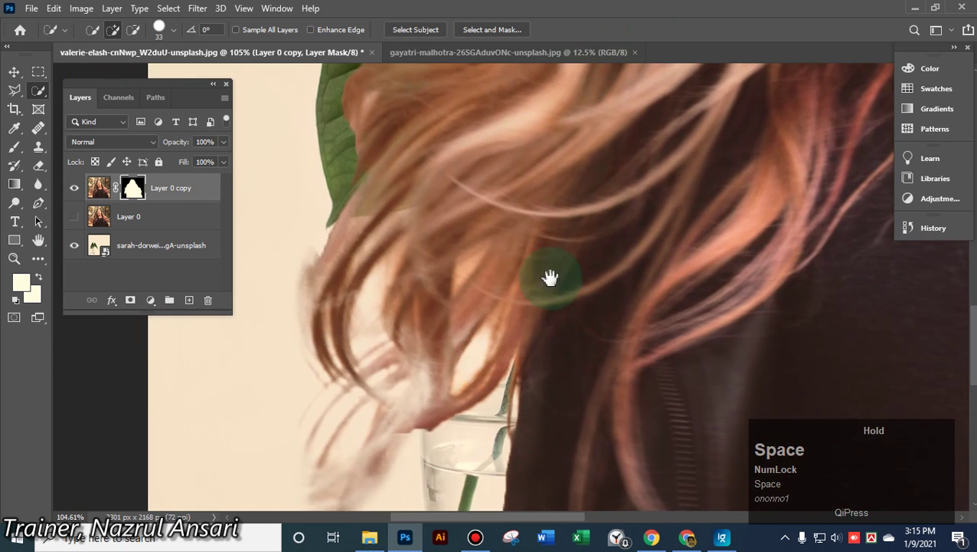
left_click_drag(551, 280, 565, 344)
scroll(563, 341, "down", 6, "alt")
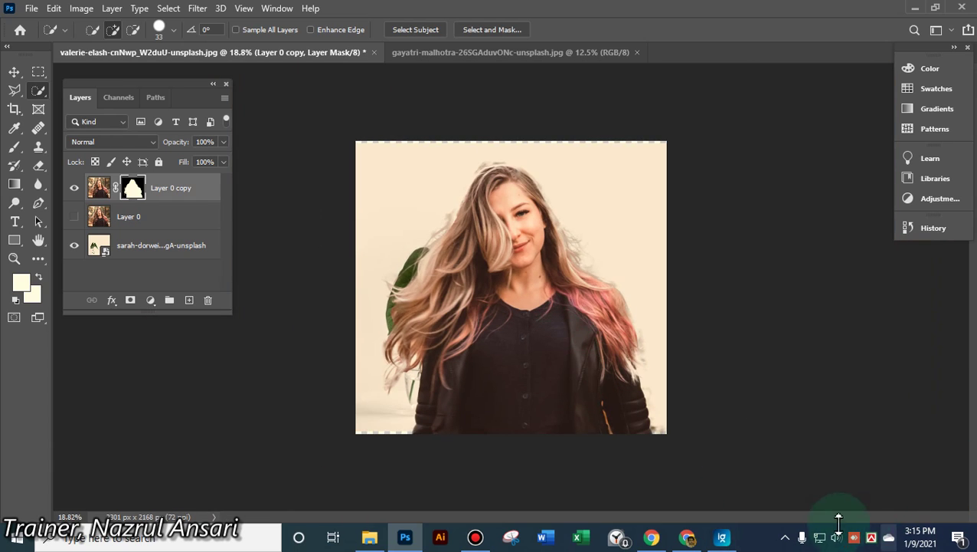
Reopen the Layer 0 copy mask in Select and Mask and enable Decontaminate Colors at 100%
right_click(136, 191)
left_click(194, 291)
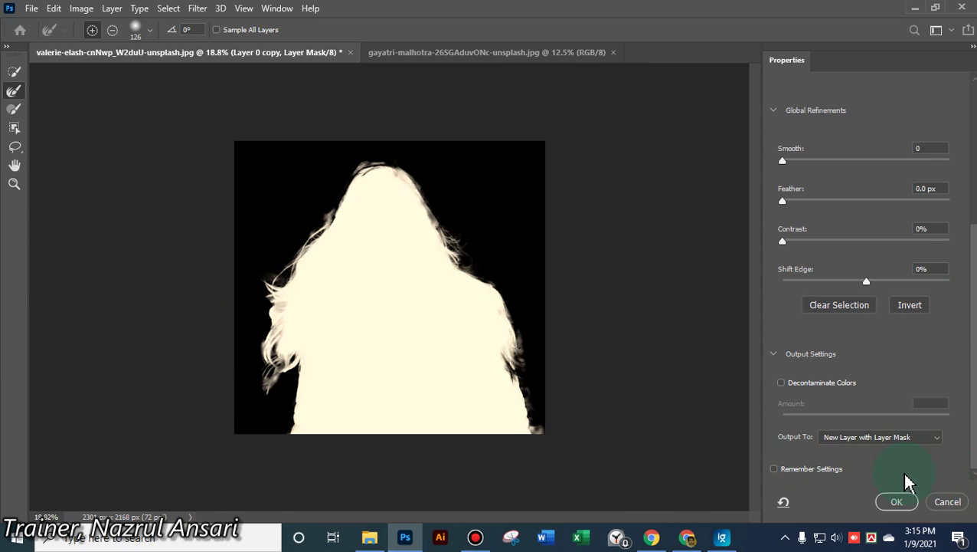
left_click(783, 383)
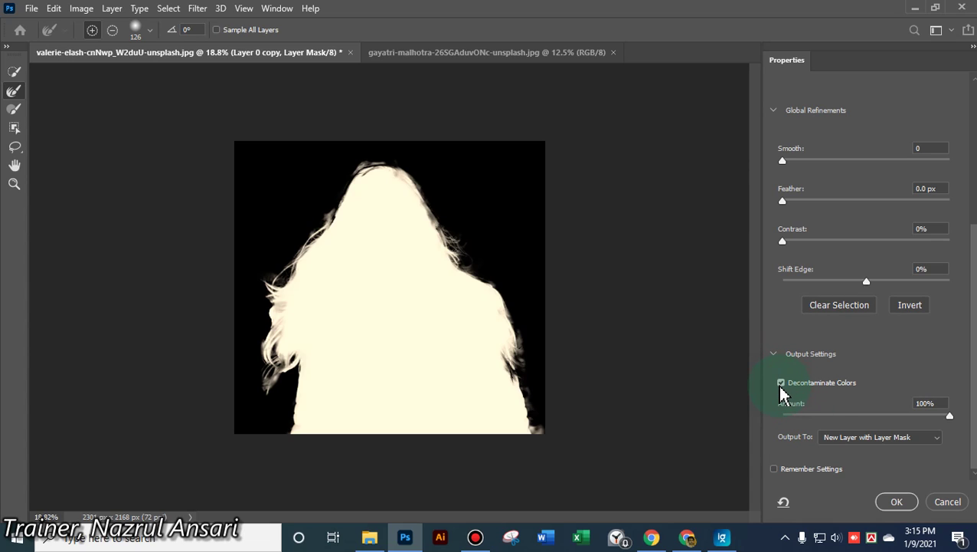
left_click(782, 383)
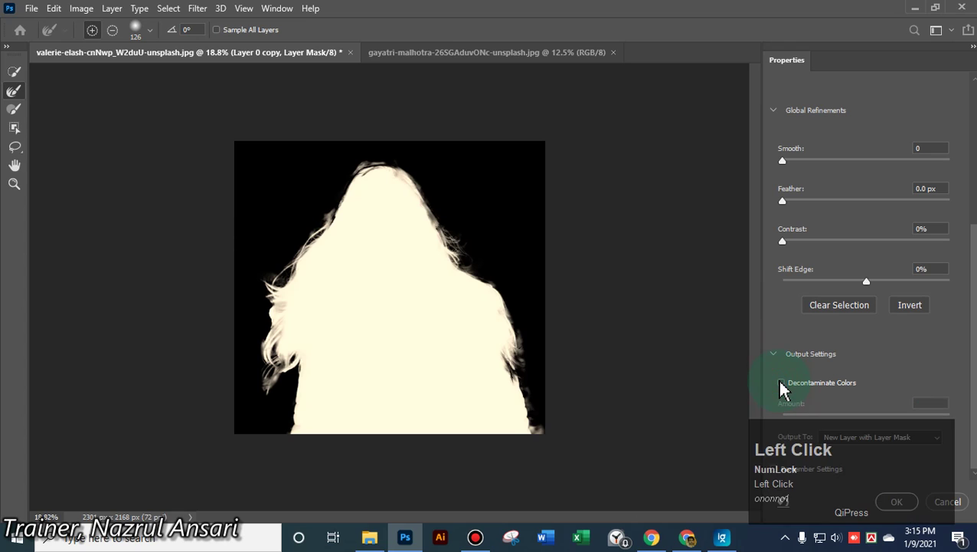
scroll(470, 279, "up", 4)
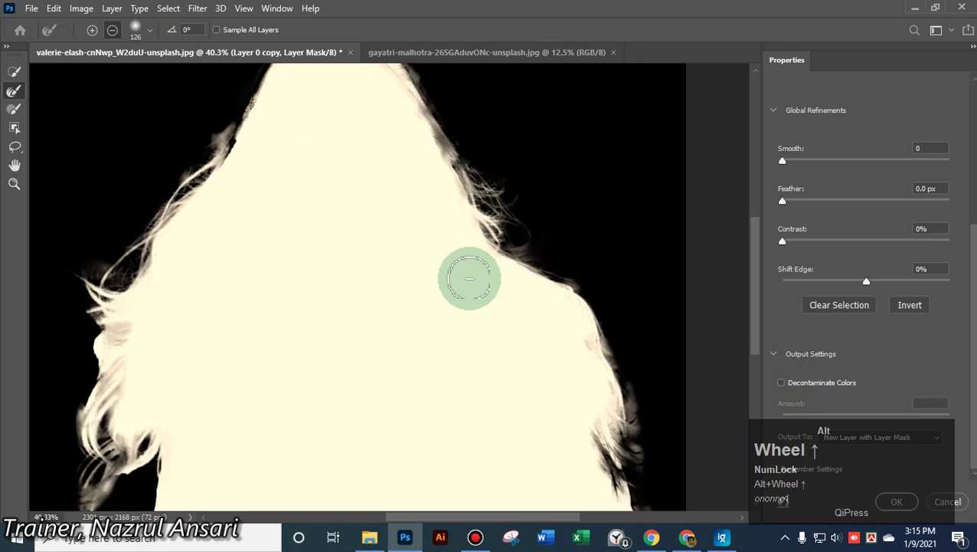
scroll(469, 278, "up", 3)
left_click_drag(465, 131, 395, 338)
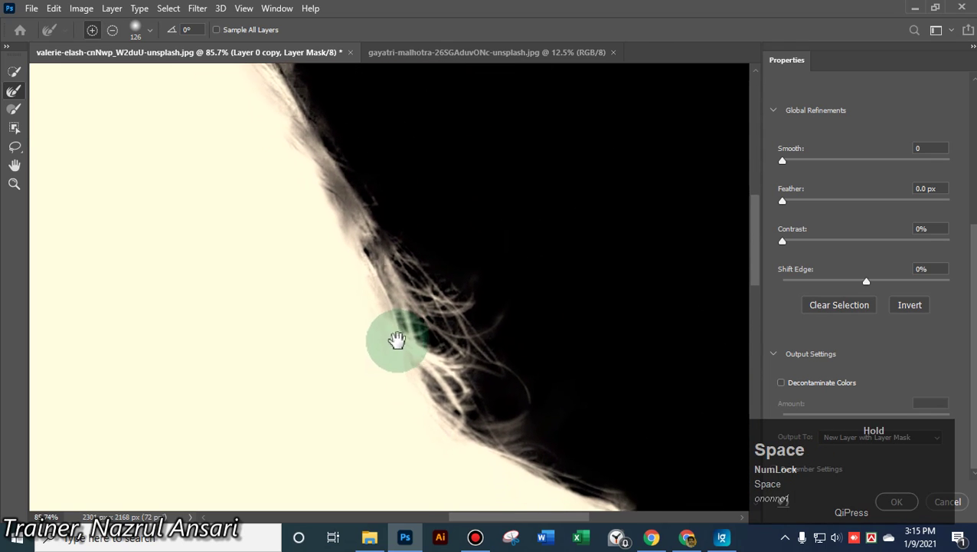
left_click(782, 383)
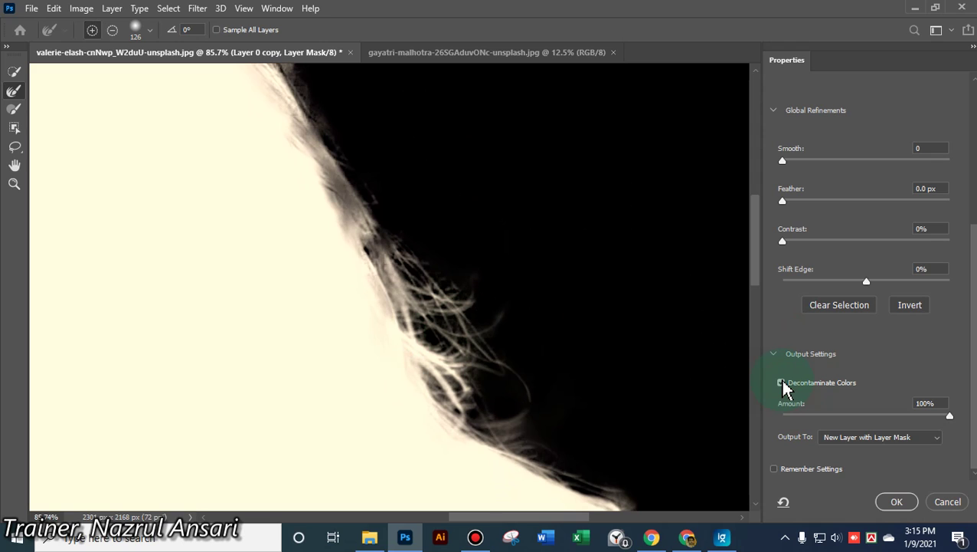
left_click(782, 383)
left_click(782, 383)
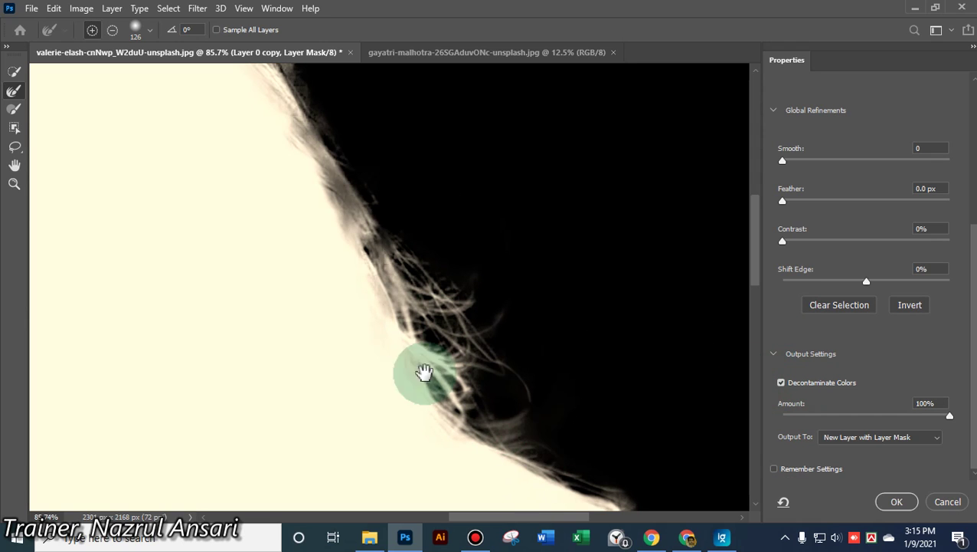
Compare the left hair strands in the Black & White view with Decontaminate Colors off and on
key("space")
left_click_drag(236, 310, 379, 81)
left_click(782, 383)
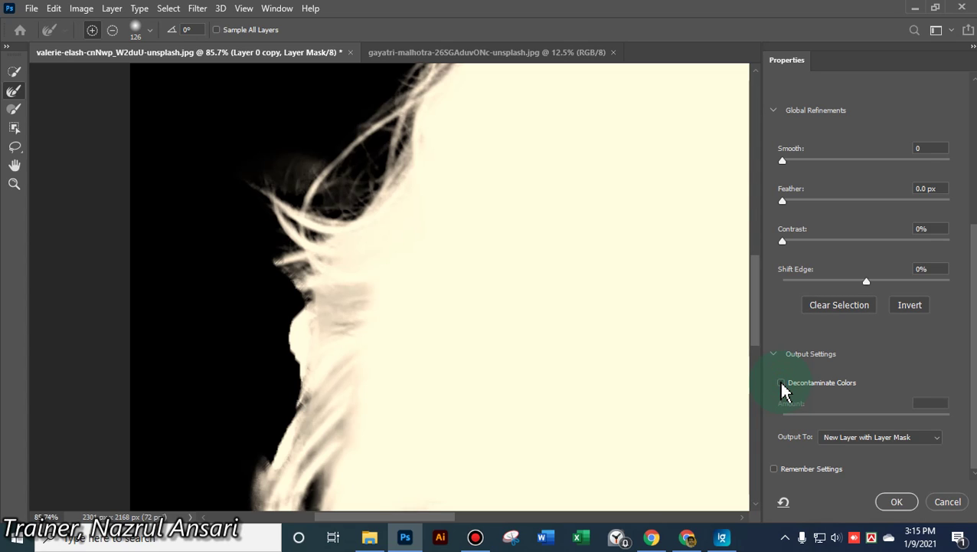
left_click(781, 383)
left_click(782, 383)
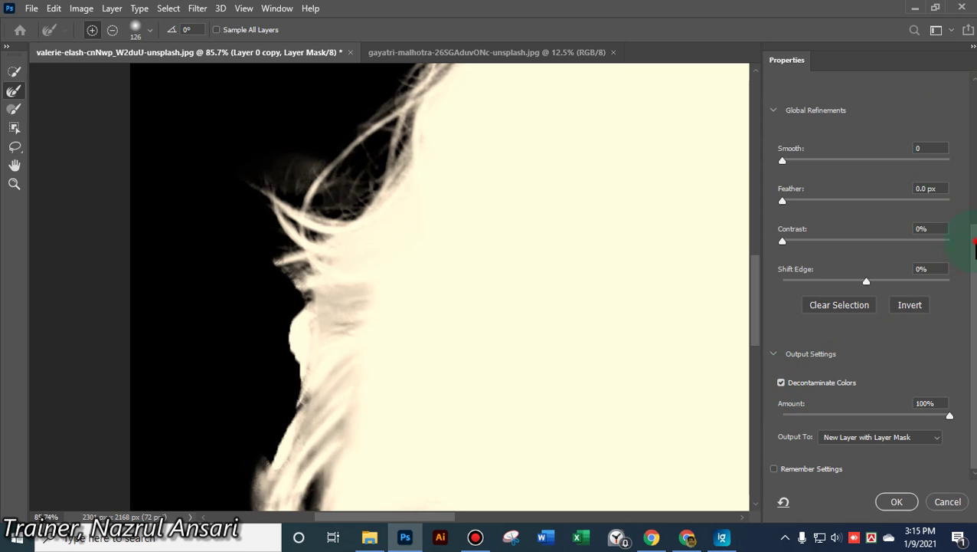
Change the Select and Mask view mode to Onion Skin
left_click_drag(974, 244, 974, 77)
left_click(835, 120)
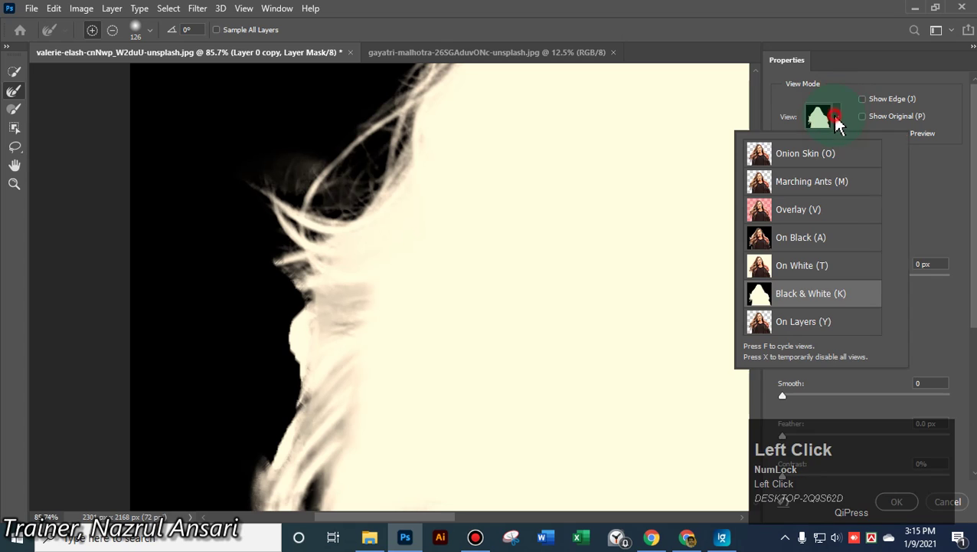
left_click(799, 154)
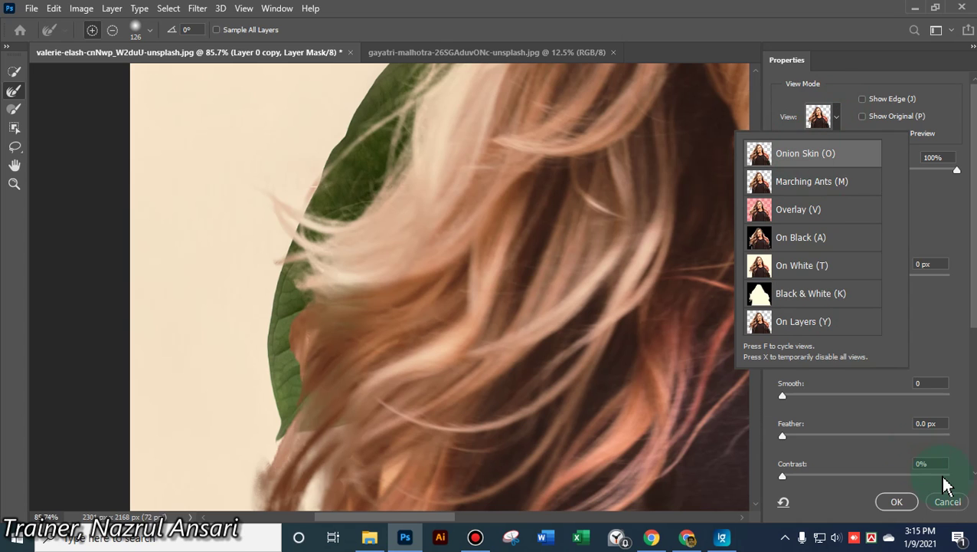
left_click(975, 325)
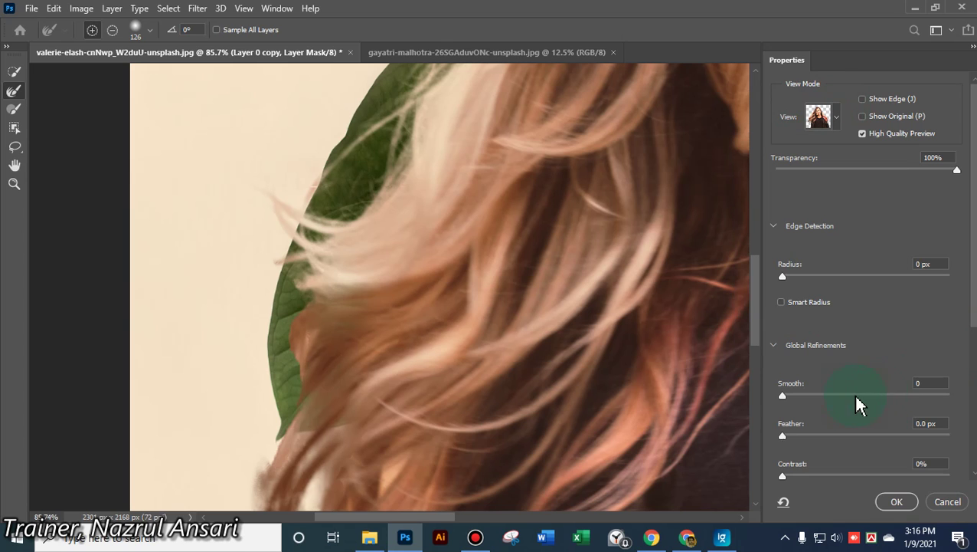
Compare the left hair strands over the leaf with Decontaminate Colors off and on
left_click_drag(973, 325, 975, 499)
left_click(785, 386)
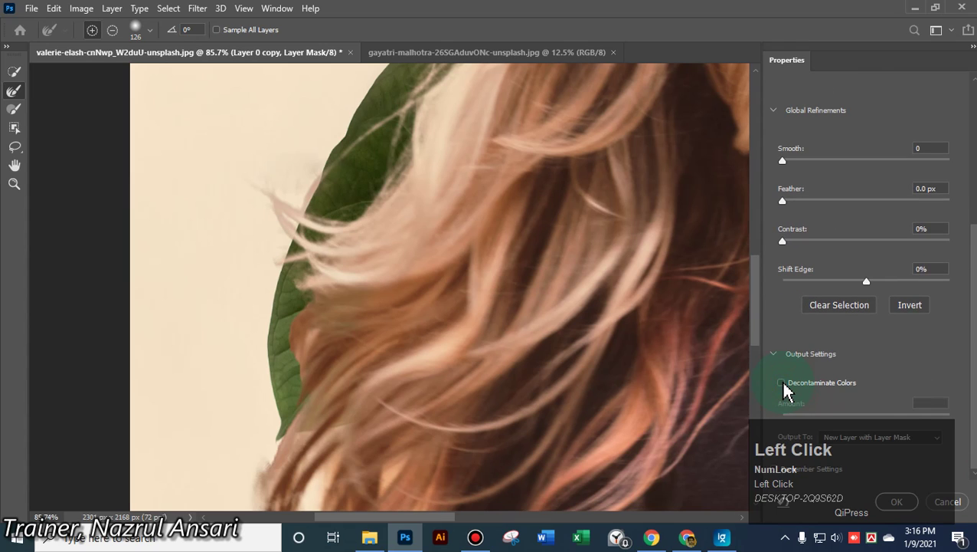
left_click(783, 385)
left_click(784, 386)
left_click(784, 386)
left_click(782, 385)
Compare the fine hair strands on the right side of the face with Decontaminate Colors on and off
key("space")
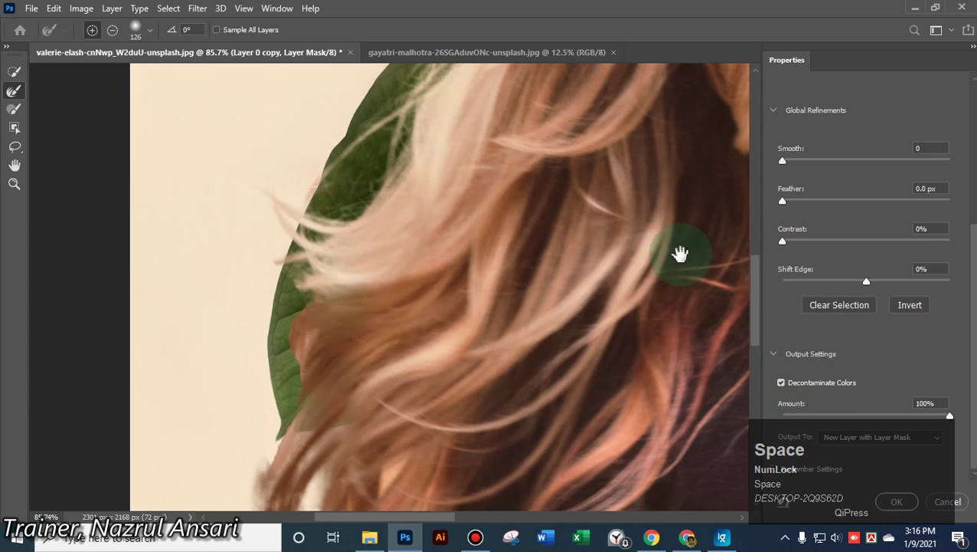
mouse_move(681, 258)
left_mouse_down()
mouse_move(148, 258)
mouse_move(468, 342)
mouse_move(498, 481)
mouse_move(578, 481)
left_mouse_up()
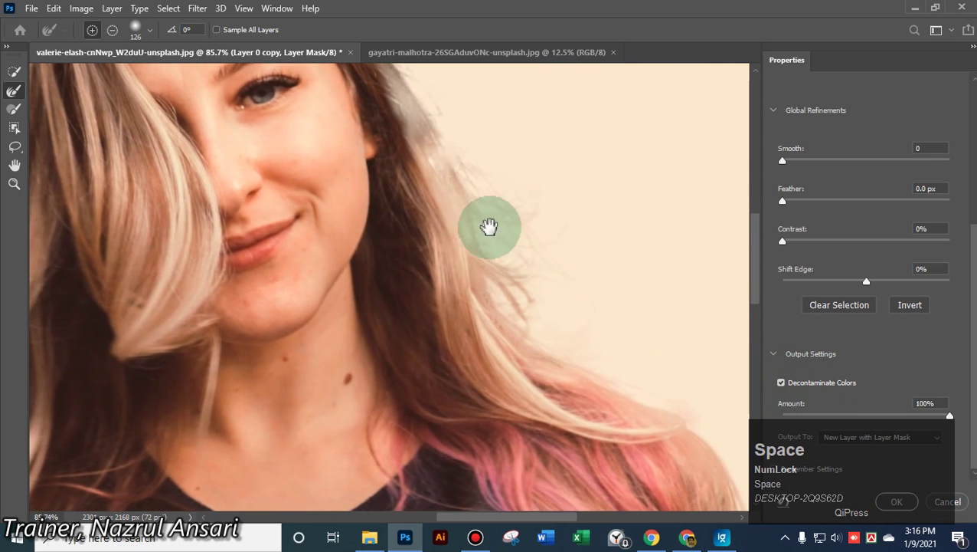
left_click(783, 389)
left_click(780, 389)
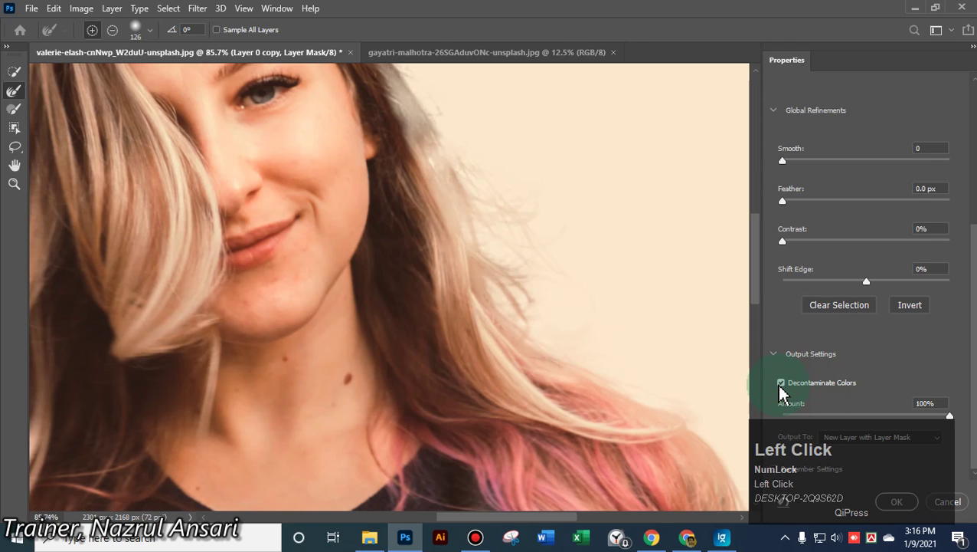
left_click(780, 389)
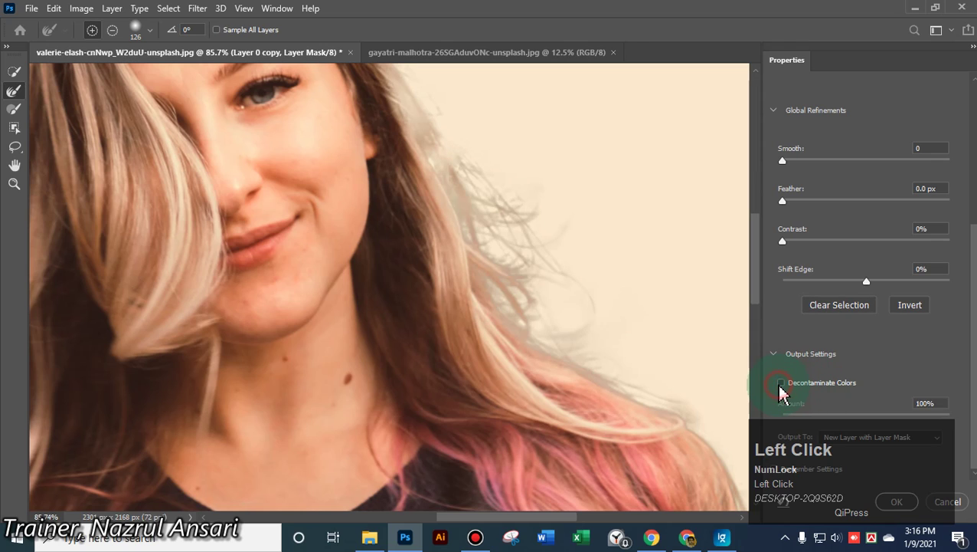
left_click(781, 389)
left_click(781, 389)
left_click(781, 388)
left_click(782, 388)
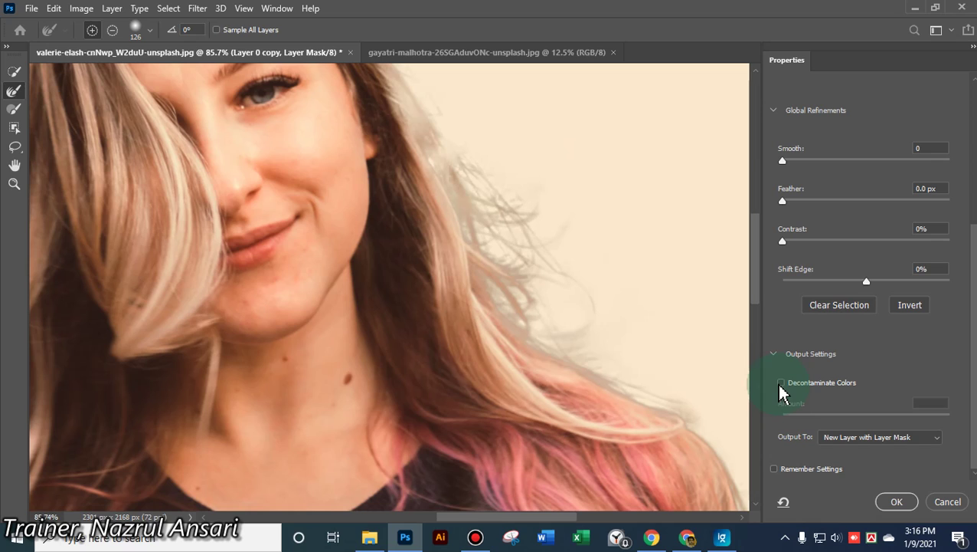
Turn Decontaminate Colors back on at 100% and output the refined cut-out as a New Layer with Layer Mask
left_click(782, 388)
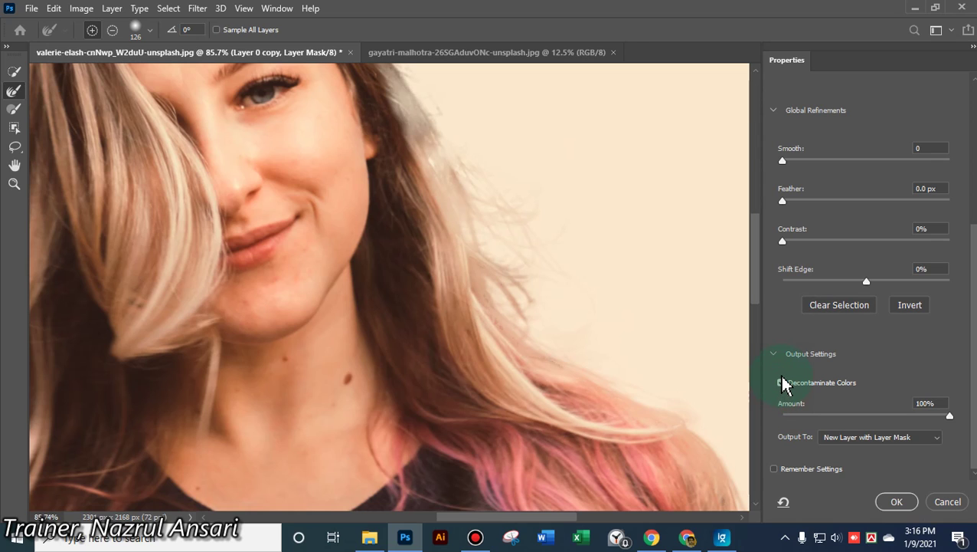
left_click(897, 503)
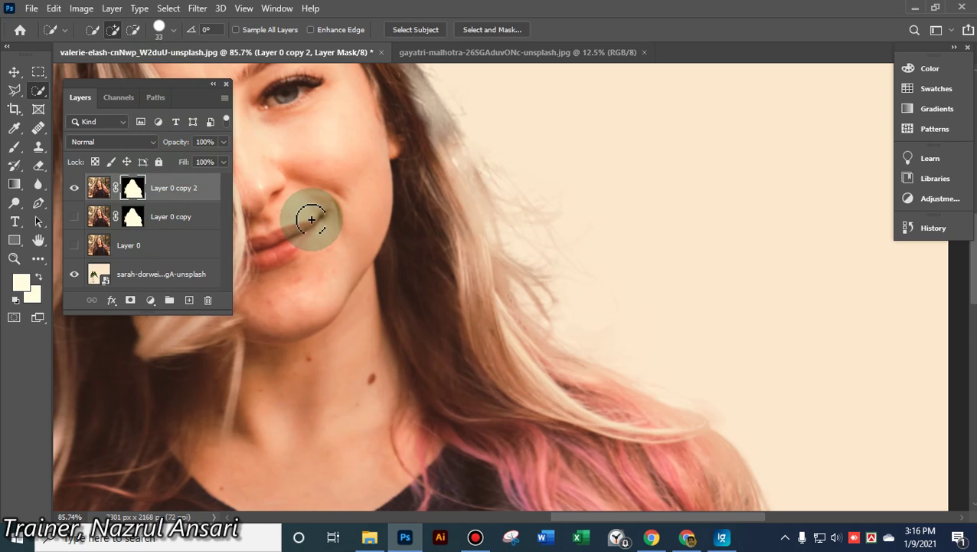
Toggle the visibility of Layer 0 copy beneath Layer 0 copy 2 to compare the hair edges of the two cut-outs
scroll(311, 218, "down", 4, "alt")
scroll(311, 217, "down", 1, "alt")
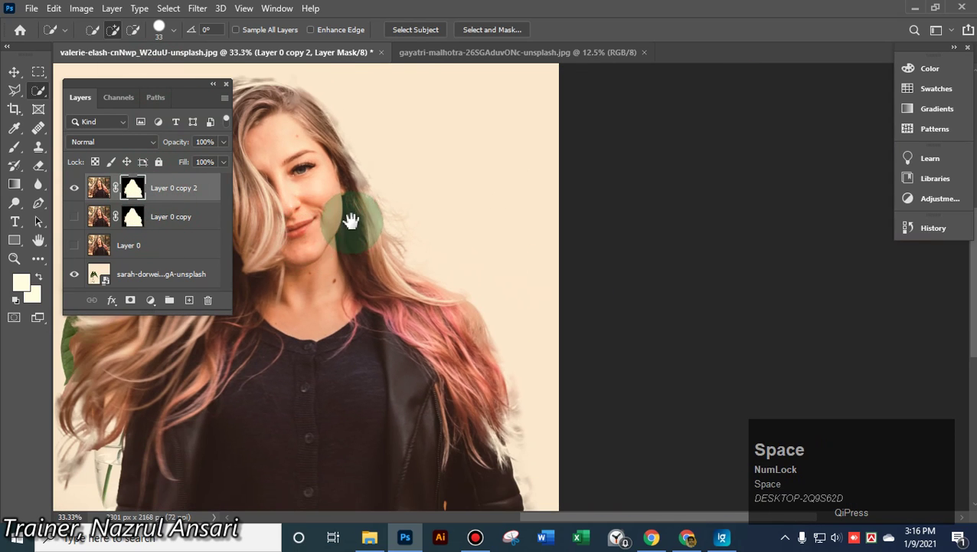
mouse_move(349, 218)
left_mouse_down()
mouse_move(622, 250)
mouse_move(613, 194)
mouse_move(572, 212)
left_mouse_up()
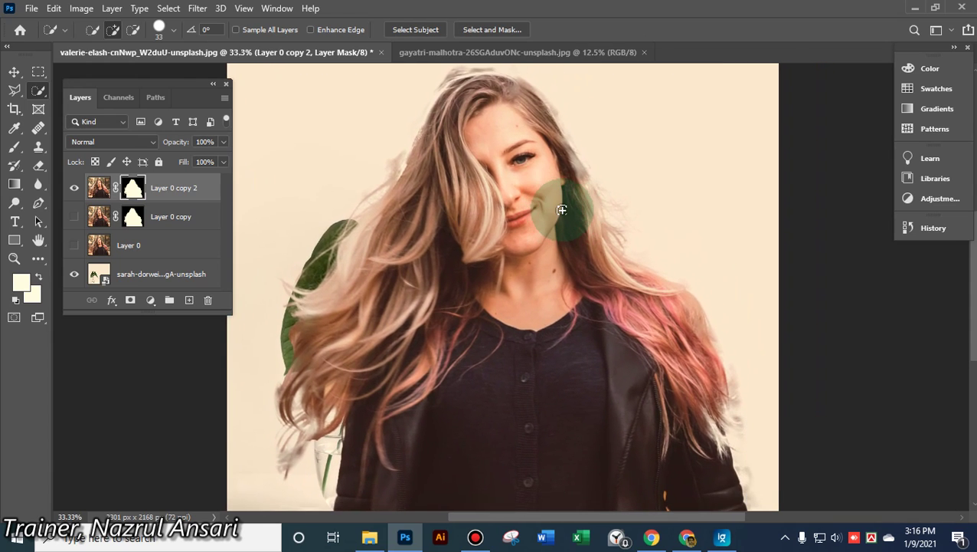
mouse_move(581, 216)
left_mouse_down()
mouse_move(547, 205)
mouse_move(621, 316)
left_mouse_up()
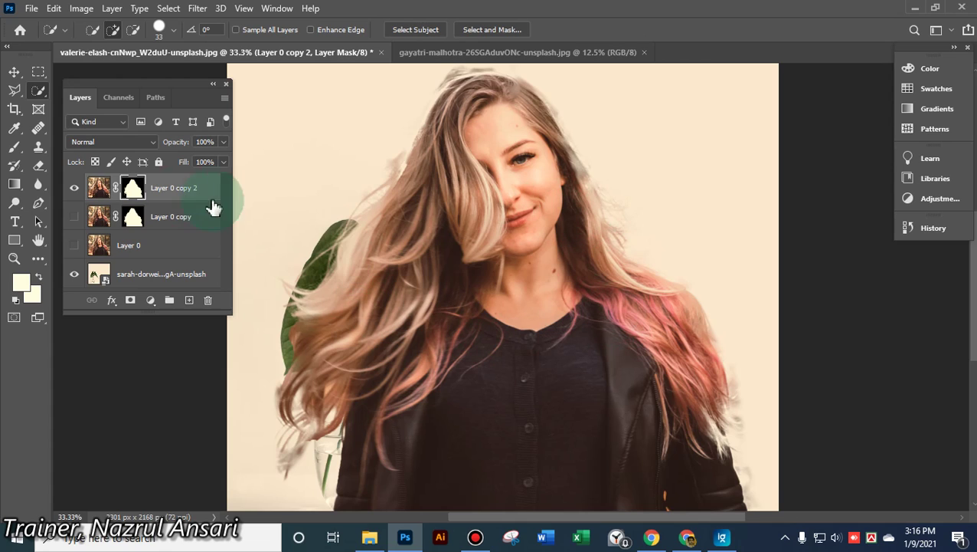
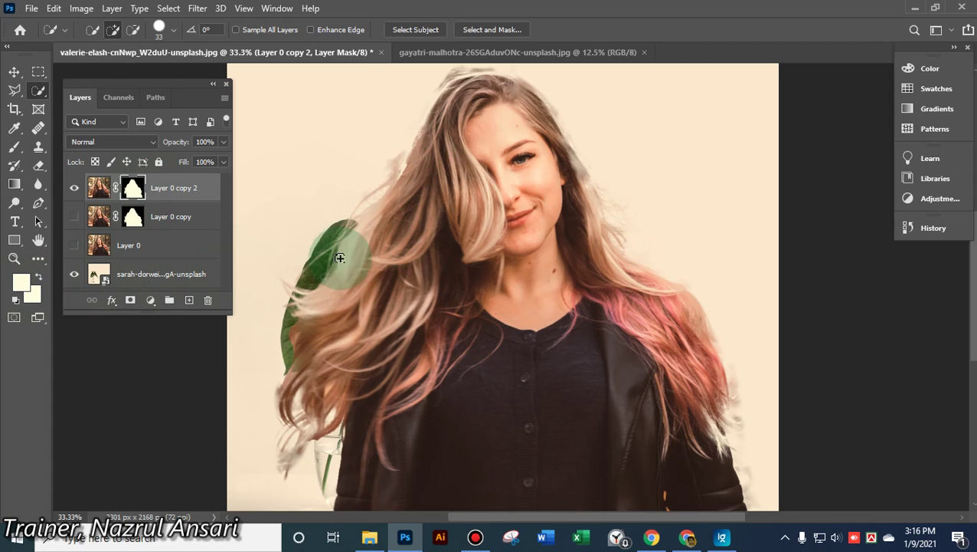
left_click(17, 299)
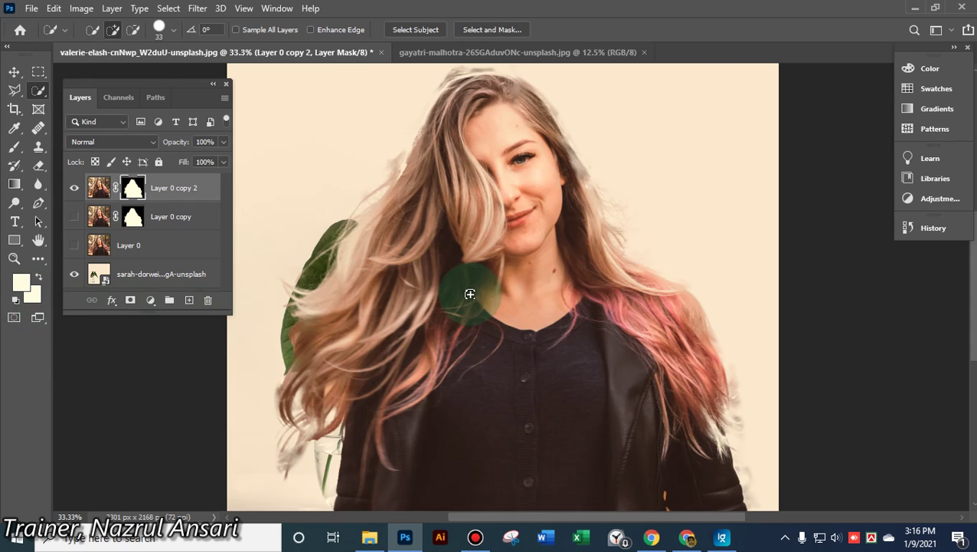
left_click(75, 216)
left_click(74, 217)
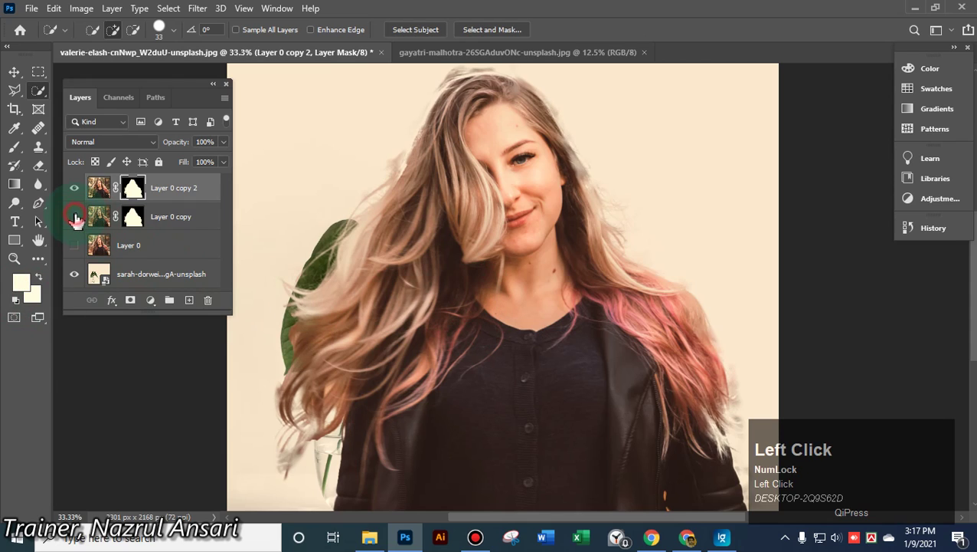
left_click(75, 217)
left_click(74, 218)
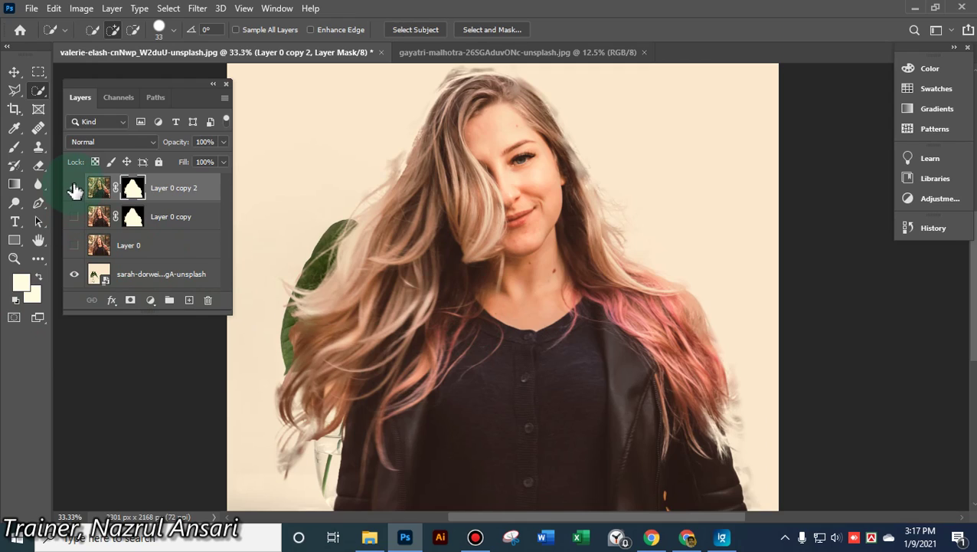
left_click(74, 218)
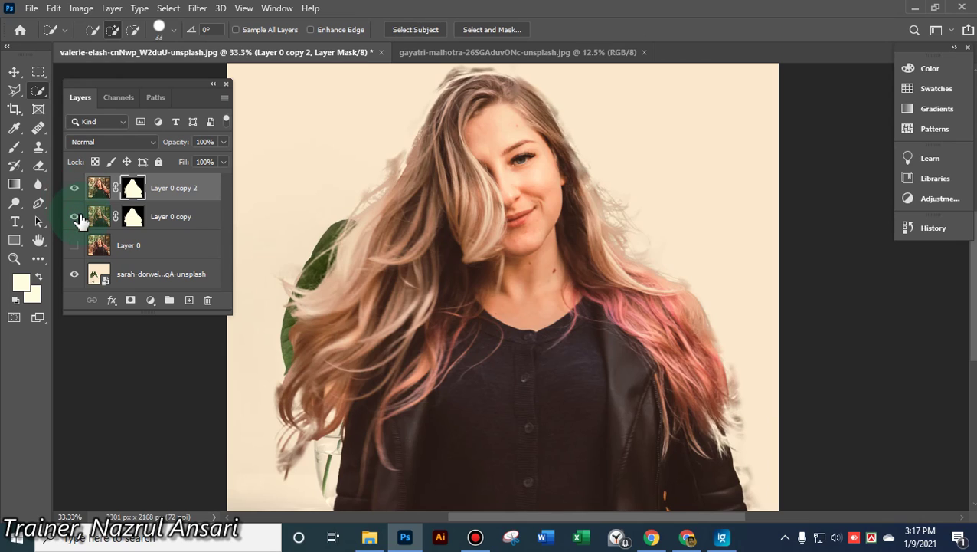
left_click(80, 218)
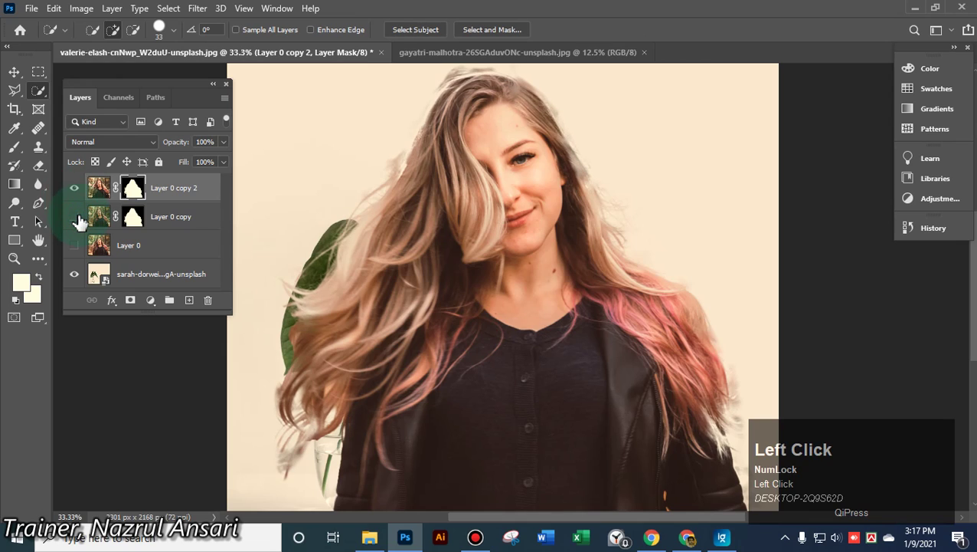
Compare the cut-outs with Layer 0 copy shown and hidden, leave it hidden, and inspect the hair edges around the top of the head
left_click(80, 218)
left_click(79, 220)
left_click(80, 220)
left_click(80, 220)
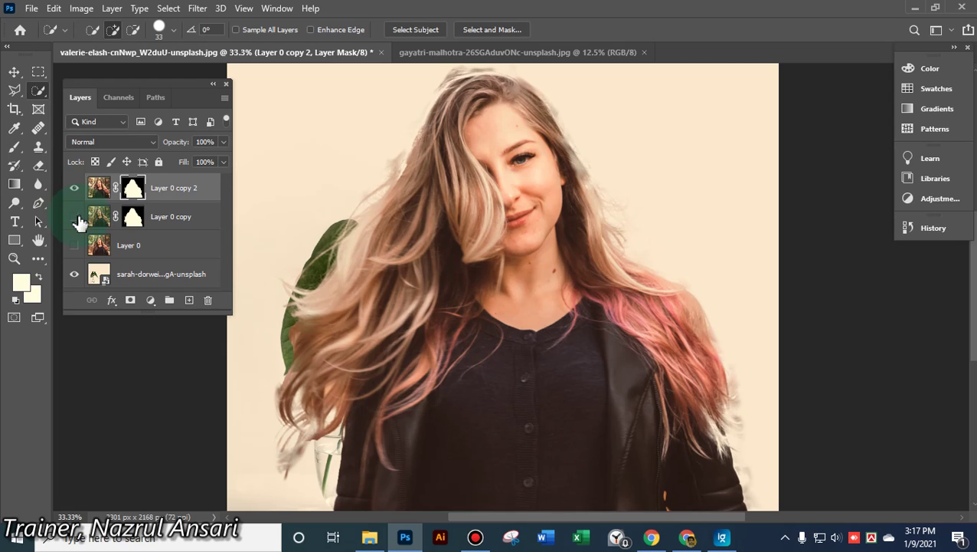
scroll(280, 272, "up", 3)
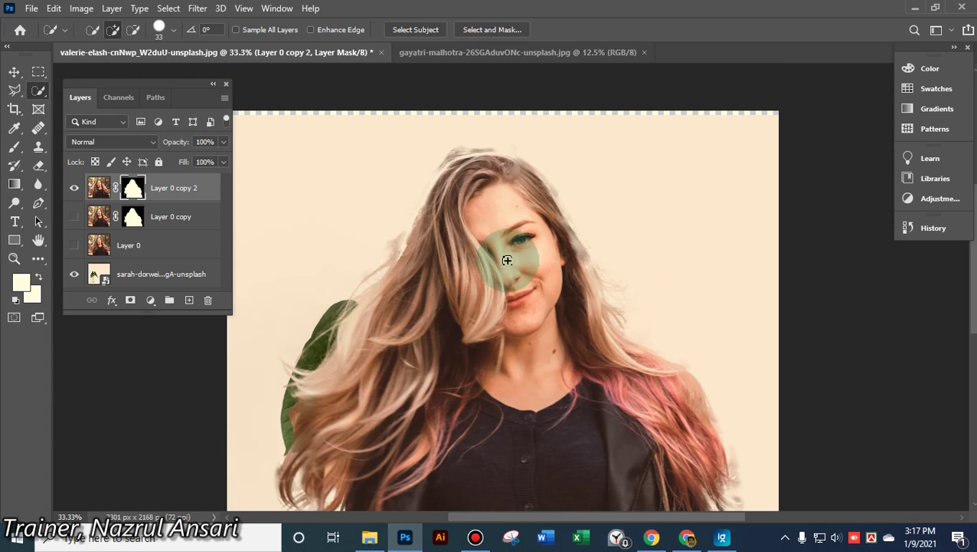
scroll(488, 329, "up", 5)
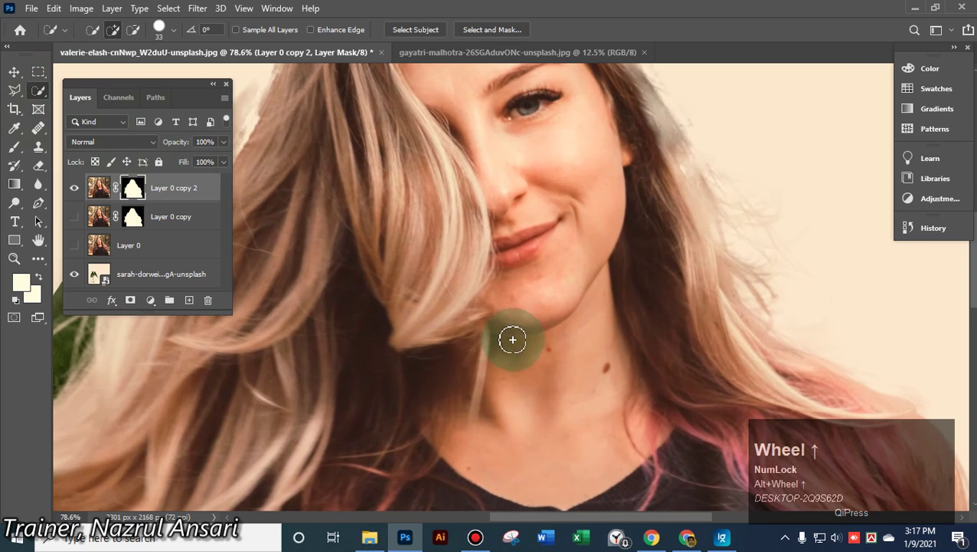
key("space")
left_click_drag(524, 170, 662, 396)
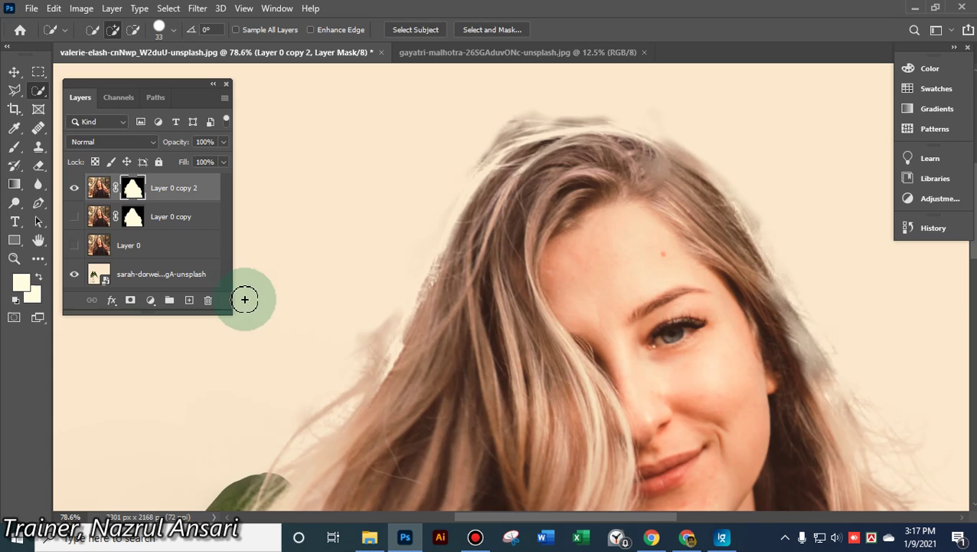
Paint a sampled hair color over the grayish hair edge beside the eye on the Layer 0 copy 2 image with the Brush tool
left_click(100, 192)
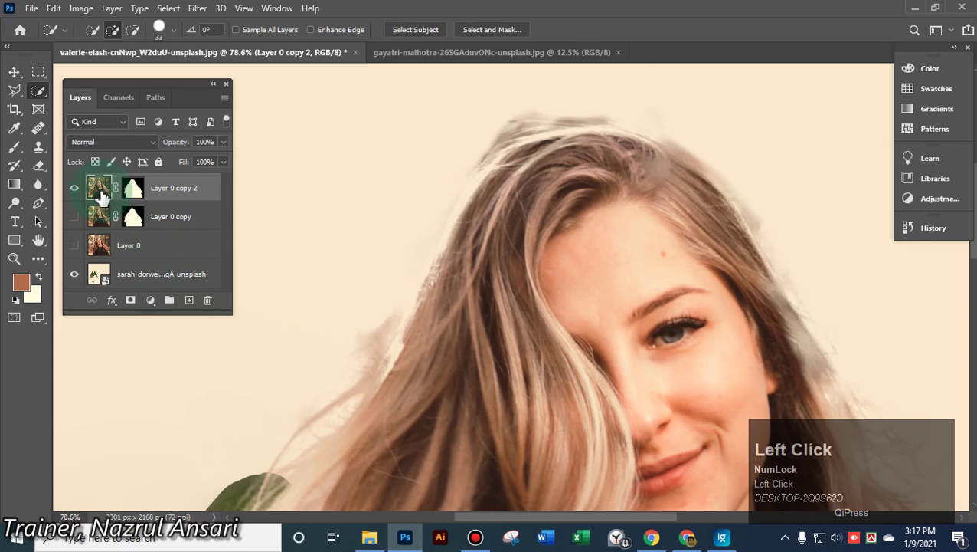
left_click(15, 152)
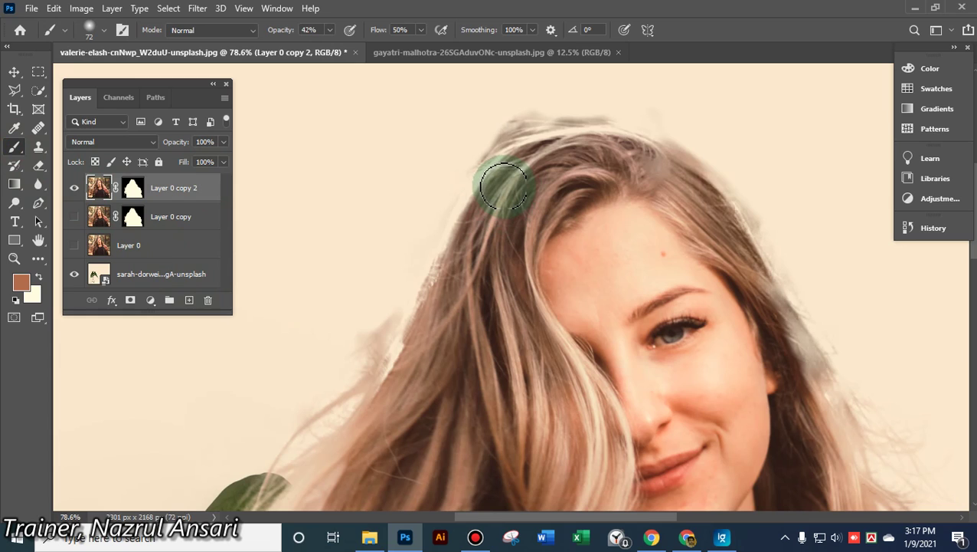
scroll(536, 255, "down", 4)
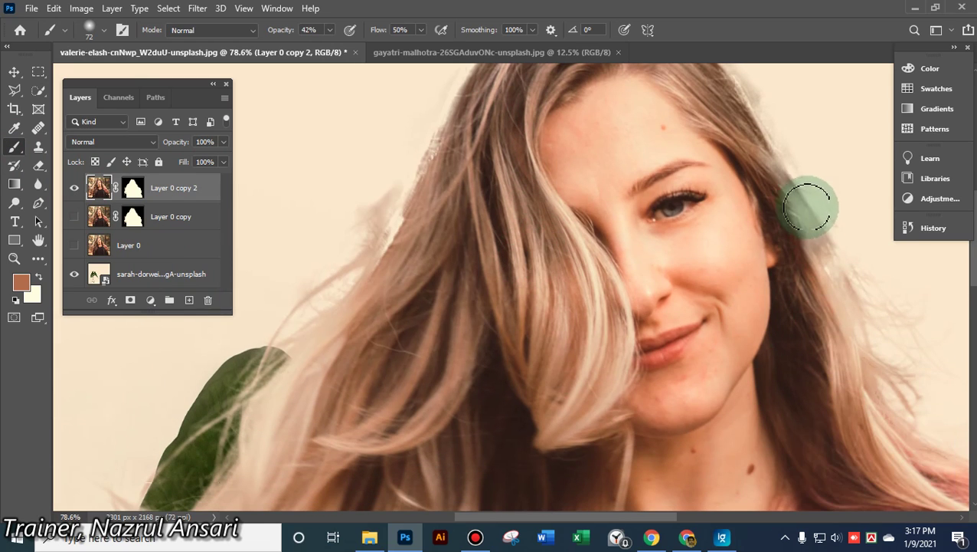
key("space")
mouse_move(835, 224)
left_mouse_down()
mouse_move(475, 211)
mouse_move(517, 198)
mouse_move(499, 192)
left_mouse_up()
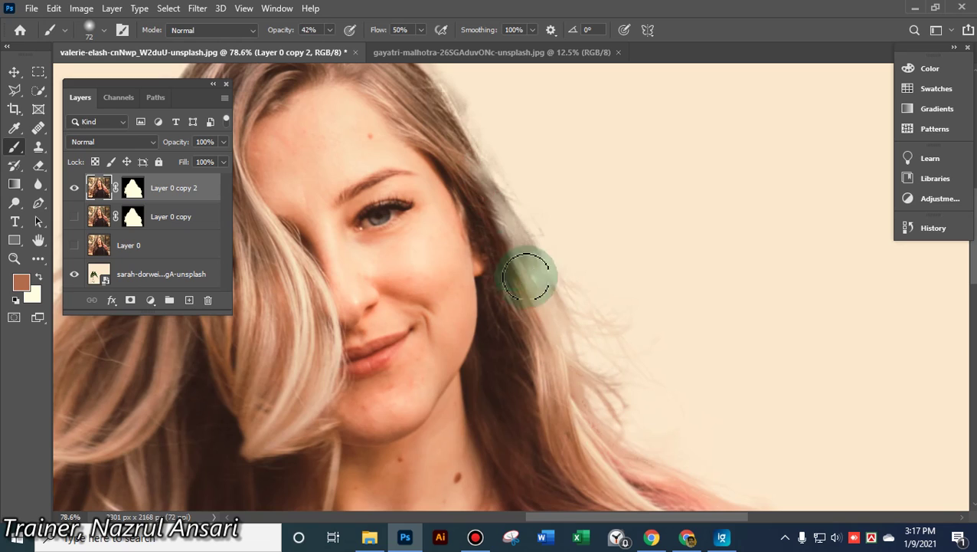
key("alt")
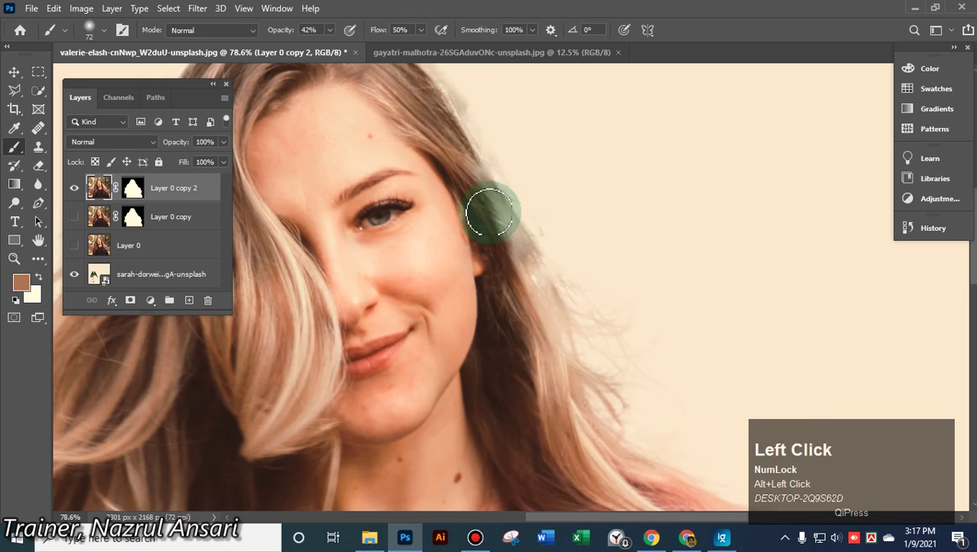
mouse_move(492, 197)
left_mouse_down()
mouse_move(529, 265)
mouse_move(504, 214)
mouse_move(516, 285)
mouse_move(503, 214)
mouse_move(533, 257)
mouse_move(524, 227)
mouse_move(530, 256)
mouse_move(627, 300)
mouse_move(658, 296)
mouse_move(606, 344)
mouse_move(543, 294)
mouse_move(580, 337)
mouse_move(579, 322)
mouse_move(567, 320)
mouse_move(597, 391)
mouse_move(545, 289)
mouse_move(572, 379)
mouse_move(550, 302)
mouse_move(569, 434)
mouse_move(576, 309)
mouse_move(629, 361)
mouse_move(596, 290)
mouse_move(625, 362)
mouse_move(632, 348)
mouse_move(584, 300)
mouse_move(602, 344)
mouse_move(591, 333)
mouse_move(595, 397)
mouse_move(662, 407)
mouse_move(600, 308)
mouse_move(597, 282)
mouse_move(569, 262)
mouse_move(616, 268)
mouse_move(586, 233)
mouse_move(592, 197)
mouse_move(579, 272)
left_mouse_up()
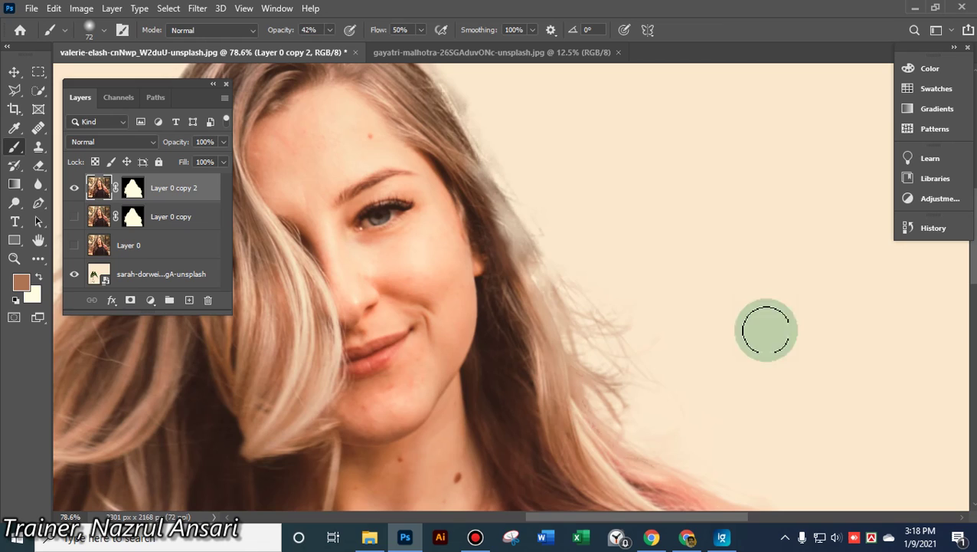
Set the Eraser to a soft 84 px brush for cleaning Layer 0 copy 2 around the pink hair ends
key("space")
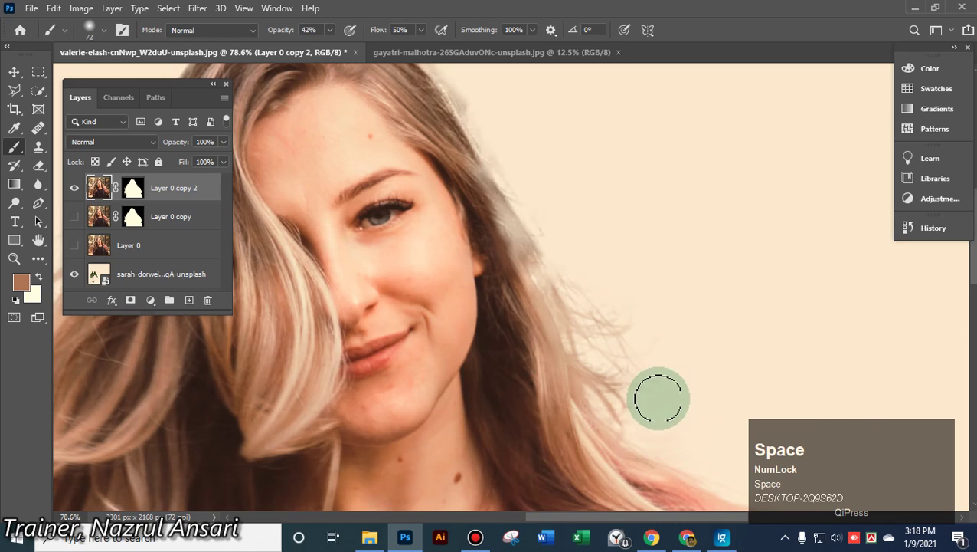
mouse_move(658, 399)
left_mouse_down()
mouse_move(665, 368)
mouse_move(715, 411)
mouse_move(698, 413)
mouse_move(697, 469)
mouse_move(689, 385)
mouse_move(651, 431)
mouse_move(657, 439)
mouse_move(640, 442)
mouse_move(685, 436)
mouse_move(678, 442)
mouse_move(771, 465)
mouse_move(683, 434)
mouse_move(694, 428)
mouse_move(725, 458)
left_mouse_up()
left_click_drag(635, 453, 448, 164)
mouse_move(535, 233)
left_mouse_down()
mouse_move(583, 238)
mouse_move(618, 267)
mouse_move(557, 208)
mouse_move(688, 402)
mouse_move(670, 345)
mouse_move(691, 380)
mouse_move(698, 422)
mouse_move(758, 425)
mouse_move(574, 322)
mouse_move(517, 323)
mouse_move(521, 347)
mouse_move(580, 363)
mouse_move(613, 419)
mouse_move(590, 430)
mouse_move(498, 235)
mouse_move(517, 249)
left_mouse_up()
mouse_move(610, 345)
left_mouse_down()
mouse_move(610, 409)
mouse_move(595, 344)
mouse_move(590, 354)
mouse_move(612, 426)
mouse_move(563, 421)
mouse_move(557, 468)
mouse_move(590, 442)
mouse_move(611, 379)
mouse_move(647, 341)
mouse_move(751, 396)
mouse_move(261, 328)
mouse_move(124, 220)
mouse_move(63, 202)
left_mouse_up()
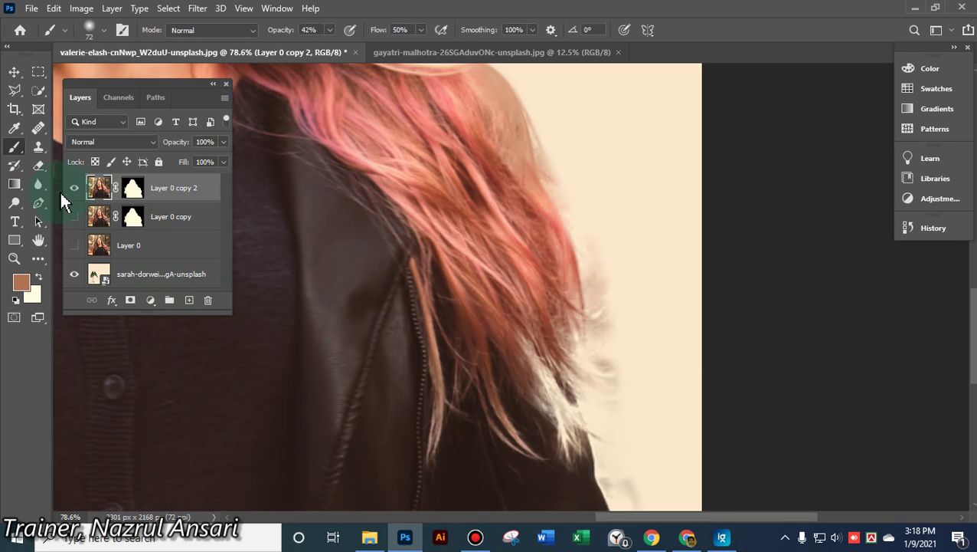
left_click(39, 167)
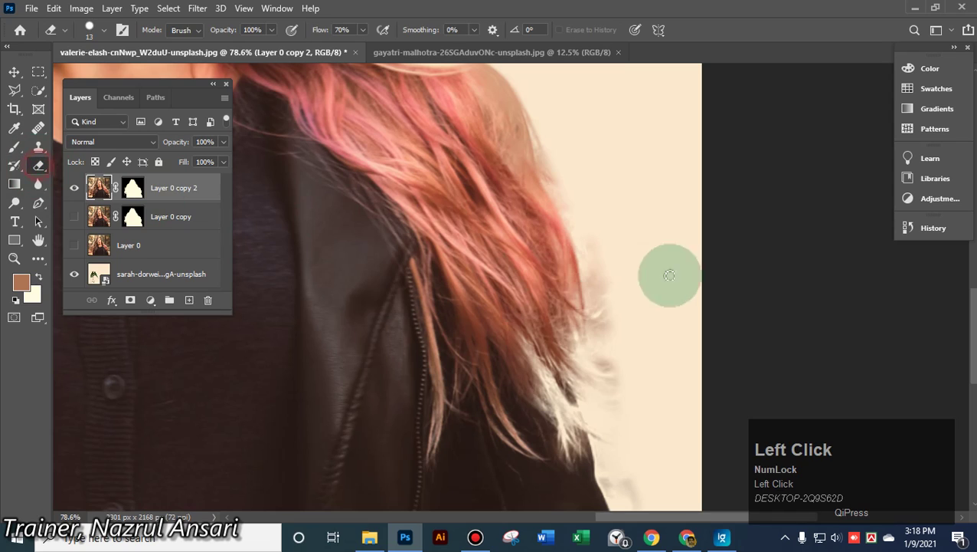
right_click(632, 232, "alt")
mouse_move(624, 221)
left_mouse_down()
mouse_move(607, 229)
mouse_move(618, 279)
mouse_move(605, 218)
mouse_move(517, 218)
mouse_move(105, 58)
left_mouse_up()
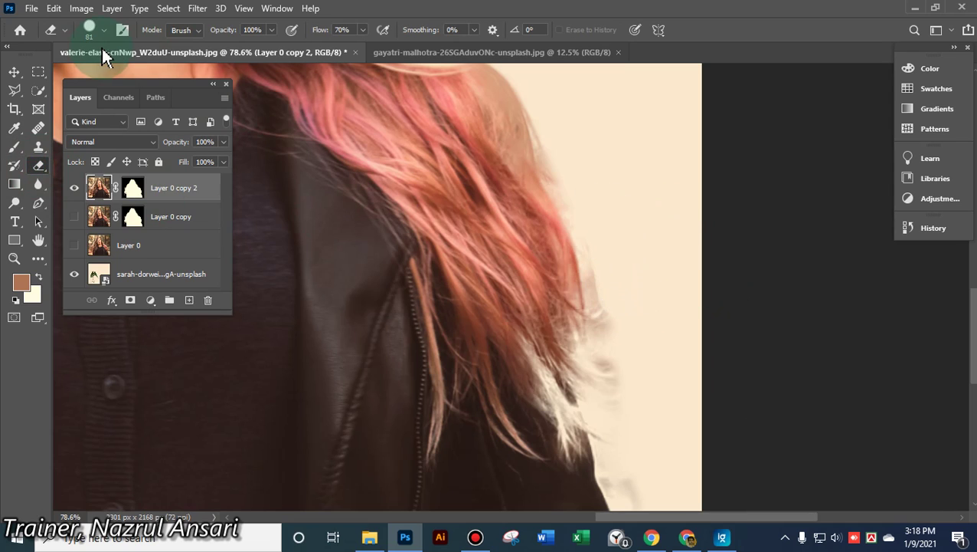
right_click(643, 171, "alt")
left_click_drag(647, 206, 634, 80)
left_click_drag(631, 31, 629, 29)
left_click_drag(658, 326, 633, 127)
Try to erase the leftover background smudges beside the pink hair ends, and undo the erasing
mouse_move(628, 203)
left_mouse_down()
mouse_move(589, 203)
mouse_move(596, 224)
left_mouse_up()
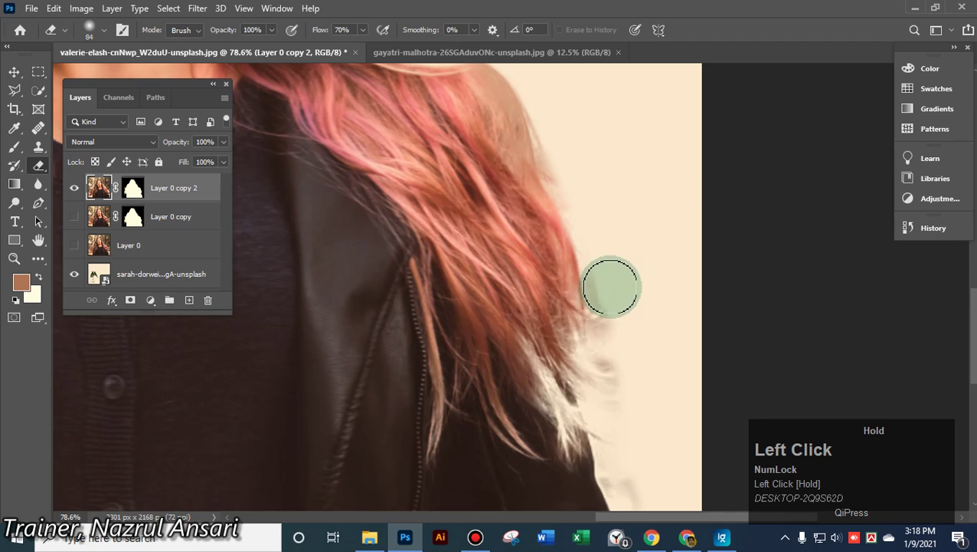
mouse_move(610, 287)
left_mouse_down()
mouse_move(617, 310)
mouse_move(606, 230)
mouse_move(613, 313)
mouse_move(611, 236)
mouse_move(640, 367)
mouse_move(620, 335)
left_mouse_up()
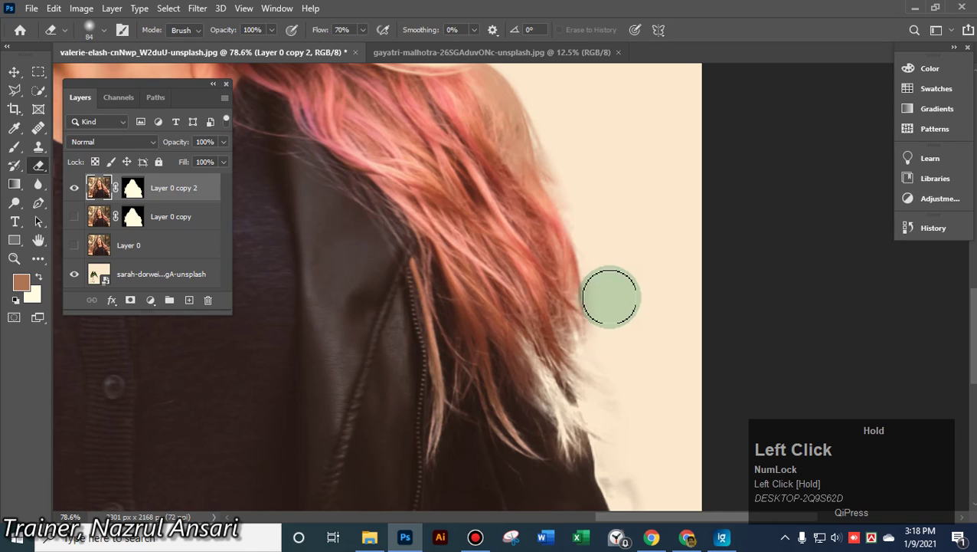
mouse_move(610, 296)
left_mouse_down()
mouse_move(645, 426)
mouse_move(633, 501)
mouse_move(632, 468)
mouse_move(792, 489)
mouse_move(700, 462)
left_mouse_up()
key("ctrl+z")
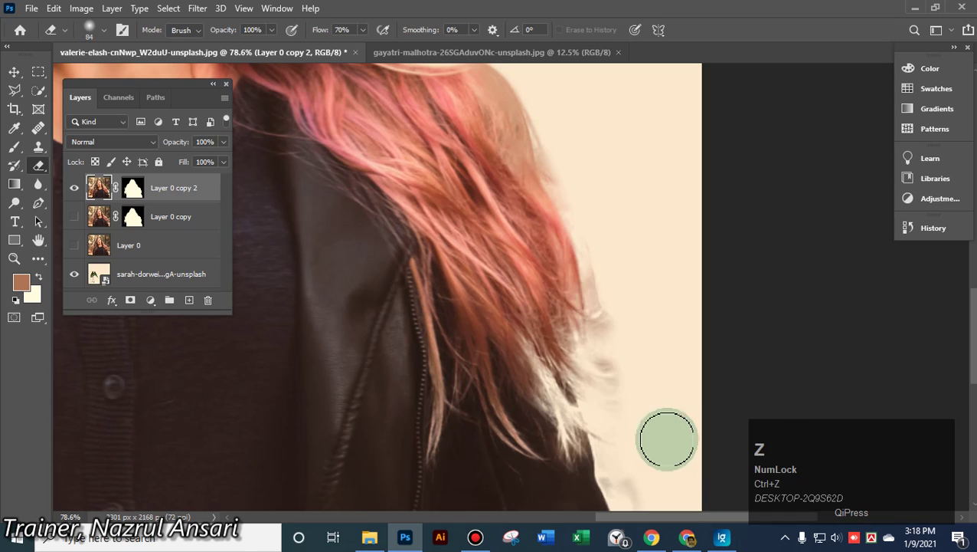
Erase the leftover background smudges beside the pink hair ends and down along the outer edge of the jacket sleeve
scroll(654, 430, "down", 2)
left_click(593, 140)
mouse_move(593, 139)
left_mouse_down()
mouse_move(595, 180)
mouse_move(620, 251)
left_mouse_up()
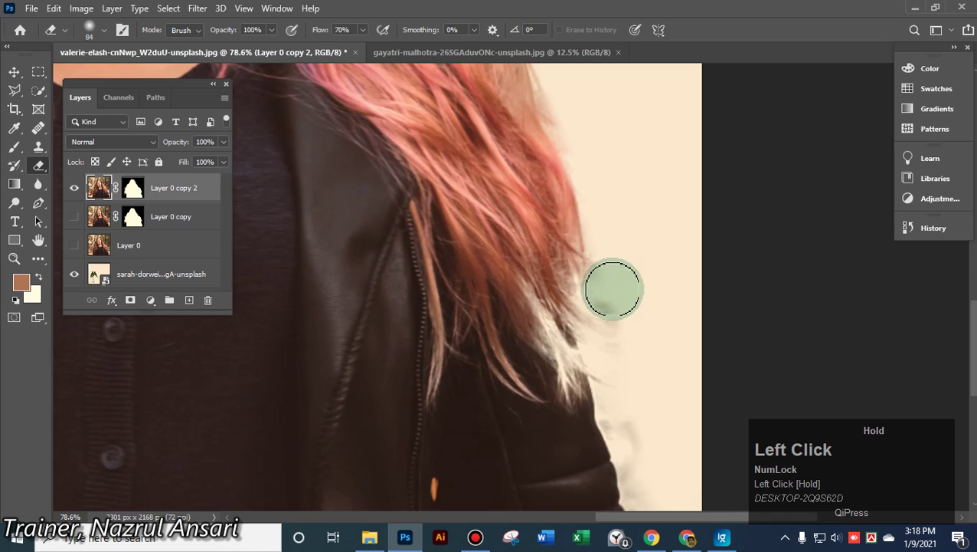
mouse_move(607, 295)
left_mouse_down()
mouse_move(632, 302)
mouse_move(646, 351)
mouse_move(623, 351)
mouse_move(646, 416)
mouse_move(692, 376)
left_mouse_up()
scroll(667, 353, "down", 4)
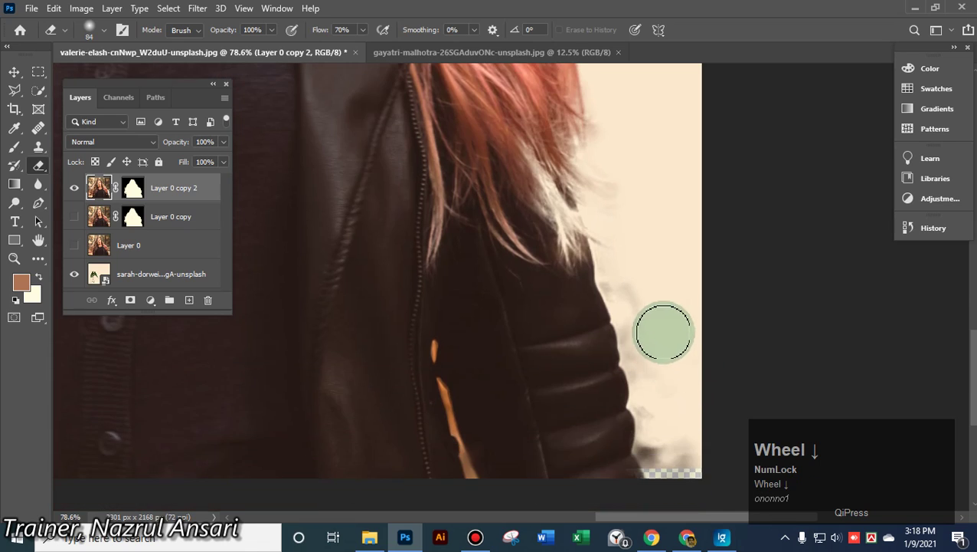
left_click(622, 276)
left_click_drag(631, 318, 642, 355)
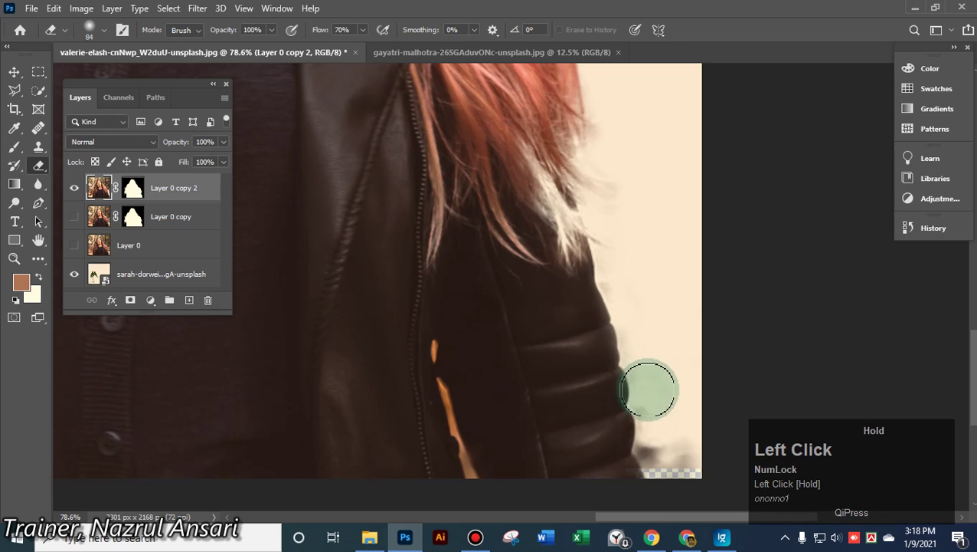
mouse_move(649, 389)
left_mouse_down()
mouse_move(663, 475)
mouse_move(693, 456)
mouse_move(691, 466)
mouse_move(686, 447)
mouse_move(668, 457)
mouse_move(662, 439)
mouse_move(662, 448)
mouse_move(682, 437)
left_mouse_up()
Erase the faint background residue along the outer edge of the hair curls below the leaf, down toward the glass vase
scroll(682, 436, "up", 9)
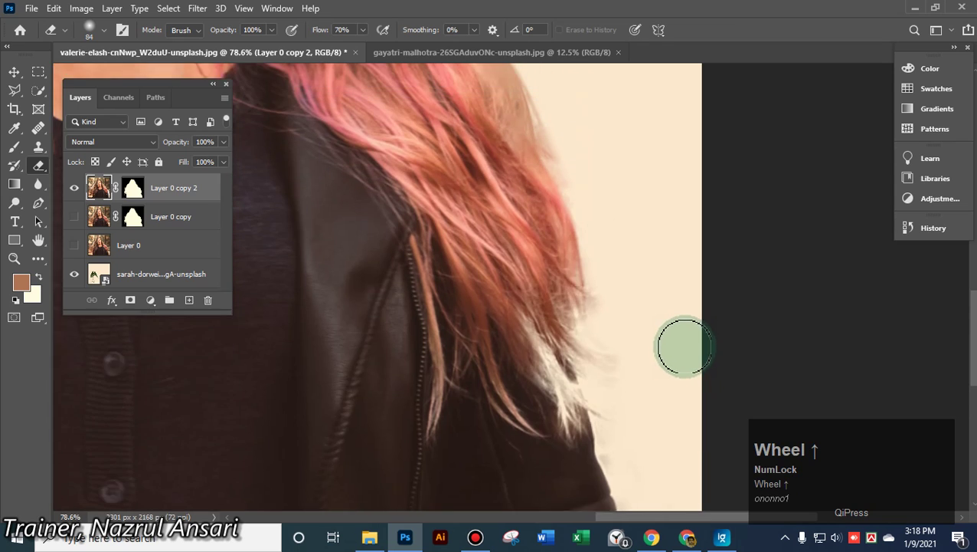
key("space")
left_click_drag(469, 262, 925, 311)
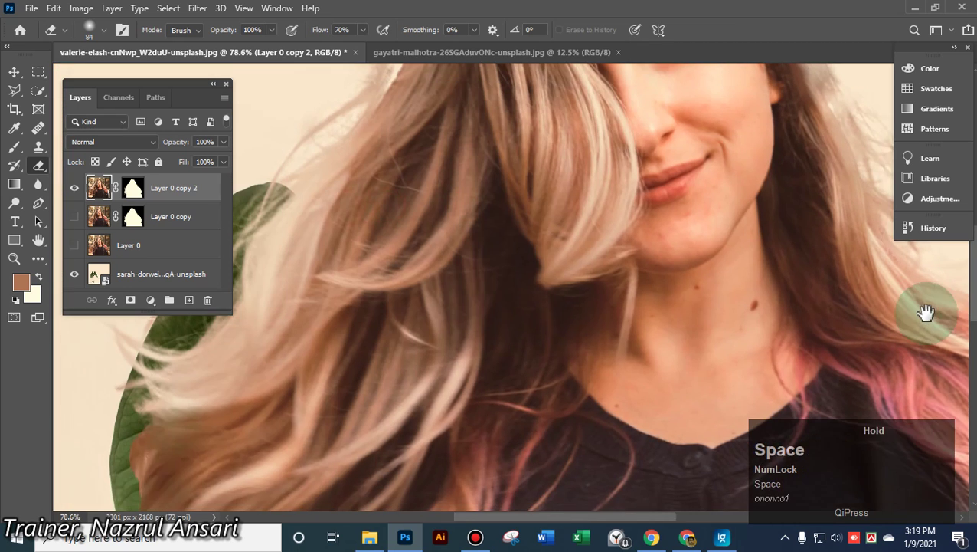
left_click_drag(619, 240, 775, 87)
left_click_drag(666, 244, 569, 150)
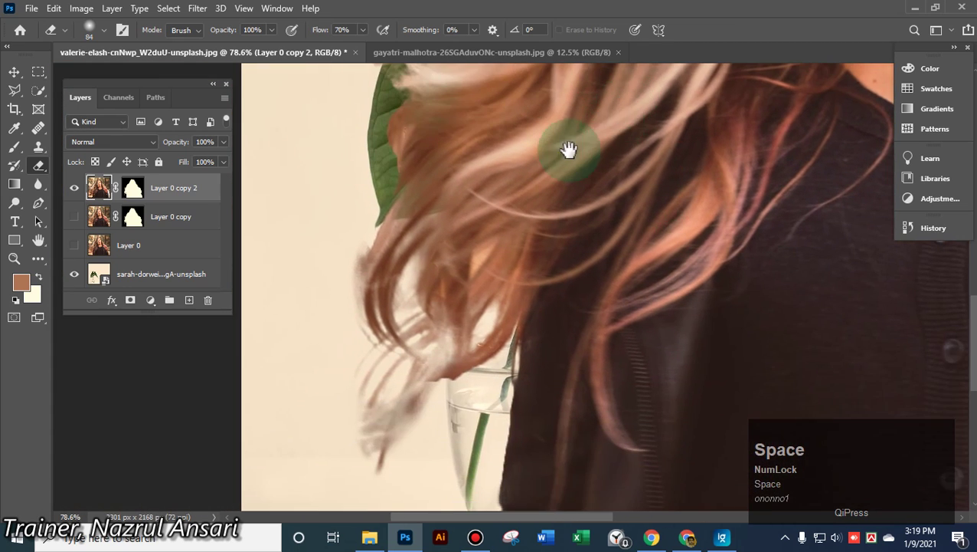
left_click_drag(344, 221, 347, 229)
left_click_drag(338, 272, 348, 218)
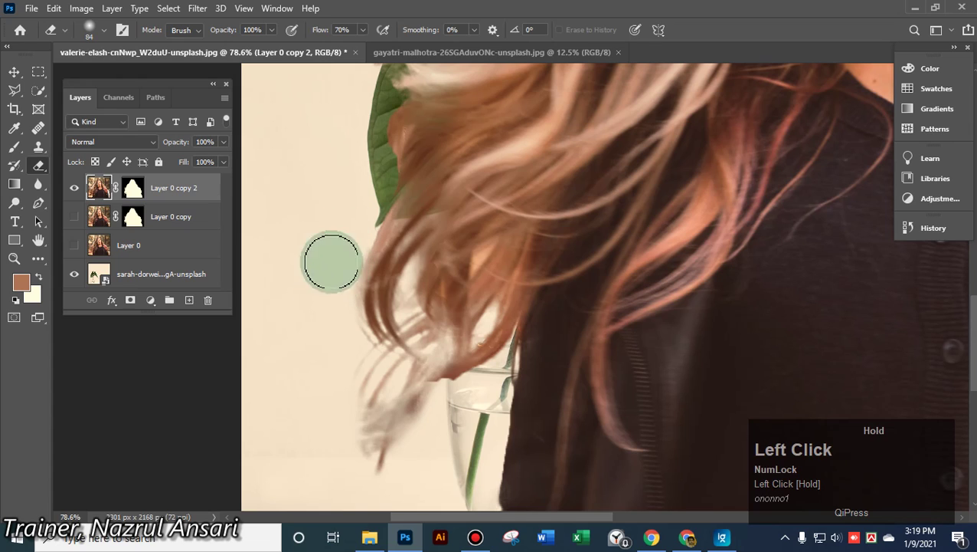
mouse_move(335, 292)
left_mouse_down()
mouse_move(343, 353)
mouse_move(315, 376)
mouse_move(290, 344)
mouse_move(378, 473)
mouse_move(441, 431)
mouse_move(436, 423)
mouse_move(409, 506)
mouse_move(389, 489)
mouse_move(463, 394)
left_mouse_up()
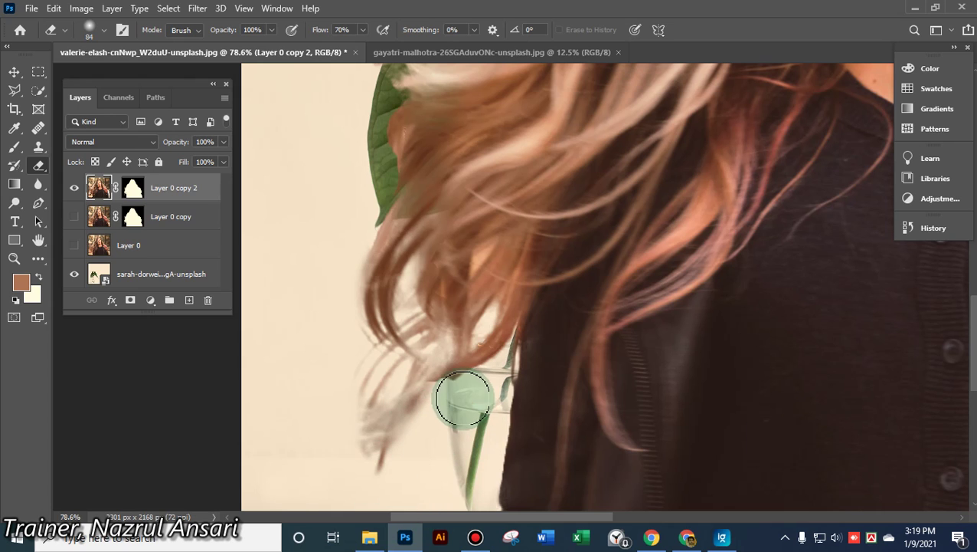
Reduce the eraser to a soft 16 px brush and erase the grayish residue around the thin hair tips beside the glass vase
scroll(459, 392, "up", 5)
key("space")
mouse_move(365, 413)
left_mouse_down()
mouse_move(574, 185)
mouse_move(619, 222)
left_mouse_up()
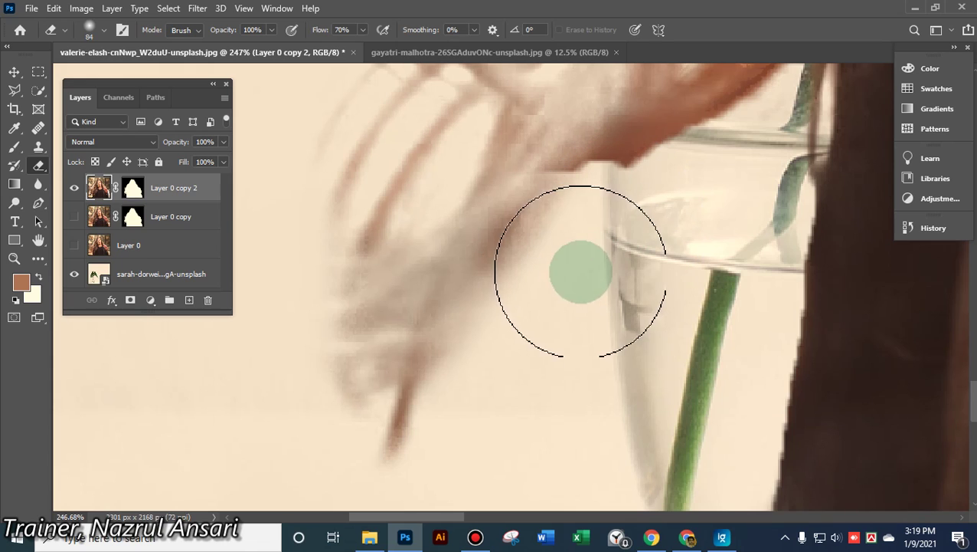
right_click(523, 275, "alt")
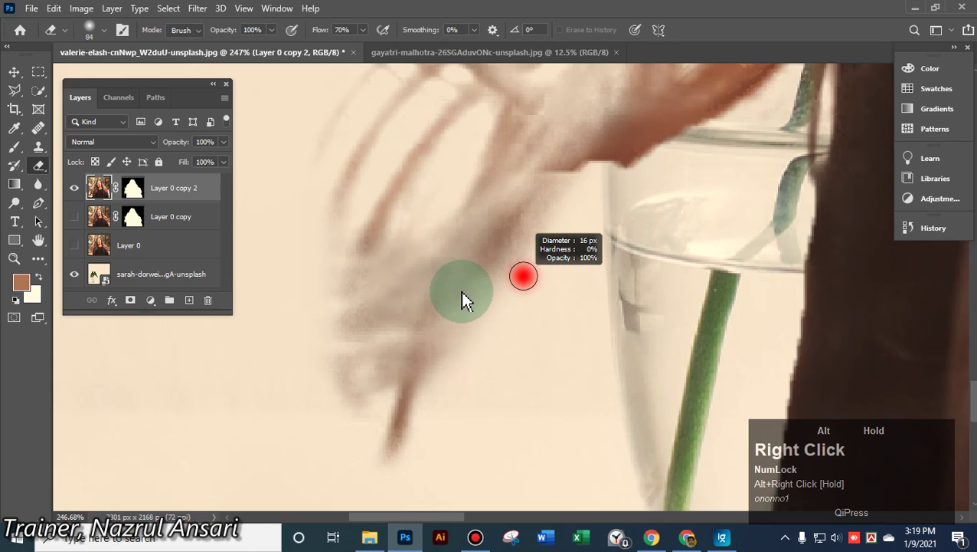
mouse_move(417, 242)
left_mouse_down()
mouse_move(426, 200)
mouse_move(404, 252)
mouse_move(334, 359)
mouse_move(419, 239)
mouse_move(345, 394)
mouse_move(395, 269)
mouse_move(435, 213)
left_mouse_up()
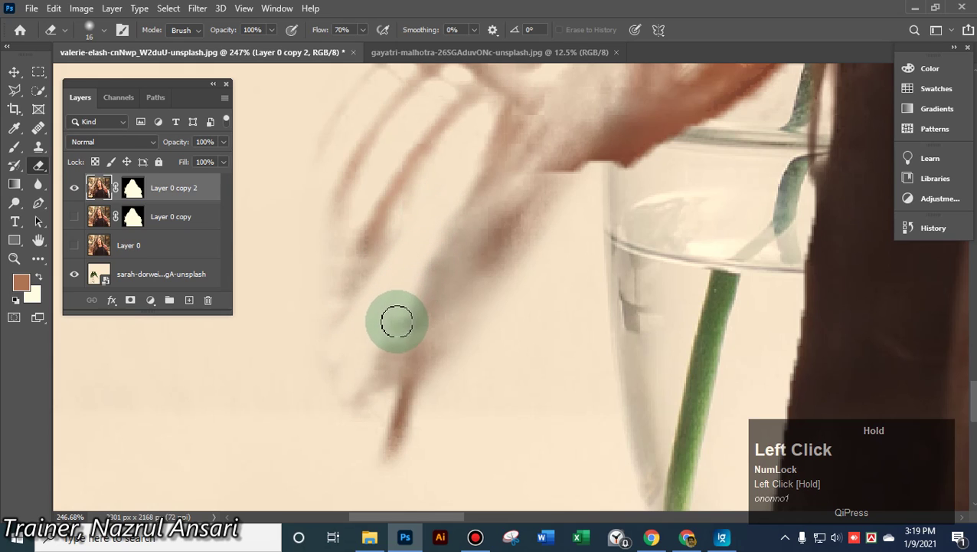
mouse_move(386, 359)
left_mouse_down()
mouse_move(354, 424)
mouse_move(357, 336)
mouse_move(406, 205)
mouse_move(334, 324)
mouse_move(323, 363)
mouse_move(364, 349)
mouse_move(380, 327)
mouse_move(360, 399)
mouse_move(317, 272)
left_mouse_up()
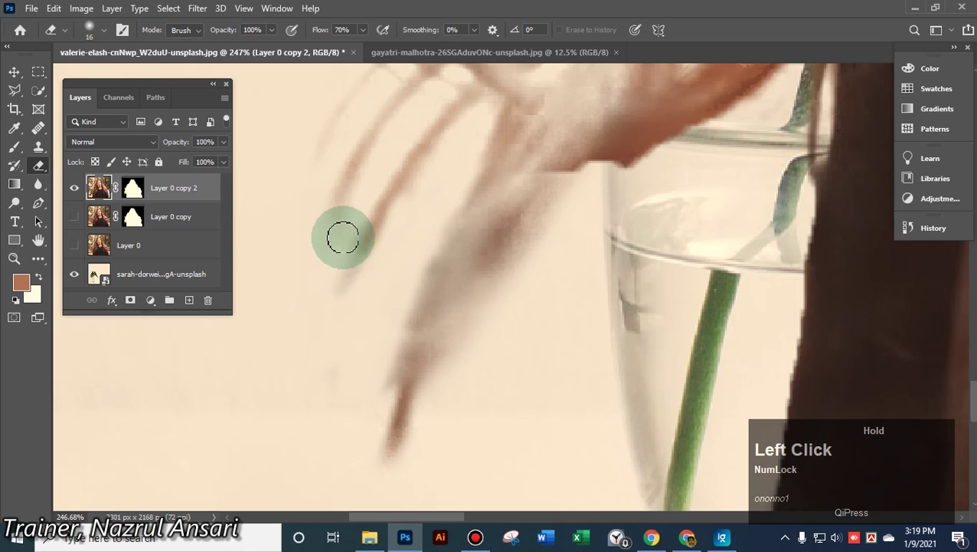
mouse_move(360, 207)
left_mouse_down()
mouse_move(315, 294)
mouse_move(334, 356)
mouse_move(339, 337)
mouse_move(492, 334)
left_mouse_up()
mouse_move(581, 183)
left_mouse_down()
mouse_move(453, 356)
mouse_move(440, 400)
mouse_move(452, 441)
mouse_move(416, 476)
mouse_move(367, 481)
left_mouse_up()
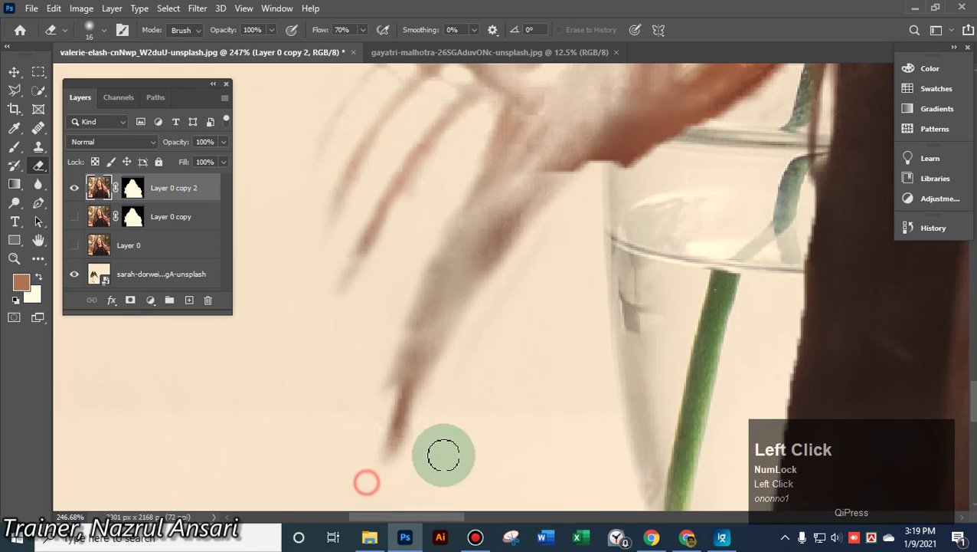
left_click_drag(444, 456, 370, 431)
mouse_move(373, 389)
left_mouse_down()
mouse_move(381, 364)
mouse_move(443, 430)
mouse_move(563, 336)
left_mouse_up()
Erase the hard, flat edge under the hair curl above the glass vase to smooth its outline
scroll(565, 333, "up", 2)
left_click(605, 242)
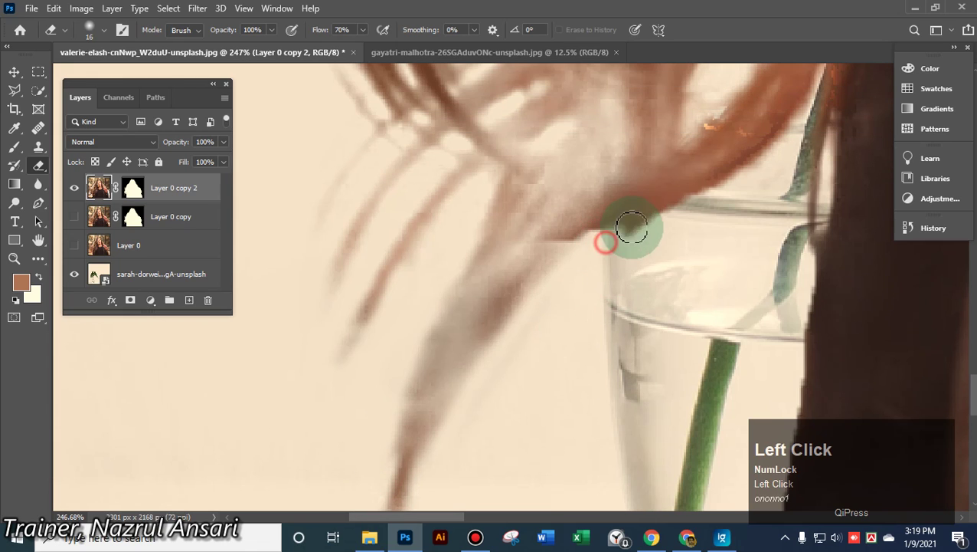
left_click_drag(753, 179, 662, 220)
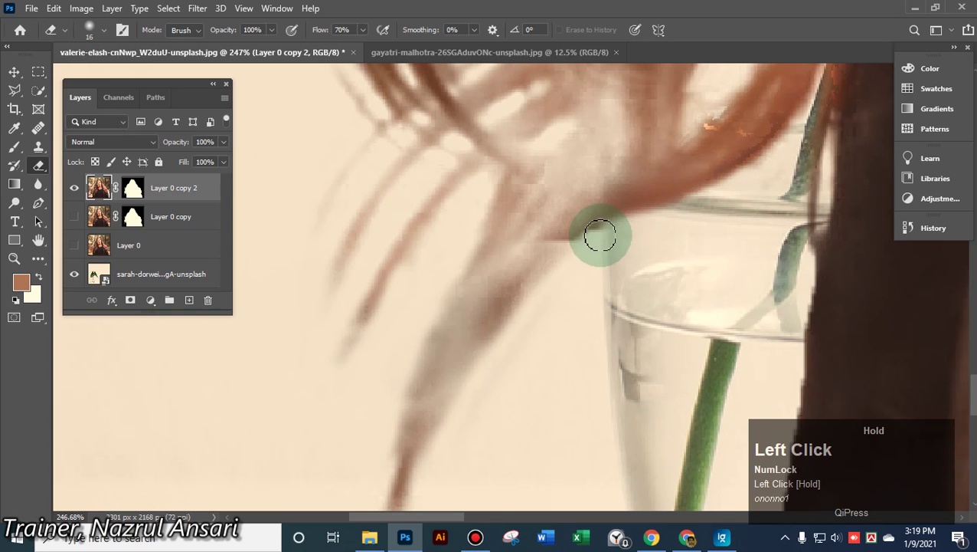
mouse_move(570, 266)
left_mouse_down()
mouse_move(641, 234)
mouse_move(610, 252)
mouse_move(608, 229)
mouse_move(590, 233)
mouse_move(566, 267)
mouse_move(633, 272)
left_mouse_up()
Touch up the hair edge against the lower tip of the leaf with the eraser, and check the whole composite
scroll(628, 247, "up", 5)
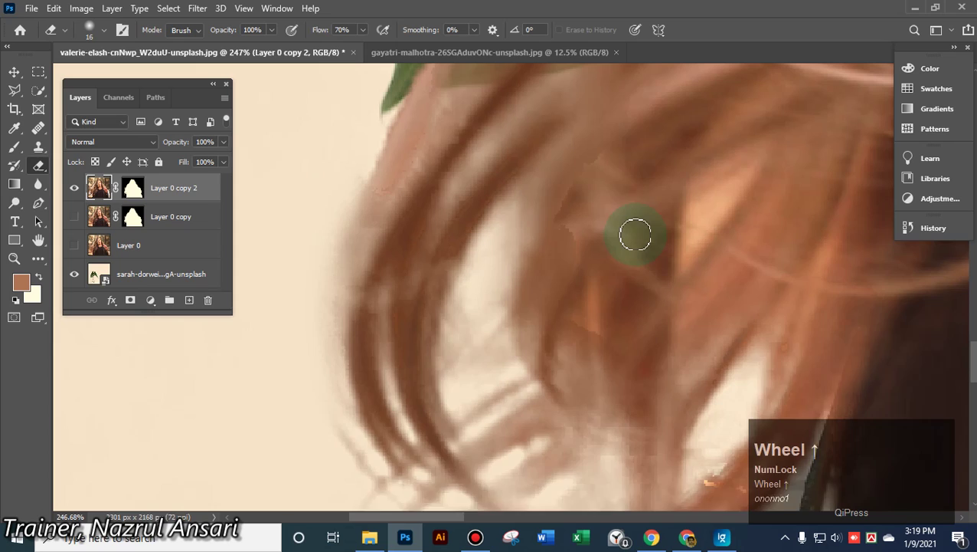
scroll(635, 231, "up", 5)
left_click(426, 229)
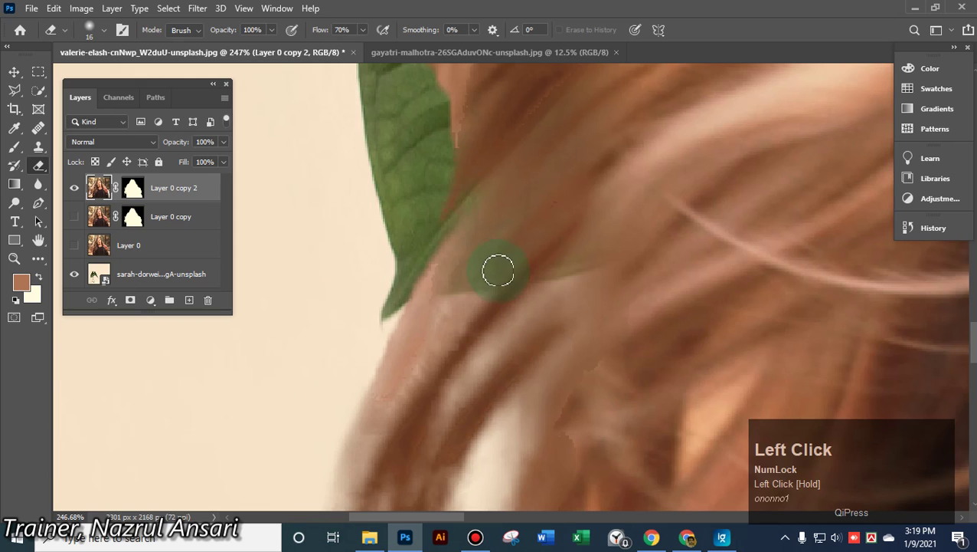
scroll(498, 271, "down", 10)
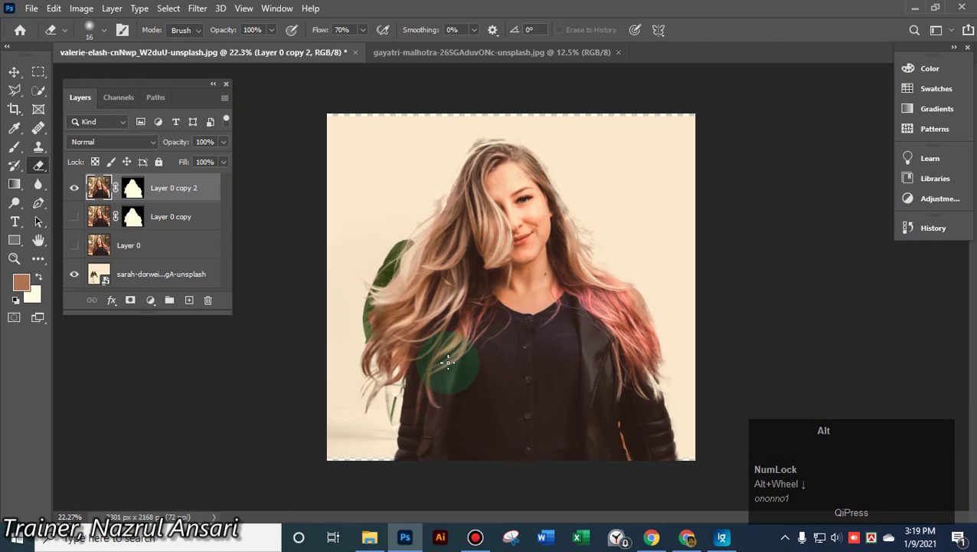
Compare the cutout with and without Layer 0 copy, leaving that layer hidden
left_click(15, 73)
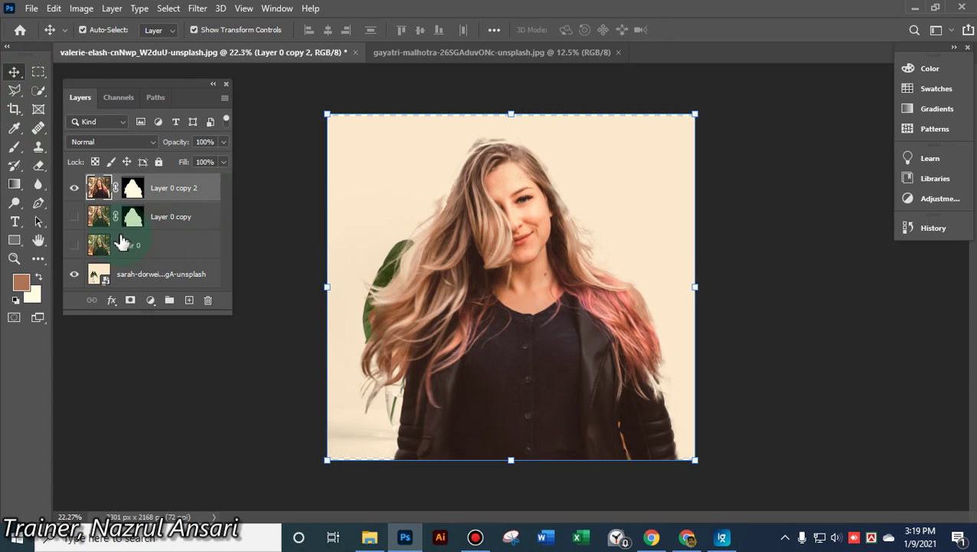
left_click(74, 217)
left_click(73, 217)
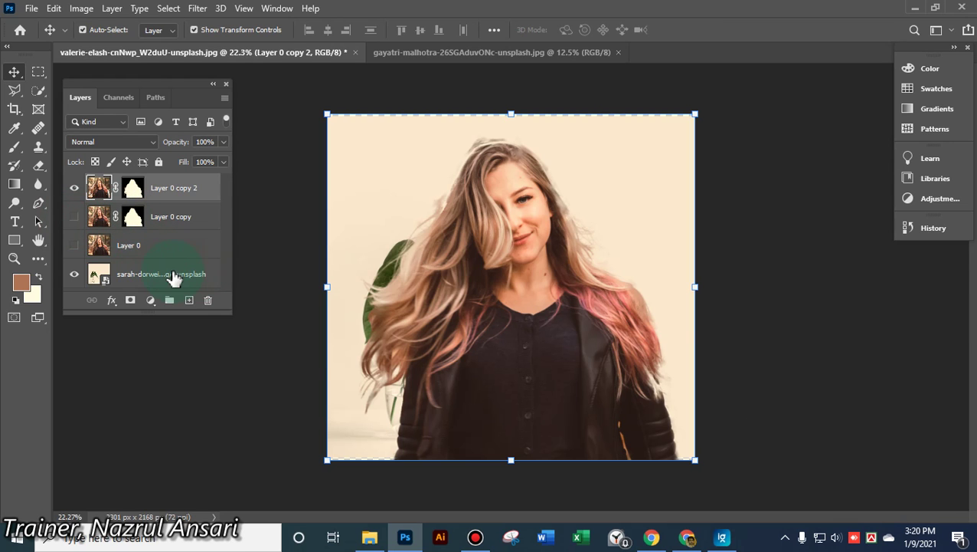
Enlarge the soft eraser to 37 px and erase the residue along the hair edge from the crown to beside the eye
scroll(578, 255, "up", 3, "alt")
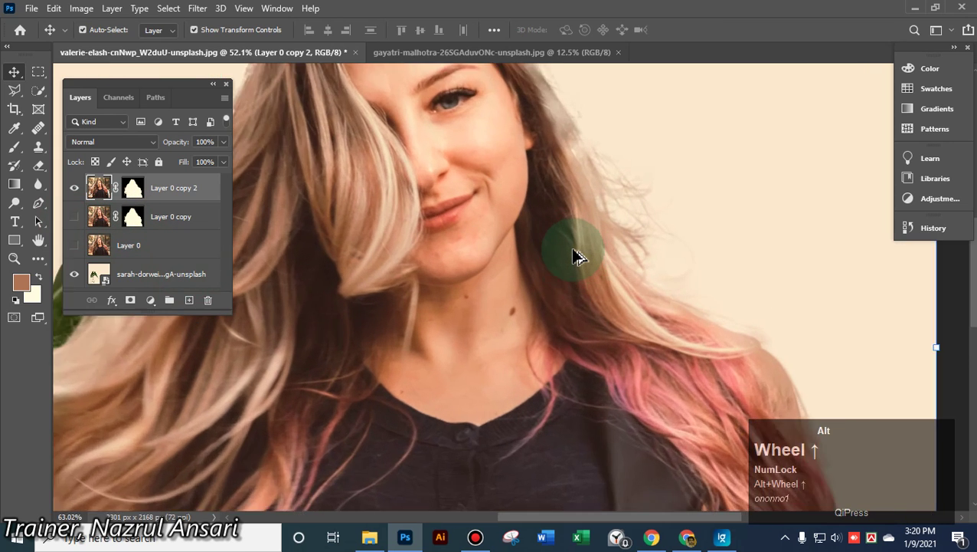
scroll(578, 255, "up", 2, "alt")
left_click_drag(569, 242, 398, 237)
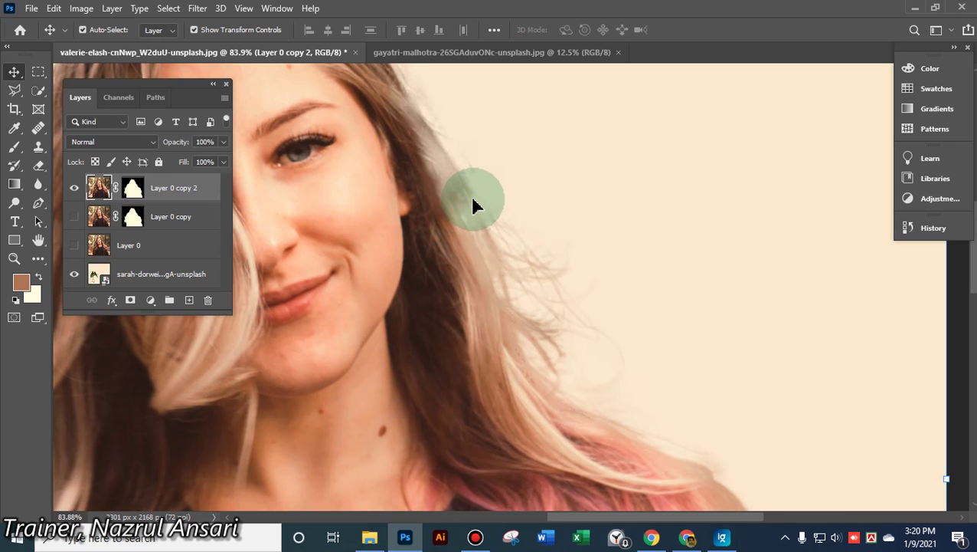
scroll(465, 200, "up", 3, "alt")
left_click_drag(497, 144, 582, 265)
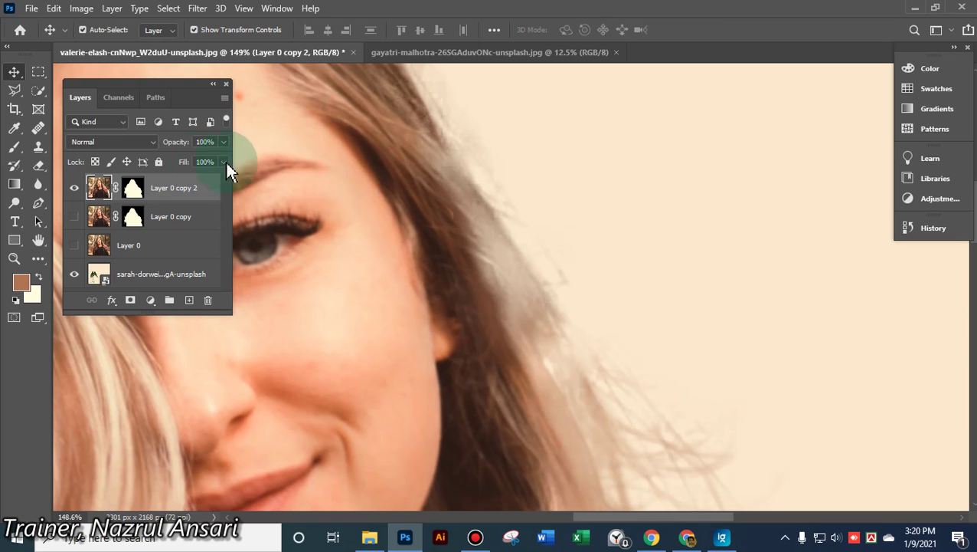
left_click(39, 166)
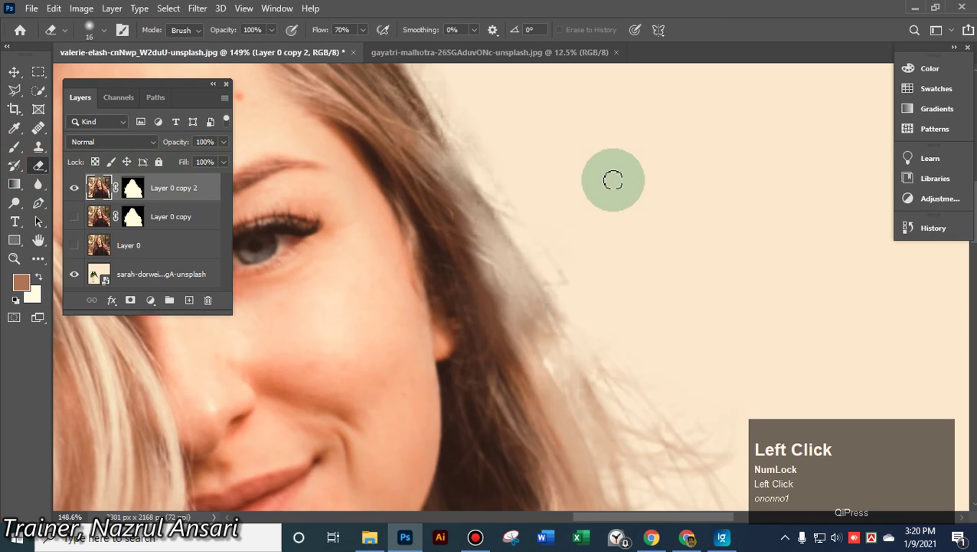
scroll(611, 172, "up", 4)
scroll(611, 172, "up", 1)
left_click(320, 112)
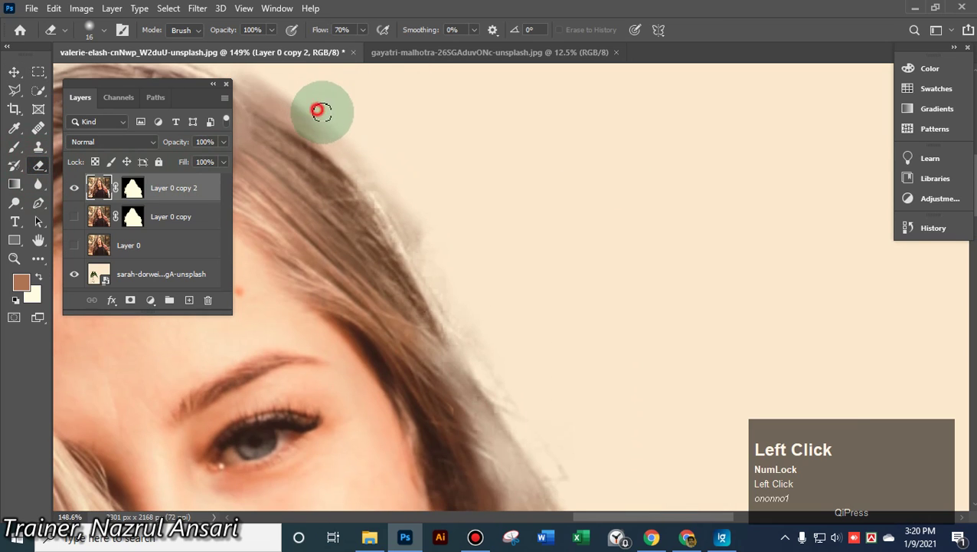
right_click(351, 143, "alt")
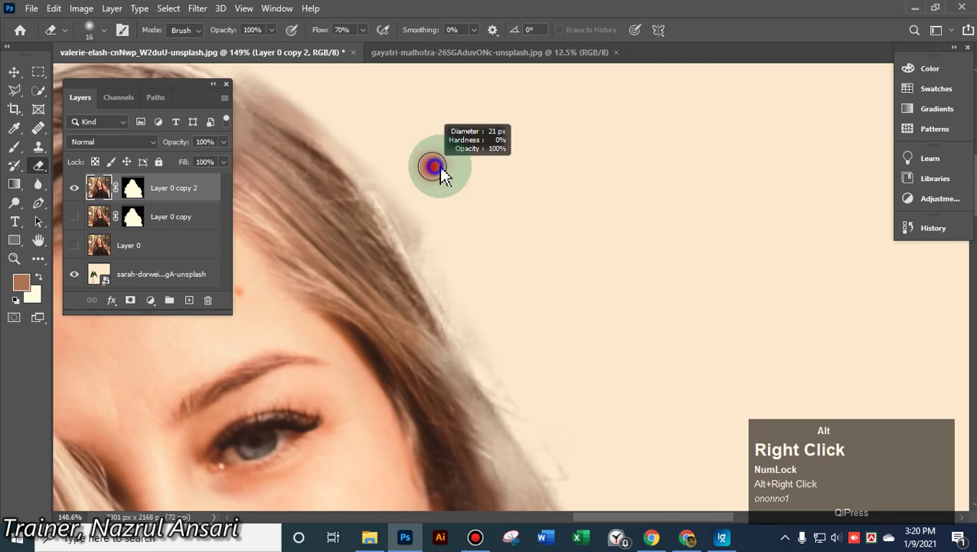
left_click(357, 140)
mouse_move(384, 176)
left_mouse_down()
mouse_move(425, 213)
mouse_move(384, 164)
mouse_move(412, 211)
left_mouse_up()
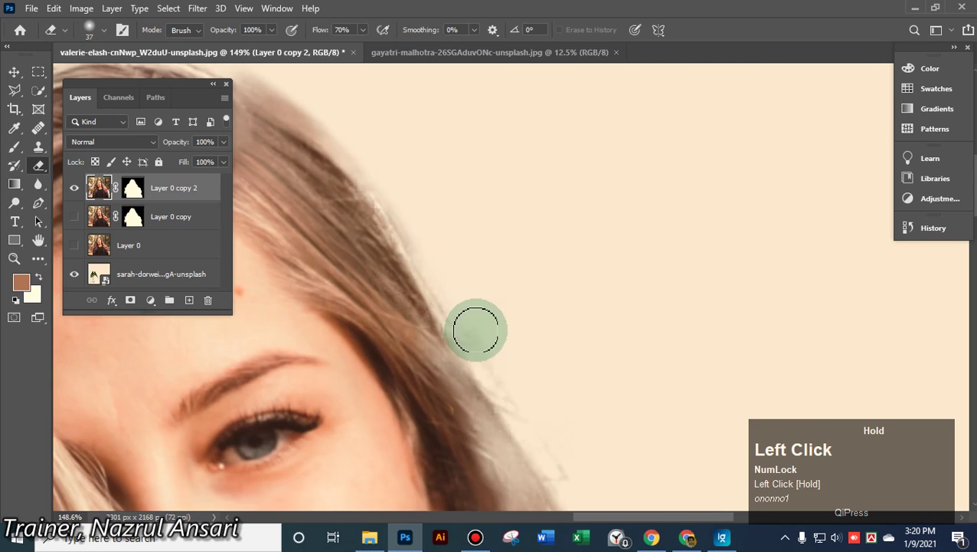
left_click_drag(520, 389, 473, 157)
Erase the remaining stray residue along the outer hair edge beside the ear and back up to the crown
scroll(510, 179, "down", 3)
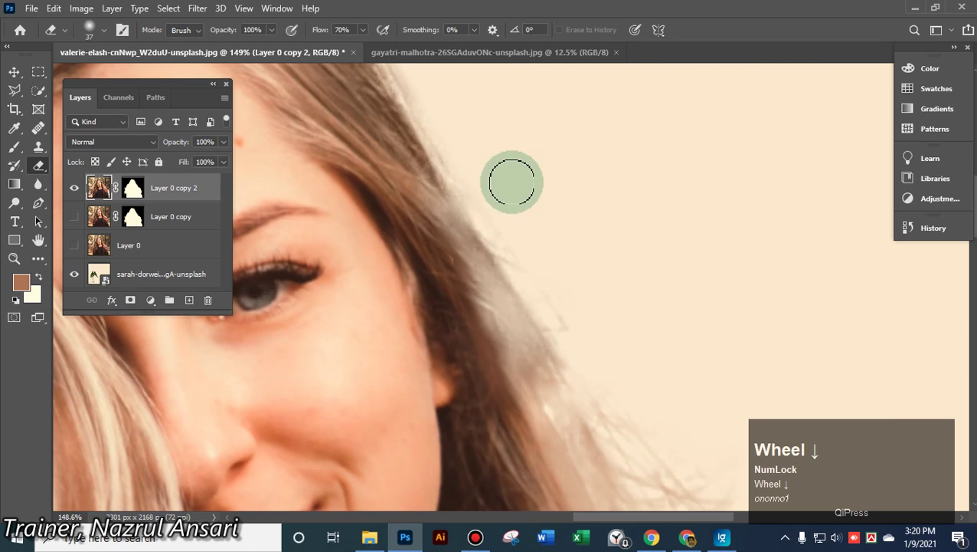
left_click(488, 205)
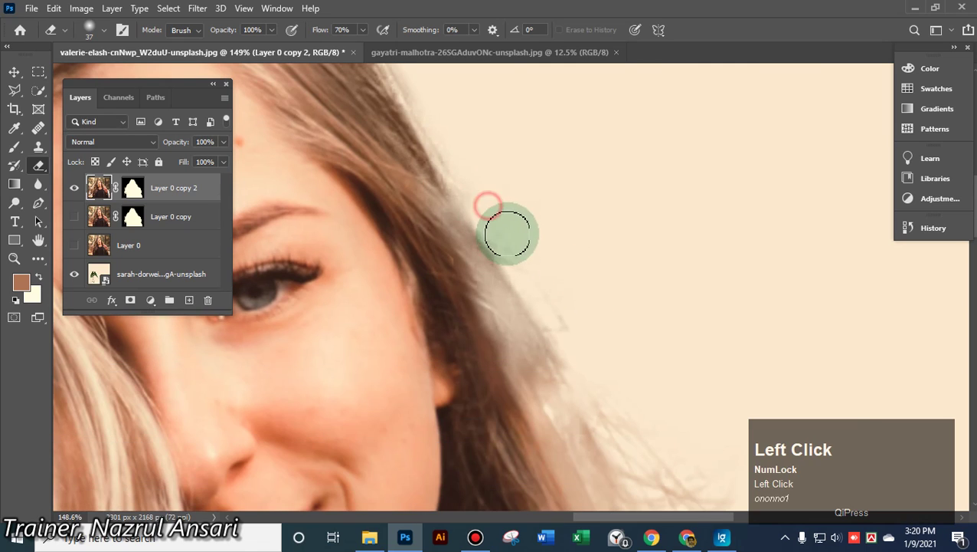
mouse_move(540, 269)
left_mouse_down()
mouse_move(585, 339)
mouse_move(532, 277)
left_mouse_up()
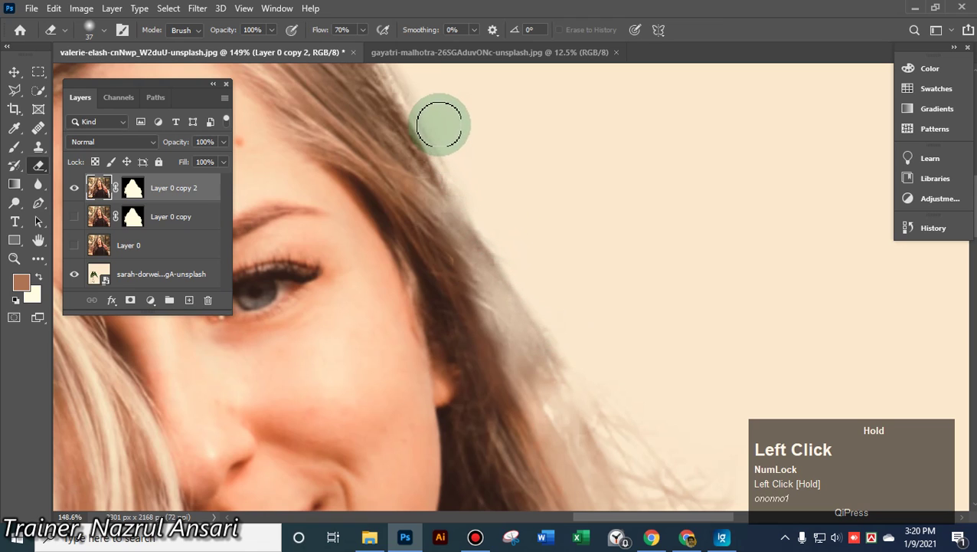
scroll(535, 219, "up", 3)
left_click(364, 109)
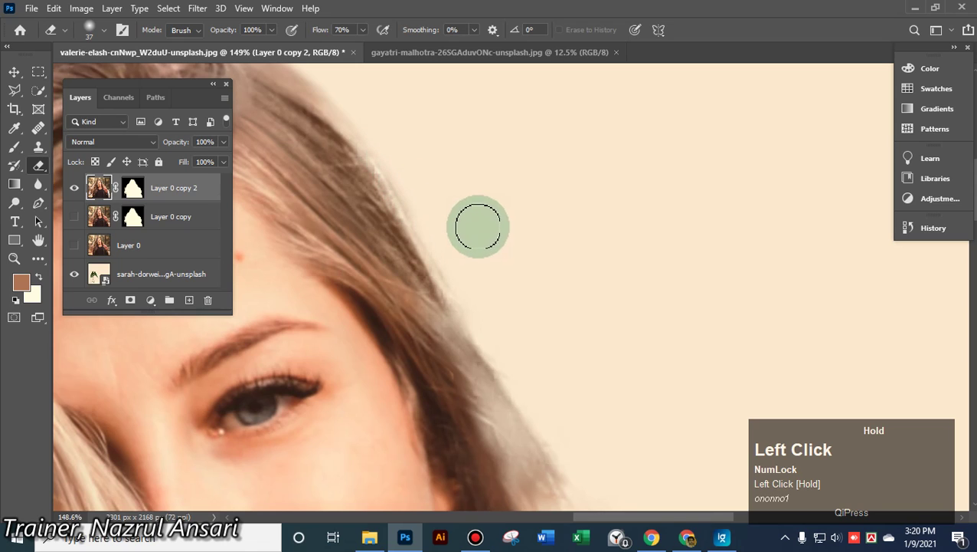
scroll(349, 157, "up", 3)
left_click(255, 137)
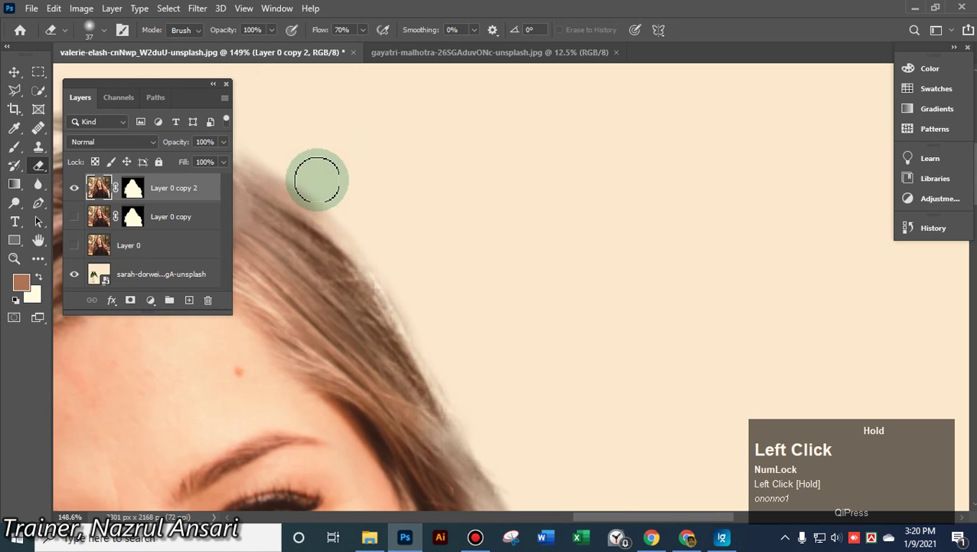
Erase the faint haze beyond the flyaway strands beside the cheek and inspect that hair edge
scroll(582, 269, "down", 5)
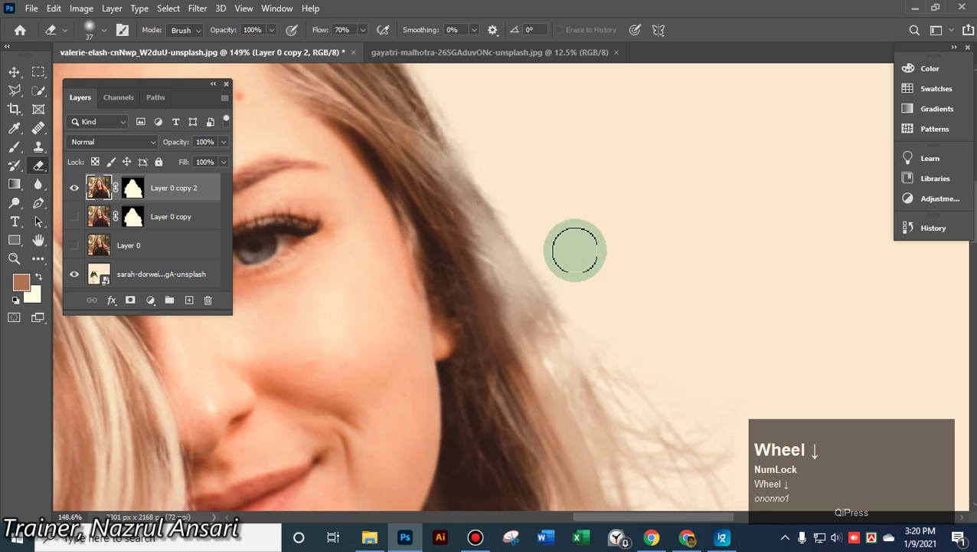
scroll(576, 247, "down", 3)
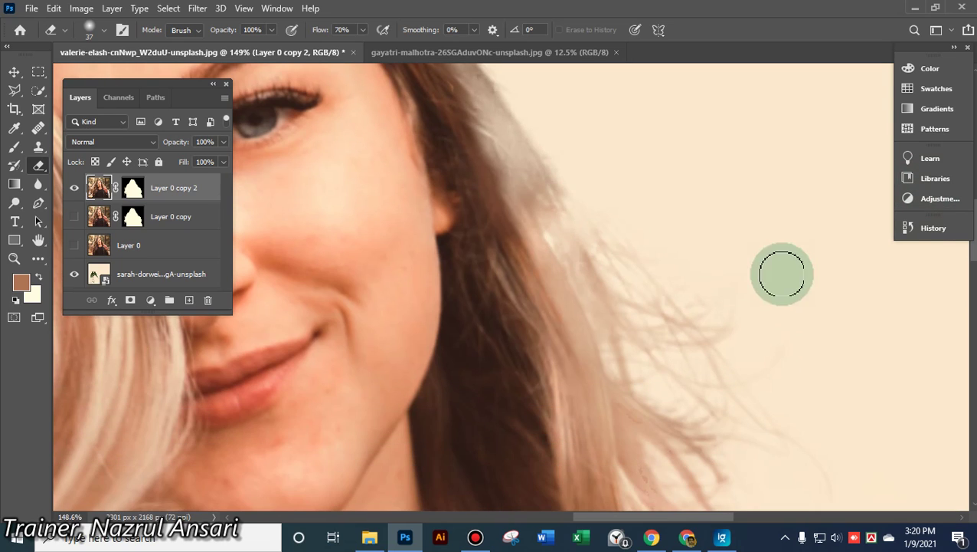
mouse_move(744, 264)
left_mouse_down()
mouse_move(812, 286)
mouse_move(866, 266)
mouse_move(494, 236)
mouse_move(589, 236)
mouse_move(681, 340)
mouse_move(761, 371)
left_mouse_up()
scroll(705, 376, "down", 2)
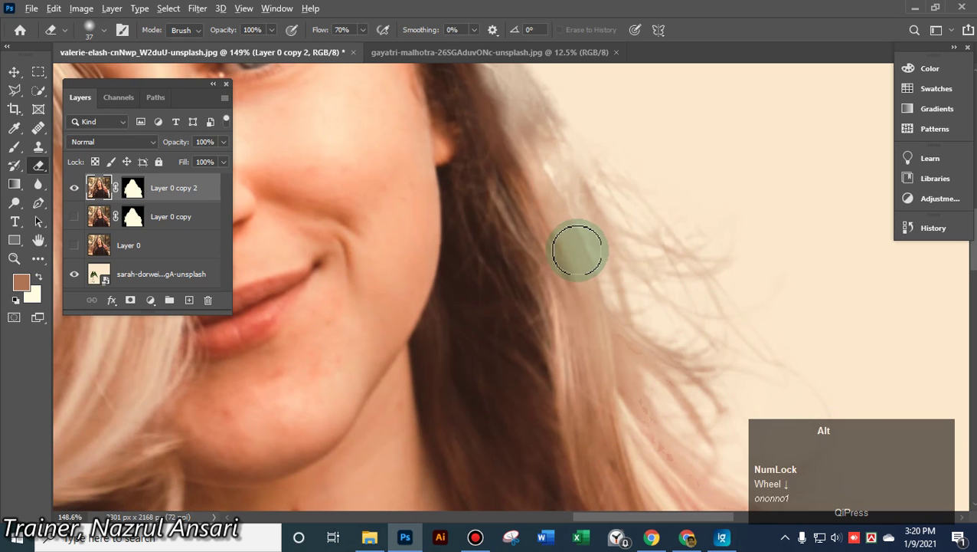
scroll(575, 249, "up", 1, "alt")
key("space")
left_click_drag(626, 187, 561, 288)
scroll(563, 283, "down", 1)
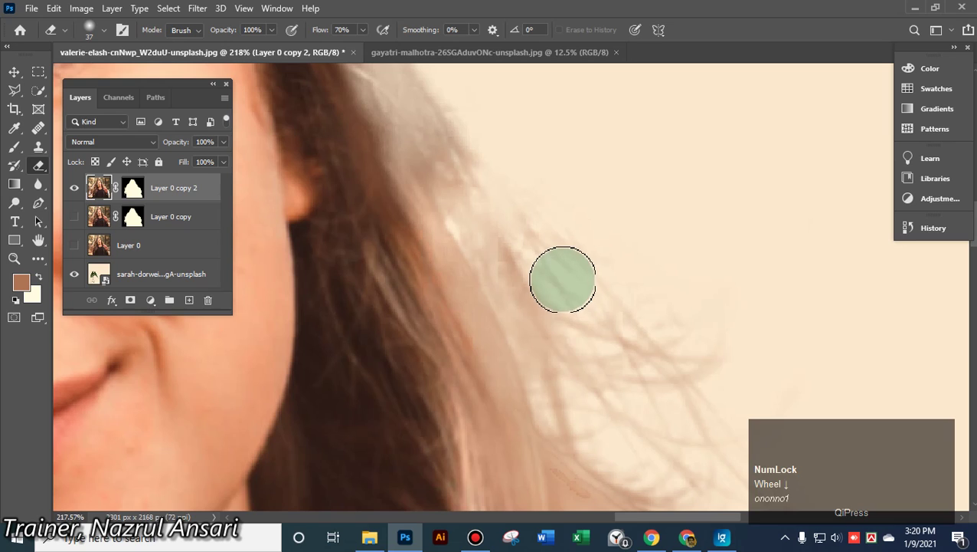
scroll(563, 274, "down", 3, "alt")
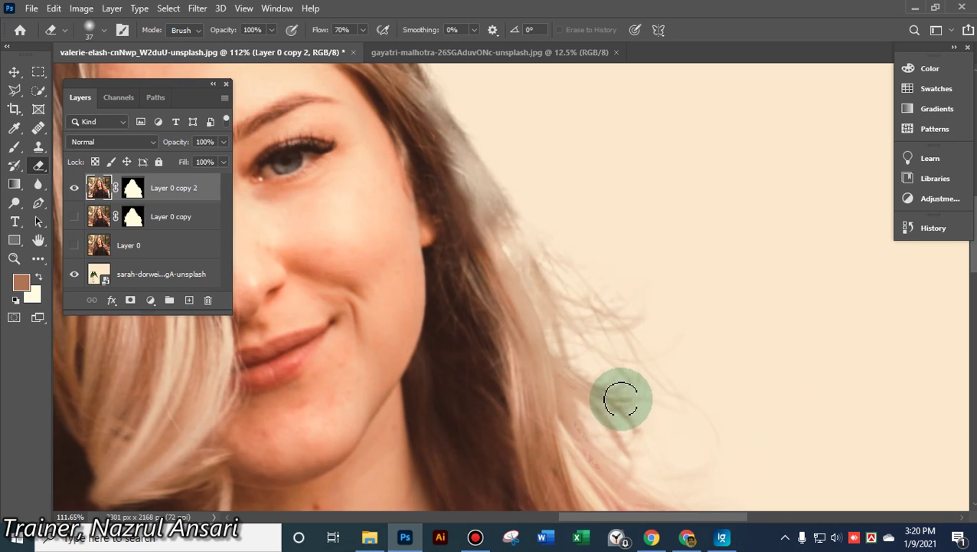
Sample the flyaway hair strands beside the cheek on Layer 0 copy 2 with the soft 68 px Clone Stamp
left_click(39, 147)
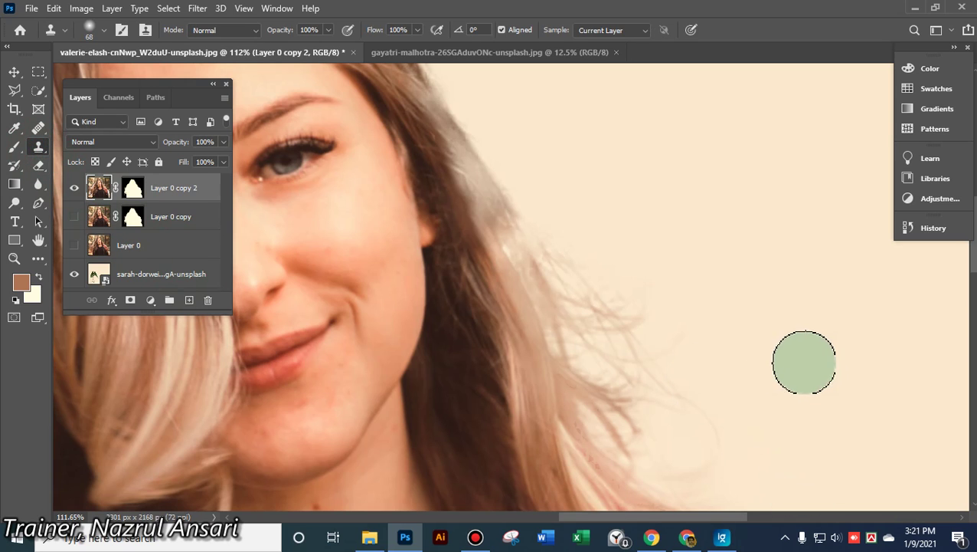
scroll(797, 357, "up", 3)
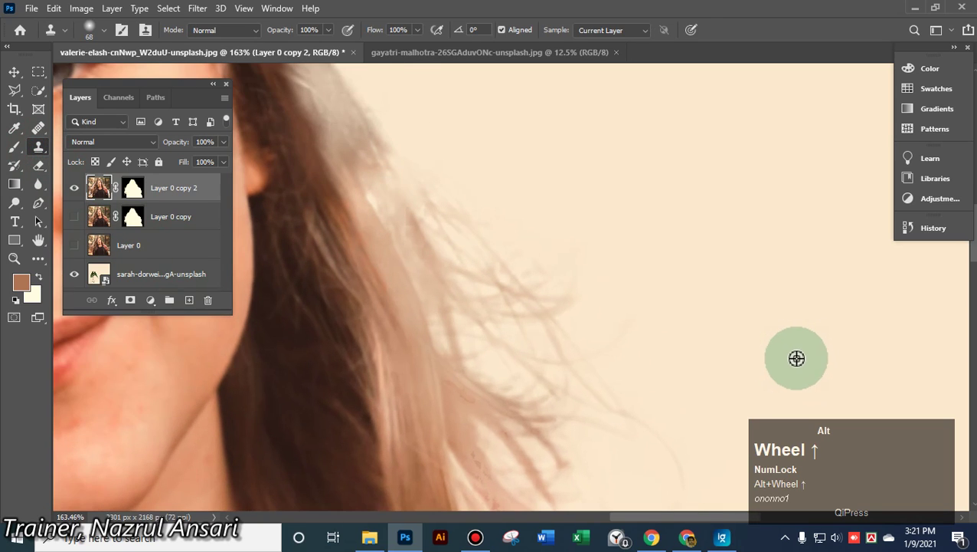
scroll(797, 358, "down", 2)
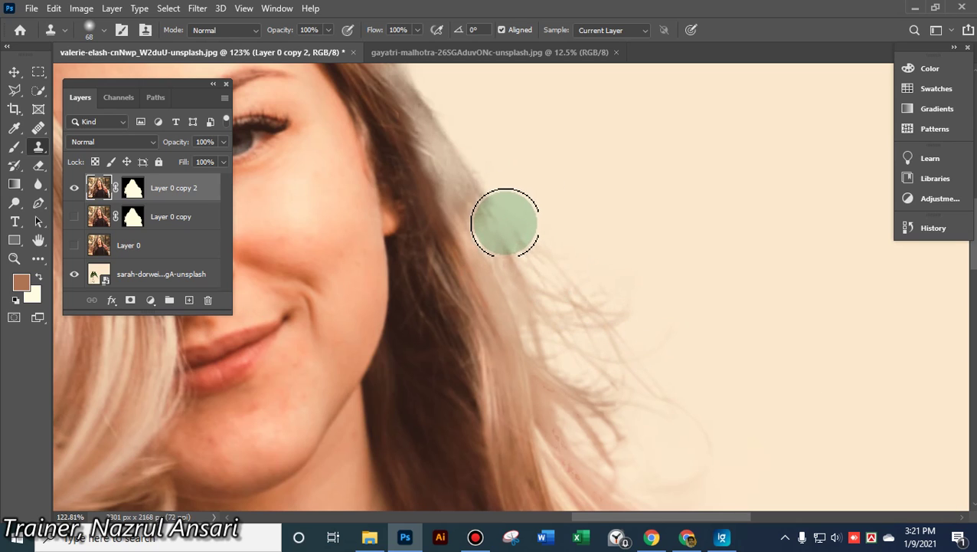
scroll(505, 222, "up", 3)
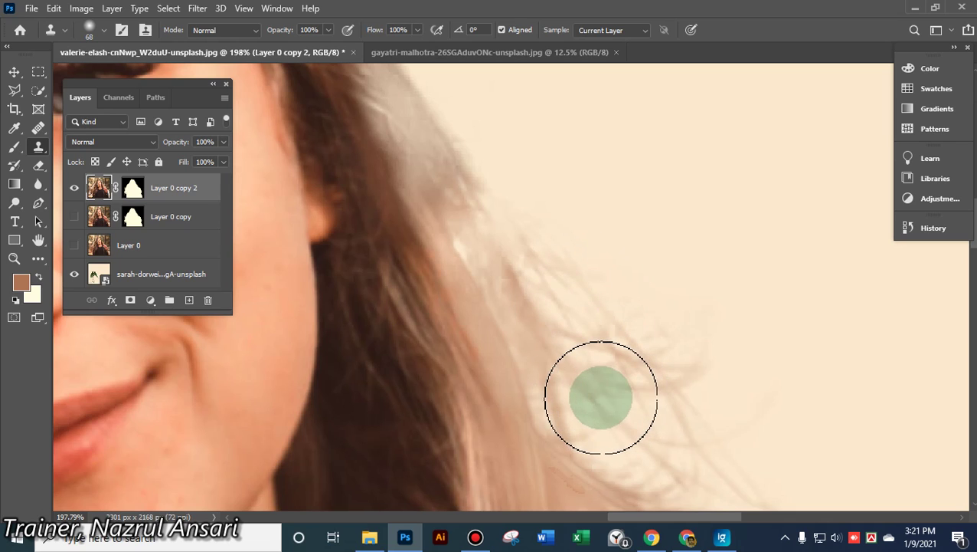
key("alt")
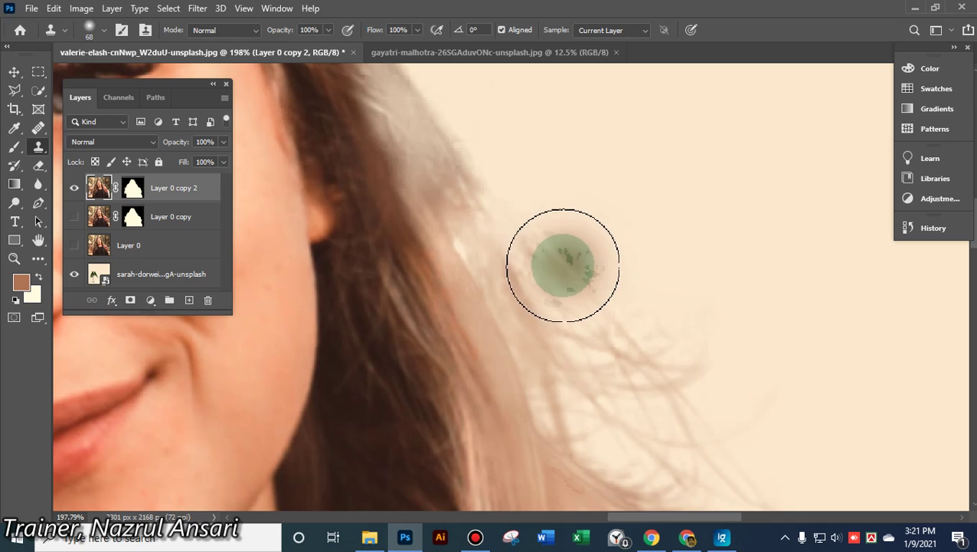
left_click(91, 195)
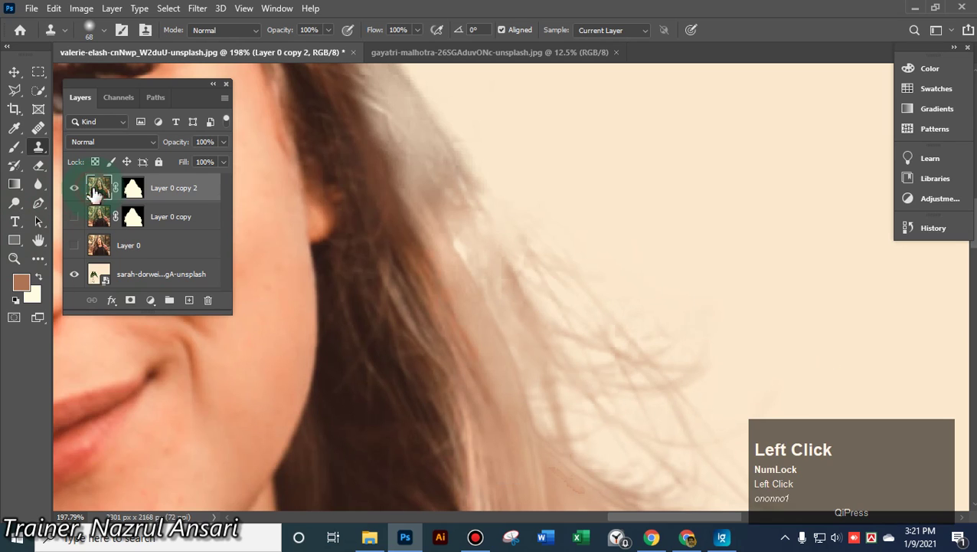
left_click(566, 282, "alt")
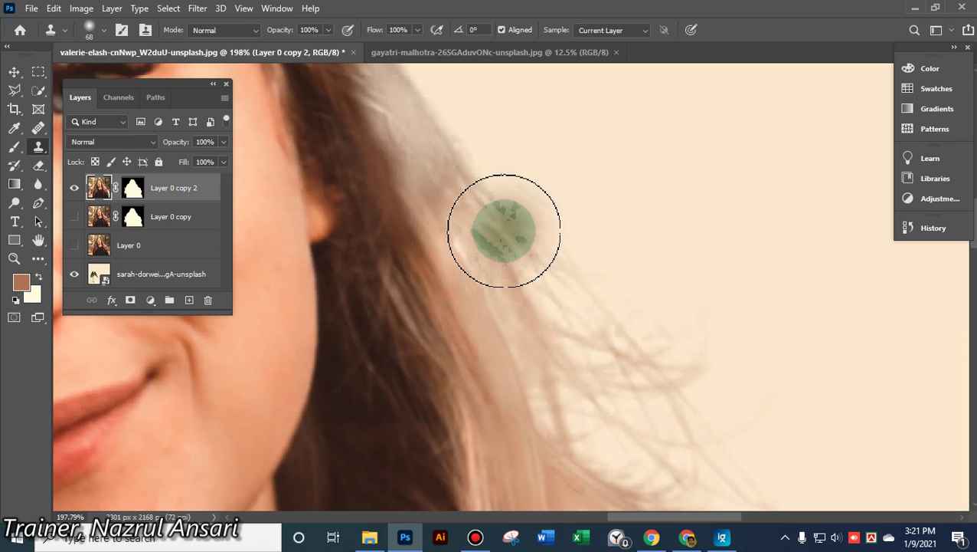
Try to clone the flyaway strands on the hidden Layer 0 copy, and return to Layer 0 copy 2
left_click(105, 221)
key("alt")
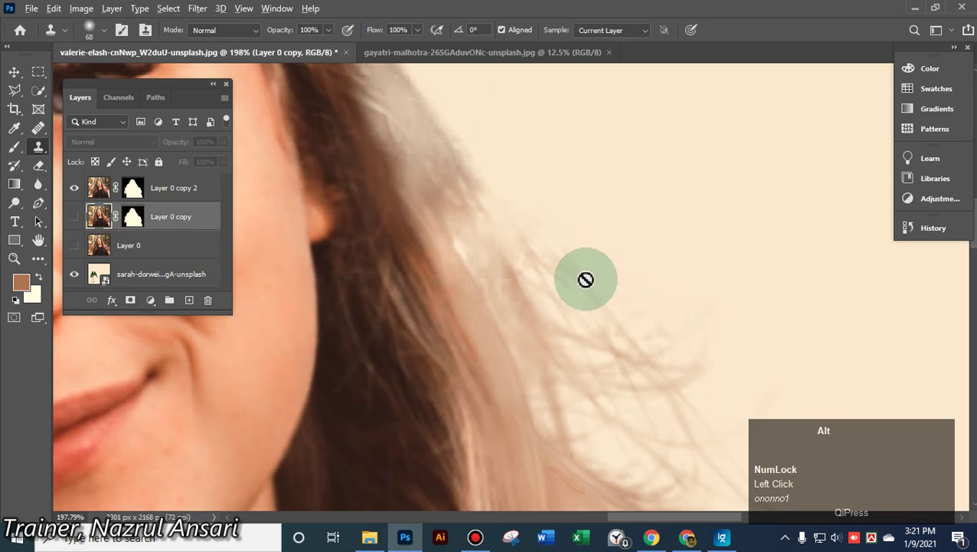
left_click(578, 279, "alt")
left_click(489, 214)
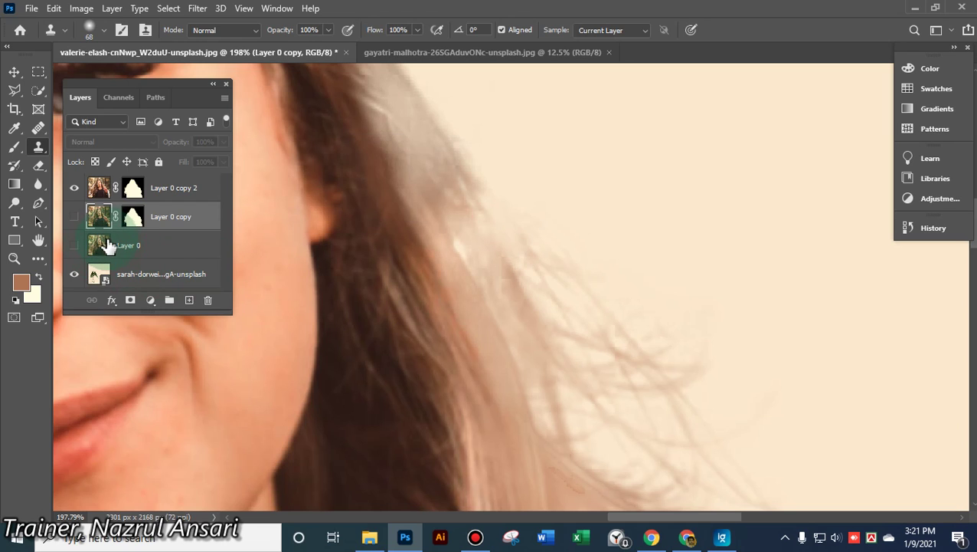
left_click(165, 197)
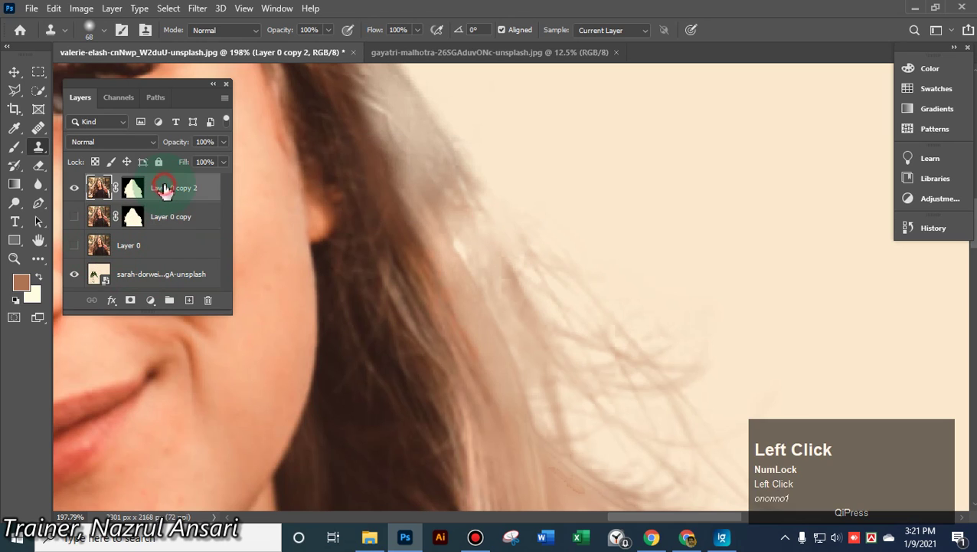
Try cloning the sampled flyaway strands over the thin hair edge below the ear level, and undo the stroke
key("alt")
left_click(587, 290, "alt")
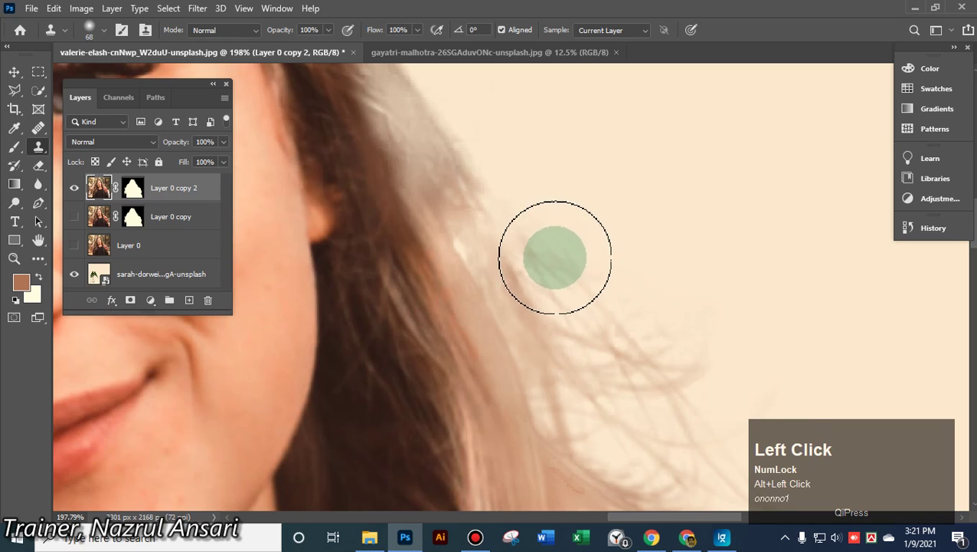
left_click(523, 236)
mouse_move(523, 236)
left_mouse_down()
mouse_move(563, 272)
mouse_move(519, 258)
mouse_move(510, 235)
left_mouse_up()
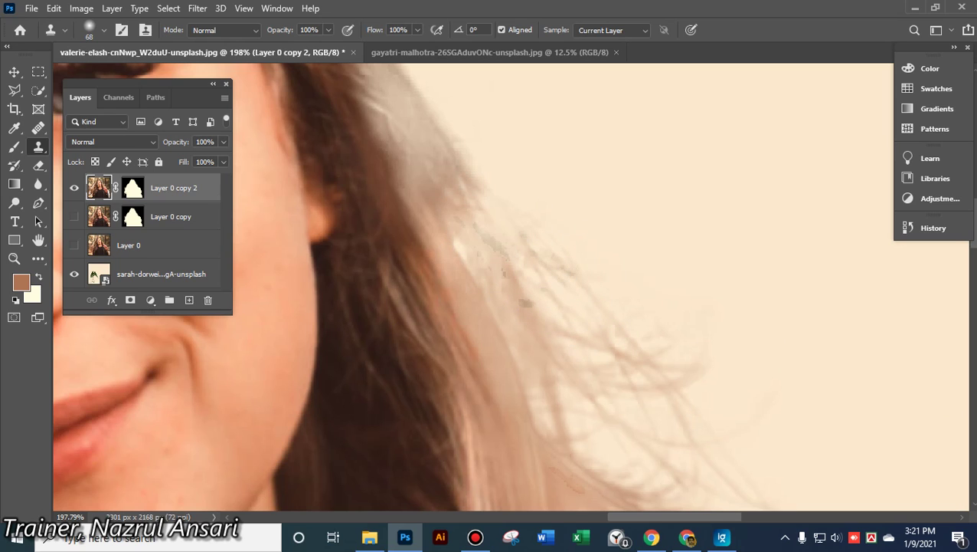
key("ctrl")
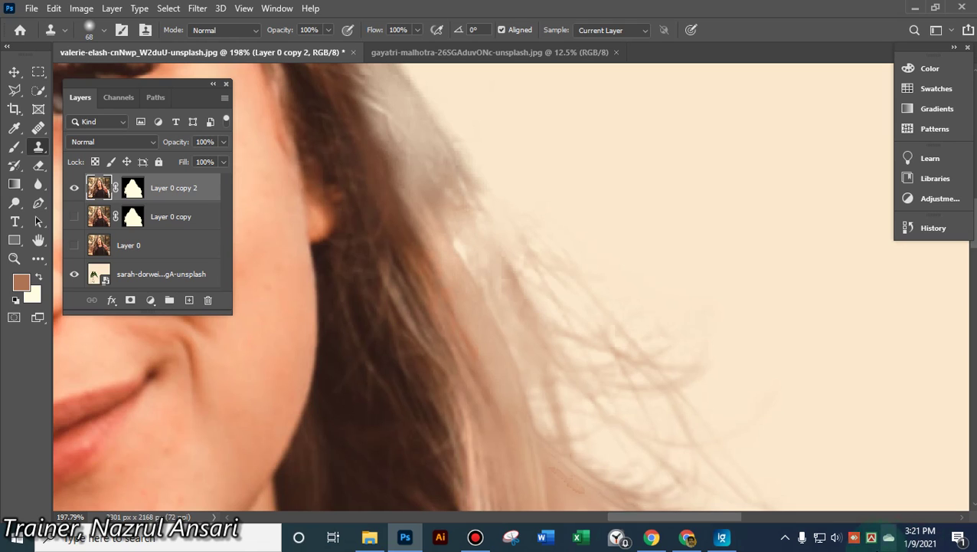
Resample the flyaway strands on Layer 0 copy 2's image and clone them along the thin hair edge up toward the grayish patch
left_click(111, 189)
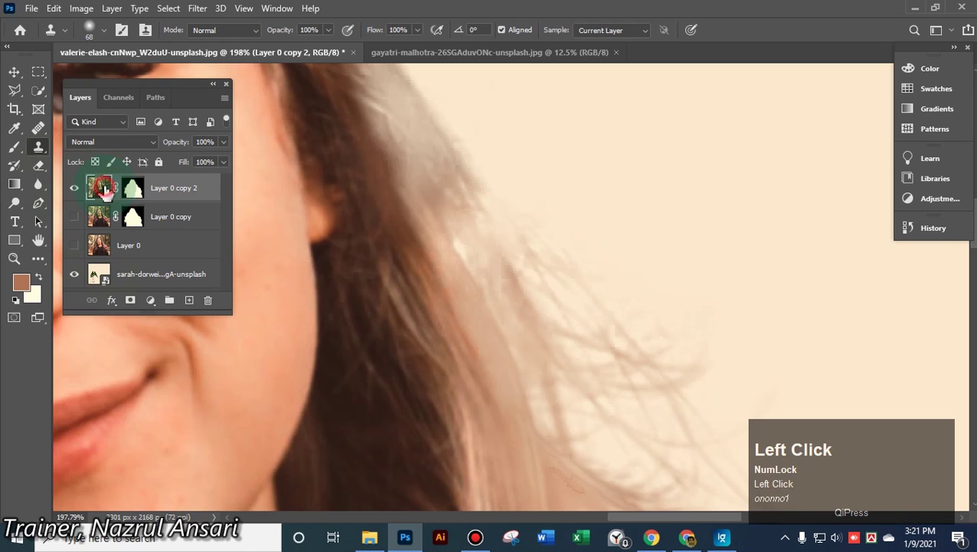
key("alt")
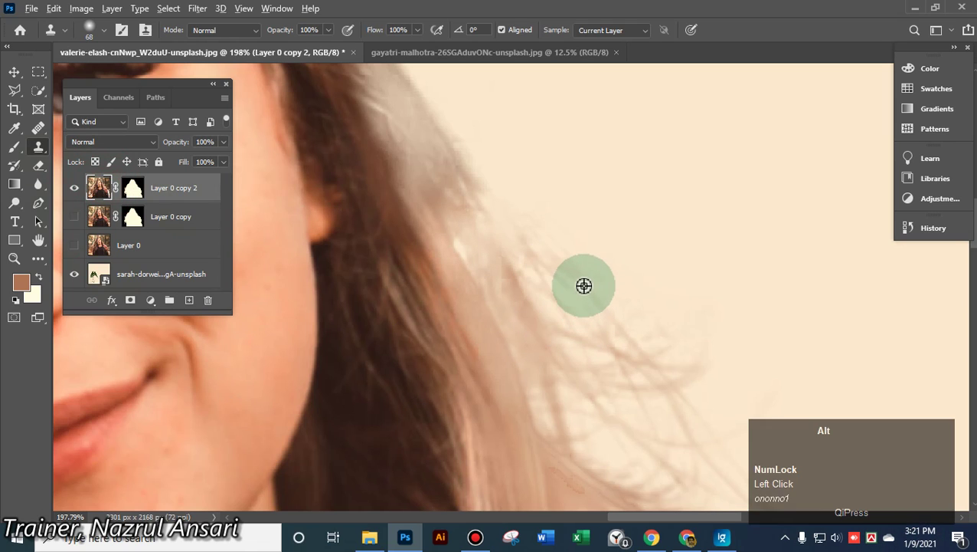
mouse_move(512, 236)
left_mouse_down()
mouse_move(537, 262)
mouse_move(468, 203)
left_mouse_up()
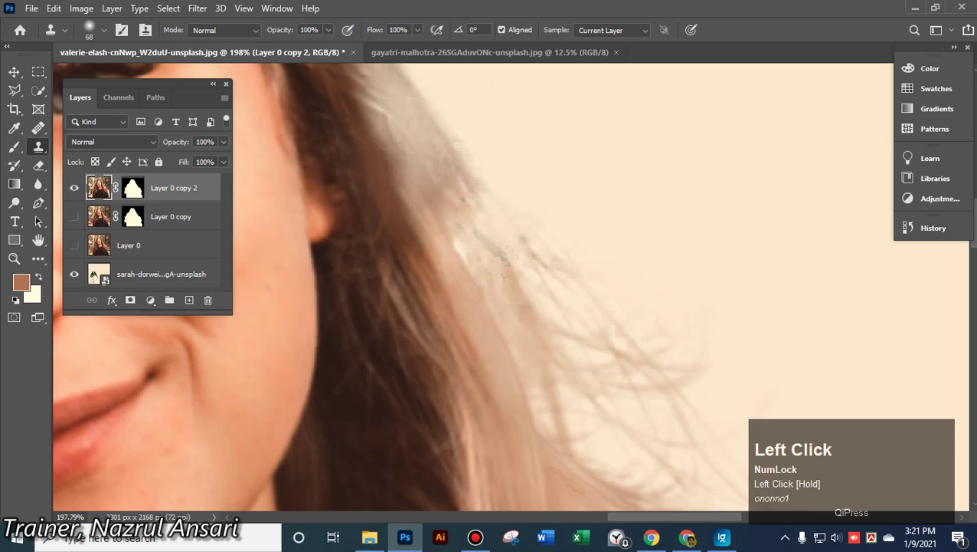
Undo the last clone stroke along the thin hair edge on Layer 0 copy 2
key("ctrl+z")
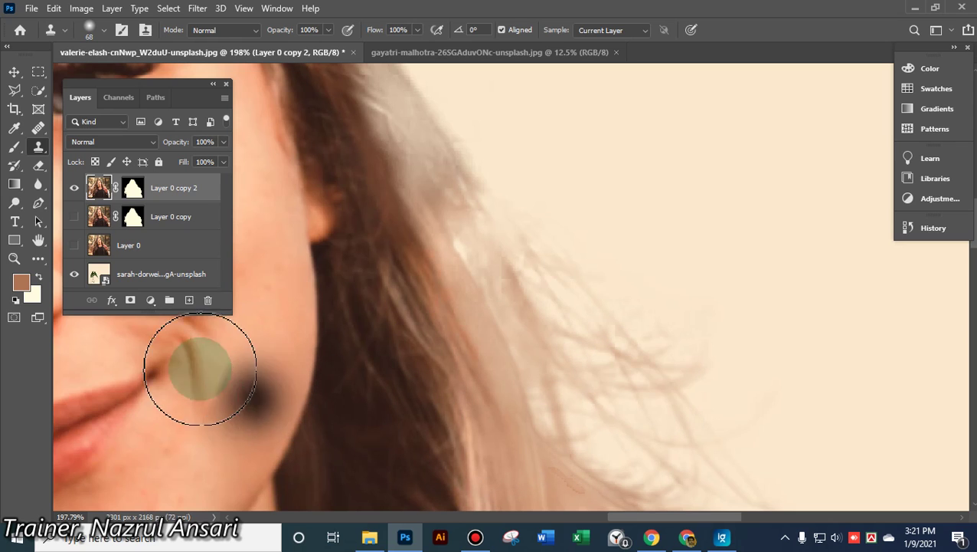
Try cloning sampled hair strands along the thin edge beside the ear with the sarah-dorweiler background temporarily hidden, and undo the stroke
left_click(75, 275)
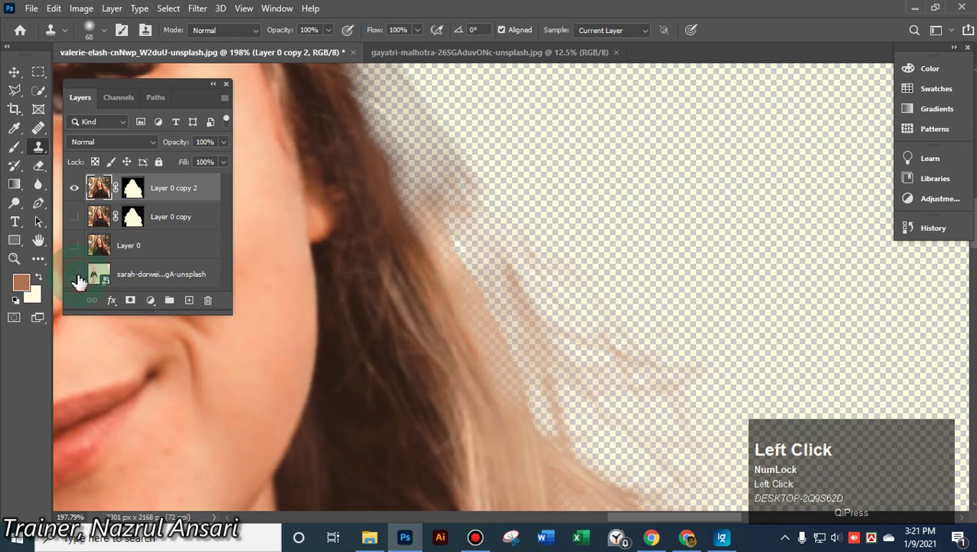
left_click(524, 285, "alt")
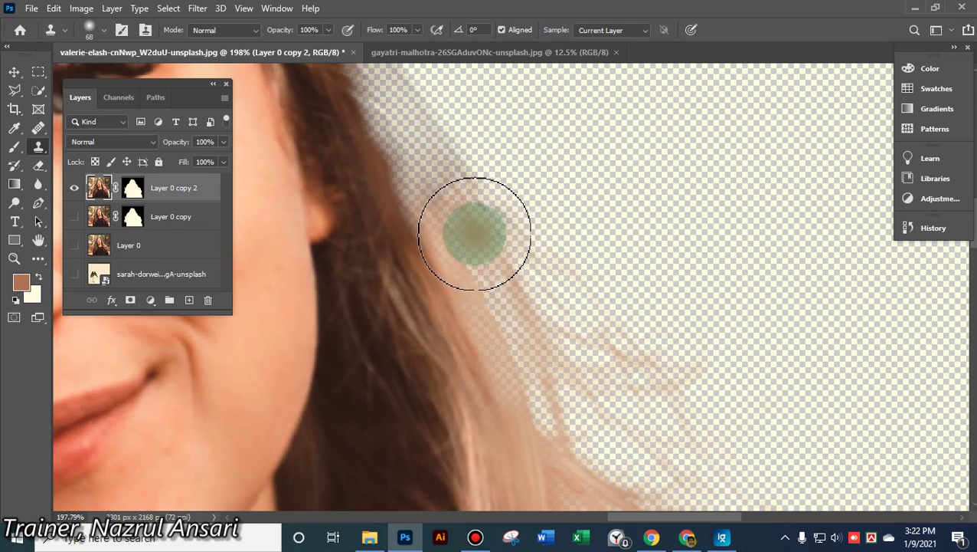
left_click(469, 209)
left_click_drag(474, 211, 534, 288)
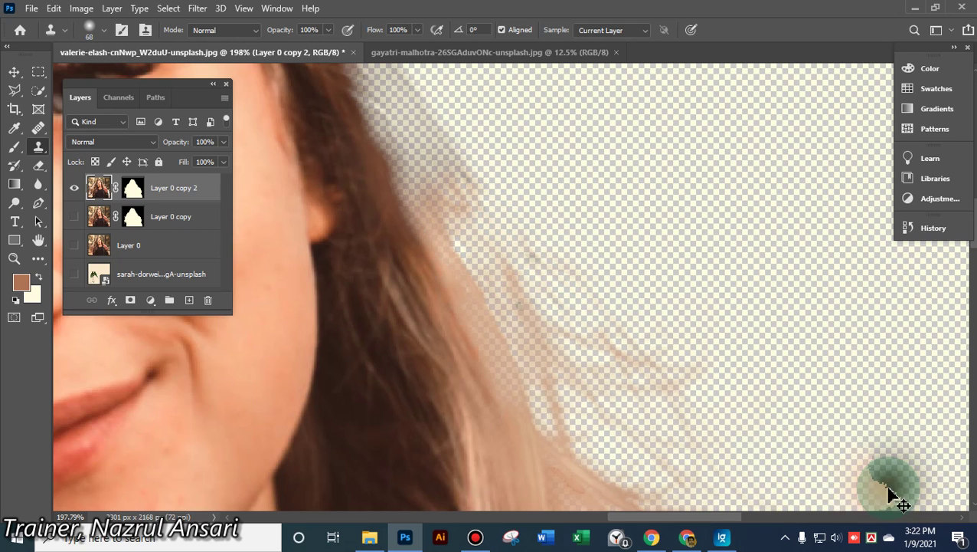
key("ctrl+z")
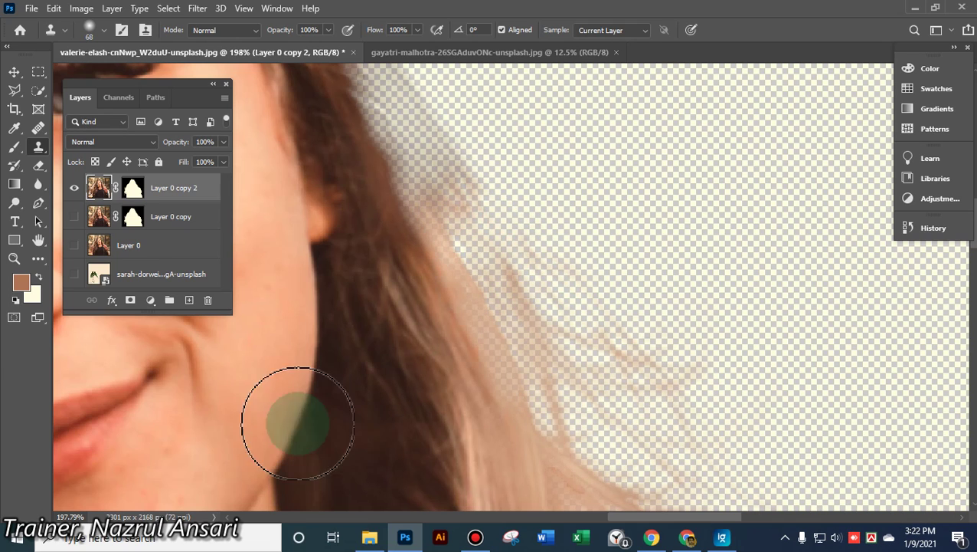
left_click(73, 273)
Compare the cutout's hair edge with the original Layer 0, then show Layer 0 copy and keep Layer 0 hidden
left_click(75, 246)
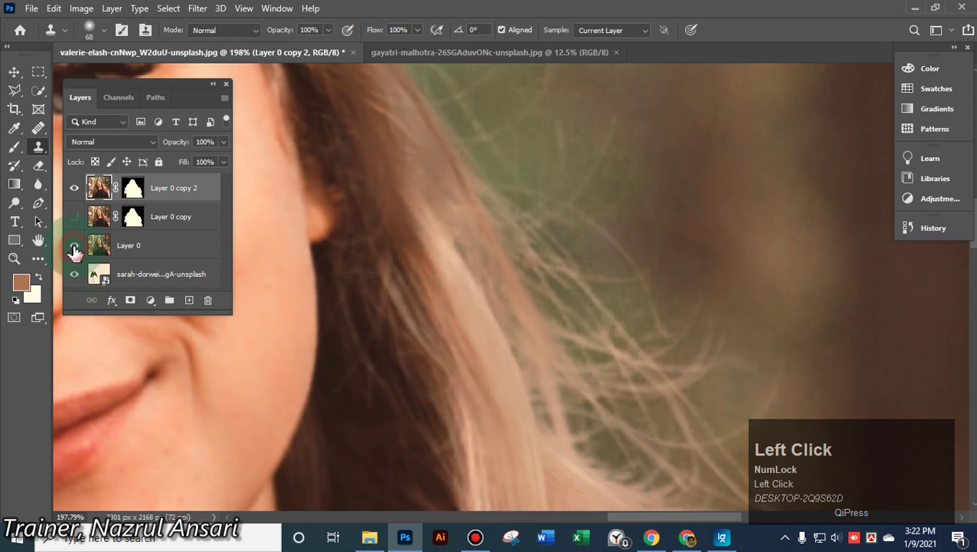
left_click(74, 246)
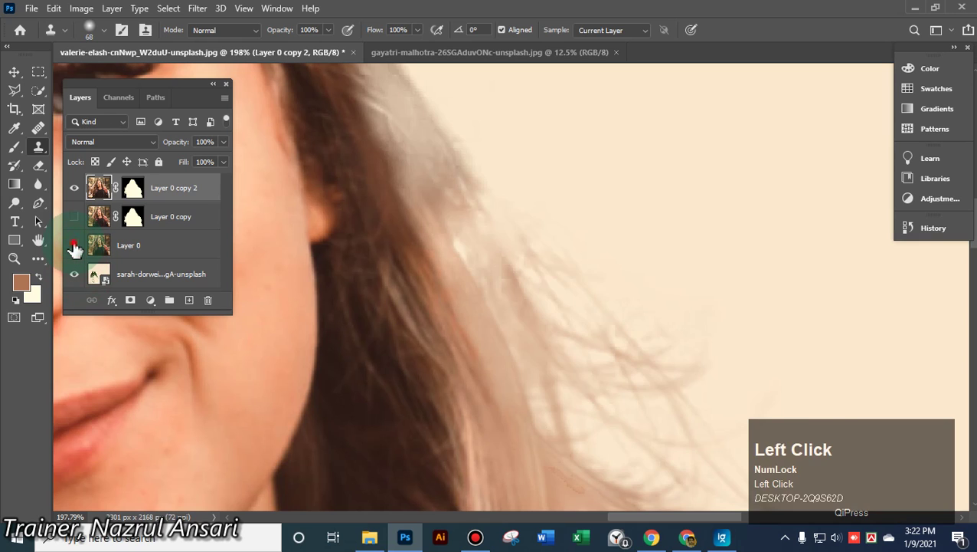
left_click(75, 246)
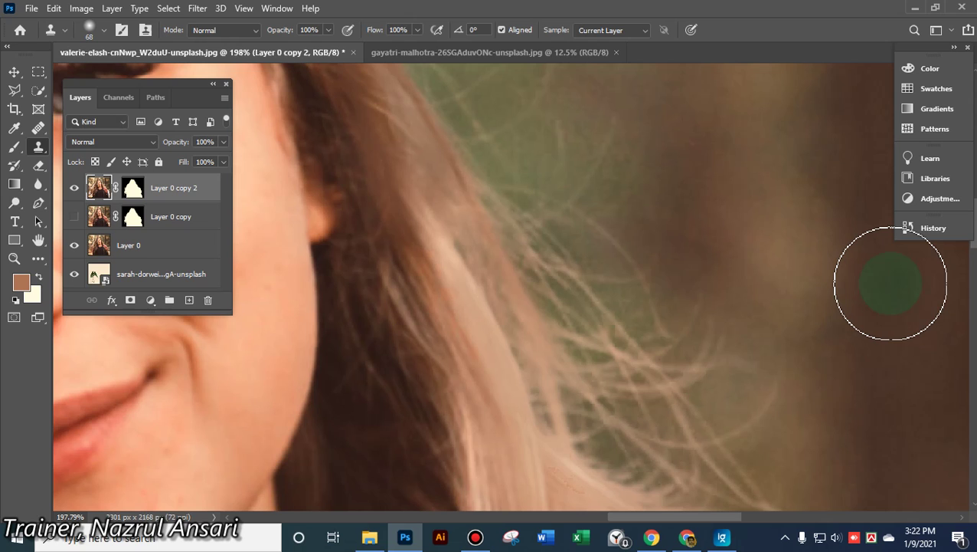
left_click(75, 217)
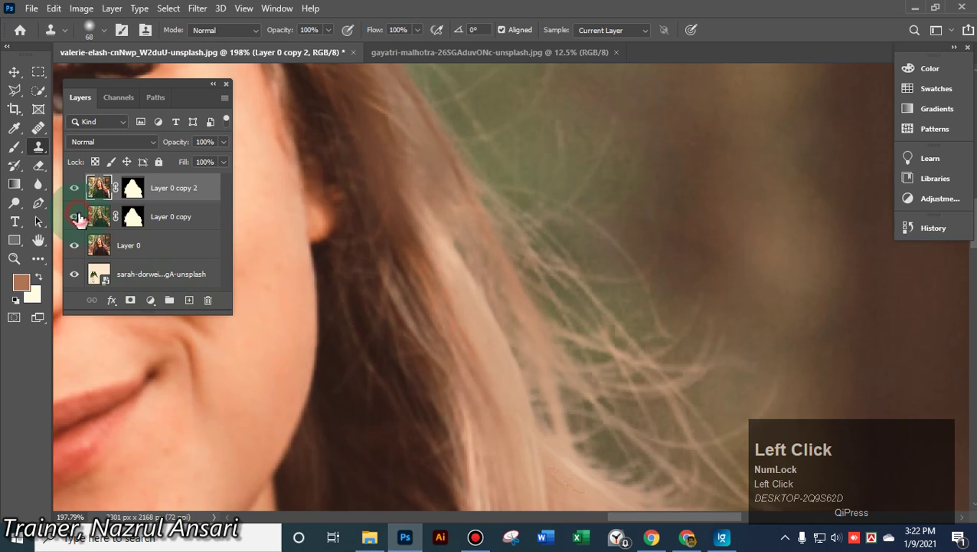
left_click(75, 245)
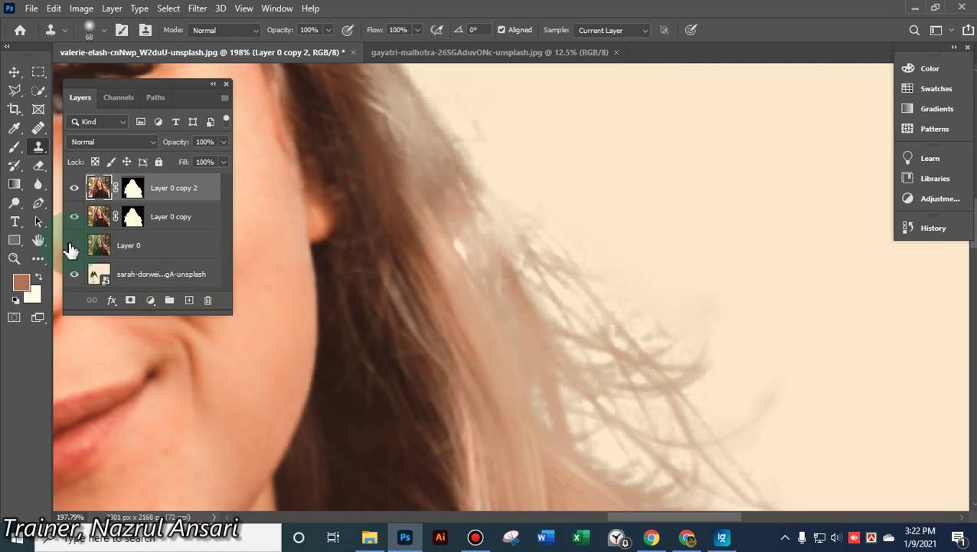
Clone sampled brown hair down the outer hair edge beside the eye and ear on Layer 0 copy 2's image
scroll(598, 391, "up", 5)
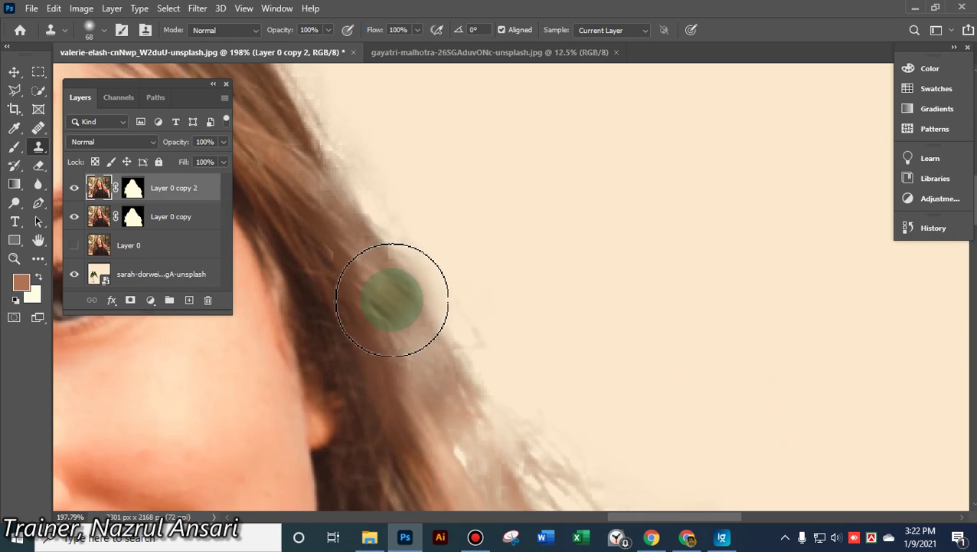
left_click_drag(310, 157, 460, 360)
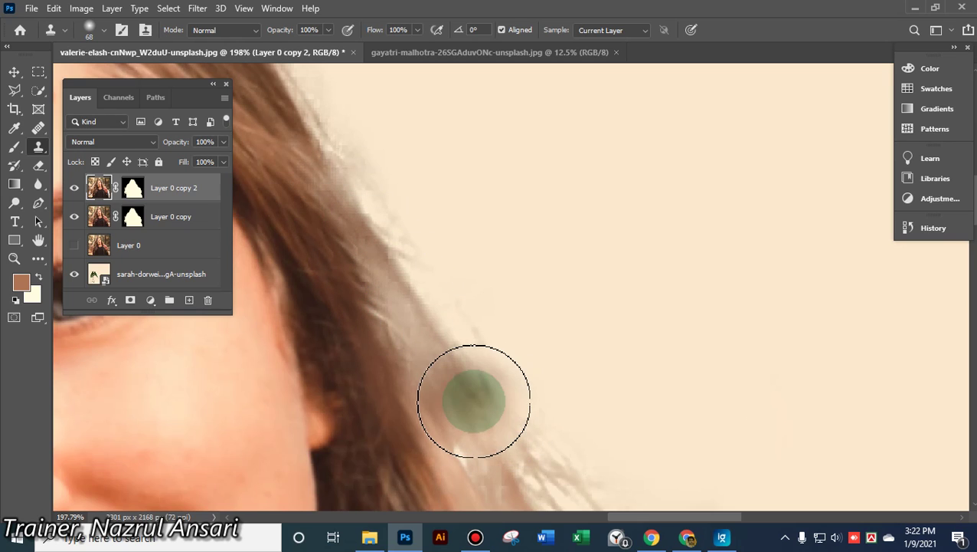
left_click(289, 187, "alt")
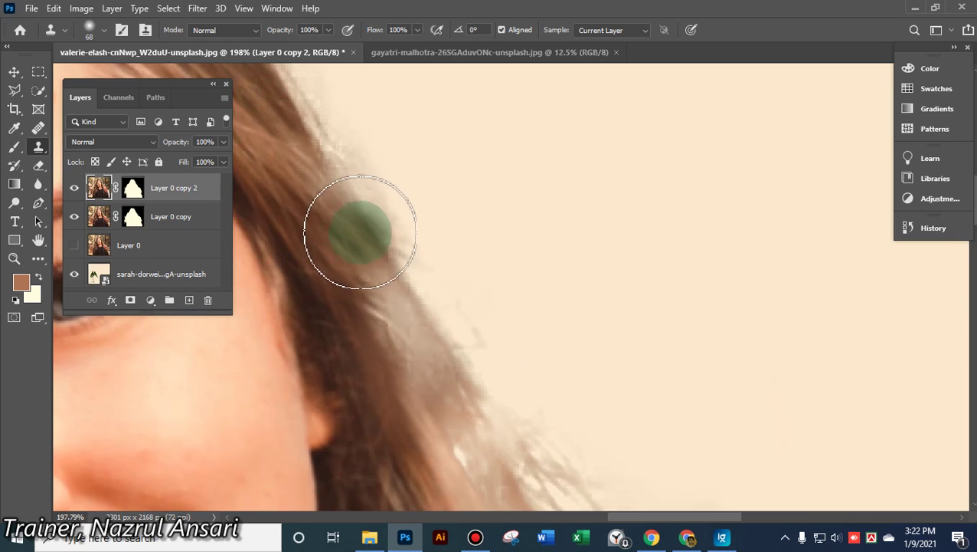
left_click(327, 174)
left_click_drag(327, 175, 453, 404)
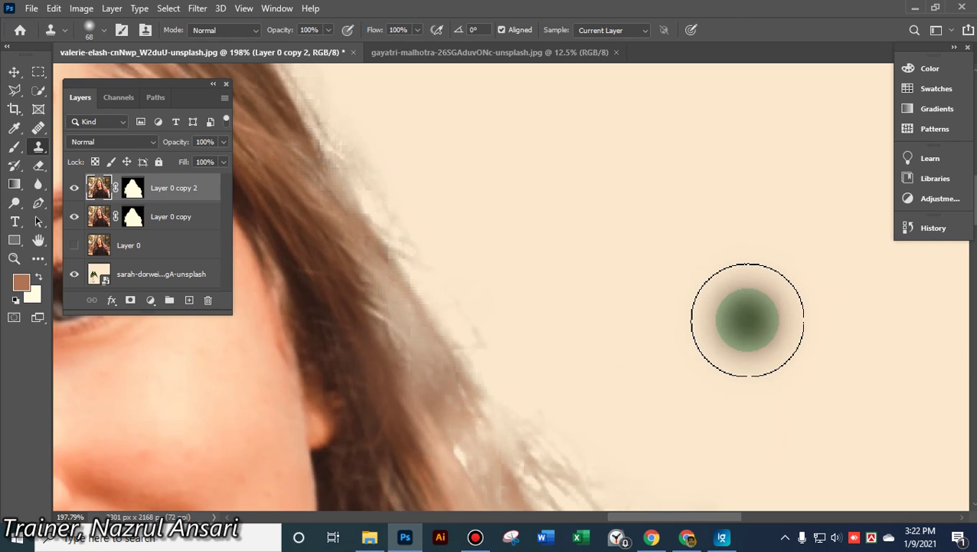
left_click(102, 190)
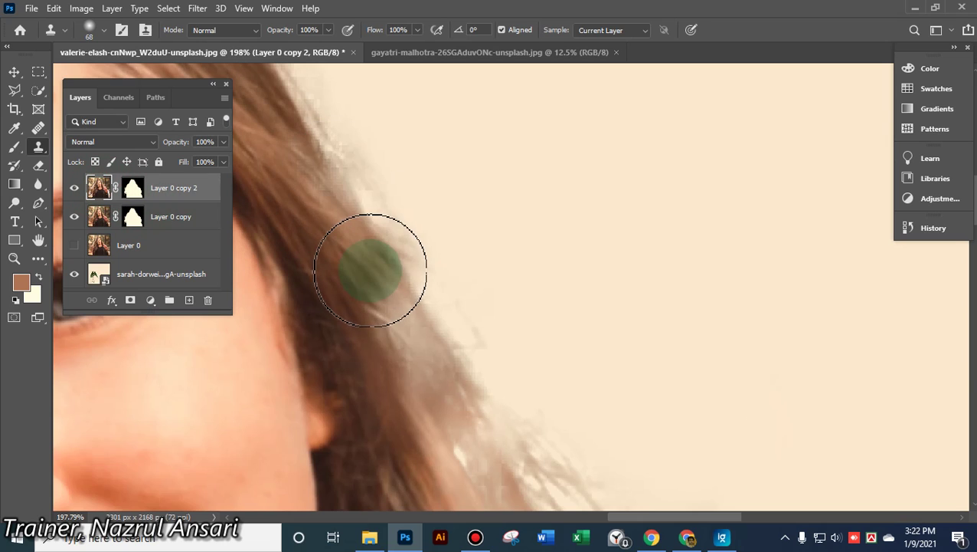
Sample the hair beside the ear and clone it down the outer hair edge past the cheek
scroll(693, 425, "down", 4)
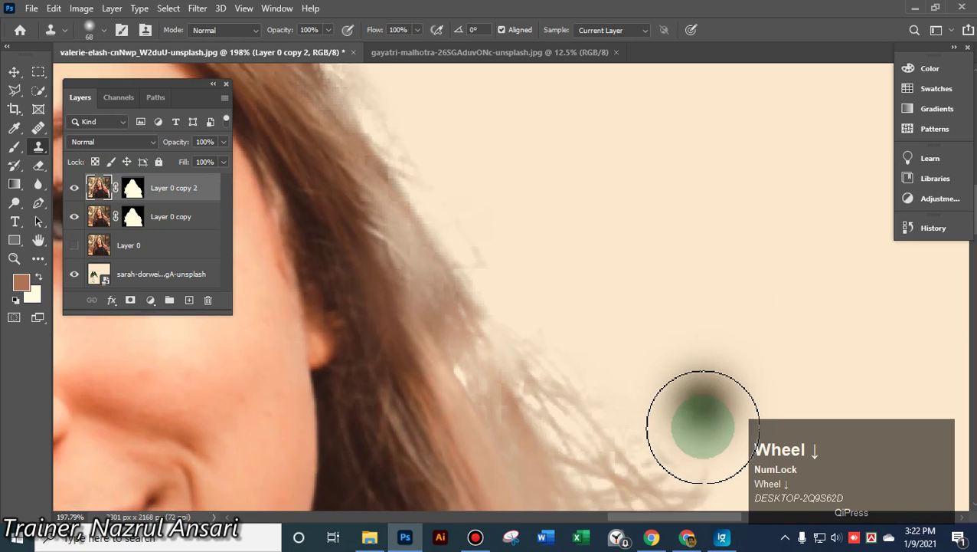
key("alt")
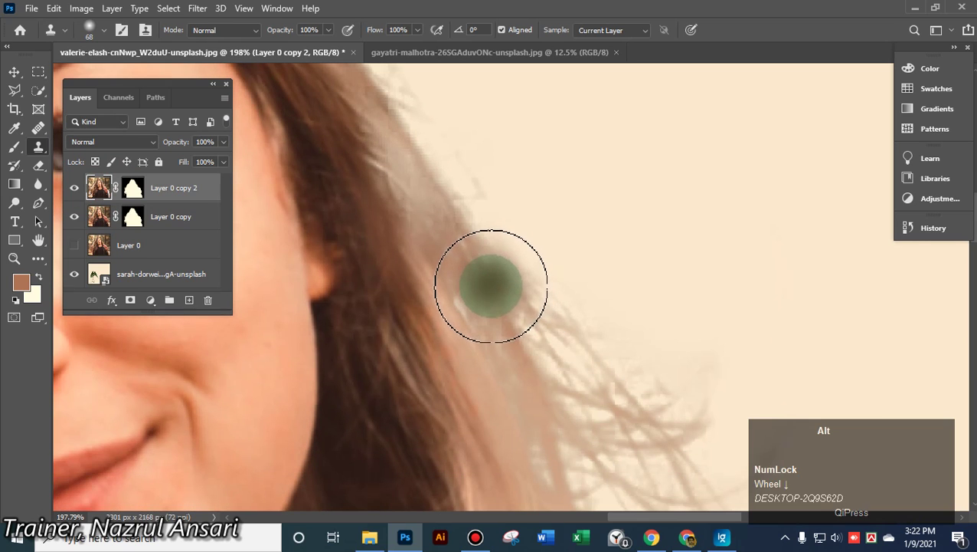
scroll(513, 314, "down", 5)
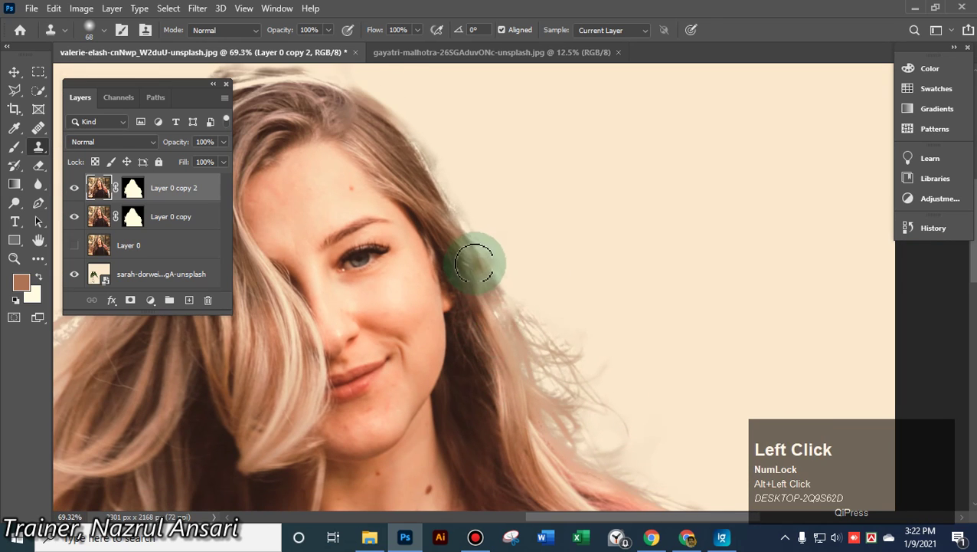
left_click_drag(478, 264, 552, 410)
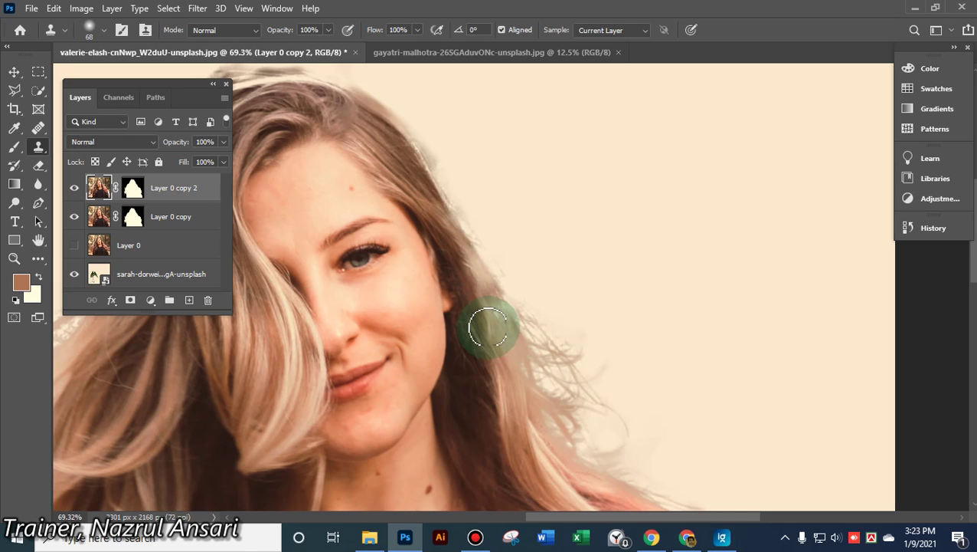
Try cloning hair sampled beside the chin over the outer flyaway strands, and undo the stroke
left_click(503, 389, "alt")
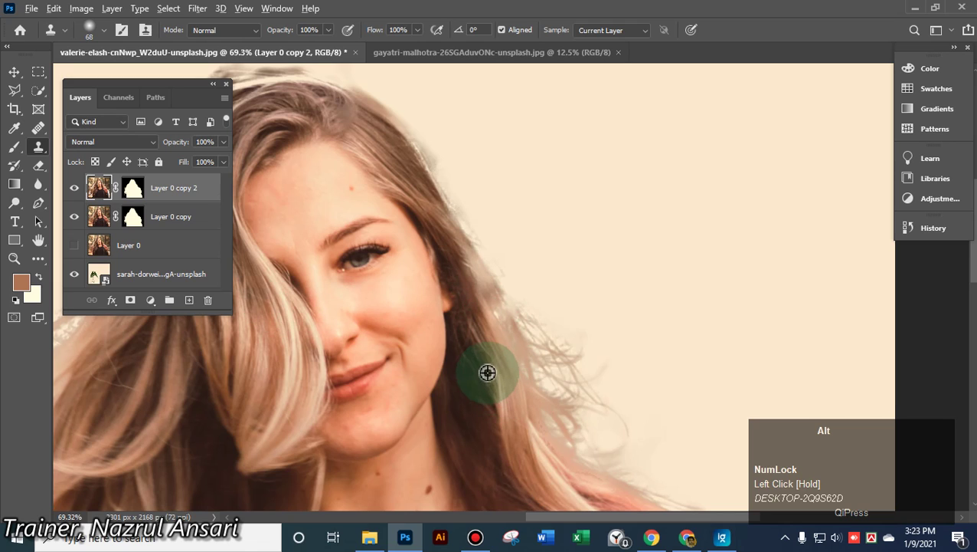
mouse_move(594, 397)
left_mouse_down()
mouse_move(641, 413)
mouse_move(619, 426)
mouse_move(618, 387)
mouse_move(591, 396)
mouse_move(583, 355)
mouse_move(603, 374)
mouse_move(594, 380)
mouse_move(609, 350)
mouse_move(578, 320)
mouse_move(529, 323)
mouse_move(555, 383)
mouse_move(538, 346)
mouse_move(551, 350)
mouse_move(519, 343)
mouse_move(670, 442)
mouse_move(846, 464)
left_mouse_up()
key("ctrl+z")
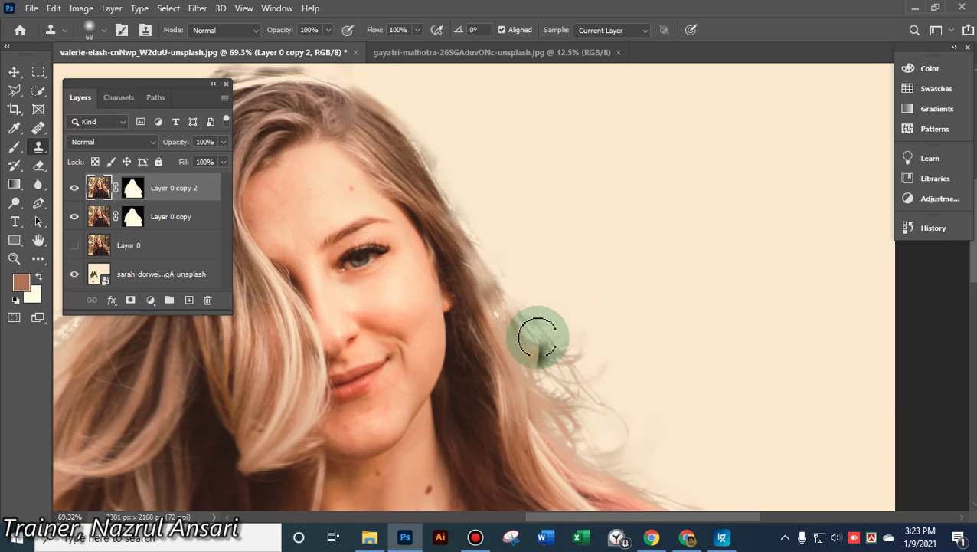
Delete the hidden original Layer 0
scroll(535, 327, "up", 3)
left_click(486, 243)
left_click_drag(487, 243, 600, 240)
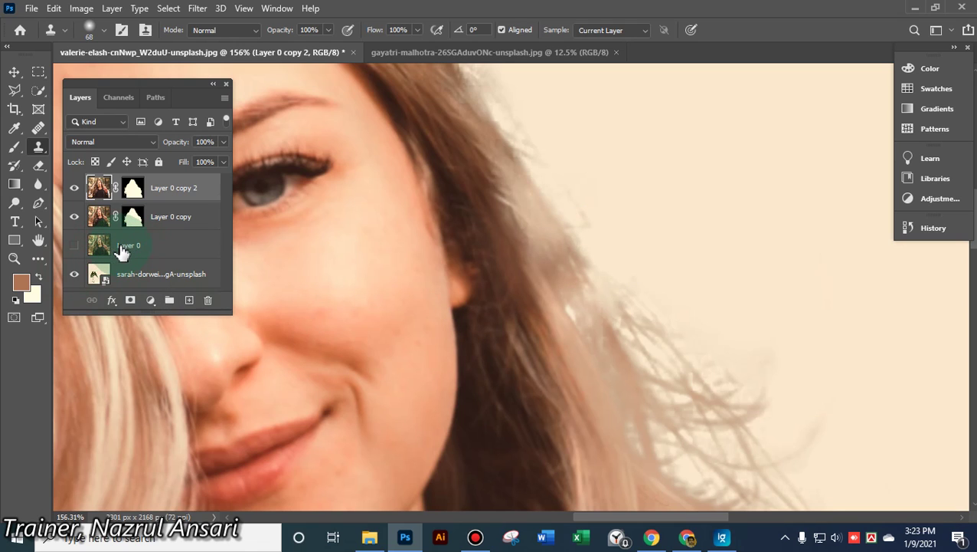
mouse_move(122, 251)
left_mouse_down()
mouse_move(203, 286)
mouse_move(210, 301)
mouse_move(262, 310)
mouse_move(122, 247)
left_mouse_up()
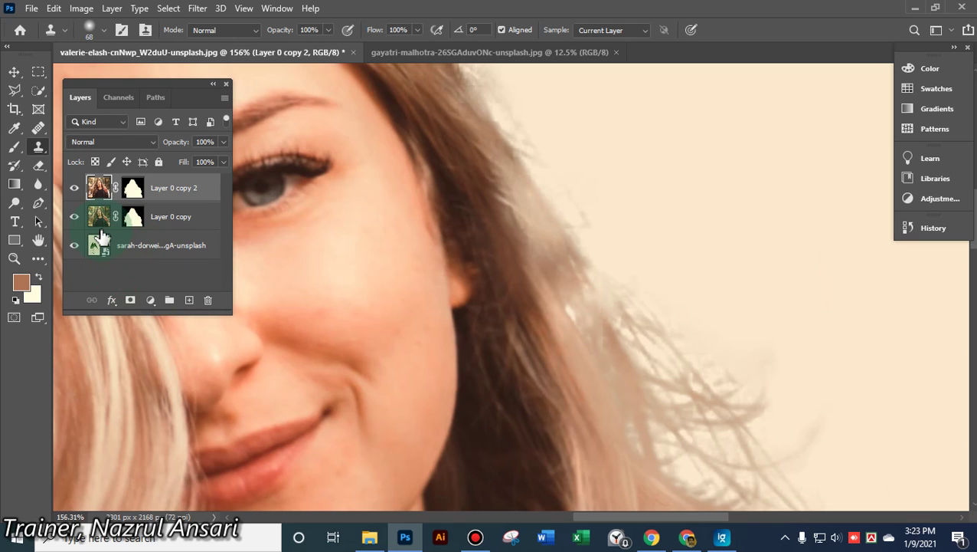
left_click(110, 260)
right_click(109, 261)
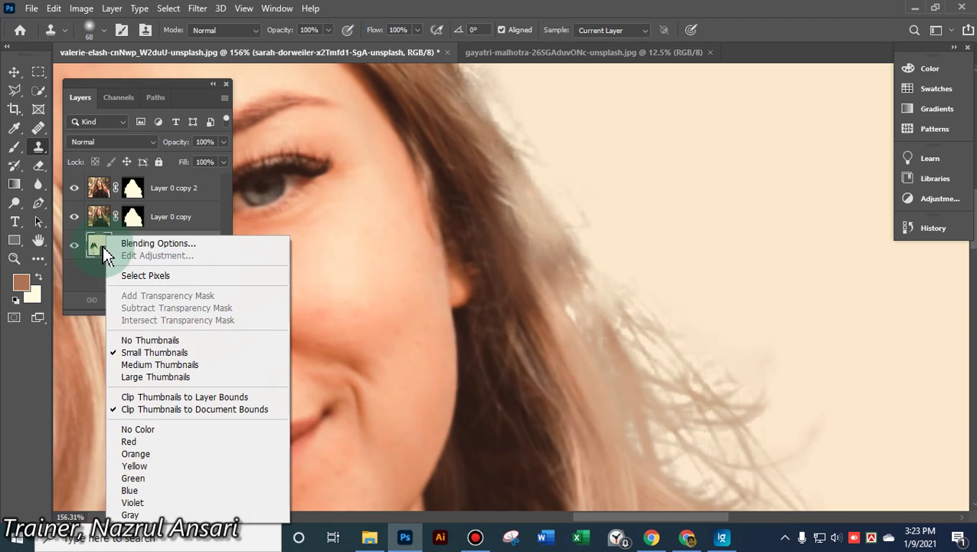
left_click(98, 251)
right_click(96, 244)
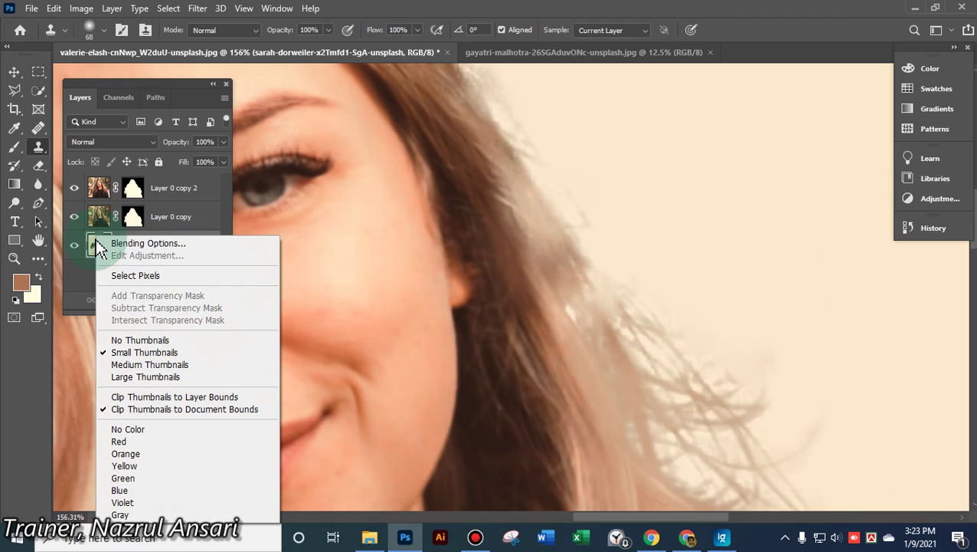
left_click(95, 241)
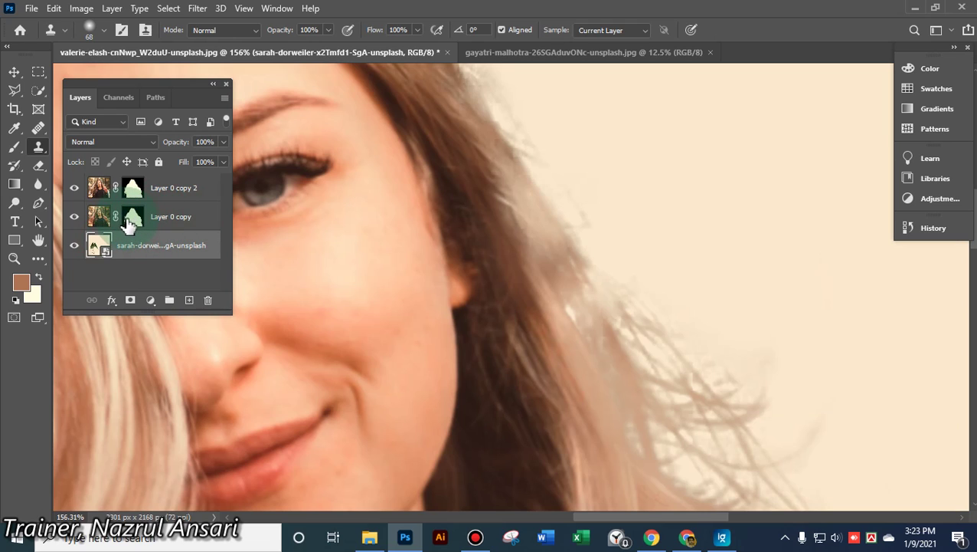
Select Layer 0 copy and compare the hair edge with Layer 0 copy and Layer 0 copy 2 hidden in turn
left_click(93, 221)
left_click(75, 222)
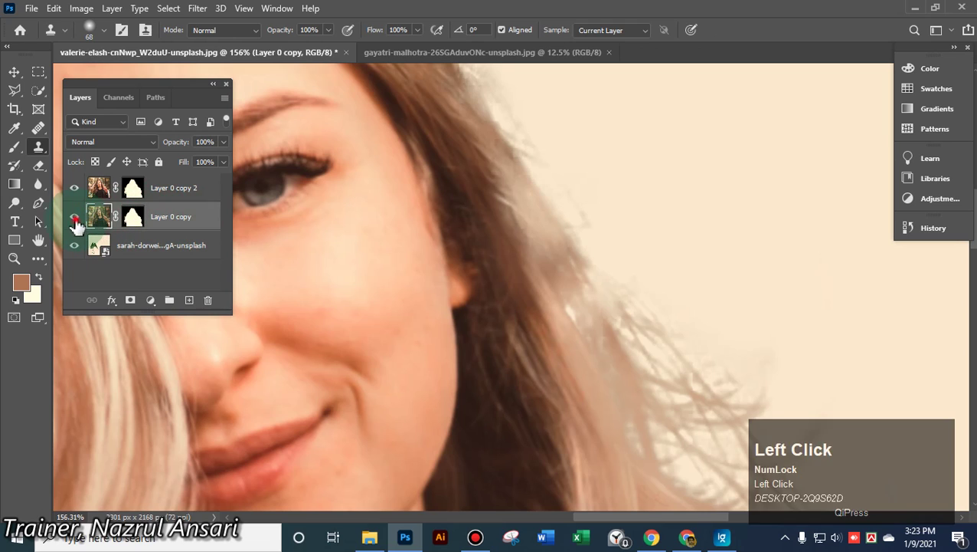
left_click(75, 222)
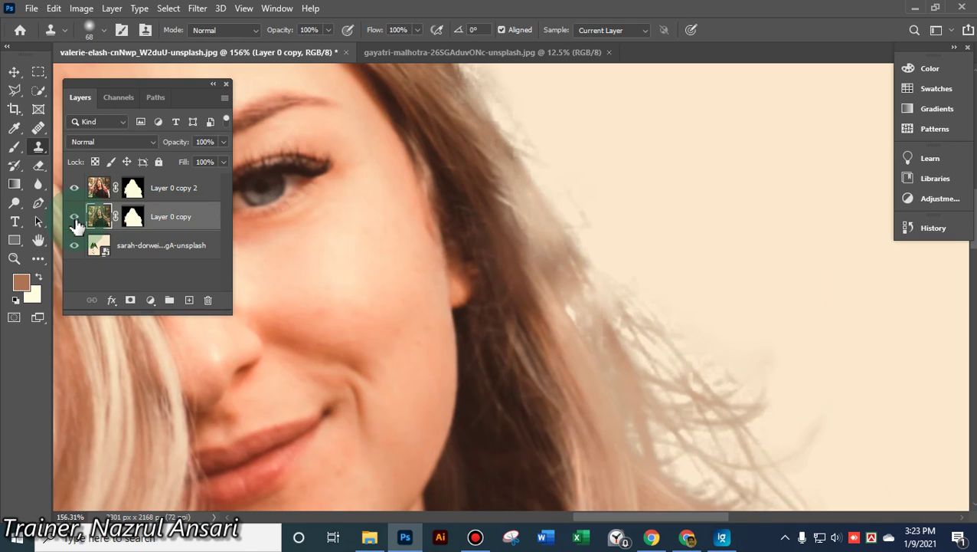
left_click(76, 193)
left_click(75, 194)
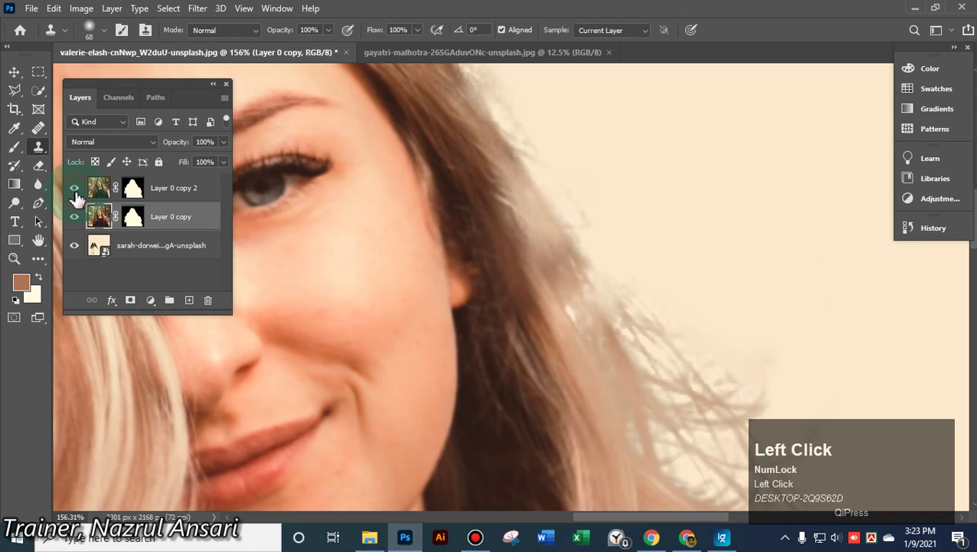
left_click(75, 221)
left_click(75, 222)
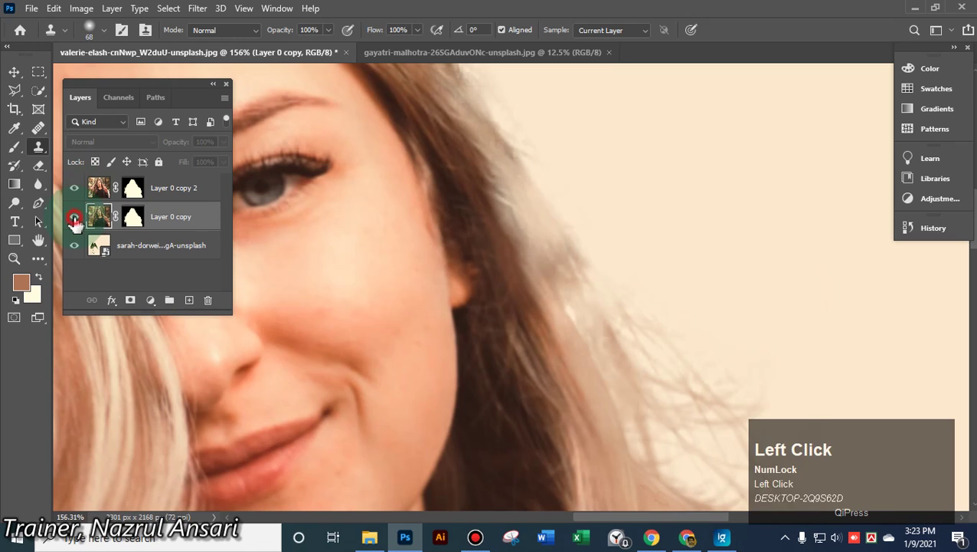
left_click(75, 192)
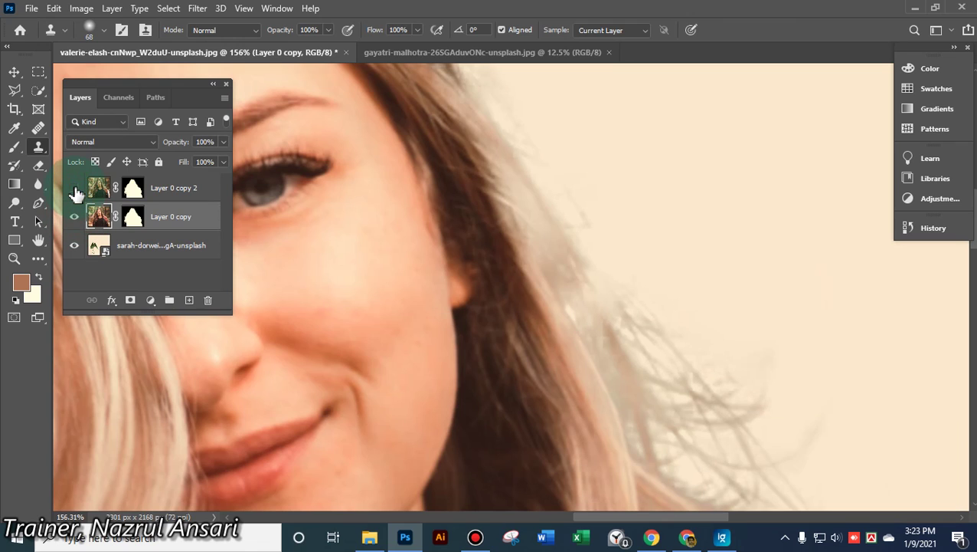
left_click(75, 192)
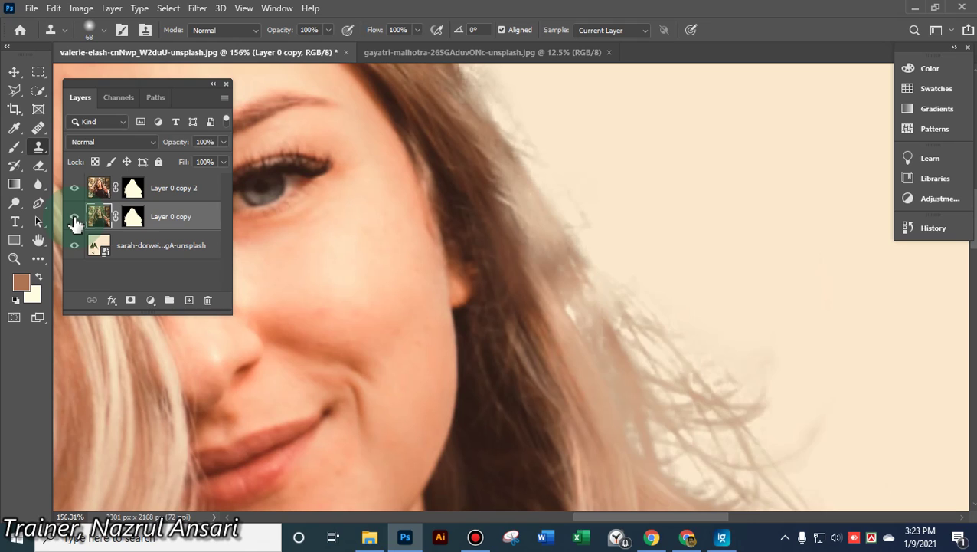
left_click(75, 221)
left_click(74, 218)
Select Layer 0 copy 2 together with Layer 0 copy and bring up the commands for both layers
left_click(96, 190, "shift")
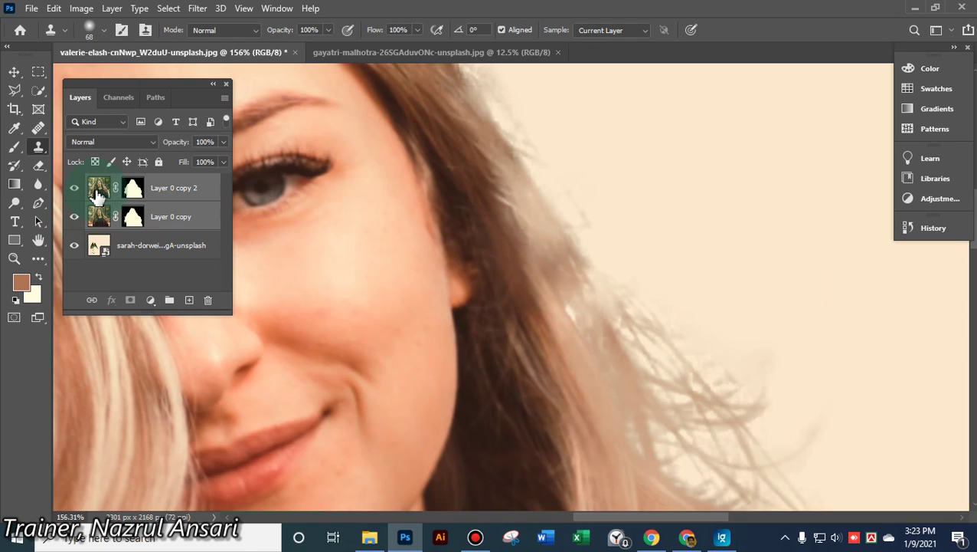
right_click(105, 200)
right_click(161, 192)
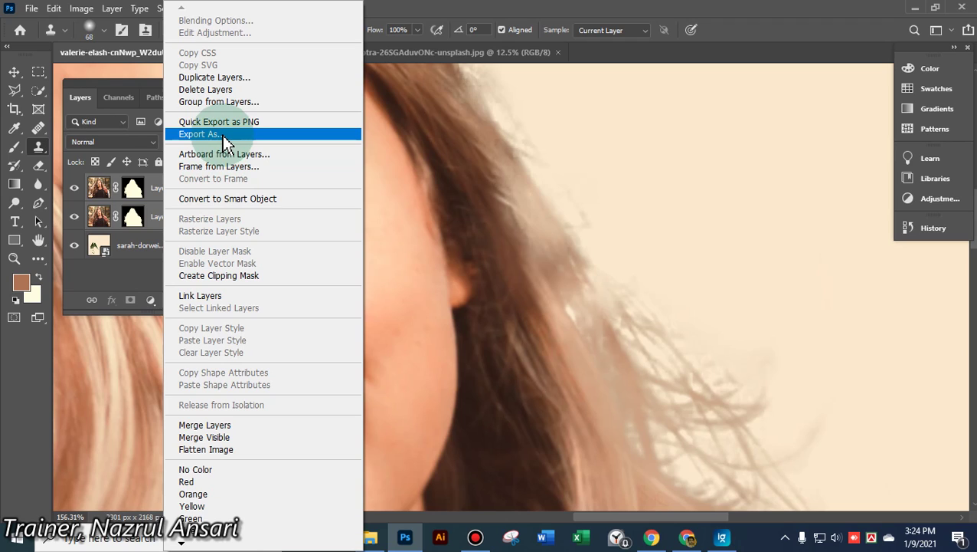
Merge the selected portrait layers and clone darker hair over the faded hair edge beside the ear
left_click(217, 425)
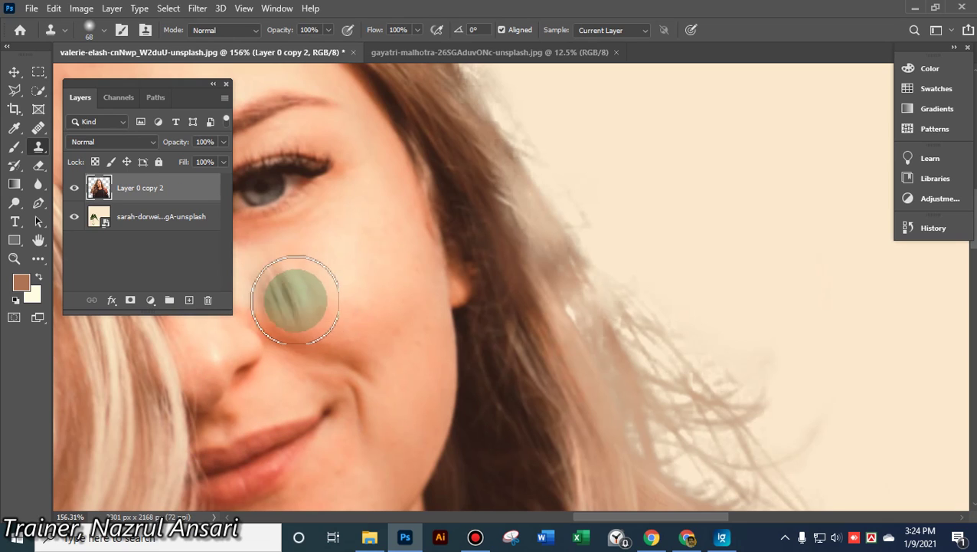
left_click(506, 205, "alt")
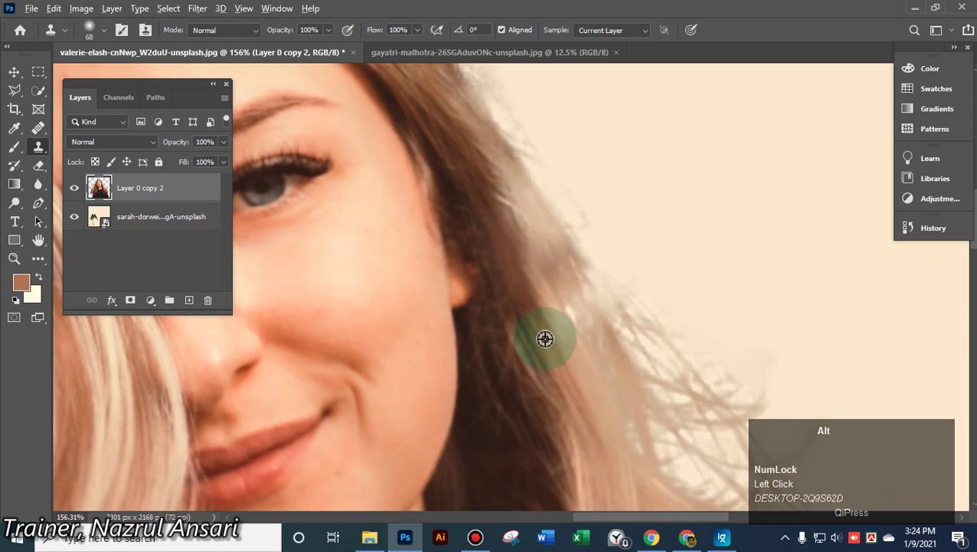
mouse_move(538, 334)
left_mouse_down()
mouse_move(545, 255)
mouse_move(522, 200)
mouse_move(556, 251)
mouse_move(588, 337)
left_mouse_up()
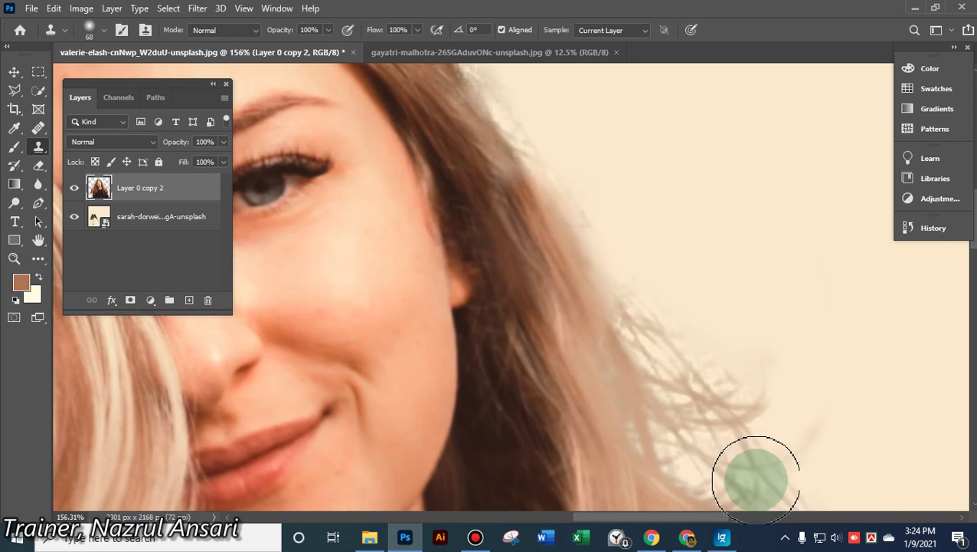
scroll(678, 456, "down", 2)
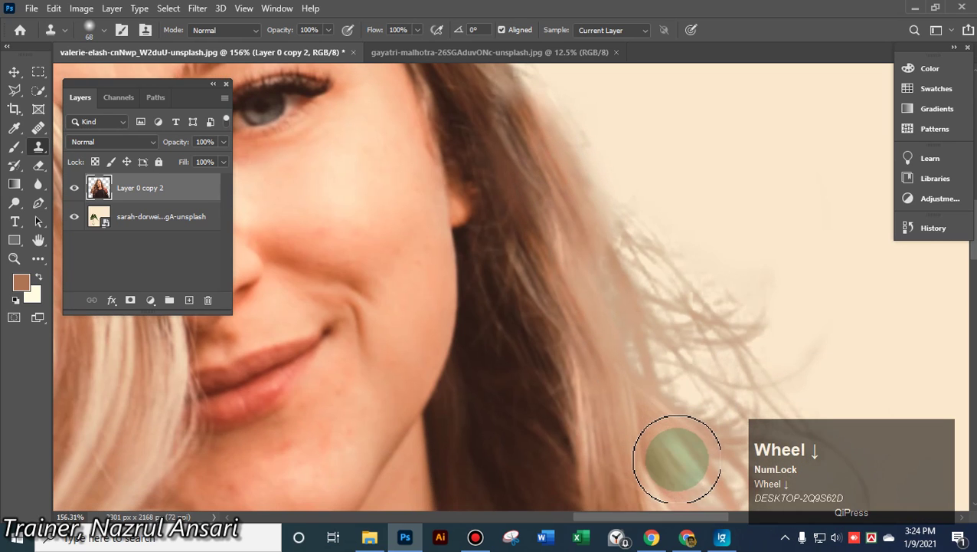
scroll(677, 458, "up", 1)
scroll(658, 429, "up", 1)
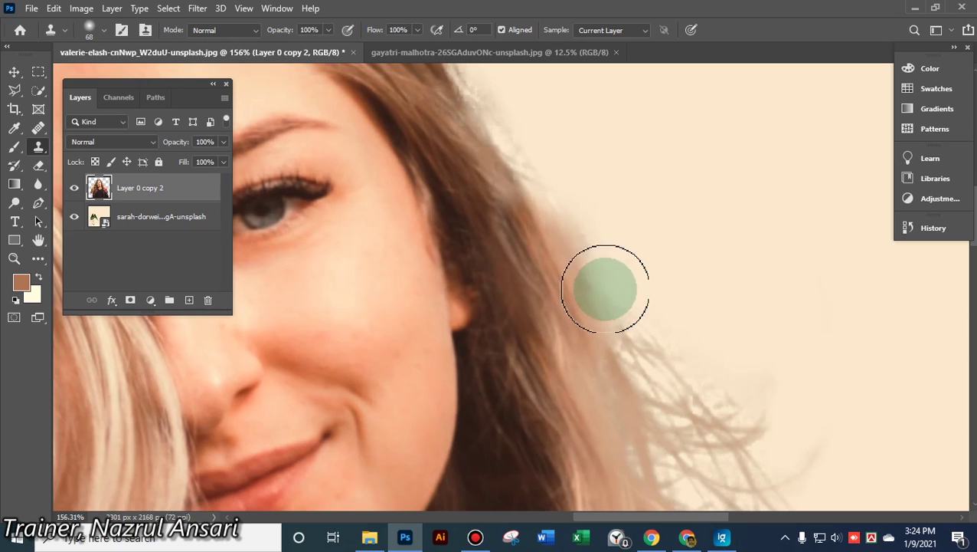
Clone hair texture along the outer hair edge from the forehead down to the ear to cover the pale fringe
scroll(617, 292, "up", 2)
key("alt")
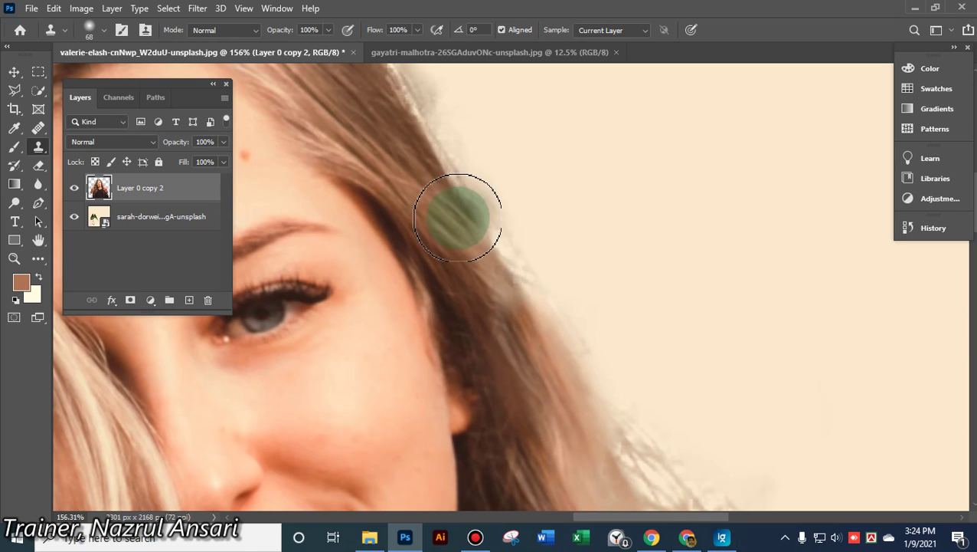
mouse_move(437, 195)
left_mouse_down()
mouse_move(459, 212)
mouse_move(520, 320)
left_mouse_up()
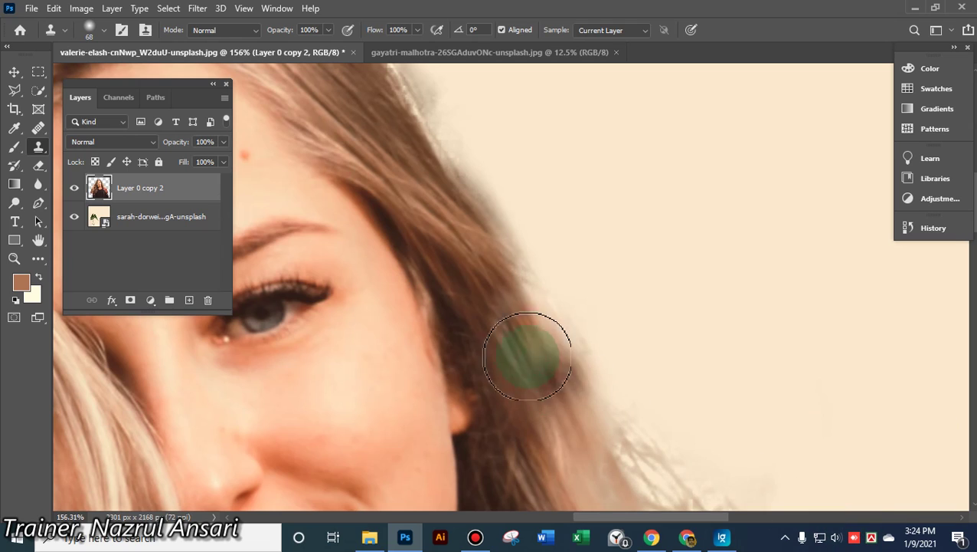
left_click(511, 301)
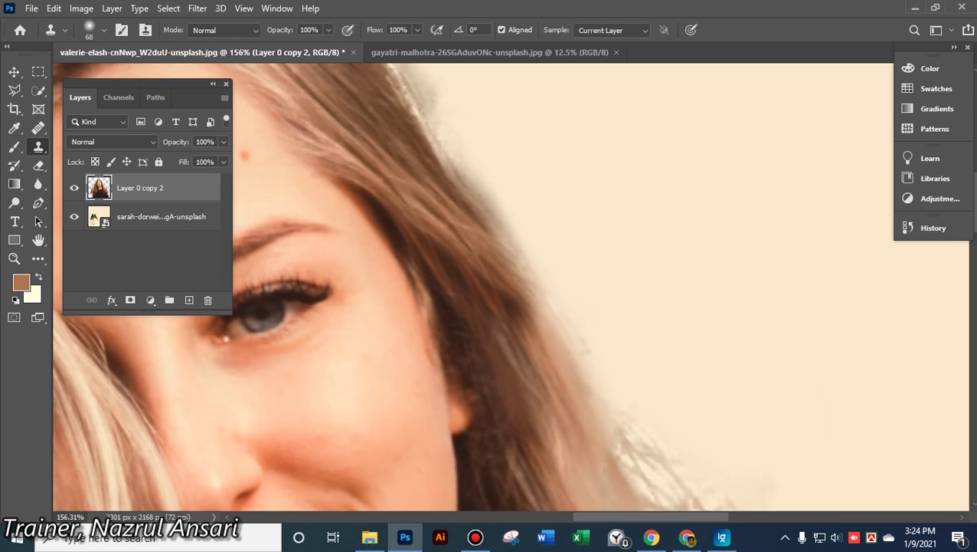
Clone dark strands over the lighter outer hair from ear level down to mouth level and blend the upper edge
scroll(821, 386, "up", 5)
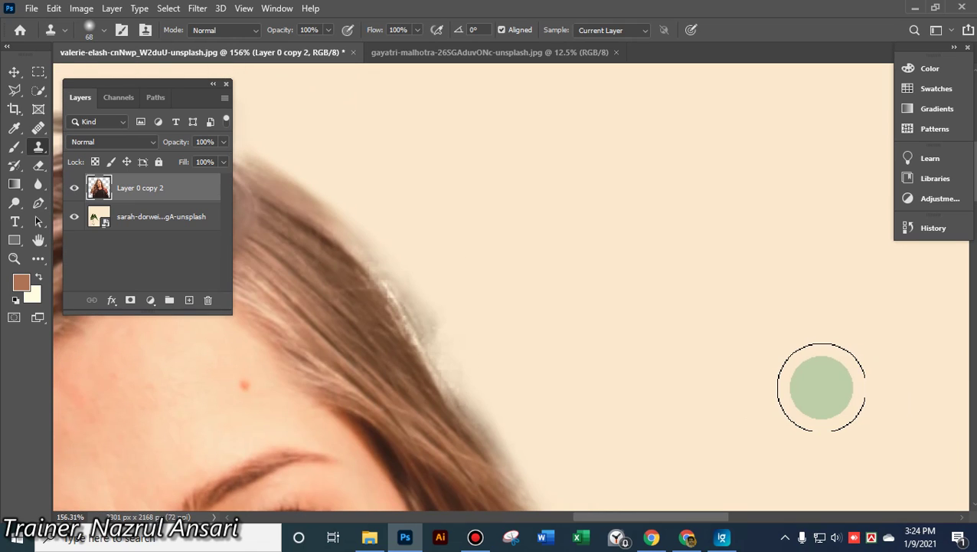
scroll(721, 369, "down", 5)
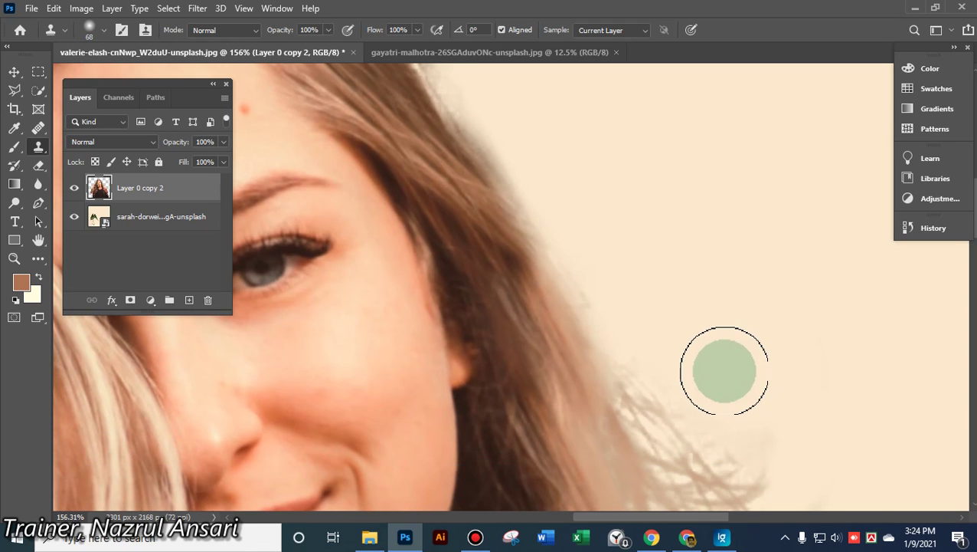
scroll(721, 368, "down", 5)
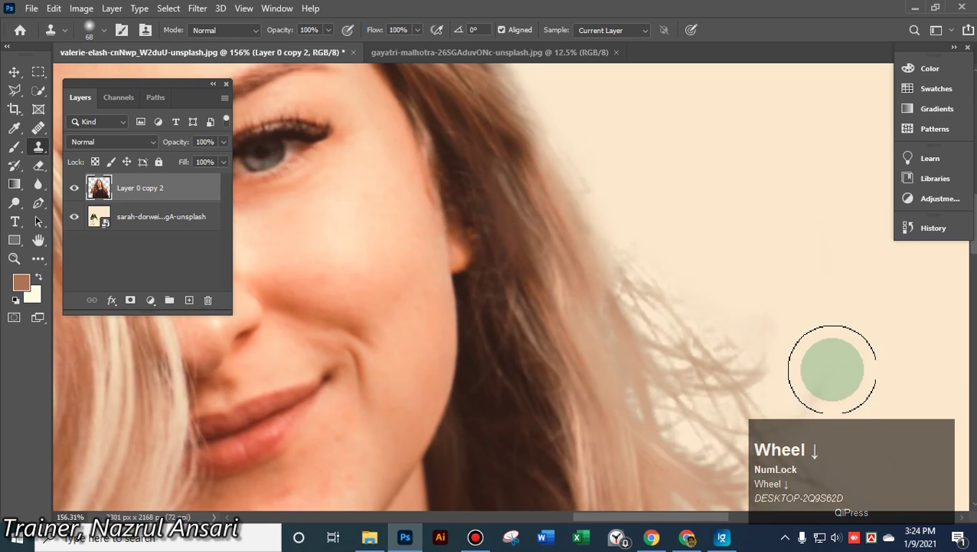
scroll(862, 372, "down", 1)
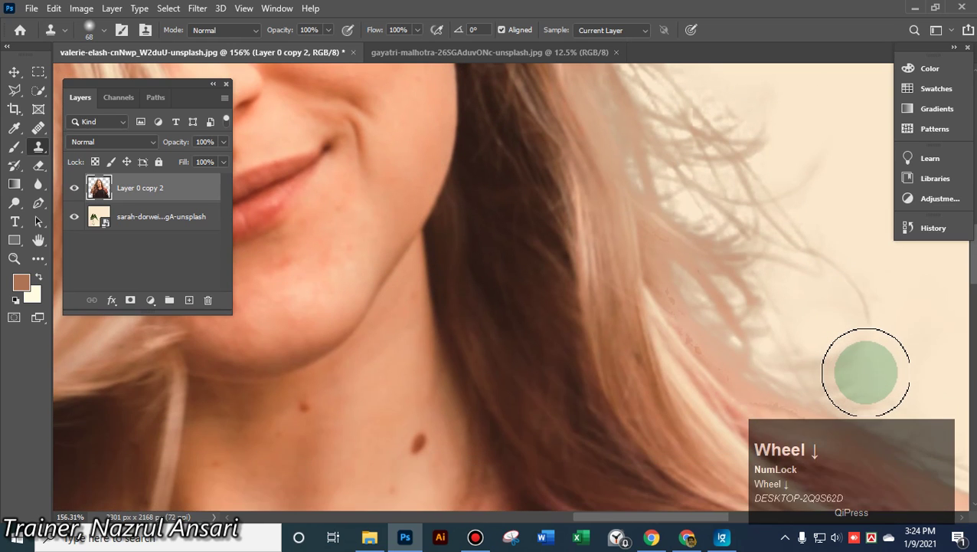
scroll(866, 372, "up", 5)
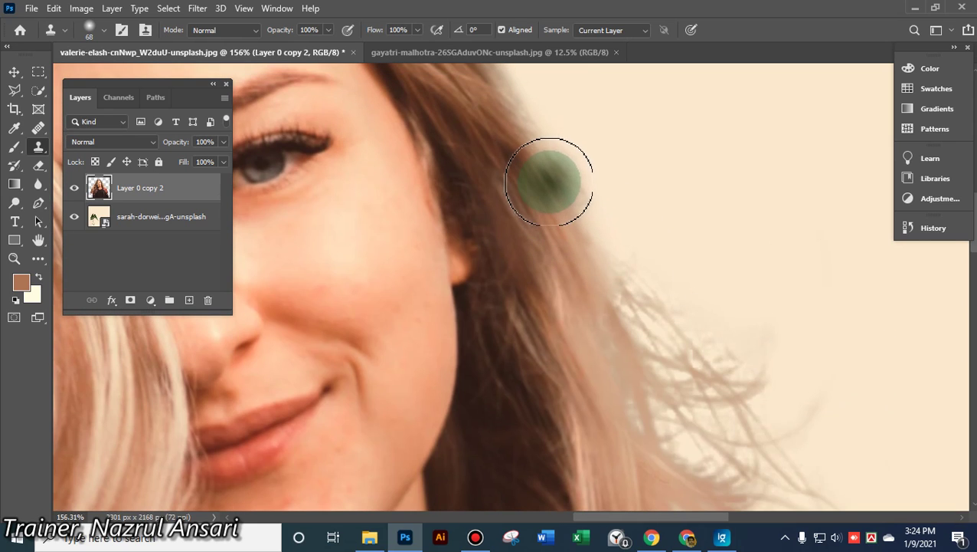
mouse_move(546, 186)
left_mouse_down()
mouse_move(594, 306)
mouse_move(617, 429)
left_mouse_up()
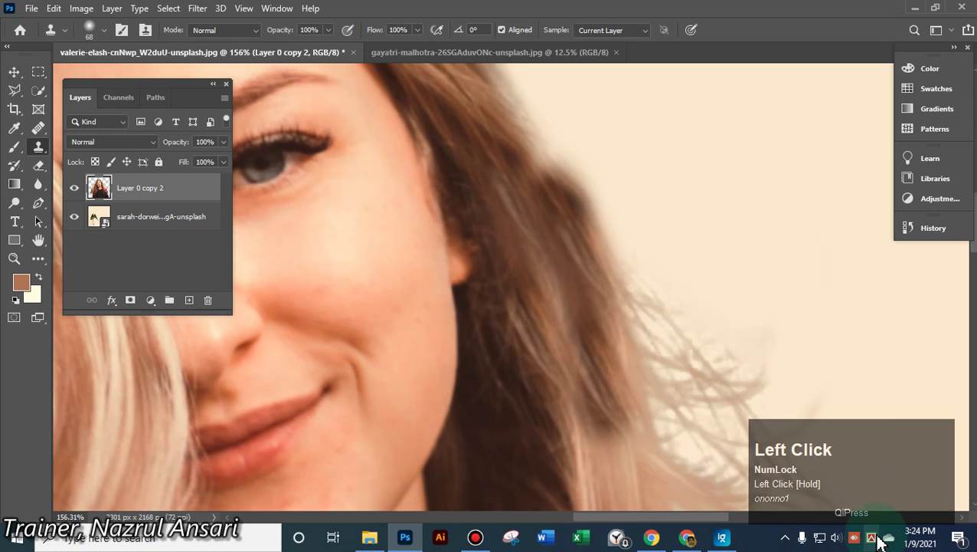
scroll(709, 396, "up", 5)
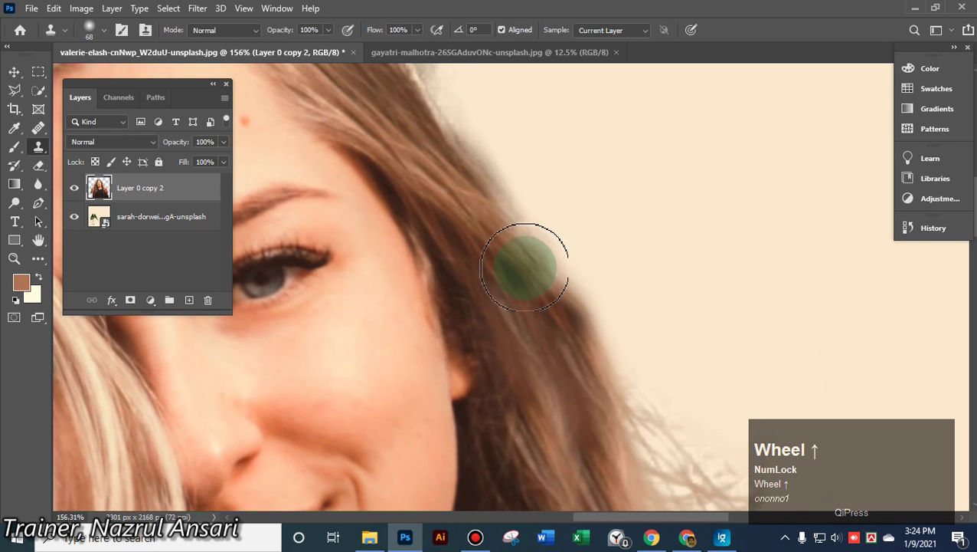
left_click(535, 288)
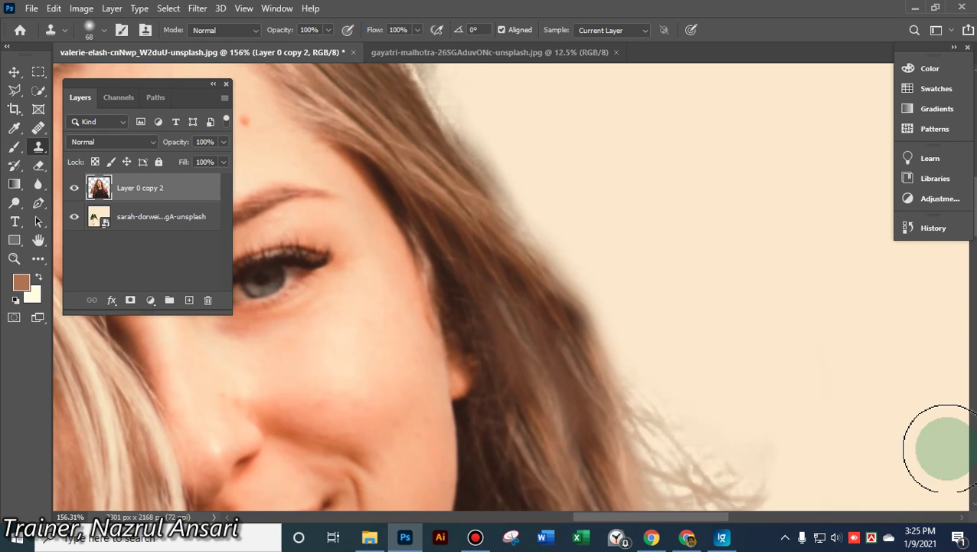
left_click(672, 275, "alt")
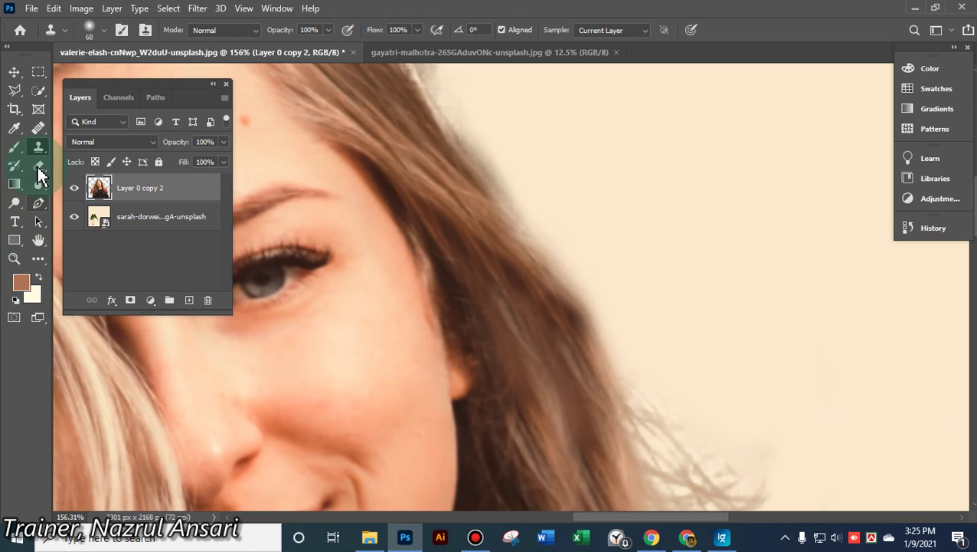
Erase the blurry halo on Layer 0 copy 2 along the outer hair edge and above the flyaway strands
left_click(39, 165)
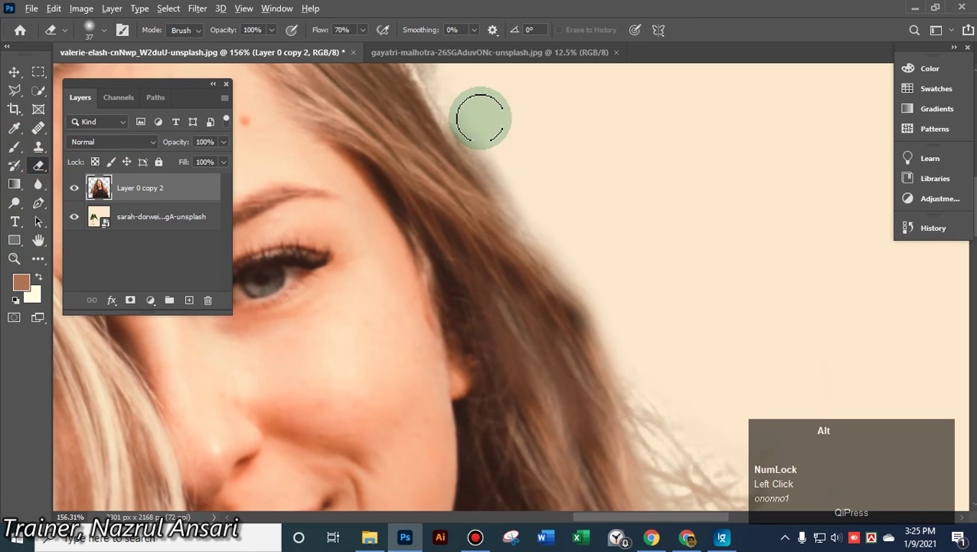
mouse_move(470, 122)
left_mouse_down()
mouse_move(579, 262)
mouse_move(622, 345)
left_mouse_up()
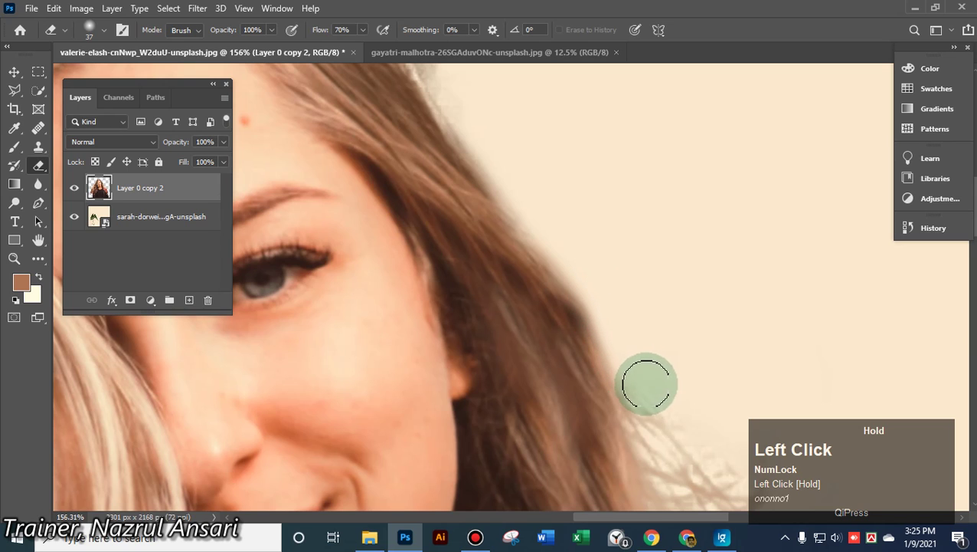
mouse_move(646, 384)
left_mouse_down()
mouse_move(697, 402)
mouse_move(781, 376)
left_mouse_up()
scroll(767, 327, "down", 5)
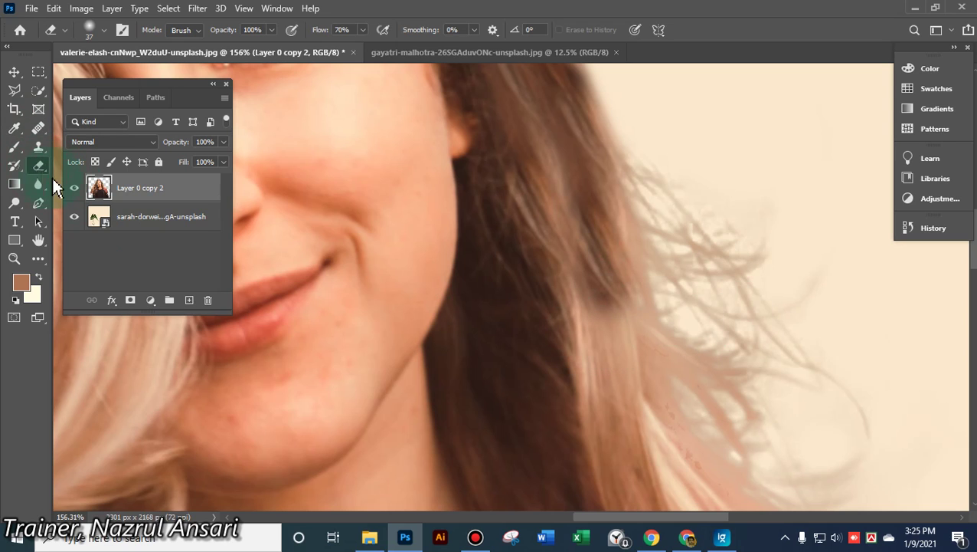
scroll(718, 375, "up", 3)
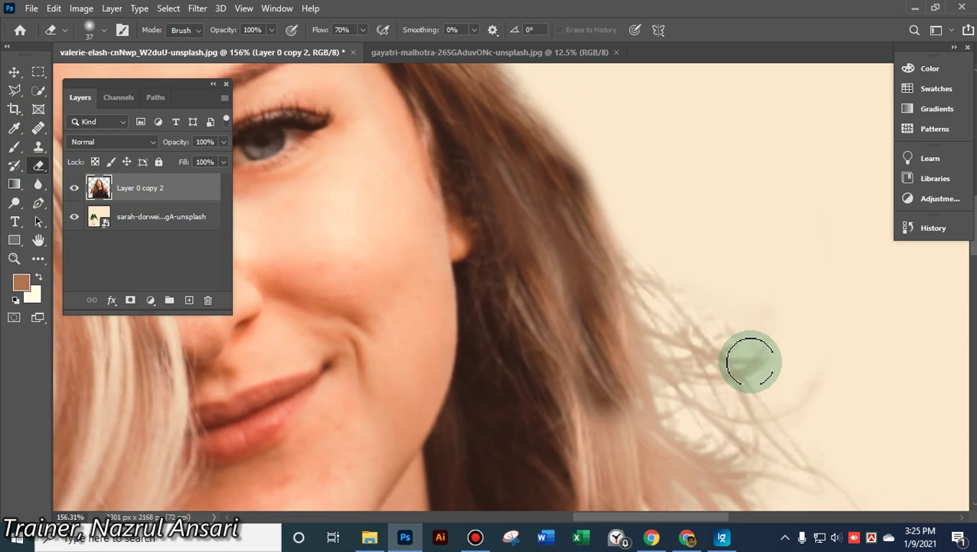
Add a new layer clipped to Layer 0 copy 2 and check the hair cutout with the background layer hidden
left_click(191, 301)
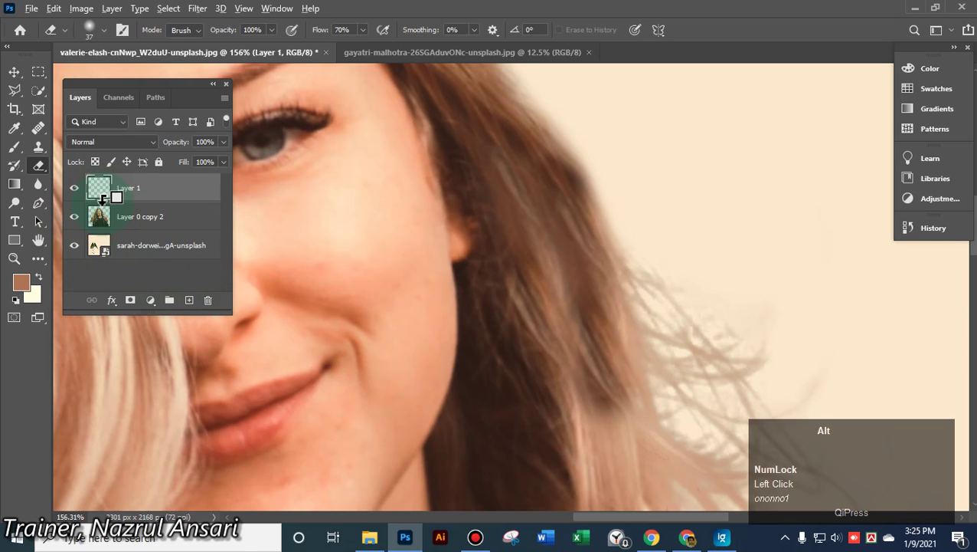
left_click(99, 199, "alt")
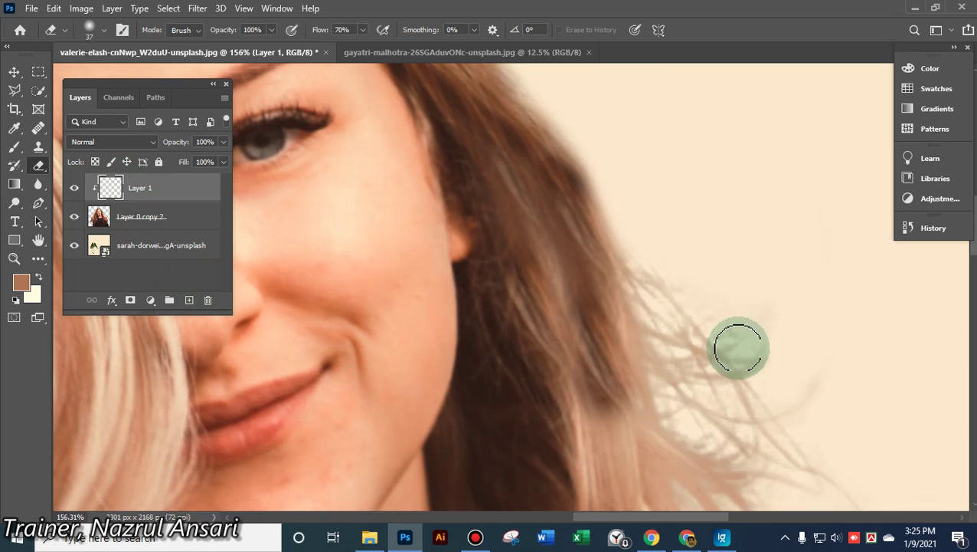
left_click(74, 247)
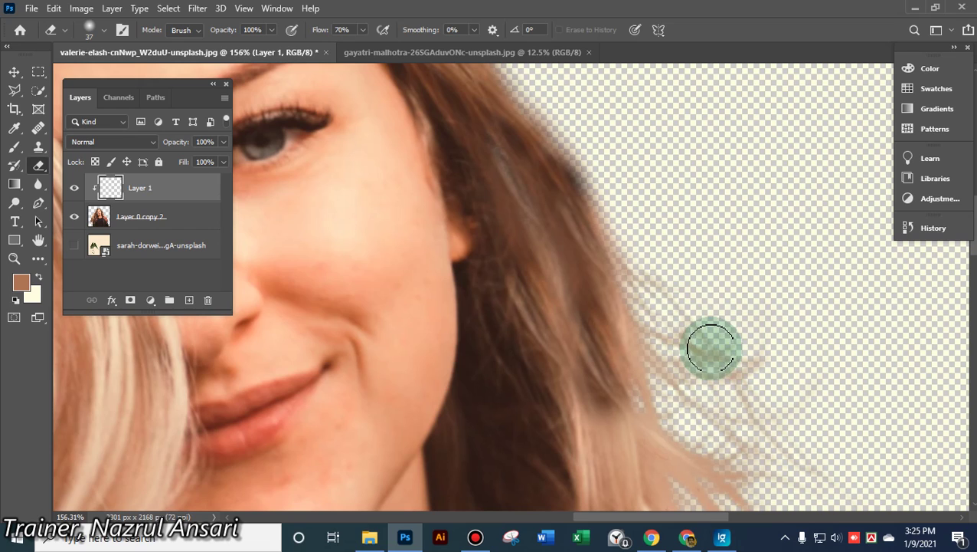
left_click(74, 247)
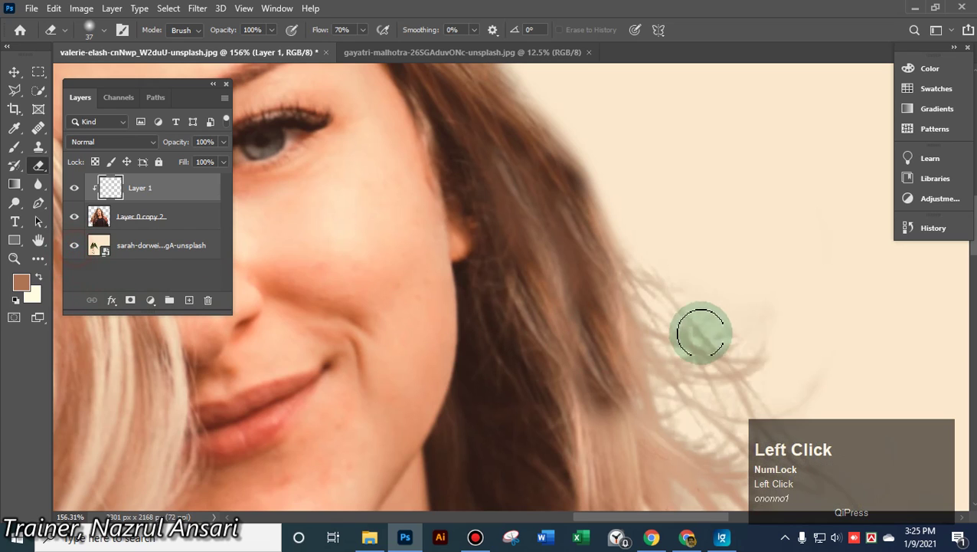
left_click(115, 190)
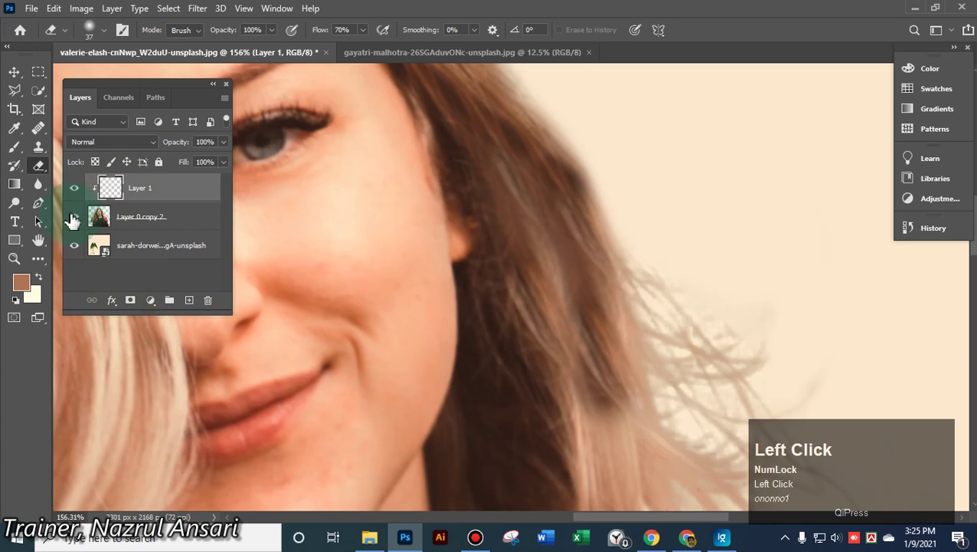
Paint brown tones sampled from the hair over the flyaway strands and lower hair edge on Layer 1 with the Brush tool
left_click(14, 147)
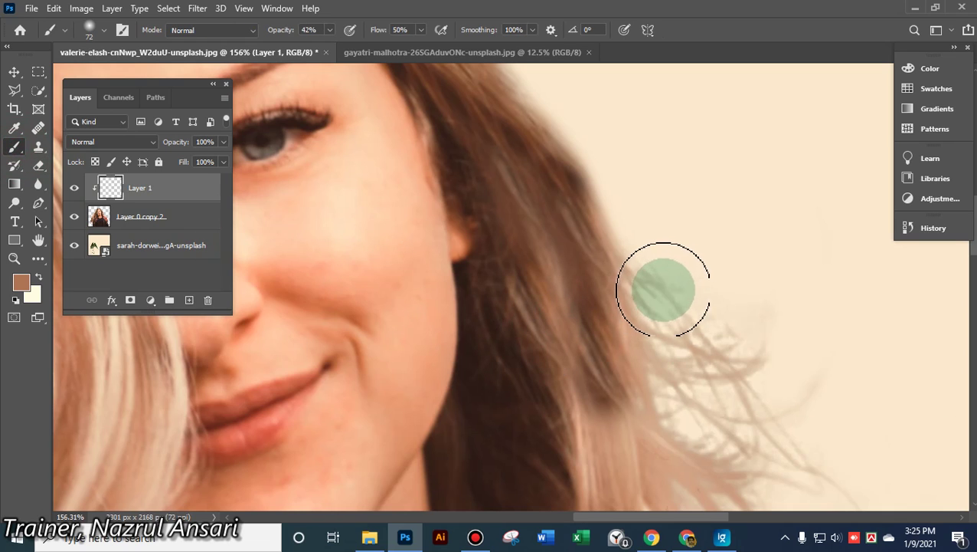
mouse_move(663, 288)
left_mouse_down()
mouse_move(701, 358)
mouse_move(769, 292)
mouse_move(837, 293)
mouse_move(710, 311)
mouse_move(583, 221)
left_mouse_up()
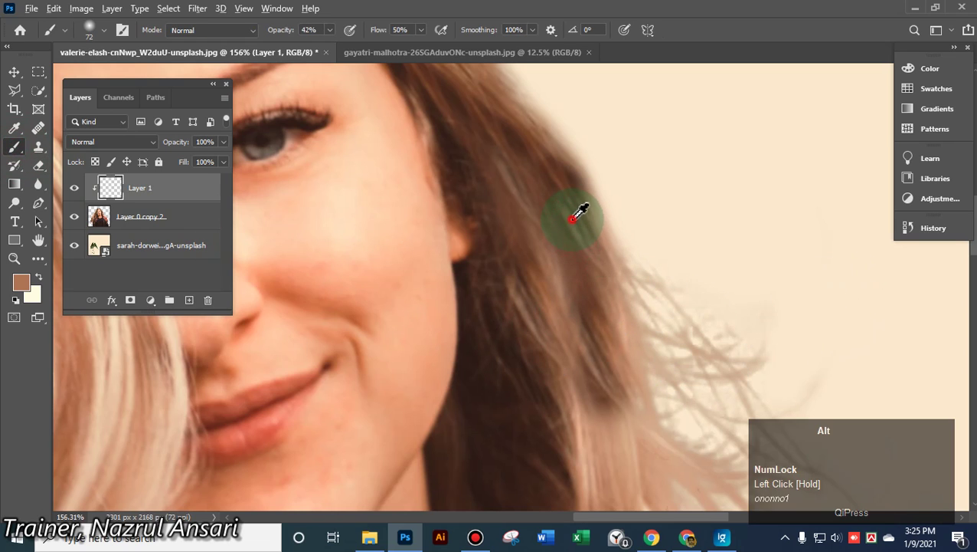
mouse_move(666, 287)
left_mouse_down()
mouse_move(676, 291)
mouse_move(650, 284)
mouse_move(737, 332)
mouse_move(706, 454)
mouse_move(648, 376)
mouse_move(758, 372)
left_mouse_up()
mouse_move(796, 394)
left_mouse_down()
mouse_move(843, 318)
mouse_move(676, 259)
mouse_move(624, 303)
mouse_move(683, 399)
mouse_move(808, 410)
mouse_move(738, 394)
left_mouse_up()
left_click(602, 331, "alt")
left_click(560, 289, "alt")
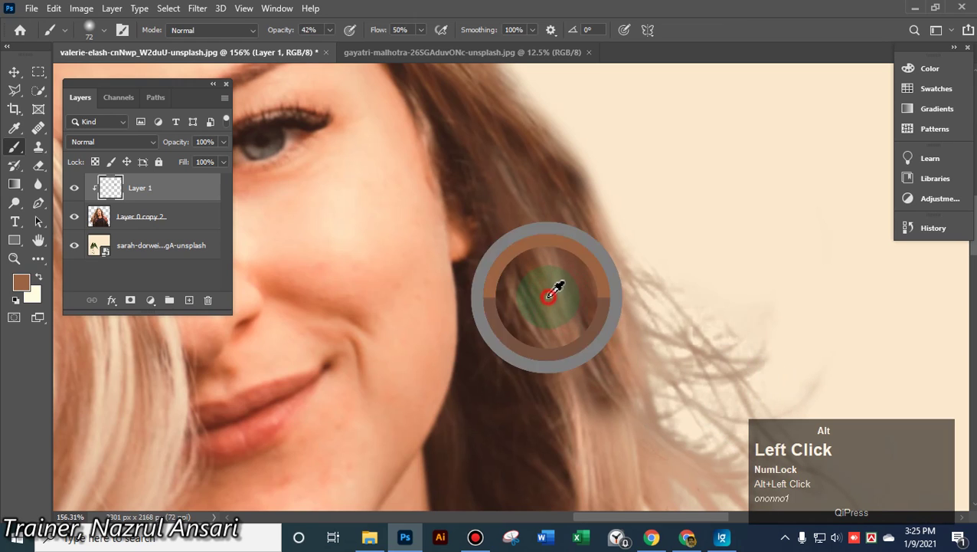
mouse_move(650, 308)
left_mouse_down()
mouse_move(711, 354)
mouse_move(713, 314)
mouse_move(770, 411)
mouse_move(685, 419)
mouse_move(712, 477)
mouse_move(690, 491)
mouse_move(626, 481)
mouse_move(626, 515)
mouse_move(647, 496)
mouse_move(582, 500)
mouse_move(668, 351)
mouse_move(724, 361)
left_mouse_up()
scroll(724, 361, "down", 5)
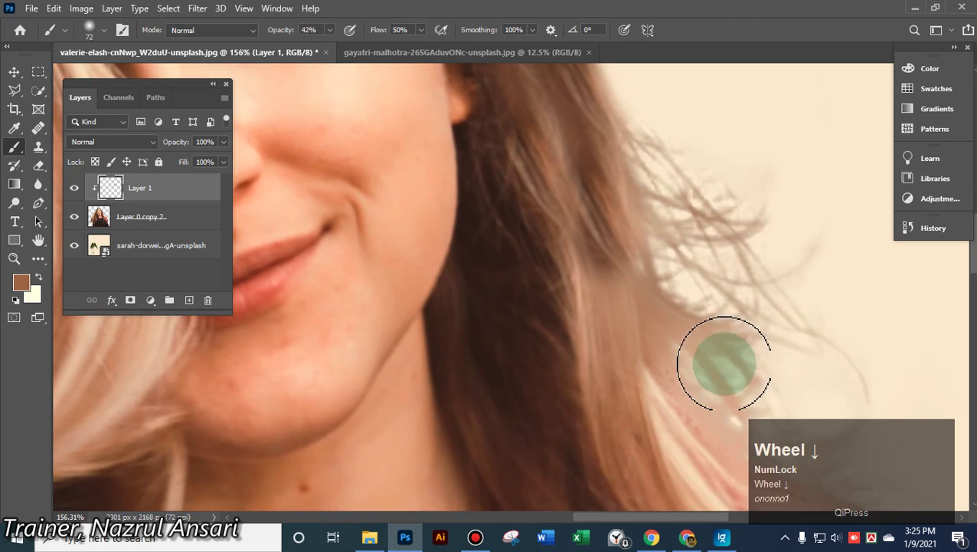
mouse_move(831, 237)
left_mouse_down()
mouse_move(868, 321)
mouse_move(856, 277)
mouse_move(764, 303)
mouse_move(806, 363)
mouse_move(777, 259)
mouse_move(708, 316)
mouse_move(759, 398)
mouse_move(761, 220)
mouse_move(749, 129)
mouse_move(799, 189)
mouse_move(840, 156)
mouse_move(782, 170)
mouse_move(862, 163)
left_mouse_up()
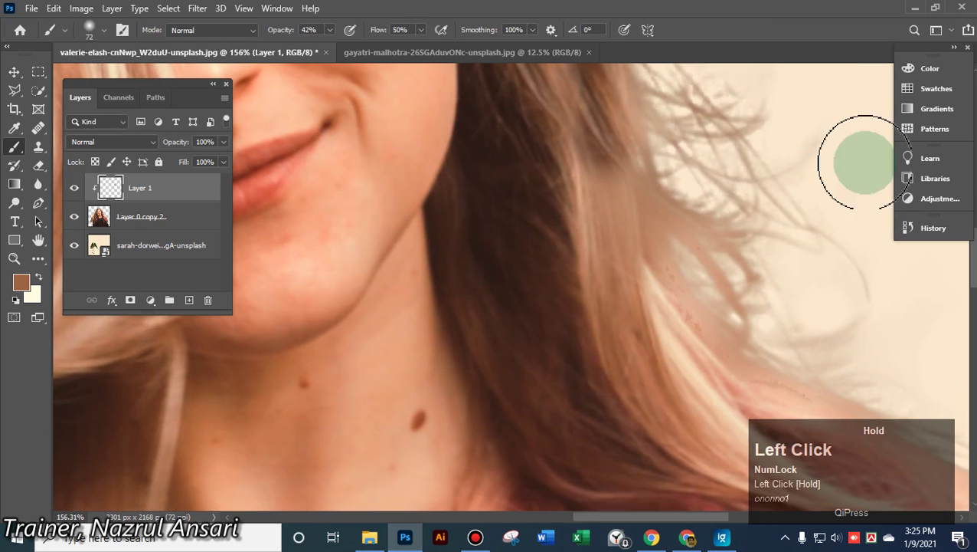
scroll(907, 295, "up", 3)
scroll(907, 296, "up", 1)
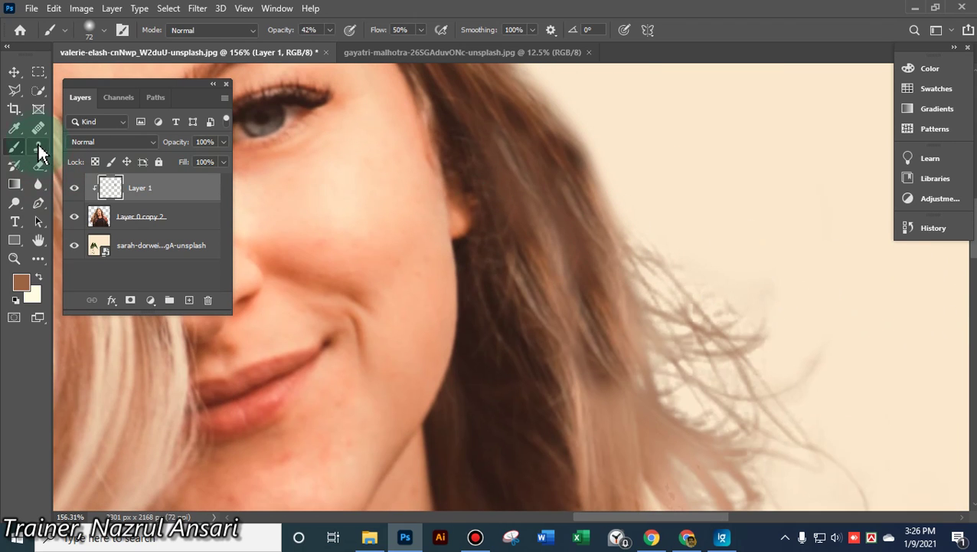
Try to erase the faint haze around the flyaway strands on Layer 1, raising the Eraser flow to 100%
left_click(38, 165)
mouse_move(681, 227)
left_mouse_down()
mouse_move(727, 302)
mouse_move(805, 295)
mouse_move(748, 274)
mouse_move(749, 296)
mouse_move(718, 282)
mouse_move(738, 316)
mouse_move(703, 274)
mouse_move(740, 312)
left_mouse_up()
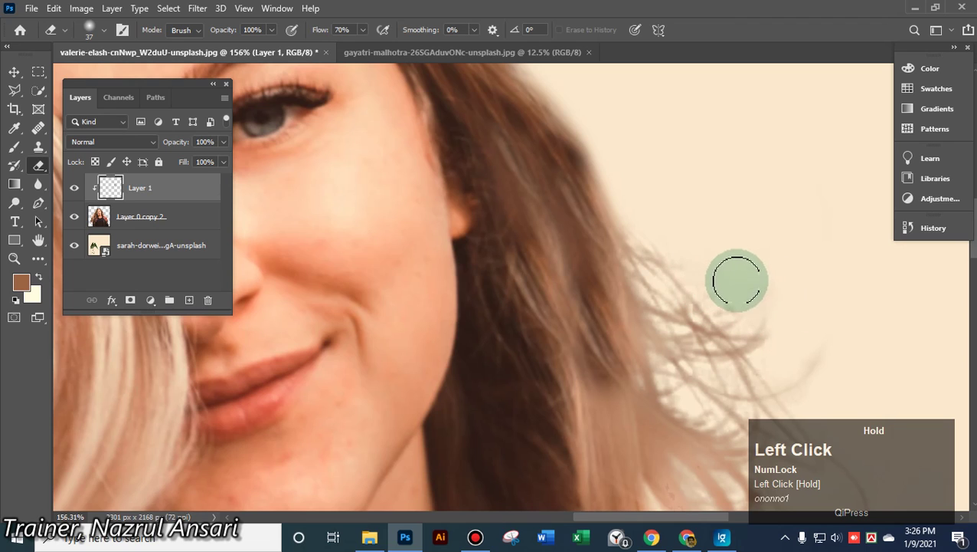
left_click_drag(470, 277, 457, 304)
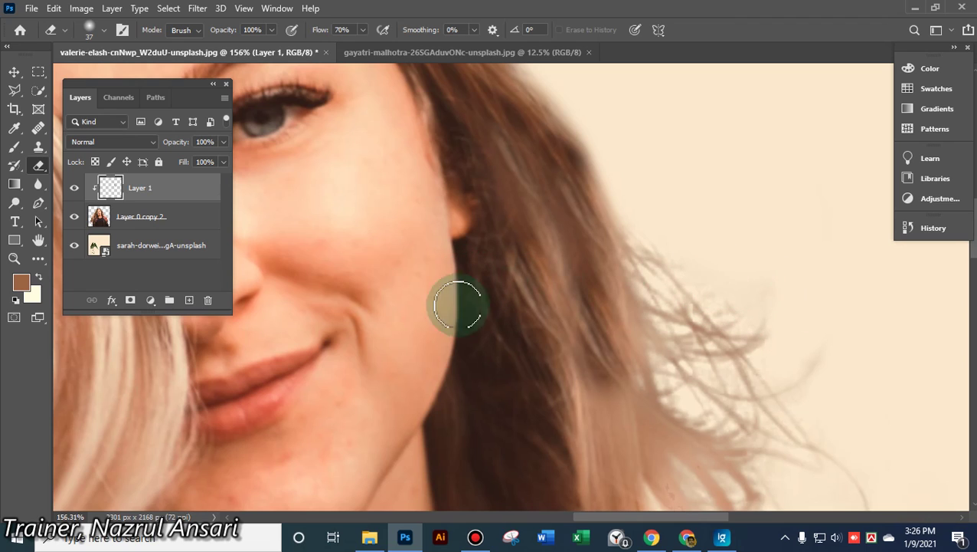
left_click(102, 191)
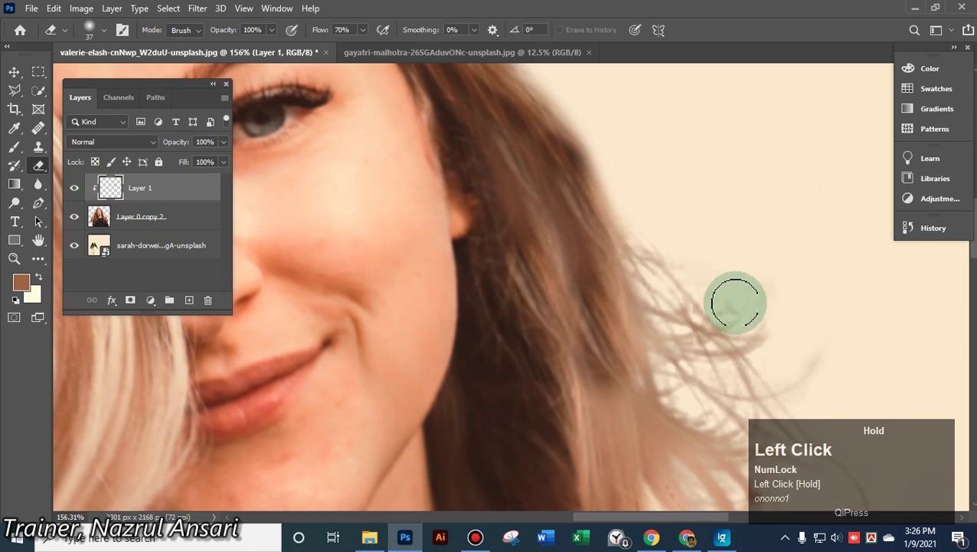
mouse_move(720, 307)
left_mouse_down()
mouse_move(343, 60)
mouse_move(352, 31)
mouse_move(362, 48)
mouse_move(676, 191)
mouse_move(750, 308)
left_mouse_up()
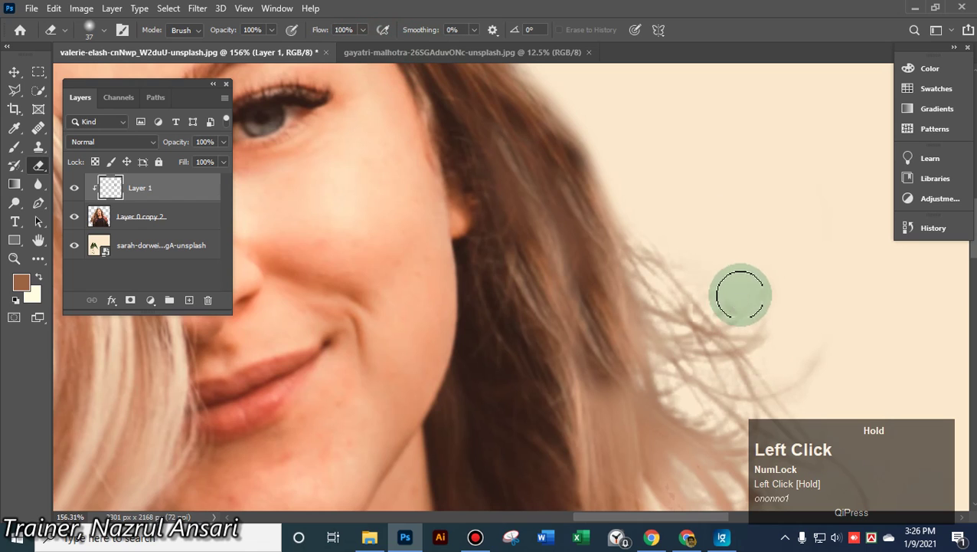
left_click_drag(748, 306, 738, 304)
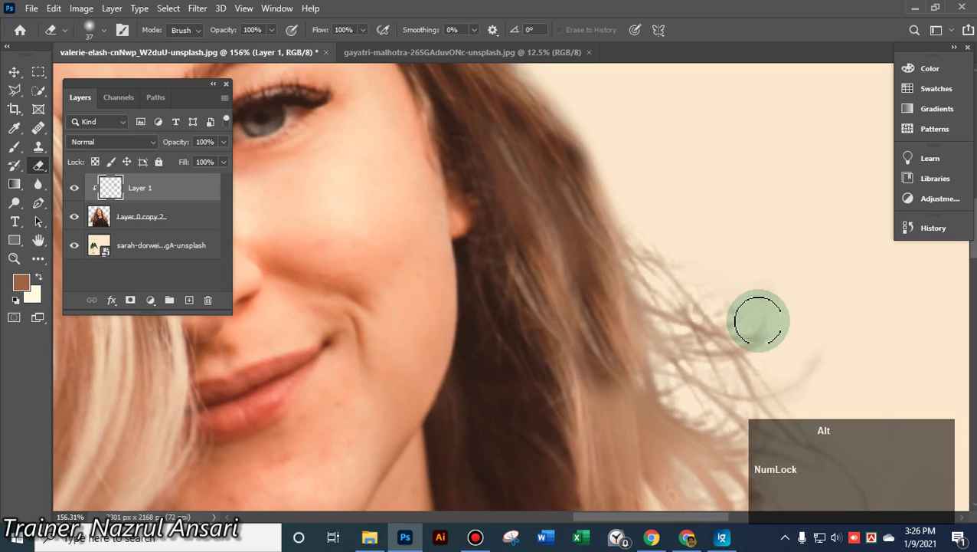
Erase the faint haze and stray ends outside the flyaway strands on Layer 0 copy 2
scroll(745, 310, "up", 3)
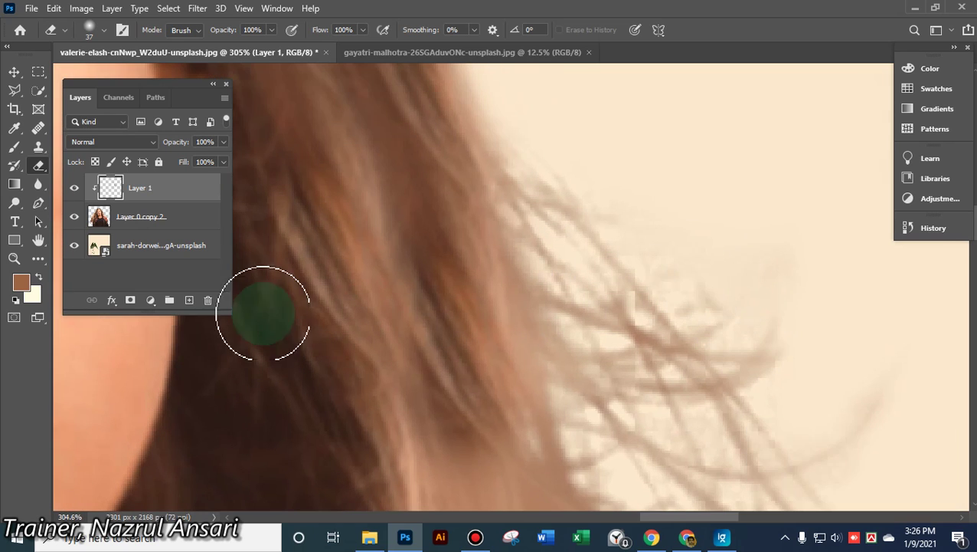
left_click(135, 222)
left_click(703, 267)
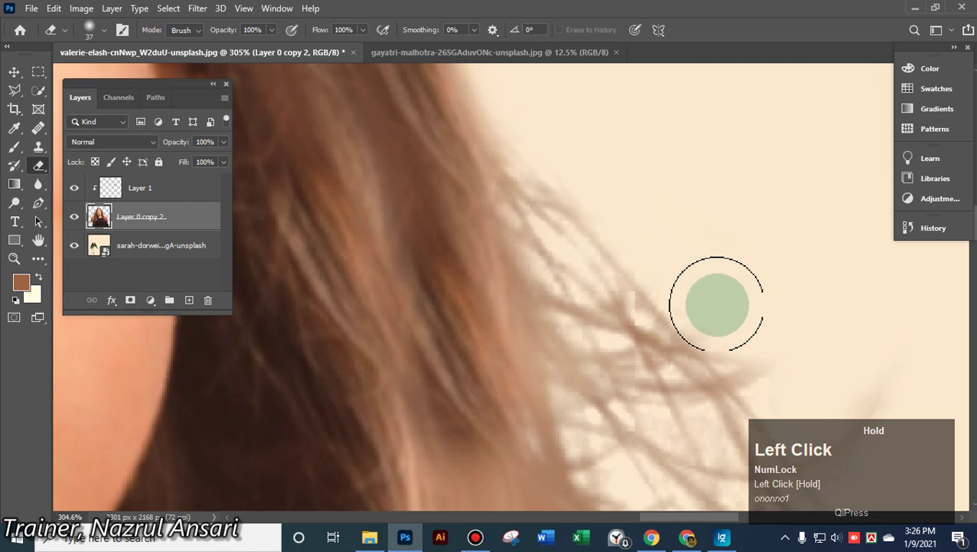
scroll(847, 307, "down", 5)
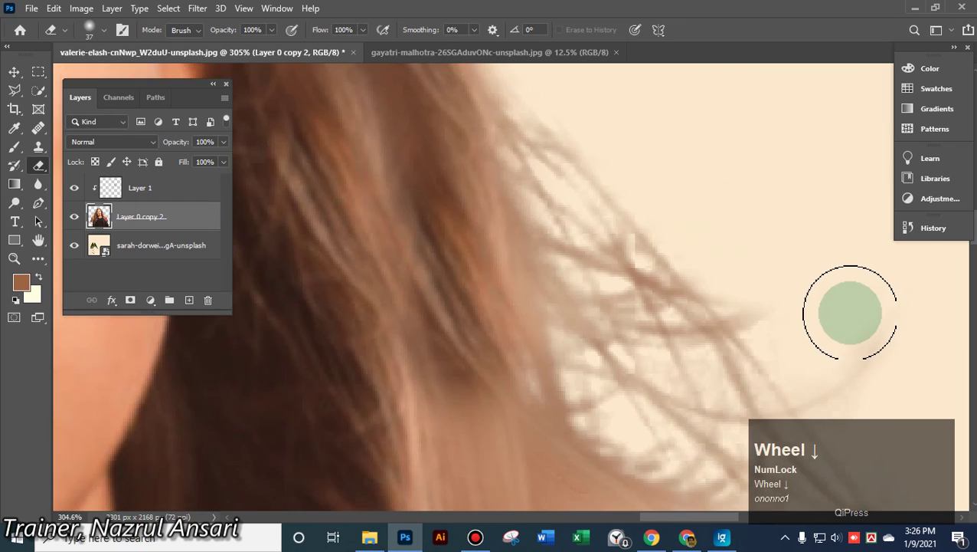
Erase the remaining halo along the outer edge of the hair on the upper left side of the head
scroll(848, 308, "down", 10)
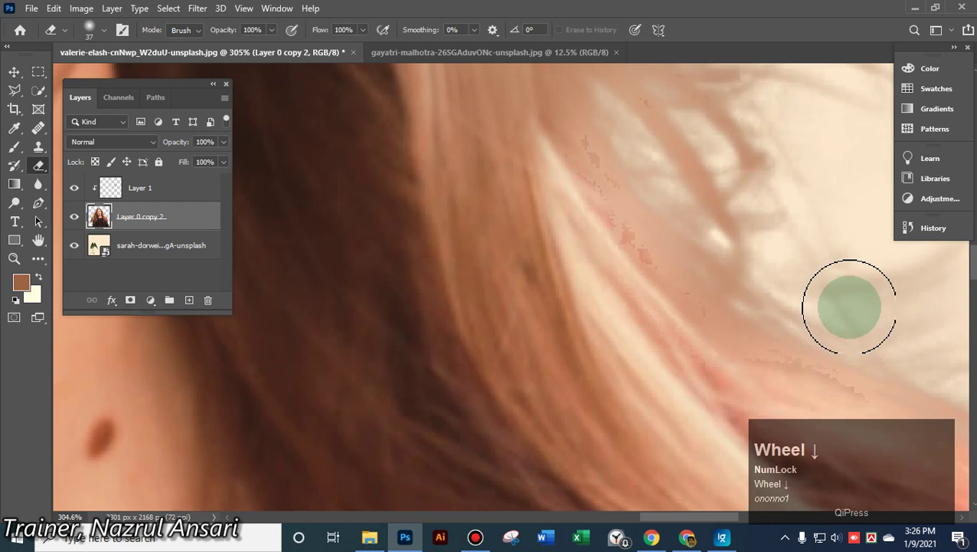
scroll(846, 304, "down", 8)
scroll(659, 284, "down", 5, "alt")
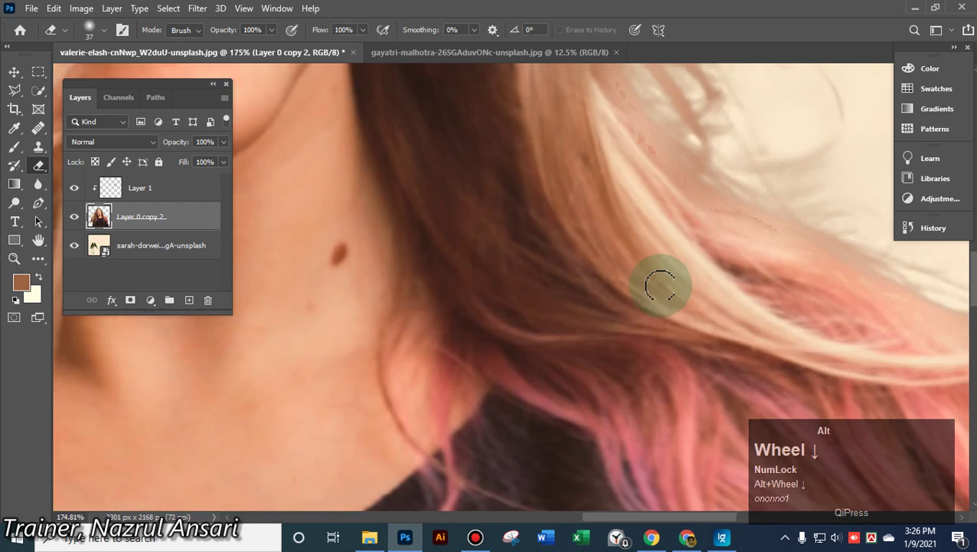
scroll(660, 286, "down", 4, "alt")
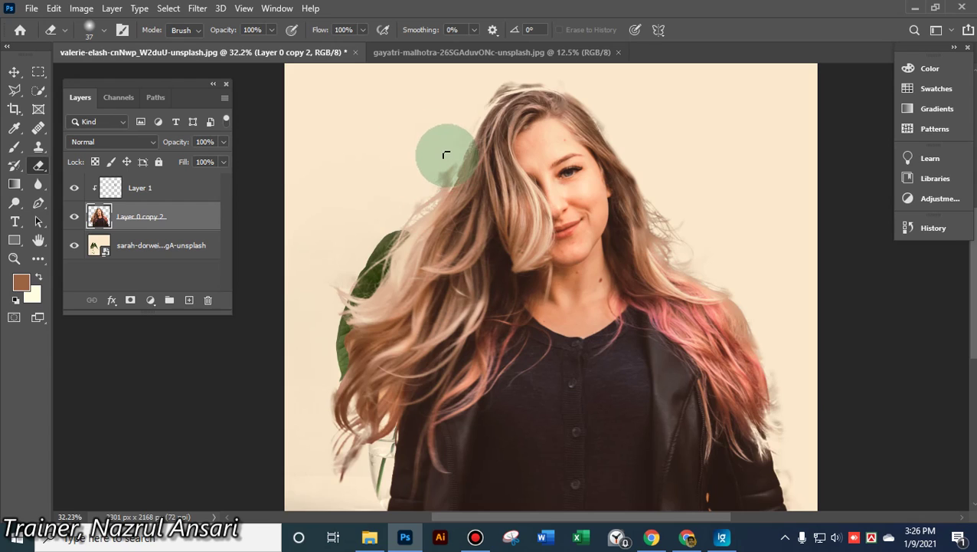
left_click_drag(446, 155, 436, 175)
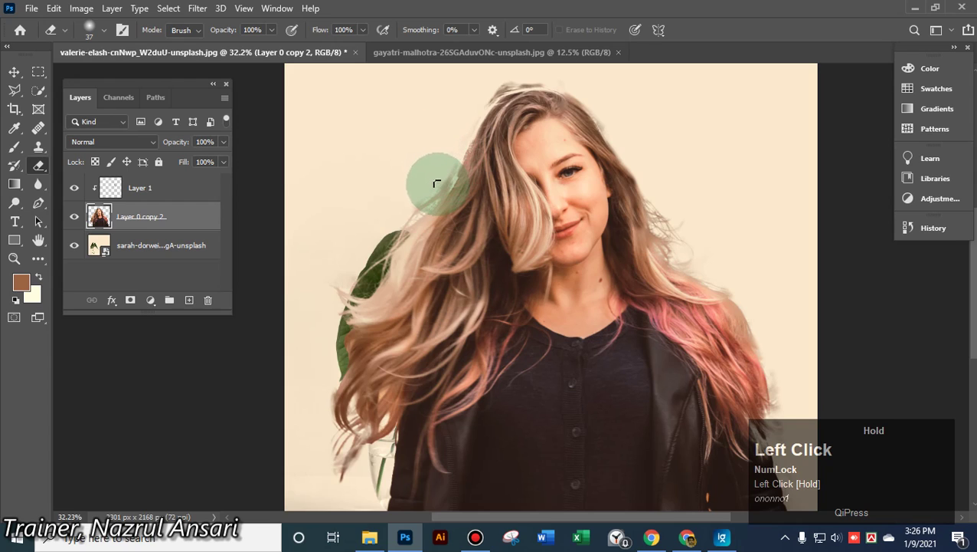
left_click_drag(407, 206, 421, 163)
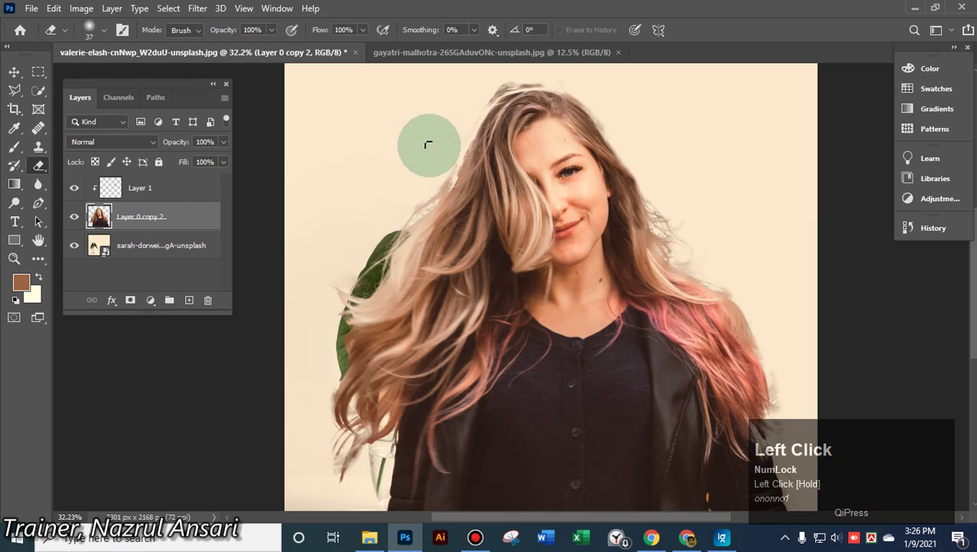
Erase the blurry stray strands around the lowest hair tip beside the glass vase on Layer 0 copy 2
scroll(365, 492, "up", 8)
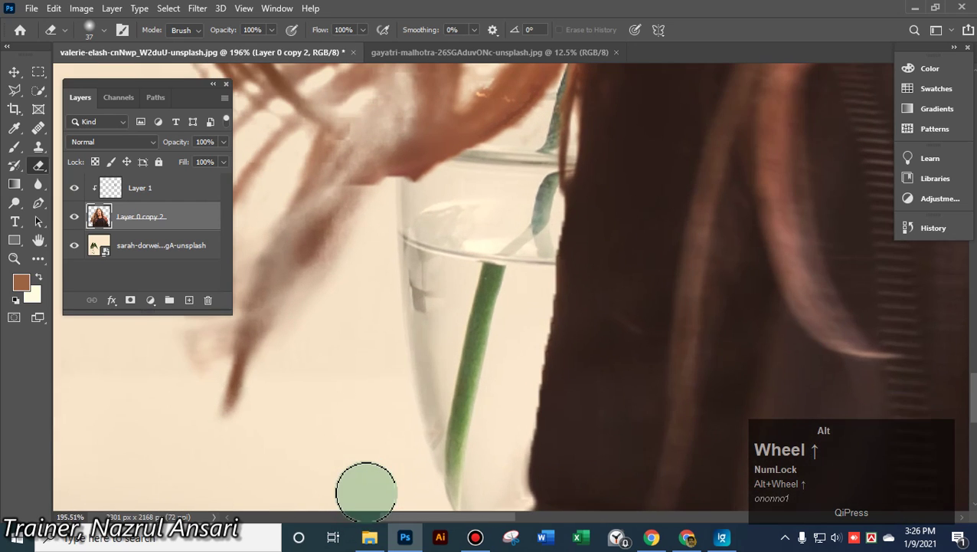
left_click_drag(430, 268, 651, 290)
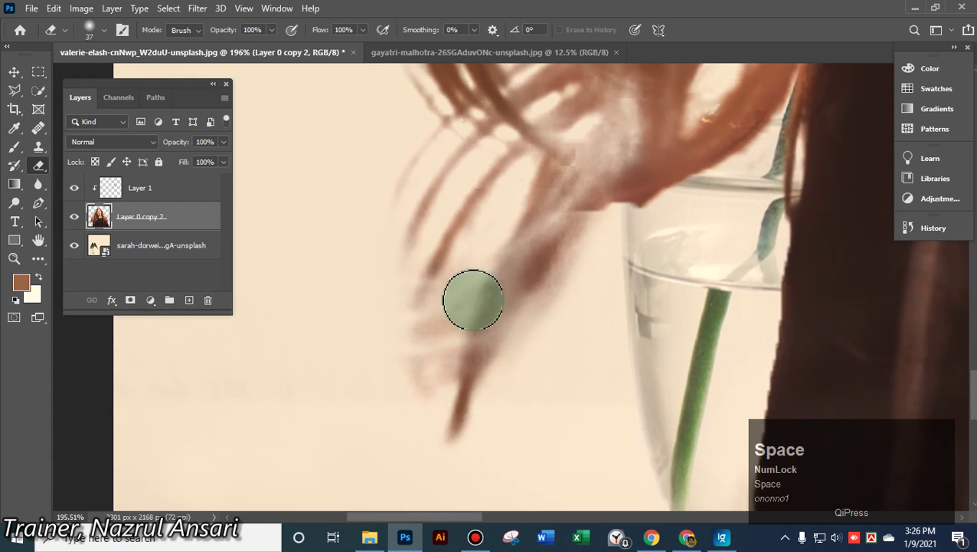
mouse_move(476, 250)
left_mouse_down()
mouse_move(442, 307)
mouse_move(424, 386)
mouse_move(452, 290)
mouse_move(425, 362)
mouse_move(430, 341)
mouse_move(590, 299)
mouse_move(589, 268)
mouse_move(519, 388)
mouse_move(597, 258)
mouse_move(409, 350)
mouse_move(446, 320)
mouse_move(429, 397)
mouse_move(406, 304)
mouse_move(558, 292)
left_mouse_up()
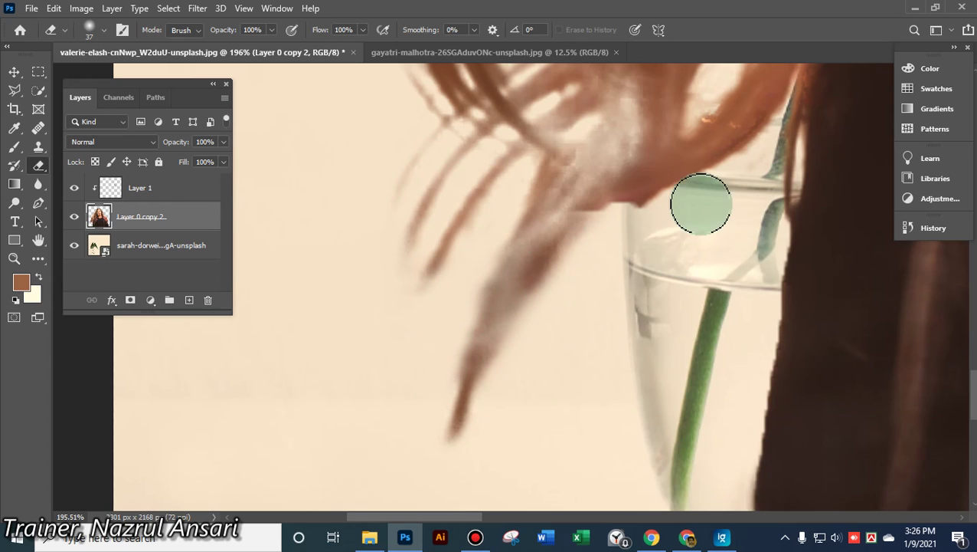
left_click_drag(708, 201, 668, 172)
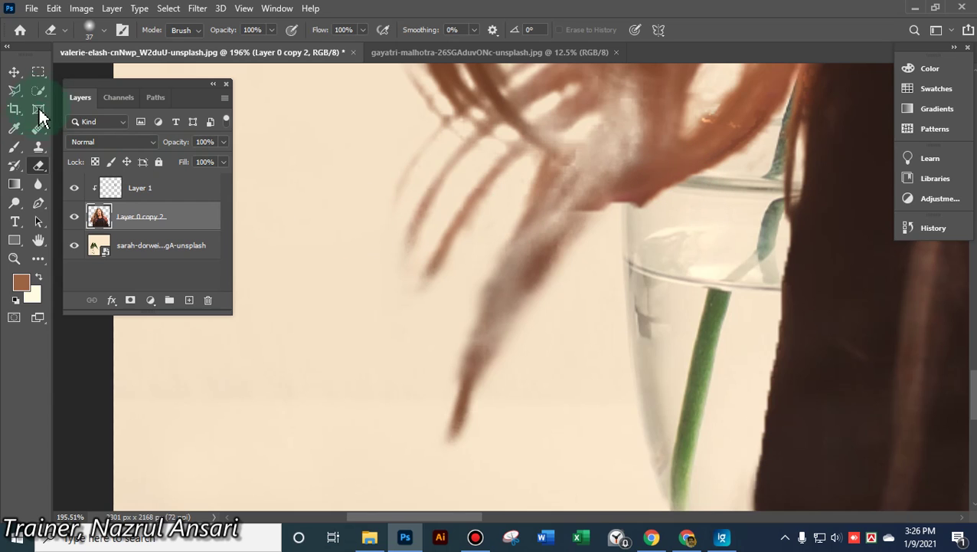
Paint the greyish lock beside the vase with reddish brown sampled from the hair, and erase the soft overspill around it
left_click(16, 153)
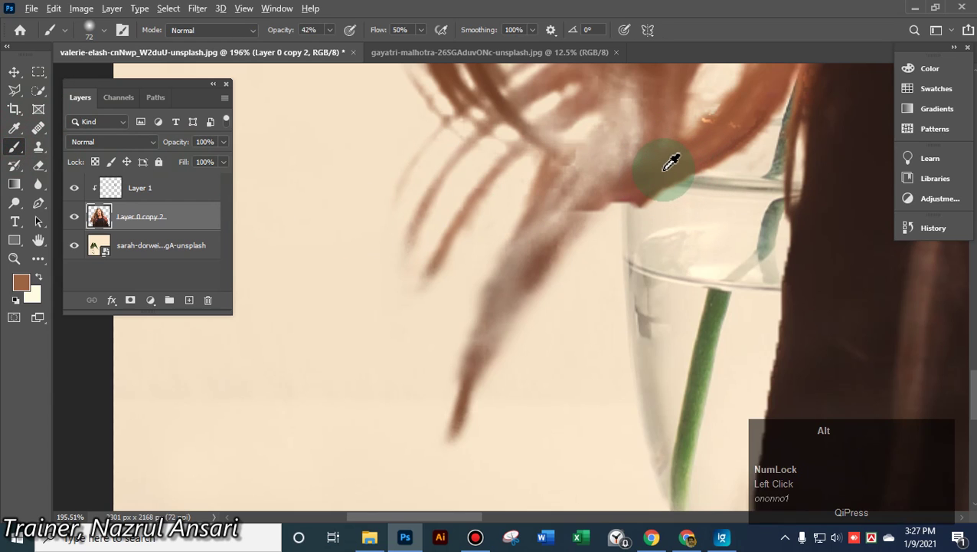
left_click(661, 167, "alt")
left_click_drag(548, 196, 450, 440)
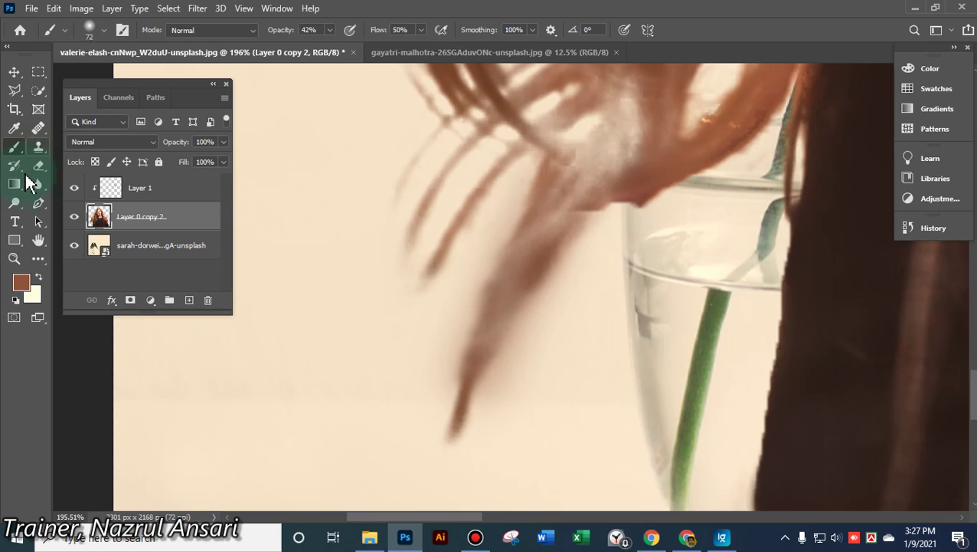
left_click(39, 167)
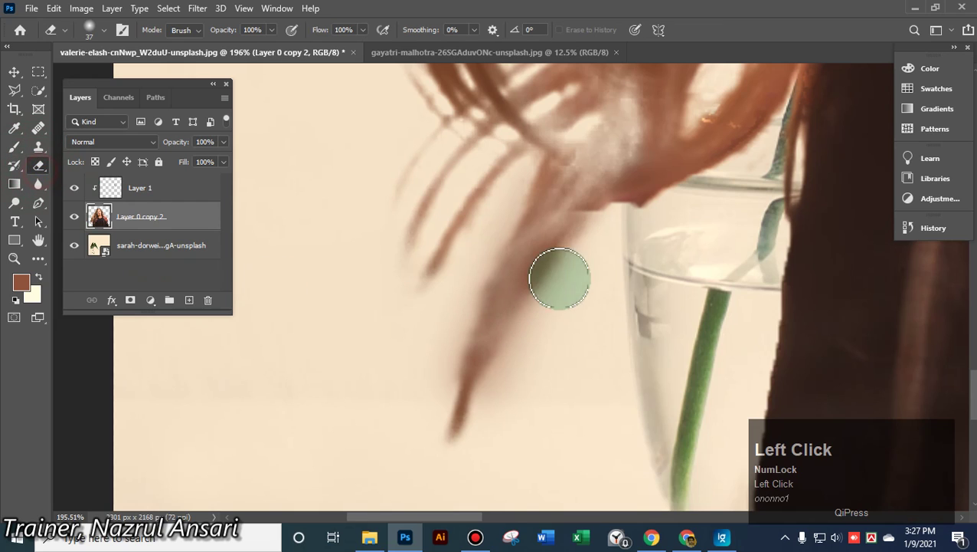
mouse_move(595, 242)
left_mouse_down()
mouse_move(499, 408)
mouse_move(556, 328)
mouse_move(484, 232)
mouse_move(408, 412)
mouse_move(556, 343)
mouse_move(355, 258)
left_mouse_up()
scroll(666, 278, "up", 5)
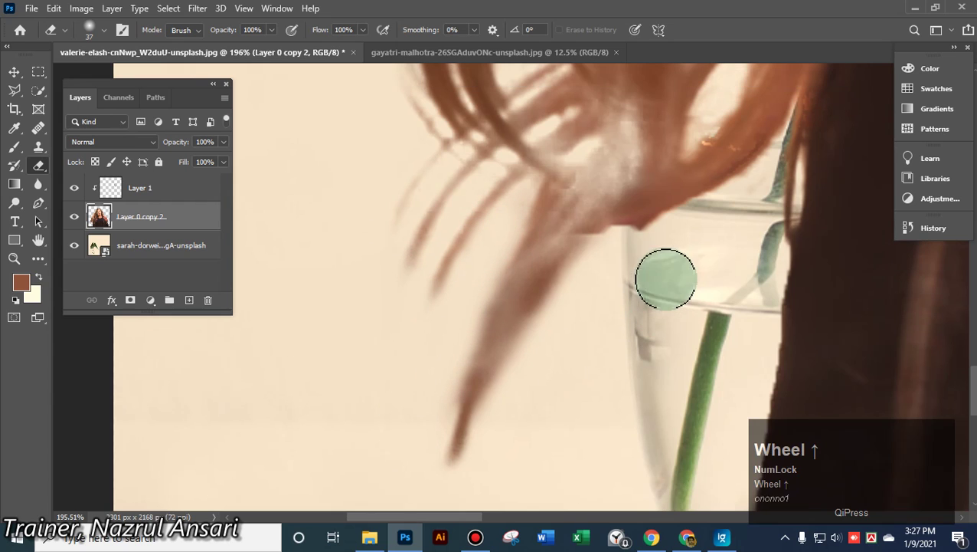
left_click(613, 297, "alt")
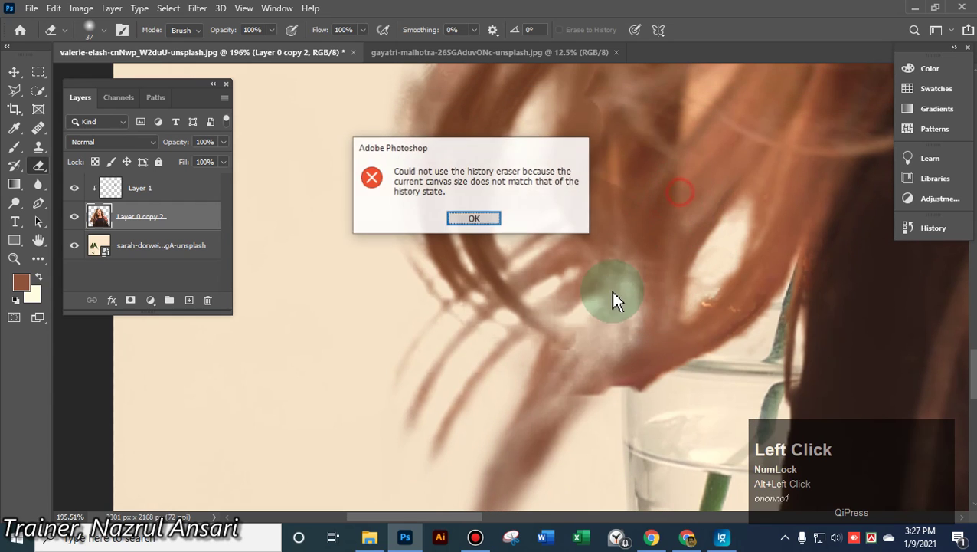
left_click(489, 218)
left_click(653, 221)
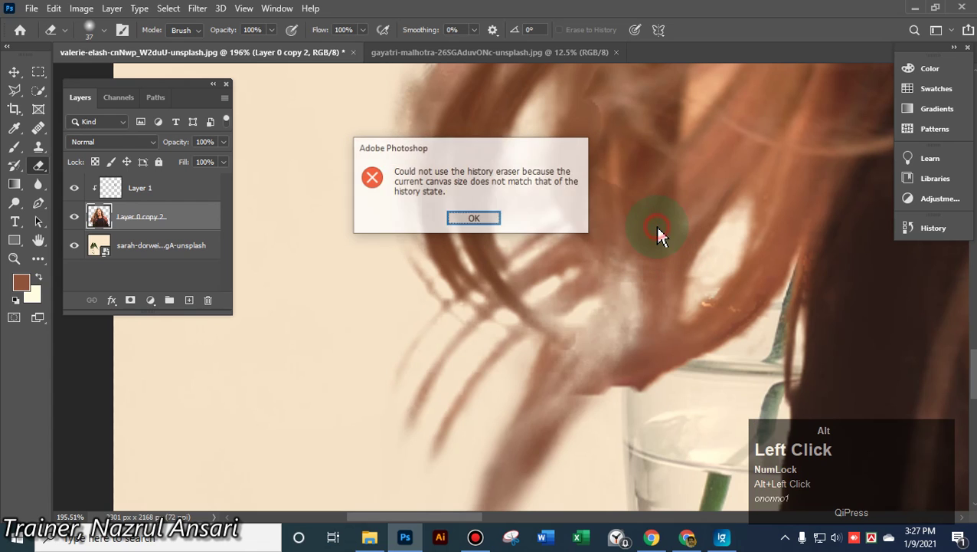
left_click(475, 219)
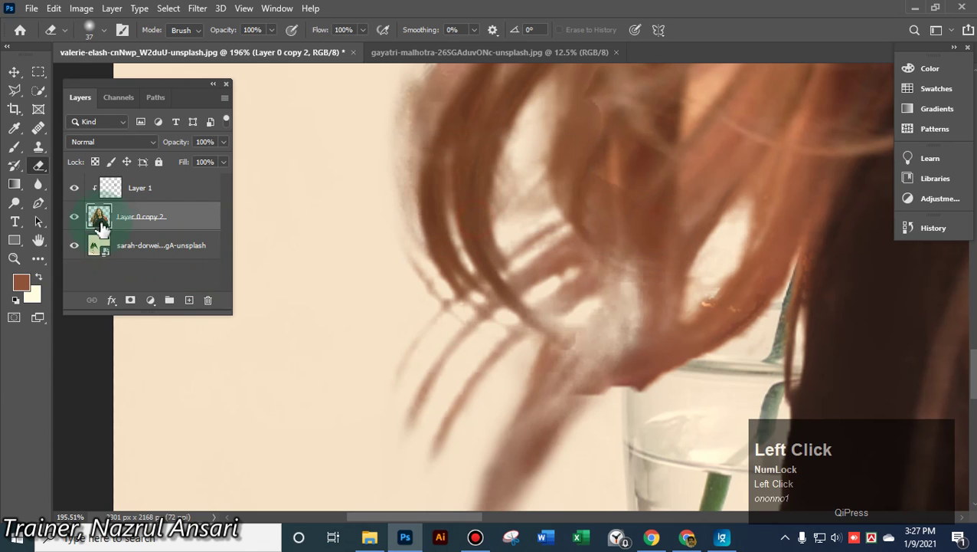
left_click(126, 185)
left_click(655, 227, "alt")
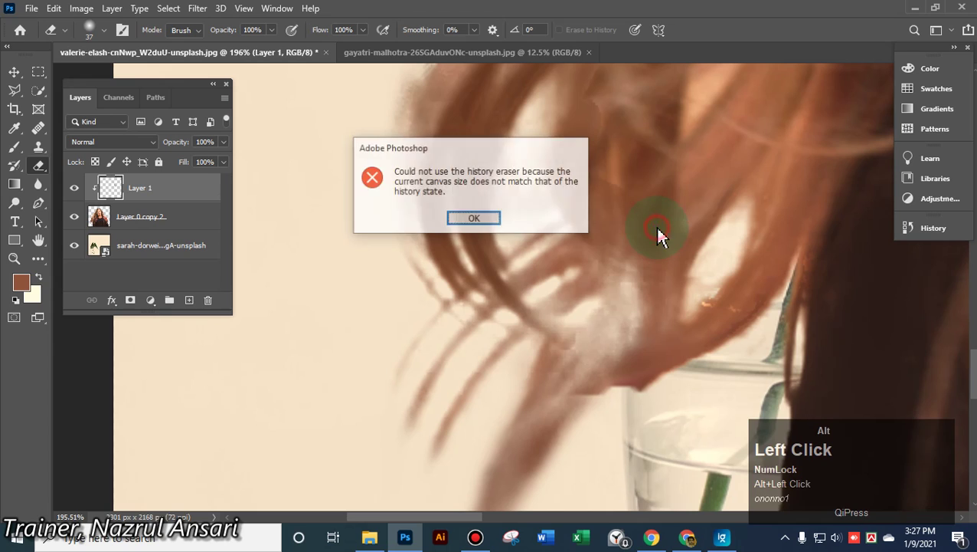
left_click(464, 218)
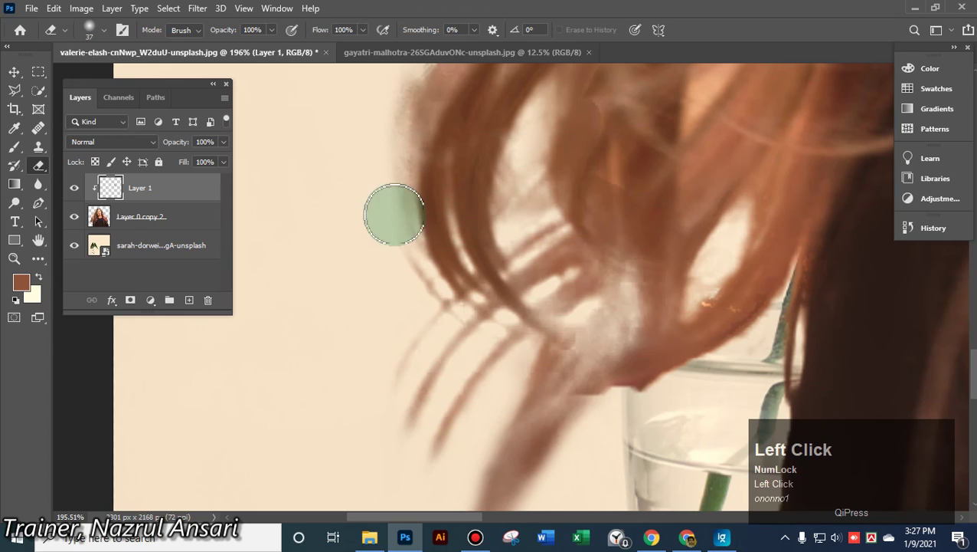
left_click(97, 219)
left_click(667, 214, "alt")
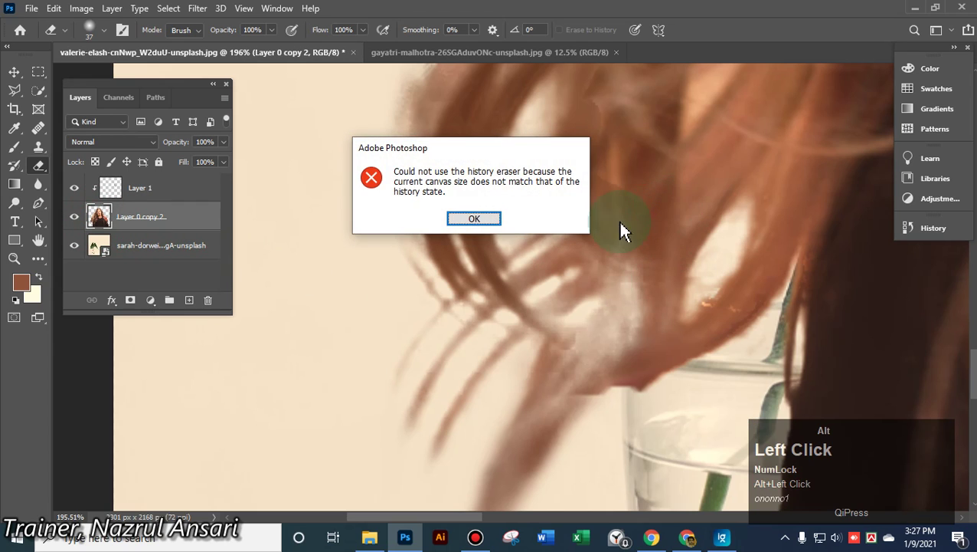
left_click(475, 219)
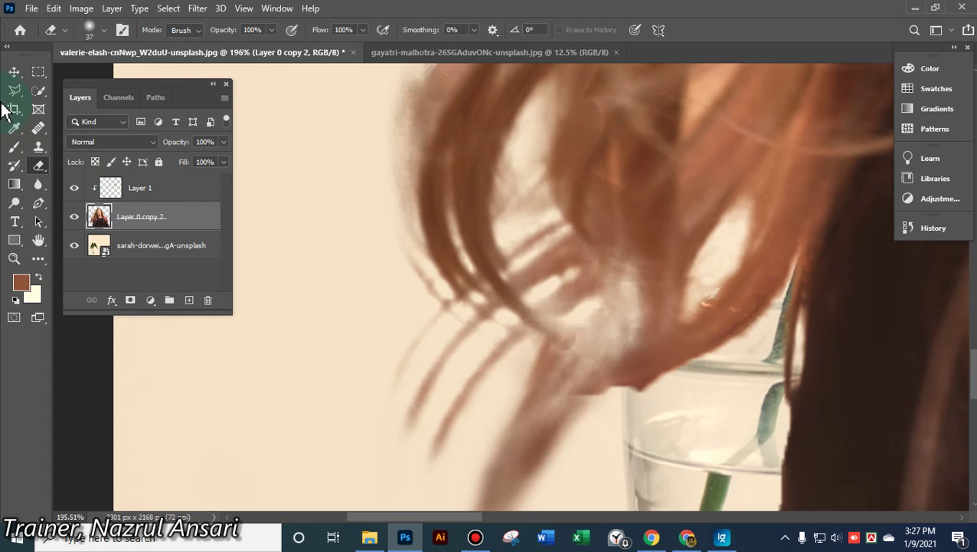
Brush brown sampled from the hair over the pale patch above the lowest lock, using Layer 1 and Layer 0 copy 2
left_click(14, 147)
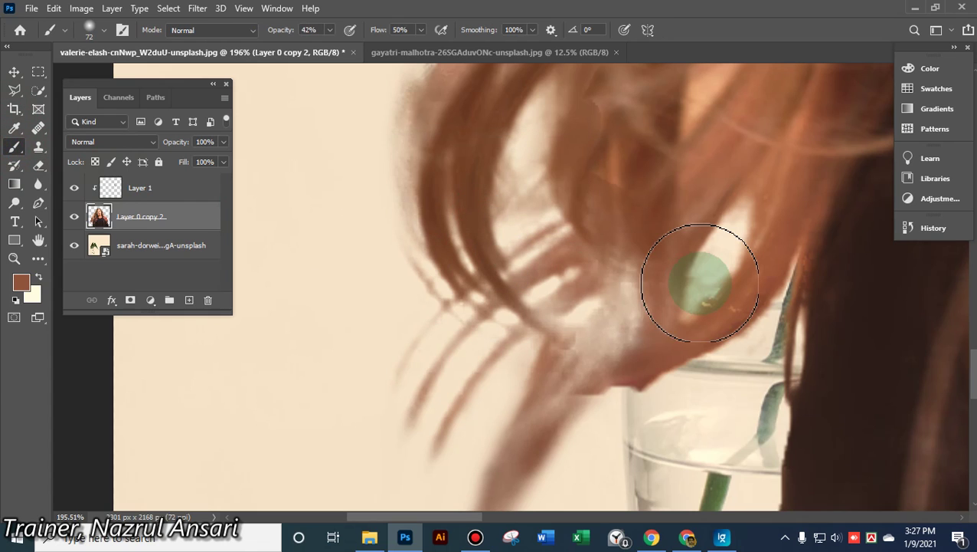
left_click(115, 192)
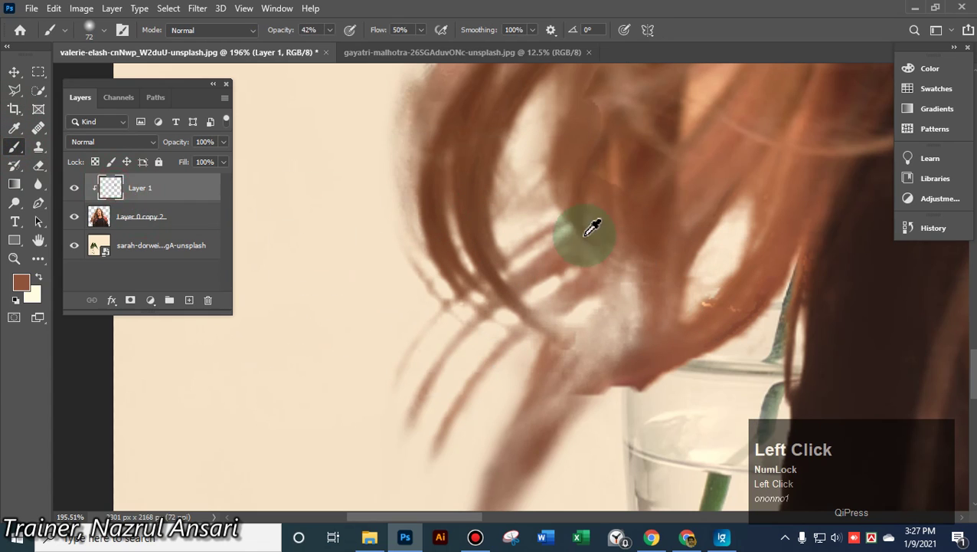
mouse_move(621, 291)
left_mouse_down()
mouse_move(587, 327)
mouse_move(626, 278)
mouse_move(206, 272)
left_mouse_up()
left_click(104, 220)
mouse_move(600, 317)
left_mouse_down()
mouse_move(626, 298)
mouse_move(612, 282)
mouse_move(589, 315)
mouse_move(605, 308)
mouse_move(624, 275)
mouse_move(633, 284)
mouse_move(622, 247)
left_mouse_up()
Erase the blurry fringe along the outer curve of the lower left hair on Layer 0 copy 2
scroll(621, 248, "up", 6)
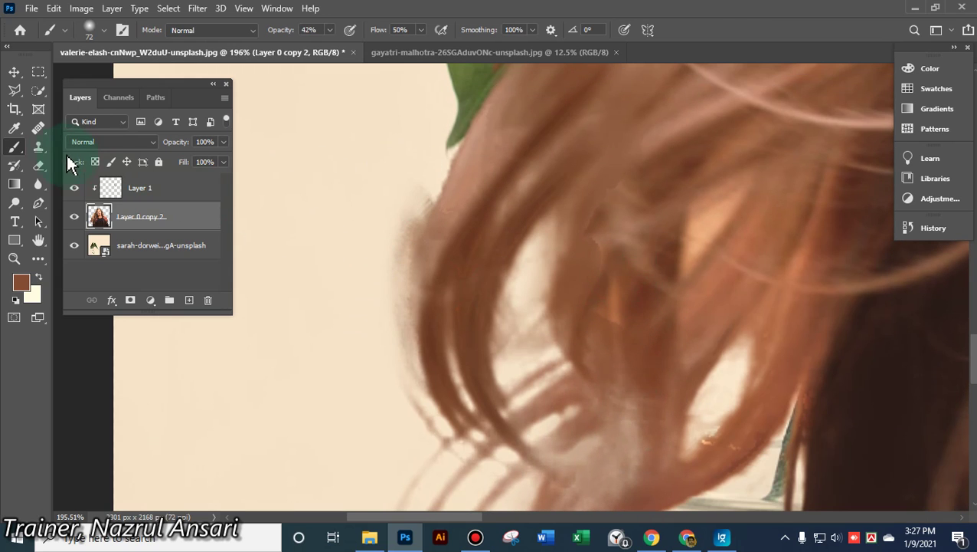
left_click(38, 166)
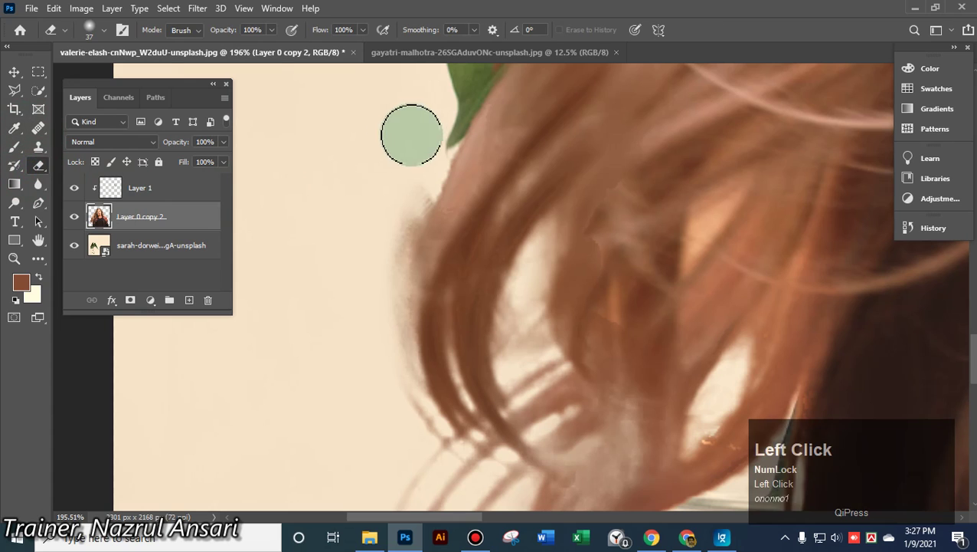
left_click_drag(422, 161, 396, 249)
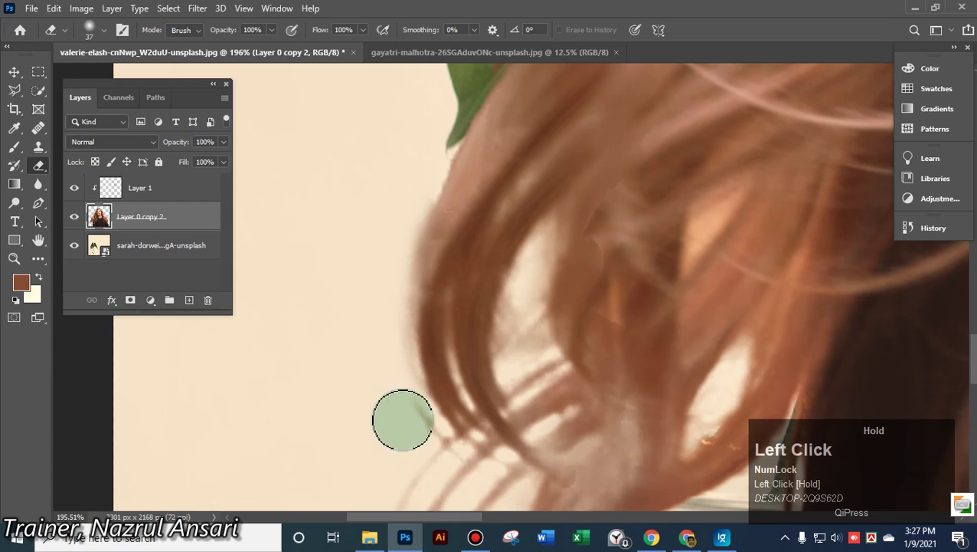
left_click_drag(407, 425, 394, 363)
mouse_move(394, 321)
left_mouse_down()
mouse_move(419, 190)
mouse_move(414, 238)
left_mouse_up()
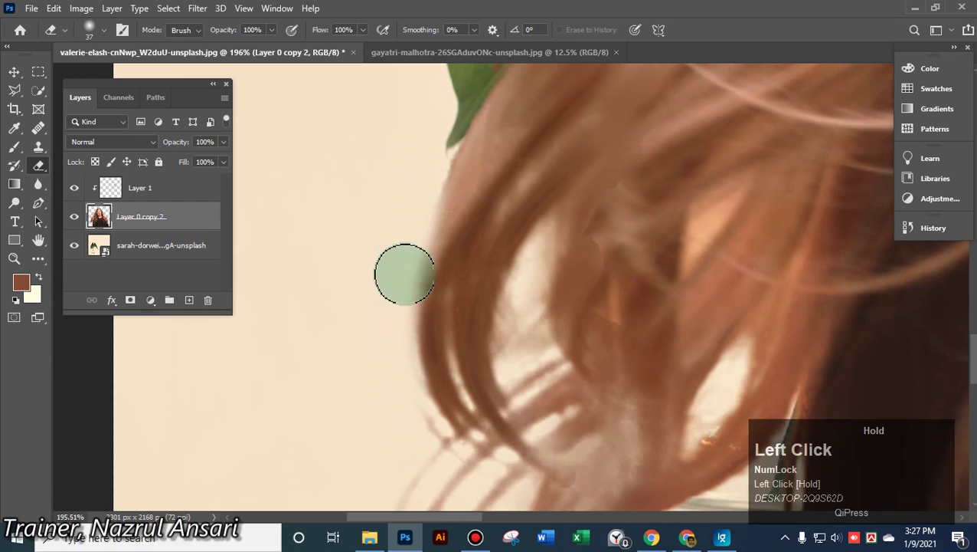
mouse_move(404, 274)
left_mouse_down()
mouse_move(391, 348)
mouse_move(411, 439)
left_mouse_up()
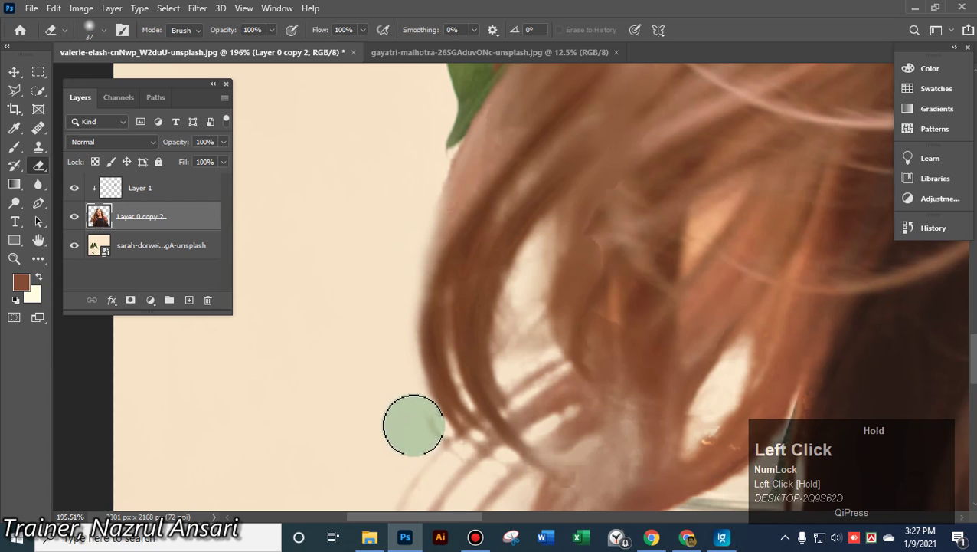
Erase the blur around the stray lock crossing the leaf's upper edge on Layer 0 copy 2, using a 12 px eraser
scroll(659, 280, "up", 5)
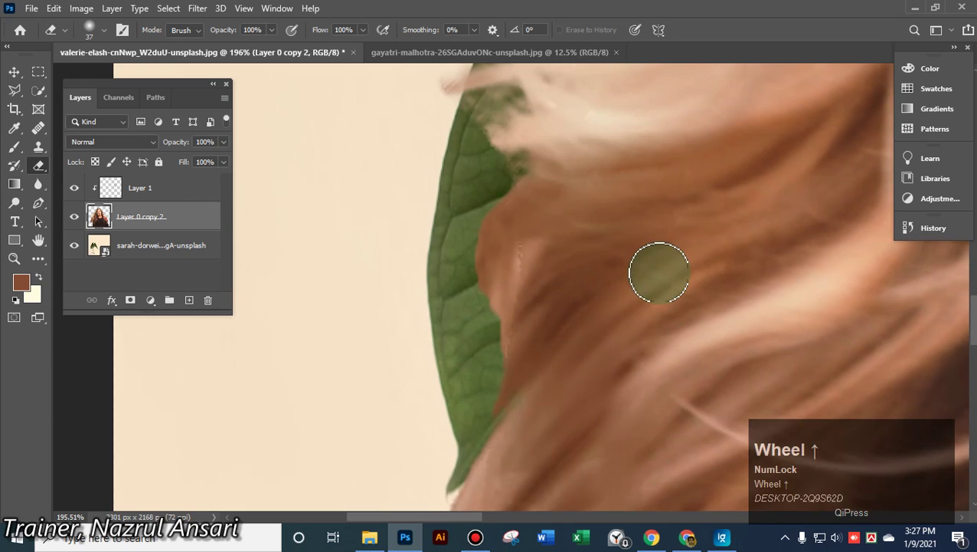
scroll(659, 271, "up", 2)
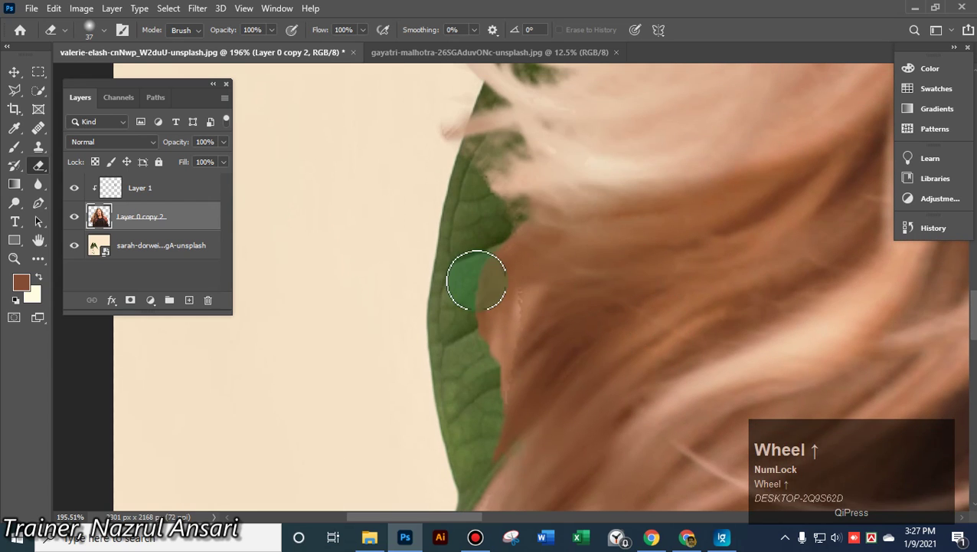
right_click(488, 153, "alt")
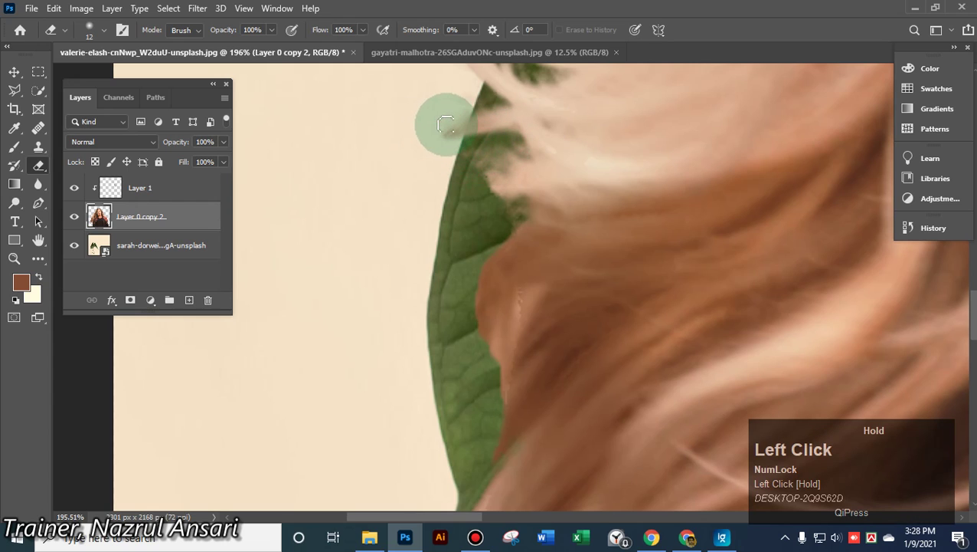
mouse_move(475, 114)
left_mouse_down()
mouse_move(450, 199)
mouse_move(516, 148)
left_mouse_up()
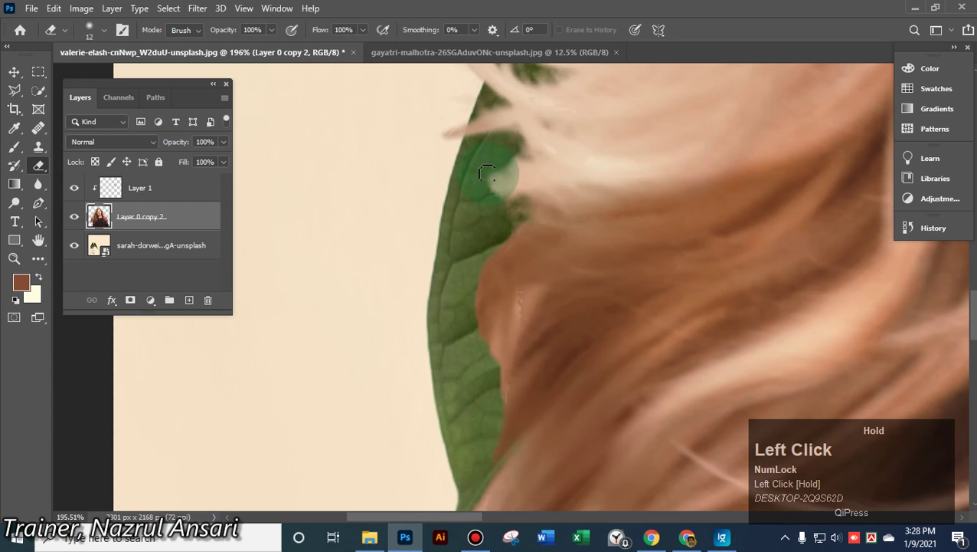
Erase the pale haze above the flicked-out hair tips beside the leaf with a soft 54 px eraser
scroll(640, 251, "up", 10)
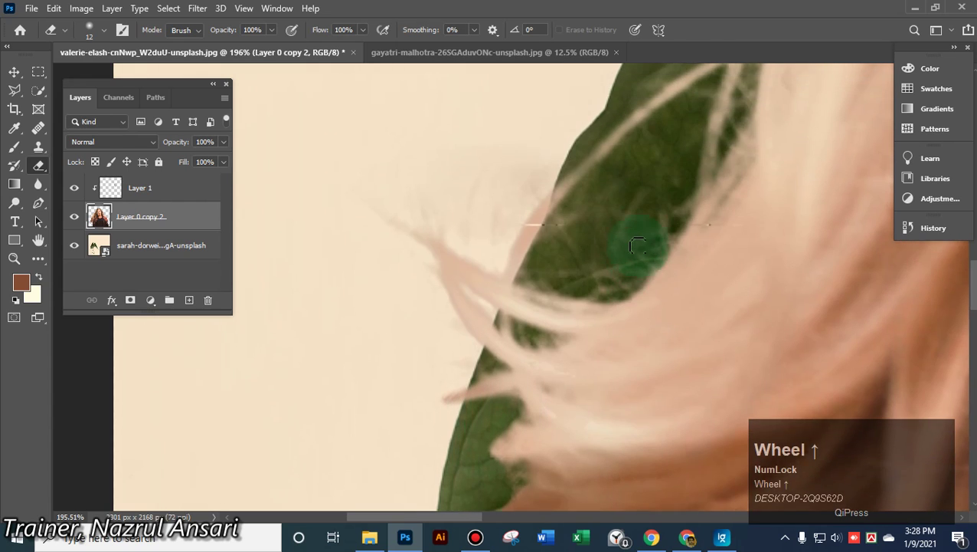
right_click(350, 174, "alt")
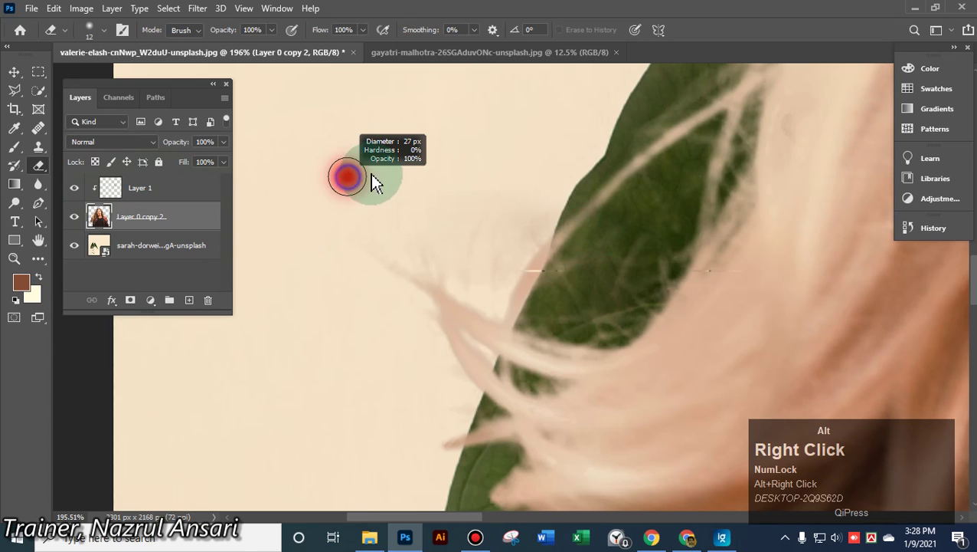
mouse_move(525, 171)
left_mouse_down()
mouse_move(482, 185)
mouse_move(482, 234)
mouse_move(402, 212)
mouse_move(413, 216)
left_mouse_up()
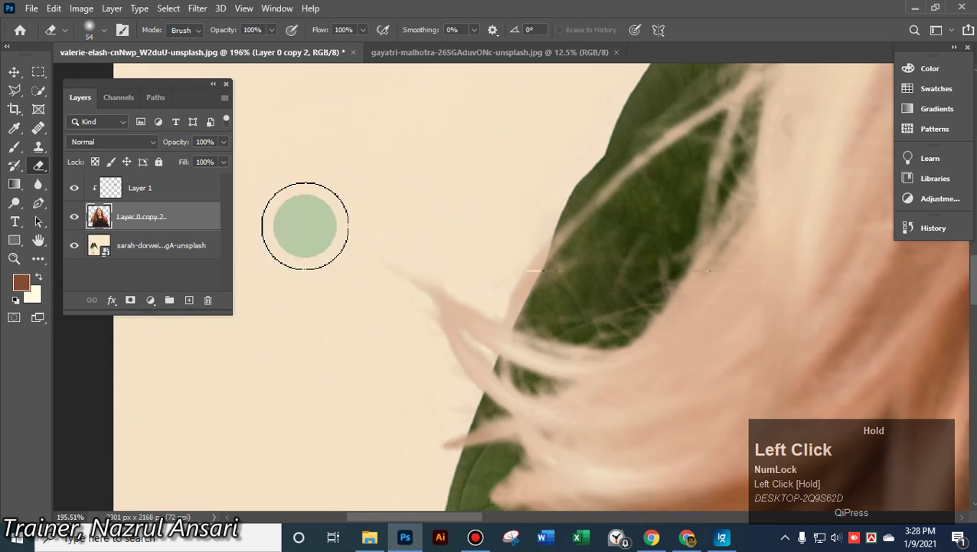
Brush brown sampled from the hair over the faded hair edge beside the cheek and neck on Layer 0 copy 2
scroll(630, 233, "up", 3)
scroll(629, 230, "up", 8)
scroll(627, 236, "down", 7)
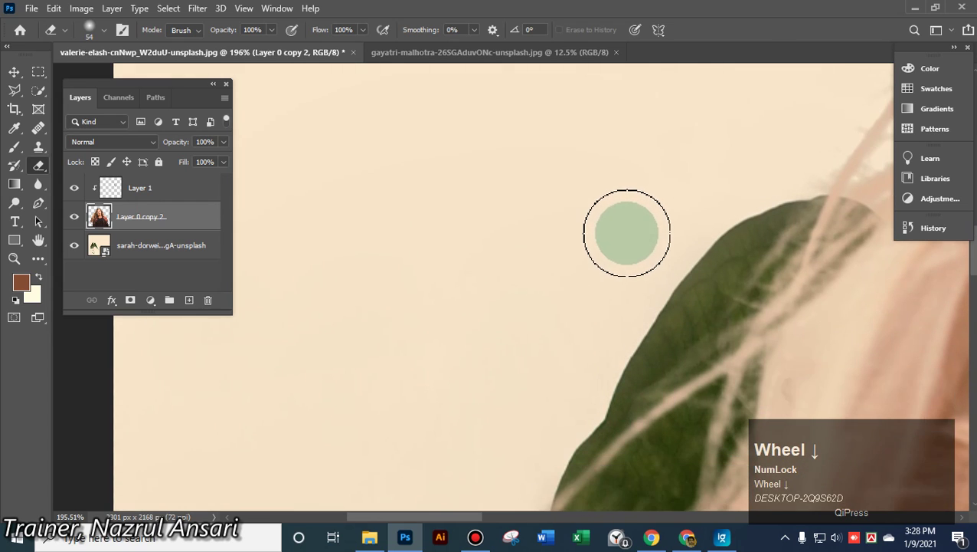
scroll(626, 240, "down", 7)
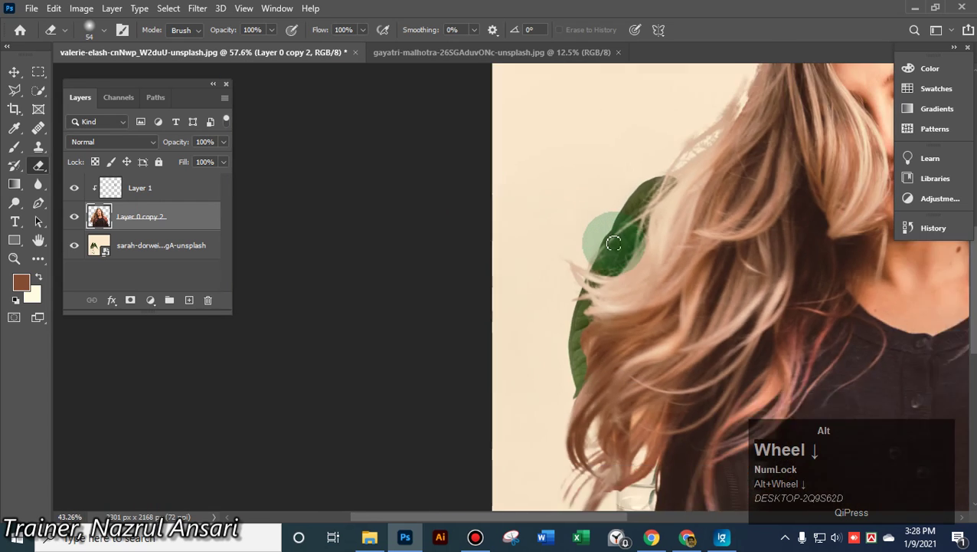
scroll(612, 238, "down", 3)
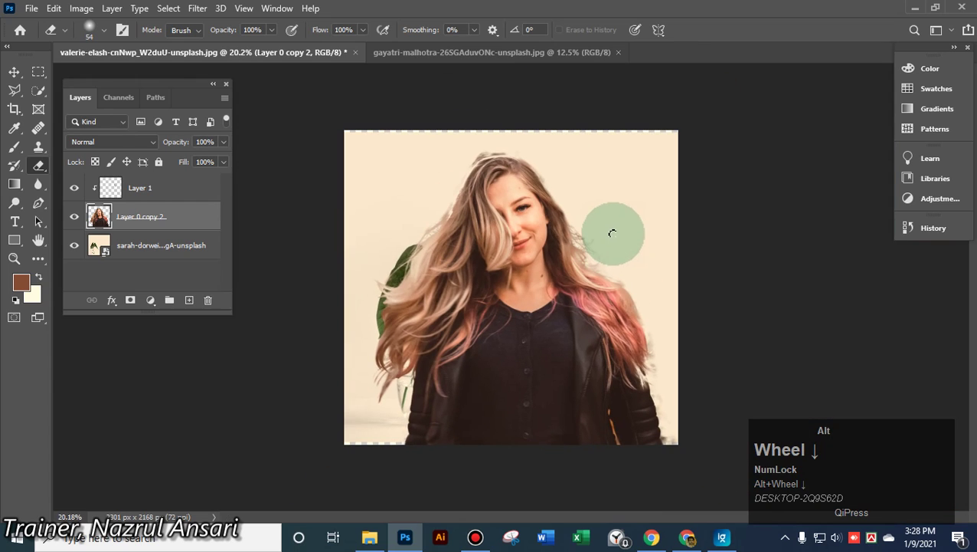
scroll(624, 226, "up", 4)
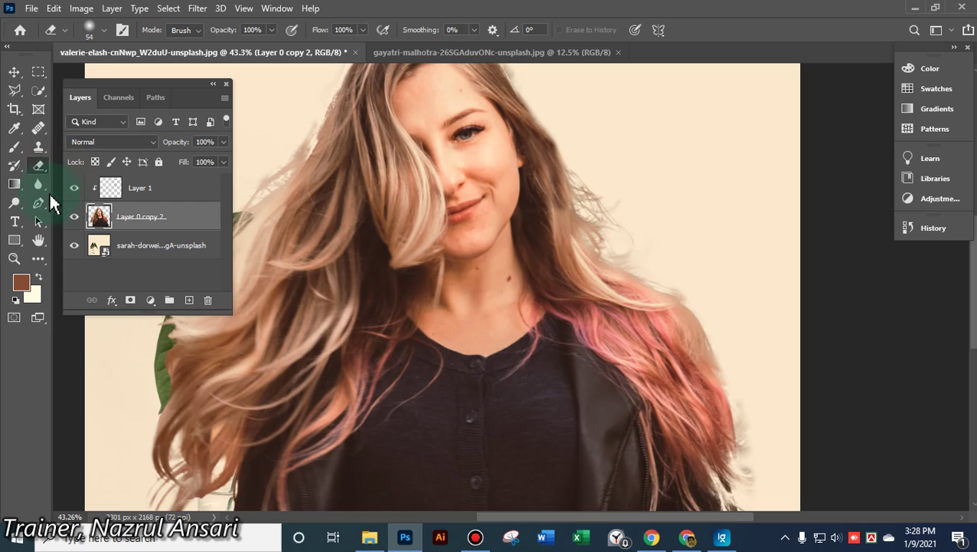
left_click(15, 148)
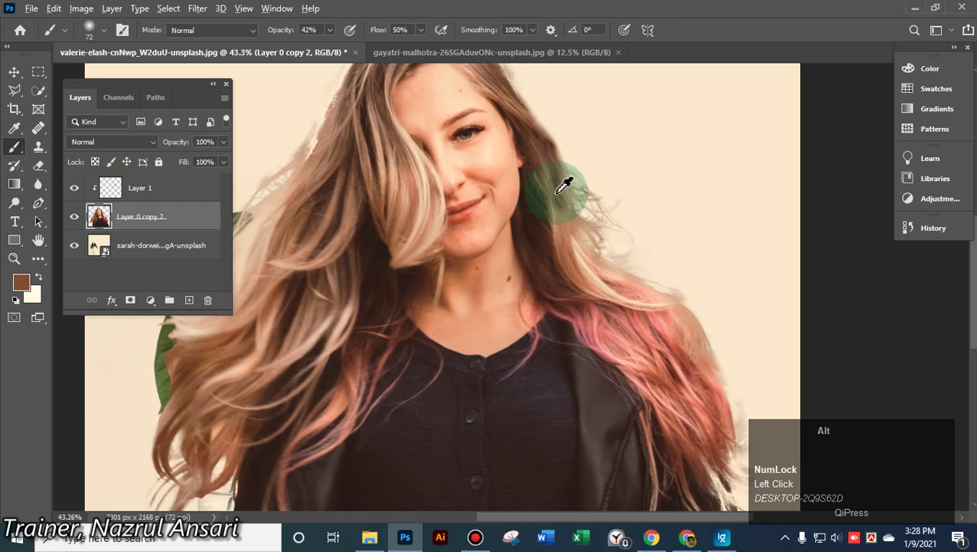
left_click_drag(564, 184, 595, 207)
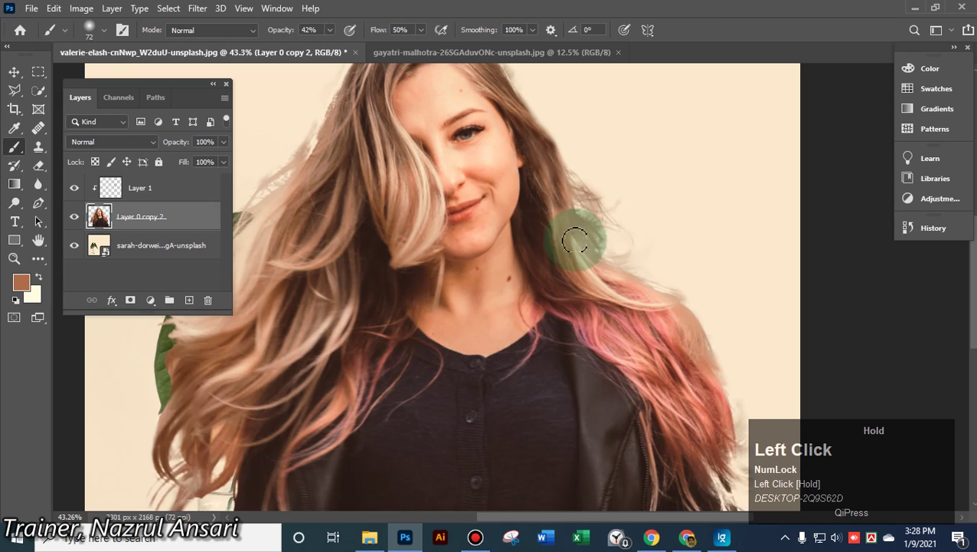
mouse_move(573, 244)
left_mouse_down()
mouse_move(556, 168)
mouse_move(645, 362)
left_mouse_up()
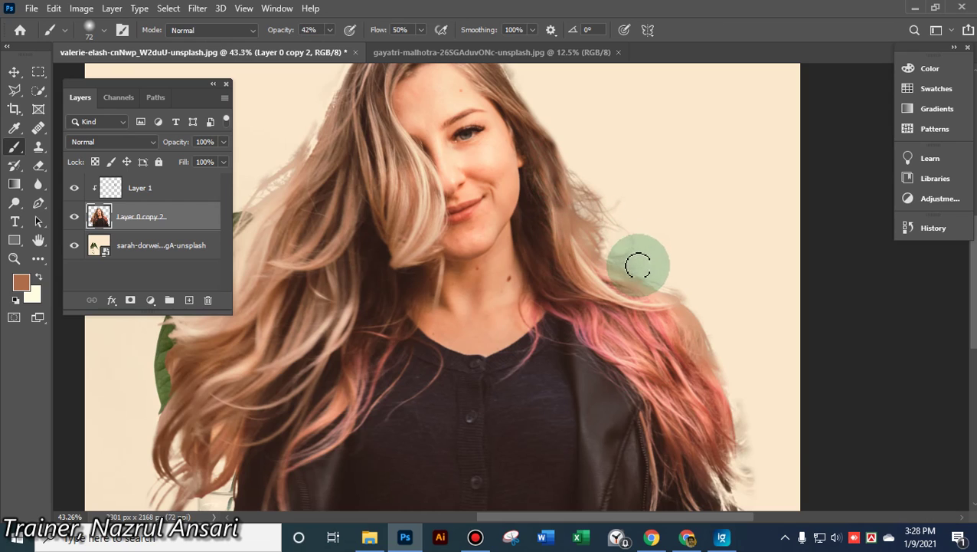
Erase the smudges beside the pink hair ends and along the outer edge of the jacket sleeve below them
scroll(757, 294, "down", 5)
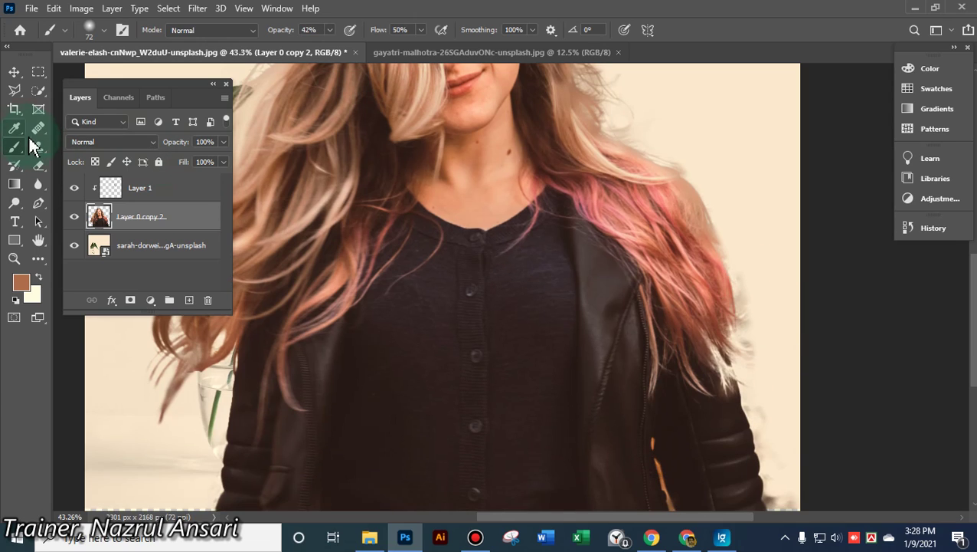
left_click(41, 168)
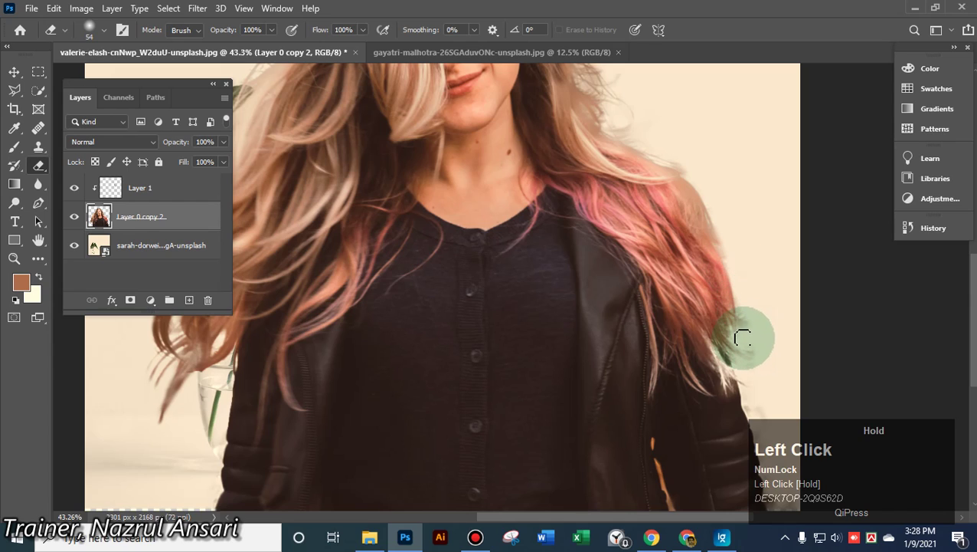
left_click_drag(767, 323, 762, 341)
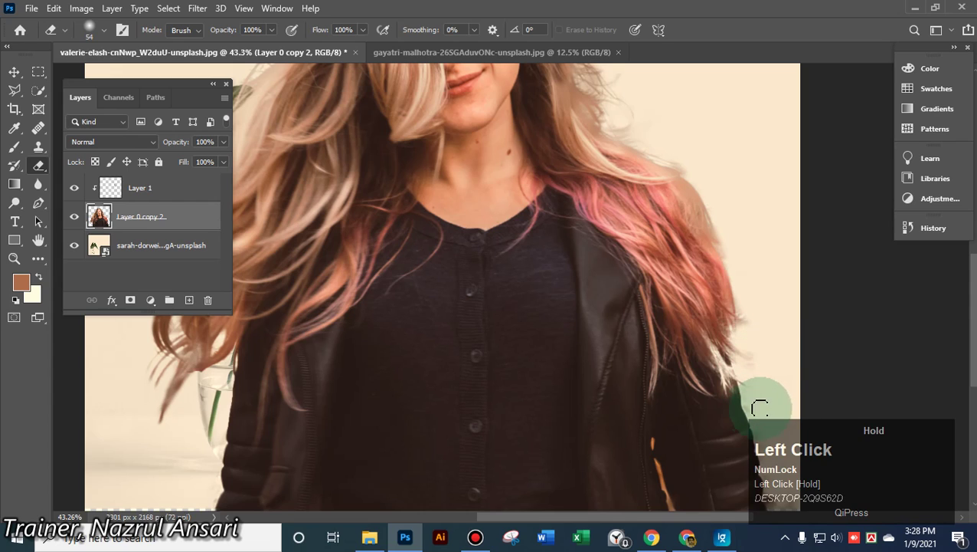
scroll(760, 407, "down", 5)
left_click(750, 269)
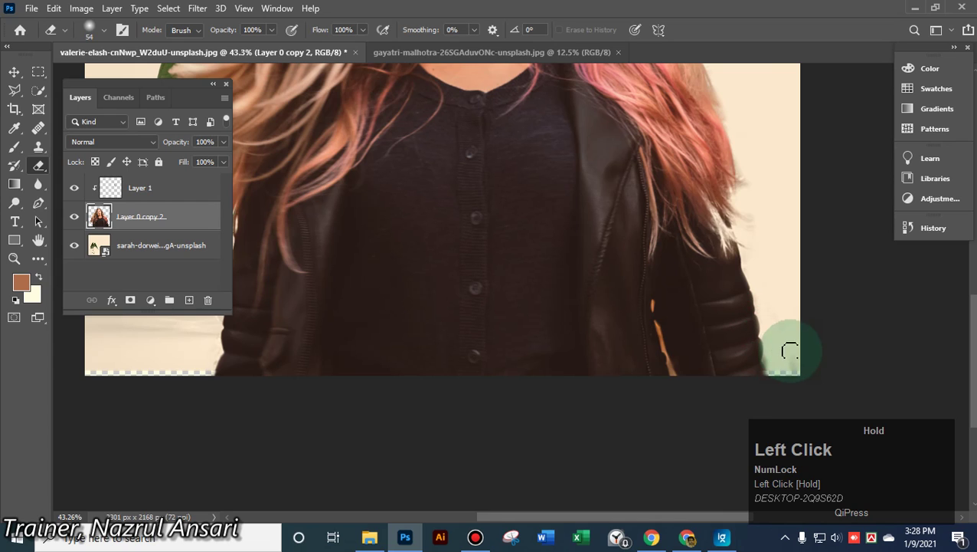
Erase the rough fringe along the crown of the head with a soft 105 px eraser
scroll(801, 318, "up", 8)
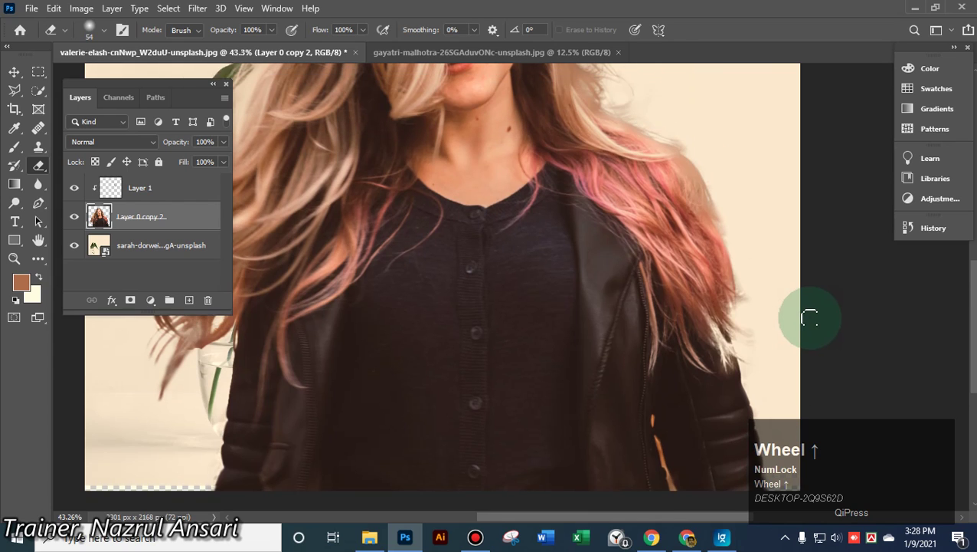
scroll(772, 273, "up", 7)
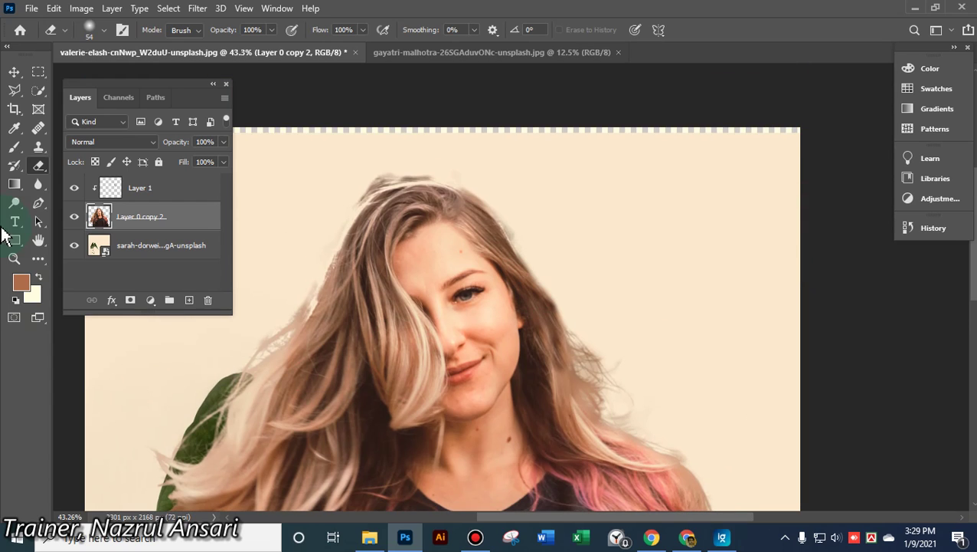
right_click(375, 165, "alt")
mouse_move(438, 165)
left_mouse_down()
mouse_move(412, 162)
mouse_move(338, 190)
mouse_move(399, 160)
mouse_move(445, 160)
left_mouse_up()
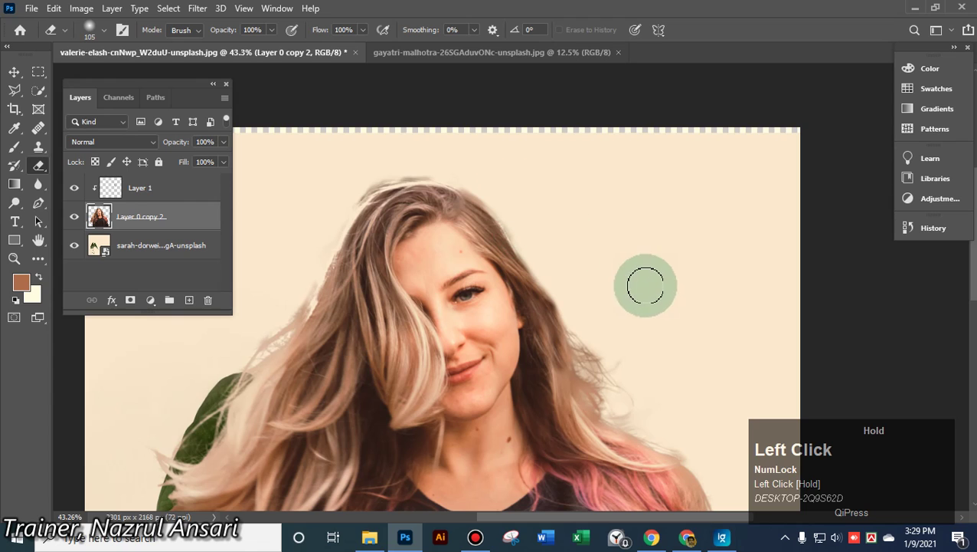
Place the forest path image Corbett_May 2014-4750 from the Natural folder as an embedded object
scroll(572, 249, "down", 1, "alt")
scroll(571, 249, "down", 6, "alt")
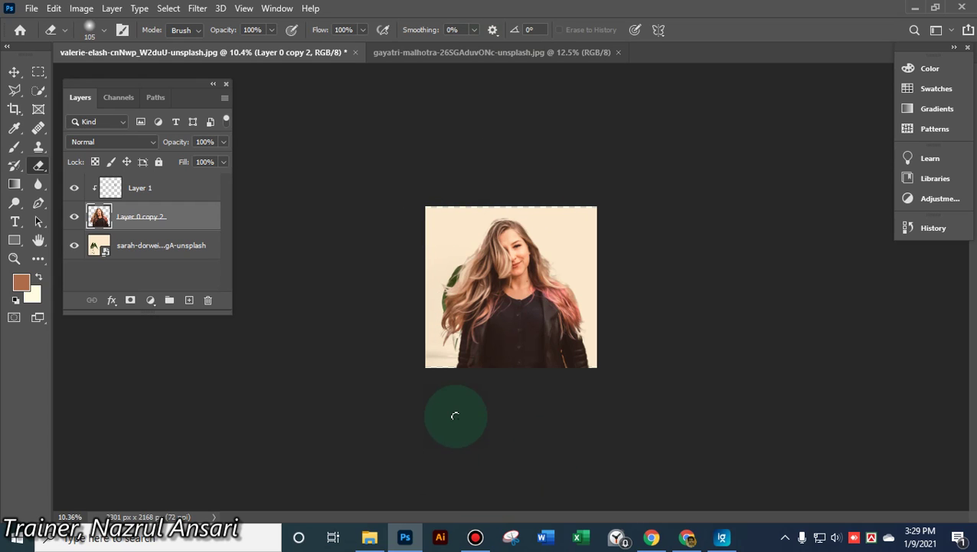
left_click(31, 7)
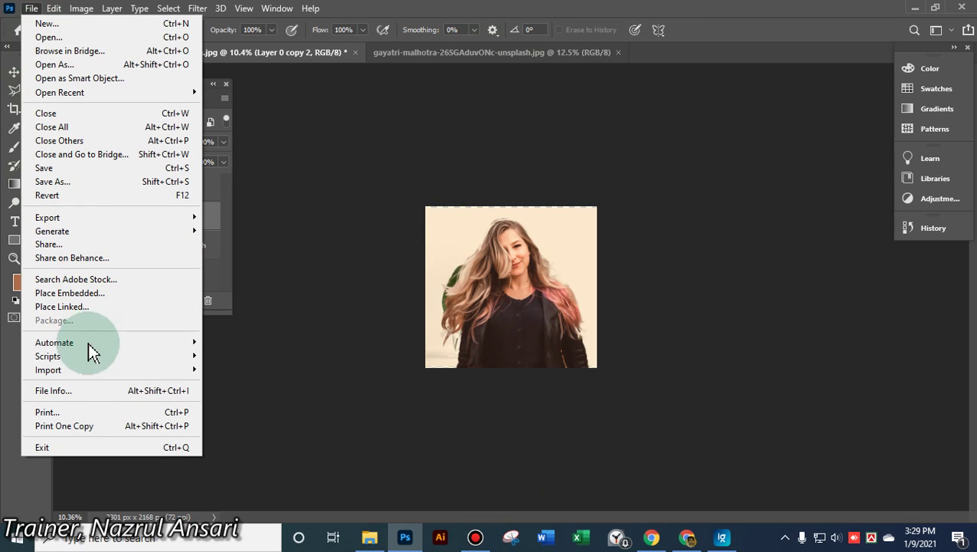
left_click(83, 292)
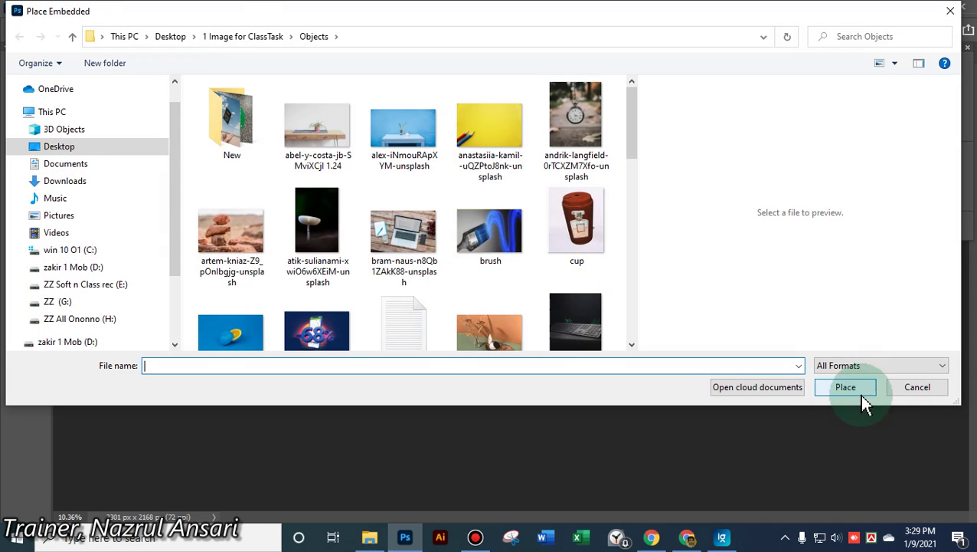
left_click(634, 125)
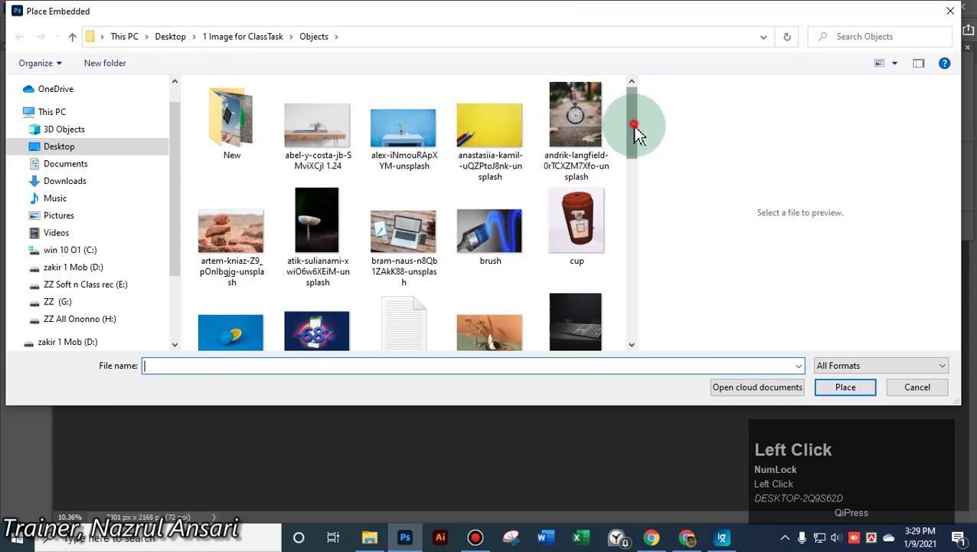
left_click_drag(634, 126, 169, 48)
left_click(233, 37)
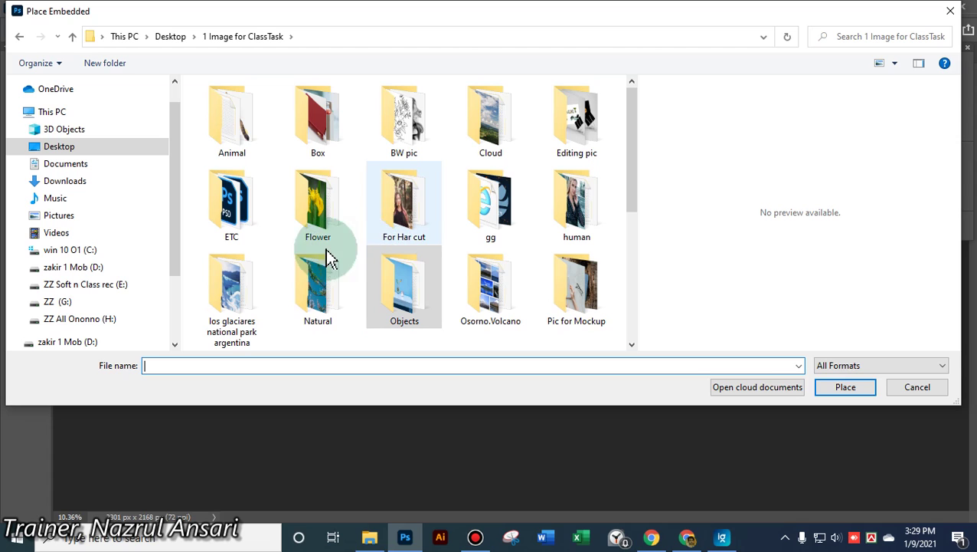
double_click(320, 308)
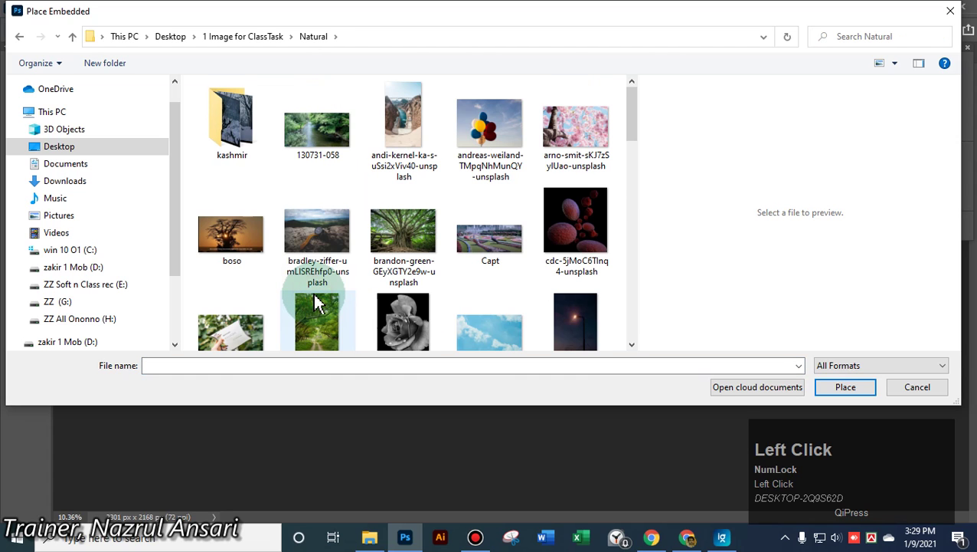
left_click(322, 328)
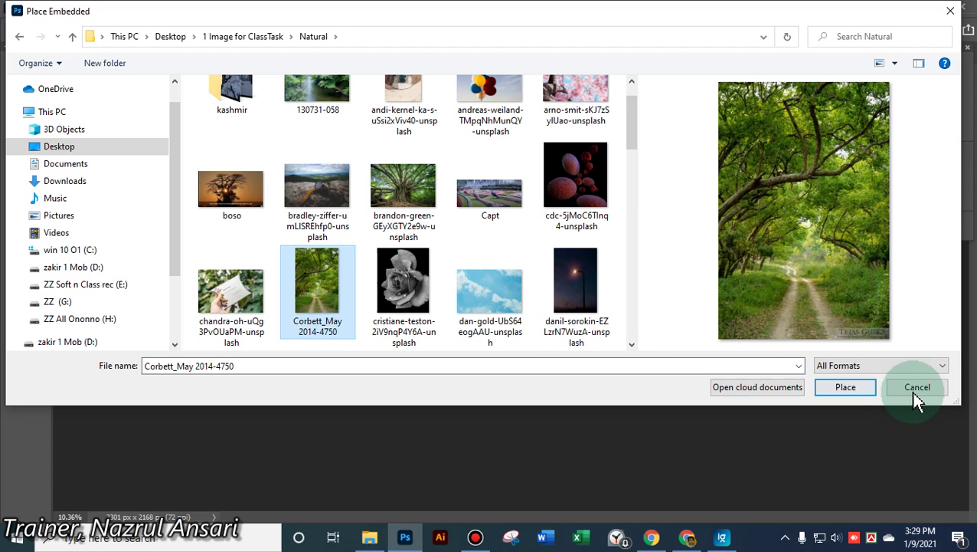
left_click(855, 390)
Scale the placed forest image to 217.11%, position it to cover the whole canvas, and commit the transform
left_click_drag(510, 284, 463, 263)
left_click_drag(515, 327, 647, 433)
left_click_drag(554, 342, 554, 295)
left_click(689, 29)
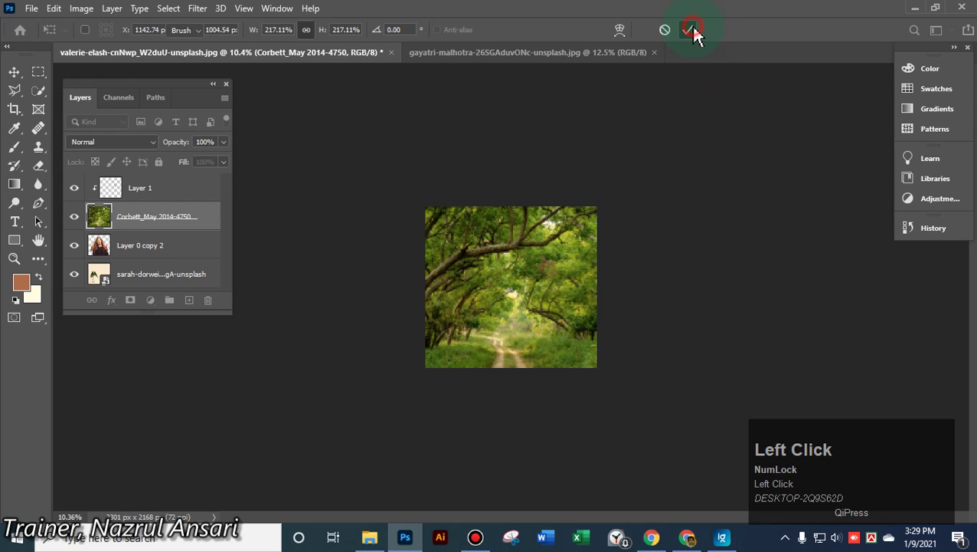
Move the Corbett_May 2014-4750 layer below Layer 0 copy 2 so the forest sits behind the portrait
key("e")
left_click(162, 217)
left_click_drag(161, 216, 170, 273)
Try to erase the brownish haze beside the hair near the cheek on Layer 0 copy 2 with a soft 105 px eraser
scroll(709, 354, "up", 4, "alt")
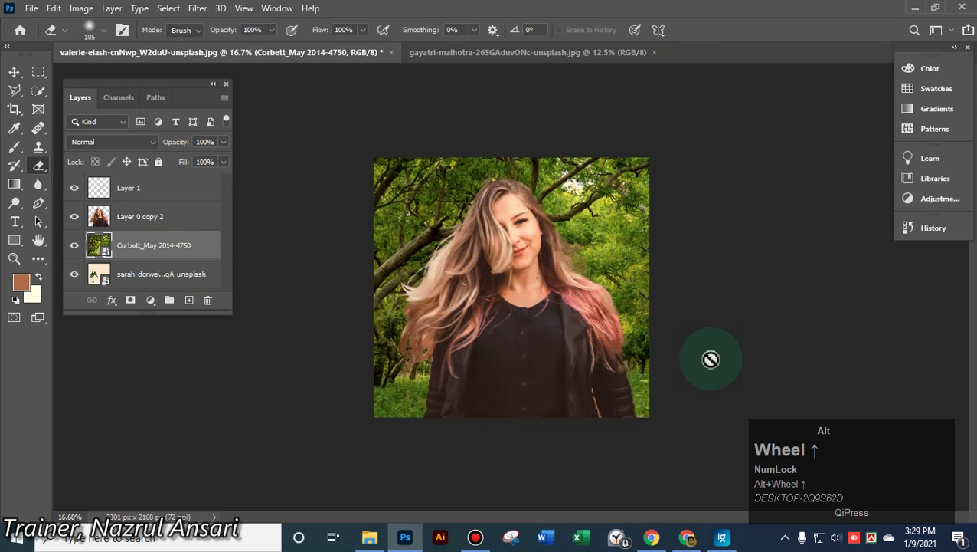
scroll(710, 360, "up", 3, "alt")
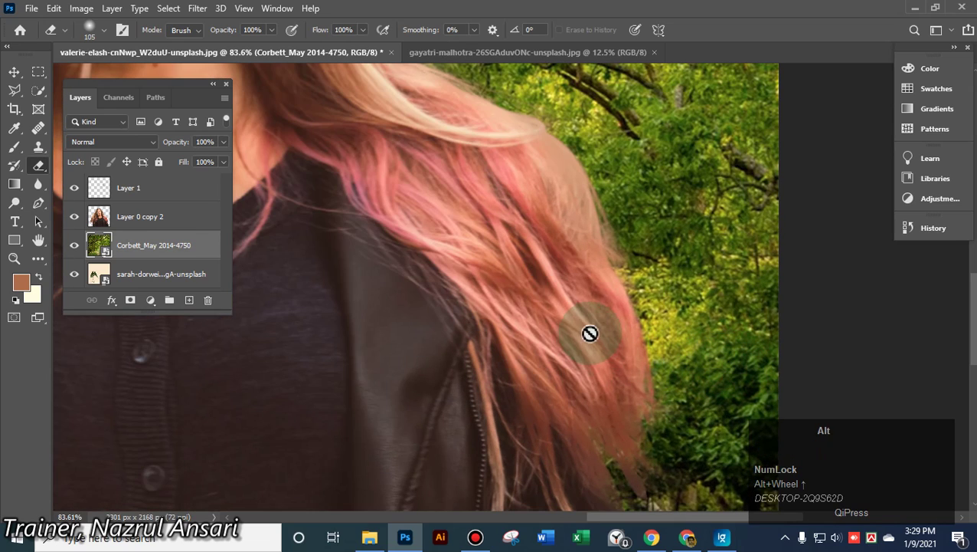
key("space")
mouse_move(519, 255)
left_mouse_down()
mouse_move(715, 431)
mouse_move(828, 464)
mouse_move(839, 494)
left_mouse_up()
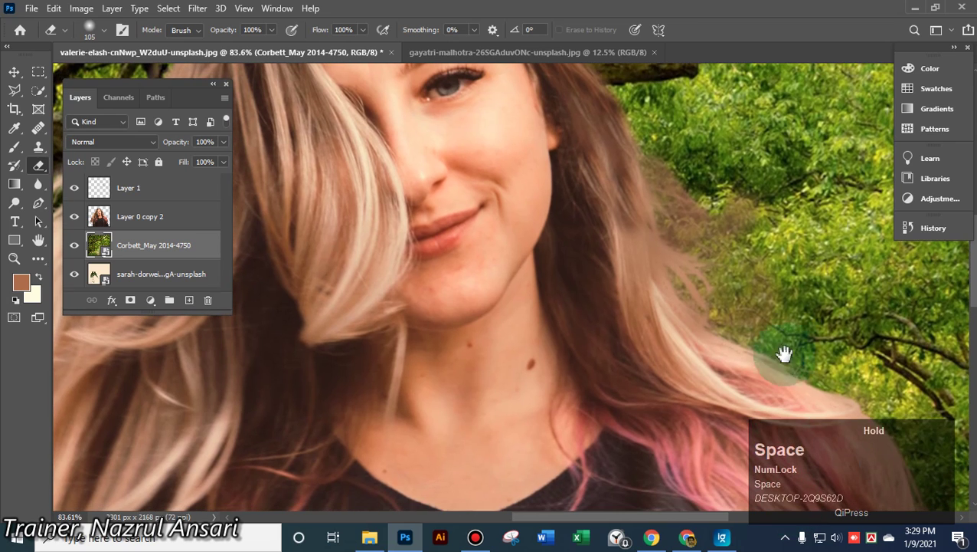
left_click(38, 167)
left_click(109, 215)
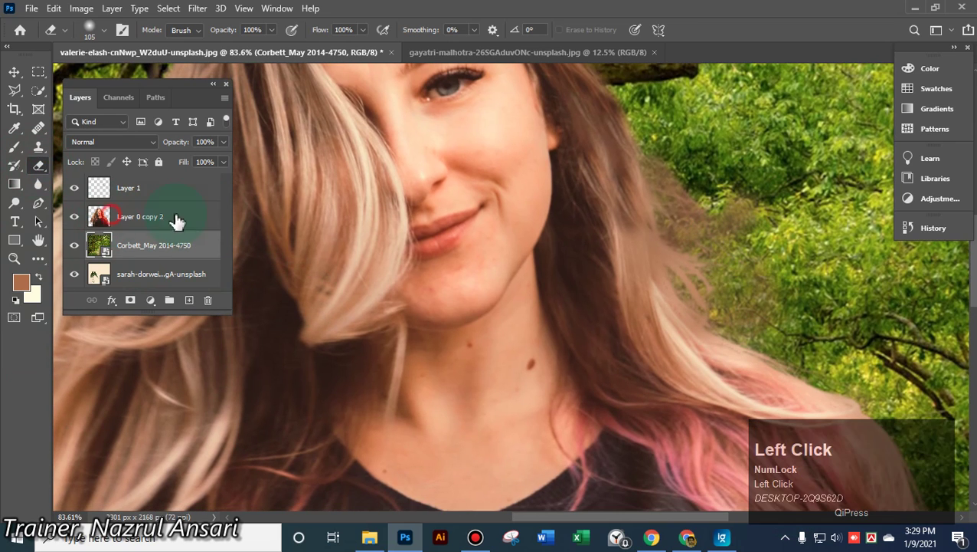
mouse_move(665, 165)
left_mouse_down()
mouse_move(683, 157)
mouse_move(714, 223)
left_mouse_up()
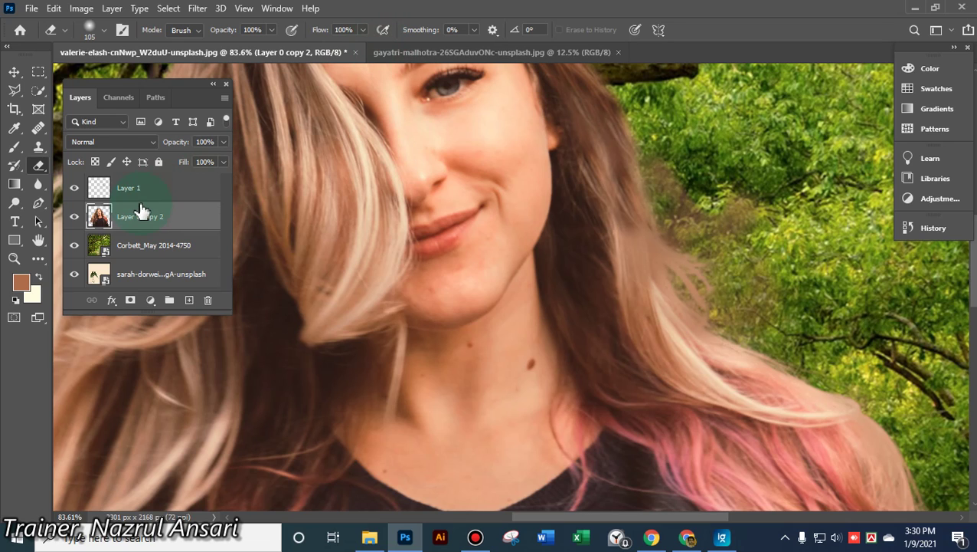
left_click(682, 176)
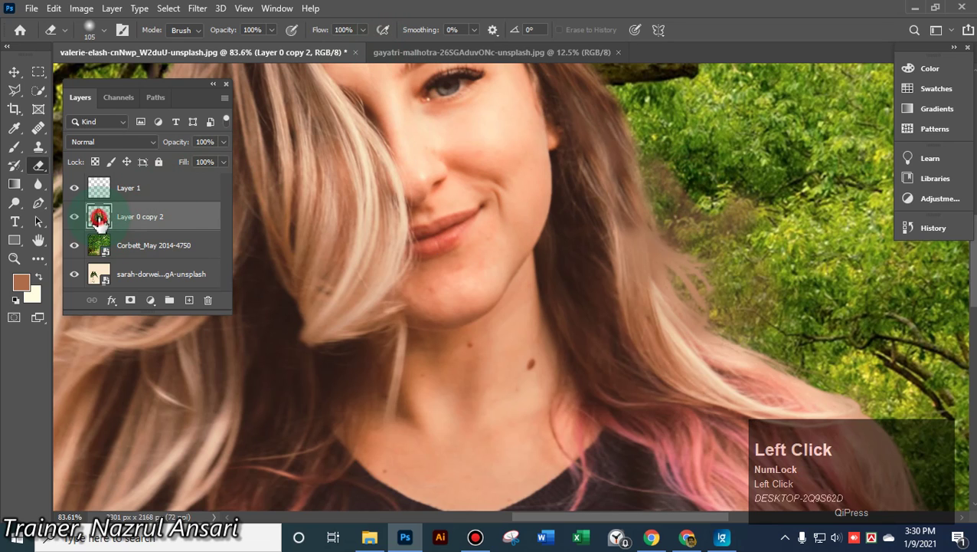
left_click(732, 188)
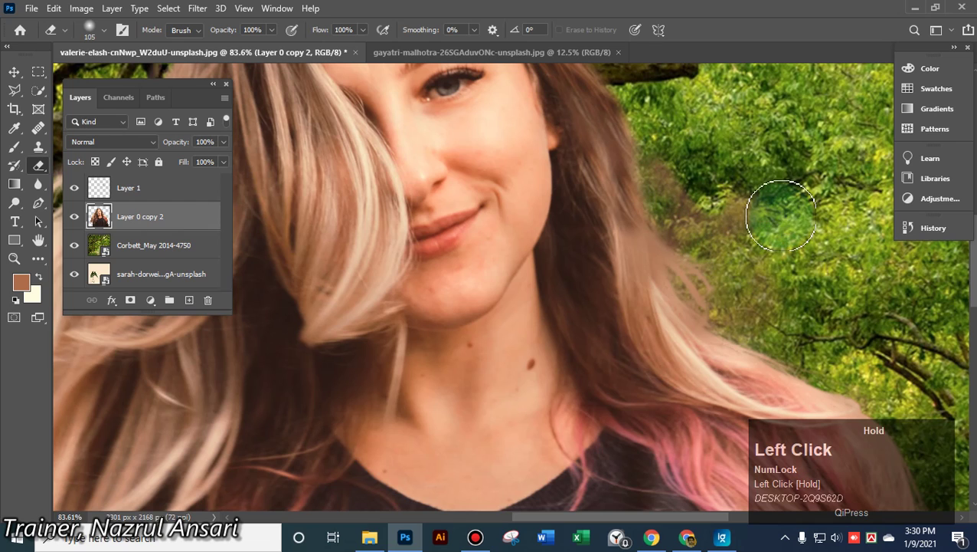
mouse_move(782, 216)
left_mouse_down()
mouse_move(779, 229)
mouse_move(730, 184)
left_mouse_up()
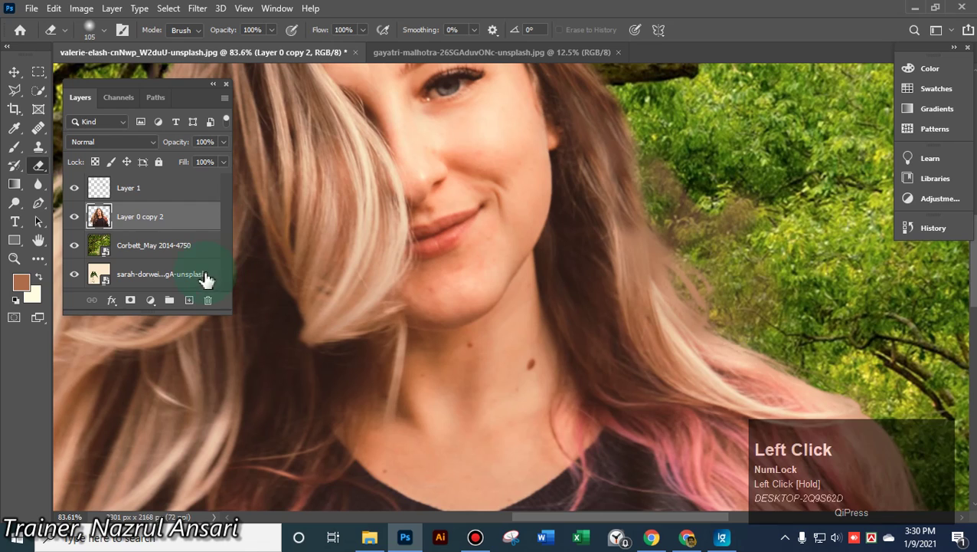
left_click(96, 217)
left_click(40, 167)
mouse_move(40, 165)
left_mouse_down()
mouse_move(84, 191)
mouse_move(95, 174)
mouse_move(88, 162)
left_mouse_up()
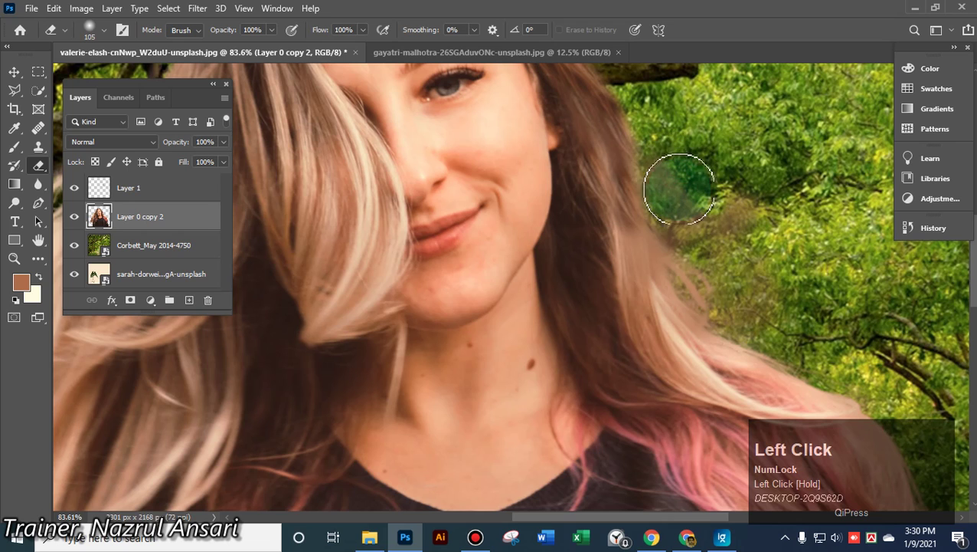
Erase the brownish haze along the outer hair edge beside the face on Layer 1 with the soft 105 px eraser
scroll(720, 229, "up", 3)
mouse_move(754, 201)
left_mouse_down()
mouse_move(756, 242)
mouse_move(775, 256)
mouse_move(783, 223)
mouse_move(808, 203)
mouse_move(810, 222)
mouse_move(781, 210)
mouse_move(753, 223)
mouse_move(732, 186)
mouse_move(644, 127)
mouse_move(679, 204)
mouse_move(743, 294)
mouse_move(791, 335)
mouse_move(819, 264)
mouse_move(794, 357)
mouse_move(703, 232)
mouse_move(655, 189)
mouse_move(668, 234)
mouse_move(647, 201)
mouse_move(799, 291)
mouse_move(829, 339)
mouse_move(860, 333)
left_mouse_up()
left_click(142, 190)
scroll(860, 333, "up", 2)
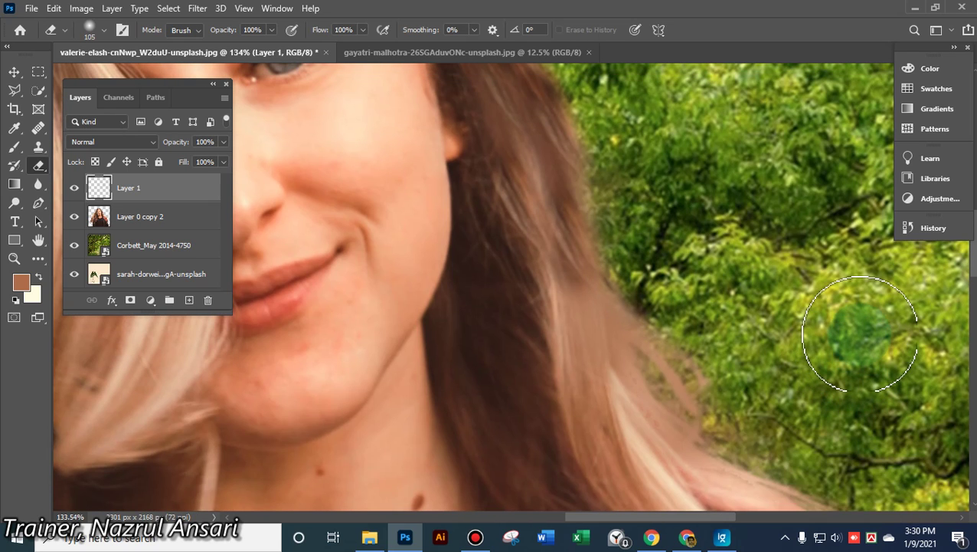
scroll(859, 333, "down", 2)
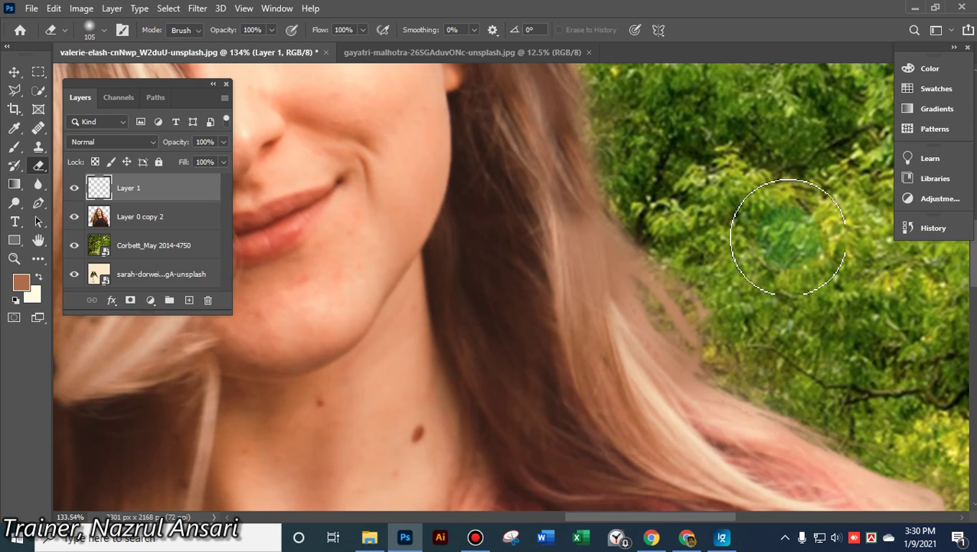
left_click_drag(727, 225, 781, 307)
mouse_move(869, 322)
left_mouse_down()
mouse_move(273, 430)
mouse_move(229, 349)
mouse_move(277, 350)
mouse_move(267, 377)
left_mouse_up()
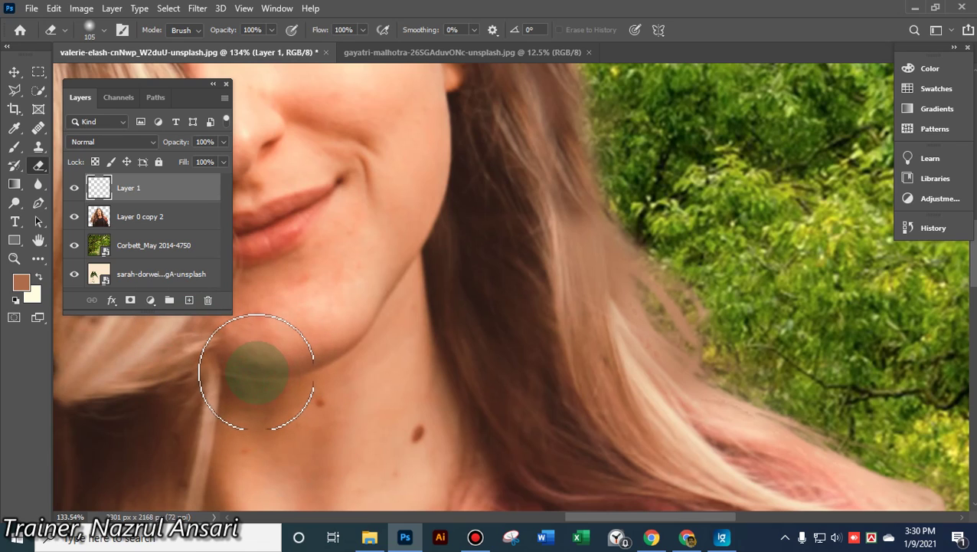
mouse_move(534, 302)
left_mouse_down()
mouse_move(609, 270)
mouse_move(590, 313)
mouse_move(624, 316)
left_mouse_up()
scroll(625, 314, "up", 3)
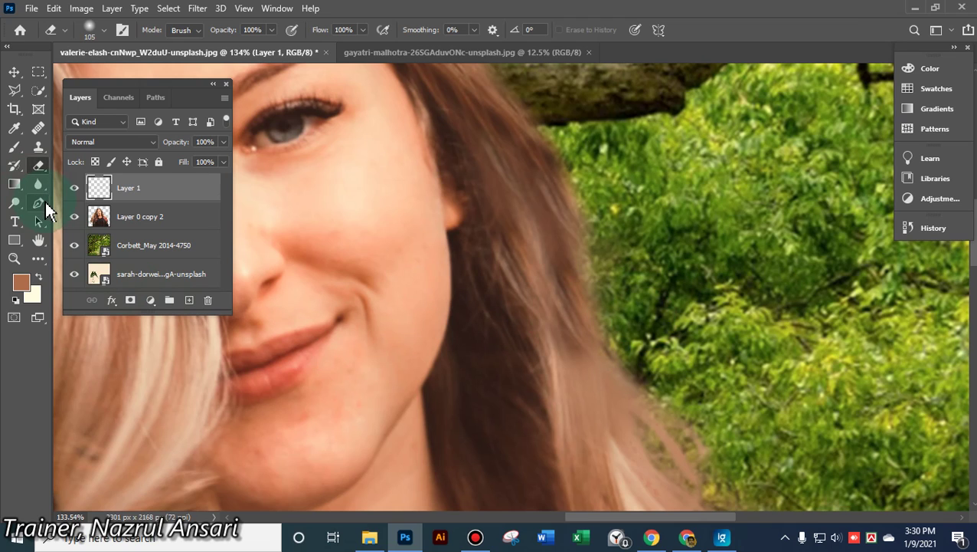
Clone dark hair over the flat, lighter hair area beside the neck on Layer 0 copy 2 with a 68 px Clone Stamp
left_click(38, 147)
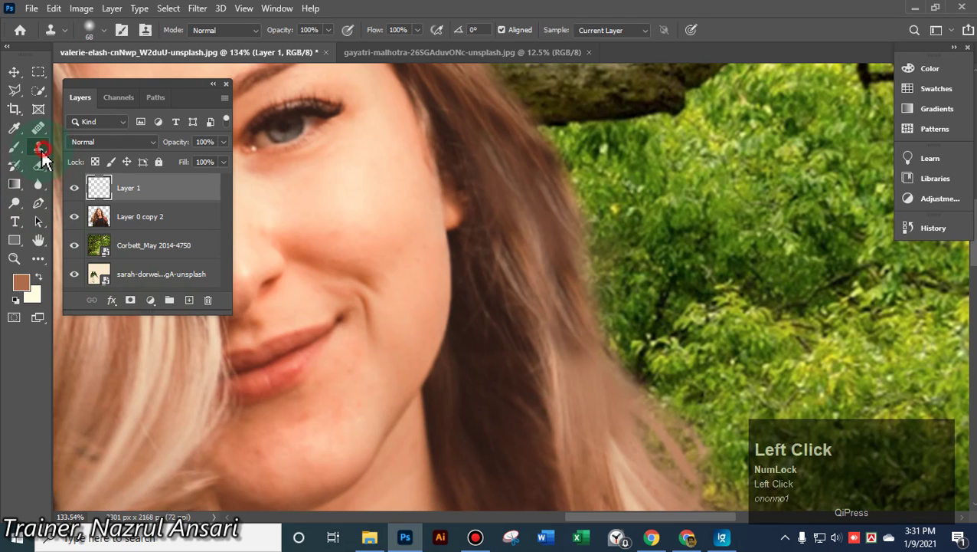
scroll(538, 192, "down", 1)
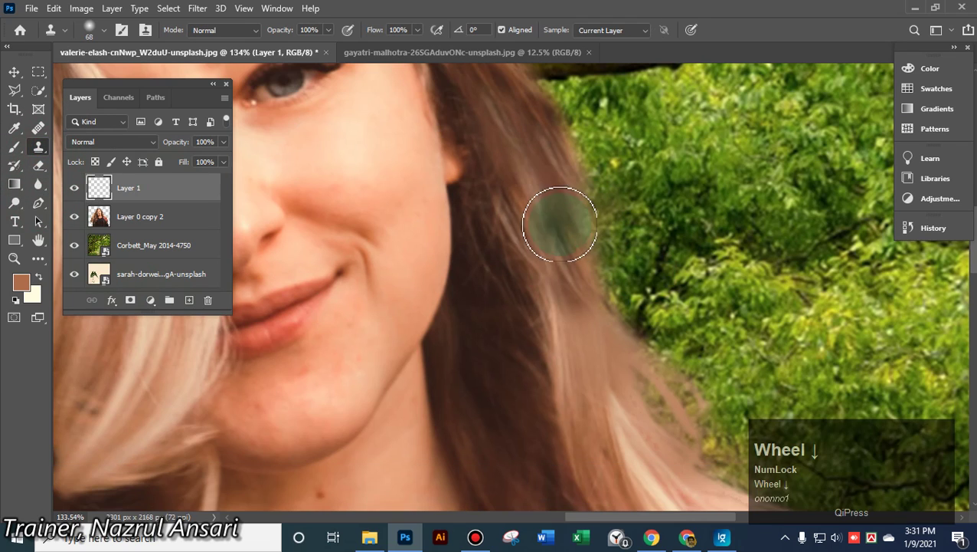
left_click(504, 216, "alt")
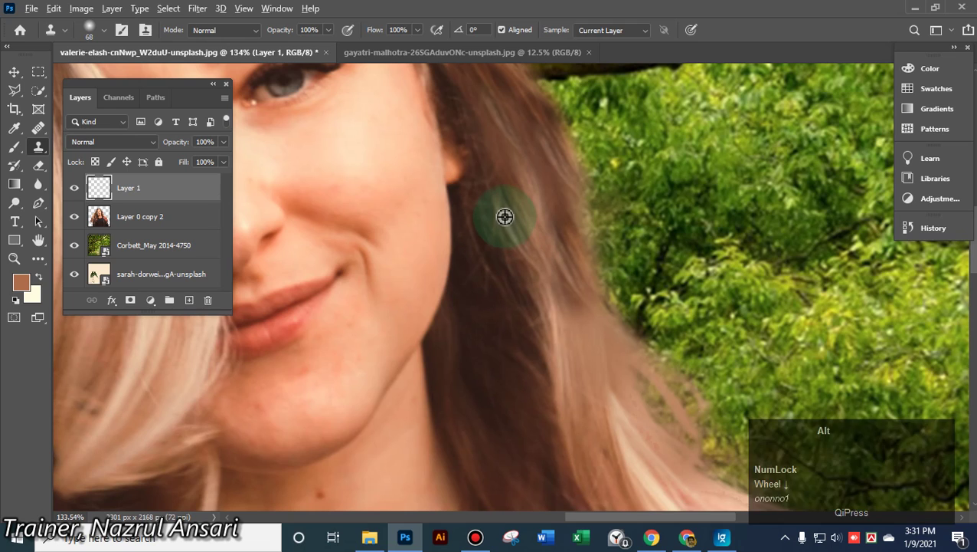
left_click(580, 290)
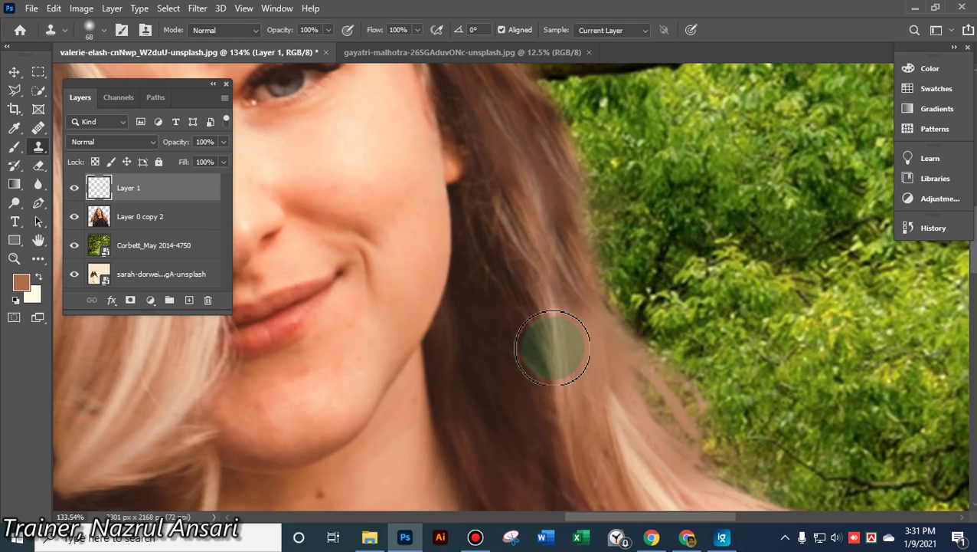
left_click(115, 221)
left_click(531, 288, "alt")
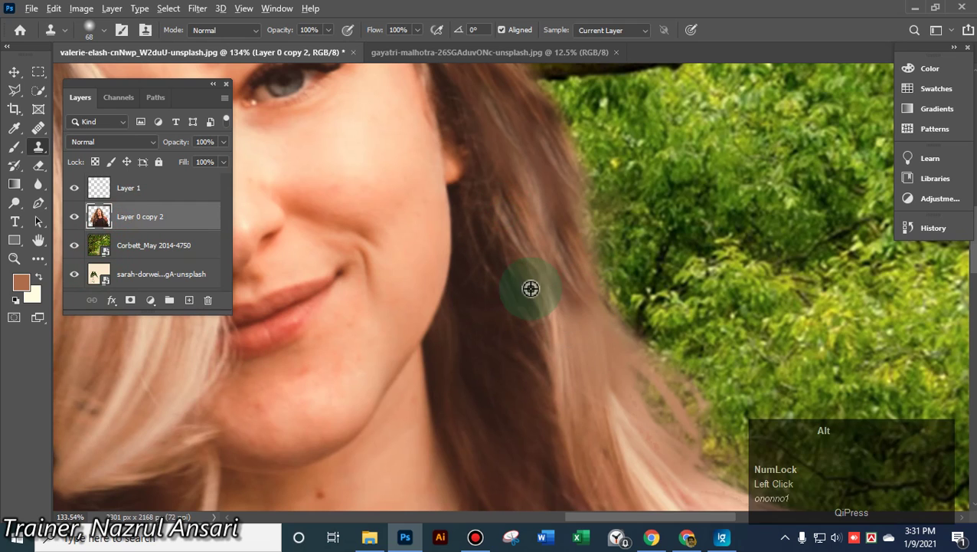
left_click(507, 233, "alt")
mouse_move(565, 293)
left_mouse_down()
mouse_move(586, 310)
mouse_move(576, 324)
mouse_move(589, 391)
mouse_move(646, 493)
mouse_move(659, 491)
left_mouse_up()
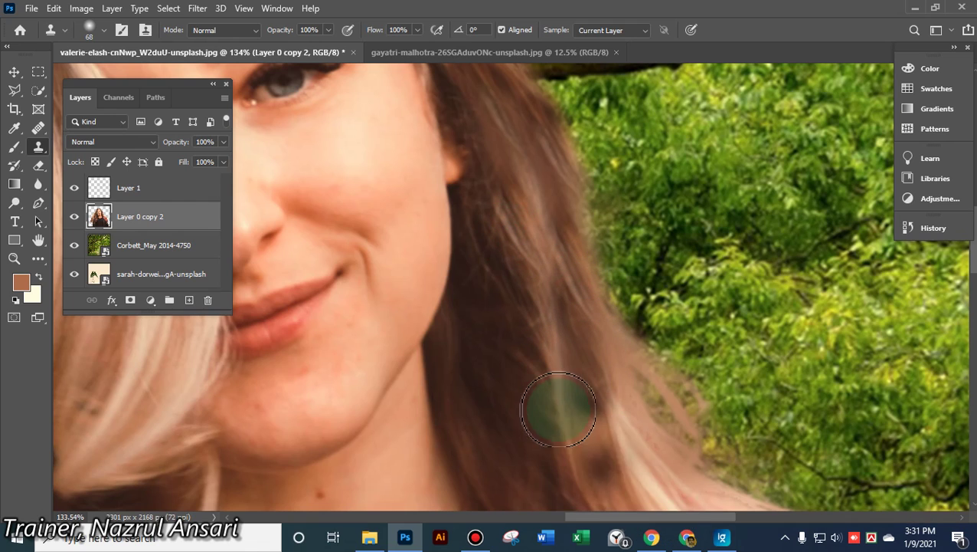
Clone nearby strands over the smudged outer hair edge between the cheek and the shoulder on Layer 0 copy 2
left_click(586, 309, "alt")
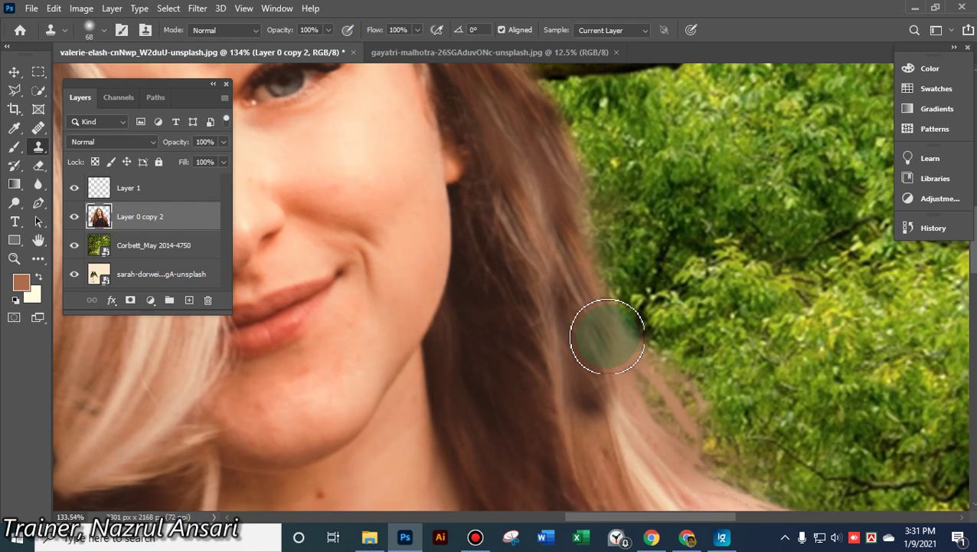
left_click(607, 336)
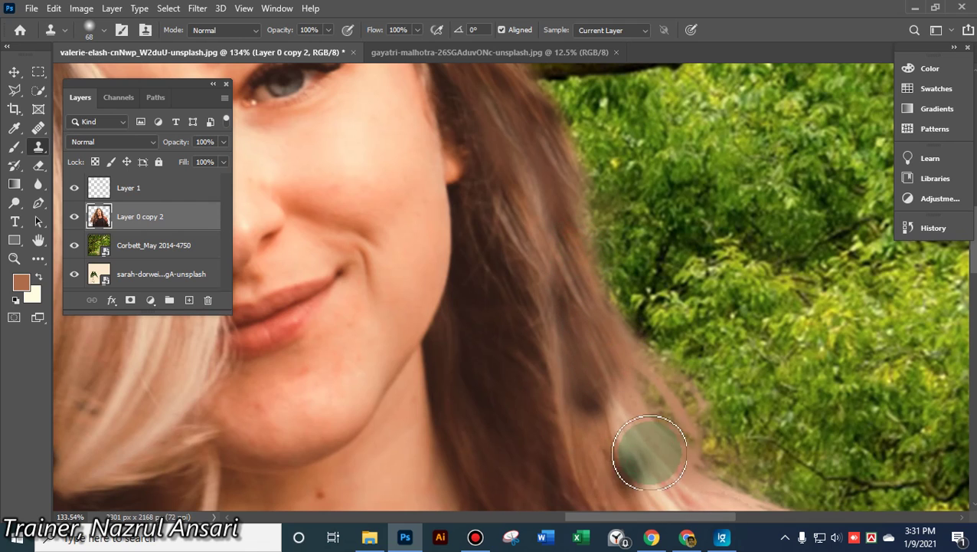
left_click(631, 394)
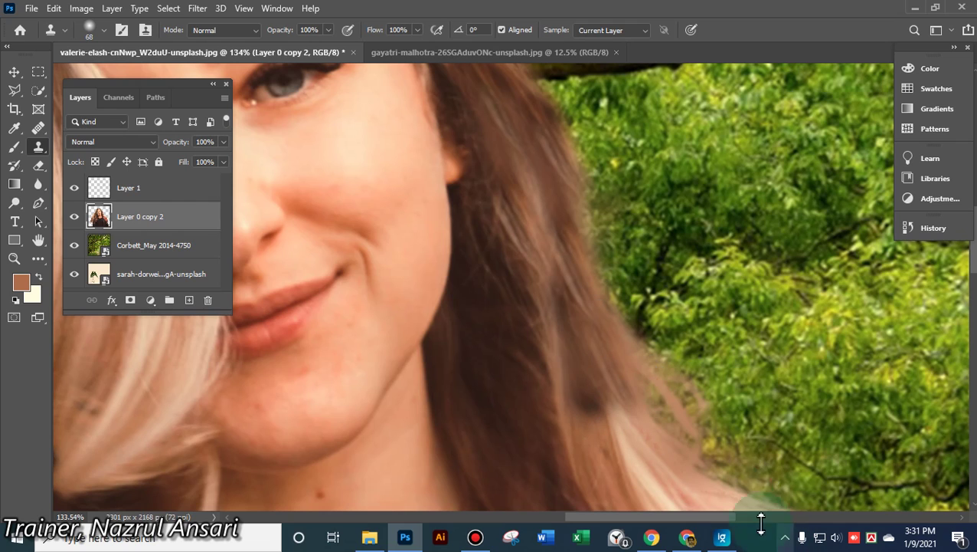
left_click(647, 413)
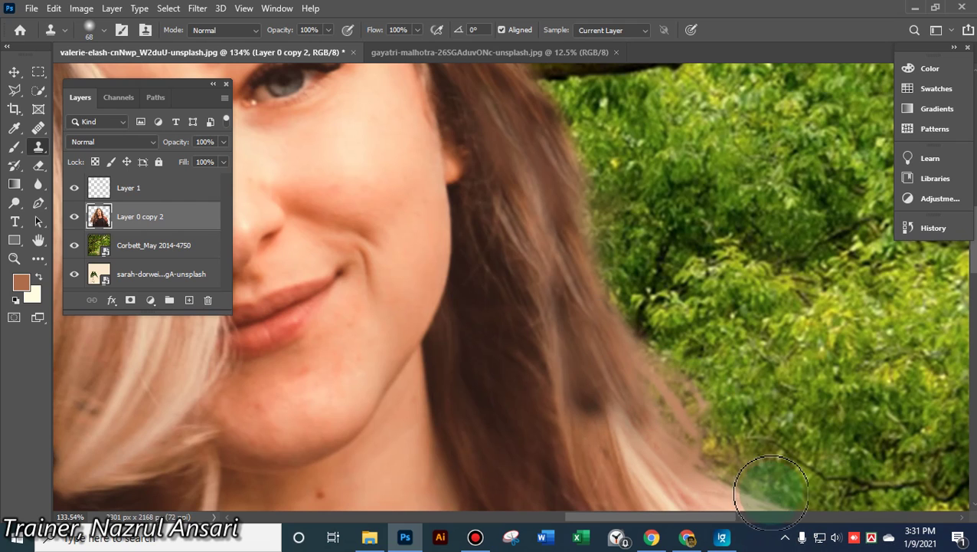
left_click(752, 469, "alt")
left_click(679, 408)
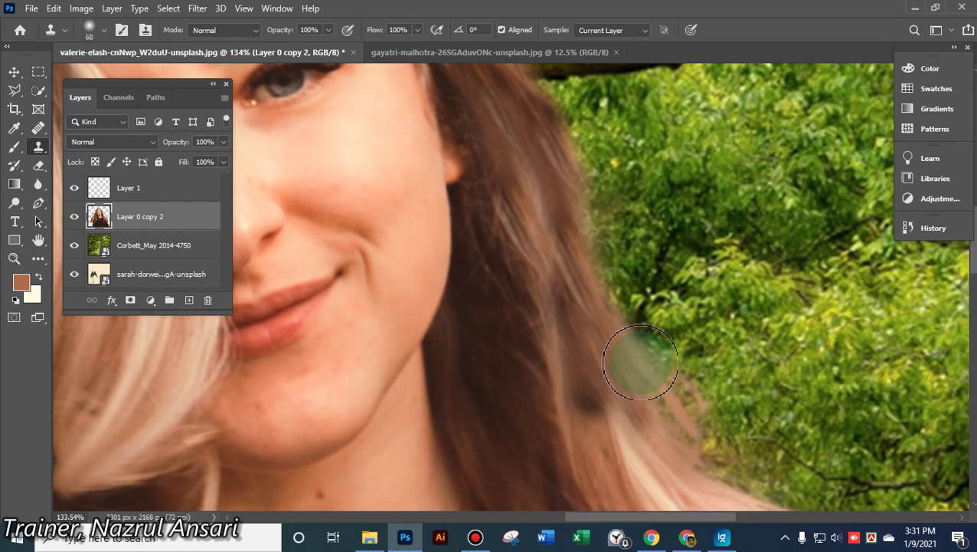
left_click(641, 363)
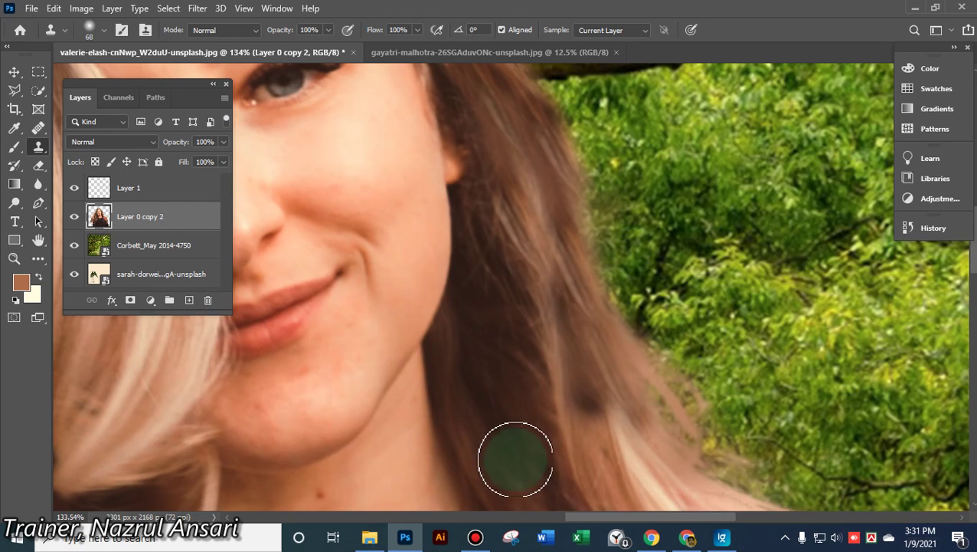
Erase stray remnants along the outer hair edge beside the neck on Layer 0 copy 2 with the 105 px eraser
left_click(38, 166)
left_click(677, 316)
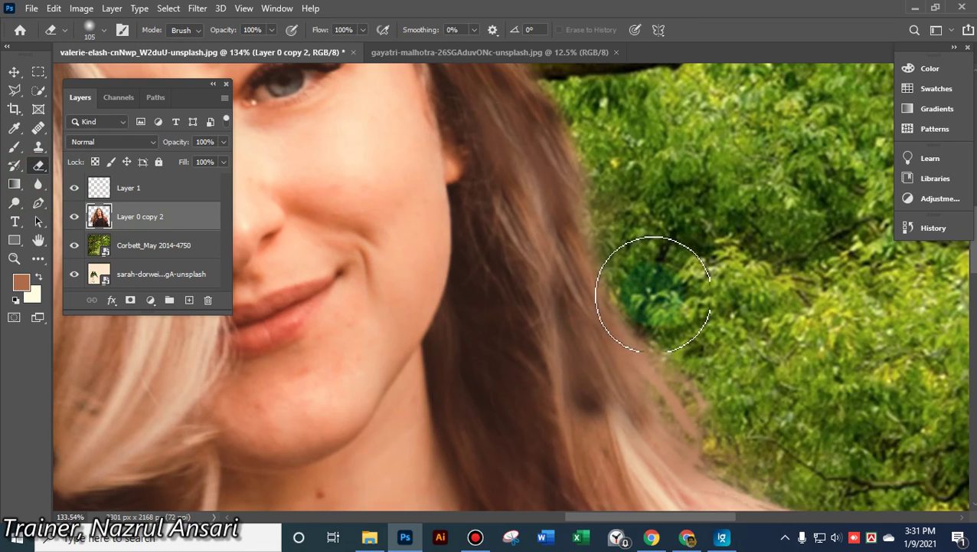
mouse_move(655, 295)
left_mouse_down()
mouse_move(689, 336)
mouse_move(659, 282)
mouse_move(707, 340)
mouse_move(797, 305)
left_mouse_up()
Clone light blond strands over the patchy outer hair edge above the shoulder on Layer 0 copy 2 with the 68 px Clone Stamp
scroll(803, 317, "down", 5)
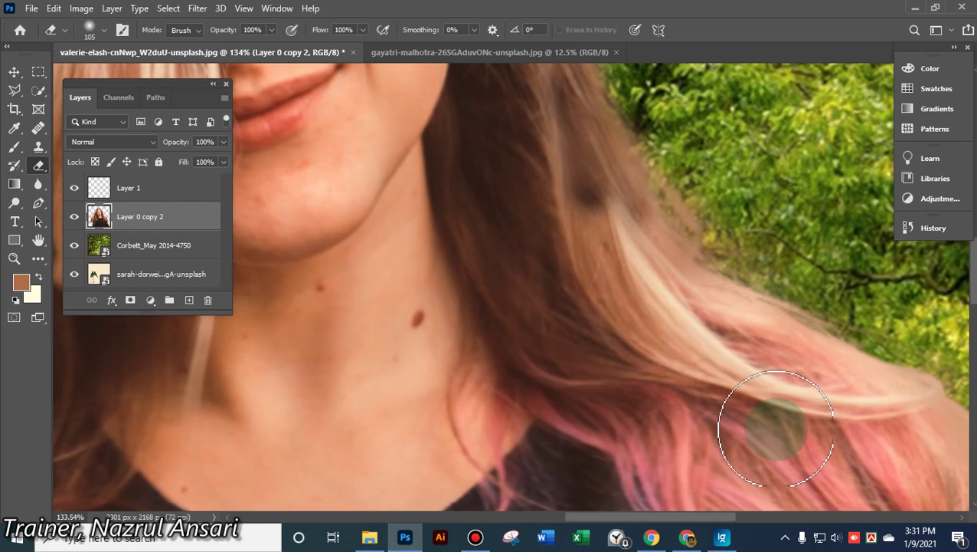
scroll(772, 406, "down", 1)
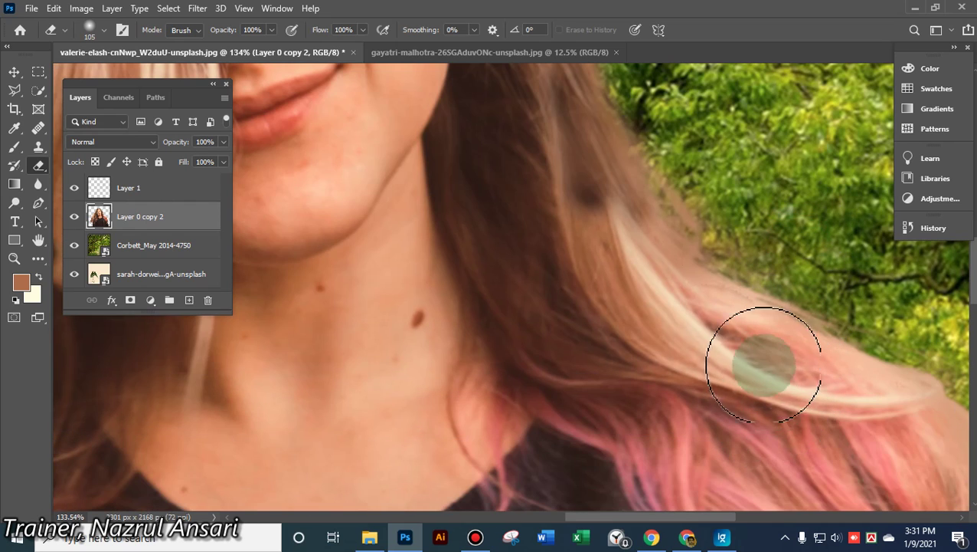
key("alt")
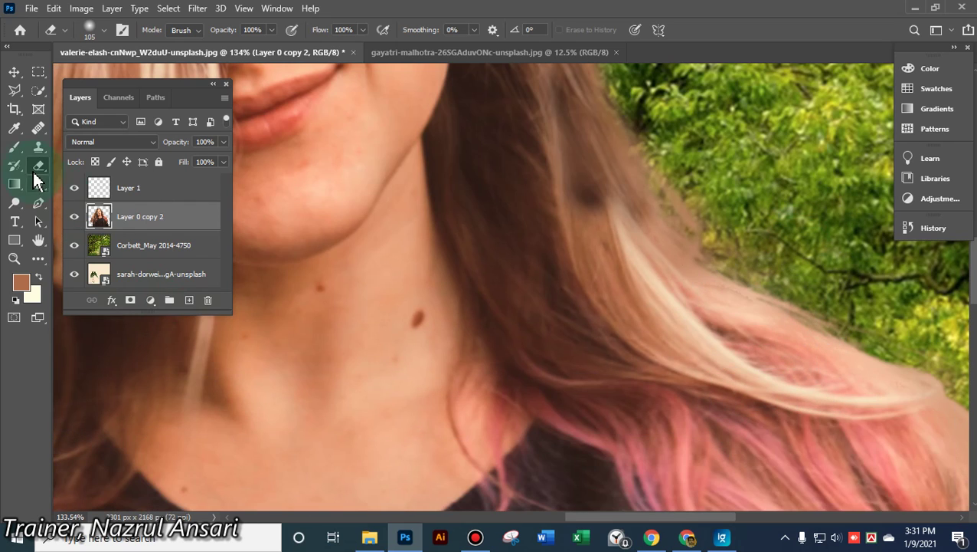
left_click(38, 146)
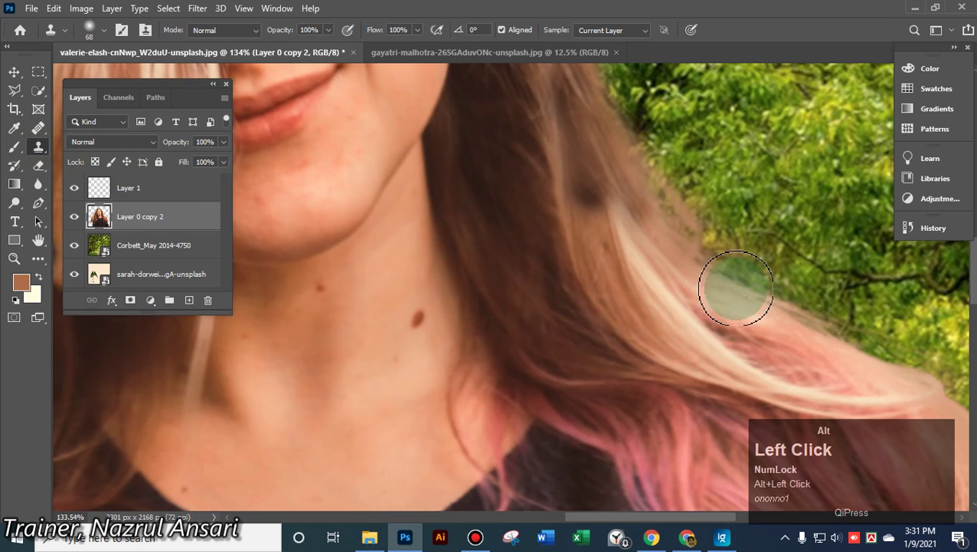
mouse_move(709, 274)
left_mouse_down()
mouse_move(667, 248)
mouse_move(710, 277)
mouse_move(764, 375)
left_mouse_up()
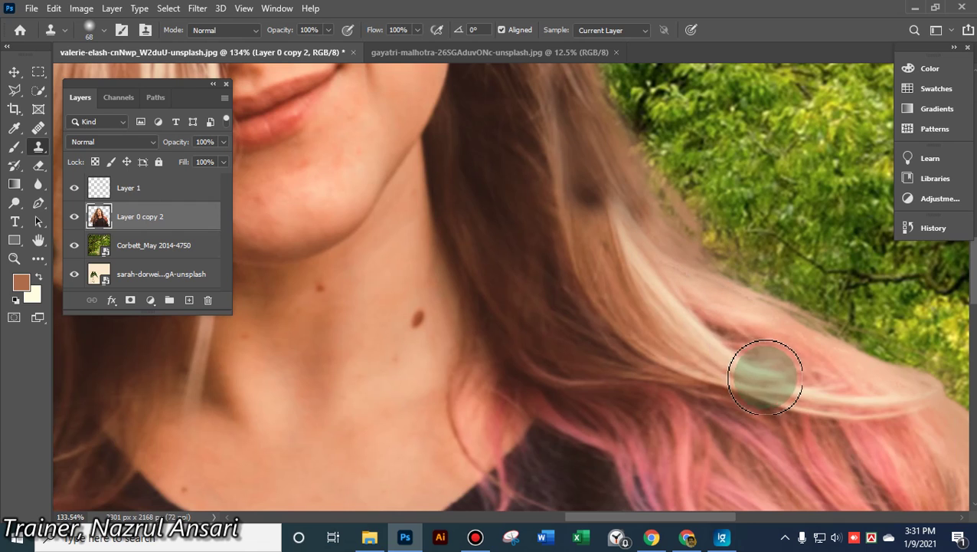
left_click(627, 267, "alt")
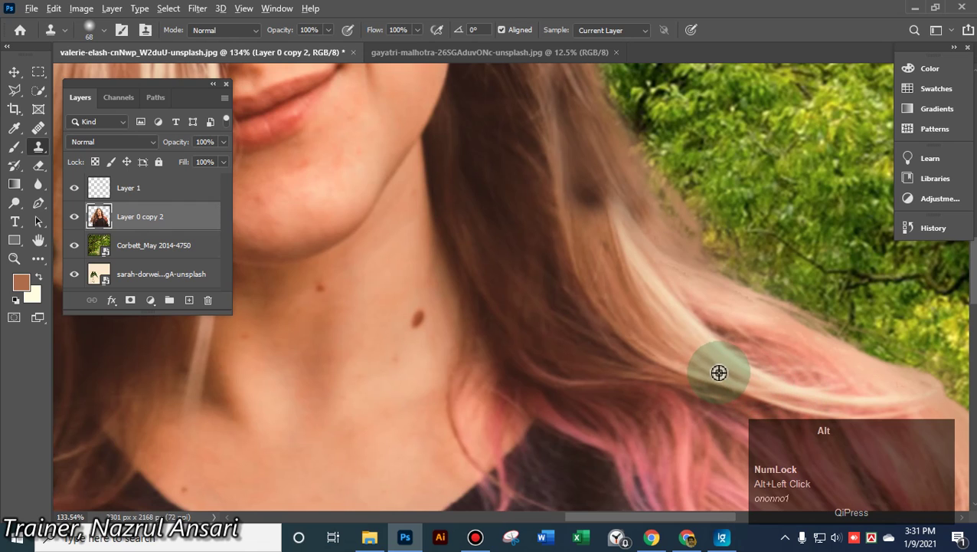
left_click(681, 234)
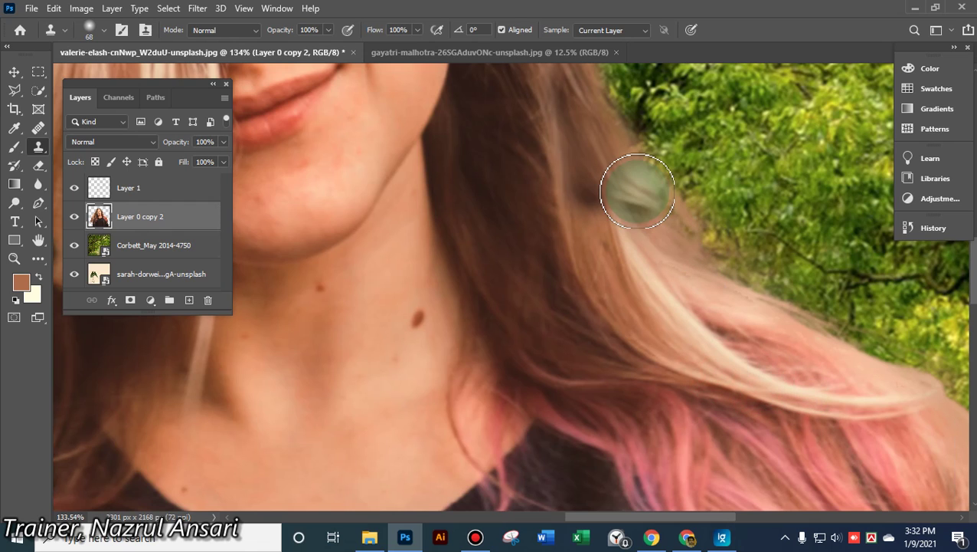
left_click(801, 394)
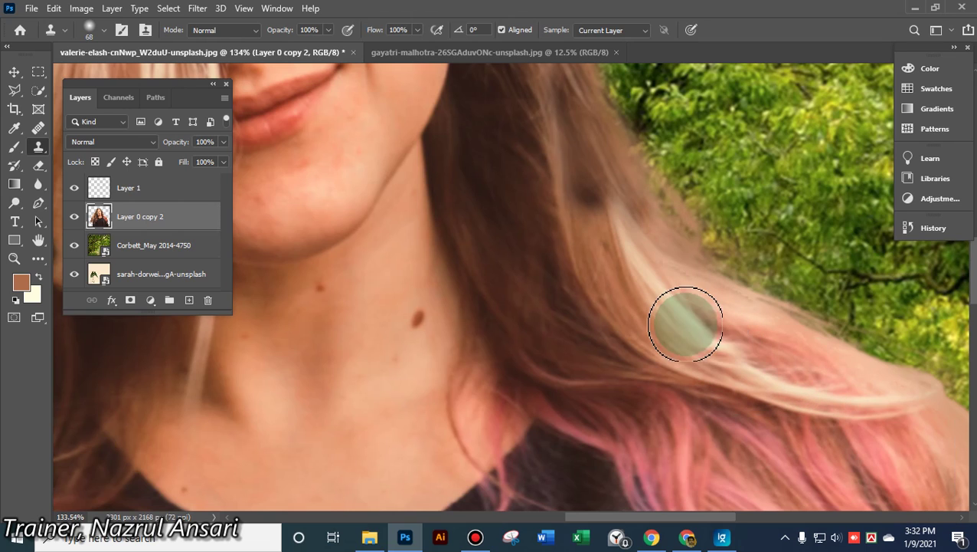
left_click(672, 256)
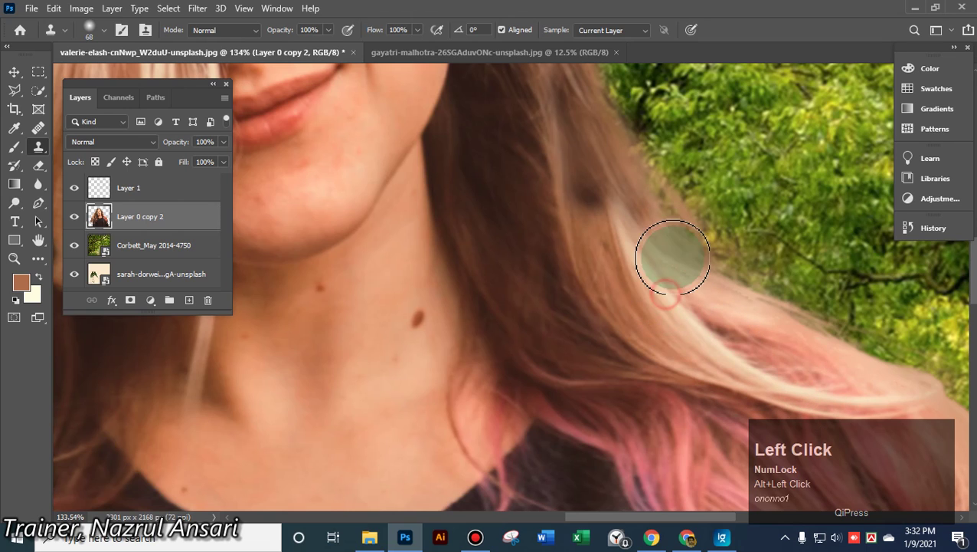
left_click_drag(652, 220, 784, 358)
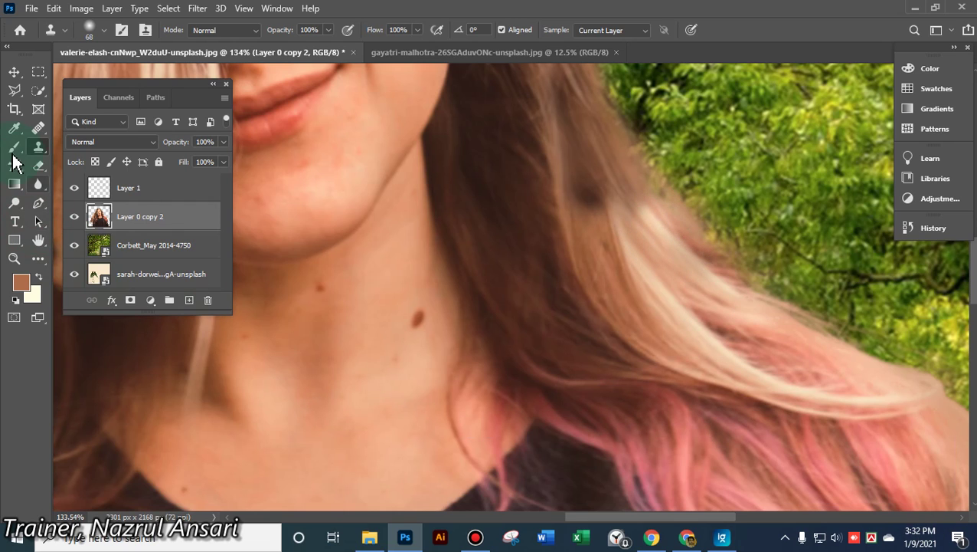
Erase stray remnants along the outer hair edge above the shoulder on Layer 0 copy 2 with the soft 105 px eraser
left_click(38, 166)
mouse_move(666, 175)
left_mouse_down()
mouse_move(749, 233)
mouse_move(770, 244)
mouse_move(725, 195)
mouse_move(799, 259)
mouse_move(850, 277)
mouse_move(686, 165)
mouse_move(660, 123)
mouse_move(659, 88)
mouse_move(746, 186)
mouse_move(856, 240)
mouse_move(598, 242)
left_mouse_up()
scroll(597, 243, "down", 5)
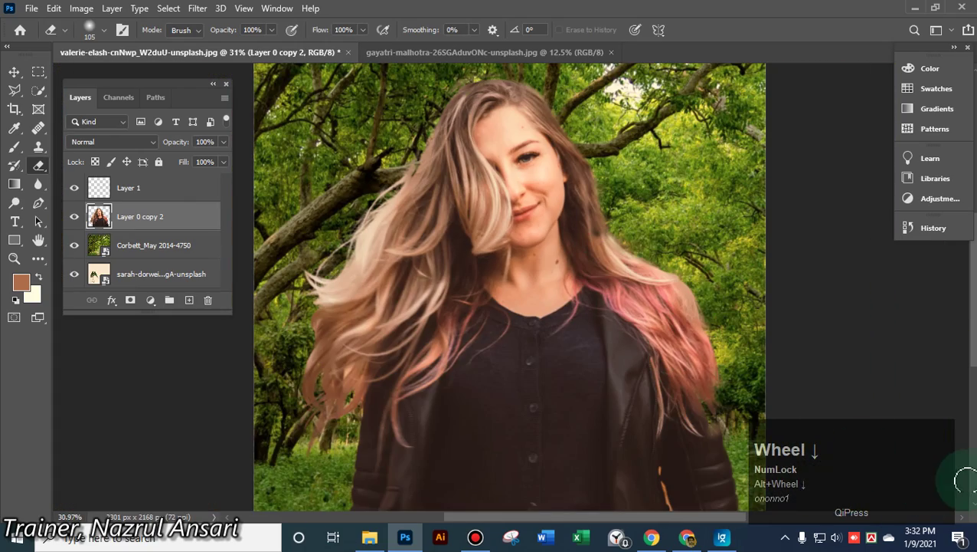
Try to remove the dark smudge in the hair beside the neck with the 50 px Healing Brush
scroll(645, 262, "up", 4)
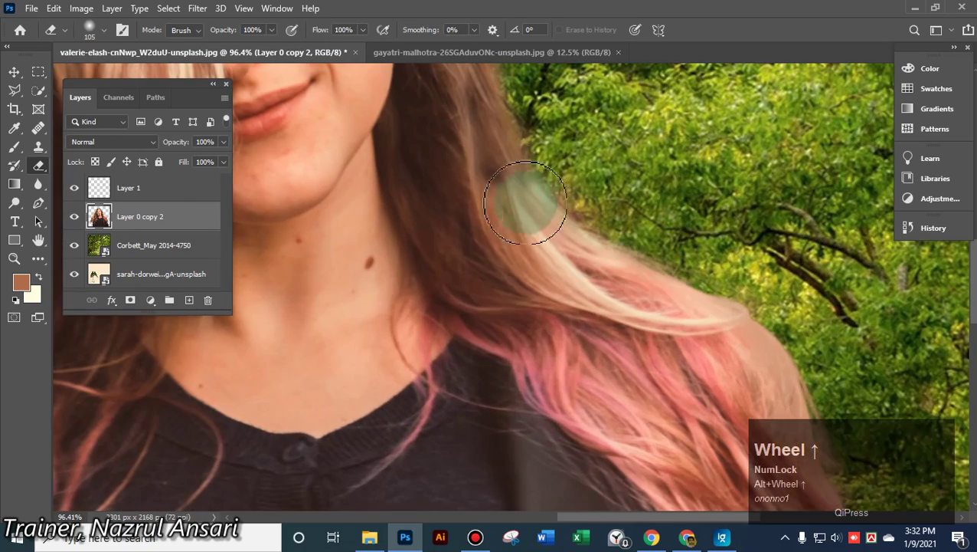
left_click(41, 151)
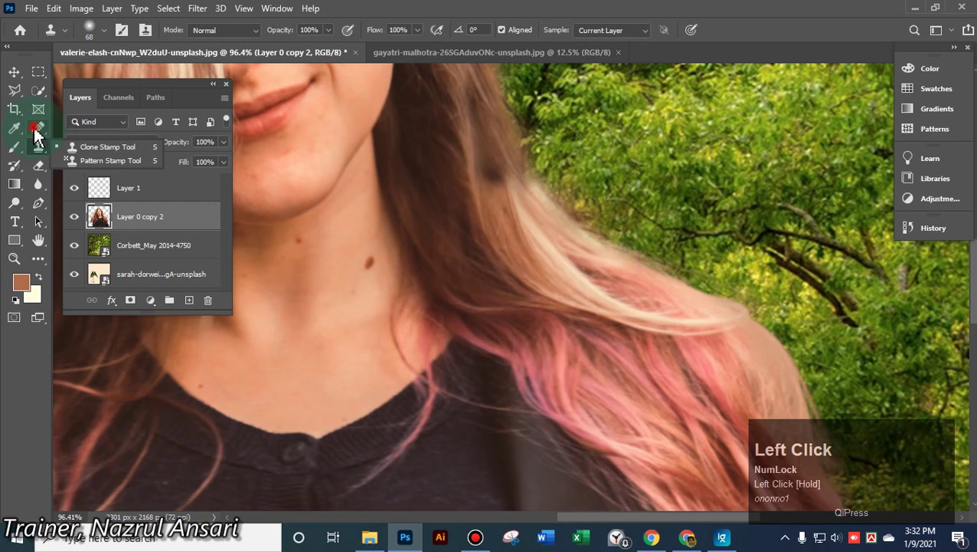
left_click(39, 128)
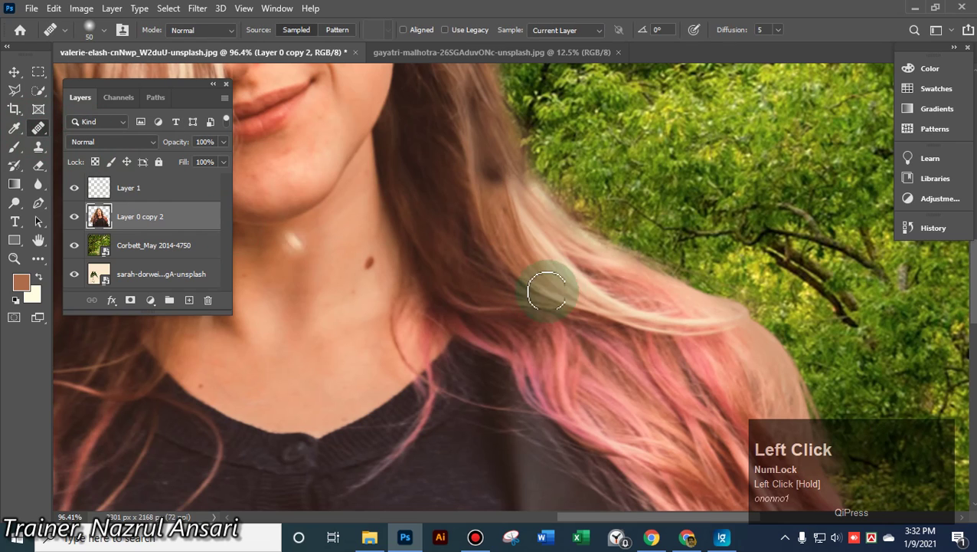
left_click(497, 170)
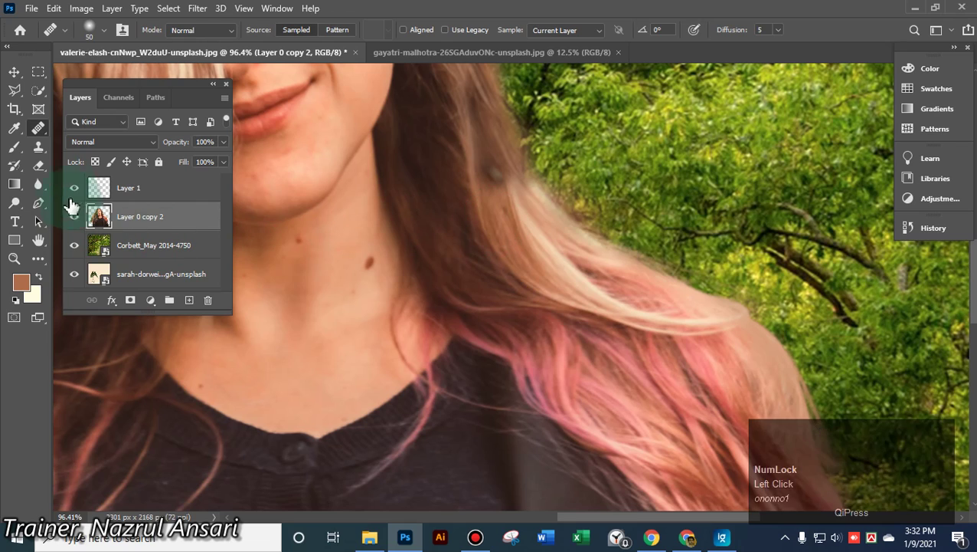
Clone neighbouring blond strands over the dark smudge in the hair beside the neck on Layer 0 copy 2
left_click(38, 147)
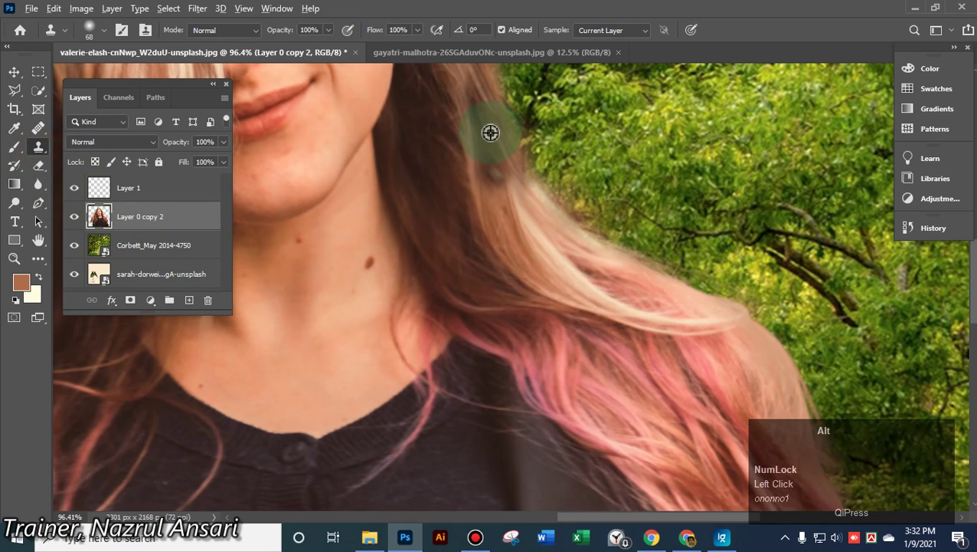
left_click(463, 133, "alt")
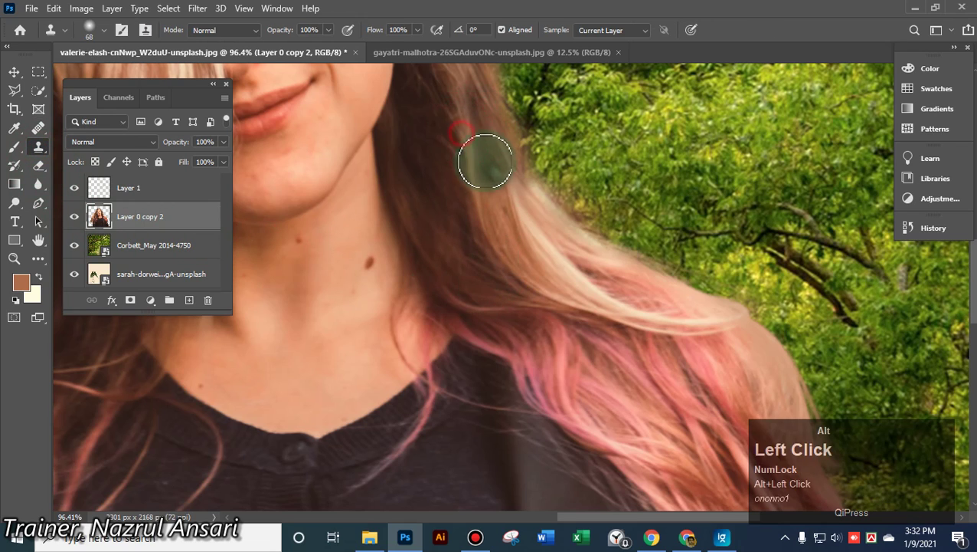
left_click_drag(487, 172, 499, 178)
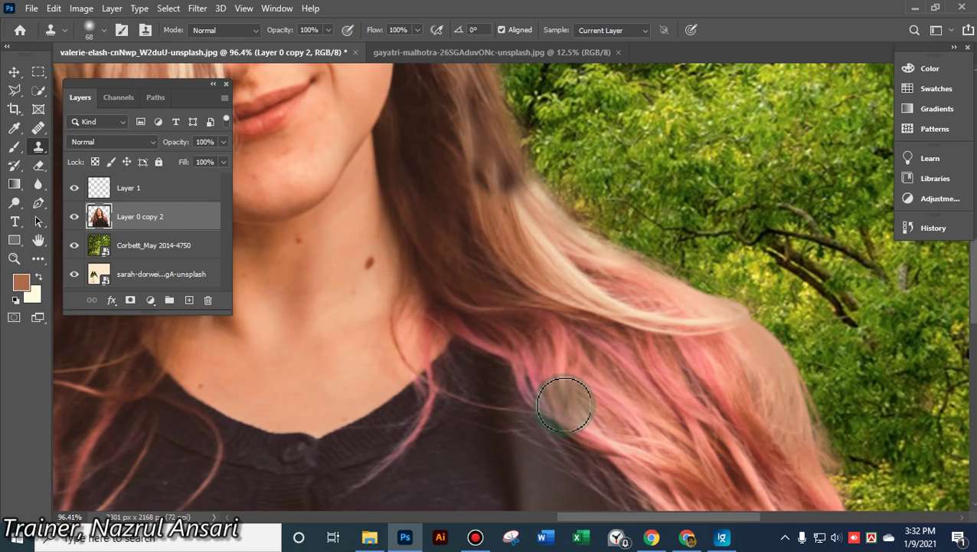
left_click_drag(564, 404, 553, 397)
left_click(533, 233, "alt")
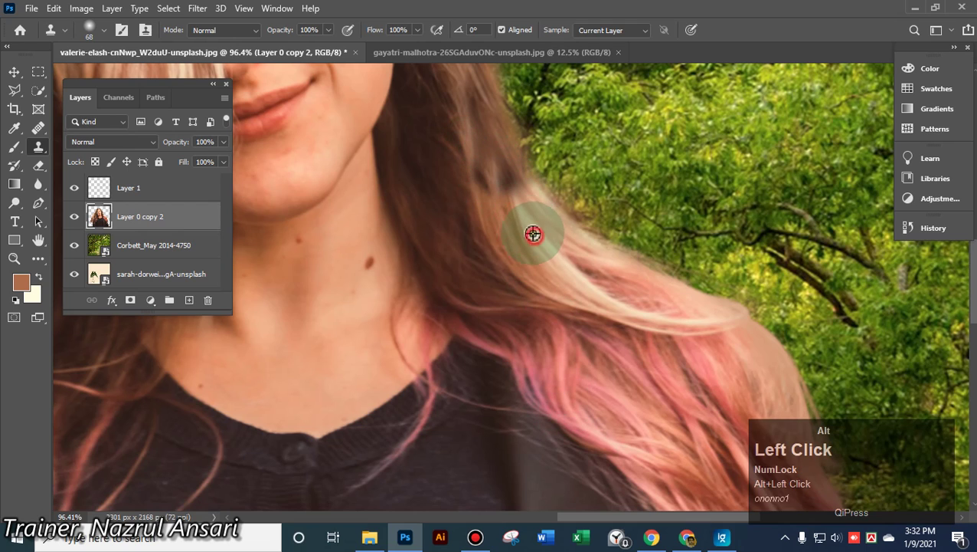
mouse_move(504, 181)
left_mouse_down()
mouse_move(531, 282)
mouse_move(626, 442)
left_mouse_up()
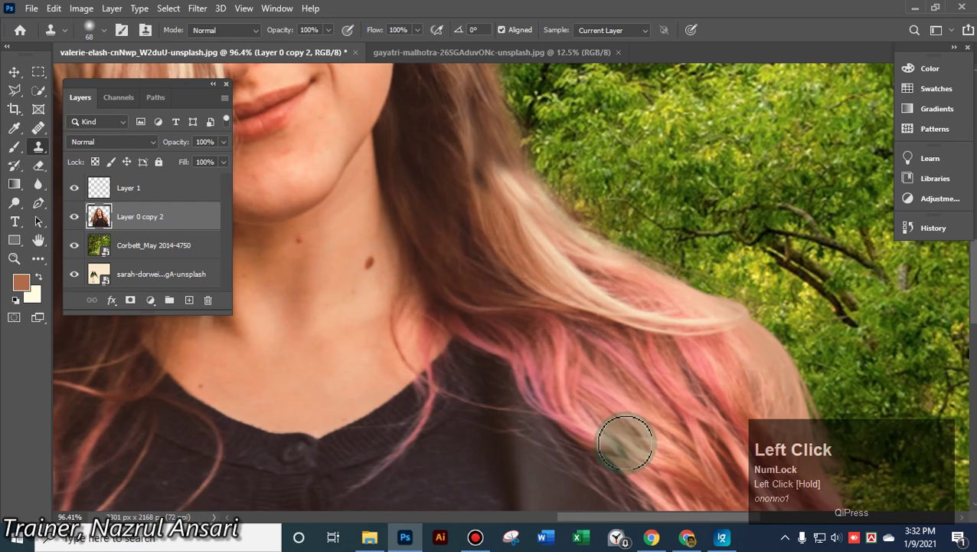
left_click(479, 178)
Scale the portrait on Layer 0 copy 2 to 69.79% and place it in the lower-right corner of the image
scroll(650, 382, "down", 4)
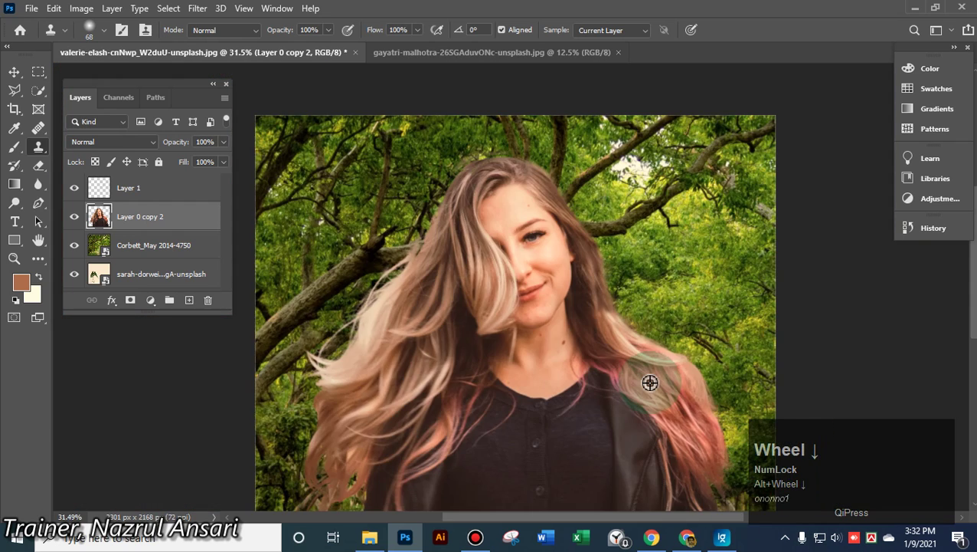
scroll(650, 382, "down", 2, "alt")
scroll(733, 419, "down", 2, "alt")
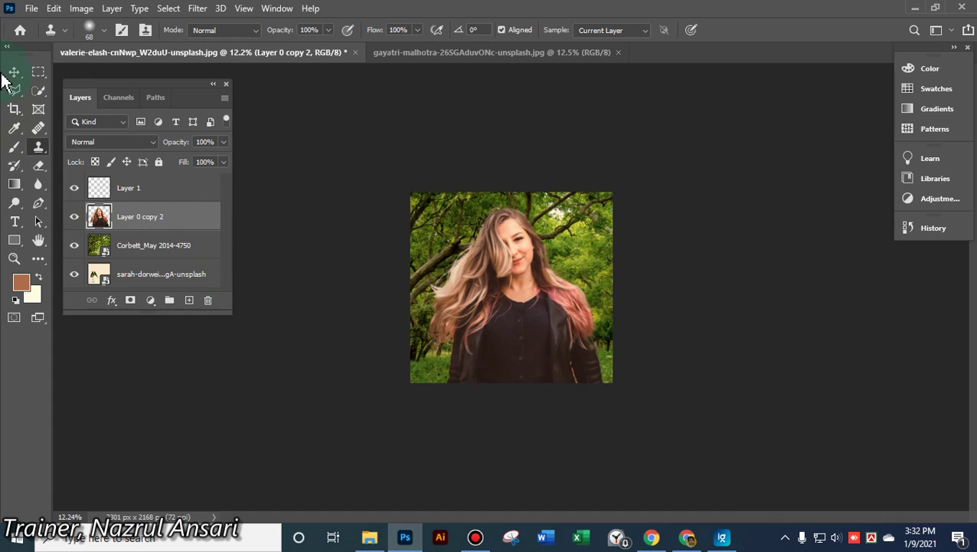
scroll(539, 323, "up", 3, "alt")
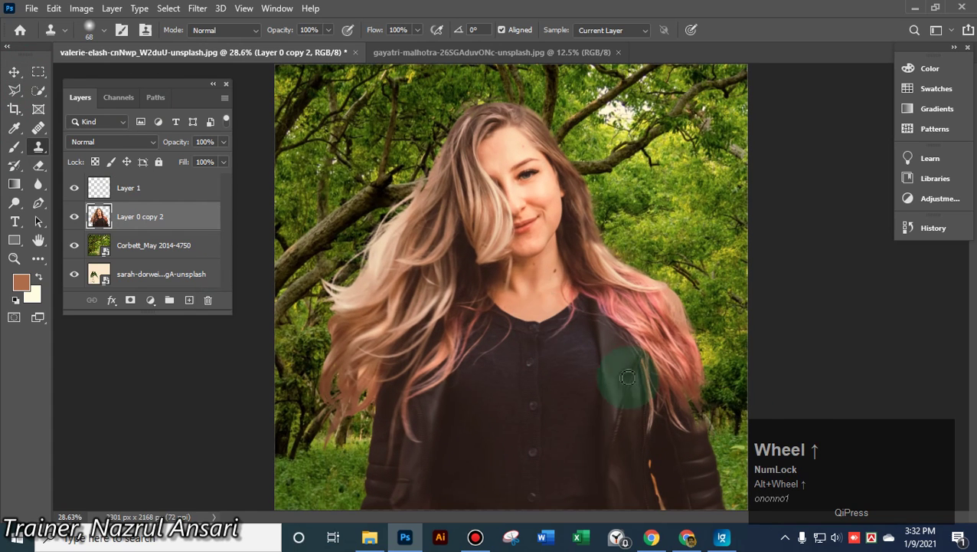
left_click(13, 71)
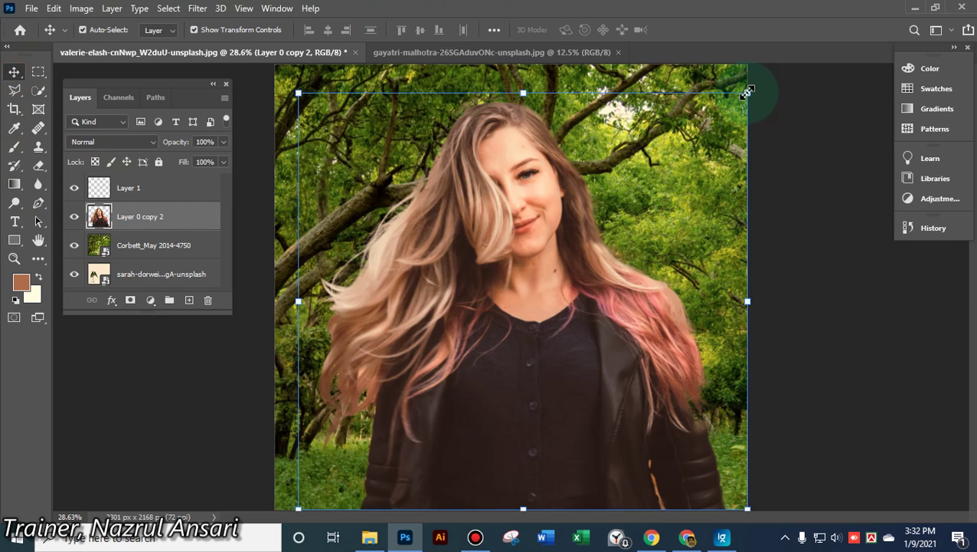
left_click_drag(747, 92, 557, 263)
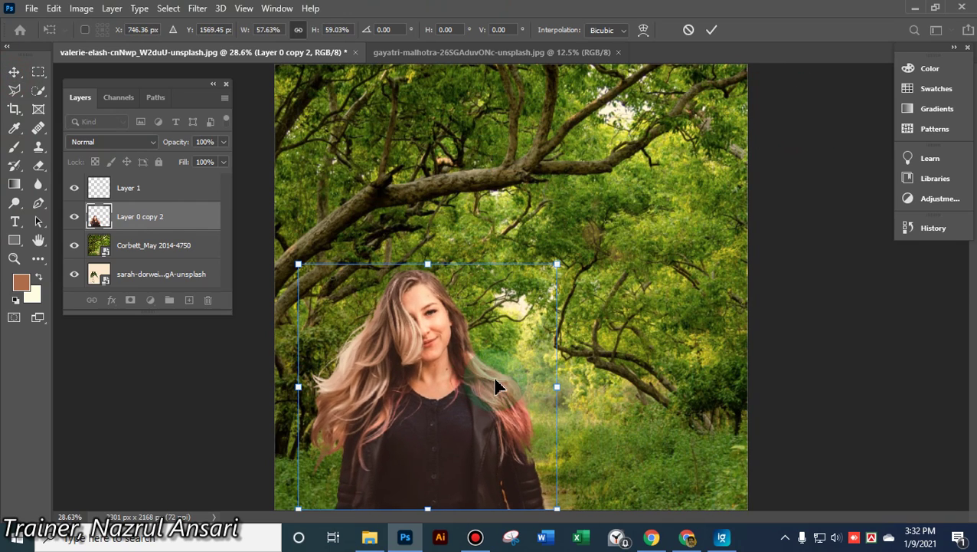
key("Escape")
left_click(749, 94)
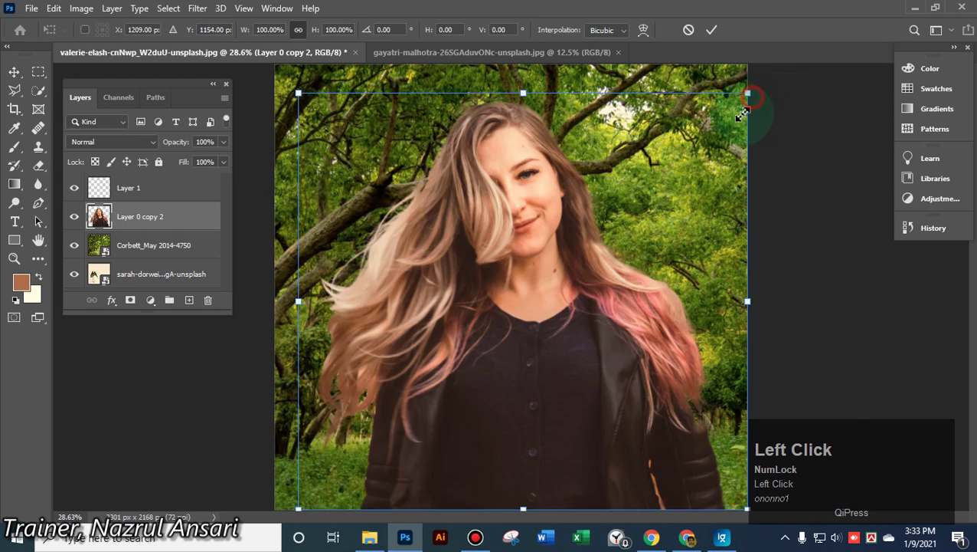
left_click_drag(749, 94, 611, 220)
left_click_drag(514, 432, 634, 420)
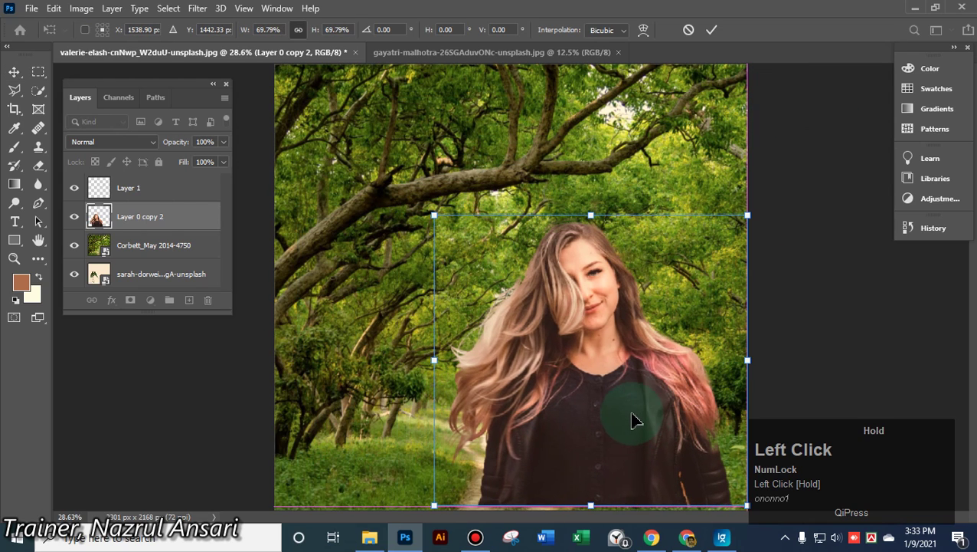
left_click(712, 30)
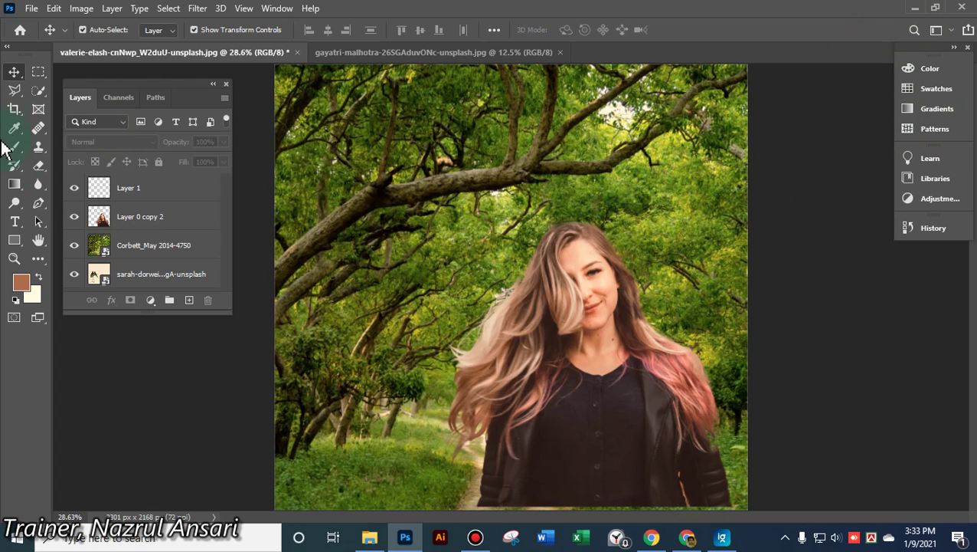
Add a Curves adjustment layer directly above Layer 0 copy 2
left_click(173, 215)
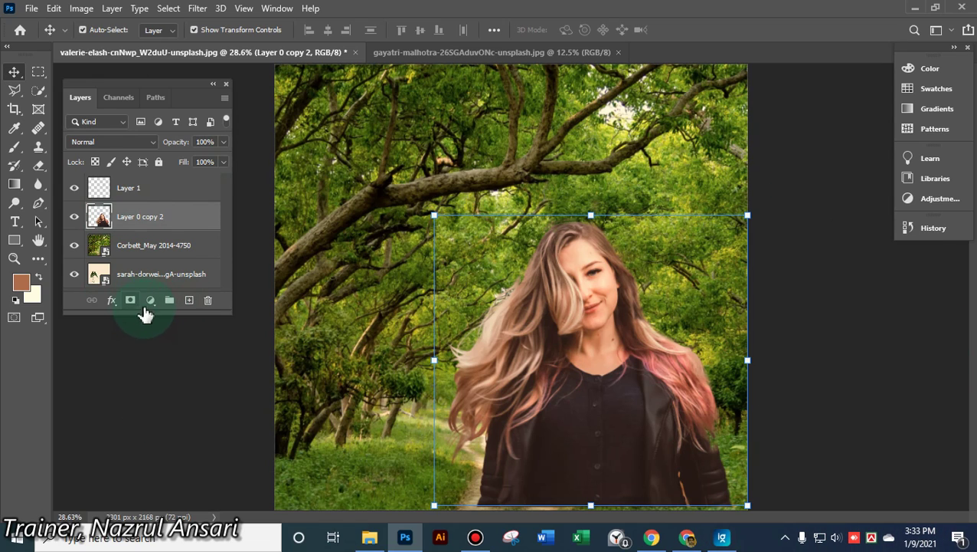
left_click(150, 303)
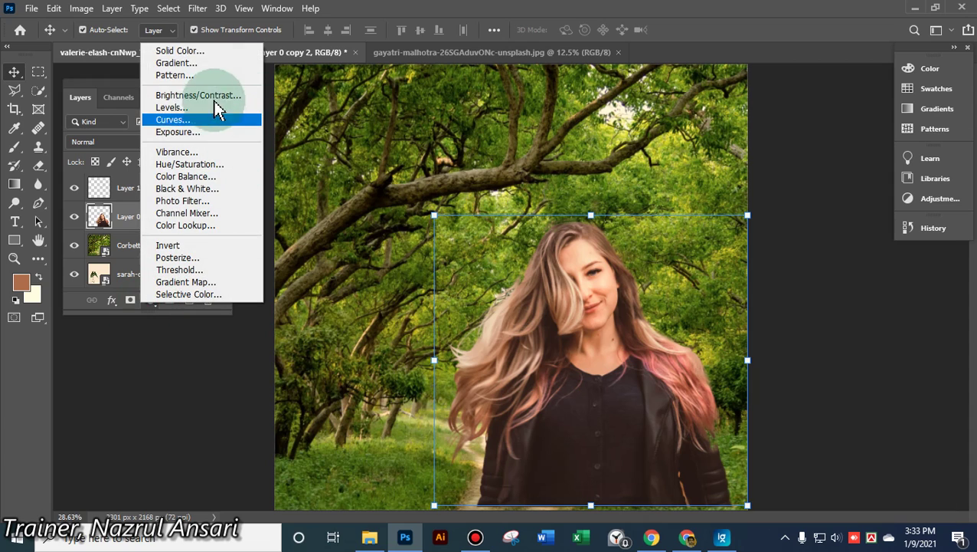
left_click(191, 120)
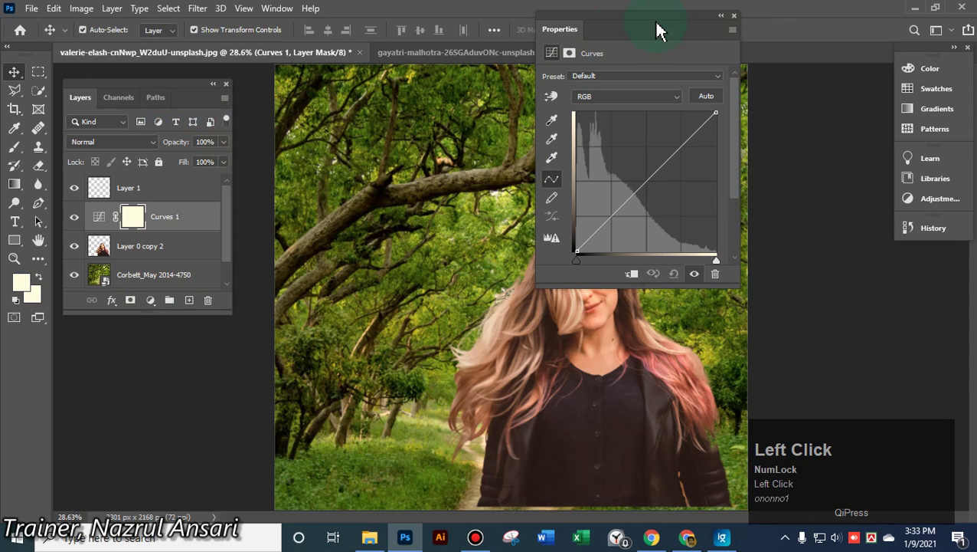
left_click_drag(637, 13, 948, 47)
Clip the Curves adjustment to Layer 0 copy 2 and try brighter RGB midtones, settling the curve's midpoint on the diagonal
mouse_move(921, 203)
left_mouse_down()
mouse_move(907, 194)
mouse_move(915, 204)
left_mouse_up()
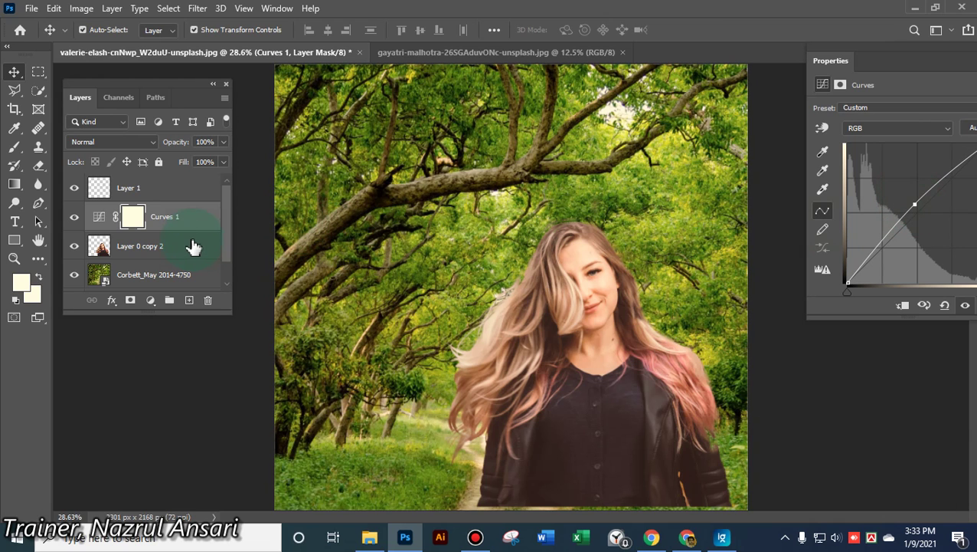
left_click(903, 306)
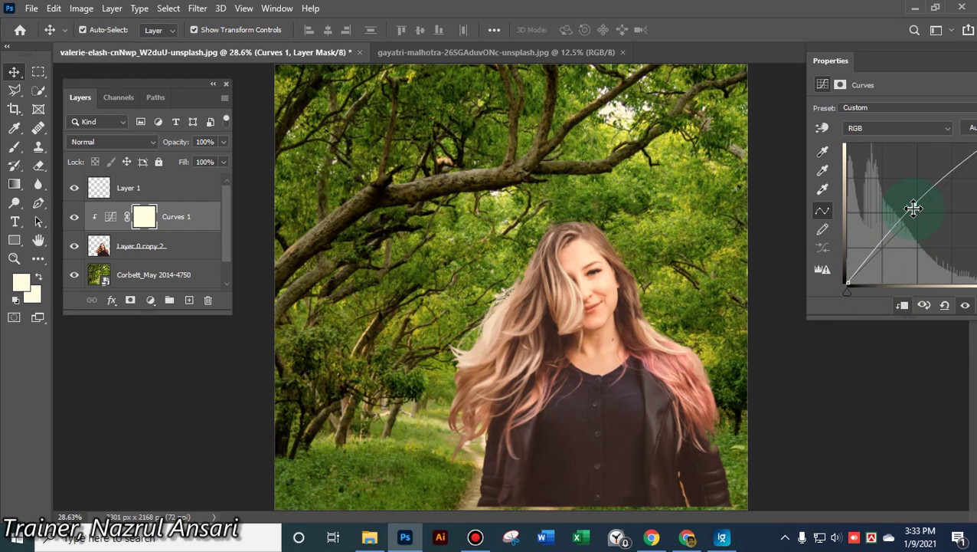
mouse_move(914, 205)
left_mouse_down()
mouse_move(927, 223)
mouse_move(913, 208)
mouse_move(923, 227)
mouse_move(908, 221)
left_mouse_up()
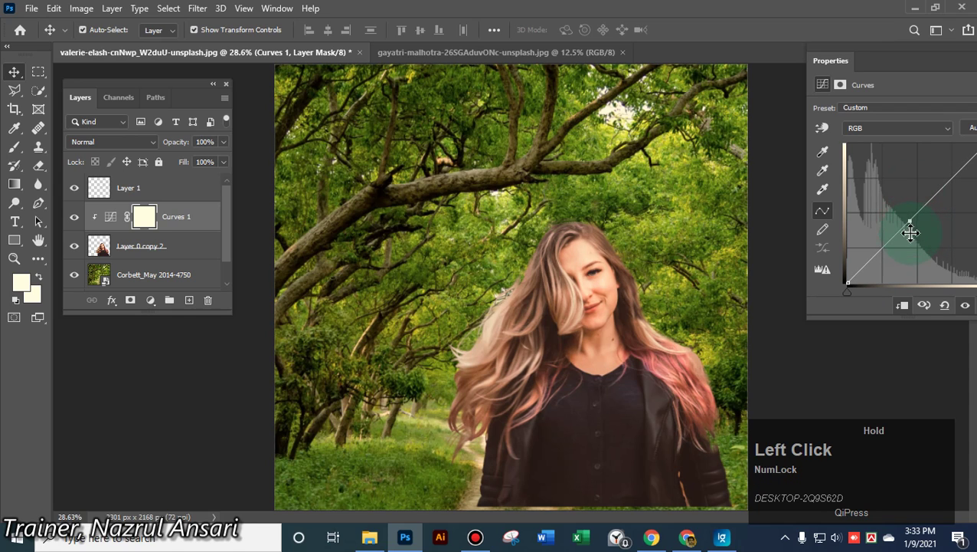
left_click_drag(877, 62, 684, 64)
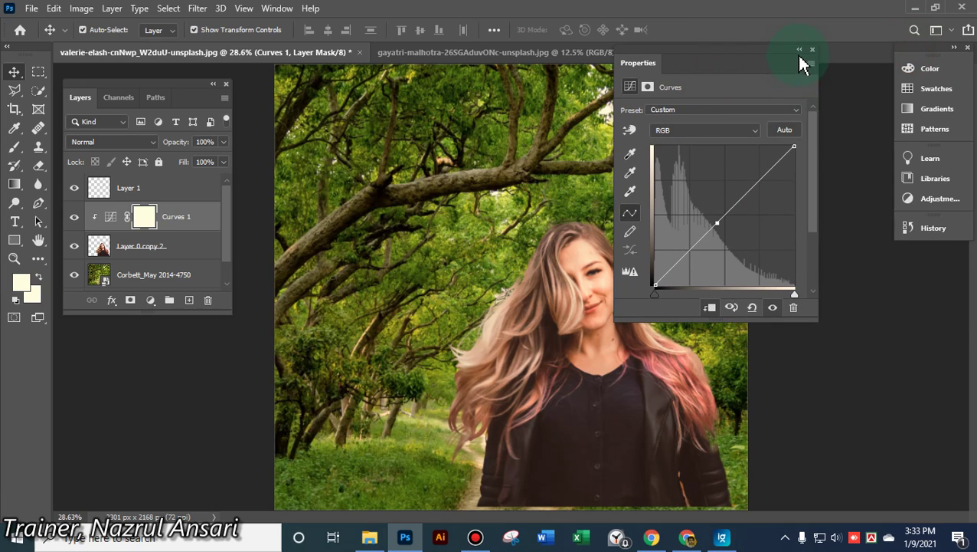
Switch to the masked-woman photo and open the yellow-background portrait from the For Har cut folder in 1 Image for ClassTask
left_click(800, 52)
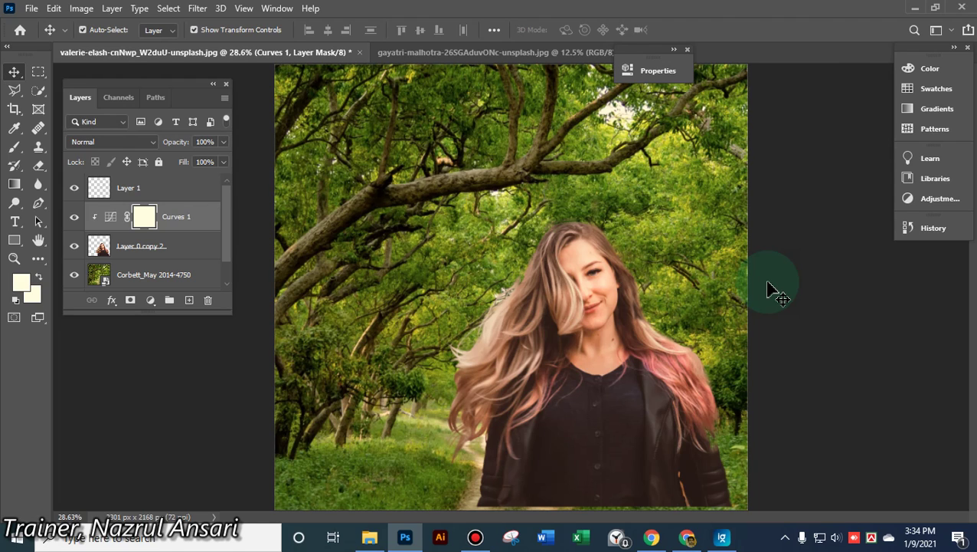
left_click(421, 54)
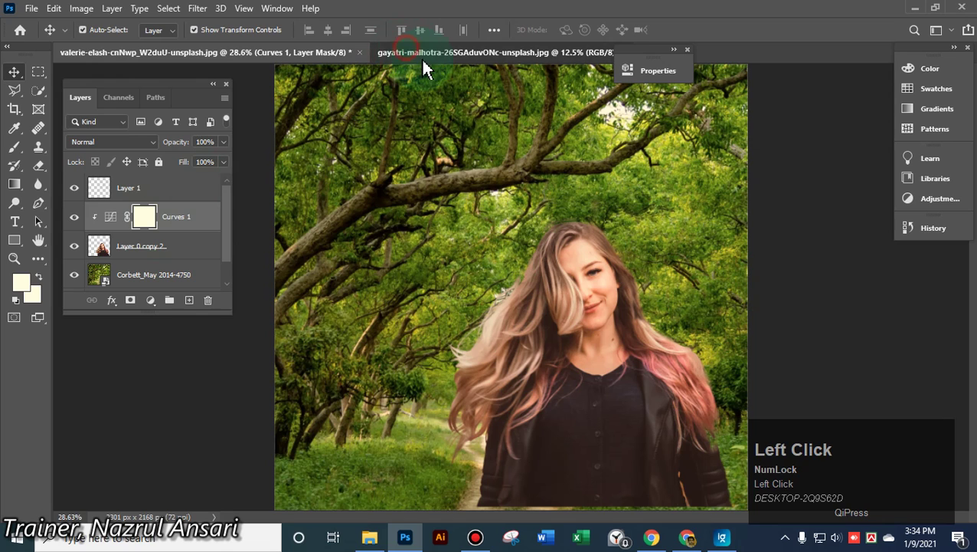
left_click(31, 9)
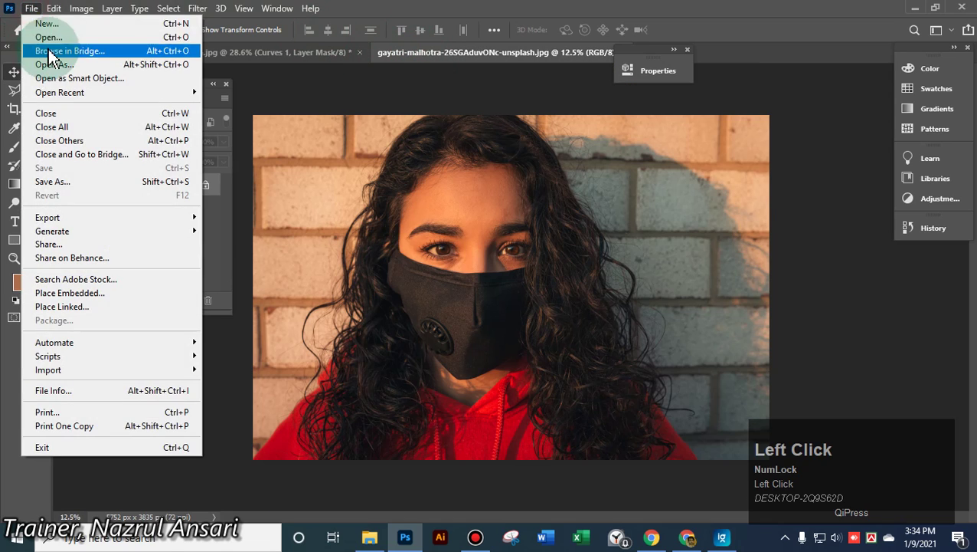
left_click(49, 37)
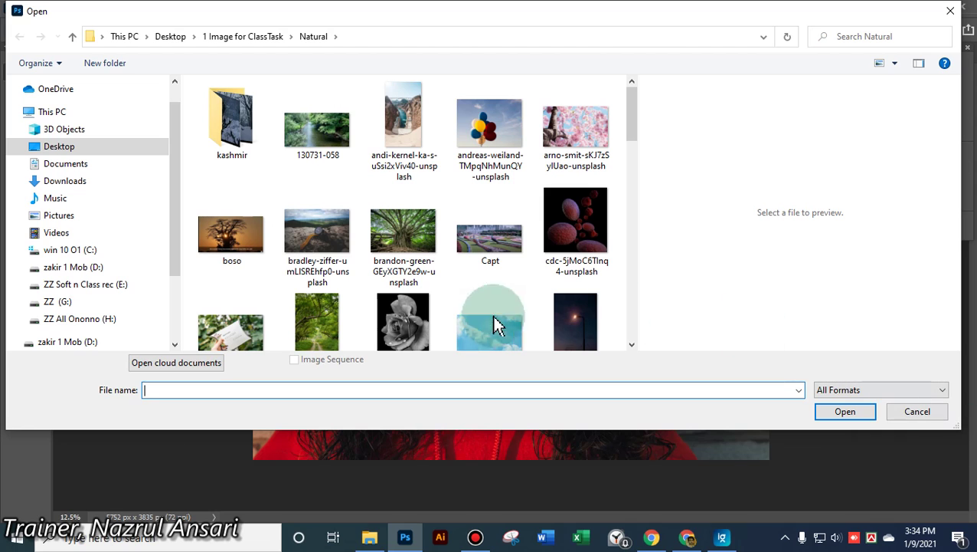
left_click(242, 37)
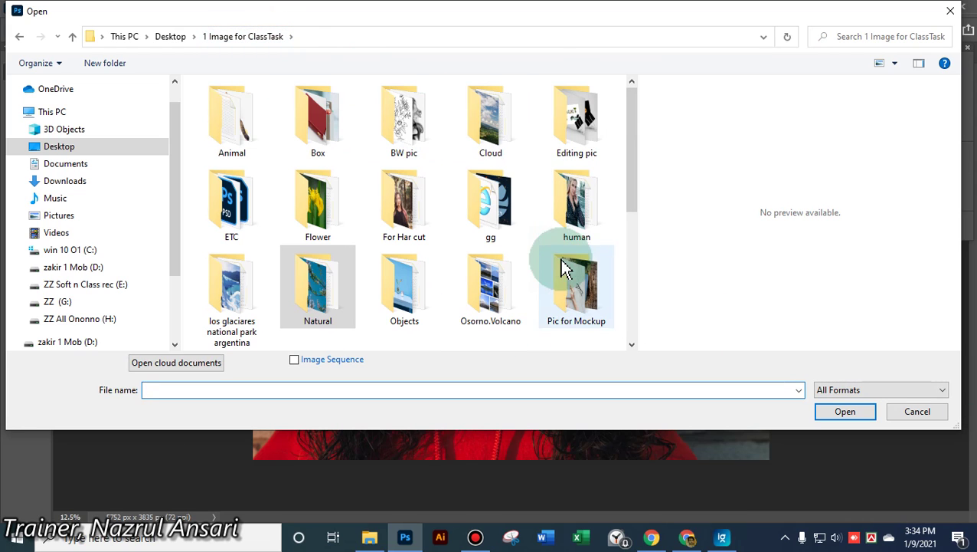
left_click_drag(637, 163, 573, 201)
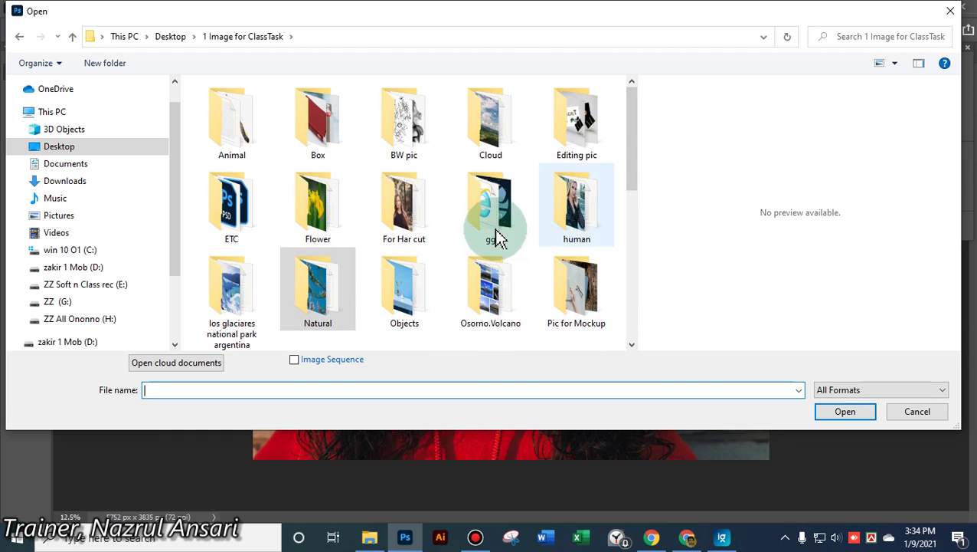
double_click(420, 205)
left_click_drag(637, 136, 617, 252)
double_click(484, 257)
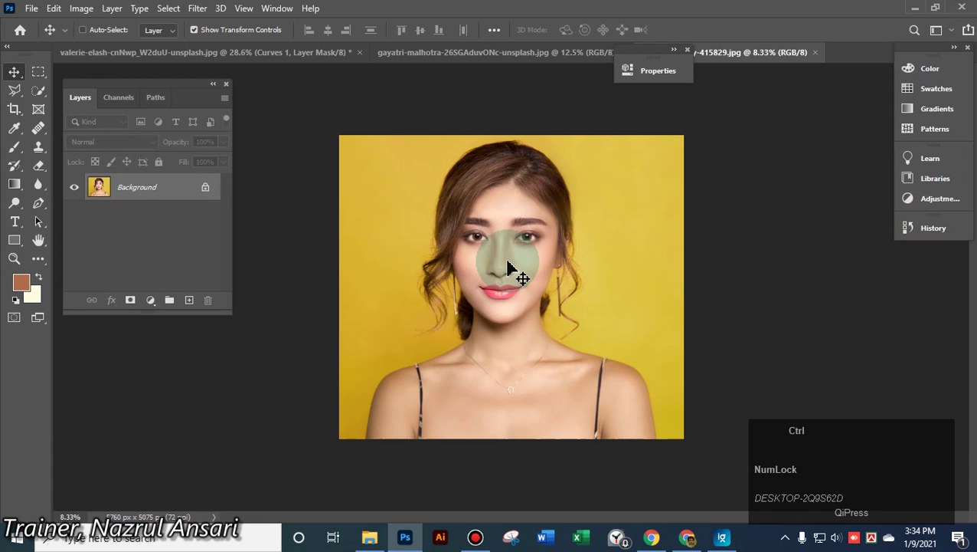
Examine the hair outline and loose curls against the yellow background in the newly opened portrait
key("ctrl+plus")
key("ctrl+plus")
key("ctrl+plus")
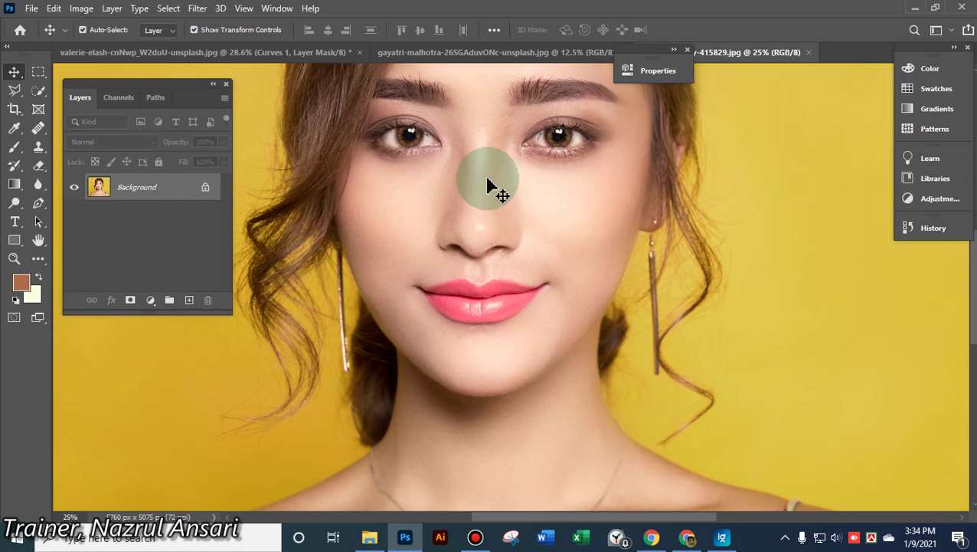
scroll(605, 326, "up", 1)
scroll(605, 326, "up", 6)
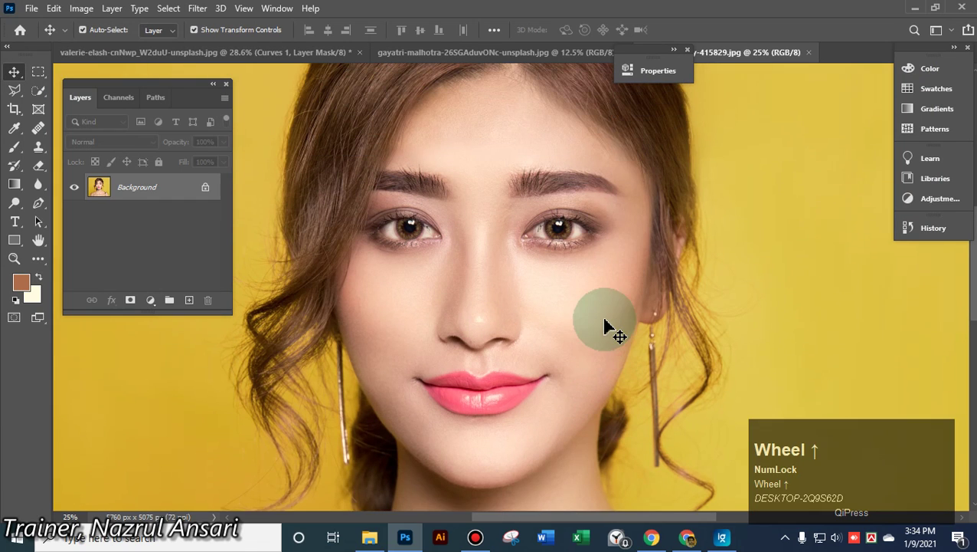
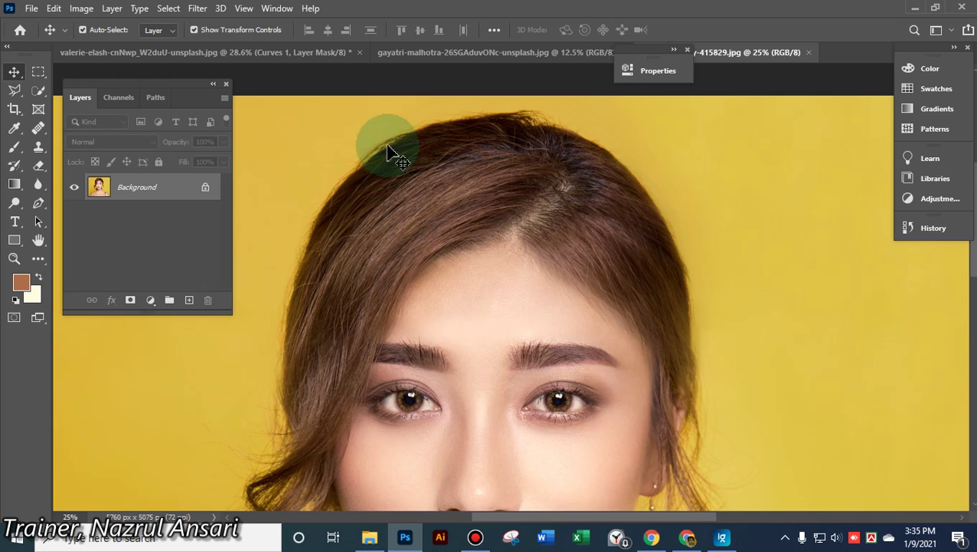
scroll(414, 233, "down", 6)
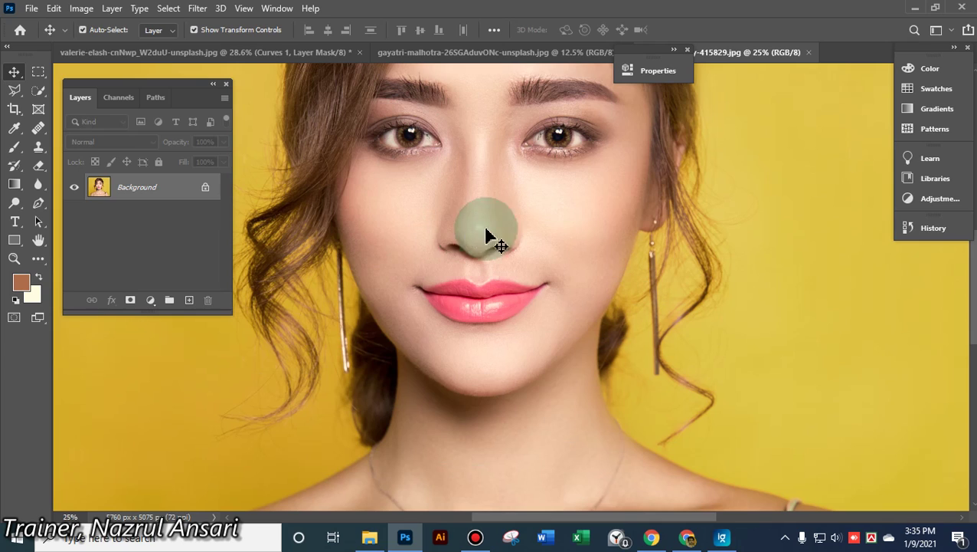
Examine the curly hair edges against the brick wall in the masked-woman photo
left_click(521, 53)
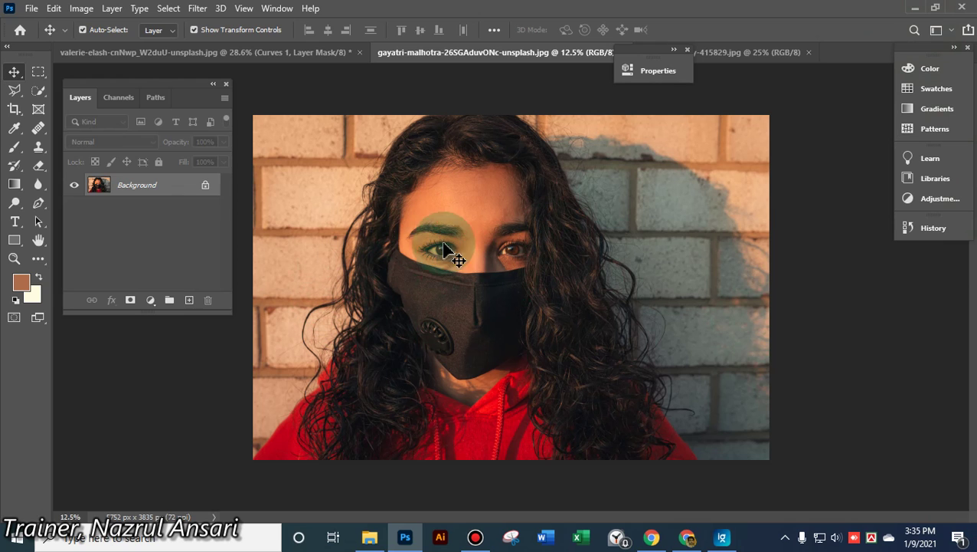
scroll(438, 277, "up", 5, "alt")
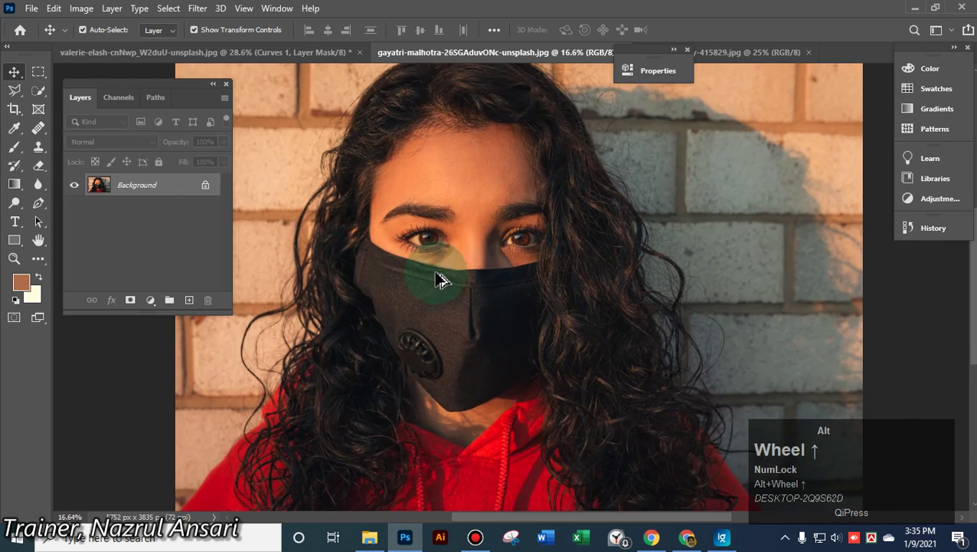
left_click_drag(418, 279, 585, 92)
scroll(491, 203, "down", 3, "alt")
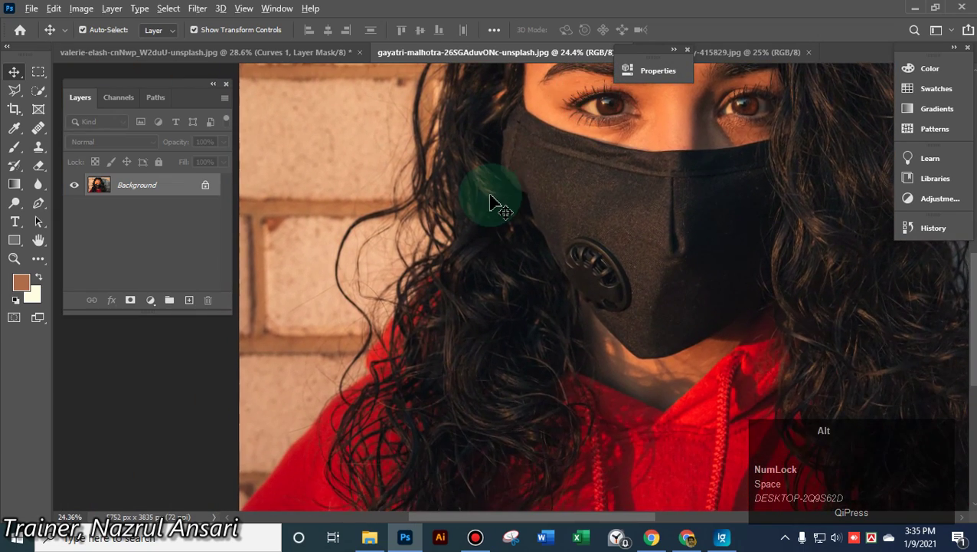
left_click_drag(628, 140, 545, 218)
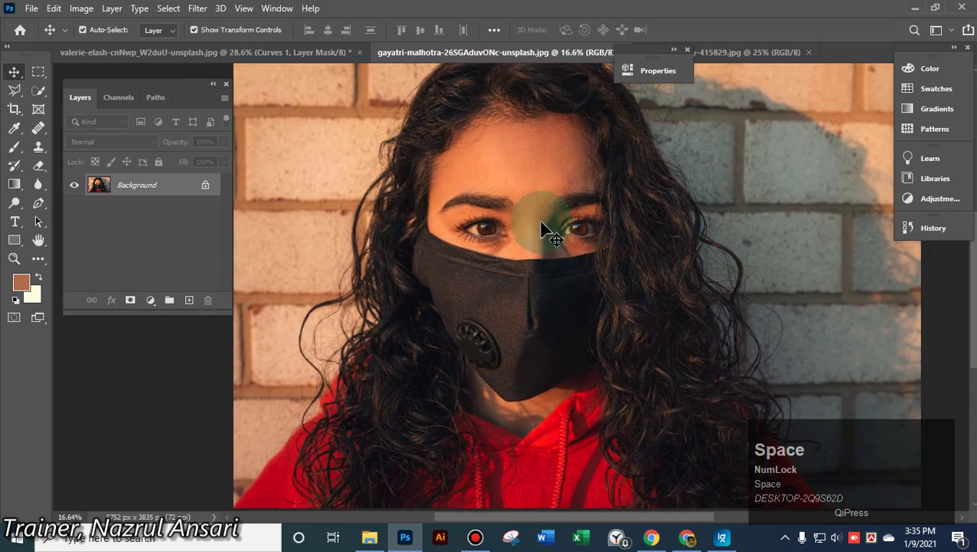
scroll(550, 226, "down", 2, "alt")
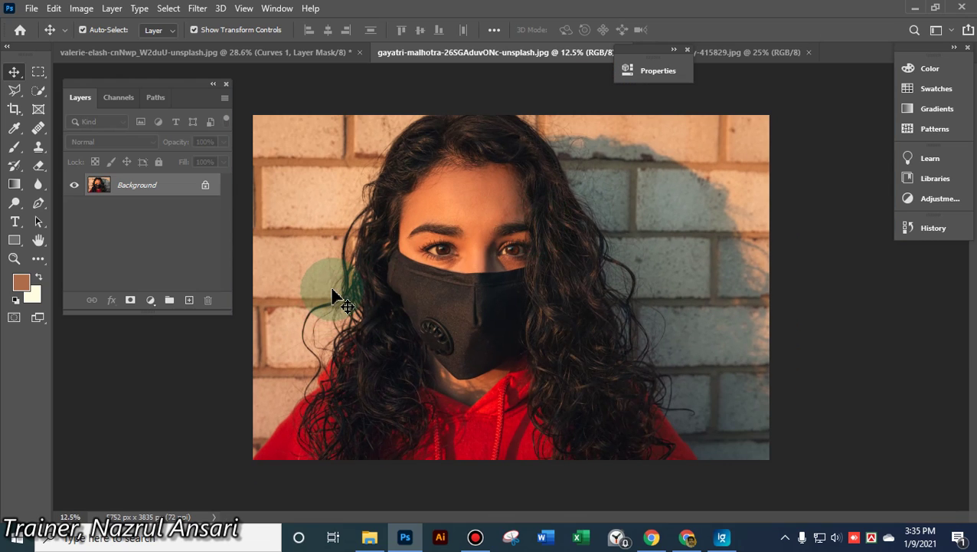
Set up the Background Eraser with Once sampling, Contiguous limits and a tolerance of 25% for the masked-woman photo
mouse_move(39, 166)
left_mouse_down()
mouse_move(111, 182)
mouse_move(103, 184)
left_mouse_up()
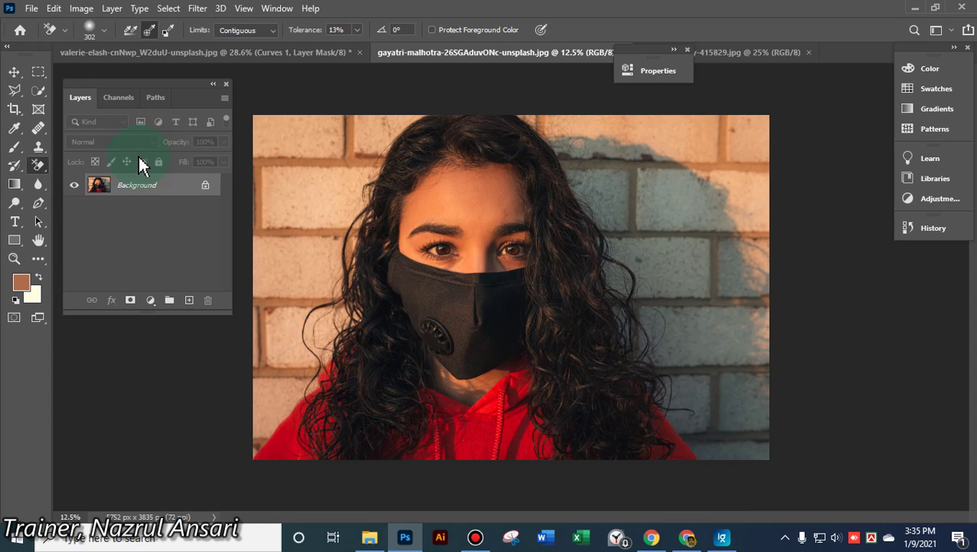
mouse_move(40, 166)
left_mouse_down()
mouse_move(43, 181)
mouse_move(114, 181)
left_mouse_up()
left_click(147, 32)
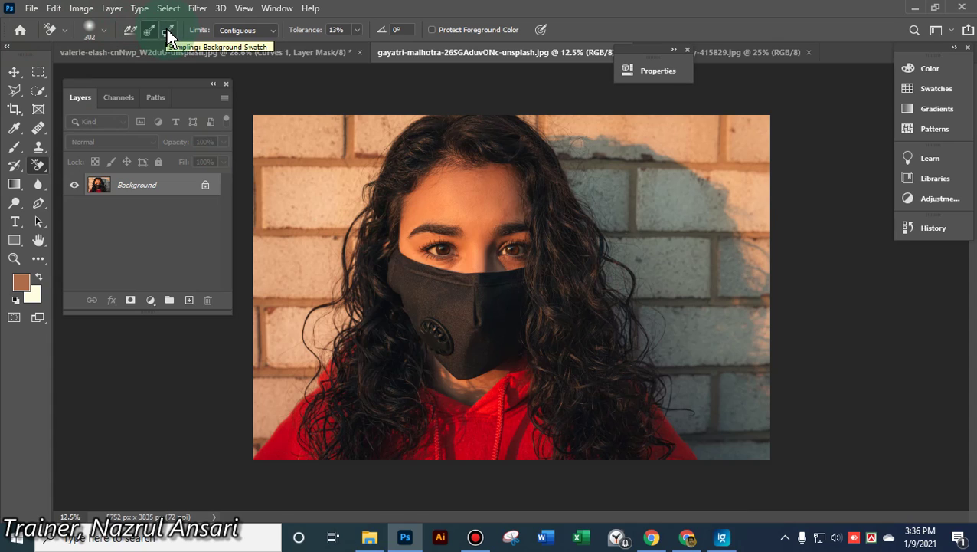
left_click(131, 32)
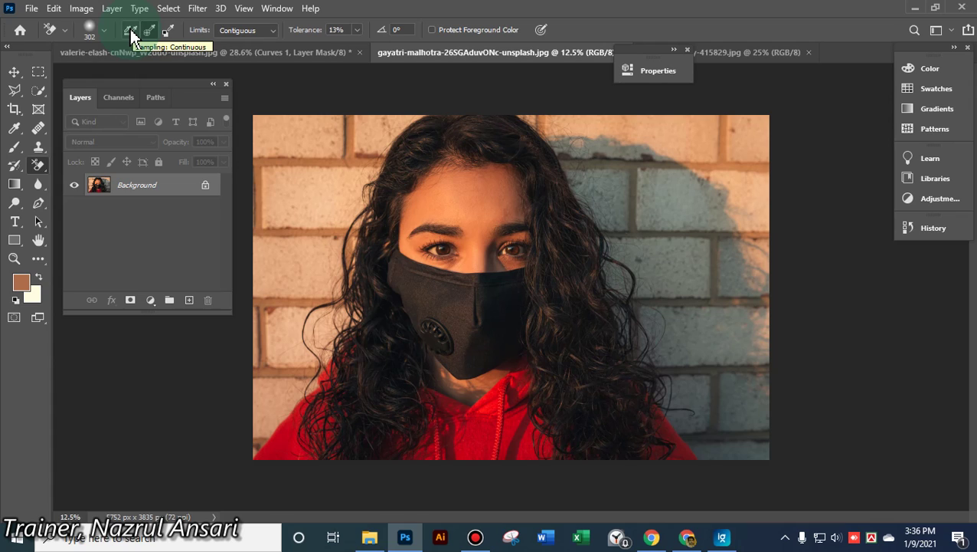
left_click(151, 34)
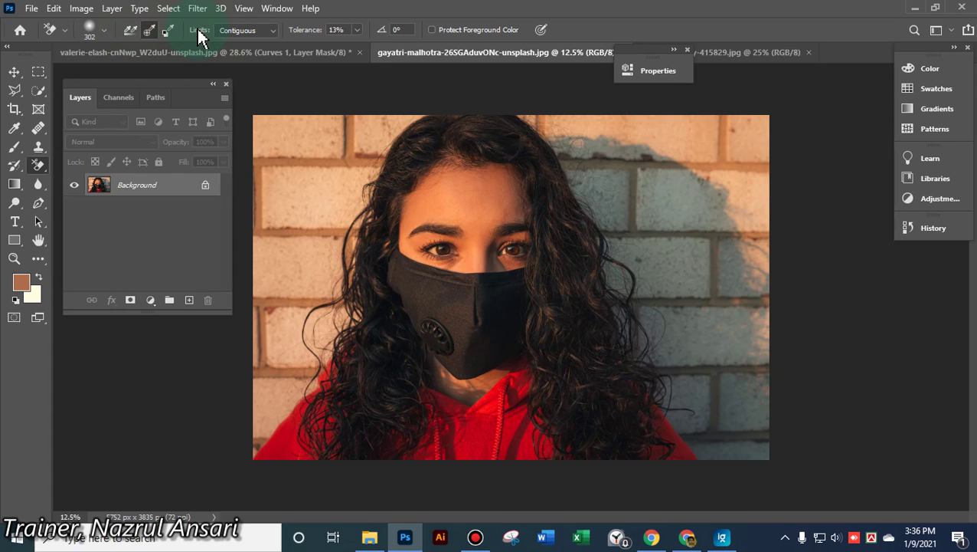
left_click(273, 31)
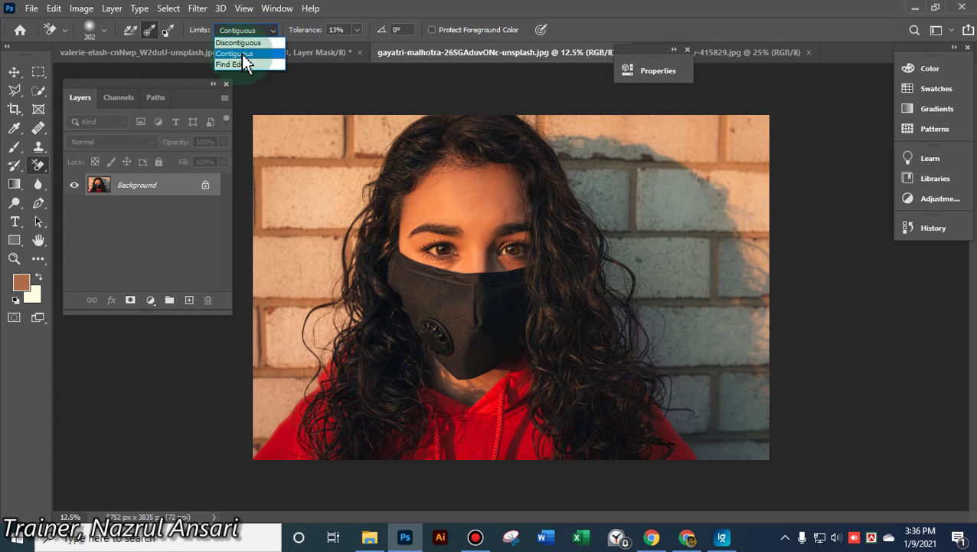
left_click(225, 54)
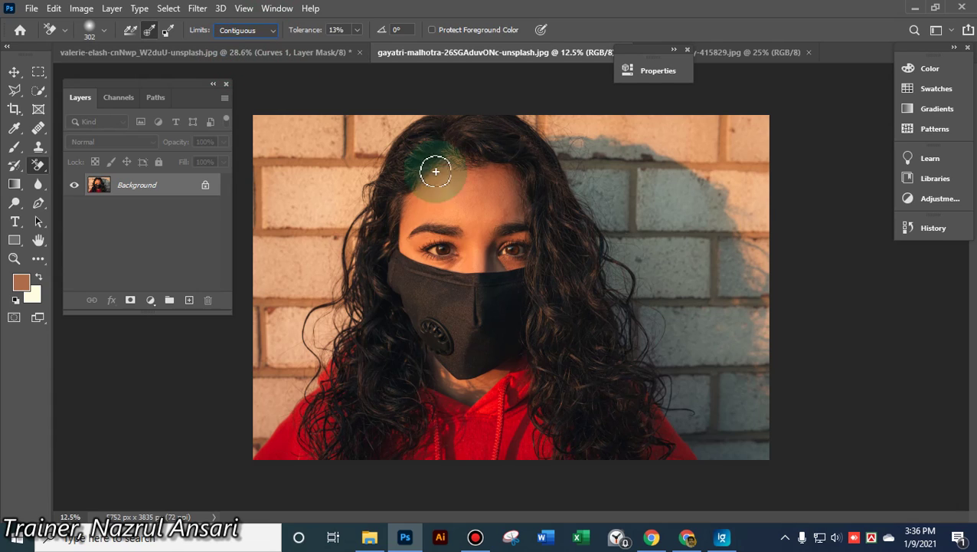
left_click_drag(360, 35, 375, 54)
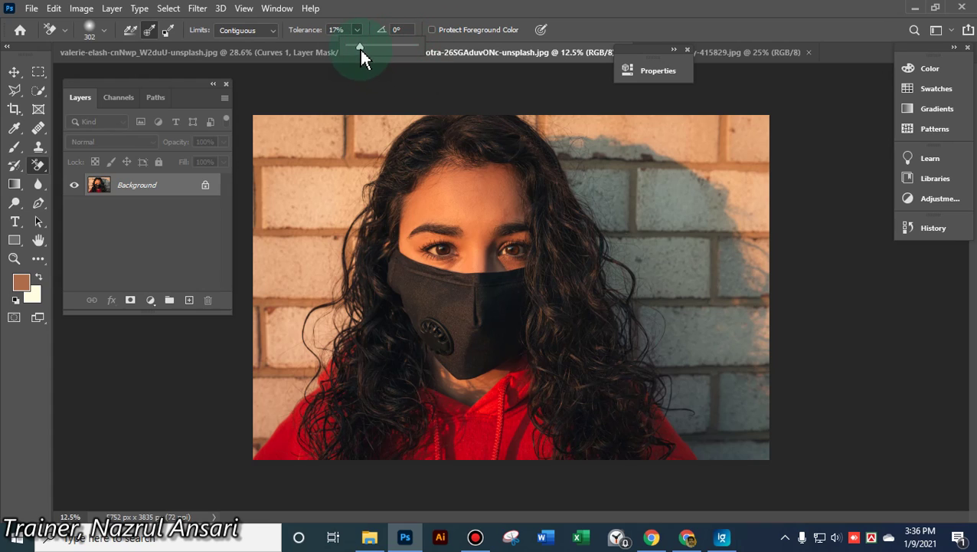
left_click_drag(360, 49, 369, 50)
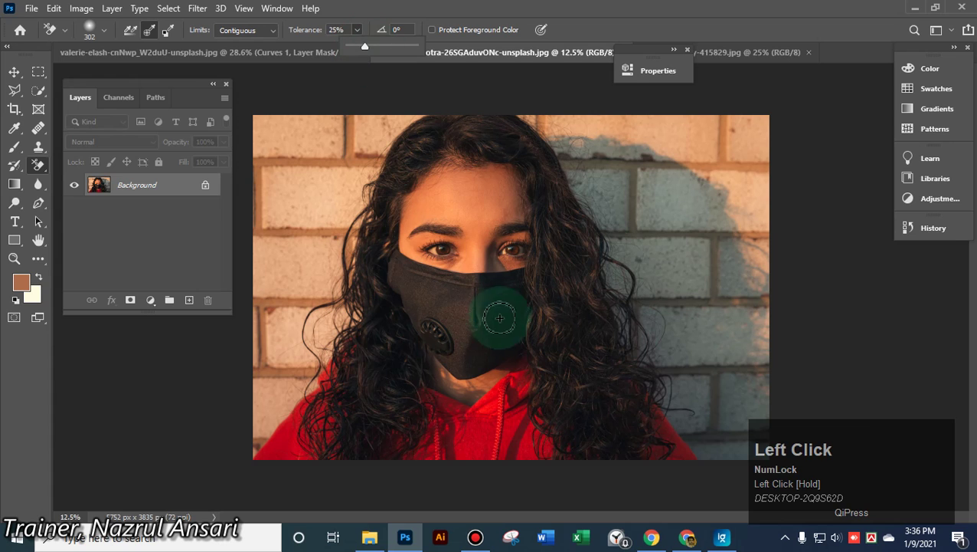
Select the sunlit brick beside the woman's hair, level with her forehead, with the Magic Wand
scroll(441, 294, "up", 2, "alt")
key("space")
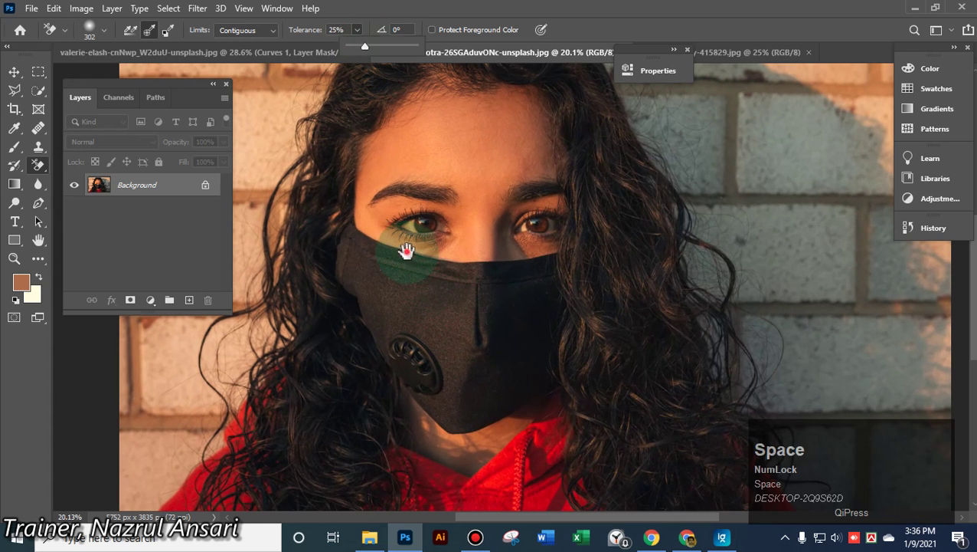
left_click_drag(404, 247, 579, 282)
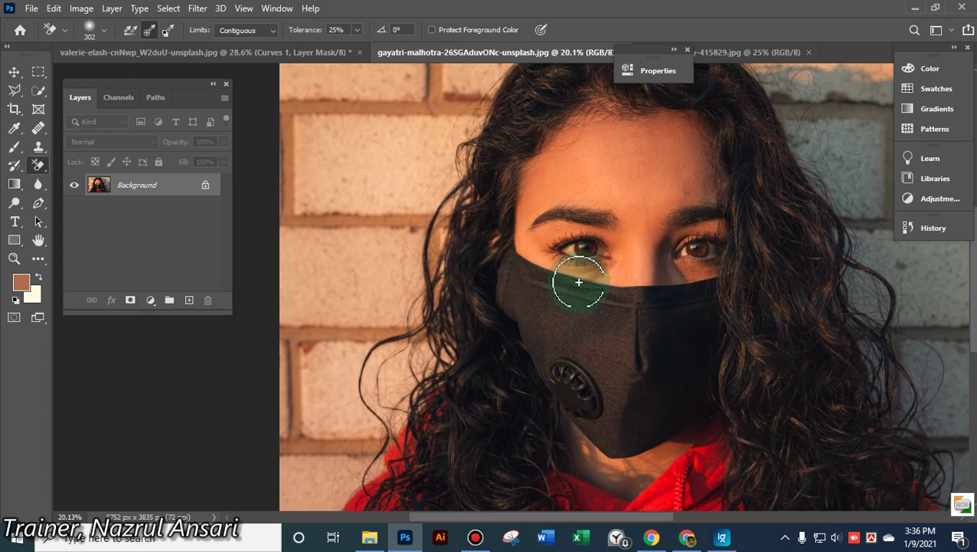
mouse_move(39, 91)
left_mouse_down()
mouse_move(73, 142)
mouse_move(104, 110)
mouse_move(94, 129)
mouse_move(89, 119)
left_mouse_up()
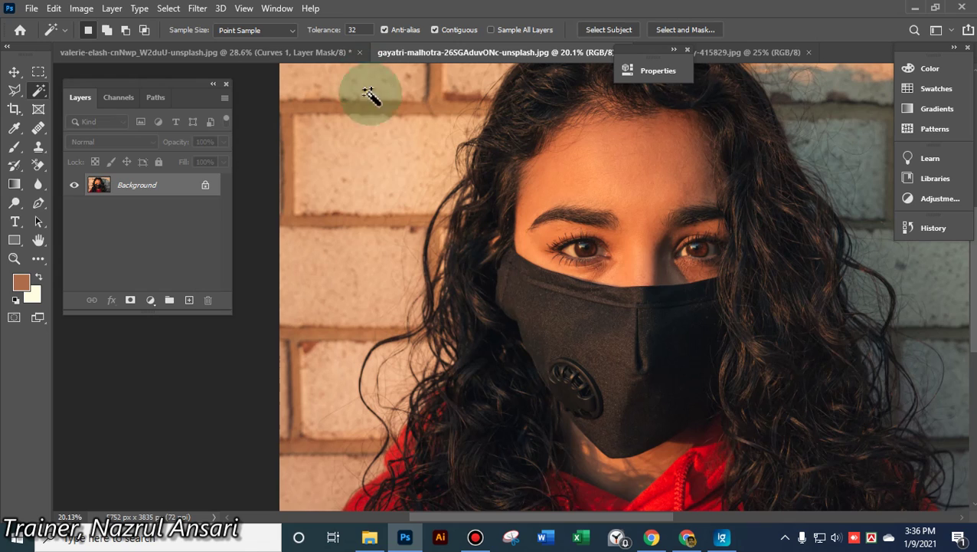
left_click(341, 157)
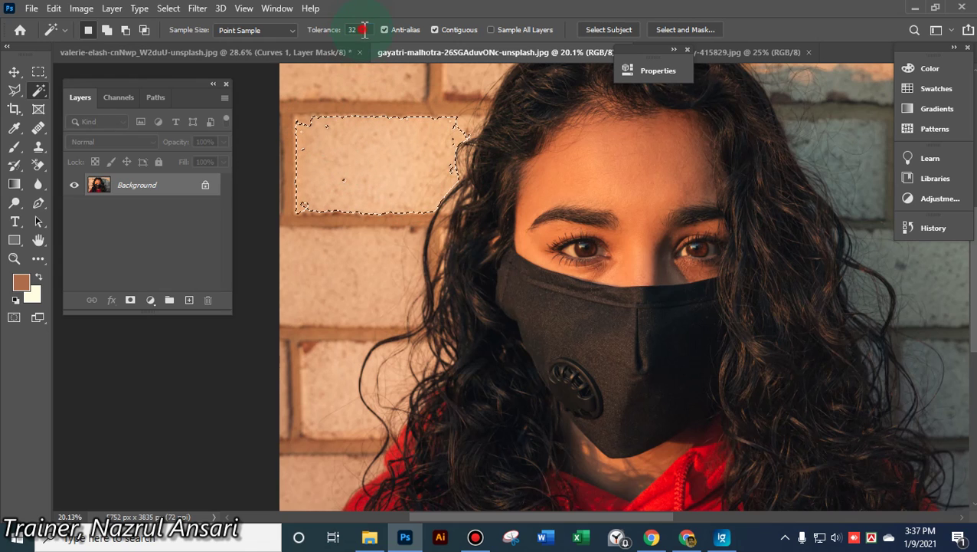
Set the Magic Wand's tolerance to 10 and reselect the same sunlit brick
left_click_drag(358, 29, 322, 27)
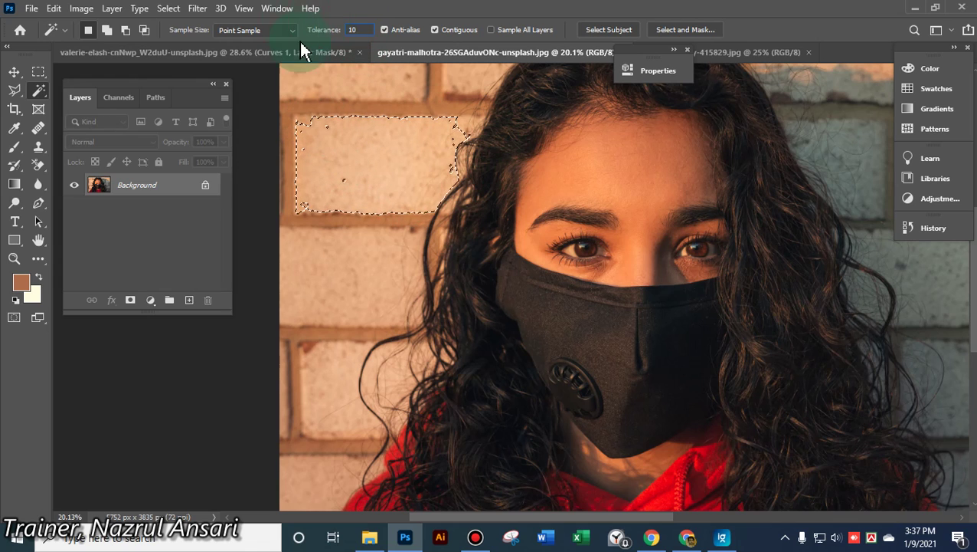
left_click(331, 284)
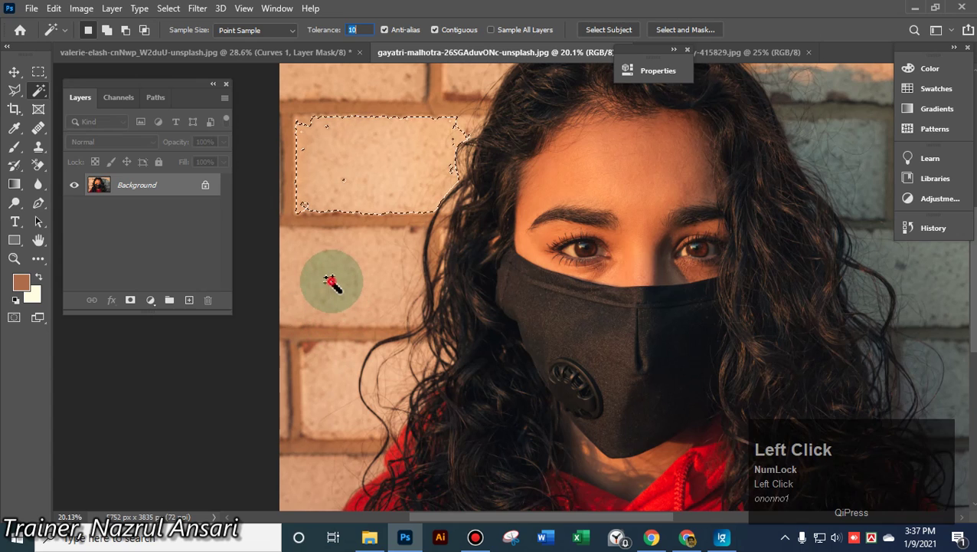
left_click(368, 167)
Lower the Magic Wand's tolerance to 5 and sample the same sunlit brick again
left_click(325, 29)
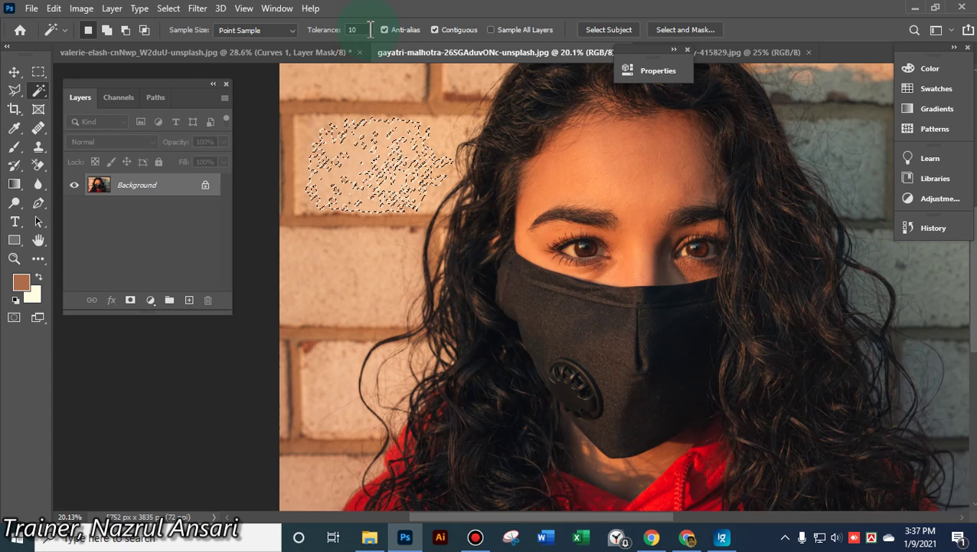
left_click_drag(327, 32, 322, 32)
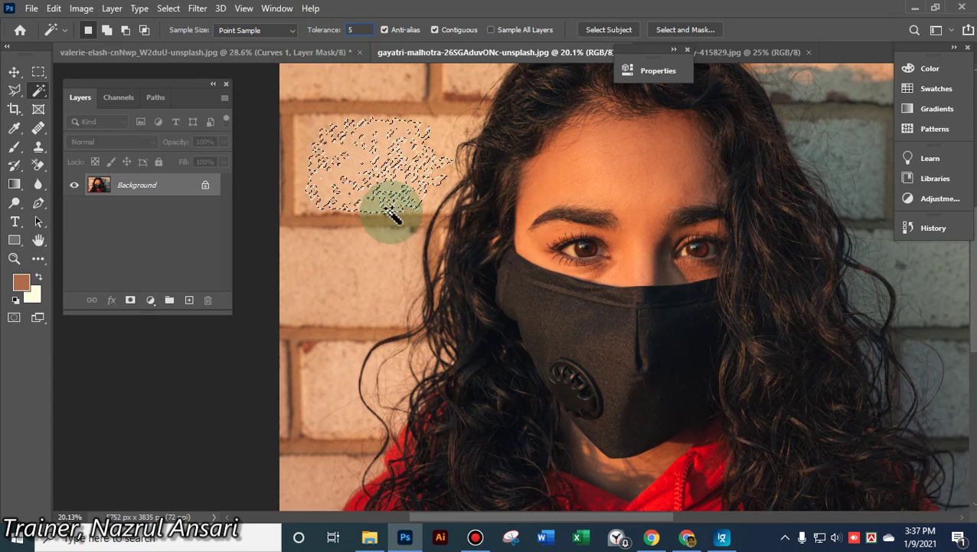
left_click(340, 295)
left_click(370, 191)
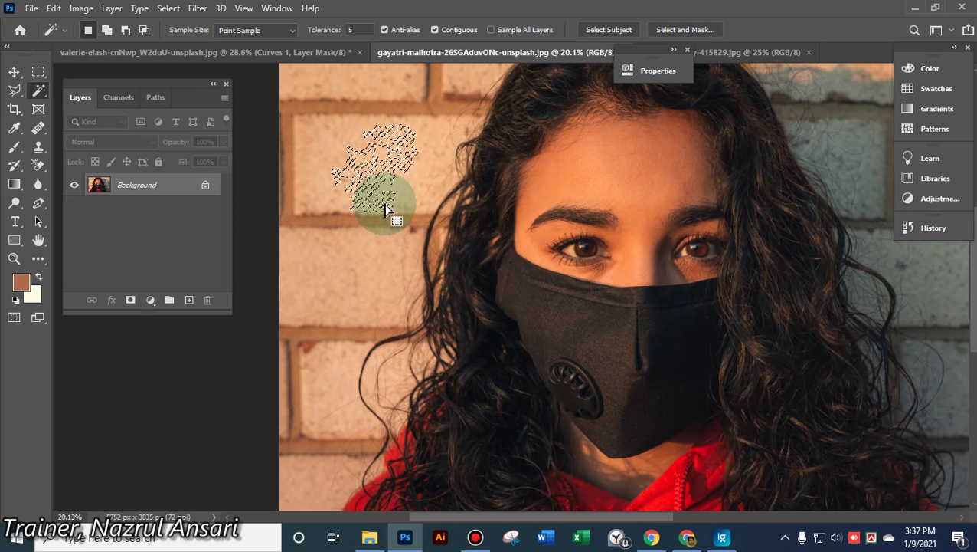
left_click(383, 213)
Try a Magic Wand tolerance of 100 on the sunlit wall beside the woman's hair and clear the selection
left_click(340, 34)
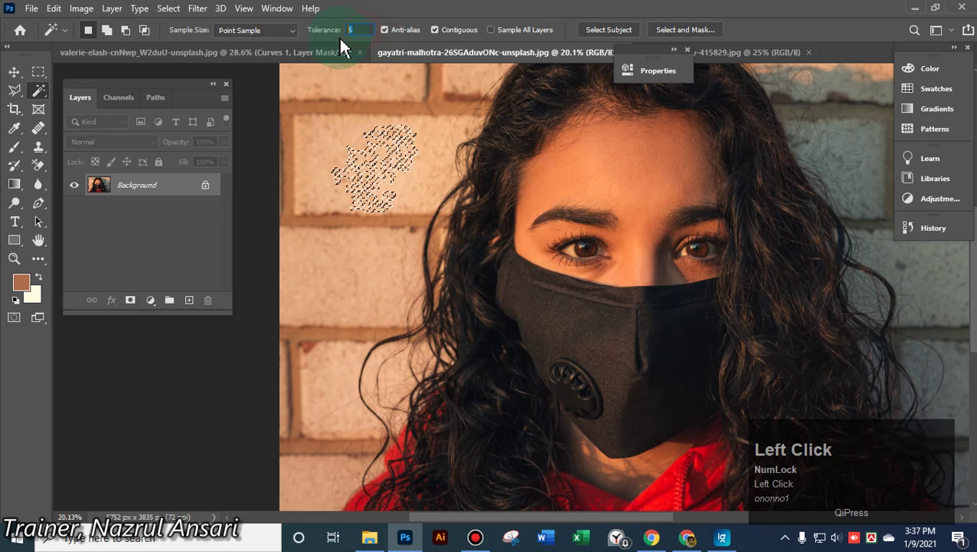
type("100")
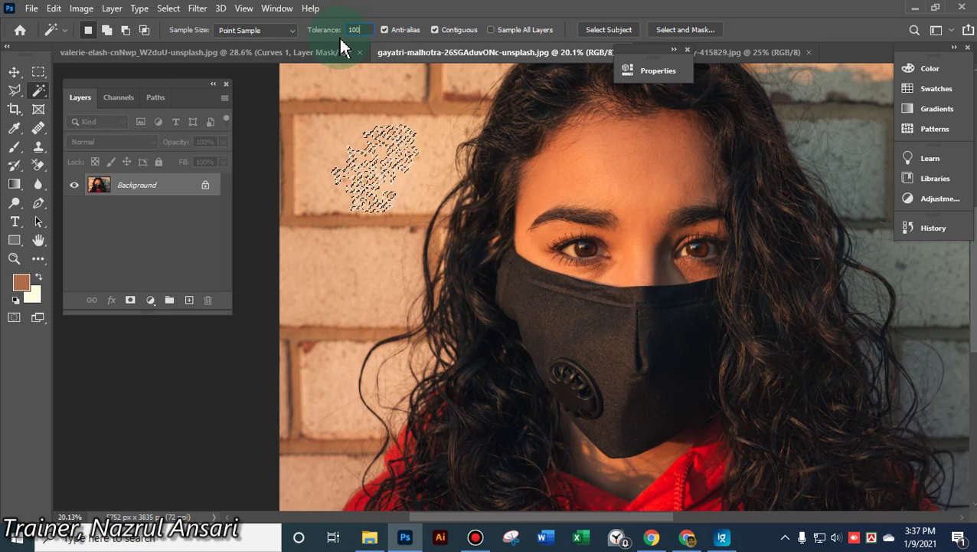
left_click(367, 264)
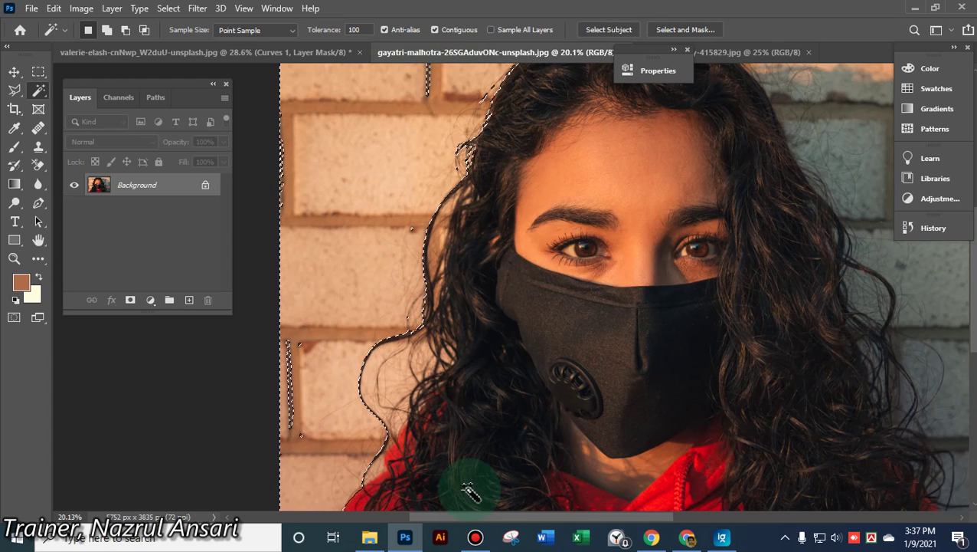
key("ctrl")
key("ctrl+d")
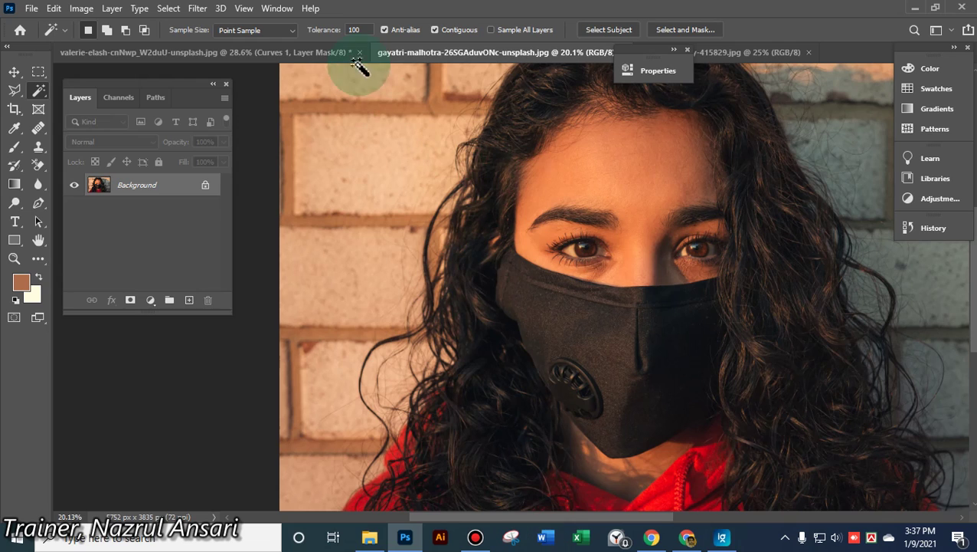
Set the Magic Wand's tolerance to 15
left_click(376, 29)
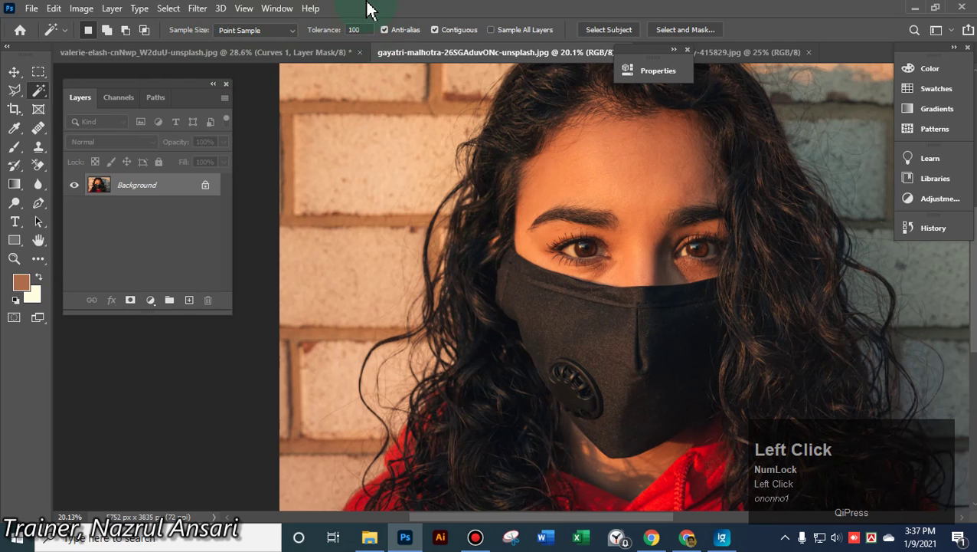
left_click(352, 30)
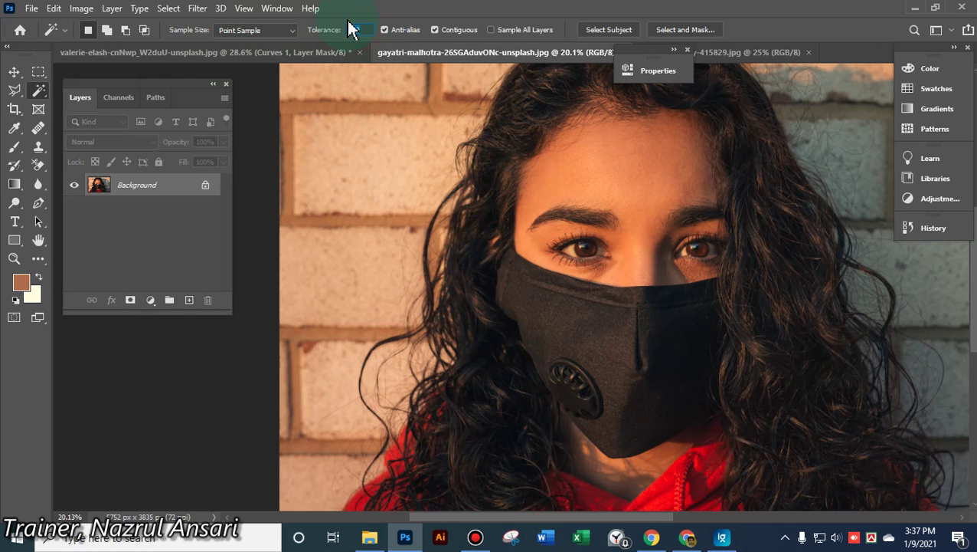
type("15")
Switch to the Background Eraser, enlarge its brush to about 749 px and set its tolerance to 20%
left_click(38, 161)
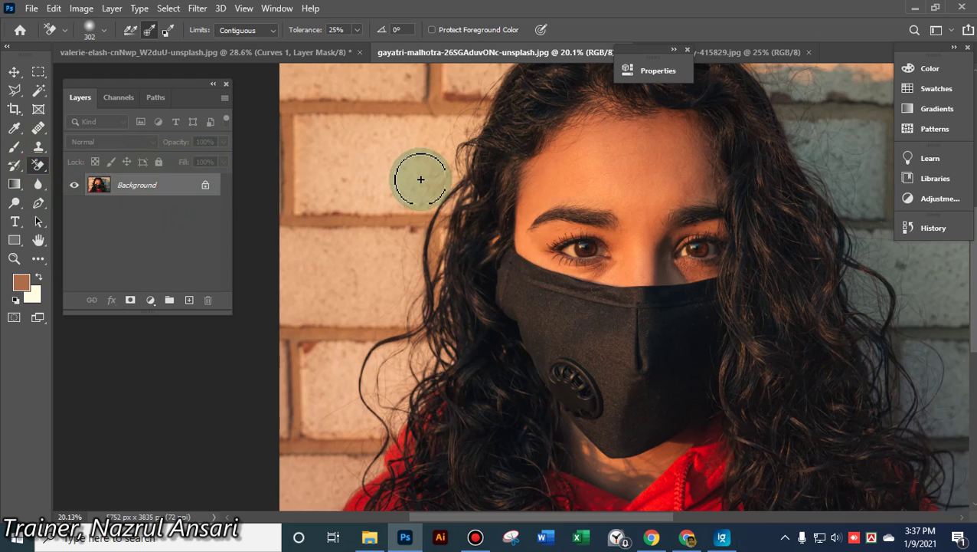
right_click(383, 181, "alt")
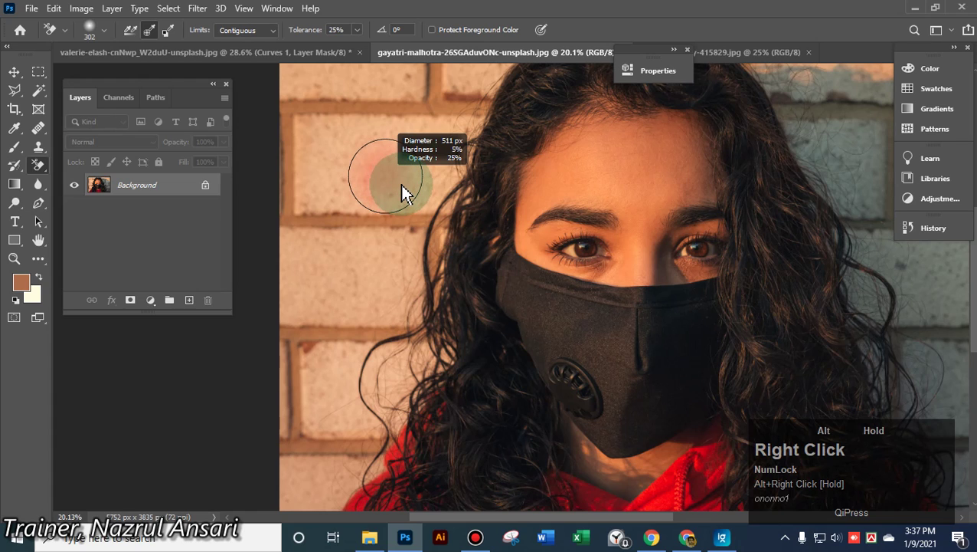
right_click(400, 184, "alt")
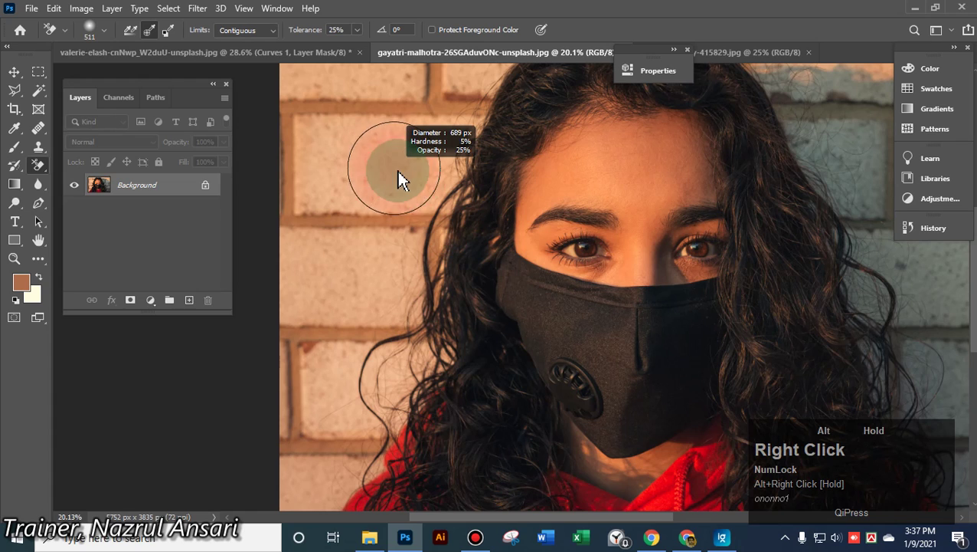
mouse_move(398, 171)
left_mouse_down()
mouse_move(411, 175)
mouse_move(397, 163)
mouse_move(383, 202)
left_mouse_up()
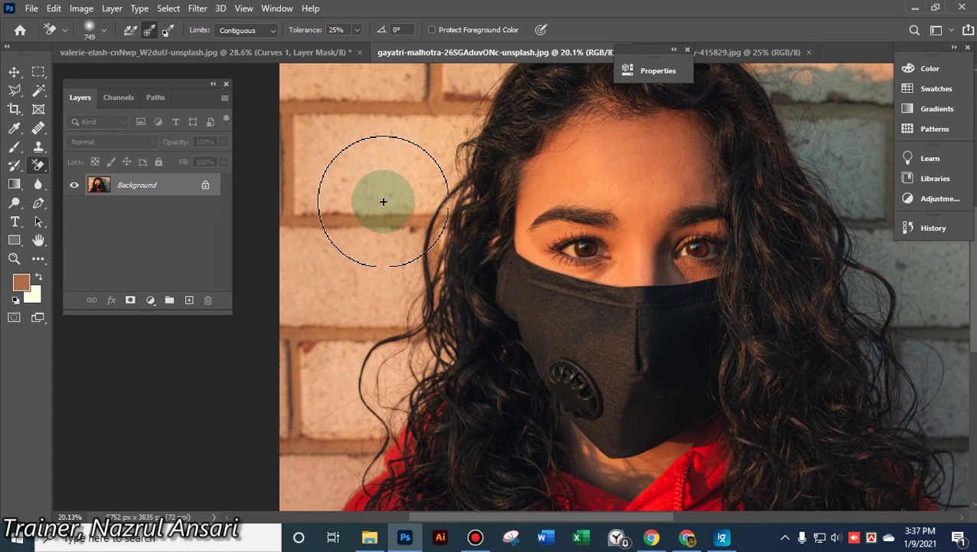
left_click(337, 30)
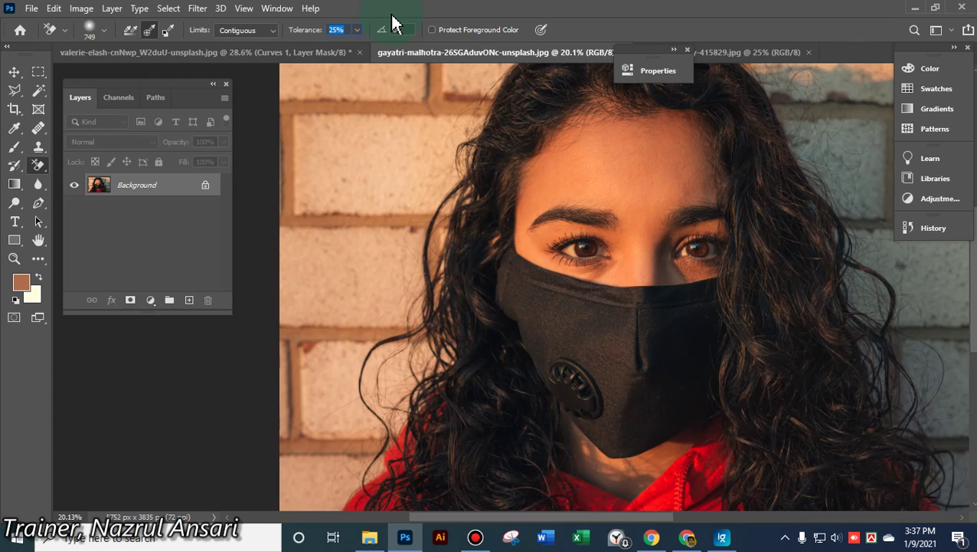
type("20")
key("Return")
Try erasing the sunlit bricks and mortar beside the hair with the large Background Eraser brush
left_click(398, 190)
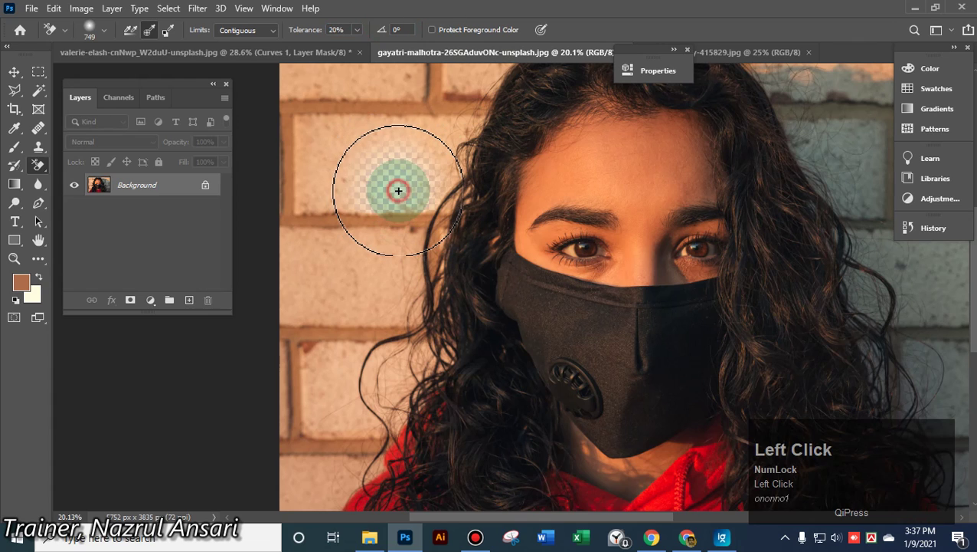
mouse_move(399, 190)
left_mouse_down()
mouse_move(402, 253)
mouse_move(418, 256)
mouse_move(436, 206)
mouse_move(448, 232)
mouse_move(433, 231)
mouse_move(384, 291)
mouse_move(395, 291)
mouse_move(415, 231)
mouse_move(399, 282)
mouse_move(406, 205)
mouse_move(399, 220)
mouse_move(410, 244)
mouse_move(353, 32)
left_mouse_up()
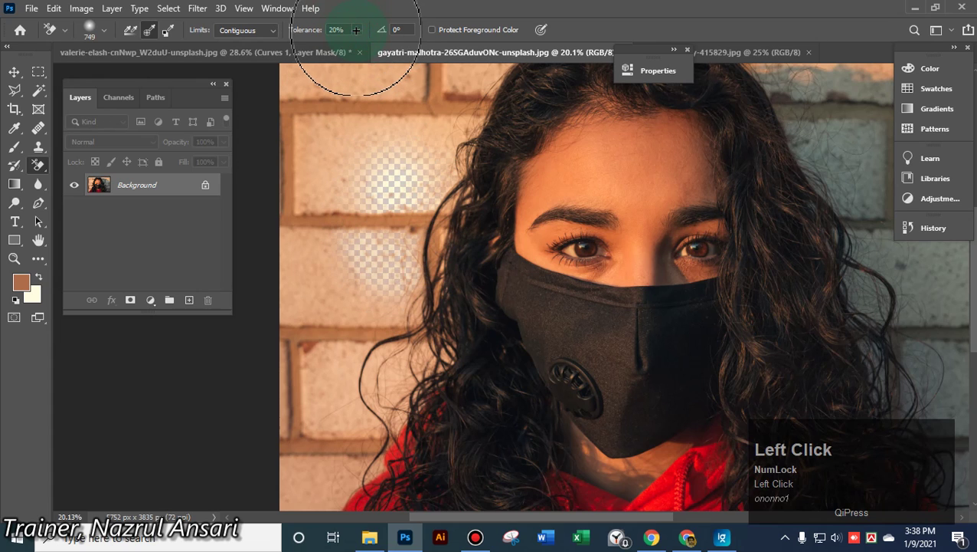
left_click(402, 209)
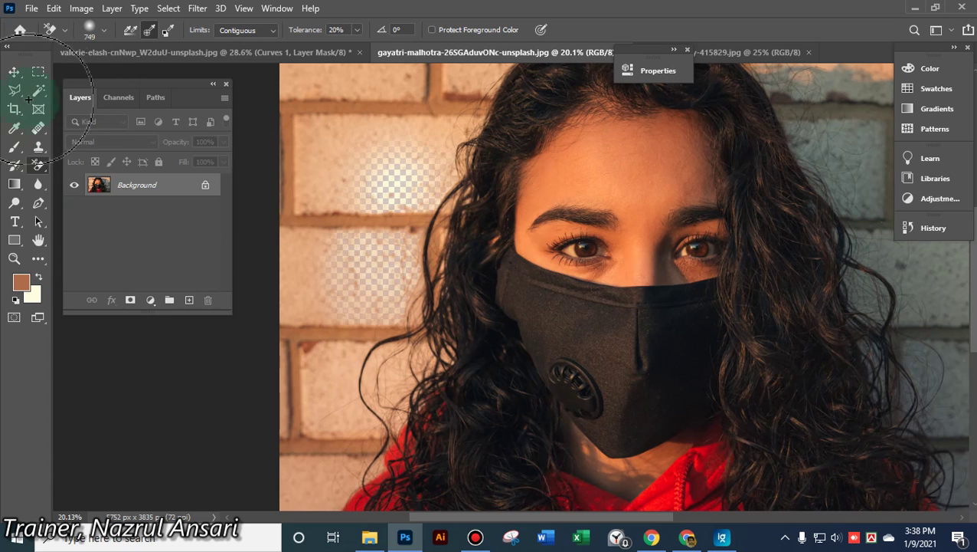
mouse_move(335, 225)
left_mouse_down()
mouse_move(393, 184)
mouse_move(336, 232)
mouse_move(373, 220)
left_mouse_up()
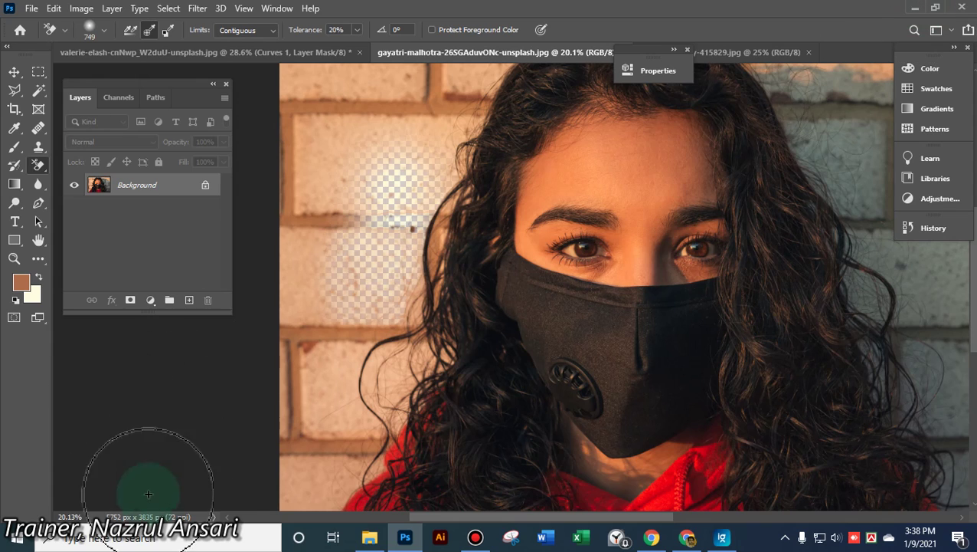
mouse_move(439, 127)
left_mouse_down()
mouse_move(467, 139)
mouse_move(390, 146)
left_mouse_up()
mouse_move(665, 9)
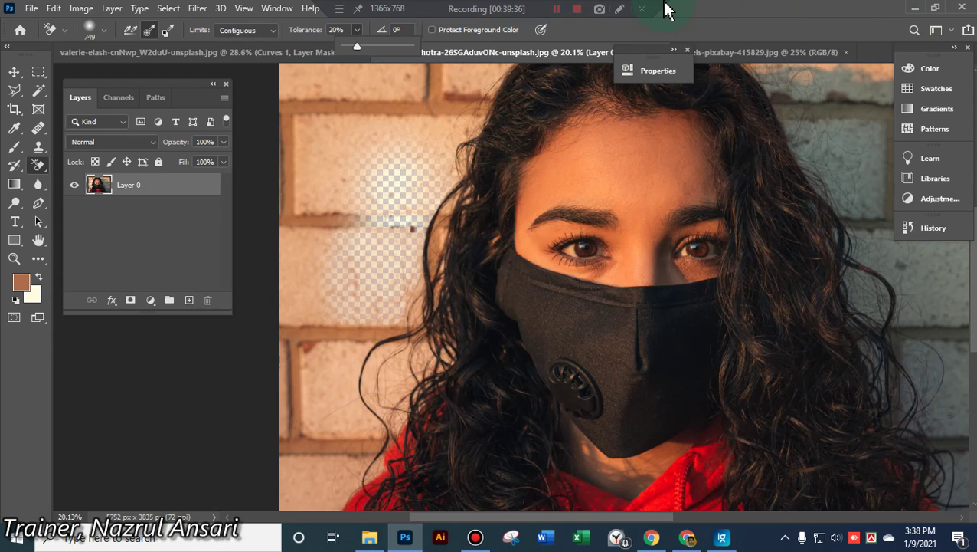
mouse_move(369, 178)
left_mouse_down()
mouse_move(390, 232)
mouse_move(367, 239)
left_mouse_up()
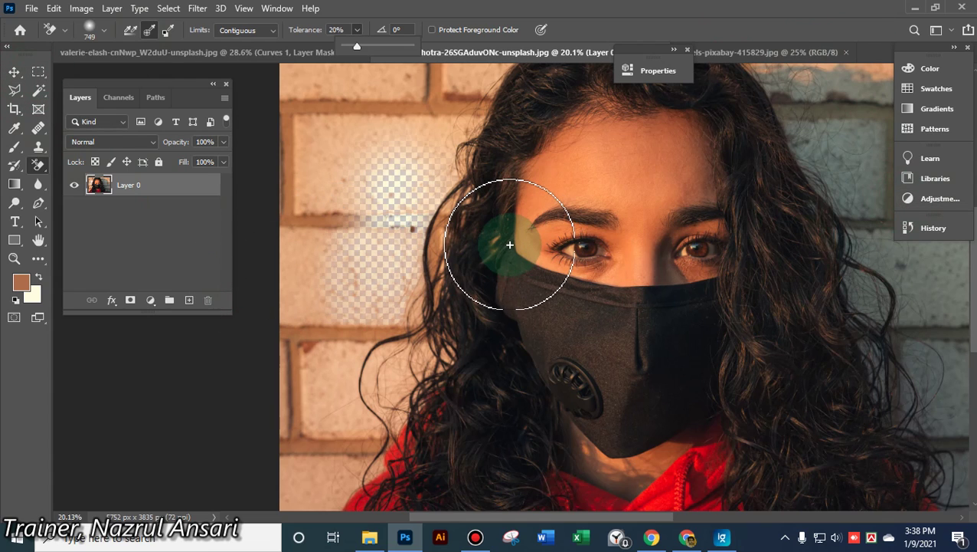
Undo the test erasing strokes on the sunlit bricks until the photo is whole again
key("ctrl+z")
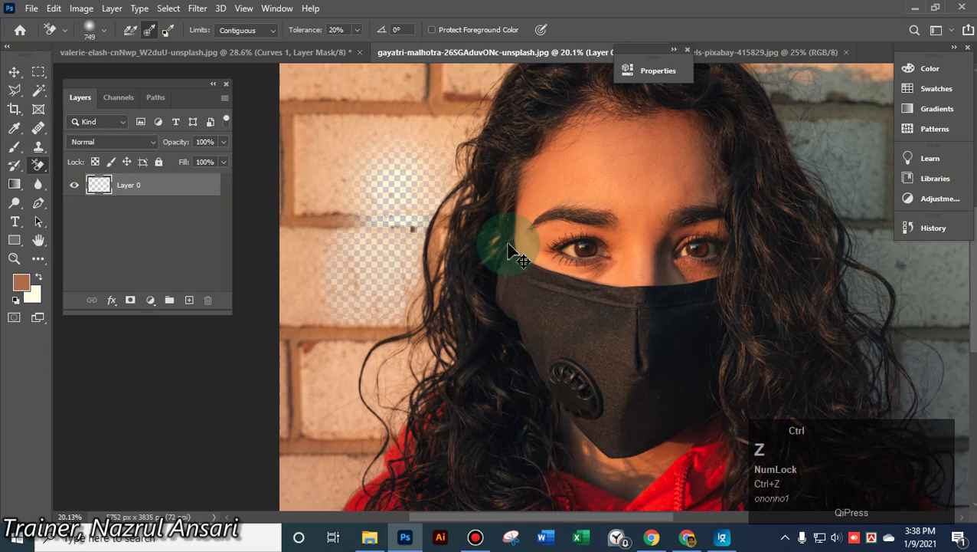
key("ctrl+z")
key("ctrl+z")
Resize the masked-woman photo to a width of 40 inches, keeping its proportions
left_click(82, 9)
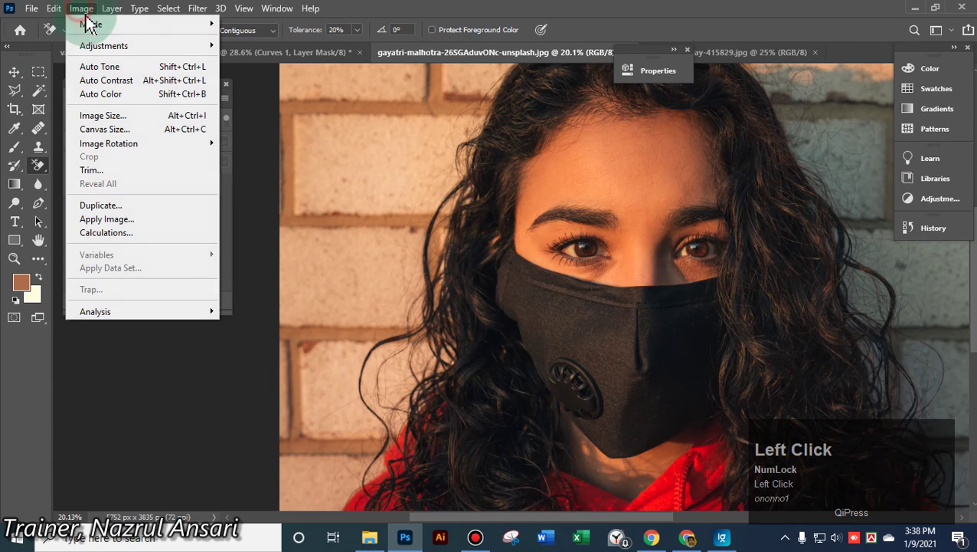
left_click(105, 116)
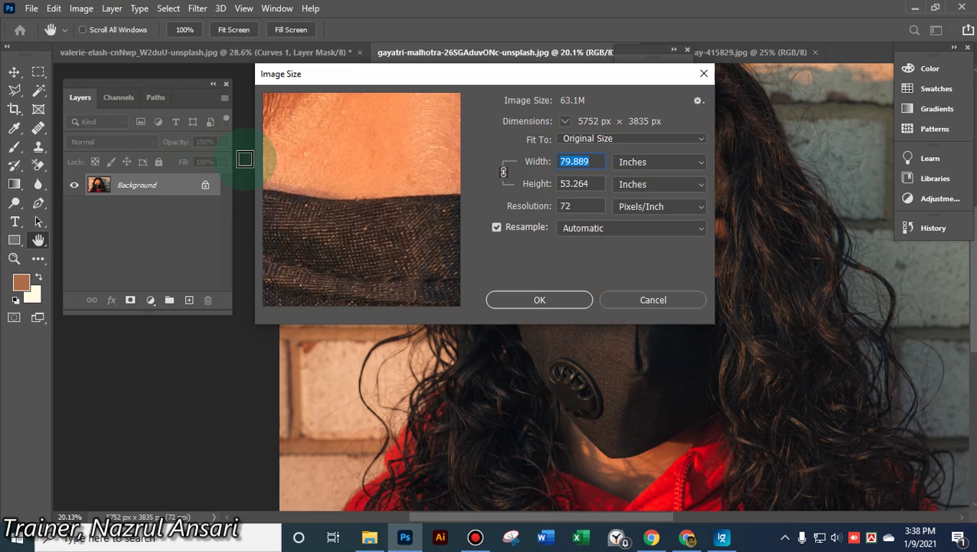
type("40")
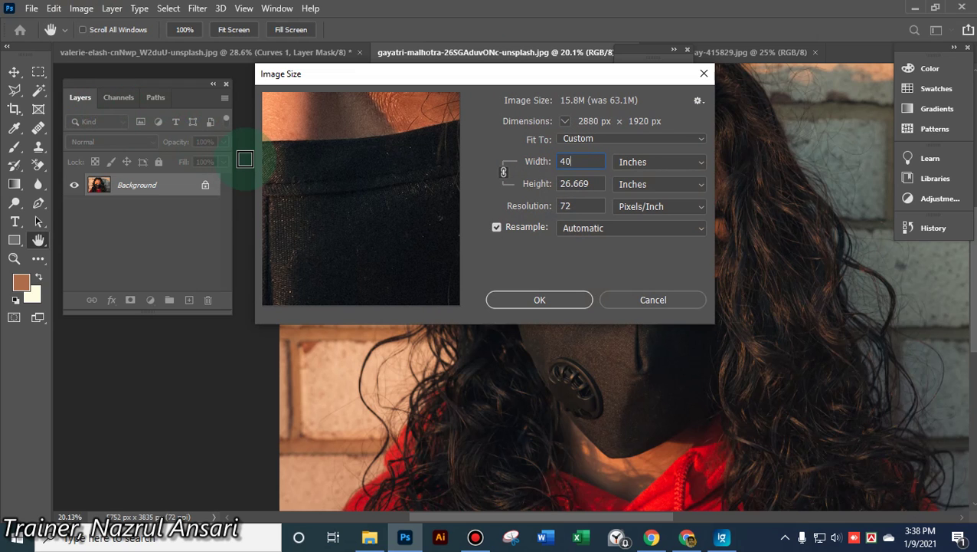
key("Return")
Reduce the Background Eraser's brush to about 158 px for working close to the hair
scroll(435, 242, "up", 2)
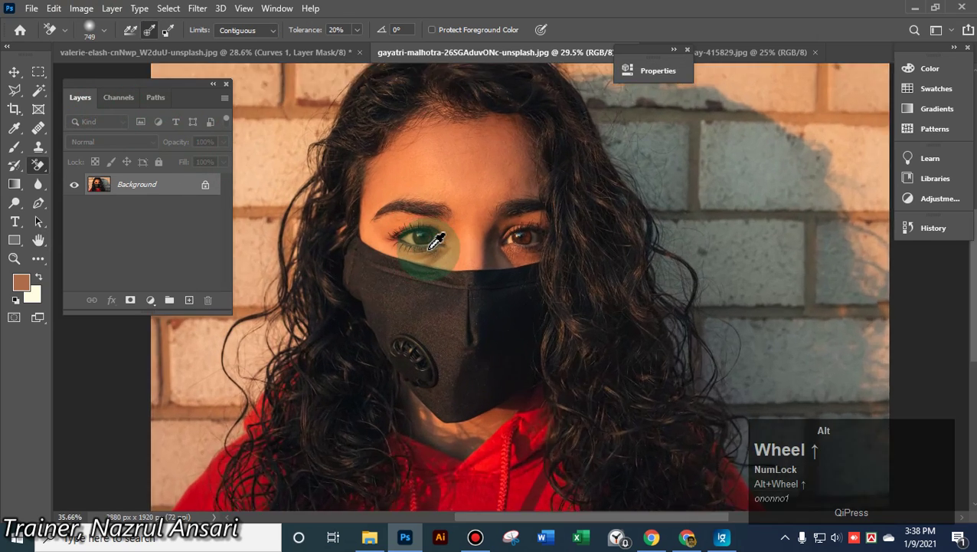
scroll(436, 241, "up", 1)
key("space")
left_click_drag(528, 342, 589, 396)
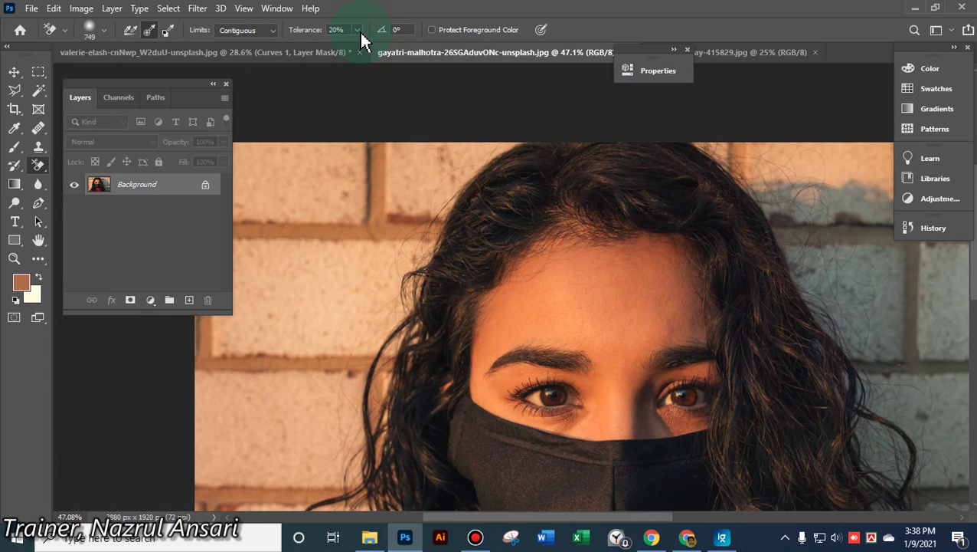
right_click(337, 185, "alt")
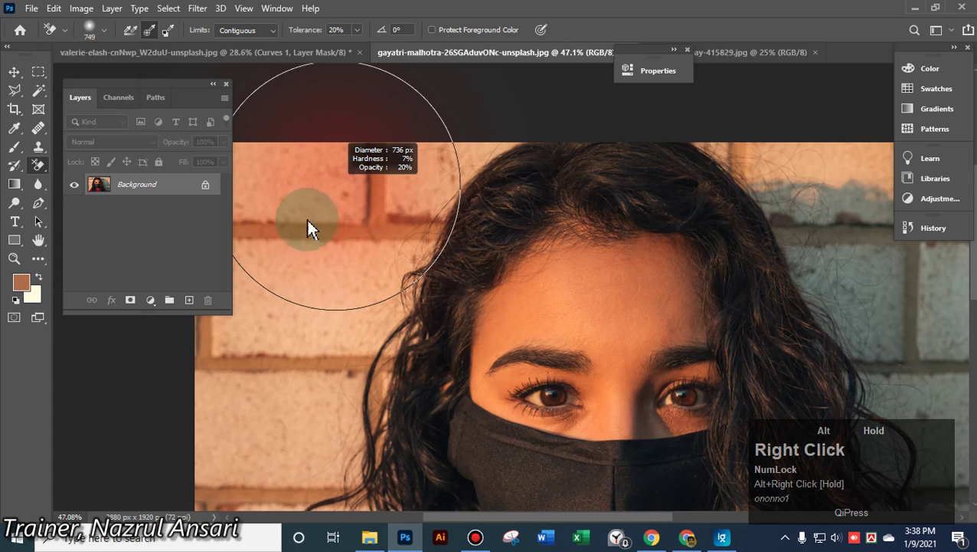
mouse_move(236, 292)
left_mouse_down()
mouse_move(268, 291)
mouse_move(9, 407)
left_mouse_up()
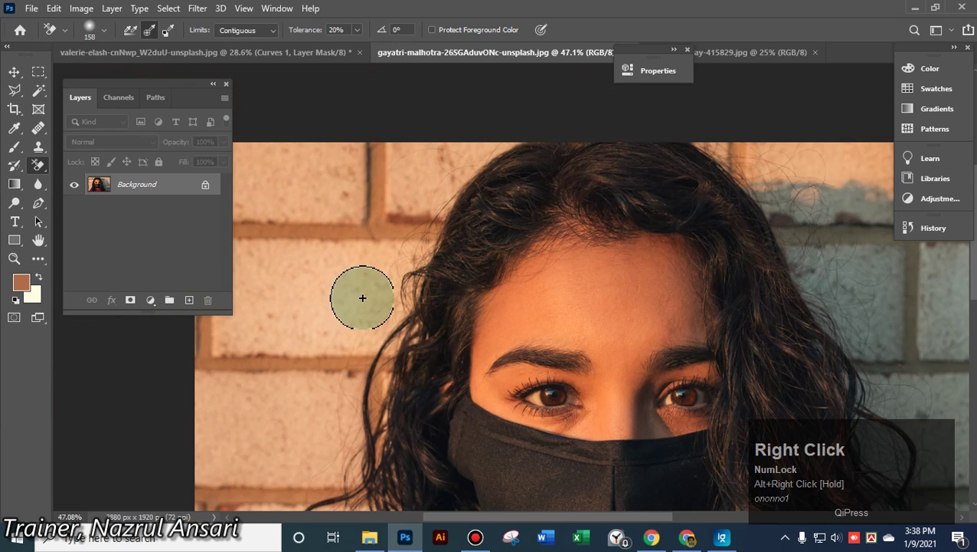
Erase the sunlit bricks and mortar next to the hair strands at eye level with the Background Eraser
scroll(438, 285, "up", 5)
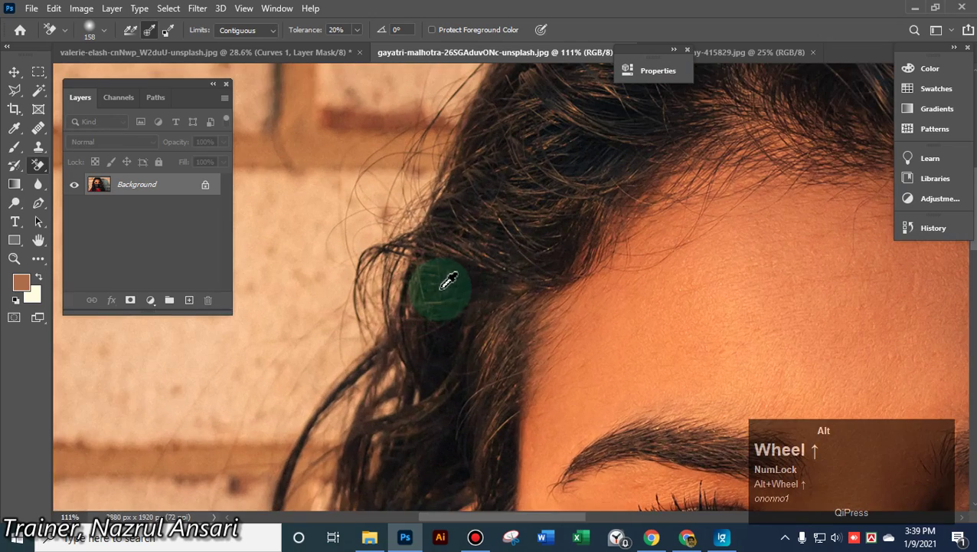
key("space")
left_click_drag(465, 375, 589, 65)
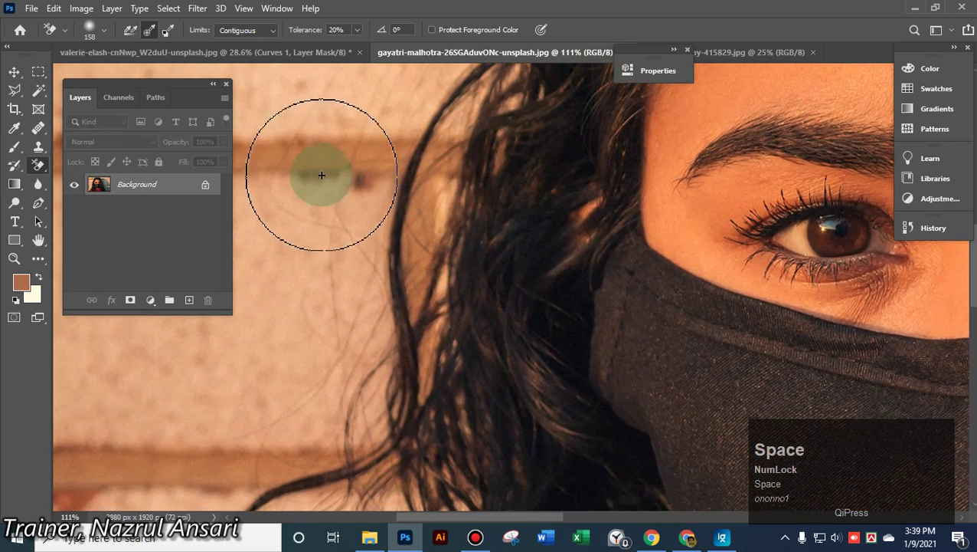
left_click(315, 167)
left_click_drag(315, 166, 315, 253)
mouse_move(360, 118)
left_mouse_down()
mouse_move(322, 177)
mouse_move(381, 158)
mouse_move(384, 146)
mouse_move(321, 251)
mouse_move(337, 249)
mouse_move(341, 331)
mouse_move(355, 351)
mouse_move(345, 401)
mouse_move(304, 408)
mouse_move(245, 329)
mouse_move(360, 91)
mouse_move(328, 149)
mouse_move(360, 205)
mouse_move(347, 163)
mouse_move(303, 123)
mouse_move(323, 302)
mouse_move(352, 330)
mouse_move(333, 331)
mouse_move(385, 290)
mouse_move(445, 203)
mouse_move(430, 169)
mouse_move(418, 203)
mouse_move(456, 123)
mouse_move(399, 197)
mouse_move(472, 231)
mouse_move(517, 229)
left_mouse_up()
Extend the erased strip up along the sunlit side of the hair to the photo's upper edge
scroll(526, 220, "down", 2)
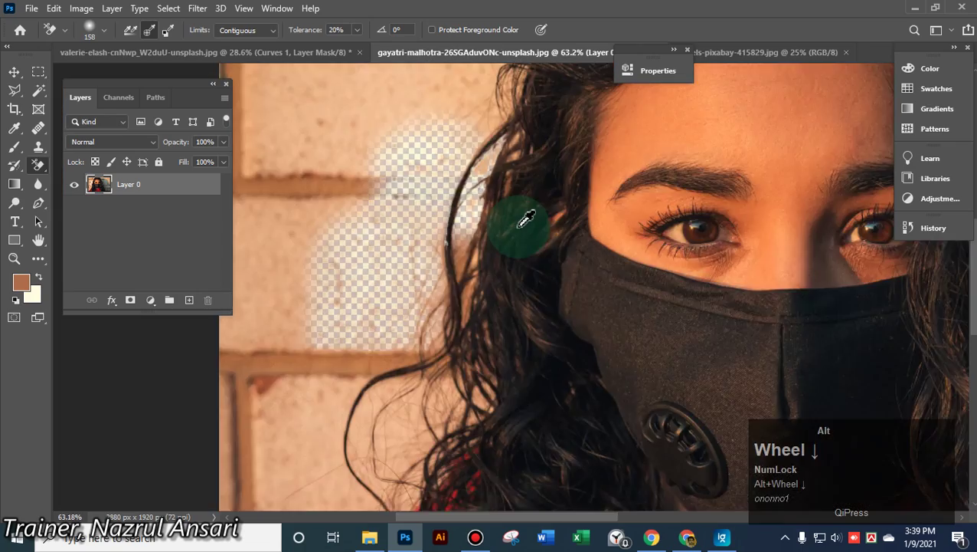
scroll(527, 220, "down", 2)
scroll(522, 219, "up", 1)
scroll(522, 207, "down", 1)
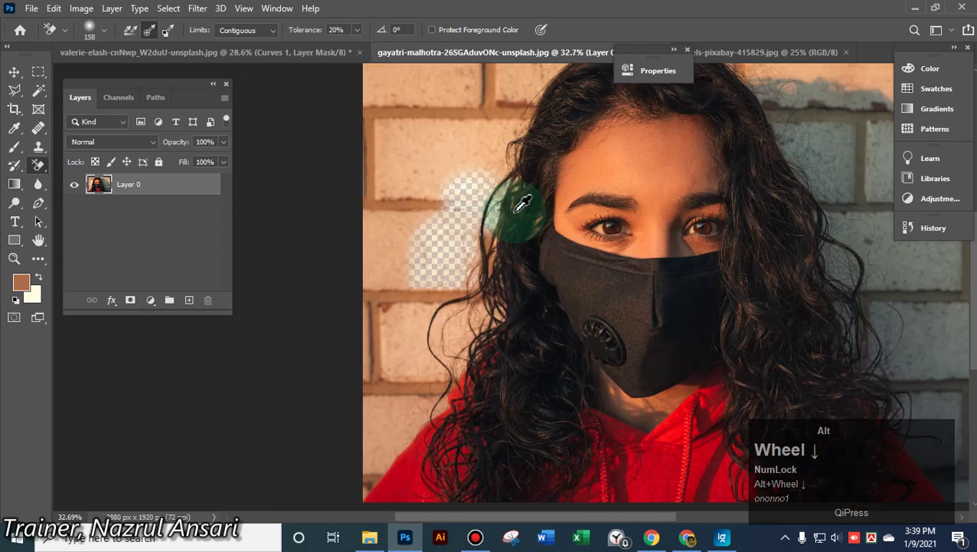
scroll(523, 203, "down", 1)
scroll(523, 205, "up", 1)
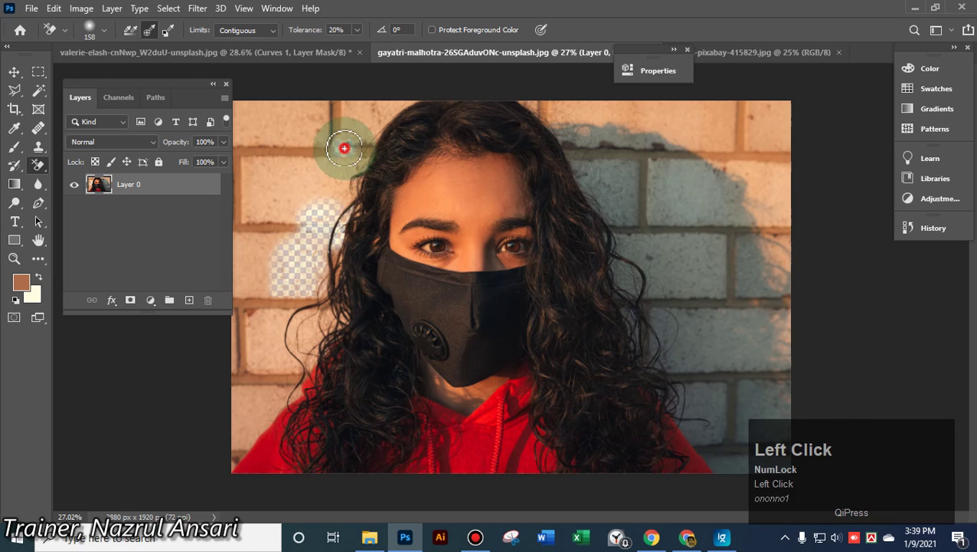
mouse_move(345, 148)
left_mouse_down()
mouse_move(329, 185)
mouse_move(348, 176)
mouse_move(337, 180)
mouse_move(338, 156)
mouse_move(339, 186)
mouse_move(358, 154)
mouse_move(356, 190)
mouse_move(383, 111)
mouse_move(382, 125)
mouse_move(369, 142)
mouse_move(369, 118)
mouse_move(354, 150)
mouse_move(354, 43)
left_mouse_up()
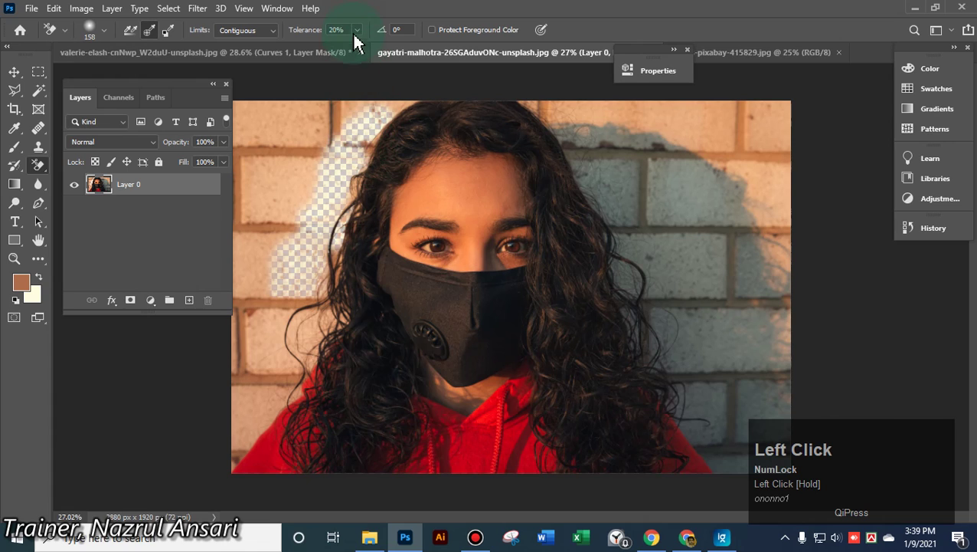
Raise the Background Eraser's tolerance to 42% and erase the remaining sunlit wall along the hair, from the crown down to the loose curls
left_click(371, 46)
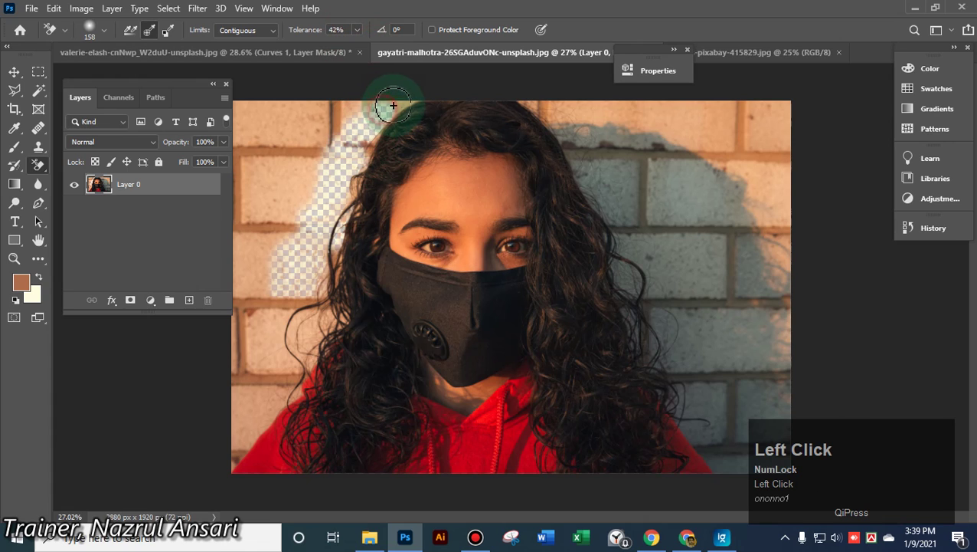
mouse_move(401, 105)
left_mouse_down()
mouse_move(367, 148)
mouse_move(322, 314)
mouse_move(321, 299)
mouse_move(337, 266)
mouse_move(334, 317)
mouse_move(359, 312)
mouse_move(277, 348)
mouse_move(291, 324)
mouse_move(269, 340)
mouse_move(259, 326)
mouse_move(279, 312)
mouse_move(267, 318)
mouse_move(282, 286)
mouse_move(272, 319)
mouse_move(291, 294)
mouse_move(313, 296)
mouse_move(250, 313)
mouse_move(294, 275)
mouse_move(320, 215)
mouse_move(321, 236)
mouse_move(293, 251)
mouse_move(285, 234)
mouse_move(350, 148)
mouse_move(369, 148)
mouse_move(377, 121)
left_mouse_up()
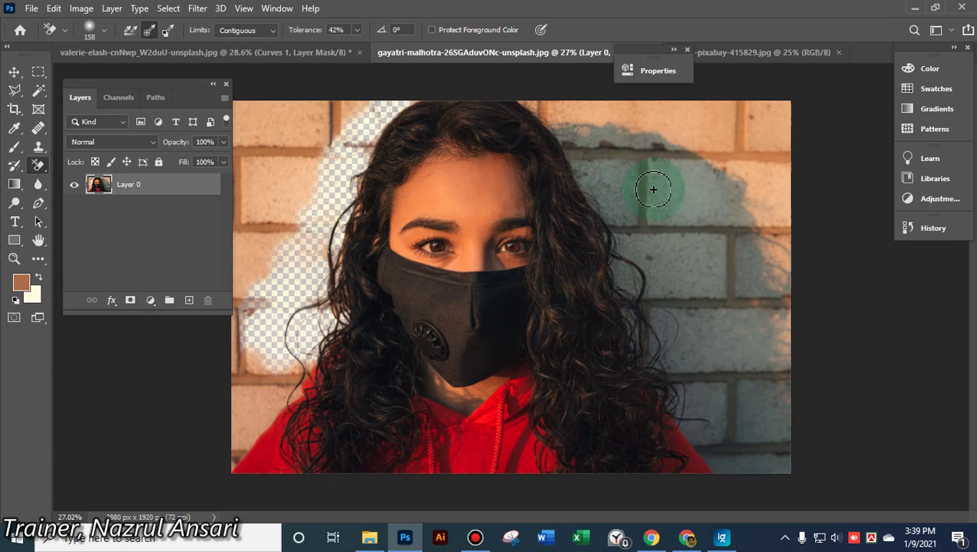
Erase a strip of the shadowed wall along the opposite side of the hair, from cheek level up to the crown
scroll(663, 242, "up", 1)
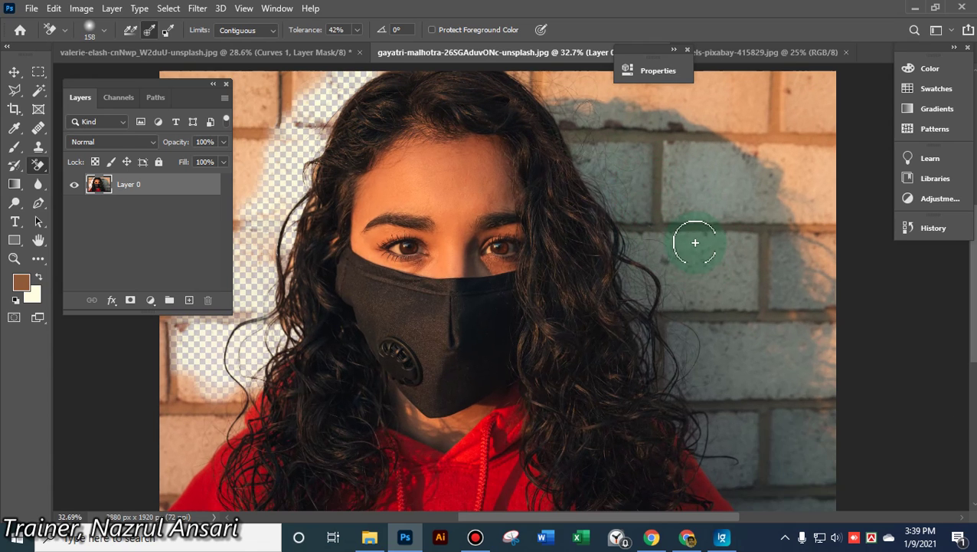
left_click(673, 247)
mouse_move(674, 248)
left_mouse_down()
mouse_move(653, 236)
mouse_move(544, 98)
mouse_move(609, 152)
mouse_move(571, 126)
mouse_move(537, 79)
left_mouse_up()
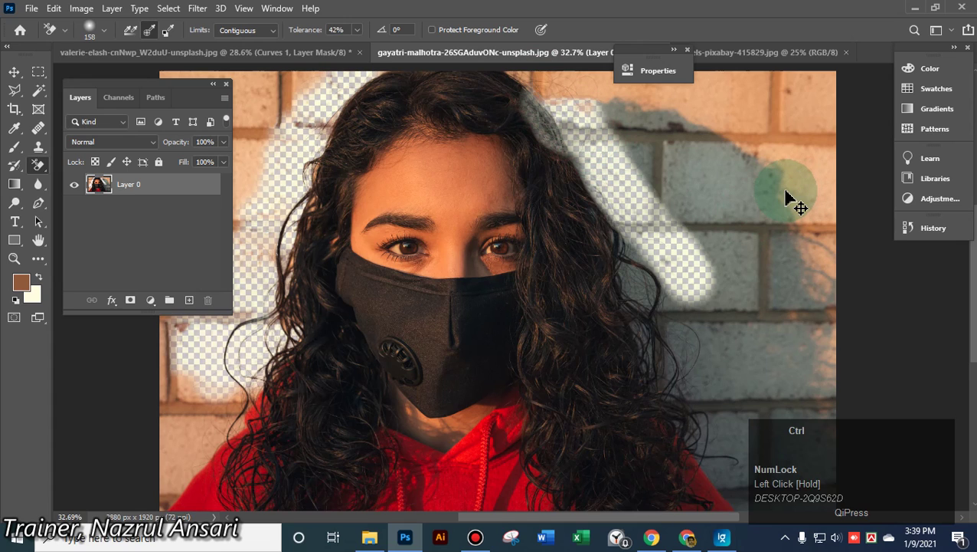
Undo the last strip erased on the shadowed side and erase the shadowed bricks farther out from the hair instead
key("ctrl+z")
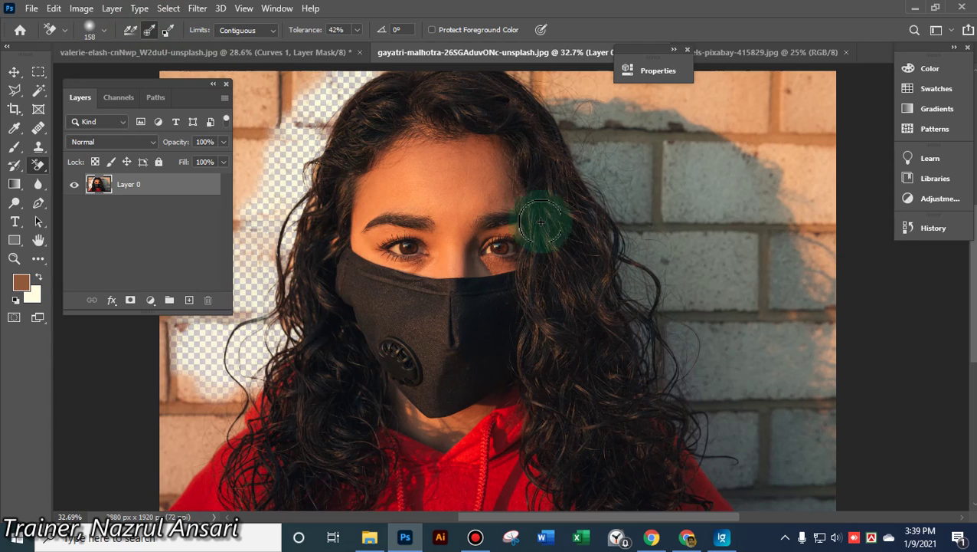
mouse_move(693, 202)
left_mouse_down()
mouse_move(653, 143)
mouse_move(656, 185)
mouse_move(674, 195)
mouse_move(782, 119)
mouse_move(794, 123)
mouse_move(742, 151)
mouse_move(817, 136)
mouse_move(738, 185)
mouse_move(707, 239)
mouse_move(686, 223)
mouse_move(686, 259)
mouse_move(764, 222)
mouse_move(784, 196)
mouse_move(799, 198)
mouse_move(812, 173)
mouse_move(794, 160)
mouse_move(792, 171)
mouse_move(767, 176)
mouse_move(779, 179)
mouse_move(763, 295)
mouse_move(775, 248)
mouse_move(796, 302)
mouse_move(773, 258)
mouse_move(783, 281)
left_mouse_up()
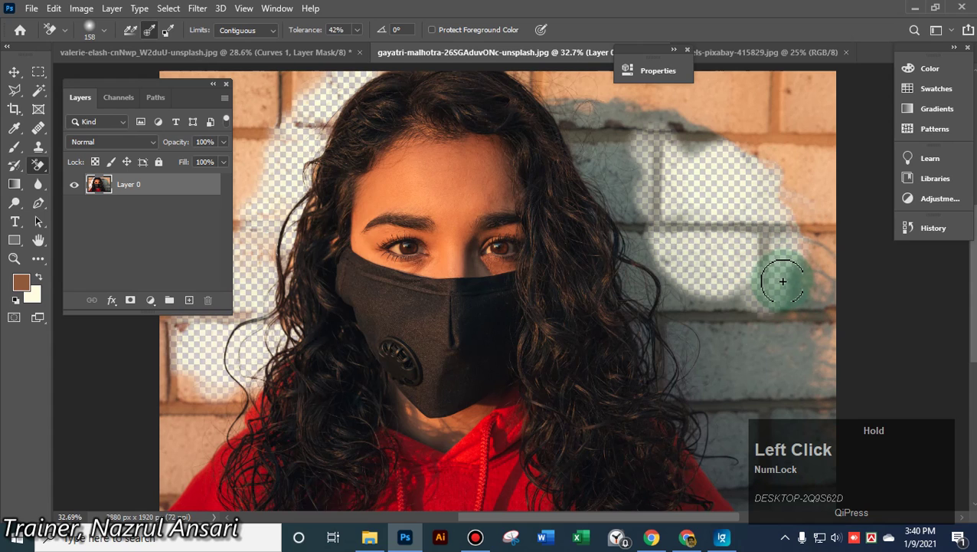
mouse_move(795, 317)
left_mouse_down()
mouse_move(781, 375)
mouse_move(756, 376)
mouse_move(706, 312)
mouse_move(645, 282)
left_mouse_up()
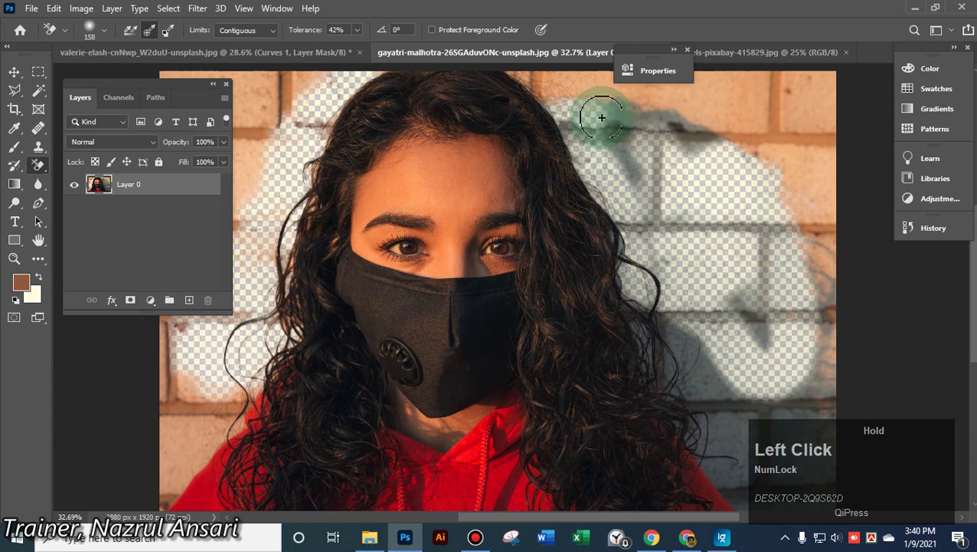
Erase the shadowed bricks and mortar close to the hair, between the crown and the curls above the shoulder
mouse_move(618, 136)
left_mouse_down()
mouse_move(644, 189)
mouse_move(659, 279)
left_mouse_up()
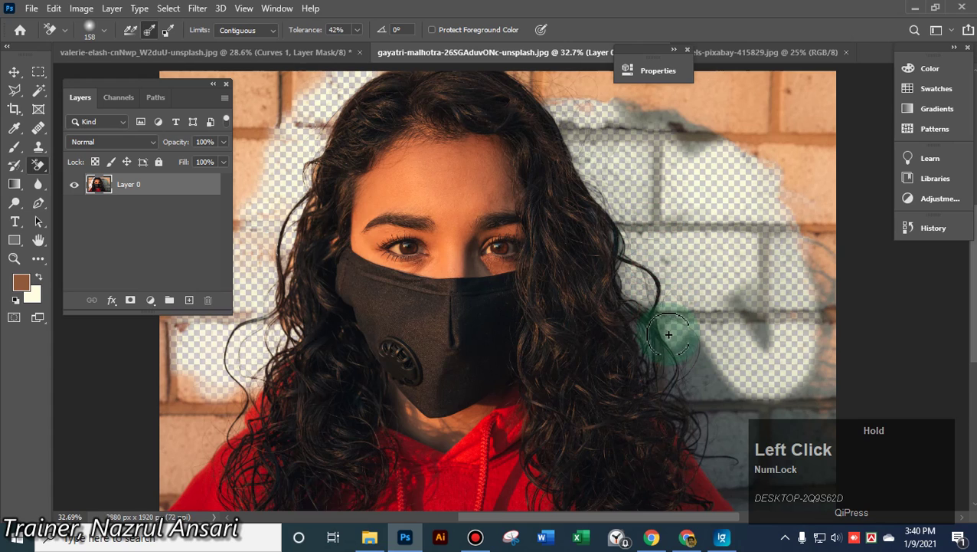
mouse_move(693, 373)
left_mouse_down()
mouse_move(708, 392)
mouse_move(712, 440)
left_mouse_up()
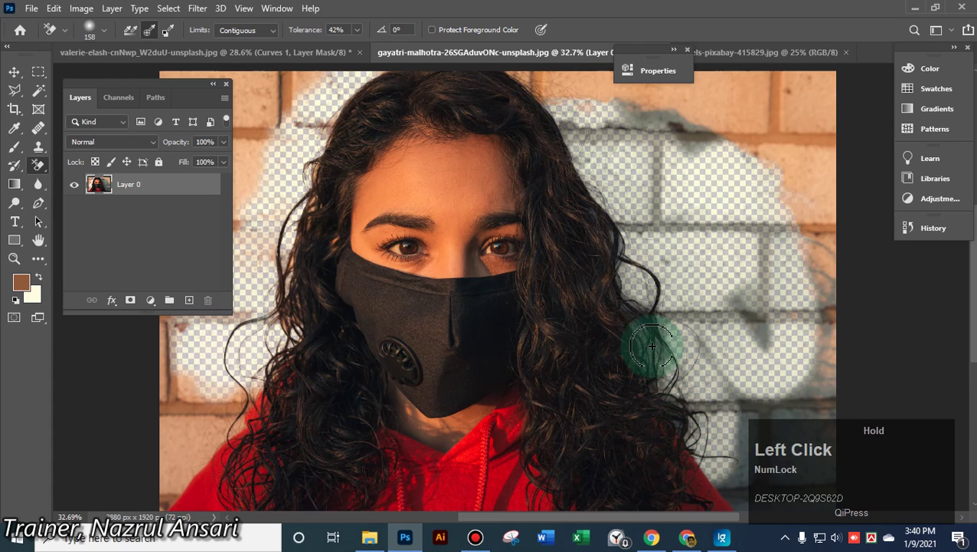
left_click_drag(625, 301, 616, 271)
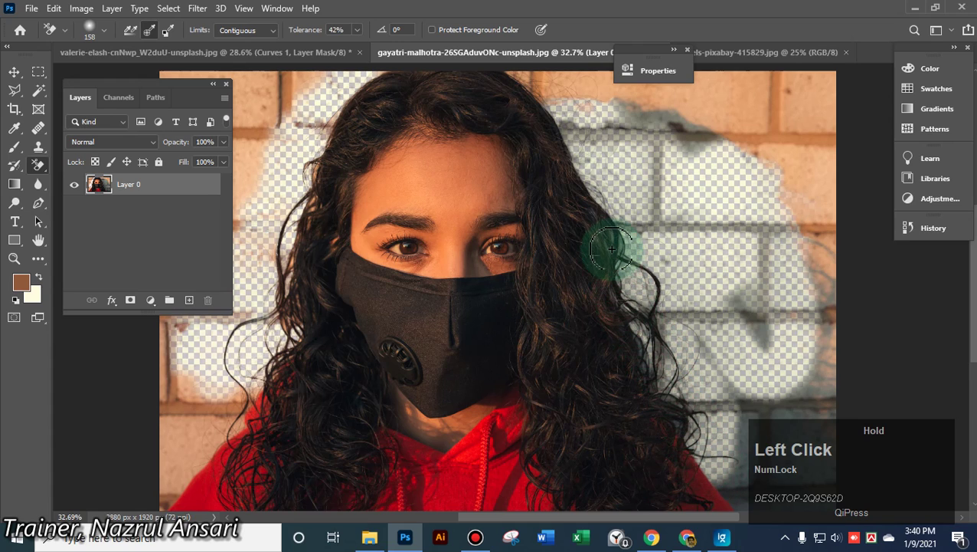
left_click_drag(607, 238, 596, 201)
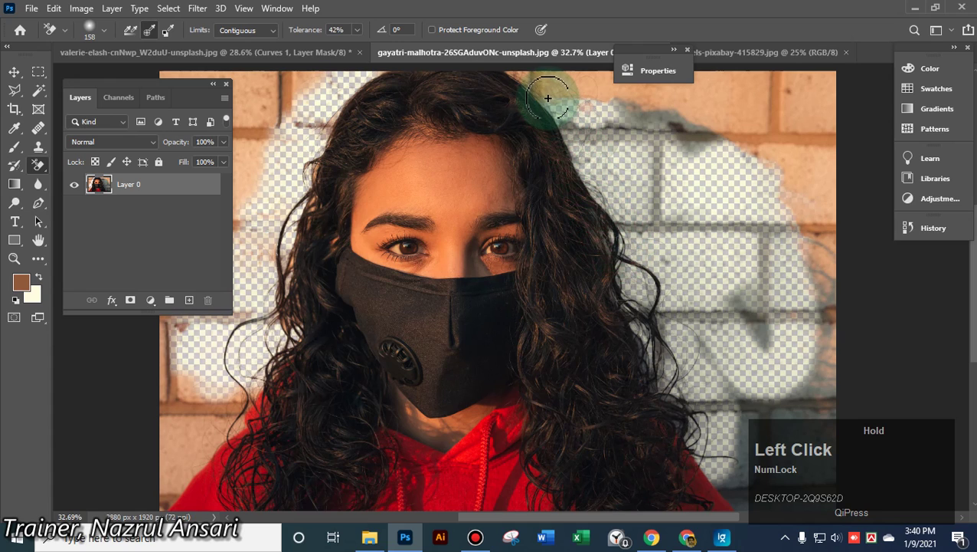
mouse_move(506, 66)
left_mouse_down()
mouse_move(550, 92)
mouse_move(637, 259)
mouse_move(744, 509)
mouse_move(741, 437)
mouse_move(702, 323)
mouse_move(711, 307)
mouse_move(742, 305)
mouse_move(769, 348)
mouse_move(760, 249)
mouse_move(742, 226)
mouse_move(665, 230)
mouse_move(652, 155)
mouse_move(740, 204)
mouse_move(761, 230)
mouse_move(760, 315)
mouse_move(724, 327)
mouse_move(702, 305)
mouse_move(685, 304)
mouse_move(735, 292)
mouse_move(800, 295)
mouse_move(802, 324)
mouse_move(778, 296)
mouse_move(607, 185)
mouse_move(742, 193)
mouse_move(659, 231)
left_mouse_up()
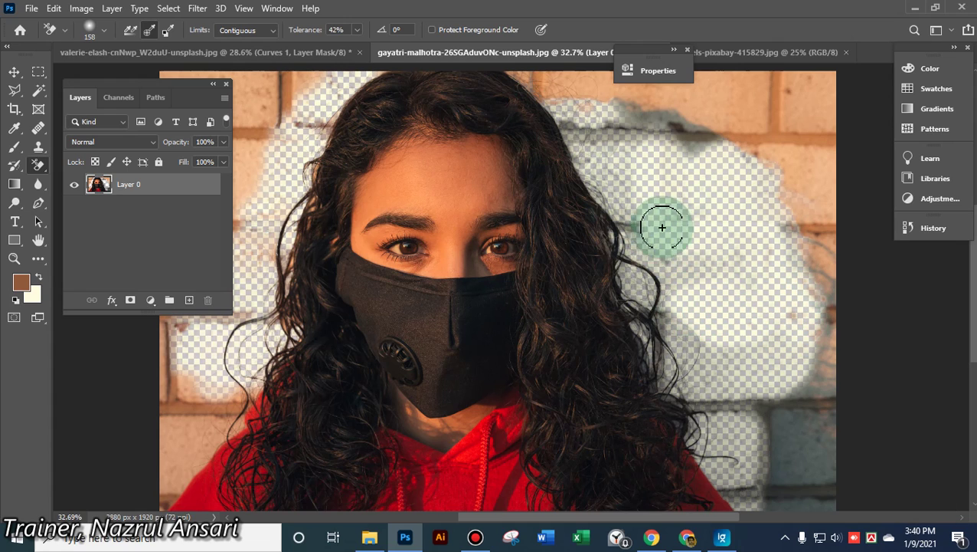
Try erasing the leftover mortar line beside the upper hair with Contiguous limits, and undo the strokes
scroll(759, 277, "up", 1)
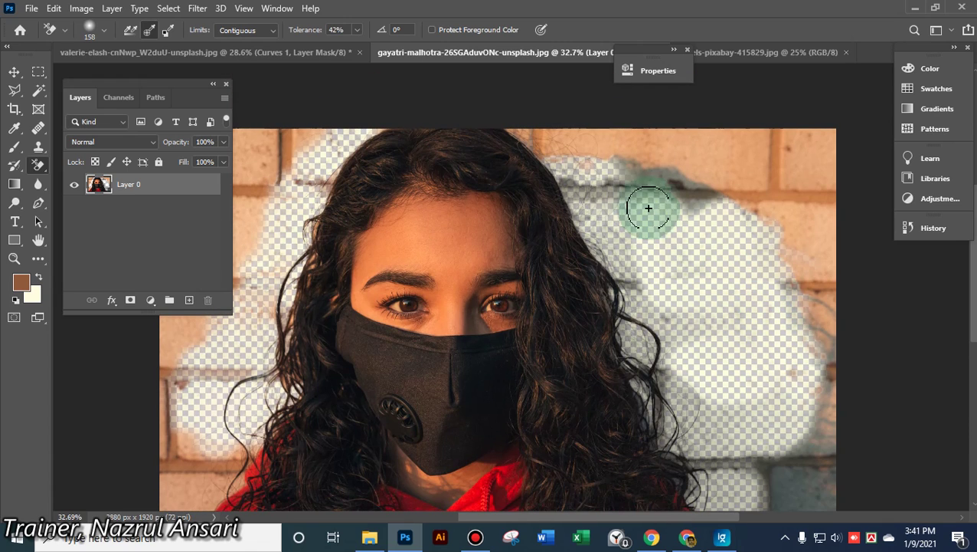
left_click(616, 189)
mouse_move(616, 188)
left_mouse_down()
mouse_move(661, 175)
mouse_move(695, 202)
mouse_move(616, 199)
left_mouse_up()
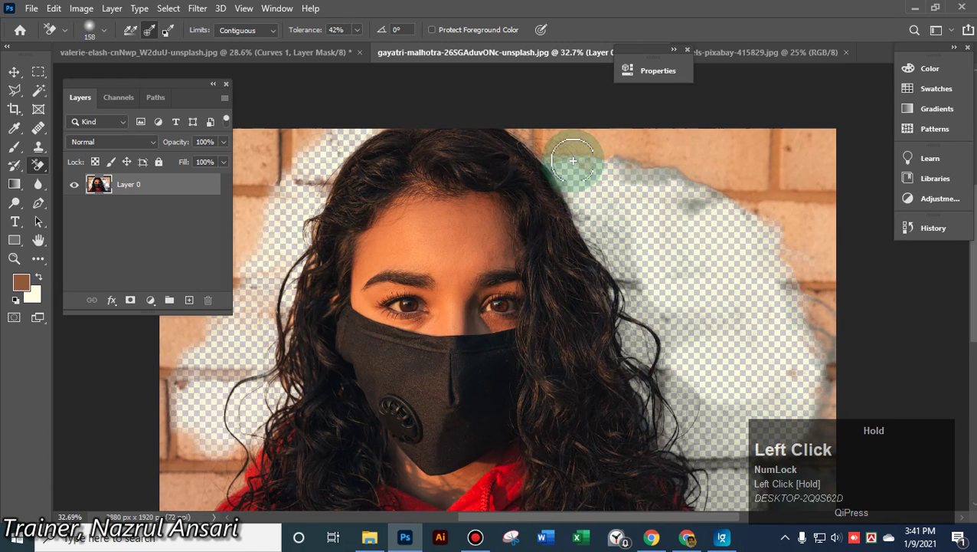
mouse_move(573, 161)
left_mouse_down()
mouse_move(611, 161)
mouse_move(731, 214)
left_mouse_up()
key("ctrl+z")
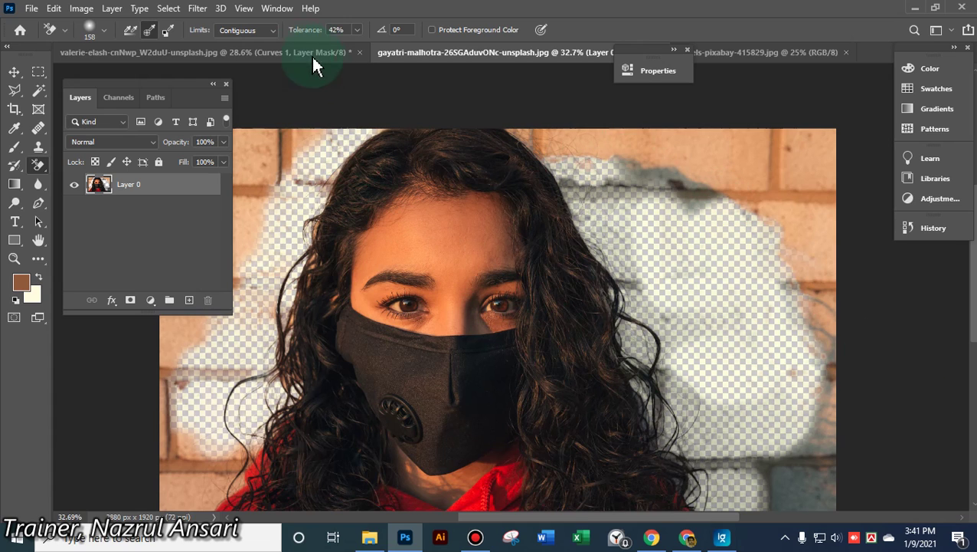
Set the eraser's Limits to Discontiguous, try erasing across the hair's shadowed side, and undo the strokes
left_click(245, 30)
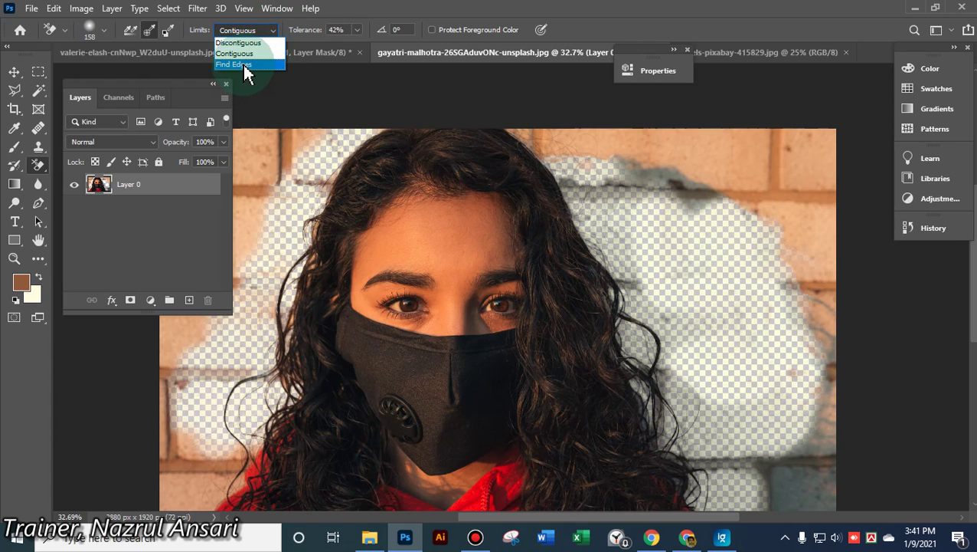
left_click(239, 43)
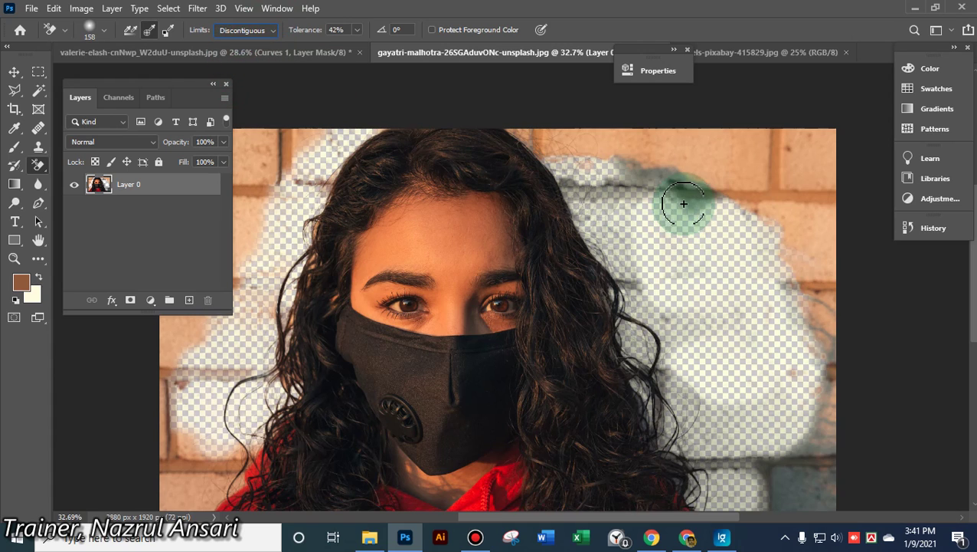
mouse_move(684, 203)
left_mouse_down()
mouse_move(724, 211)
mouse_move(701, 166)
mouse_move(705, 144)
mouse_move(691, 175)
mouse_move(624, 177)
mouse_move(599, 192)
mouse_move(585, 176)
mouse_move(637, 329)
mouse_move(584, 291)
mouse_move(614, 296)
mouse_move(527, 252)
mouse_move(615, 280)
mouse_move(570, 197)
mouse_move(546, 259)
left_mouse_up()
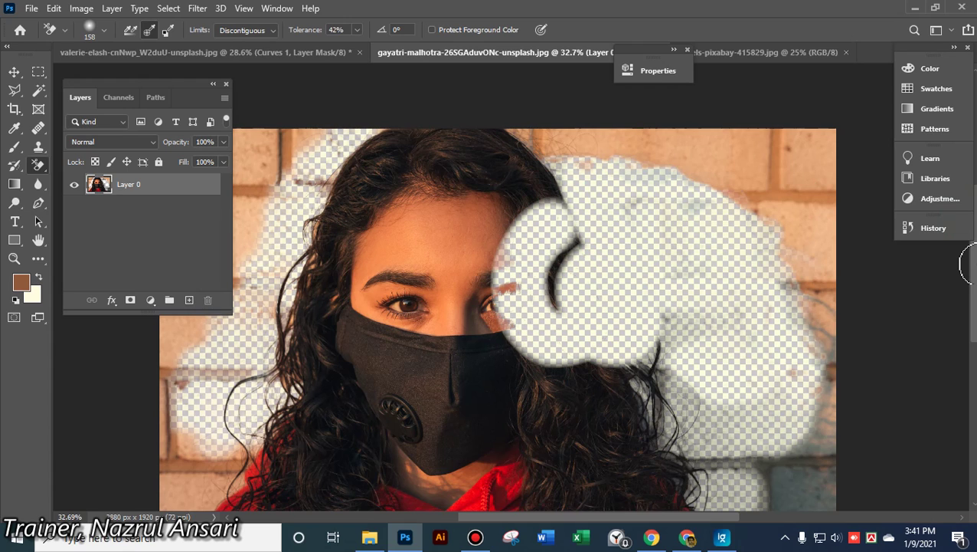
left_click_drag(966, 265, 966, 268)
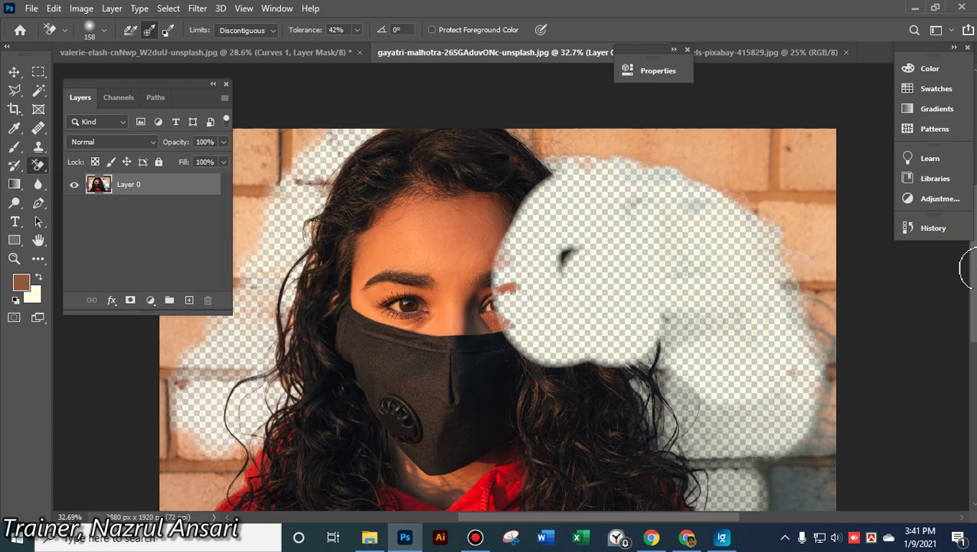
key("ctrl+z")
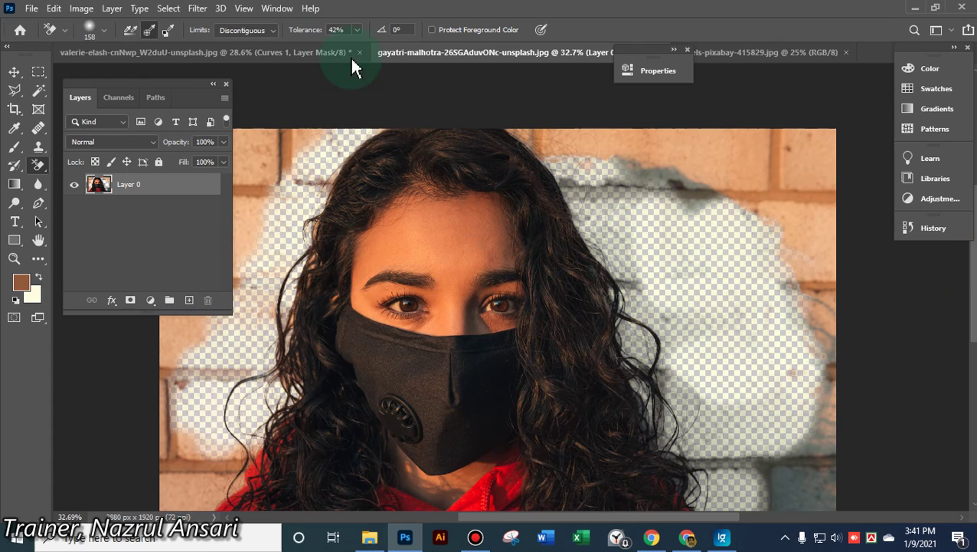
Restore the Contiguous limits and erase the mortar line beside the upper hair, undoing the last close-up stroke
left_click(270, 34)
left_click(245, 52)
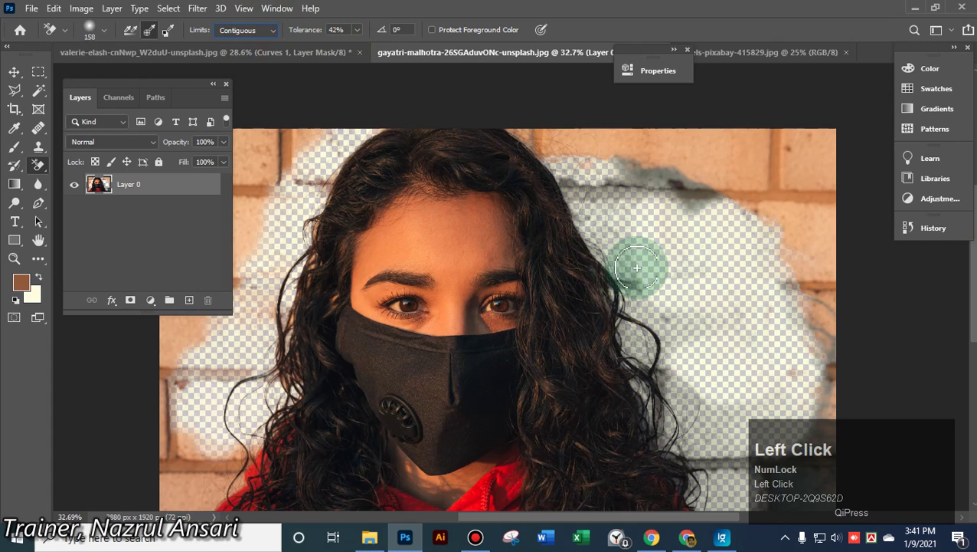
mouse_move(620, 192)
left_mouse_down()
mouse_move(681, 193)
mouse_move(728, 155)
mouse_move(755, 155)
mouse_move(777, 137)
mouse_move(678, 220)
mouse_move(704, 200)
mouse_move(689, 217)
mouse_move(725, 177)
mouse_move(705, 201)
mouse_move(616, 189)
mouse_move(637, 191)
mouse_move(659, 237)
mouse_move(589, 207)
left_mouse_up()
scroll(589, 207, "up", 5, "alt")
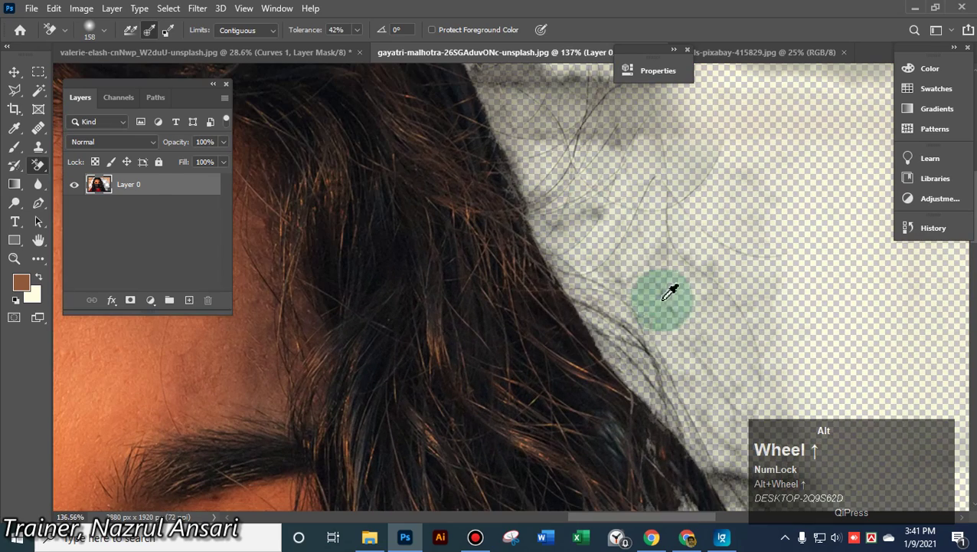
scroll(723, 314, "up", 3)
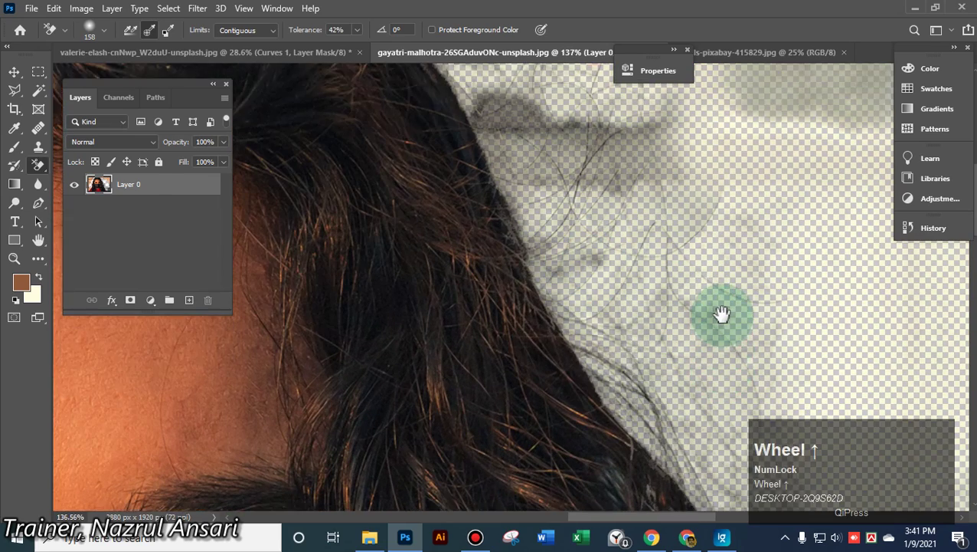
scroll(723, 314, "up", 3)
key("space")
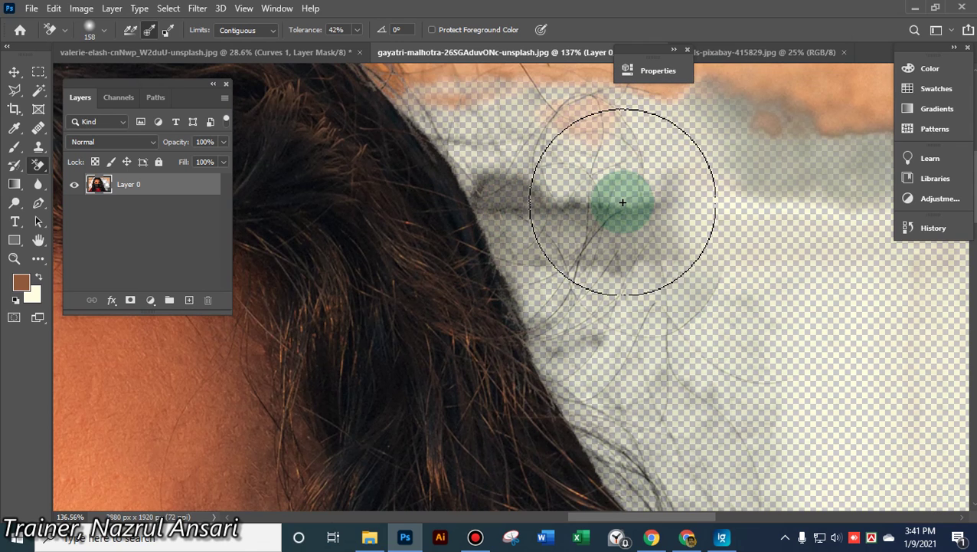
left_click_drag(635, 211, 565, 194)
key("ctrl+z")
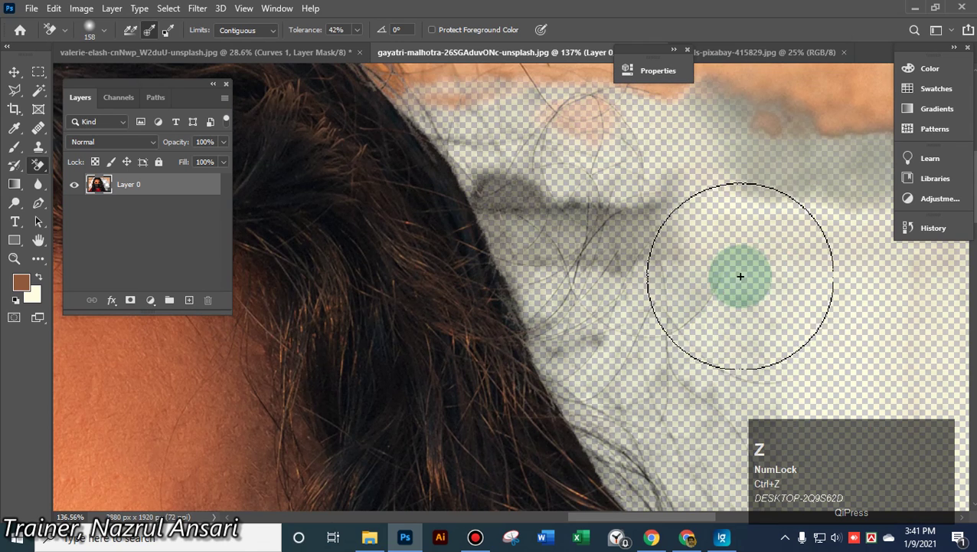
Lower the tolerance to 5%, shrink the brush to 15 px and erase grey residue between the stray hairs near the crown
left_click(357, 30)
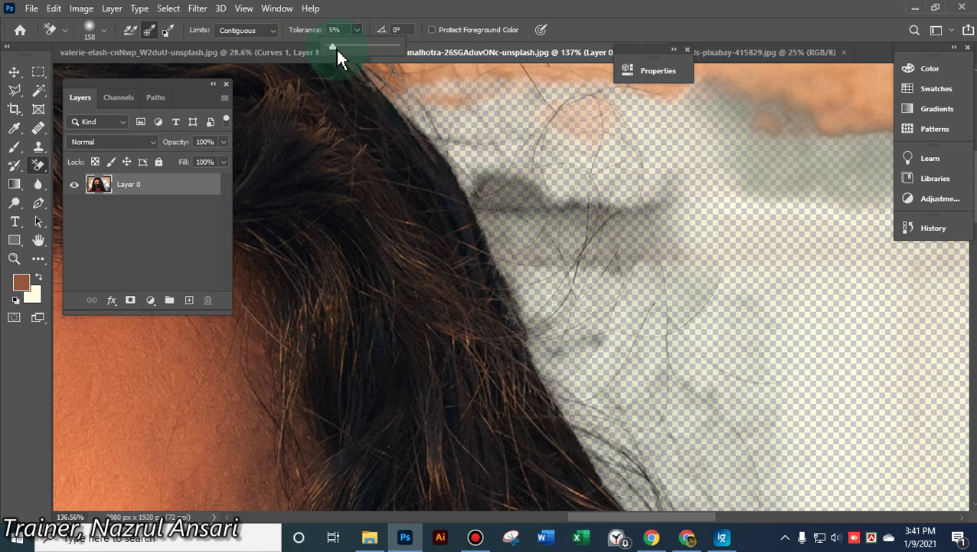
scroll(646, 184, "down", 1, "alt")
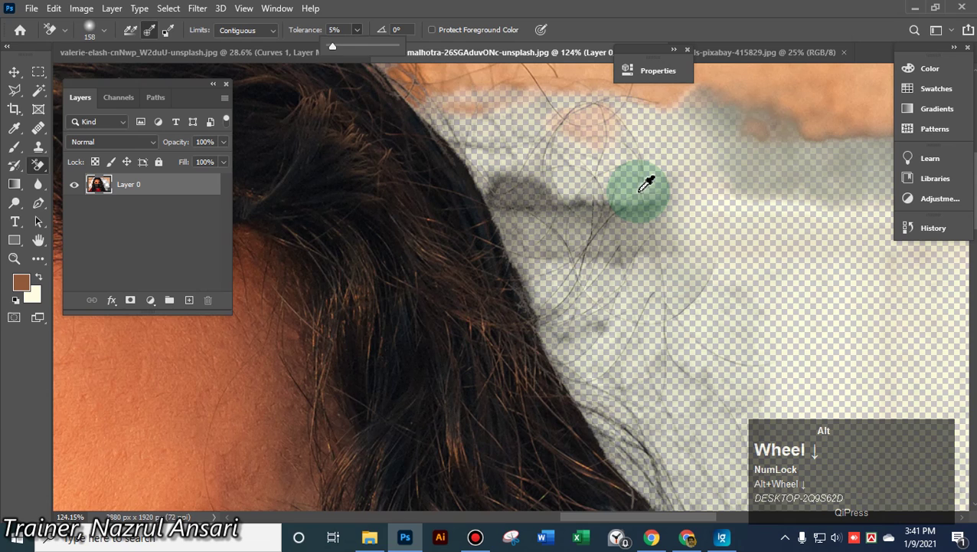
right_click(597, 184, "alt")
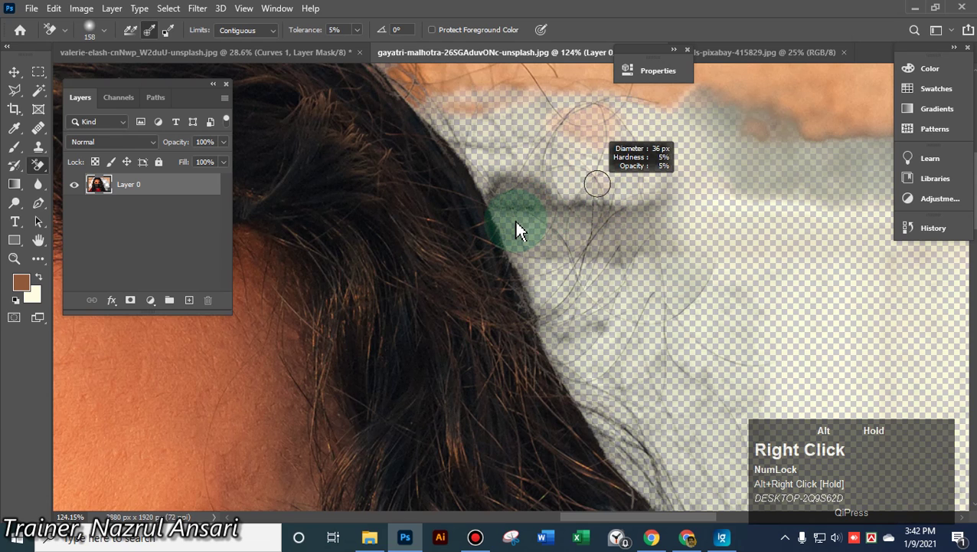
mouse_move(576, 211)
left_mouse_down()
mouse_move(606, 215)
mouse_move(602, 203)
mouse_move(615, 217)
mouse_move(623, 205)
mouse_move(651, 201)
mouse_move(613, 277)
mouse_move(638, 221)
mouse_move(601, 249)
mouse_move(631, 209)
mouse_move(619, 218)
mouse_move(600, 253)
mouse_move(616, 217)
mouse_move(596, 239)
mouse_move(593, 219)
mouse_move(575, 239)
mouse_move(579, 231)
left_mouse_up()
Set the tolerance to 8% and try erasing the dark smudge next to the upper hair, undoing the strokes
left_click(340, 29)
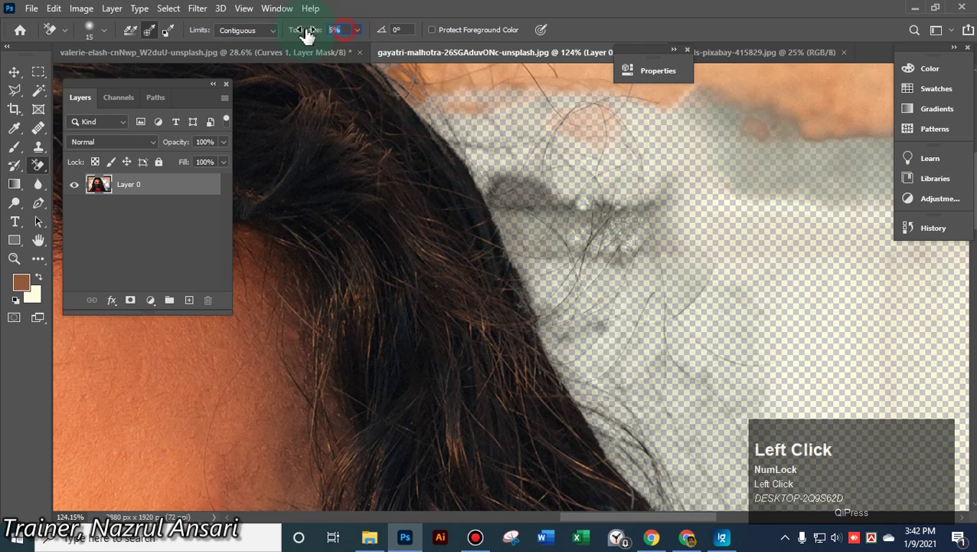
type("8")
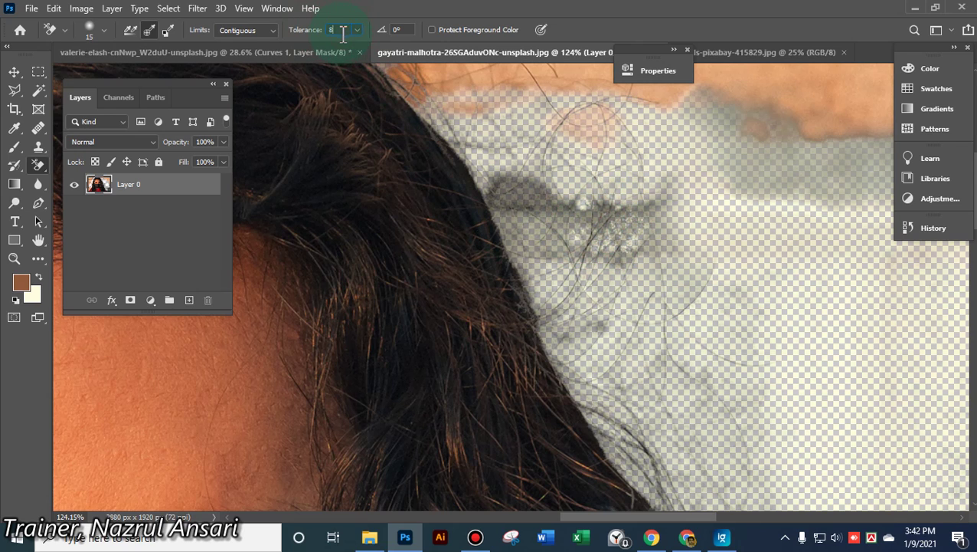
left_click(519, 188)
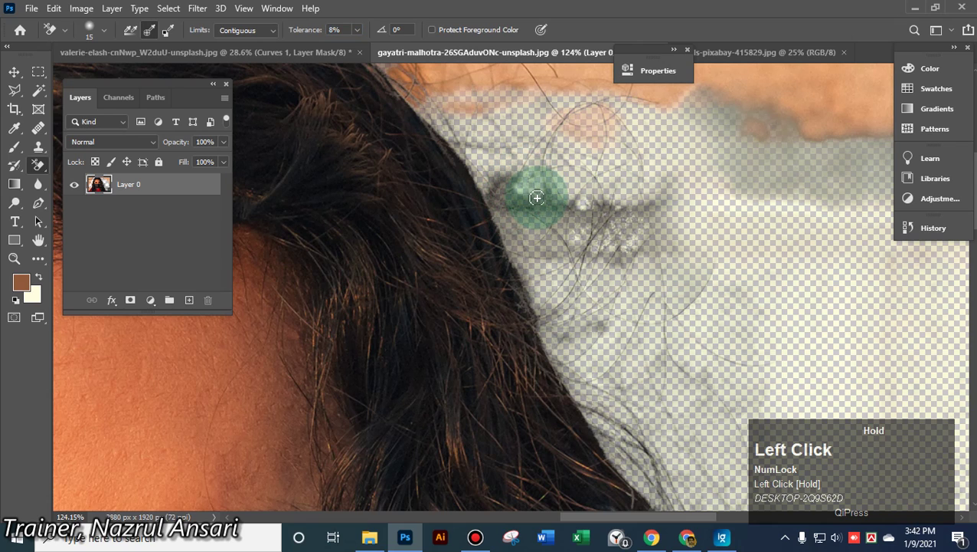
mouse_move(552, 217)
left_mouse_down()
mouse_move(583, 176)
mouse_move(580, 199)
mouse_move(599, 235)
mouse_move(635, 227)
mouse_move(633, 240)
mouse_move(655, 238)
mouse_move(654, 262)
mouse_move(590, 279)
mouse_move(565, 264)
left_mouse_up()
mouse_move(553, 262)
left_mouse_down()
mouse_move(577, 245)
mouse_move(612, 177)
mouse_move(733, 198)
left_mouse_up()
key("ctrl+z")
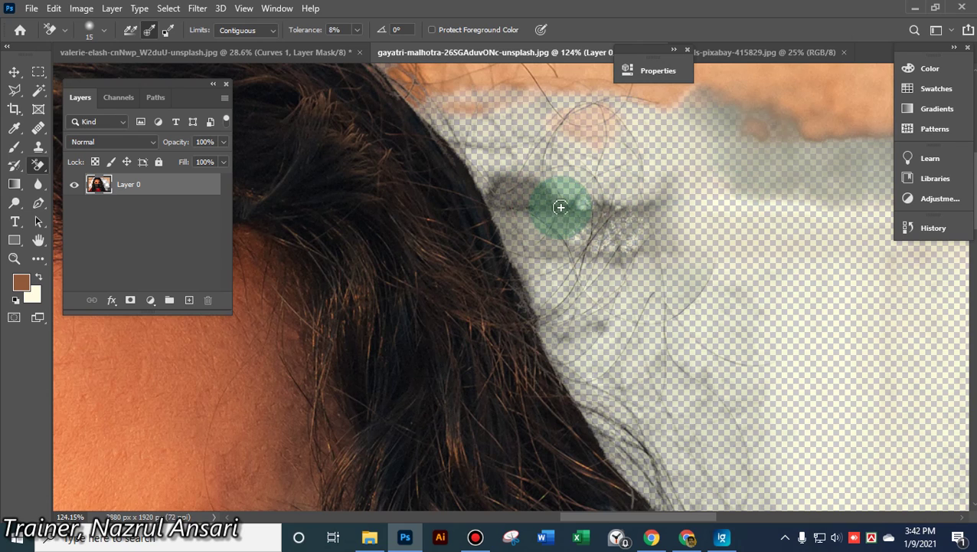
Erase the dark mortar residue beside the hair strands at eye level on the shadowed side
scroll(716, 307, "down", 5)
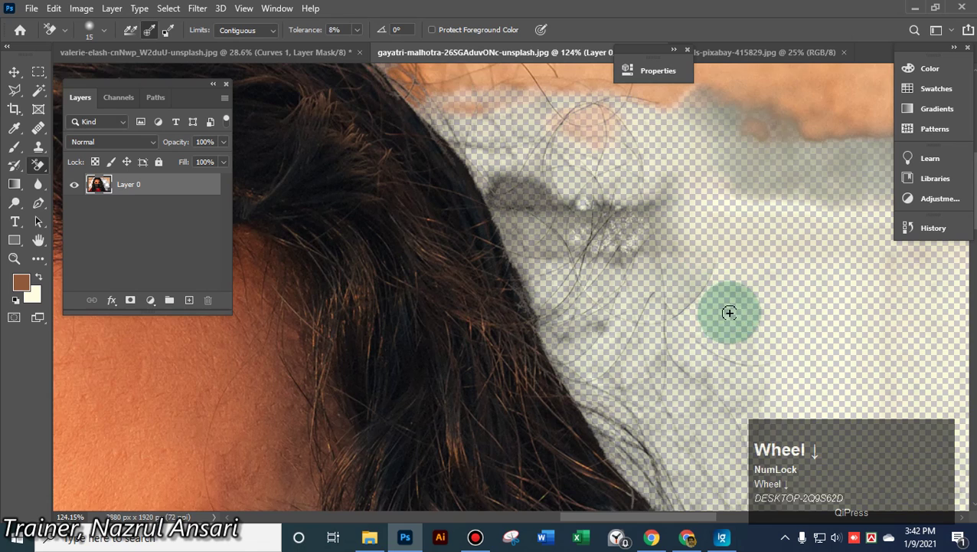
scroll(792, 360, "down", 2)
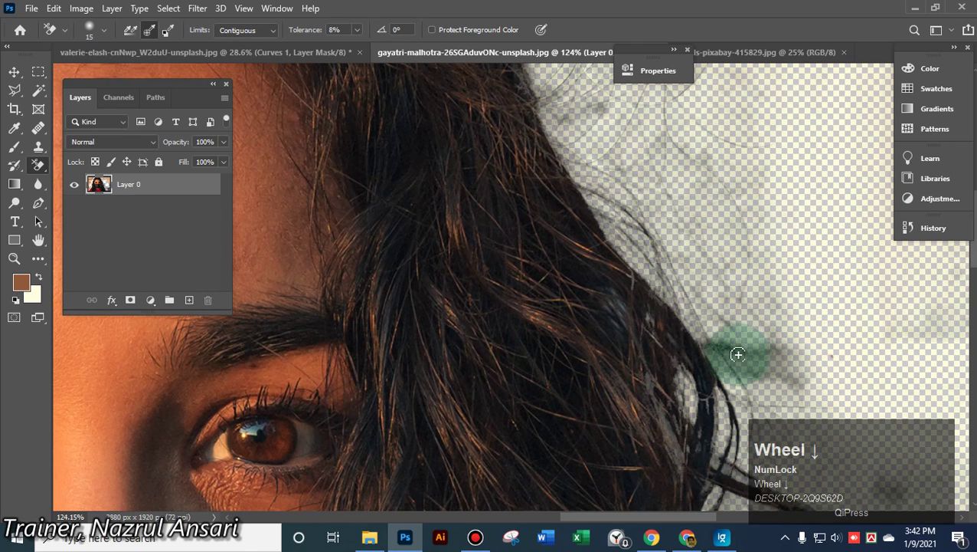
left_click_drag(724, 340, 730, 342)
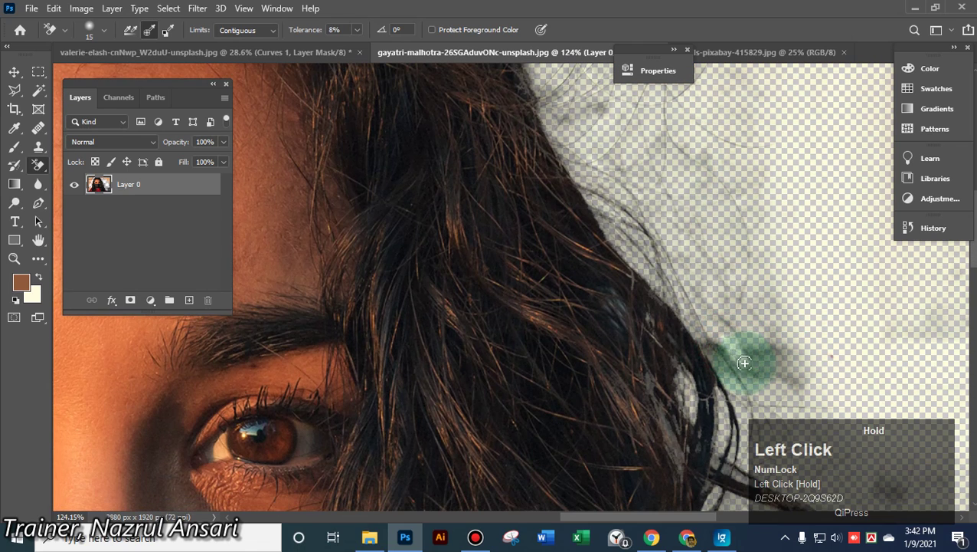
mouse_move(755, 379)
left_mouse_down()
mouse_move(756, 349)
mouse_move(777, 381)
mouse_move(807, 380)
mouse_move(776, 336)
mouse_move(749, 355)
mouse_move(776, 367)
mouse_move(763, 354)
mouse_move(769, 360)
mouse_move(790, 330)
mouse_move(815, 264)
mouse_move(807, 306)
left_mouse_up()
Erase the grey wall residue outside the large loose curl at cheek level and above it
scroll(807, 306, "down", 4)
scroll(820, 327, "down", 3)
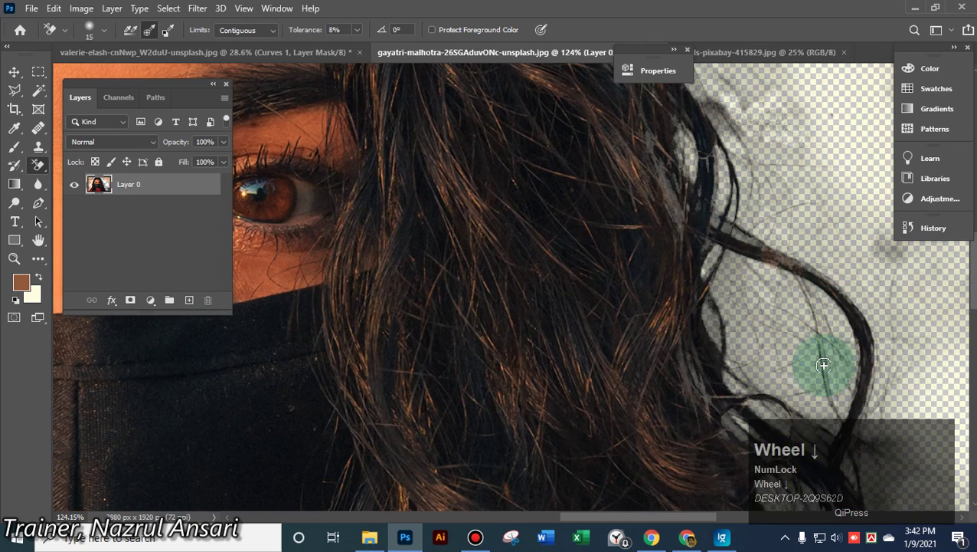
scroll(912, 381, "up", 1)
mouse_move(895, 303)
left_mouse_down()
mouse_move(869, 276)
mouse_move(888, 290)
mouse_move(880, 311)
mouse_move(892, 274)
mouse_move(879, 280)
mouse_move(804, 165)
mouse_move(812, 126)
mouse_move(787, 167)
mouse_move(794, 151)
mouse_move(780, 108)
mouse_move(727, 93)
mouse_move(760, 132)
mouse_move(726, 105)
mouse_move(734, 130)
mouse_move(760, 91)
mouse_move(783, 169)
mouse_move(772, 158)
mouse_move(802, 128)
mouse_move(784, 140)
mouse_move(814, 126)
left_mouse_up()
Enlarge the brush to 34 px and erase the reddish mortar residue around the loose curls on the sunlit side
right_click(872, 276, "alt")
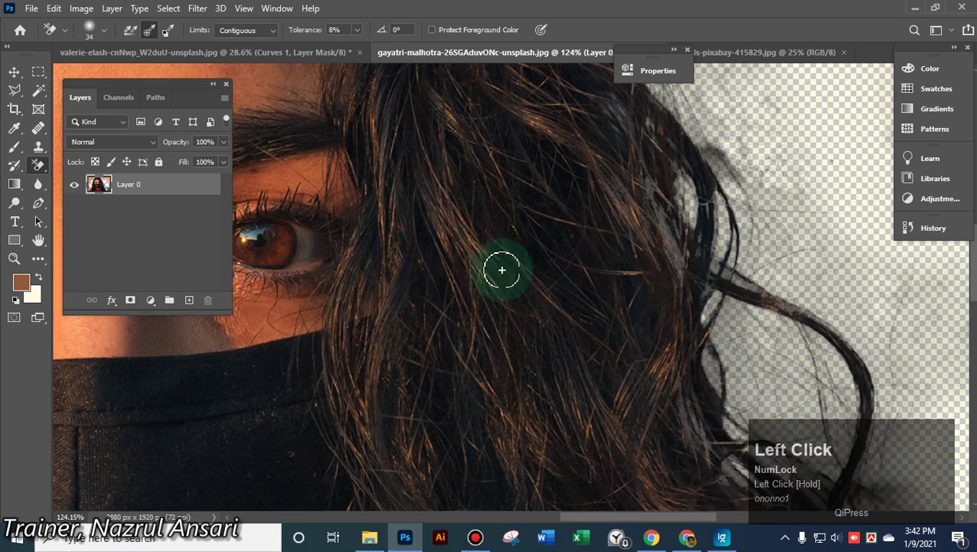
key("space")
left_click_drag(379, 246, 944, 188)
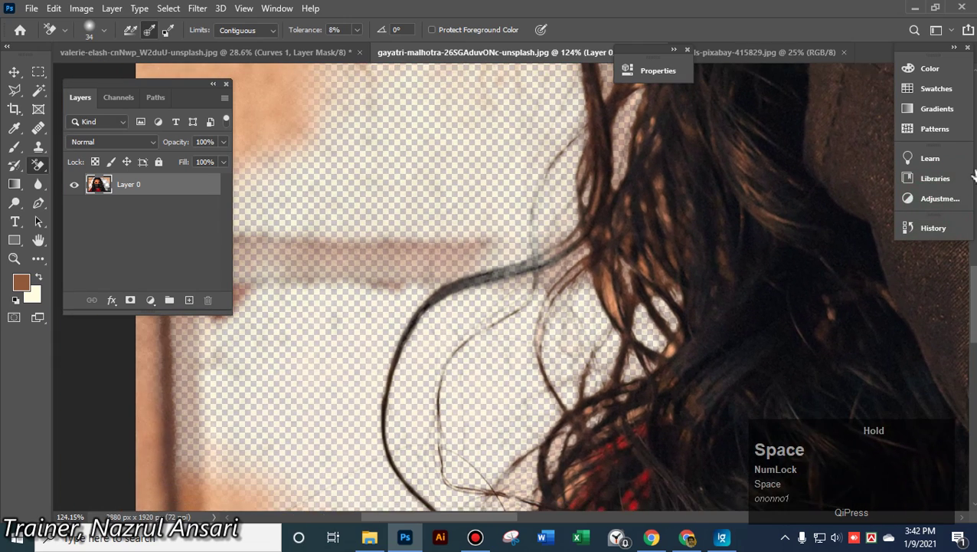
mouse_move(481, 241)
left_mouse_down()
mouse_move(426, 256)
mouse_move(462, 263)
mouse_move(402, 285)
mouse_move(440, 267)
mouse_move(398, 272)
mouse_move(466, 251)
mouse_move(472, 262)
mouse_move(489, 241)
mouse_move(436, 273)
mouse_move(485, 265)
mouse_move(497, 257)
mouse_move(475, 258)
mouse_move(554, 203)
left_mouse_up()
mouse_move(572, 378)
left_mouse_down()
mouse_move(571, 316)
mouse_move(581, 308)
mouse_move(552, 310)
mouse_move(548, 297)
mouse_move(533, 317)
mouse_move(552, 280)
left_mouse_up()
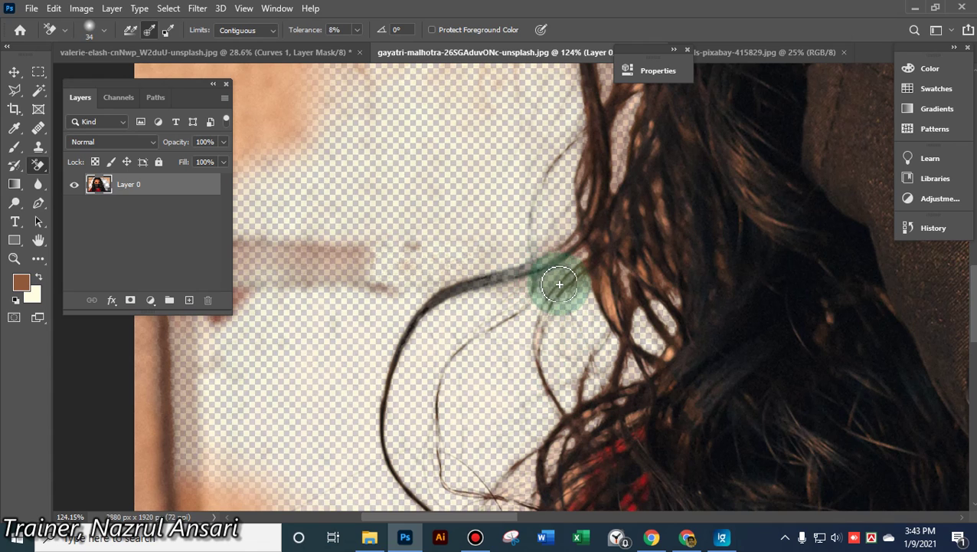
Erase the reddish wall residue between the strands where the large loose curl leaves the hair on the sunlit side
scroll(559, 284, "up", 5)
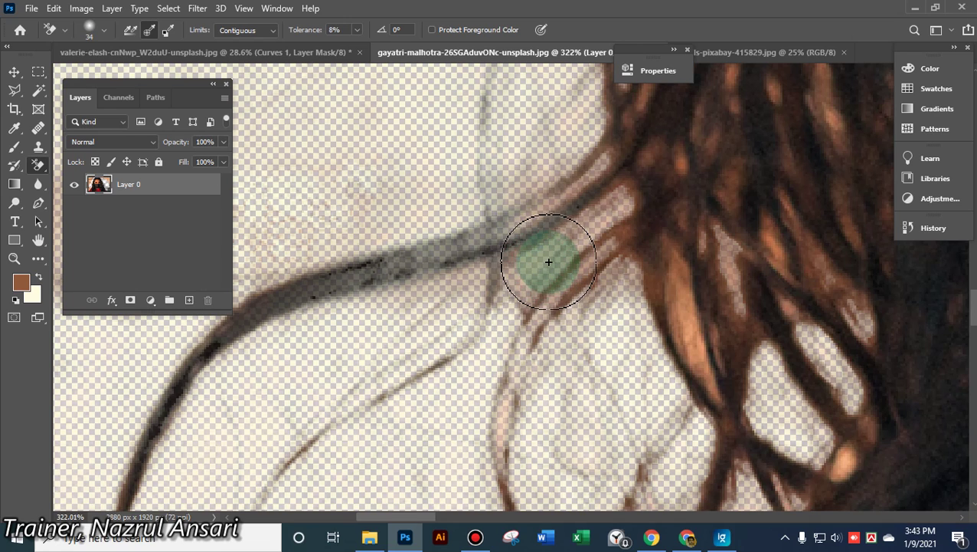
left_click(534, 261)
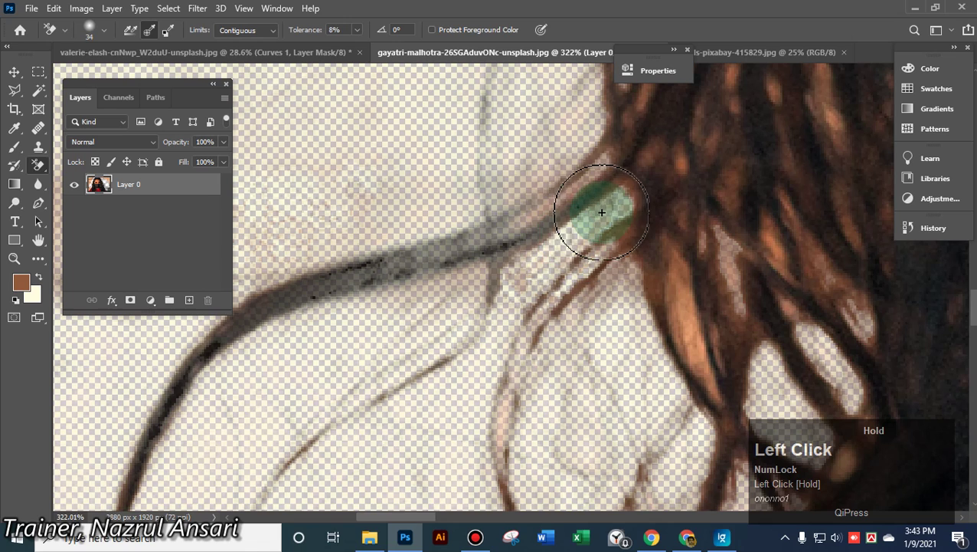
mouse_move(598, 221)
left_mouse_down()
mouse_move(586, 218)
mouse_move(605, 220)
left_mouse_up()
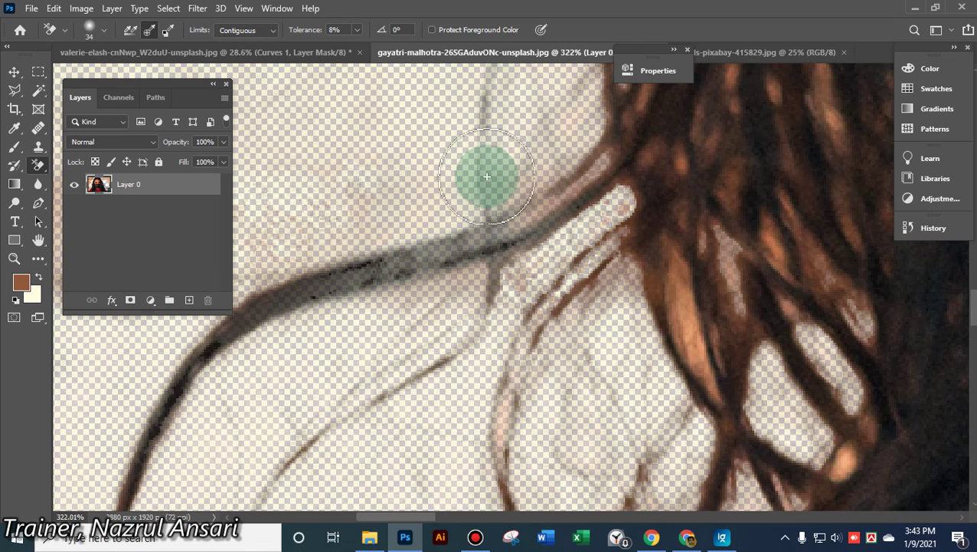
mouse_move(556, 127)
left_mouse_down()
mouse_move(539, 146)
mouse_move(559, 135)
mouse_move(571, 107)
mouse_move(562, 201)
left_mouse_up()
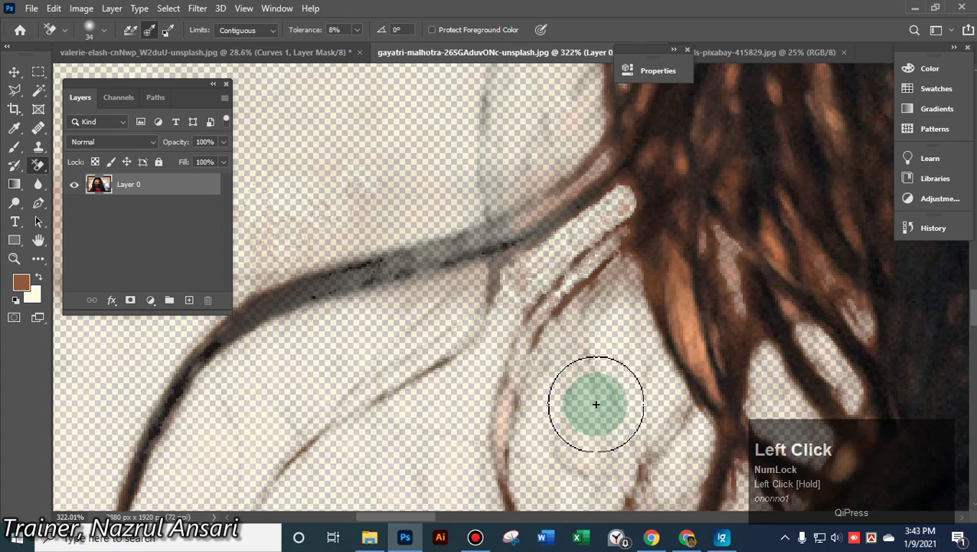
Erase the grey residue patch beside the fine strands above the thick loose curl on the shadowed side
scroll(587, 393, "up", 2)
scroll(522, 312, "down", 5)
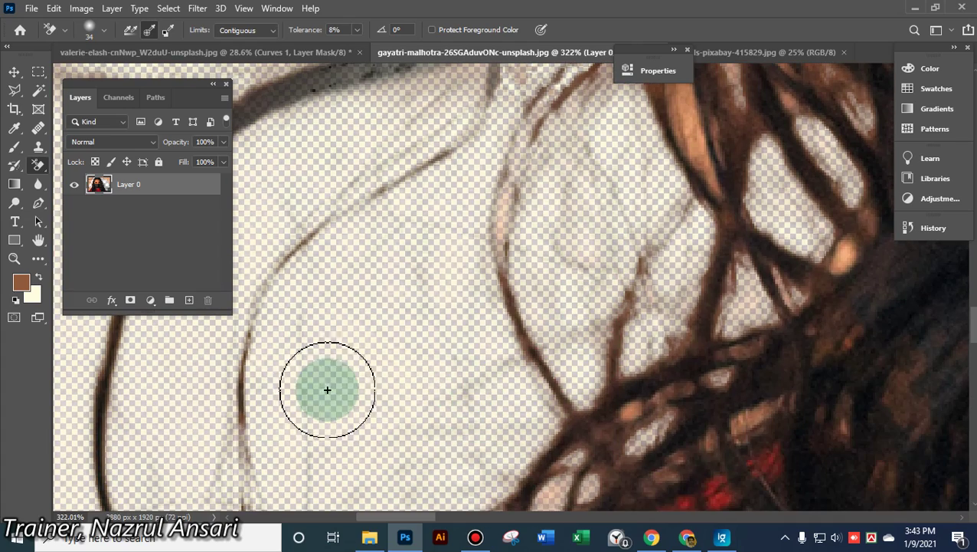
scroll(833, 351, "up", 1)
left_click_drag(813, 242, 114, 344)
mouse_move(237, 334)
left_mouse_down()
mouse_move(329, 312)
mouse_move(478, 330)
mouse_move(528, 361)
left_mouse_up()
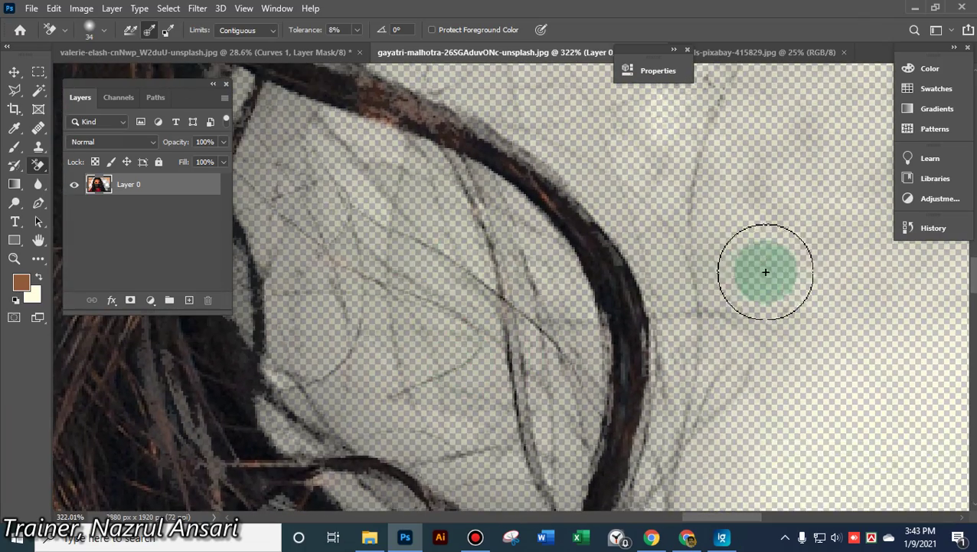
scroll(788, 299, "up", 4)
scroll(791, 353, "up", 3)
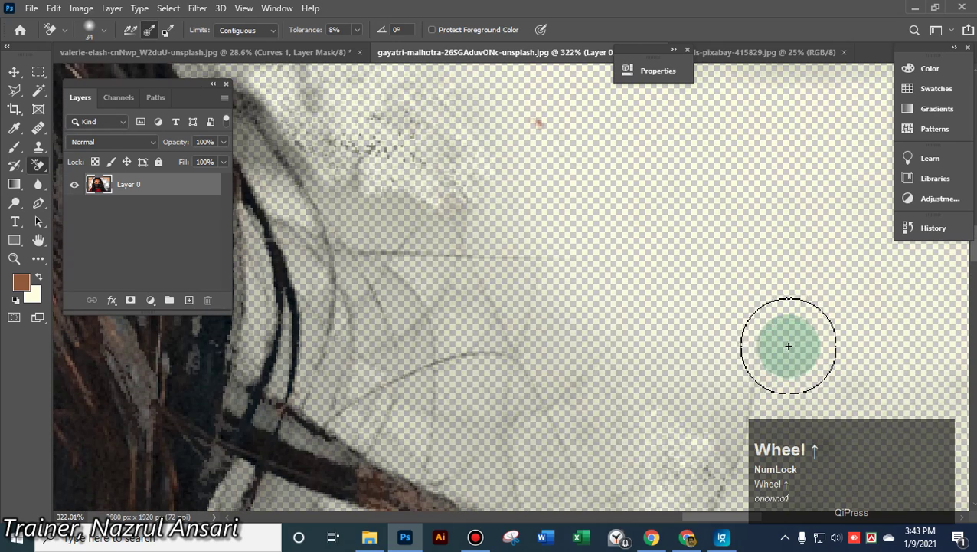
left_click_drag(384, 212, 399, 202)
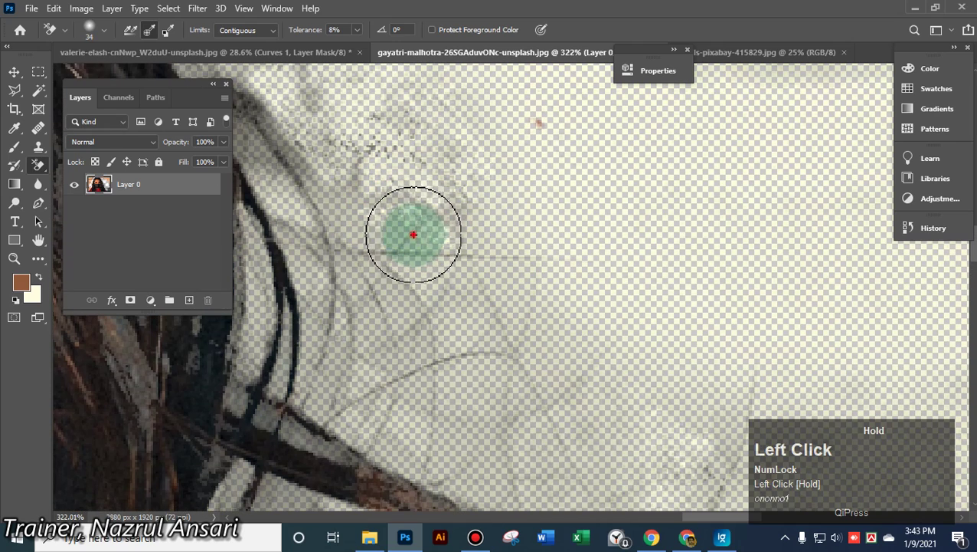
scroll(612, 253, "down", 3)
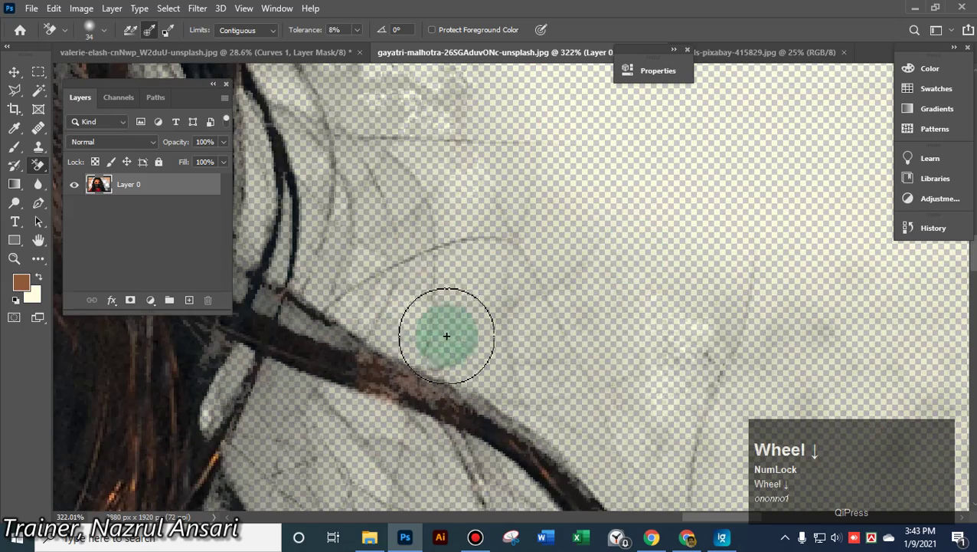
Switch to the regular Eraser with a 211 px brush and erase the remaining bricks along the image's shadowed outer edge
scroll(494, 328, "down", 8, "alt")
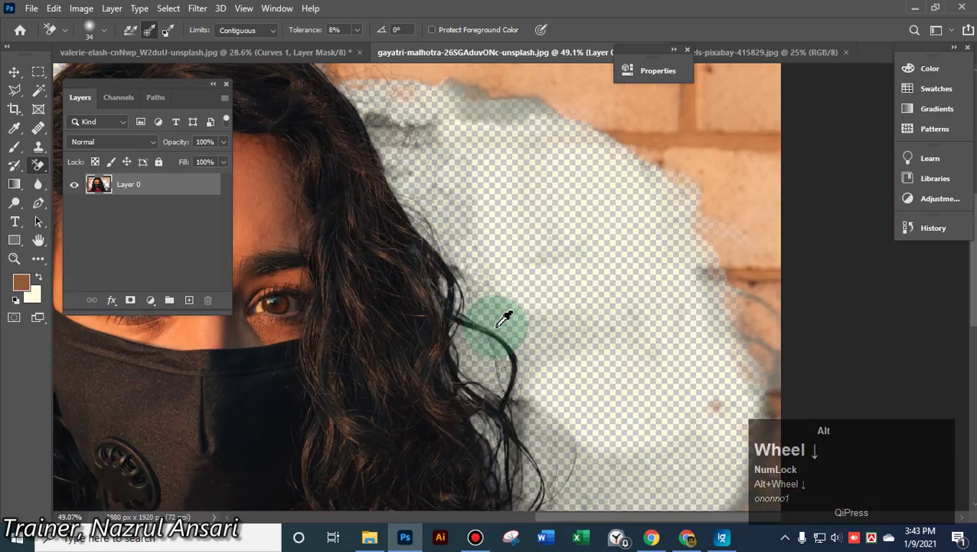
scroll(510, 310, "up", 8, "alt")
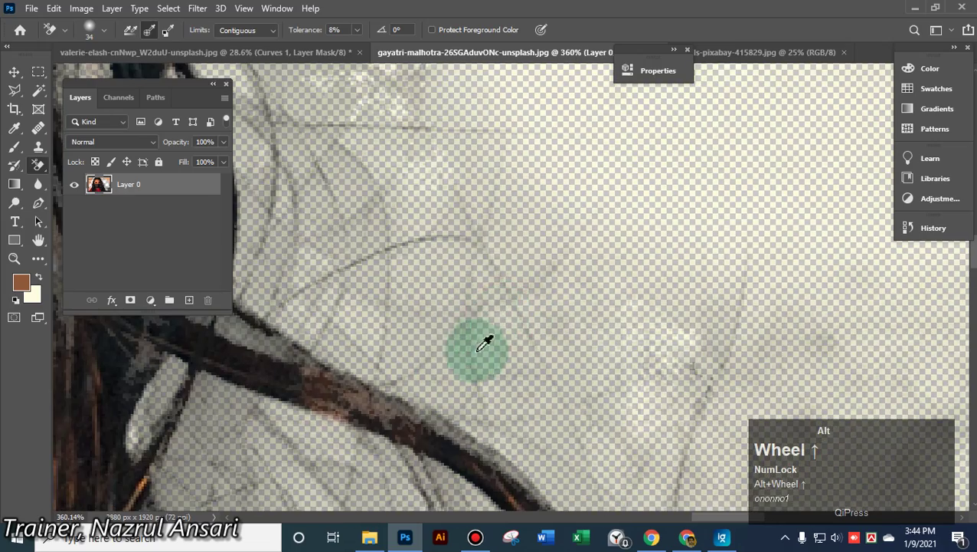
scroll(519, 274, "down", 10, "alt")
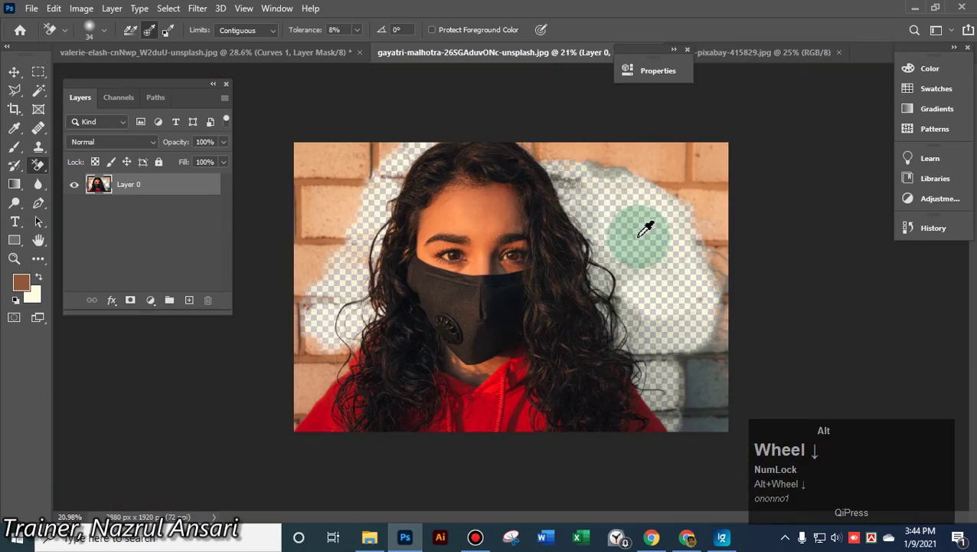
scroll(655, 263, "up", 4, "alt")
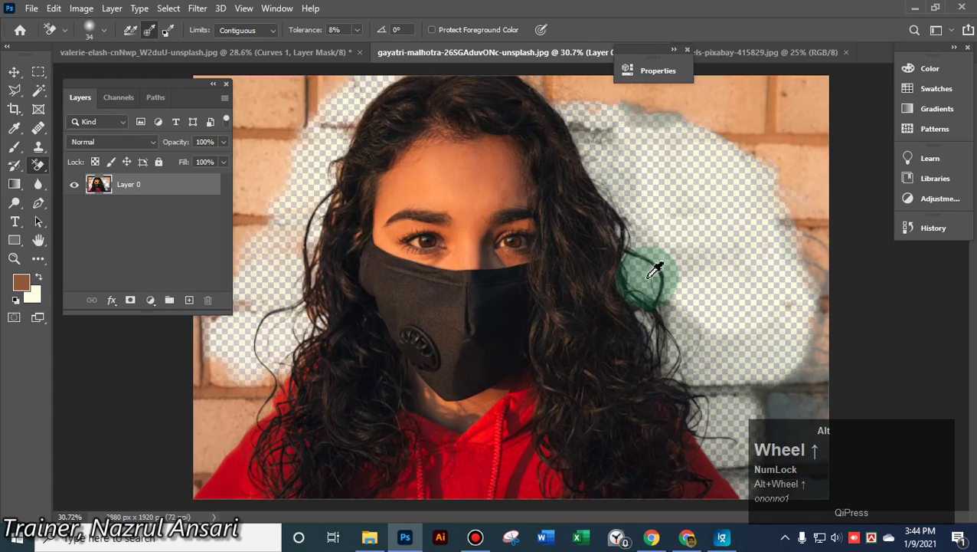
scroll(654, 269, "down", 1, "alt")
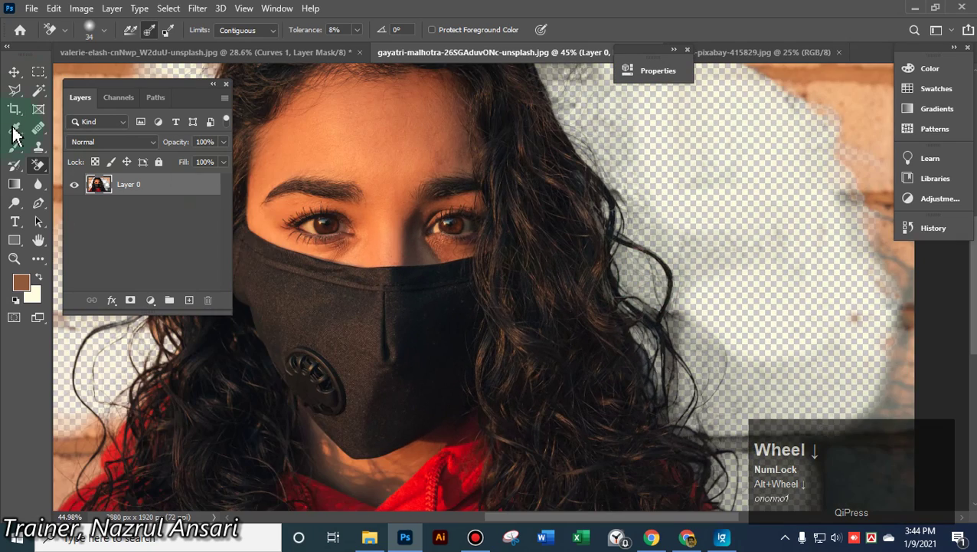
left_click_drag(42, 168, 83, 163)
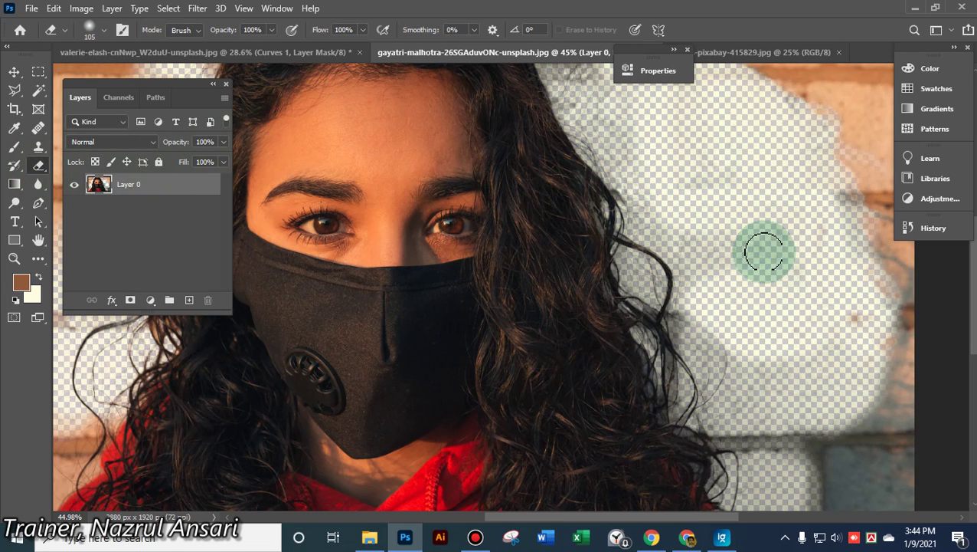
right_click(789, 215, "alt")
mouse_move(727, 190)
left_mouse_down()
mouse_move(761, 238)
mouse_move(798, 197)
mouse_move(828, 275)
mouse_move(854, 280)
mouse_move(881, 256)
mouse_move(854, 223)
mouse_move(835, 166)
mouse_move(837, 195)
mouse_move(816, 138)
mouse_move(808, 154)
mouse_move(846, 140)
mouse_move(880, 188)
mouse_move(807, 81)
mouse_move(778, 76)
mouse_move(730, 102)
mouse_move(605, 90)
mouse_move(607, 115)
mouse_move(730, 270)
mouse_move(717, 144)
mouse_move(798, 139)
left_mouse_up()
Erase the brick strip along the image's upper edge on the shadowed side, undoing the first stroke and redoing it
scroll(805, 192, "up", 3)
scroll(802, 190, "up", 2)
mouse_move(563, 146)
left_mouse_down()
mouse_move(622, 214)
mouse_move(639, 191)
mouse_move(574, 177)
mouse_move(503, 143)
mouse_move(534, 183)
mouse_move(662, 218)
mouse_move(724, 179)
left_mouse_up()
key("ctrl+z")
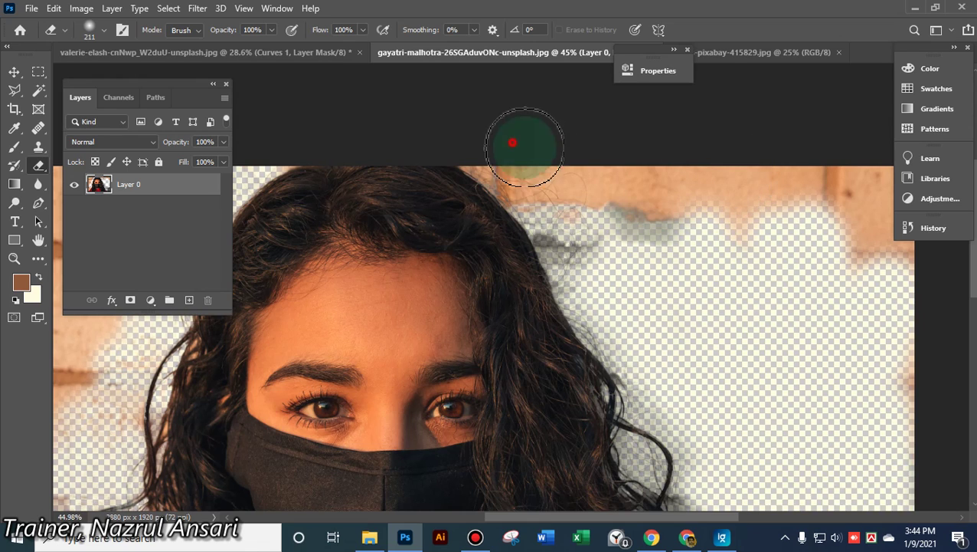
mouse_move(512, 147)
left_mouse_down()
mouse_move(622, 220)
mouse_move(645, 268)
mouse_move(693, 191)
mouse_move(743, 162)
mouse_move(815, 173)
mouse_move(756, 182)
mouse_move(924, 216)
mouse_move(734, 198)
mouse_move(847, 168)
mouse_move(832, 423)
mouse_move(907, 365)
mouse_move(911, 245)
mouse_move(871, 190)
mouse_move(734, 148)
left_mouse_up()
Erase the bricks on the sunlit side from the image's upper edge down towards the shoulder, keeping clear of the curls
key("space")
left_click_drag(499, 230, 881, 144)
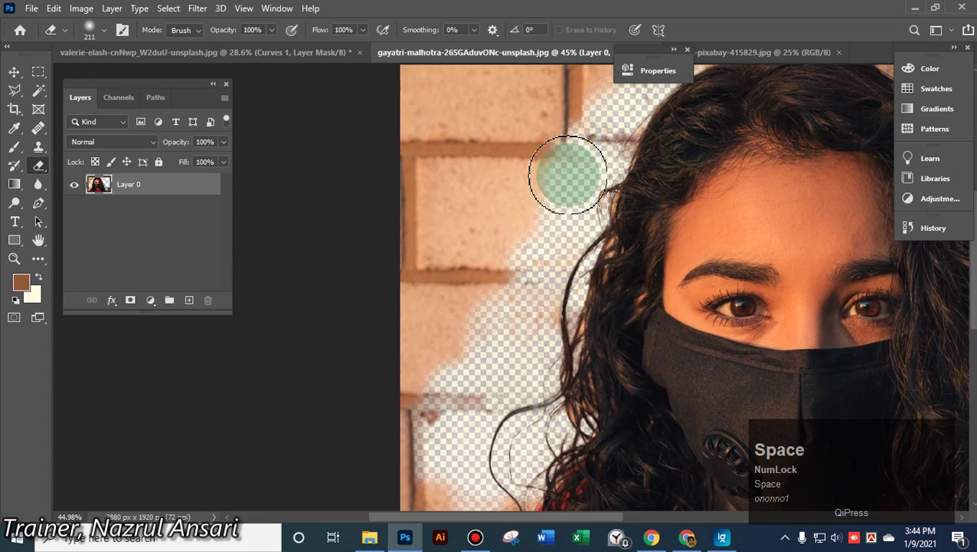
mouse_move(567, 170)
left_mouse_down()
mouse_move(522, 148)
mouse_move(513, 129)
mouse_move(466, 280)
mouse_move(488, 289)
mouse_move(514, 245)
mouse_move(536, 267)
mouse_move(503, 319)
mouse_move(467, 285)
mouse_move(454, 315)
mouse_move(410, 266)
mouse_move(425, 304)
mouse_move(446, 314)
mouse_move(455, 308)
mouse_move(429, 184)
mouse_move(465, 73)
mouse_move(421, 71)
mouse_move(415, 55)
mouse_move(498, 50)
mouse_move(494, 61)
mouse_move(561, 91)
mouse_move(563, 136)
mouse_move(578, 114)
mouse_move(574, 99)
mouse_move(469, 91)
mouse_move(343, 131)
left_mouse_up()
scroll(410, 226, "down", 2)
scroll(410, 226, "down", 2)
left_click_drag(404, 172, 352, 283)
scroll(355, 265, "down", 3)
mouse_move(436, 220)
left_mouse_down()
mouse_move(381, 421)
mouse_move(395, 289)
mouse_move(379, 281)
mouse_move(337, 187)
mouse_move(366, 190)
left_mouse_up()
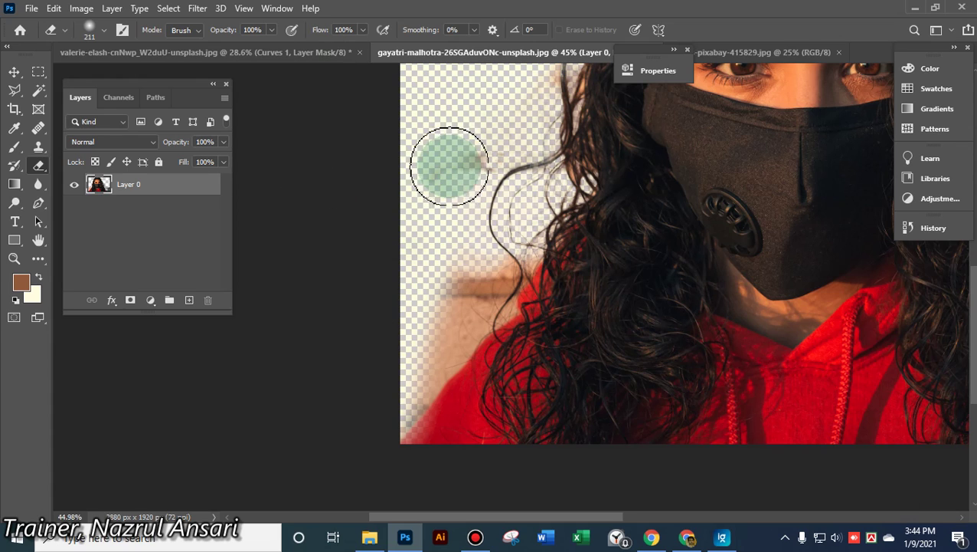
Reduce the Eraser brush to 60 px while erasing the remaining wall along the red hoodie's sunlit shoulder
right_click(436, 138, "alt")
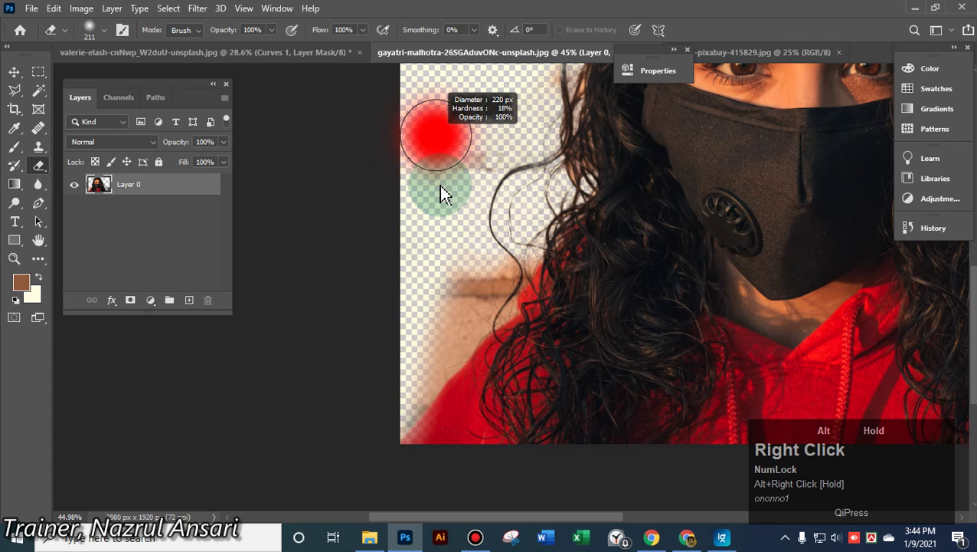
mouse_move(452, 256)
left_mouse_down()
mouse_move(438, 327)
mouse_move(373, 420)
mouse_move(395, 316)
mouse_move(390, 243)
left_mouse_up()
right_click(415, 191, "alt")
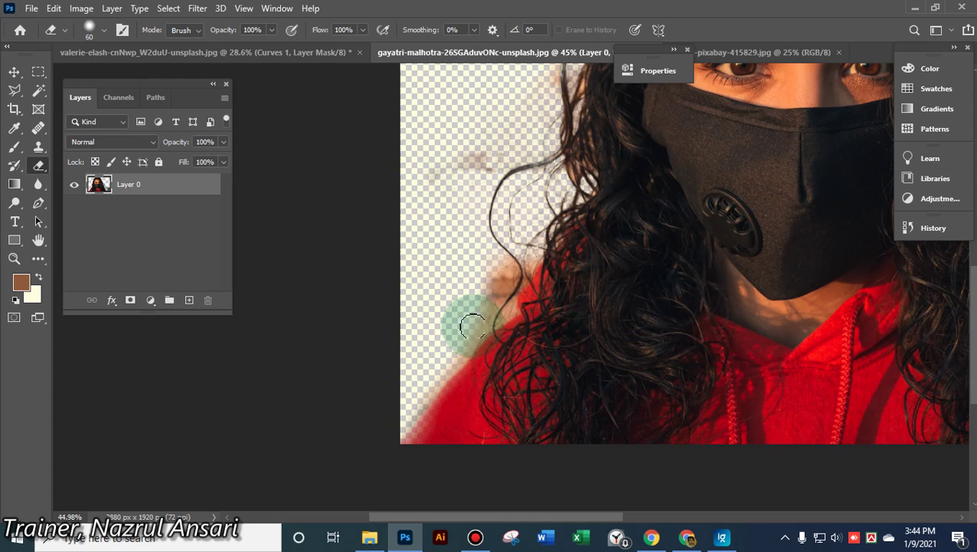
left_click_drag(471, 328, 464, 344)
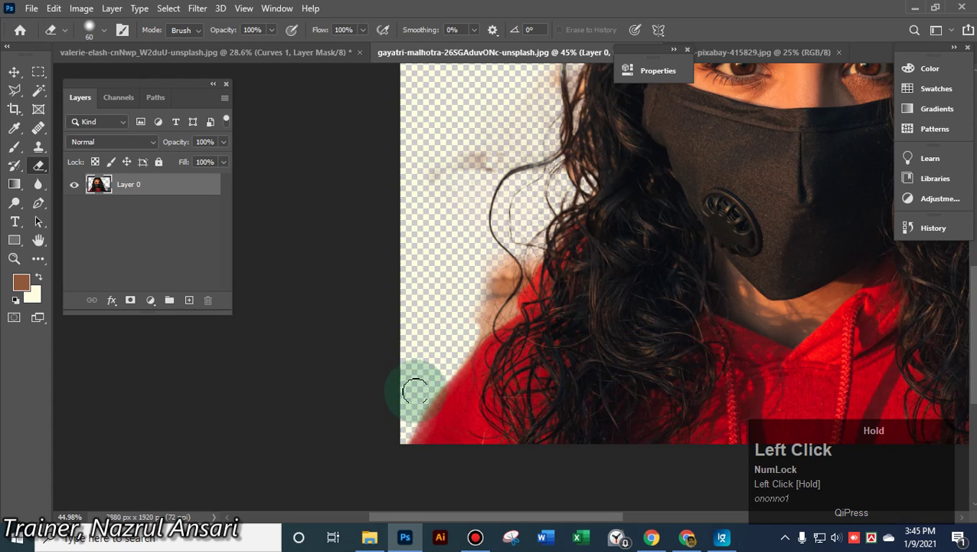
mouse_move(415, 390)
left_mouse_down()
mouse_move(428, 324)
mouse_move(476, 258)
left_mouse_up()
Switch back to the Background Eraser and erase brick residue outside the loose curl just above the sunlit shoulder
scroll(672, 323, "up", 3, "alt")
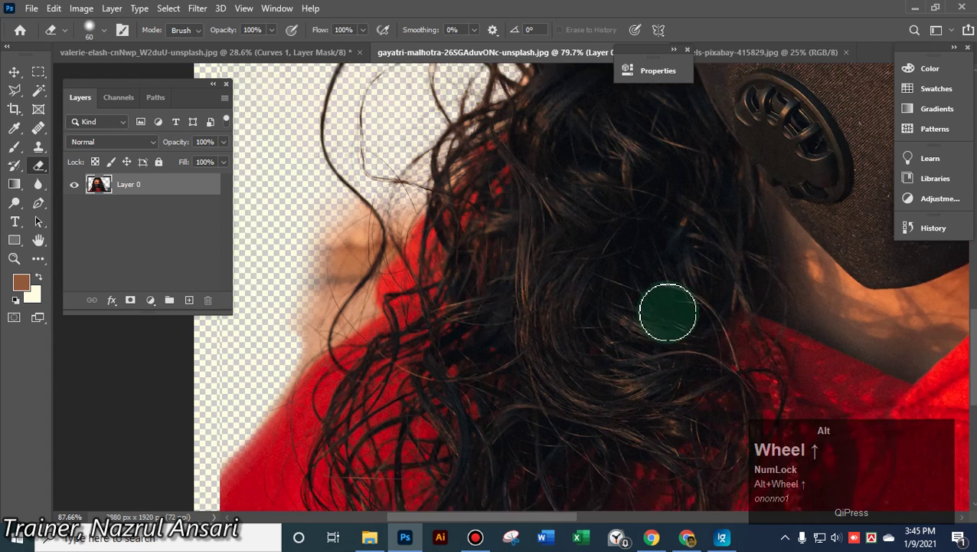
scroll(668, 311, "up", 1, "alt")
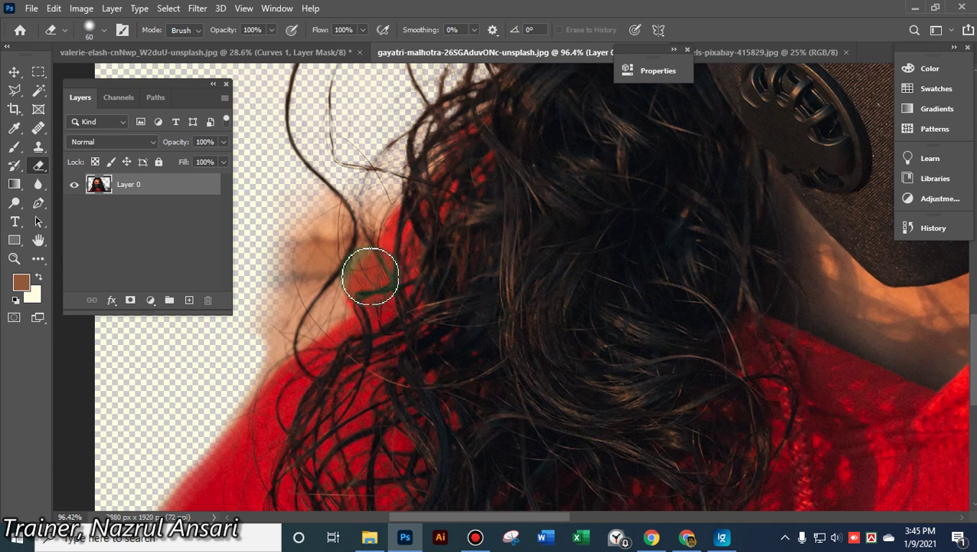
left_click(37, 165)
left_click(70, 179)
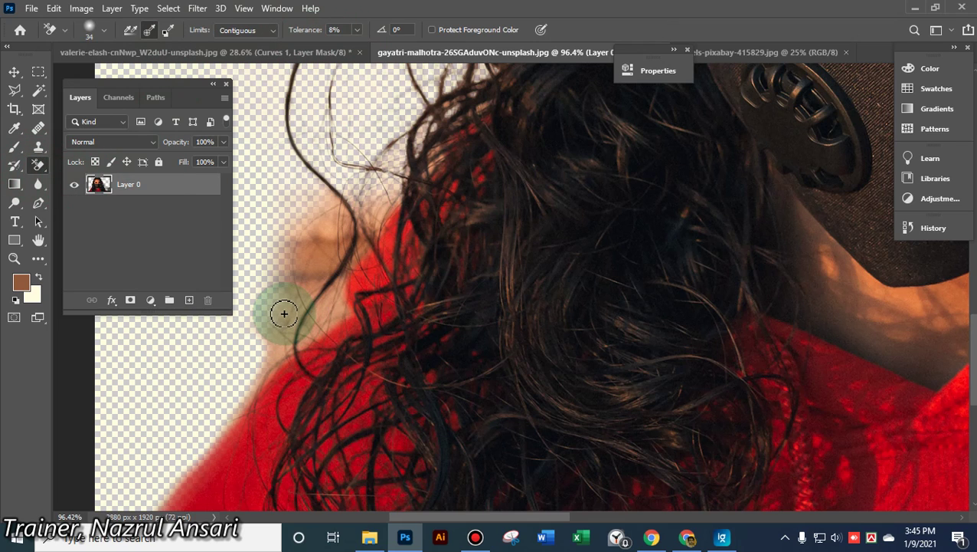
mouse_move(283, 314)
left_mouse_down()
mouse_move(287, 248)
mouse_move(317, 276)
mouse_move(300, 242)
mouse_move(295, 279)
mouse_move(312, 274)
mouse_move(317, 288)
mouse_move(308, 244)
left_mouse_up()
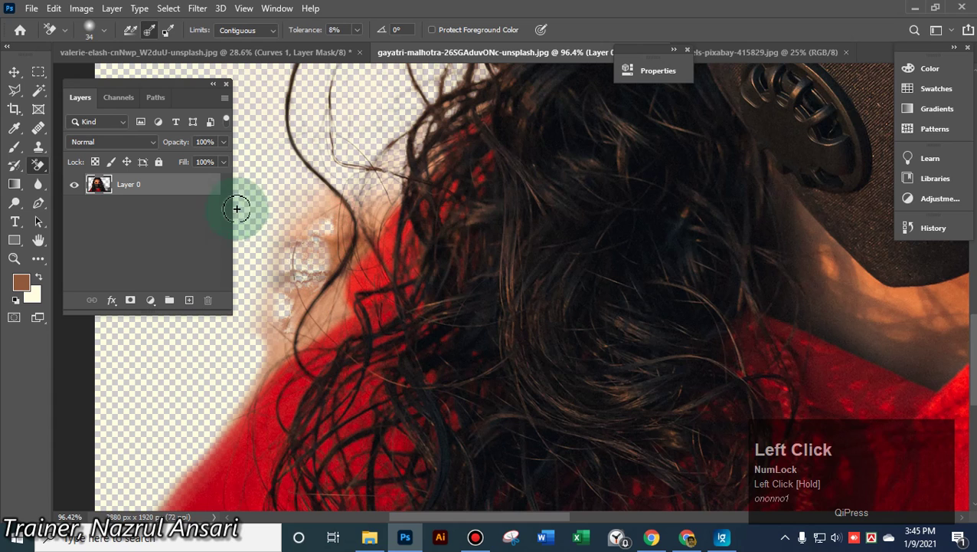
Set the brush to 45 px with 0% hardness and erase the brick residue around the curl next to the hoodie
right_click(257, 189, "super")
right_click(254, 214, "super")
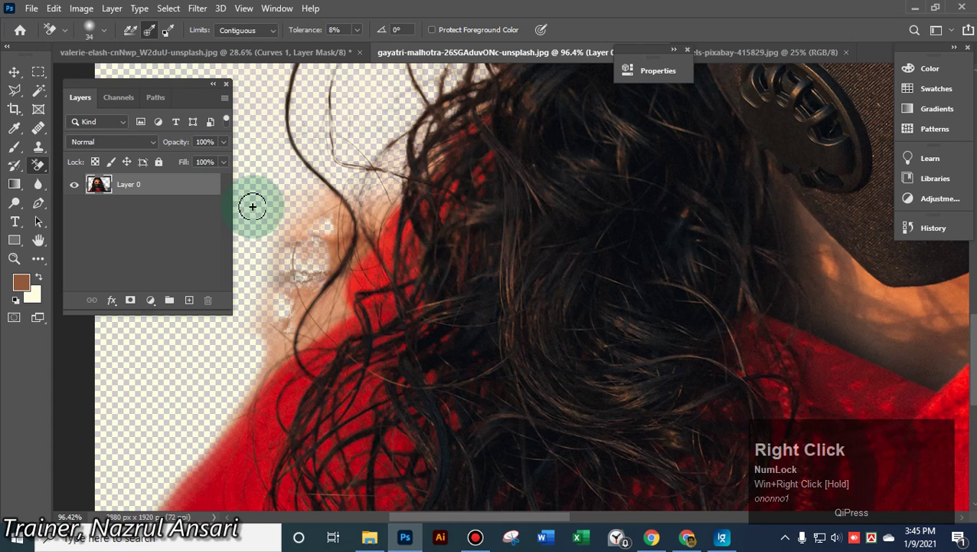
left_click(103, 34)
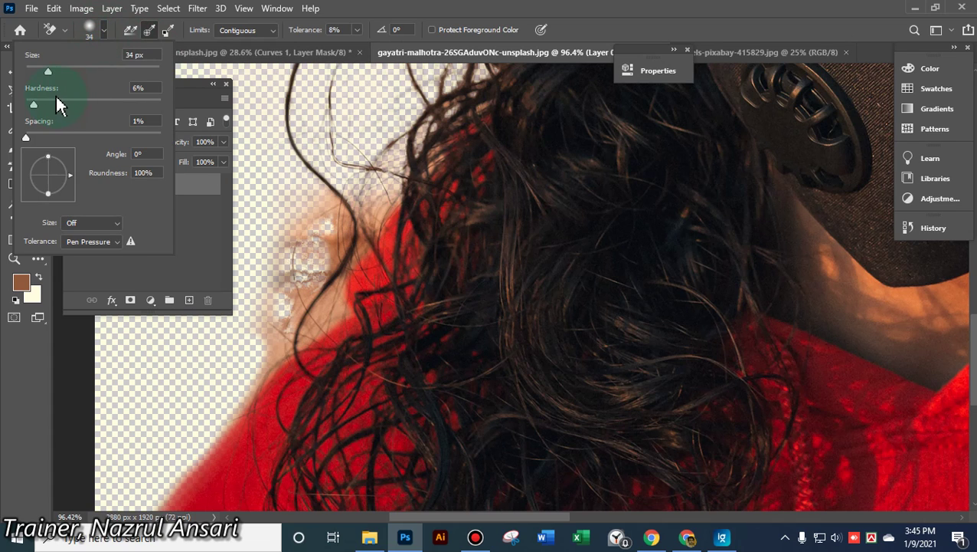
left_click_drag(35, 102, 2, 105)
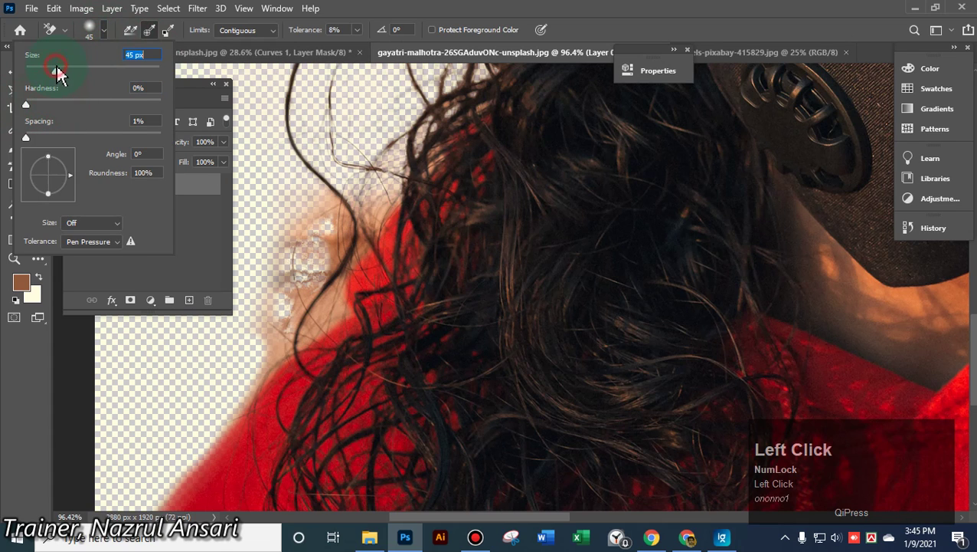
mouse_move(299, 220)
left_mouse_down()
mouse_move(287, 248)
mouse_move(315, 225)
mouse_move(327, 195)
mouse_move(312, 225)
mouse_move(286, 230)
mouse_move(283, 307)
mouse_move(306, 278)
left_mouse_up()
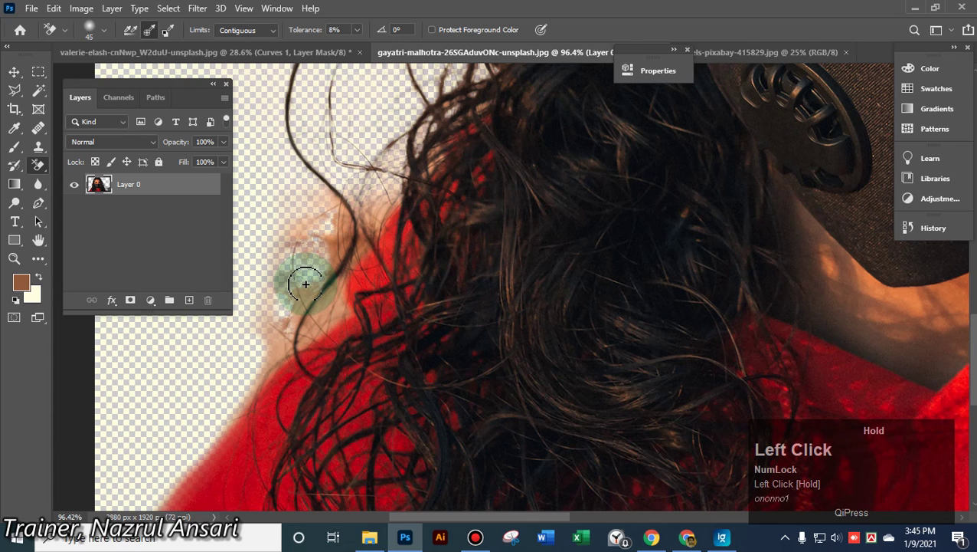
left_click_drag(297, 302, 323, 300)
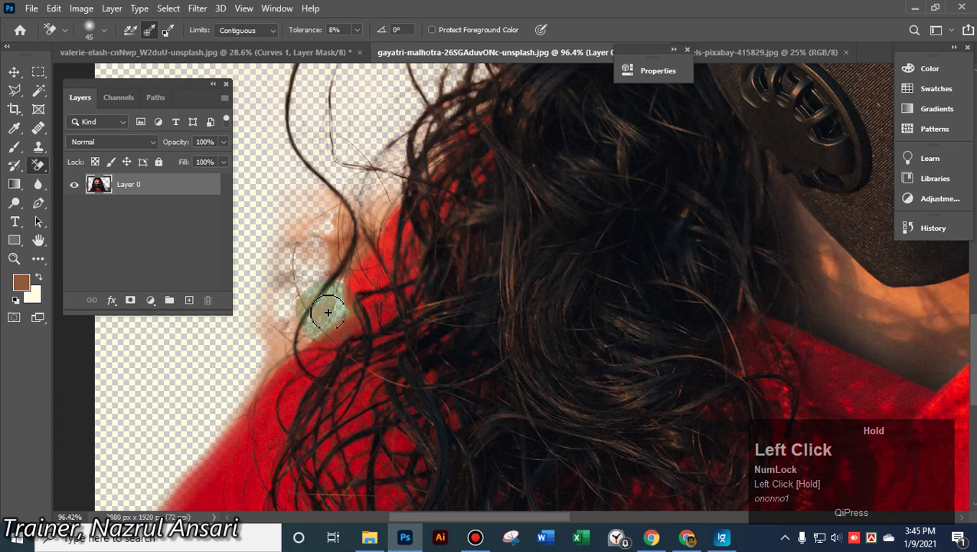
left_click_drag(312, 331, 317, 326)
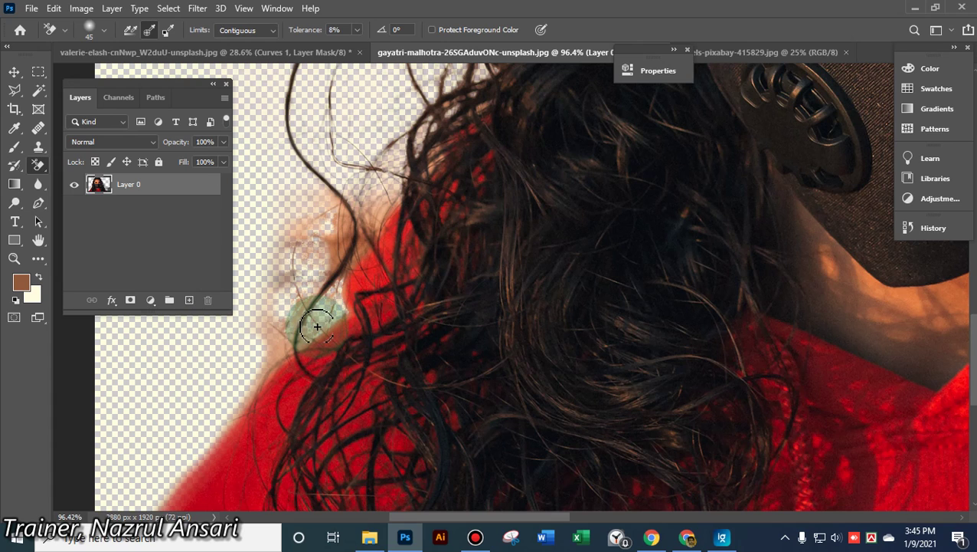
left_click(315, 333)
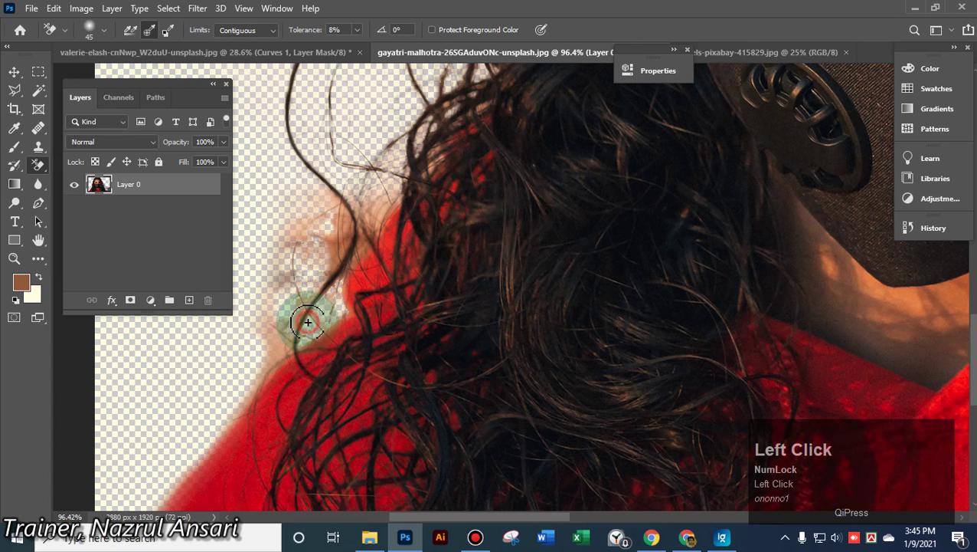
Erase the leftover brick patches along the outer side of the thick curl above the hoodie's sunlit shoulder with the Background Eraser
scroll(316, 323, "up", 6)
left_click(303, 258)
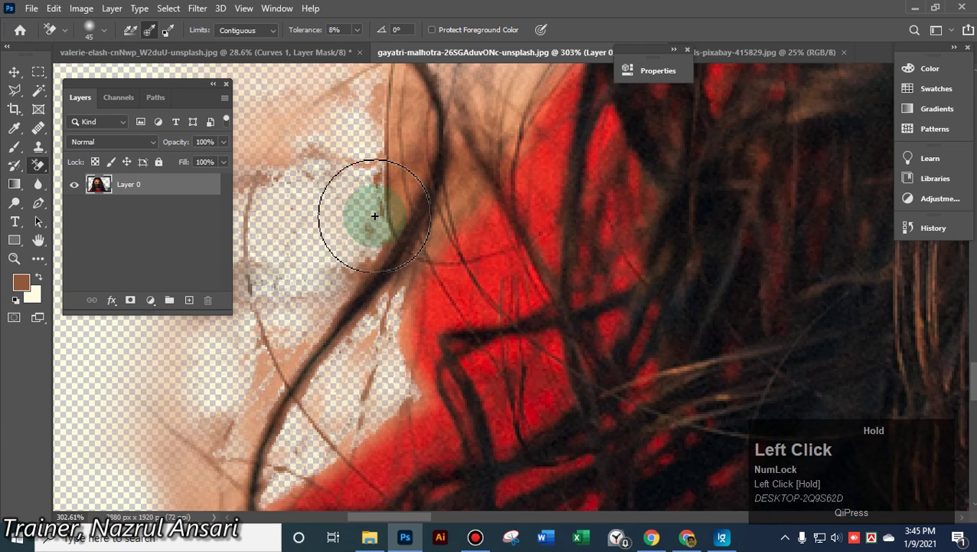
mouse_move(374, 115)
left_mouse_down()
mouse_move(356, 87)
mouse_move(313, 96)
mouse_move(256, 145)
mouse_move(280, 111)
mouse_move(245, 164)
left_mouse_up()
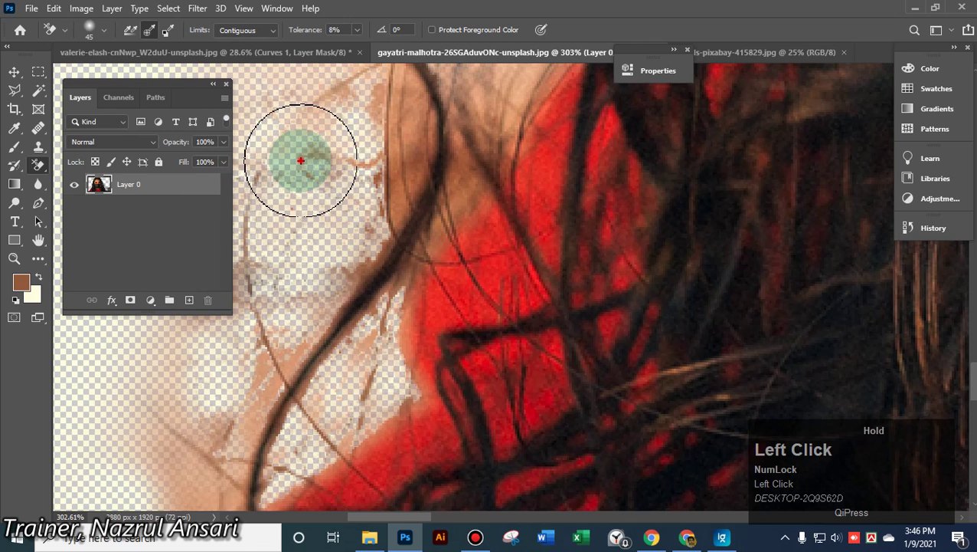
mouse_move(288, 198)
left_mouse_down()
mouse_move(261, 236)
mouse_move(290, 268)
left_mouse_up()
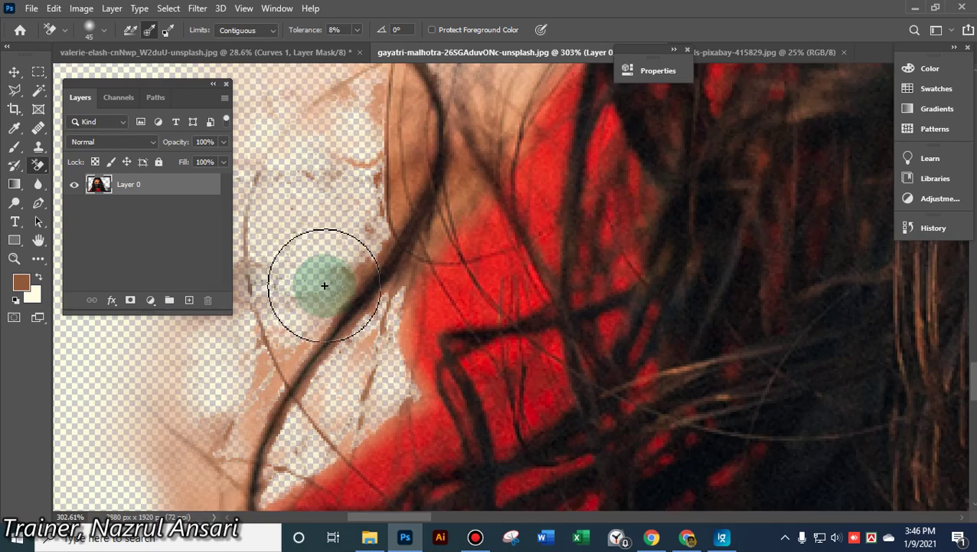
scroll(323, 280, "down", 3)
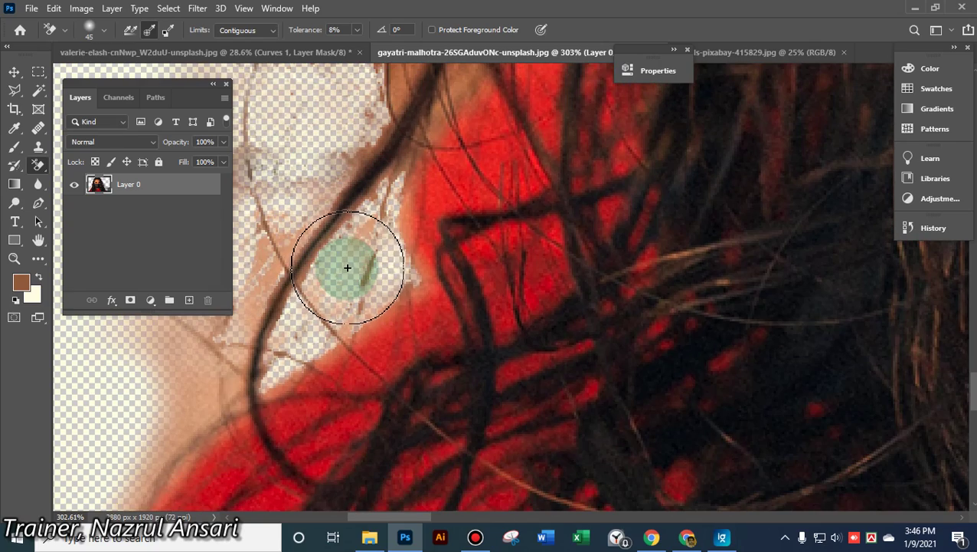
key("space")
left_click_drag(338, 236, 450, 389)
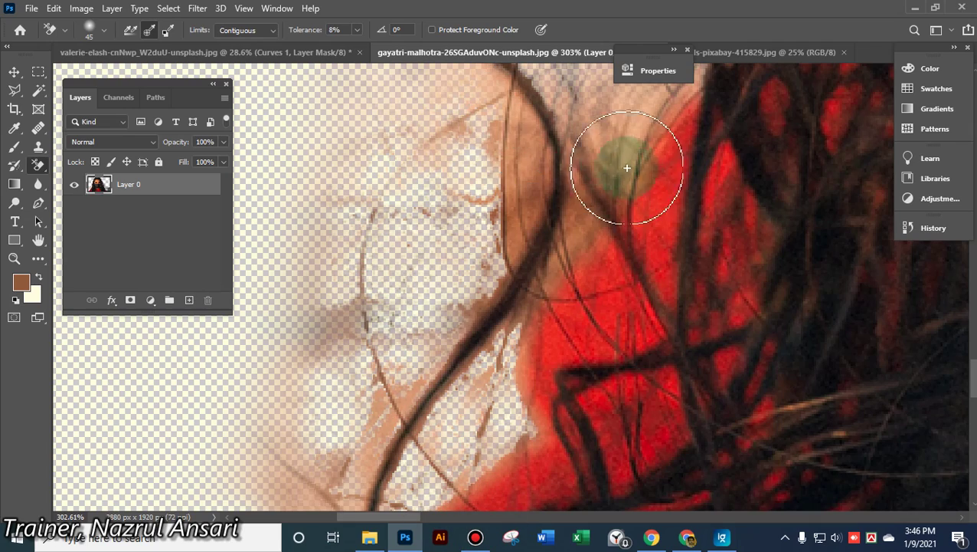
Switch to the regular Eraser and wipe away the faint wall residue outside the sunlit hair above the long loose curl
scroll(470, 267, "down", 3)
scroll(471, 269, "down", 6)
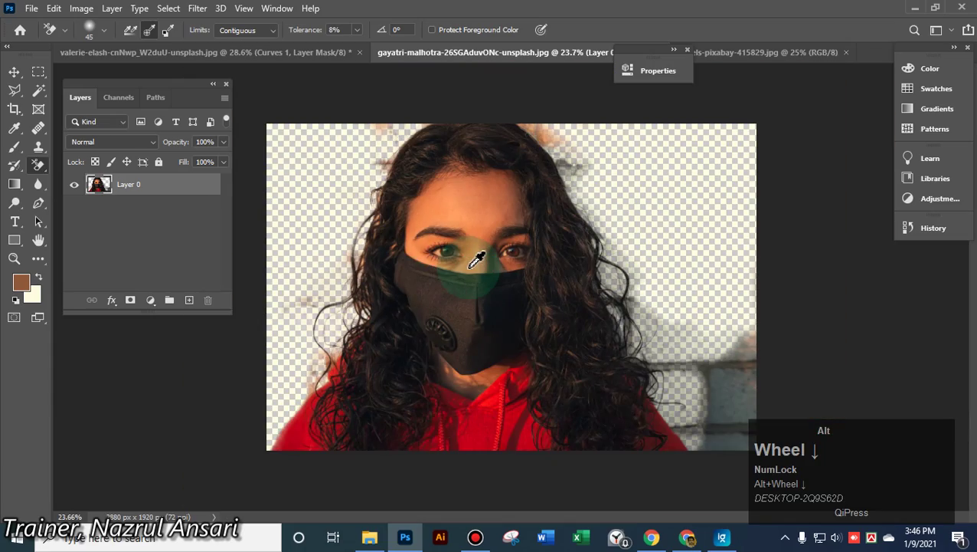
scroll(470, 258, "up", 5)
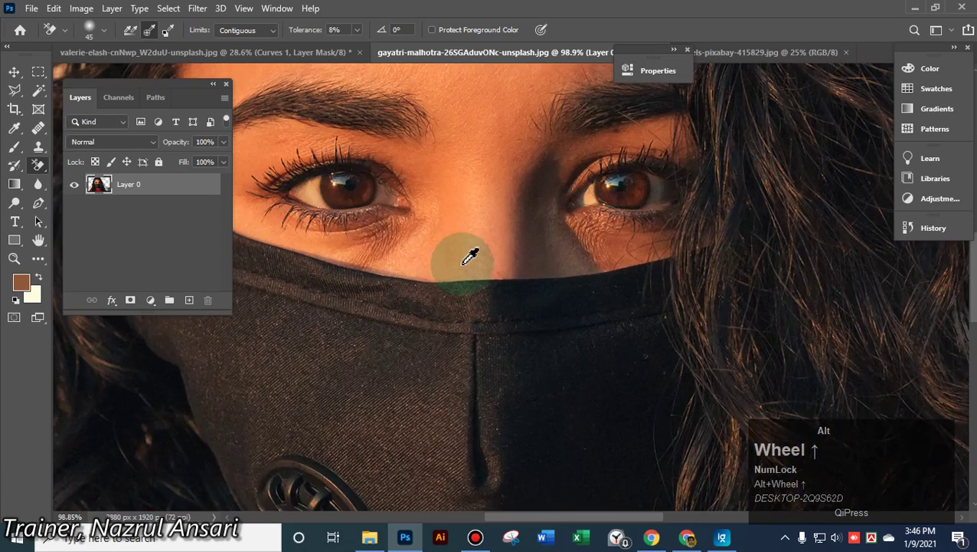
left_click(529, 296)
left_click_drag(529, 296, 781, 201)
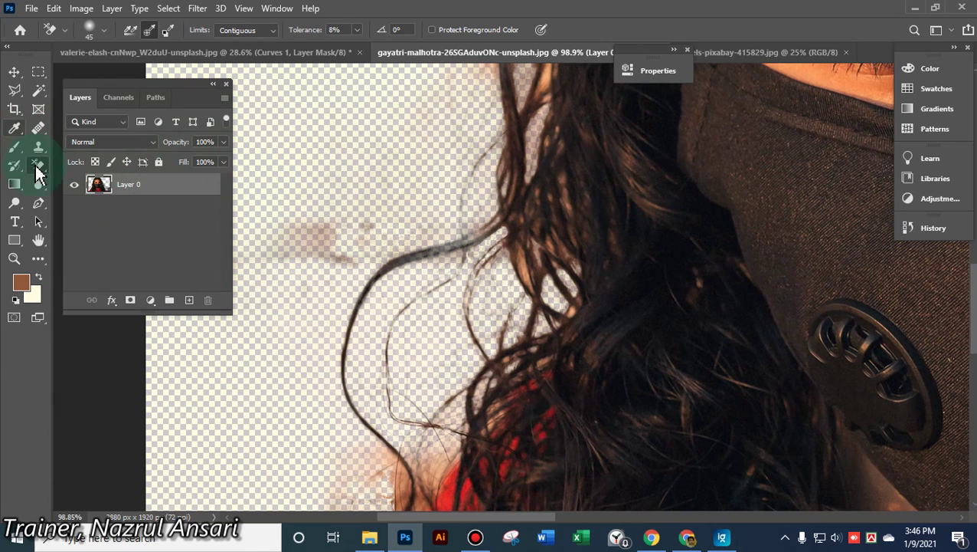
left_click_drag(40, 170, 100, 162)
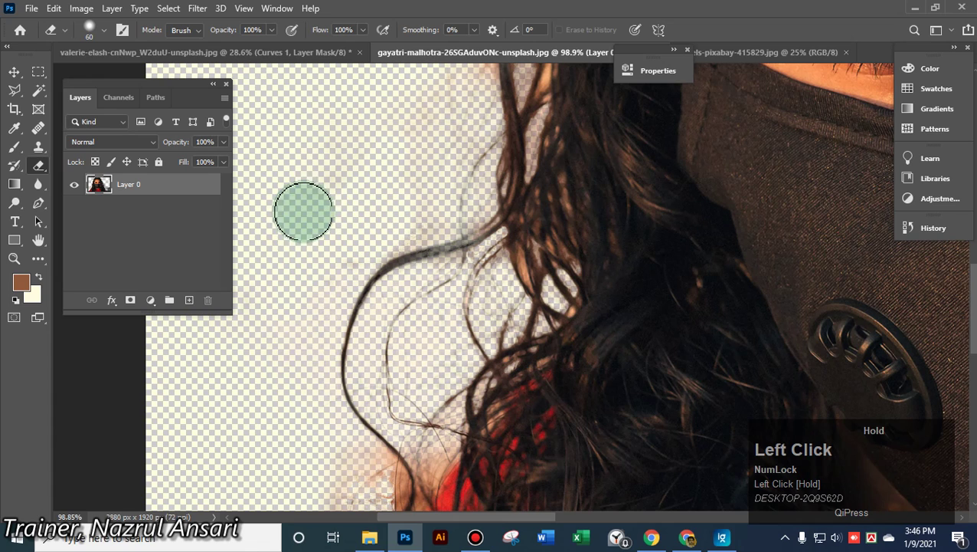
scroll(330, 203, "up", 2)
left_click(473, 95)
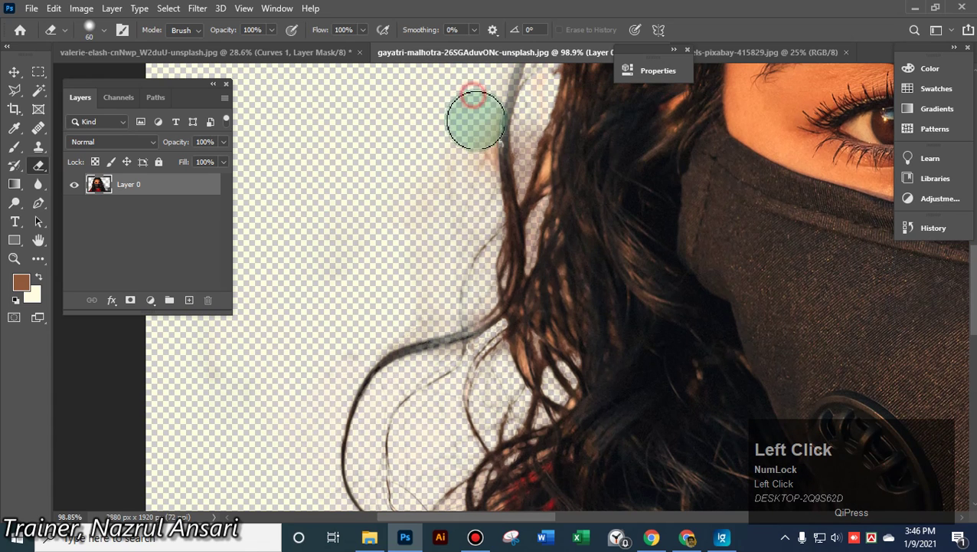
mouse_move(474, 171)
left_mouse_down()
mouse_move(415, 217)
mouse_move(419, 285)
mouse_move(389, 312)
mouse_move(423, 298)
mouse_move(338, 245)
mouse_move(305, 265)
mouse_move(379, 177)
mouse_move(320, 170)
mouse_move(415, 240)
left_mouse_up()
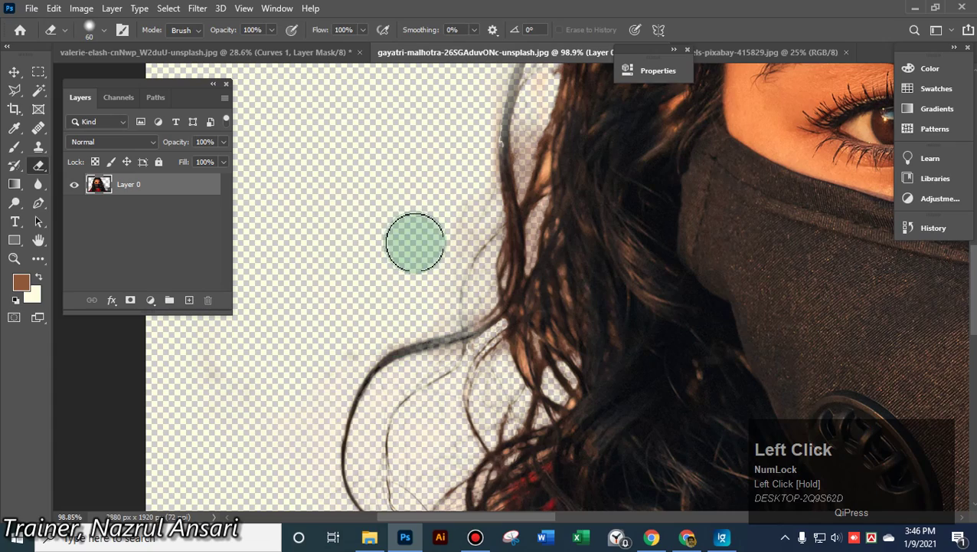
Reduce the Eraser brush to 27 px and erase the haze along the outer edge of the vertical strand above the curl
scroll(414, 240, "up", 5)
left_click_drag(492, 208, 321, 240)
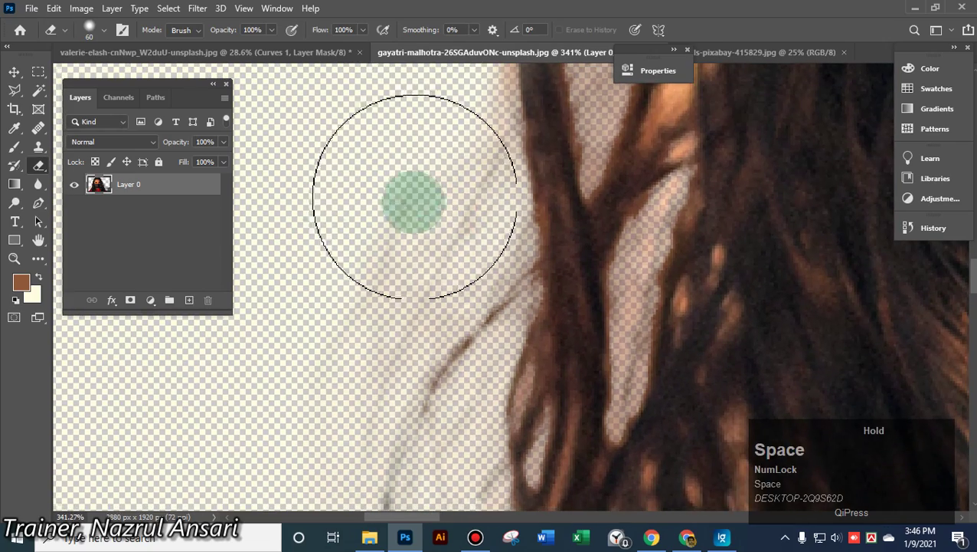
mouse_move(453, 124)
left_mouse_down()
mouse_move(429, 192)
mouse_move(406, 188)
left_mouse_up()
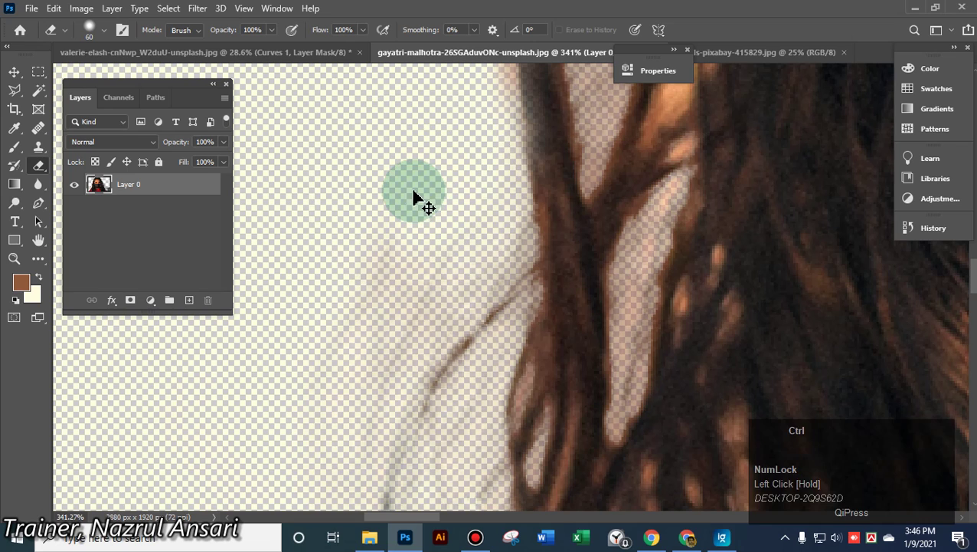
key("ctrl+z")
right_click(412, 182, "alt")
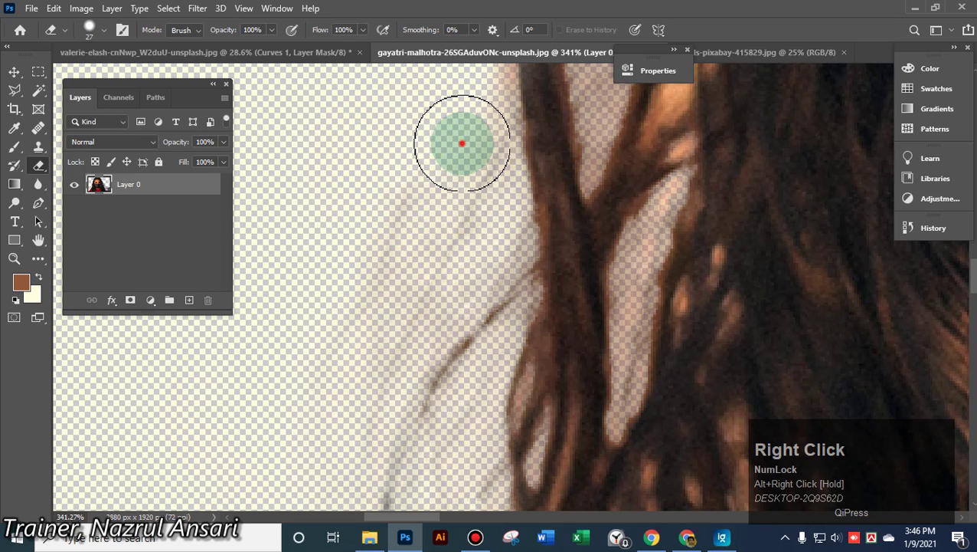
mouse_move(458, 142)
left_mouse_down()
mouse_move(443, 268)
mouse_move(415, 216)
mouse_move(391, 236)
mouse_move(424, 243)
mouse_move(410, 310)
mouse_move(432, 209)
left_mouse_up()
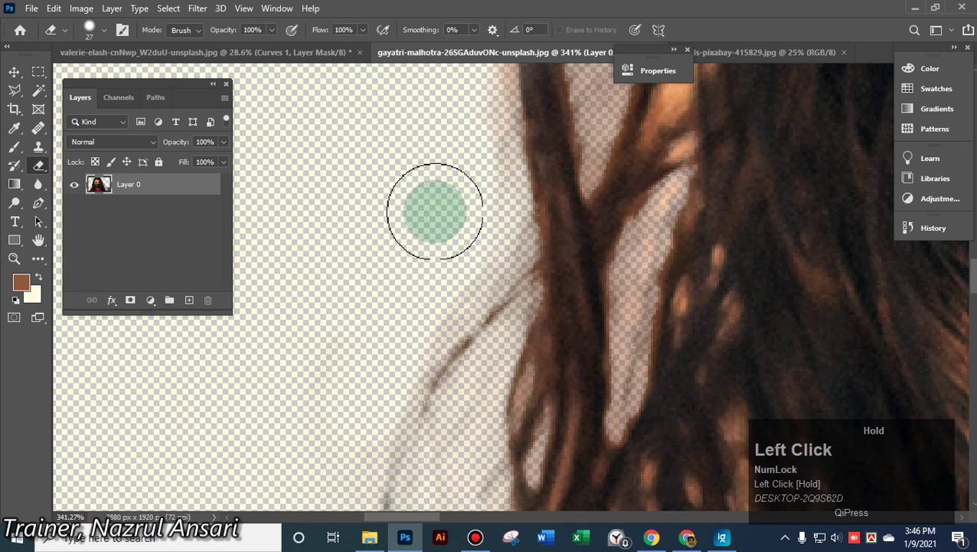
scroll(423, 253, "up", 5)
mouse_move(447, 140)
left_mouse_down()
mouse_move(468, 152)
mouse_move(477, 179)
mouse_move(491, 371)
left_mouse_up()
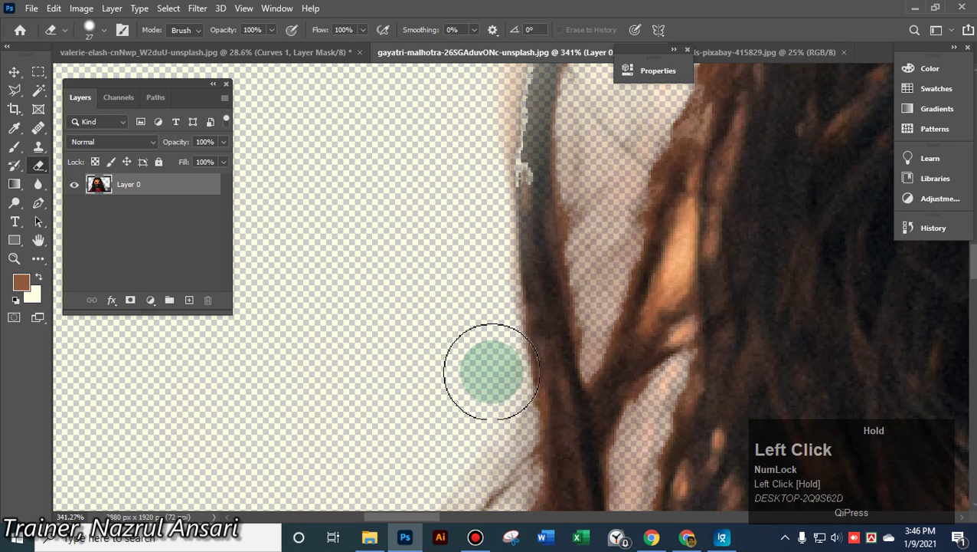
Erase the wall in the gap between the outer strand and the main hair, using a 5 px brush down the gap's narrow end
scroll(726, 333, "up", 5)
left_click(646, 145)
mouse_move(606, 226)
left_mouse_down()
mouse_move(602, 314)
mouse_move(666, 134)
mouse_move(654, 182)
mouse_move(656, 119)
mouse_move(638, 196)
mouse_move(598, 163)
mouse_move(592, 194)
mouse_move(602, 142)
mouse_move(653, 155)
mouse_move(579, 164)
mouse_move(576, 216)
left_mouse_up()
scroll(639, 170, "down", 3)
right_click(608, 144, "alt")
right_click(572, 175, "alt")
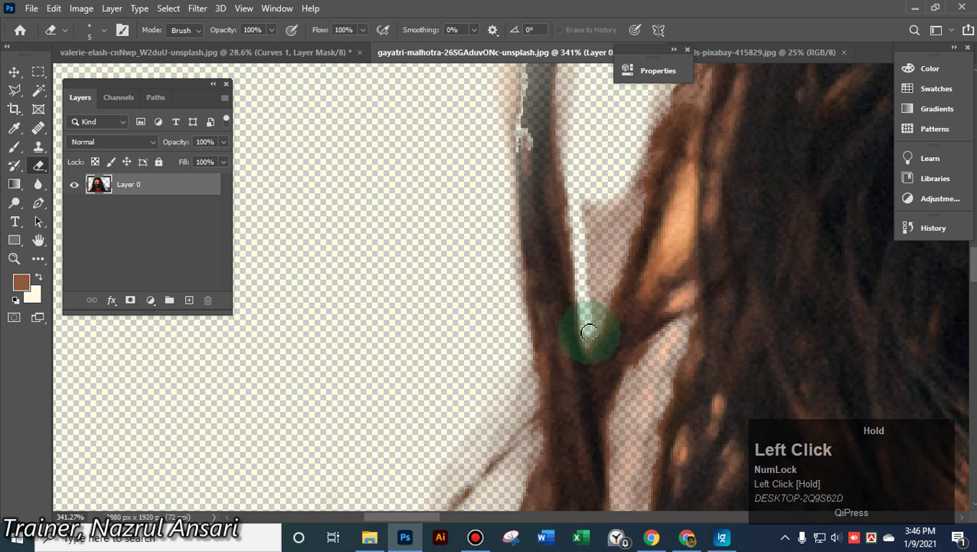
mouse_move(588, 331)
left_mouse_down()
mouse_move(484, 242)
mouse_move(370, 185)
left_mouse_up()
Set the Eraser brush to 4 px and clear the remaining wall from the V-shaped gap and along the main hair's edge
right_click(339, 195, "alt")
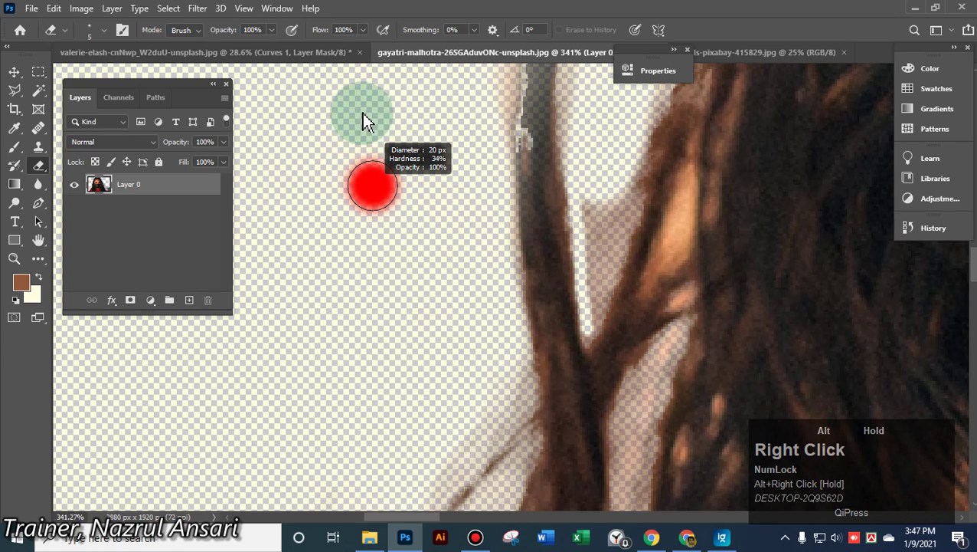
left_click_drag(354, 108, 339, 112, "alt")
mouse_move(633, 163)
left_mouse_down()
mouse_move(592, 321)
mouse_move(640, 203)
mouse_move(624, 254)
left_mouse_up()
left_click_drag(592, 331, 590, 226)
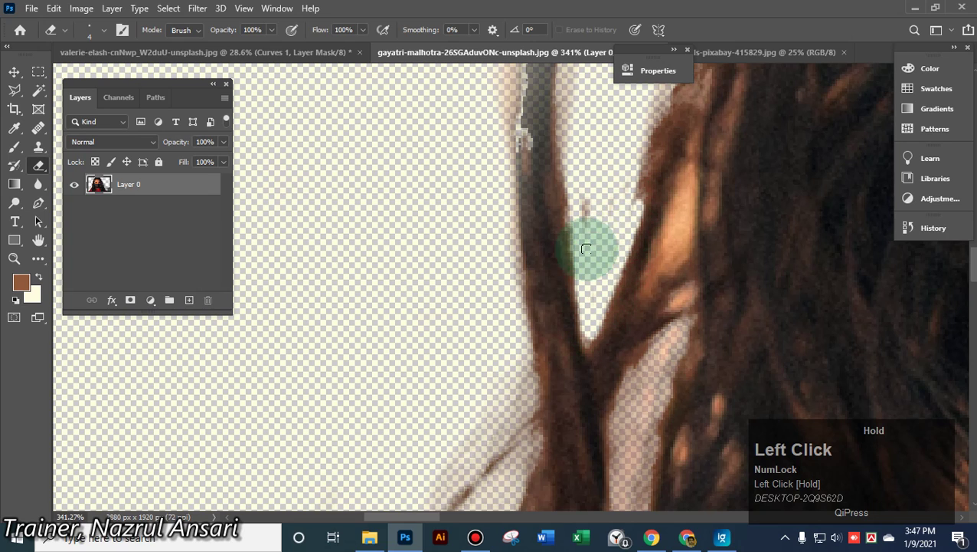
scroll(611, 207, "up", 3)
left_click(710, 94)
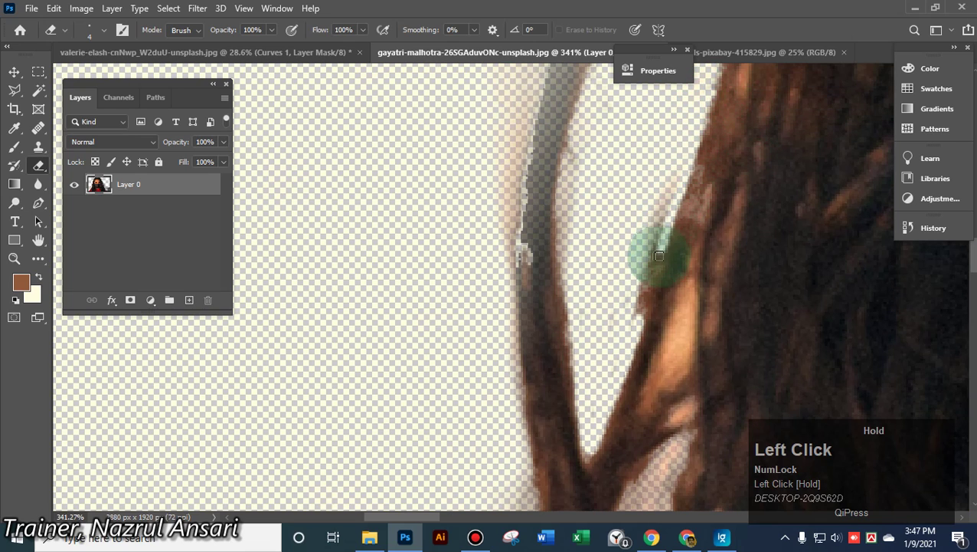
left_click_drag(633, 276, 664, 222)
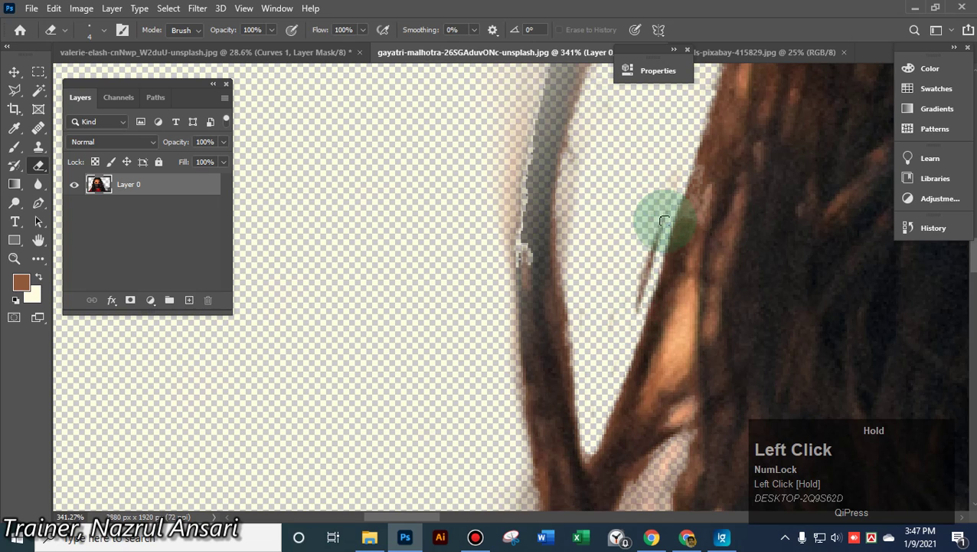
left_click_drag(642, 297, 639, 299)
Erase the haze along both sides of the lower part of the grey outer strand
scroll(619, 231, "up", 3)
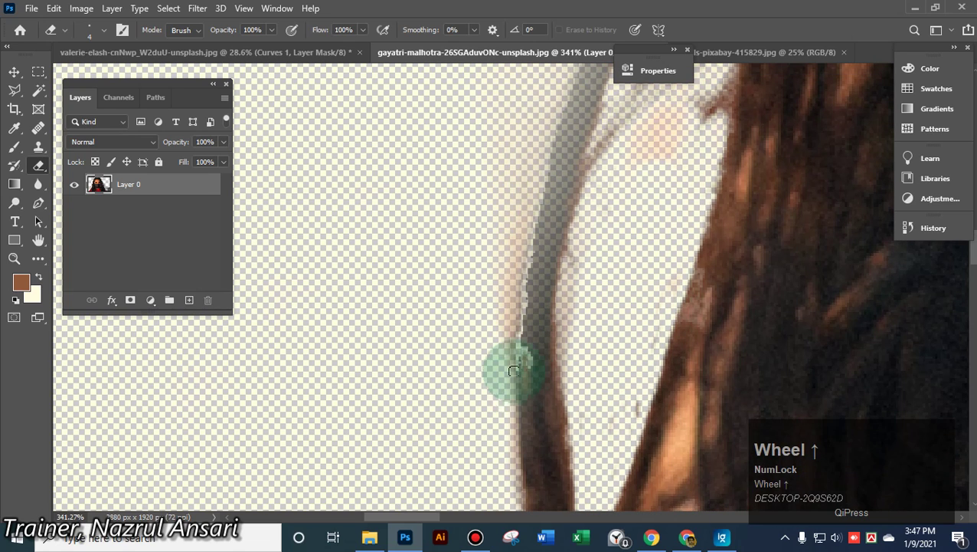
left_click(503, 372)
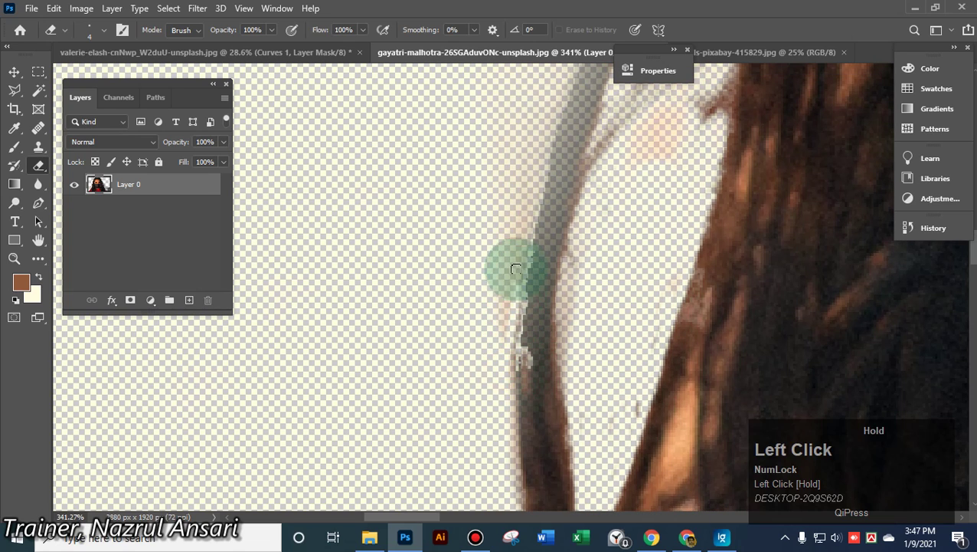
mouse_move(516, 269)
left_mouse_down()
mouse_move(504, 311)
mouse_move(528, 117)
mouse_move(533, 174)
mouse_move(653, 246)
mouse_move(732, 251)
mouse_move(667, 232)
mouse_move(688, 276)
mouse_move(648, 251)
mouse_move(679, 203)
mouse_move(679, 246)
mouse_move(662, 280)
mouse_move(675, 255)
mouse_move(664, 274)
mouse_move(674, 222)
mouse_move(630, 268)
mouse_move(665, 236)
mouse_move(622, 293)
mouse_move(641, 276)
mouse_move(647, 282)
mouse_move(586, 325)
left_mouse_up()
scroll(654, 246, "up", 3)
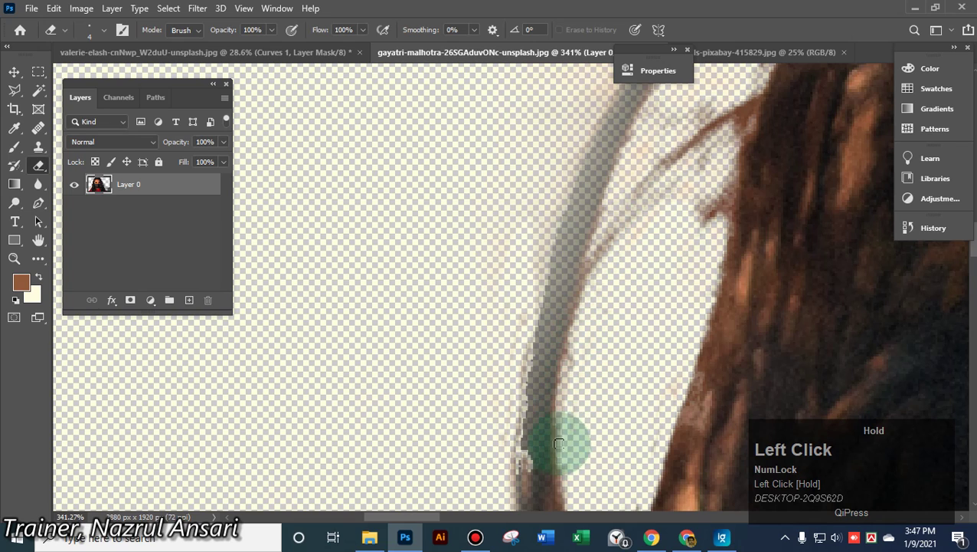
mouse_move(572, 382)
left_mouse_down()
mouse_move(579, 344)
mouse_move(628, 305)
left_mouse_up()
Erase the wall residue in the gap above the small side wisp and along the outer strand's outside edge
scroll(636, 329, "up", 2)
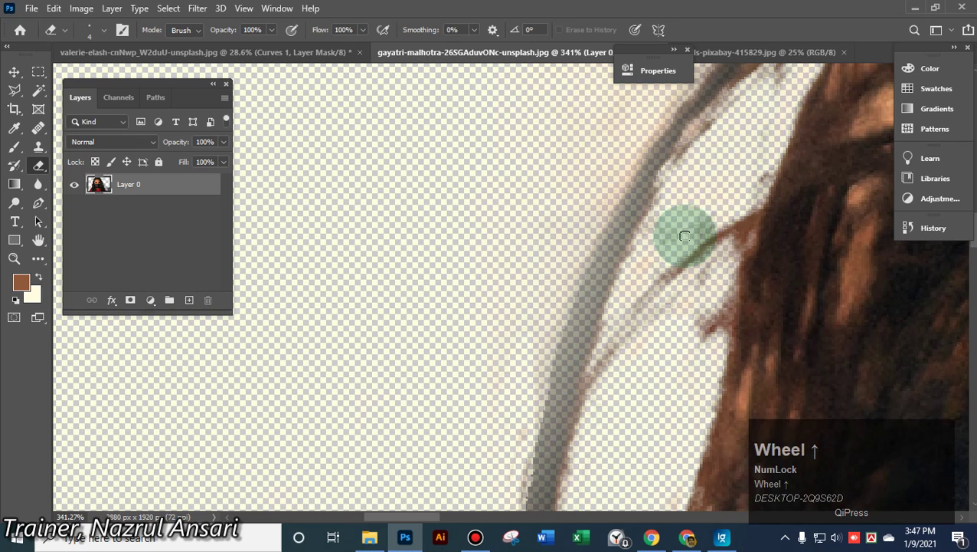
left_click(751, 183)
mouse_move(692, 233)
left_mouse_down()
mouse_move(715, 210)
mouse_move(704, 236)
mouse_move(631, 278)
mouse_move(711, 162)
mouse_move(749, 136)
left_mouse_up()
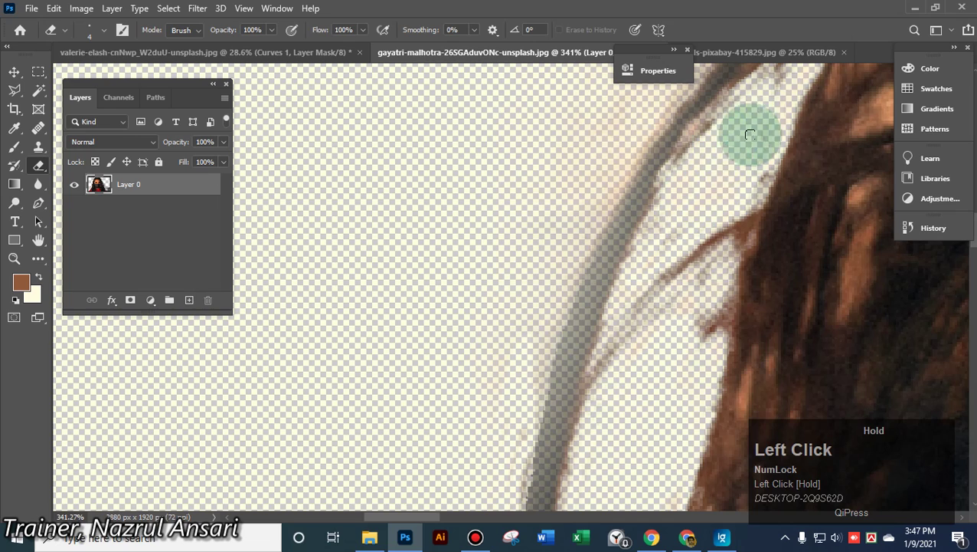
scroll(703, 228, "up", 2)
left_click(688, 143)
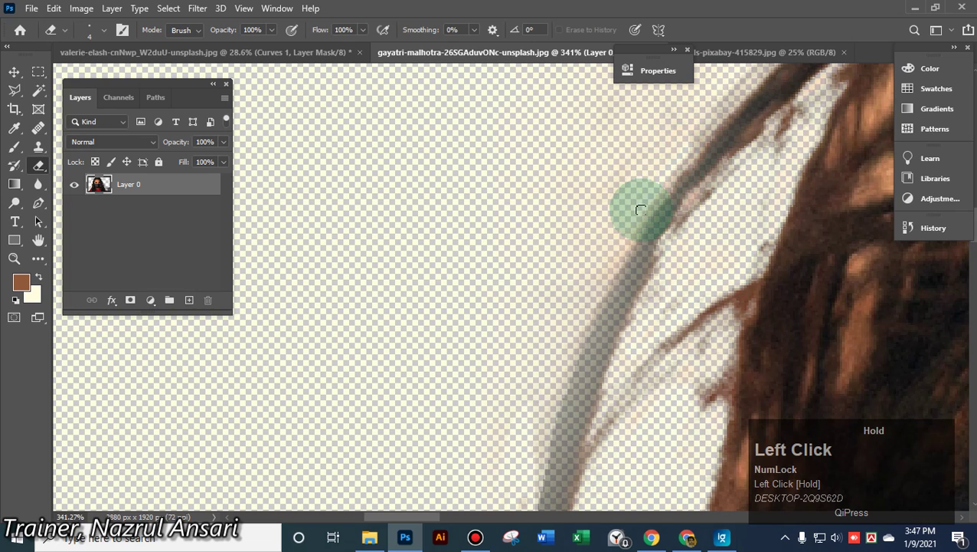
mouse_move(615, 253)
left_mouse_down()
mouse_move(587, 310)
mouse_move(648, 156)
mouse_move(554, 262)
mouse_move(549, 290)
mouse_move(558, 246)
mouse_move(622, 212)
mouse_move(594, 166)
mouse_move(547, 226)
mouse_move(613, 216)
left_mouse_up()
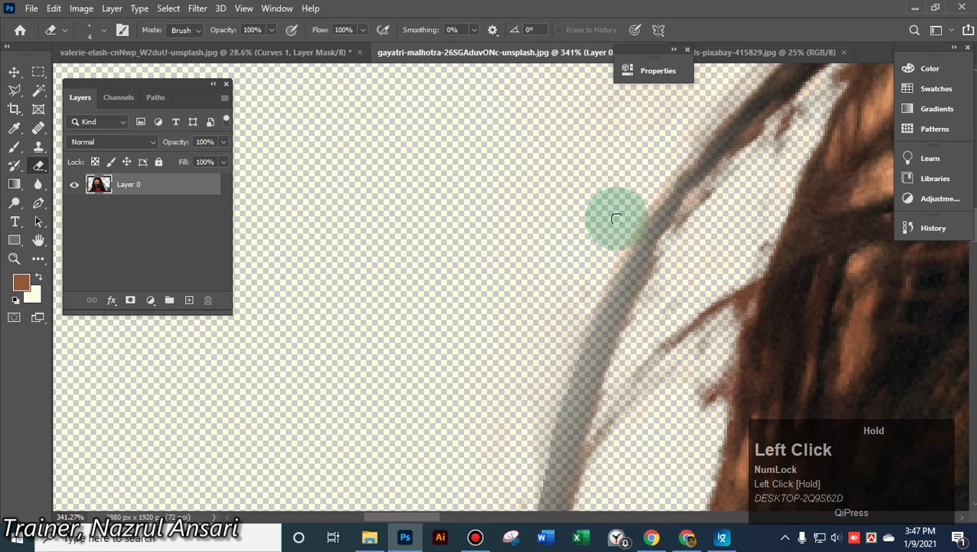
Clear the upper tip of the gap and the haze along the outer strand up to where it joins the main hair
scroll(757, 244, "up", 3)
mouse_move(849, 133)
left_mouse_down()
mouse_move(833, 151)
mouse_move(844, 127)
left_mouse_up()
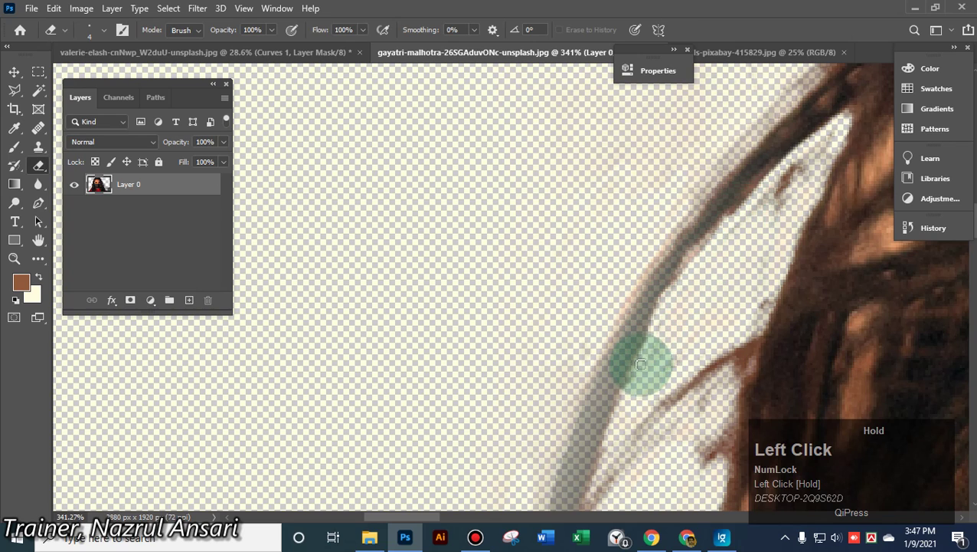
mouse_move(640, 365)
left_mouse_down()
mouse_move(744, 265)
mouse_move(773, 199)
mouse_move(785, 196)
mouse_move(773, 213)
mouse_move(816, 154)
mouse_move(759, 203)
left_mouse_up()
scroll(785, 211, "up", 2)
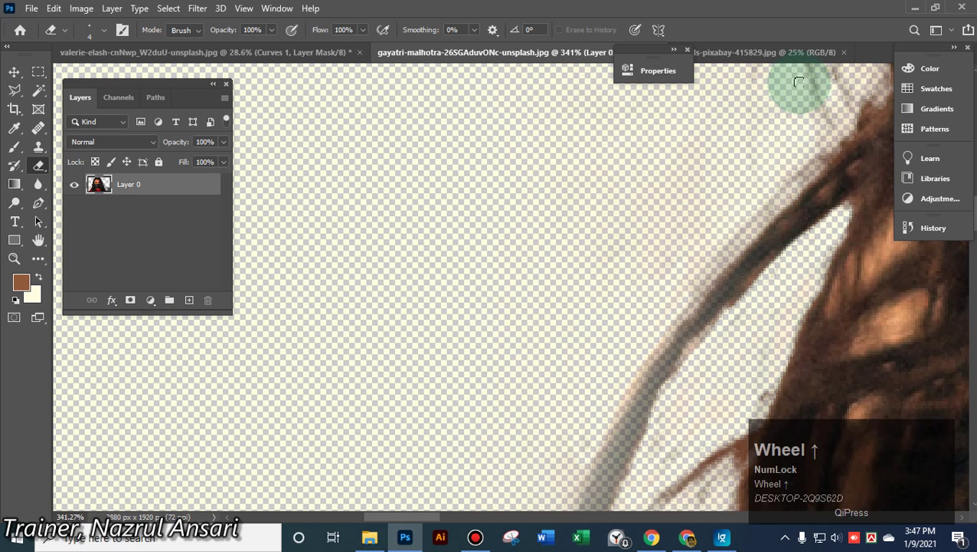
mouse_move(857, 121)
left_mouse_down()
mouse_move(826, 160)
mouse_move(742, 223)
mouse_move(805, 191)
left_mouse_up()
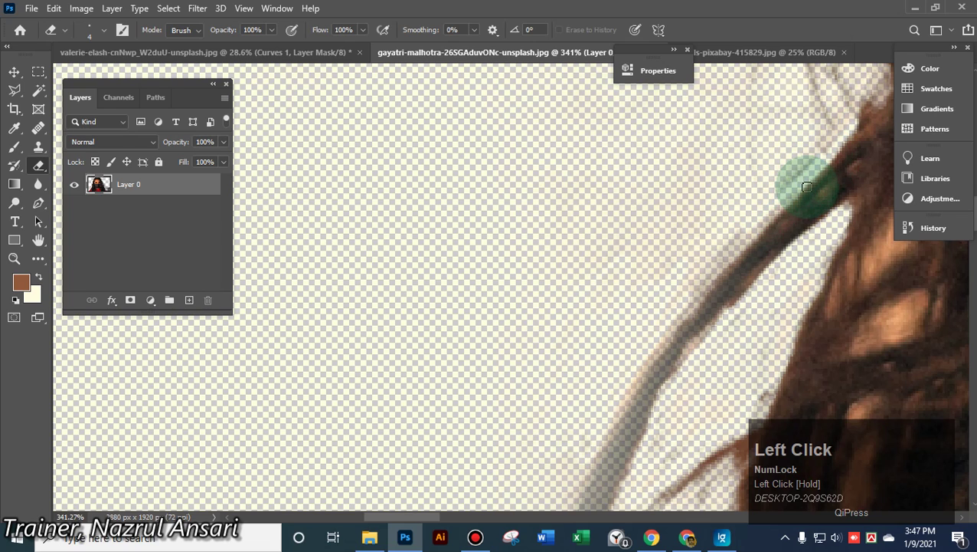
scroll(805, 191, "up", 4)
left_click(757, 190)
Enlarge the Eraser brush to 22 px and erase the faint brick spots outside the curved strand higher up the hair
scroll(754, 275, "up", 4)
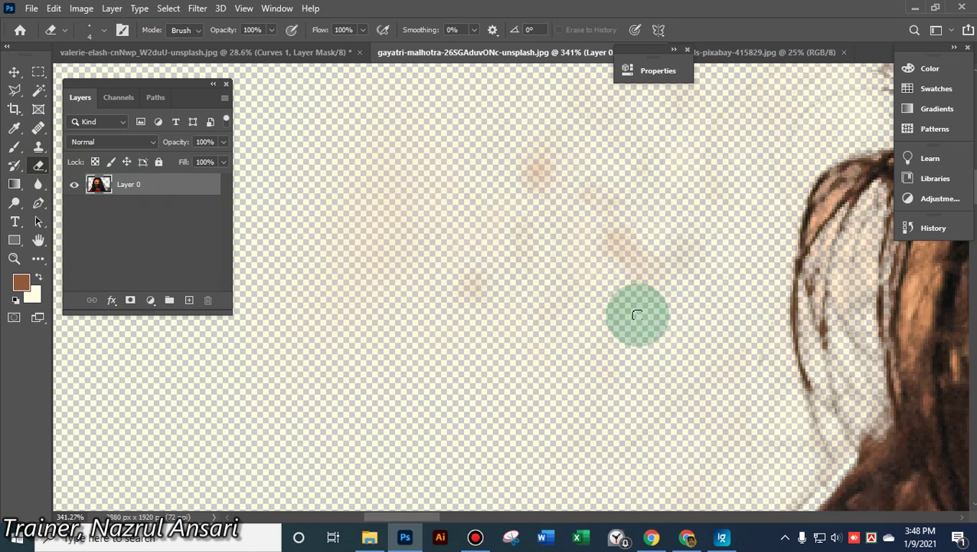
right_click(502, 267, "alt")
mouse_move(536, 310)
left_mouse_down()
mouse_move(542, 259)
mouse_move(507, 286)
mouse_move(605, 319)
mouse_move(650, 266)
mouse_move(383, 204)
mouse_move(452, 240)
mouse_move(480, 268)
mouse_move(410, 214)
mouse_move(484, 155)
mouse_move(310, 177)
mouse_move(246, 265)
mouse_move(487, 268)
mouse_move(755, 78)
mouse_move(352, 210)
mouse_move(425, 324)
mouse_move(550, 294)
mouse_move(358, 331)
mouse_move(549, 382)
mouse_move(579, 347)
mouse_move(627, 378)
mouse_move(735, 364)
mouse_move(717, 368)
mouse_move(673, 442)
mouse_move(690, 501)
mouse_move(681, 478)
mouse_move(509, 448)
mouse_move(755, 322)
mouse_move(706, 305)
mouse_move(366, 451)
mouse_move(380, 446)
mouse_move(365, 476)
mouse_move(193, 516)
mouse_move(503, 301)
mouse_move(691, 452)
left_mouse_up()
Erase the reddish brick residue and faint smudges outside the fine wisps beside the upper part of the head
key("space")
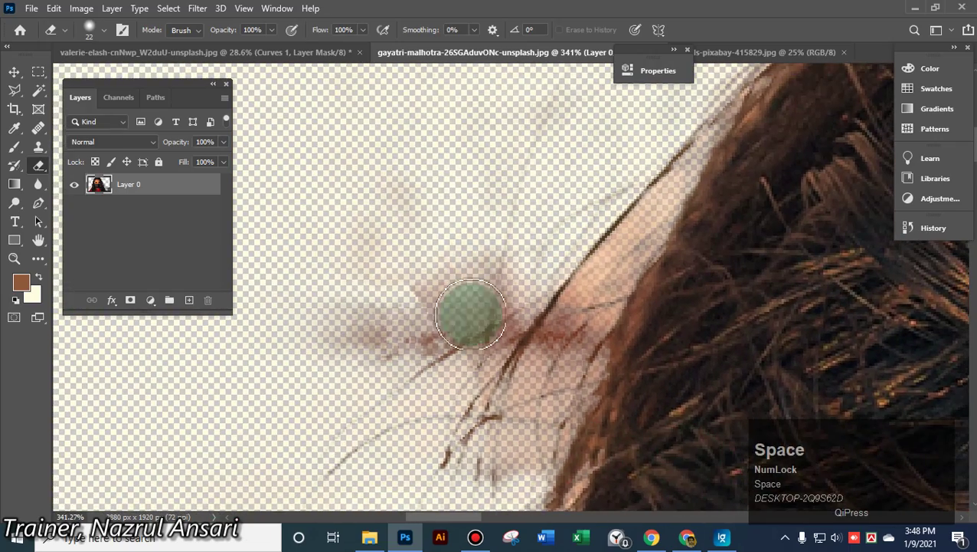
mouse_move(427, 192)
left_mouse_down()
mouse_move(444, 302)
mouse_move(475, 224)
mouse_move(461, 236)
mouse_move(419, 196)
mouse_move(505, 134)
mouse_move(515, 234)
mouse_move(579, 158)
mouse_move(629, 149)
mouse_move(550, 222)
mouse_move(513, 295)
mouse_move(405, 424)
mouse_move(327, 484)
mouse_move(512, 229)
mouse_move(344, 426)
mouse_move(270, 372)
mouse_move(332, 198)
mouse_move(489, 126)
left_mouse_up()
scroll(511, 144, "down", 3)
scroll(512, 144, "down", 2)
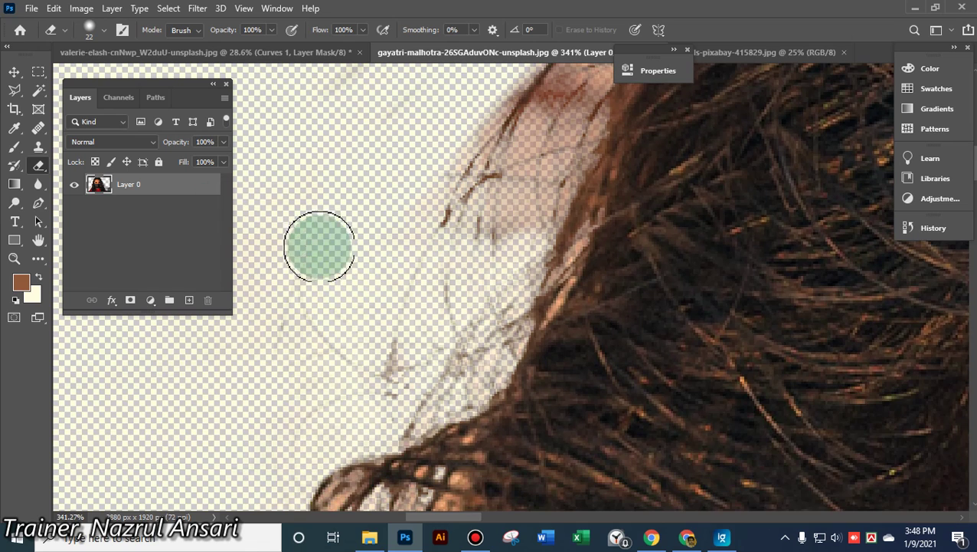
mouse_move(318, 246)
left_mouse_down()
mouse_move(331, 333)
mouse_move(330, 270)
mouse_move(346, 295)
mouse_move(290, 353)
mouse_move(287, 268)
mouse_move(278, 368)
mouse_move(343, 313)
mouse_move(300, 353)
mouse_move(273, 329)
left_mouse_up()
scroll(862, 278, "up", 3)
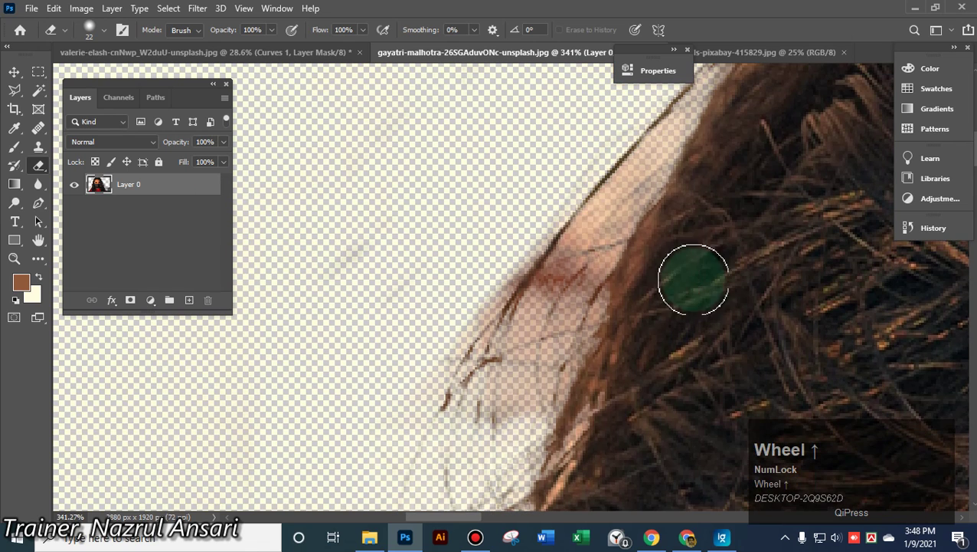
Reduce the Eraser brush to 5 px and erase the brick residue in the upper gap between the long outer strand and the main hair
scroll(789, 239, "up", 2)
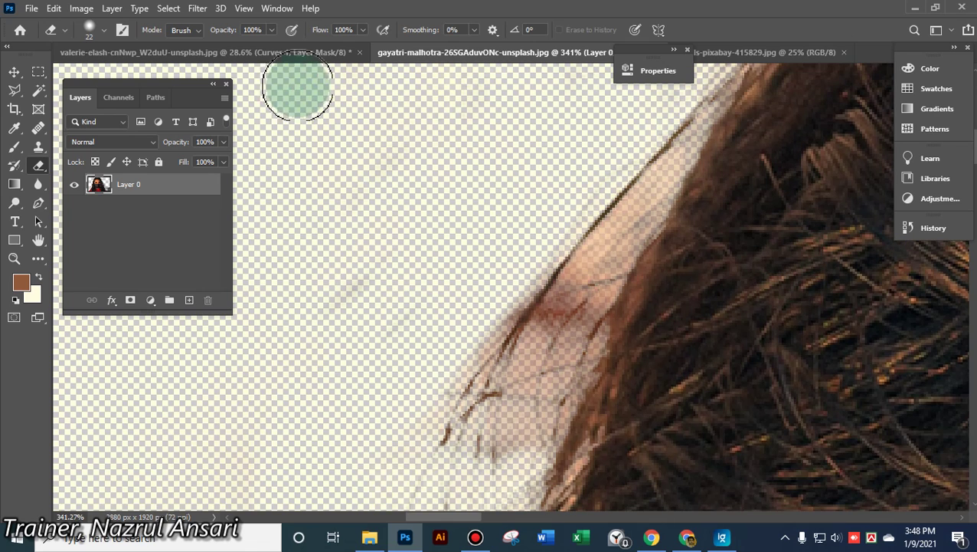
right_click(491, 134, "alt")
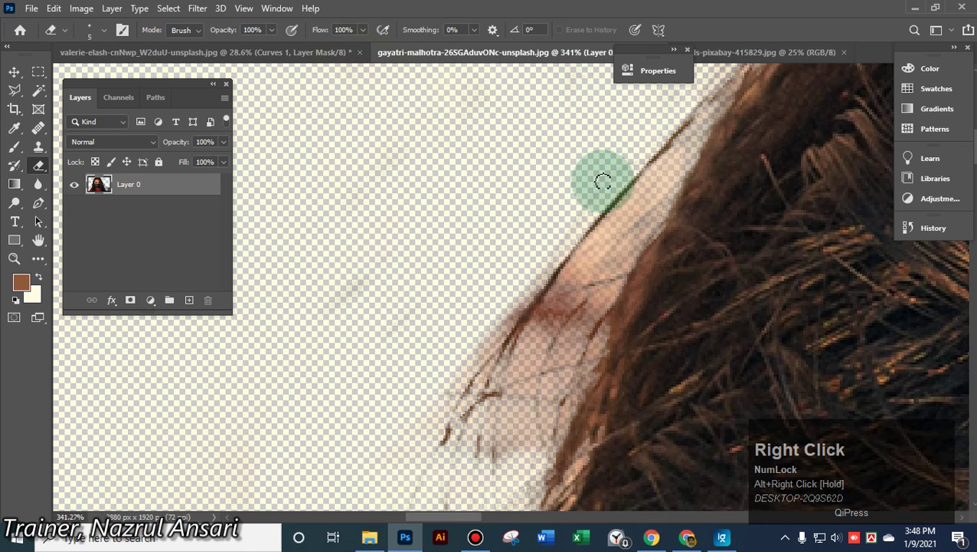
left_click_drag(715, 114, 699, 134)
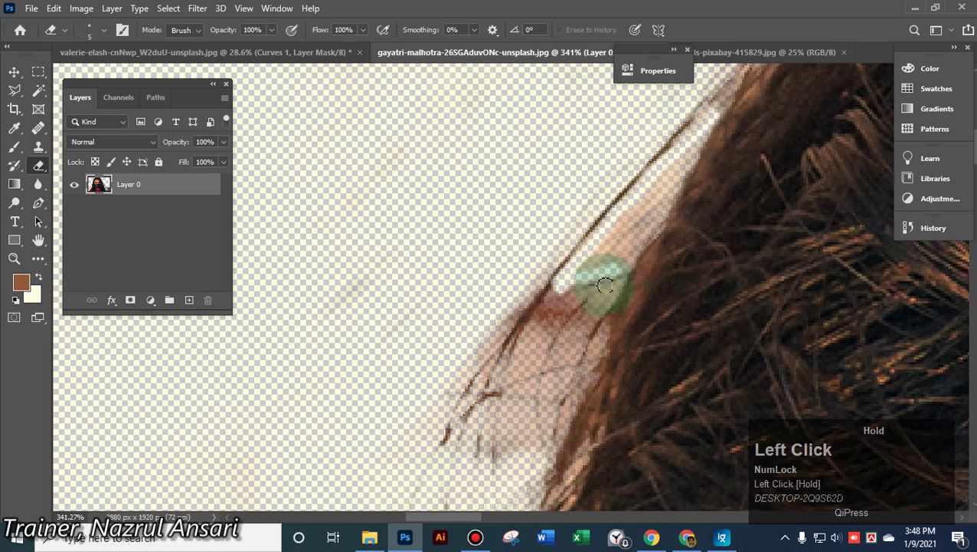
left_click_drag(637, 277, 597, 284)
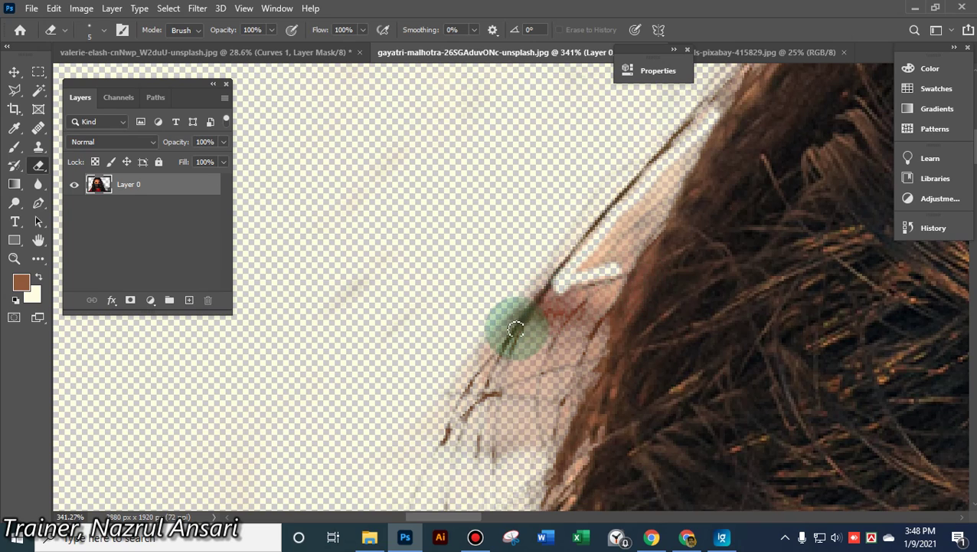
left_click_drag(488, 359, 458, 408)
mouse_move(455, 460)
left_mouse_down()
mouse_move(661, 331)
mouse_move(688, 190)
left_mouse_up()
left_click(693, 151)
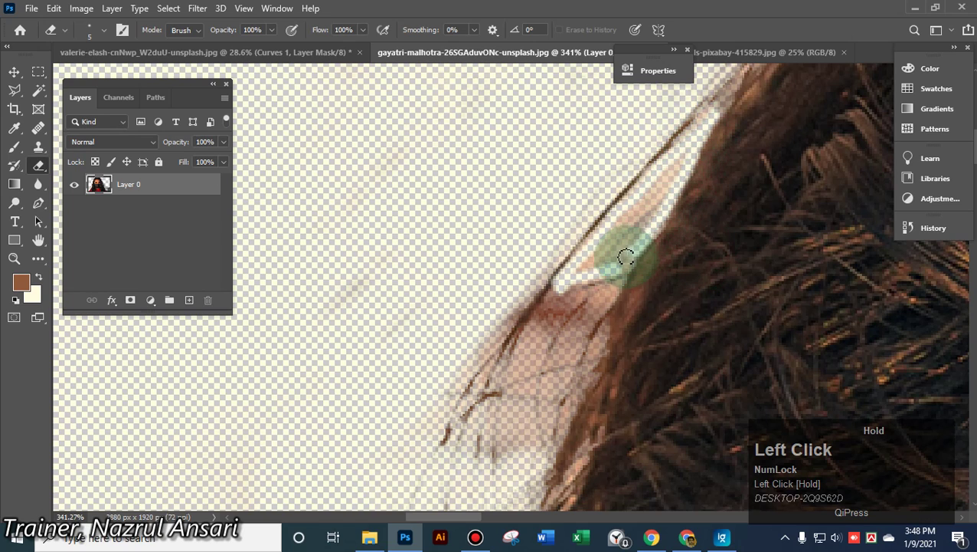
mouse_move(587, 267)
left_mouse_down()
mouse_move(641, 228)
mouse_move(680, 167)
mouse_move(604, 244)
mouse_move(657, 209)
mouse_move(676, 188)
mouse_move(585, 270)
mouse_move(658, 229)
mouse_move(638, 235)
mouse_move(674, 166)
mouse_move(661, 178)
mouse_move(648, 173)
mouse_move(712, 144)
mouse_move(741, 107)
mouse_move(686, 84)
mouse_move(654, 93)
mouse_move(701, 98)
mouse_move(676, 176)
mouse_move(753, 102)
mouse_move(746, 133)
left_mouse_up()
Erase the faint haze where the outer strand joins the main hair and along the hair outline just above it
scroll(663, 184, "up", 3)
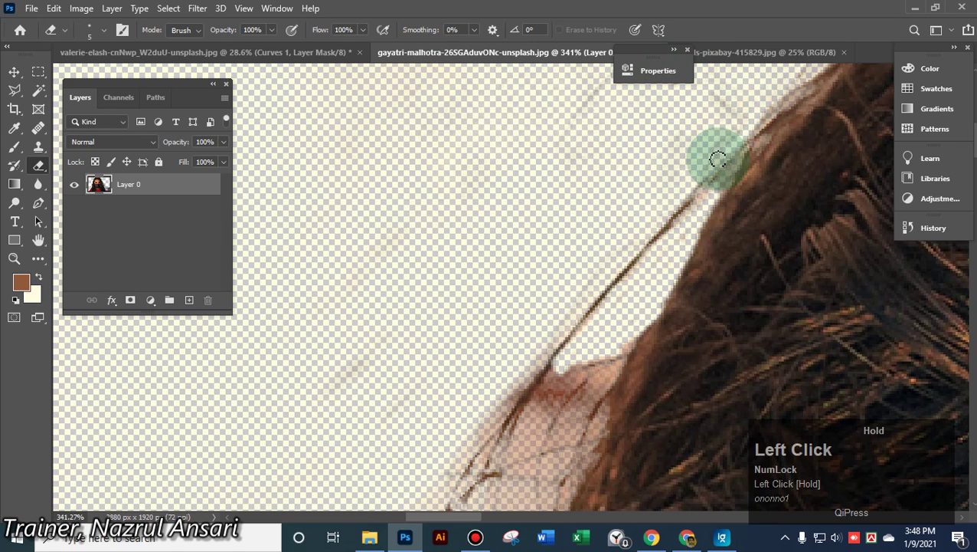
mouse_move(686, 184)
left_mouse_down()
mouse_move(664, 202)
mouse_move(966, 165)
mouse_move(709, 219)
mouse_move(727, 220)
mouse_move(712, 254)
mouse_move(766, 239)
mouse_move(762, 251)
mouse_move(857, 224)
mouse_move(810, 247)
mouse_move(778, 191)
mouse_move(546, 190)
left_mouse_up()
scroll(661, 203, "up", 3)
scroll(764, 245, "up", 3)
left_click_drag(648, 190, 673, 173)
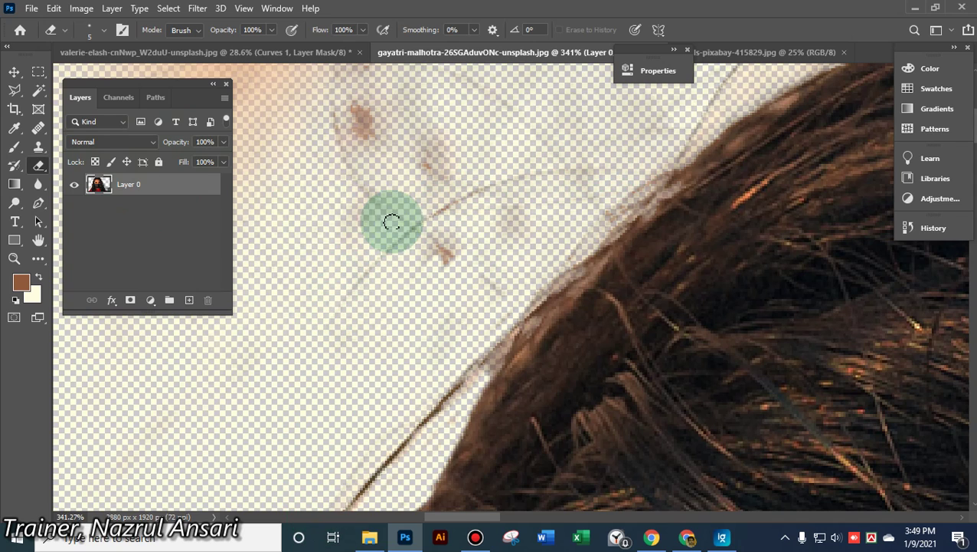
Enlarge the Eraser brush to 114 px and erase the brick patches and smudges in the background on both sides of the head's top
scroll(404, 227, "down", 5, "alt")
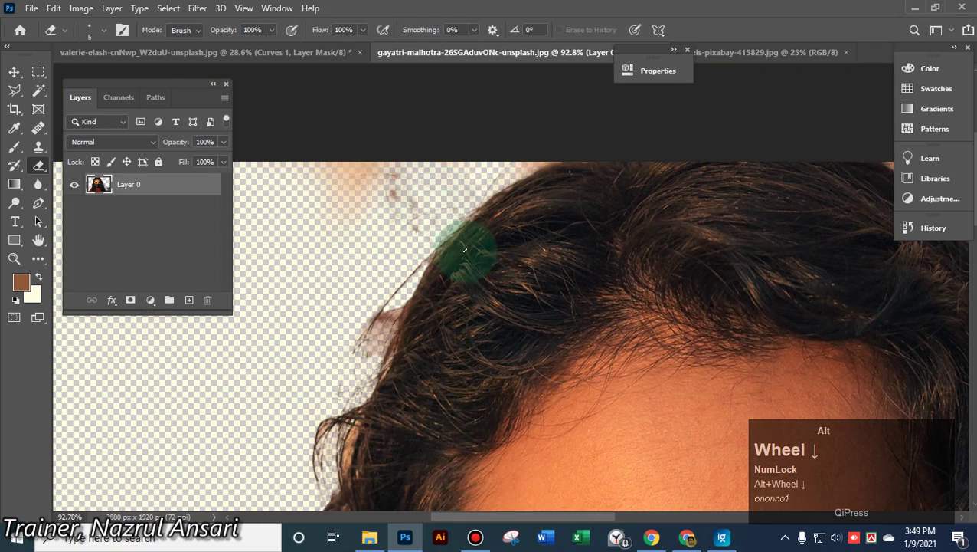
scroll(465, 257, "down", 2, "alt")
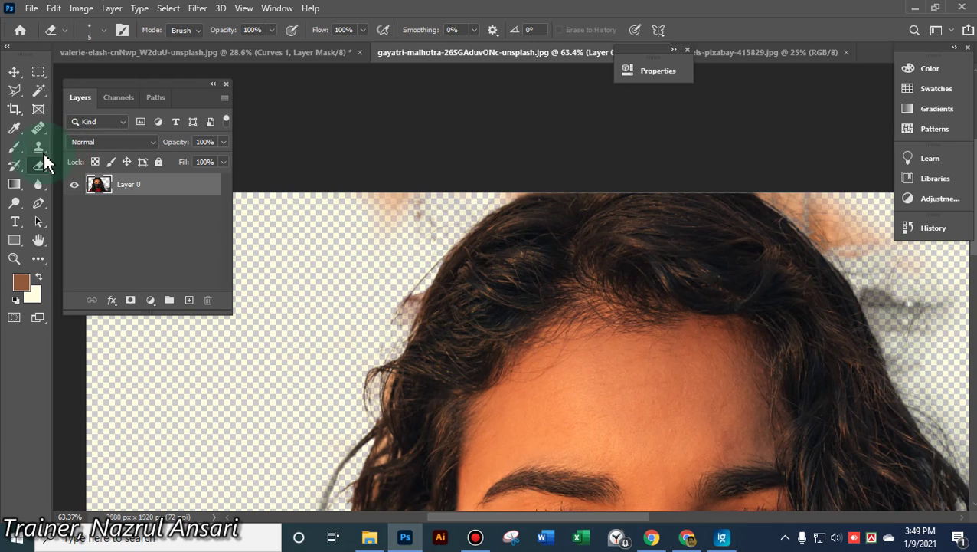
right_click(368, 237, "alt")
mouse_move(378, 213)
left_mouse_down()
mouse_move(424, 195)
mouse_move(394, 239)
mouse_move(458, 187)
mouse_move(447, 188)
mouse_move(514, 164)
mouse_move(274, 267)
mouse_move(707, 127)
left_mouse_up()
left_click_drag(766, 300, 406, 261)
mouse_move(494, 125)
left_mouse_down()
mouse_move(584, 208)
mouse_move(650, 305)
mouse_move(637, 305)
mouse_move(610, 211)
mouse_move(777, 239)
left_mouse_up()
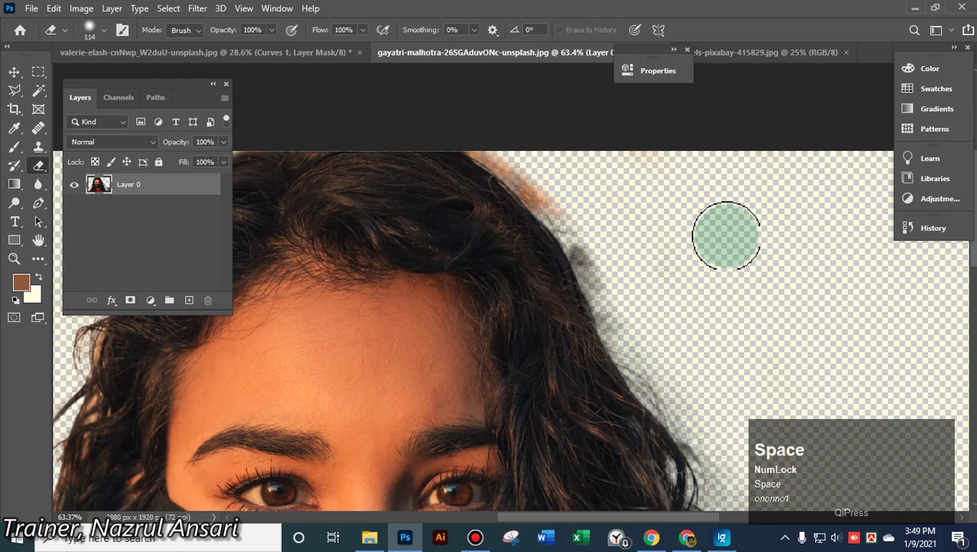
Reduce the Eraser brush to 19 px and erase a narrow band of wall residue closely along the hair edge opposite the cleaned wisps
right_click(725, 224, "alt")
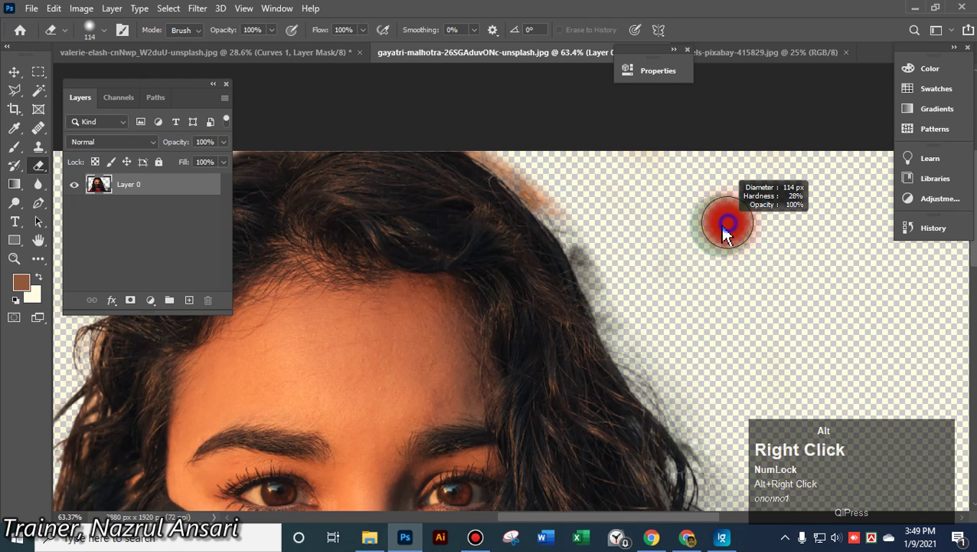
left_click(474, 152)
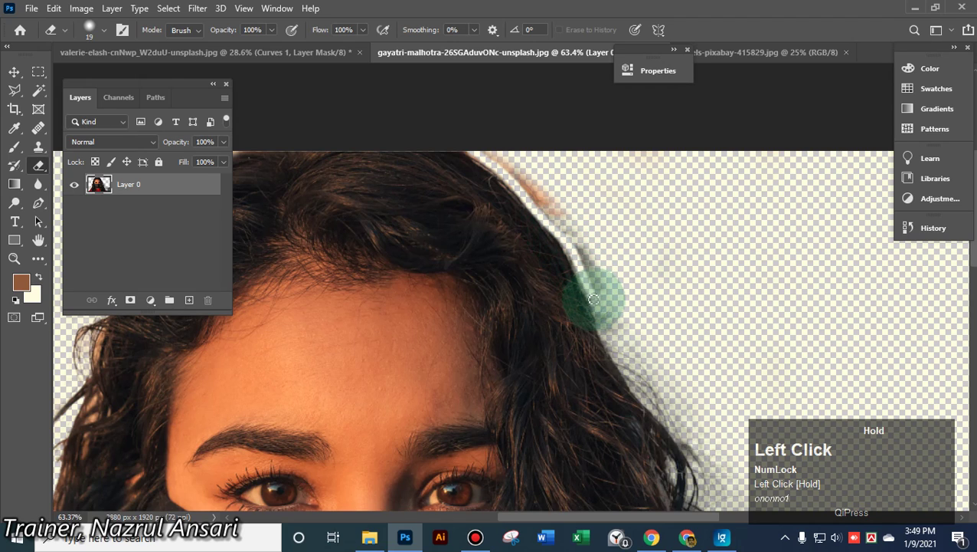
mouse_move(622, 351)
left_mouse_down()
mouse_move(622, 301)
mouse_move(589, 203)
mouse_move(630, 236)
left_mouse_up()
Enlarge the Eraser brush to 139 px and erase the orange and grey residue left outside the freshly cleared hair edge
right_click(632, 236, "alt")
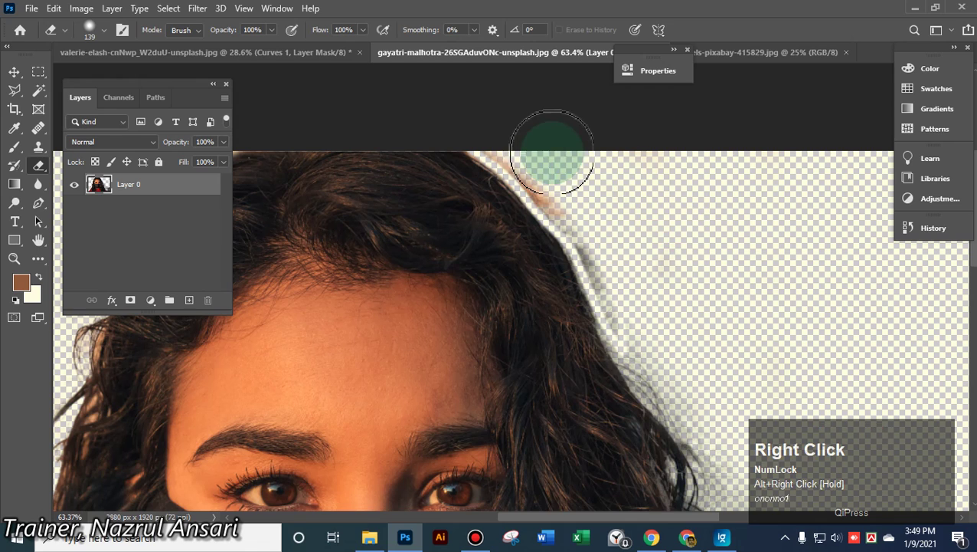
mouse_move(499, 133)
left_mouse_down()
mouse_move(606, 240)
mouse_move(638, 316)
mouse_move(617, 262)
mouse_move(524, 148)
mouse_move(541, 164)
mouse_move(776, 246)
left_mouse_up()
scroll(776, 245, "down", 10)
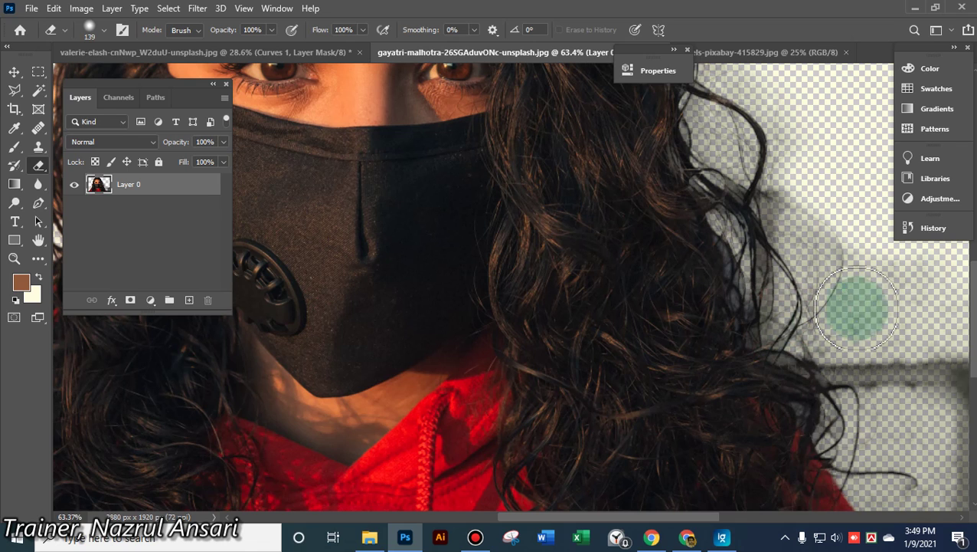
Erase the leftover grey background beside the hair and red shoulder, reducing the eraser to 47 px for the sleeve's lower edge
scroll(867, 342, "down", 3)
mouse_move(807, 302)
left_mouse_down()
mouse_move(502, 207)
mouse_move(360, 148)
left_mouse_up()
mouse_move(632, 124)
left_mouse_down()
mouse_move(640, 352)
mouse_move(635, 230)
mouse_move(587, 191)
mouse_move(581, 139)
mouse_move(539, 280)
mouse_move(500, 183)
mouse_move(535, 353)
mouse_move(570, 420)
mouse_move(549, 406)
mouse_move(587, 418)
mouse_move(601, 440)
mouse_move(672, 354)
mouse_move(552, 395)
mouse_move(514, 372)
mouse_move(537, 424)
mouse_move(589, 366)
left_mouse_up()
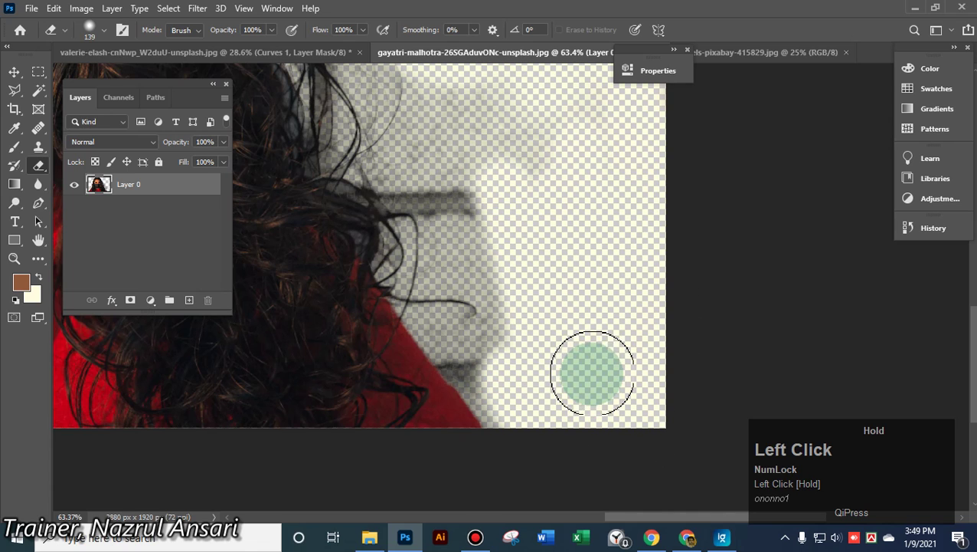
right_click(573, 381, "alt")
mouse_move(448, 355)
left_mouse_down()
mouse_move(507, 430)
mouse_move(481, 403)
left_mouse_up()
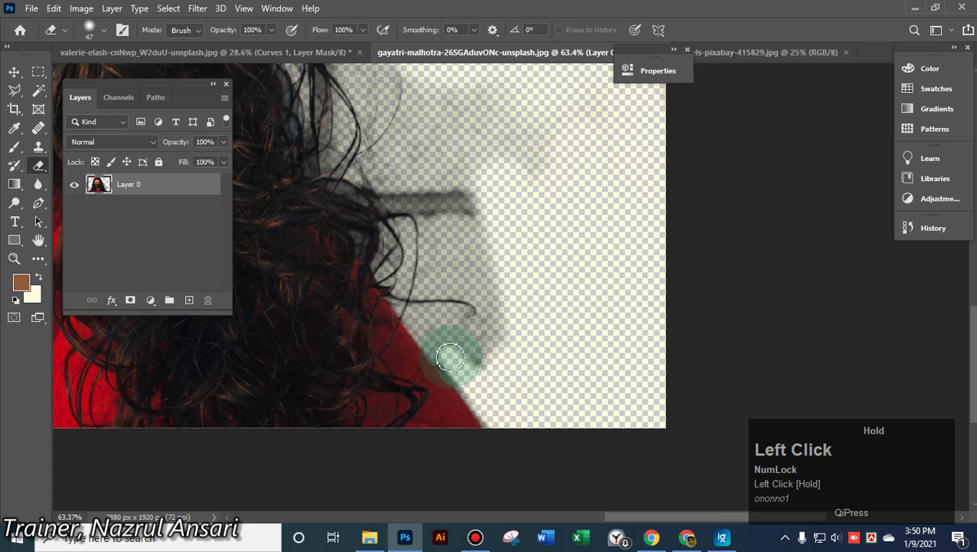
Reduce the eraser to 17 px and erase the dark fringe along the sloping edge of the red shoulder
scroll(427, 329, "up", 4)
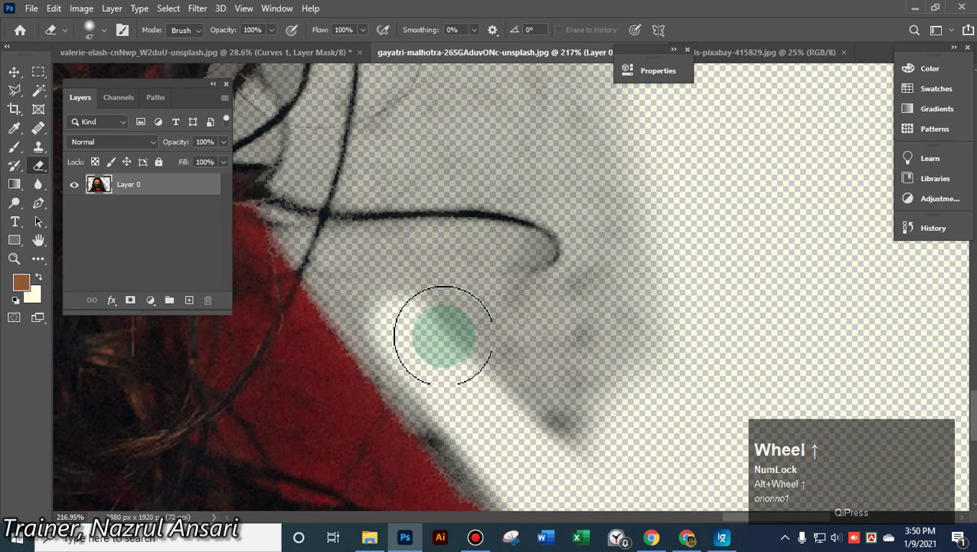
right_click(467, 322)
key("space")
right_click(447, 322, "alt")
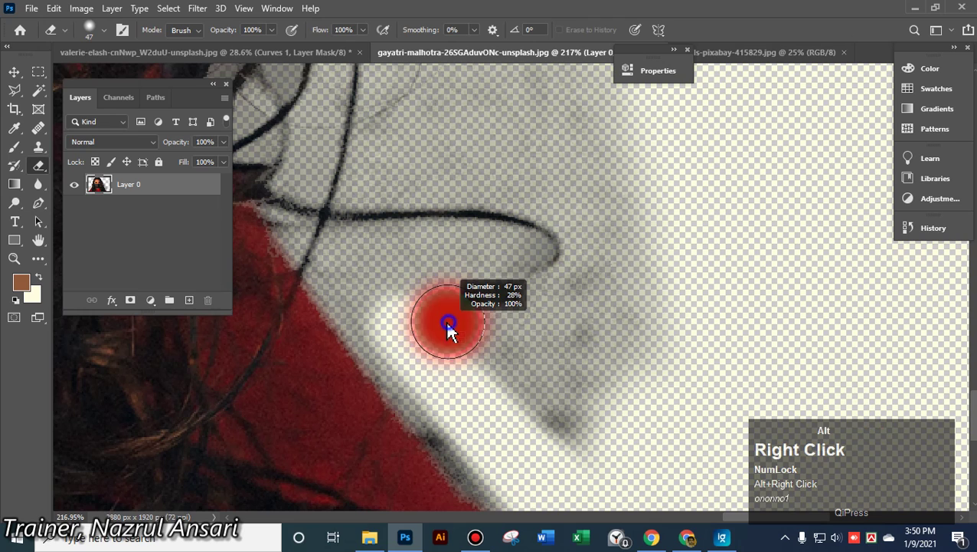
mouse_move(338, 306)
left_mouse_down()
mouse_move(438, 439)
mouse_move(484, 476)
mouse_move(507, 518)
left_mouse_up()
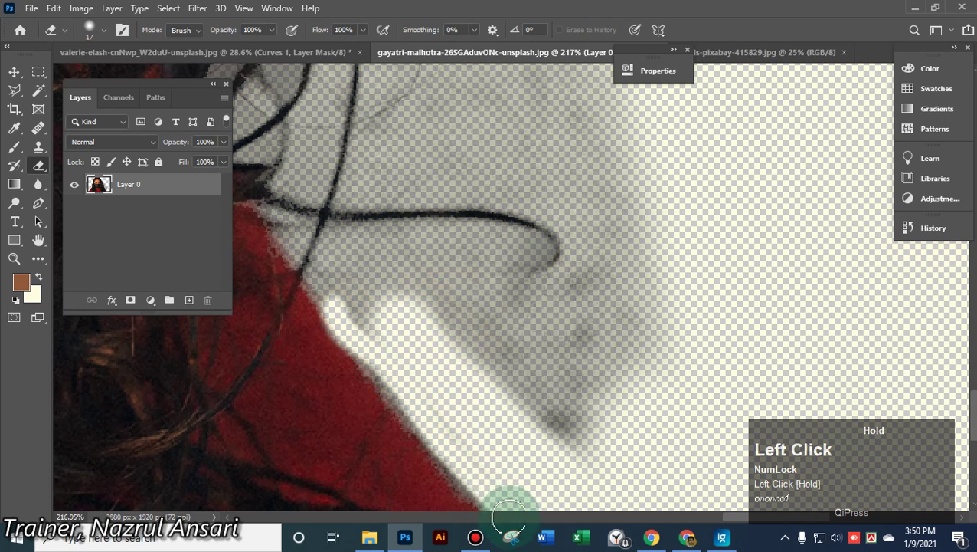
Erase the grey background around the long curled strand and in the gap just above its crossing with the vertical strand
mouse_move(314, 283)
left_mouse_down()
mouse_move(343, 236)
mouse_move(374, 235)
mouse_move(517, 237)
mouse_move(538, 255)
mouse_move(376, 239)
mouse_move(334, 261)
mouse_move(330, 276)
mouse_move(347, 299)
mouse_move(351, 285)
mouse_move(359, 291)
mouse_move(364, 187)
mouse_move(495, 193)
mouse_move(557, 208)
mouse_move(572, 217)
mouse_move(580, 261)
mouse_move(552, 285)
mouse_move(432, 255)
mouse_move(383, 192)
mouse_move(354, 196)
mouse_move(397, 146)
mouse_move(312, 161)
mouse_move(337, 154)
left_mouse_up()
left_click_drag(354, 93, 545, 271)
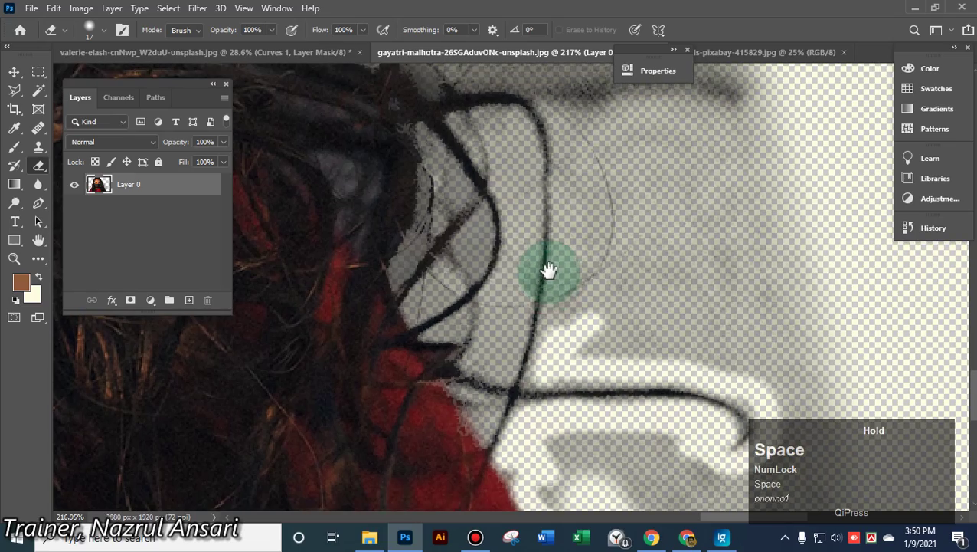
scroll(513, 265, "up", 5)
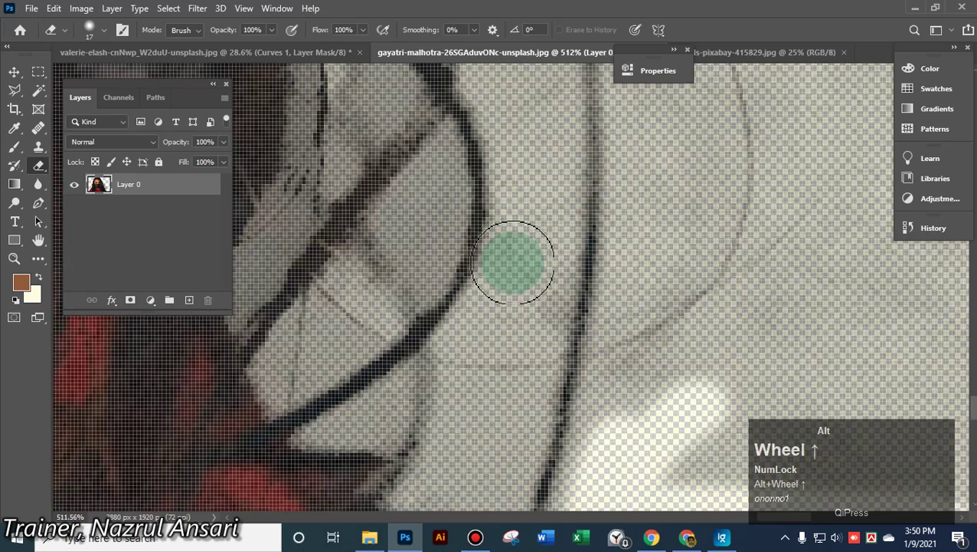
scroll(511, 259, "down", 5)
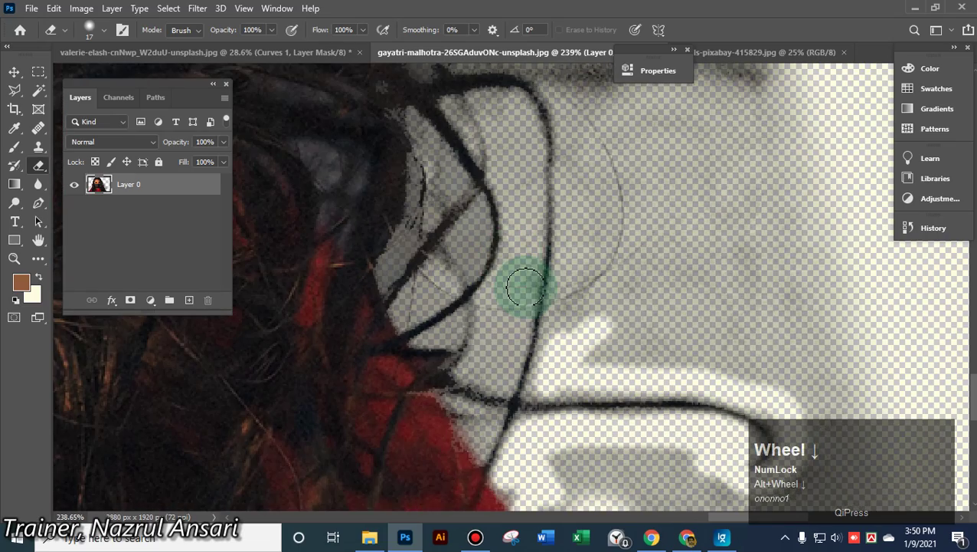
left_click(494, 329)
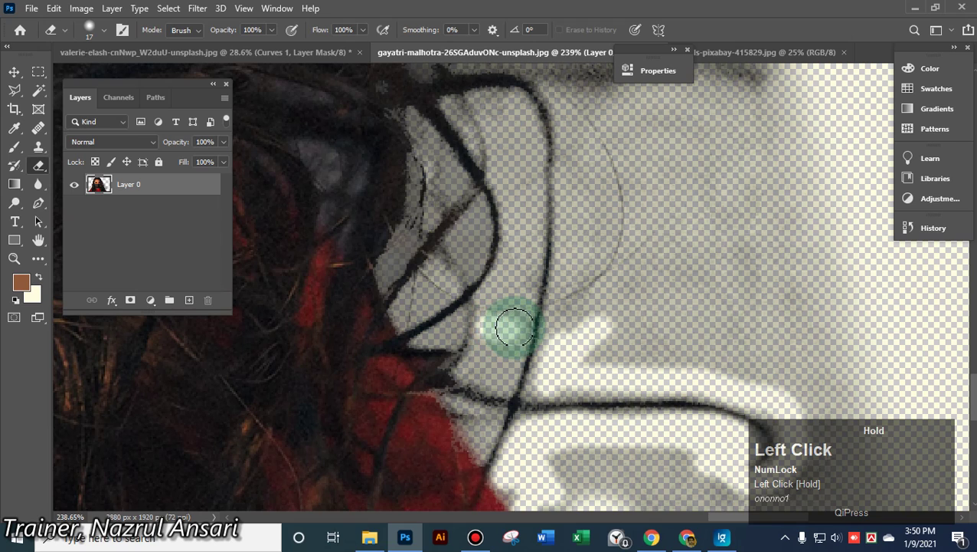
left_click_drag(515, 328, 498, 374)
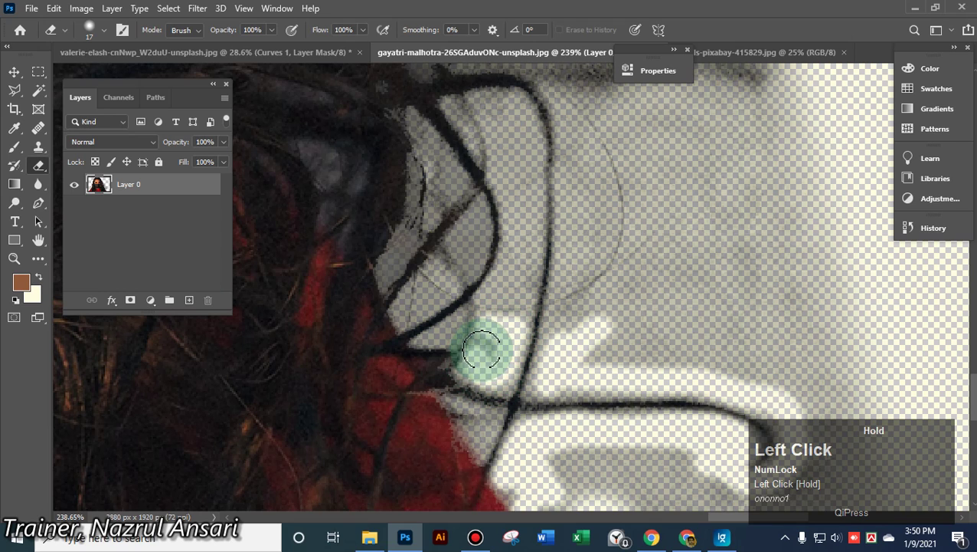
Reduce the eraser to 7 px and erase the small grey gap beneath the curved dark strand above the shoulder
right_click(486, 353, "alt")
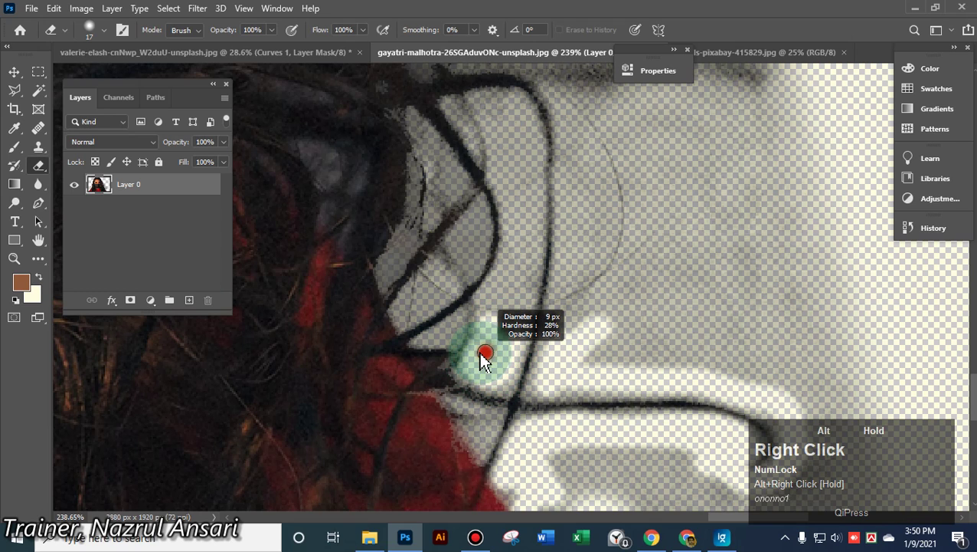
right_click(426, 340, "alt")
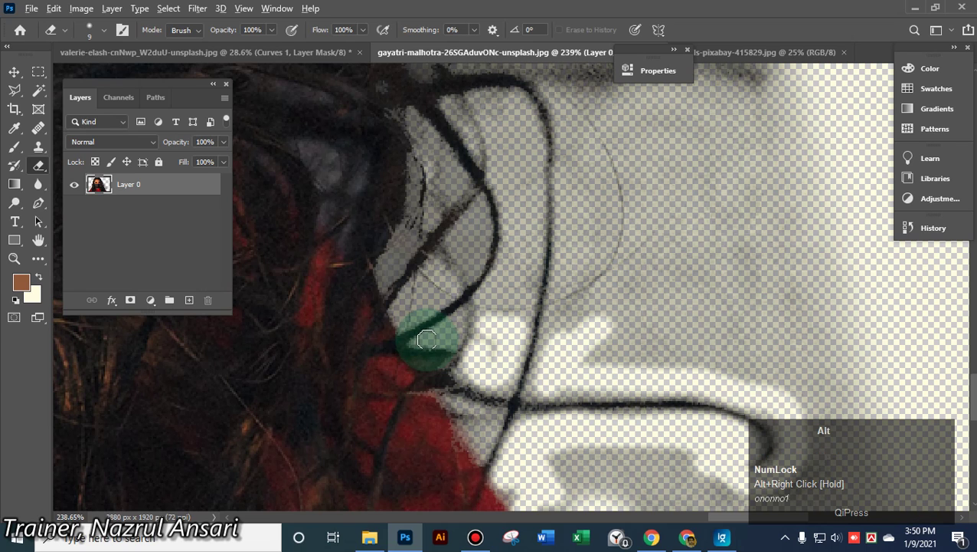
scroll(425, 338, "up", 2)
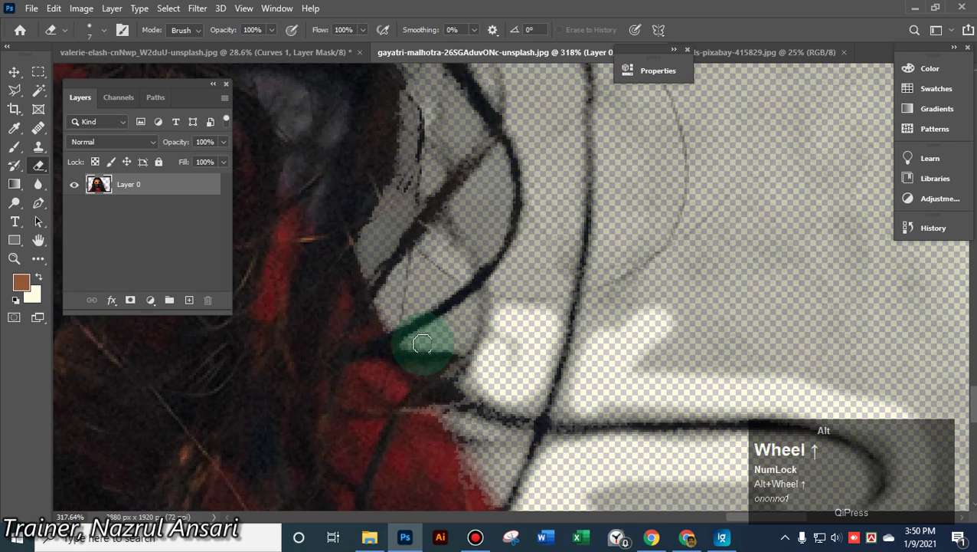
left_click(423, 337)
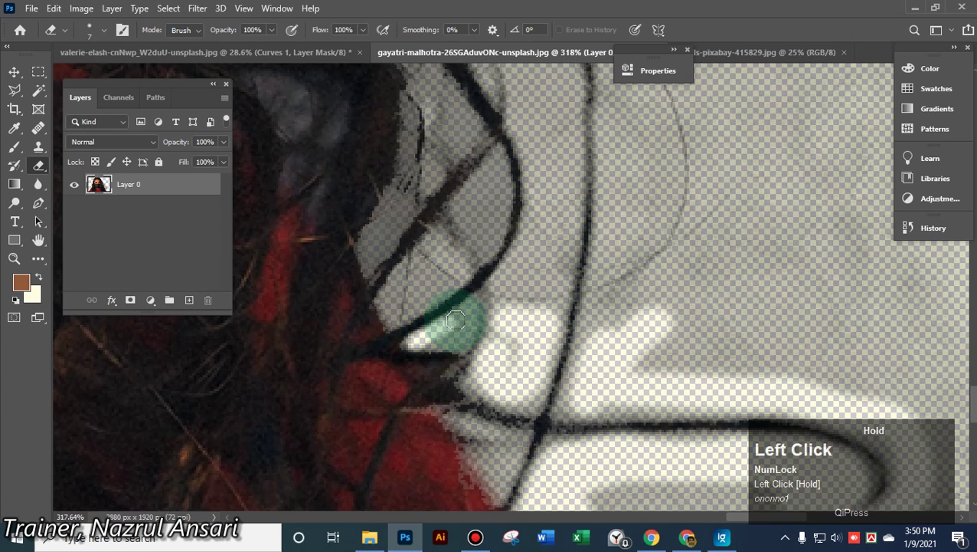
Erase the grey background in the tall gap between the curved dark strand and the long vertical strand
mouse_move(453, 339)
left_mouse_down()
mouse_move(523, 294)
mouse_move(508, 284)
mouse_move(559, 281)
left_mouse_up()
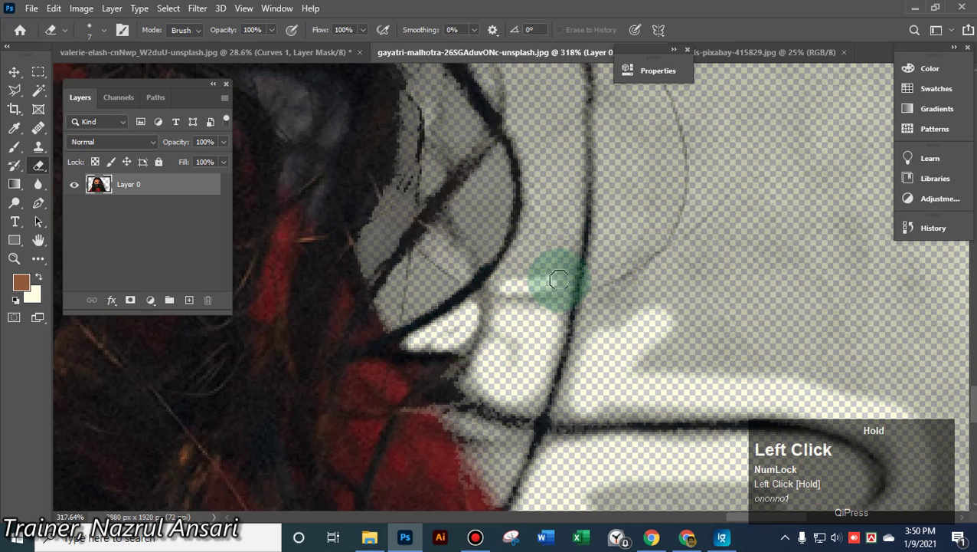
mouse_move(569, 231)
left_mouse_down()
mouse_move(517, 272)
mouse_move(507, 269)
mouse_move(532, 222)
mouse_move(536, 184)
left_mouse_up()
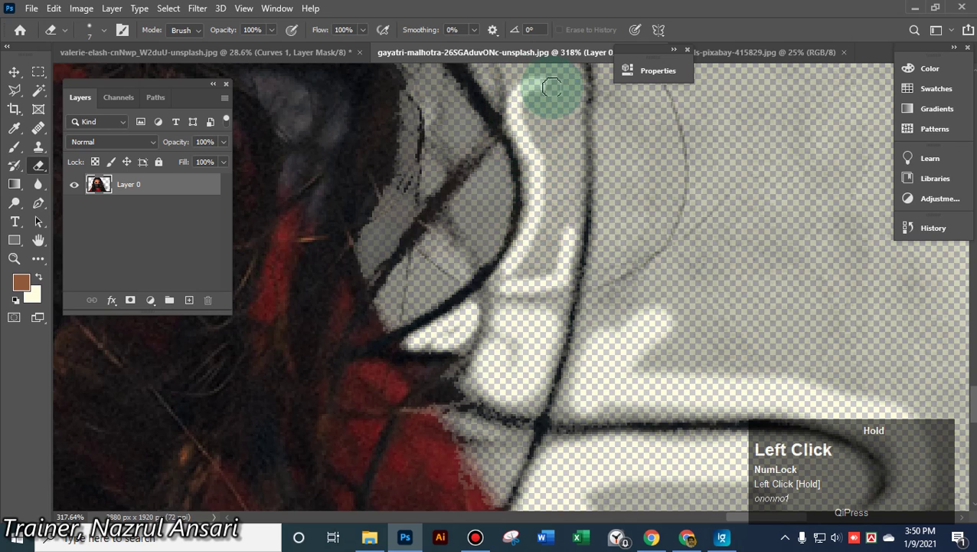
mouse_move(574, 110)
left_mouse_down()
mouse_move(576, 214)
mouse_move(565, 253)
mouse_move(561, 158)
mouse_move(552, 218)
mouse_move(528, 258)
mouse_move(553, 238)
mouse_move(570, 245)
mouse_move(564, 120)
mouse_move(538, 94)
mouse_move(527, 173)
left_mouse_up()
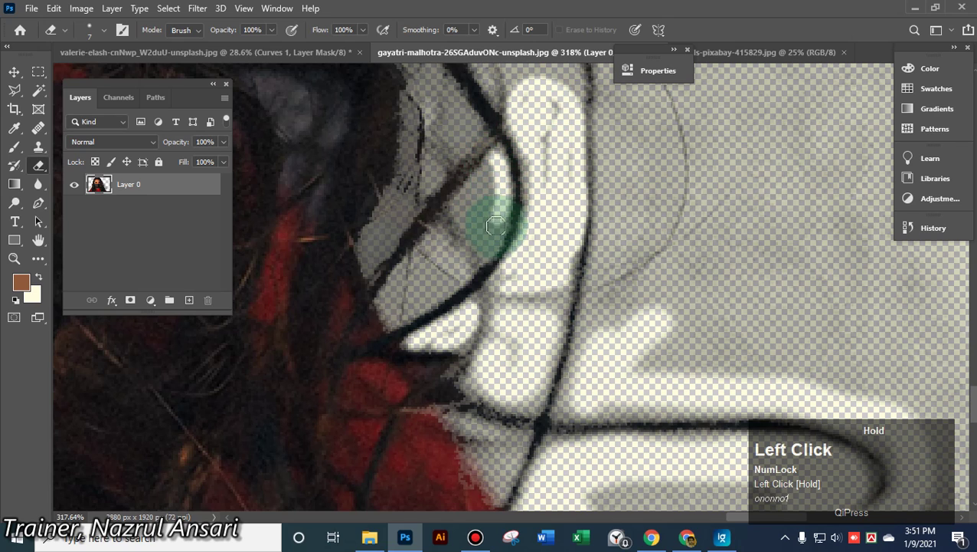
Erase the grey patches in the small gaps between the crossing strands and the main hair mass
mouse_move(463, 216)
left_mouse_down()
mouse_move(486, 166)
mouse_move(478, 208)
mouse_move(483, 201)
mouse_move(481, 192)
mouse_move(452, 247)
mouse_move(436, 235)
mouse_move(458, 259)
mouse_move(455, 276)
mouse_move(392, 313)
mouse_move(384, 294)
mouse_move(412, 255)
mouse_move(429, 245)
mouse_move(417, 288)
mouse_move(426, 263)
left_mouse_up()
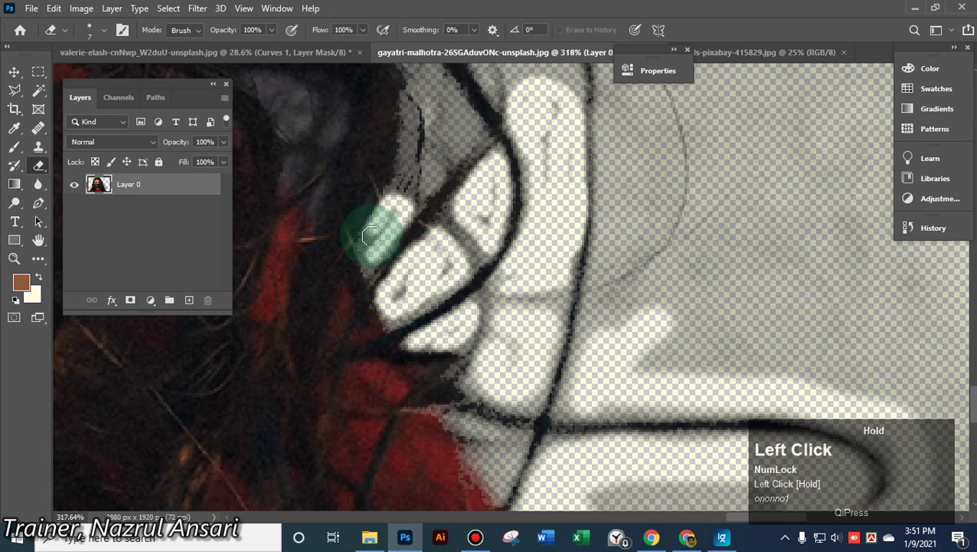
mouse_move(371, 236)
left_mouse_down()
mouse_move(395, 224)
mouse_move(410, 200)
left_mouse_up()
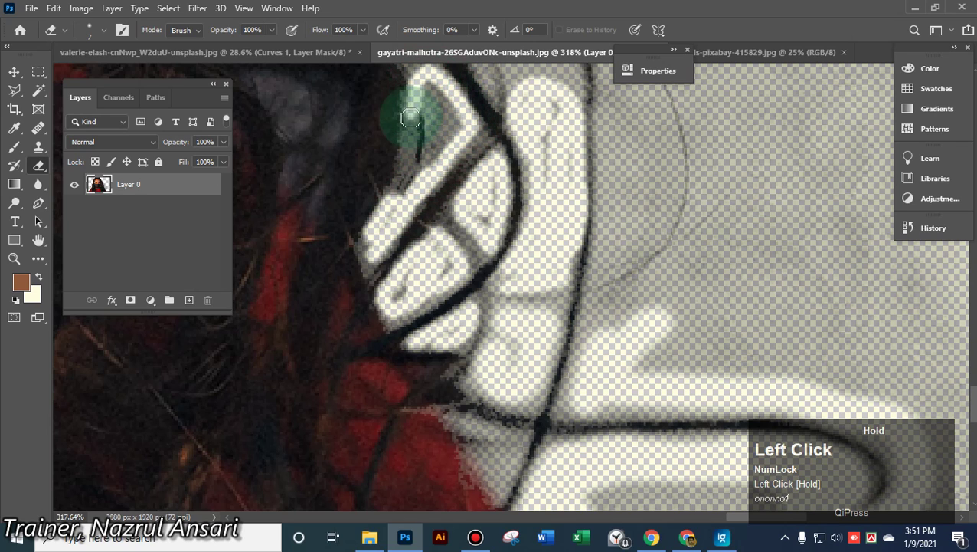
mouse_move(410, 117)
left_mouse_down()
mouse_move(378, 222)
mouse_move(431, 91)
mouse_move(444, 125)
mouse_move(414, 171)
mouse_move(457, 112)
mouse_move(433, 158)
mouse_move(402, 184)
mouse_move(428, 126)
mouse_move(425, 80)
mouse_move(525, 171)
mouse_move(500, 176)
mouse_move(447, 267)
mouse_move(397, 292)
mouse_move(482, 255)
mouse_move(431, 203)
mouse_move(382, 176)
mouse_move(442, 204)
mouse_move(475, 237)
mouse_move(491, 297)
mouse_move(472, 295)
mouse_move(485, 224)
mouse_move(414, 185)
left_mouse_up()
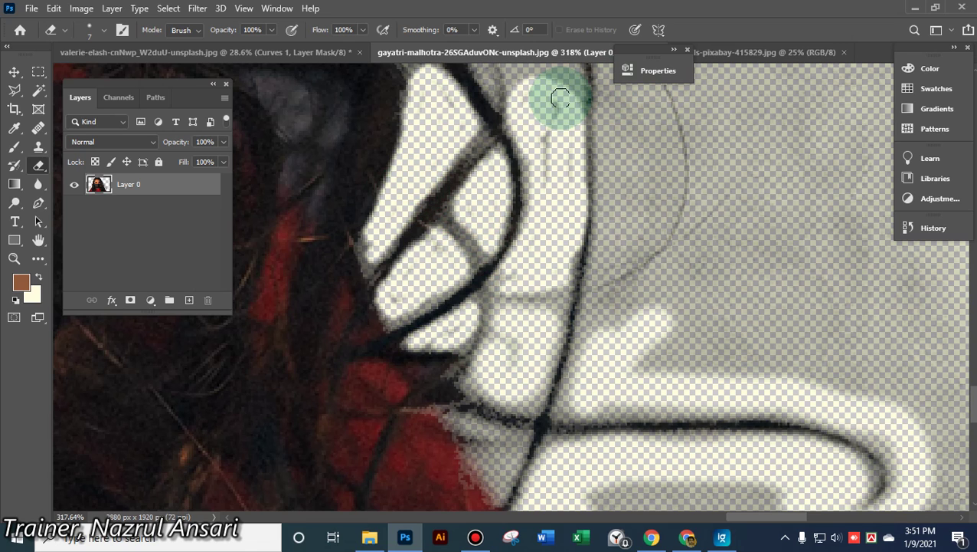
Clean up the remaining grey spots at the upper end of the tall gap and beside the diagonal strand
mouse_move(560, 97)
left_mouse_down()
mouse_move(545, 142)
mouse_move(550, 165)
mouse_move(576, 179)
left_mouse_up()
scroll(585, 184, "down", 3, "alt")
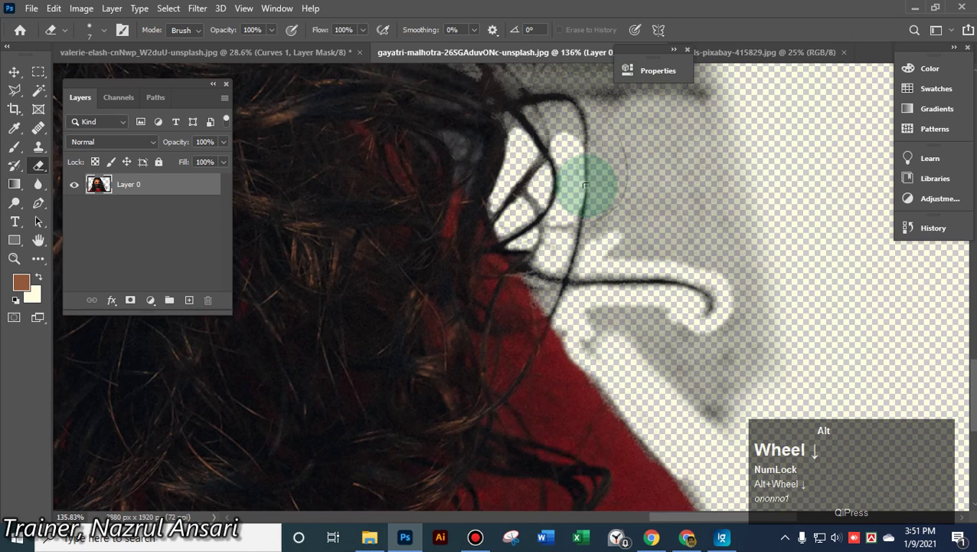
left_click(552, 107)
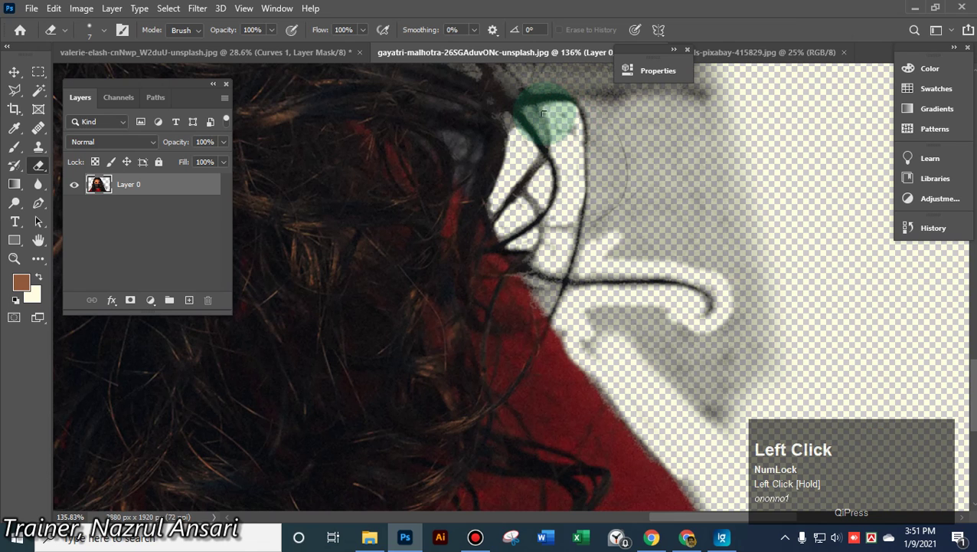
scroll(575, 148, "up", 3, "alt")
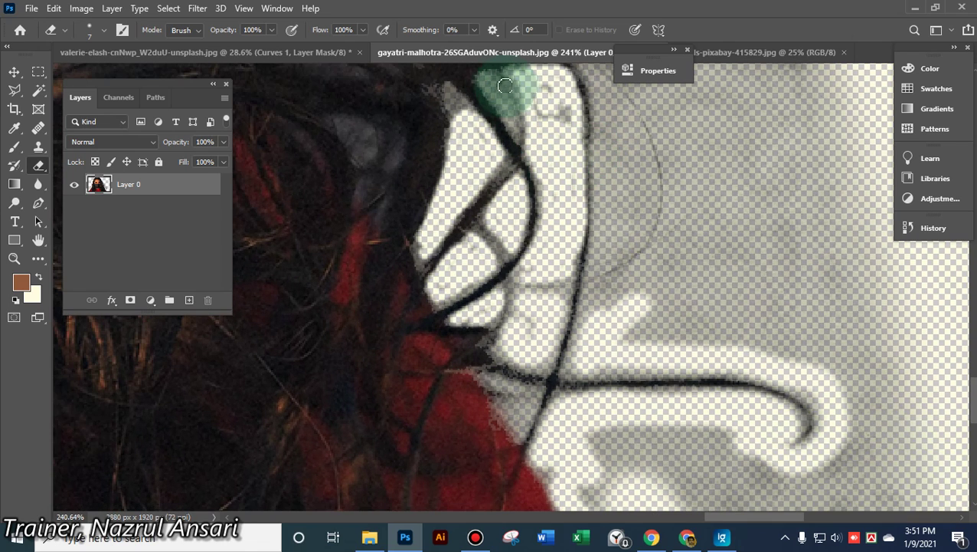
left_click(484, 79)
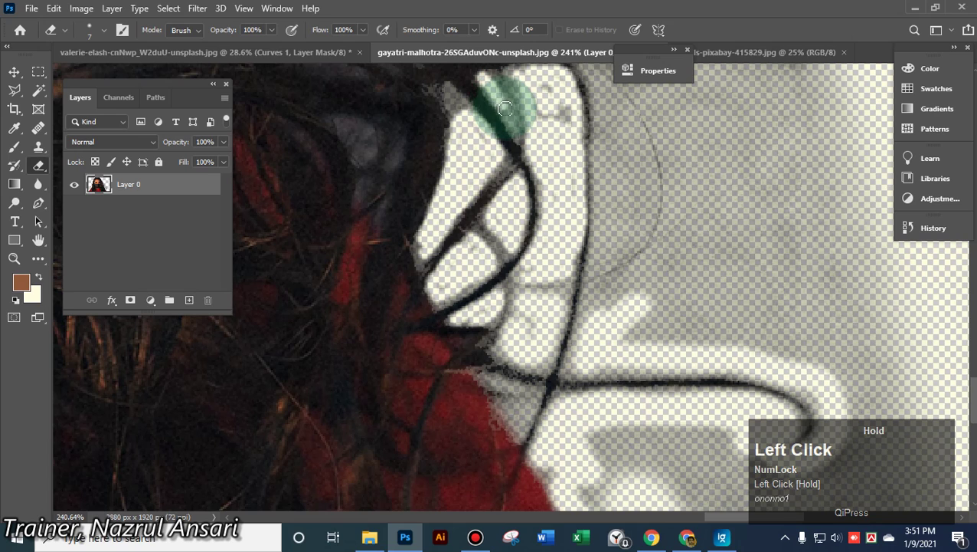
mouse_move(519, 125)
left_mouse_down()
mouse_move(549, 124)
mouse_move(528, 87)
mouse_move(548, 118)
mouse_move(555, 98)
mouse_move(561, 109)
mouse_move(542, 115)
mouse_move(619, 125)
mouse_move(599, 98)
left_mouse_up()
Erase the grey background between the long vertical strand and the thin outer curved strand
left_click_drag(603, 148, 597, 228)
mouse_move(599, 265)
left_mouse_down()
mouse_move(632, 236)
mouse_move(646, 203)
mouse_move(642, 157)
mouse_move(610, 93)
left_mouse_up()
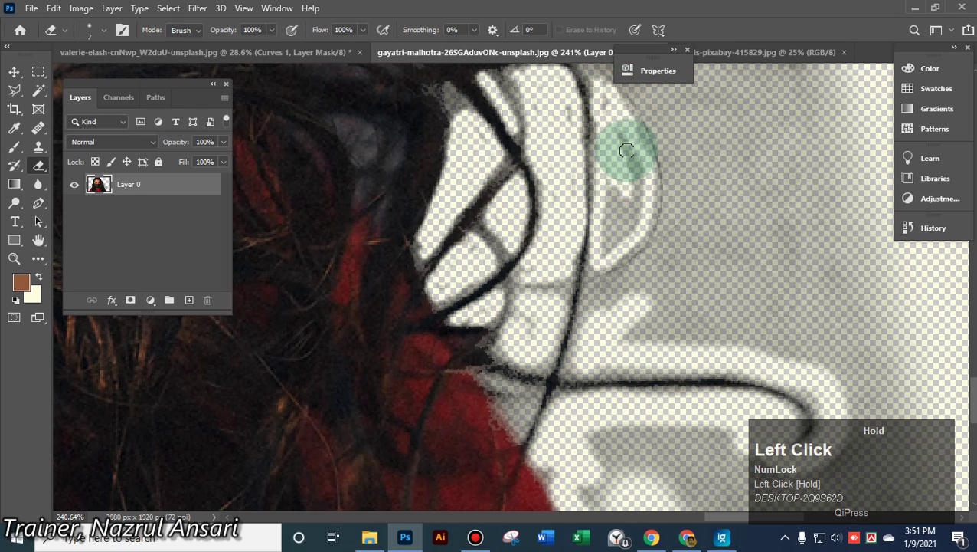
mouse_move(627, 150)
left_mouse_down()
mouse_move(643, 187)
mouse_move(639, 214)
mouse_move(606, 255)
mouse_move(623, 188)
mouse_move(606, 212)
mouse_move(627, 180)
mouse_move(608, 101)
mouse_move(642, 188)
mouse_move(629, 198)
mouse_move(629, 181)
mouse_move(587, 153)
mouse_move(569, 111)
left_mouse_up()
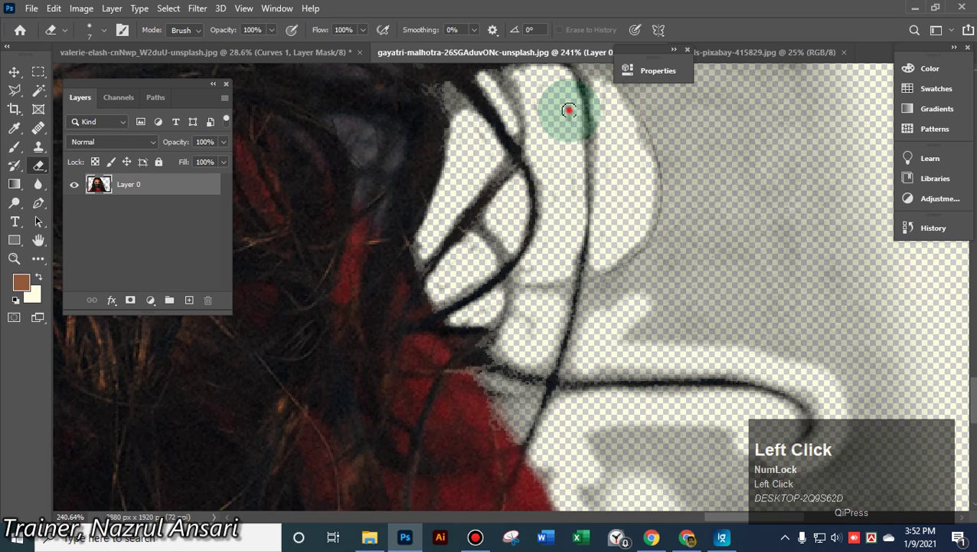
Erase the grey background along the outer side of the thin curved strand and in the area beneath it
mouse_move(596, 290)
left_mouse_down()
mouse_move(633, 273)
mouse_move(682, 126)
mouse_move(654, 105)
mouse_move(655, 115)
left_mouse_up()
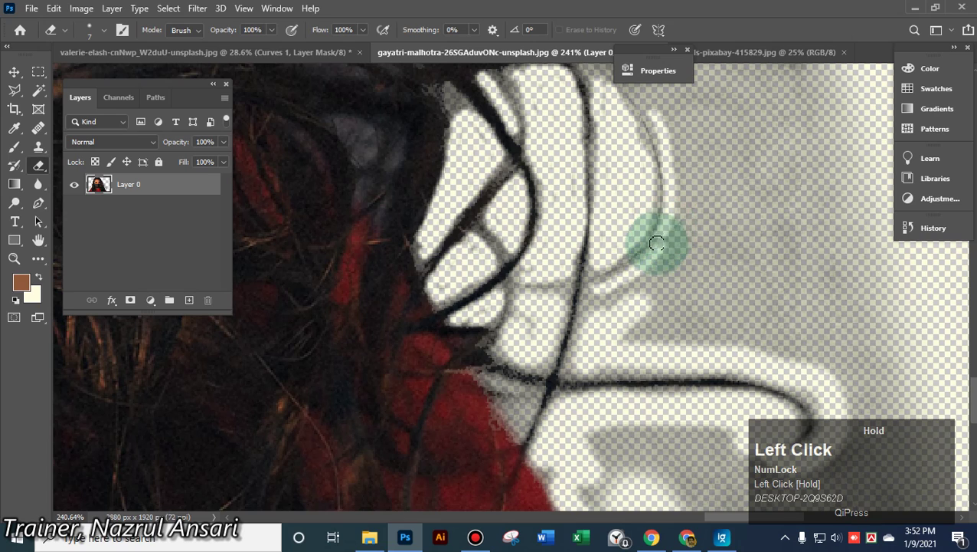
left_click_drag(657, 244, 632, 275)
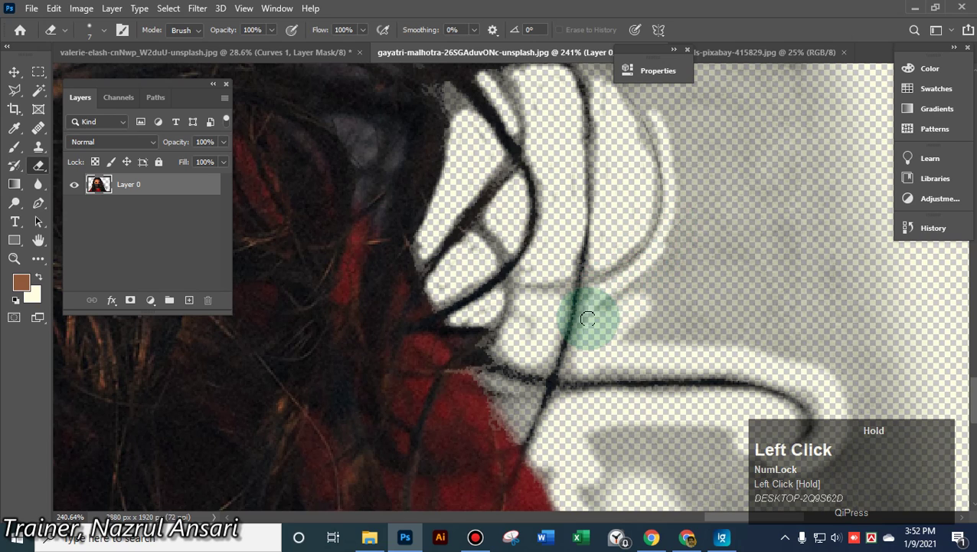
mouse_move(588, 321)
left_mouse_down()
mouse_move(658, 265)
mouse_move(610, 305)
mouse_move(633, 274)
mouse_move(649, 274)
mouse_move(691, 186)
mouse_move(651, 98)
left_mouse_up()
scroll(753, 212, "up", 3)
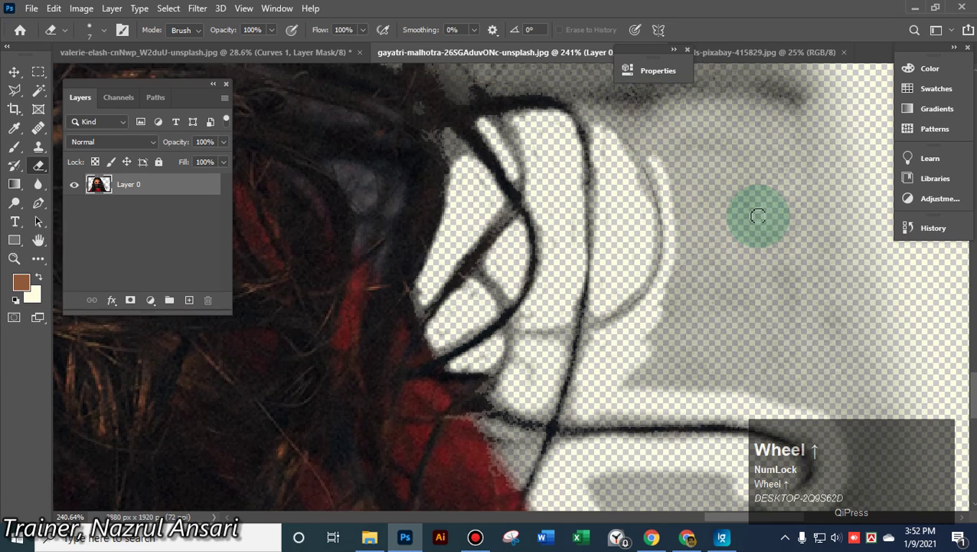
Erase the grey around the upper end of the thin curved strand, reducing the eraser to 4 px for the tight spots
left_click_drag(616, 158, 627, 166)
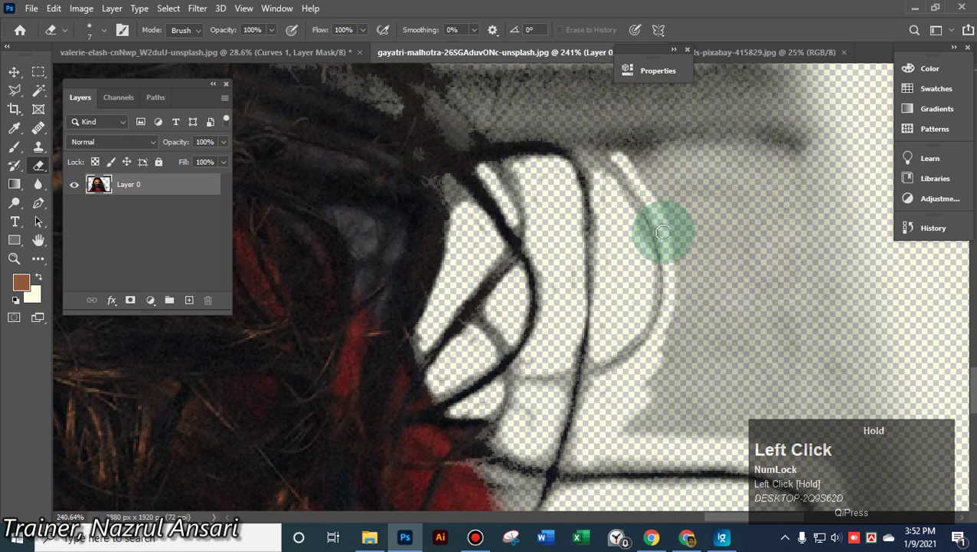
mouse_move(664, 231)
left_mouse_down()
mouse_move(602, 197)
mouse_move(598, 170)
left_mouse_up()
left_click_drag(609, 195, 611, 194)
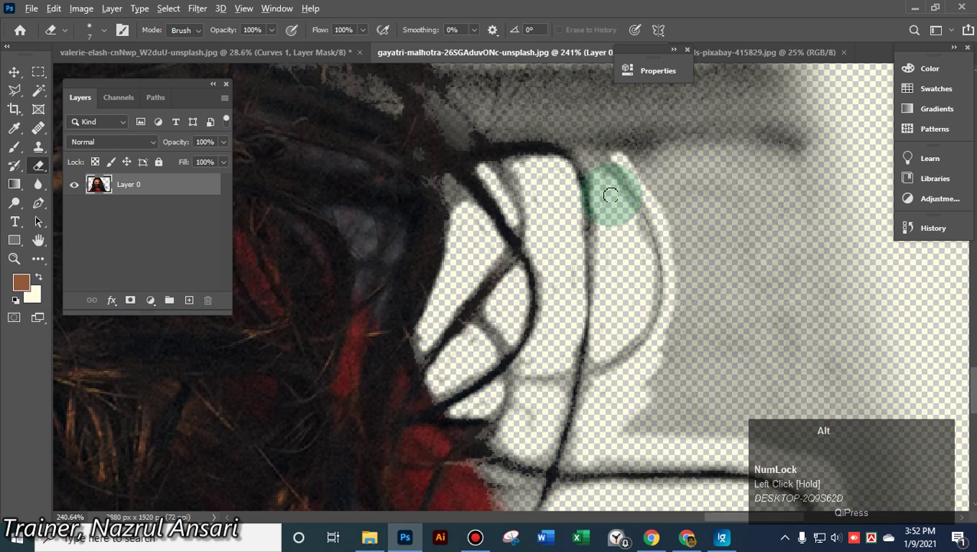
left_click(584, 155)
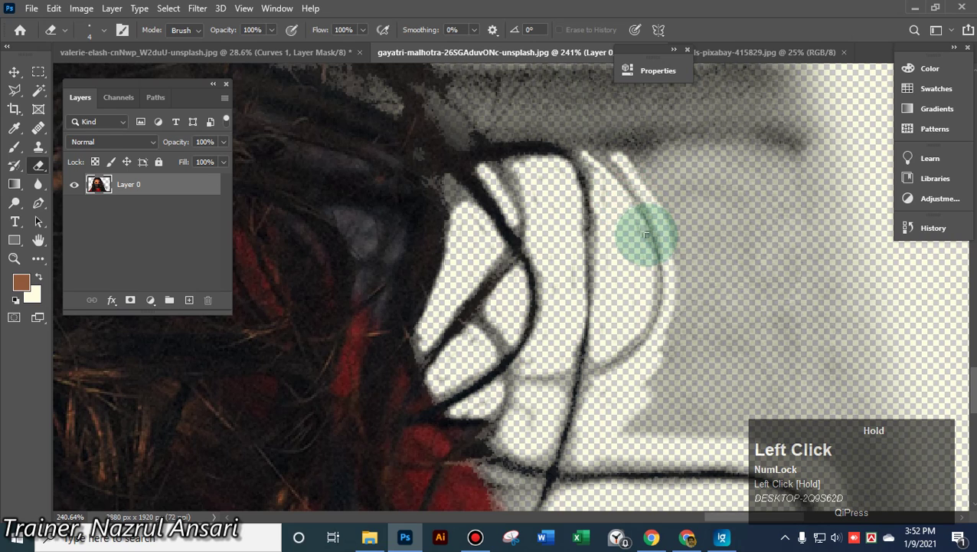
mouse_move(650, 246)
left_mouse_down()
mouse_move(598, 197)
mouse_move(589, 165)
left_mouse_up()
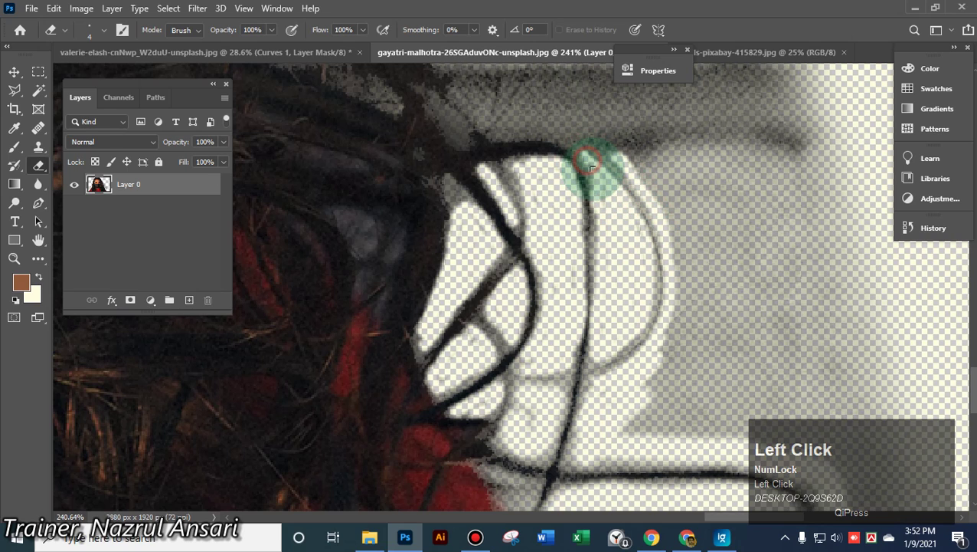
mouse_move(621, 203)
left_mouse_down()
mouse_move(666, 211)
mouse_move(666, 227)
mouse_move(662, 181)
left_mouse_up()
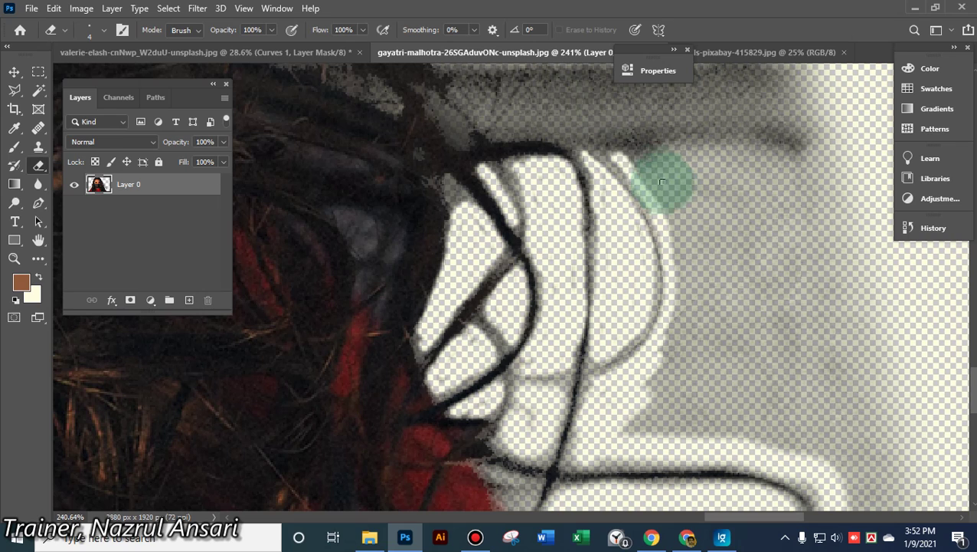
Erase thin lines of grey along the underside of the horizontal dark band and down the outer side of the thin curved strand
left_click(630, 155)
left_click_drag(724, 156, 792, 170)
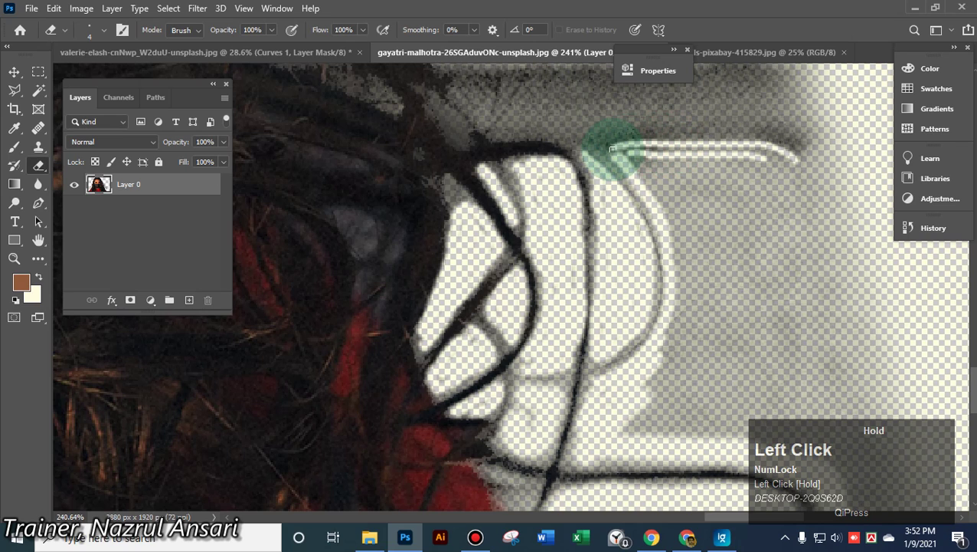
left_click_drag(675, 248, 670, 316)
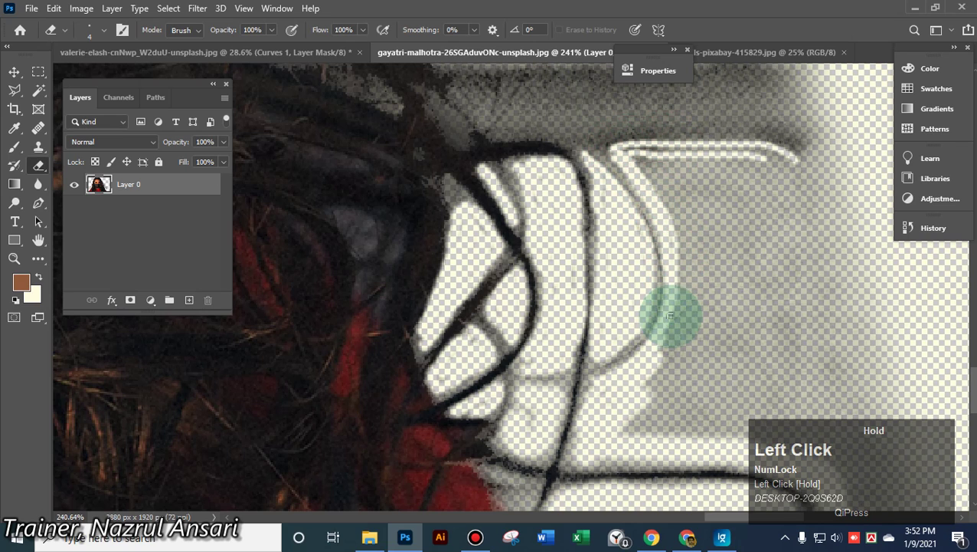
left_click_drag(645, 420, 713, 299)
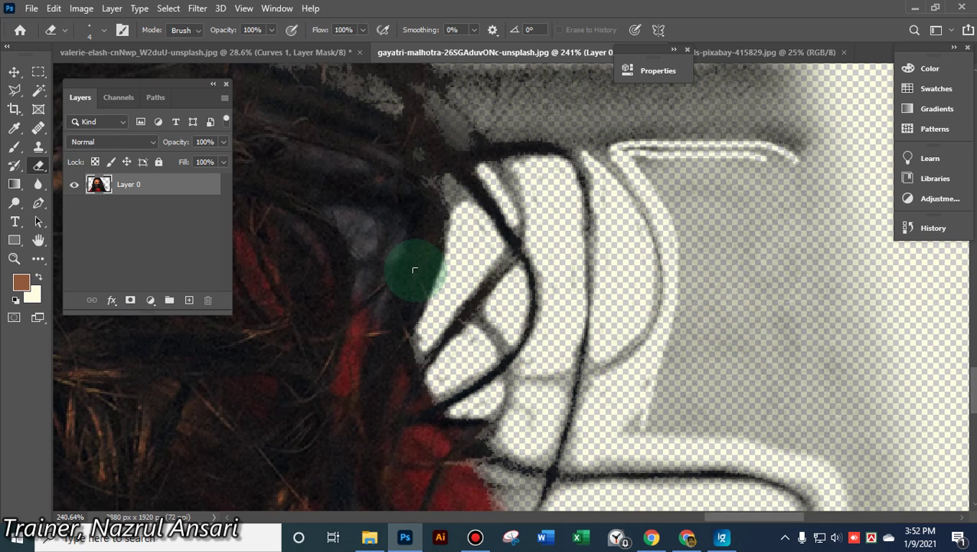
Enlarge the eraser to 22 px and clear the grey area beneath the horizontal band, outside the thin curved strand
right_click(731, 305, "alt")
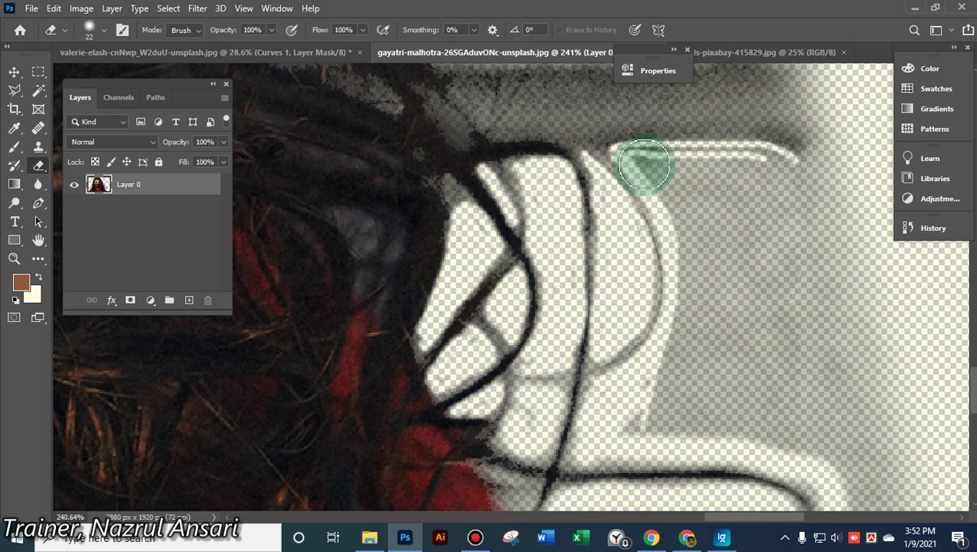
left_click_drag(643, 160, 704, 161)
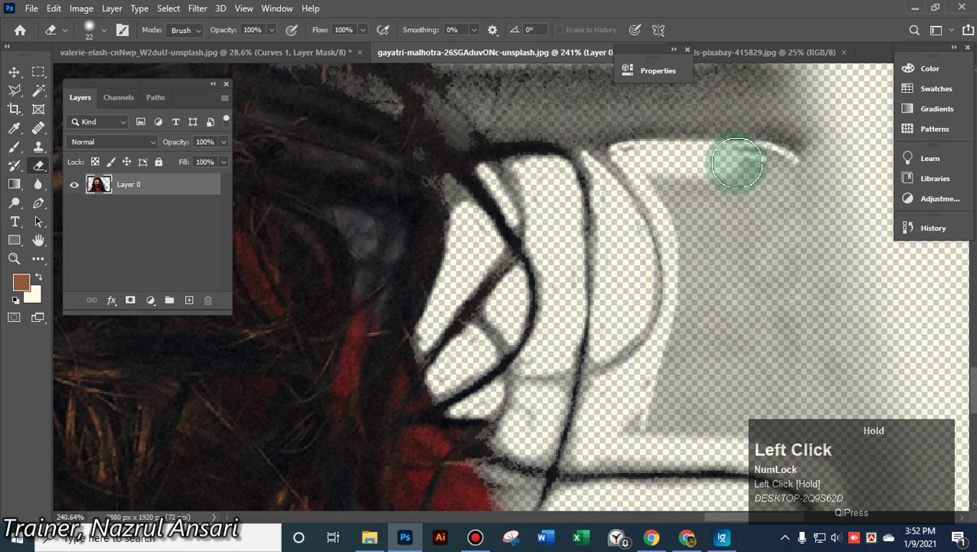
mouse_move(775, 165)
left_mouse_down()
mouse_move(674, 181)
mouse_move(675, 193)
mouse_move(661, 166)
mouse_move(693, 234)
mouse_move(694, 281)
mouse_move(639, 427)
mouse_move(705, 346)
mouse_move(720, 228)
mouse_move(715, 373)
mouse_move(683, 434)
mouse_move(729, 369)
mouse_move(763, 234)
mouse_move(747, 175)
mouse_move(783, 166)
mouse_move(783, 296)
mouse_move(718, 417)
mouse_move(787, 223)
mouse_move(785, 202)
mouse_move(721, 197)
mouse_move(762, 208)
mouse_move(790, 303)
mouse_move(832, 290)
left_mouse_up()
scroll(772, 285, "down", 5)
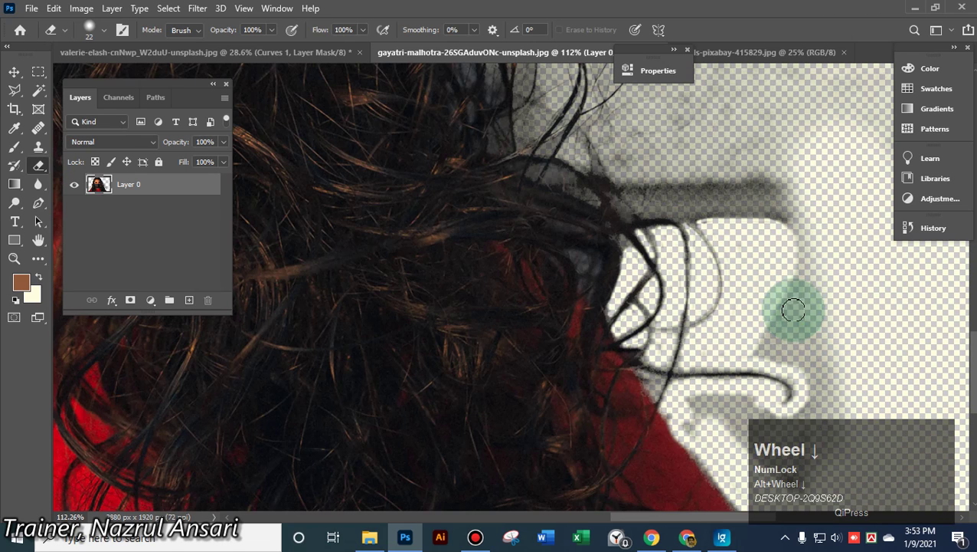
mouse_move(792, 240)
left_mouse_down()
mouse_move(820, 274)
mouse_move(806, 294)
mouse_move(790, 273)
mouse_move(778, 284)
mouse_move(770, 326)
mouse_move(751, 343)
mouse_move(801, 351)
mouse_move(839, 282)
mouse_move(753, 321)
mouse_move(784, 308)
mouse_move(816, 322)
mouse_move(759, 347)
mouse_move(808, 357)
mouse_move(838, 348)
mouse_move(758, 341)
left_mouse_up()
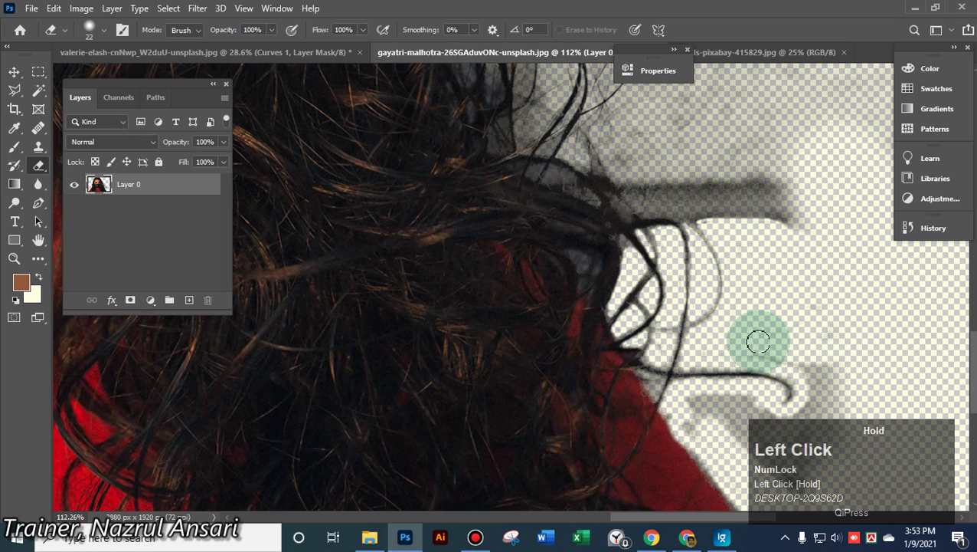
Erase the grey around the curled tip of the lower strand and in the area between it and the red shoulder
mouse_move(808, 360)
left_mouse_down()
mouse_move(825, 380)
mouse_move(882, 331)
left_mouse_up()
scroll(874, 322, "down", 3)
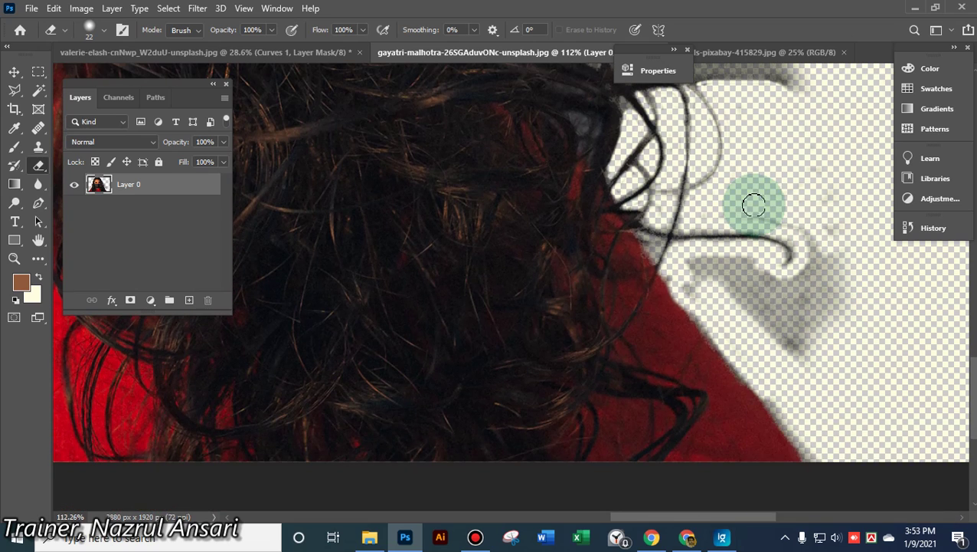
mouse_move(750, 213)
left_mouse_down()
mouse_move(811, 226)
mouse_move(828, 242)
mouse_move(809, 226)
mouse_move(817, 285)
mouse_move(839, 300)
mouse_move(846, 266)
mouse_move(824, 288)
mouse_move(799, 287)
mouse_move(695, 261)
mouse_move(690, 286)
mouse_move(724, 268)
mouse_move(786, 294)
mouse_move(845, 295)
mouse_move(833, 272)
mouse_move(749, 288)
mouse_move(701, 273)
mouse_move(812, 339)
mouse_move(841, 317)
mouse_move(733, 284)
mouse_move(822, 300)
mouse_move(750, 303)
mouse_move(786, 326)
mouse_move(851, 323)
mouse_move(778, 327)
mouse_move(801, 340)
mouse_move(709, 279)
mouse_move(676, 270)
mouse_move(680, 285)
mouse_move(797, 325)
left_mouse_up()
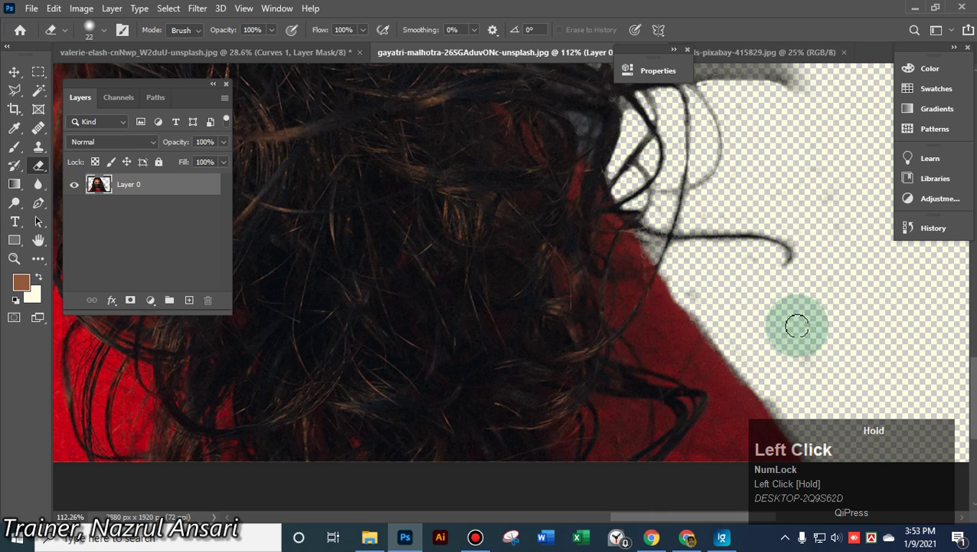
Erase the middle of the horizontal grey band to leave two thin strands, and start clearing the grey just above it
scroll(813, 312, "up", 4)
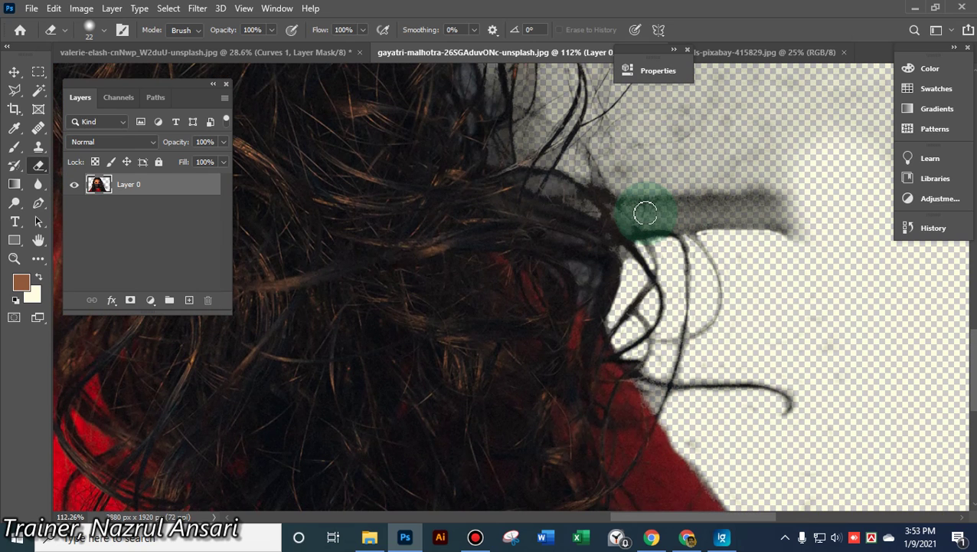
left_click(642, 214)
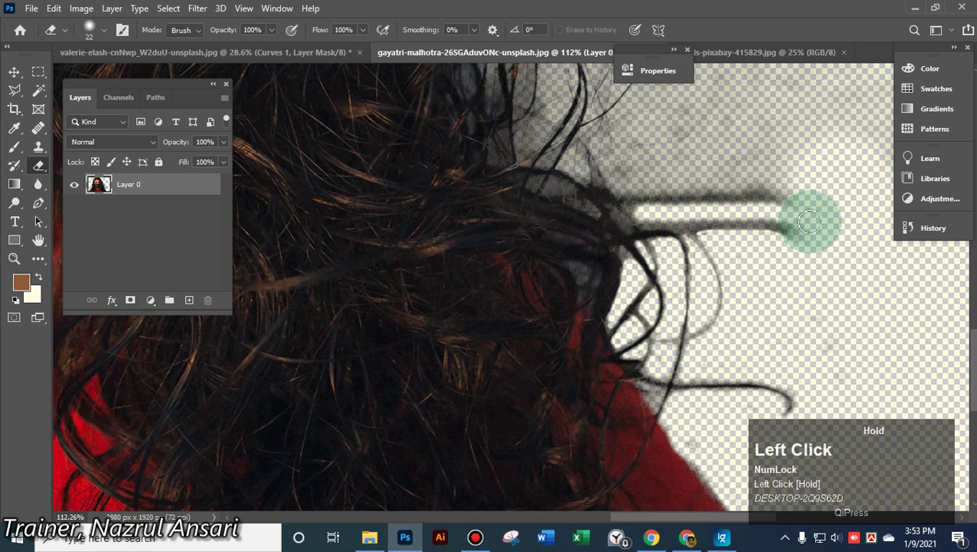
mouse_move(806, 192)
left_mouse_down()
mouse_move(738, 168)
mouse_move(763, 118)
mouse_move(714, 169)
mouse_move(754, 161)
mouse_move(728, 176)
mouse_move(623, 179)
mouse_move(769, 175)
mouse_move(628, 172)
mouse_move(632, 151)
mouse_move(672, 111)
mouse_move(757, 163)
left_mouse_up()
Enlarge the eraser to 66 px and clear the wide grey area above the two horizontal strands and outside the large curved strand
scroll(770, 170, "up", 2)
scroll(769, 170, "up", 1)
key("space")
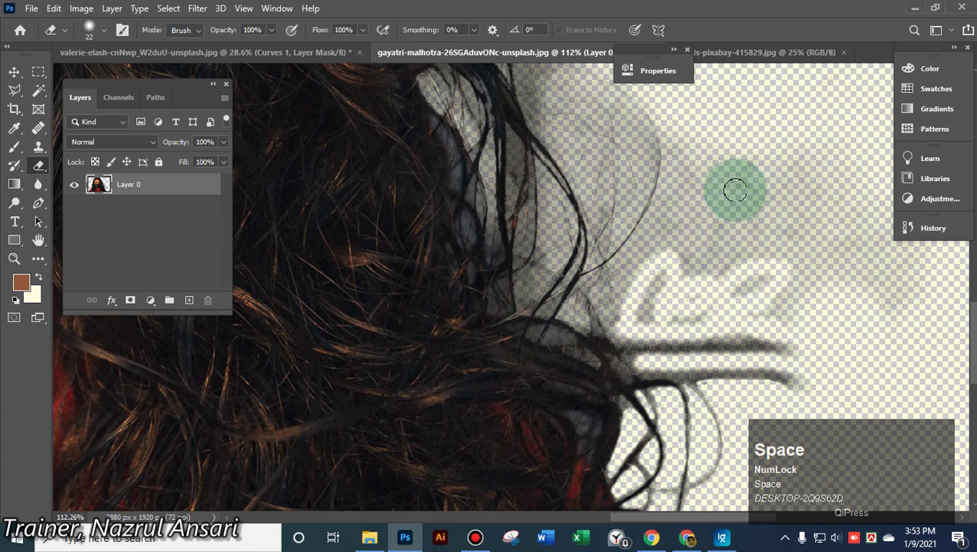
right_click(692, 184, "alt")
mouse_move(742, 149)
left_mouse_down()
mouse_move(696, 252)
mouse_move(832, 222)
mouse_move(823, 174)
mouse_move(792, 172)
mouse_move(842, 246)
mouse_move(854, 224)
mouse_move(715, 260)
mouse_move(783, 284)
mouse_move(764, 302)
mouse_move(673, 298)
mouse_move(709, 144)
mouse_move(661, 294)
left_mouse_up()
Erase the grey inside the large curved strand's loop, reducing the eraser to 24 px for its edges
scroll(831, 237, "up", 5)
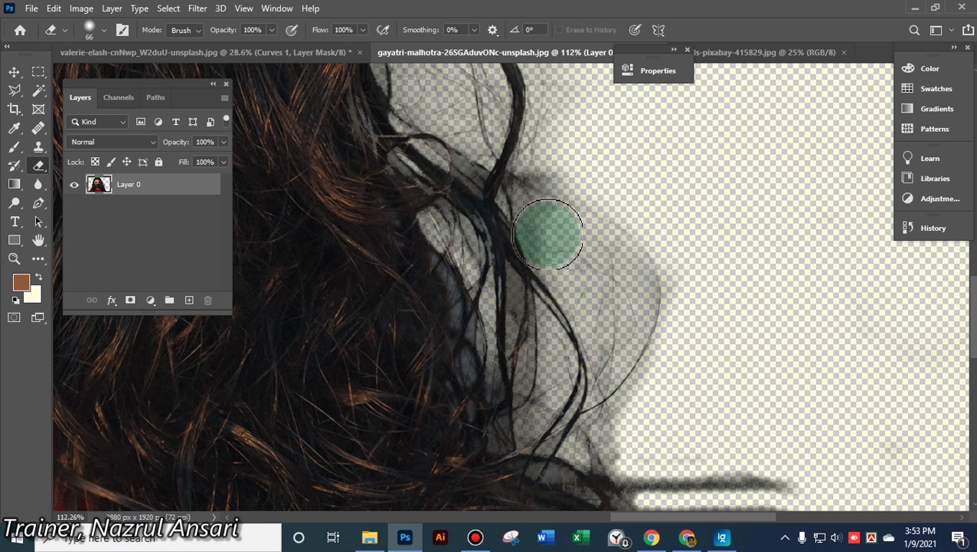
mouse_move(548, 234)
left_mouse_down()
mouse_move(612, 263)
mouse_move(621, 283)
mouse_move(612, 326)
mouse_move(565, 256)
left_mouse_up()
right_click(576, 252, "alt")
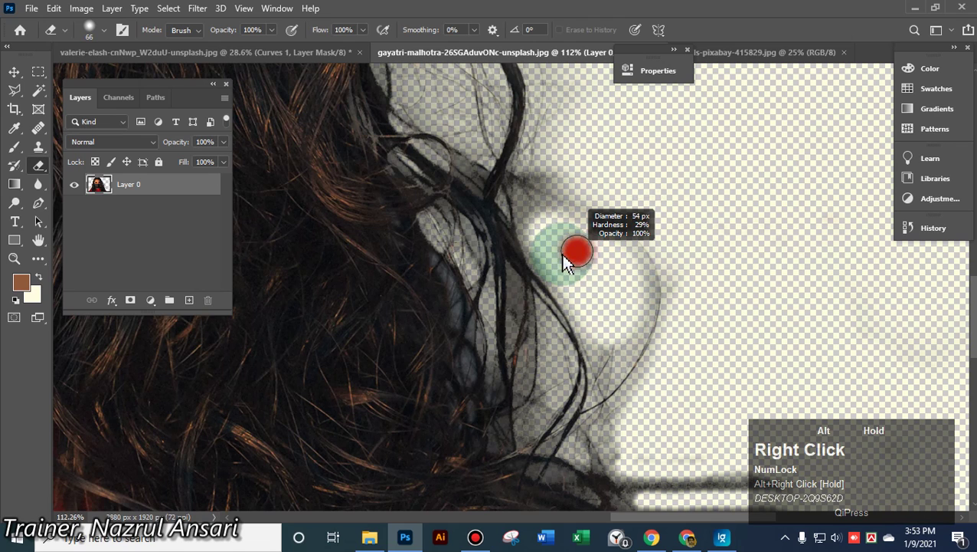
left_click(526, 202)
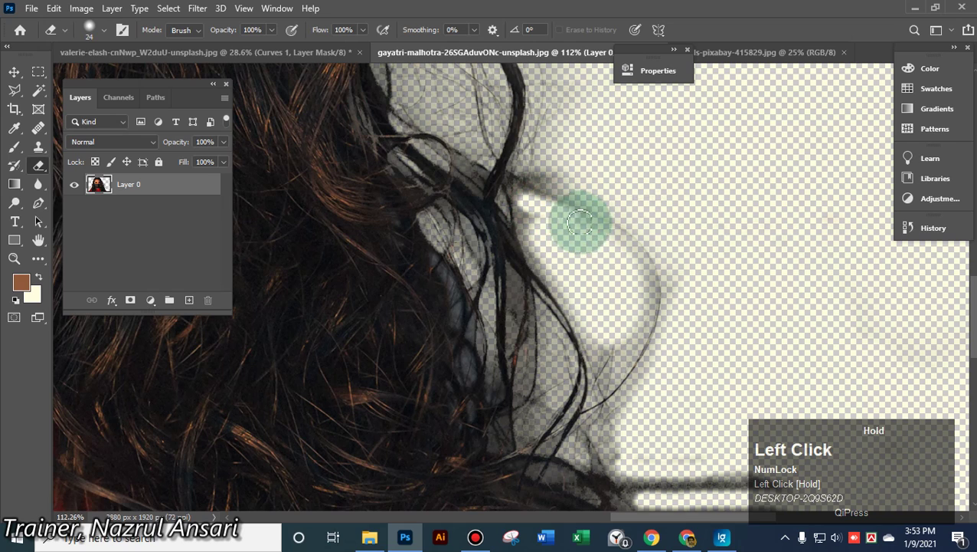
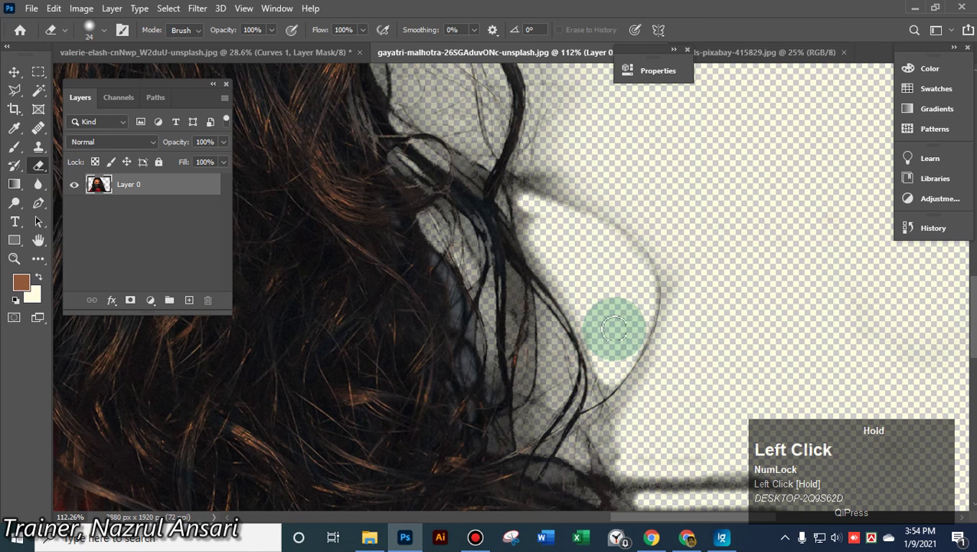
Erase the grey haze along the outer side of the thick wavy strand and the hair above it
scroll(613, 307, "up", 5)
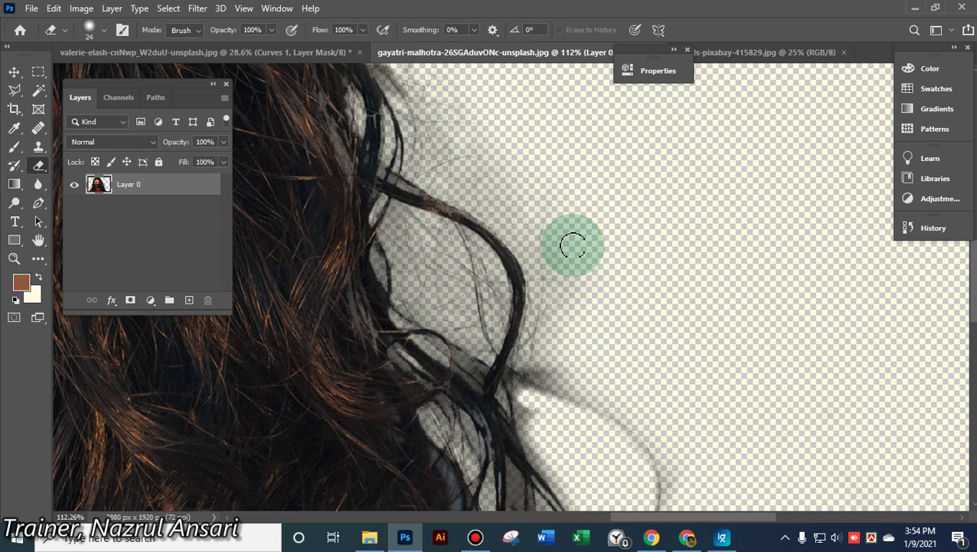
mouse_move(573, 246)
left_mouse_down()
mouse_move(563, 311)
mouse_move(572, 227)
left_mouse_up()
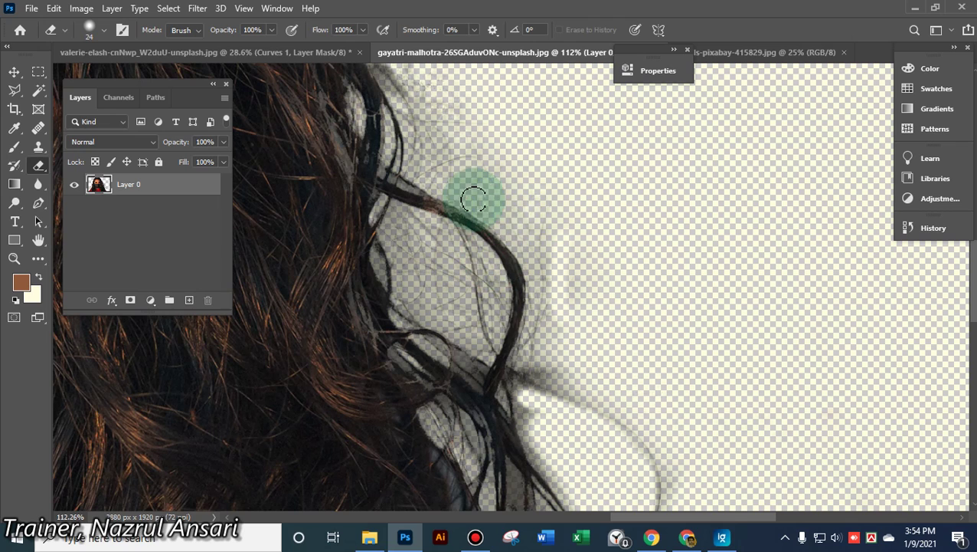
mouse_move(473, 200)
left_mouse_down()
mouse_move(475, 192)
mouse_move(509, 223)
mouse_move(487, 201)
left_mouse_up()
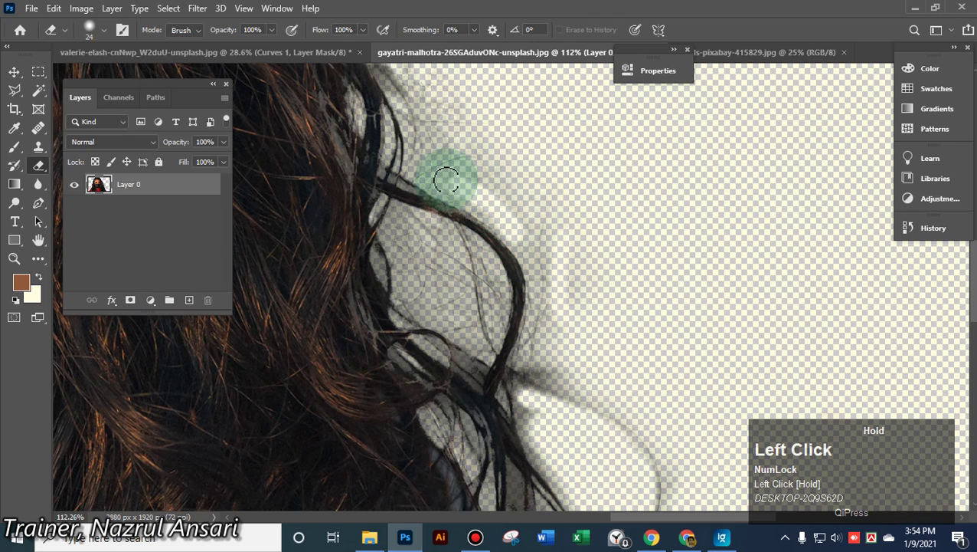
mouse_move(434, 150)
left_mouse_down()
mouse_move(450, 121)
mouse_move(493, 198)
mouse_move(494, 180)
mouse_move(452, 166)
mouse_move(459, 147)
mouse_move(531, 120)
mouse_move(515, 149)
mouse_move(517, 178)
mouse_move(563, 162)
mouse_move(570, 204)
left_mouse_up()
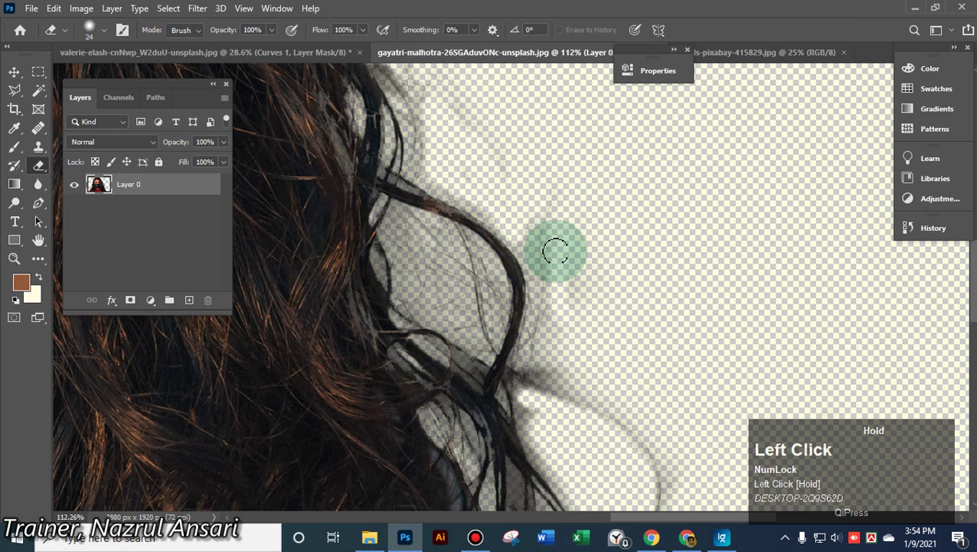
mouse_move(556, 250)
left_mouse_down()
mouse_move(543, 217)
mouse_move(521, 204)
left_mouse_up()
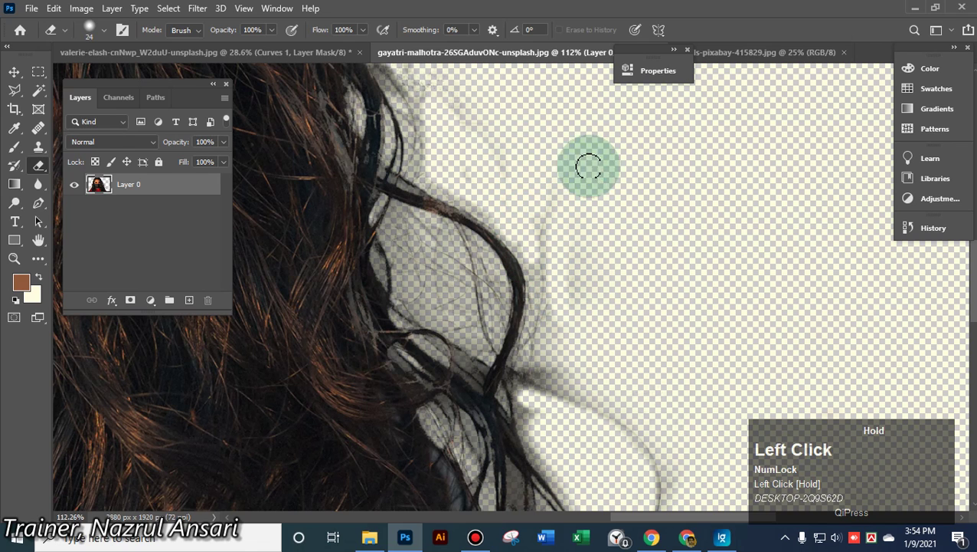
Switch to the Background Eraser and erase some grey inside the thick wavy strand's loop at 8% tolerance
scroll(494, 285, "up", 5, "alt")
scroll(495, 285, "up", 4)
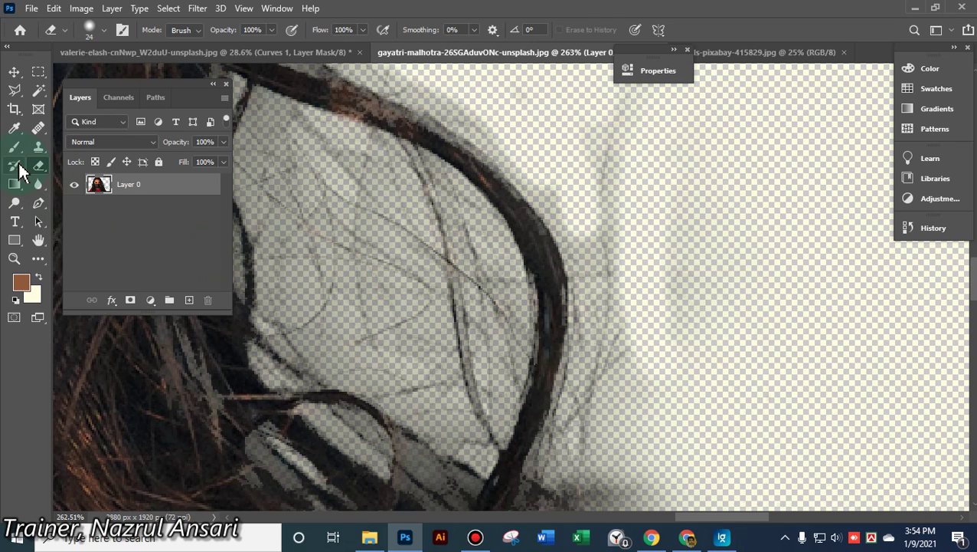
left_click_drag(41, 165, 95, 178)
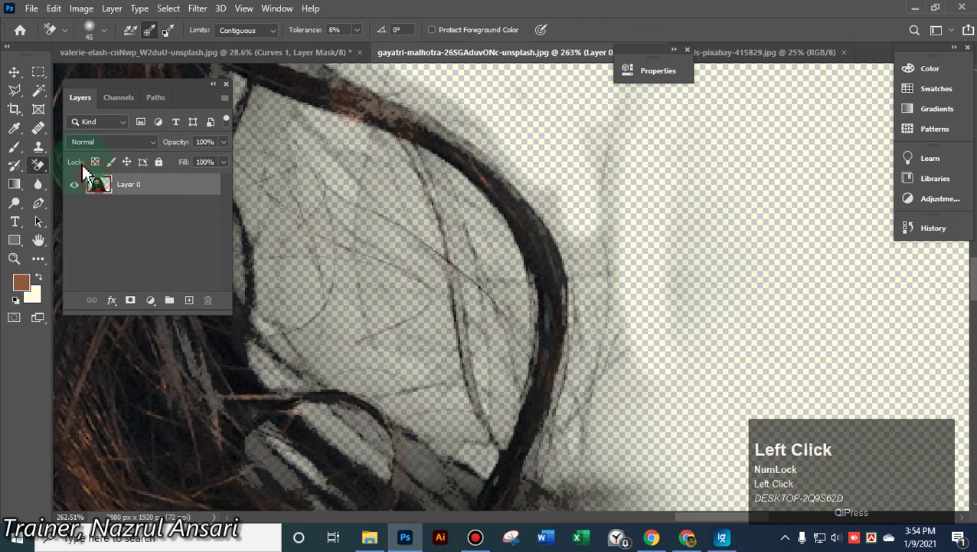
left_click(383, 236)
mouse_move(383, 236)
left_mouse_down()
mouse_move(430, 262)
mouse_move(407, 246)
mouse_move(378, 76)
left_mouse_up()
Raise the Background Eraser tolerance to 16%, try erasing the grey in the middle of the loop, and undo the last stroke
left_click(357, 30)
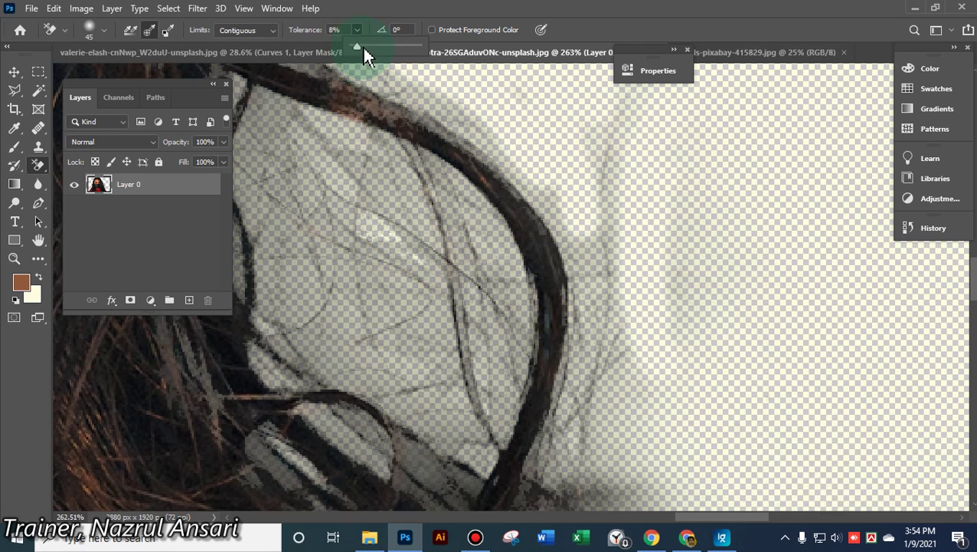
left_click(362, 45)
mouse_move(395, 231)
left_mouse_down()
mouse_move(441, 285)
mouse_move(441, 340)
mouse_move(387, 371)
mouse_move(357, 364)
mouse_move(381, 366)
mouse_move(352, 305)
mouse_move(347, 328)
mouse_move(364, 308)
mouse_move(393, 307)
mouse_move(391, 270)
mouse_move(412, 300)
left_mouse_up()
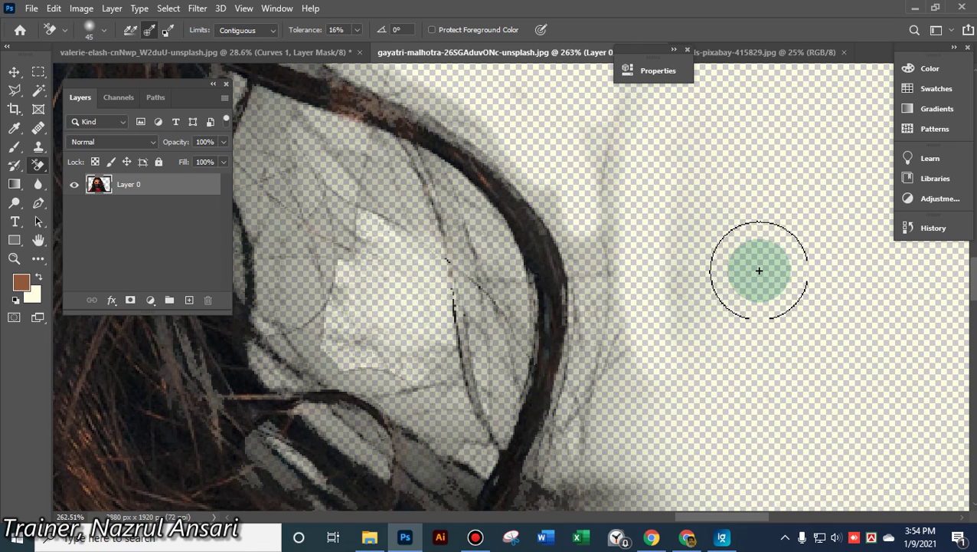
key("ctrl+z")
Dab away the grey across the middle and upper part of the thick wavy strand's loop with the Background Eraser
left_click(397, 247)
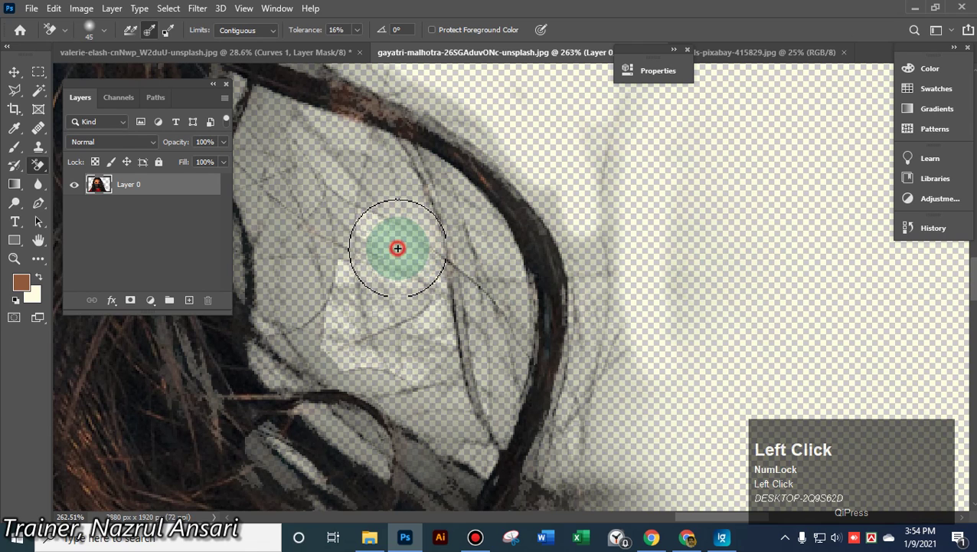
left_click(260, 136)
left_click(338, 142)
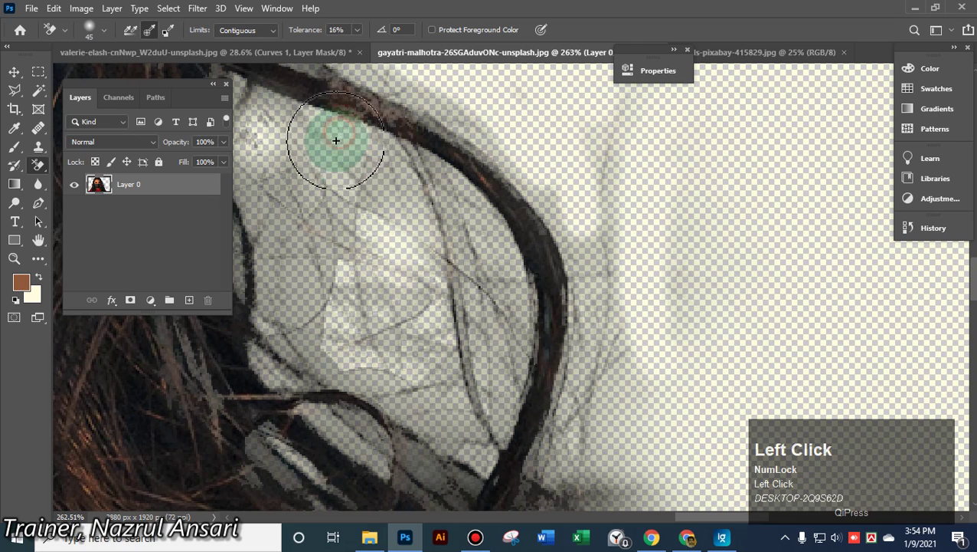
left_click(391, 192)
left_click(450, 213)
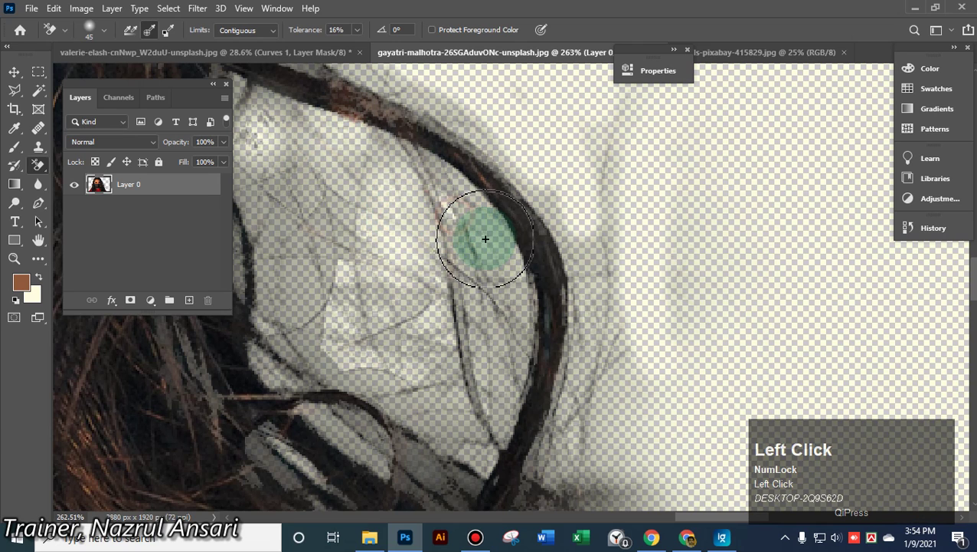
Dab away the grey between the fine inner strand and the thick wavy strand, undoing the last dab
left_click(508, 342)
left_click(481, 345)
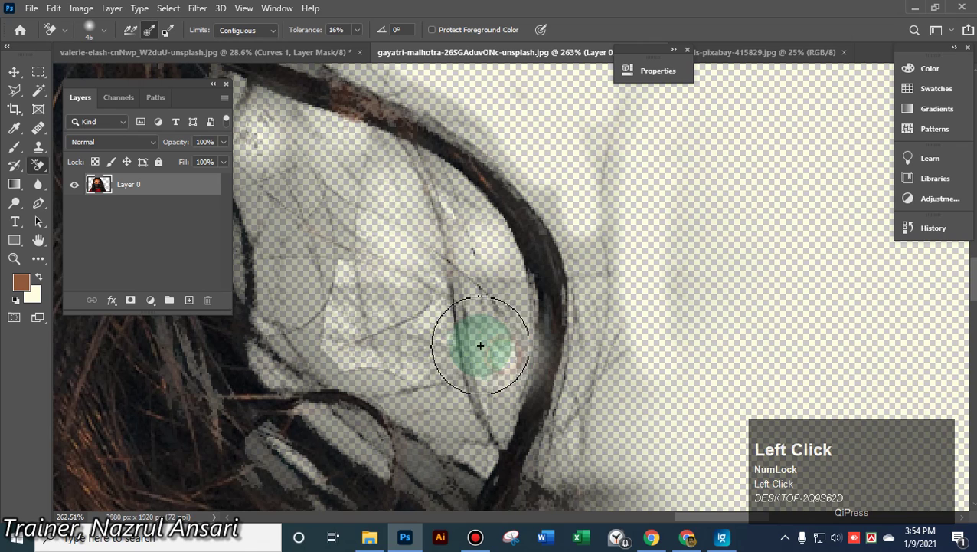
left_click(489, 298)
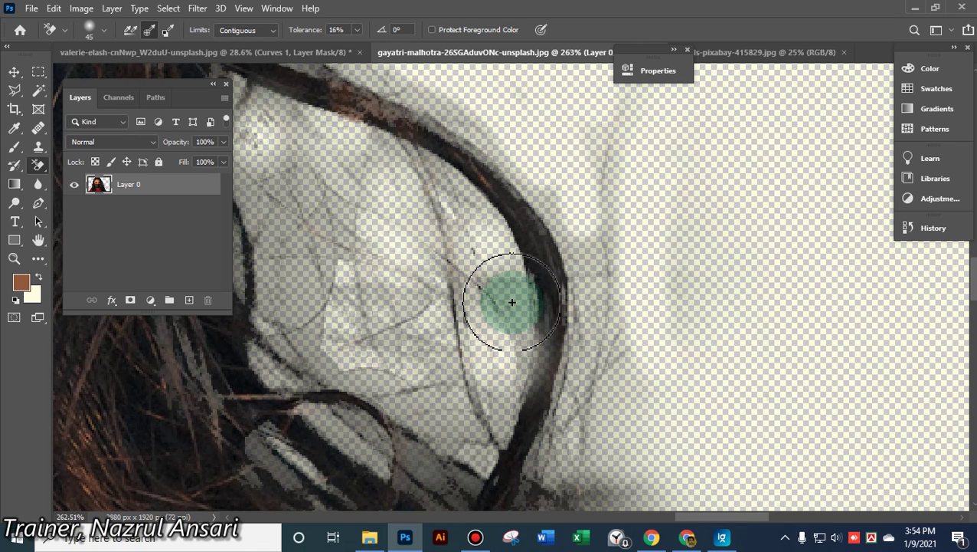
left_click(511, 302)
key("ctrl+z")
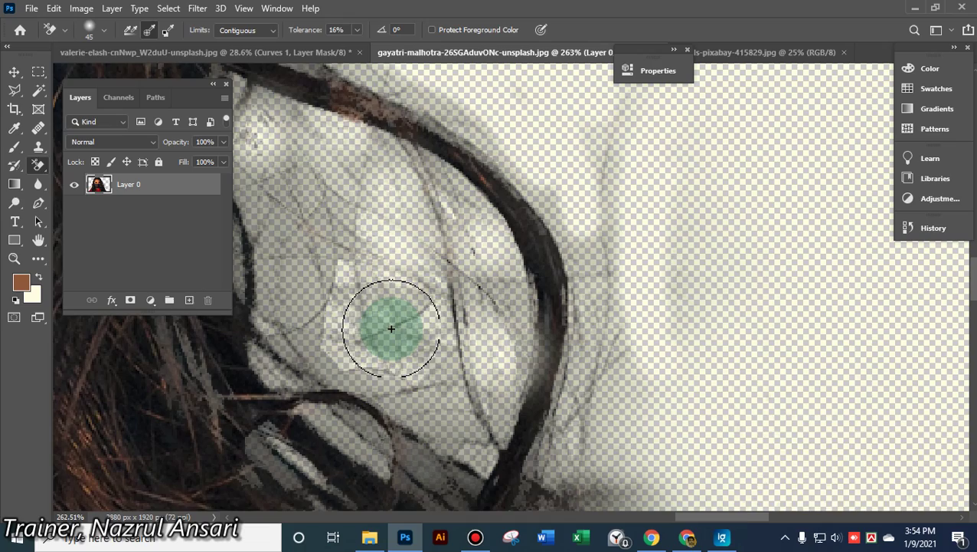
Switch to the regular Eraser with a 24 px brush and clear the grey inside the thick wavy strand's loop around the fine inner strand
scroll(385, 320, "down", 10, "alt")
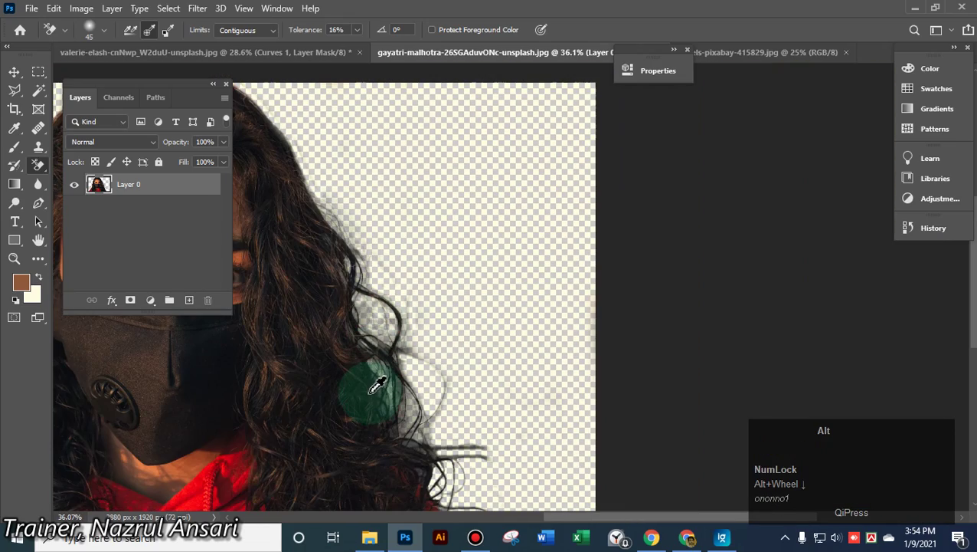
scroll(377, 385, "up", 5, "alt")
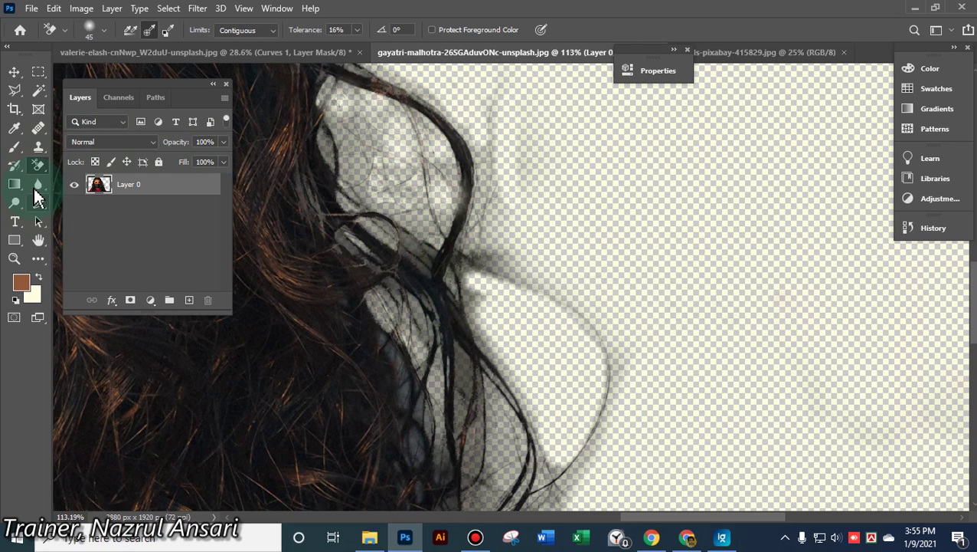
left_click(39, 164)
left_click_drag(38, 165, 92, 163)
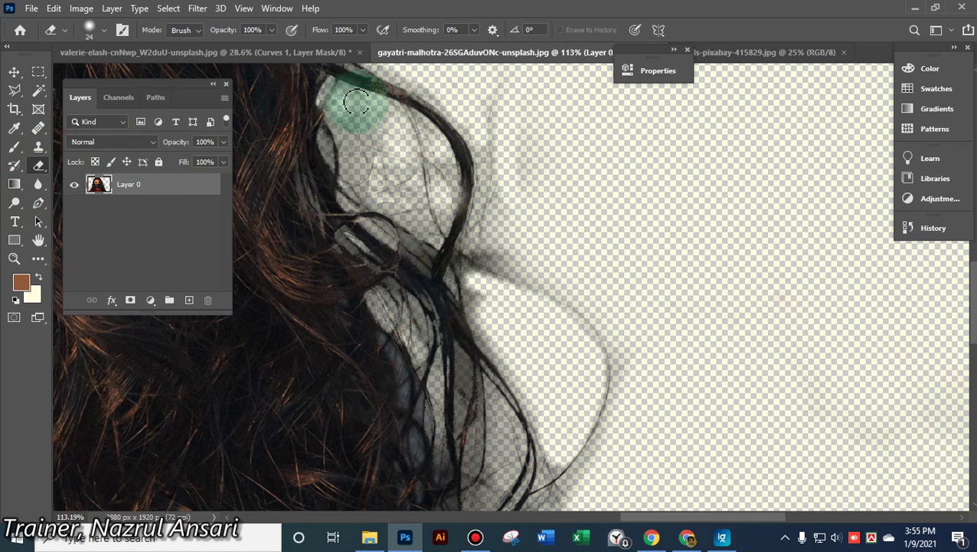
mouse_move(356, 102)
left_mouse_down()
mouse_move(385, 118)
mouse_move(427, 227)
mouse_move(398, 198)
mouse_move(347, 113)
left_mouse_up()
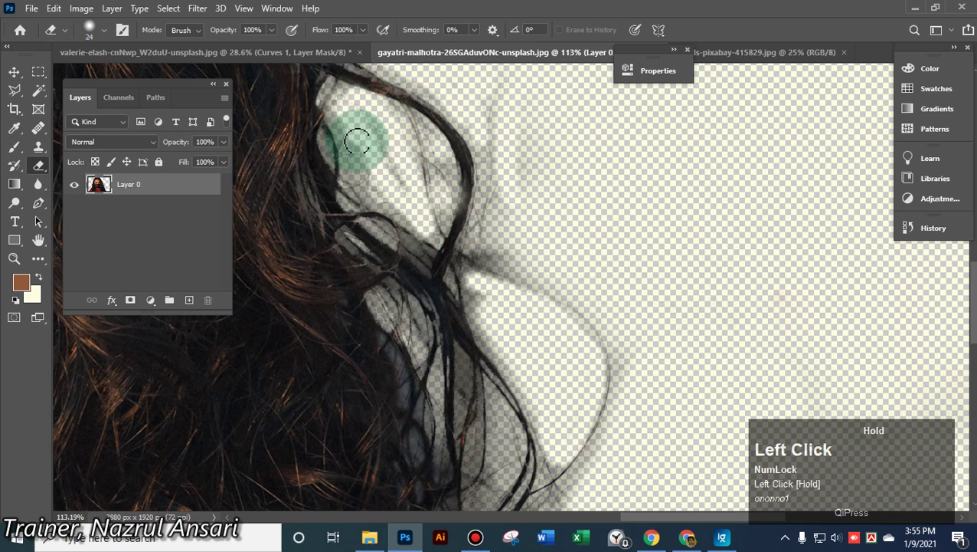
mouse_move(393, 203)
left_mouse_down()
mouse_move(399, 167)
mouse_move(376, 124)
mouse_move(395, 187)
mouse_move(439, 165)
mouse_move(437, 140)
left_mouse_up()
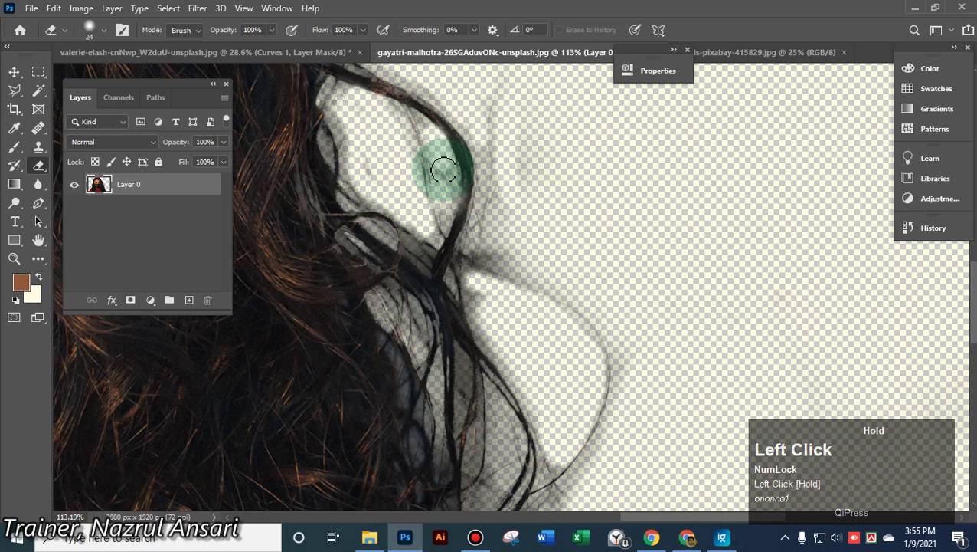
Undo the last eraser stroke beside the fine inner strand and erase again between it and the thick strand
scroll(452, 203, "up", 8)
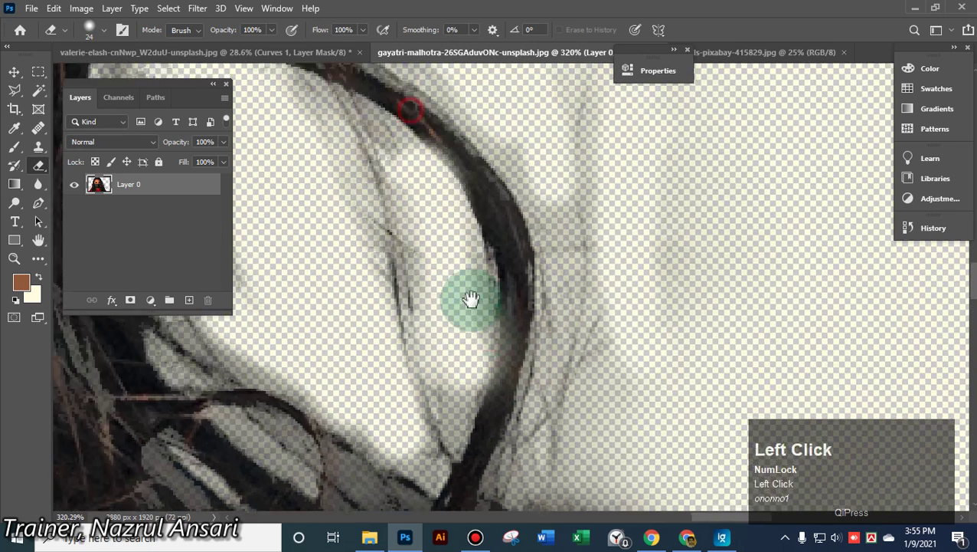
key("space")
mouse_move(311, 142)
left_mouse_down()
mouse_move(370, 258)
mouse_move(379, 355)
mouse_move(457, 380)
mouse_move(440, 240)
mouse_move(477, 413)
mouse_move(455, 367)
left_mouse_up()
scroll(456, 327, "up", 1, "alt")
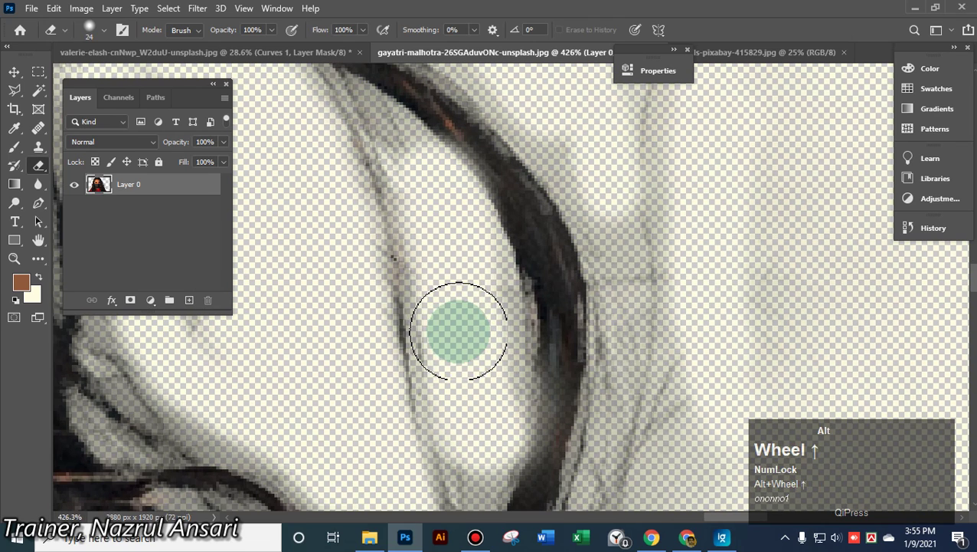
key("ctrl+z")
left_click(447, 226)
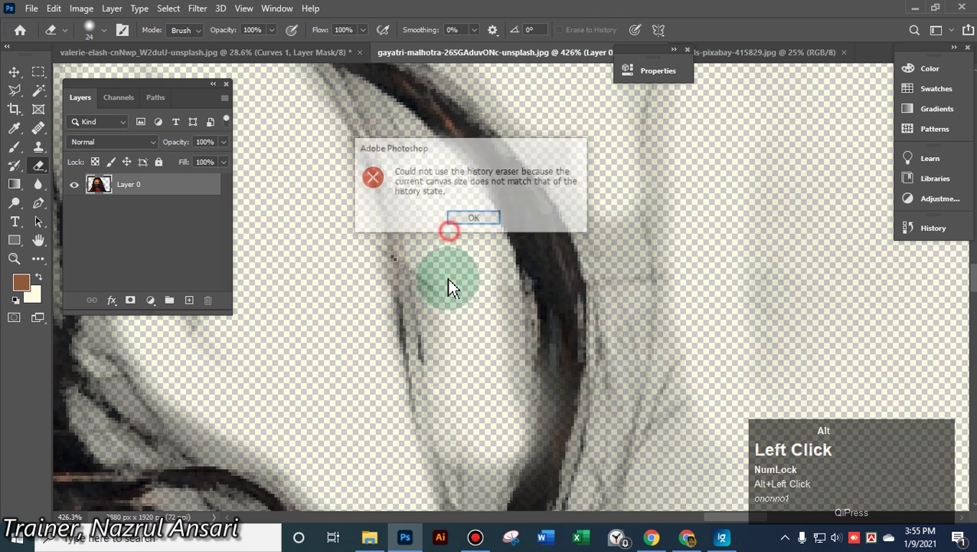
left_click(474, 218)
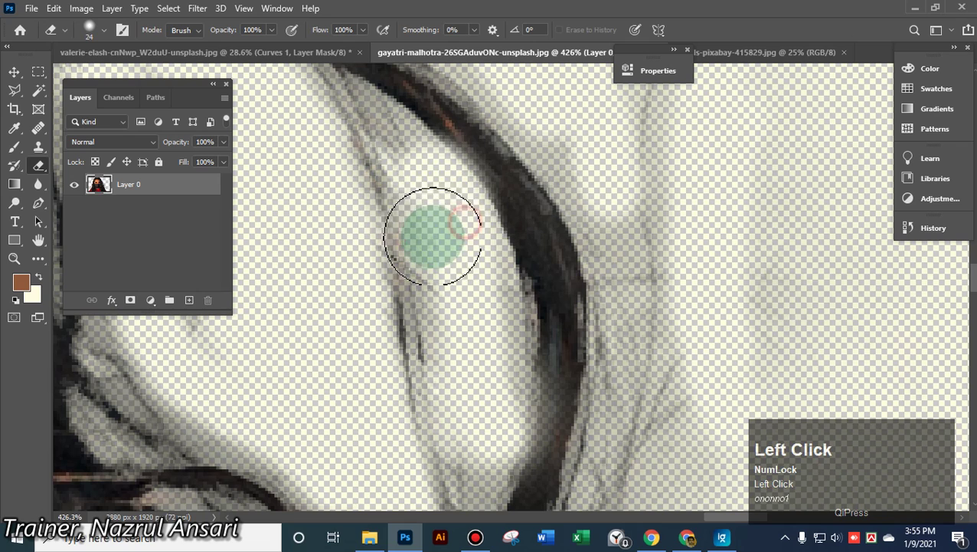
mouse_move(431, 224)
left_mouse_down()
mouse_move(458, 346)
mouse_move(458, 288)
left_mouse_up()
Erase the grey in the narrow upper wedge between the fine and thick strands, using a 1 px and then a 3 px Eraser
right_click(458, 288, "alt")
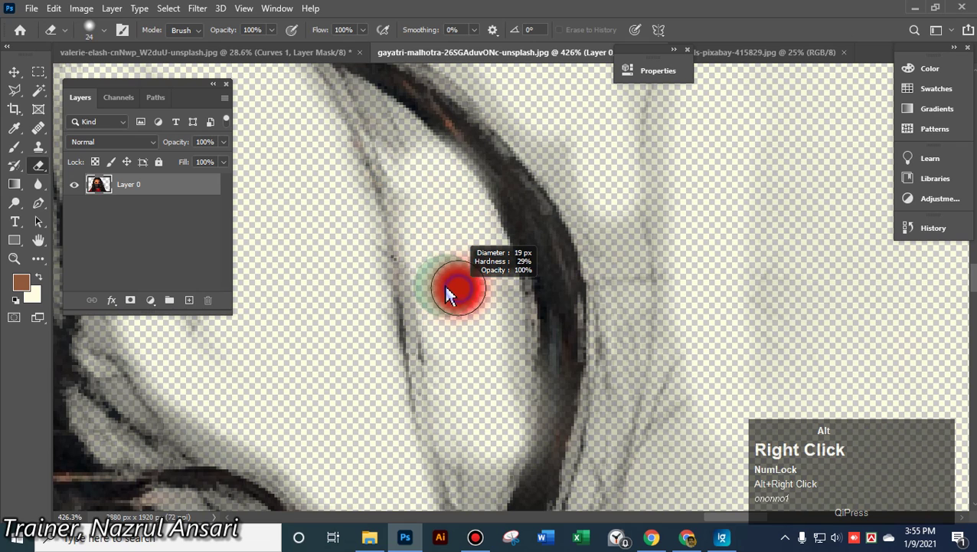
left_click(360, 82)
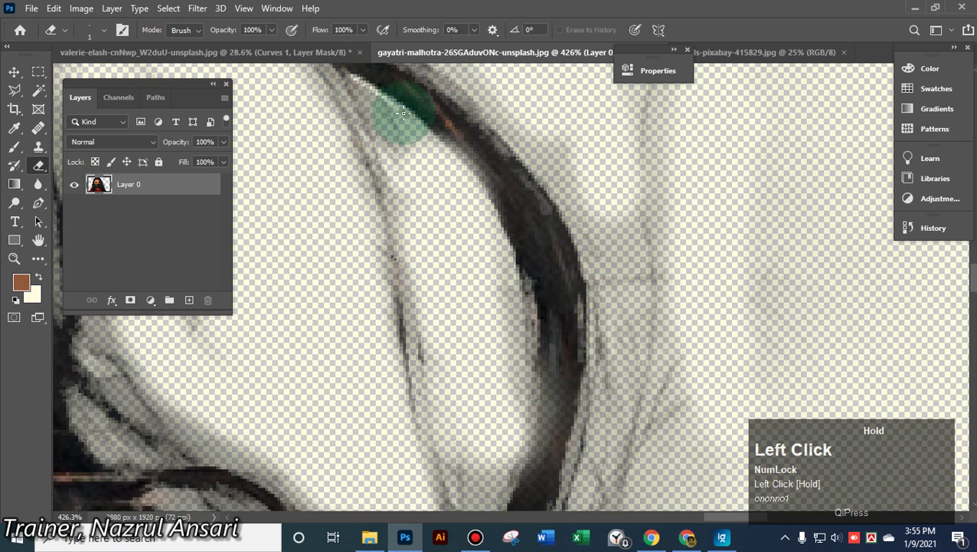
mouse_move(436, 148)
left_mouse_down()
mouse_move(356, 76)
mouse_move(345, 80)
mouse_move(356, 80)
left_mouse_up()
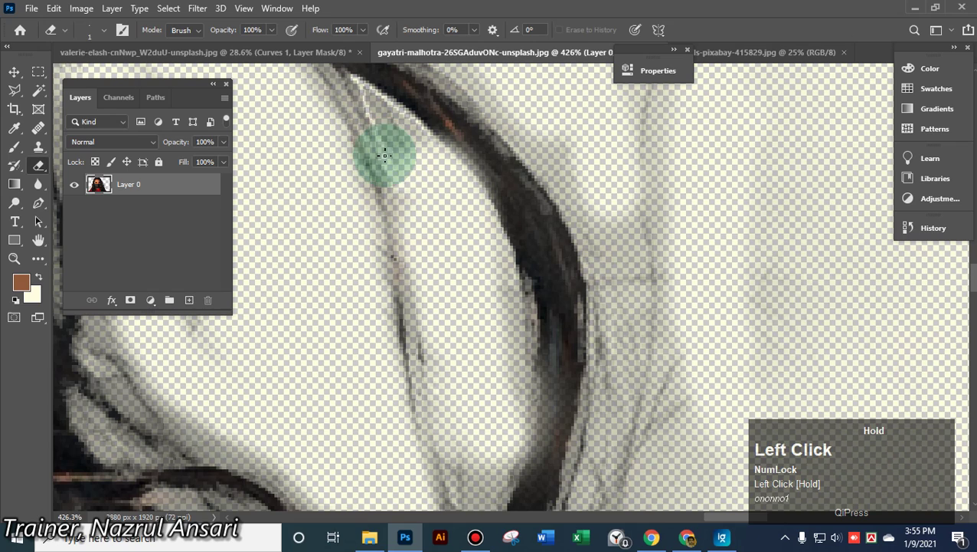
key("alt")
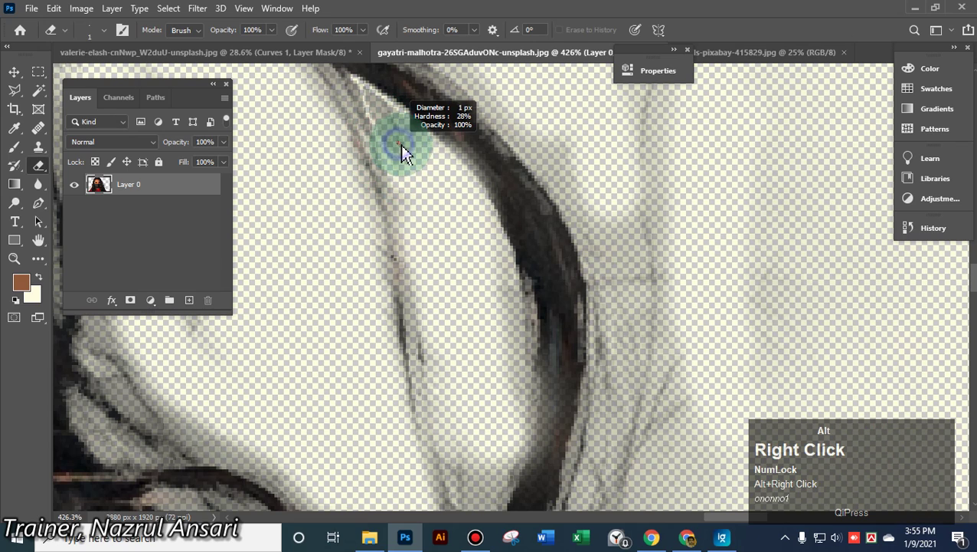
right_click(378, 102, "alt")
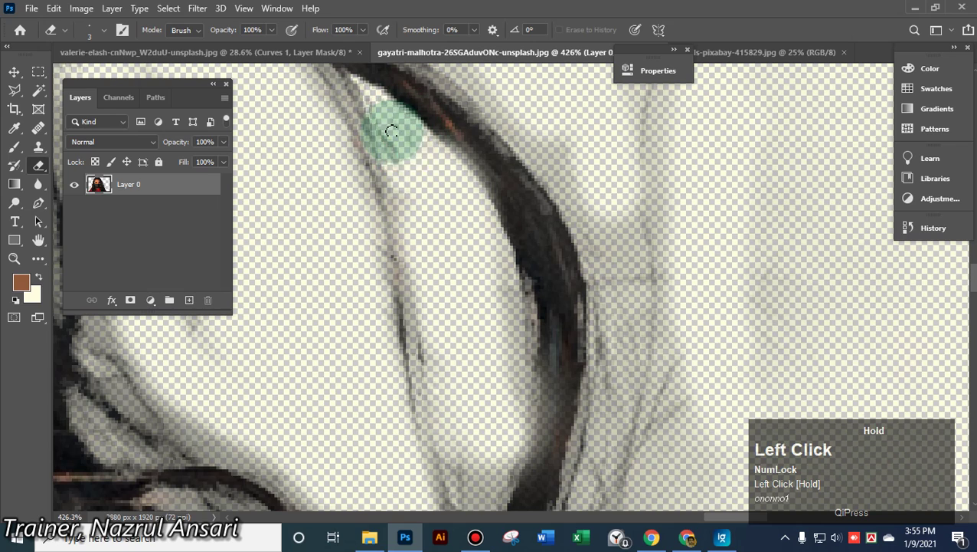
mouse_move(387, 126)
left_mouse_down()
mouse_move(476, 255)
mouse_move(480, 232)
mouse_move(527, 310)
left_mouse_up()
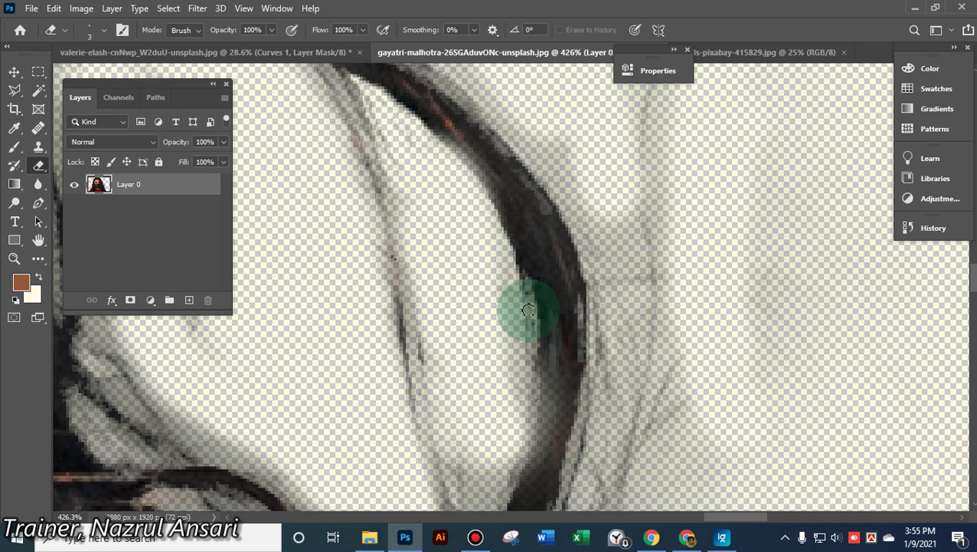
Trim the rough fringe and grey specks along the thick strand's inner edge with the 3 px Eraser
left_click(516, 273)
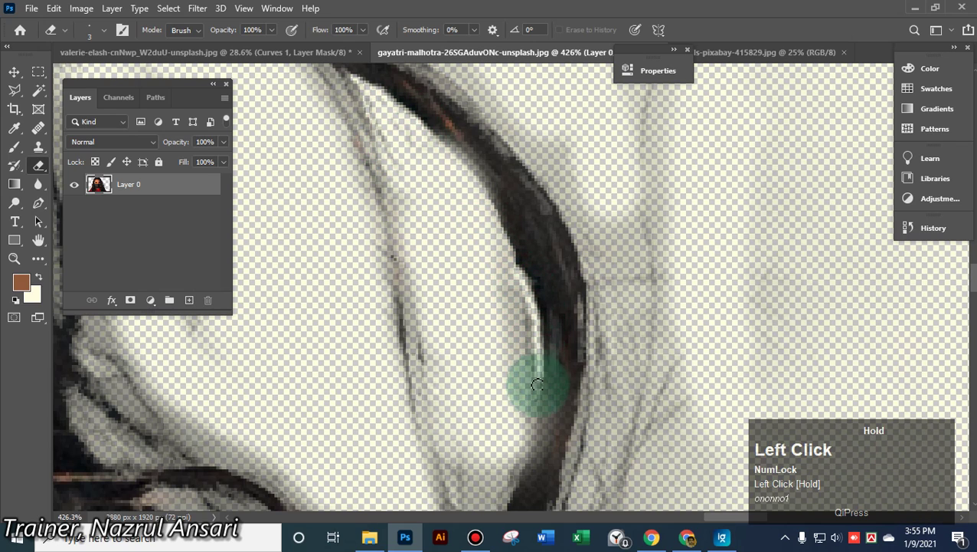
mouse_move(527, 429)
left_mouse_down()
mouse_move(512, 371)
mouse_move(532, 381)
left_mouse_up()
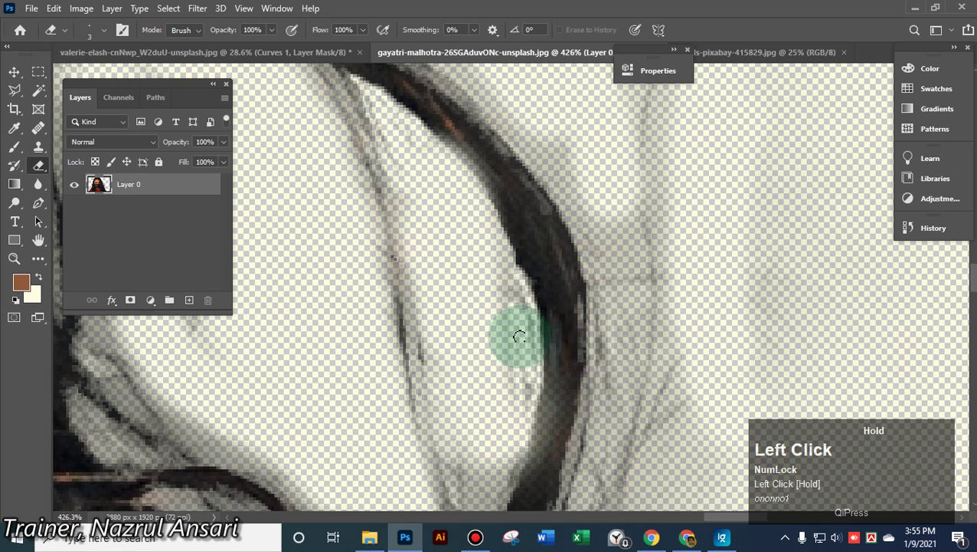
mouse_move(518, 336)
left_mouse_down()
mouse_move(508, 284)
mouse_move(531, 315)
mouse_move(529, 391)
mouse_move(506, 346)
left_mouse_up()
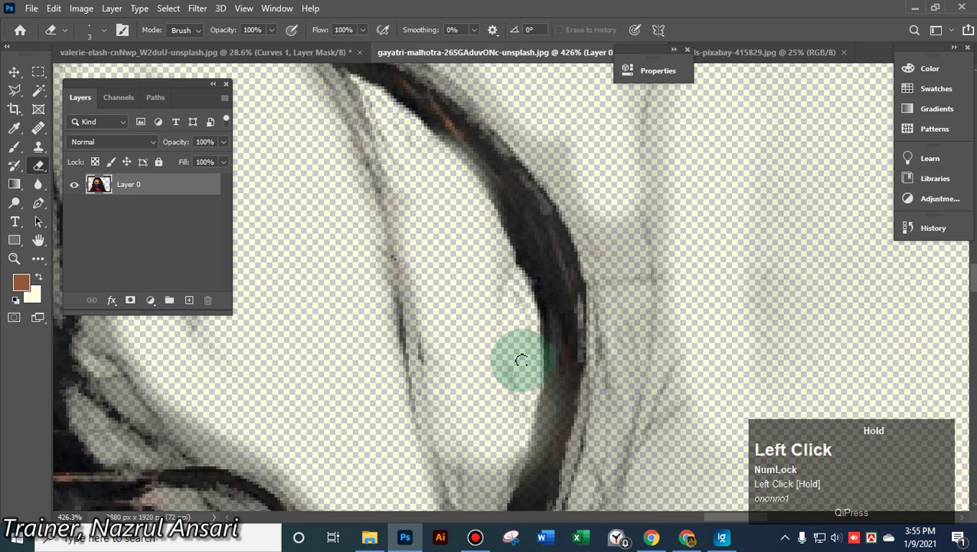
Erase the grey on the face side of the fine strand's upper part and the leftover smudge in the middle of the loop
scroll(511, 353, "up", 3)
middle_click(305, 268)
left_click(299, 172)
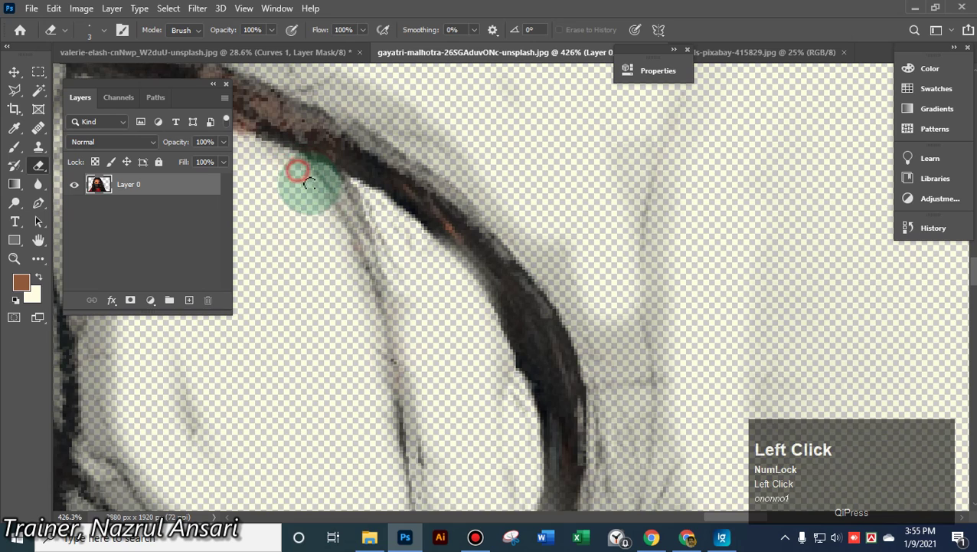
mouse_move(364, 280)
left_mouse_down()
mouse_move(305, 384)
mouse_move(196, 454)
mouse_move(168, 386)
left_mouse_up()
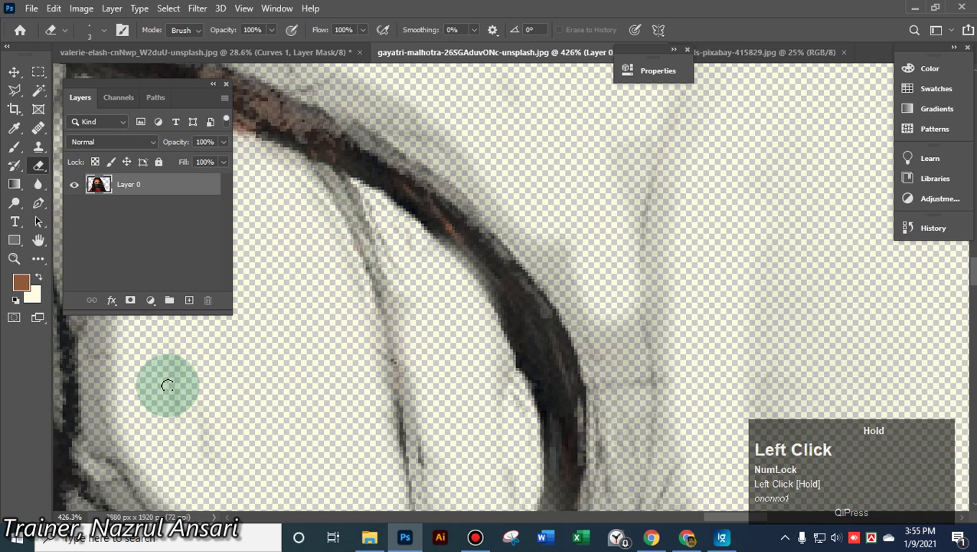
Set the Eraser to 9 px and erase the grey haze along the thick strand's outer edge, up to the faint outer strand
right_click(471, 130, "alt")
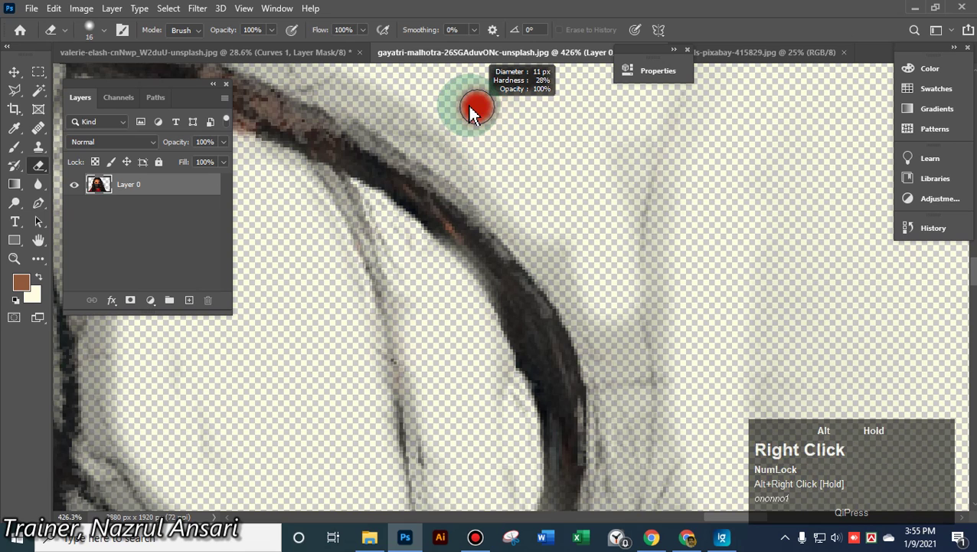
mouse_move(343, 88)
left_mouse_down()
mouse_move(502, 198)
mouse_move(575, 286)
left_mouse_up()
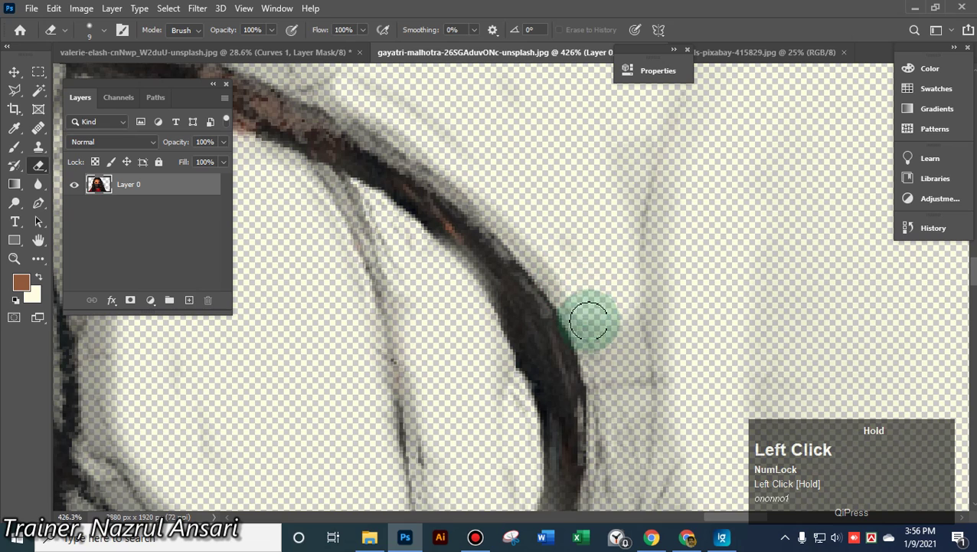
mouse_move(588, 321)
left_mouse_down()
mouse_move(561, 349)
mouse_move(602, 340)
mouse_move(608, 381)
left_mouse_up()
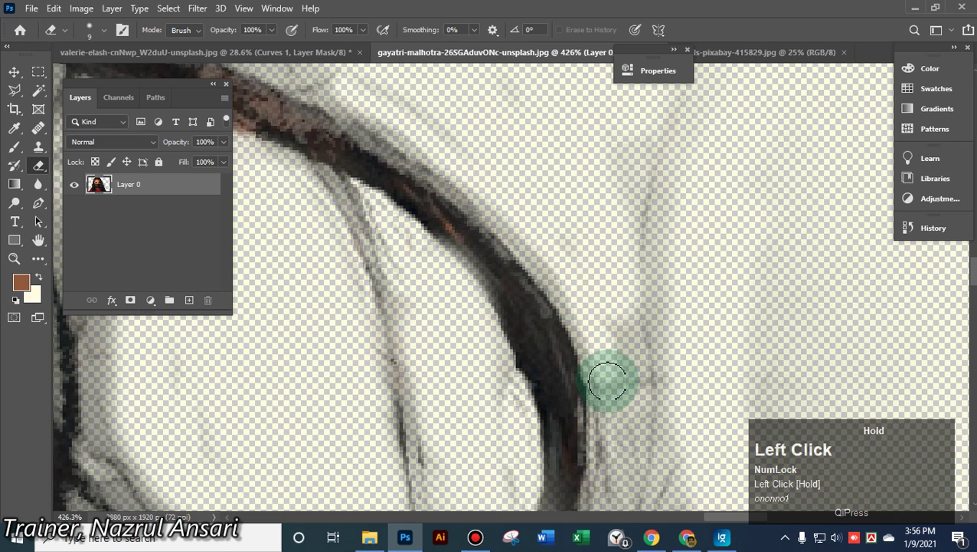
left_click_drag(608, 445, 610, 489)
scroll(635, 406, "down", 5)
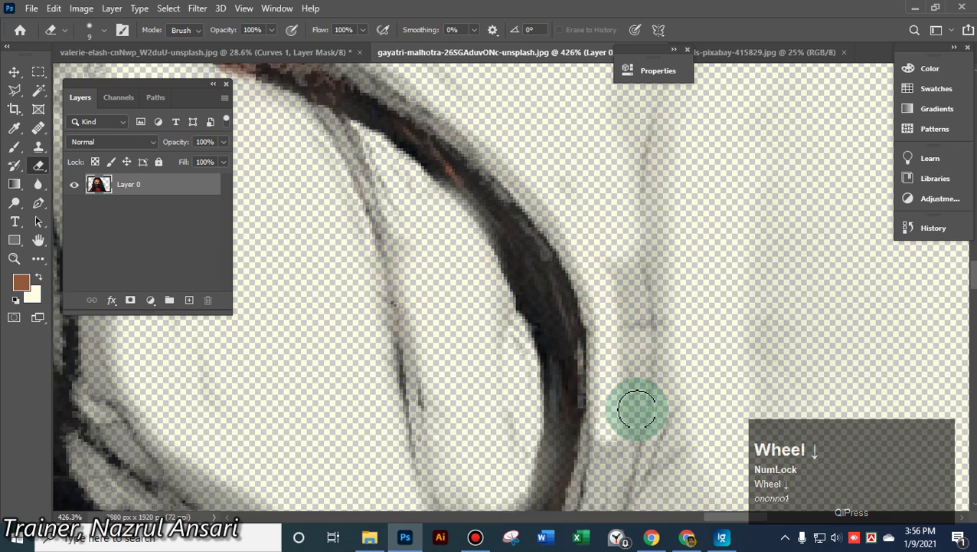
scroll(603, 170, "down", 1)
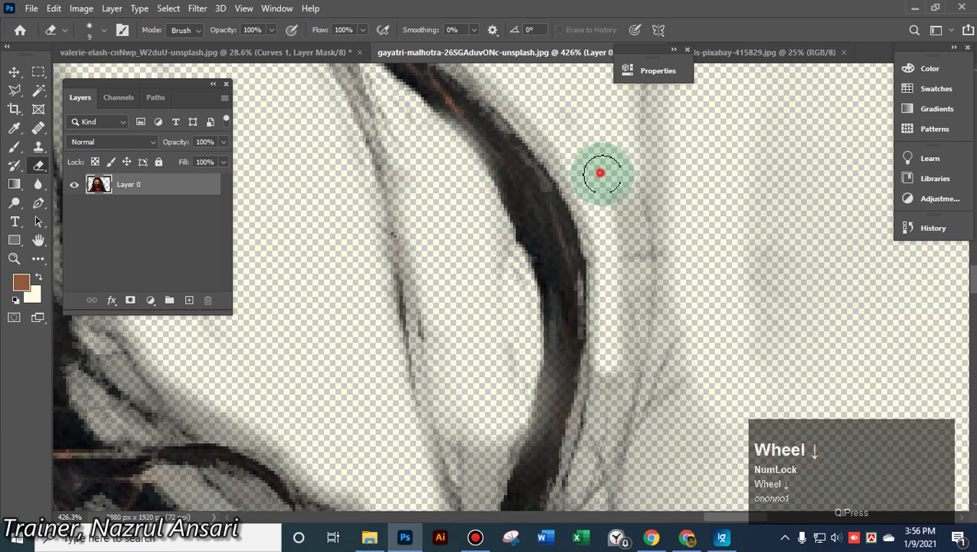
mouse_move(602, 170)
left_mouse_down()
mouse_move(629, 247)
mouse_move(633, 338)
mouse_move(538, 303)
mouse_move(484, 247)
mouse_move(500, 364)
mouse_move(489, 332)
mouse_move(809, 308)
left_mouse_up()
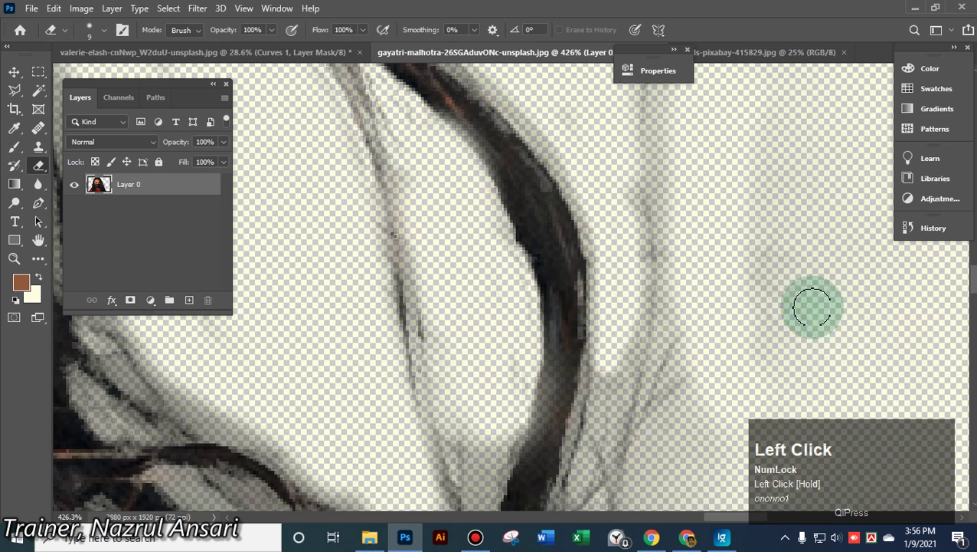
Set the Eraser to 4 px and clean the grey along both sides of the faint vertical strand outside the loop
right_click(757, 292, "alt")
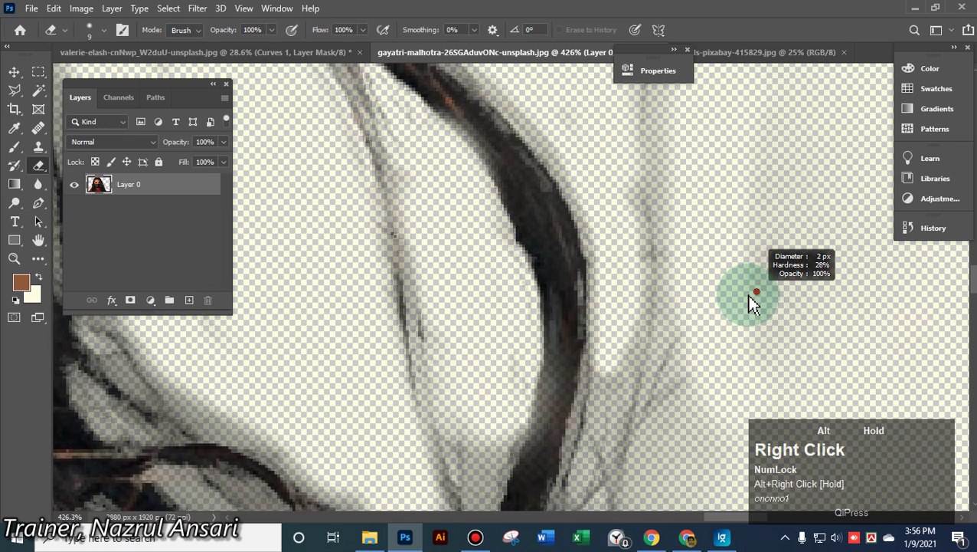
mouse_move(604, 356)
left_mouse_down()
mouse_move(599, 420)
mouse_move(614, 358)
mouse_move(626, 352)
mouse_move(617, 403)
mouse_move(604, 378)
left_mouse_up()
scroll(735, 278, "up", 2)
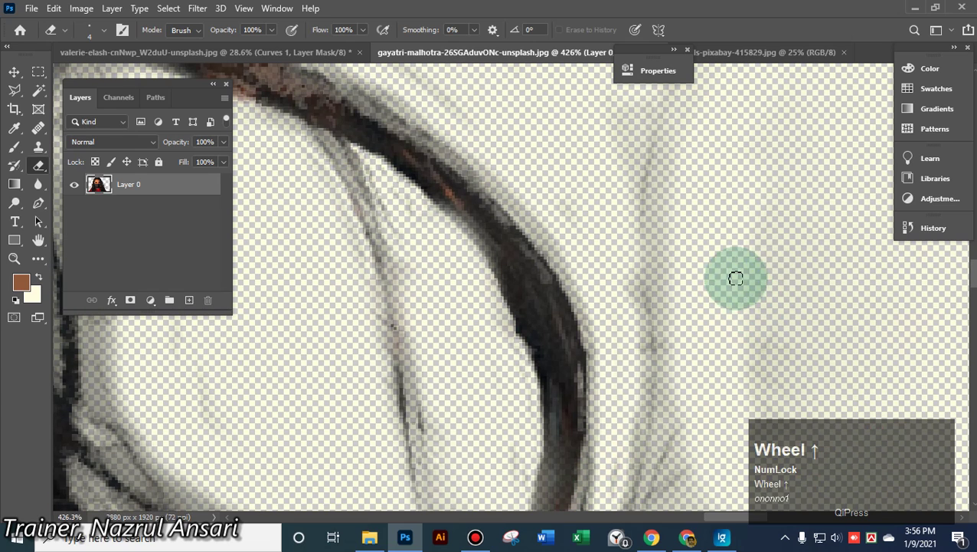
mouse_move(655, 150)
left_mouse_down()
mouse_move(660, 376)
mouse_move(675, 408)
left_mouse_up()
scroll(777, 253, "down", 1)
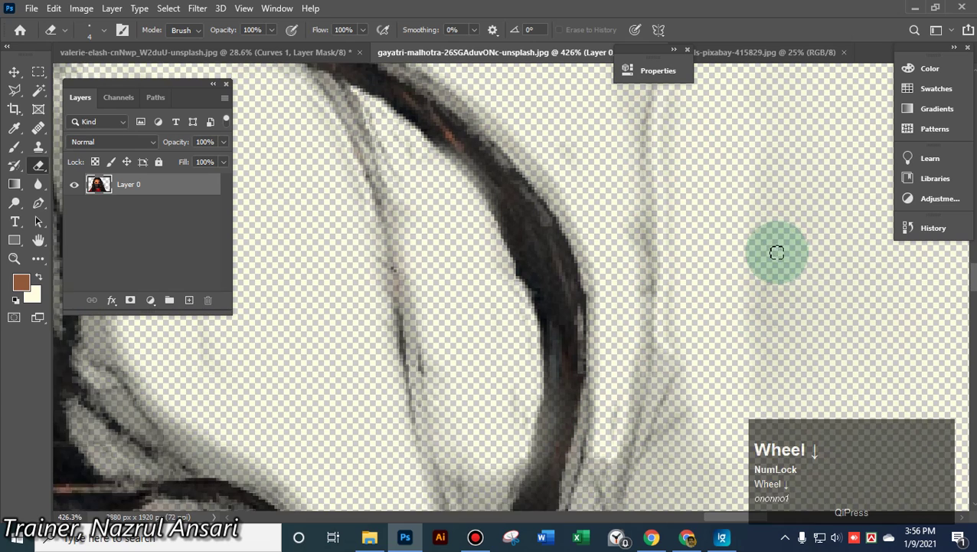
mouse_move(628, 136)
left_mouse_down()
mouse_move(638, 283)
mouse_move(625, 404)
left_mouse_up()
Erase the grey at the loop's lower end, in the wedge between the fine and thick strands and along the dark hair edge below
scroll(751, 291, "down", 3)
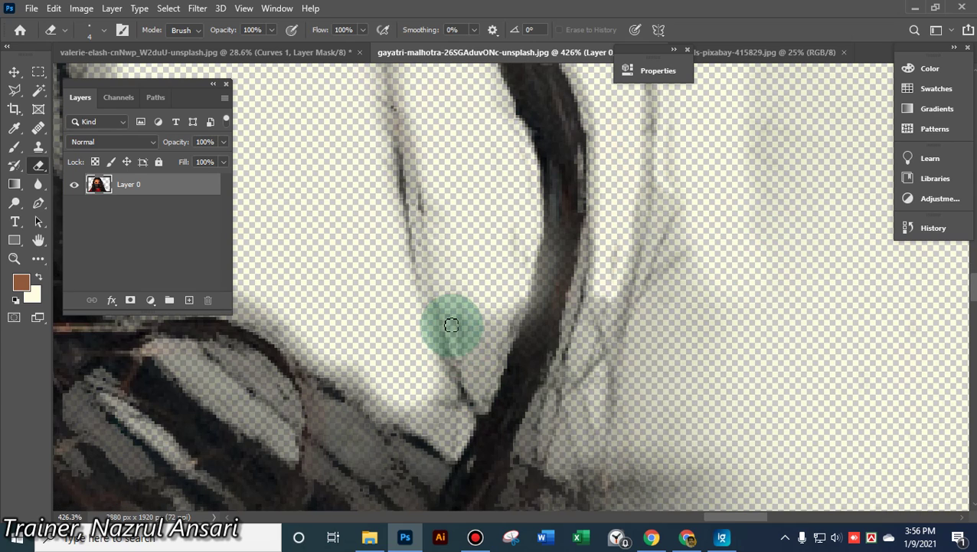
left_click_drag(451, 325, 467, 360)
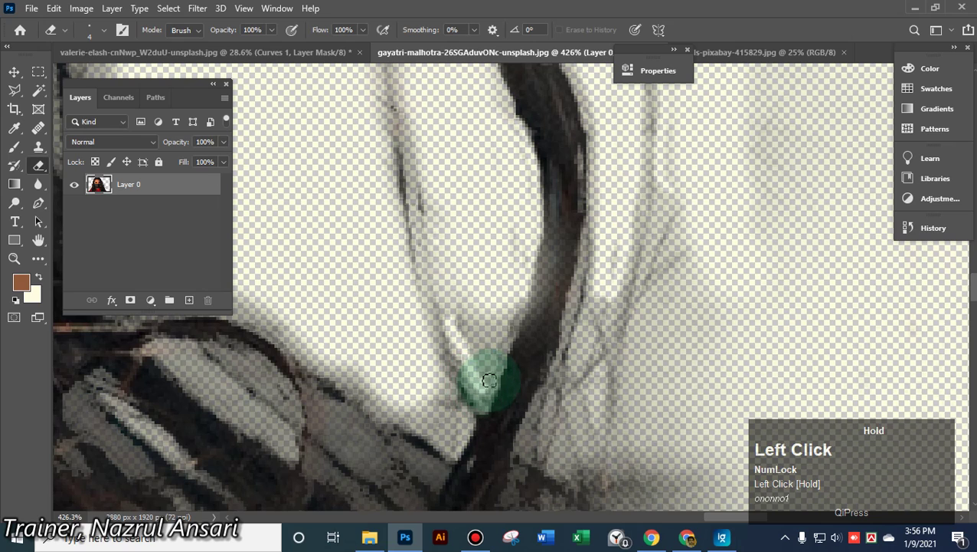
mouse_move(515, 316)
left_mouse_down()
mouse_move(488, 365)
mouse_move(487, 326)
mouse_move(507, 322)
mouse_move(491, 336)
mouse_move(466, 326)
mouse_move(450, 301)
mouse_move(474, 341)
mouse_move(446, 397)
left_mouse_up()
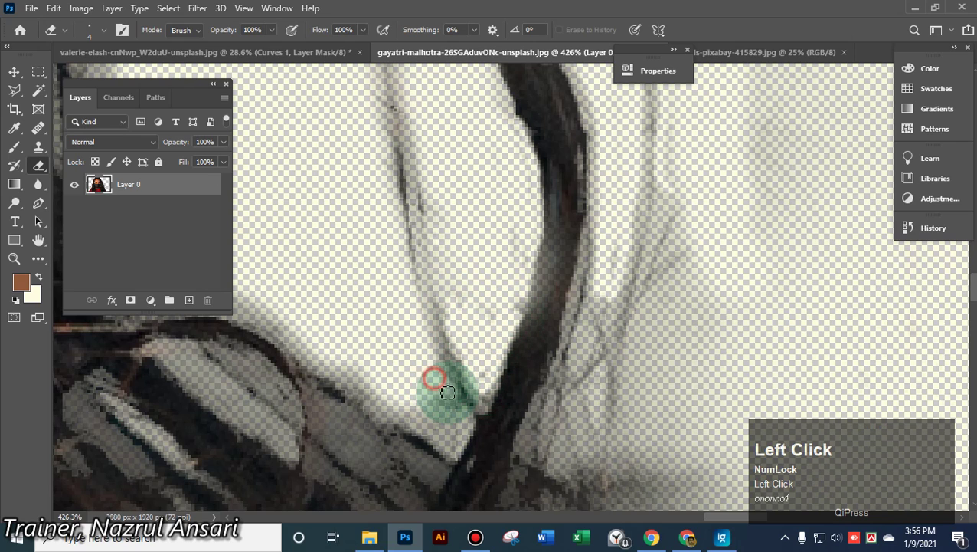
mouse_move(418, 427)
left_mouse_down()
mouse_move(443, 409)
mouse_move(440, 399)
mouse_move(392, 401)
mouse_move(338, 370)
mouse_move(408, 415)
mouse_move(294, 322)
mouse_move(257, 316)
mouse_move(298, 345)
left_mouse_up()
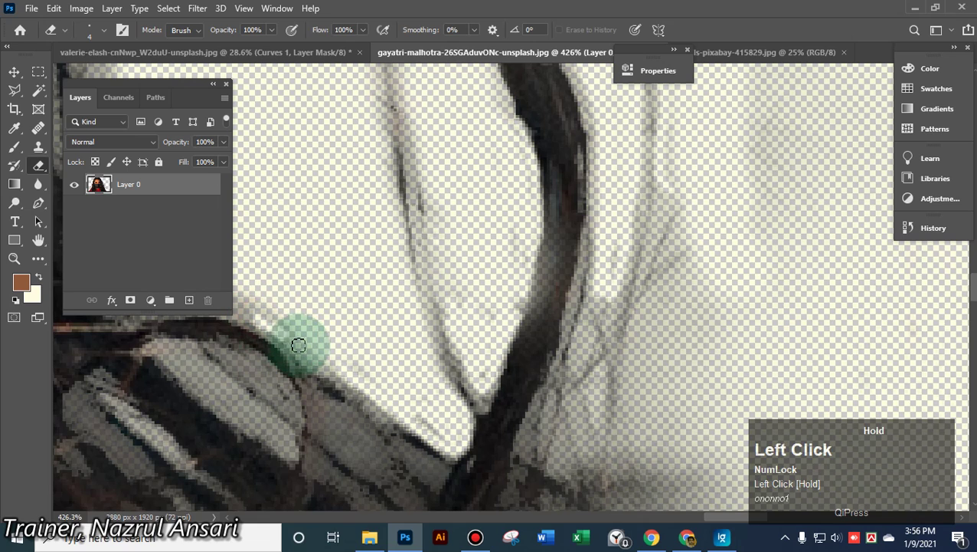
mouse_move(369, 374)
left_mouse_down()
mouse_move(312, 319)
mouse_move(323, 252)
left_mouse_up()
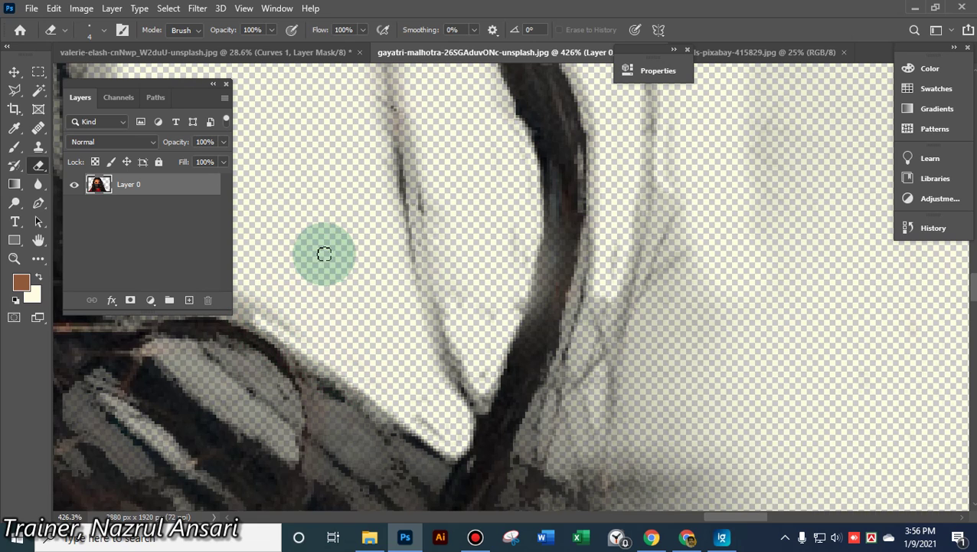
right_click(325, 254)
left_click(302, 167)
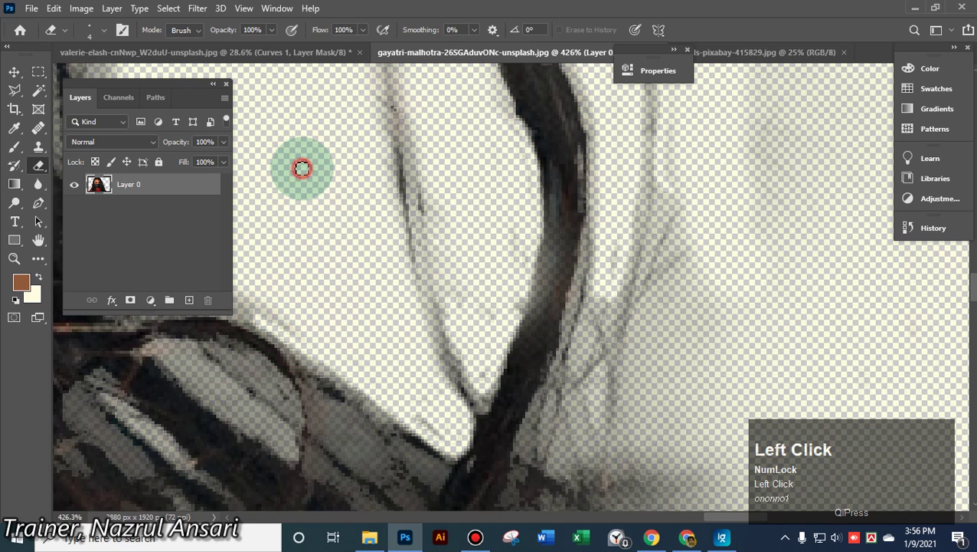
Set the Eraser to 10 px and erase the haze beside the dark hair edge inside the loop and the faint grey patch outside it
right_click(292, 184, "alt")
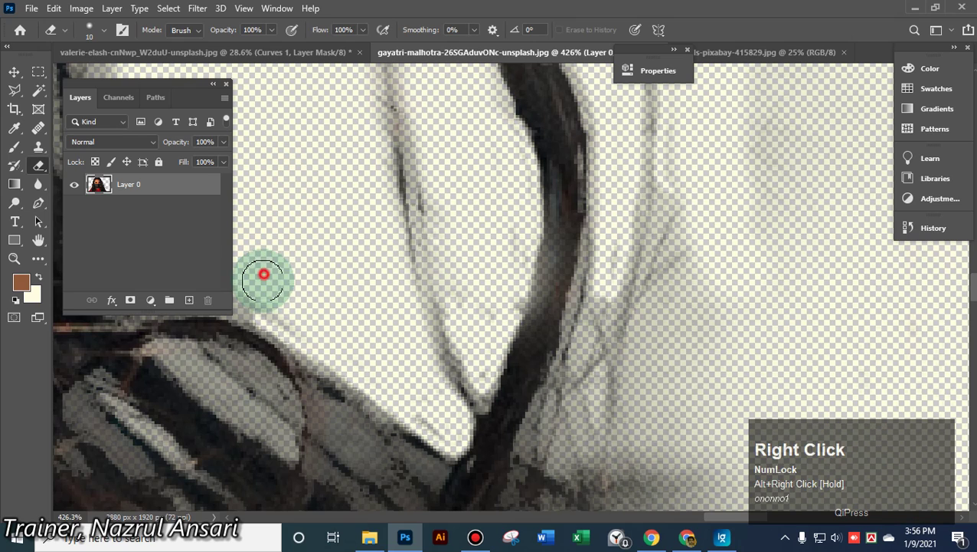
mouse_move(345, 337)
left_mouse_down()
mouse_move(406, 370)
mouse_move(385, 306)
mouse_move(401, 338)
mouse_move(341, 283)
left_mouse_up()
key("space")
left_click_drag(323, 271, 592, 262)
mouse_move(445, 240)
left_mouse_down()
mouse_move(461, 264)
mouse_move(545, 302)
mouse_move(768, 312)
mouse_move(744, 275)
mouse_move(270, 312)
mouse_move(342, 410)
left_mouse_up()
key("space")
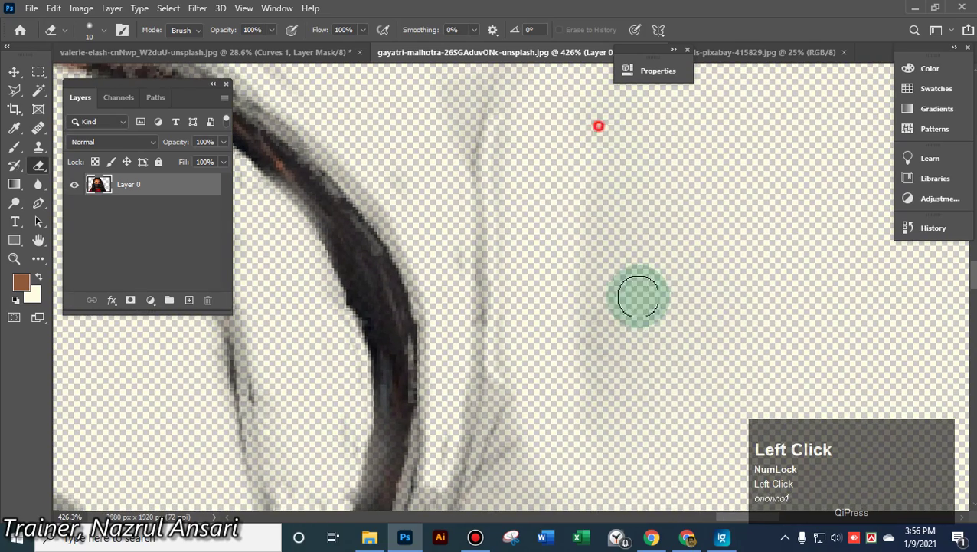
mouse_move(638, 294)
left_mouse_down()
mouse_move(558, 167)
mouse_move(618, 275)
mouse_move(583, 507)
mouse_move(530, 371)
mouse_move(509, 373)
mouse_move(487, 466)
mouse_move(512, 469)
mouse_move(728, 312)
mouse_move(694, 281)
left_mouse_up()
Erase the grey smudge outside the loop's lower end, below the faint vertical strand
scroll(694, 282, "down", 3, "alt")
scroll(694, 285, "down", 4, "alt")
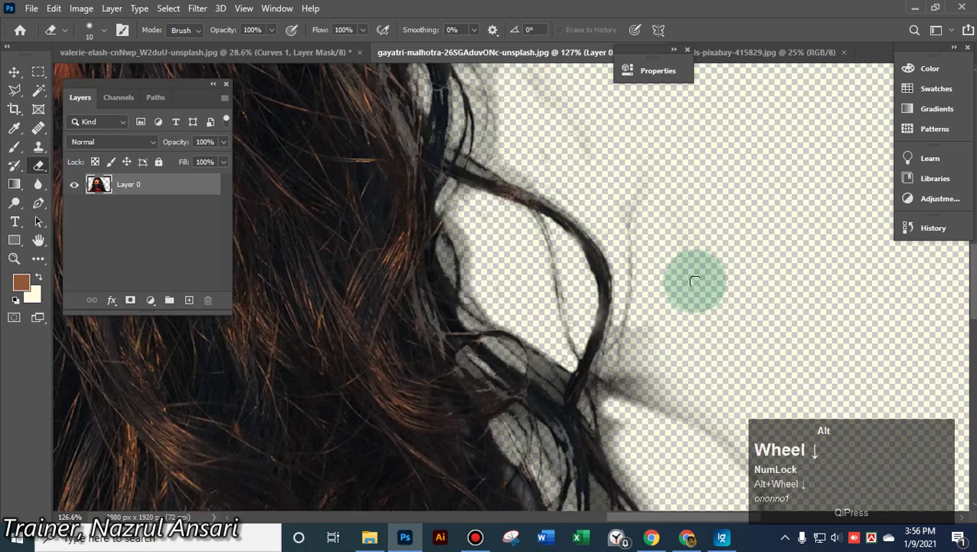
scroll(705, 277, "up", 4, "alt")
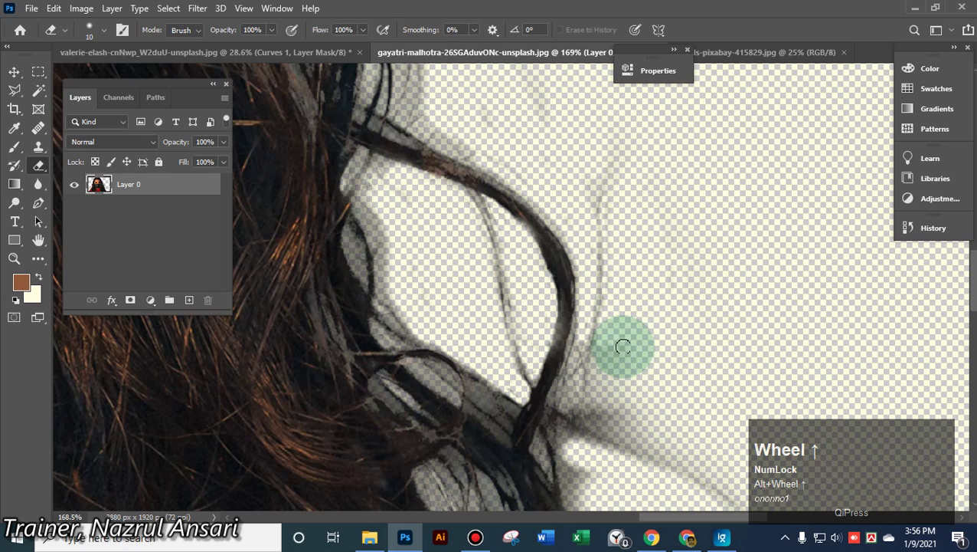
mouse_move(621, 348)
left_mouse_down()
mouse_move(601, 393)
mouse_move(633, 425)
mouse_move(592, 419)
left_mouse_up()
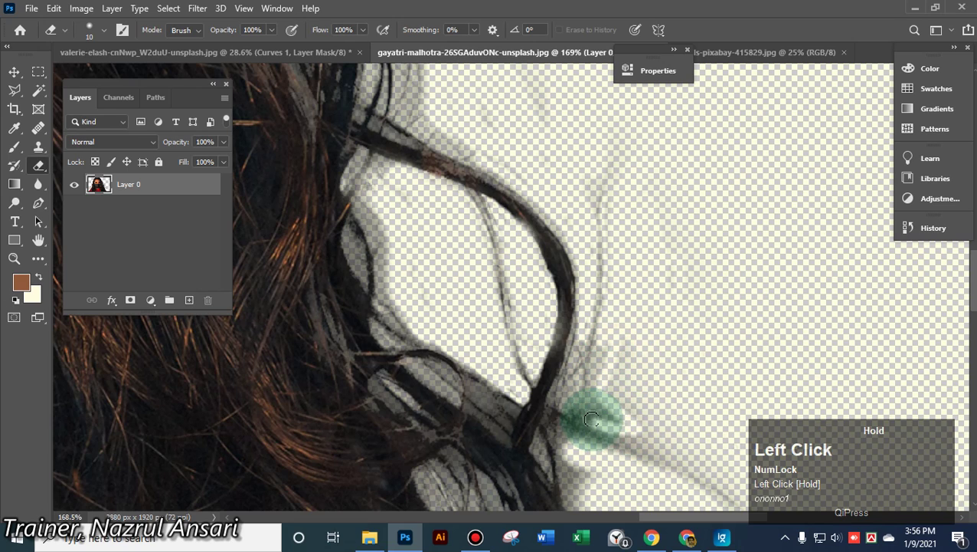
mouse_move(674, 459)
left_mouse_down()
mouse_move(616, 393)
mouse_move(621, 412)
mouse_move(619, 379)
mouse_move(607, 409)
mouse_move(610, 373)
mouse_move(618, 410)
mouse_move(607, 409)
mouse_move(623, 420)
mouse_move(632, 370)
mouse_move(689, 314)
mouse_move(679, 321)
mouse_move(687, 221)
left_mouse_up()
Erase the peach haze around the long curled strand at the image's left shoulder and along the hoodie's outer edge beneath it
scroll(691, 224, "down", 5, "alt")
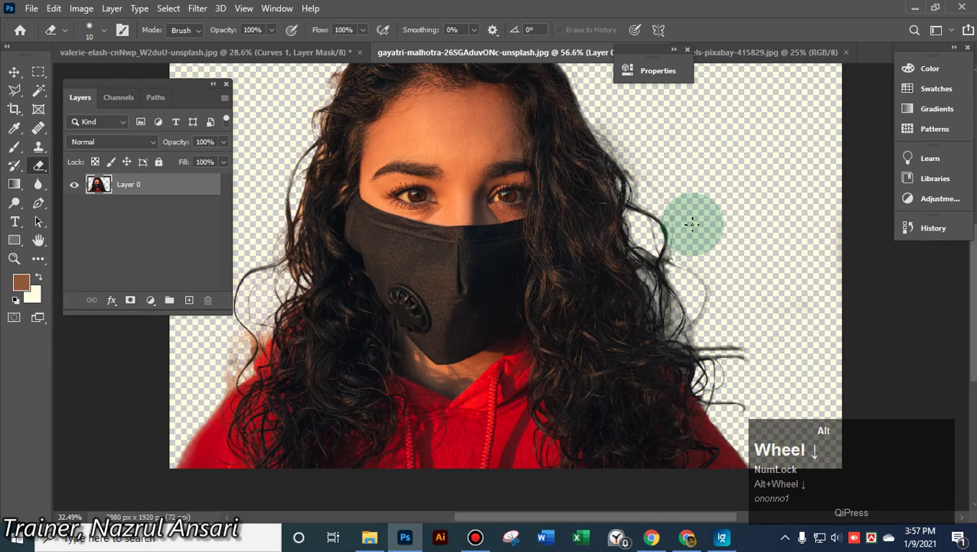
scroll(692, 224, "down", 2, "alt")
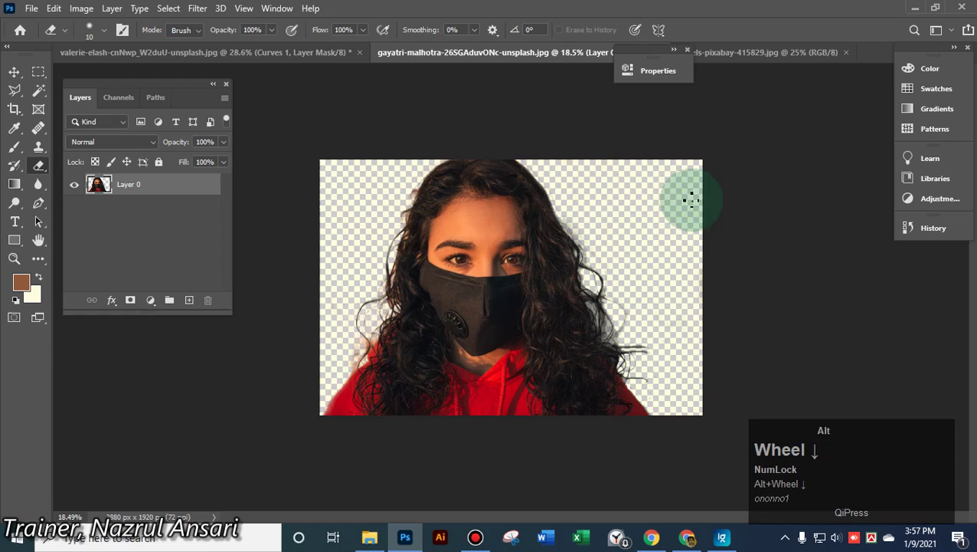
scroll(316, 429, "up", 5, "alt")
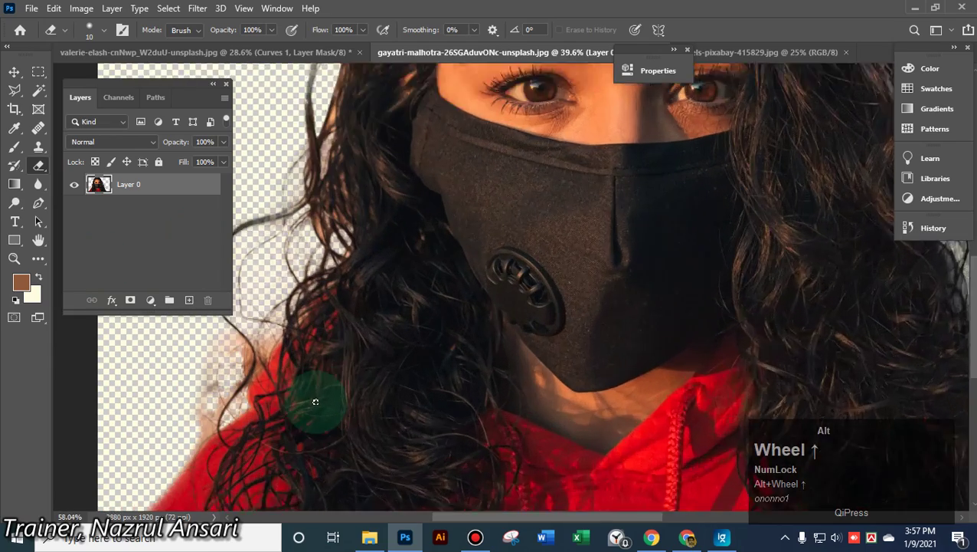
scroll(315, 402, "up", 2, "alt")
left_click_drag(274, 338, 487, 258)
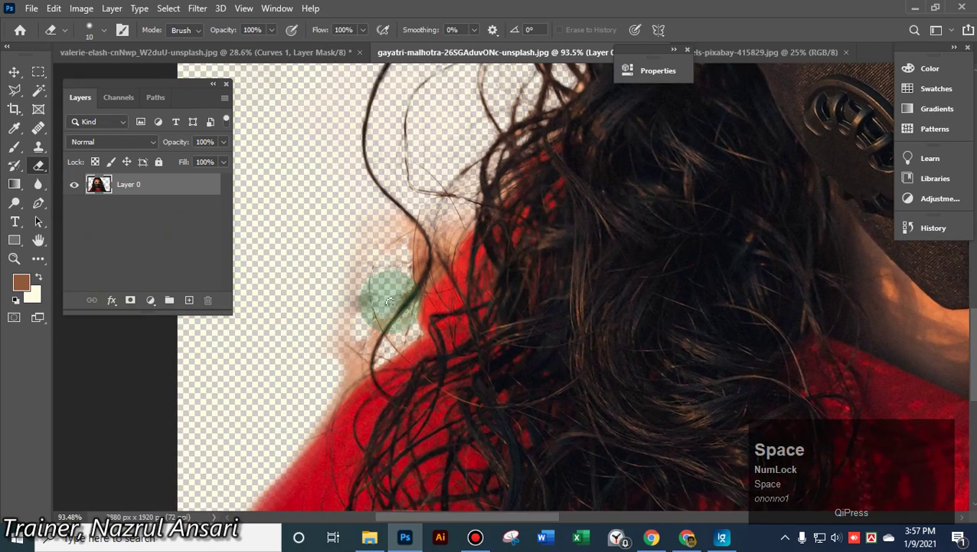
left_click(390, 230)
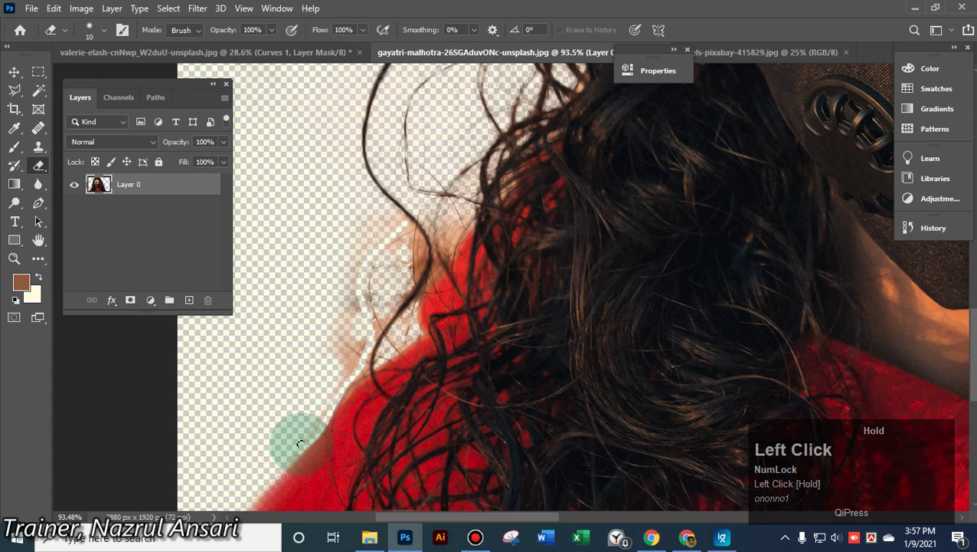
mouse_move(333, 397)
left_mouse_down()
mouse_move(348, 371)
mouse_move(321, 426)
mouse_move(319, 387)
left_mouse_up()
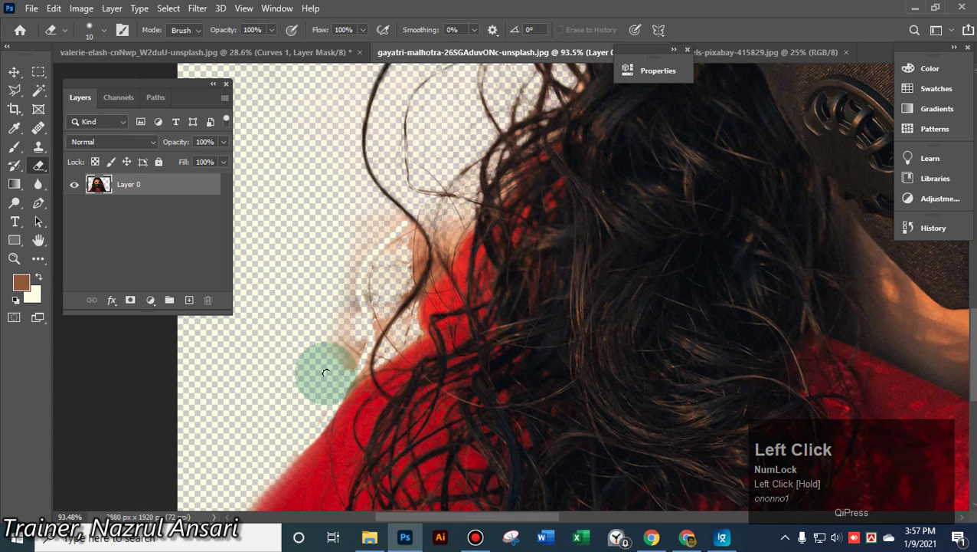
Set the Eraser to 21 px and erase the peach haze outside the thin brown strand and between it and the curled strand
scroll(325, 373, "up", 3, "alt")
mouse_move(399, 311)
left_mouse_down()
mouse_move(409, 334)
mouse_move(378, 302)
mouse_move(379, 222)
mouse_move(336, 301)
mouse_move(337, 288)
mouse_move(326, 288)
mouse_move(344, 290)
mouse_move(331, 288)
mouse_move(367, 240)
mouse_move(372, 356)
mouse_move(343, 397)
mouse_move(386, 320)
mouse_move(414, 319)
mouse_move(395, 372)
mouse_move(362, 406)
mouse_move(399, 343)
mouse_move(407, 228)
mouse_move(419, 274)
left_mouse_up()
right_click(324, 288, "alt")
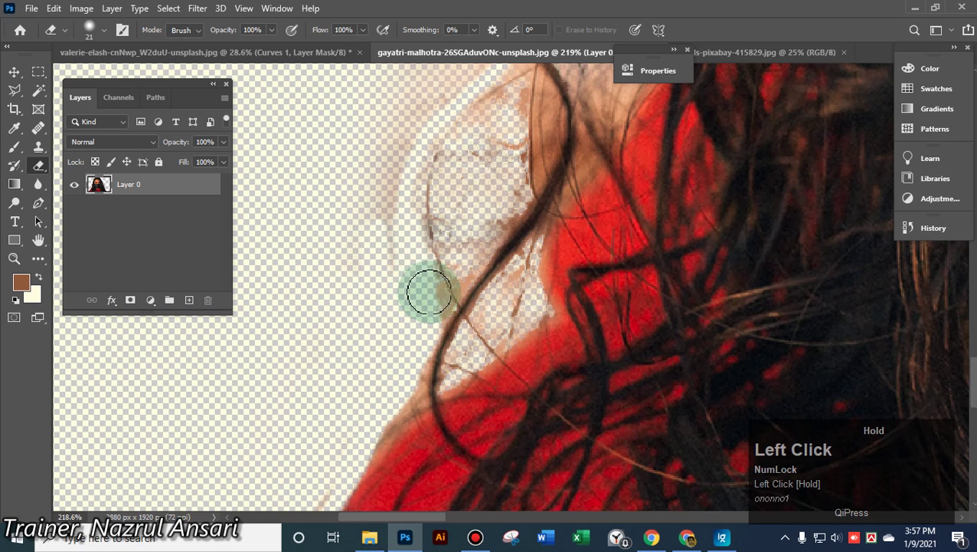
mouse_move(436, 309)
left_mouse_down()
mouse_move(413, 294)
mouse_move(387, 174)
mouse_move(410, 126)
mouse_move(345, 211)
mouse_move(368, 311)
mouse_move(304, 272)
mouse_move(365, 252)
mouse_move(502, 130)
mouse_move(510, 107)
mouse_move(492, 146)
mouse_move(500, 115)
left_mouse_up()
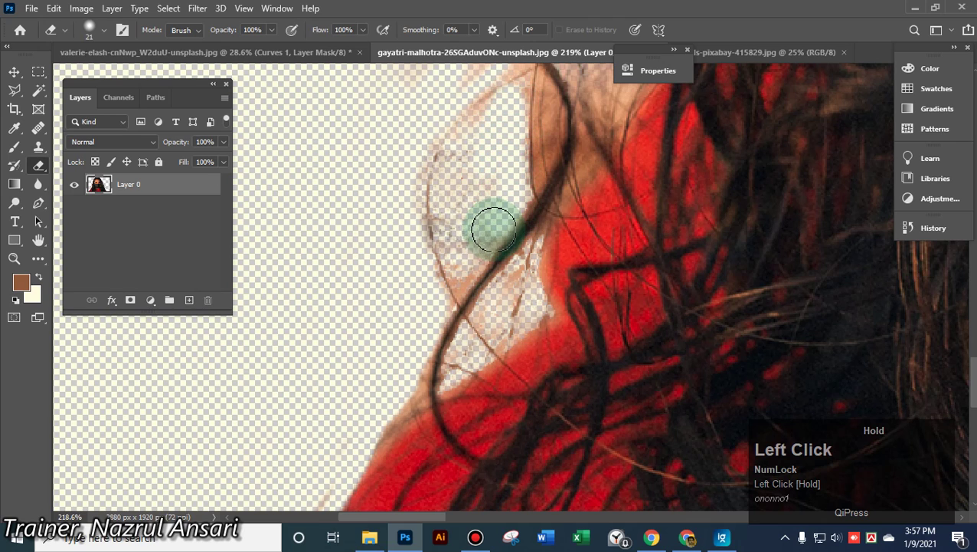
Set the Eraser to 5 px and clean the peach residue close along the thin brown strand down to its crossing with the dark strand
right_click(448, 216, "alt")
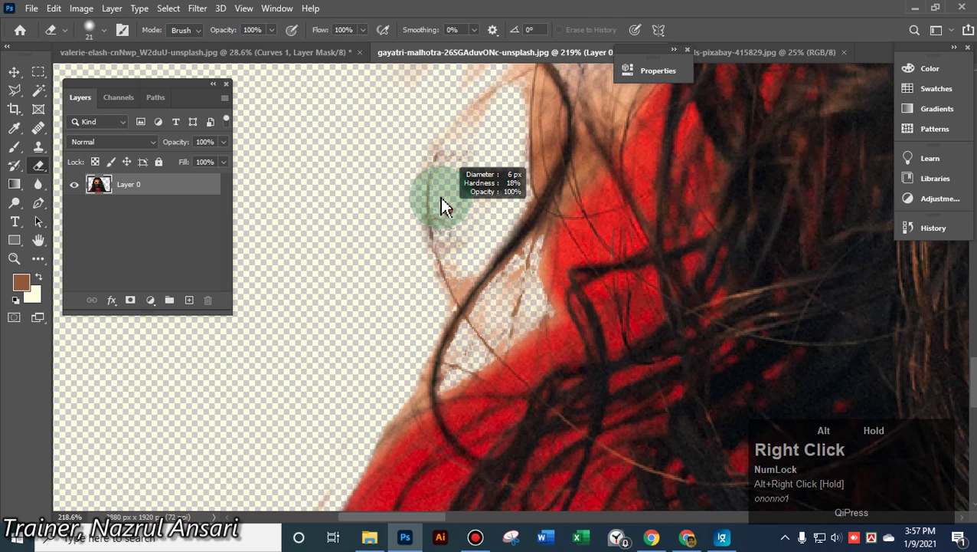
mouse_move(437, 207)
left_mouse_down()
mouse_move(469, 233)
mouse_move(478, 228)
mouse_move(491, 265)
left_mouse_up()
scroll(484, 311, "up", 4)
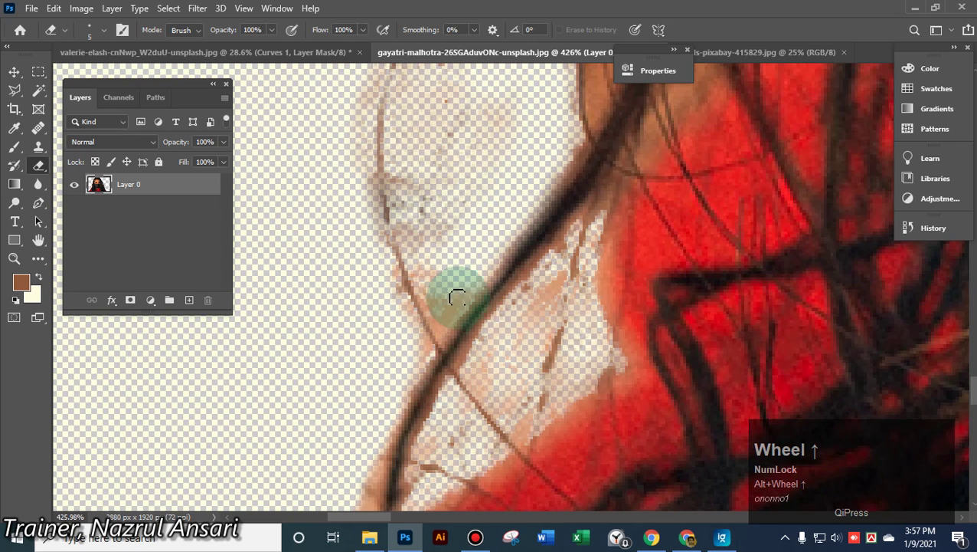
mouse_move(457, 298)
left_mouse_down()
mouse_move(463, 283)
mouse_move(455, 305)
mouse_move(399, 214)
mouse_move(399, 175)
mouse_move(442, 313)
left_mouse_up()
left_click(359, 162)
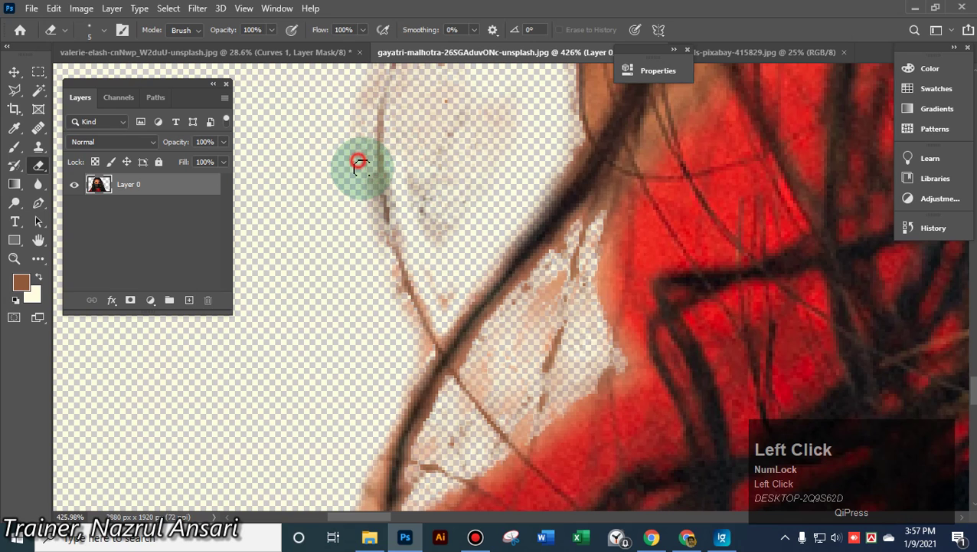
left_click_drag(358, 162, 375, 207)
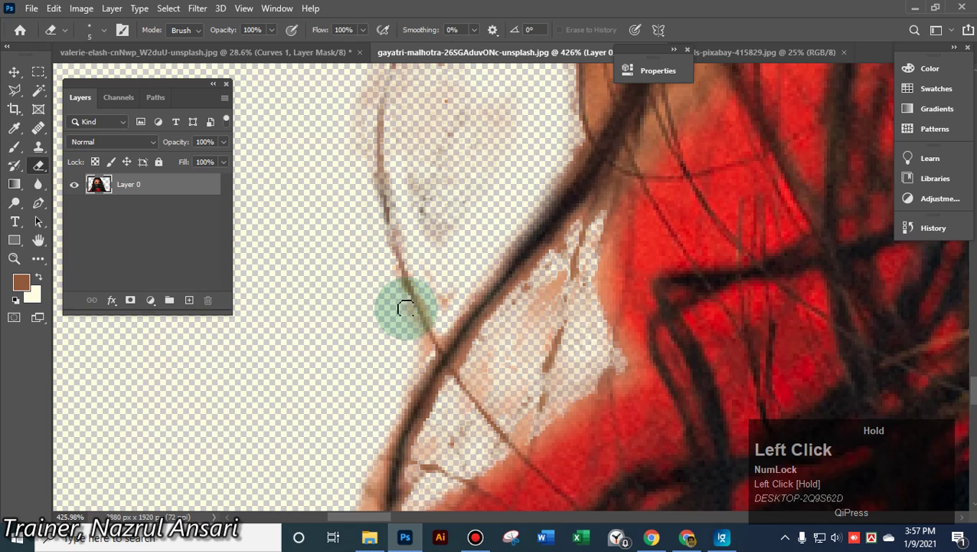
Erase the remaining peach specks enclosed between the thin brown strand and the dark curled strand
mouse_move(424, 352)
left_mouse_down()
mouse_move(470, 337)
mouse_move(437, 109)
left_mouse_up()
left_click(408, 90)
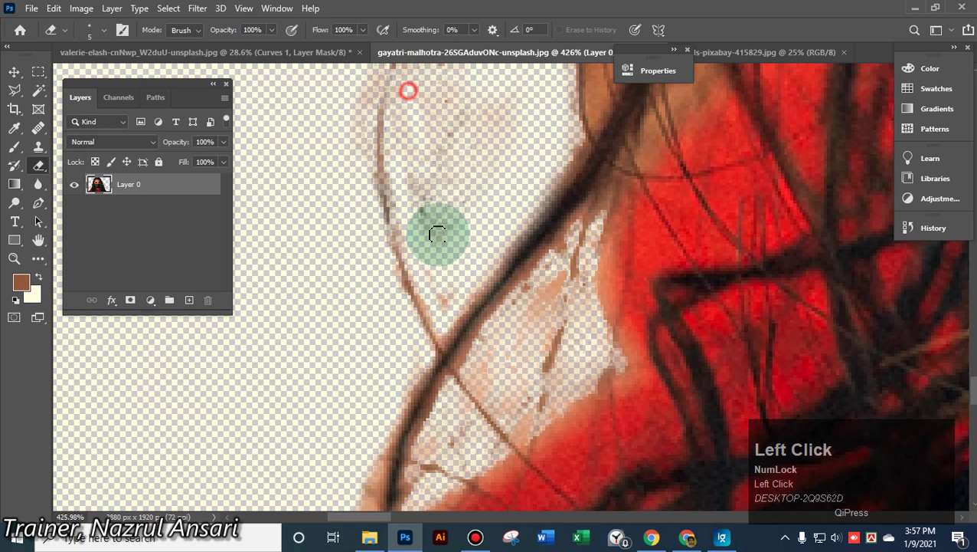
mouse_move(437, 225)
left_mouse_down()
mouse_move(404, 79)
mouse_move(394, 113)
mouse_move(402, 184)
mouse_move(417, 76)
mouse_move(447, 121)
mouse_move(446, 216)
mouse_move(474, 190)
mouse_move(503, 87)
mouse_move(516, 114)
mouse_move(501, 173)
mouse_move(458, 162)
mouse_move(401, 121)
mouse_move(414, 86)
mouse_move(423, 202)
mouse_move(447, 245)
mouse_move(443, 298)
mouse_move(558, 108)
mouse_move(590, 134)
mouse_move(567, 165)
left_mouse_up()
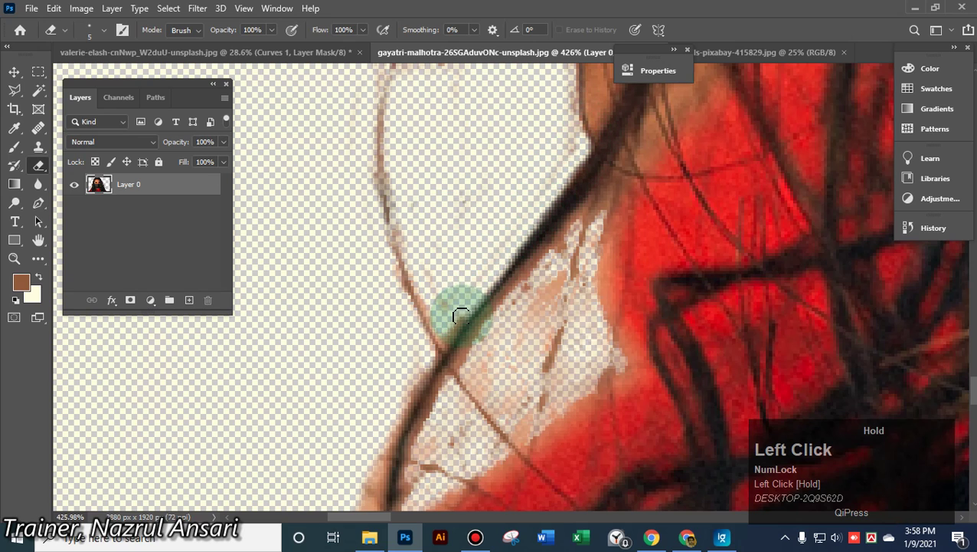
Clean the peach fringe along both sides of the dark curled strand below its crossing with the thin strand
mouse_move(430, 337)
left_mouse_down()
mouse_move(433, 369)
mouse_move(424, 360)
mouse_move(410, 391)
left_mouse_up()
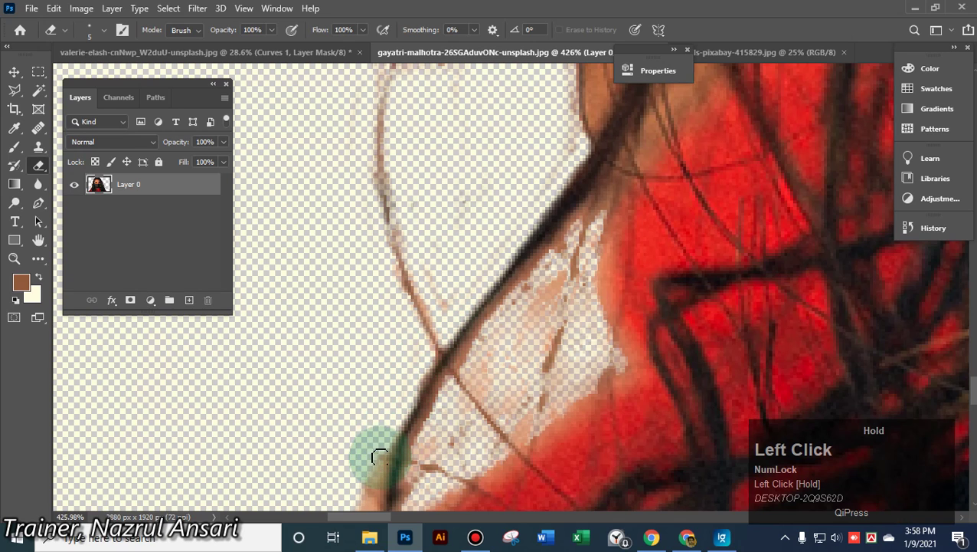
left_click_drag(365, 499, 442, 426)
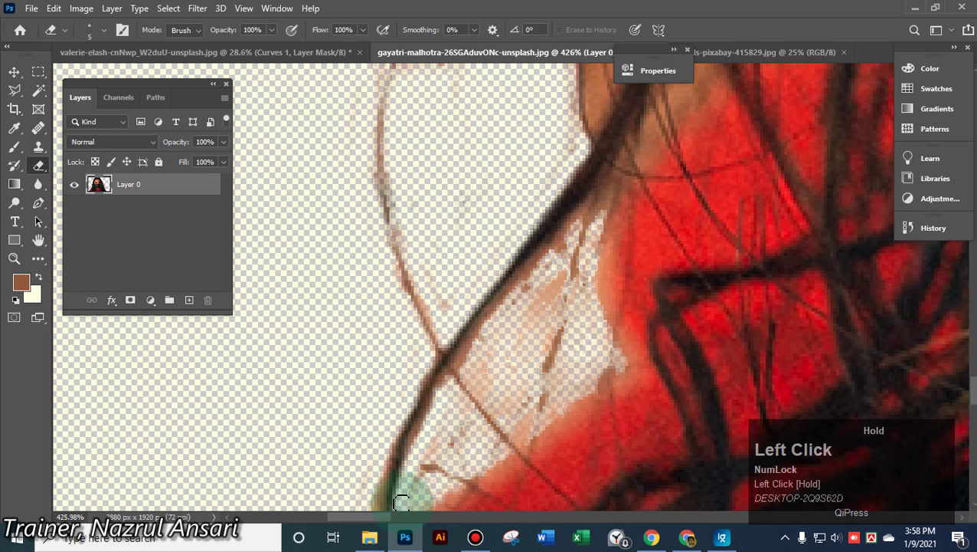
mouse_move(401, 501)
left_mouse_down()
mouse_move(476, 354)
mouse_move(465, 365)
left_mouse_up()
left_click(464, 364)
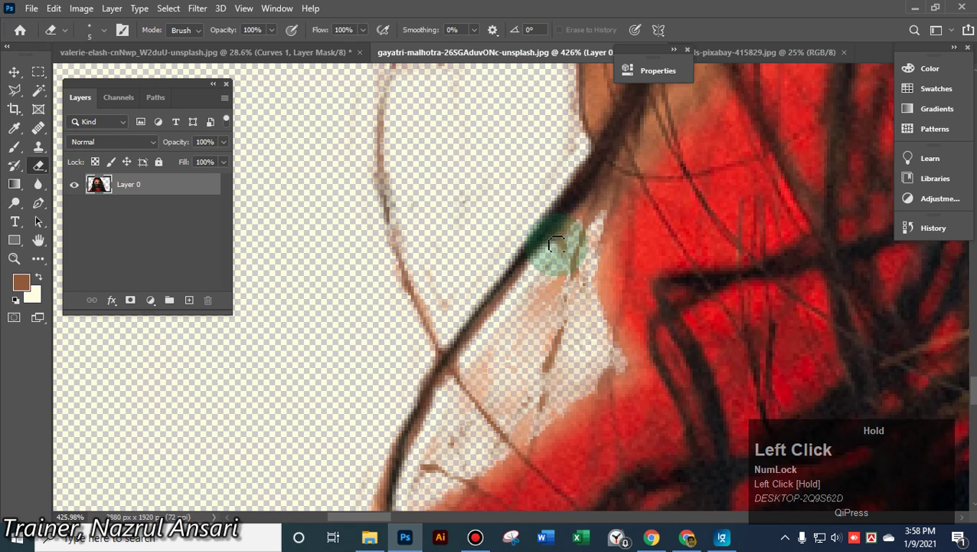
Erase the peach background on both sides of the short brown strand, between the dark curled strand and the red hoodie's edge
left_click_drag(571, 224, 523, 424)
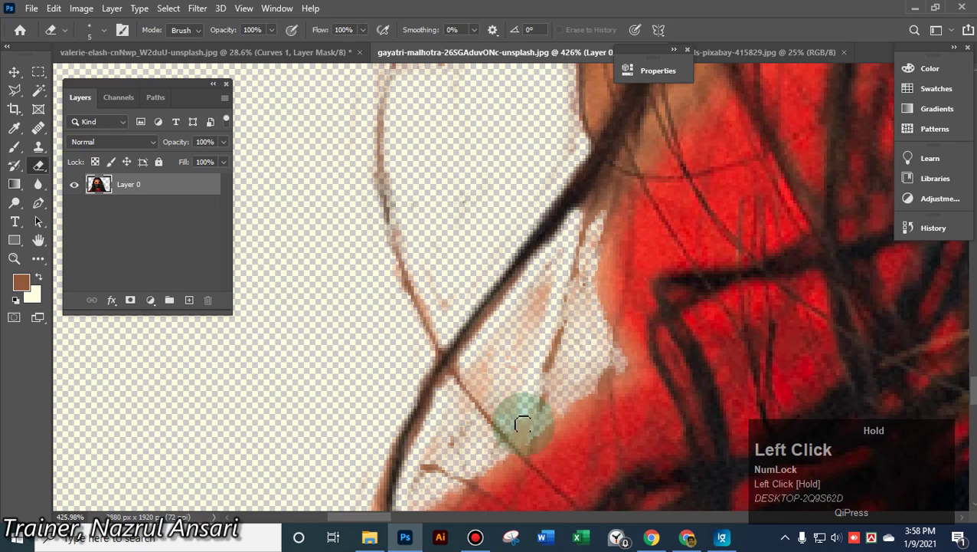
mouse_move(473, 369)
left_mouse_down()
mouse_move(520, 353)
mouse_move(528, 310)
mouse_move(491, 371)
mouse_move(515, 349)
mouse_move(428, 281)
mouse_move(515, 312)
mouse_move(598, 234)
mouse_move(593, 244)
left_mouse_up()
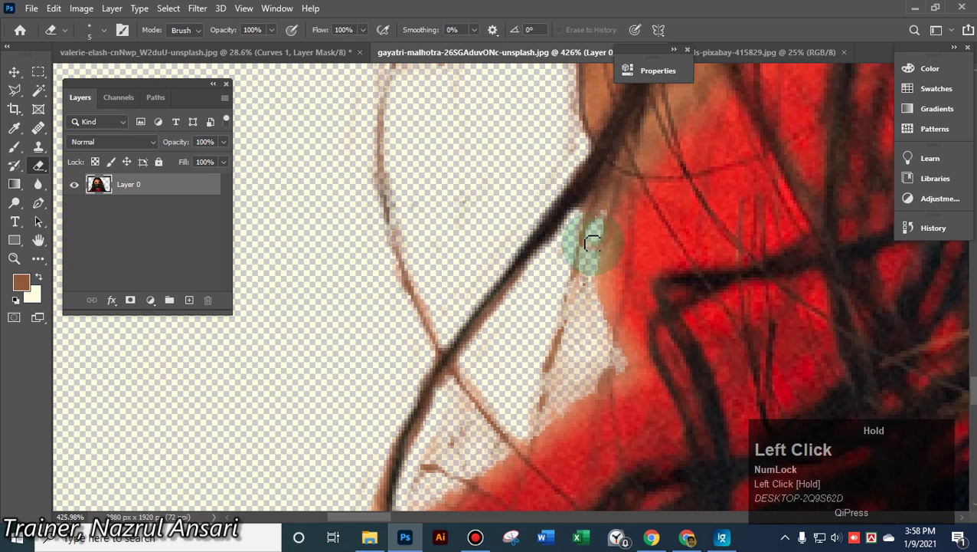
left_click_drag(573, 322, 558, 366)
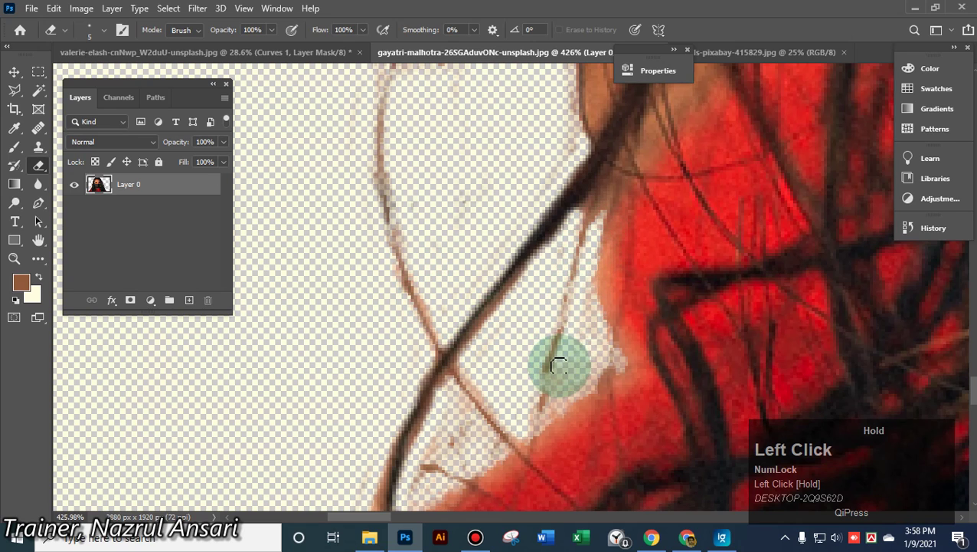
left_click_drag(556, 406, 597, 380)
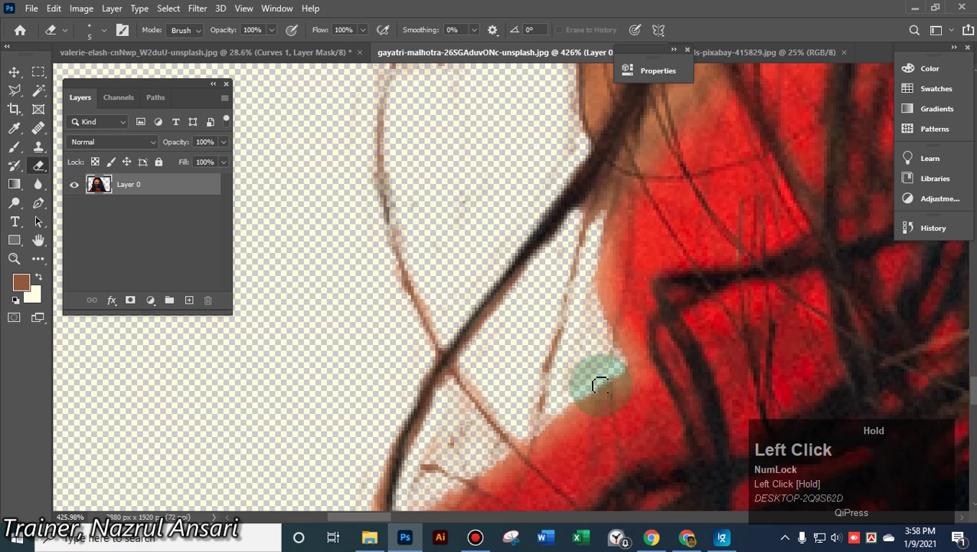
mouse_move(558, 412)
left_mouse_down()
mouse_move(580, 398)
mouse_move(616, 350)
left_mouse_up()
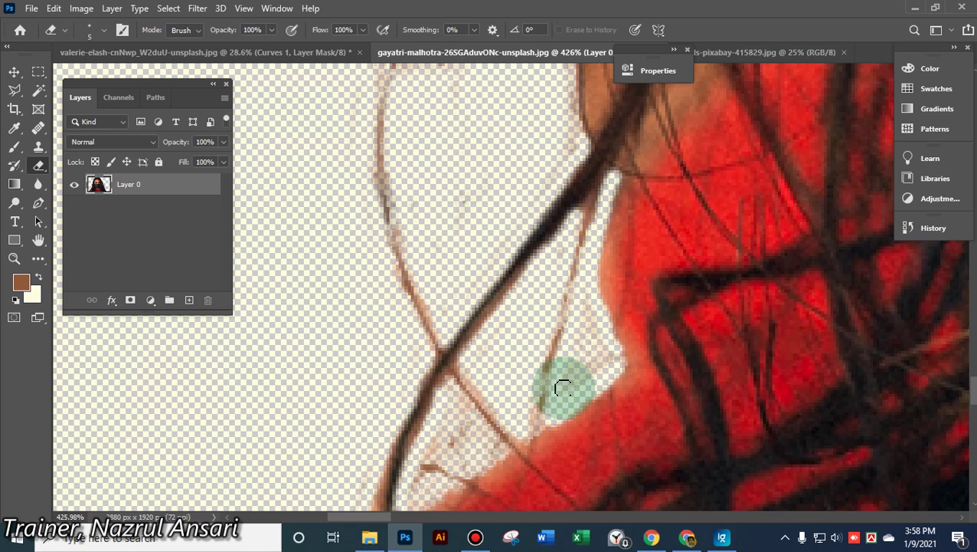
Erase the residue in the lower gap between the dark strand and the hoodie with the Eraser at 14 px, then 9 px
scroll(563, 368, "down", 5)
right_click(452, 318, "alt")
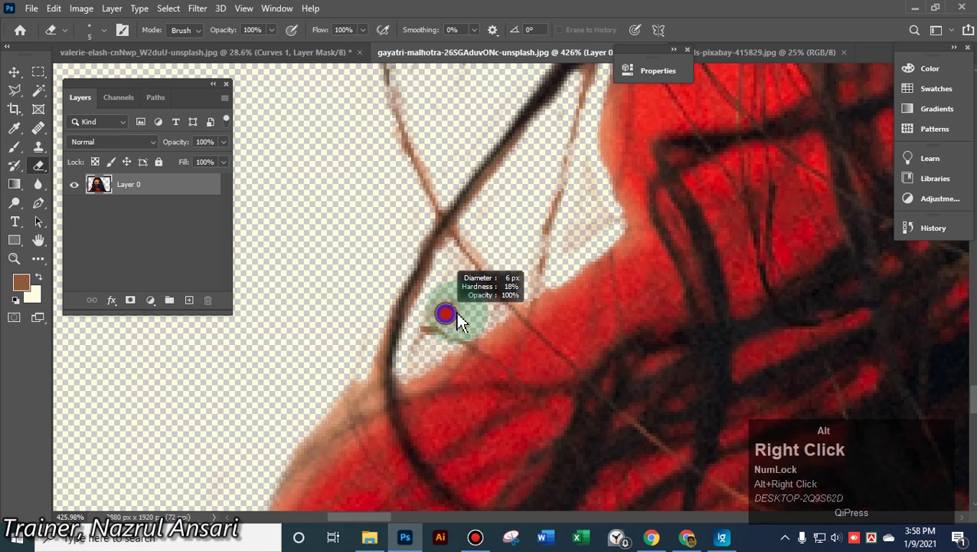
left_click(447, 291)
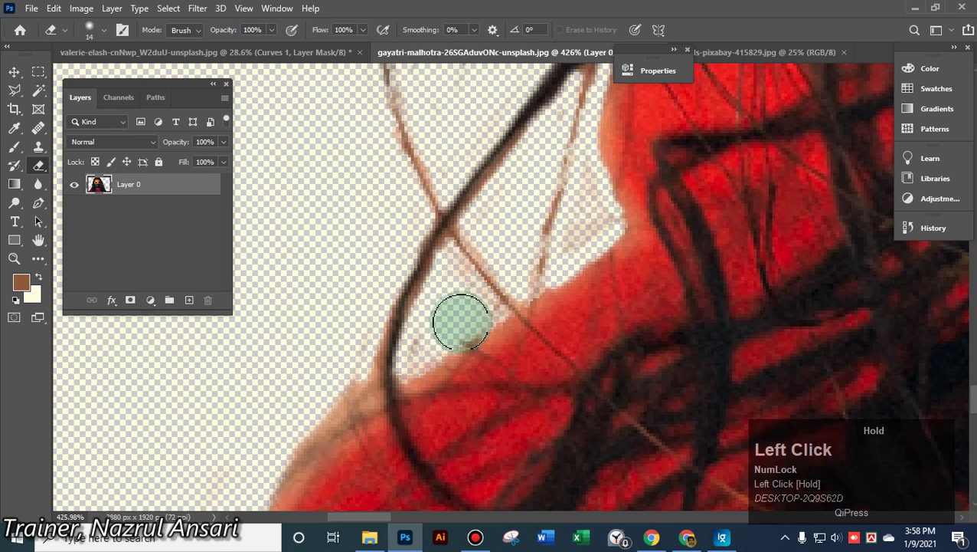
mouse_move(460, 321)
left_mouse_down()
mouse_move(425, 340)
mouse_move(447, 316)
left_mouse_up()
right_click(447, 310, "alt")
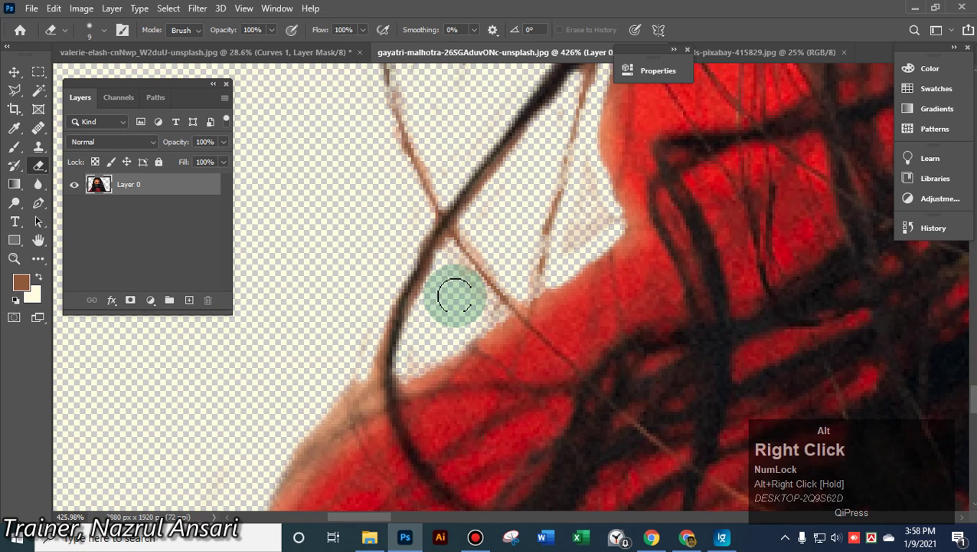
mouse_move(452, 273)
left_mouse_down()
mouse_move(476, 327)
mouse_move(406, 353)
mouse_move(312, 316)
left_mouse_up()
Erase the peach fringe along the hoodie's upper shoulder edge, starting outside the dark curled strand
left_click(344, 405, "alt")
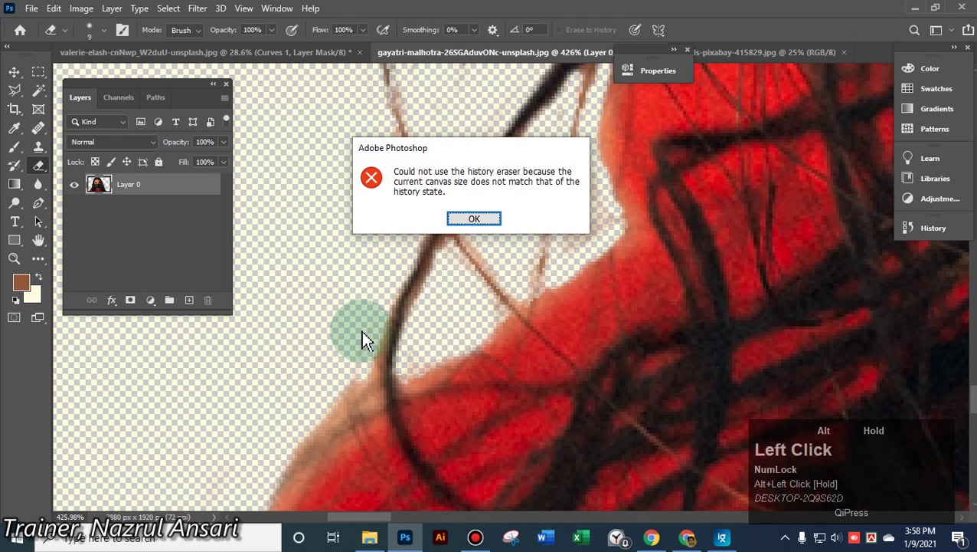
left_click(502, 222)
mouse_move(437, 257)
left_mouse_down()
mouse_move(471, 197)
mouse_move(443, 174)
mouse_move(304, 395)
mouse_move(212, 462)
left_mouse_up()
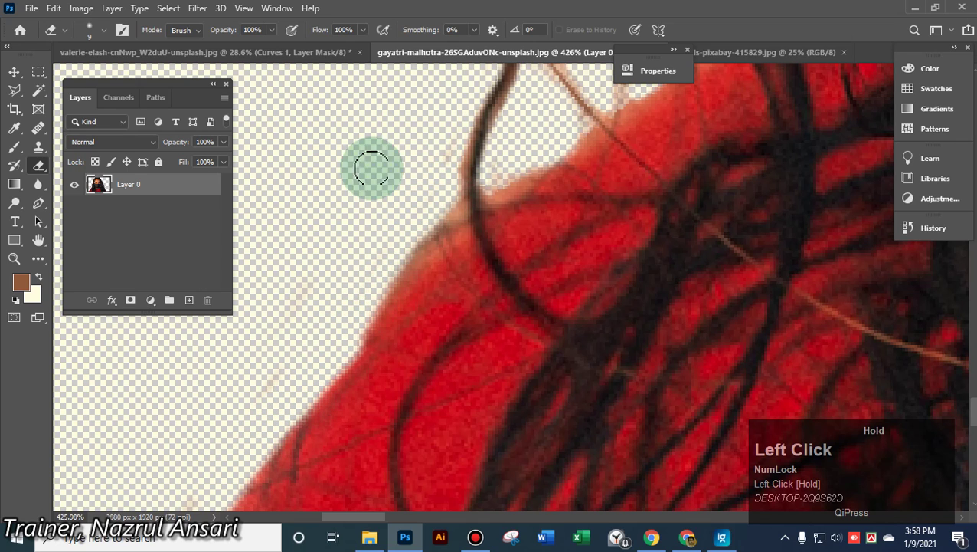
Erase the leftover fringe and specks along the hoodie's lower shoulder slope, continuing down the sleeve's outer edge
scroll(559, 240, "down", 3)
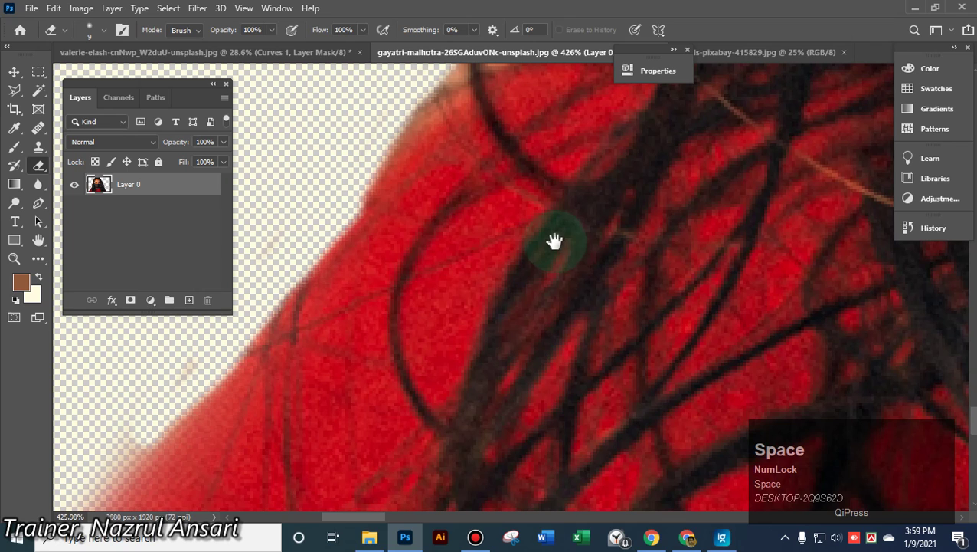
scroll(396, 277, "down", 3)
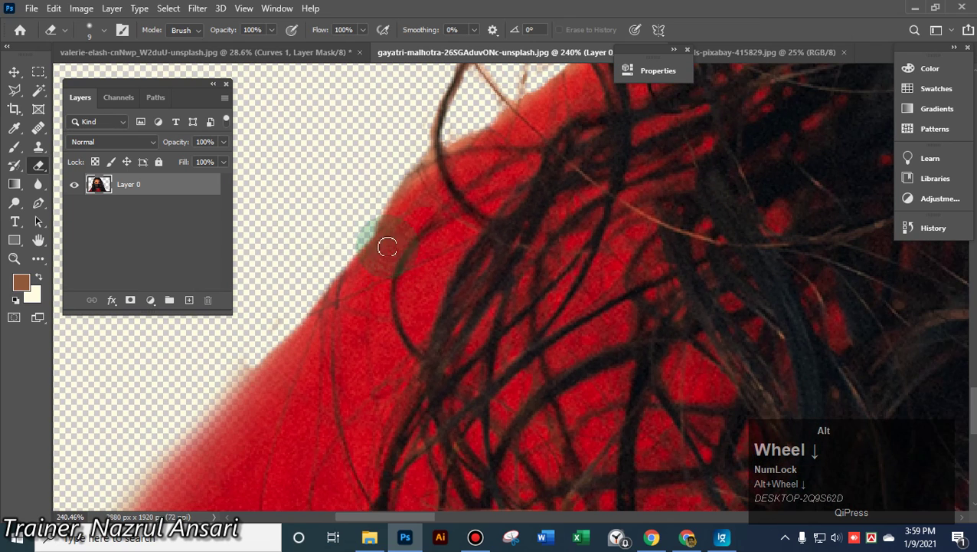
left_click_drag(280, 312, 217, 392)
mouse_move(264, 340)
left_mouse_down()
mouse_move(180, 421)
mouse_move(196, 396)
left_mouse_up()
key("space")
mouse_move(366, 367)
left_mouse_down()
mouse_move(612, 178)
mouse_move(588, 193)
left_mouse_up()
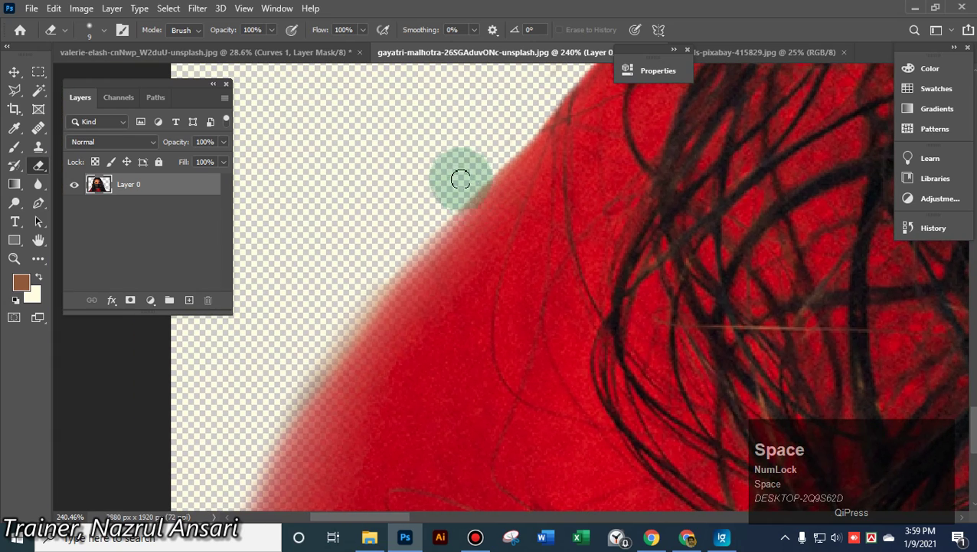
left_click_drag(438, 214, 395, 284)
mouse_move(276, 445)
left_mouse_down()
mouse_move(348, 336)
mouse_move(339, 333)
mouse_move(421, 224)
left_mouse_up()
key("space")
left_click_drag(583, 460, 385, 335)
Move the cutout layer to the right on the canvas with the Move tool
scroll(404, 306, "down", 12, "alt")
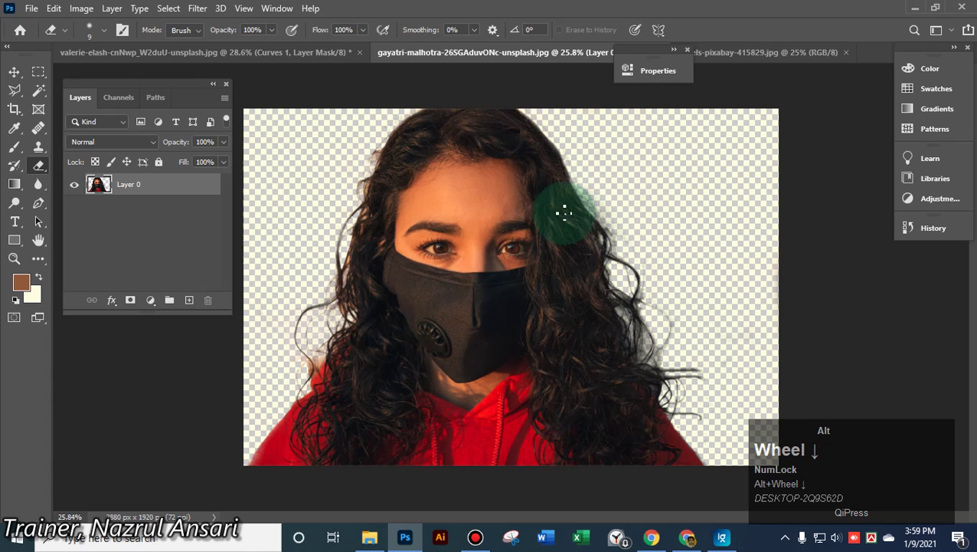
left_click(14, 71)
left_click_drag(413, 260, 508, 235)
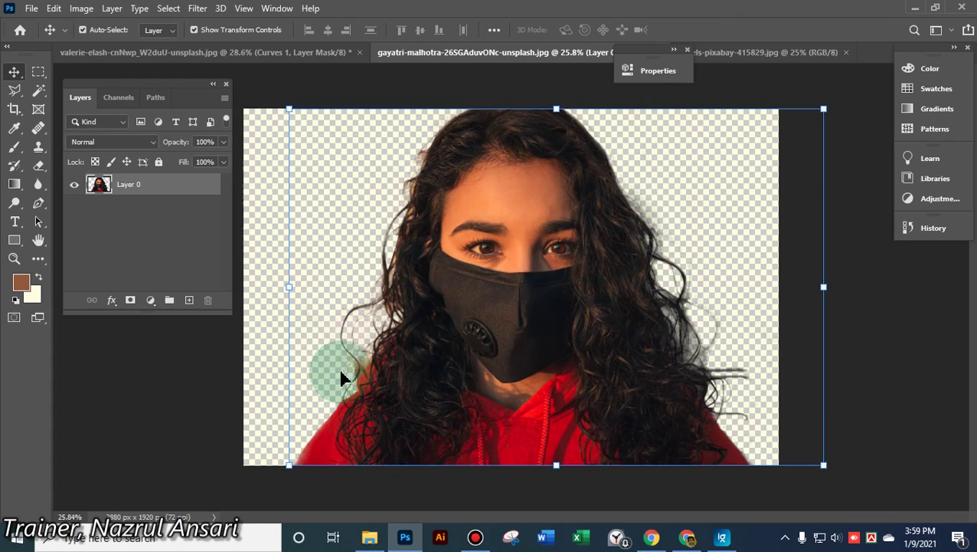
Erase the peach haze outside the dark curled strand and around the thin looping strand with the Eraser at 9 px
scroll(366, 383, "up", 6)
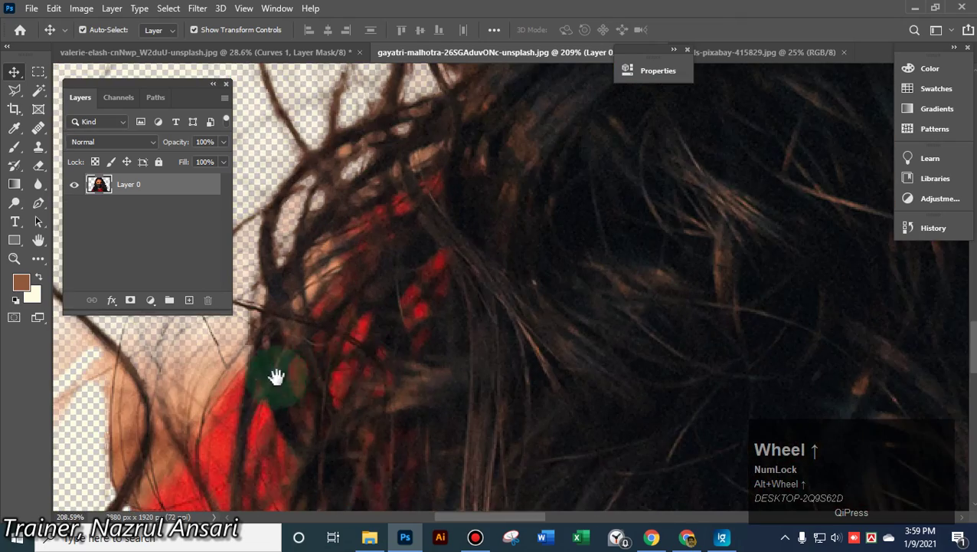
left_click_drag(280, 380, 511, 258)
left_click_drag(582, 349, 707, 350)
right_click(388, 244, "alt")
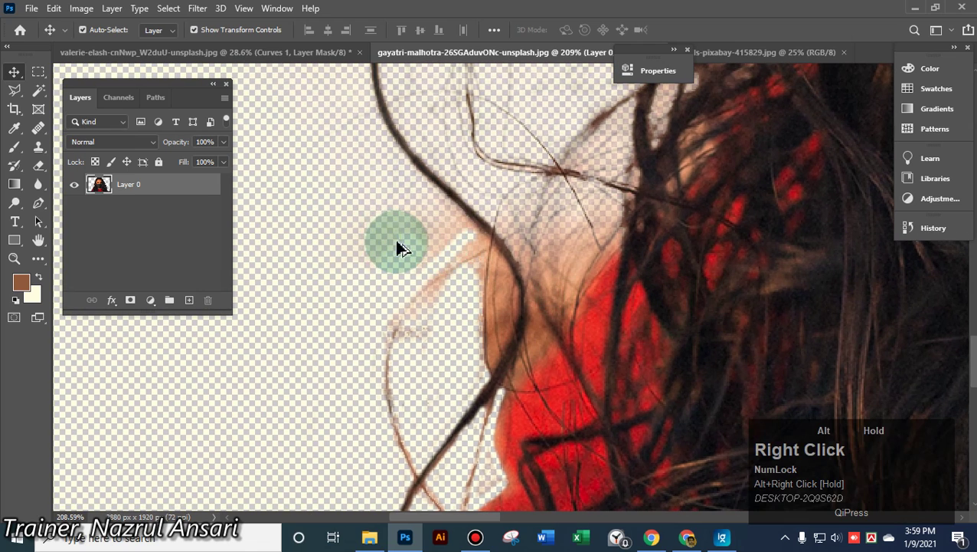
left_click(38, 165)
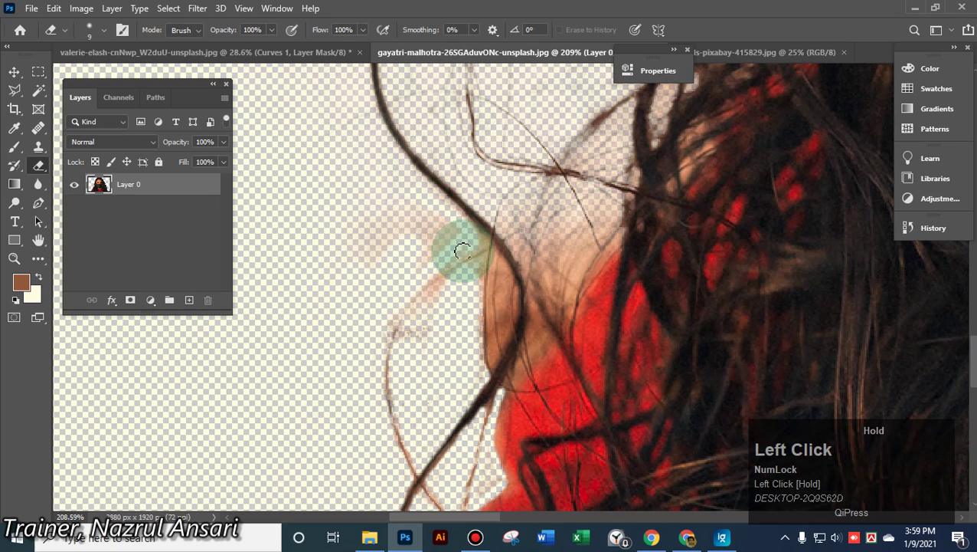
mouse_move(462, 251)
left_mouse_down()
mouse_move(406, 290)
mouse_move(444, 221)
mouse_move(453, 233)
mouse_move(396, 228)
mouse_move(354, 272)
mouse_move(328, 268)
mouse_move(392, 203)
mouse_move(424, 221)
mouse_move(396, 226)
mouse_move(421, 349)
left_mouse_up()
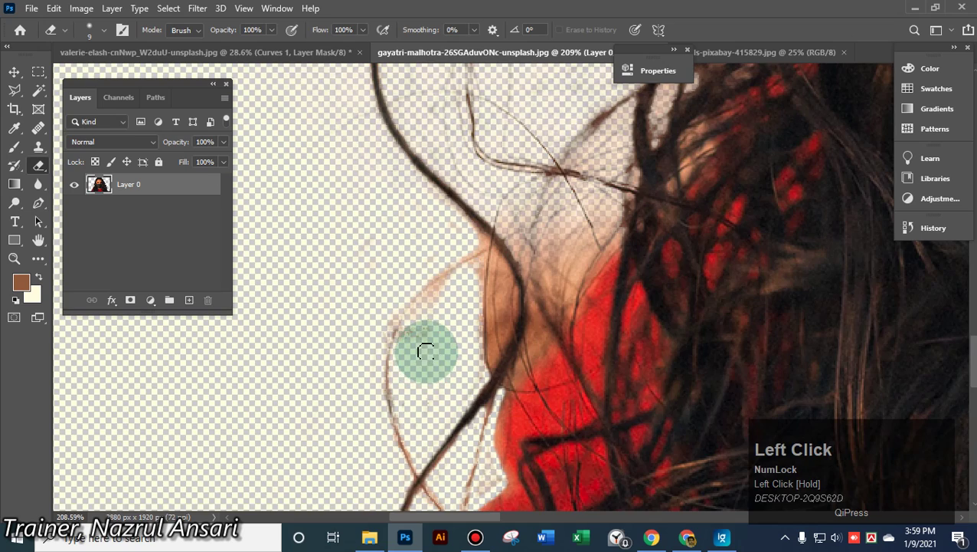
scroll(427, 347, "up", 4, "alt")
mouse_move(526, 196)
left_mouse_down()
mouse_move(443, 231)
mouse_move(394, 294)
mouse_move(369, 360)
mouse_move(524, 214)
mouse_move(546, 164)
mouse_move(537, 378)
mouse_move(424, 319)
left_mouse_up()
mouse_move(452, 131)
left_mouse_down()
mouse_move(340, 281)
mouse_move(308, 362)
mouse_move(304, 166)
mouse_move(246, 216)
mouse_move(362, 108)
mouse_move(442, 75)
mouse_move(503, 90)
mouse_move(487, 141)
mouse_move(360, 219)
mouse_move(553, 252)
mouse_move(509, 223)
left_mouse_up()
mouse_move(443, 255)
left_mouse_down()
mouse_move(500, 227)
mouse_move(504, 321)
mouse_move(500, 308)
left_mouse_up()
Reduce the Eraser to 4 px and clean the thin looping strand's fringe and the adjoining edge of the skin-coloured patch
right_click(500, 306, "alt")
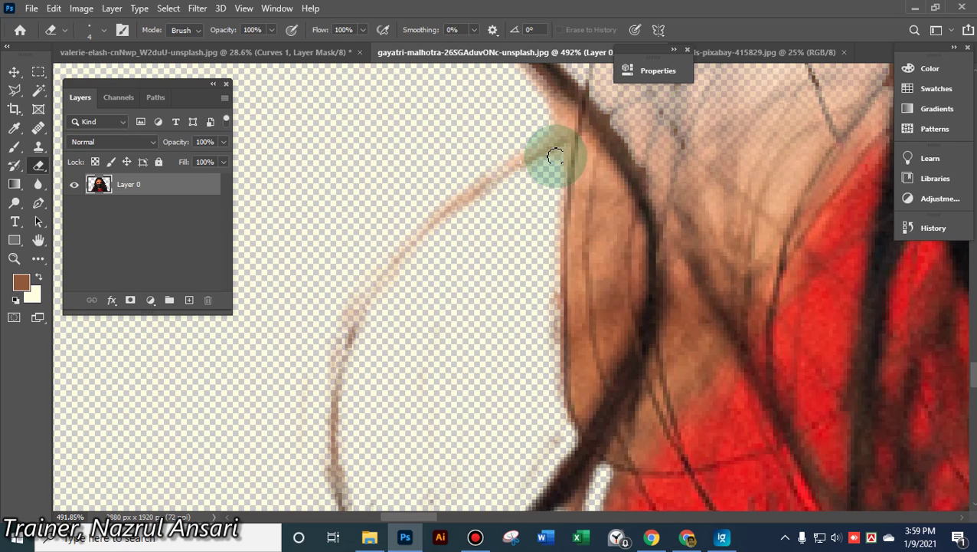
left_click_drag(561, 150, 561, 207)
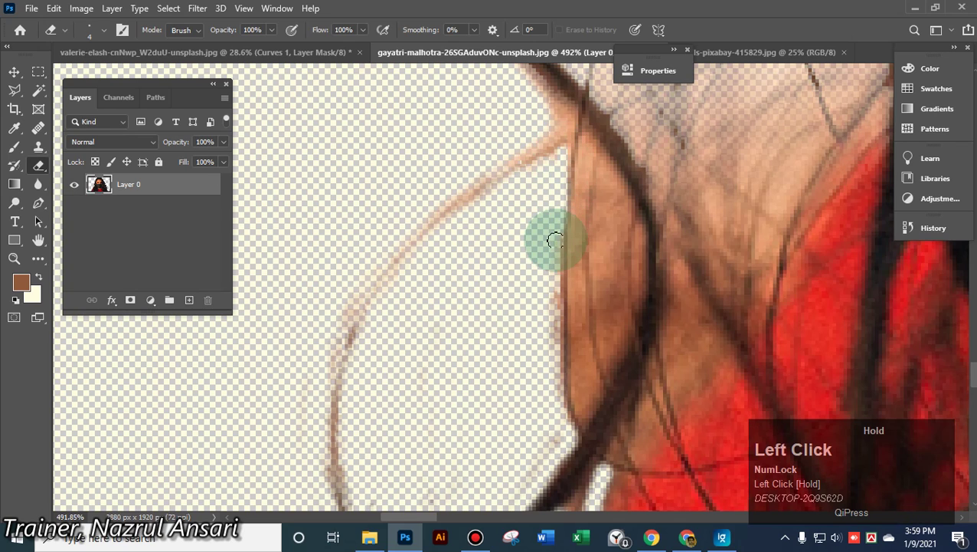
left_click_drag(556, 241, 551, 277)
mouse_move(550, 354)
left_mouse_down()
mouse_move(558, 412)
mouse_move(526, 355)
mouse_move(430, 360)
mouse_move(503, 200)
mouse_move(436, 262)
mouse_move(445, 260)
left_mouse_up()
scroll(445, 260, "up", 2)
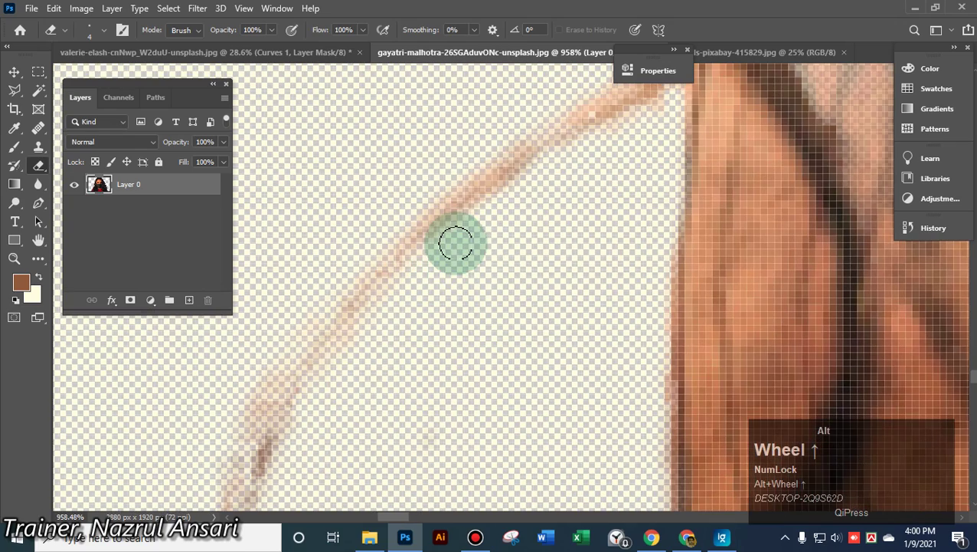
scroll(466, 262, "down", 1)
mouse_move(353, 261)
left_mouse_down()
mouse_move(293, 422)
mouse_move(440, 365)
left_mouse_up()
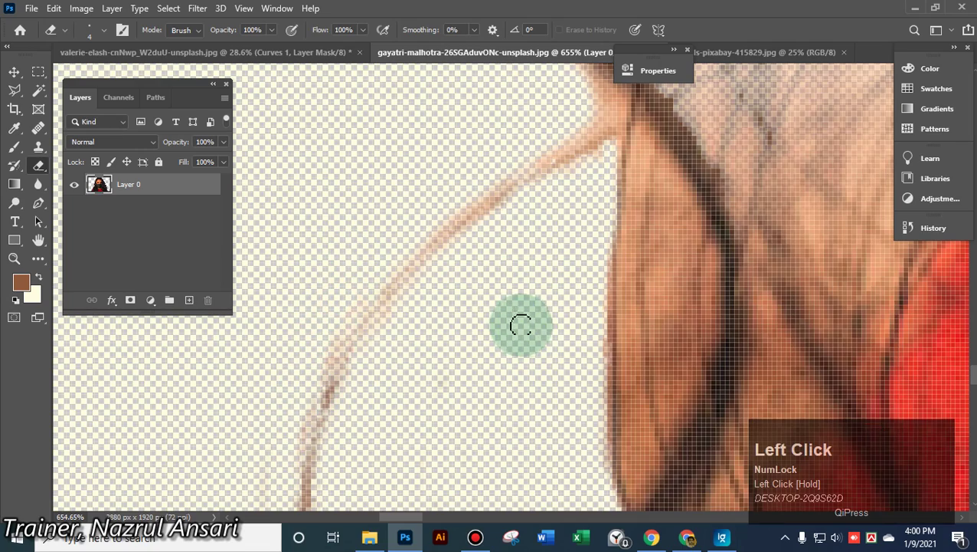
Clean the peach fringe along the shoulder edge and beside the thin and dark strands where they cross above it
scroll(508, 308, "down", 7)
scroll(503, 304, "down", 1)
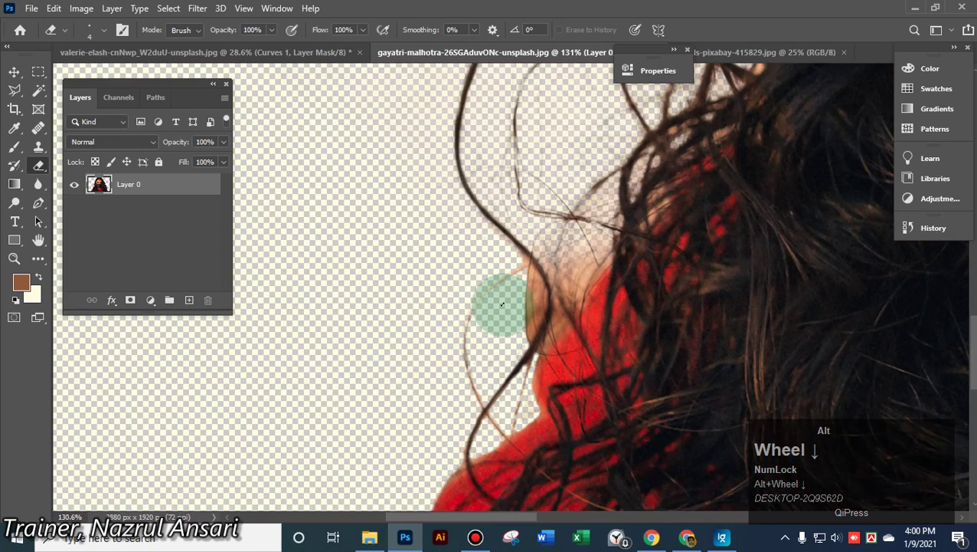
scroll(501, 304, "up", 13)
mouse_move(543, 439)
left_mouse_down()
mouse_move(541, 170)
mouse_move(555, 71)
mouse_move(546, 27)
left_mouse_up()
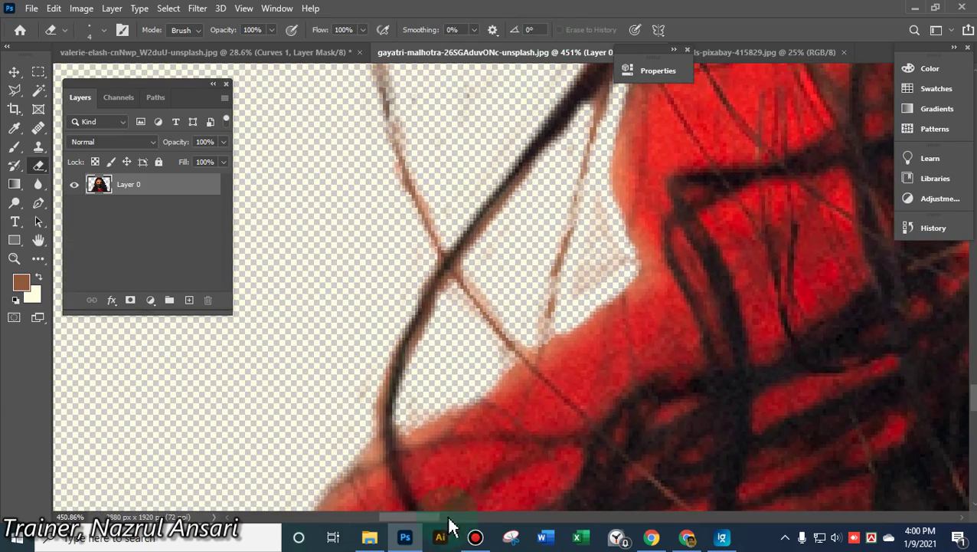
left_click_drag(376, 368, 378, 390)
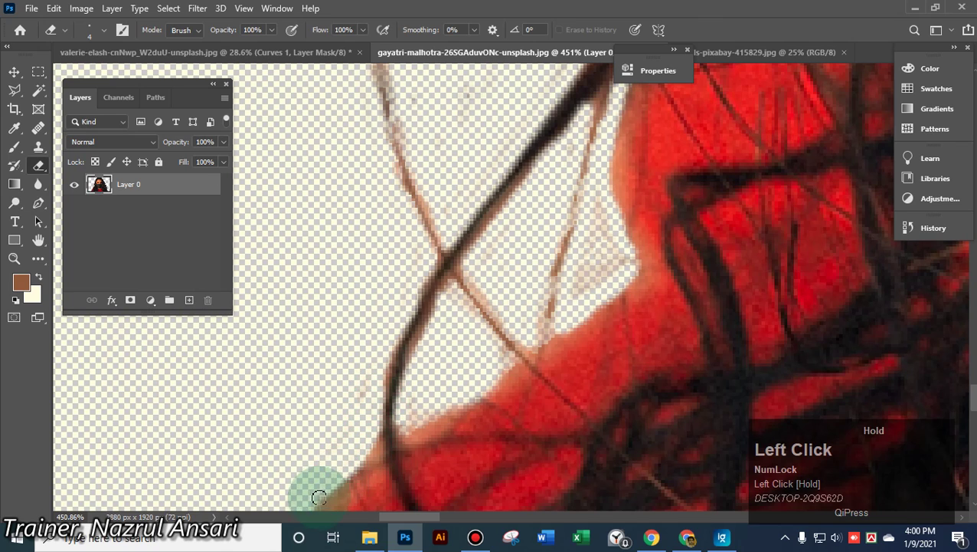
mouse_move(319, 498)
left_mouse_down()
mouse_move(363, 339)
mouse_move(395, 291)
mouse_move(386, 247)
left_mouse_up()
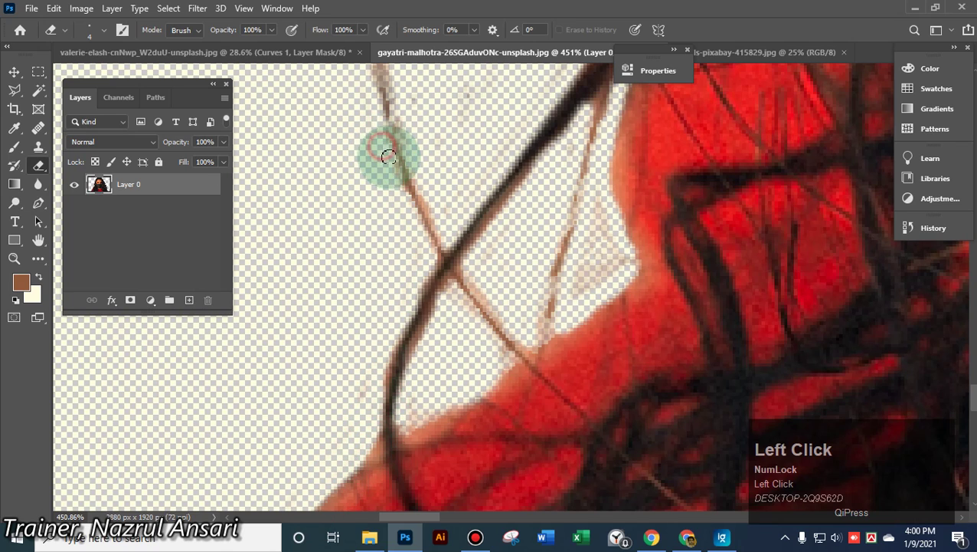
mouse_move(397, 179)
left_mouse_down()
mouse_move(441, 301)
mouse_move(424, 293)
mouse_move(409, 314)
mouse_move(437, 311)
mouse_move(449, 286)
mouse_move(440, 308)
left_mouse_up()
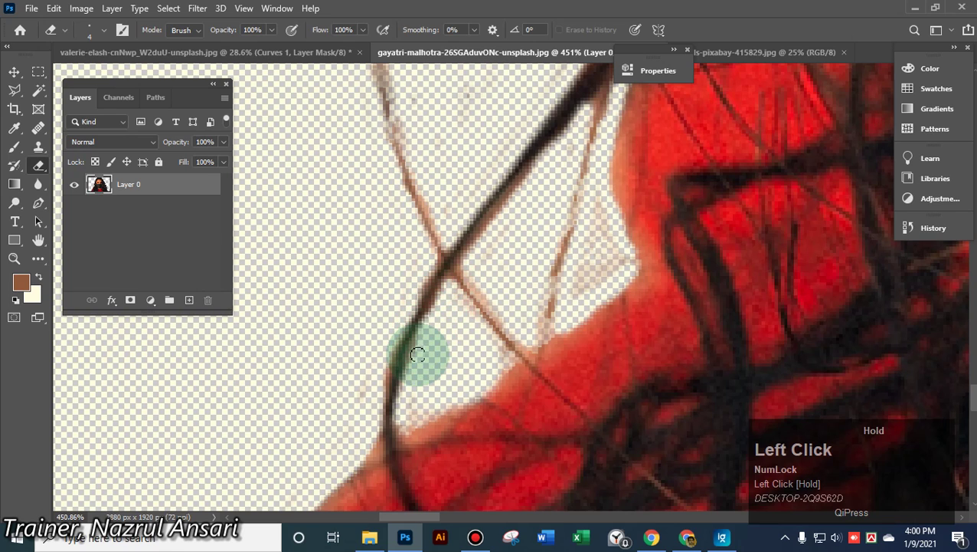
mouse_move(417, 354)
left_mouse_down()
mouse_move(404, 393)
mouse_move(484, 294)
left_mouse_up()
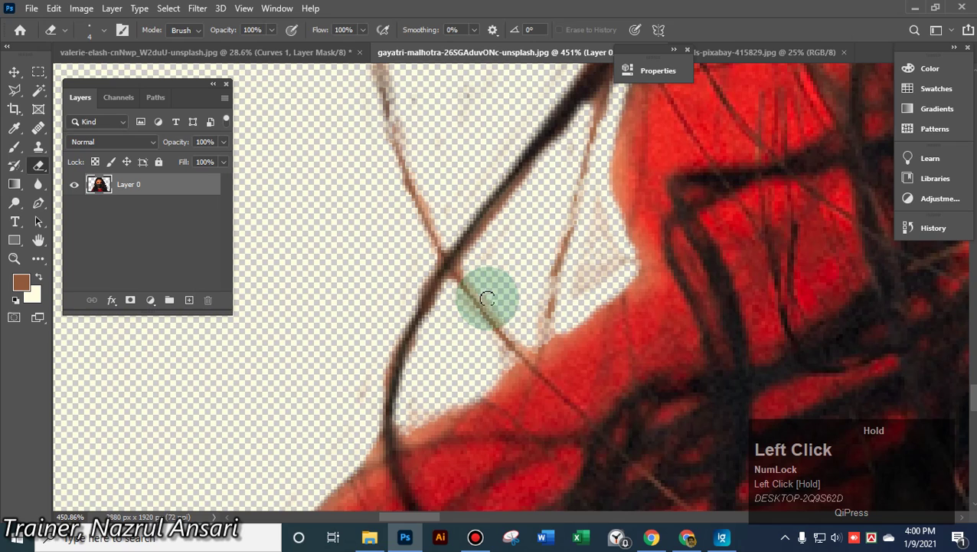
Erase the residue around the short brown strand and along the hoodie edge between it and the dark strand
mouse_move(506, 326)
left_mouse_down()
mouse_move(592, 243)
mouse_move(597, 204)
mouse_move(597, 282)
mouse_move(605, 222)
mouse_move(619, 250)
mouse_move(583, 301)
mouse_move(601, 265)
mouse_move(601, 177)
mouse_move(589, 193)
mouse_move(595, 97)
left_mouse_up()
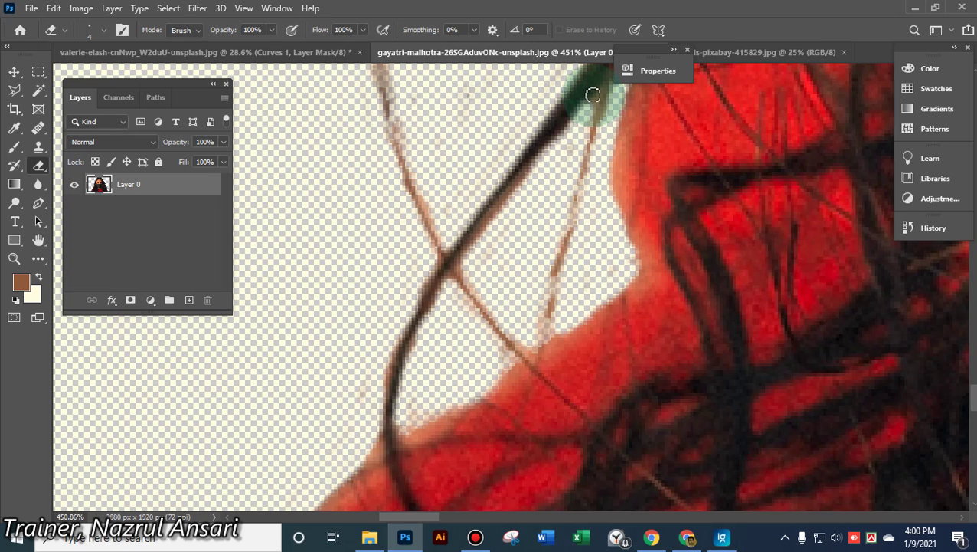
left_click(593, 95)
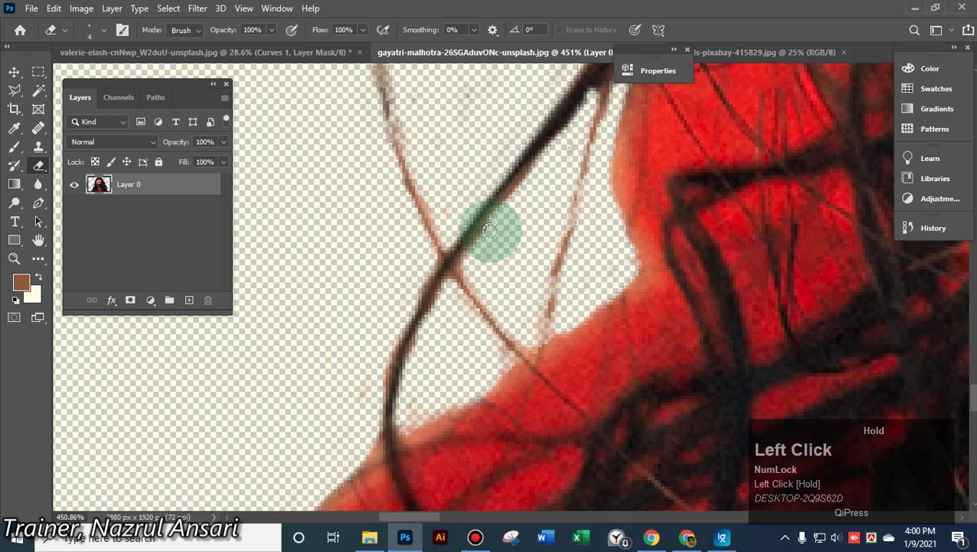
mouse_move(470, 256)
left_mouse_down()
mouse_move(511, 202)
mouse_move(539, 281)
mouse_move(593, 326)
left_mouse_up()
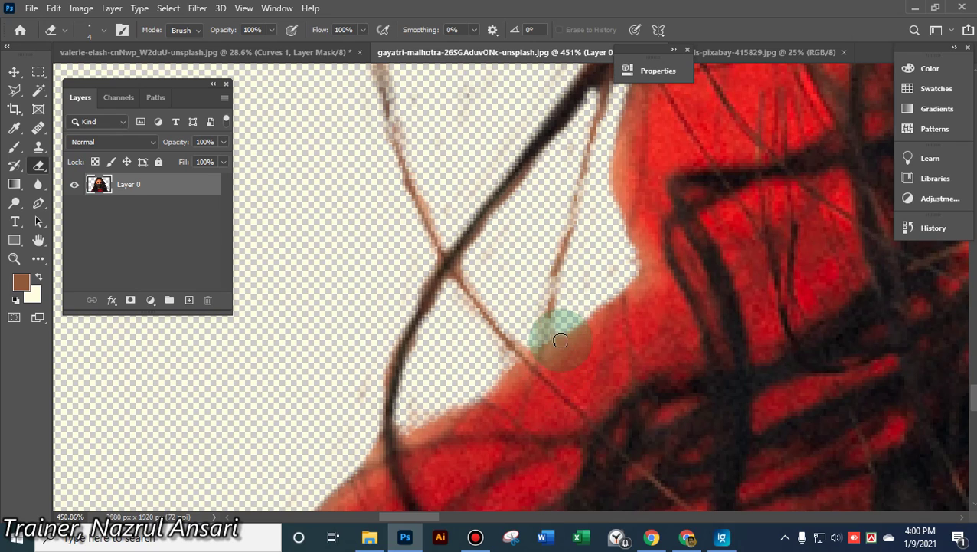
left_click(557, 328)
mouse_move(552, 375)
left_mouse_down()
mouse_move(415, 408)
mouse_move(410, 428)
mouse_move(471, 393)
mouse_move(368, 446)
mouse_move(371, 420)
mouse_move(375, 436)
mouse_move(419, 412)
mouse_move(401, 415)
mouse_move(402, 438)
left_mouse_up()
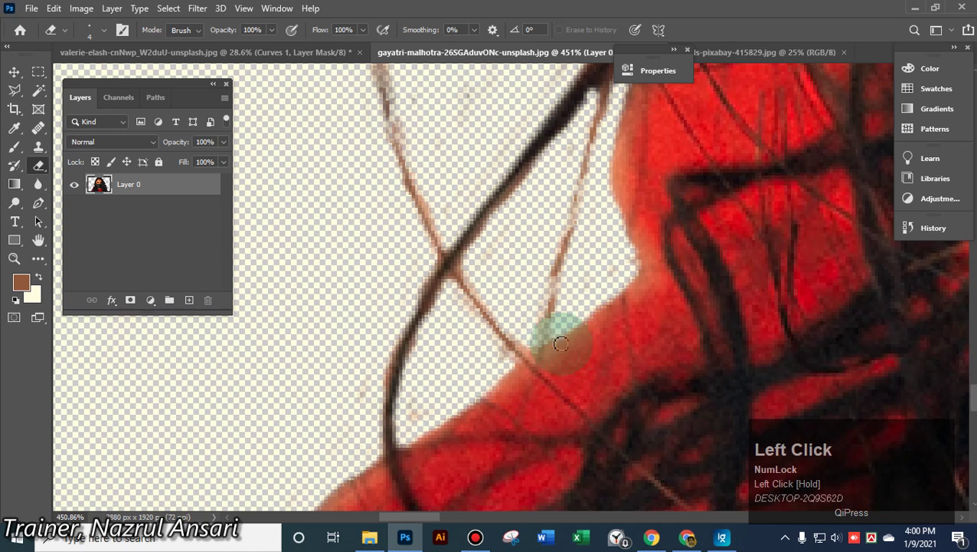
left_click(522, 336)
mouse_move(560, 344)
left_mouse_down()
mouse_move(522, 335)
mouse_move(531, 349)
mouse_move(559, 330)
left_mouse_up()
Review the whole cutout and the hair's outer edge at the upper left of the head for leftover background
scroll(665, 290, "down", 8, "alt")
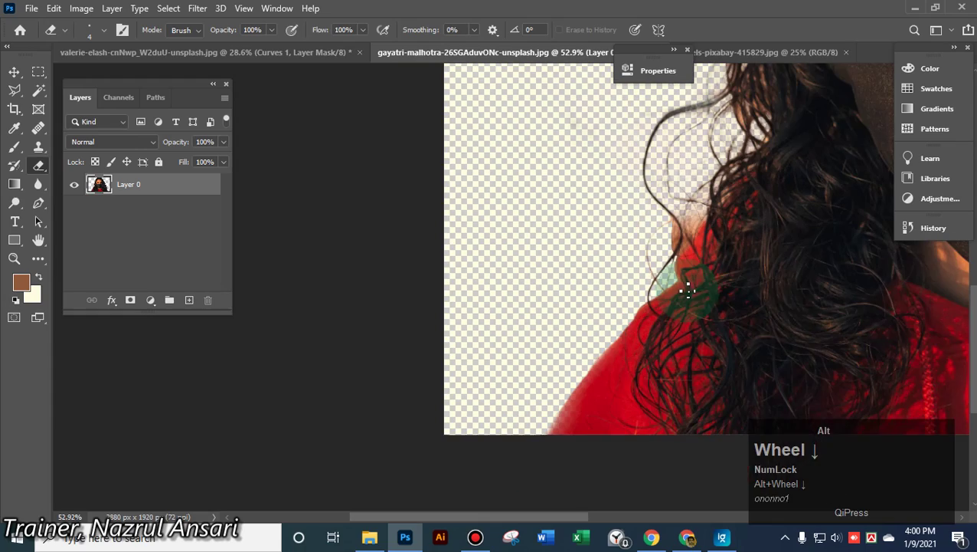
key("space")
left_click_drag(790, 231, 298, 327)
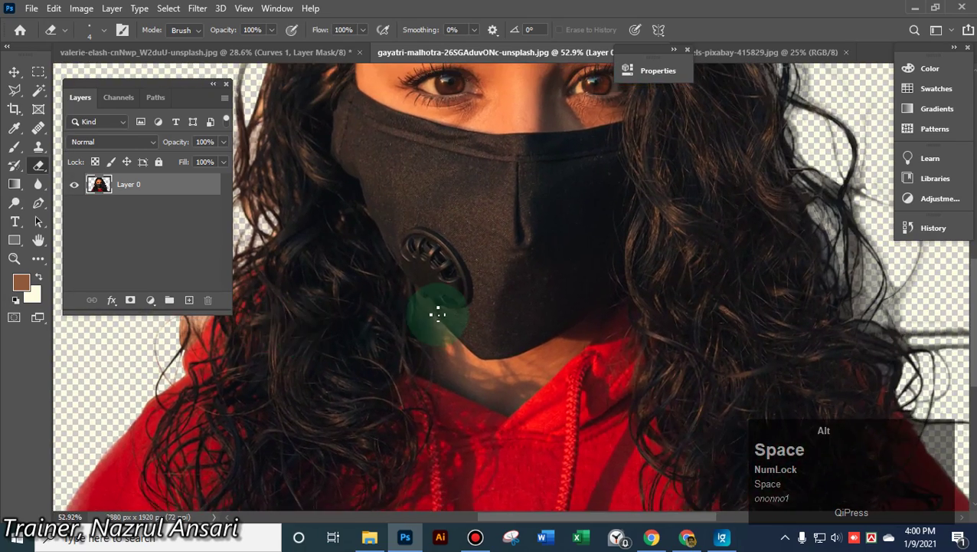
scroll(438, 313, "down", 2, "alt")
scroll(438, 310, "down", 1, "alt")
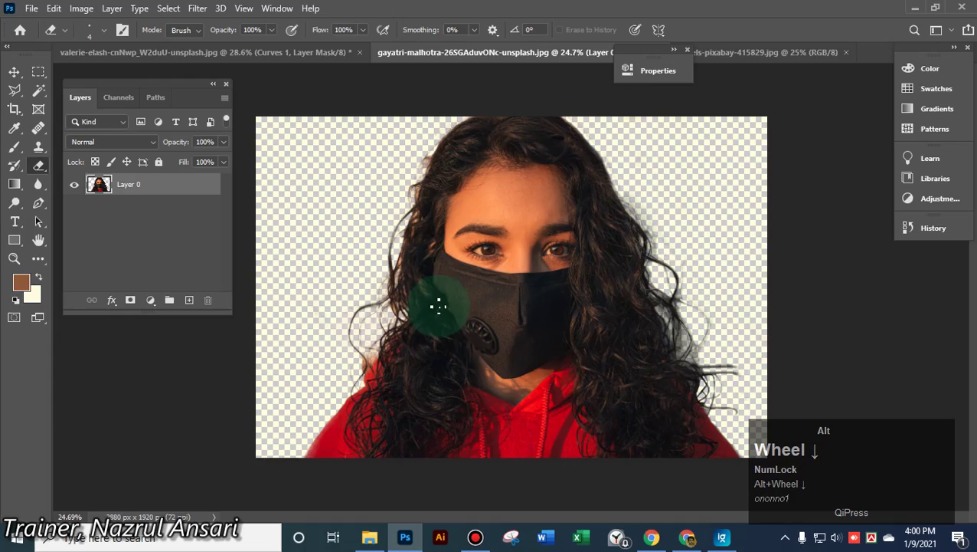
scroll(423, 282, "up", 5, "alt")
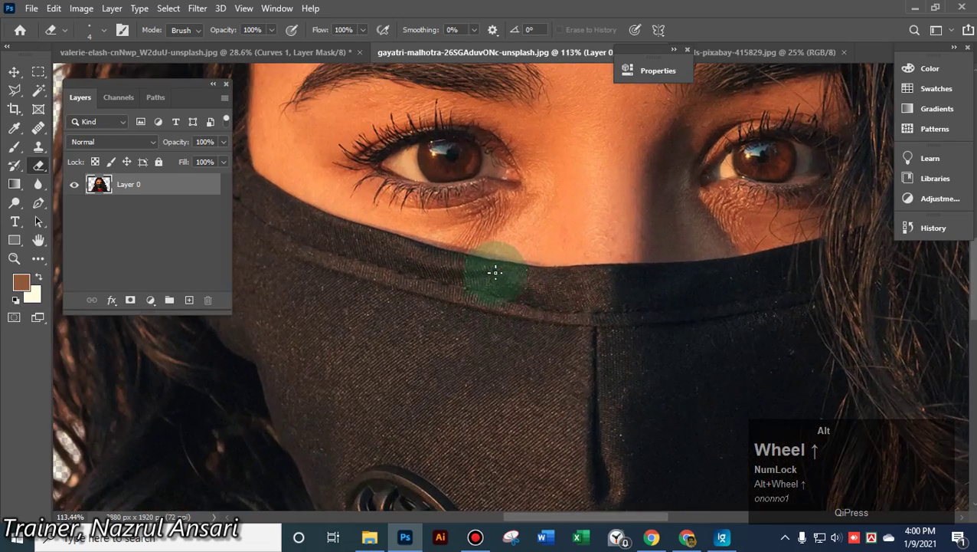
key("space")
mouse_move(414, 95)
left_mouse_down()
mouse_move(694, 469)
mouse_move(667, 529)
left_mouse_up()
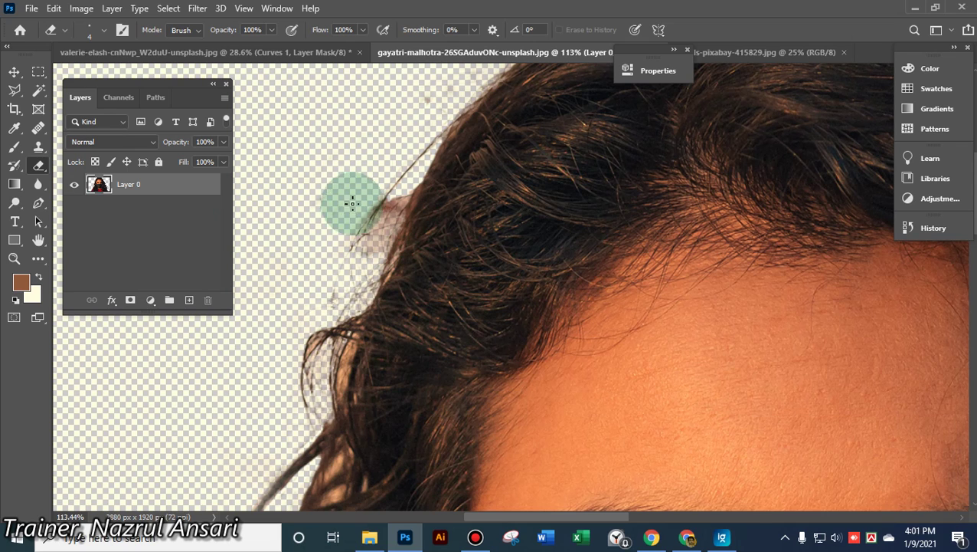
right_click(311, 184)
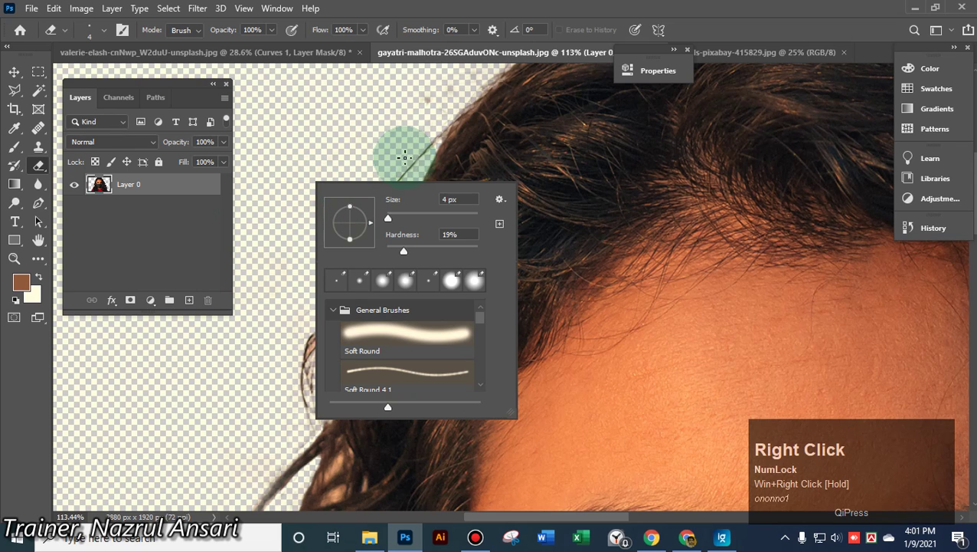
scroll(389, 164, "up", 2)
left_click(384, 121)
Erase the skin-coloured patch from the gaps between the fine crossing strands at the upper-left hair edge
scroll(441, 306, "up", 5, "alt")
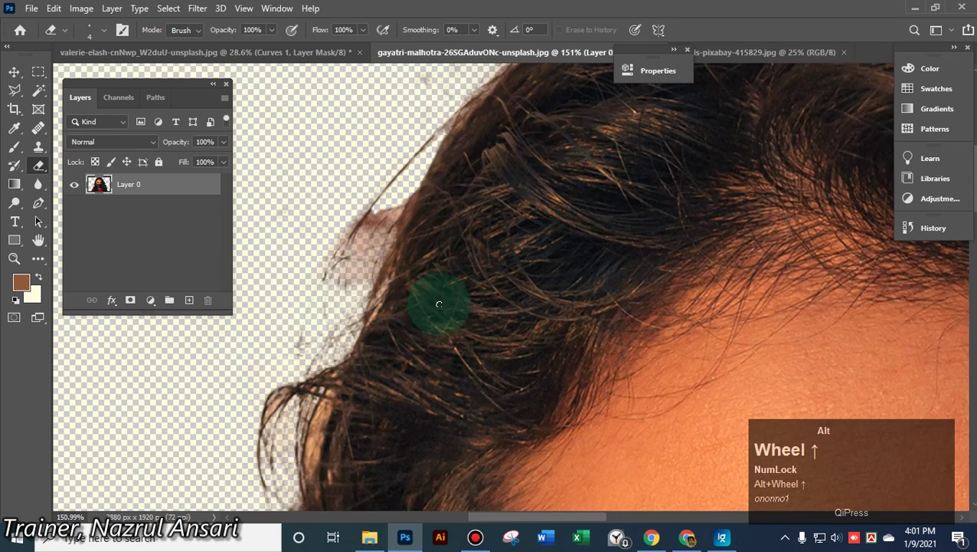
key("space")
left_click_drag(466, 244, 650, 323)
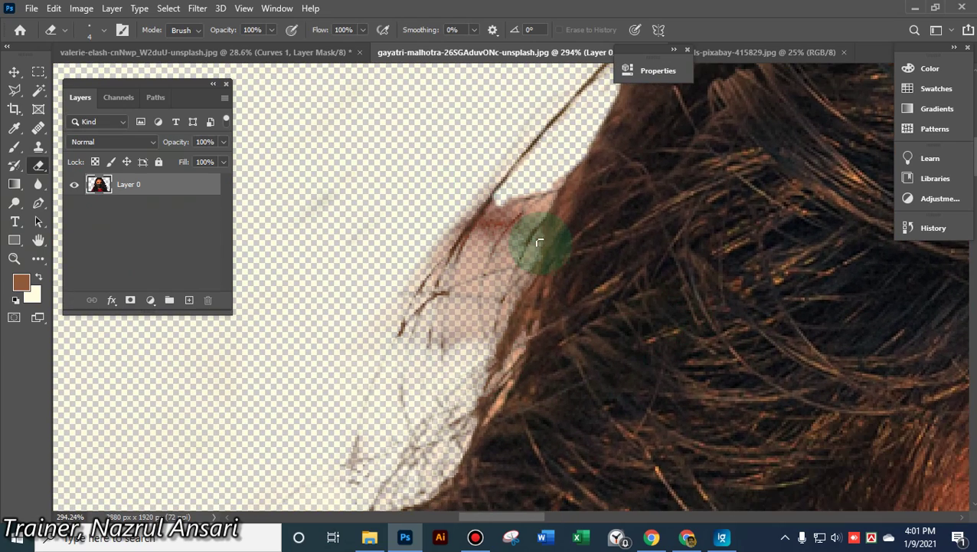
scroll(552, 258, "up", 2, "alt")
left_click_drag(479, 169, 458, 195)
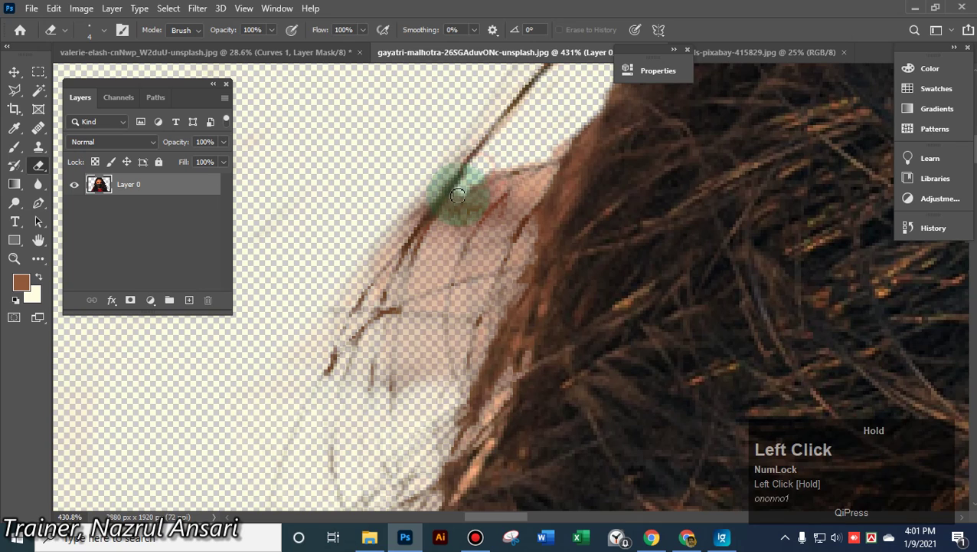
left_click_drag(418, 270, 412, 307)
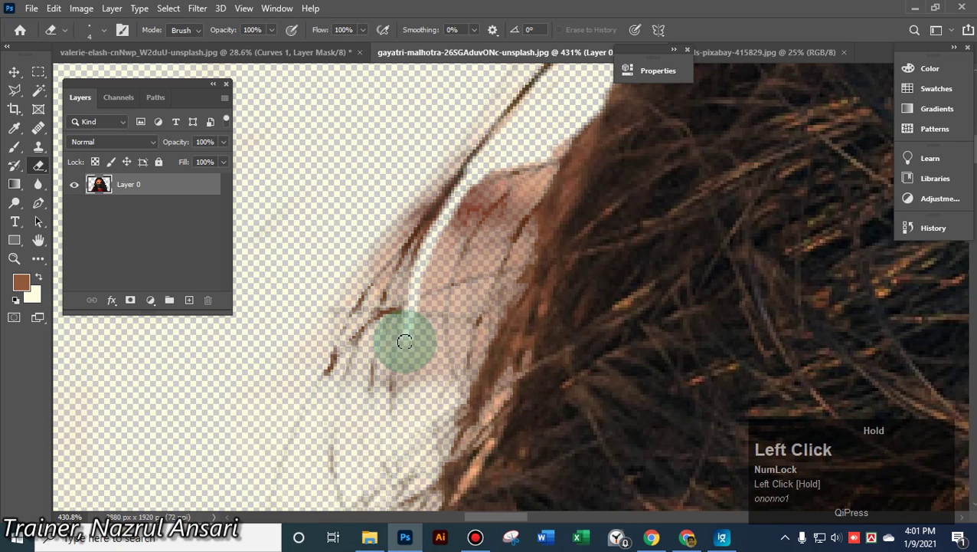
key("ctrl+z")
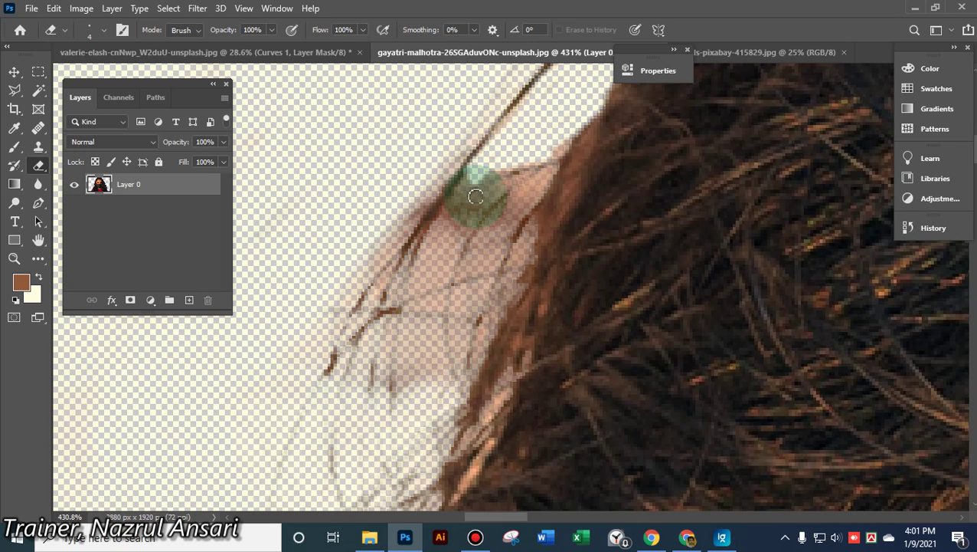
left_click_drag(510, 183, 488, 199)
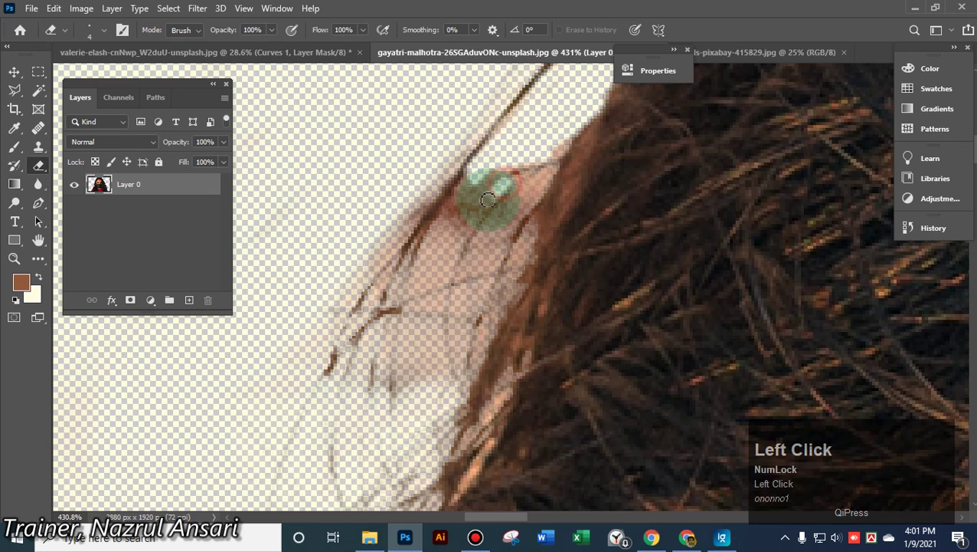
mouse_move(426, 257)
left_mouse_down()
mouse_move(412, 287)
mouse_move(443, 268)
mouse_move(490, 200)
mouse_move(427, 263)
mouse_move(469, 208)
mouse_move(477, 178)
mouse_move(461, 184)
mouse_move(507, 161)
mouse_move(524, 196)
mouse_move(523, 183)
mouse_move(540, 179)
mouse_move(522, 200)
left_mouse_up()
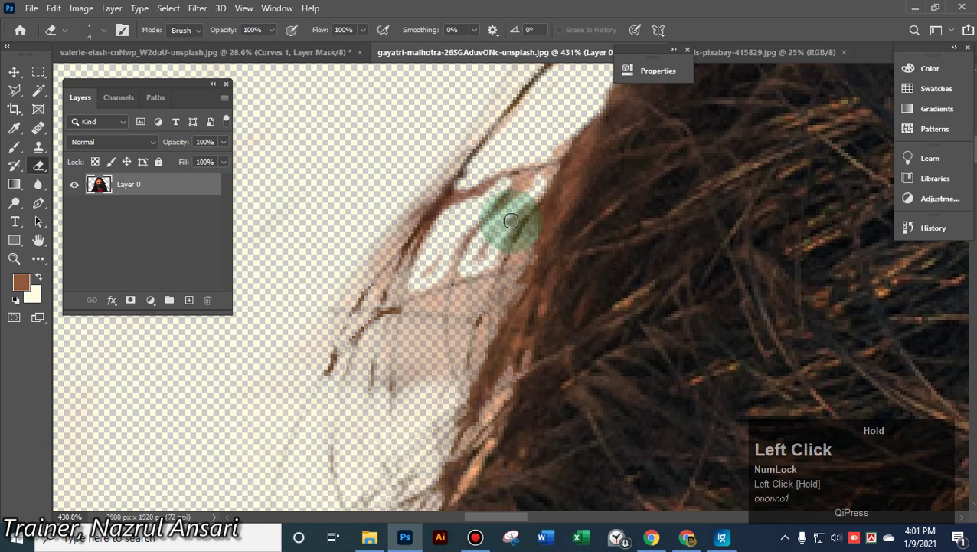
mouse_move(528, 200)
left_mouse_down()
mouse_move(484, 246)
mouse_move(458, 290)
left_mouse_up()
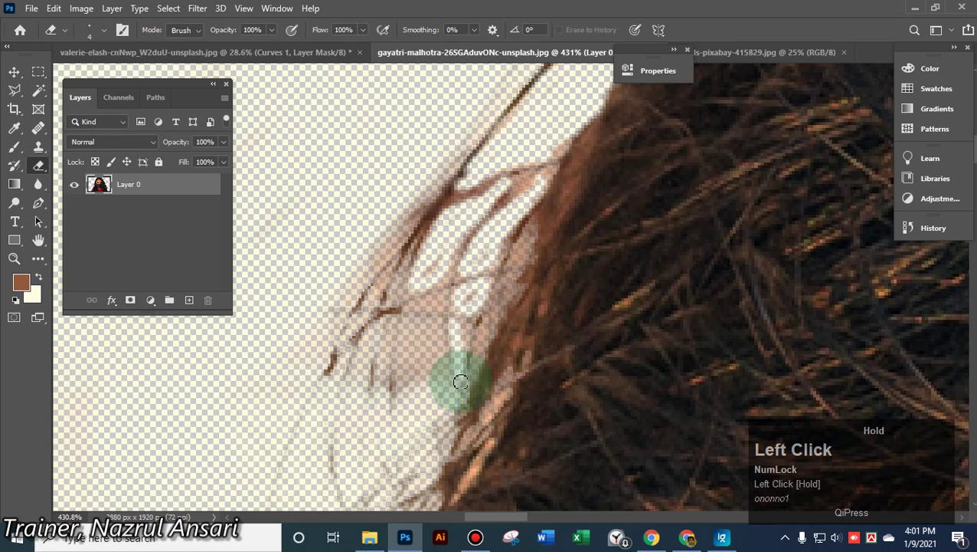
mouse_move(460, 381)
left_mouse_down()
mouse_move(436, 324)
mouse_move(443, 390)
mouse_move(418, 364)
mouse_move(405, 322)
mouse_move(399, 406)
mouse_move(414, 327)
mouse_move(418, 342)
mouse_move(425, 330)
mouse_move(425, 387)
mouse_move(375, 368)
mouse_move(383, 340)
mouse_move(502, 320)
left_mouse_up()
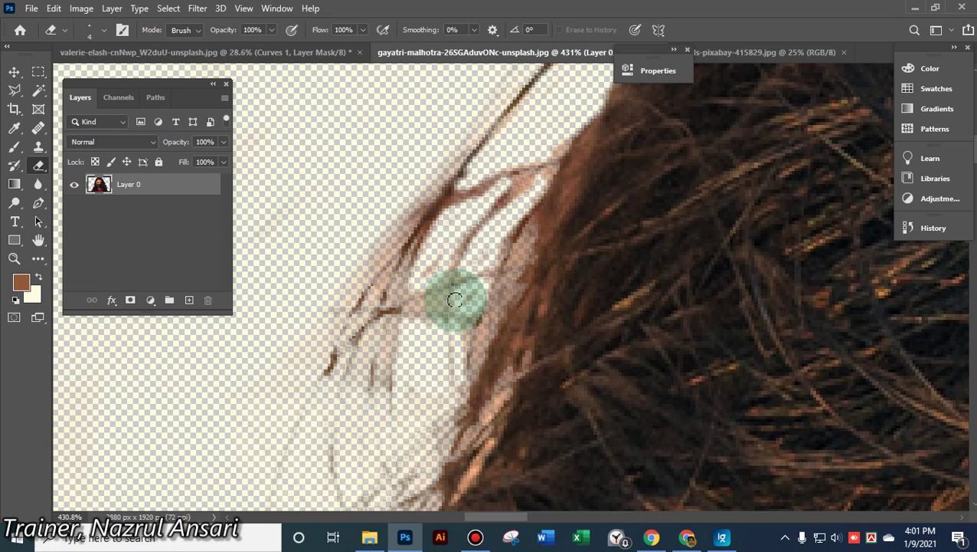
Reduce the Eraser to 3 px and clear the residue in the small gaps where the fine strands cross
scroll(444, 300, "up", 5)
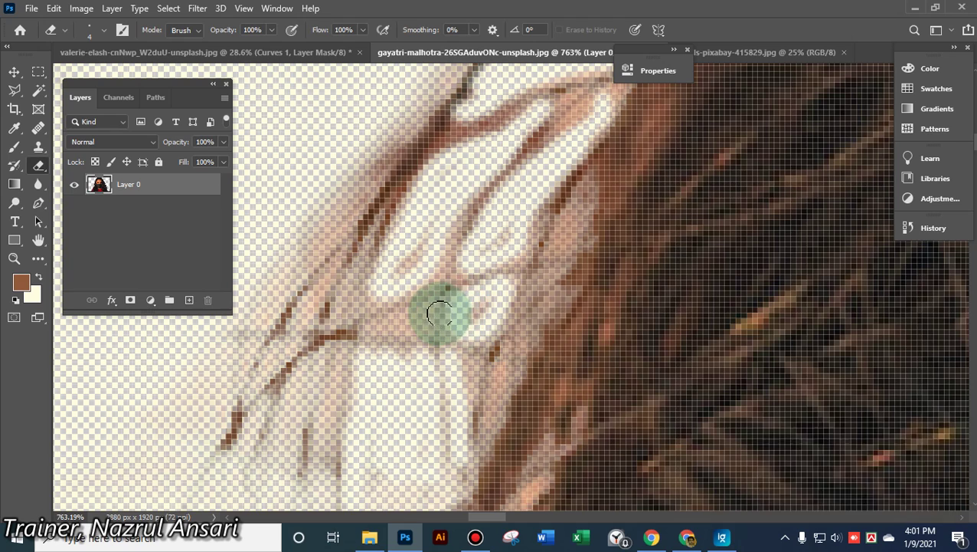
right_click(436, 313, "alt")
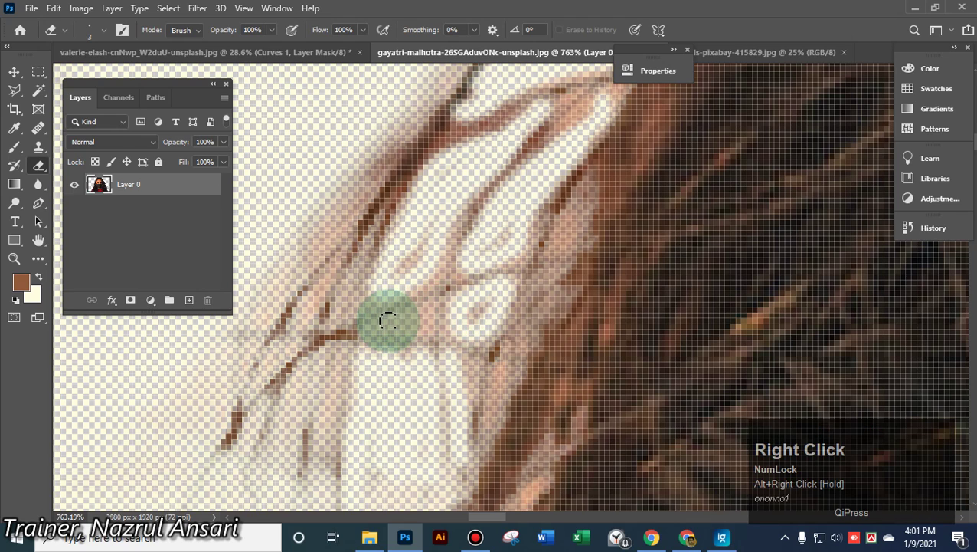
mouse_move(386, 322)
left_mouse_down()
mouse_move(419, 310)
mouse_move(424, 323)
mouse_move(403, 324)
mouse_move(494, 319)
left_mouse_up()
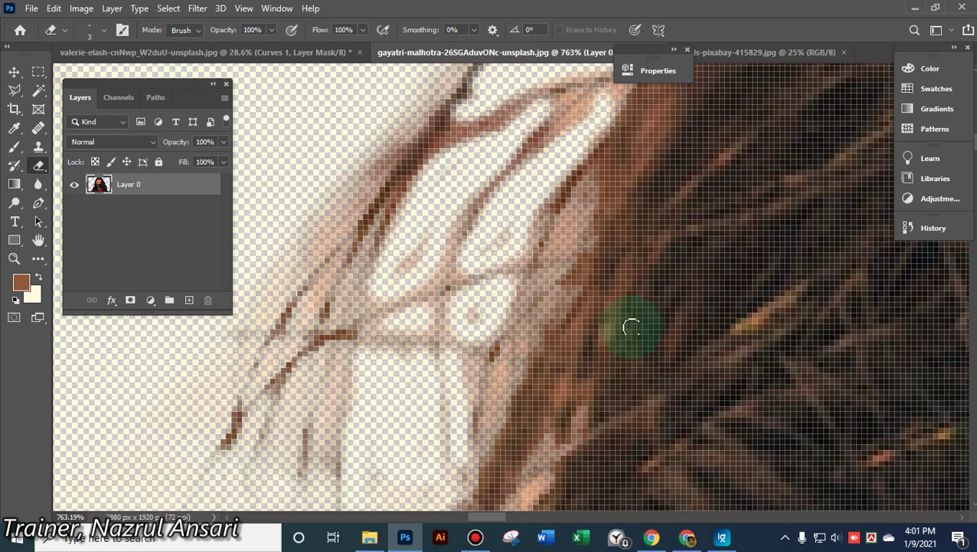
Clean the peach residue between the fine crossing strands and the dark hair edge, down to the gap below them
scroll(596, 223, "up", 1)
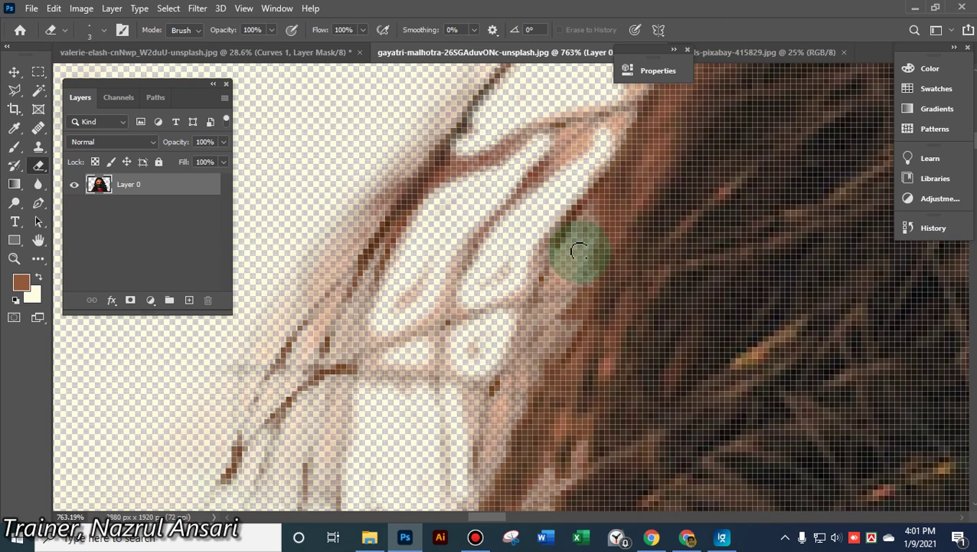
left_click_drag(582, 235, 576, 264)
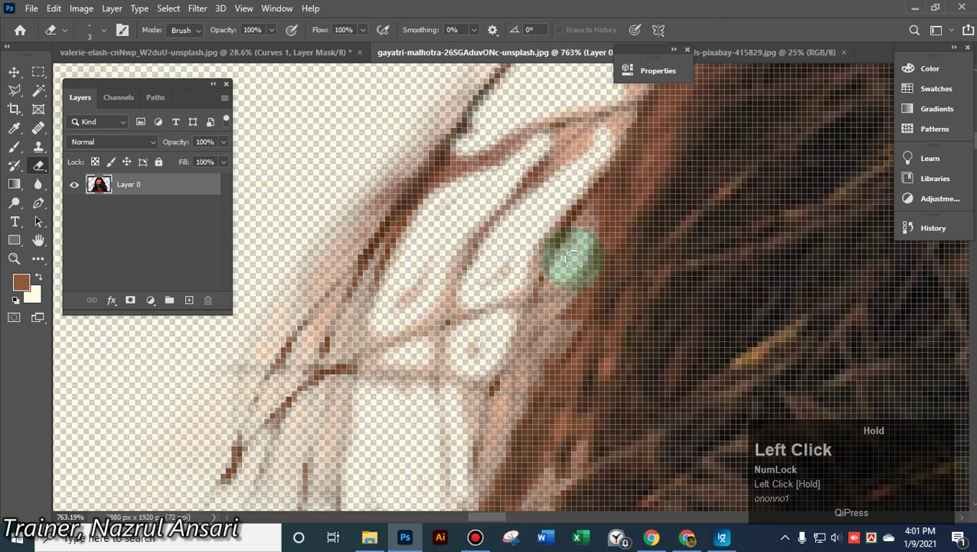
mouse_move(549, 330)
left_mouse_down()
mouse_move(540, 314)
mouse_move(550, 332)
mouse_move(508, 377)
mouse_move(490, 422)
left_mouse_up()
mouse_move(484, 455)
left_mouse_down()
mouse_move(411, 456)
mouse_move(399, 403)
mouse_move(382, 409)
mouse_move(408, 415)
left_mouse_up()
scroll(407, 416, "down", 3)
scroll(407, 416, "down", 1)
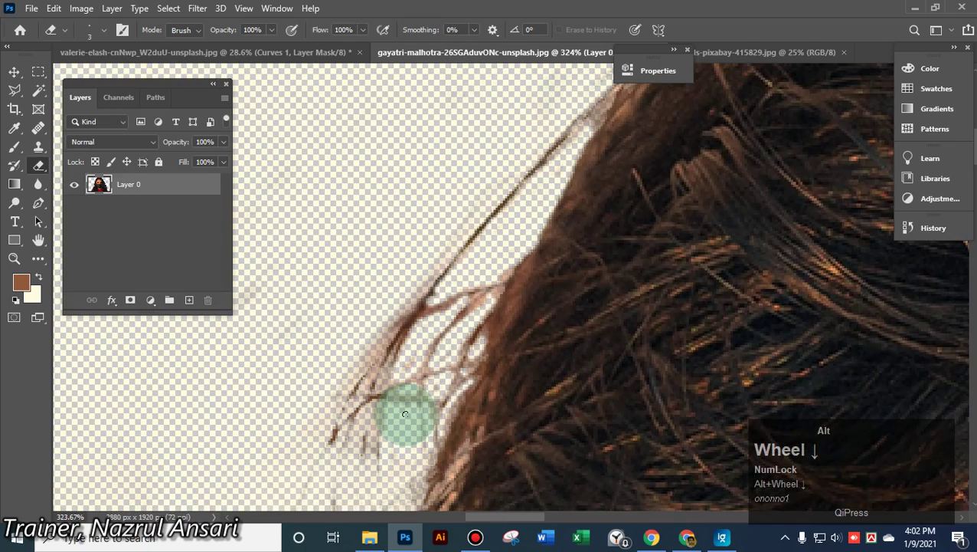
Erase the peach fringe along the outer side of the long strand where the finer strands branch off
scroll(405, 415, "up", 3)
left_click(385, 245)
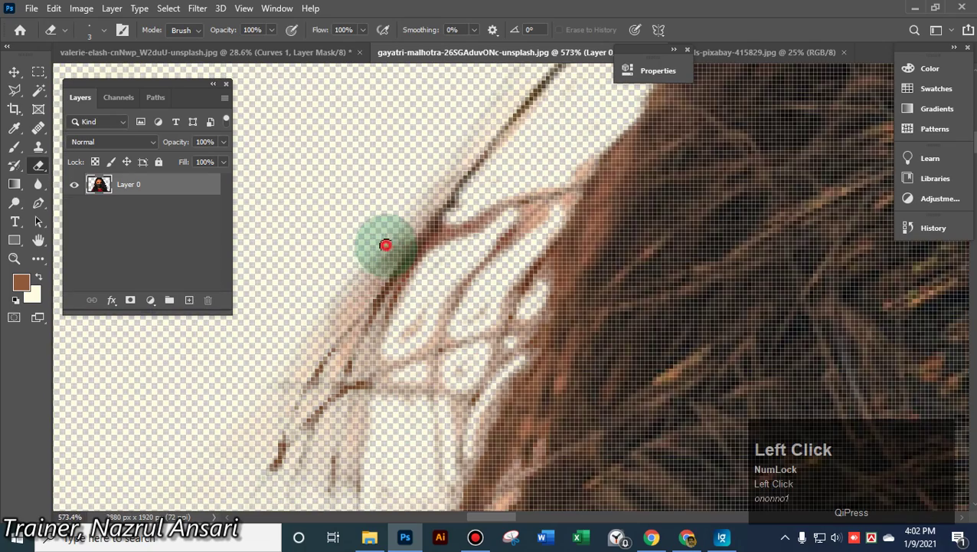
mouse_move(386, 245)
left_mouse_down()
mouse_move(306, 350)
mouse_move(373, 253)
mouse_move(375, 322)
left_mouse_up()
scroll(375, 323, "down", 4)
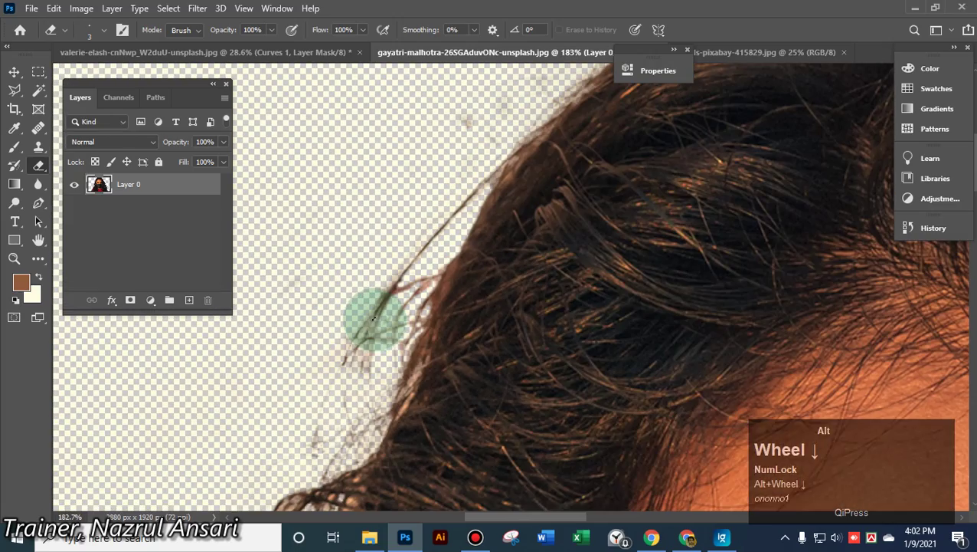
scroll(369, 309, "up", 3)
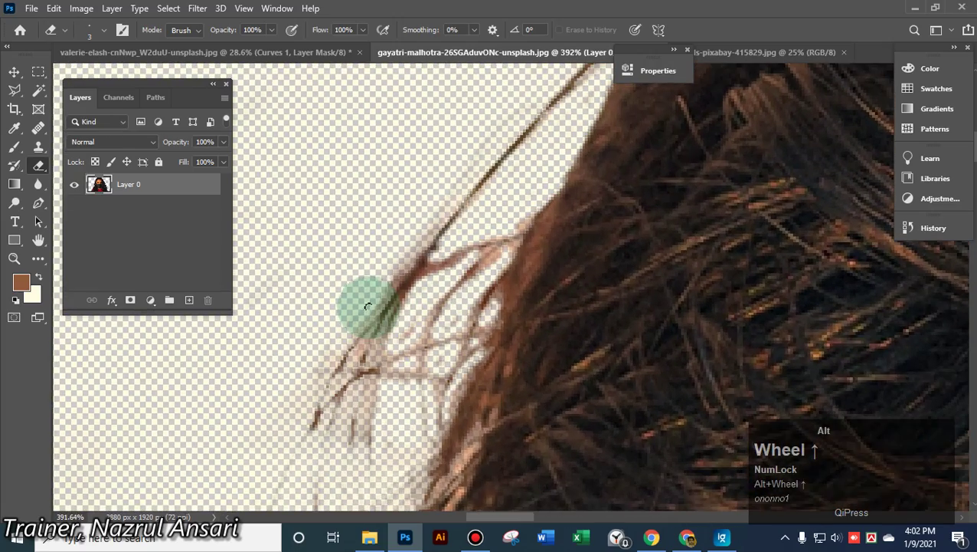
left_click(442, 209)
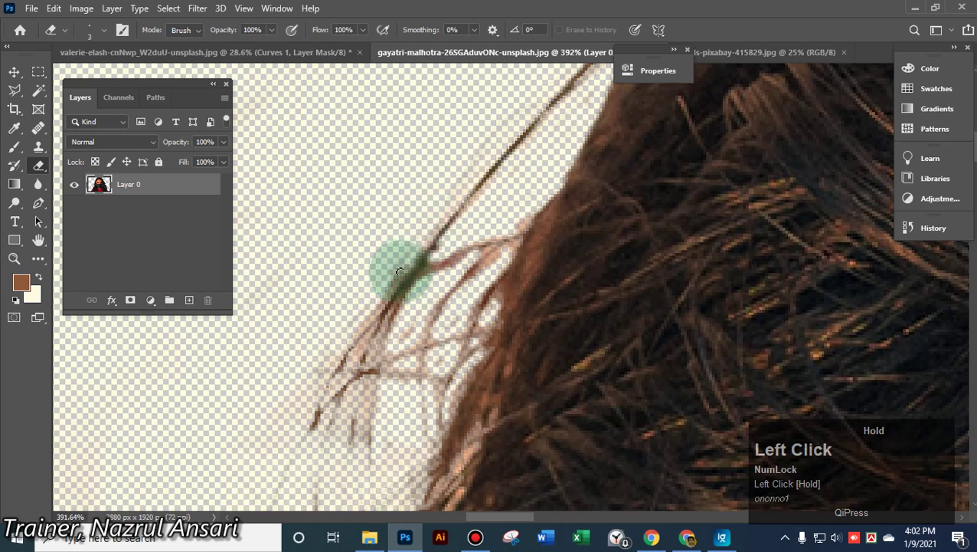
left_click_drag(378, 297, 437, 301)
scroll(438, 301, "down", 5)
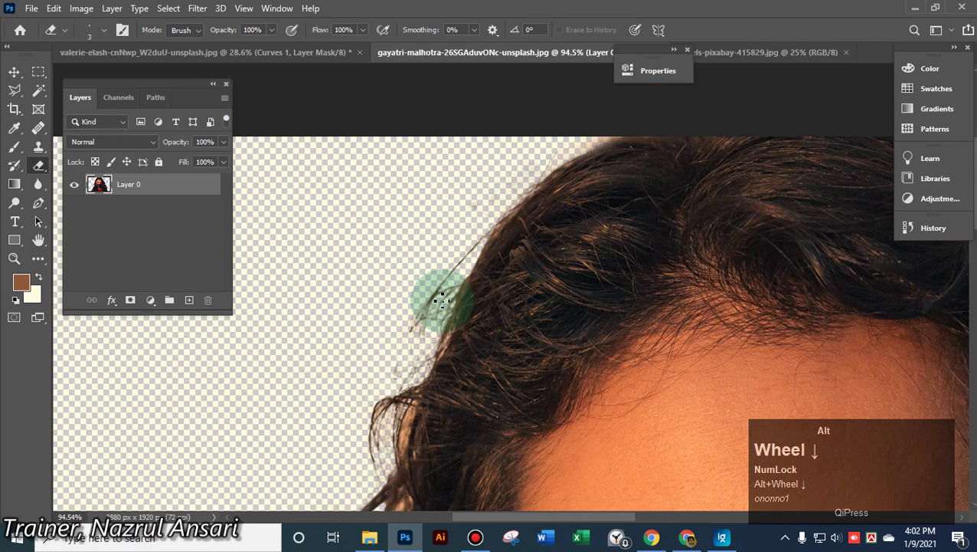
Clear the remaining residue between the branching strand and the hair edge just below their junction
scroll(442, 300, "up", 2)
mouse_move(534, 105)
left_mouse_down()
mouse_move(501, 137)
mouse_move(493, 172)
mouse_move(514, 191)
left_mouse_up()
scroll(513, 193, "down", 1)
scroll(513, 194, "up", 4)
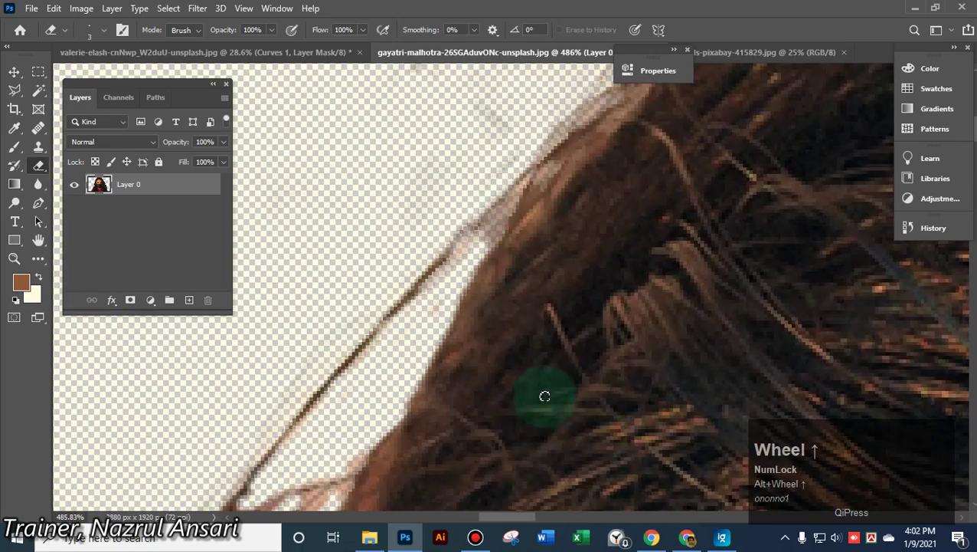
left_click_drag(545, 396, 569, 211)
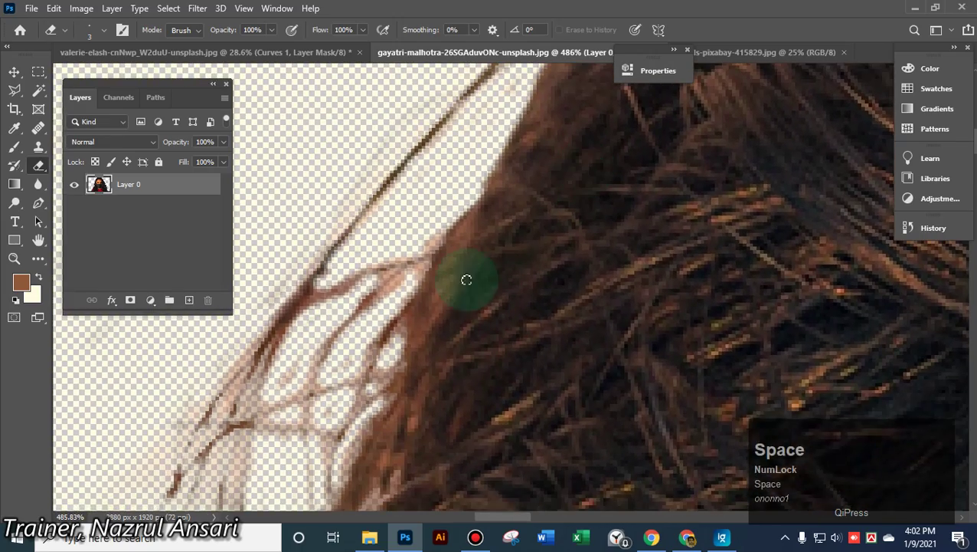
left_click(410, 276)
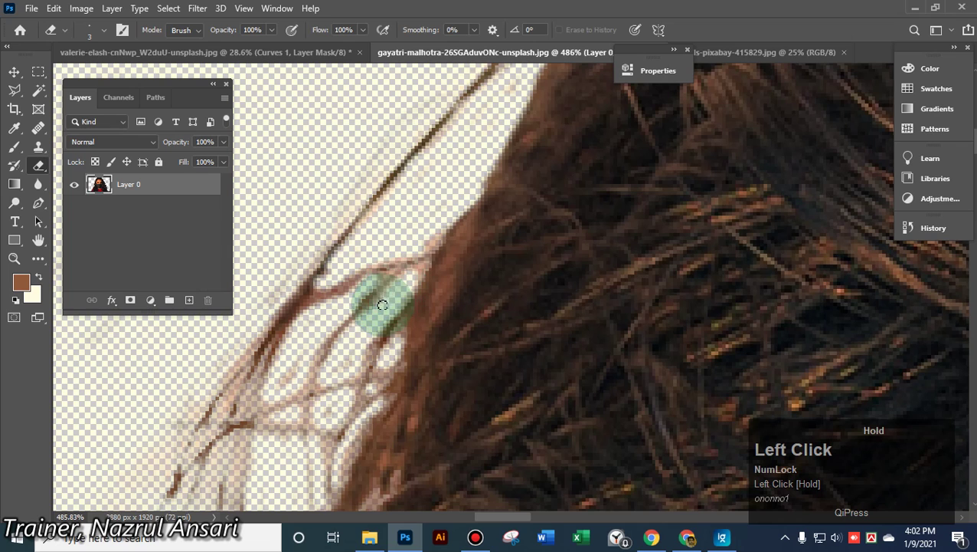
mouse_move(382, 305)
left_mouse_down()
mouse_move(367, 305)
mouse_move(430, 226)
mouse_move(441, 303)
left_mouse_up()
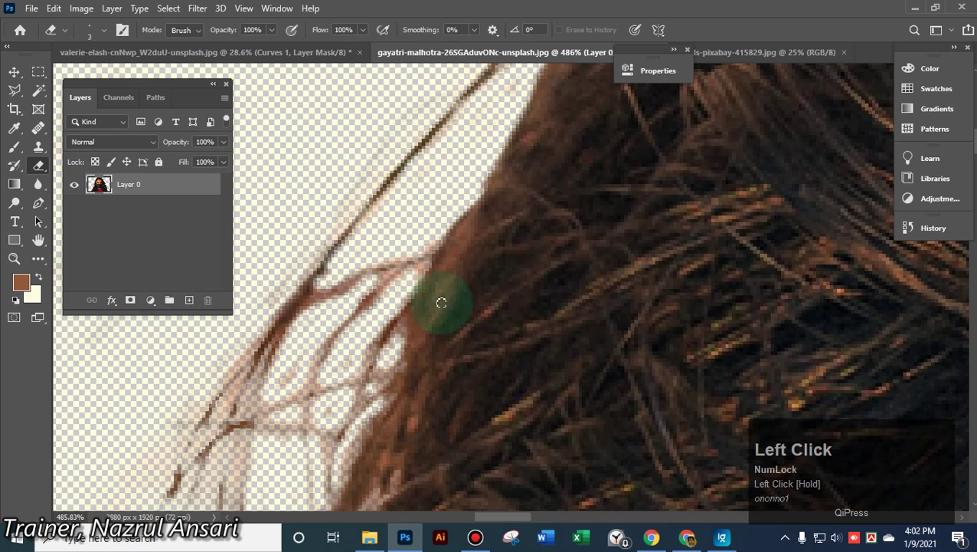
Undo the stray straight erase across the hair and clean the haze around the short brown strand tips at the long strand's lower end
scroll(452, 318, "down", 5)
left_click(290, 354)
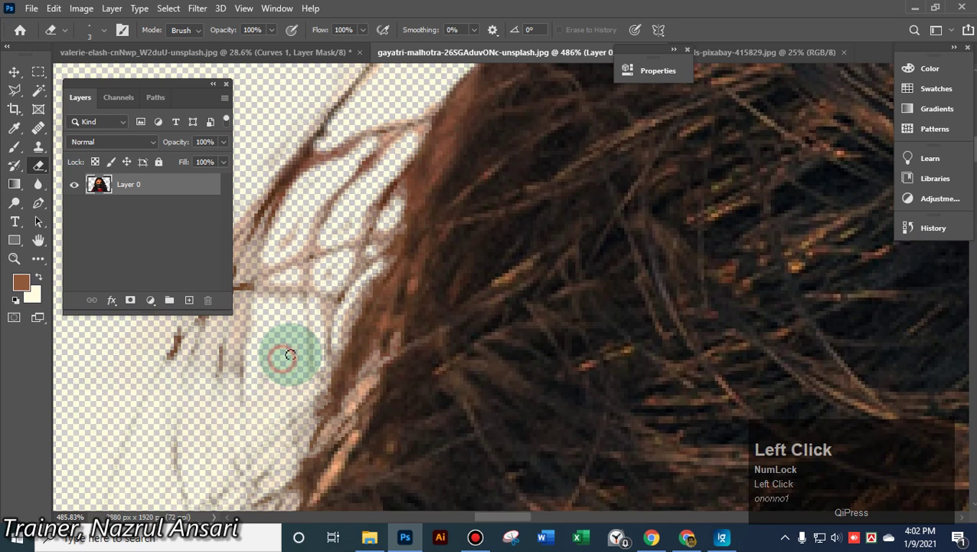
left_click(435, 339, "shift")
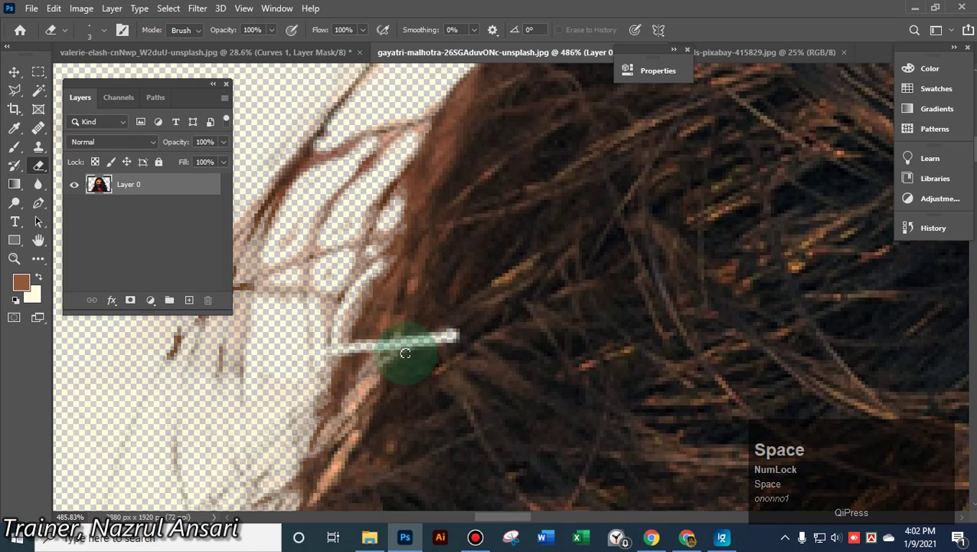
key("ctrl+z")
left_click_drag(321, 349, 517, 334)
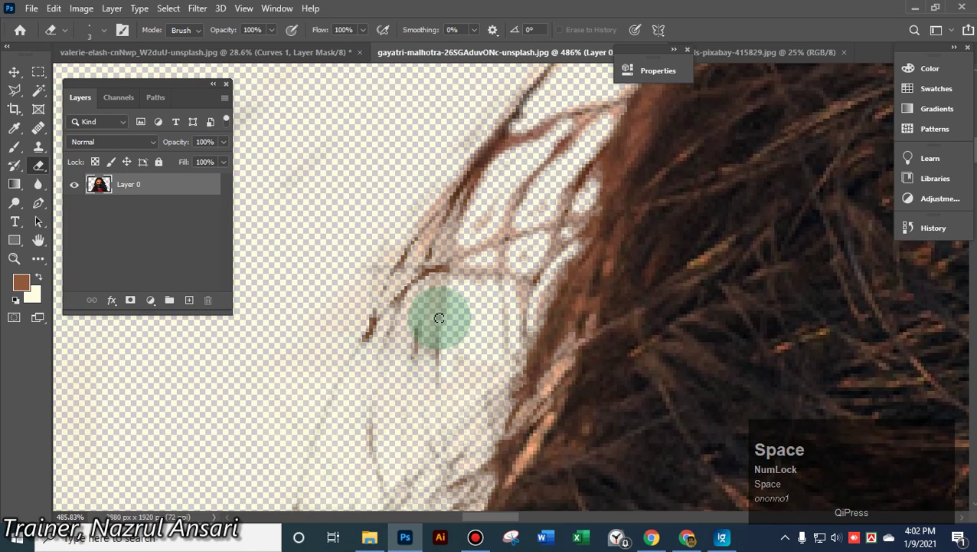
mouse_move(432, 289)
left_mouse_down()
mouse_move(426, 381)
mouse_move(390, 321)
mouse_move(422, 243)
mouse_move(356, 327)
mouse_move(379, 283)
left_mouse_up()
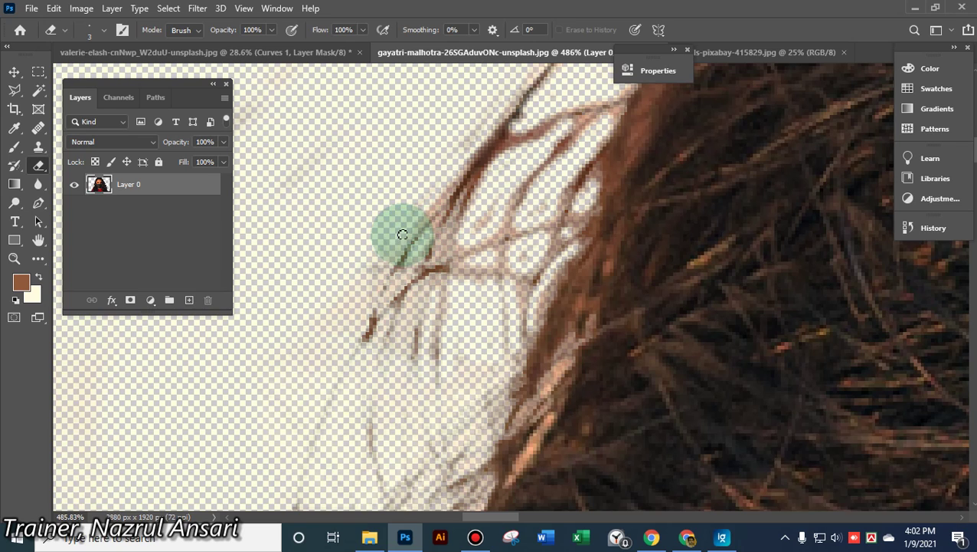
mouse_move(399, 235)
left_mouse_down()
mouse_move(386, 258)
mouse_move(413, 221)
mouse_move(366, 288)
mouse_move(420, 292)
left_mouse_up()
Review the whole cutout and the hair around the face and head outline for leftover background
scroll(414, 266, "down", 8, "alt")
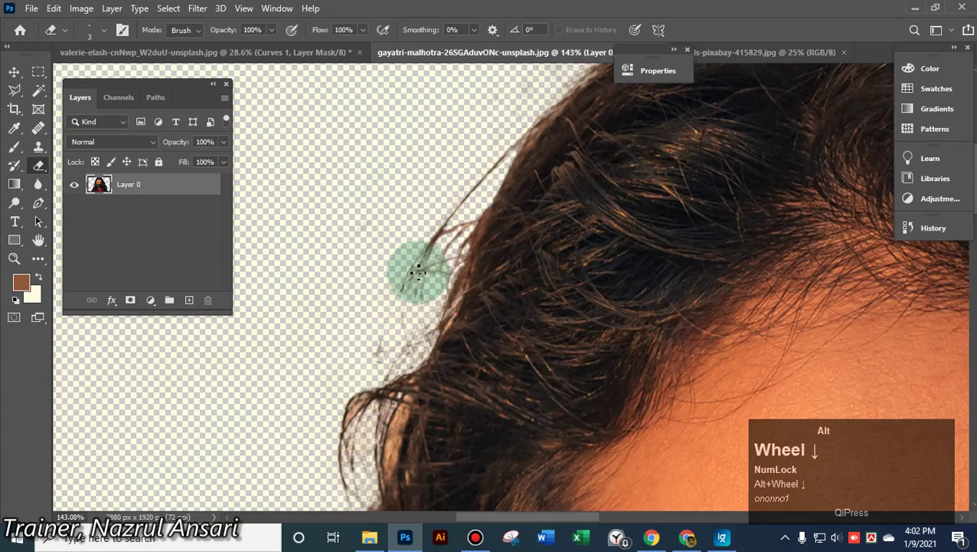
scroll(426, 269, "down", 2, "alt")
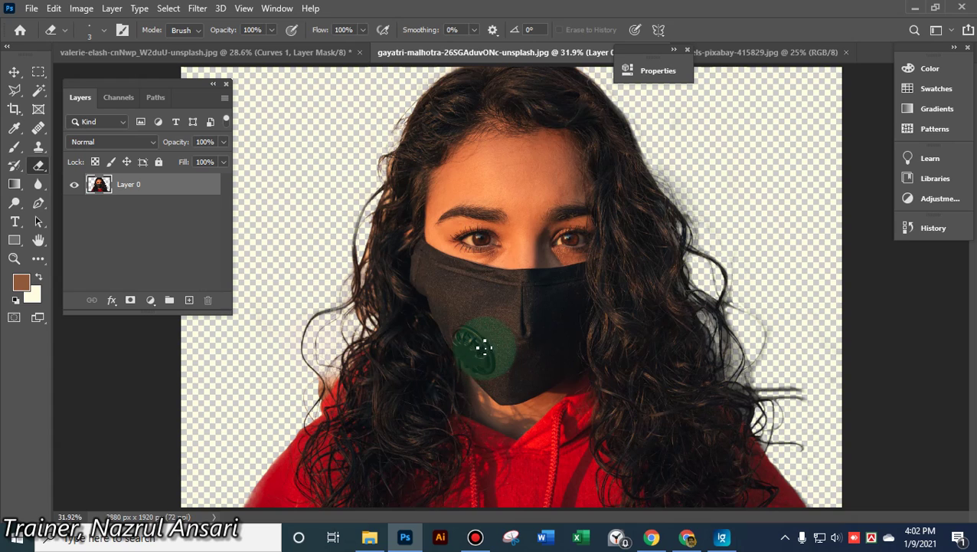
scroll(404, 288, "up", 3, "alt")
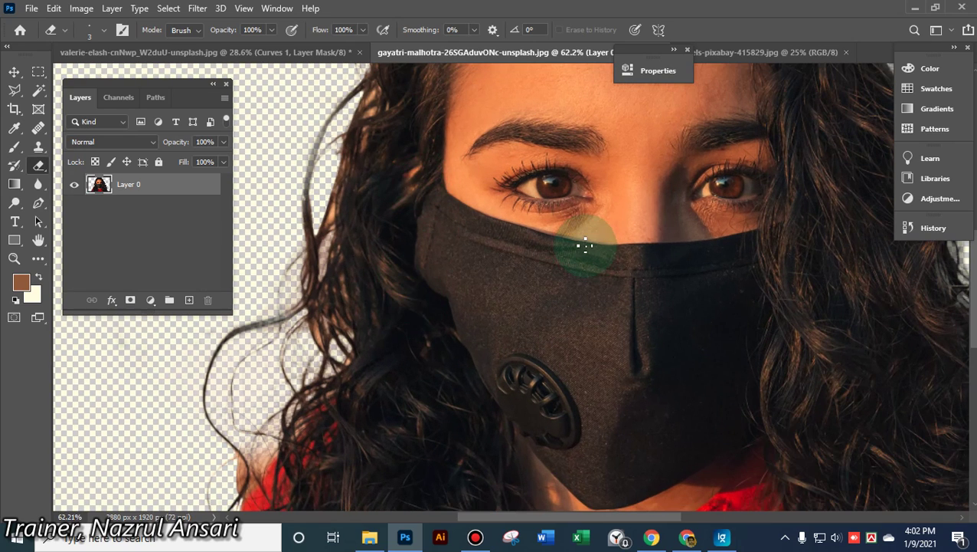
scroll(584, 247, "down", 4, "alt")
key("space")
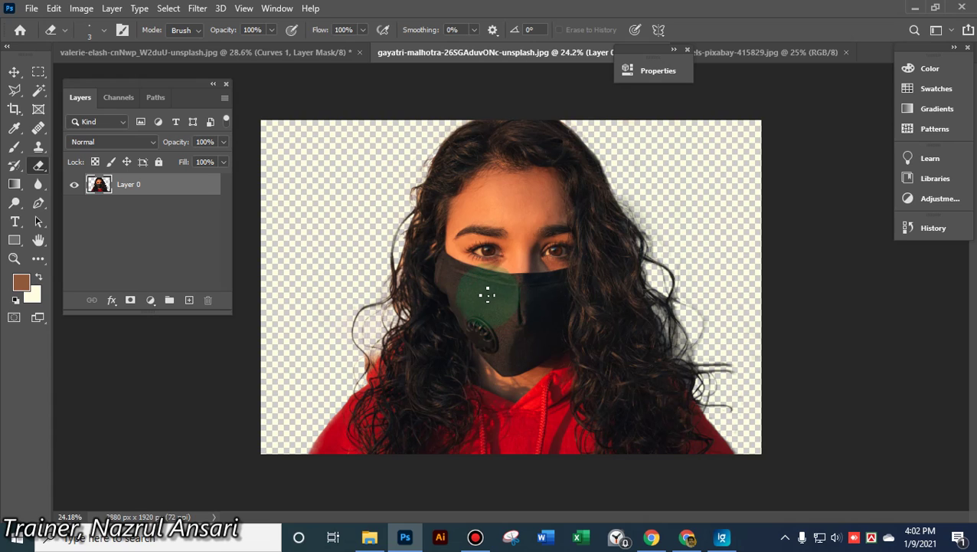
scroll(485, 284, "up", 3, "alt")
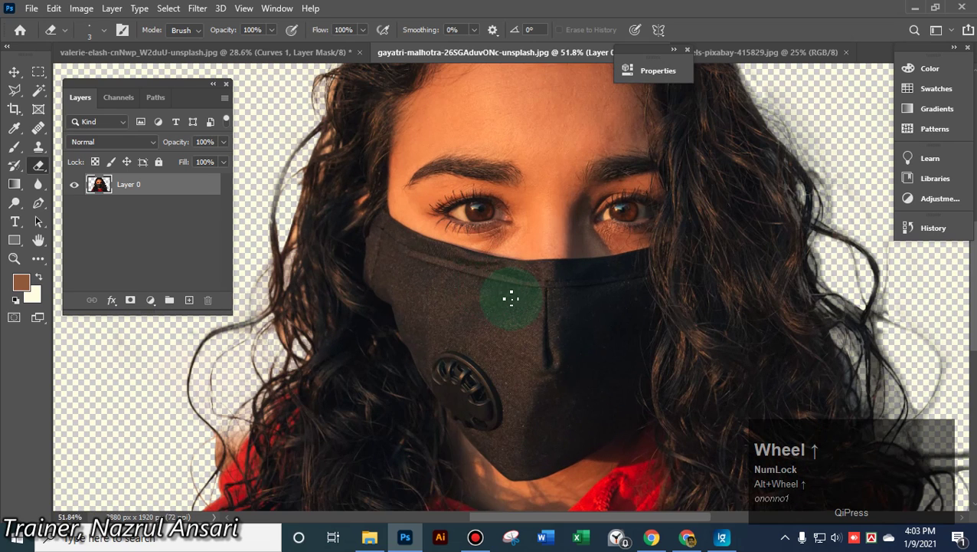
key("space")
left_click_drag(316, 265, 445, 322)
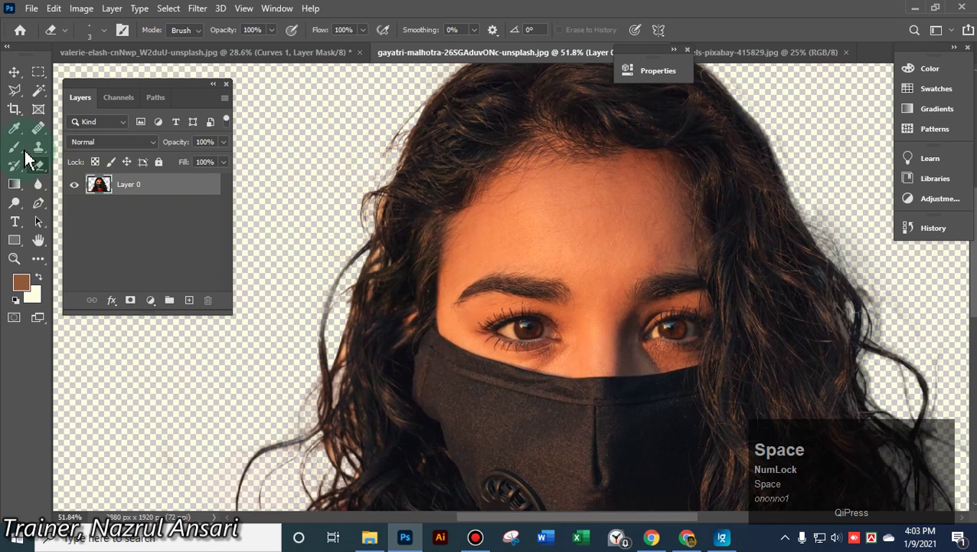
Switch to the Brush tool and add an empty layer above the cutout layer
left_click(15, 147)
key("alt")
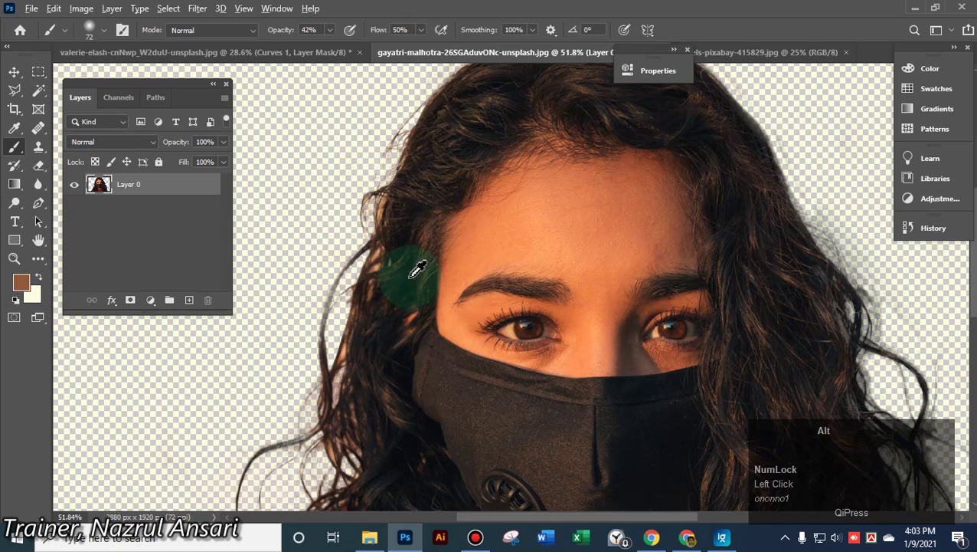
left_click(189, 301)
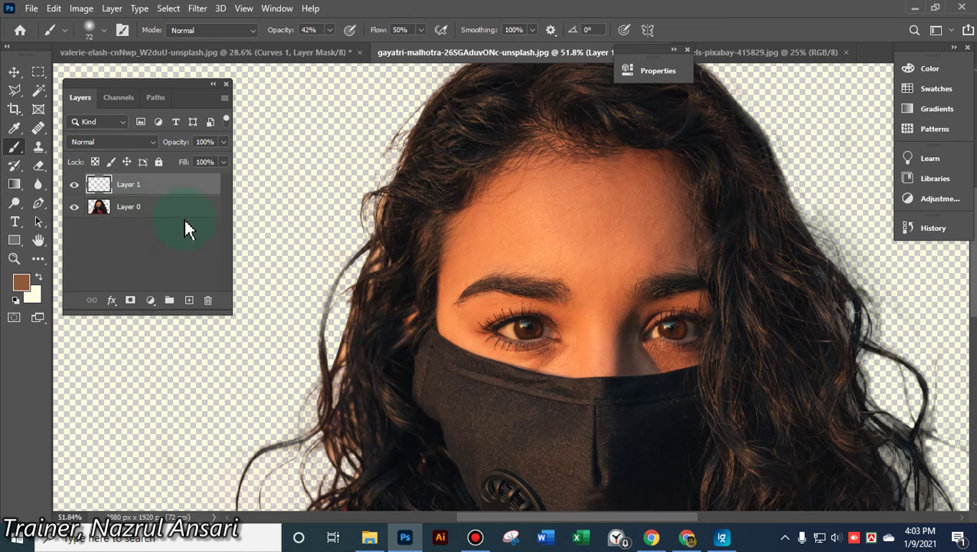
Duplicate Layer 0 and hide the original layer
right_click(133, 208)
left_click(117, 209)
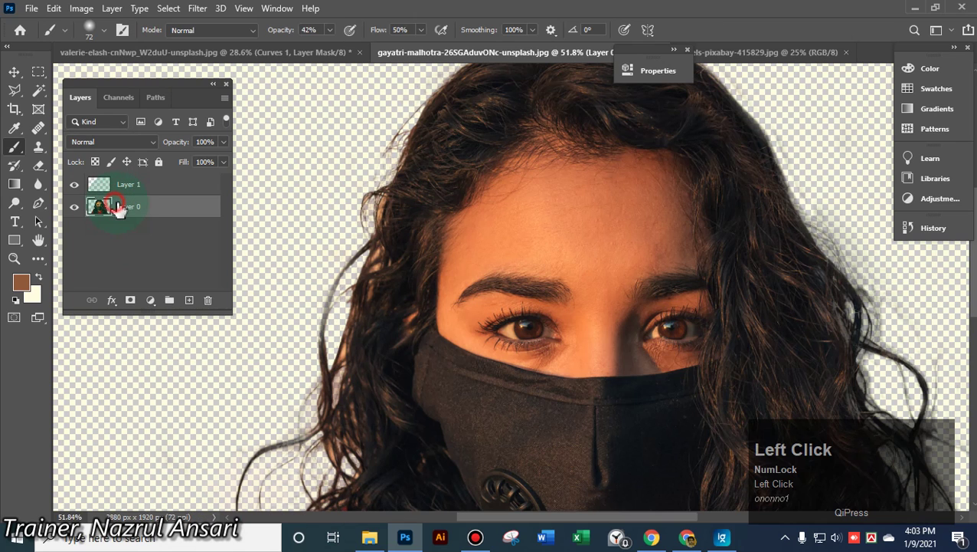
left_click_drag(131, 211, 195, 303)
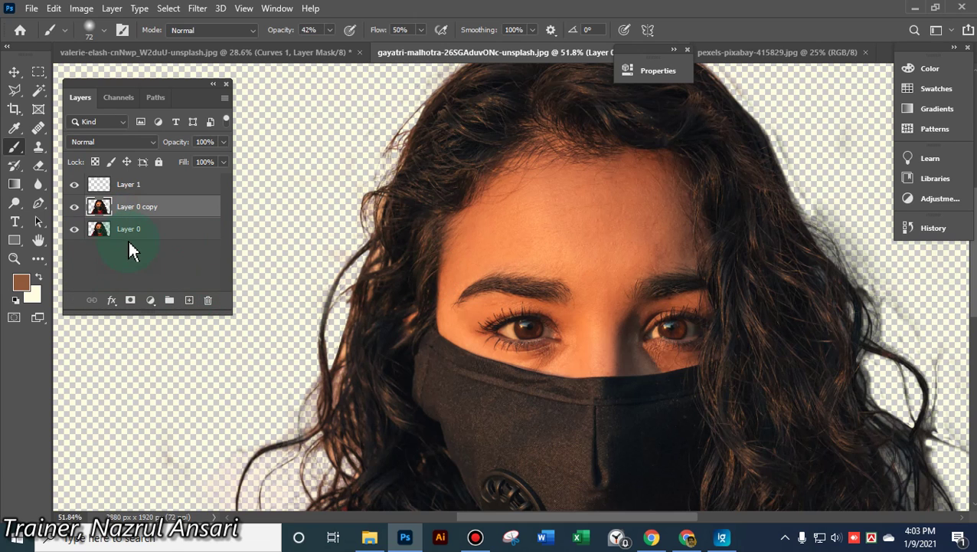
left_click(76, 230)
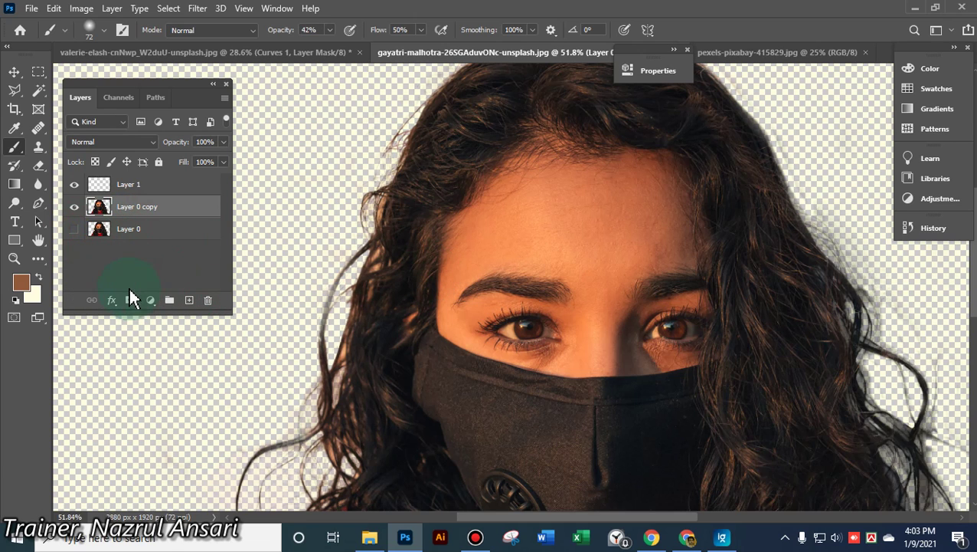
Clip Layer 1 to the Layer 0 copy as a clipping mask
scroll(102, 262, "up", 1)
left_click_drag(130, 214, 99, 193)
key("alt")
left_click(94, 189, "alt")
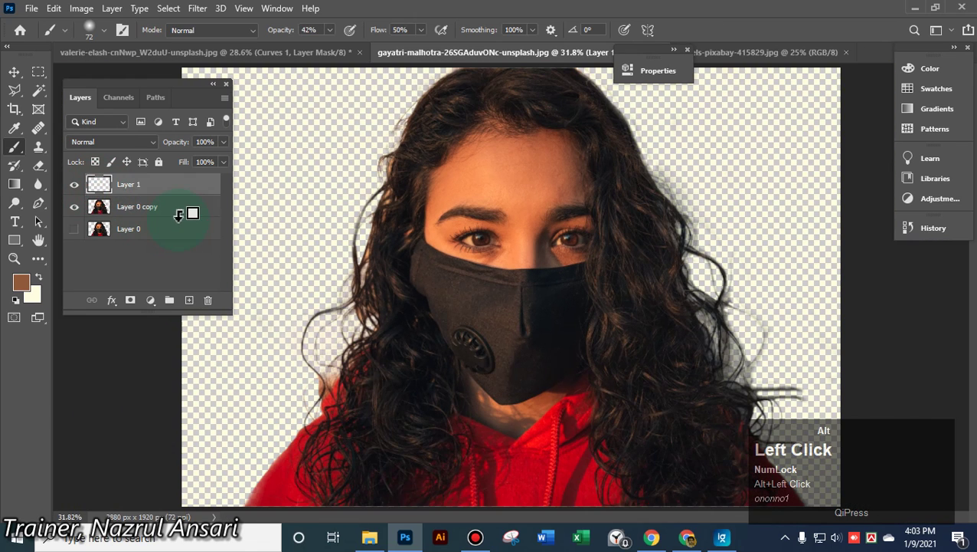
left_click_drag(498, 370, 485, 374)
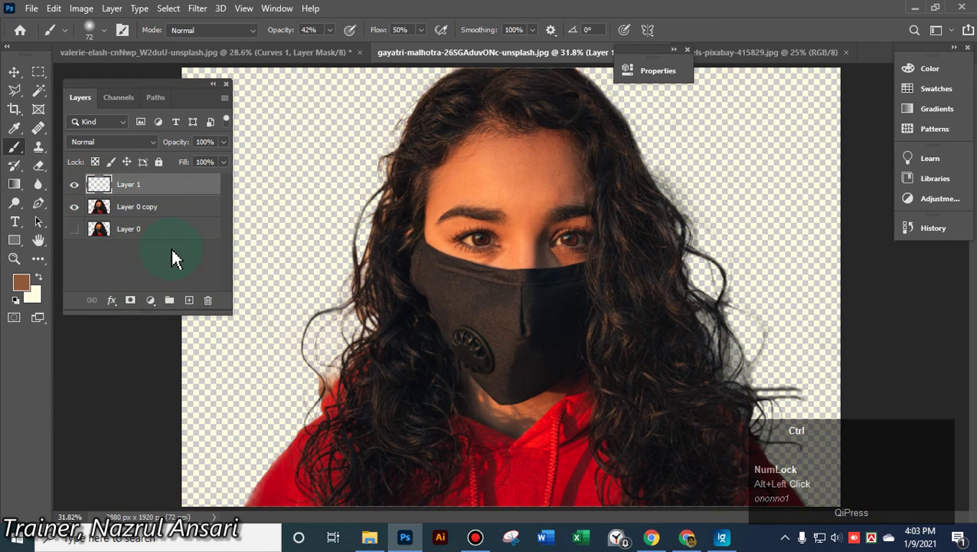
left_click(104, 218, "ctrl")
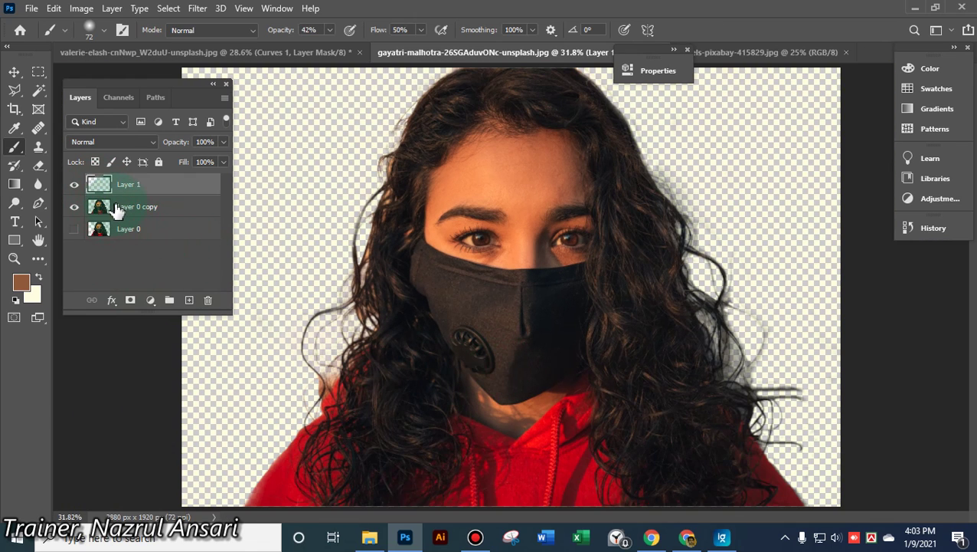
left_click(119, 197, "alt")
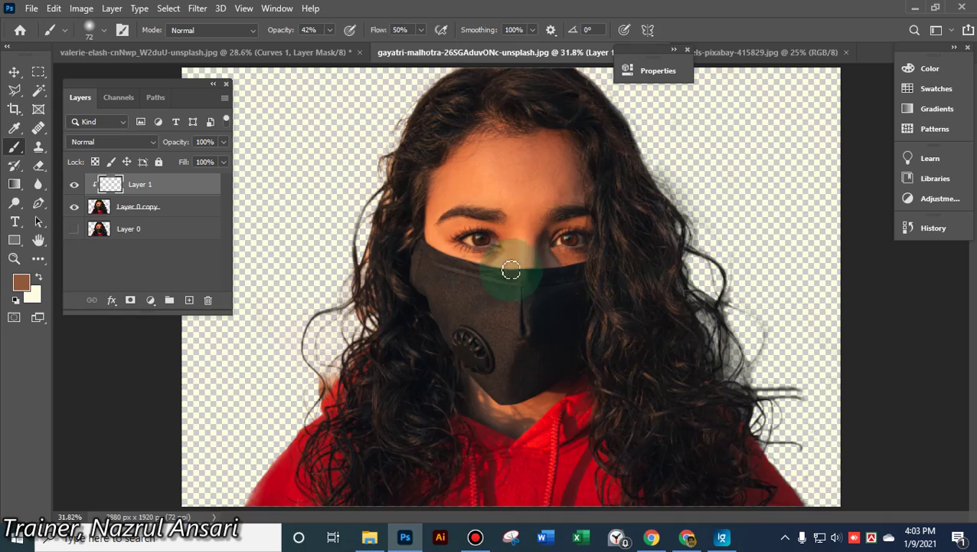
Sample a near-black colour from the dark hair beside the face as the brush colour
scroll(510, 203, "up", 5)
key("space")
left_click_drag(364, 170, 704, 270)
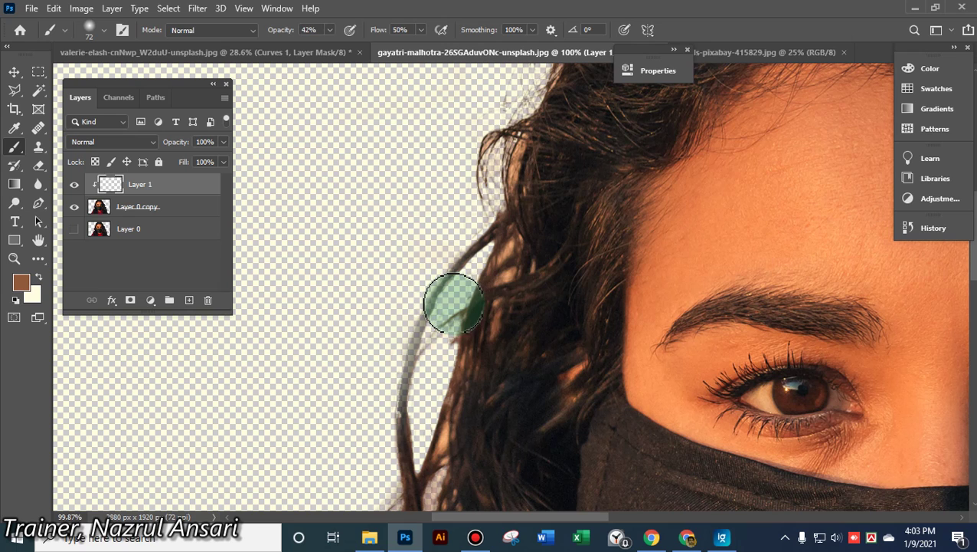
left_click(550, 290, "alt")
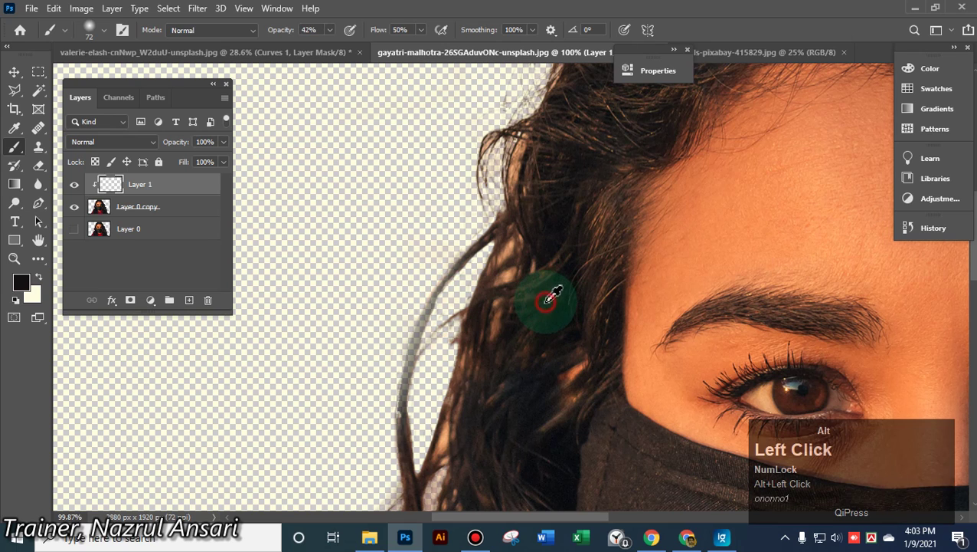
Test the clipped brush with strokes over the empty background and the forehead, and undo them
mouse_move(462, 263)
left_mouse_down()
mouse_move(437, 284)
mouse_move(410, 353)
mouse_move(409, 280)
mouse_move(414, 338)
mouse_move(409, 305)
mouse_move(379, 256)
mouse_move(343, 236)
mouse_move(345, 267)
left_mouse_up()
mouse_move(667, 252)
left_mouse_down()
mouse_move(716, 264)
mouse_move(720, 248)
mouse_move(694, 227)
left_mouse_up()
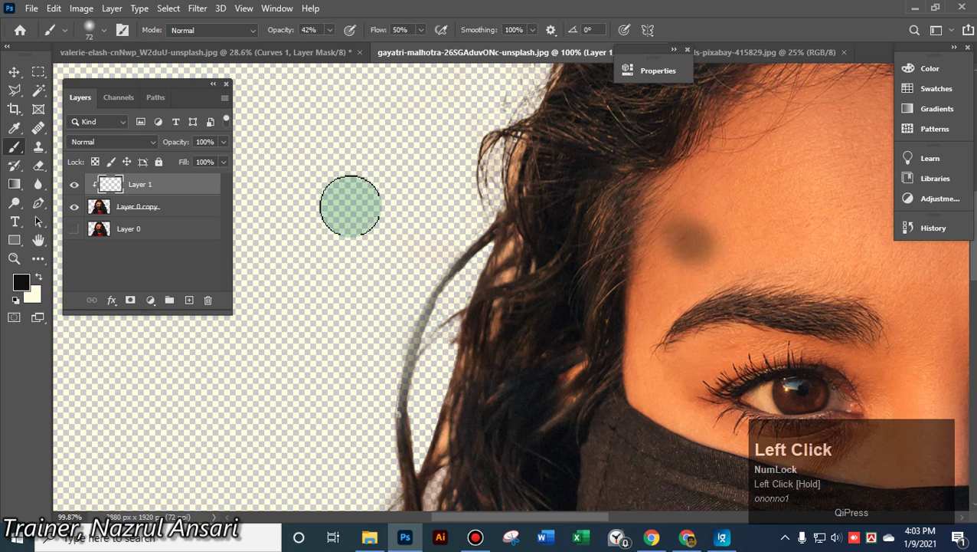
mouse_move(322, 224)
left_mouse_down()
mouse_move(348, 227)
mouse_move(331, 203)
mouse_move(389, 197)
left_mouse_up()
key("ctrl+z")
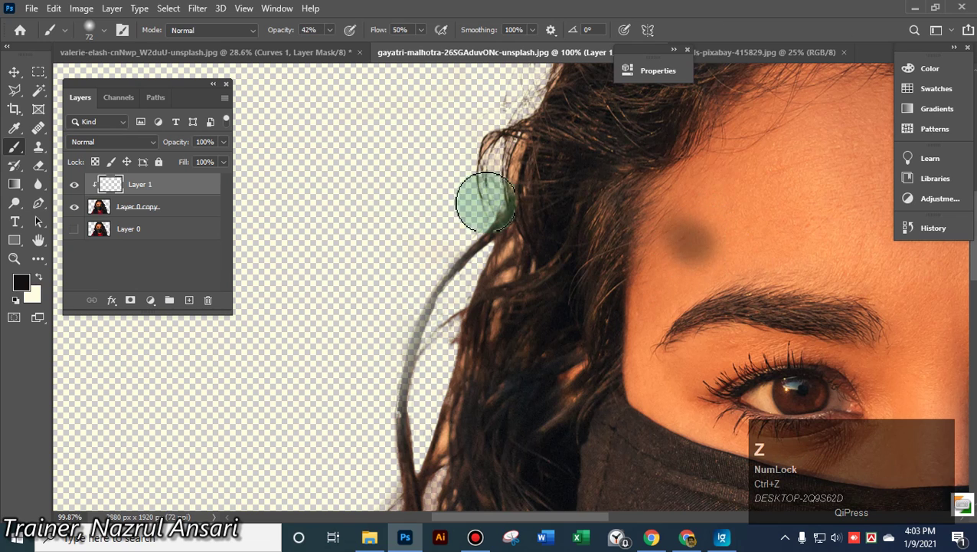
key("ctrl+z")
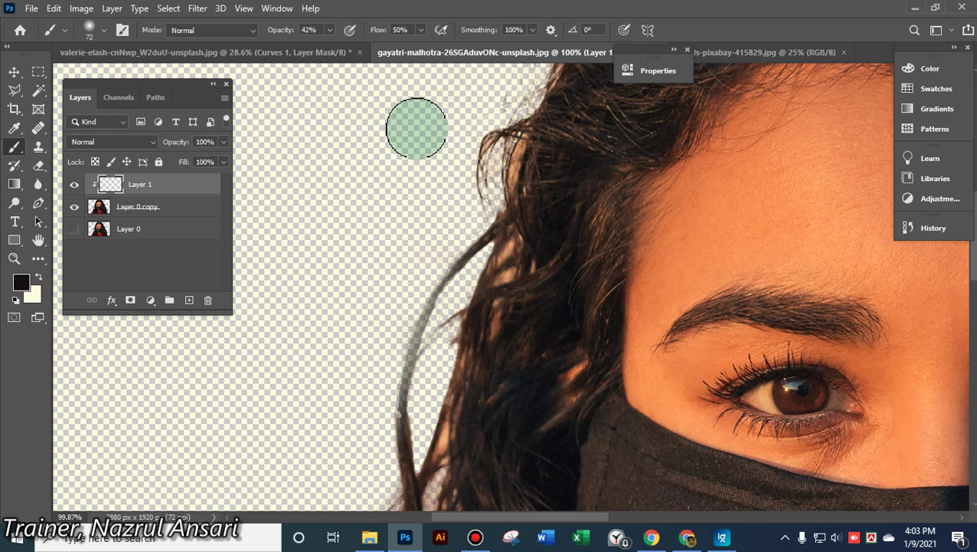
Set the brush flow to 68% and opacity to 100%, and darken the grey curved strand beside the hair
left_click(329, 30)
left_click(422, 31)
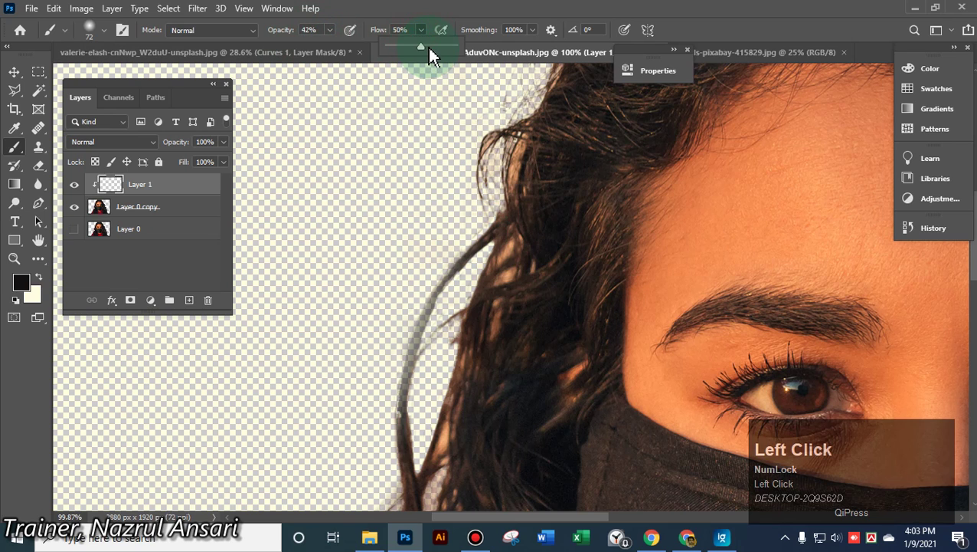
left_click(433, 47)
left_click(328, 31)
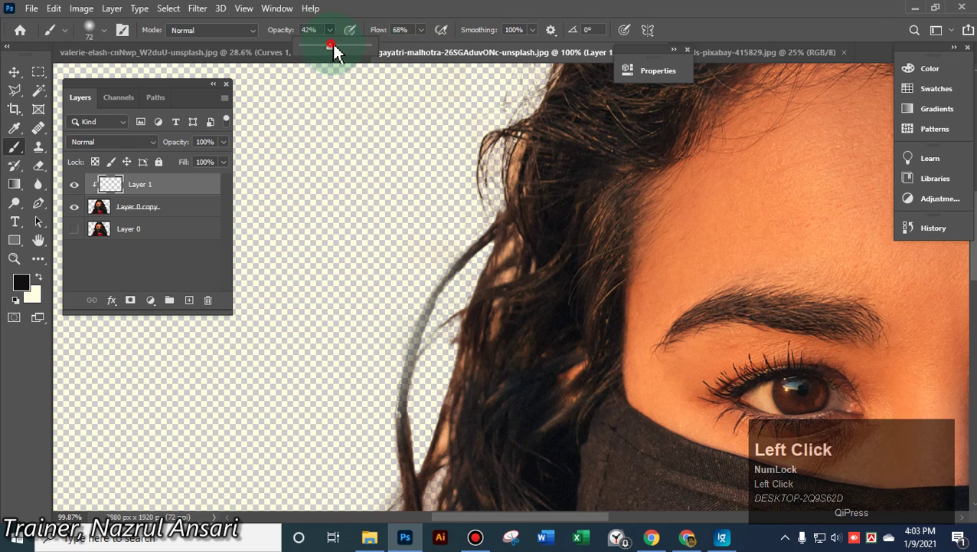
mouse_move(334, 52)
left_mouse_down()
mouse_move(481, 81)
mouse_move(448, 311)
mouse_move(430, 306)
mouse_move(406, 388)
left_mouse_up()
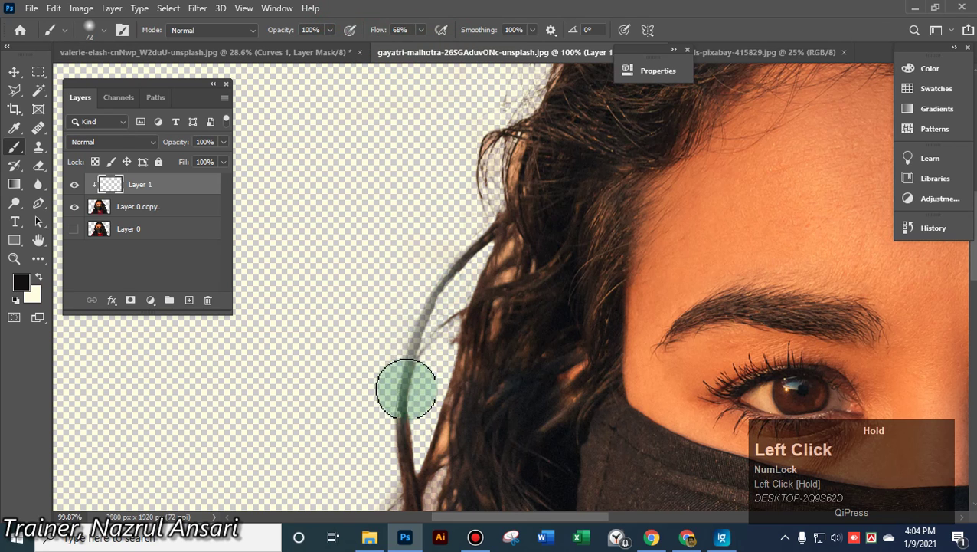
Sample a reddish brown from the hair and tint the faded middle of the curved strand on Layer 1
scroll(453, 329, "up", 5, "alt")
key("space")
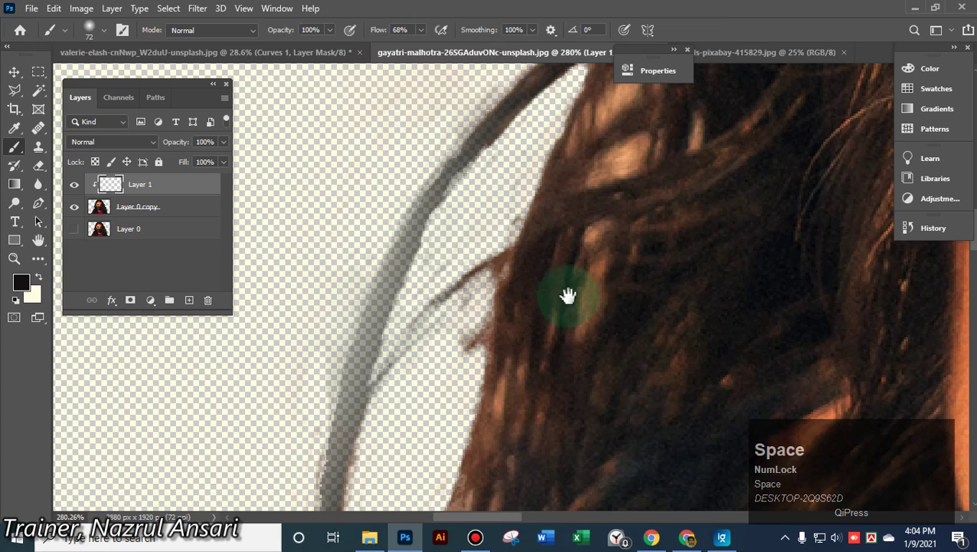
left_click(434, 213, "alt")
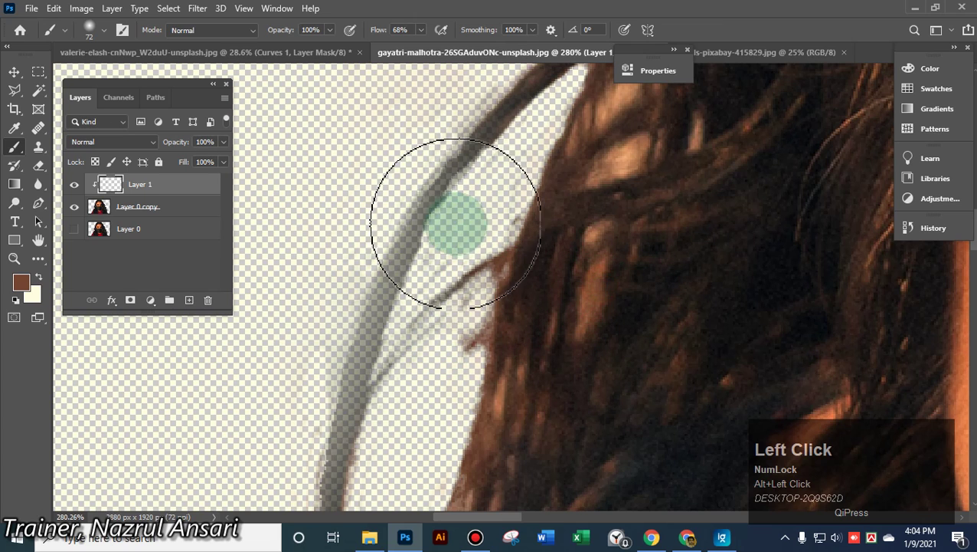
mouse_move(407, 257)
left_mouse_down()
mouse_move(374, 319)
mouse_move(357, 394)
mouse_move(415, 252)
mouse_move(469, 165)
mouse_move(404, 286)
mouse_move(347, 428)
mouse_move(349, 462)
left_mouse_up()
scroll(388, 378, "down", 6, "alt")
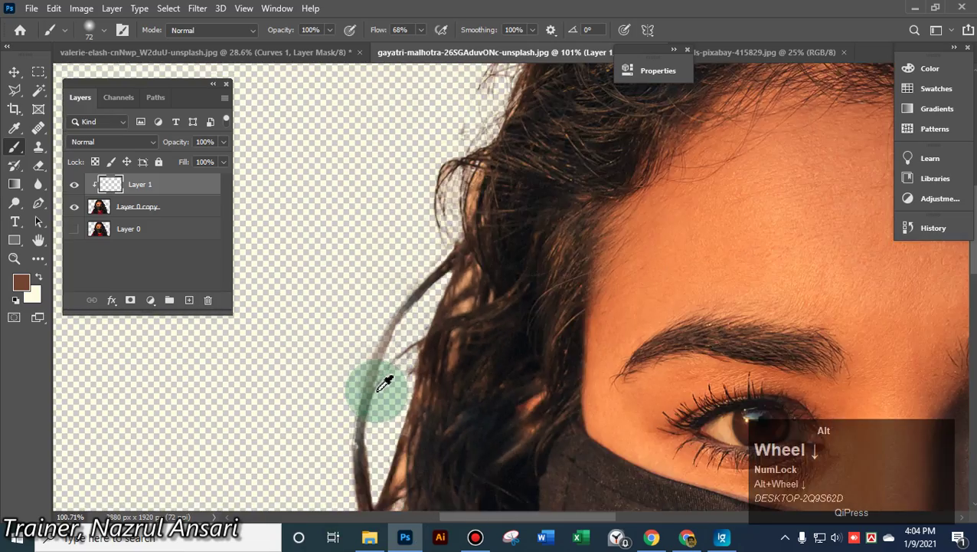
scroll(384, 383, "up", 4, "alt")
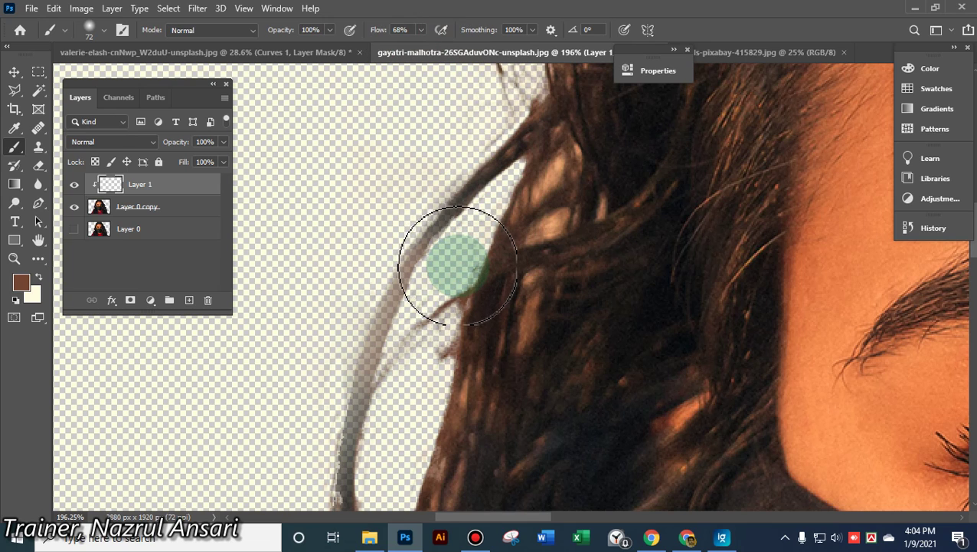
On Layer 0 copy, repaint the curved strand in brown sampled from its root, using a soft brush of 11 px
left_click(98, 207)
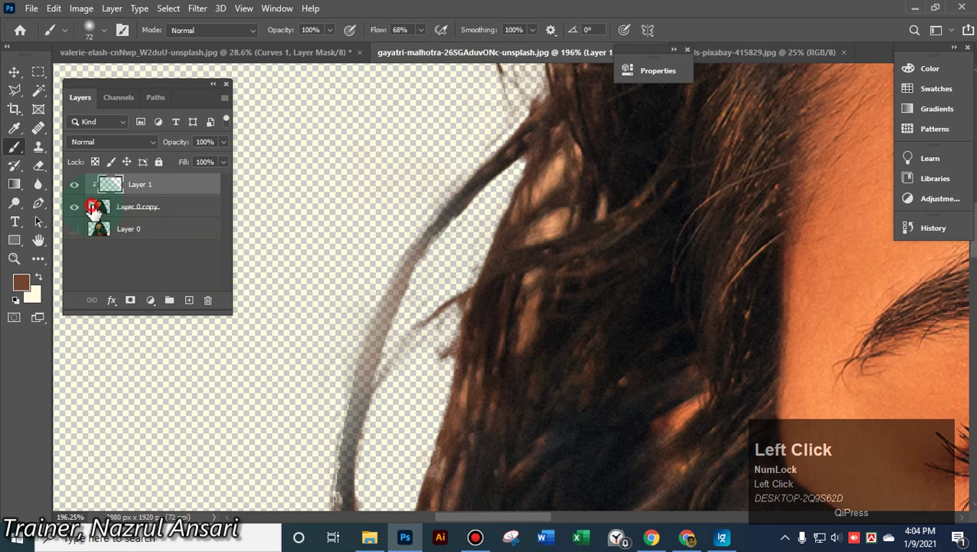
left_click(429, 241)
scroll(443, 224, "up", 3)
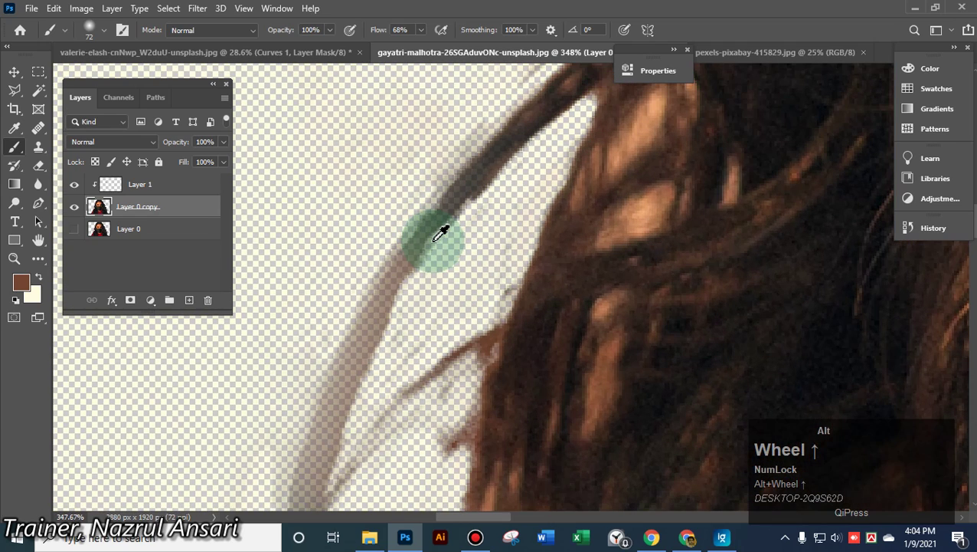
left_click(469, 234, "alt")
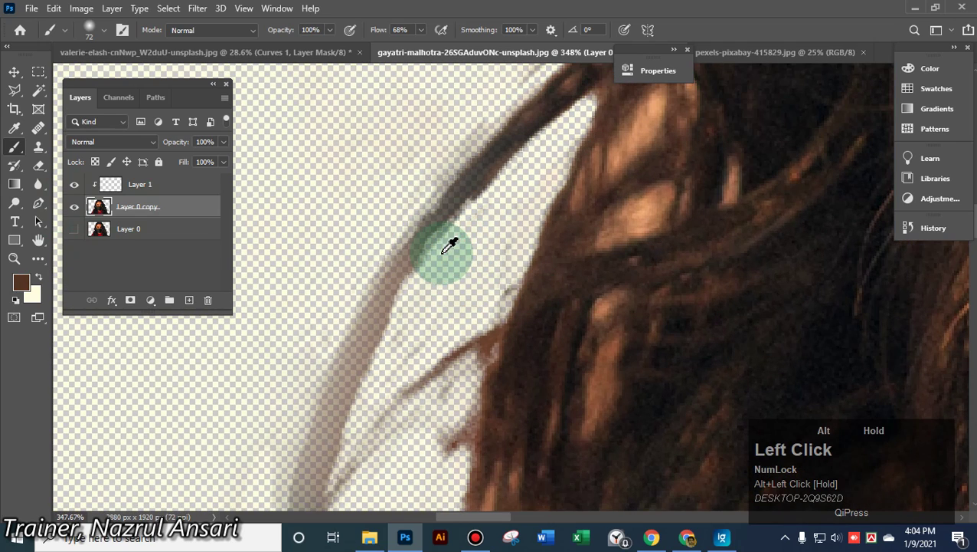
right_click(444, 246, "alt")
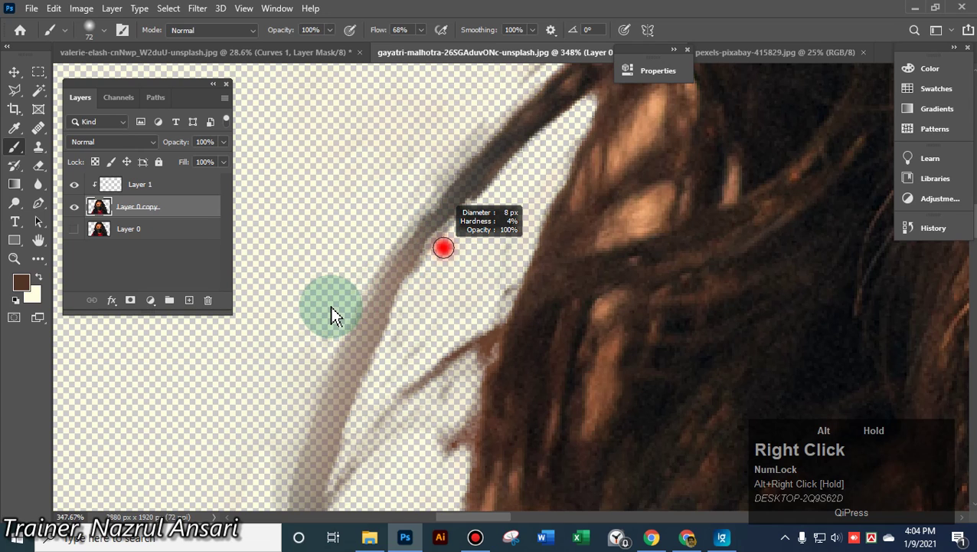
left_click(571, 82, "alt")
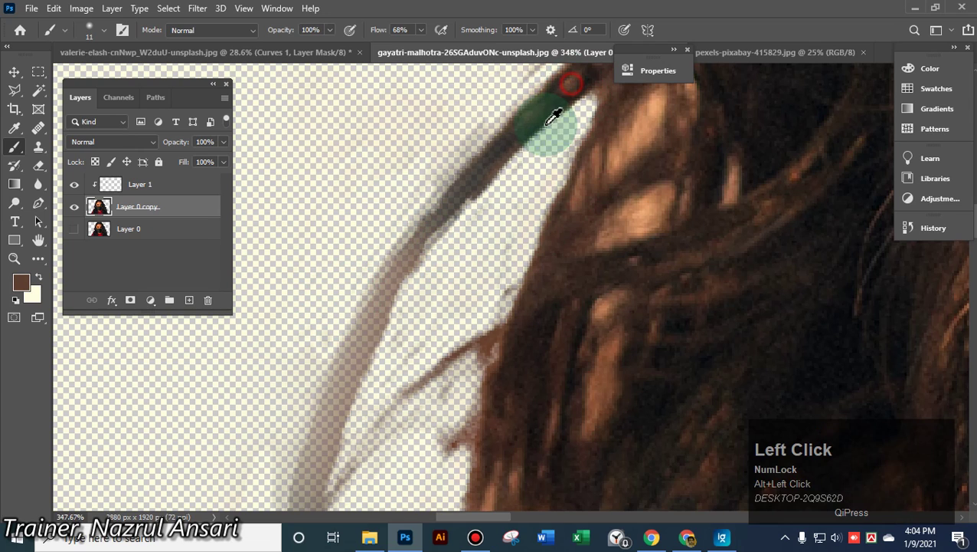
mouse_move(547, 122)
left_mouse_down()
mouse_move(464, 186)
mouse_move(402, 270)
left_mouse_up()
left_click_drag(380, 306, 368, 326)
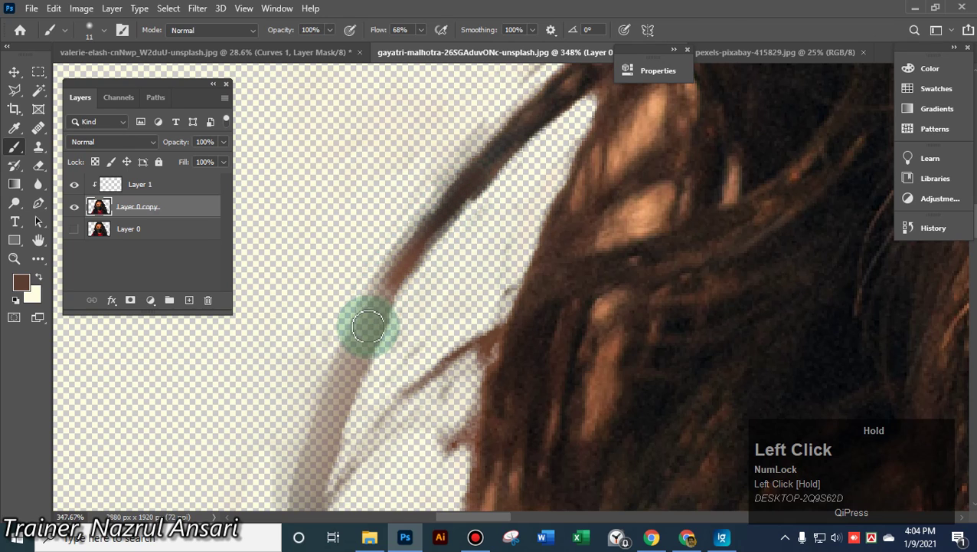
left_click_drag(352, 362, 310, 483)
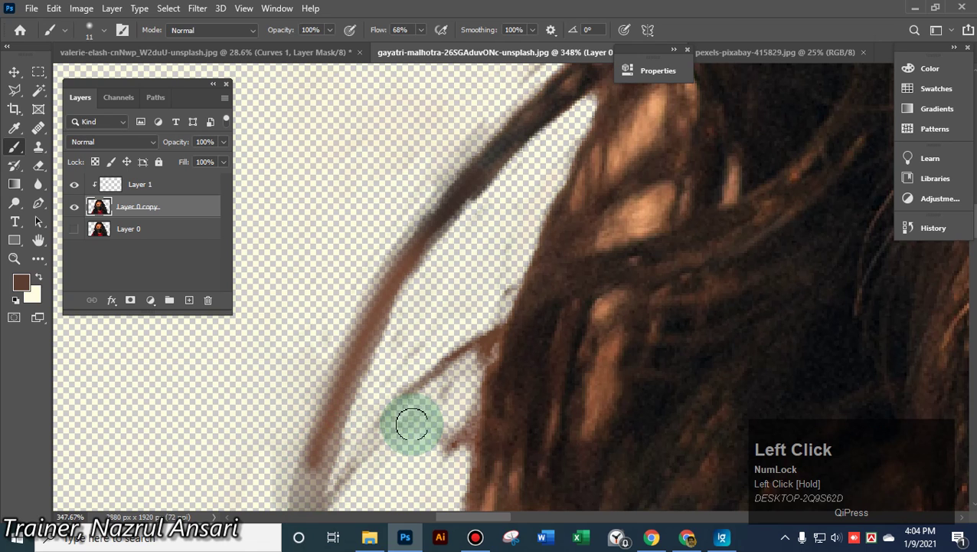
Sample the strand's dark upper part and paint it down the reddish middle and grey lower part of the curved strand
scroll(475, 342, "down", 5, "alt")
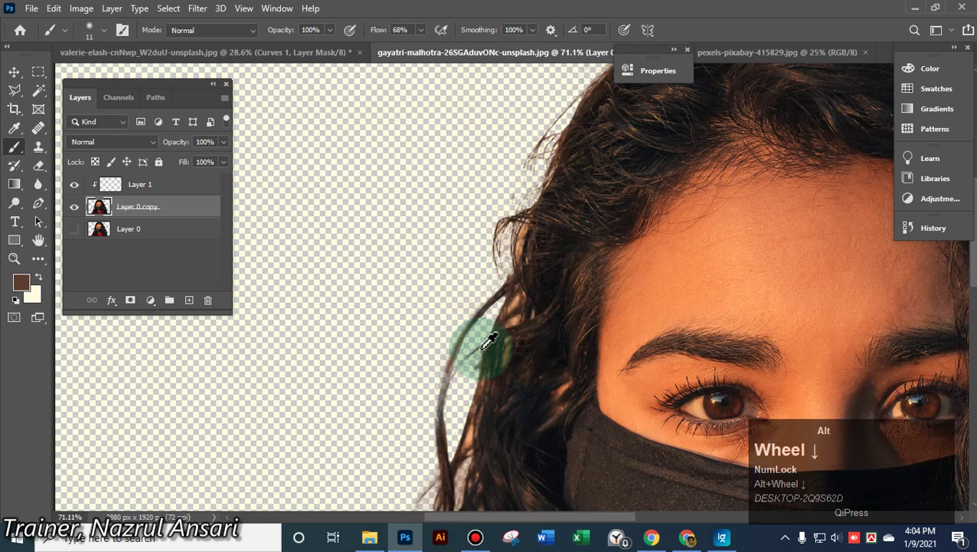
scroll(484, 343, "up", 3, "alt")
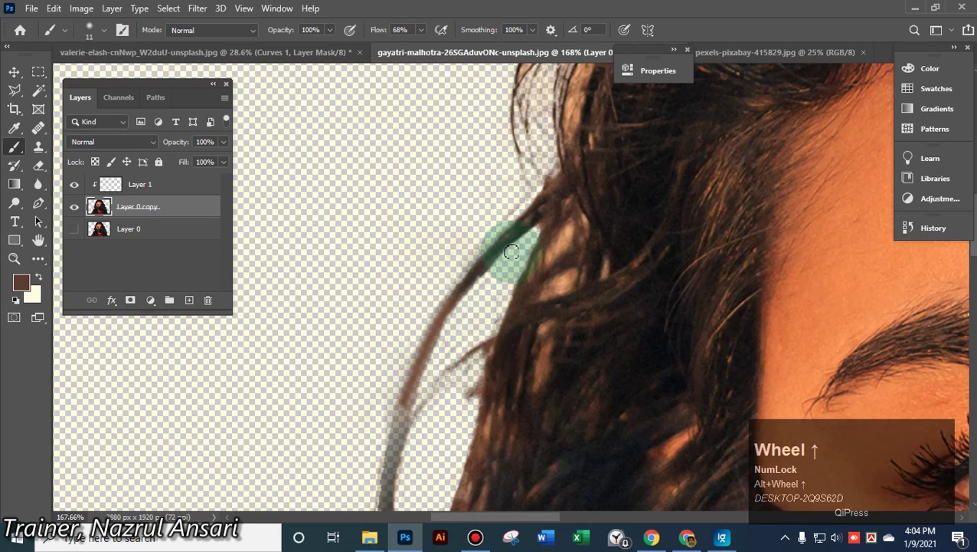
left_click(508, 242, "alt")
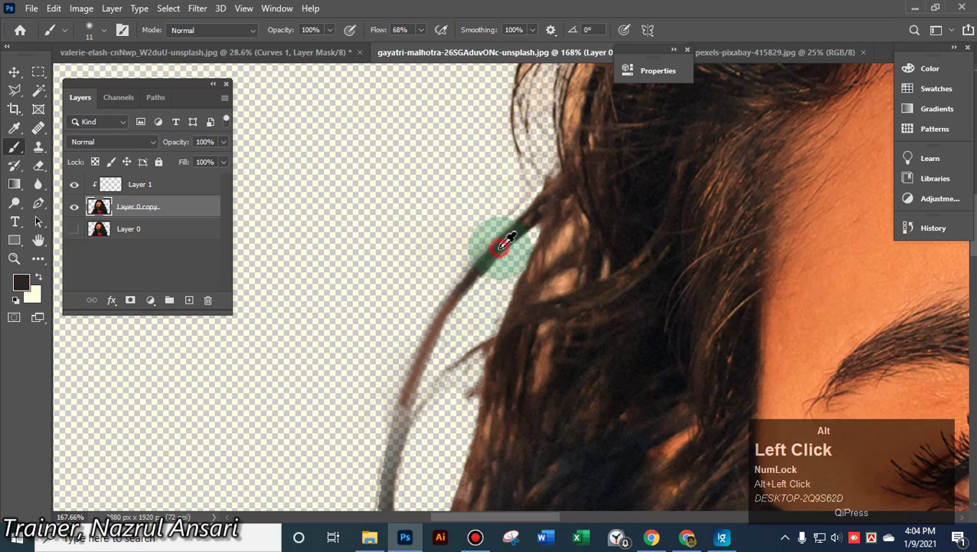
left_click(454, 295)
mouse_move(454, 295)
left_mouse_down()
mouse_move(434, 332)
mouse_move(529, 316)
mouse_move(460, 288)
mouse_move(434, 328)
left_mouse_up()
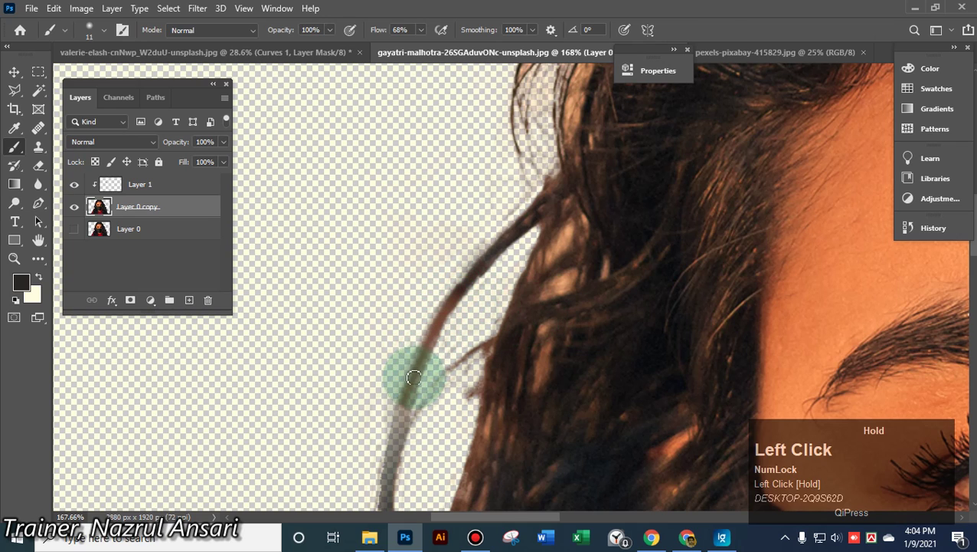
mouse_move(414, 377)
left_mouse_down()
mouse_move(393, 407)
mouse_move(387, 446)
left_mouse_up()
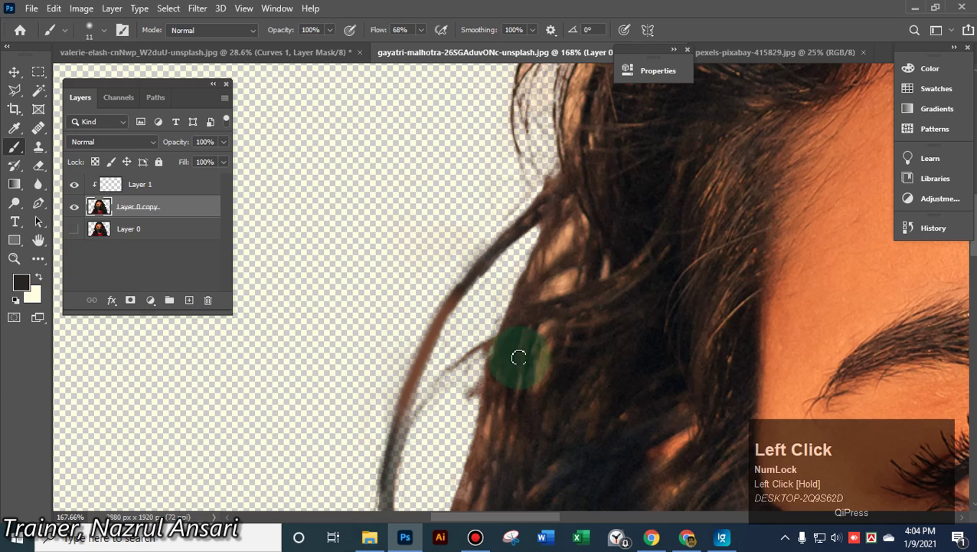
Sample a reddish brown from the hair and paint it over the grey and faded lower part of the curved strand
left_click(722, 196, "alt")
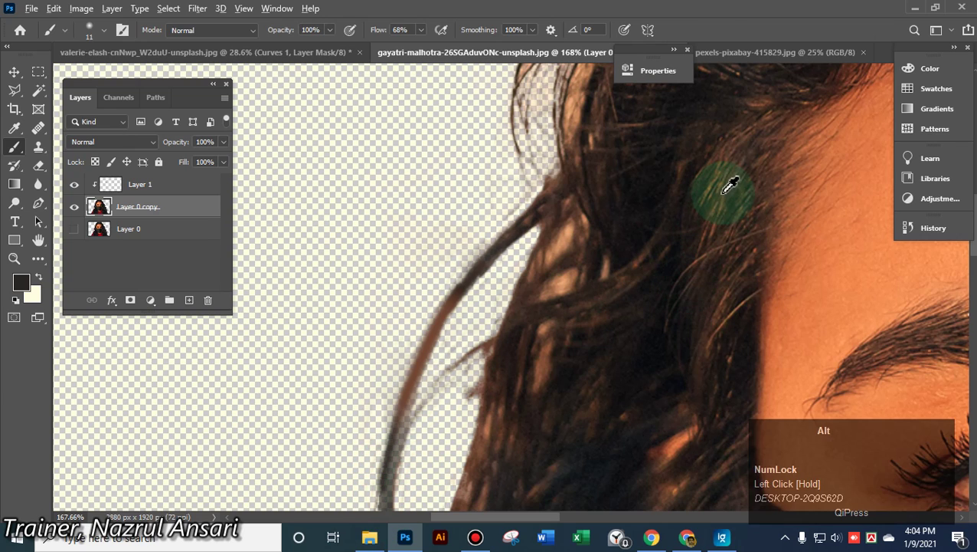
left_click(524, 232, "alt")
key("alt")
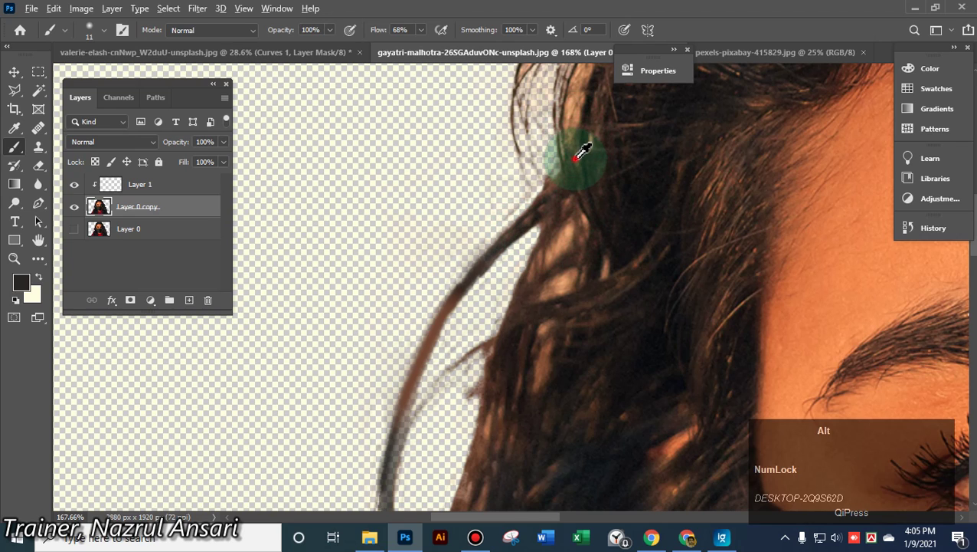
scroll(586, 199, "down", 5)
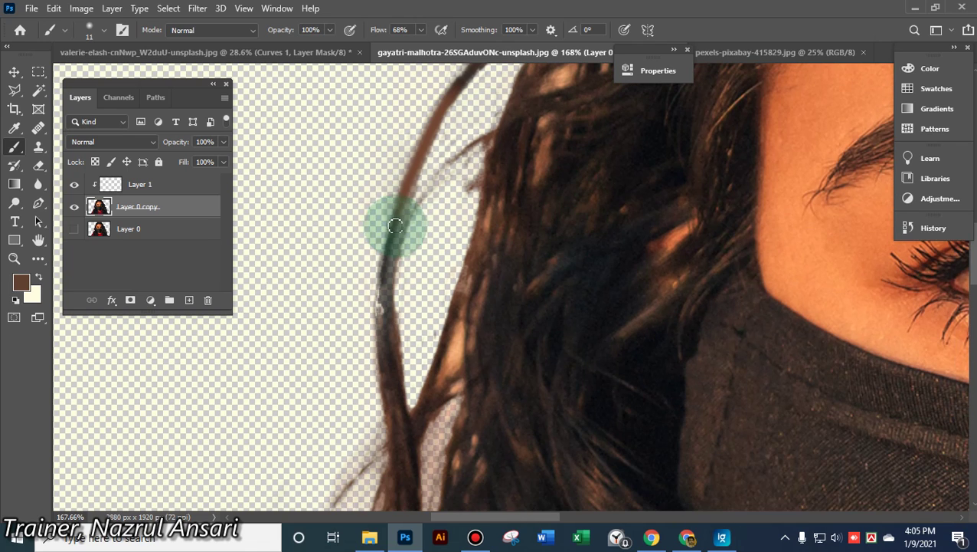
left_click(402, 213)
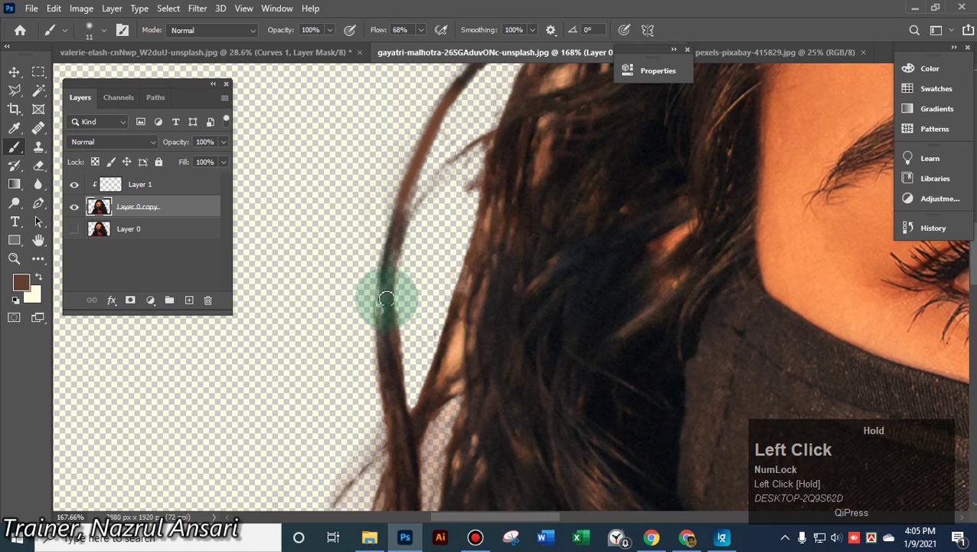
left_click_drag(380, 352, 380, 322)
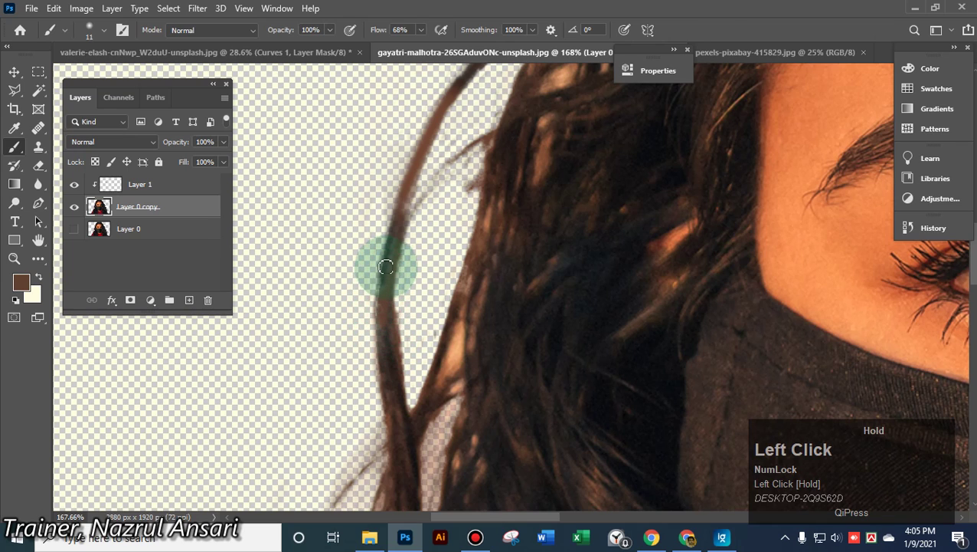
left_click_drag(391, 253, 406, 331)
scroll(404, 326, "up", 3)
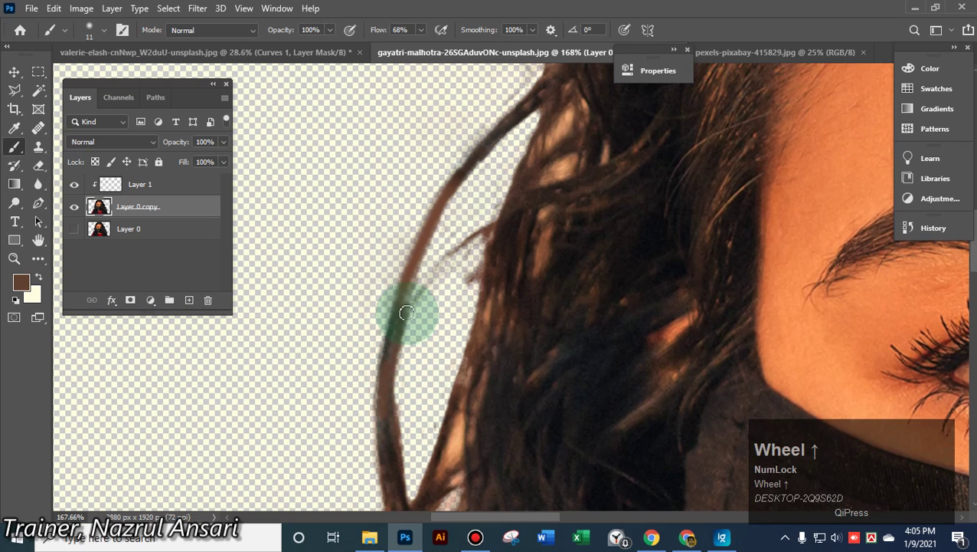
left_click(406, 281)
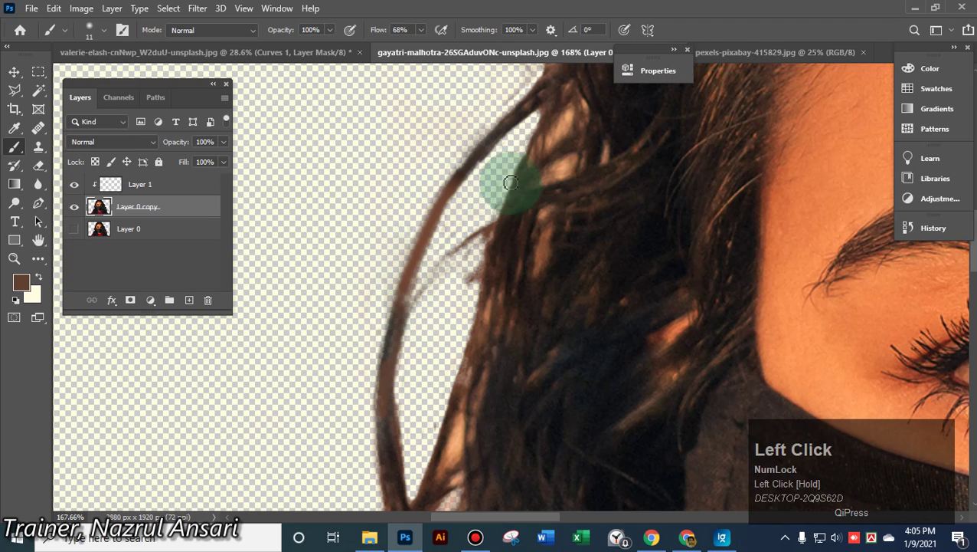
Sample a near-black from the hair and darken the faded side strand linking the curved strand to the hair
left_click(619, 249, "alt")
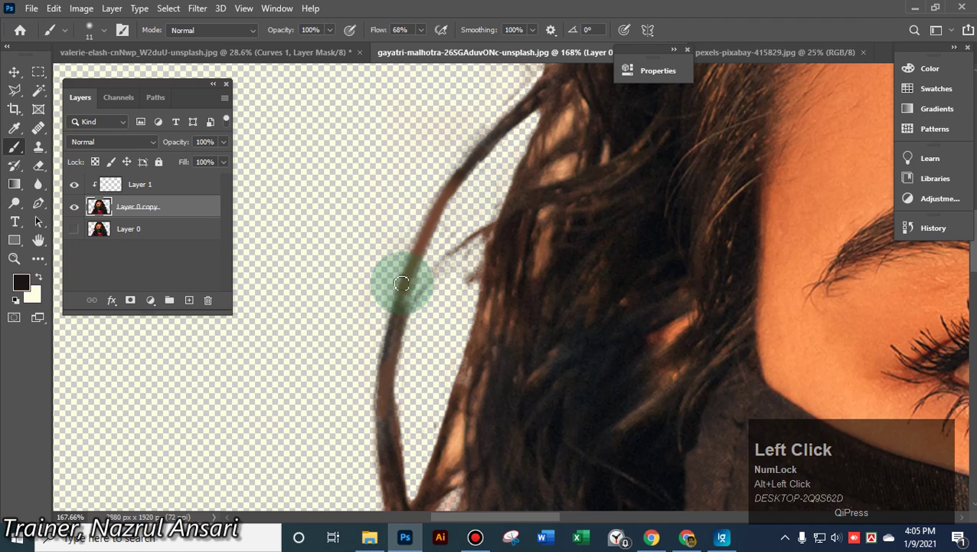
mouse_move(401, 285)
left_mouse_down()
mouse_move(414, 262)
mouse_move(403, 293)
mouse_move(427, 299)
mouse_move(422, 289)
left_mouse_up()
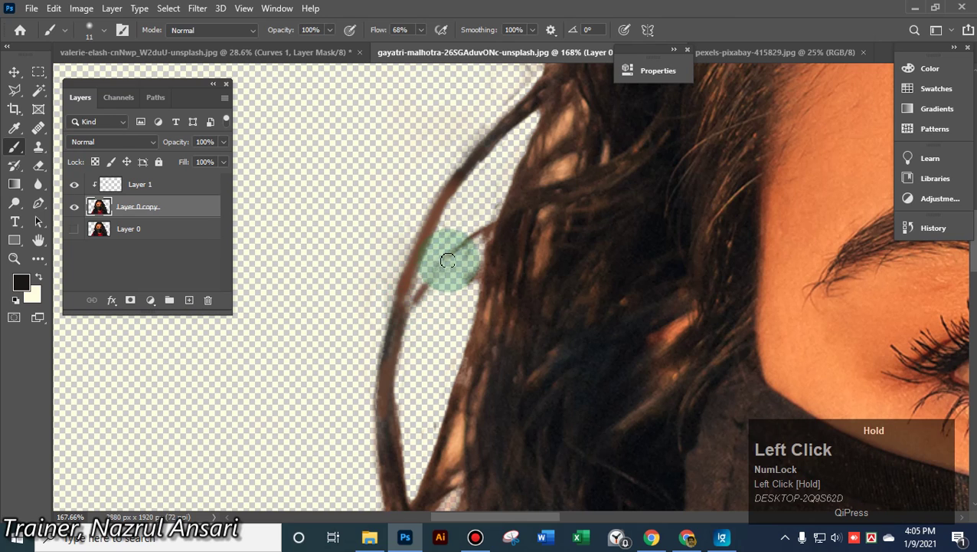
left_click_drag(463, 245, 537, 205)
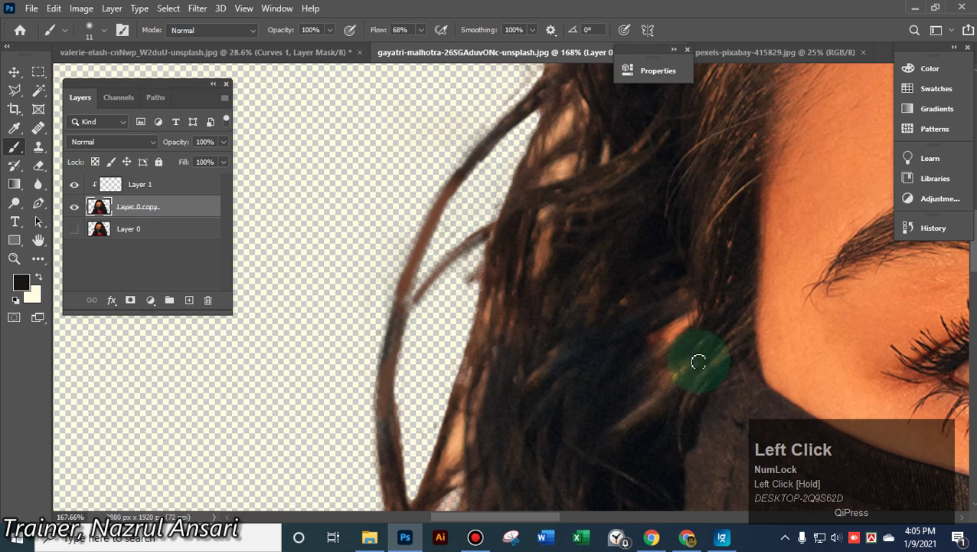
Examine the hair edges across the whole cutout, then the repainted curved strand up close
scroll(571, 322, "down", 5)
middle_click(578, 306)
scroll(610, 314, "down", 2)
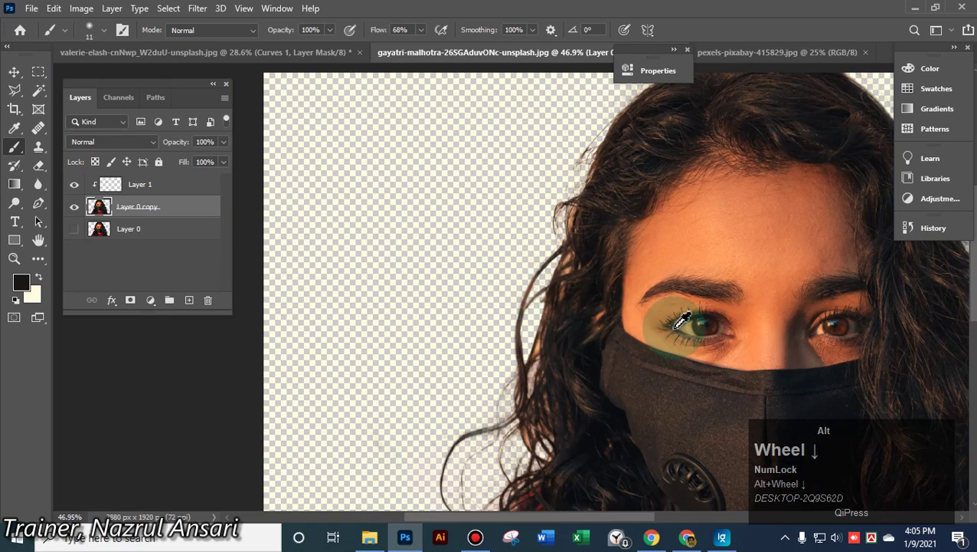
scroll(679, 319, "down", 2)
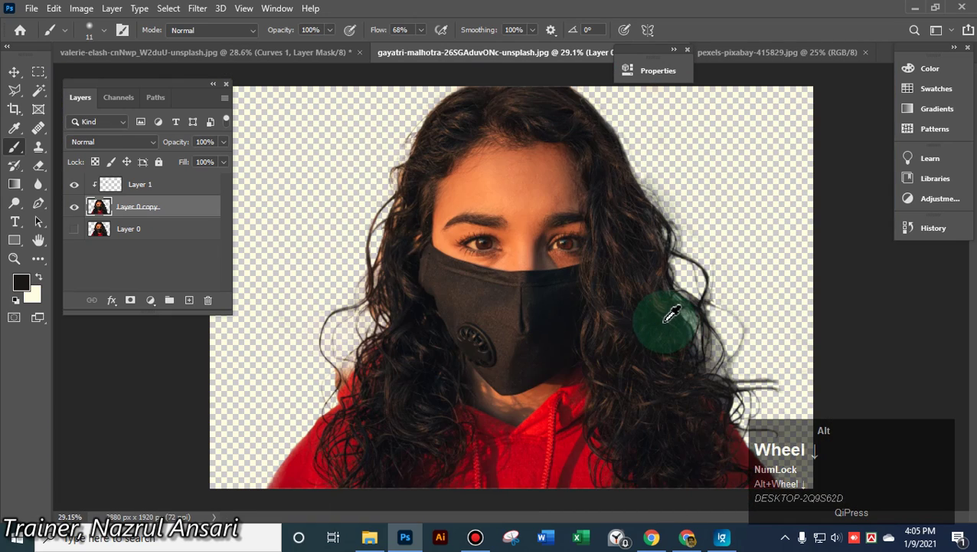
scroll(667, 312, "up", 2)
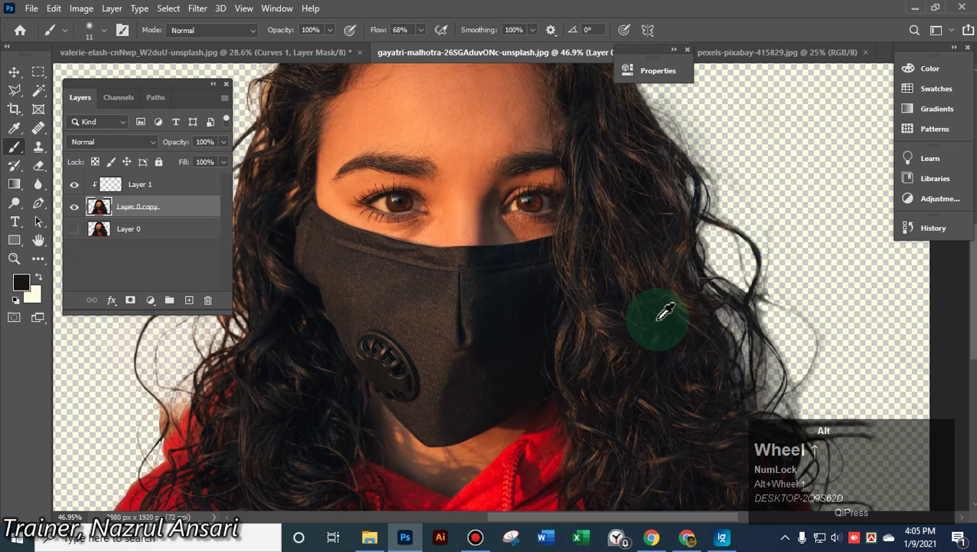
key("space")
left_click_drag(332, 142, 481, 350)
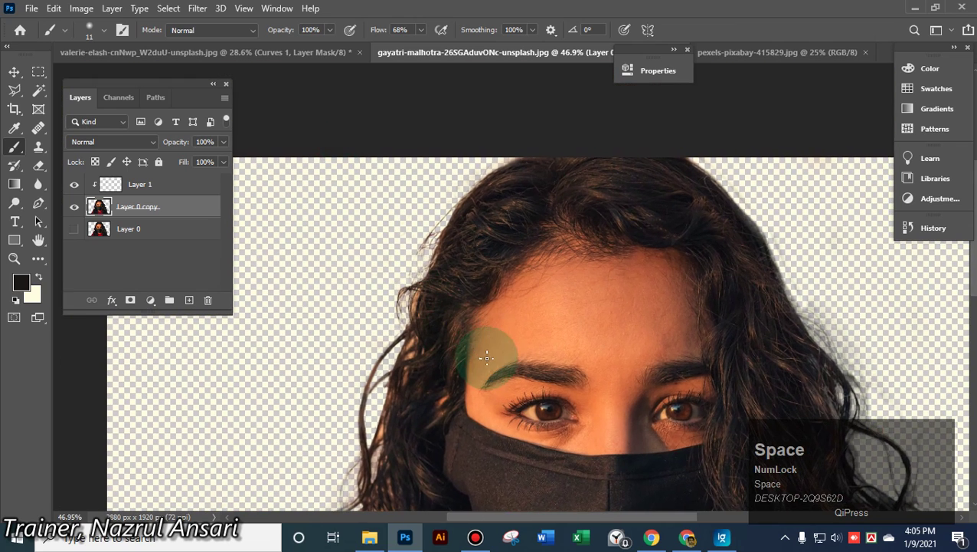
scroll(490, 354, "up", 2)
scroll(461, 425, "up", 2)
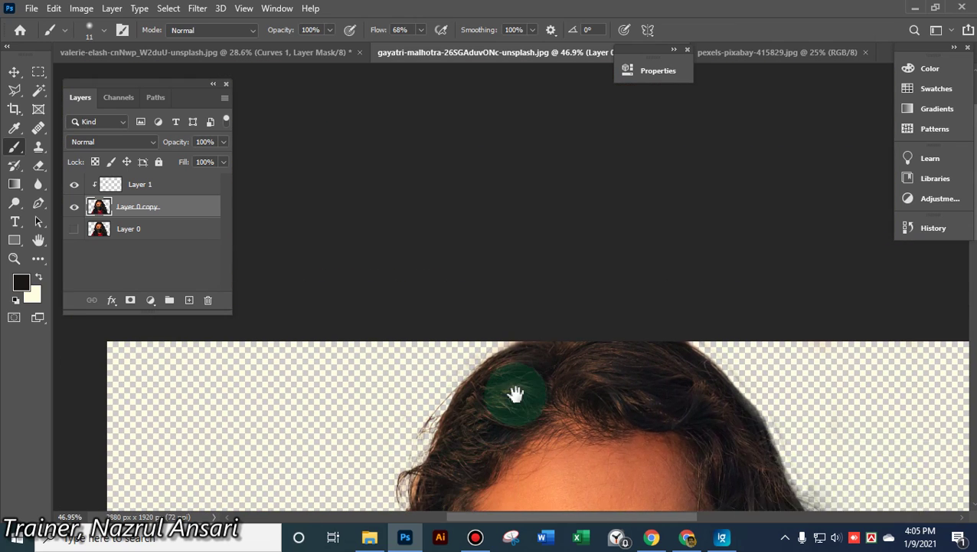
scroll(517, 394, "up", 2)
scroll(514, 393, "down", 4)
scroll(506, 397, "up", 3)
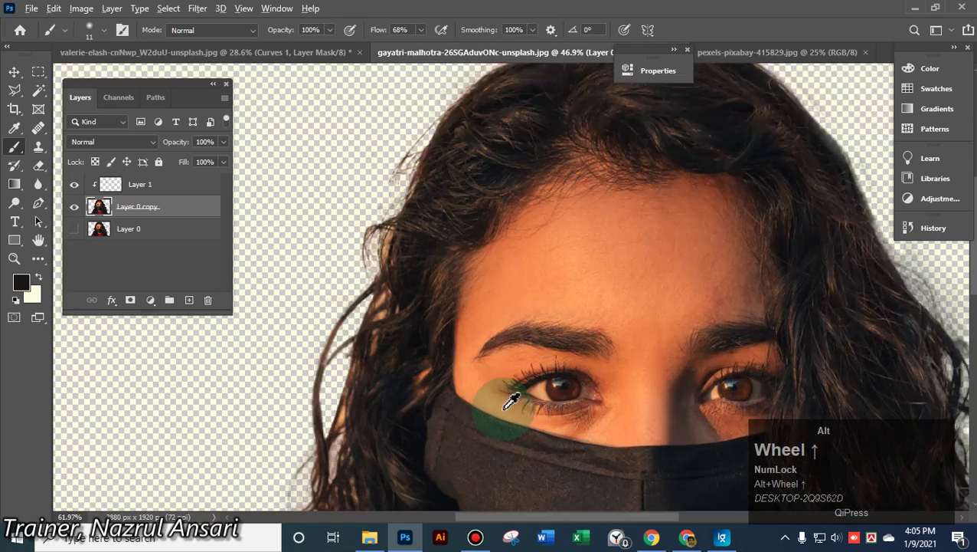
key("space")
left_click_drag(388, 314, 563, 308)
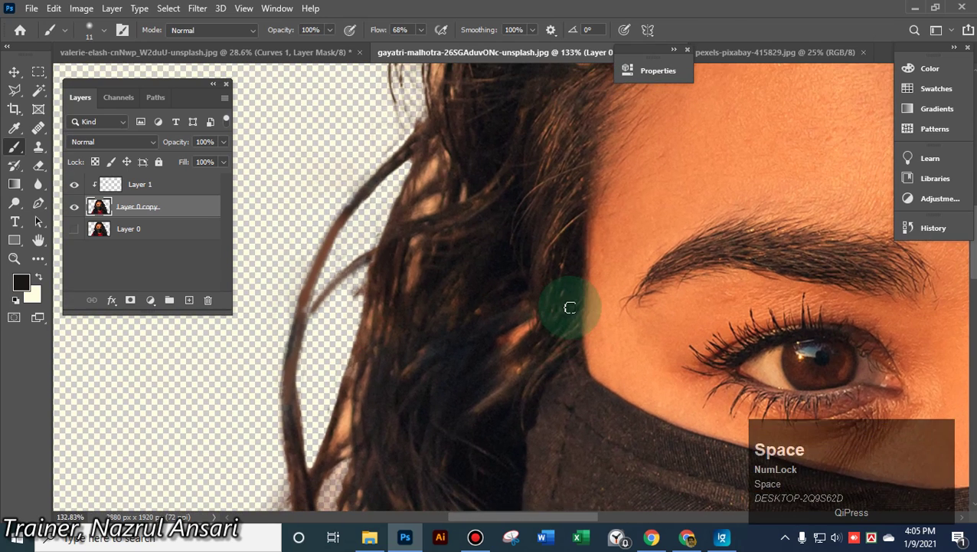
Set the brush opacity to 70% and flow to 100%, and dab near-black on the light gap by the curved strand's root
left_click(435, 168)
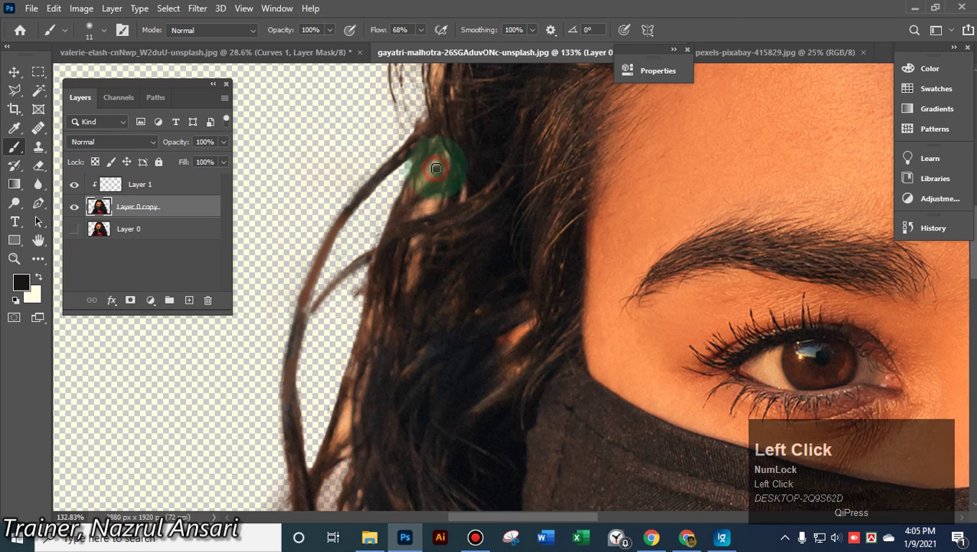
left_click_drag(434, 173, 334, 42)
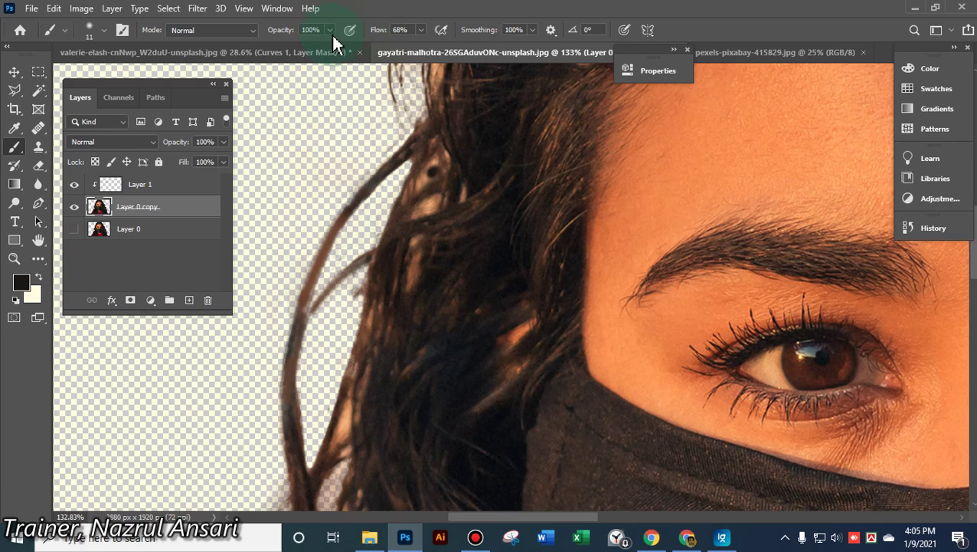
left_click(331, 31)
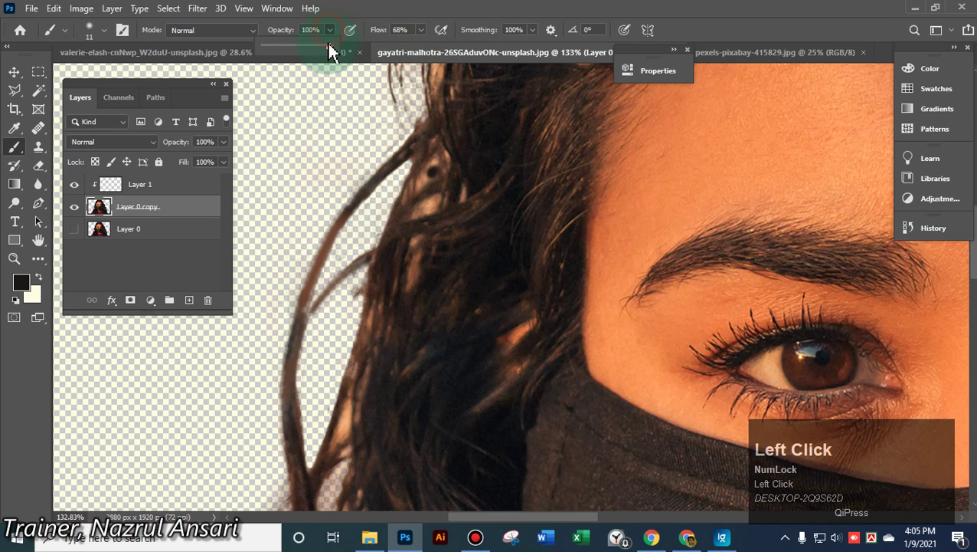
left_click(420, 30)
left_click(419, 47)
left_click_drag(423, 48, 483, 48)
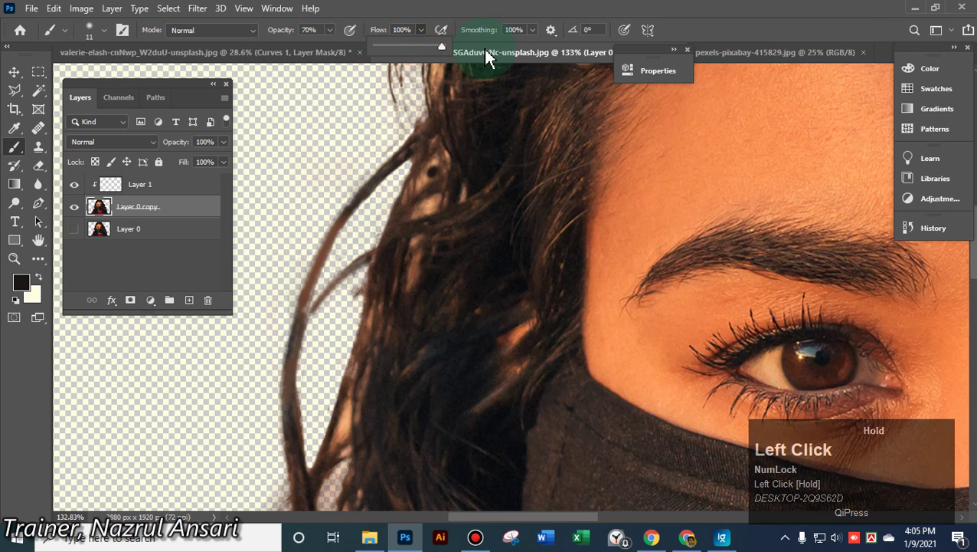
left_click(11, 154)
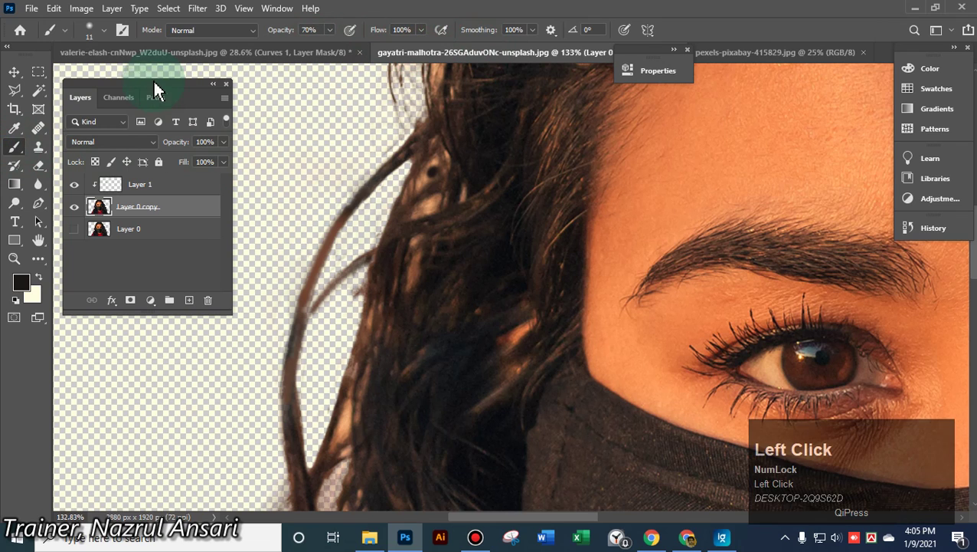
left_click(432, 204)
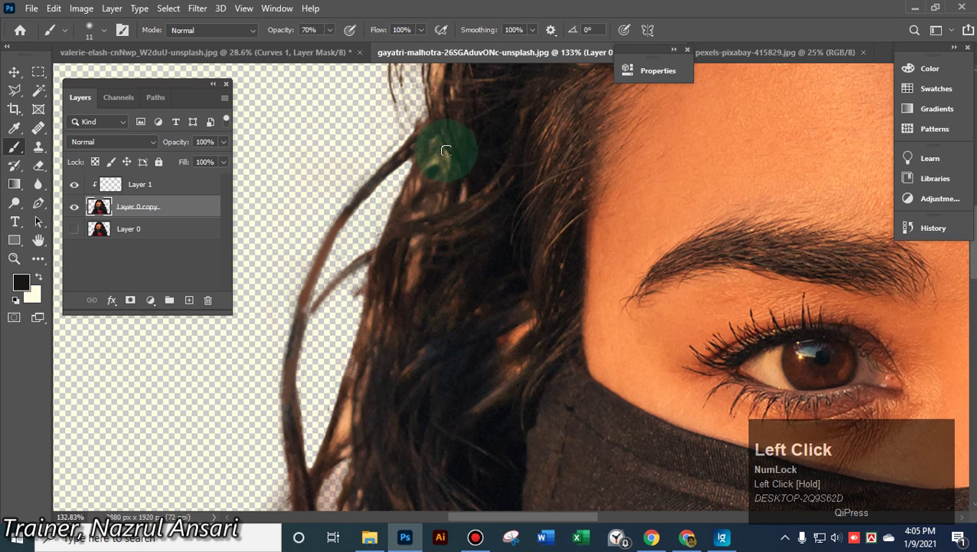
Enlarge the soft brush to 29 px and darken the light patches in the hair between the curved strand and the face
scroll(497, 216, "up", 3)
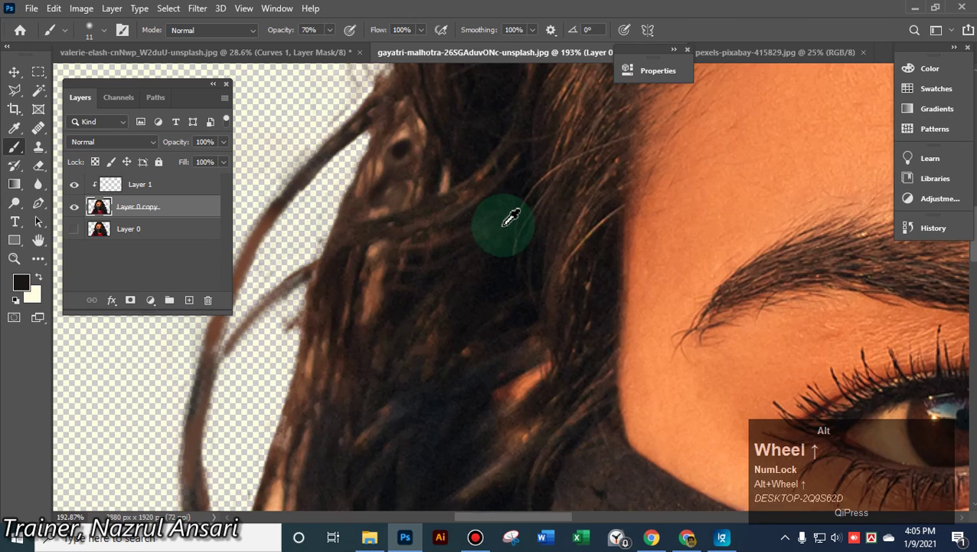
right_click(453, 223)
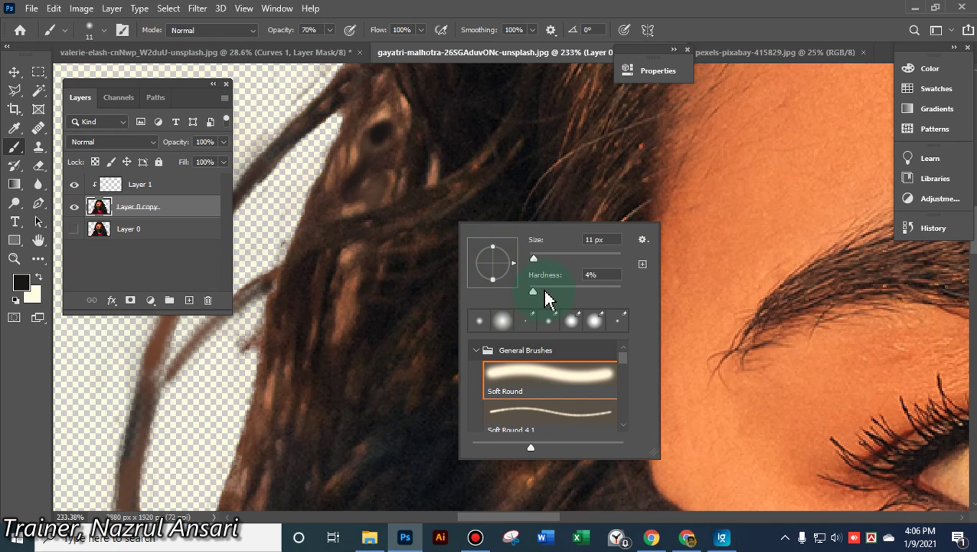
left_click_drag(534, 257, 399, 190)
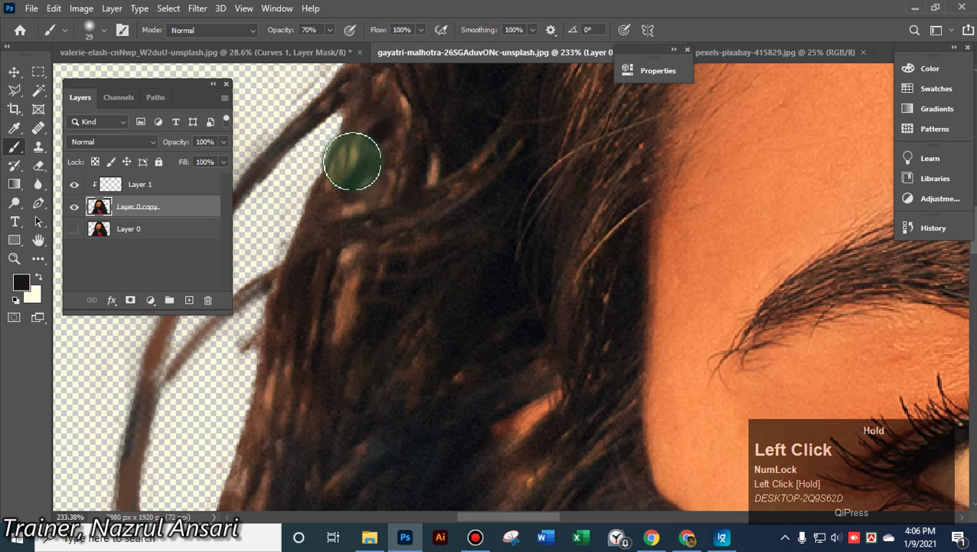
mouse_move(340, 226)
left_mouse_down()
mouse_move(436, 165)
mouse_move(430, 182)
mouse_move(346, 263)
mouse_move(341, 330)
left_mouse_up()
mouse_move(528, 424)
left_mouse_down()
mouse_move(548, 409)
mouse_move(498, 420)
left_mouse_up()
mouse_move(277, 388)
left_mouse_down()
mouse_move(338, 321)
mouse_move(382, 221)
mouse_move(407, 113)
left_mouse_up()
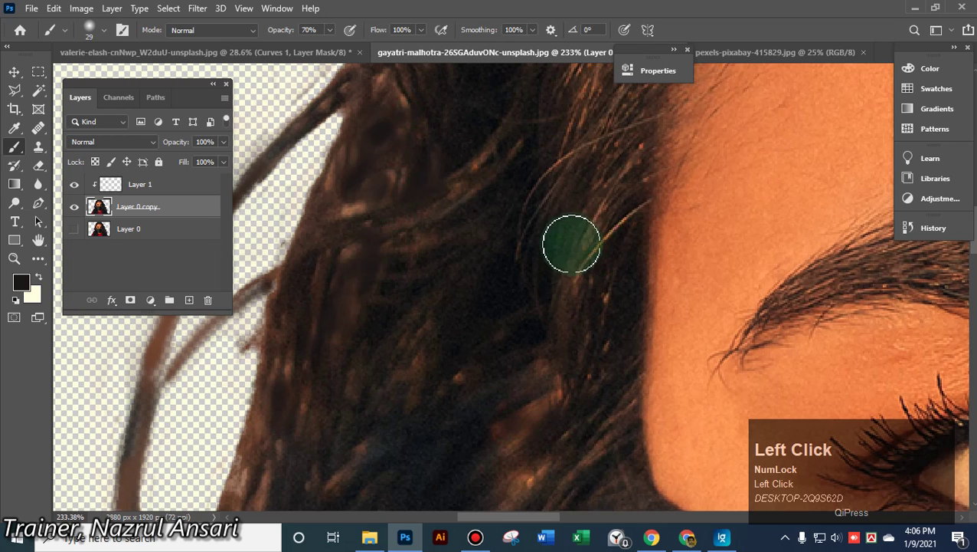
Darken the remaining light gaps along the outer hair edge beside the mask
scroll(569, 240, "down", 10)
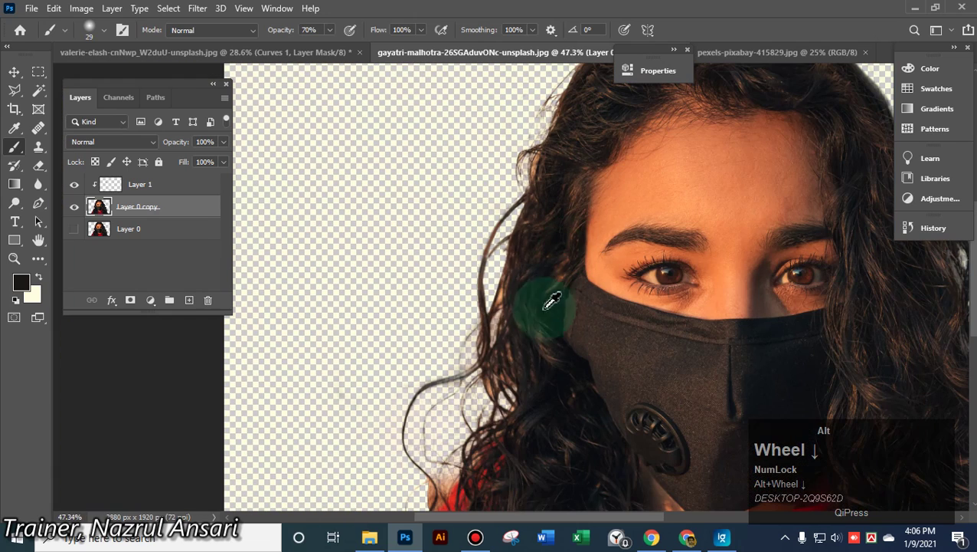
left_click(504, 293)
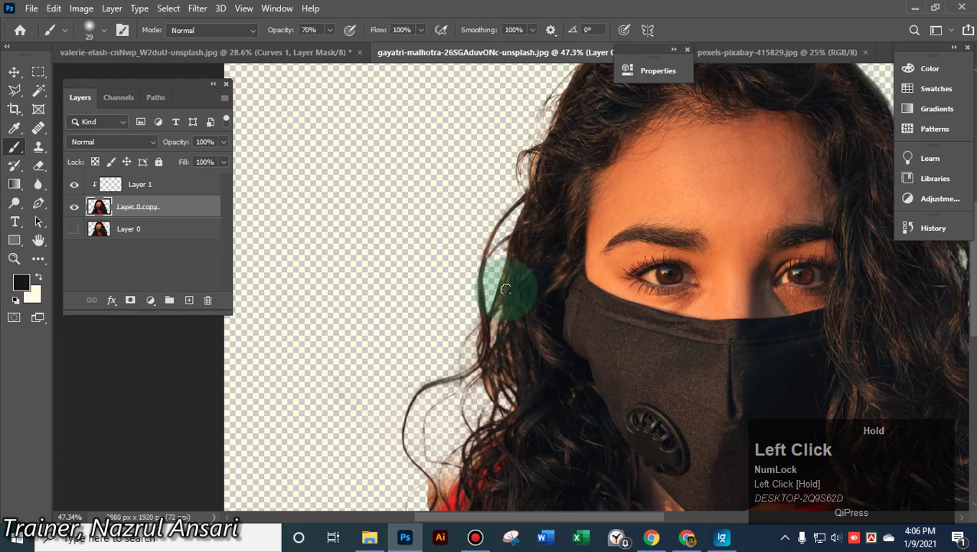
mouse_move(511, 305)
left_mouse_down()
mouse_move(563, 246)
mouse_move(526, 152)
mouse_move(742, 305)
mouse_move(581, 393)
mouse_move(502, 307)
mouse_move(523, 409)
mouse_move(469, 382)
left_mouse_up()
left_click(486, 380)
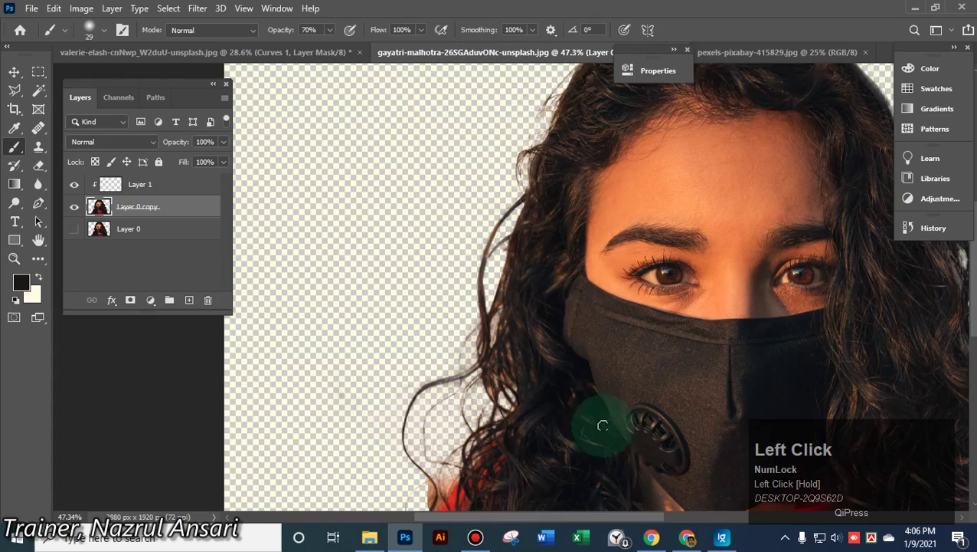
Try to darken the beige patch beside the wavy strand above the red shoulder, and undo the brush stroke
scroll(598, 425, "down", 3)
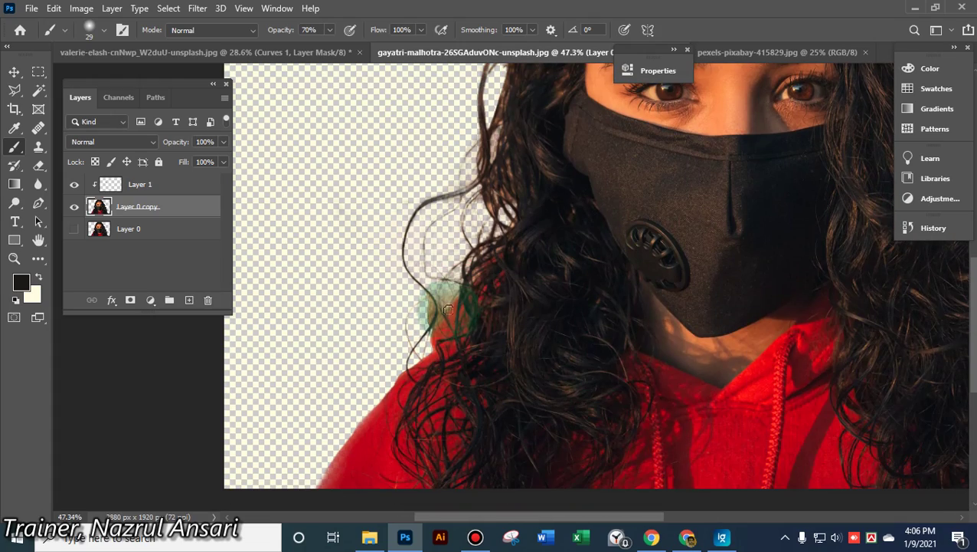
scroll(448, 322, "up", 5)
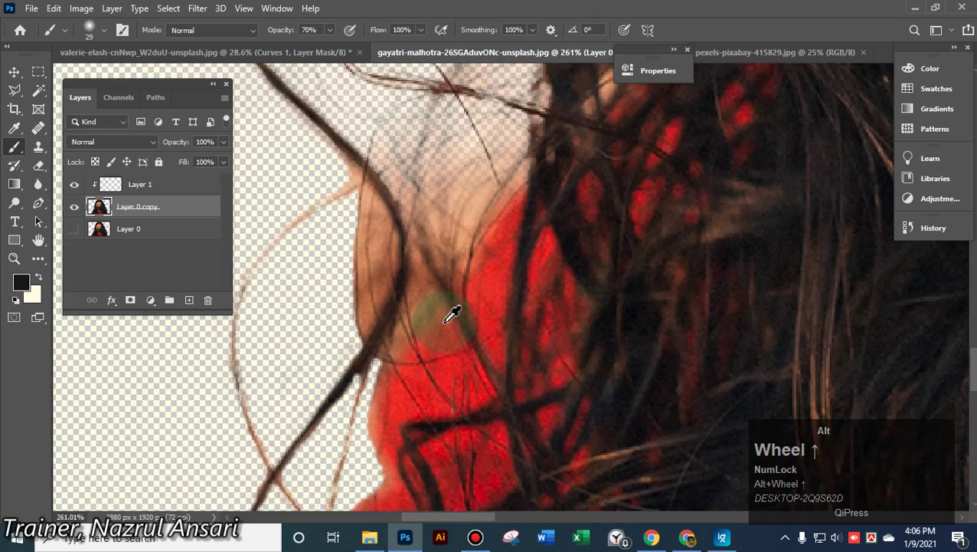
scroll(452, 314, "down", 2)
mouse_move(410, 284)
left_mouse_down()
mouse_move(400, 264)
mouse_move(403, 283)
left_mouse_up()
left_click_drag(404, 326, 406, 329)
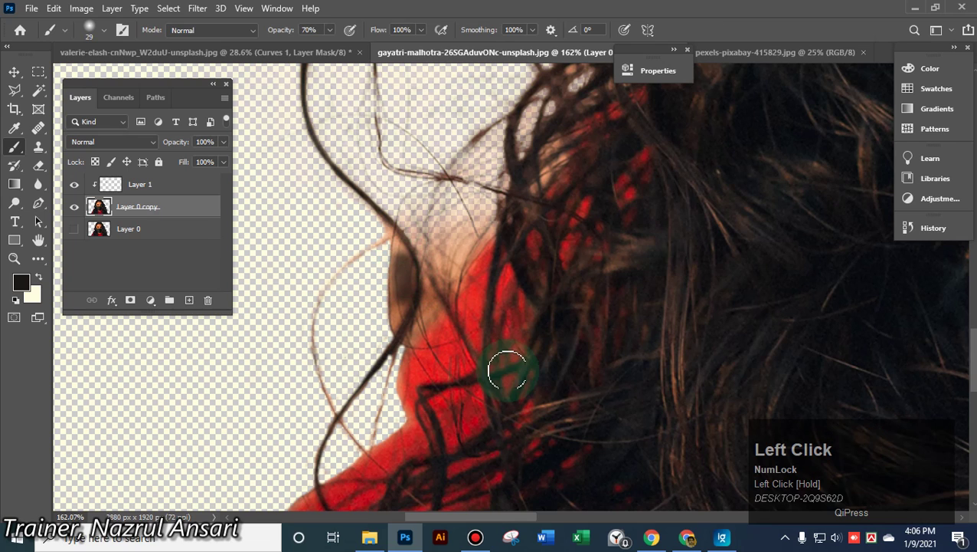
key("ctrl+z")
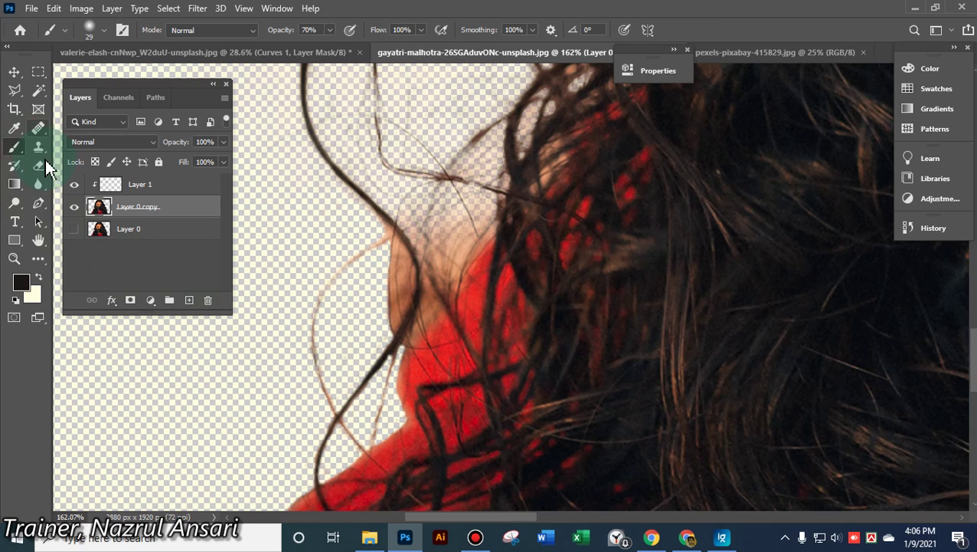
Erase the beige patch on the outer side of the curved strand with a 6 px eraser, preserving the fine vertical hairs
left_click(39, 165)
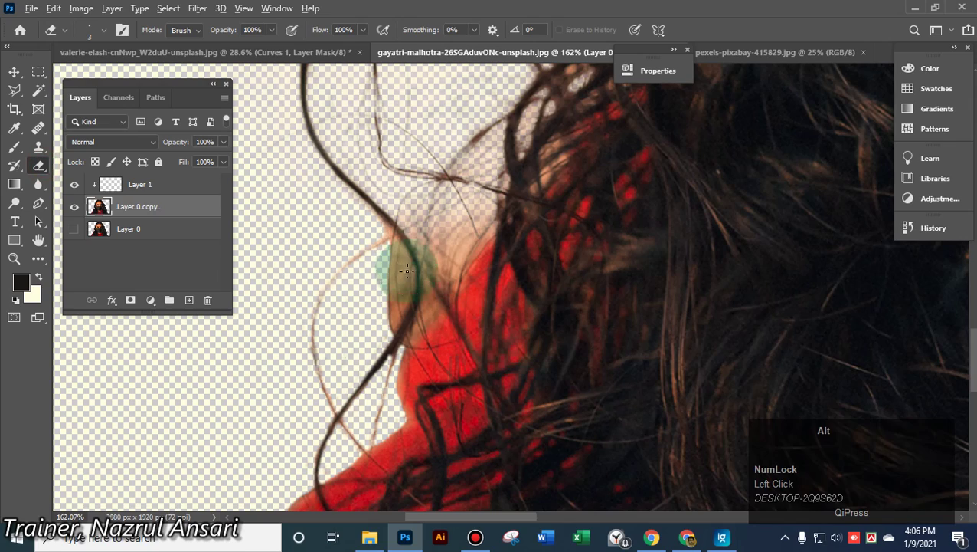
scroll(399, 270, "up", 5)
scroll(418, 304, "down", 2)
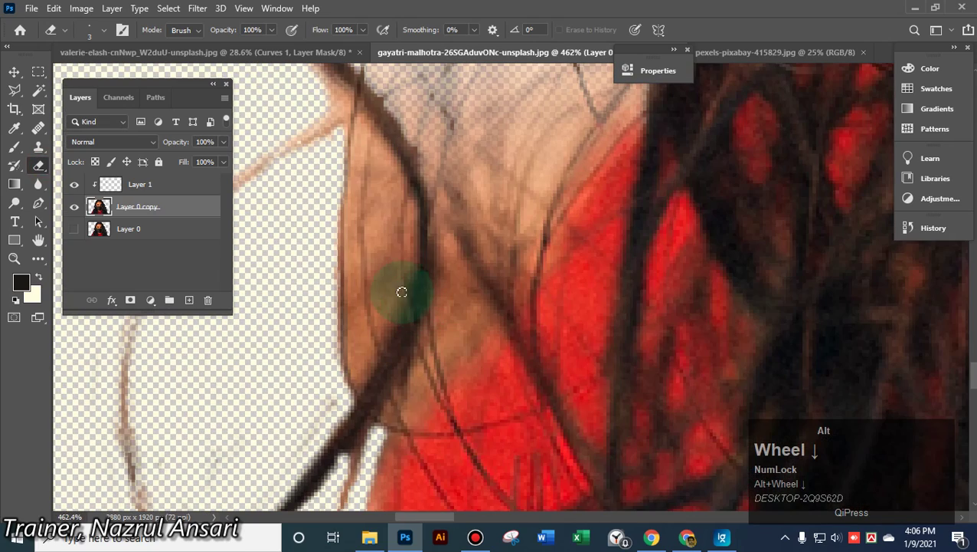
right_click(394, 244, "alt")
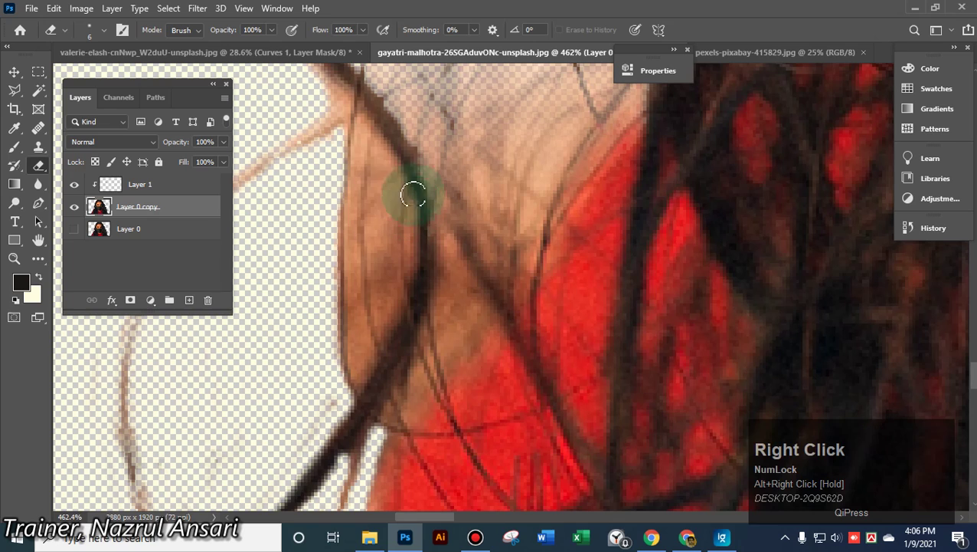
left_click(387, 170)
mouse_move(387, 170)
left_mouse_down()
mouse_move(383, 325)
mouse_move(382, 155)
mouse_move(362, 136)
mouse_move(350, 344)
mouse_move(365, 369)
mouse_move(346, 325)
left_mouse_up()
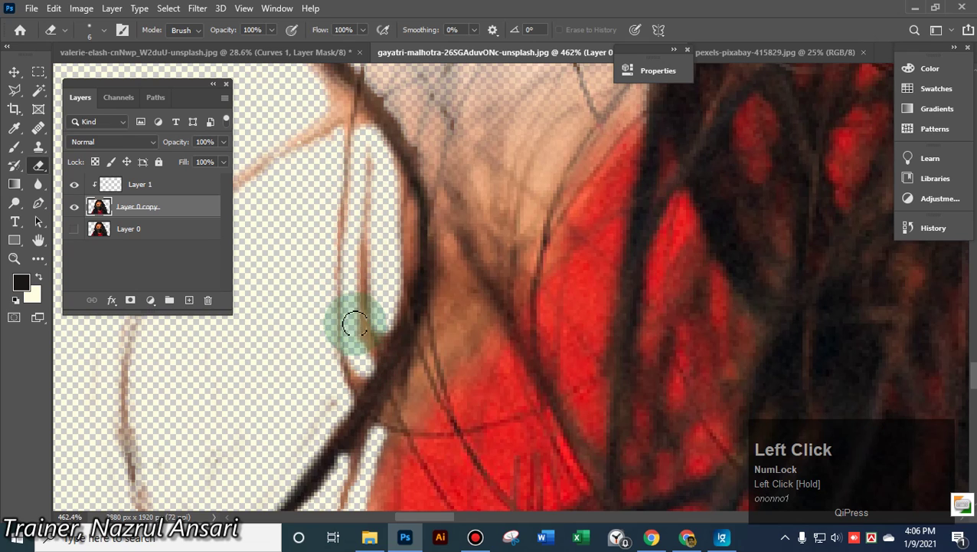
Erase the beige background between the fine hairs above the red shoulder, from the hoodie edge up to the crossing strands
scroll(559, 258, "up", 2)
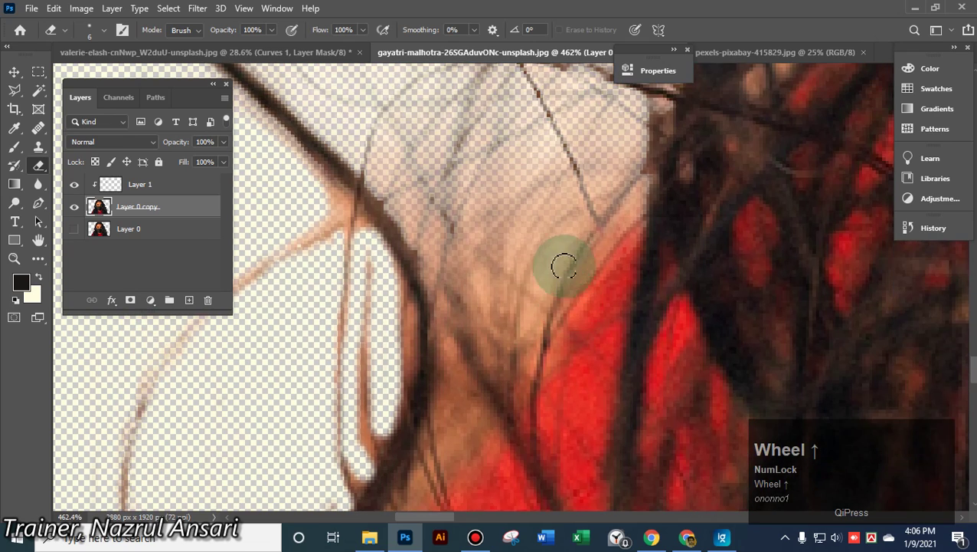
mouse_move(571, 227)
left_mouse_down()
mouse_move(546, 264)
mouse_move(527, 335)
left_mouse_up()
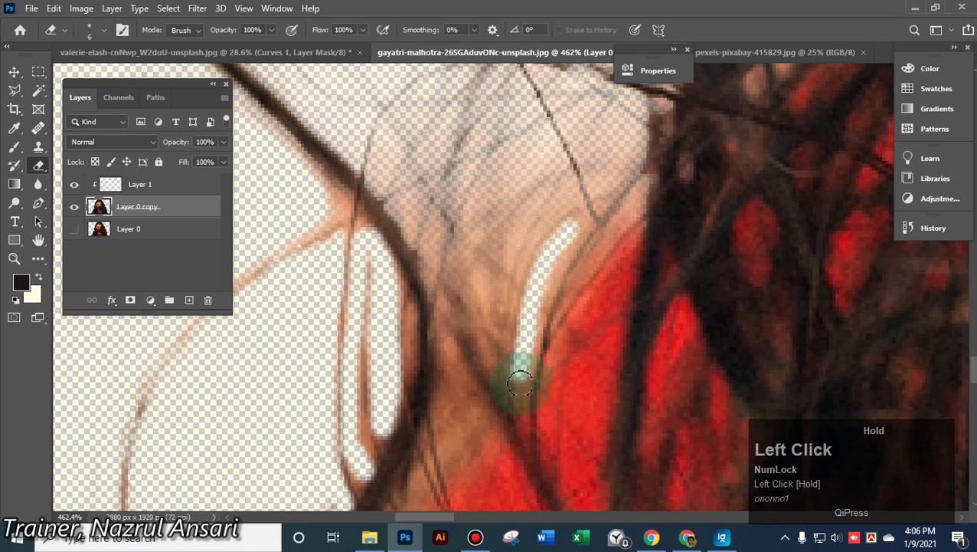
scroll(583, 323, "up", 4)
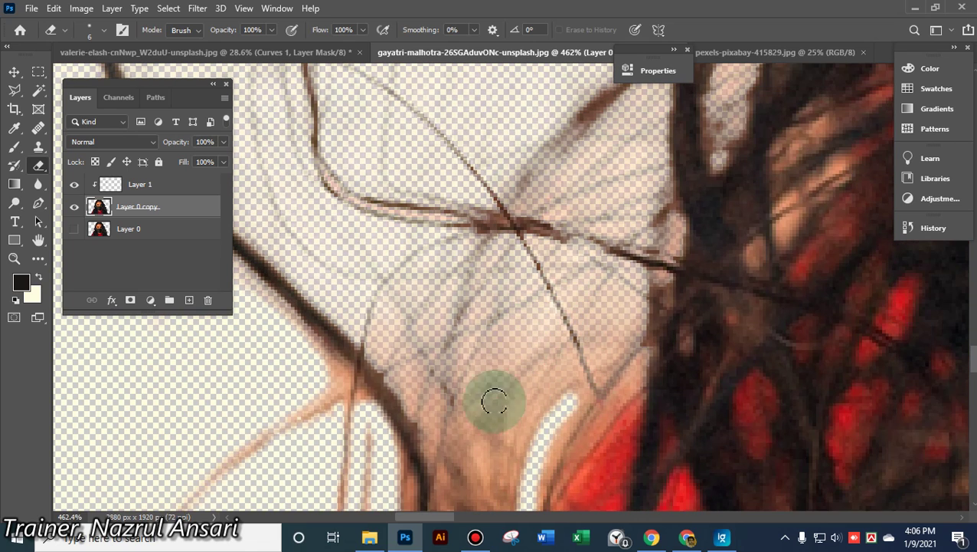
mouse_move(458, 427)
left_mouse_down()
mouse_move(480, 478)
mouse_move(504, 495)
mouse_move(465, 439)
mouse_move(494, 462)
mouse_move(485, 390)
mouse_move(508, 335)
mouse_move(531, 314)
mouse_move(544, 323)
mouse_move(493, 369)
mouse_move(567, 411)
mouse_move(569, 367)
mouse_move(517, 442)
mouse_move(525, 393)
mouse_move(552, 369)
mouse_move(536, 345)
mouse_move(502, 371)
mouse_move(503, 433)
mouse_move(496, 424)
mouse_move(517, 442)
mouse_move(597, 375)
mouse_move(605, 360)
mouse_move(596, 336)
mouse_move(623, 297)
mouse_move(630, 307)
mouse_move(625, 320)
mouse_move(592, 285)
mouse_move(572, 296)
mouse_move(517, 267)
mouse_move(480, 315)
mouse_move(445, 260)
mouse_move(396, 297)
mouse_move(382, 336)
mouse_move(418, 280)
mouse_move(415, 315)
mouse_move(530, 266)
mouse_move(648, 188)
mouse_move(607, 196)
mouse_move(662, 154)
mouse_move(622, 164)
mouse_move(655, 88)
mouse_move(567, 168)
mouse_move(622, 142)
mouse_move(650, 105)
mouse_move(570, 172)
mouse_move(627, 160)
left_mouse_up()
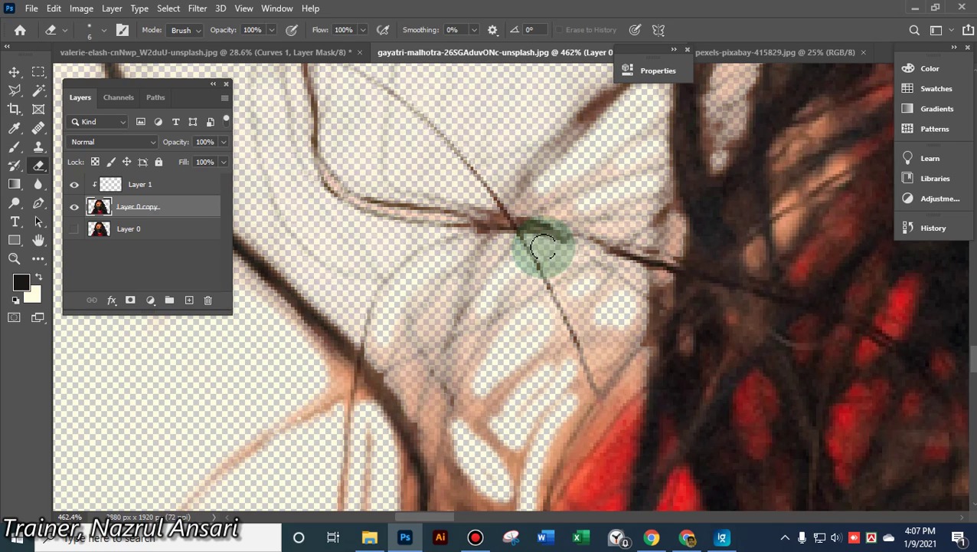
mouse_move(543, 247)
left_mouse_down()
mouse_move(581, 257)
mouse_move(656, 308)
mouse_move(631, 316)
mouse_move(601, 355)
mouse_move(610, 370)
mouse_move(594, 357)
mouse_move(596, 324)
mouse_move(555, 327)
left_mouse_up()
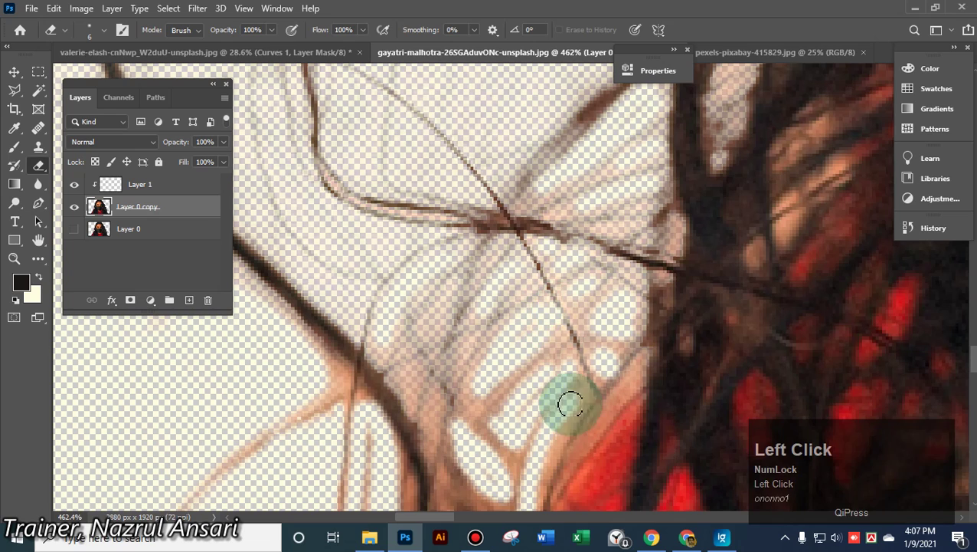
mouse_move(529, 395)
left_mouse_down()
mouse_move(485, 449)
mouse_move(492, 455)
mouse_move(500, 425)
mouse_move(485, 445)
mouse_move(498, 440)
mouse_move(486, 464)
mouse_move(503, 462)
mouse_move(495, 424)
mouse_move(476, 425)
mouse_move(485, 385)
mouse_move(459, 436)
mouse_move(508, 438)
mouse_move(435, 374)
mouse_move(413, 374)
mouse_move(419, 402)
mouse_move(432, 403)
mouse_move(433, 431)
mouse_move(475, 427)
mouse_move(484, 331)
left_mouse_up()
scroll(497, 338, "down", 6, "alt")
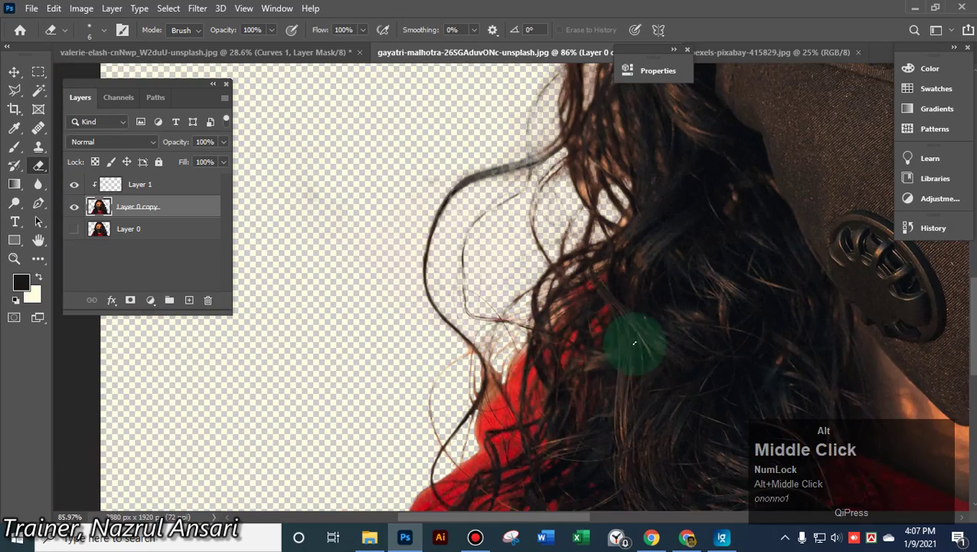
Erase the leftover beige fringe beside the curved strand and the patches where it crosses the dark strand above the shoulder
scroll(506, 349, "up", 6, "alt")
key("space")
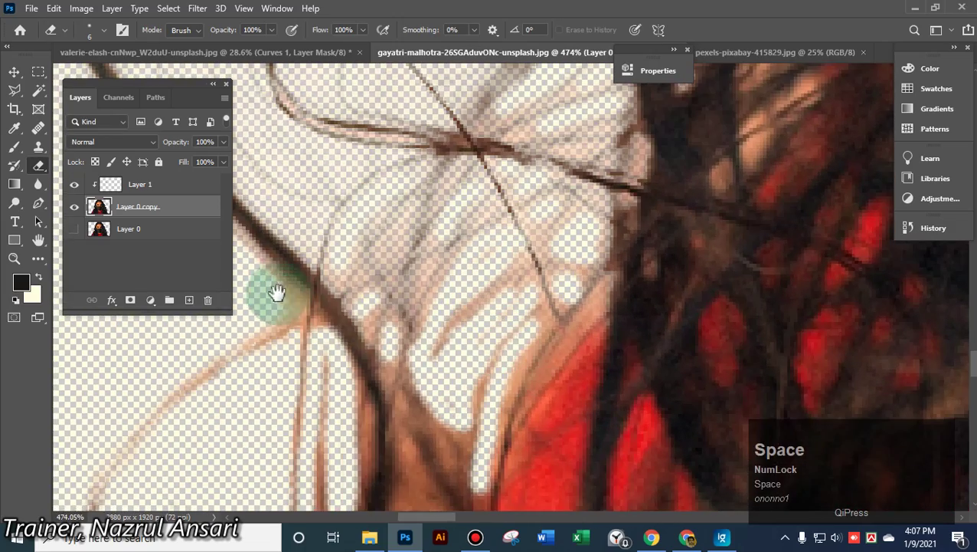
left_click(262, 267)
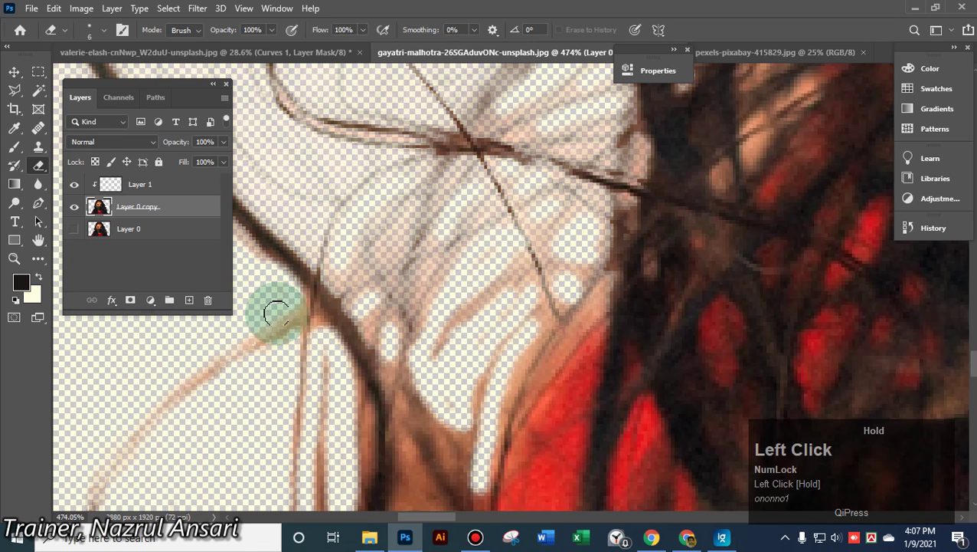
left_click_drag(275, 312, 323, 399)
scroll(426, 410, "down", 5)
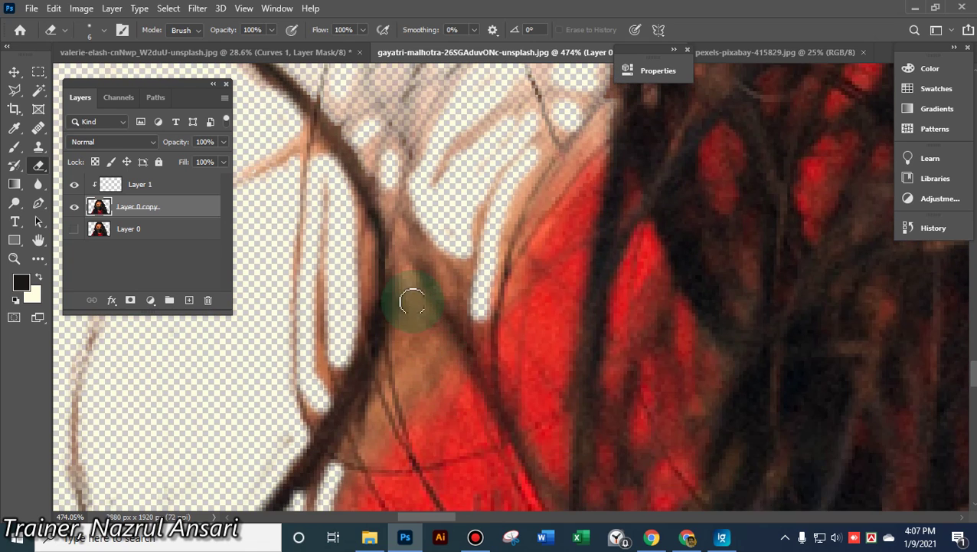
mouse_move(412, 301)
left_mouse_down()
mouse_move(412, 283)
mouse_move(407, 348)
mouse_move(416, 316)
left_mouse_up()
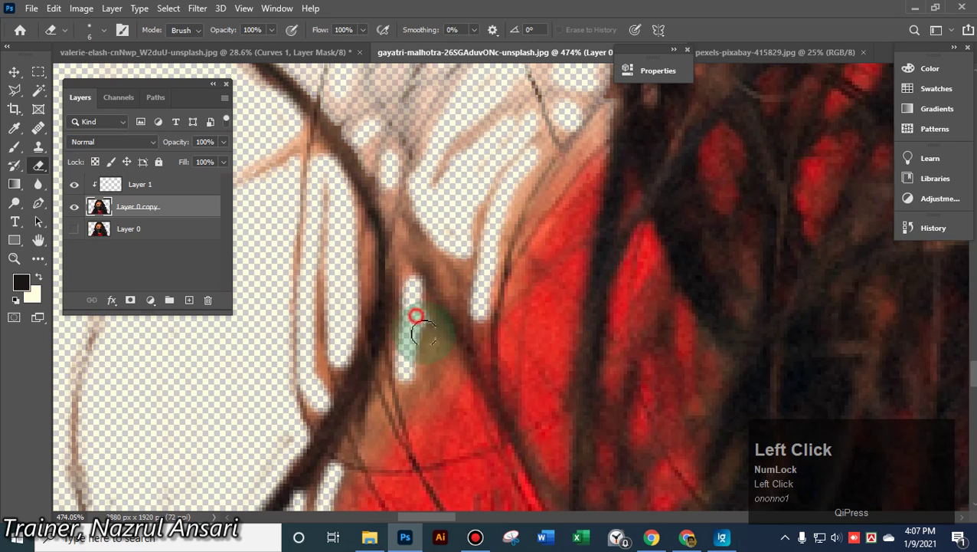
left_click(362, 224)
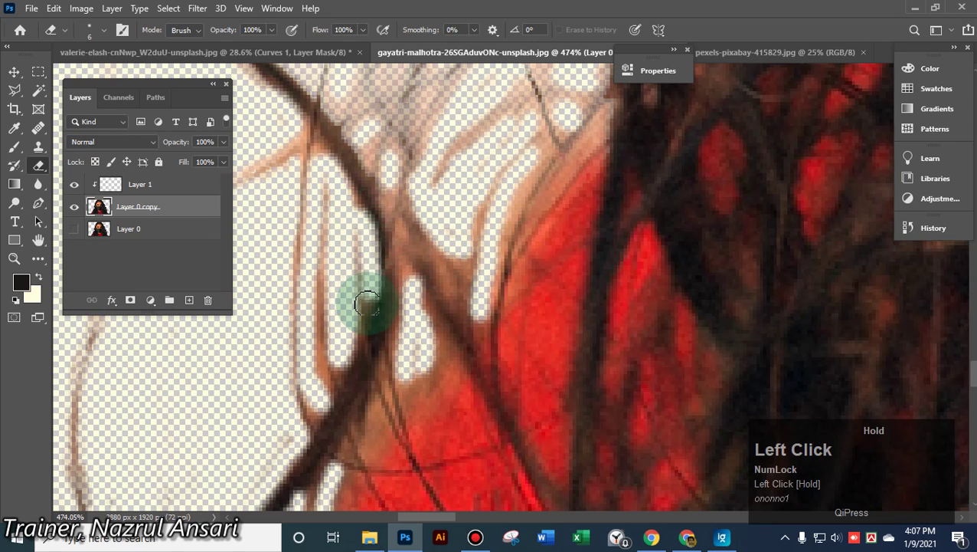
left_click(376, 418)
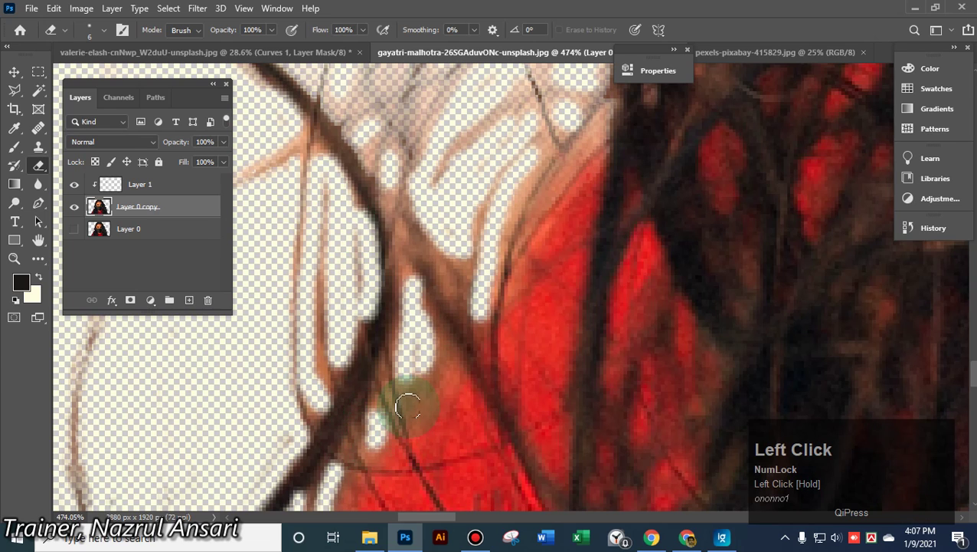
mouse_move(429, 381)
left_mouse_down()
mouse_move(442, 229)
mouse_move(420, 247)
left_mouse_up()
Reduce the eraser to 2 px and erase the thin beige slivers along the crossing strands just above the red shoulder
scroll(441, 260, "down", 10)
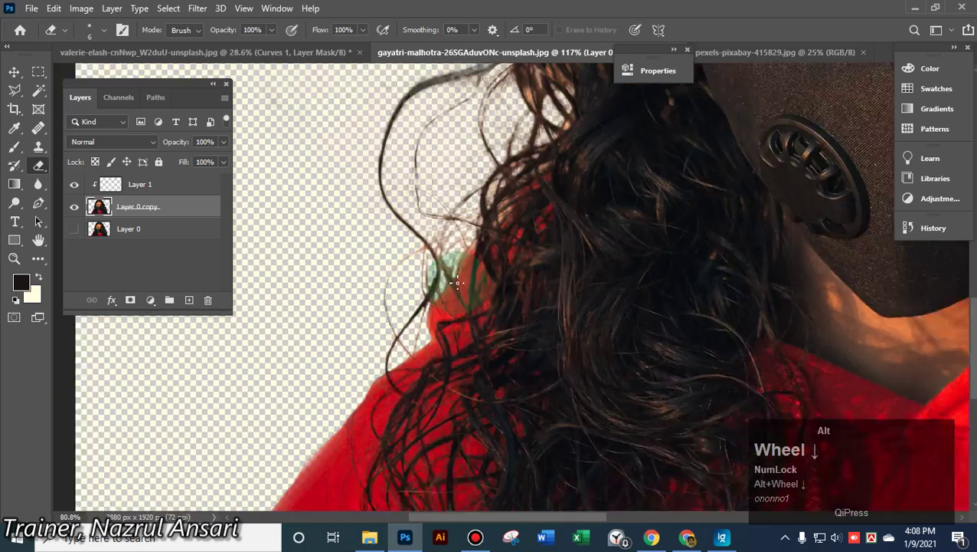
scroll(599, 338, "up", 6)
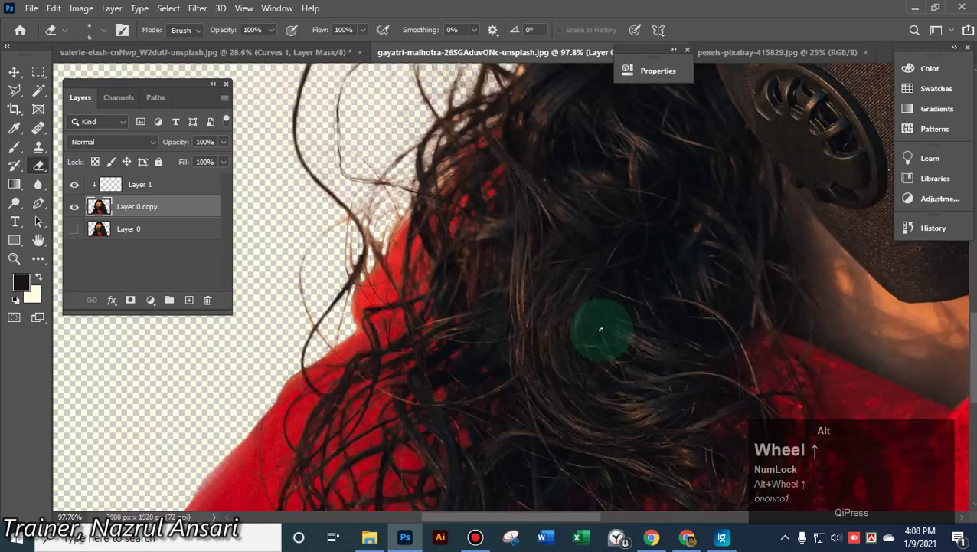
left_click_drag(359, 200, 618, 345)
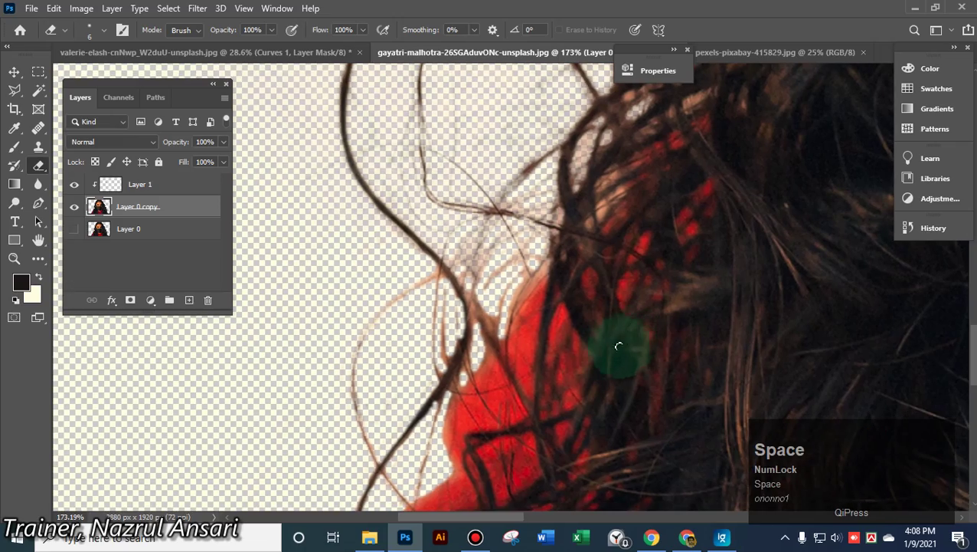
scroll(458, 343, "up", 4)
scroll(490, 378, "up", 2)
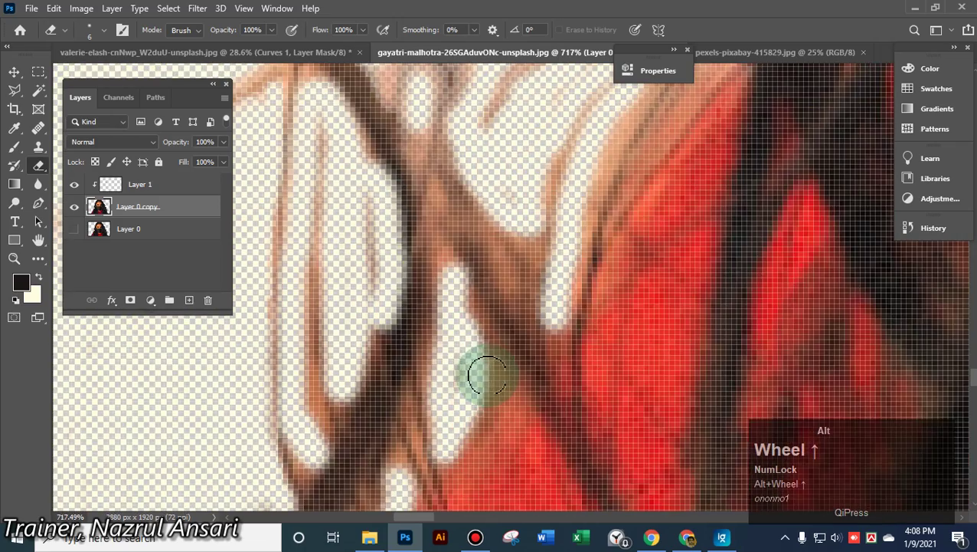
scroll(480, 360, "down", 2)
right_click(467, 329, "alt")
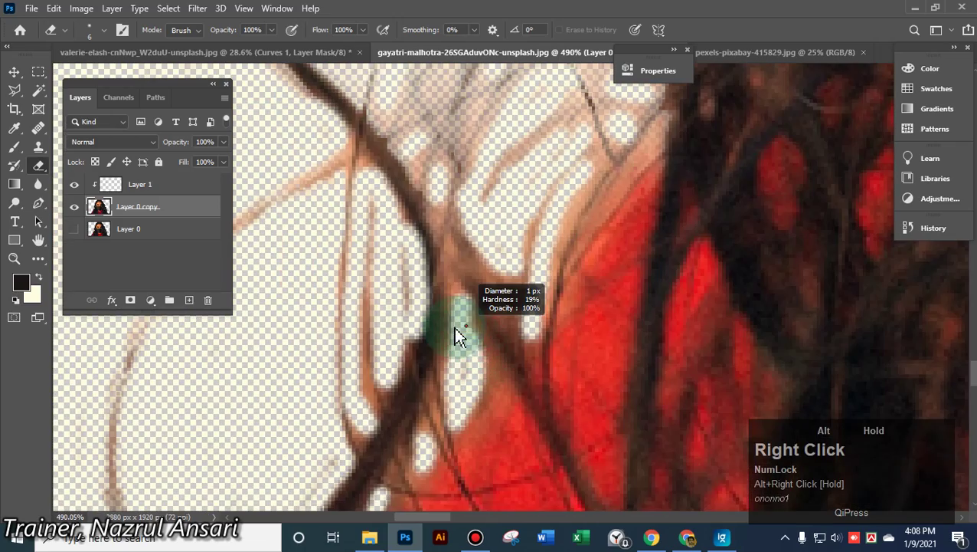
right_click(469, 254, "alt")
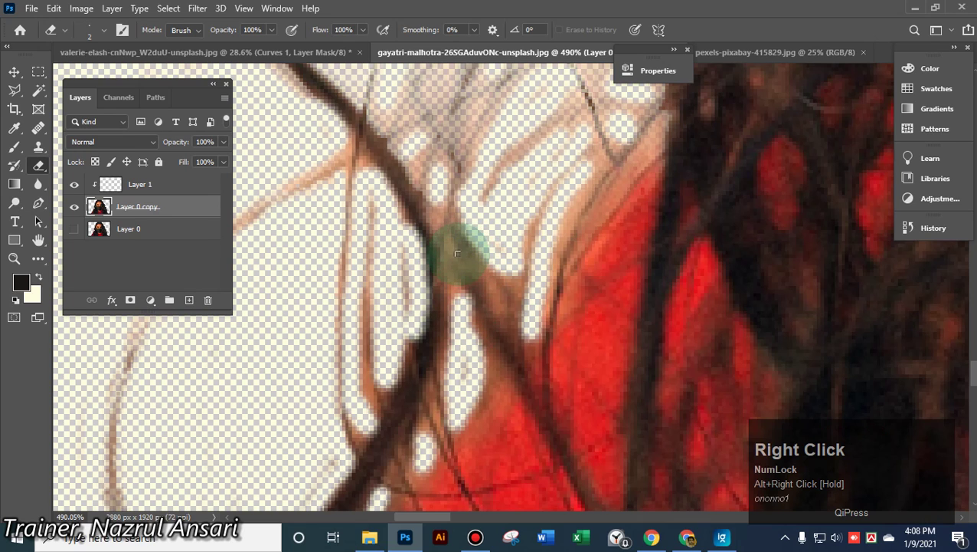
mouse_move(456, 253)
left_mouse_down()
mouse_move(454, 234)
mouse_move(481, 282)
left_mouse_up()
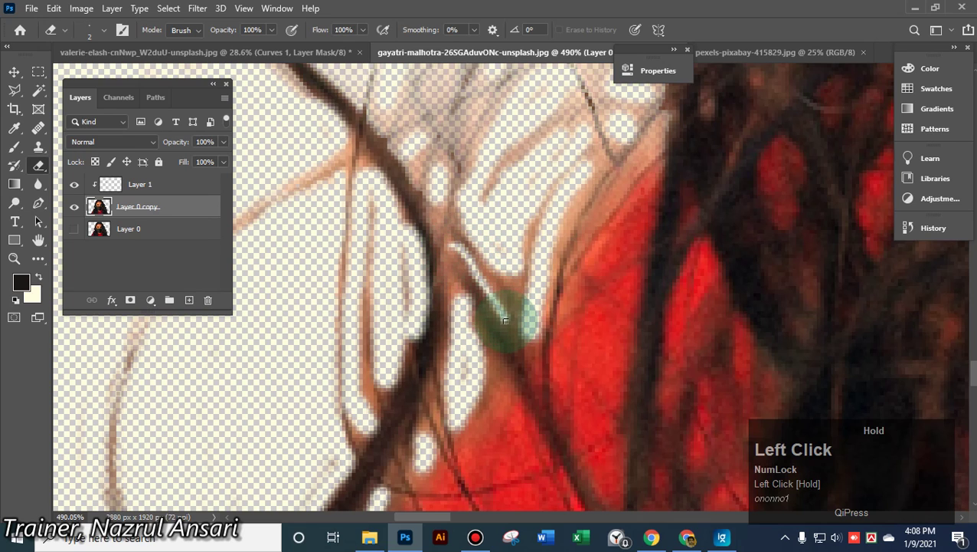
mouse_move(507, 323)
left_mouse_down()
mouse_move(495, 264)
mouse_move(515, 288)
mouse_move(516, 269)
mouse_move(493, 295)
mouse_move(446, 277)
left_mouse_up()
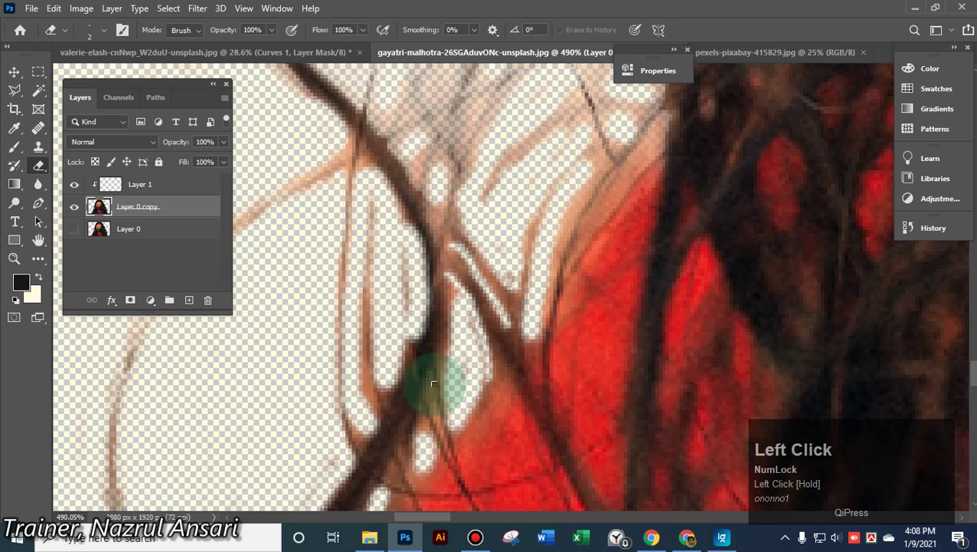
left_click_drag(433, 383, 430, 386)
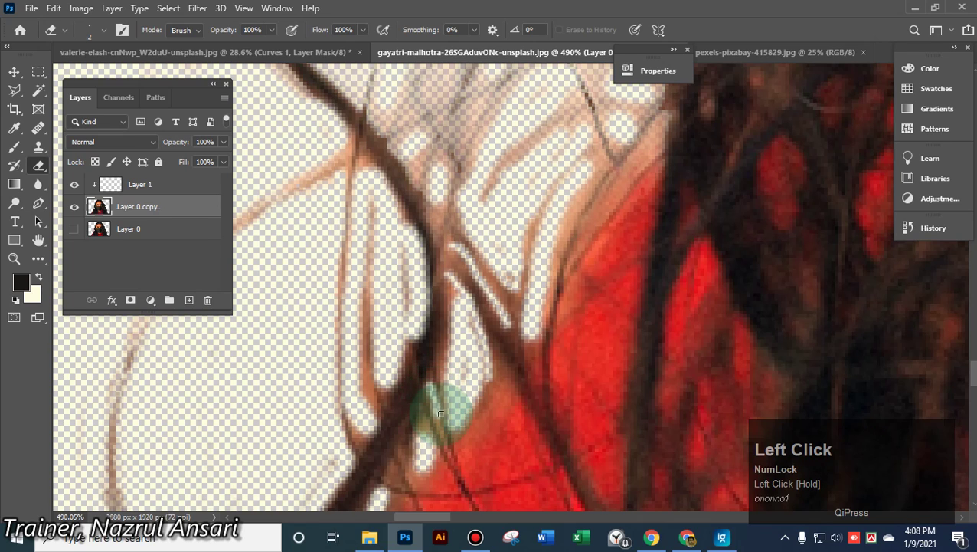
Trim the beige fringe around the thin vertical hairs outside the curved strand and check the whole cutout
left_click(359, 372)
mouse_move(374, 402)
left_mouse_down()
mouse_move(356, 393)
mouse_move(362, 383)
left_mouse_up()
left_click_drag(360, 322, 355, 408)
left_click(356, 426)
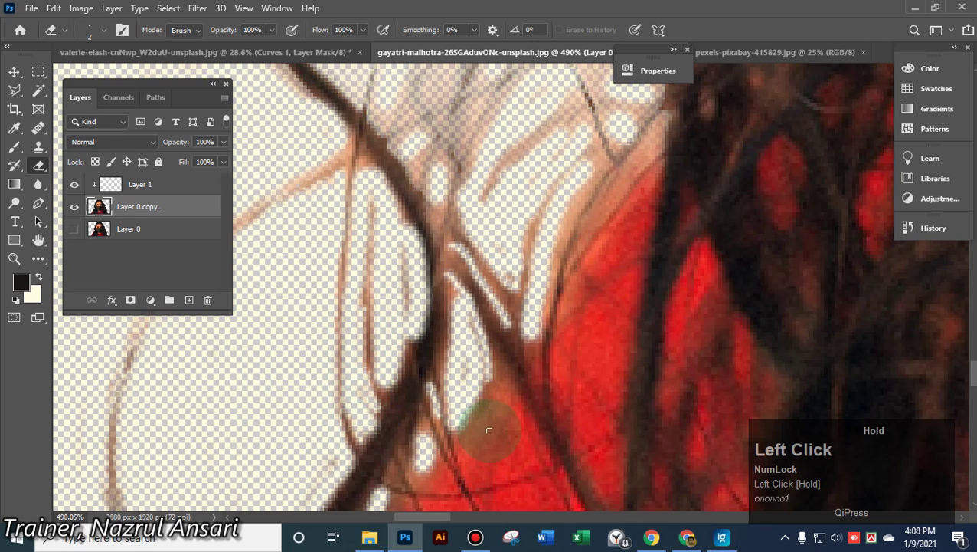
scroll(469, 354, "down", 10, "alt")
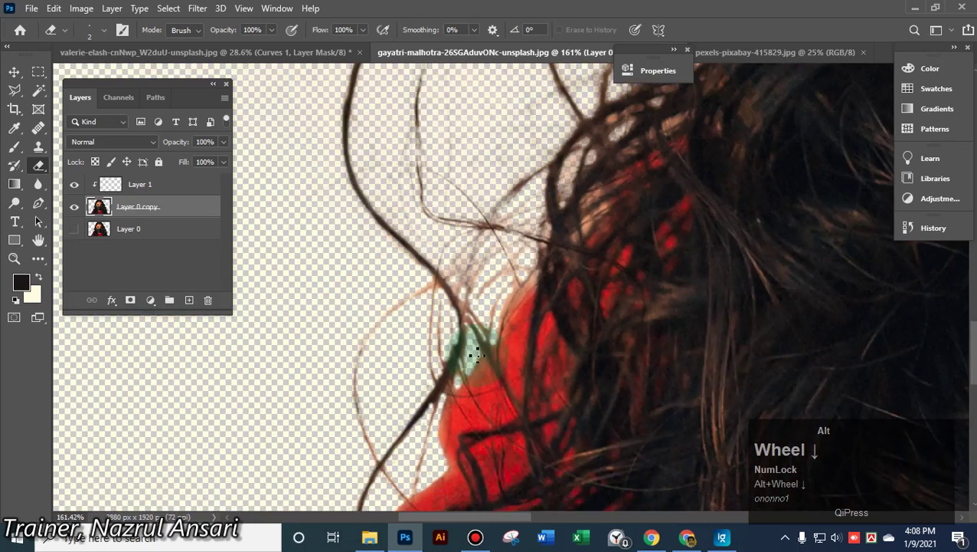
scroll(653, 367, "down", 5, "alt")
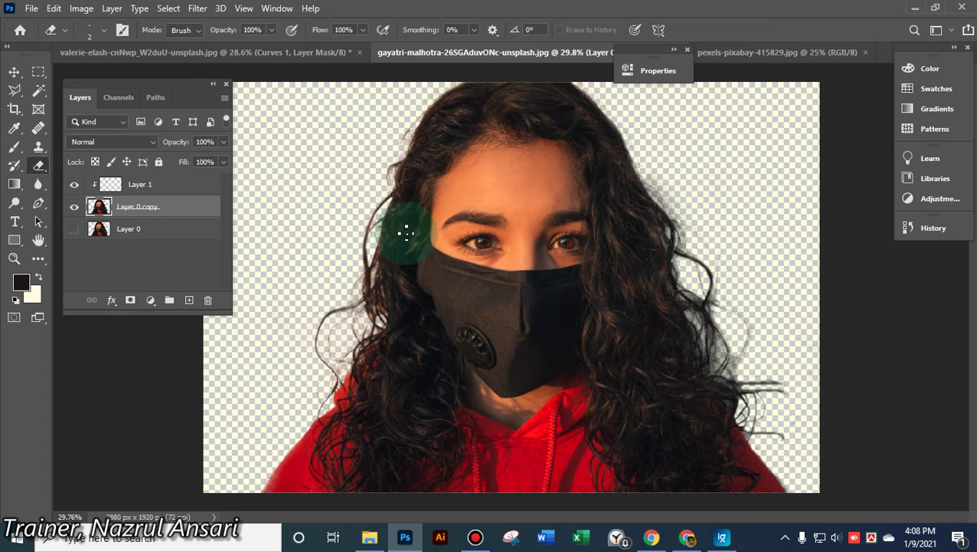
scroll(361, 179, "up", 2, "alt")
scroll(361, 179, "up", 2, "alt")
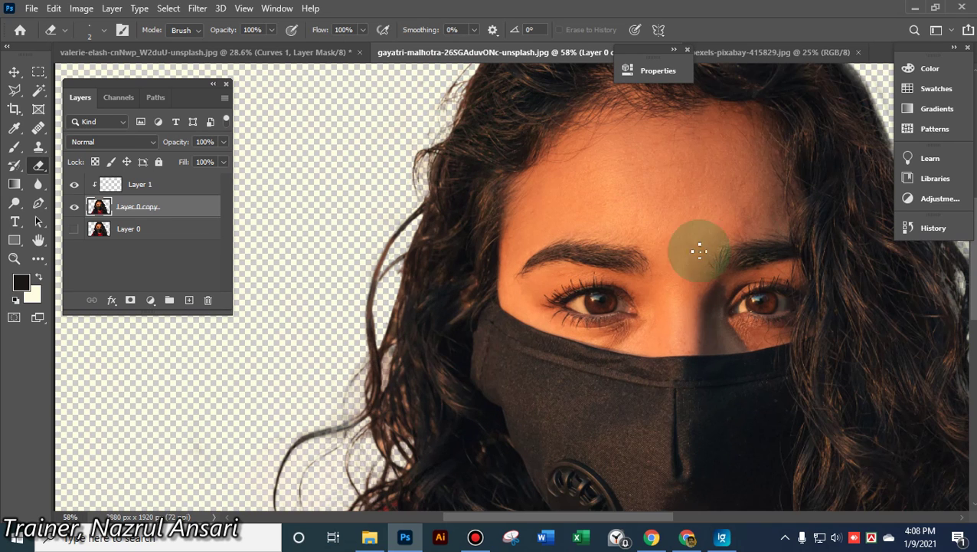
scroll(574, 237, "down", 3, "alt")
scroll(574, 237, "down", 2, "alt")
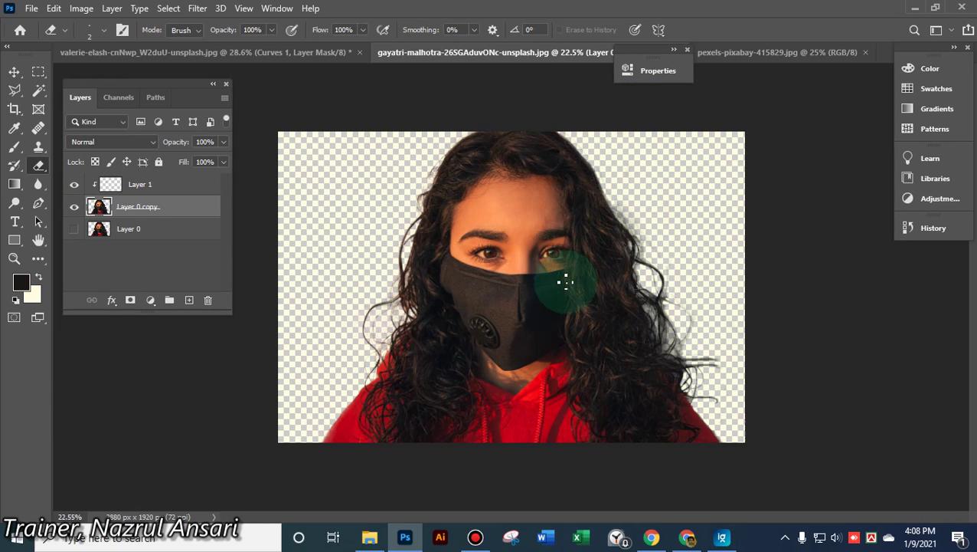
Create a new document from the Default Photoshop Size preset, 7 x 5 in at 300 ppi
left_click(29, 9)
left_click(43, 25)
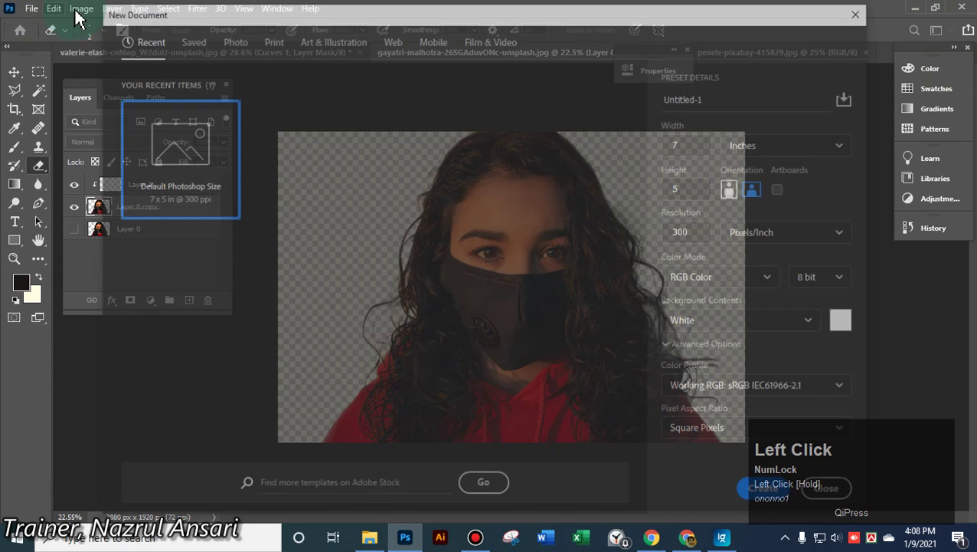
double_click(159, 144)
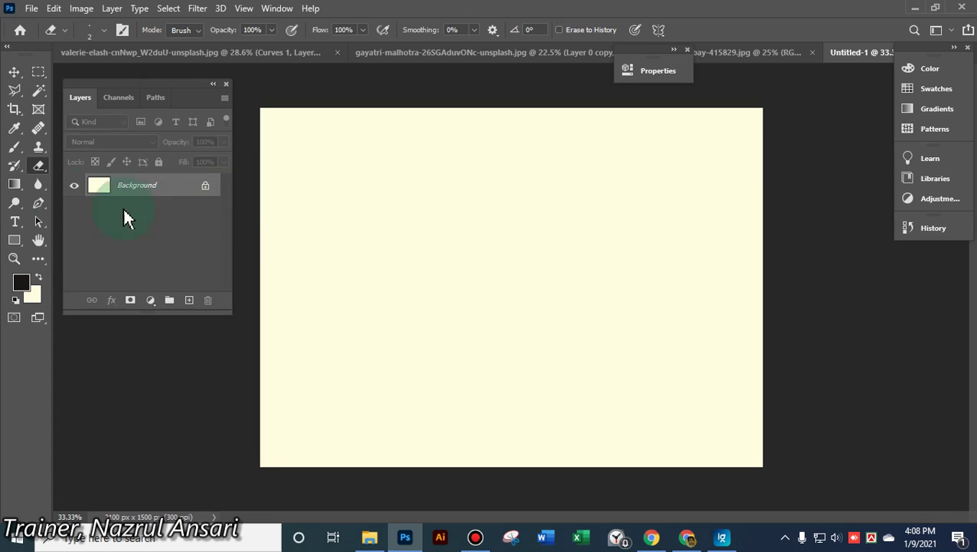
left_click(434, 274)
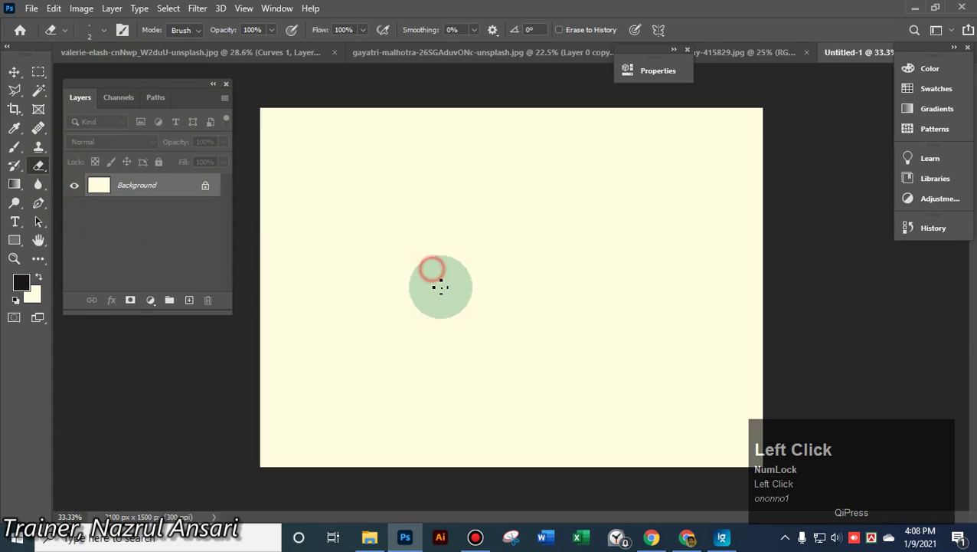
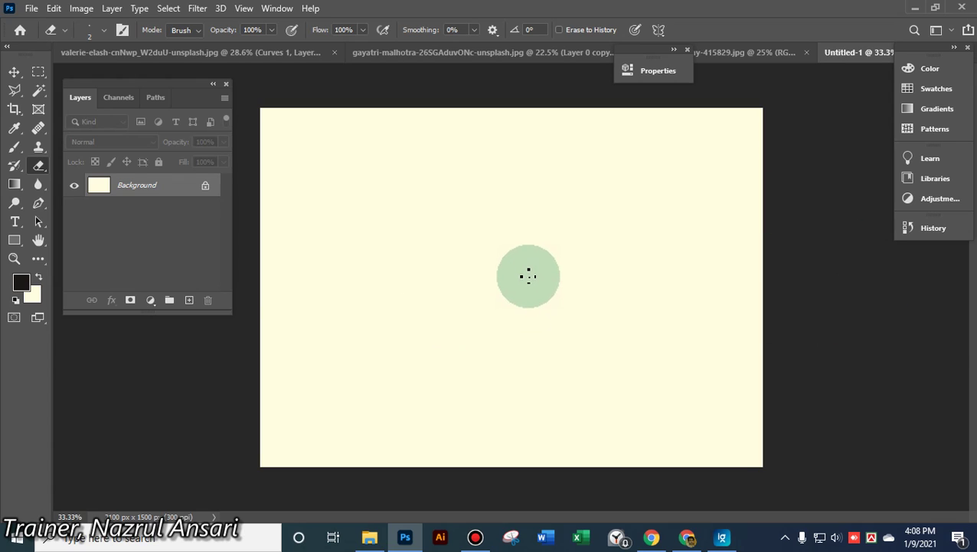
scroll(528, 274, "up", 2, "alt")
scroll(528, 274, "up", 3, "alt")
left_click(408, 268)
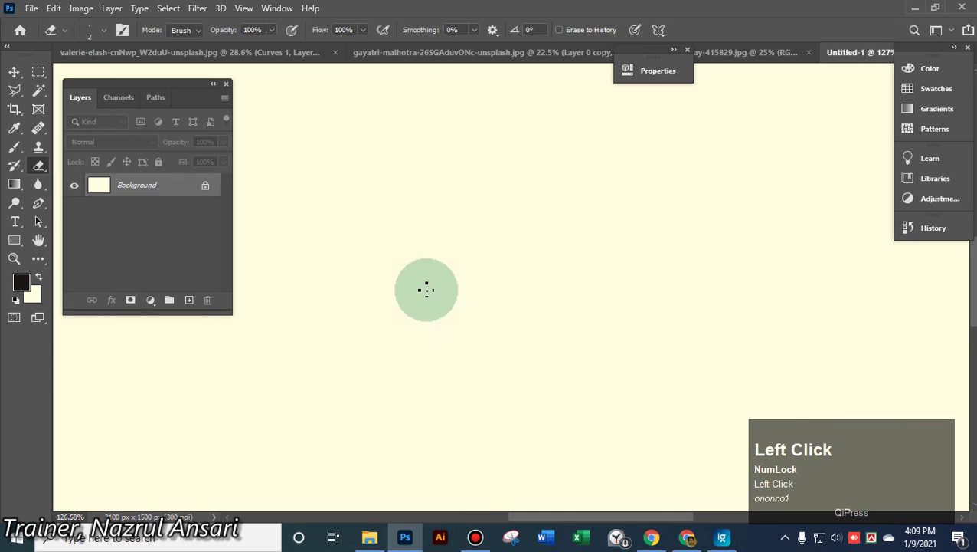
Paint a single black dot on the blank canvas with a 5 px Soft Round brush
left_click(16, 130)
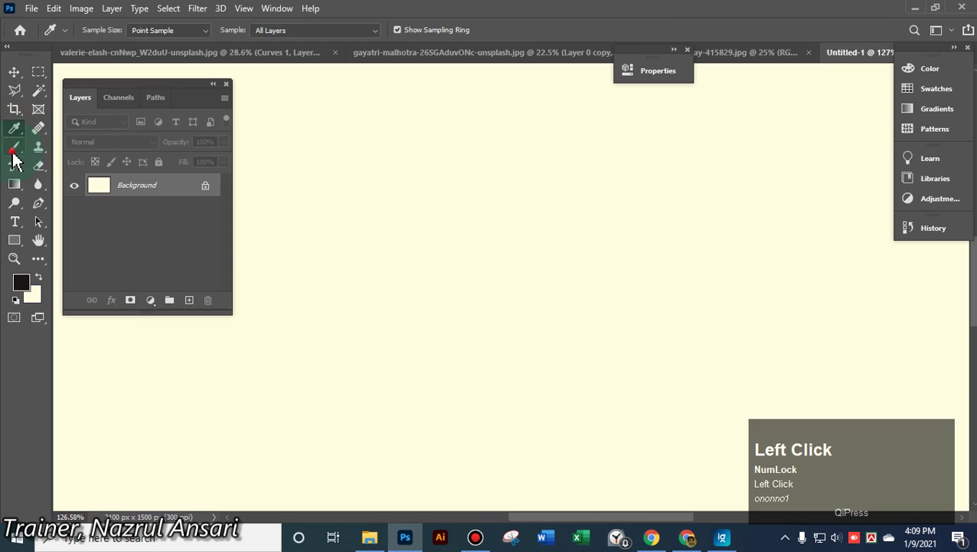
left_click(15, 147)
left_click(103, 30)
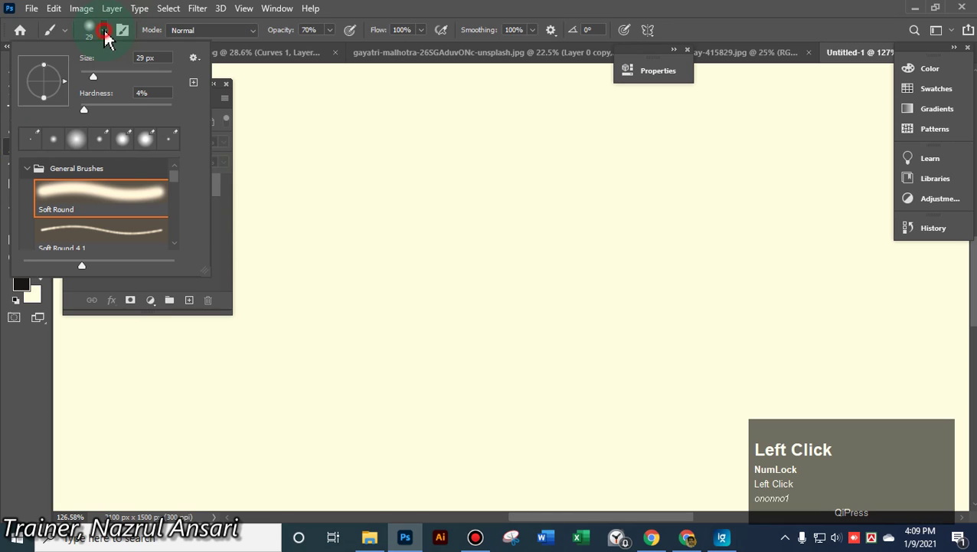
left_click(146, 58)
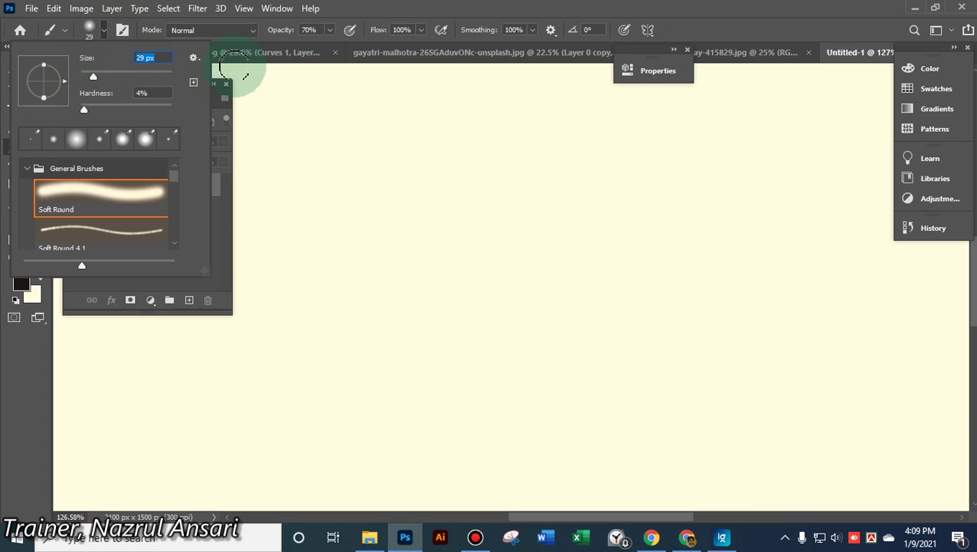
type("5")
left_click(386, 277)
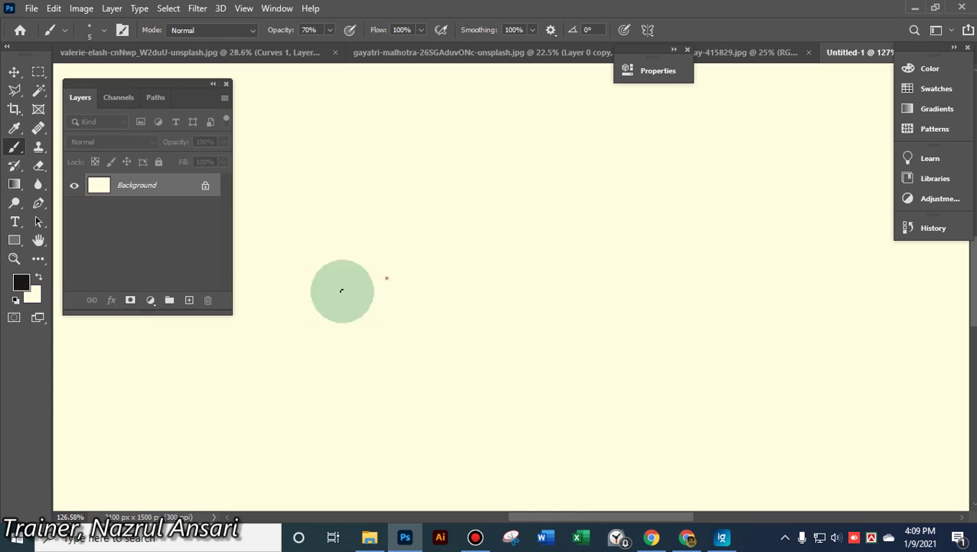
Paint a 7 px dot and a 3 px dot near the first one, spaced slightly apart
left_click(104, 30)
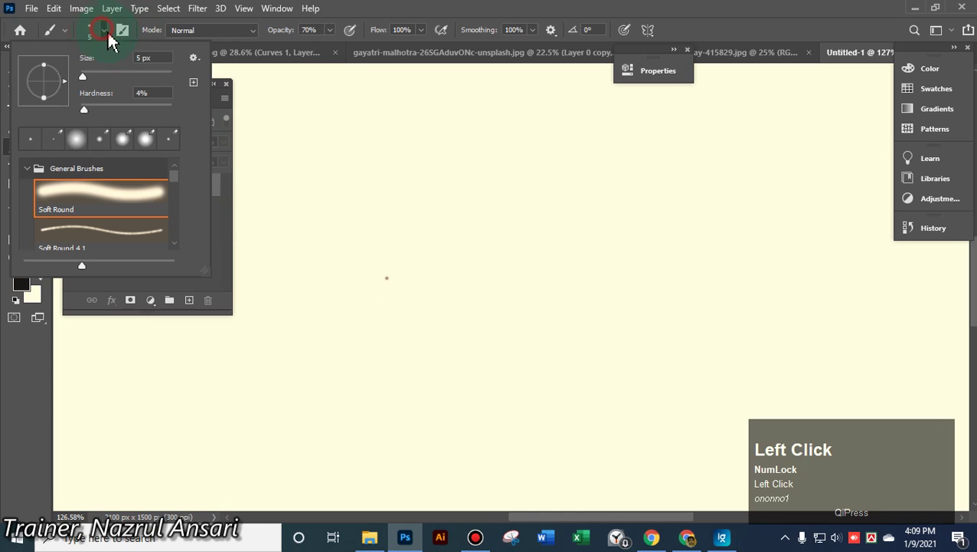
type("7")
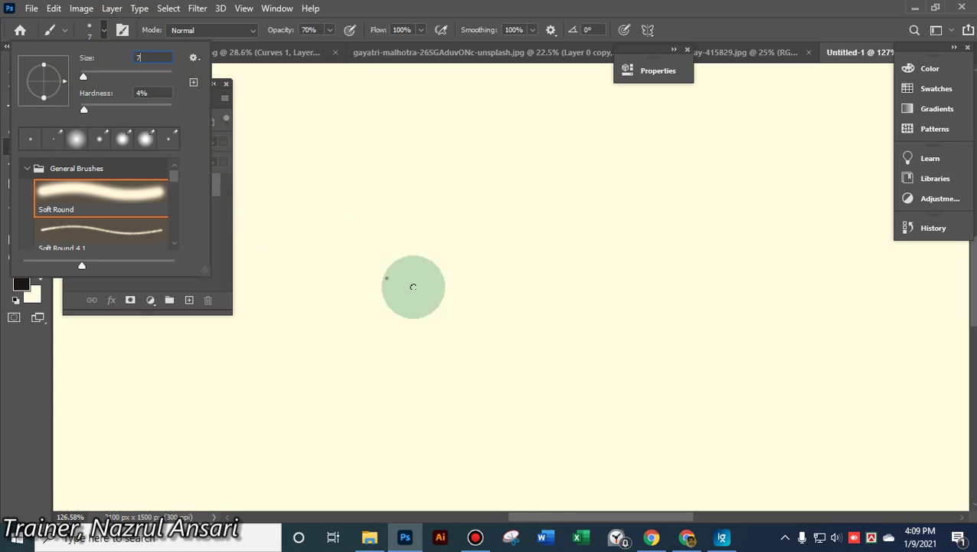
left_click(431, 291)
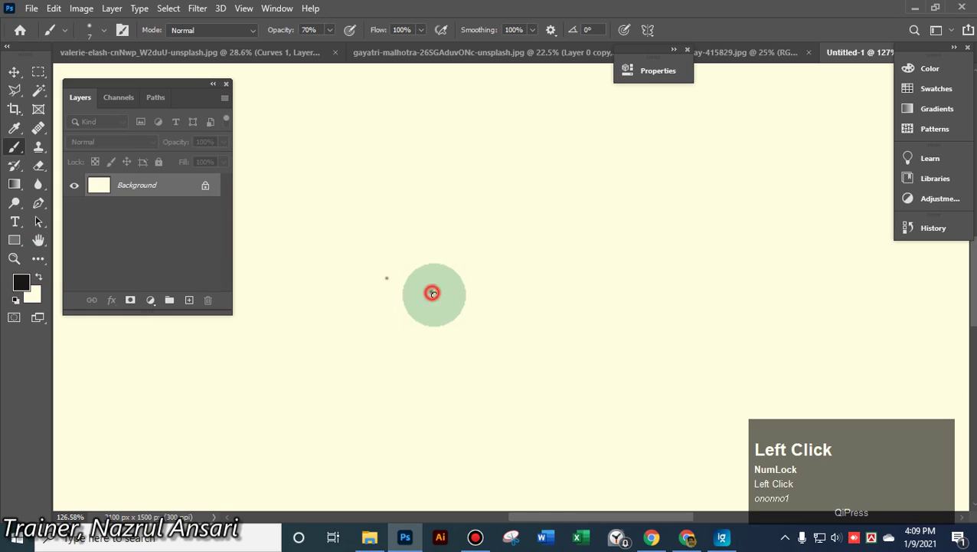
left_click(105, 33)
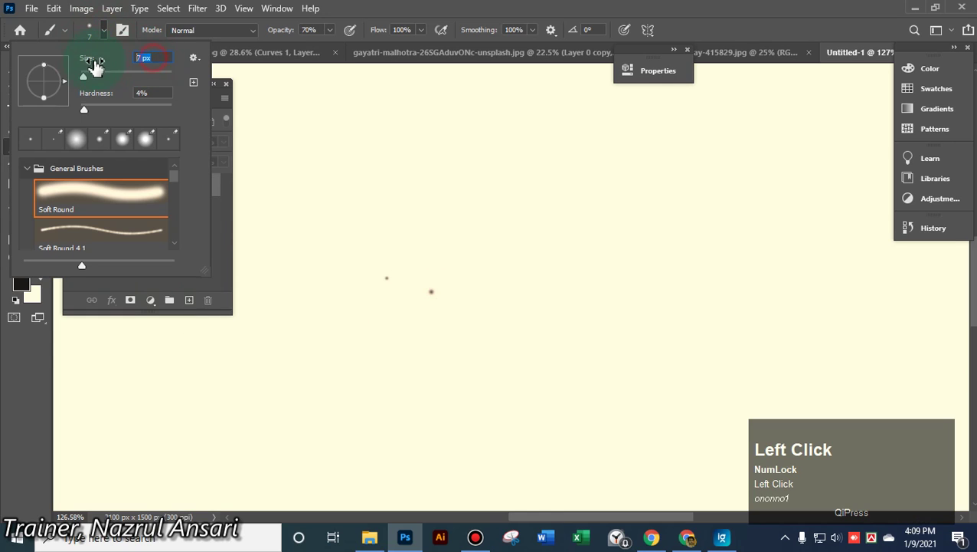
type("3")
left_click(423, 256)
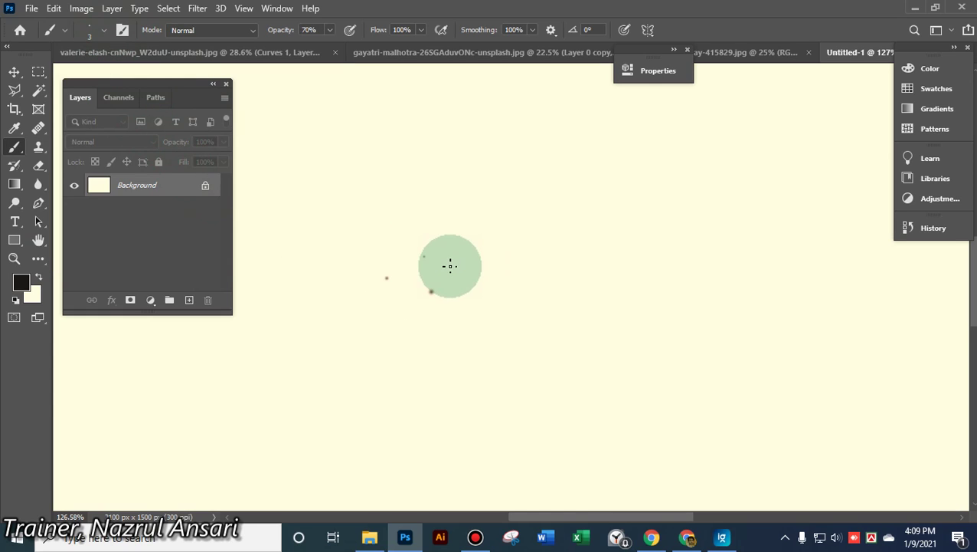
Add a 4 px dot below the group and another 5 px dot in the middle of the cluster
scroll(452, 265, "up", 2)
scroll(460, 259, "up", 1)
left_click(105, 33)
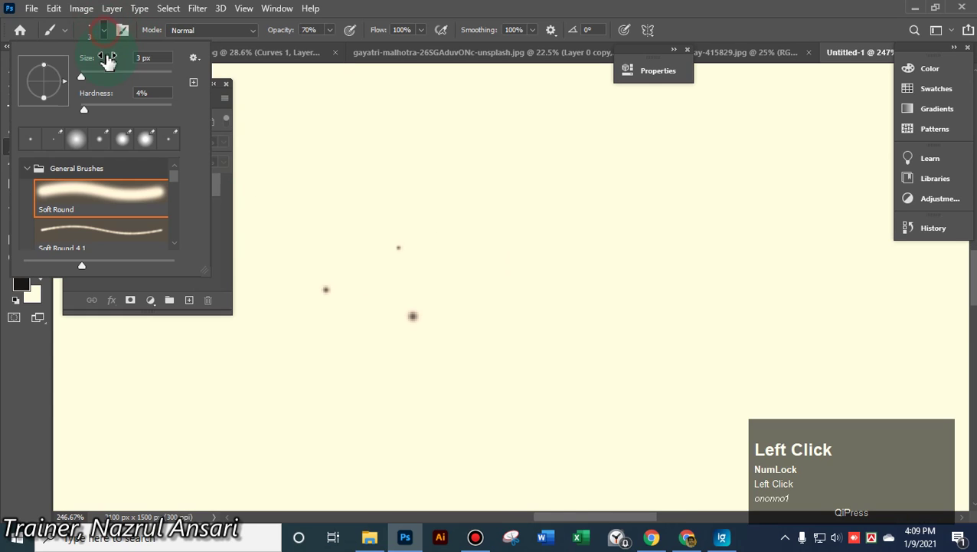
left_click(81, 77)
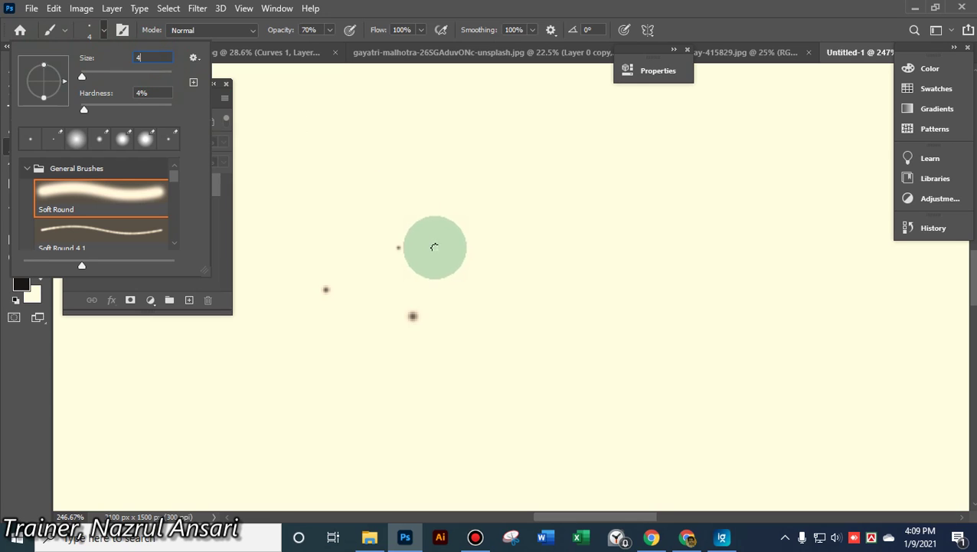
left_click(376, 340)
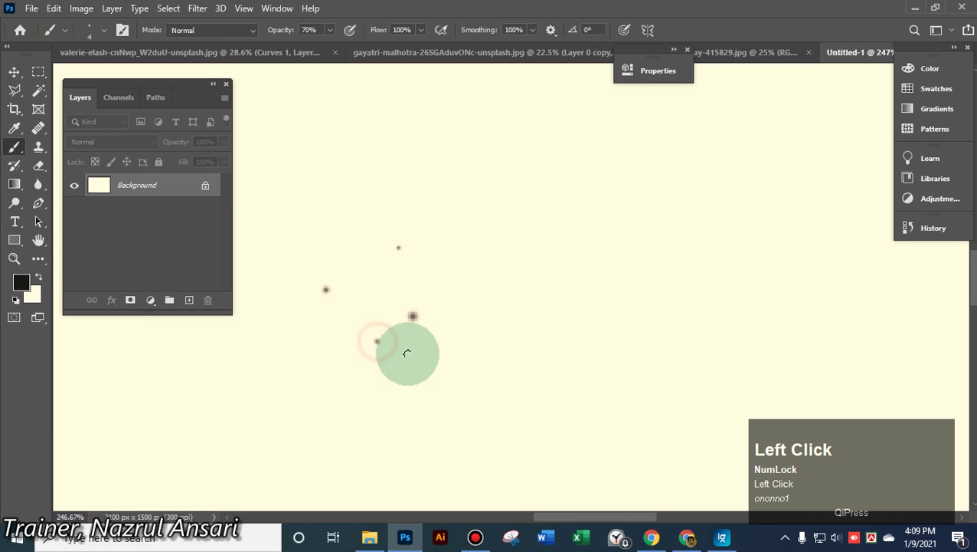
left_click(108, 32)
left_click(145, 60)
type("5")
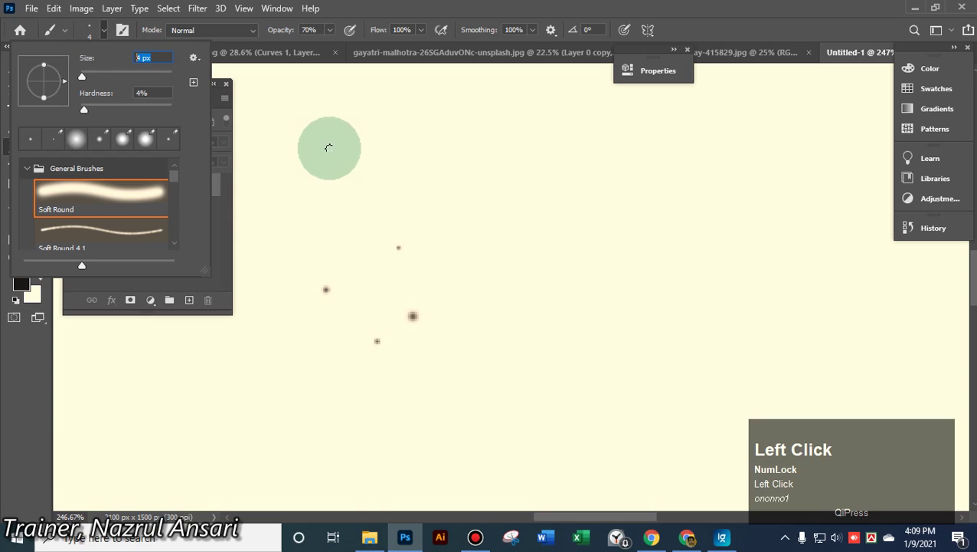
left_click(371, 296)
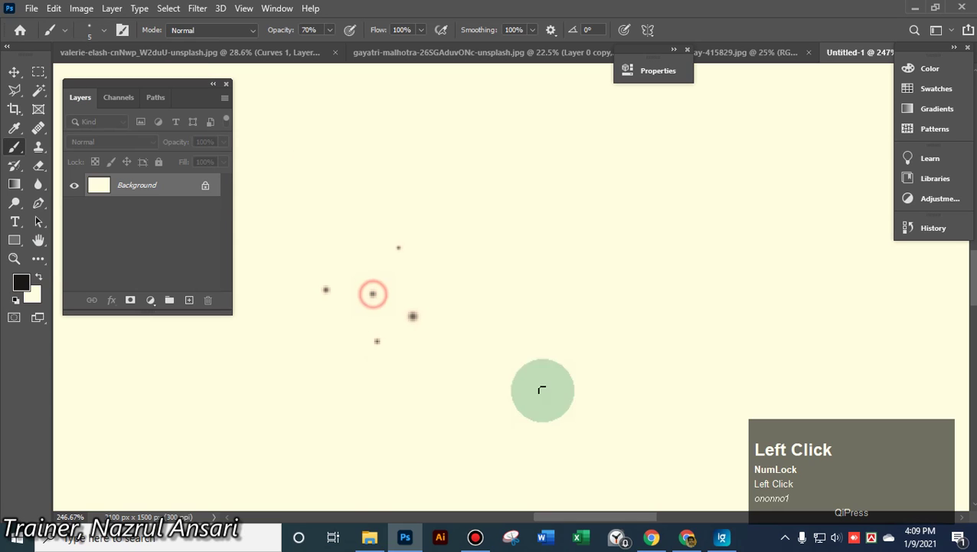
Add a 6 px dot and a 2 px dot along the upper part of the cluster
left_click(104, 30)
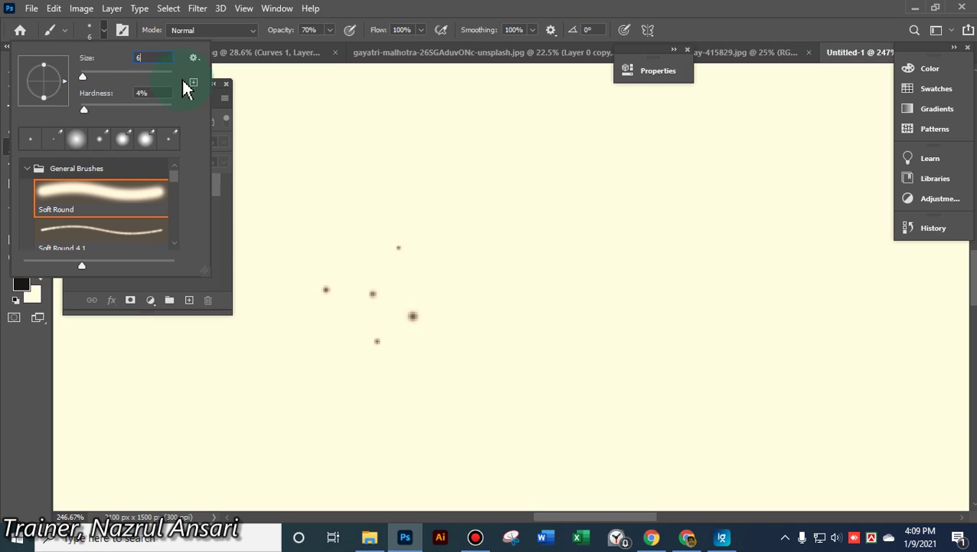
type("6")
left_click(434, 261)
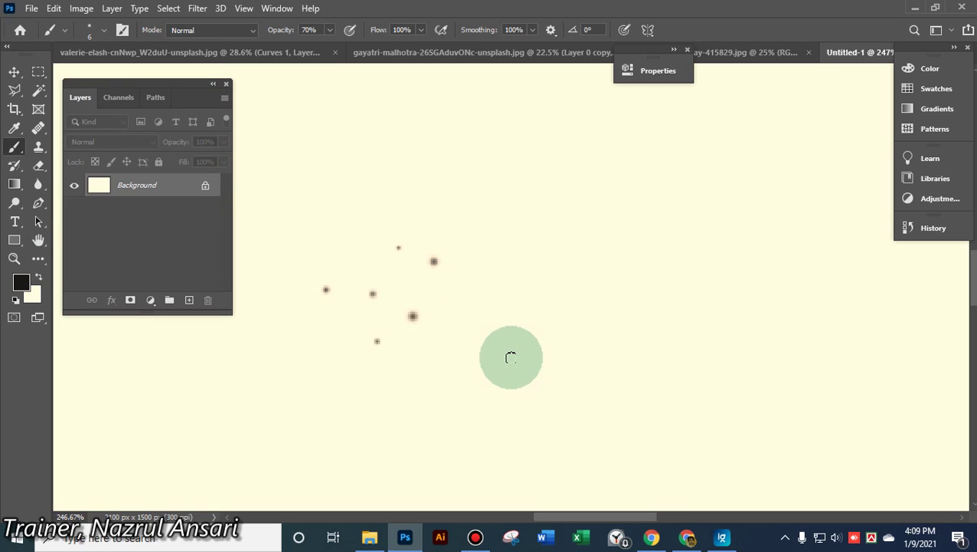
left_click(104, 31)
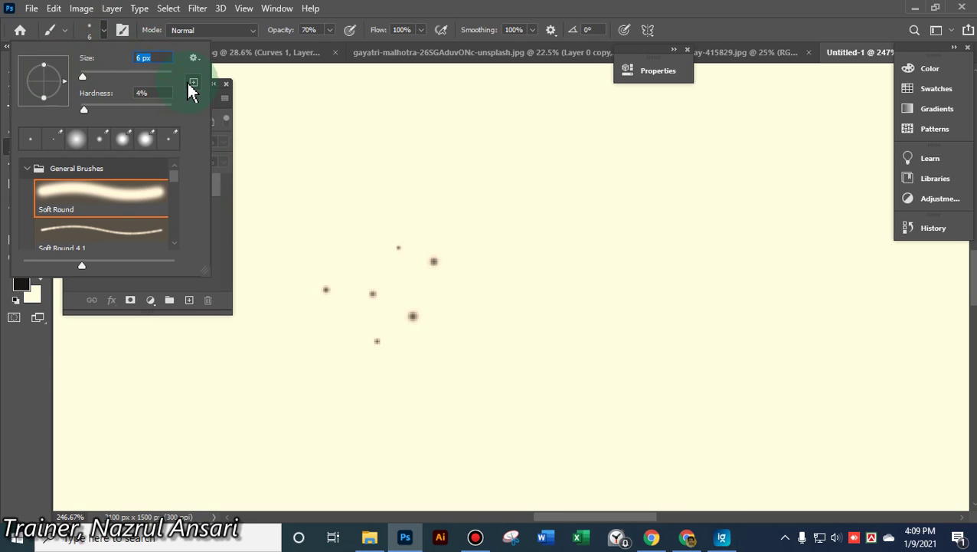
type("2")
left_click(363, 255)
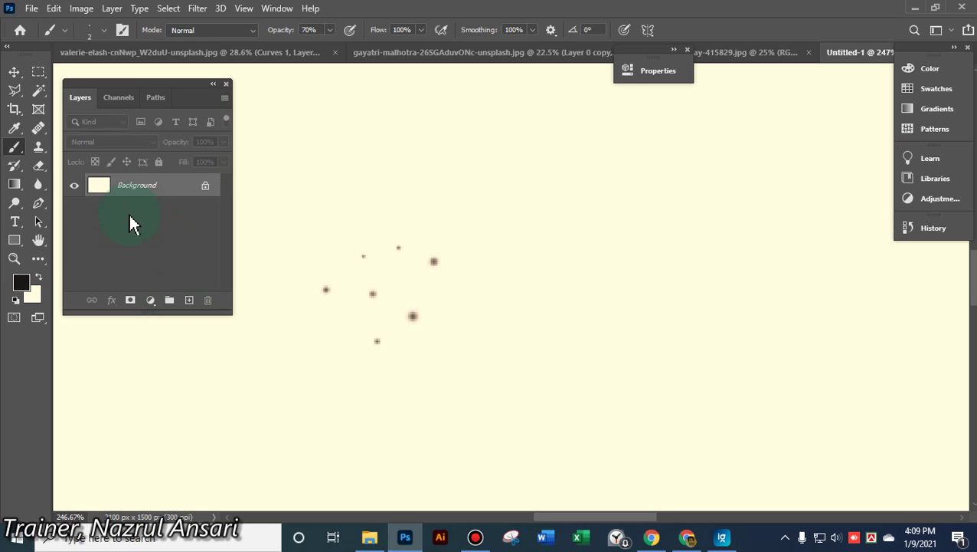
Paint a lone 5 px dot on the empty canvas well to the right of the cluster
left_click(104, 31)
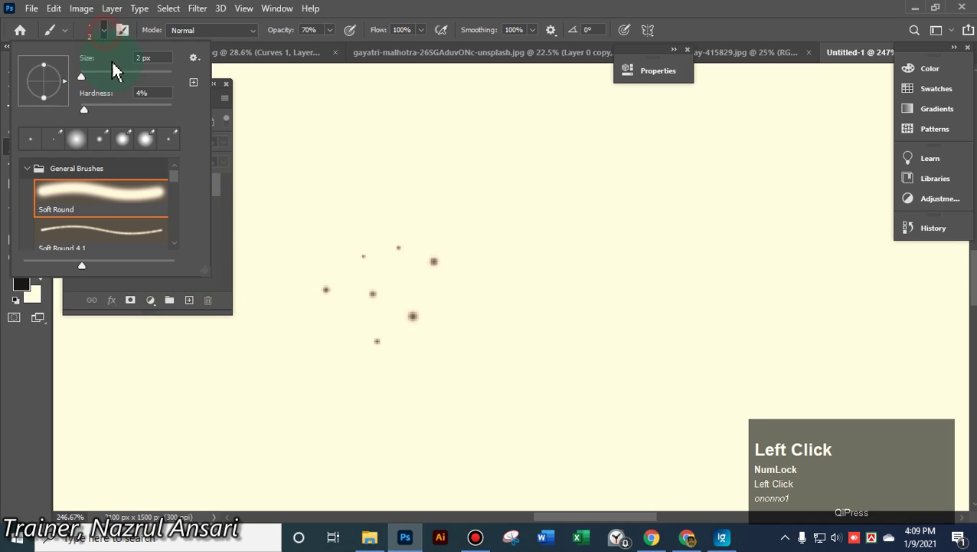
left_click(162, 60)
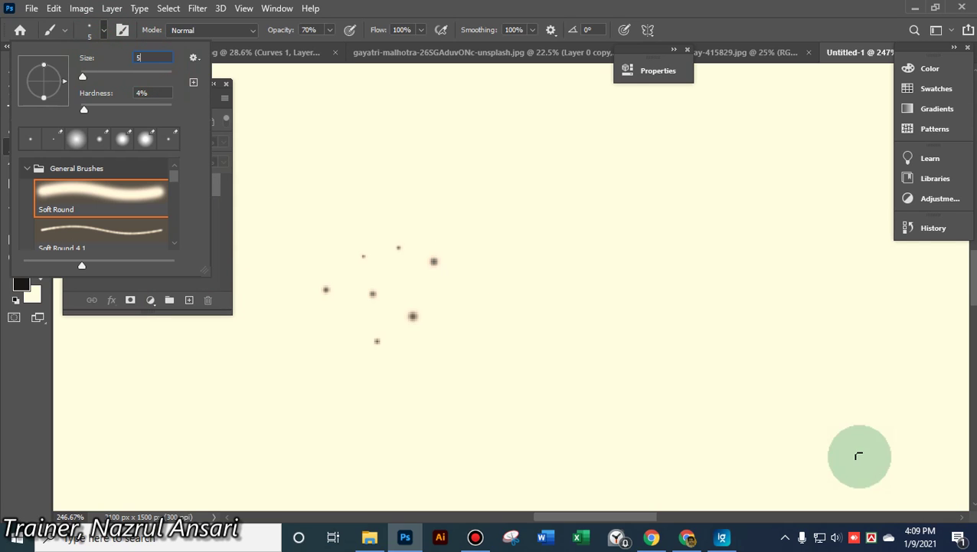
type("5")
left_click(631, 330)
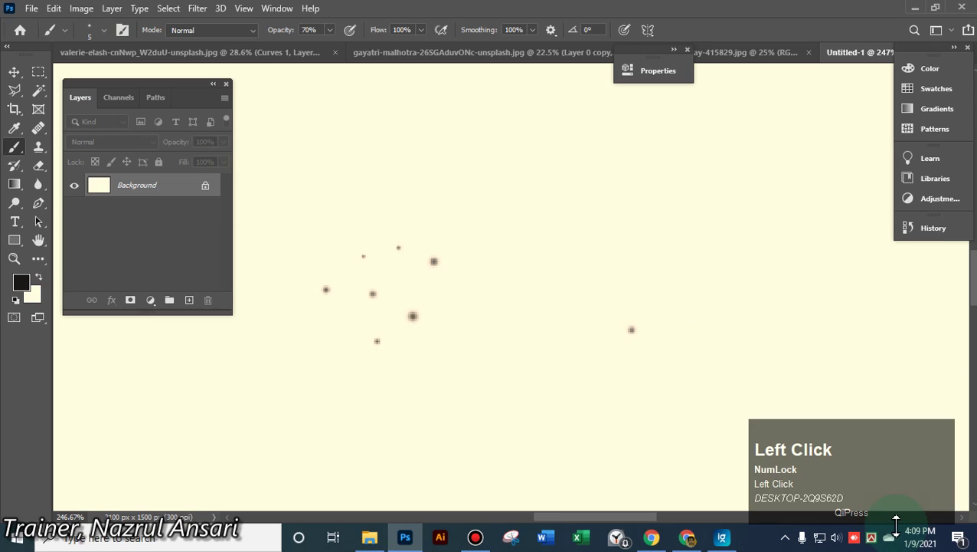
Select the lone dot with a rectangular marquee and define it as a brush preset named "one hair"
left_click(39, 71)
left_click_drag(596, 287, 670, 375)
left_click(53, 9)
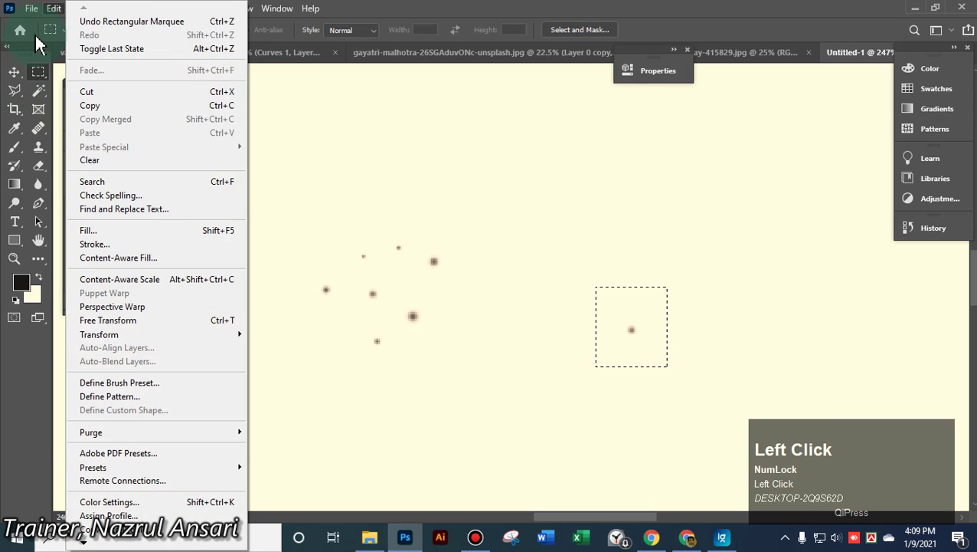
mouse_move(33, 15)
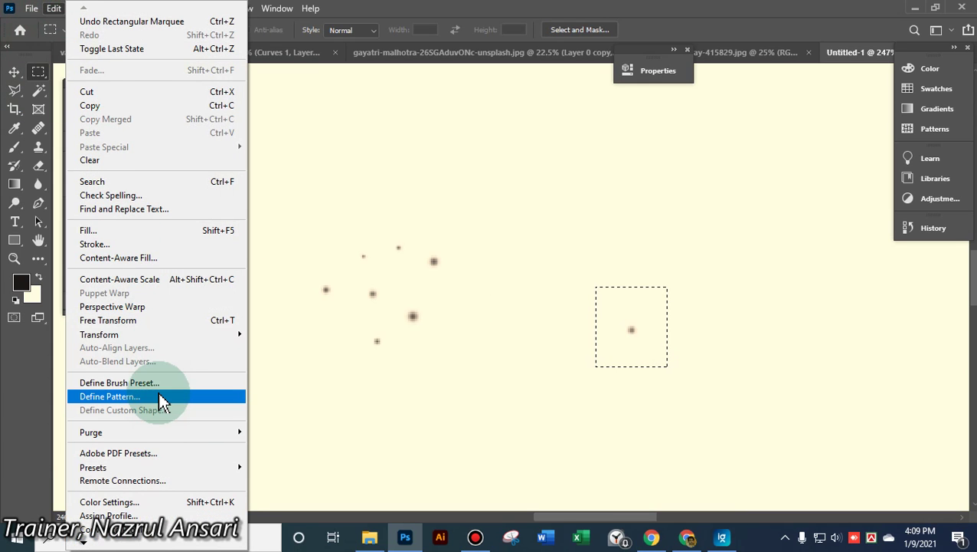
left_click(161, 392)
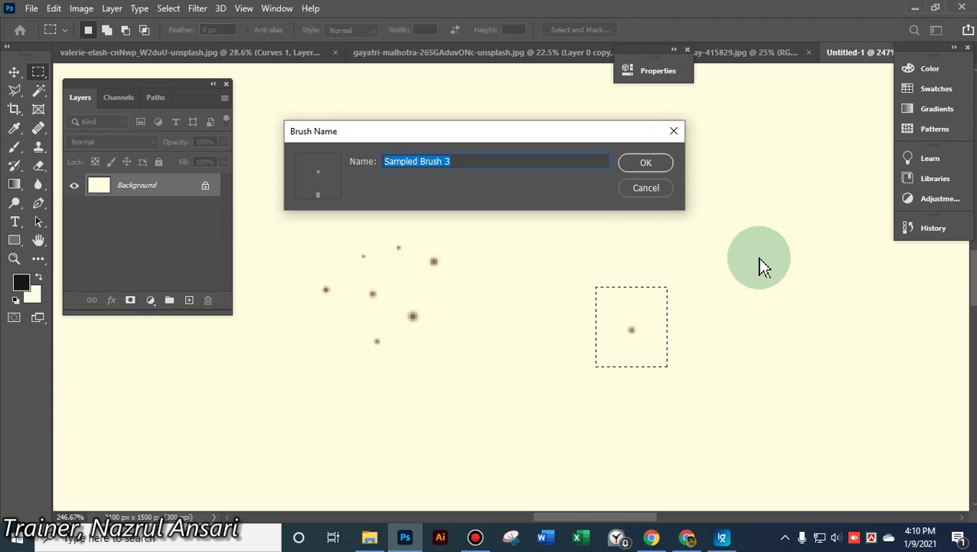
type("pn")
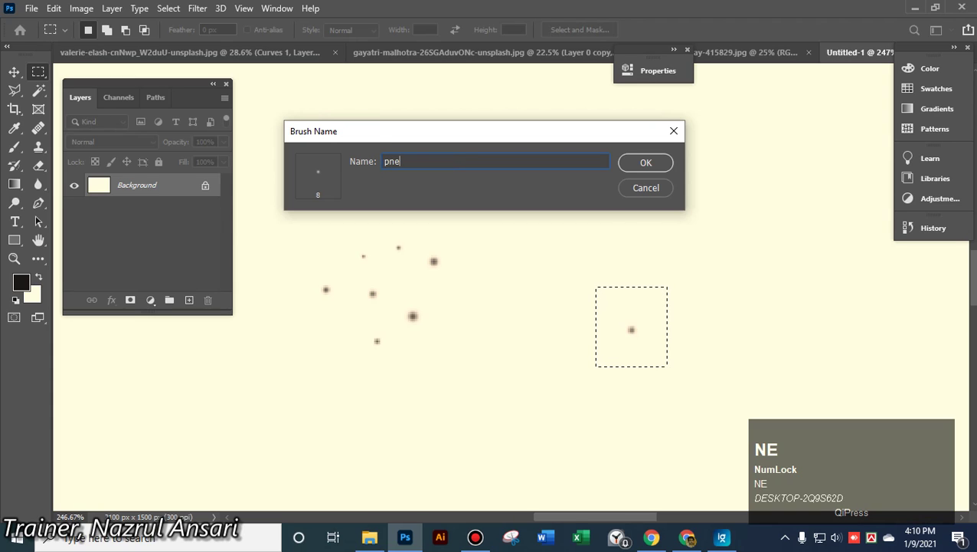
type("e")
key("BackSpace")
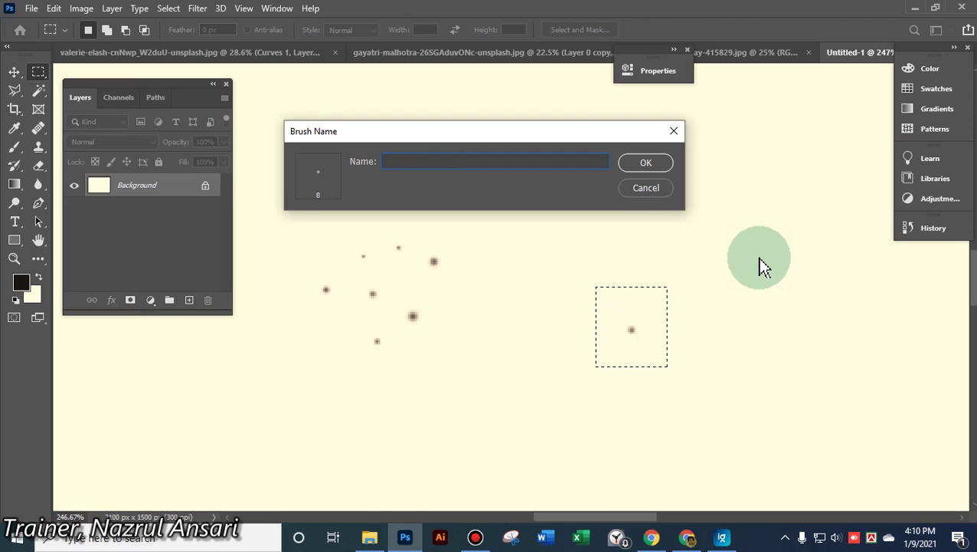
type("on")
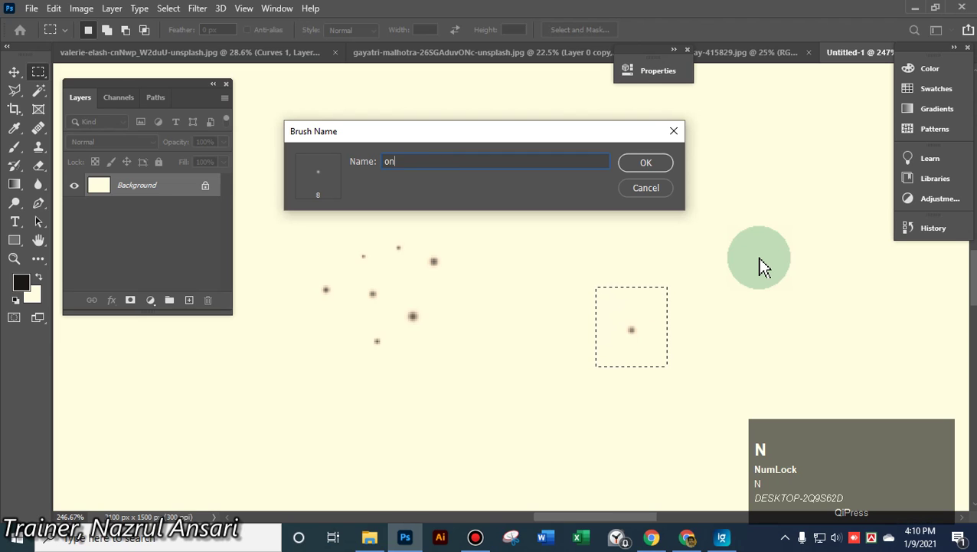
type("e hau")
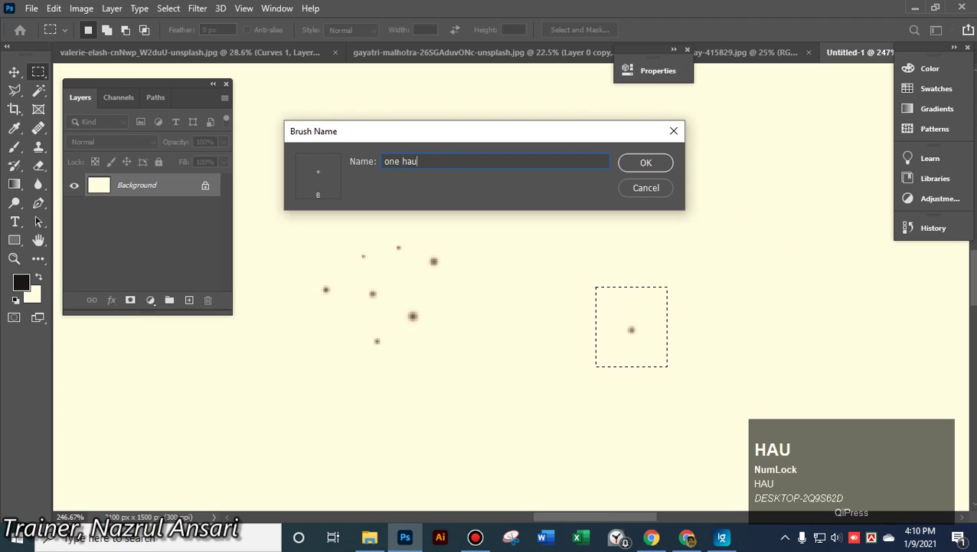
key("BackSpace")
type("ir")
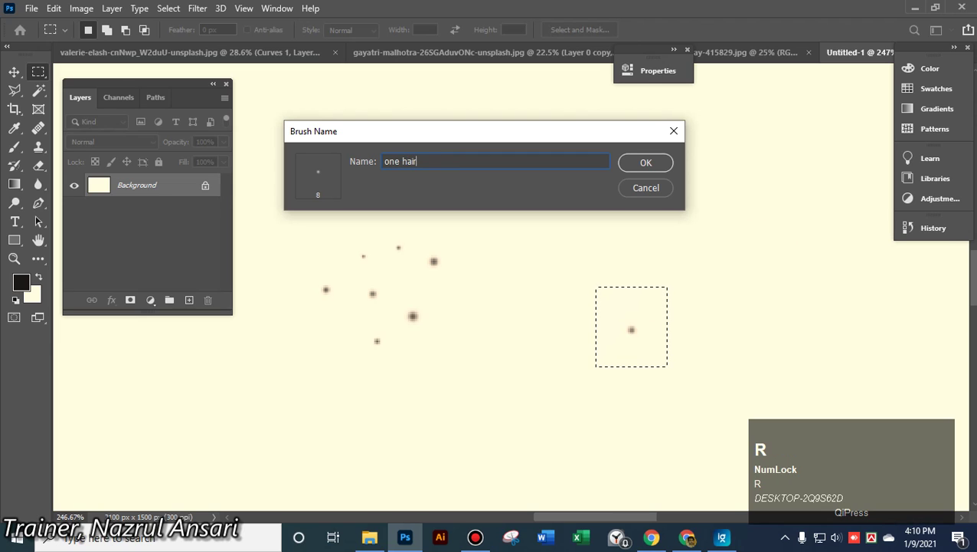
left_click(646, 162)
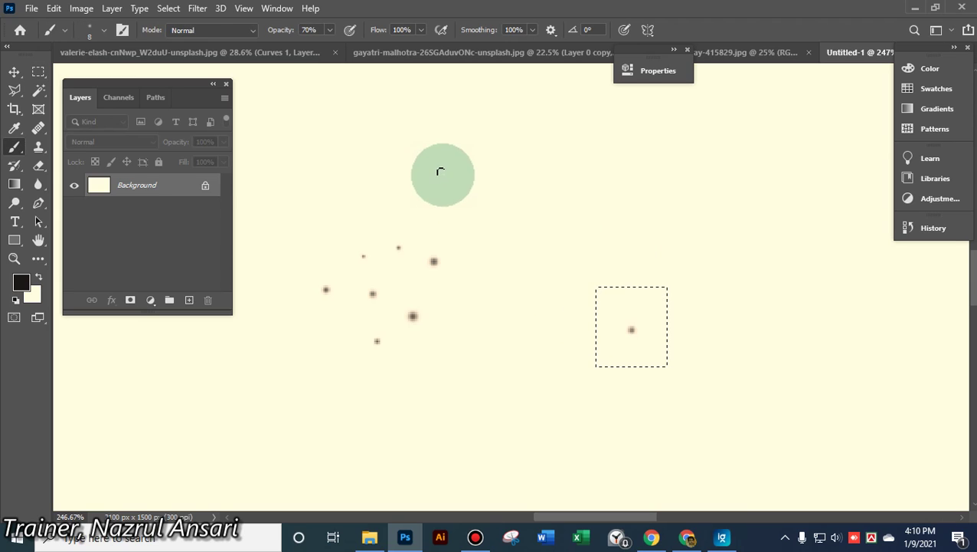
Select the cluster of seven dots with a rectangular marquee and define it as a brush preset named "7 hair"
left_click(38, 71)
left_click_drag(277, 229, 481, 388)
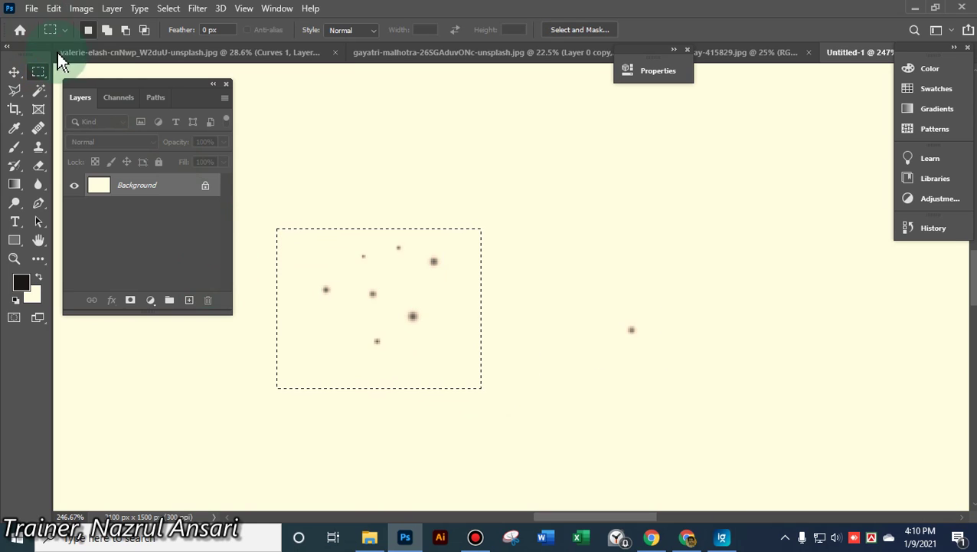
left_click(54, 8)
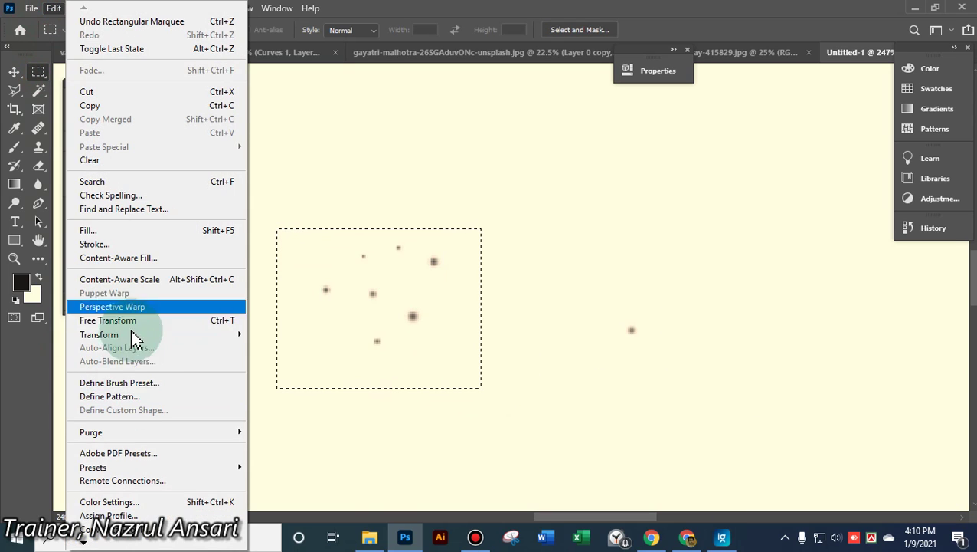
left_click(149, 384)
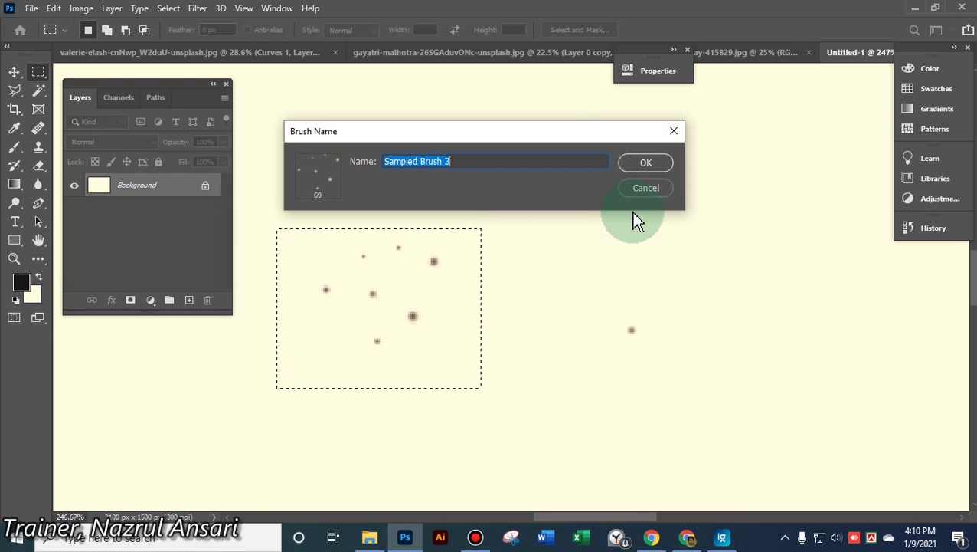
type("7")
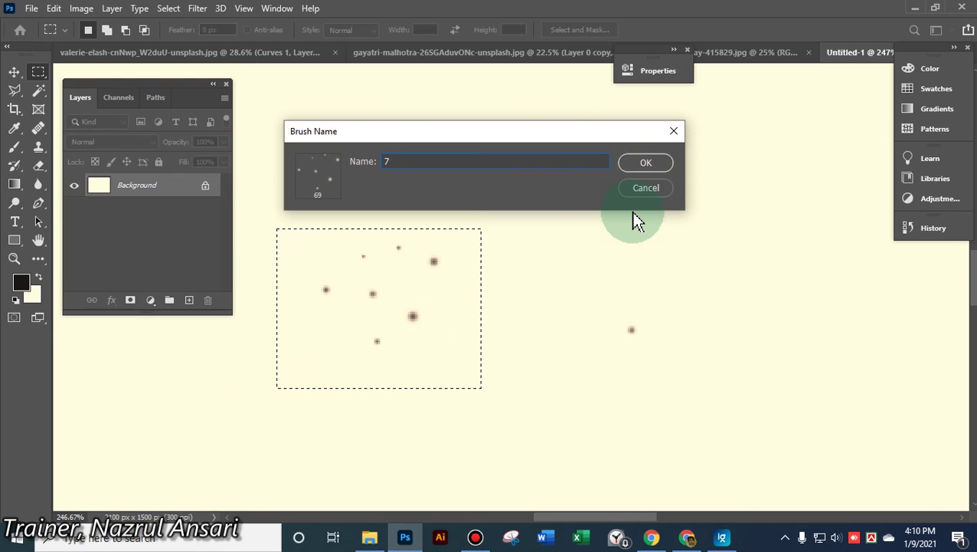
type(" hair")
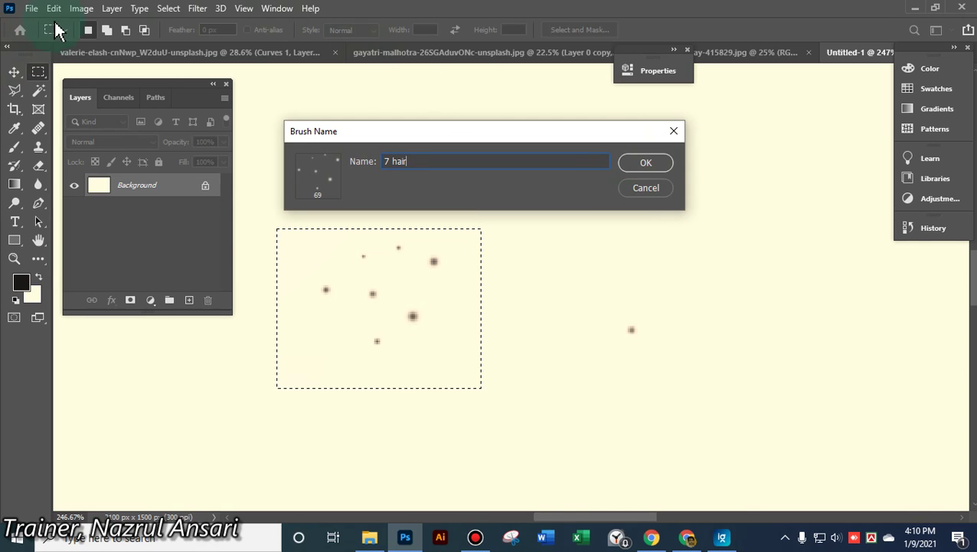
left_click(662, 164)
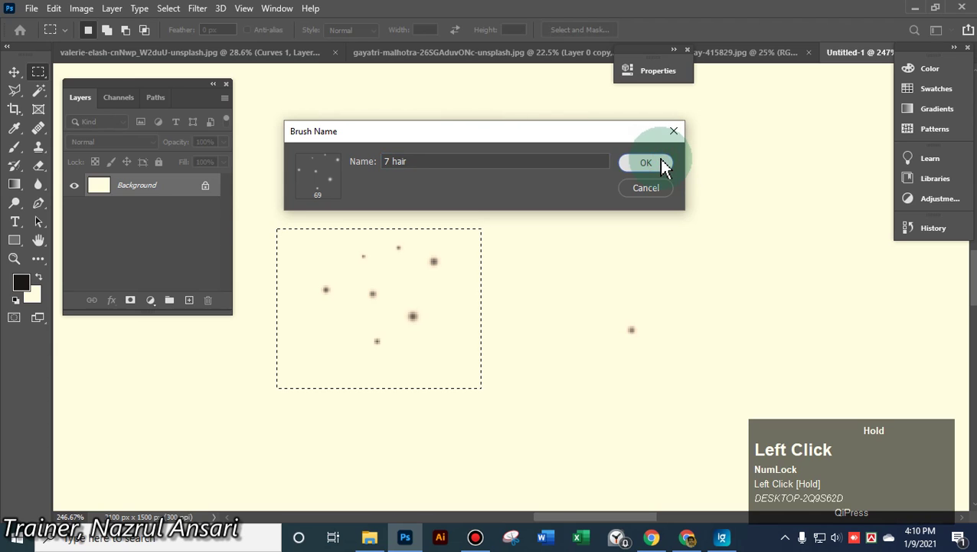
Paint a curved test stroke with the "7 hair" brush across the selected dot cluster
left_click(575, 208)
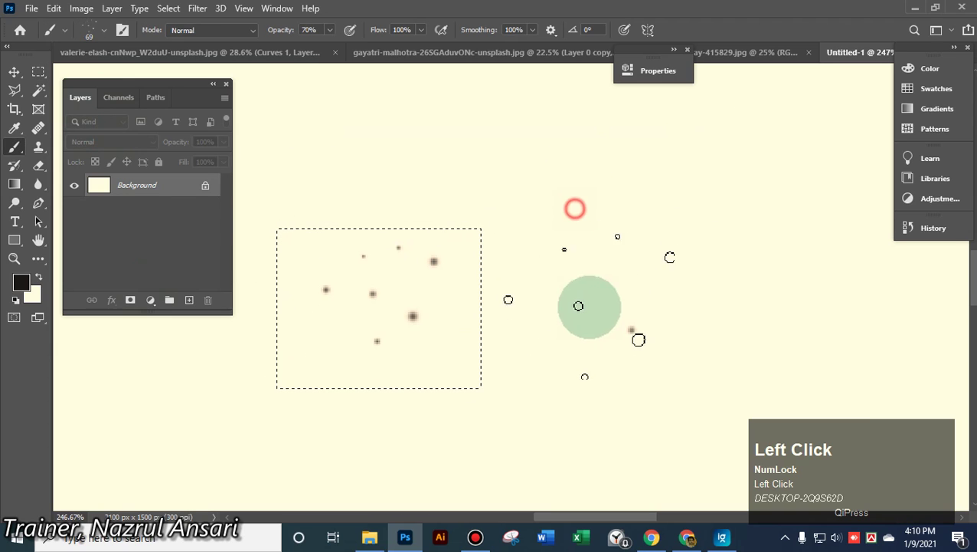
mouse_move(321, 277)
left_mouse_down()
mouse_move(368, 345)
mouse_move(378, 392)
mouse_move(434, 424)
left_mouse_up()
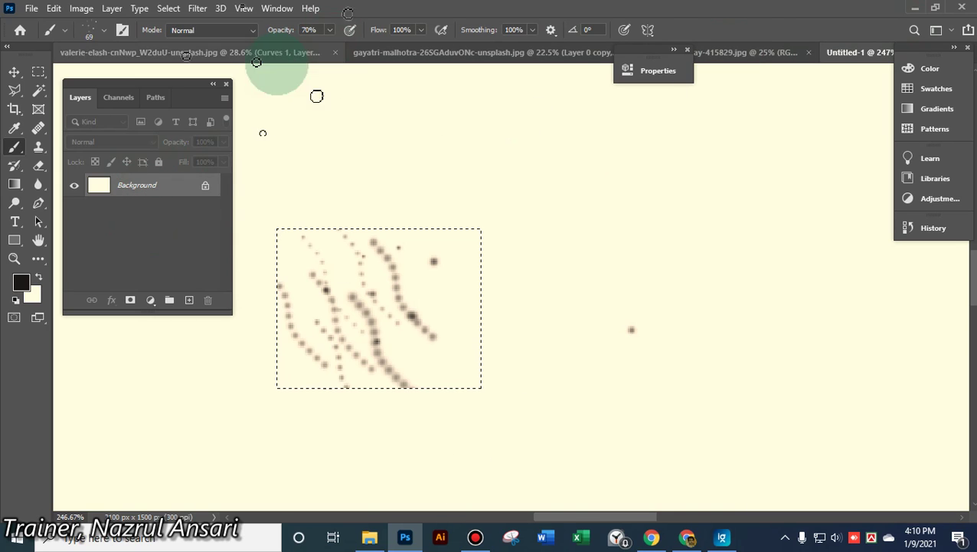
Switch to the masked woman's image, choose the "one hair" brush preset and open its preset options
left_click(225, 52)
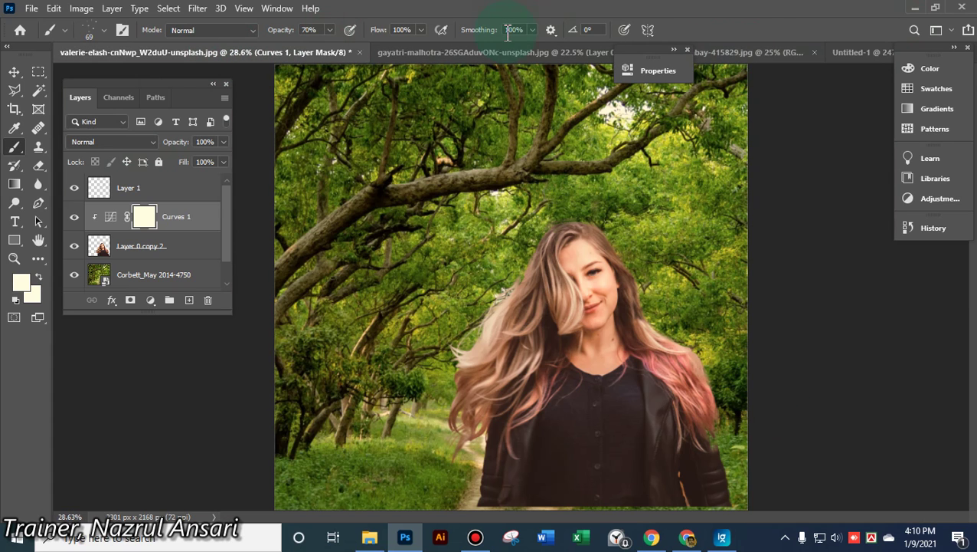
left_click(472, 52)
scroll(643, 314, "up", 2)
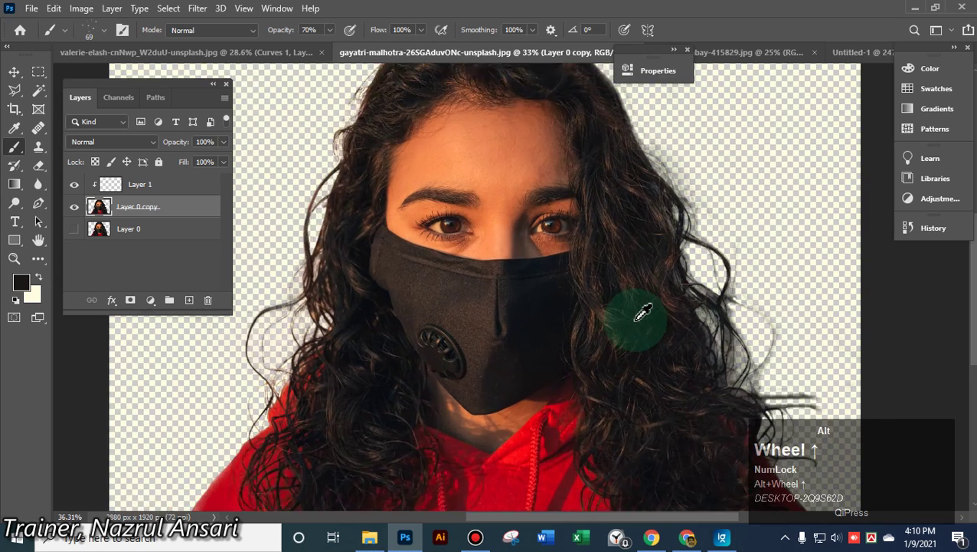
scroll(643, 314, "up", 2)
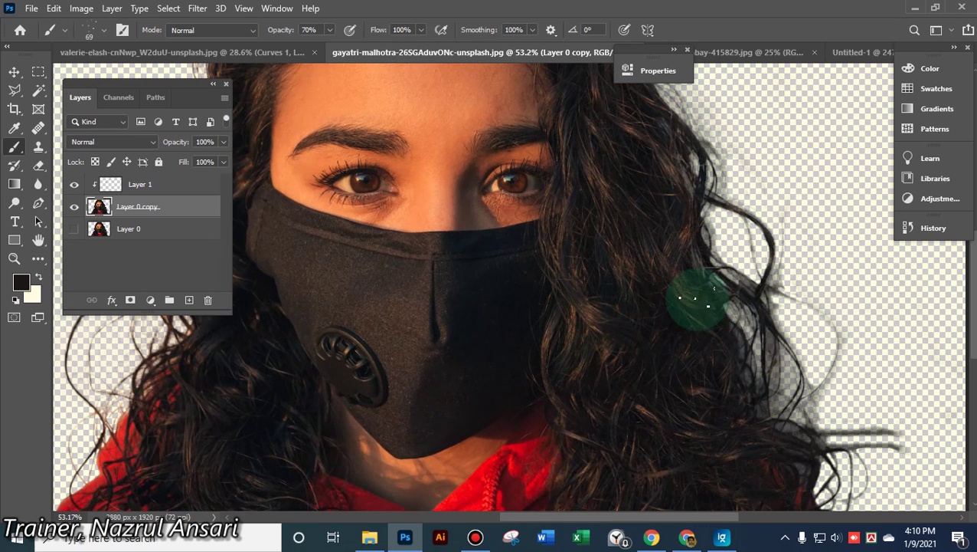
left_click(107, 32)
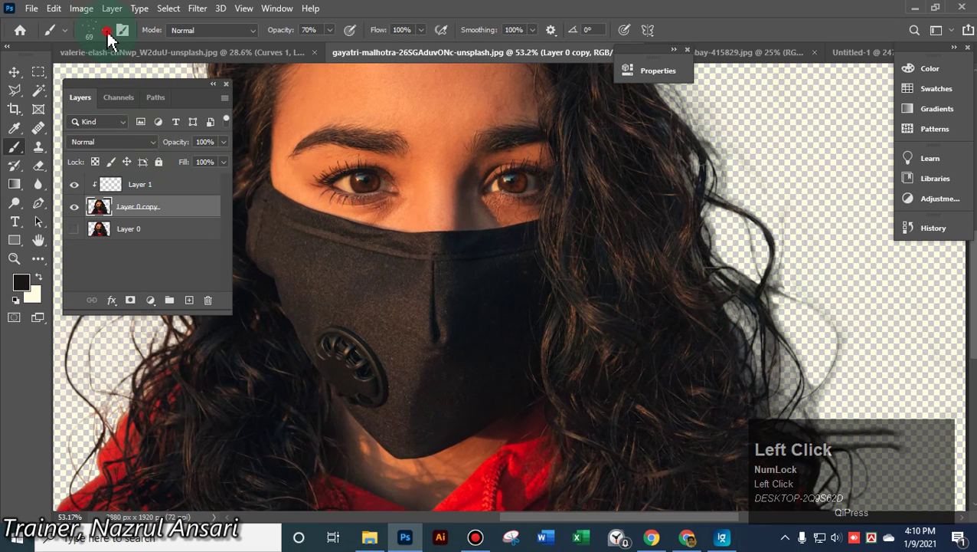
left_click(123, 190)
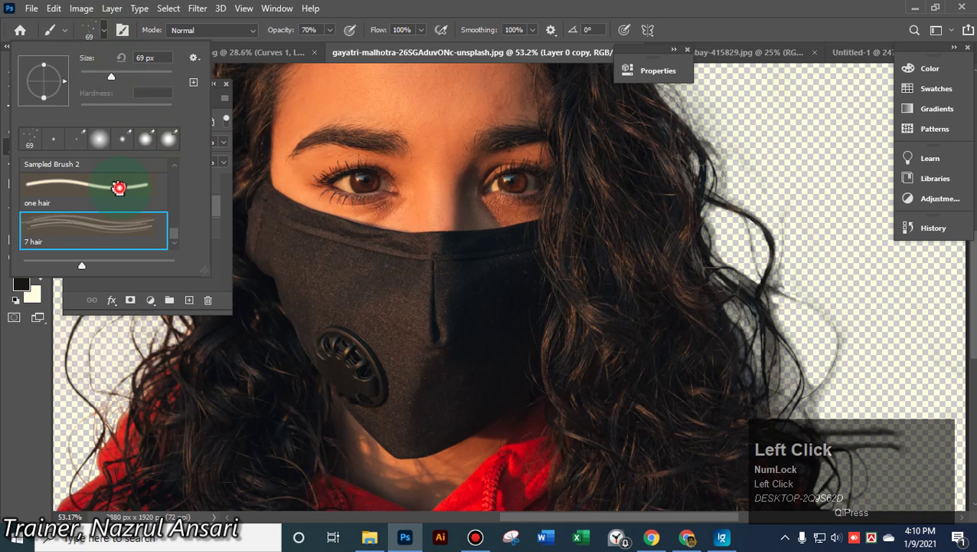
right_click(118, 192)
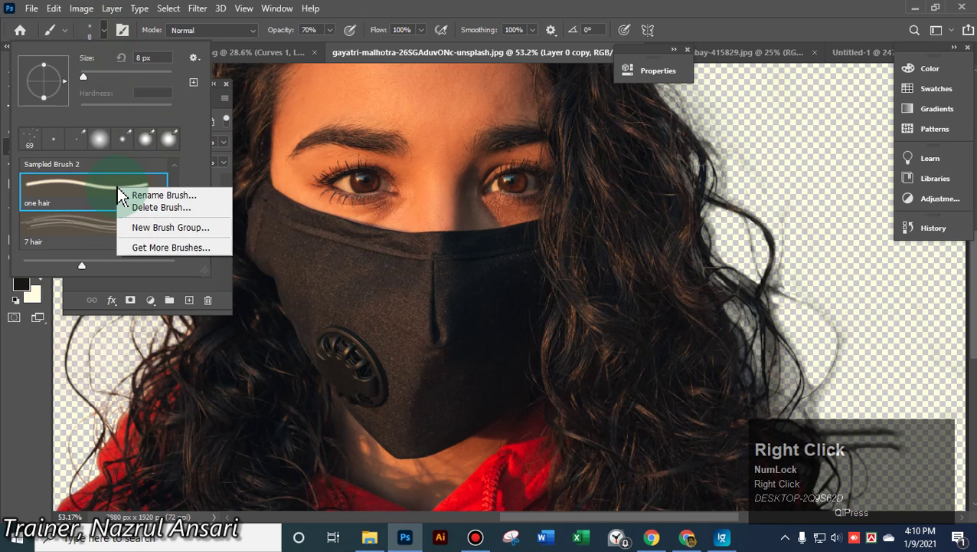
Select the "one hair" brush and open its Brush Settings, moving them clear of the layer list
left_click(119, 189)
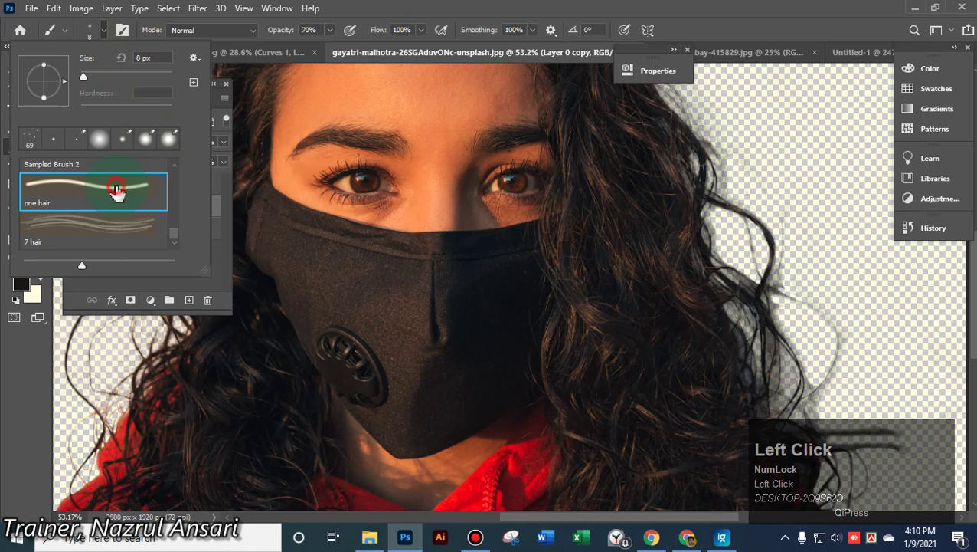
left_click(275, 11)
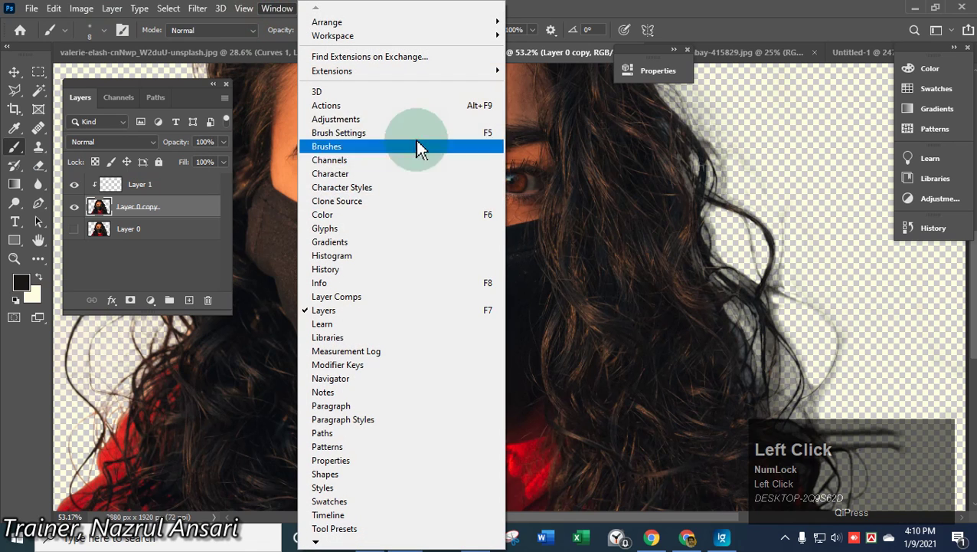
left_click(353, 133)
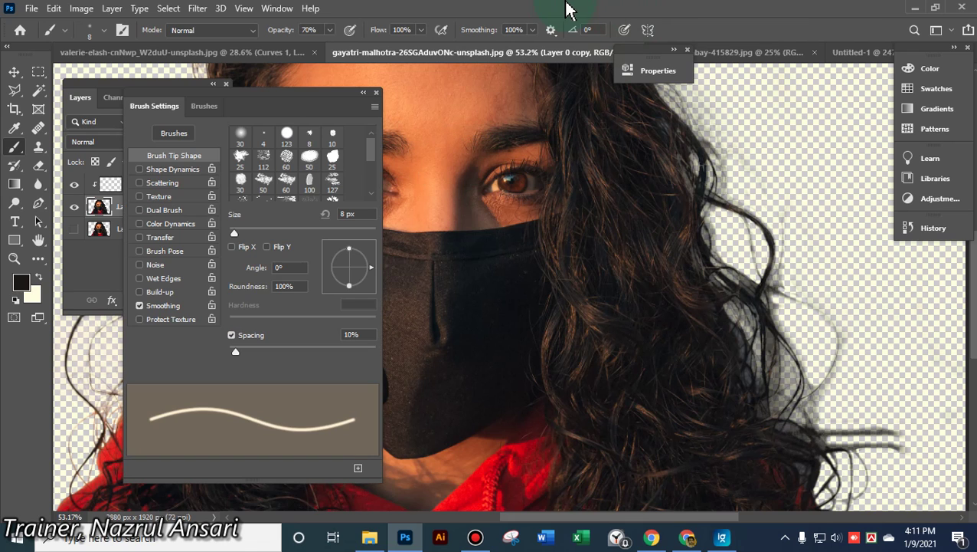
mouse_move(569, 9)
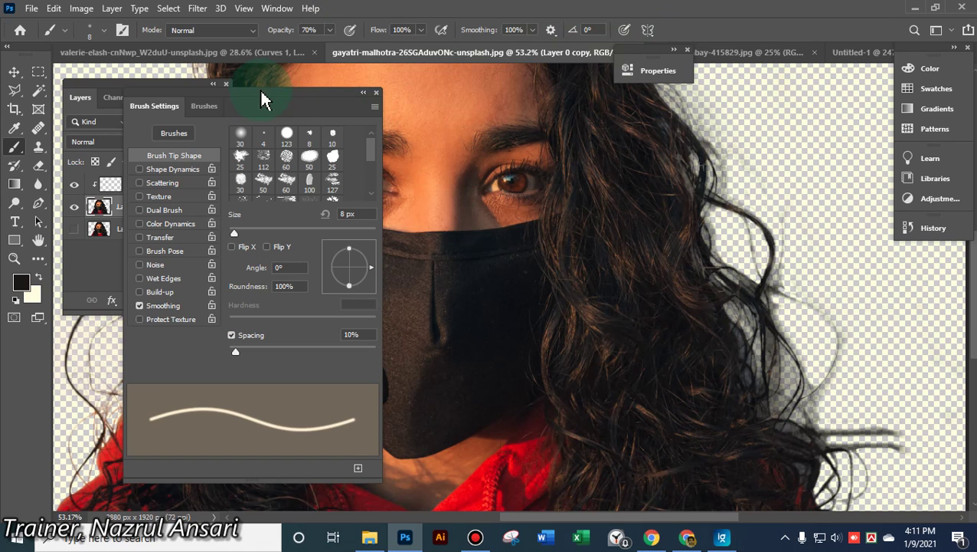
mouse_move(260, 89)
left_mouse_down()
mouse_move(753, 89)
mouse_move(626, 77)
mouse_move(637, 144)
left_mouse_up()
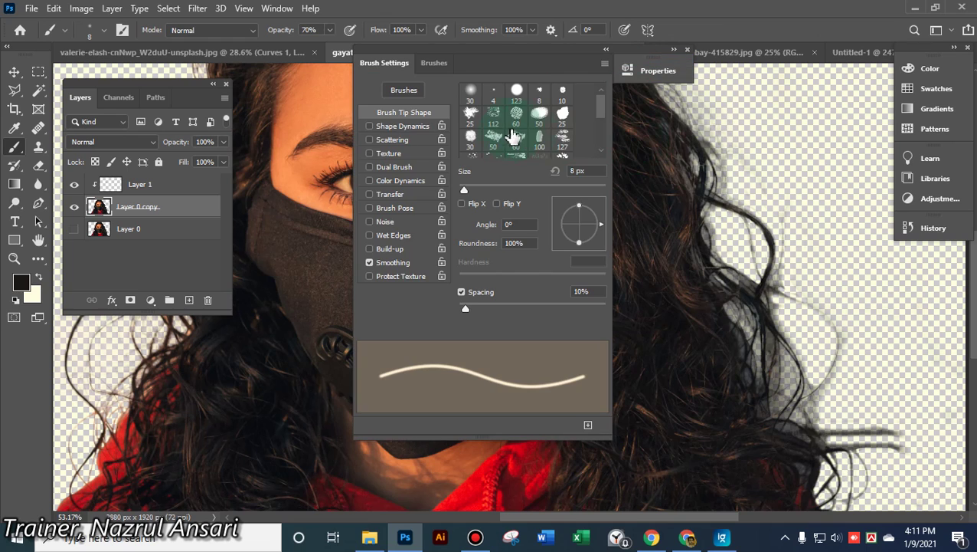
Enable Shape Dynamics for the hair brush and set its Size Jitter control to Fade at 200
left_click(369, 126)
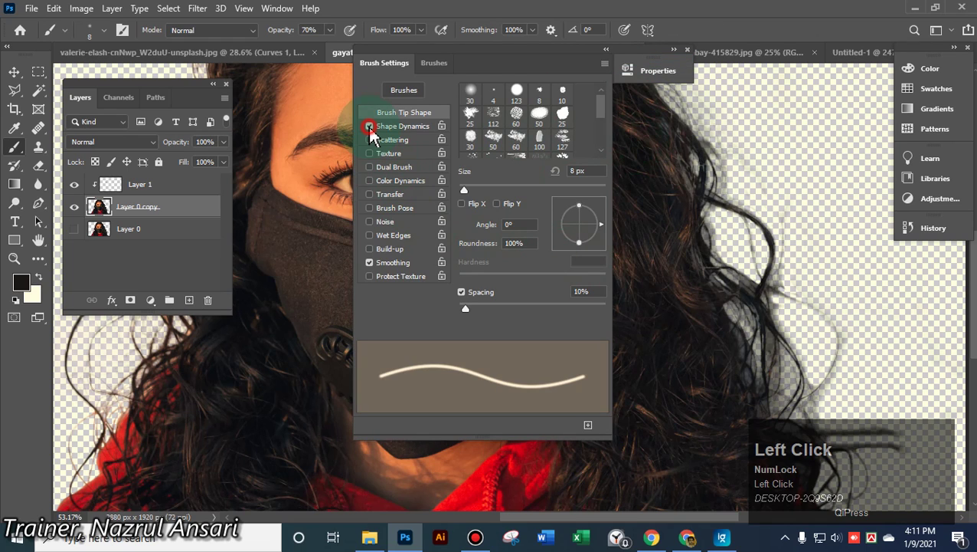
left_click(414, 127)
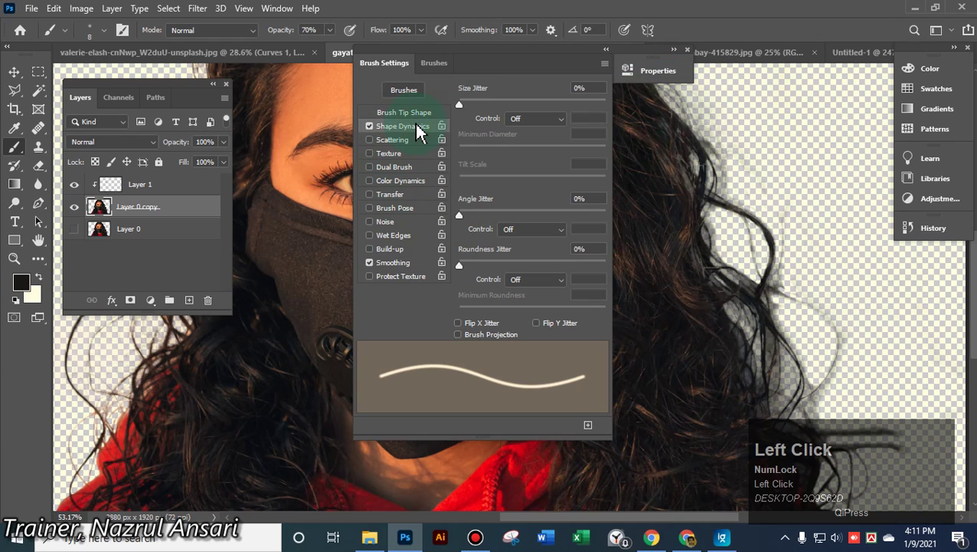
left_click(563, 122)
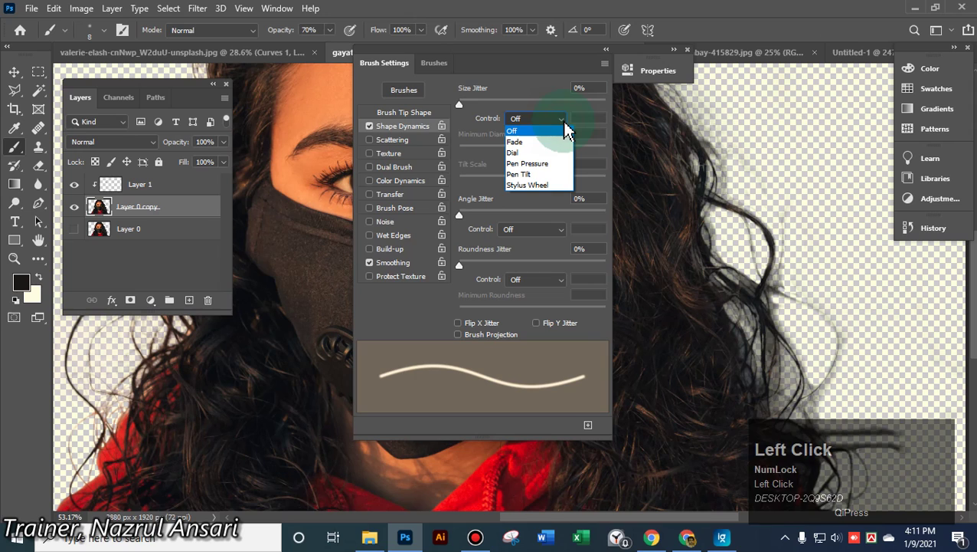
left_click(543, 139)
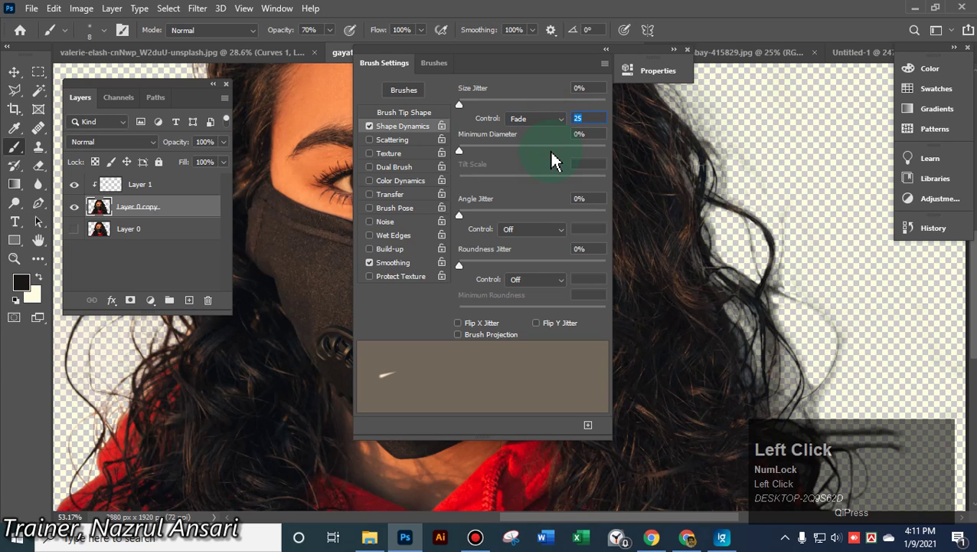
left_click(596, 122)
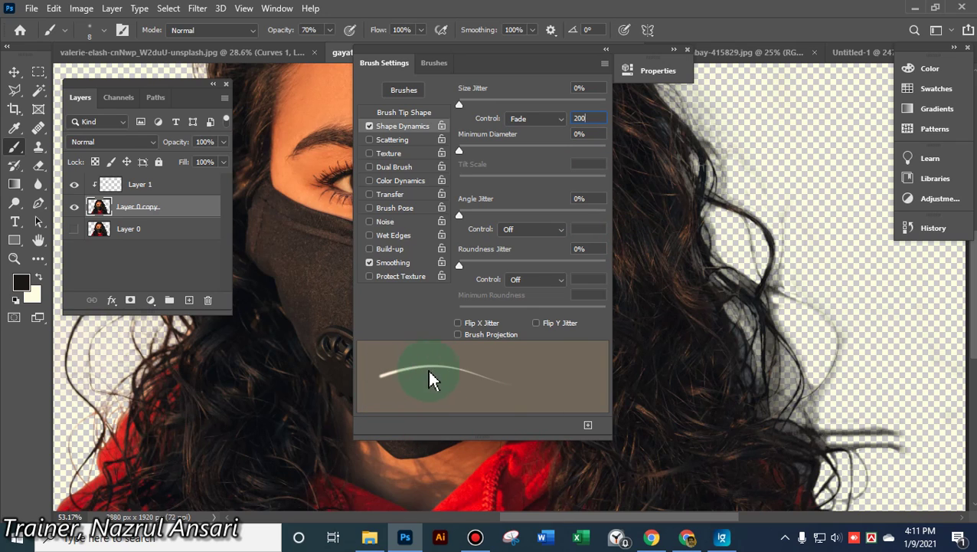
Set the Angle Jitter control to Fade with a value of 200
left_click(561, 280)
left_click(560, 234)
left_click(561, 229)
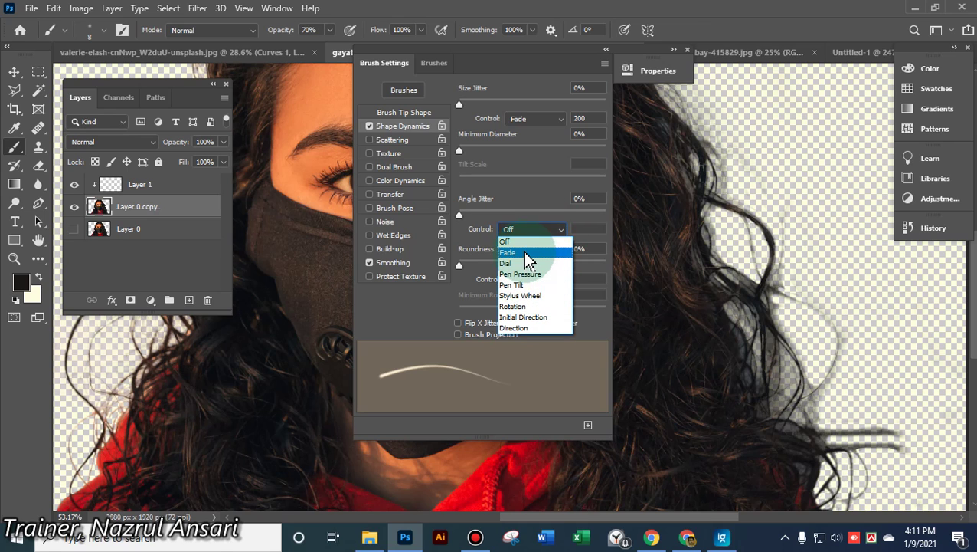
left_click(526, 254)
left_click(525, 252)
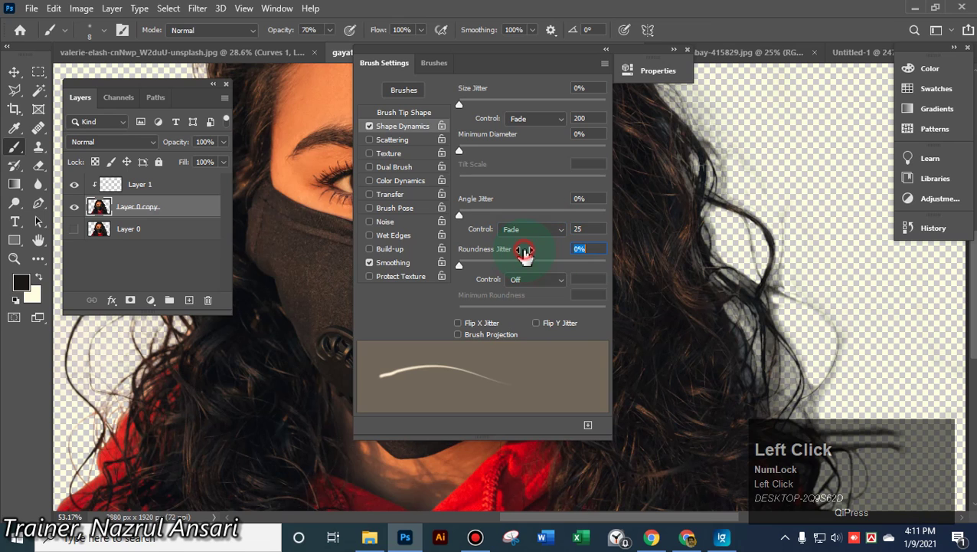
left_click(561, 228)
left_click(522, 250)
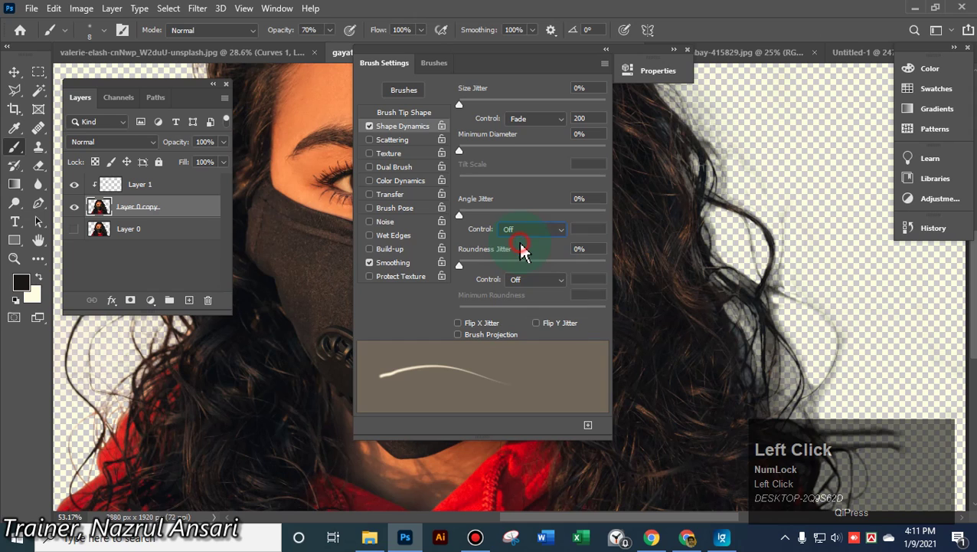
left_click(555, 229)
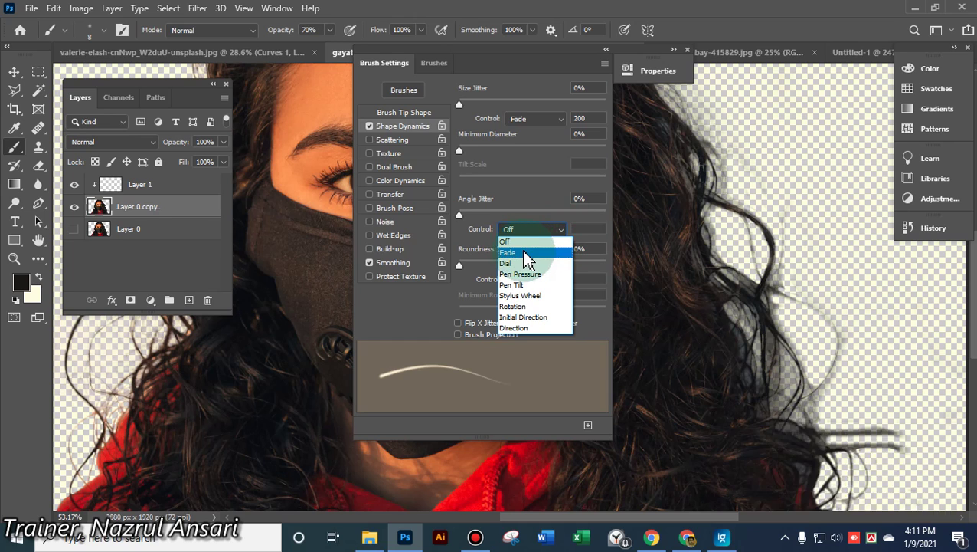
left_click(529, 242)
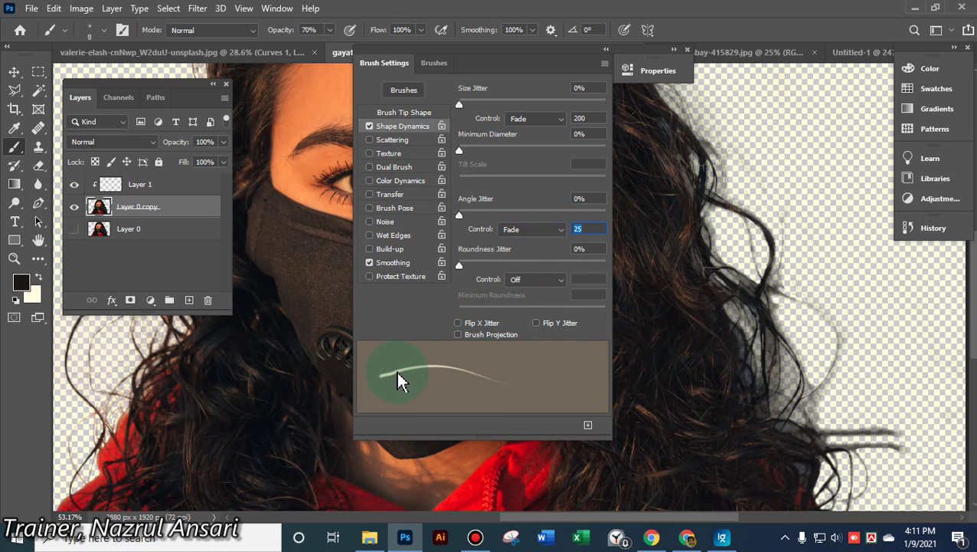
left_click(647, 251)
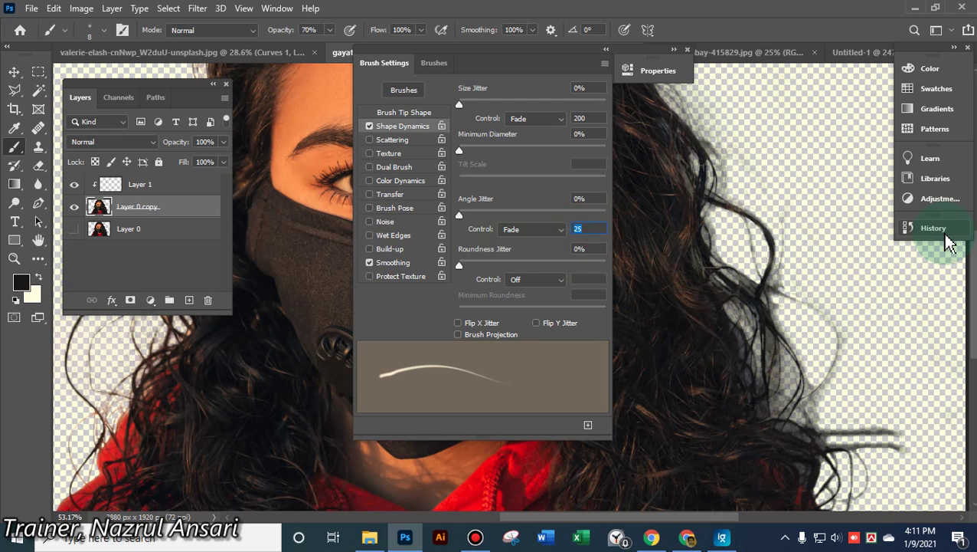
type("2")
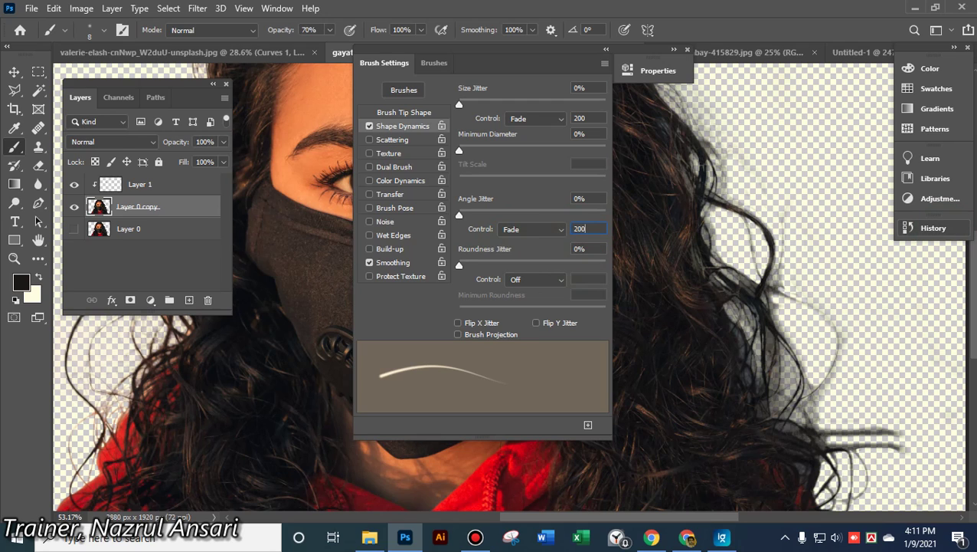
key("Return")
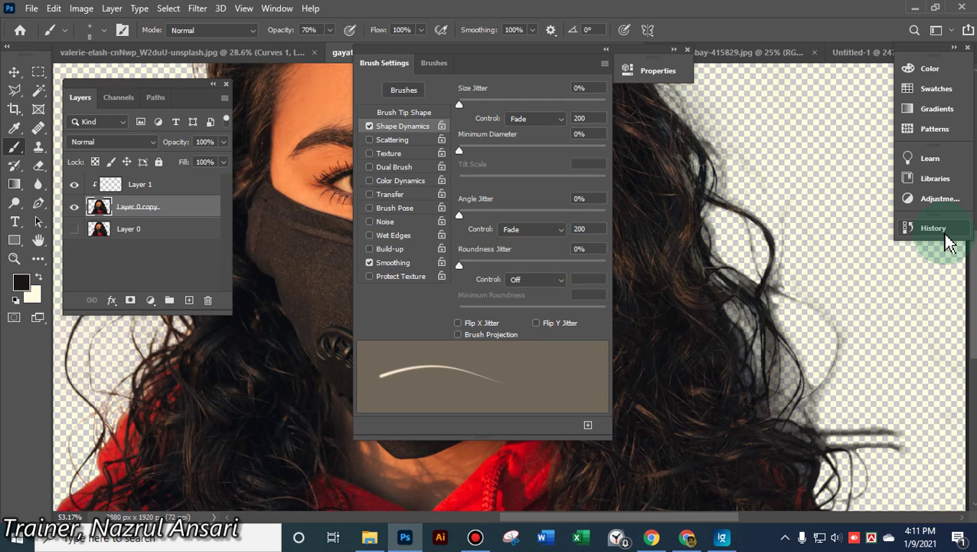
Set the Roundness Jitter control to Fade with a value of 200
left_click(557, 280)
left_click(536, 291)
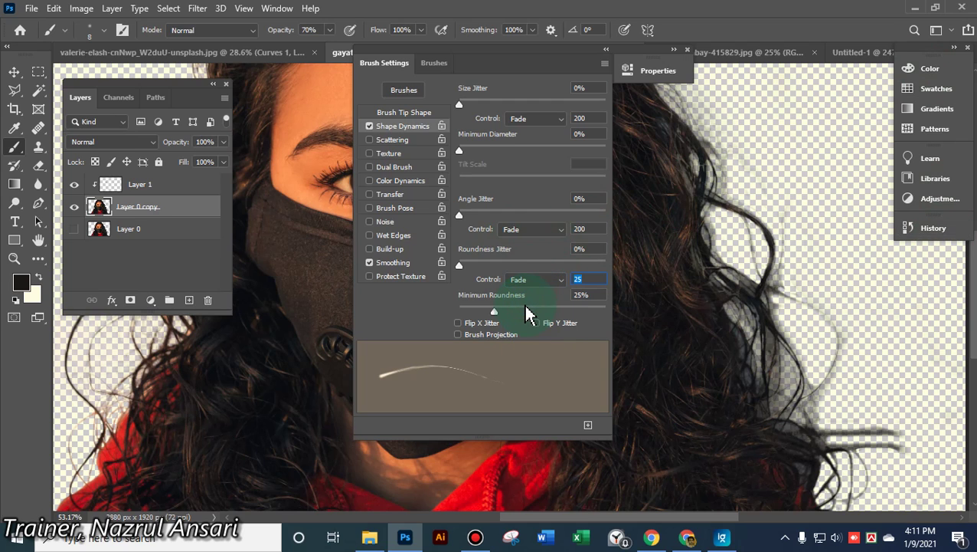
left_click(593, 298)
type("200")
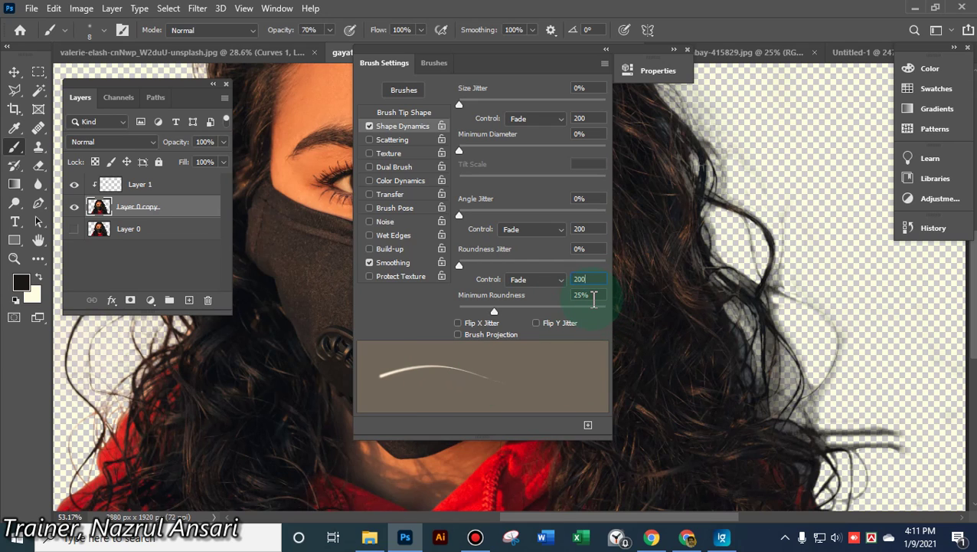
Enable Transfer, setting the Opacity Jitter control to Fade at 200 and the Flow Jitter control to Fade at 500
left_click(387, 195)
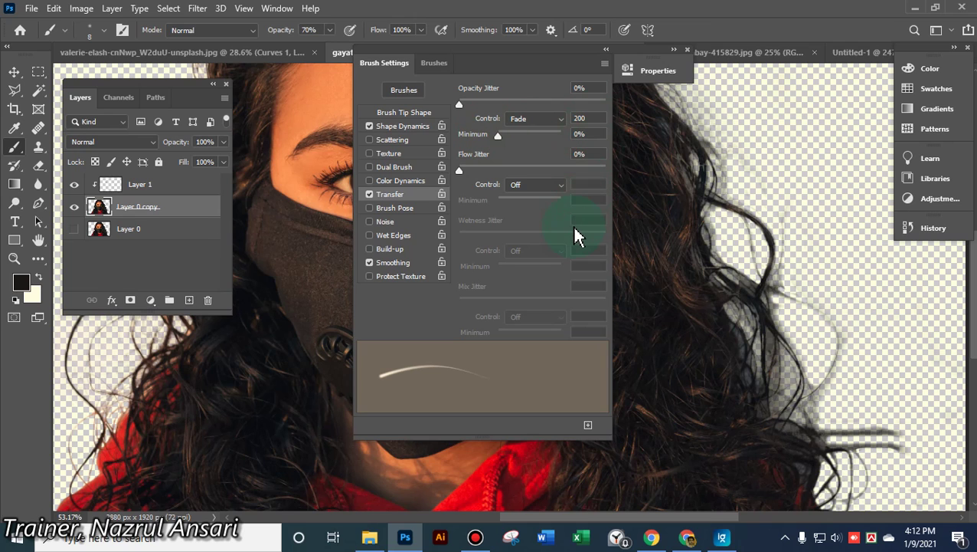
left_click(555, 191)
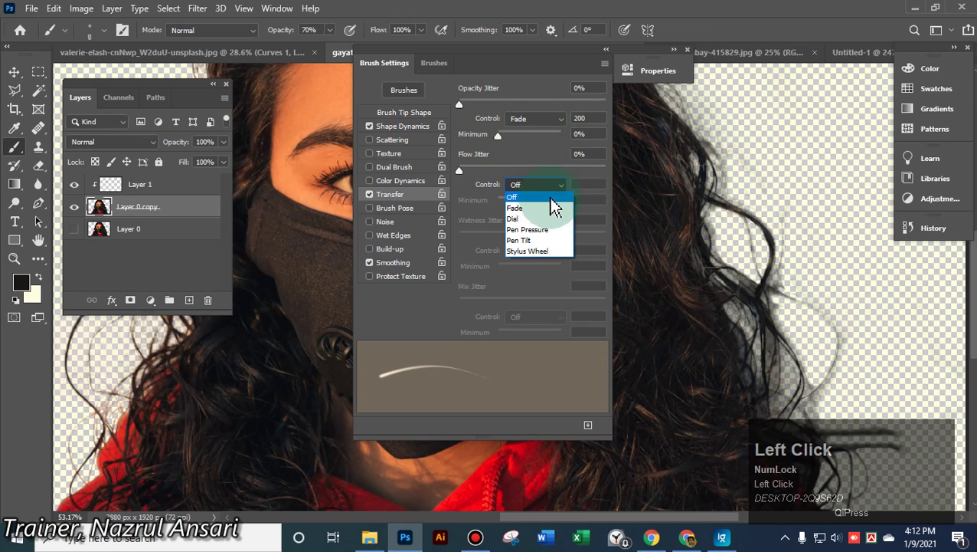
left_click(531, 214)
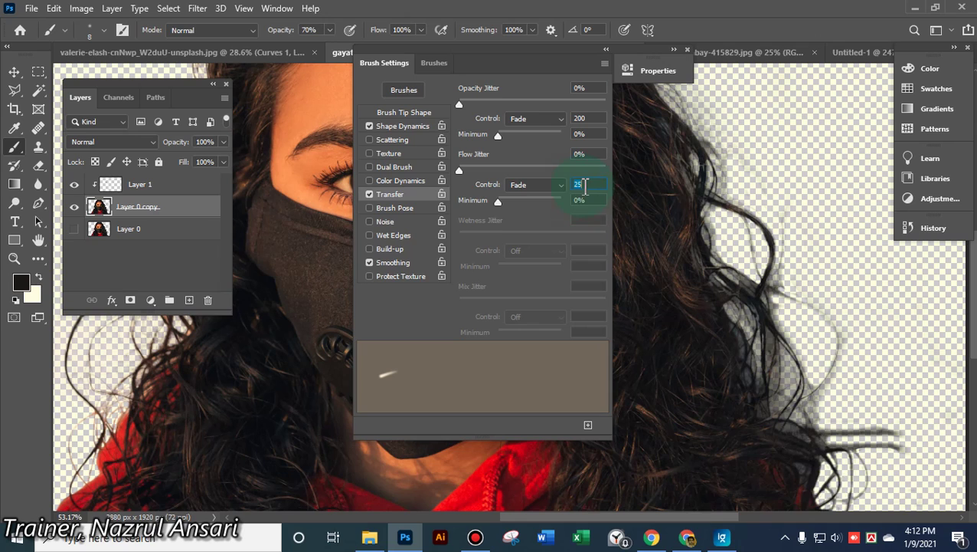
type("3")
left_click(604, 200)
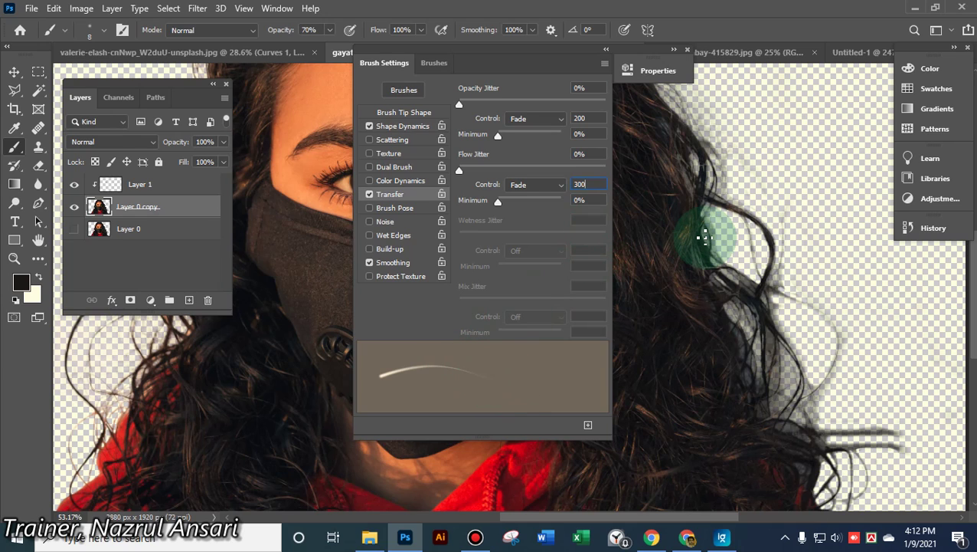
key("BackSpace")
key("BackSpace")
type("500")
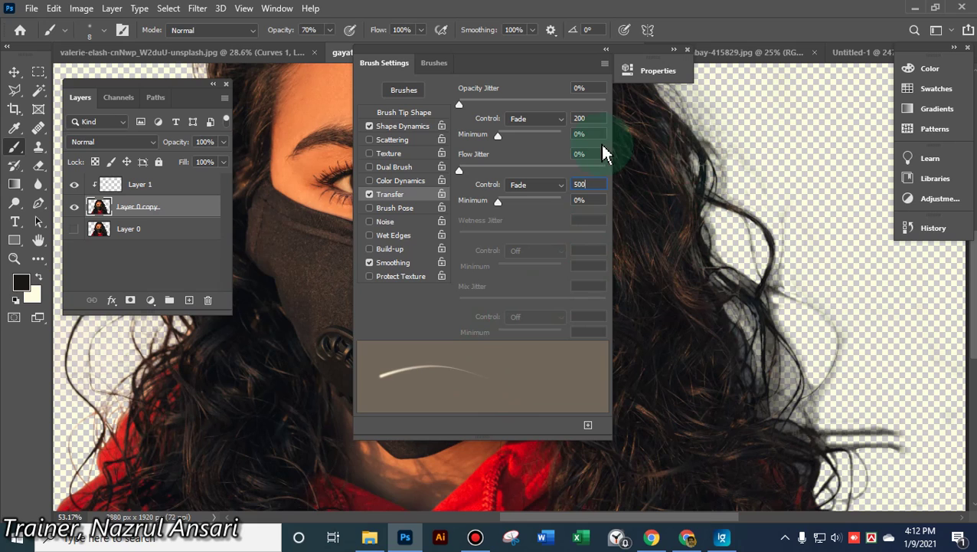
Set the Opacity Jitter fade value in the Transfer settings to 500
left_click(583, 119)
type("5")
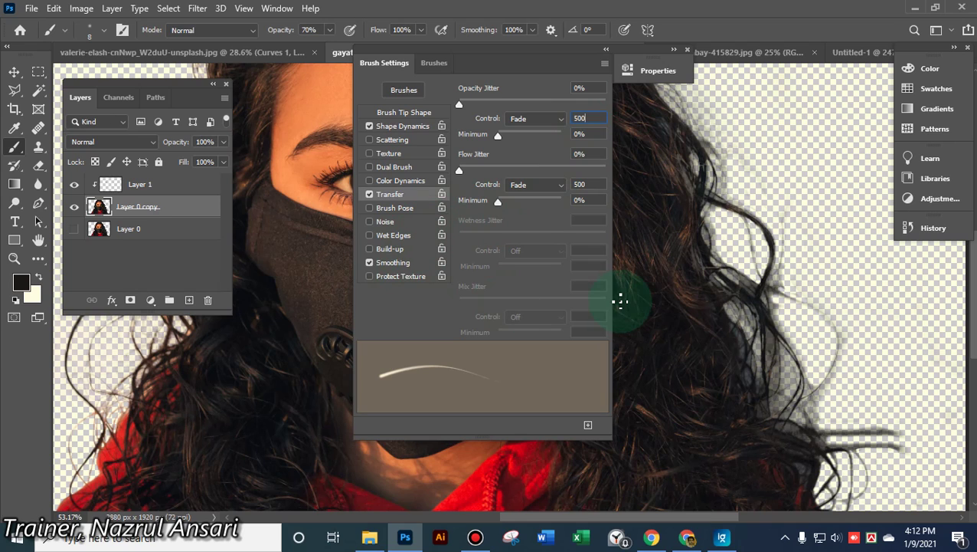
left_click(389, 265)
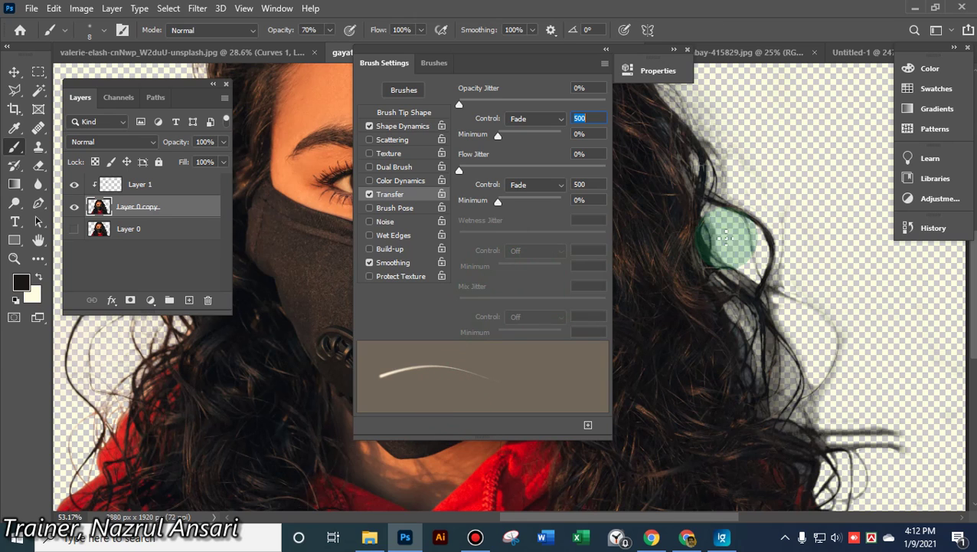
left_click(541, 52)
mouse_move(711, 184)
left_mouse_down()
mouse_move(714, 159)
mouse_move(799, 247)
mouse_move(829, 259)
mouse_move(833, 245)
left_mouse_up()
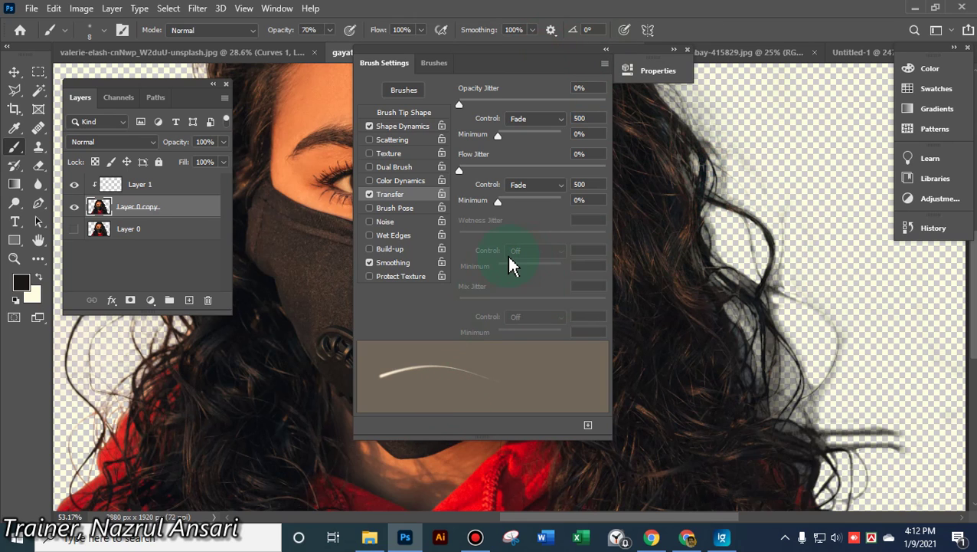
left_click(595, 121)
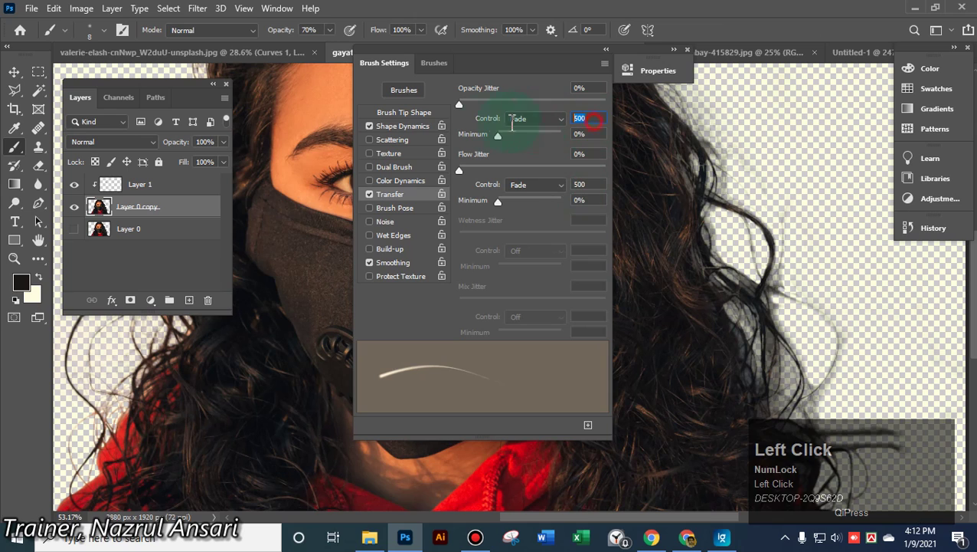
Set the Size, Angle and Roundness Jitter fade values in Shape Dynamics to 500
left_click(420, 127)
left_click(591, 118)
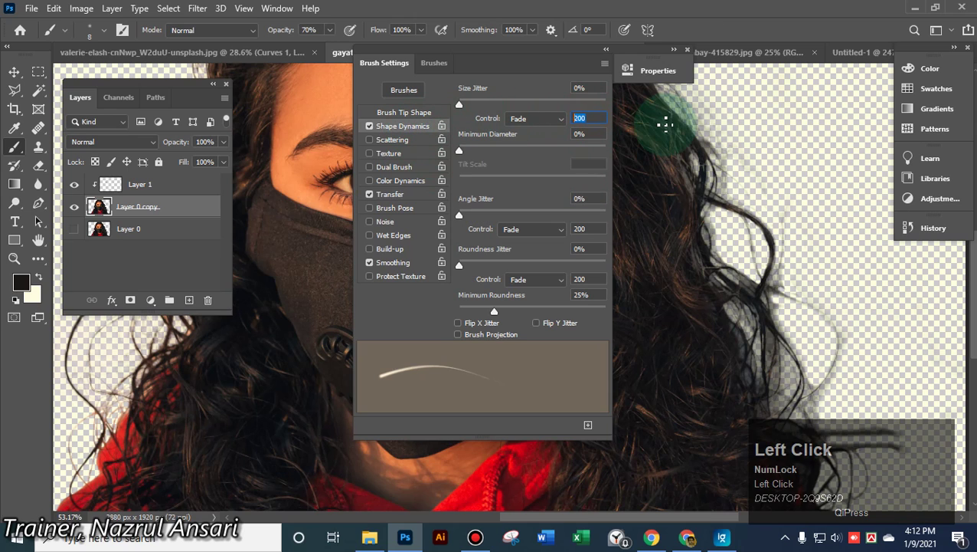
type("5")
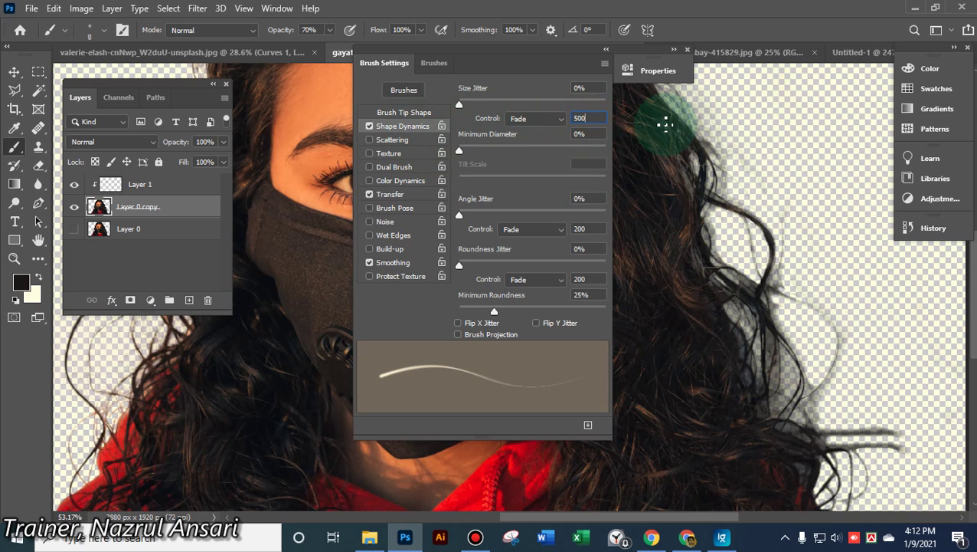
left_click(597, 228)
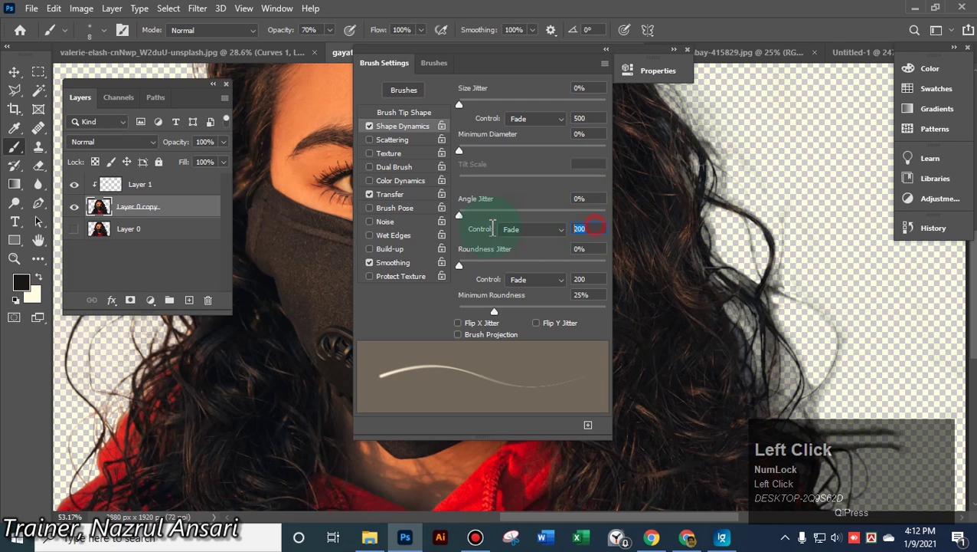
type("5")
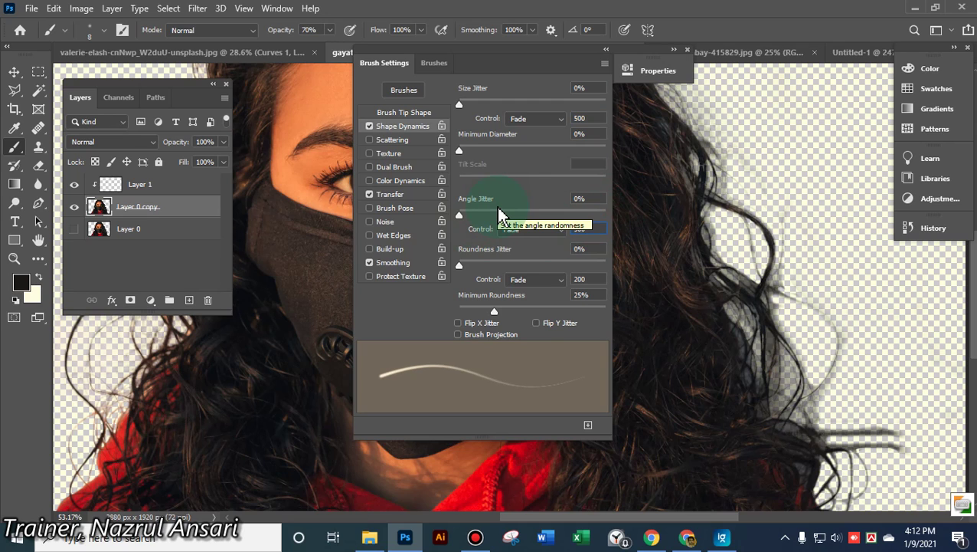
left_click(601, 279)
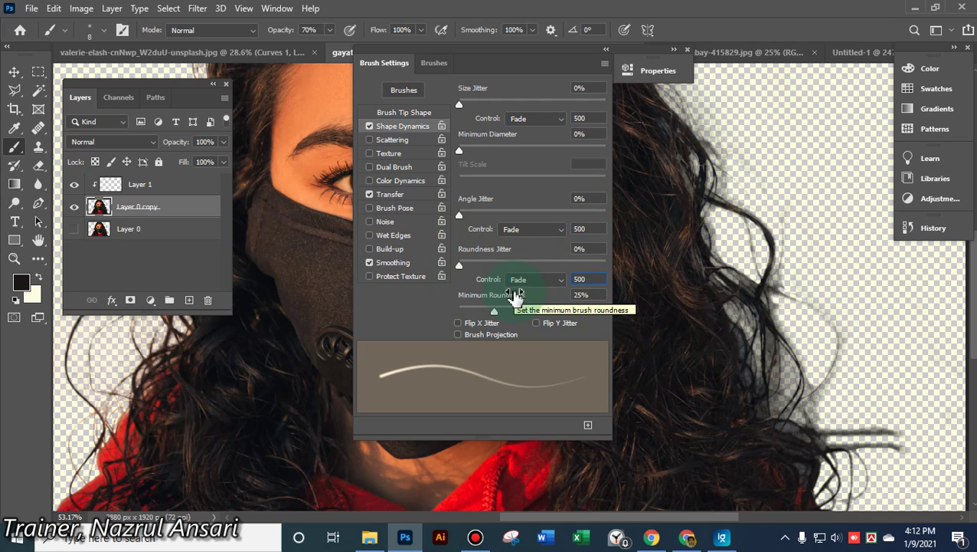
left_click(595, 118)
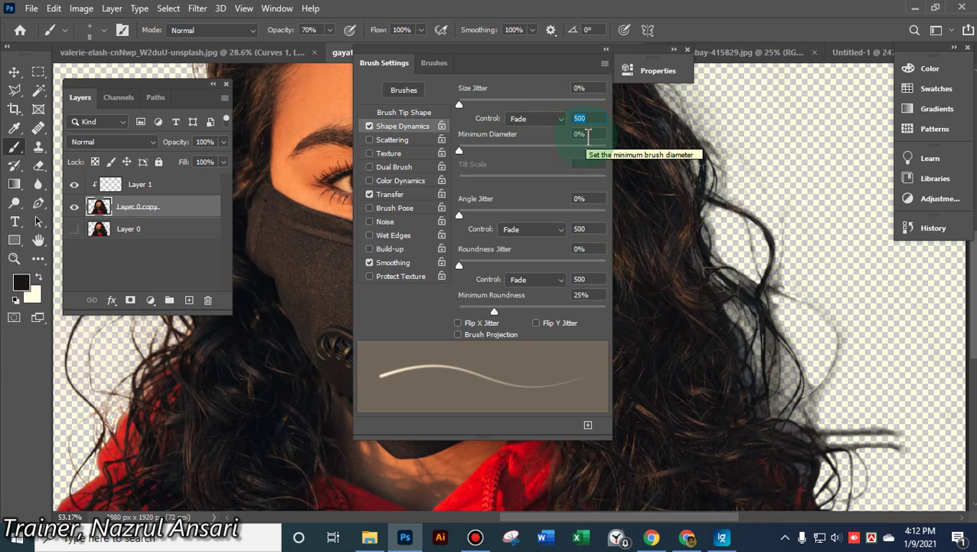
Set the Size, Angle and Roundness Jitter fade values in Shape Dynamics to 800
type("80")
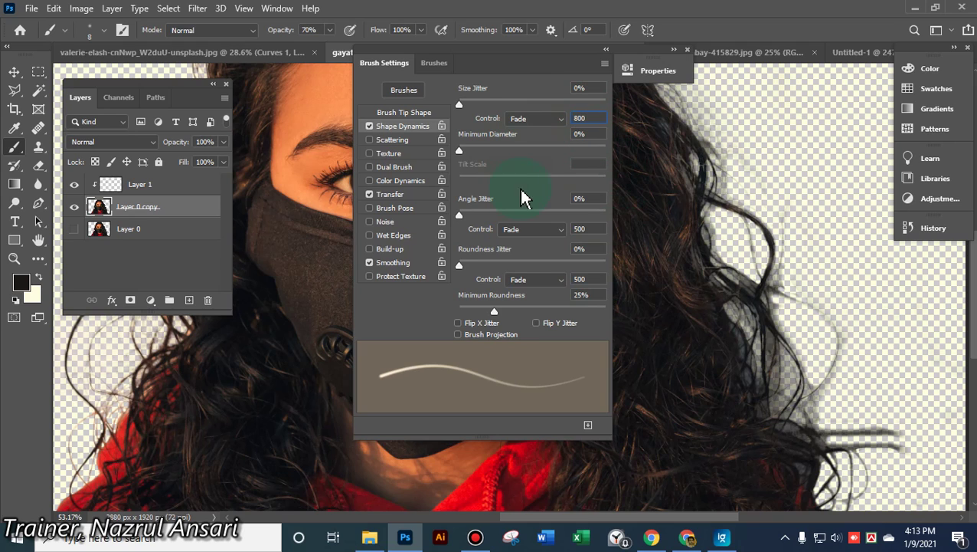
left_click(597, 228)
type("8")
left_click(579, 279)
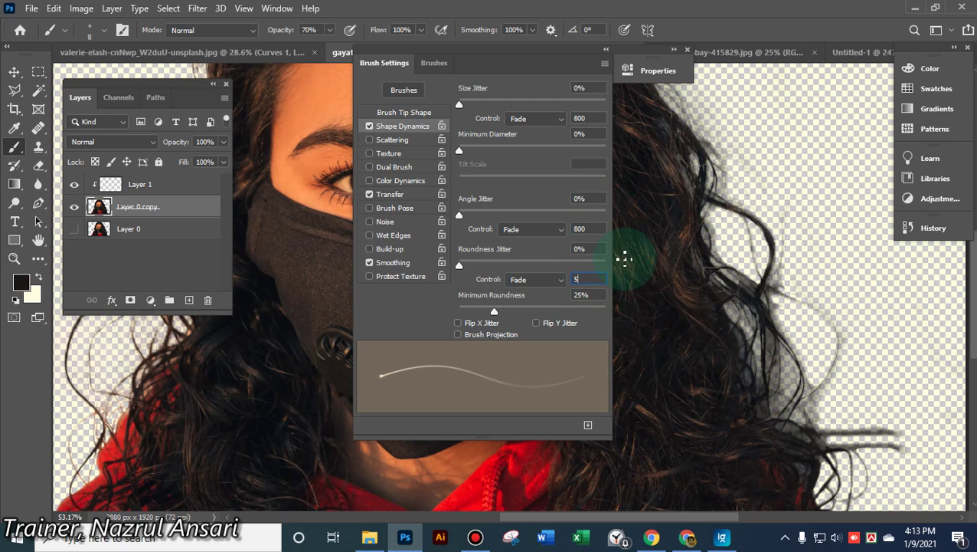
type("5")
key("BackSpace")
type("800")
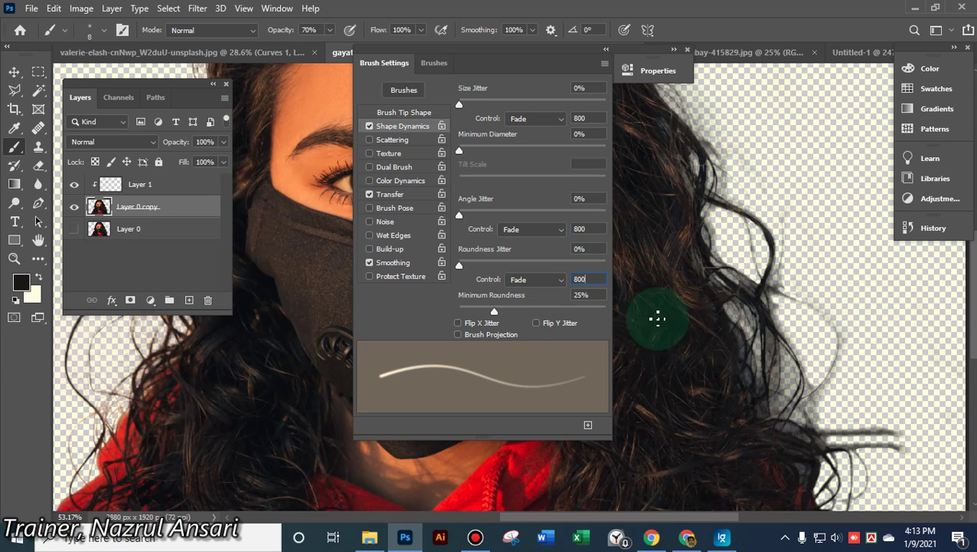
Set the Opacity Jitter and Flow Jitter fade values in the Transfer settings to 800
left_click(396, 196)
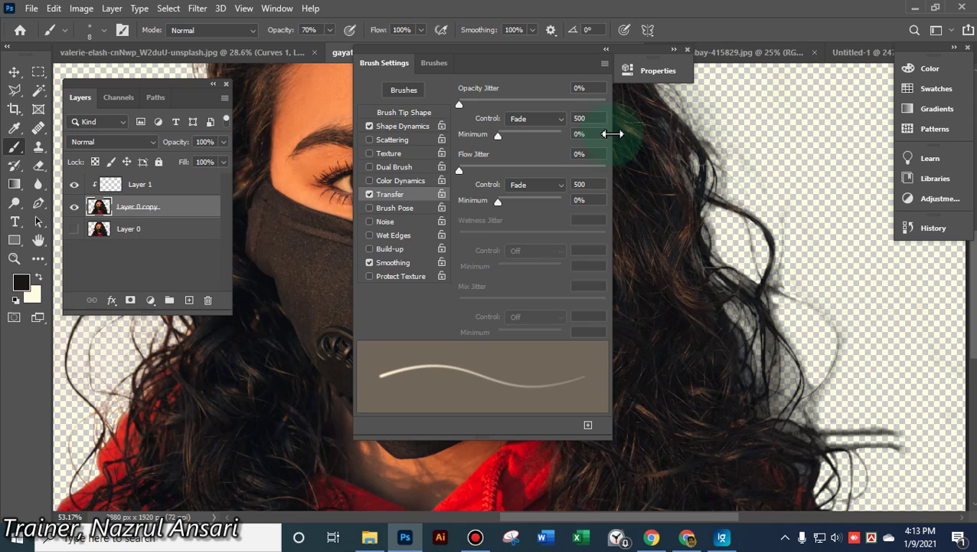
left_click(595, 118)
type("80")
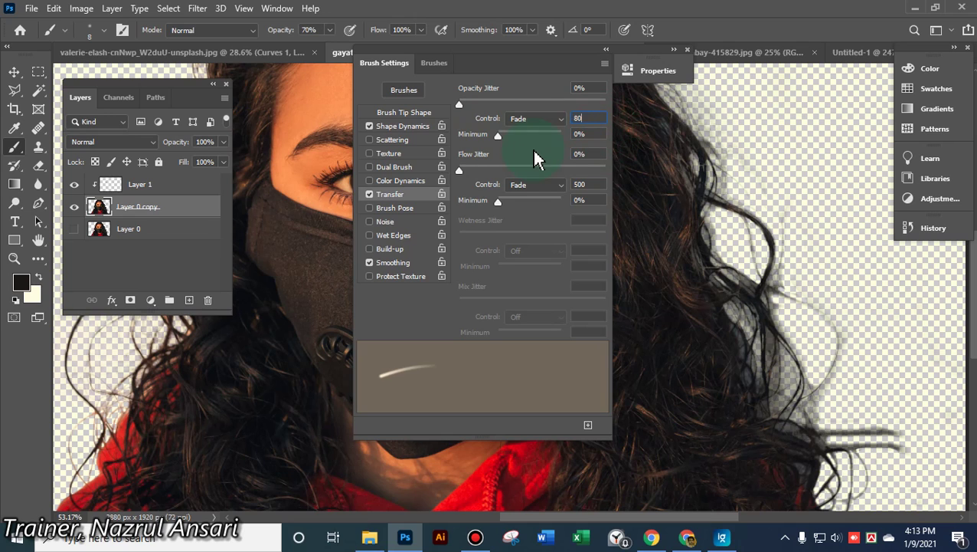
type("0")
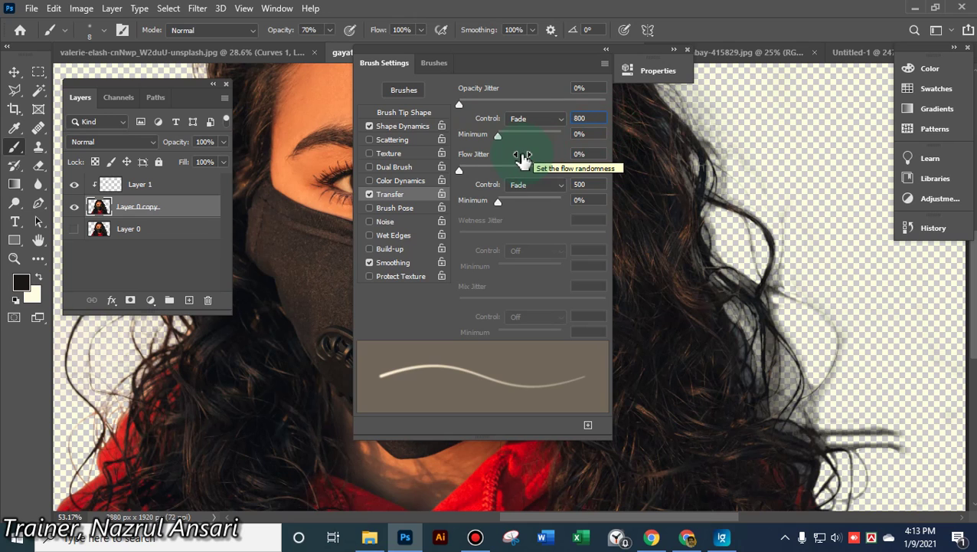
left_click(590, 184)
type("8")
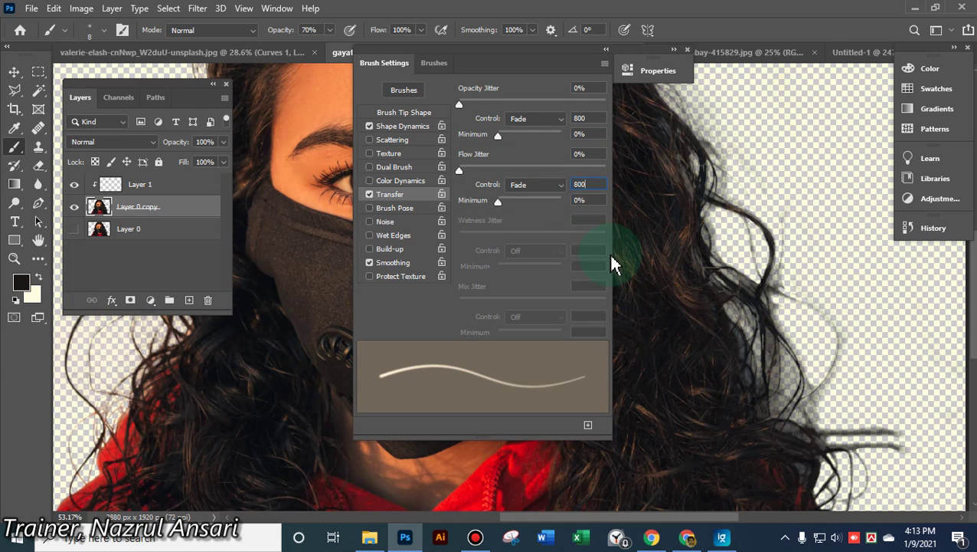
Paint a test hair strand along the outer curls on the right side of the portrait and collapse the Brush Settings
left_click(127, 85)
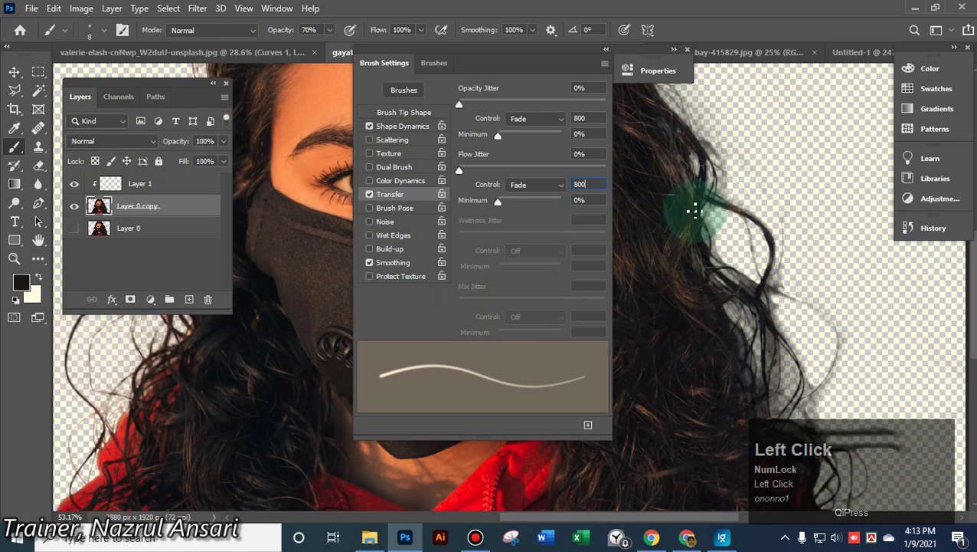
left_click(677, 154)
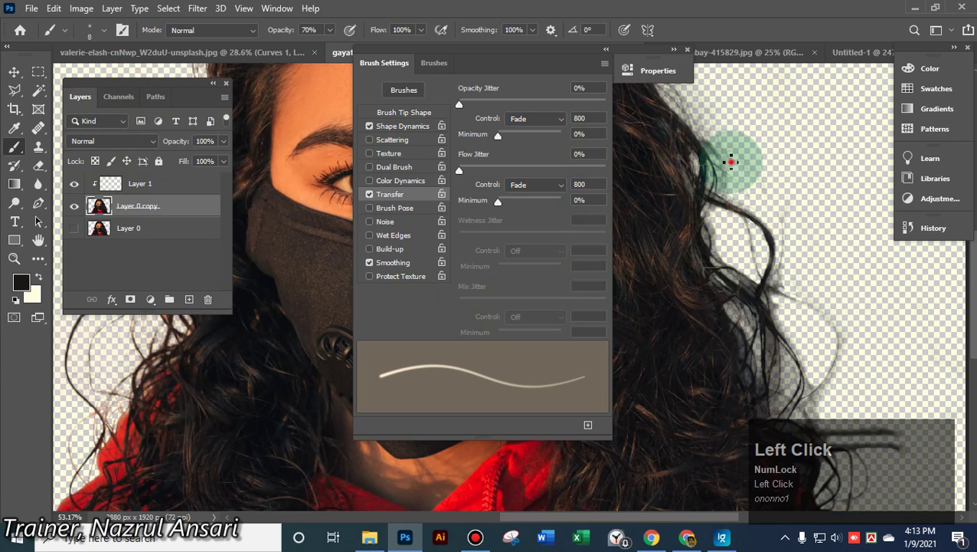
mouse_move(730, 159)
left_mouse_down()
mouse_move(770, 221)
mouse_move(770, 282)
mouse_move(869, 307)
left_mouse_up()
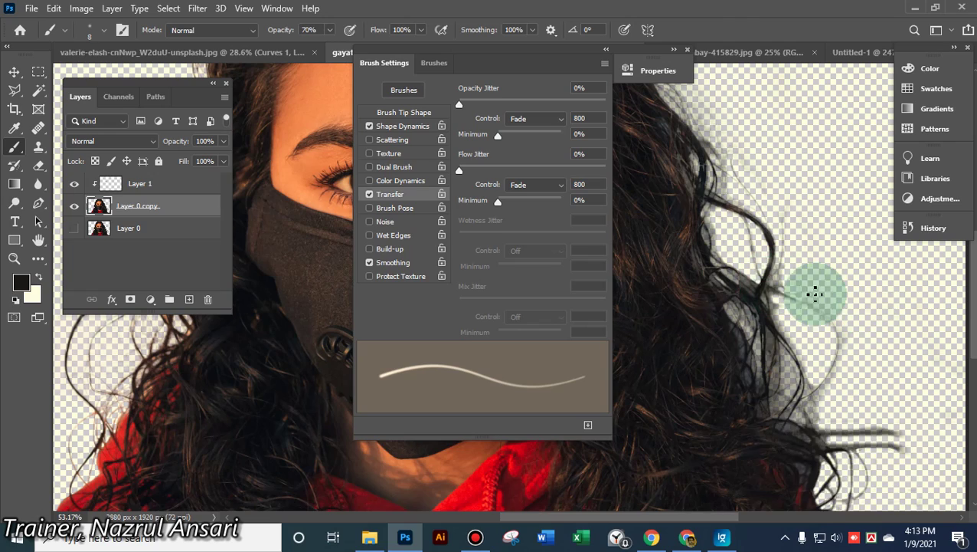
left_click(716, 272)
left_click(609, 55)
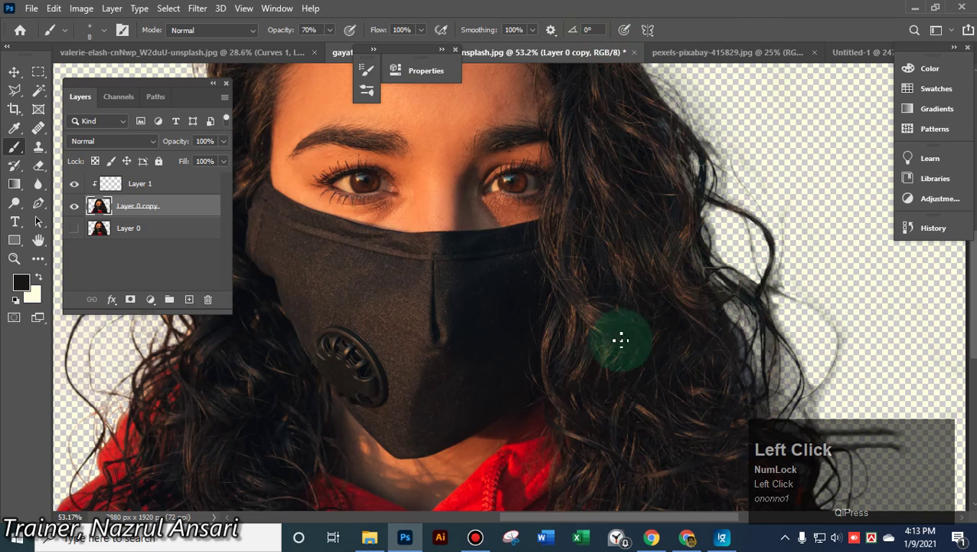
Paint several fine dark strands along the upper-left edge of the hair, beside the forehead
scroll(519, 331, "up", 1)
scroll(527, 331, "down", 2)
scroll(527, 332, "down", 1)
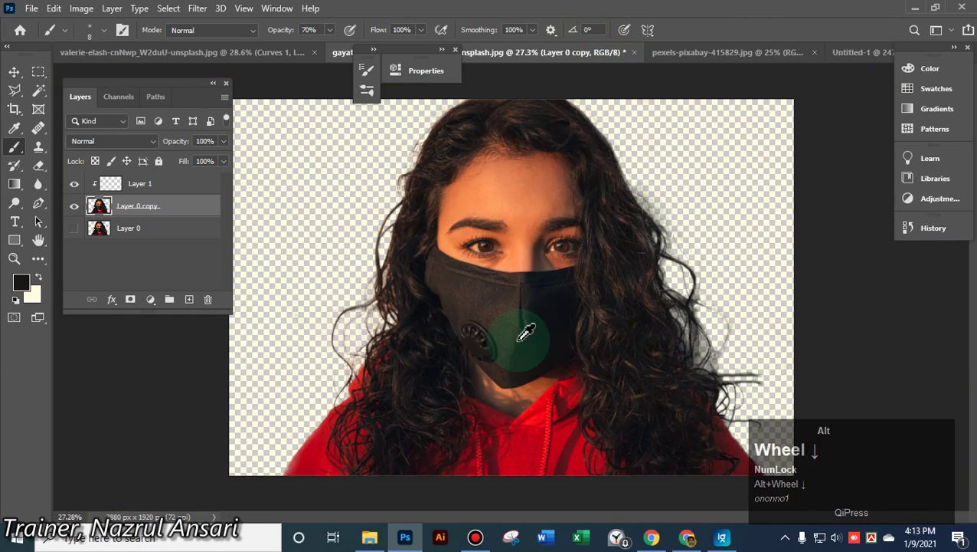
scroll(519, 337, "up", 1)
left_click_drag(567, 300, 596, 414)
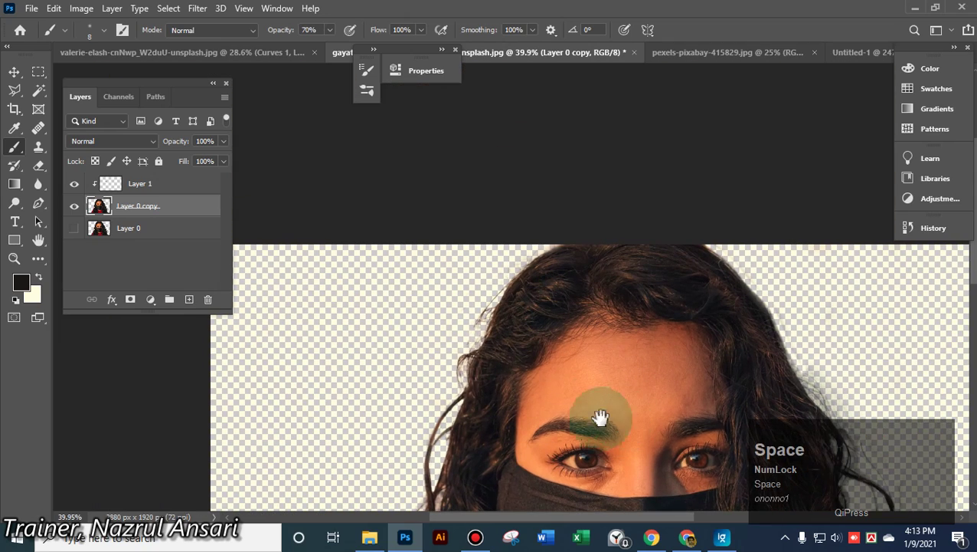
scroll(513, 371, "up", 2)
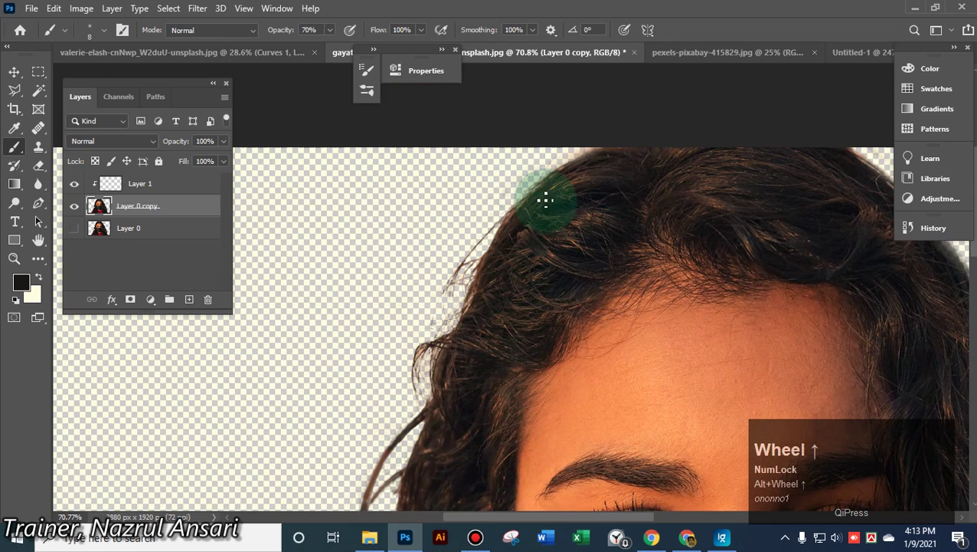
mouse_move(476, 251)
left_mouse_down()
mouse_move(415, 321)
mouse_move(409, 357)
mouse_move(472, 265)
mouse_move(430, 345)
mouse_move(502, 226)
left_mouse_up()
left_click_drag(455, 272, 461, 307)
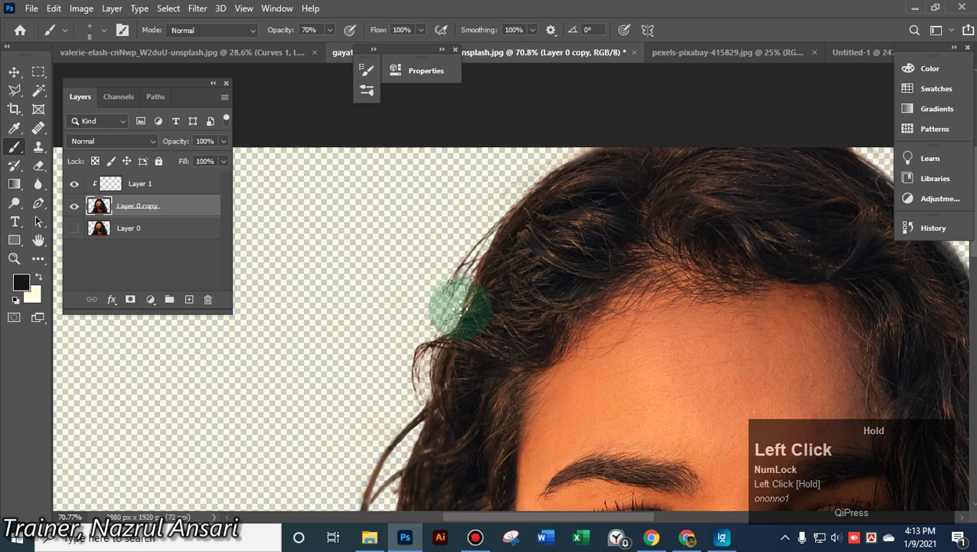
left_click_drag(485, 243, 456, 321)
mouse_move(453, 273)
left_mouse_down()
mouse_move(436, 338)
mouse_move(469, 262)
mouse_move(445, 341)
mouse_move(410, 327)
mouse_move(414, 350)
mouse_move(422, 317)
mouse_move(414, 328)
mouse_move(434, 349)
left_mouse_up()
Sample the brown of the loose lock on the left side of the hair and paint strands along it and the adjacent hair edge
scroll(557, 334, "down", 2)
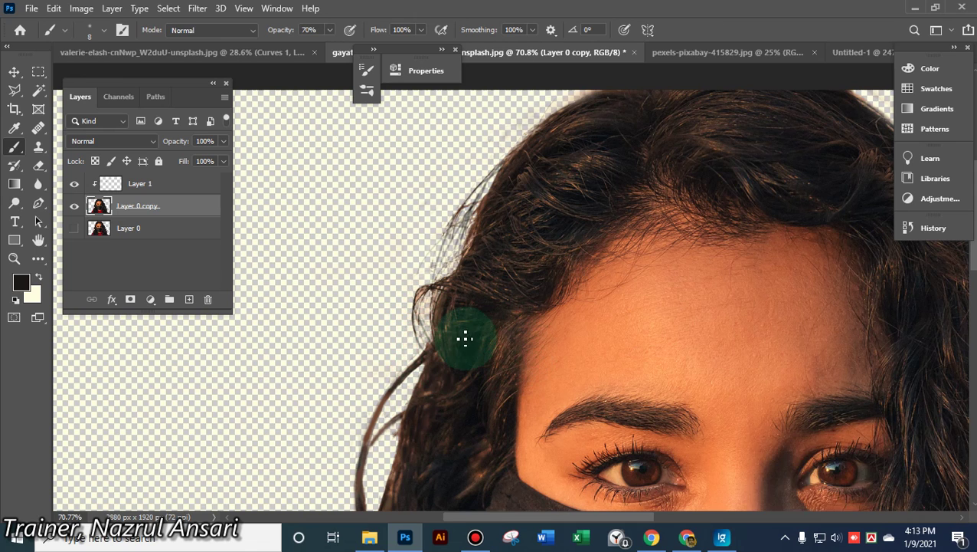
scroll(462, 337, "up", 5)
key("space")
left_click_drag(443, 349, 650, 96)
left_click(459, 270, "alt")
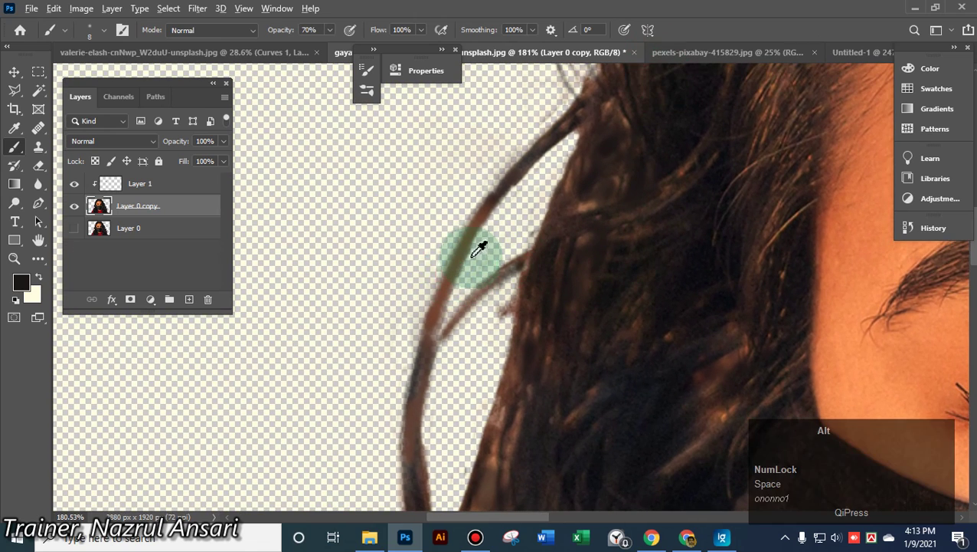
mouse_move(513, 190)
left_mouse_down()
mouse_move(491, 203)
mouse_move(443, 289)
mouse_move(415, 408)
mouse_move(420, 398)
left_mouse_up()
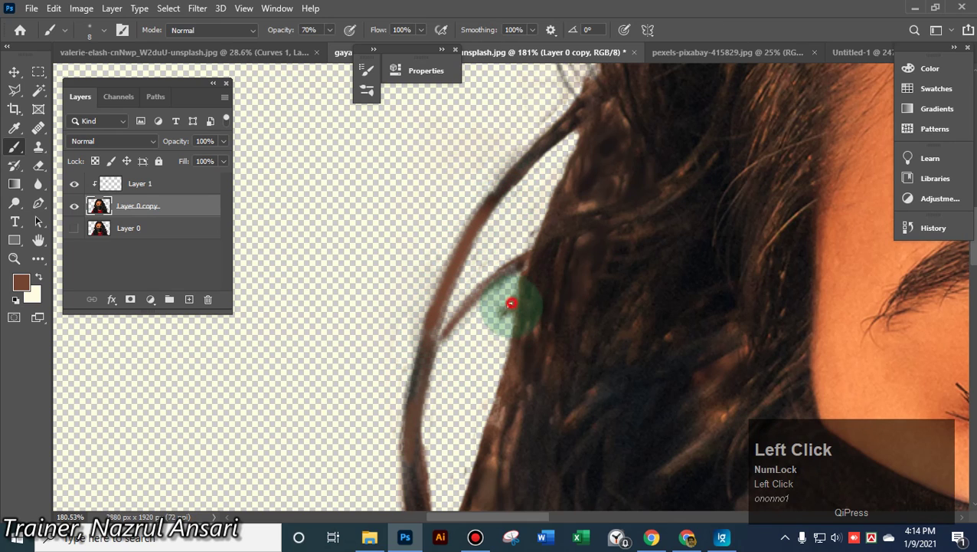
left_click_drag(510, 303, 496, 338)
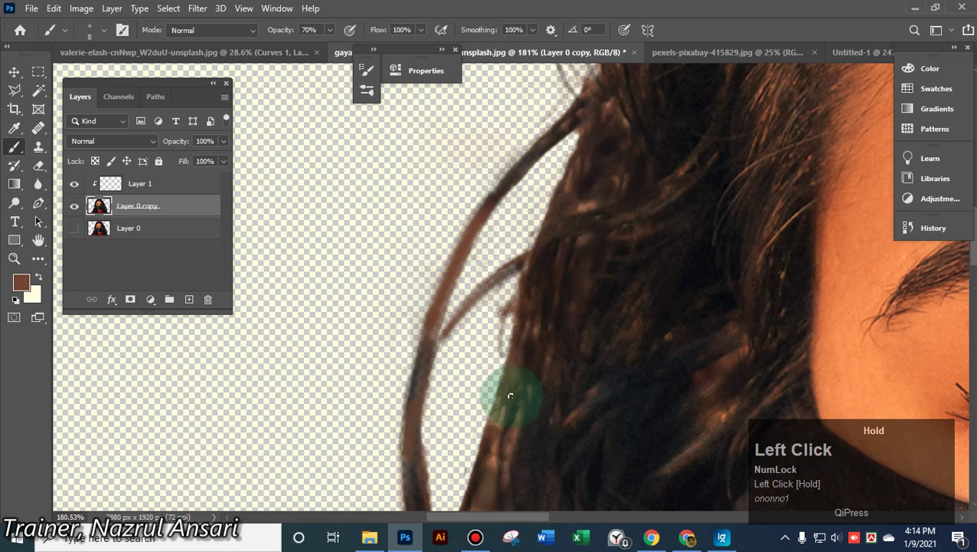
mouse_move(514, 410)
left_mouse_down()
mouse_move(498, 330)
mouse_move(509, 303)
mouse_move(650, 307)
mouse_move(613, 310)
left_mouse_up()
Retrace the faint loose strands curling outward from the left side of the hair in the sampled brown
scroll(613, 310, "down", 3)
scroll(613, 310, "down", 5)
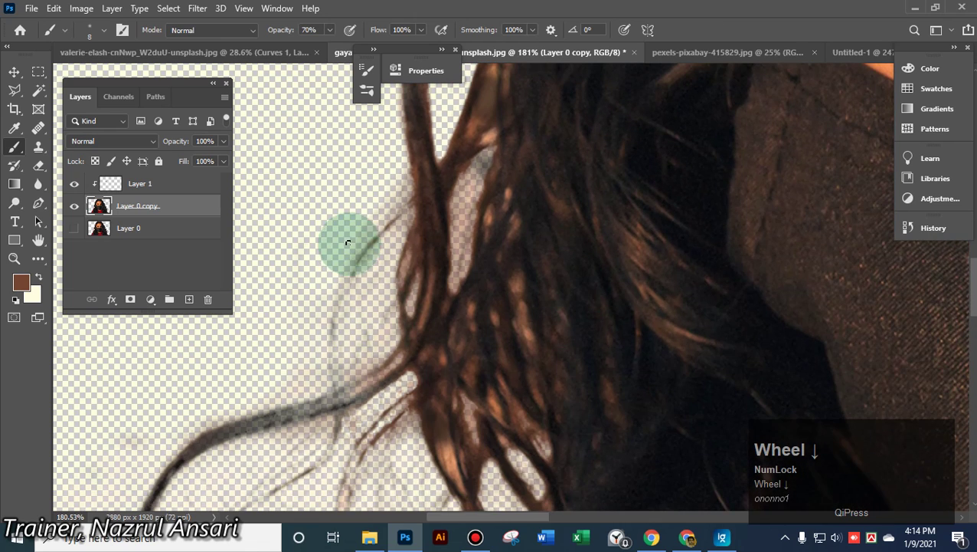
mouse_move(368, 247)
left_mouse_down()
mouse_move(334, 317)
mouse_move(326, 370)
left_mouse_up()
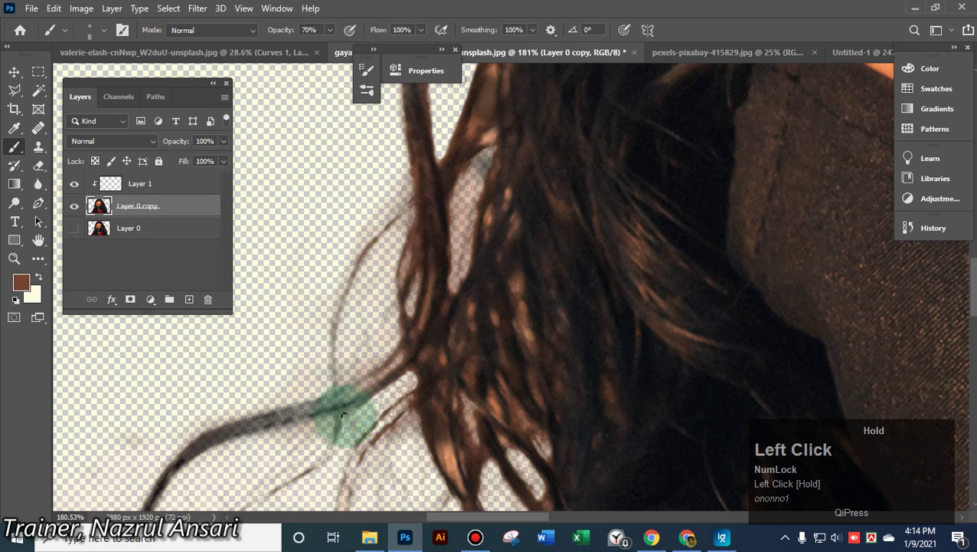
left_click_drag(343, 414, 342, 443)
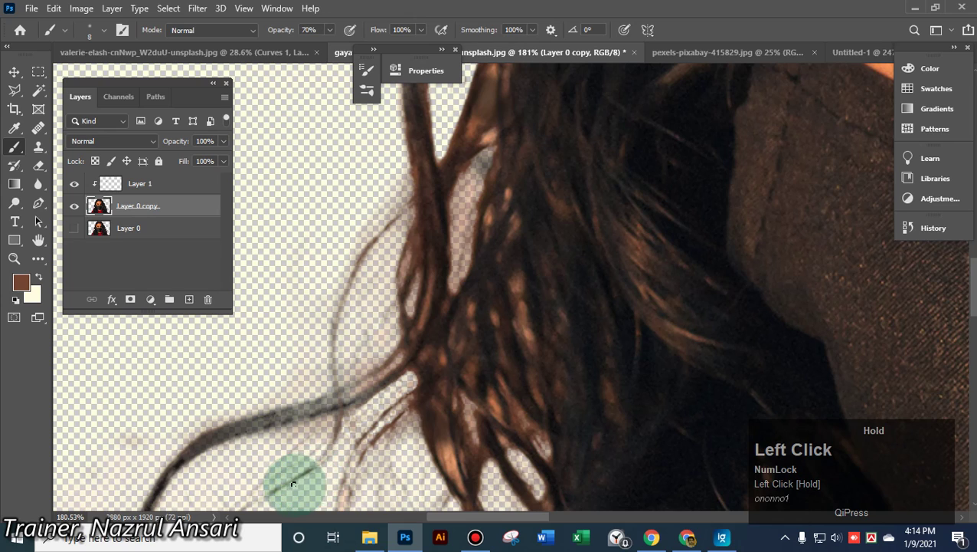
mouse_move(279, 489)
left_mouse_down()
mouse_move(319, 463)
mouse_move(337, 430)
mouse_move(294, 475)
mouse_move(195, 506)
left_mouse_up()
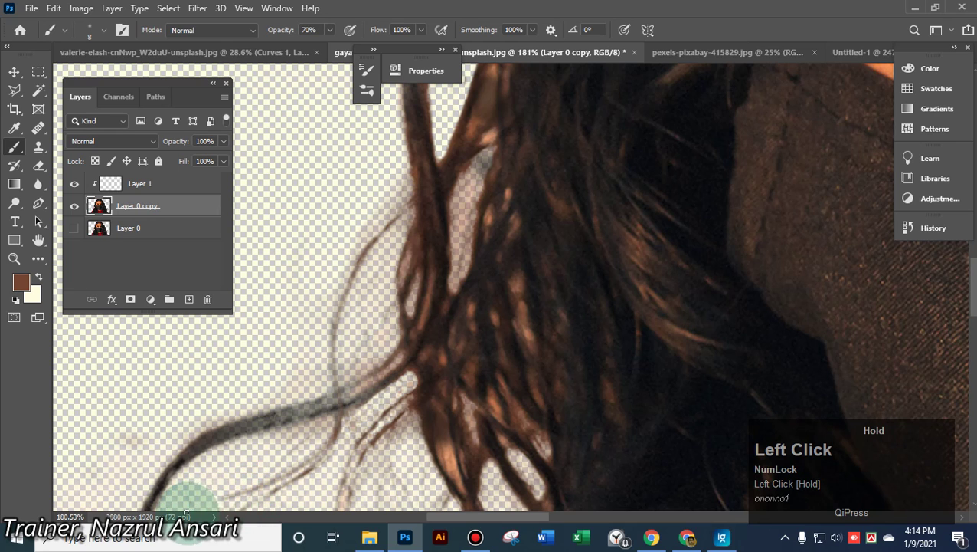
scroll(376, 349, "down", 5)
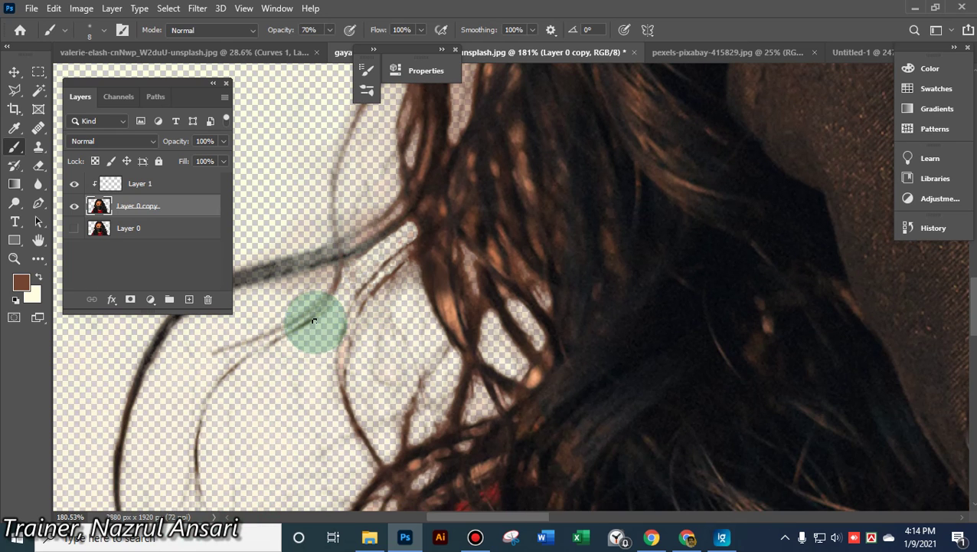
mouse_move(314, 321)
left_mouse_down()
mouse_move(257, 345)
mouse_move(203, 389)
mouse_move(189, 456)
left_mouse_up()
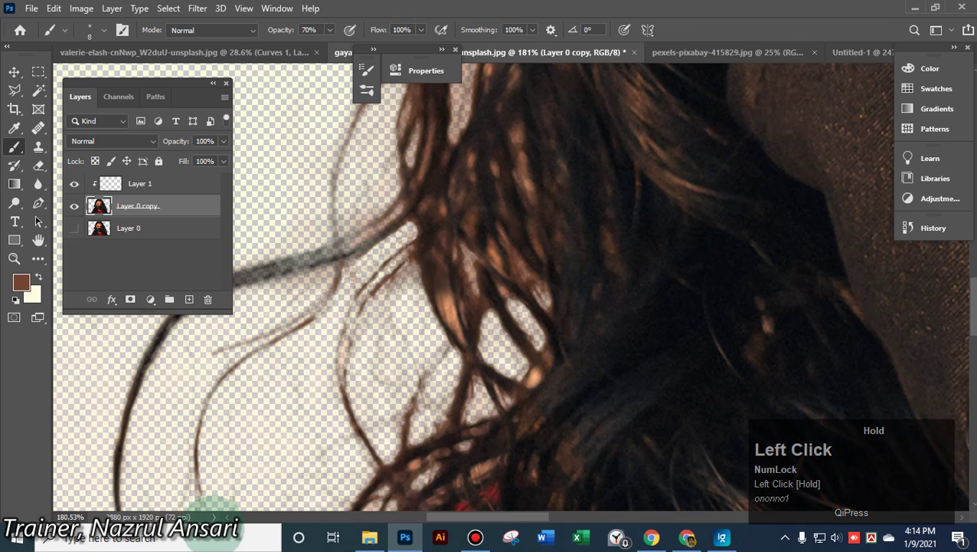
left_click_drag(213, 522, 229, 455)
Paint brown strands along the lower-left loose curls, add looping hairs in the gaps and retouch the thick grey lock
scroll(230, 455, "down", 3)
left_click(196, 348)
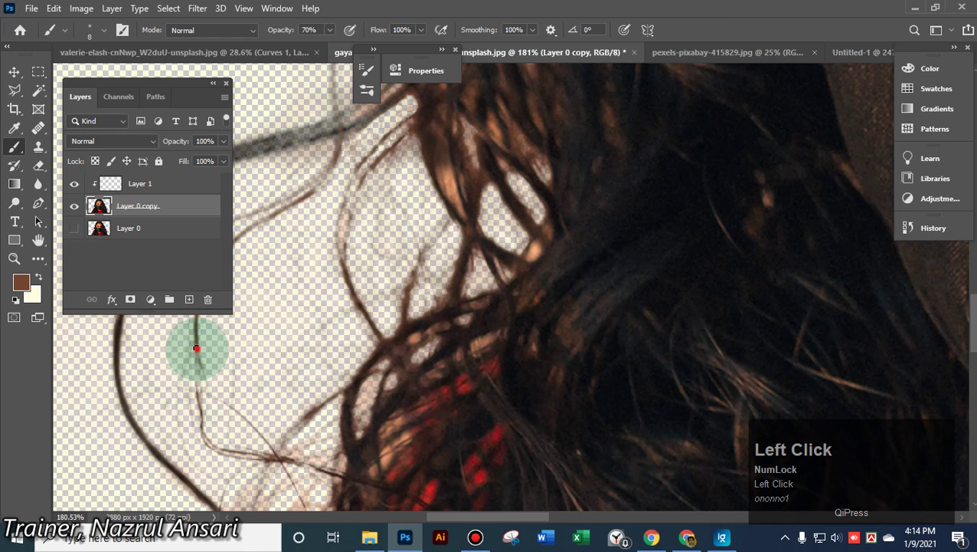
mouse_move(197, 349)
left_mouse_down()
mouse_move(213, 449)
mouse_move(232, 469)
mouse_move(431, 478)
mouse_move(381, 398)
mouse_move(342, 392)
mouse_move(320, 397)
mouse_move(264, 455)
mouse_move(260, 504)
left_mouse_up()
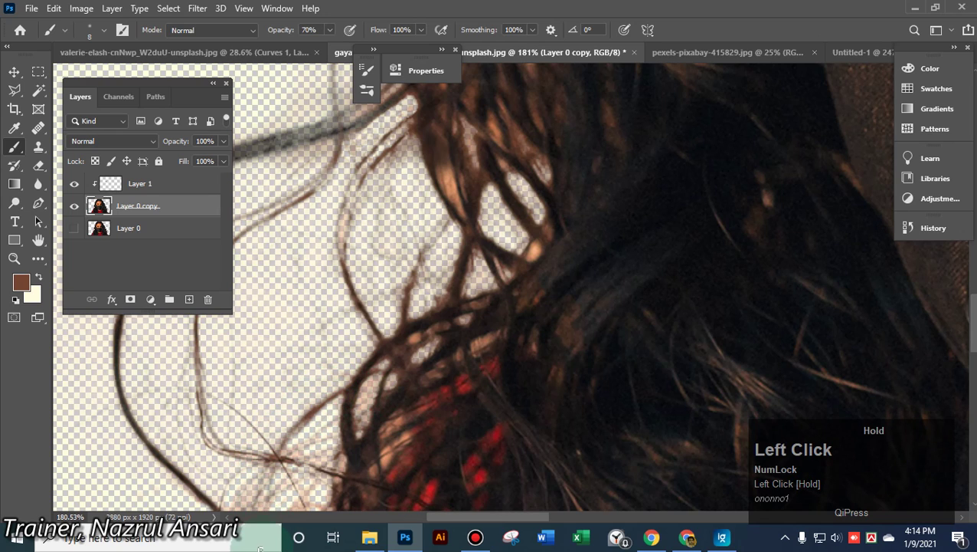
mouse_move(260, 549)
left_mouse_down()
mouse_move(229, 524)
mouse_move(218, 480)
mouse_move(332, 426)
mouse_move(429, 415)
mouse_move(388, 419)
mouse_move(390, 395)
mouse_move(353, 403)
mouse_move(230, 507)
left_mouse_up()
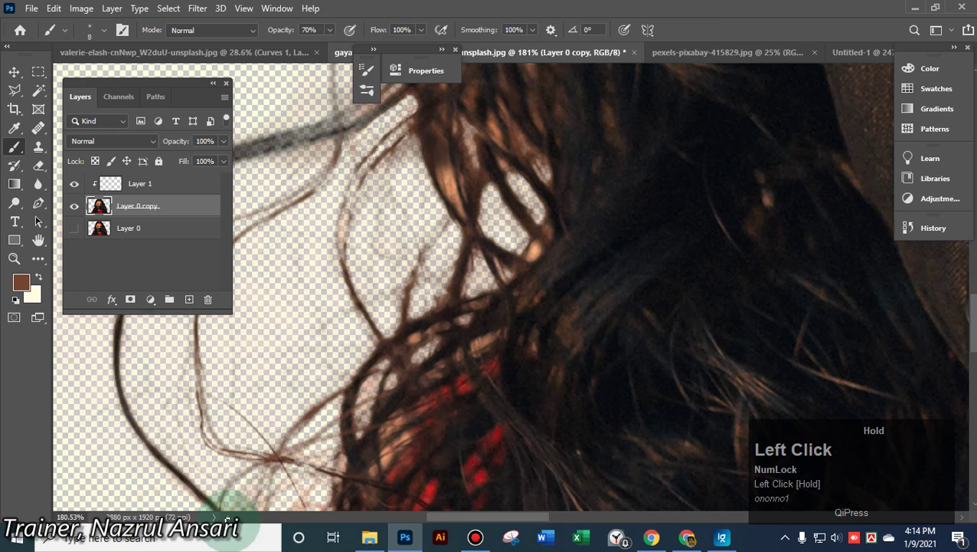
left_click_drag(209, 544, 207, 544)
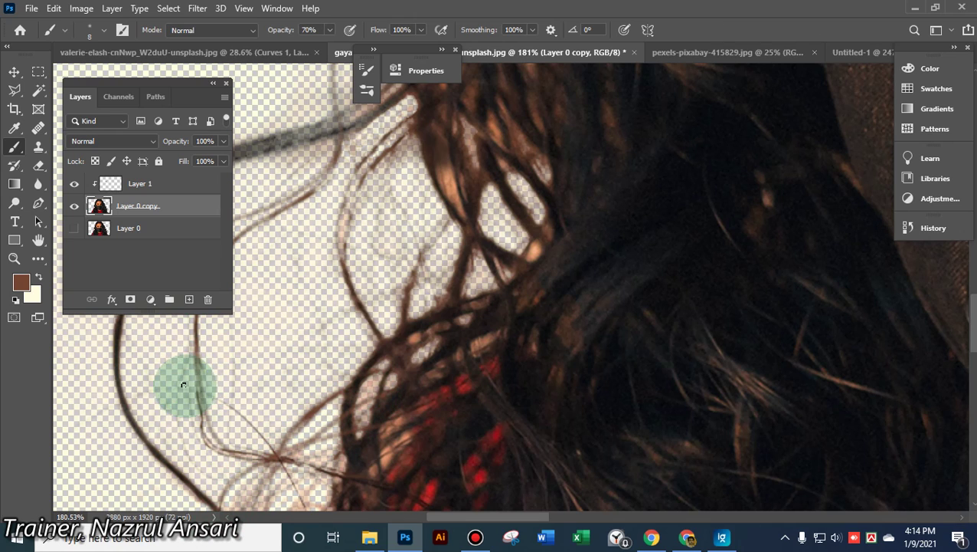
mouse_move(141, 392)
left_mouse_down()
mouse_move(226, 395)
mouse_move(295, 460)
mouse_move(329, 518)
mouse_move(360, 529)
left_mouse_up()
scroll(709, 283, "up", 3)
mouse_move(379, 210)
left_mouse_down()
mouse_move(406, 262)
mouse_move(420, 368)
mouse_move(438, 385)
mouse_move(479, 396)
mouse_move(468, 265)
mouse_move(439, 293)
mouse_move(466, 283)
mouse_move(458, 258)
mouse_move(417, 300)
mouse_move(358, 302)
mouse_move(305, 181)
left_mouse_up()
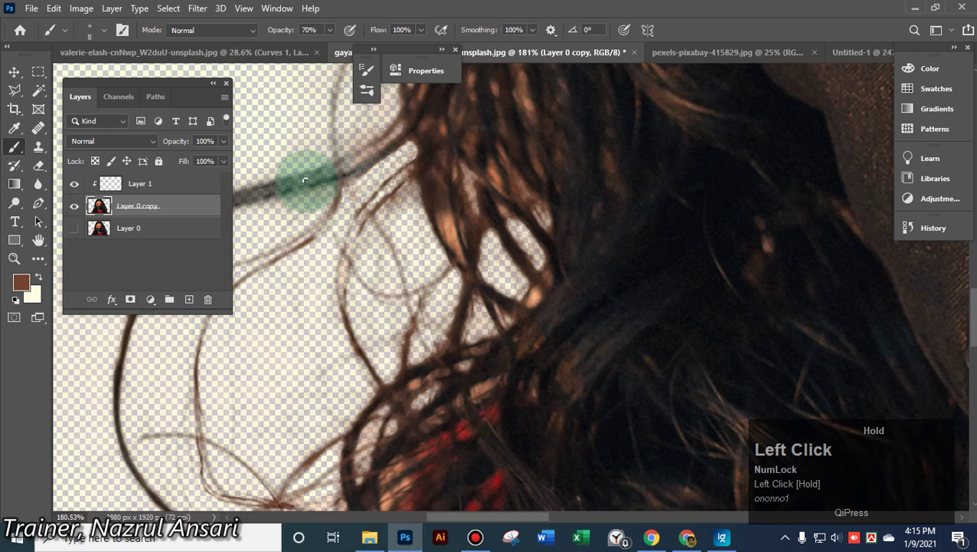
Sample the near-black of the loose lock on the right side of the hair and paint fine strands along it and its outward loop
scroll(475, 245, "down", 5, "alt")
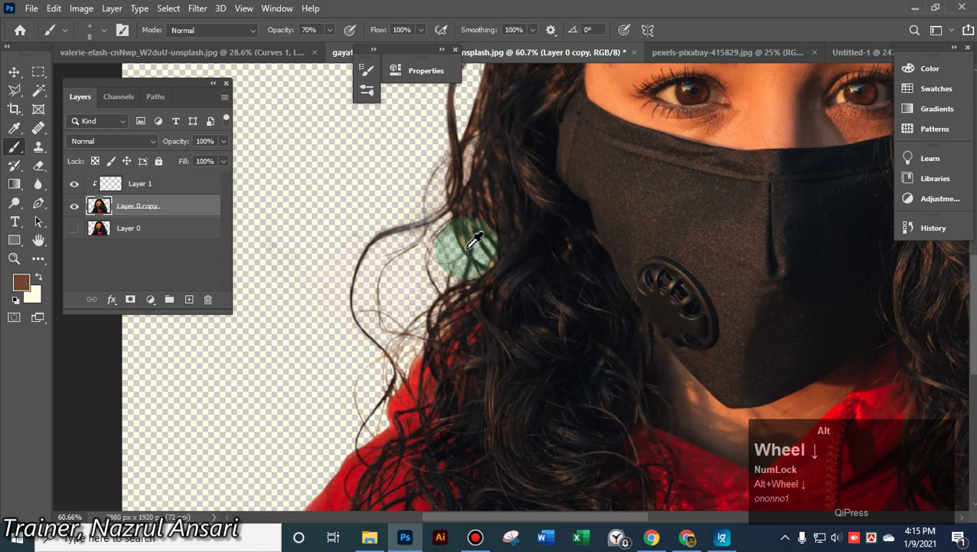
scroll(472, 238, "down", 2, "alt")
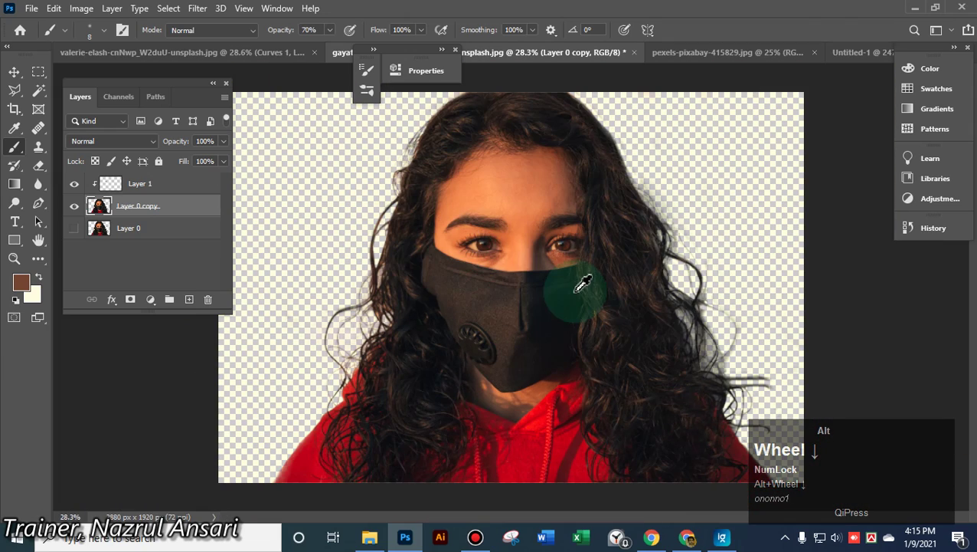
key("space")
scroll(736, 306, "up", 2)
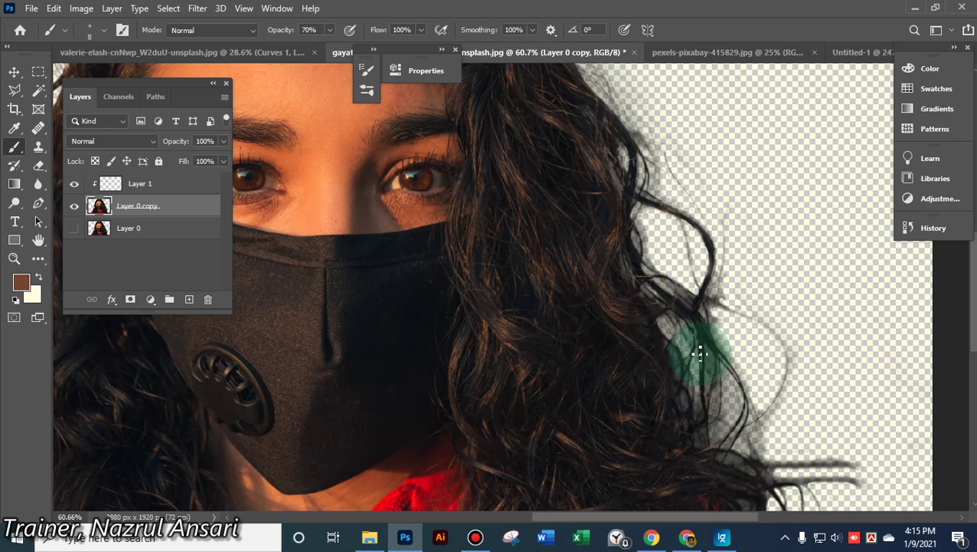
left_click(699, 314, "alt")
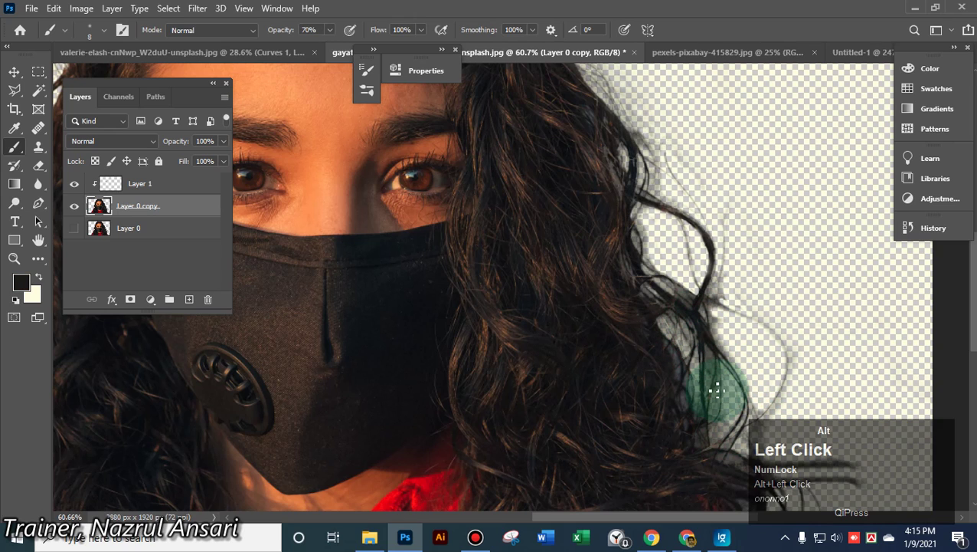
left_click(737, 414)
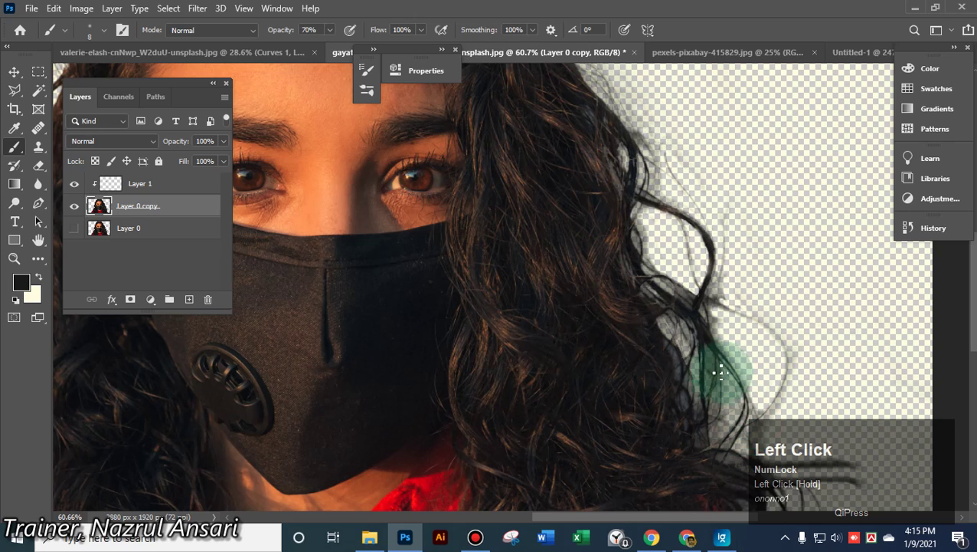
mouse_move(626, 185)
left_mouse_down()
mouse_move(678, 210)
mouse_move(692, 246)
left_mouse_up()
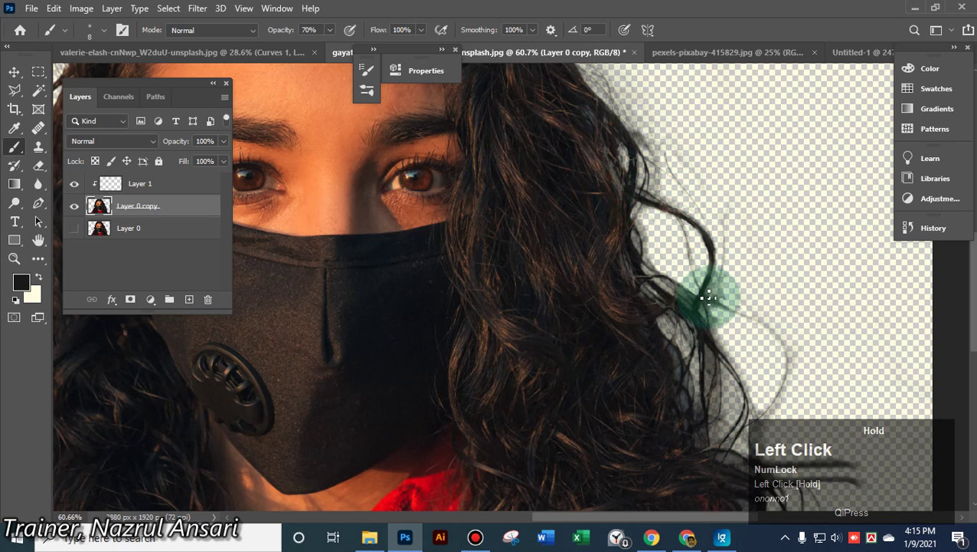
mouse_move(724, 312)
left_mouse_down()
mouse_move(790, 327)
mouse_move(689, 256)
mouse_move(711, 299)
mouse_move(788, 331)
mouse_move(713, 309)
mouse_move(776, 331)
mouse_move(783, 355)
mouse_move(743, 316)
mouse_move(785, 349)
mouse_move(790, 386)
mouse_move(780, 407)
left_mouse_up()
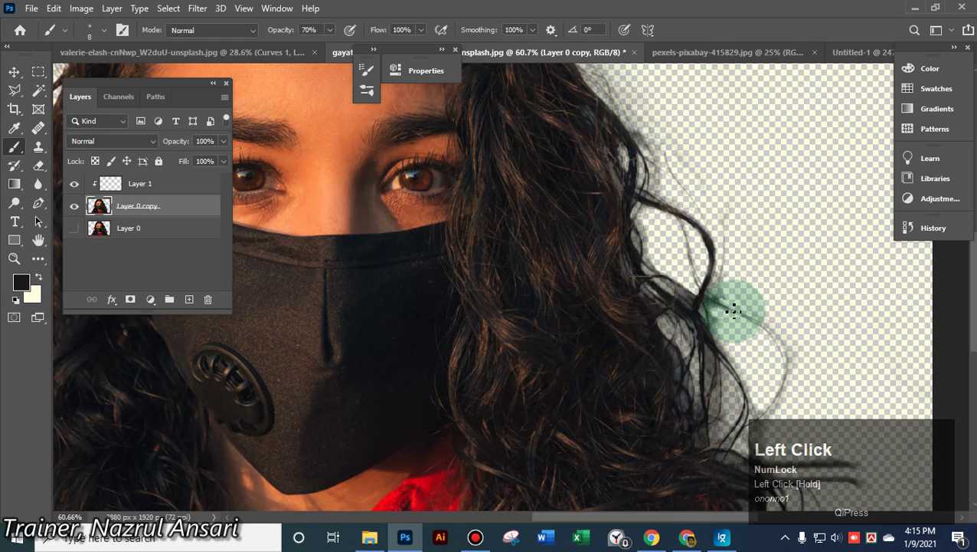
mouse_move(734, 310)
left_mouse_down()
mouse_move(764, 327)
mouse_move(781, 360)
left_mouse_up()
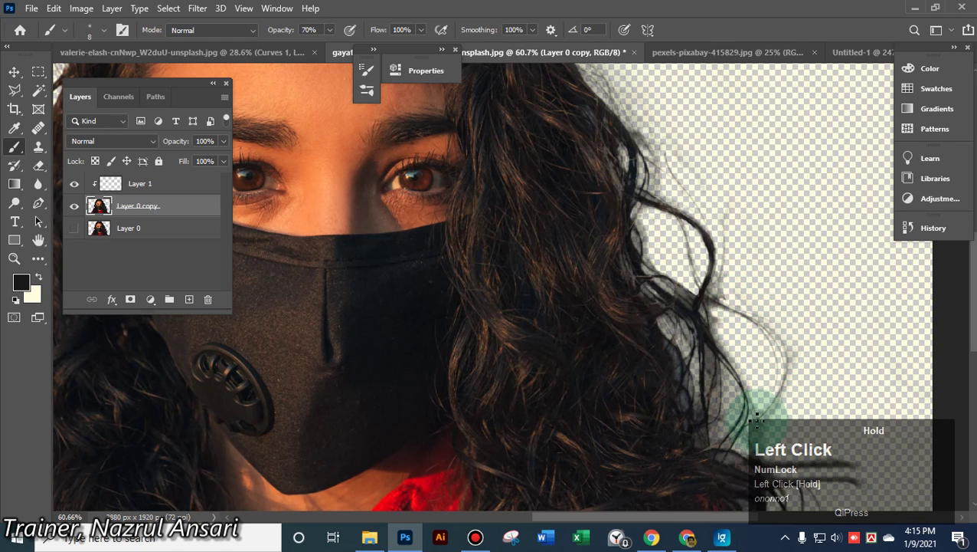
Paint short dark strands down the lower part of the right-side loop, into the grey gap beside the hair
scroll(753, 329, "down", 5)
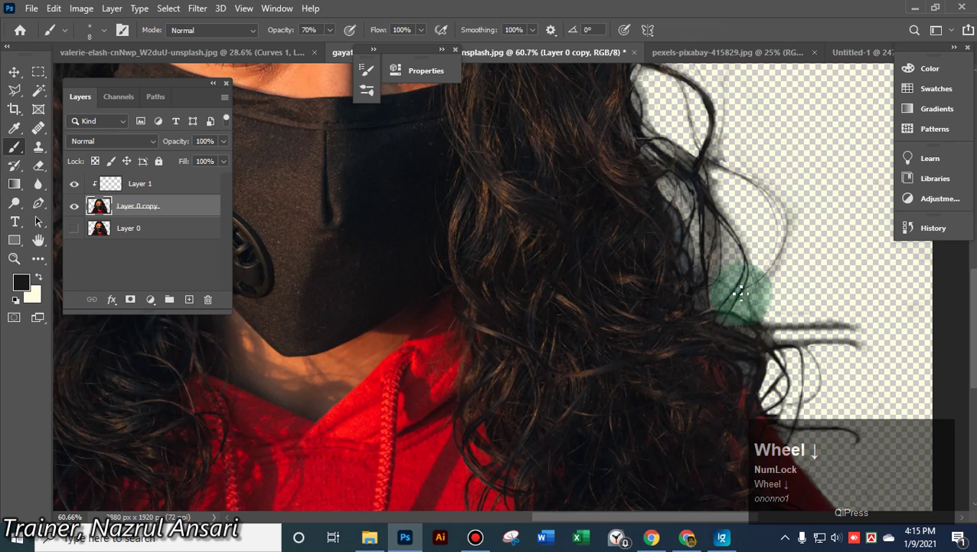
left_click_drag(733, 255, 758, 301)
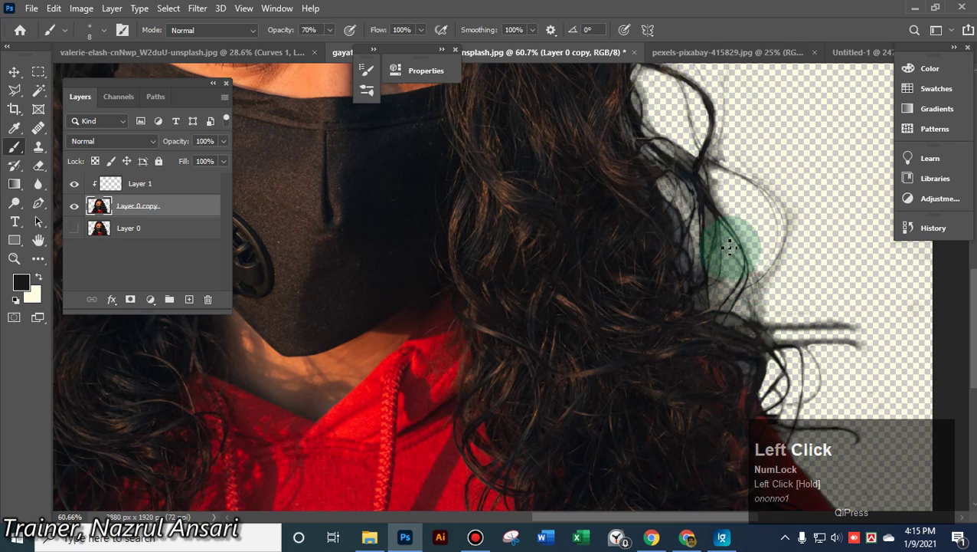
left_click_drag(729, 245, 765, 323)
left_click_drag(753, 247, 772, 311)
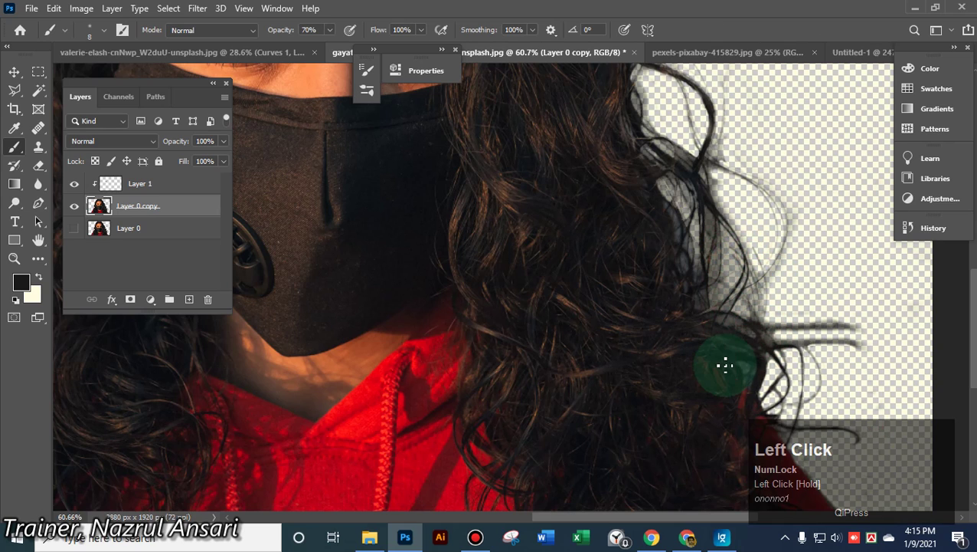
Paint curving dark strands through the curls above the right shoulder and past the end of the lower straight strand
mouse_move(725, 366)
left_mouse_down()
mouse_move(748, 377)
mouse_move(753, 349)
left_mouse_up()
left_click(797, 364)
mouse_move(810, 418)
left_mouse_down()
mouse_move(788, 463)
mouse_move(783, 337)
left_mouse_up()
left_click_drag(801, 432, 789, 402)
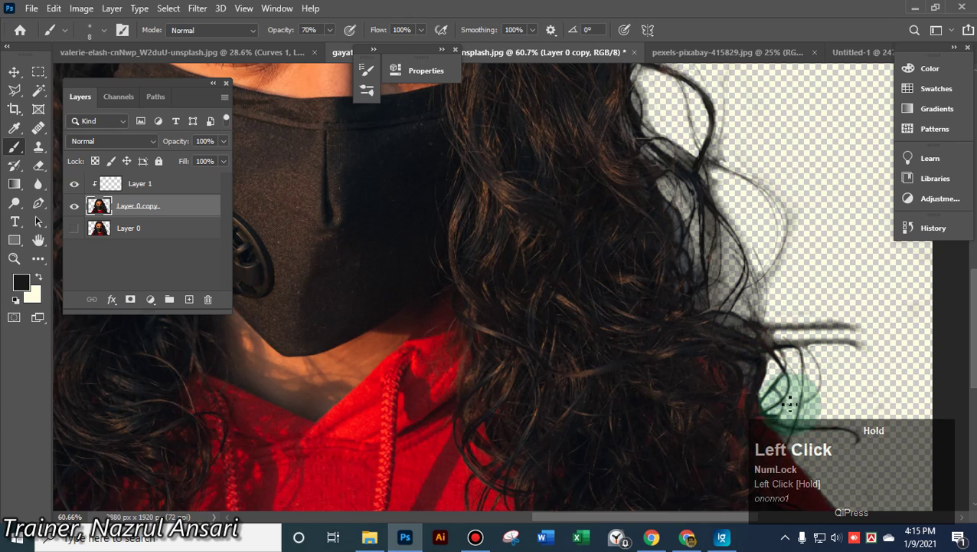
mouse_move(775, 442)
left_mouse_down()
mouse_move(854, 337)
mouse_move(775, 338)
left_mouse_up()
left_click(819, 337)
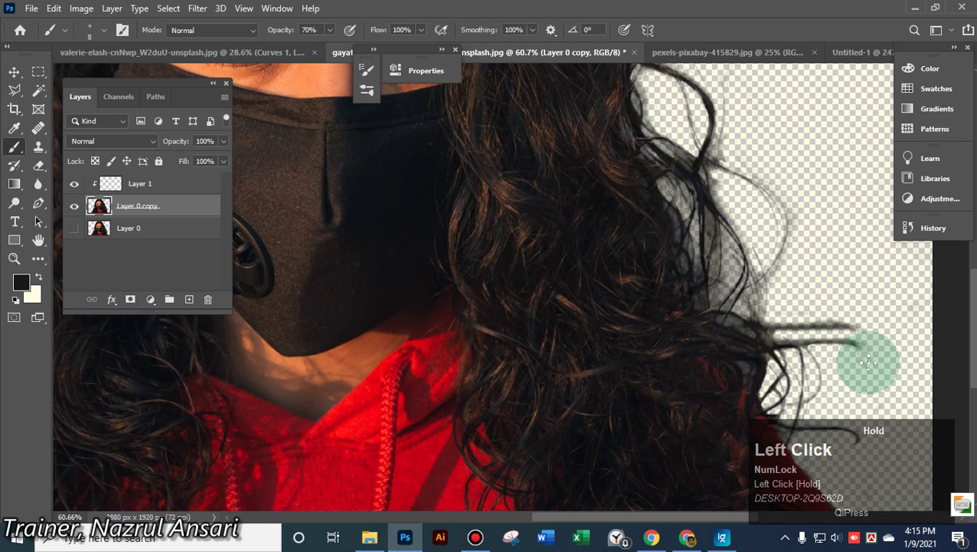
mouse_move(852, 366)
left_mouse_down()
mouse_move(623, 281)
mouse_move(481, 181)
mouse_move(766, 254)
mouse_move(787, 300)
mouse_move(854, 288)
left_mouse_up()
Try a thicker 41 px stroke curving down from the end of the lower straight strand, and undo it
right_click(835, 282, "alt")
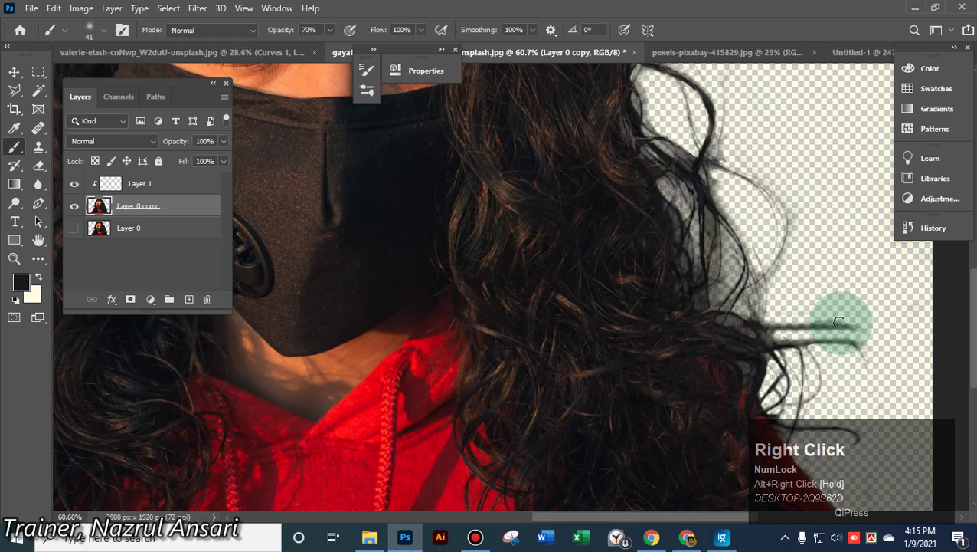
left_click(858, 347)
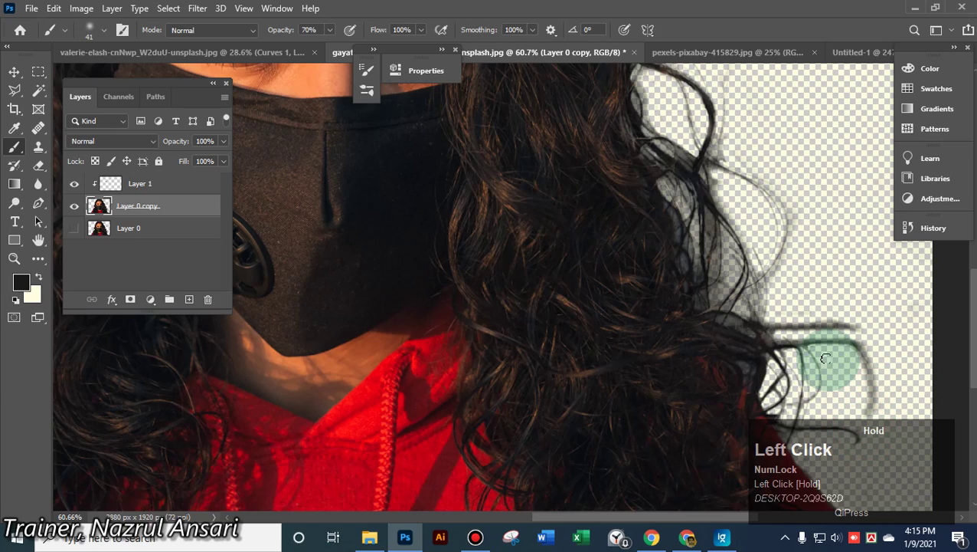
scroll(802, 347, "up", 4)
scroll(808, 339, "down", 5)
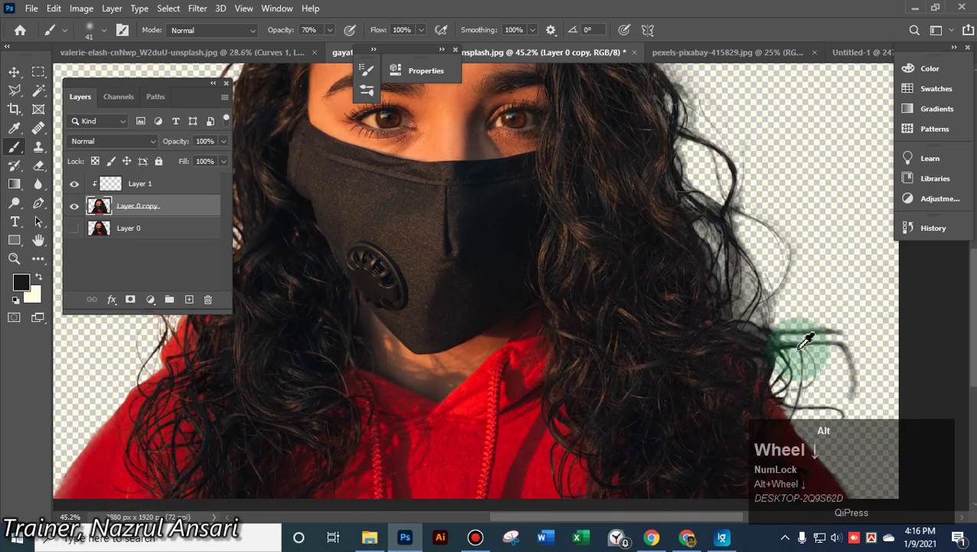
key("ctrl+z")
Thin the upper edge of the lower straight strand on the right with a 10 px Eraser
scroll(863, 321, "up", 3)
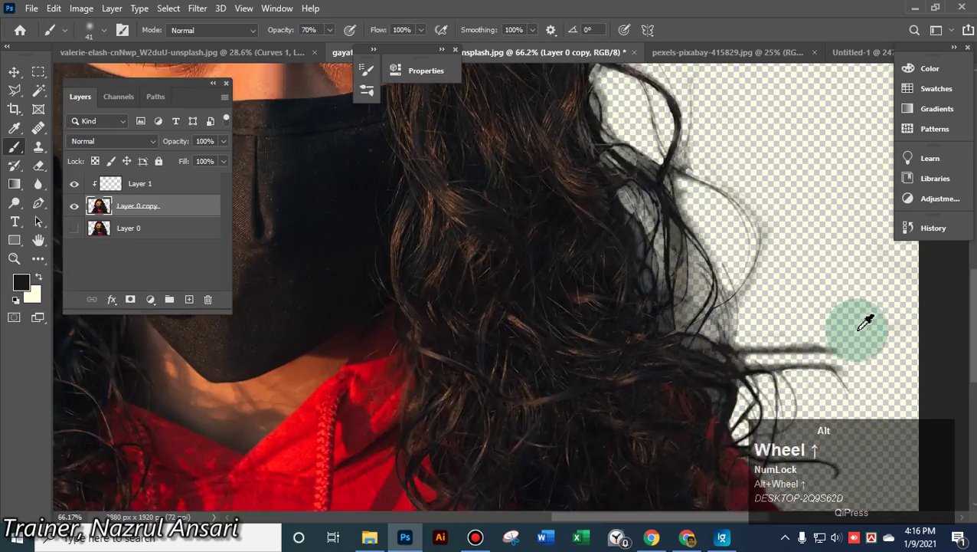
scroll(860, 318, "down", 3)
key("space")
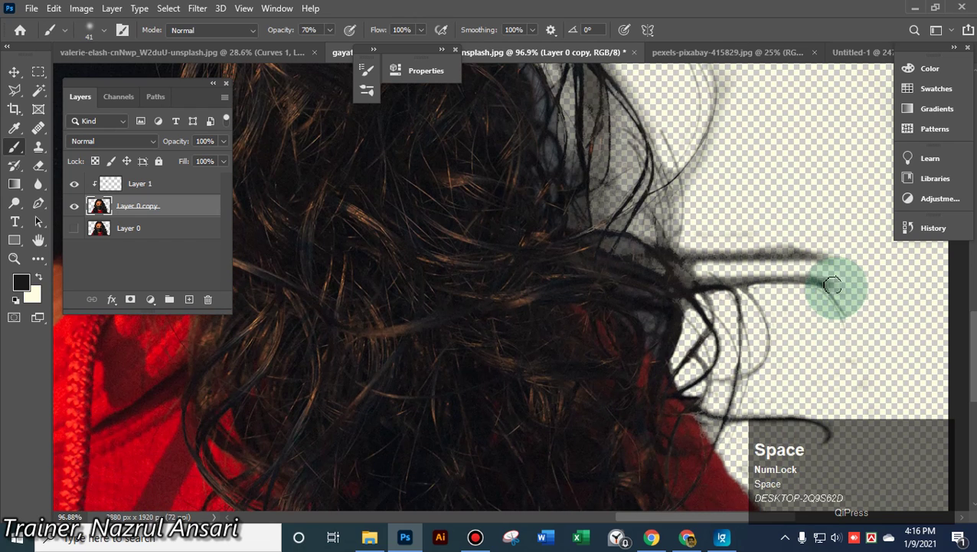
left_click(39, 166)
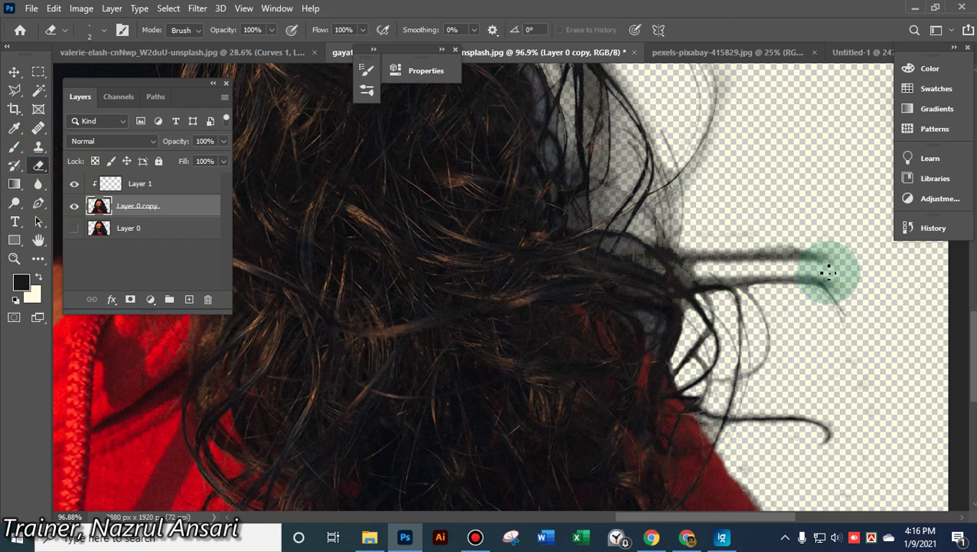
scroll(833, 291, "up", 3)
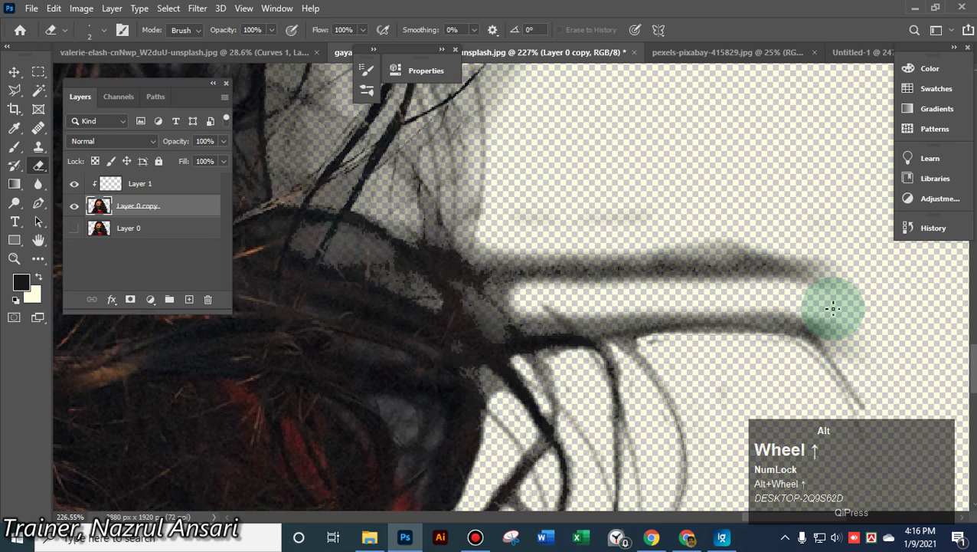
right_click(601, 318, "alt")
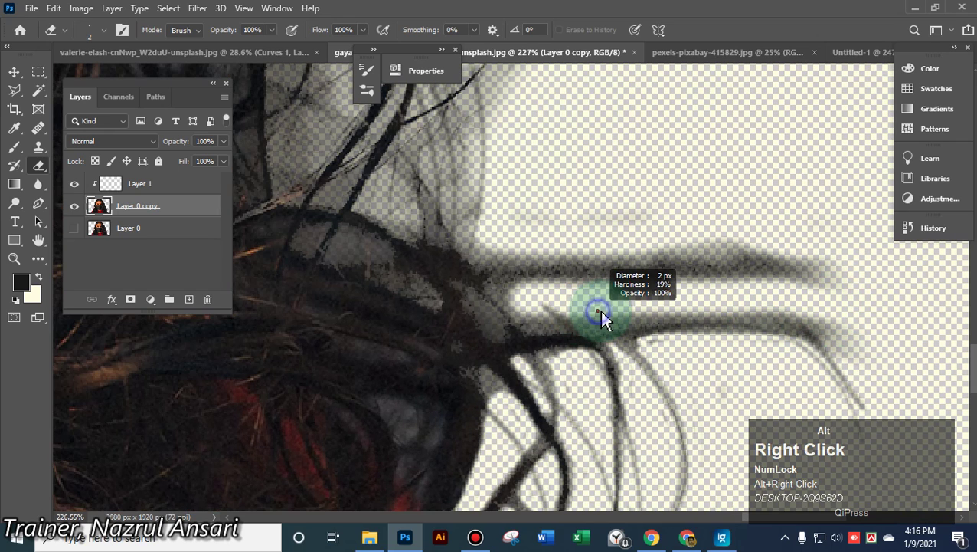
mouse_move(626, 312)
left_mouse_down()
mouse_move(751, 315)
mouse_move(838, 334)
left_mouse_up()
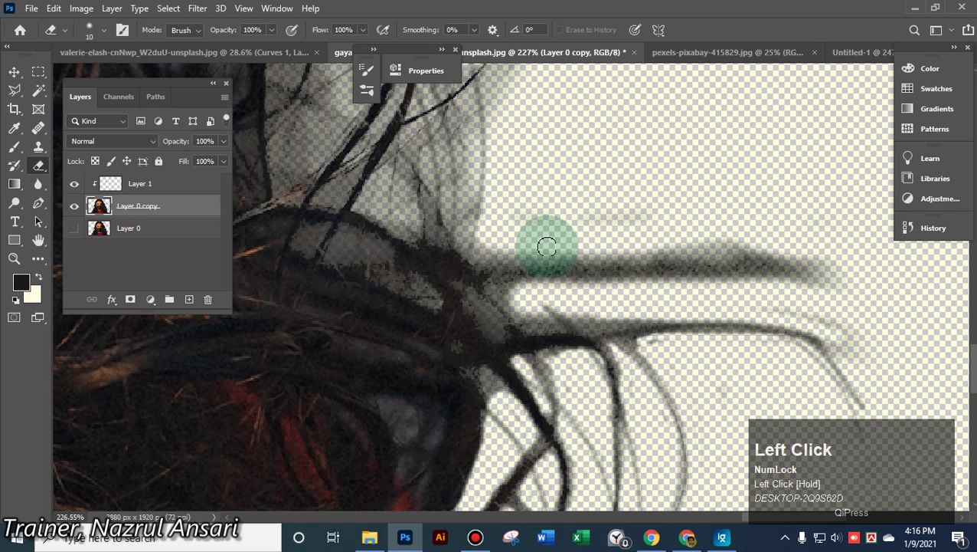
Erase the thick upper straight strand on the right and clean the hair edge where it starts
mouse_move(491, 253)
left_mouse_down()
mouse_move(589, 262)
mouse_move(772, 253)
left_mouse_up()
mouse_move(590, 243)
left_mouse_down()
mouse_move(517, 207)
mouse_move(633, 219)
mouse_move(731, 288)
mouse_move(812, 277)
mouse_move(547, 273)
left_mouse_up()
left_click(728, 284)
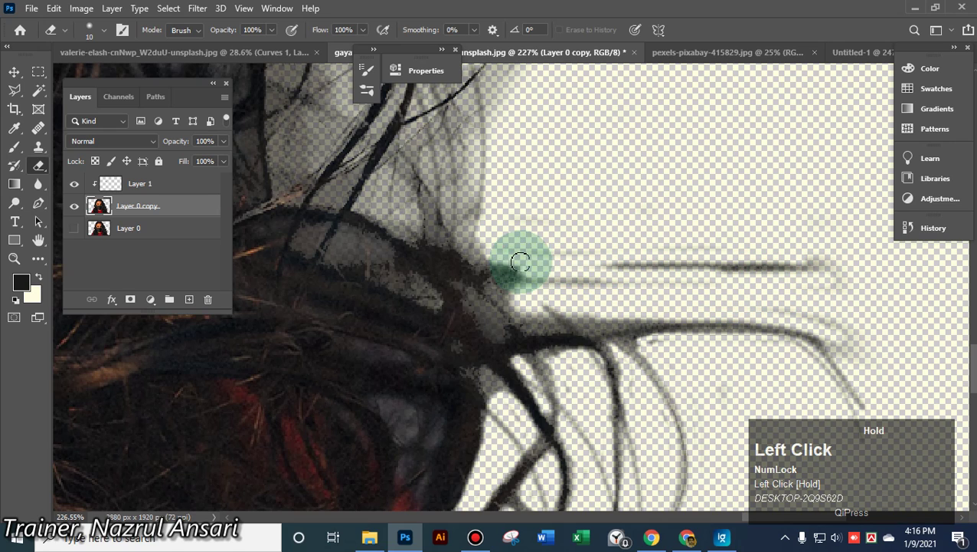
mouse_move(495, 252)
left_mouse_down()
mouse_move(584, 280)
mouse_move(611, 246)
mouse_move(659, 266)
mouse_move(653, 257)
mouse_move(487, 266)
mouse_move(509, 277)
mouse_move(497, 291)
mouse_move(404, 124)
left_mouse_up()
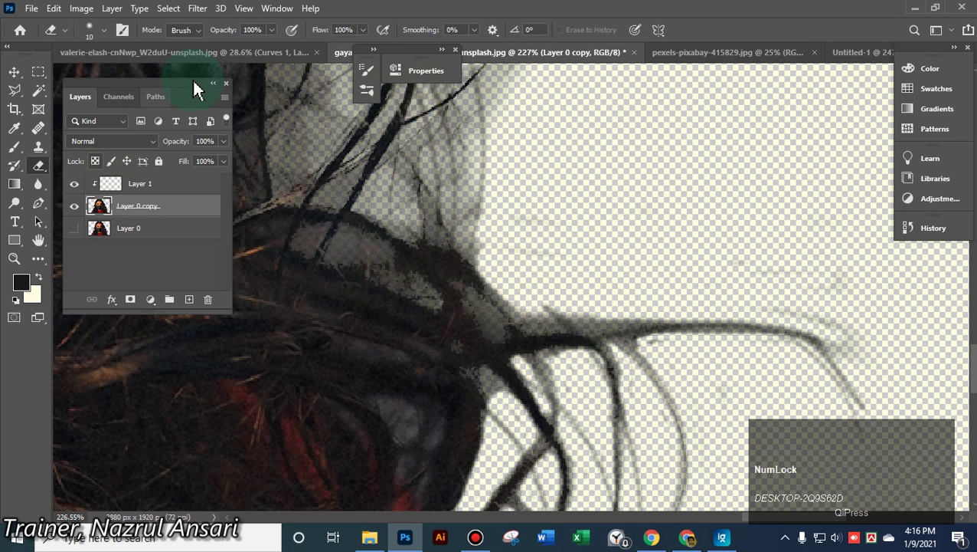
Try erasing a thin line into the right hair edge with a 4 px Eraser, and undo it
right_click(582, 261, "alt")
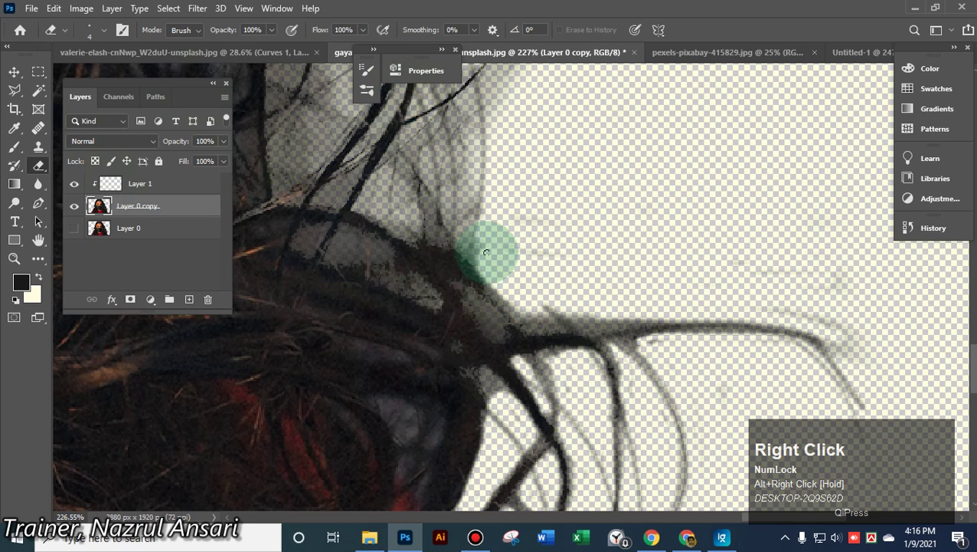
left_click_drag(430, 257, 527, 265)
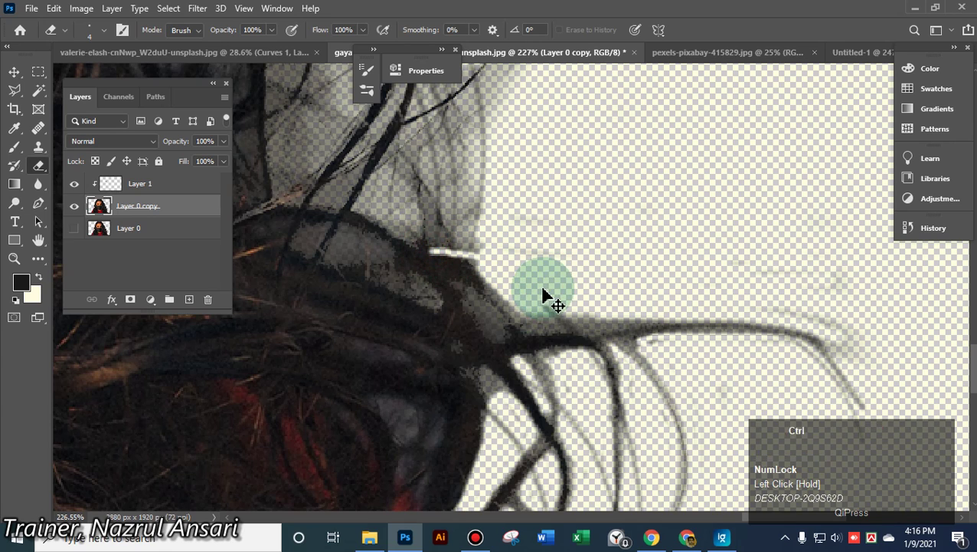
key("ctrl+z")
Paint a fine strand outward from the cleaned right hair edge with the Brush at 5 px, 100% opacity and 51% flow
left_click(15, 147)
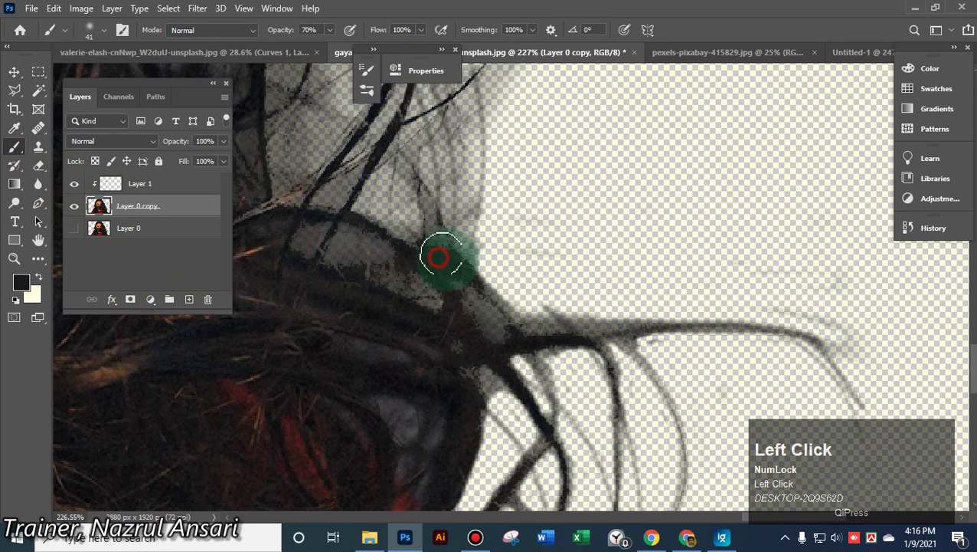
left_click_drag(439, 257, 605, 278)
key("ctrl+z")
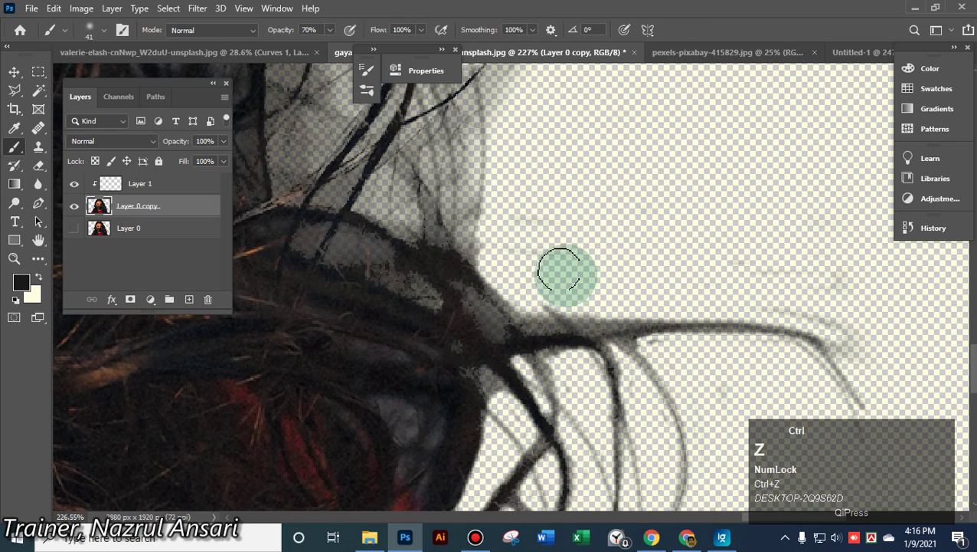
right_click(564, 244, "alt")
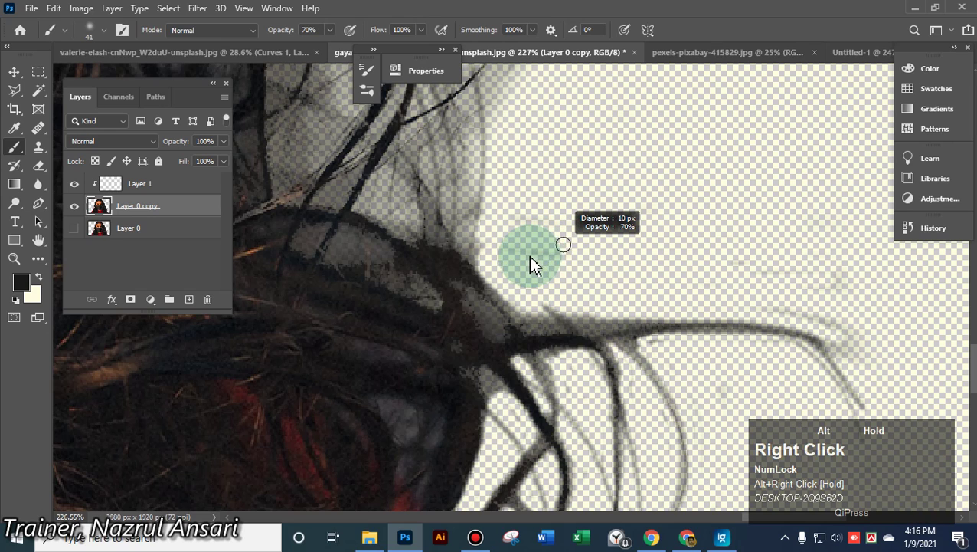
left_click(329, 30)
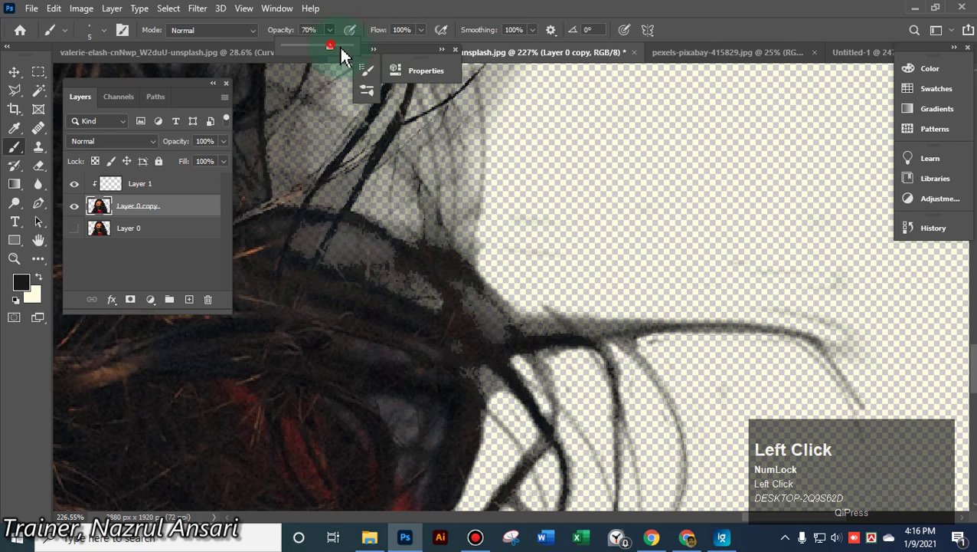
left_click_drag(342, 58, 483, 224)
left_click(424, 30)
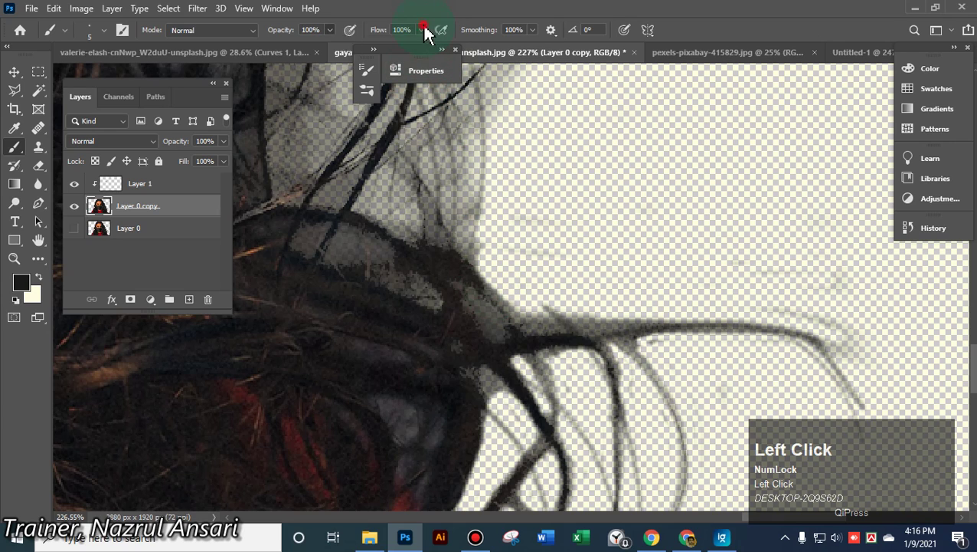
mouse_move(452, 262)
left_mouse_down()
mouse_move(662, 292)
mouse_move(765, 371)
mouse_move(793, 383)
mouse_move(857, 382)
mouse_move(779, 379)
left_mouse_up()
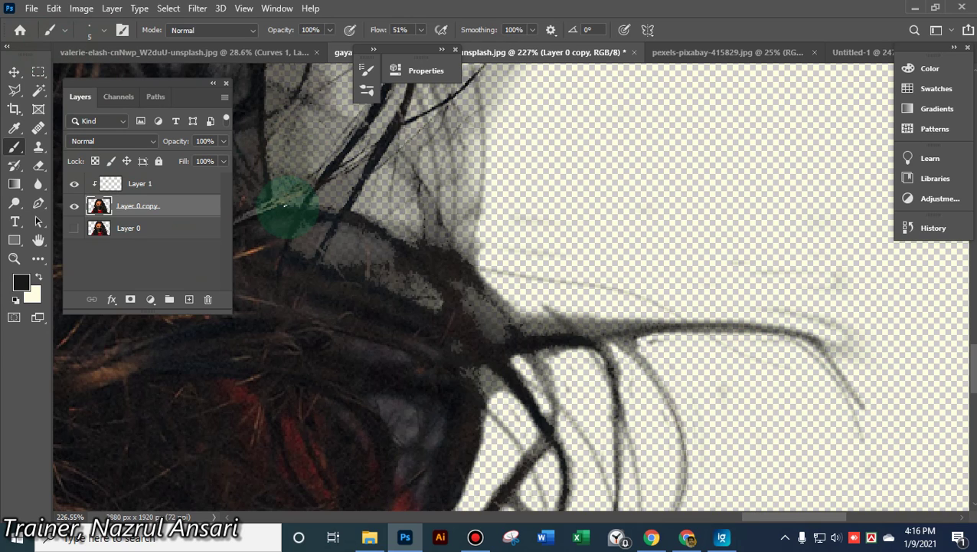
Try a 1 px Brush stroke at the right hair edge, and paint fine strands outward around the long horizontal strand at 10 px
key("alt")
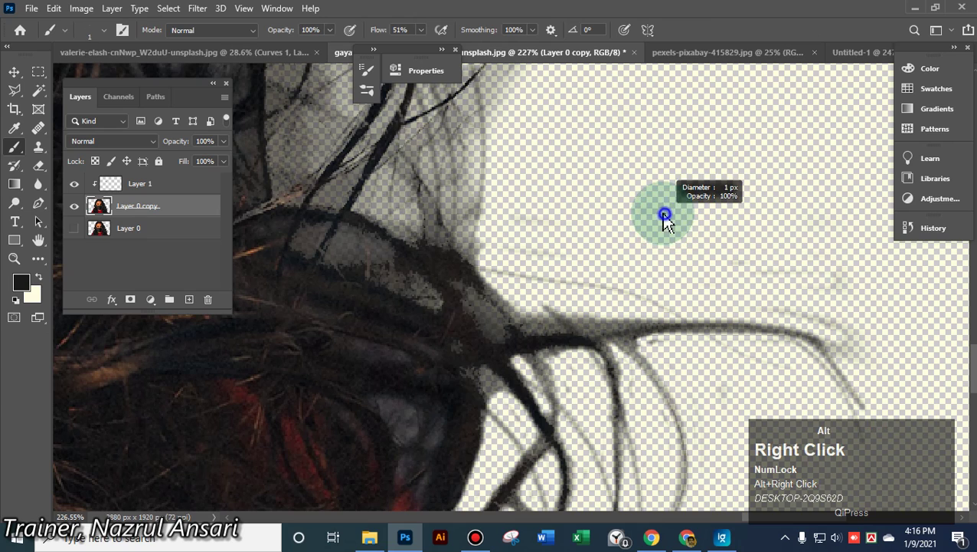
left_click_drag(476, 264, 595, 279)
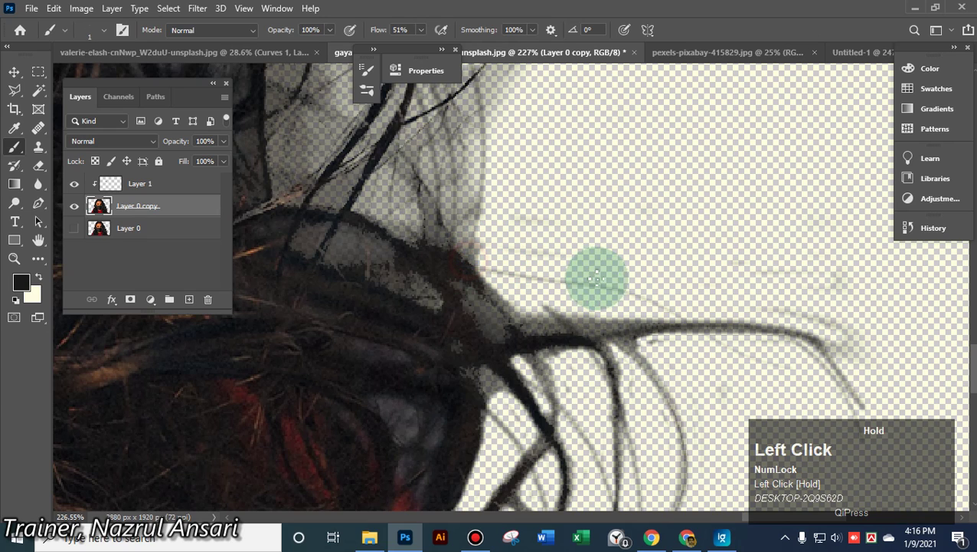
left_click(103, 29)
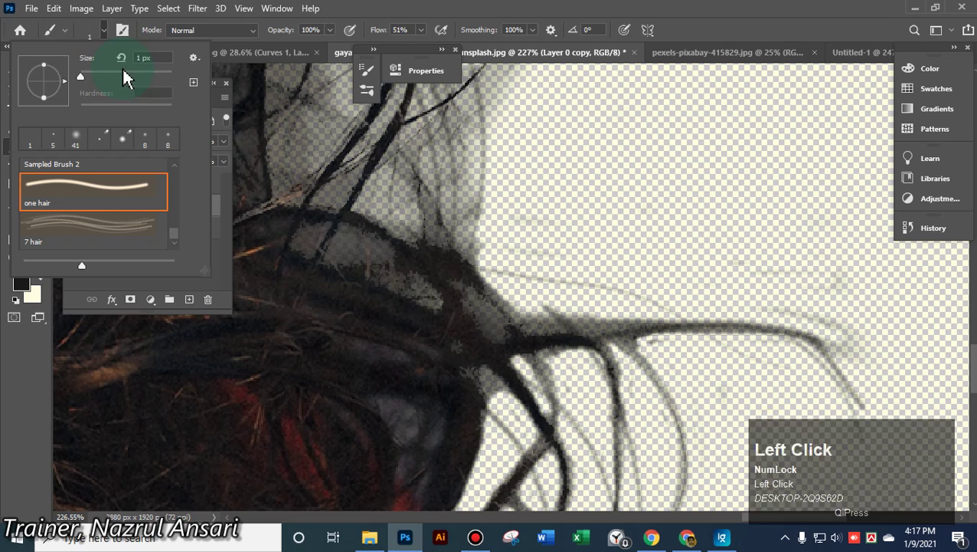
left_click(156, 56)
type("10")
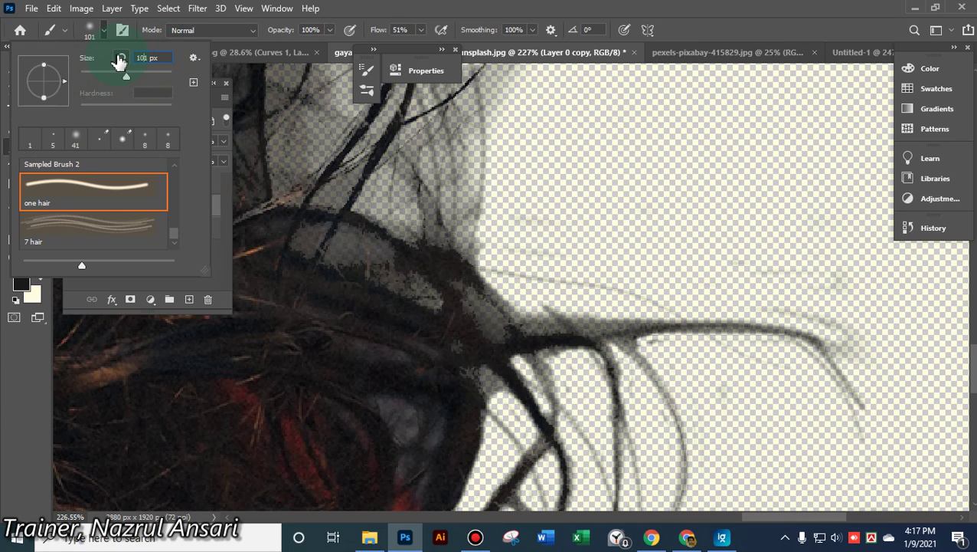
key("Delete")
mouse_move(513, 268)
left_mouse_down()
mouse_move(667, 294)
mouse_move(784, 356)
mouse_move(816, 357)
mouse_move(908, 313)
mouse_move(487, 301)
mouse_move(484, 188)
mouse_move(452, 134)
mouse_move(484, 118)
mouse_move(474, 249)
mouse_move(444, 319)
mouse_move(455, 346)
mouse_move(435, 312)
mouse_move(418, 189)
mouse_move(449, 84)
left_mouse_up()
mouse_move(437, 280)
left_mouse_down()
mouse_move(423, 313)
mouse_move(460, 289)
left_mouse_up()
left_click(528, 289)
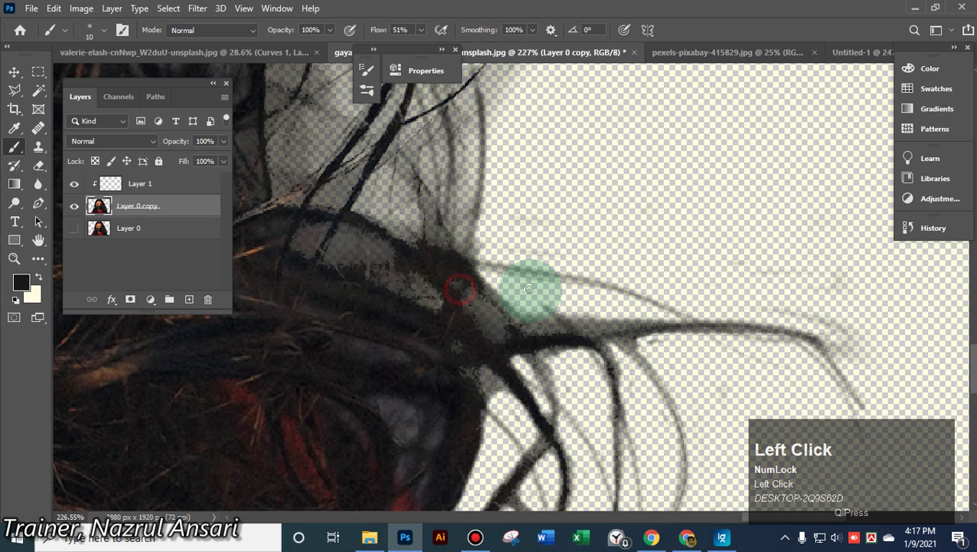
mouse_move(529, 289)
left_mouse_down()
mouse_move(631, 338)
mouse_move(768, 360)
mouse_move(825, 346)
left_mouse_up()
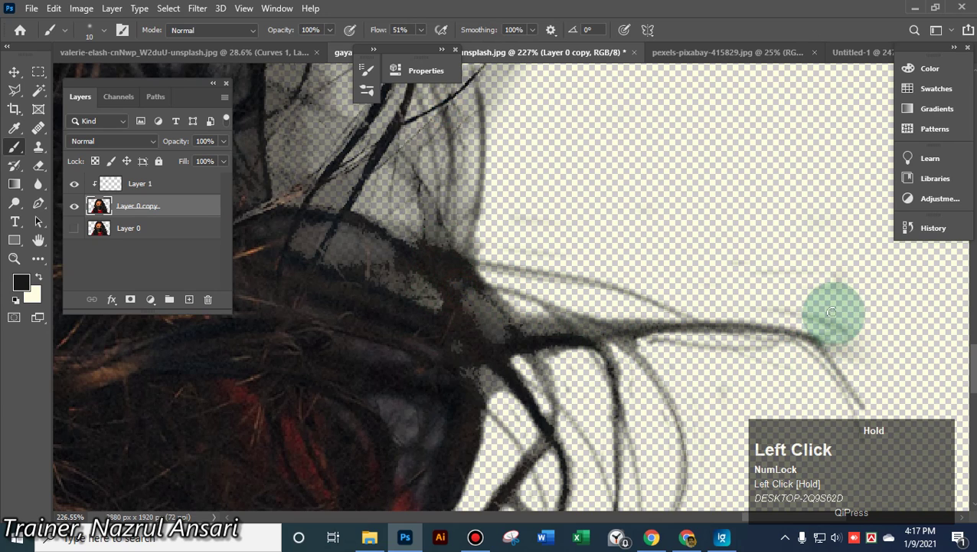
mouse_move(836, 298)
left_mouse_down()
mouse_move(751, 284)
mouse_move(707, 289)
left_mouse_up()
Paint fine strands over the lower right curls with the one hair brush at 10 px
scroll(694, 287, "down", 3)
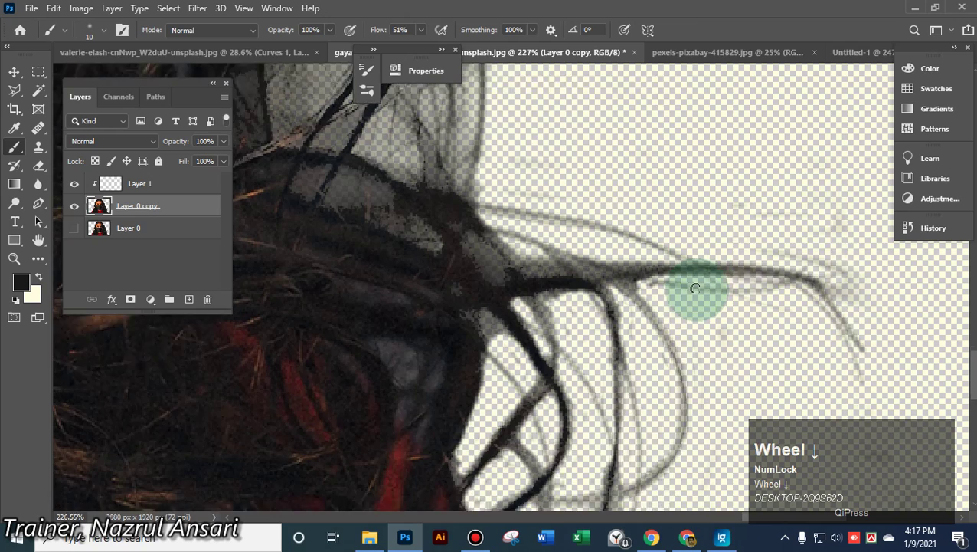
scroll(701, 279, "down", 8, "alt")
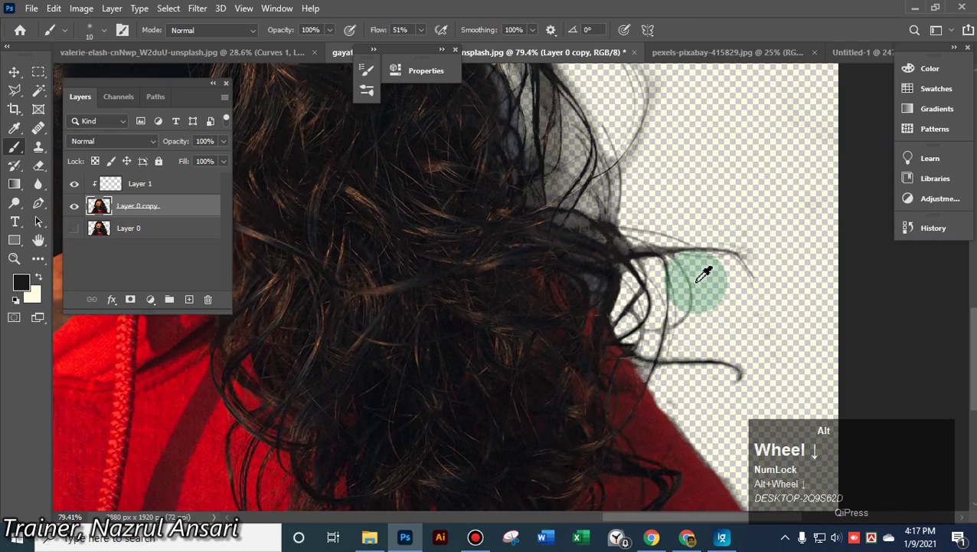
scroll(659, 276, "down", 2, "alt")
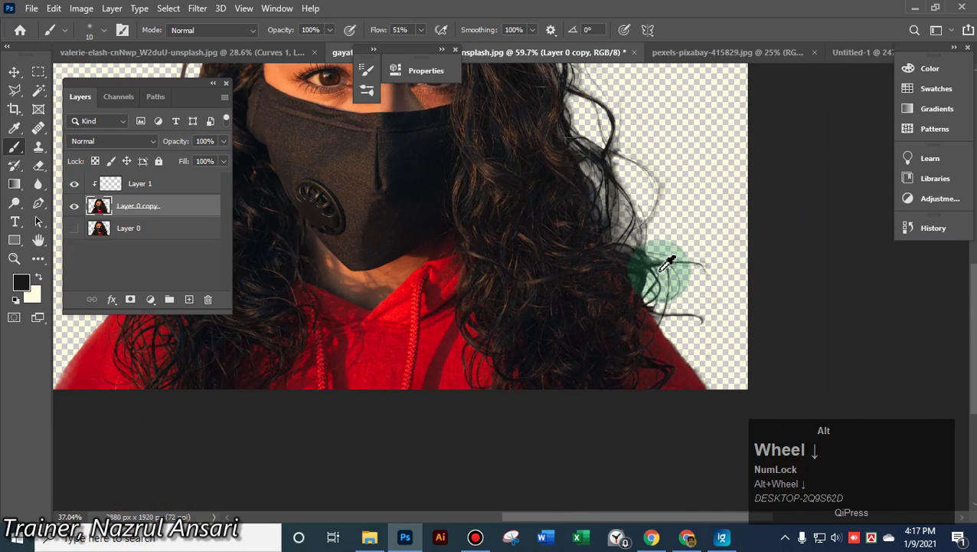
left_click(607, 165)
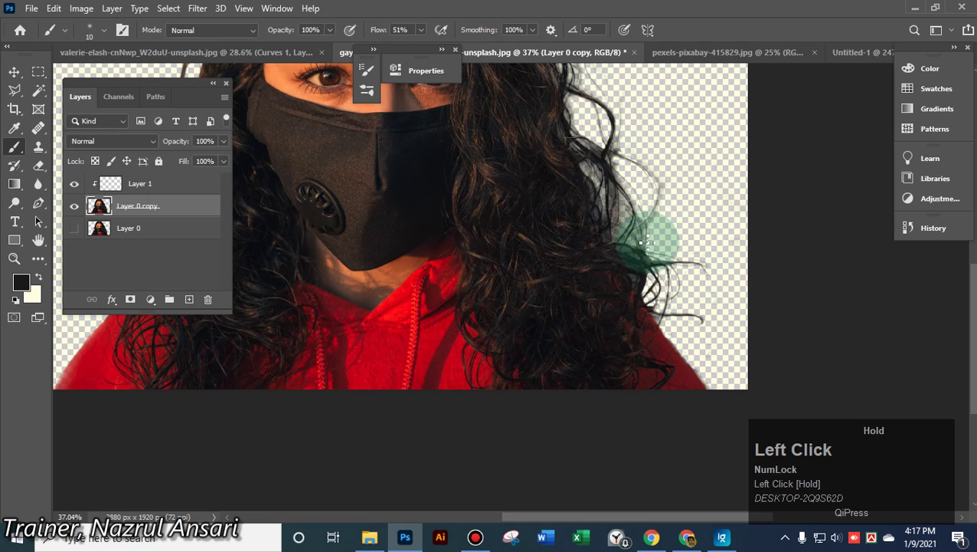
mouse_move(648, 242)
left_mouse_down()
mouse_move(619, 192)
mouse_move(648, 224)
mouse_move(622, 155)
mouse_move(642, 265)
mouse_move(624, 195)
left_mouse_up()
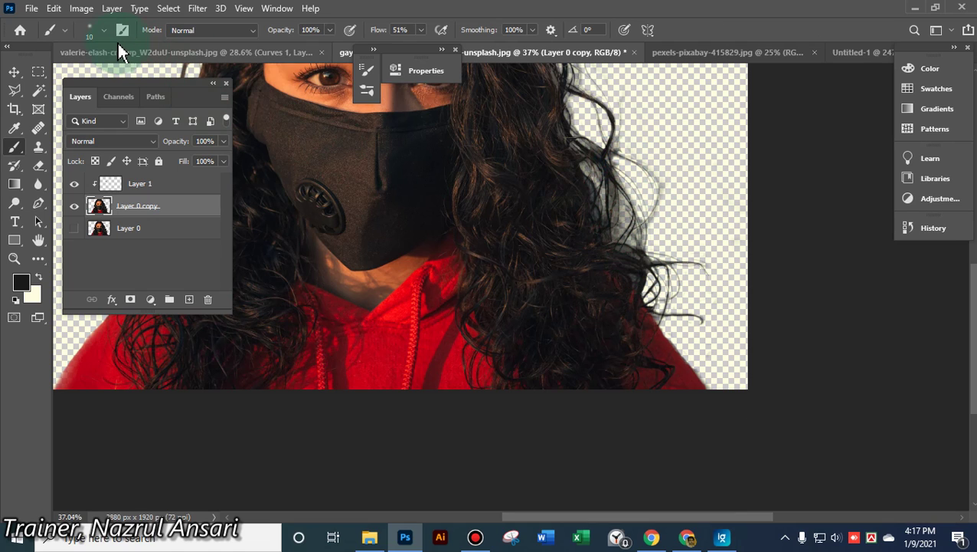
Set the brush size to 15 px and paint more strands along the lower right hair edge
left_click(104, 30)
left_click(144, 57)
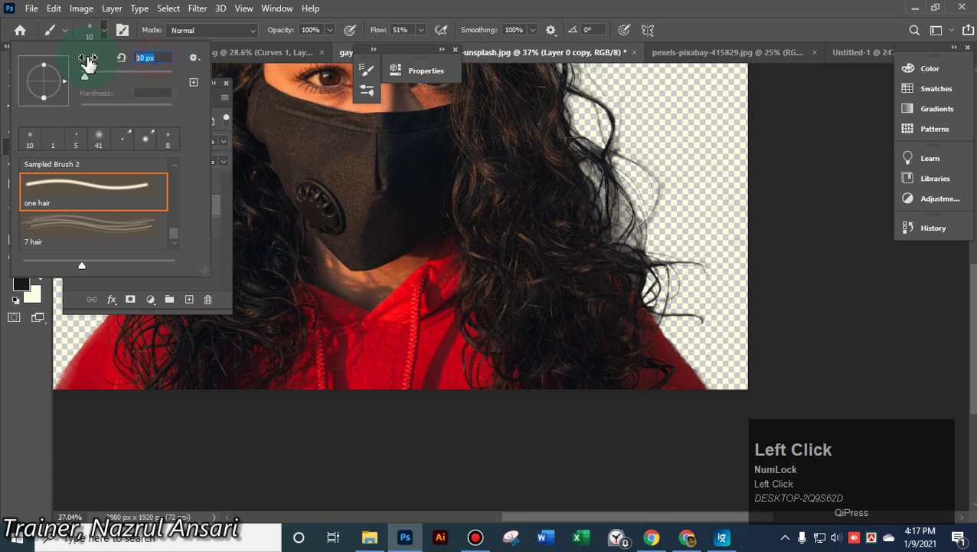
type("15")
key("Return")
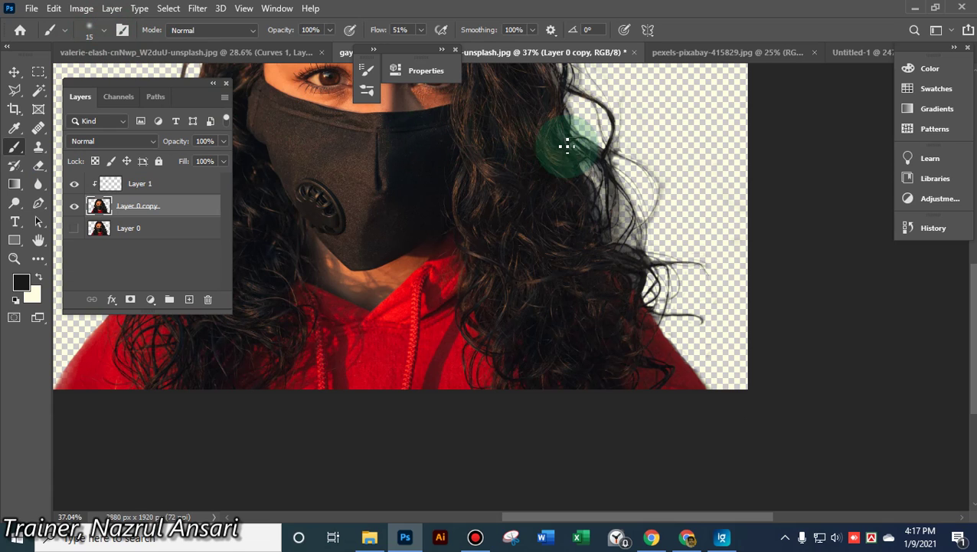
left_click_drag(573, 147, 627, 205)
mouse_move(643, 266)
left_mouse_down()
mouse_move(629, 158)
mouse_move(668, 253)
mouse_move(652, 321)
mouse_move(634, 195)
mouse_move(663, 311)
mouse_move(668, 280)
mouse_move(681, 333)
mouse_move(648, 321)
mouse_move(702, 324)
mouse_move(715, 391)
mouse_move(641, 304)
mouse_move(693, 345)
mouse_move(677, 344)
mouse_move(675, 282)
mouse_move(669, 321)
mouse_move(667, 289)
mouse_move(679, 358)
mouse_move(684, 315)
mouse_move(675, 354)
mouse_move(718, 357)
mouse_move(682, 318)
mouse_move(739, 366)
mouse_move(661, 268)
mouse_move(690, 336)
mouse_move(600, 168)
mouse_move(672, 270)
mouse_move(618, 228)
mouse_move(658, 207)
mouse_move(692, 299)
mouse_move(624, 174)
mouse_move(691, 287)
mouse_move(540, 85)
mouse_move(567, 98)
mouse_move(610, 165)
mouse_move(570, 130)
mouse_move(574, 97)
mouse_move(619, 189)
mouse_move(561, 114)
mouse_move(615, 206)
mouse_move(583, 109)
mouse_move(645, 161)
mouse_move(669, 222)
mouse_move(704, 236)
left_mouse_up()
Choose the 7 hair brush, enlarge it to 112 px, and paint groups of strands down the right hair edge
scroll(633, 88, "up", 3)
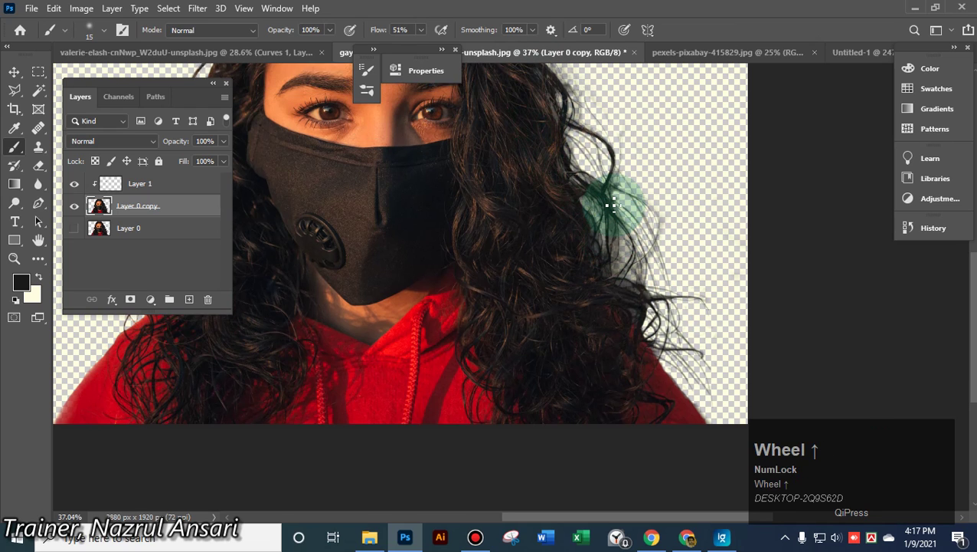
left_click(103, 33)
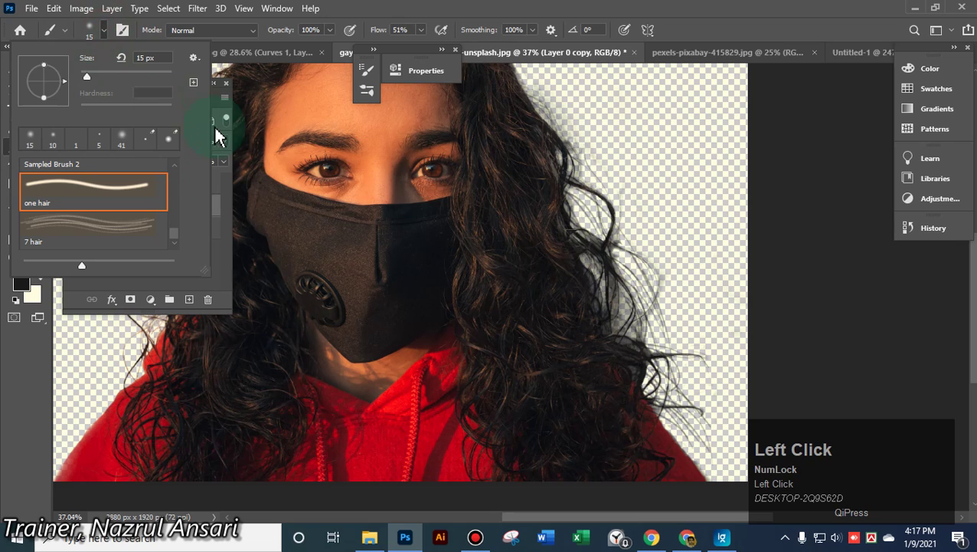
left_click(93, 235)
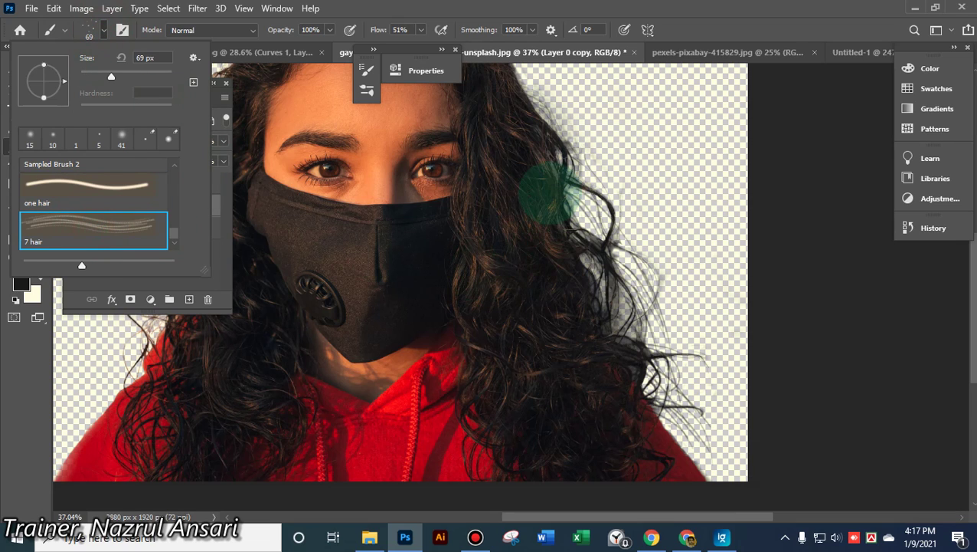
mouse_move(540, 195)
left_mouse_down()
mouse_move(599, 222)
mouse_move(624, 274)
mouse_move(677, 340)
mouse_move(752, 363)
mouse_move(574, 282)
mouse_move(371, 168)
left_mouse_up()
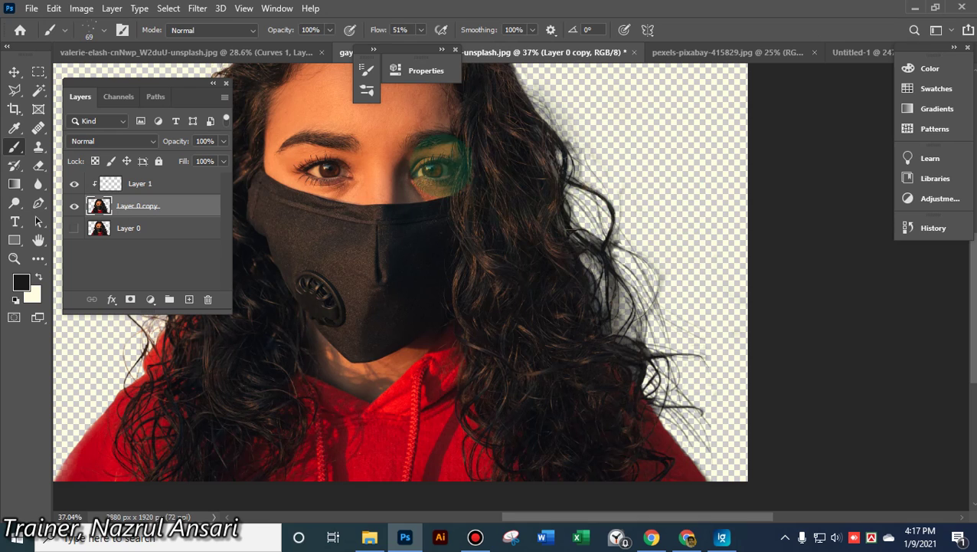
right_click(675, 219, "alt")
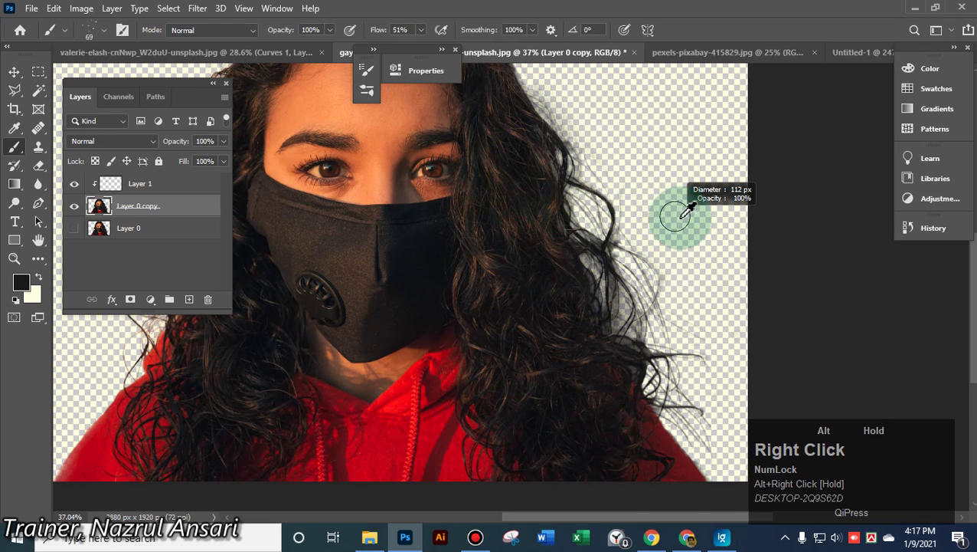
mouse_move(559, 172)
left_mouse_down()
mouse_move(619, 231)
mouse_move(661, 354)
mouse_move(692, 395)
mouse_move(743, 414)
mouse_move(666, 383)
mouse_move(678, 429)
mouse_move(720, 447)
left_mouse_up()
Try painting groups of strands along the left hair edge with the 112 px 7 hair brush, and undo them
scroll(555, 335, "up", 1)
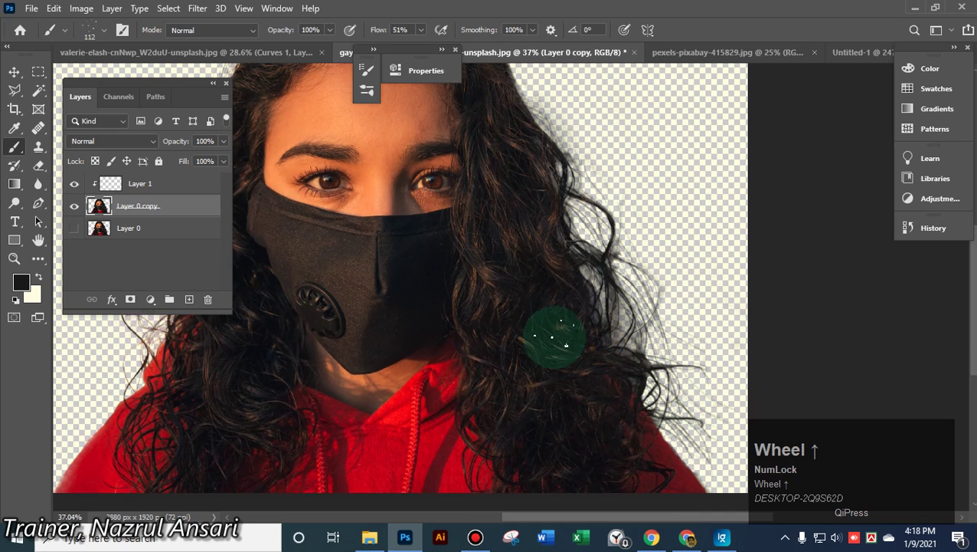
scroll(555, 335, "up", 8)
left_click_drag(502, 266, 579, 319)
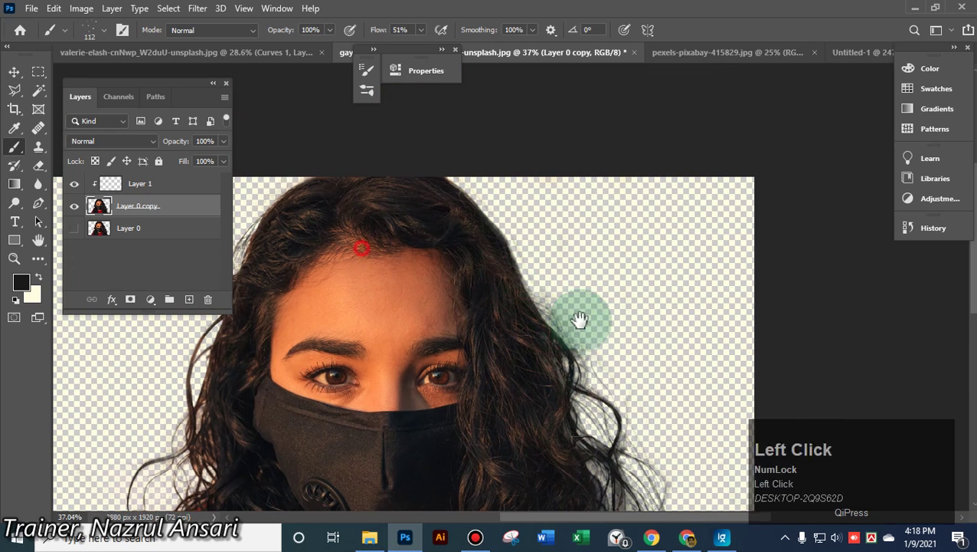
left_click_drag(362, 246, 633, 265)
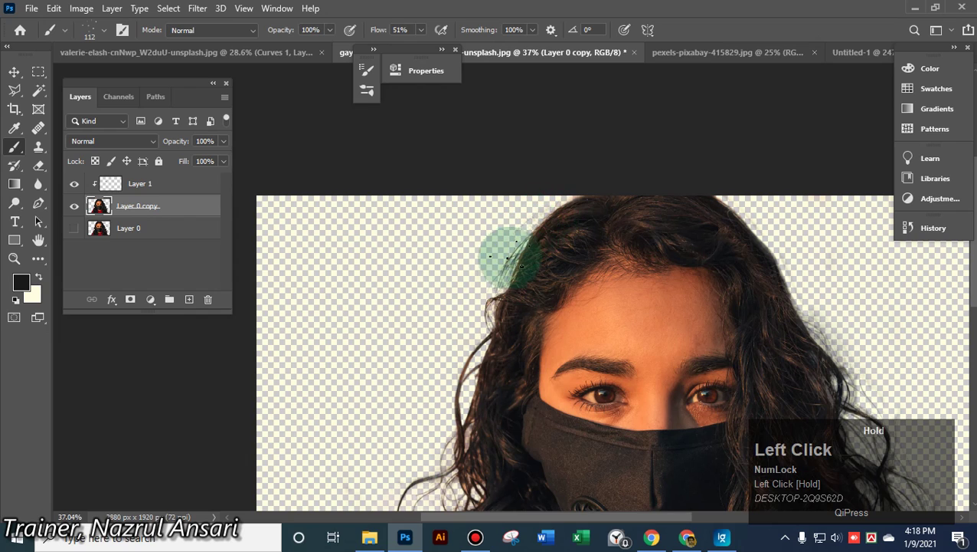
mouse_move(456, 398)
left_mouse_down()
mouse_move(459, 347)
mouse_move(459, 443)
mouse_move(476, 339)
mouse_move(483, 353)
mouse_move(462, 431)
mouse_move(497, 388)
left_mouse_up()
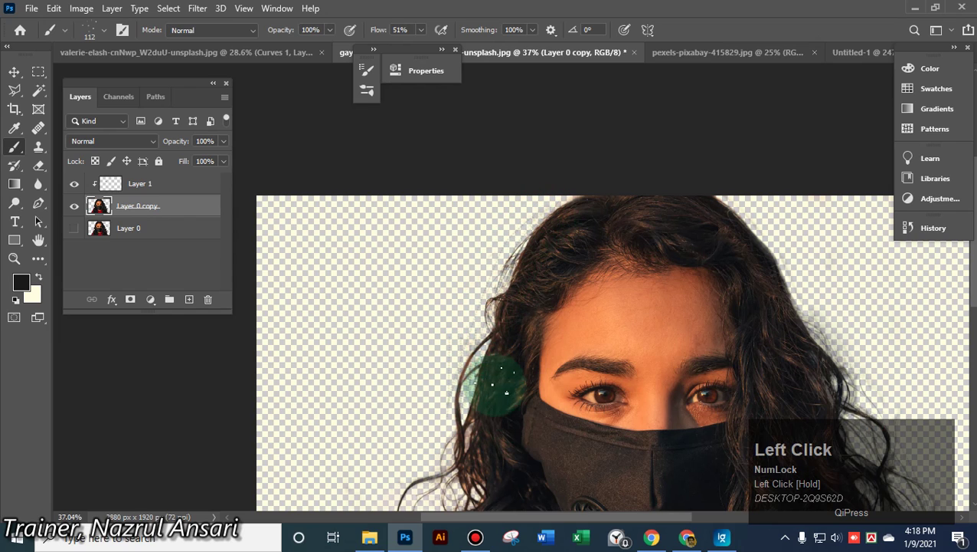
scroll(502, 377, "up", 6)
key("ctrl+z")
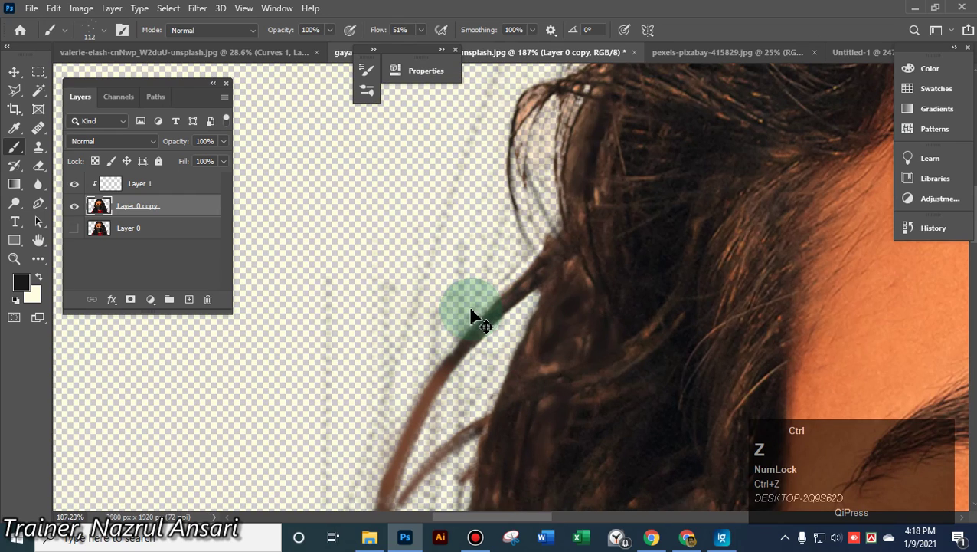
Paint groups of strands around the lower left curls with the 7 hair brush at 112 px and 51% flow
mouse_move(472, 315)
left_mouse_down()
mouse_move(469, 305)
mouse_move(410, 322)
mouse_move(517, 331)
mouse_move(494, 327)
mouse_move(490, 260)
mouse_move(534, 175)
mouse_move(580, 147)
mouse_move(575, 173)
mouse_move(613, 283)
mouse_move(463, 261)
mouse_move(472, 316)
left_mouse_up()
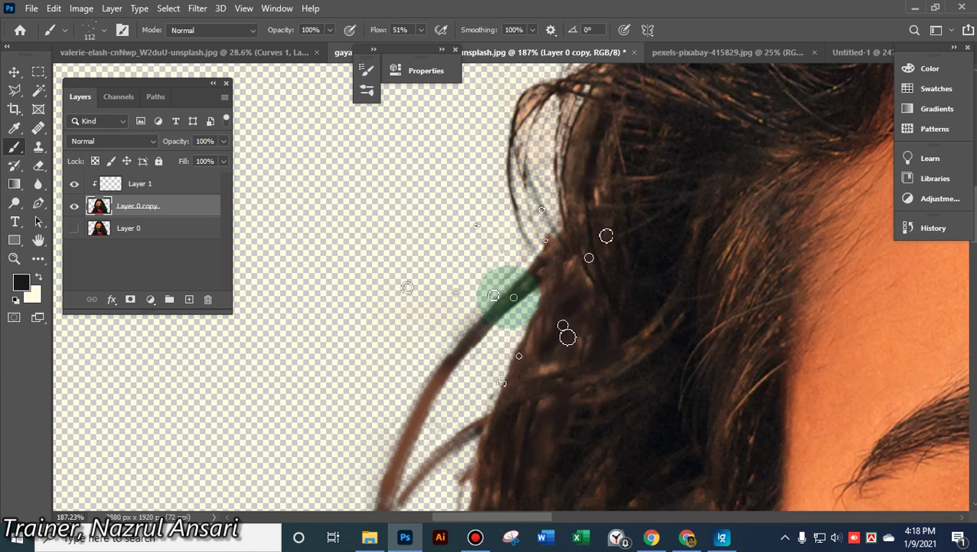
scroll(451, 305, "up", 2)
scroll(457, 300, "down", 3)
scroll(457, 299, "down", 1)
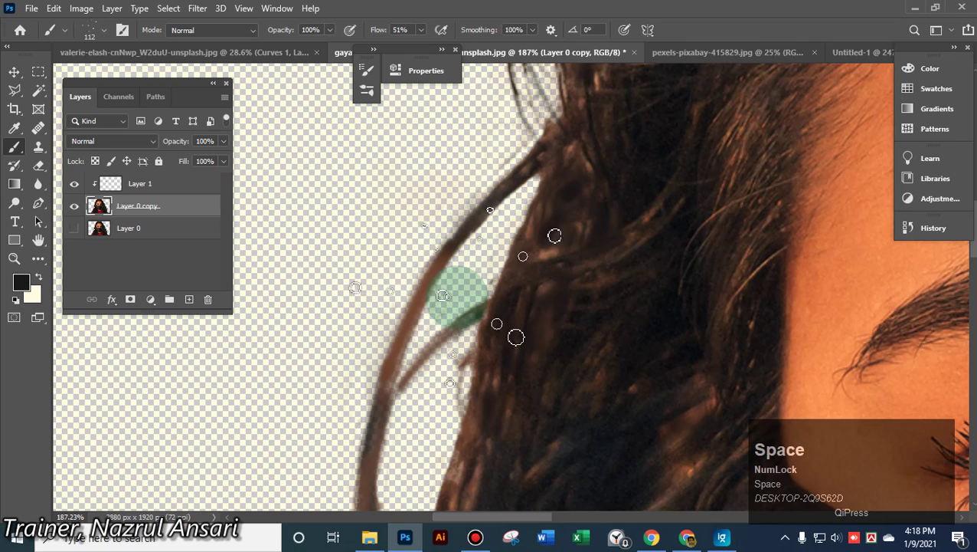
scroll(430, 283, "down", 5, "alt")
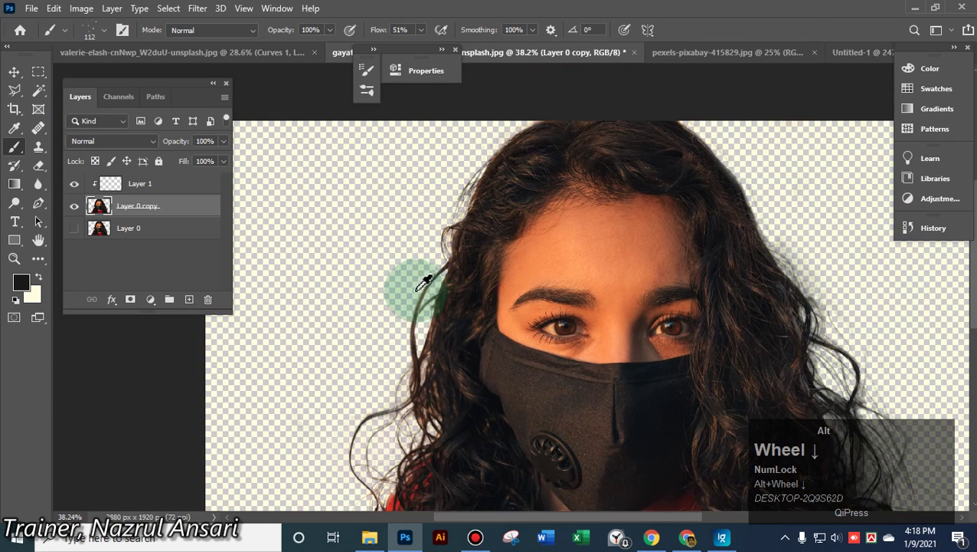
left_click(403, 388)
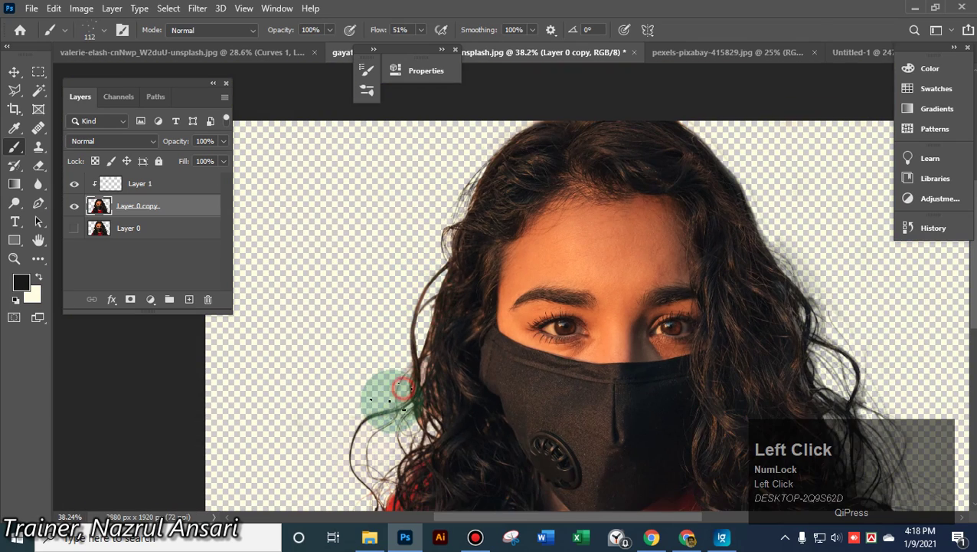
left_click_drag(380, 488, 393, 416)
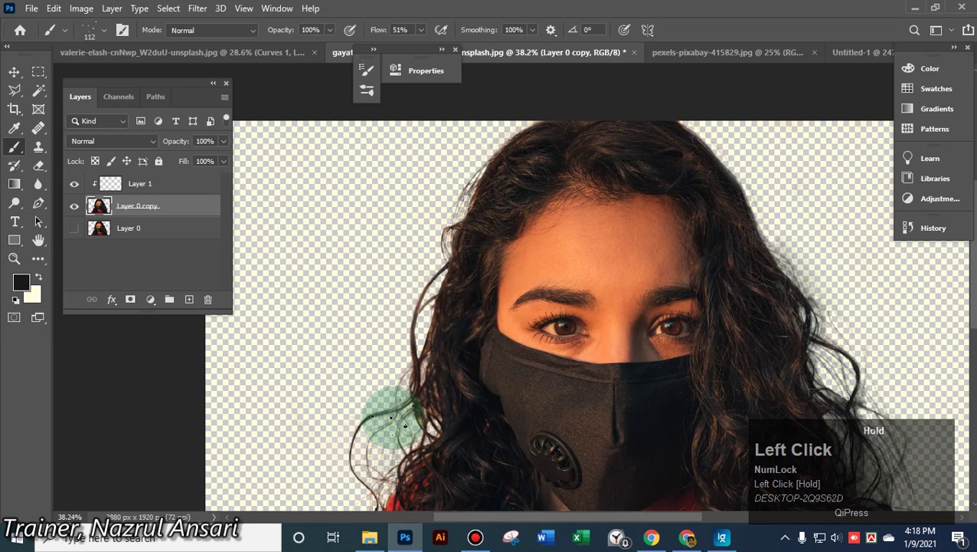
Set the Brush flow to 100%, try 7 hair strokes over the lower left curls, and undo them
left_click(421, 29)
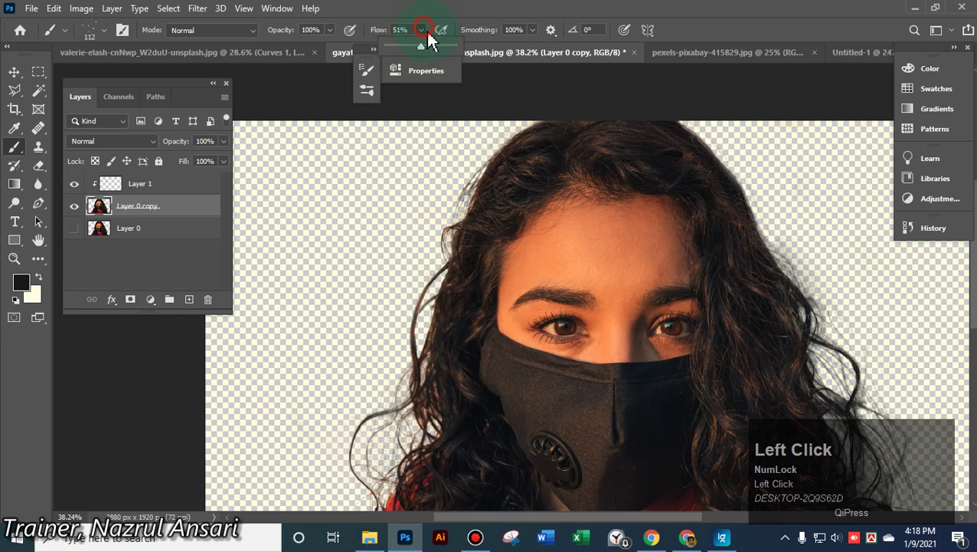
left_click(422, 44)
left_click_drag(427, 45, 461, 46)
left_click_drag(399, 366, 391, 427)
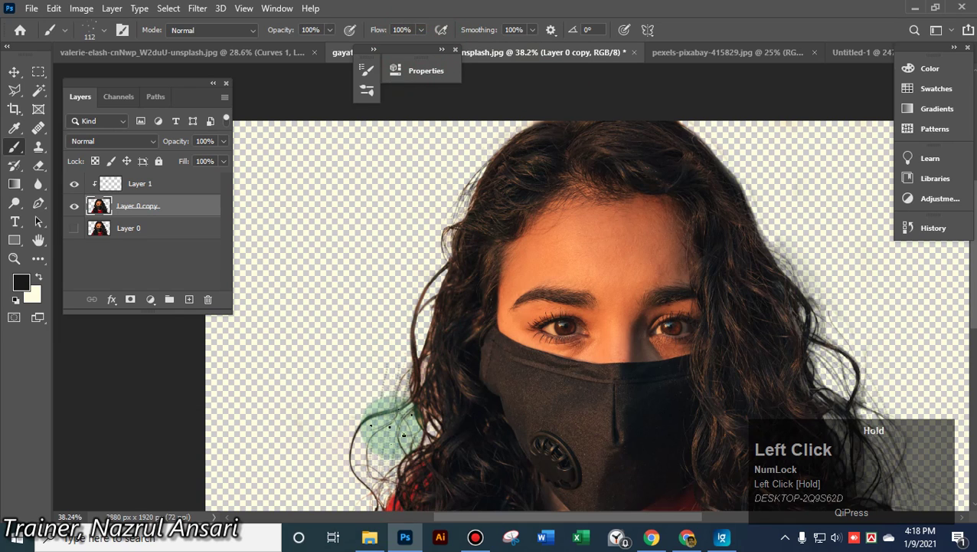
mouse_move(372, 490)
left_mouse_down()
mouse_move(408, 358)
mouse_move(380, 490)
left_mouse_up()
key("ctrl+z")
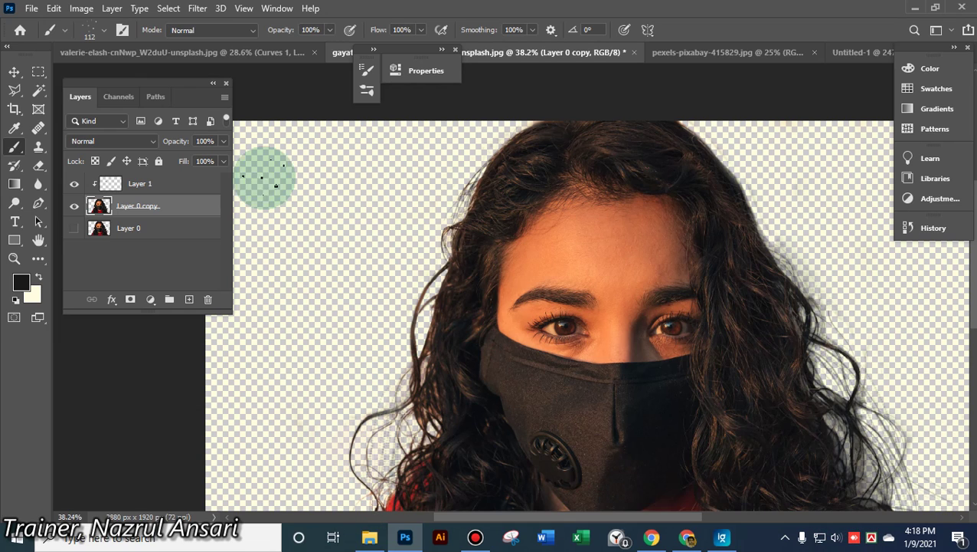
Choose the one hair brush at 8 px and paint single strands along the left hair edge
left_click(103, 30)
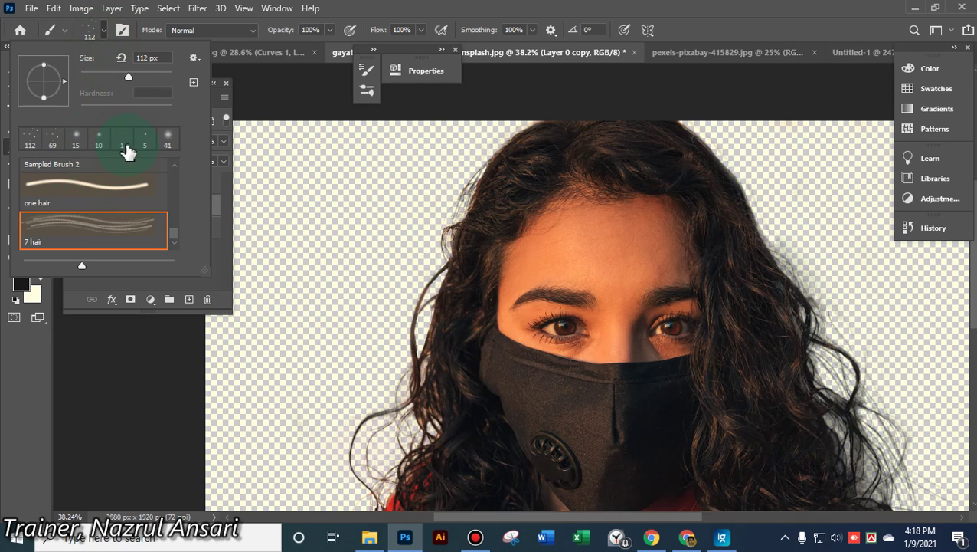
left_click(49, 200)
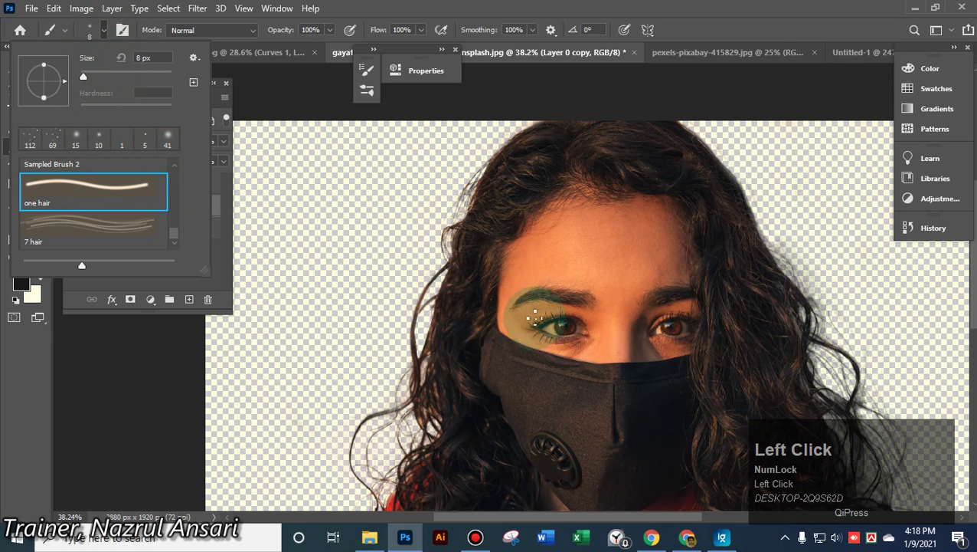
left_click(451, 280)
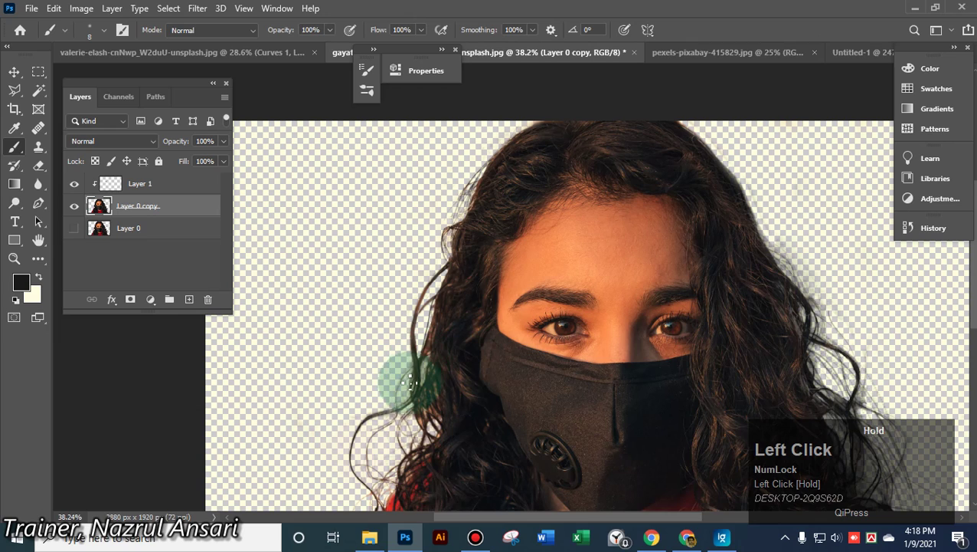
mouse_move(386, 412)
left_mouse_down()
mouse_move(462, 327)
mouse_move(463, 276)
left_mouse_up()
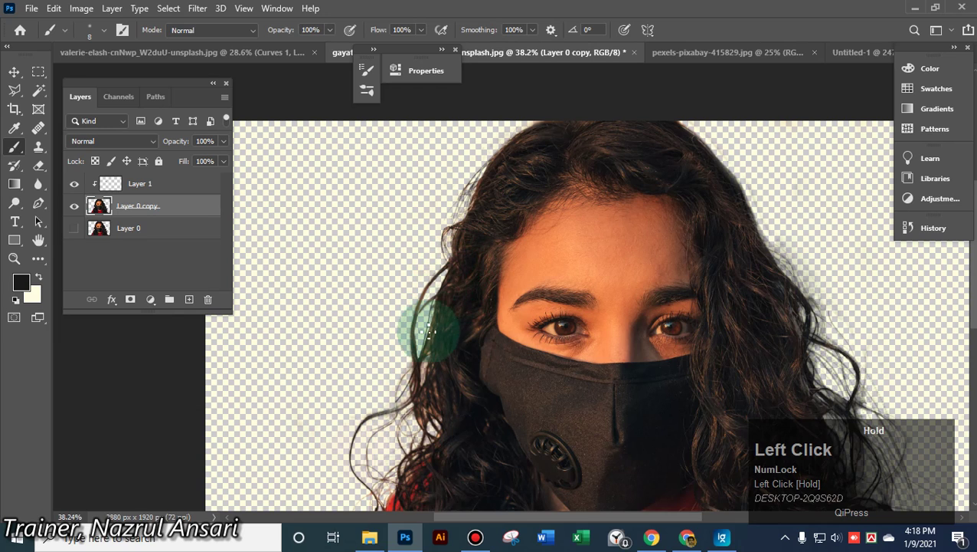
Add more fine black strands along the left hair outline and around the lower left curls with the 8 px one hair brush
mouse_move(430, 332)
left_mouse_down()
mouse_move(452, 240)
mouse_move(418, 298)
left_mouse_up()
mouse_move(418, 348)
left_mouse_down()
mouse_move(447, 236)
mouse_move(416, 308)
left_mouse_up()
mouse_move(424, 357)
left_mouse_down()
mouse_move(454, 218)
mouse_move(414, 301)
mouse_move(408, 366)
left_mouse_up()
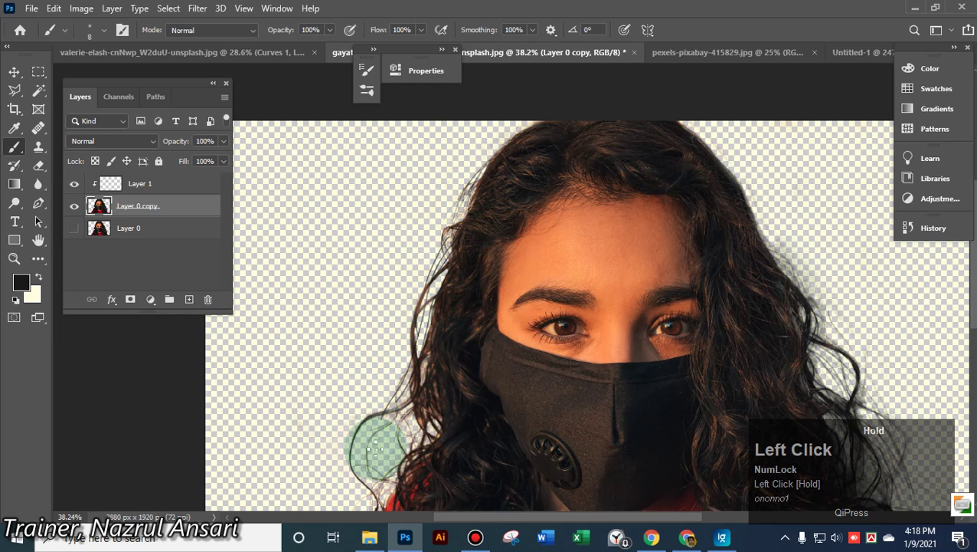
mouse_move(375, 448)
left_mouse_down()
mouse_move(456, 478)
mouse_move(435, 415)
left_mouse_up()
mouse_move(397, 454)
left_mouse_down()
mouse_move(463, 467)
mouse_move(437, 454)
mouse_move(412, 408)
mouse_move(395, 406)
mouse_move(370, 430)
mouse_move(364, 454)
left_mouse_up()
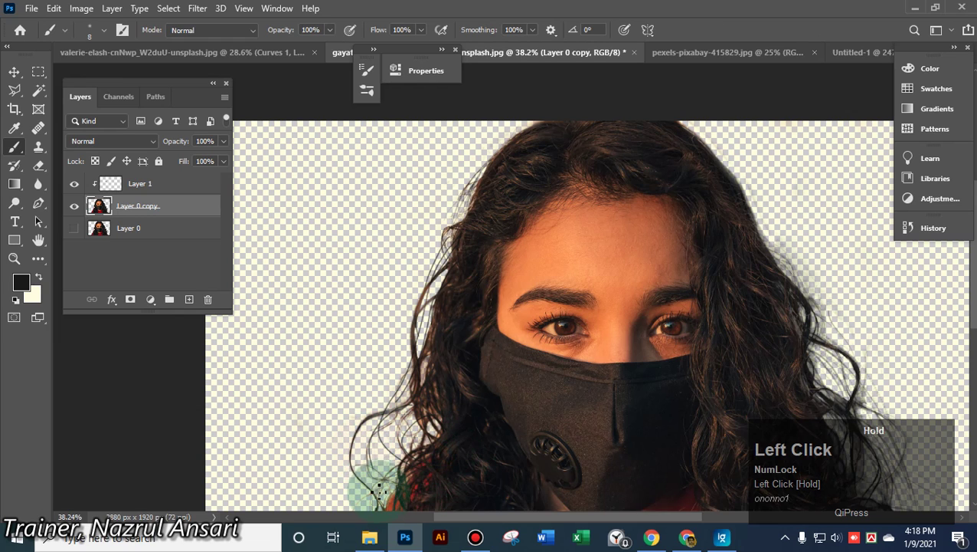
scroll(490, 363, "down", 3)
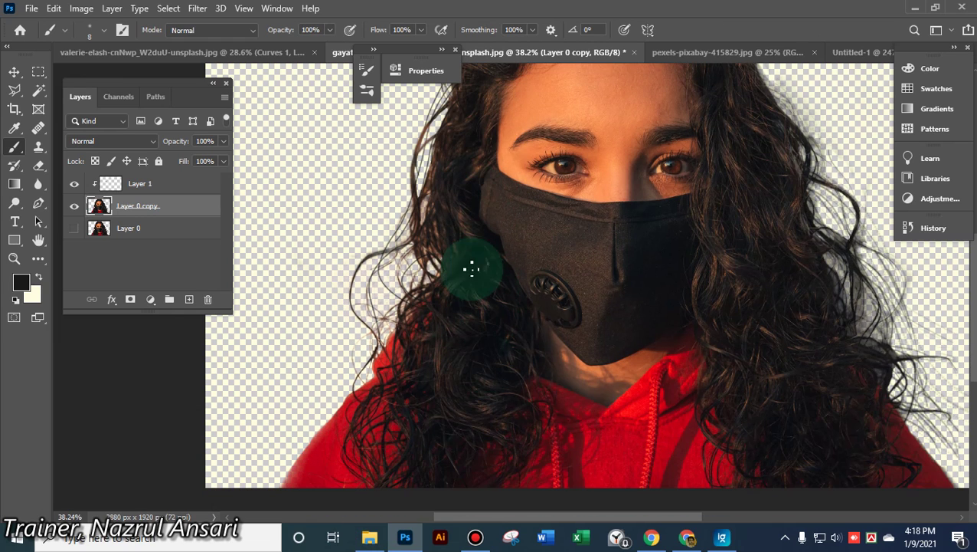
left_click_drag(477, 257, 499, 257)
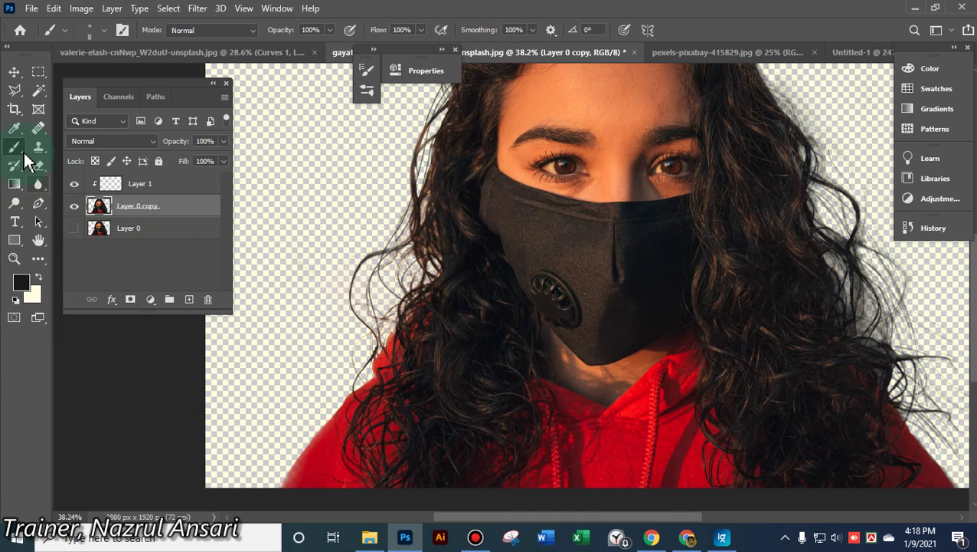
Sample a reddish-brown tone from the strands near the red shoulder and make it the Brush tool's foreground colour
left_click(115, 181)
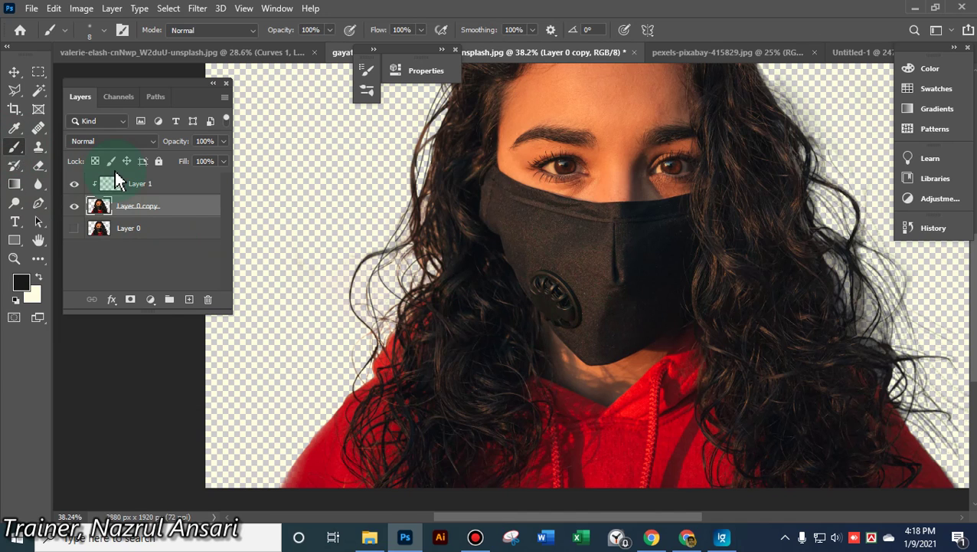
left_click(14, 128)
left_click_drag(360, 334, 448, 316)
scroll(448, 316, "up", 3, "alt")
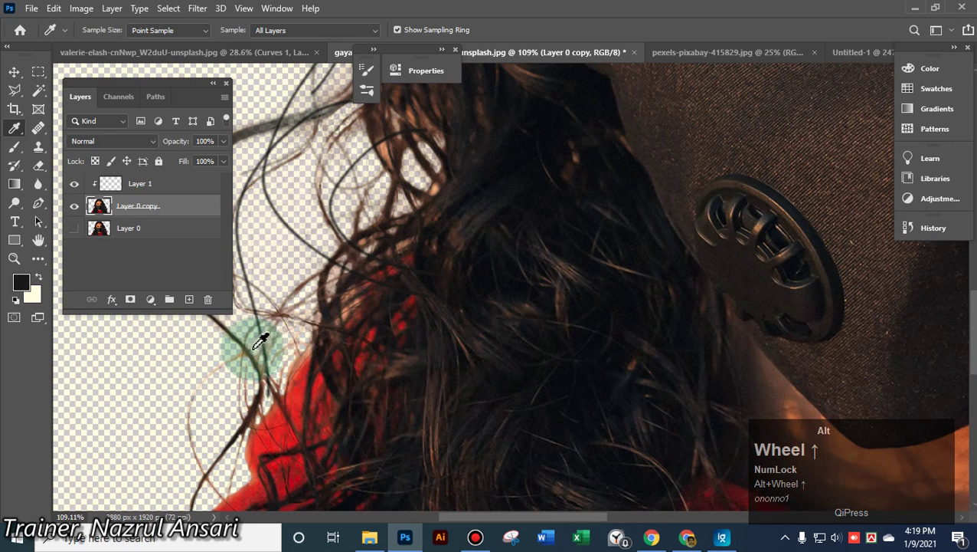
mouse_move(262, 353)
left_mouse_down()
mouse_move(307, 306)
mouse_move(318, 264)
mouse_move(278, 387)
left_mouse_up()
left_click(17, 152)
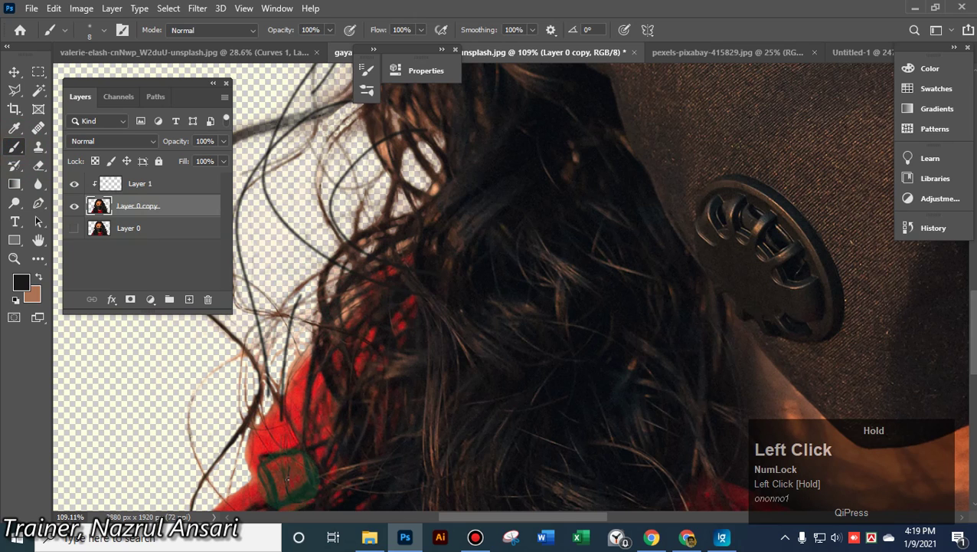
left_click_drag(231, 422, 221, 414)
left_click(38, 277)
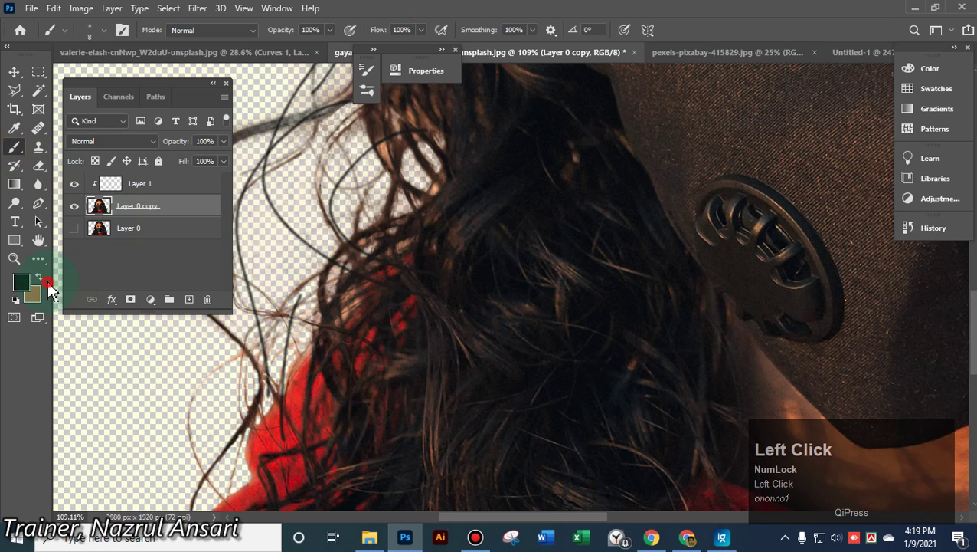
Paint reddish-brown single strands among the lower left curls and above the red shoulder on Layer 0 copy
mouse_move(257, 338)
left_mouse_down()
mouse_move(240, 361)
mouse_move(230, 388)
mouse_move(236, 454)
left_mouse_up()
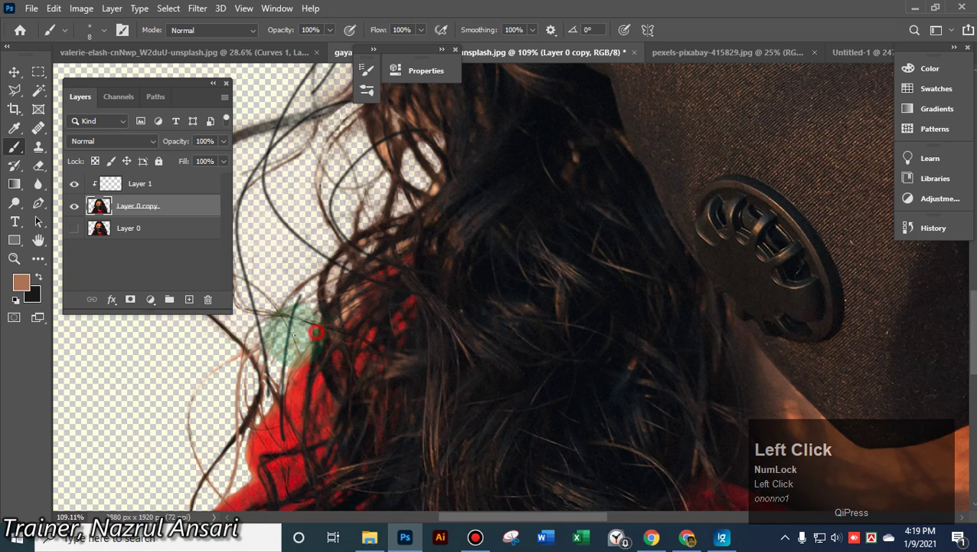
left_click_drag(283, 332, 257, 397)
mouse_move(336, 304)
left_mouse_down()
mouse_move(322, 229)
mouse_move(338, 137)
left_mouse_up()
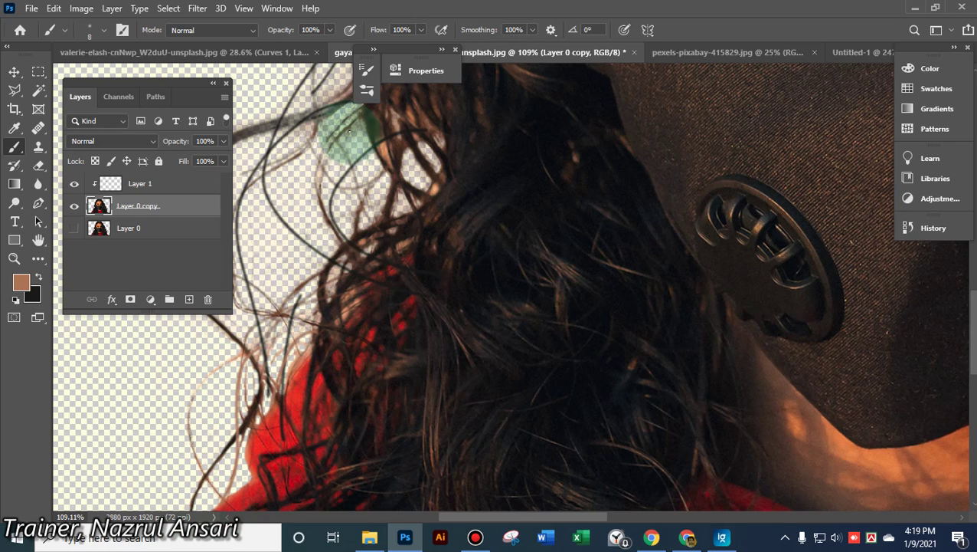
left_click(310, 75)
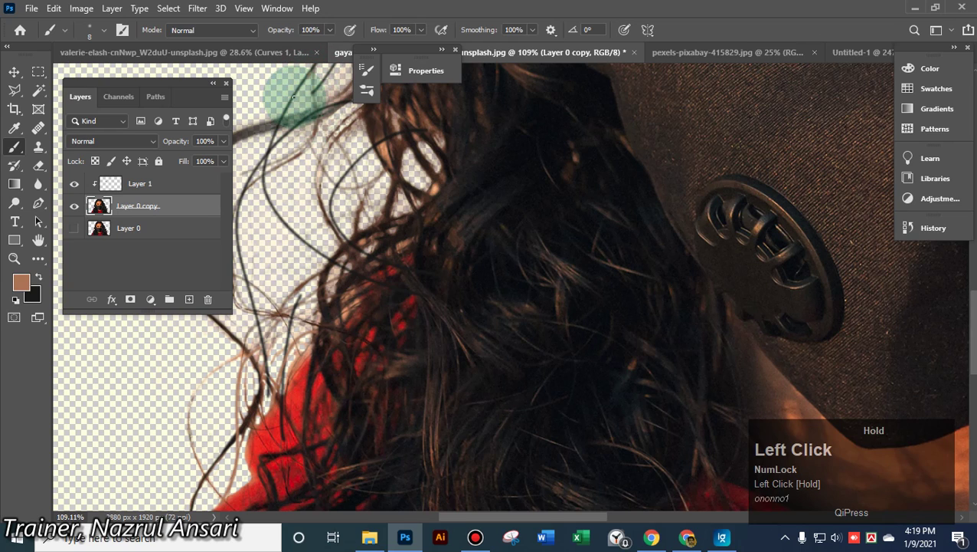
mouse_move(268, 159)
left_mouse_down()
mouse_move(273, 211)
mouse_move(338, 265)
mouse_move(375, 327)
mouse_move(450, 284)
mouse_move(463, 251)
mouse_move(463, 262)
left_mouse_up()
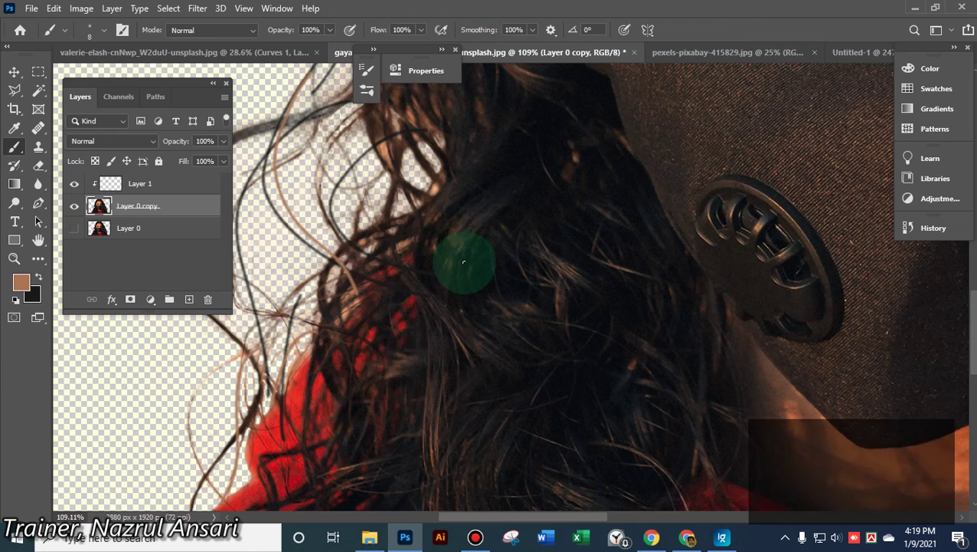
scroll(464, 265, "down", 4)
scroll(471, 259, "down", 1)
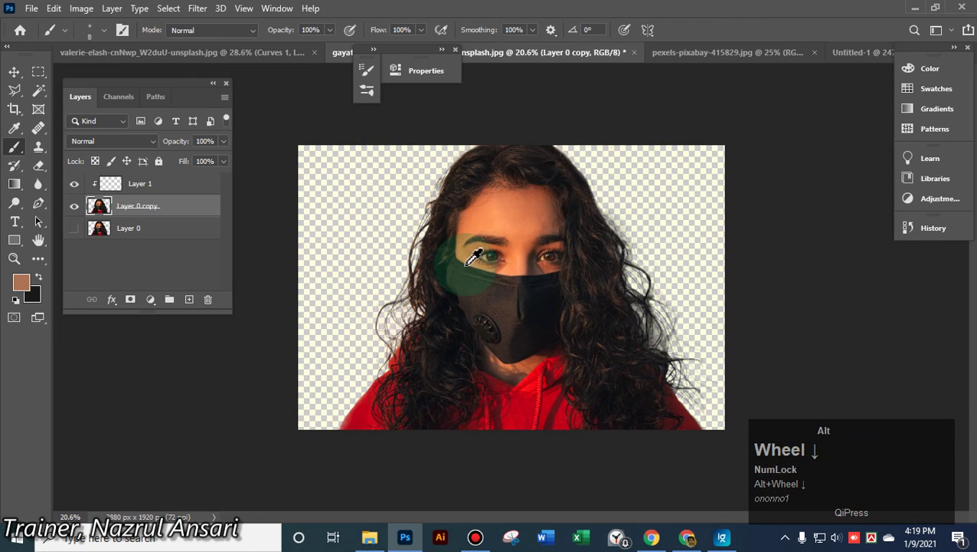
mouse_move(468, 254)
left_mouse_down()
mouse_move(570, 185)
mouse_move(583, 157)
mouse_move(622, 201)
mouse_move(467, 215)
left_mouse_up()
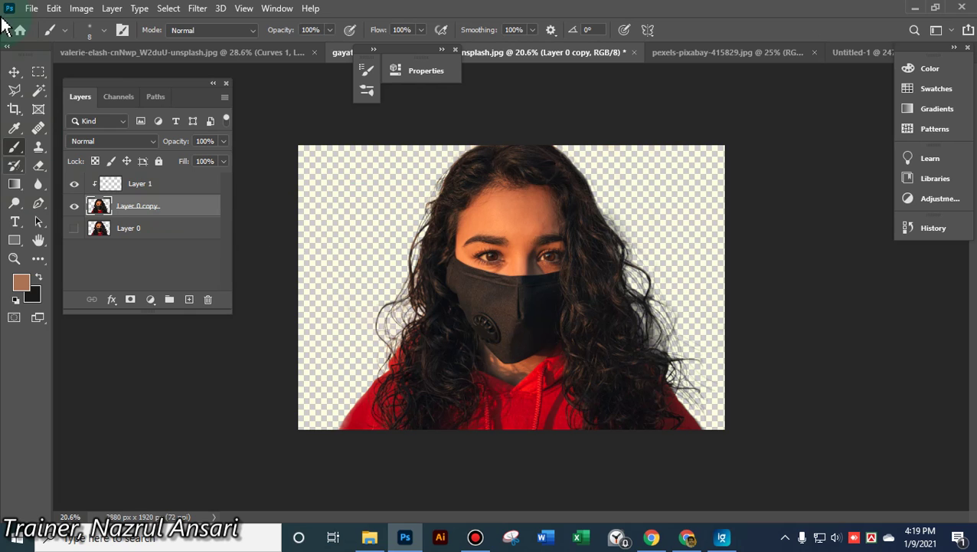
Copy the cut-out portrait from Layer 0 copy into the pexels-pixabay-415829.jpg document with the Move tool
left_click(14, 71)
left_click_drag(479, 255, 550, 65)
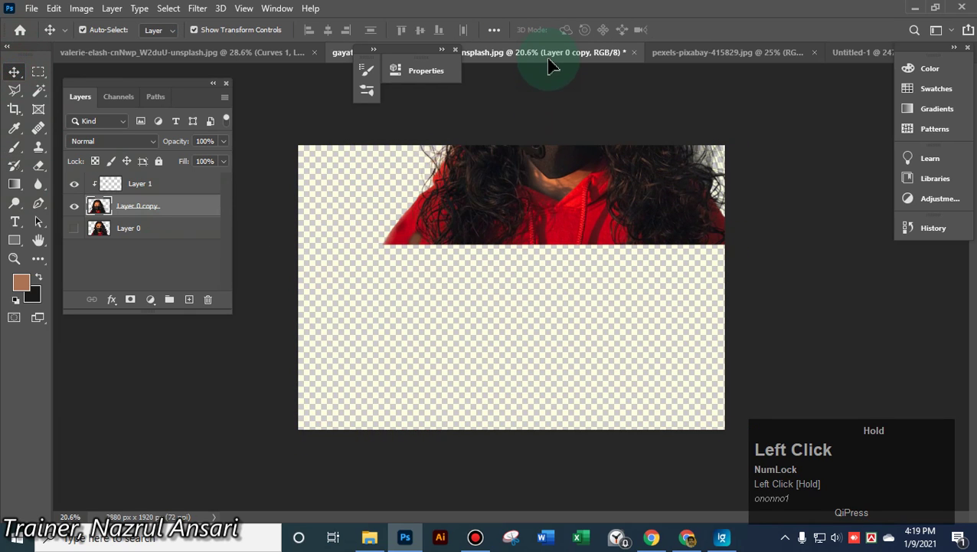
left_click_drag(674, 57, 779, 337)
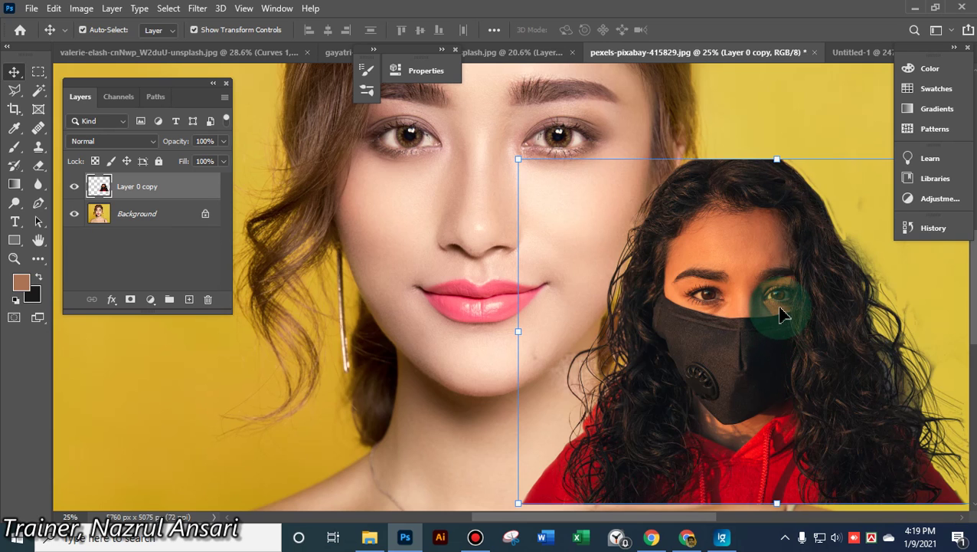
scroll(684, 354, "down", 1)
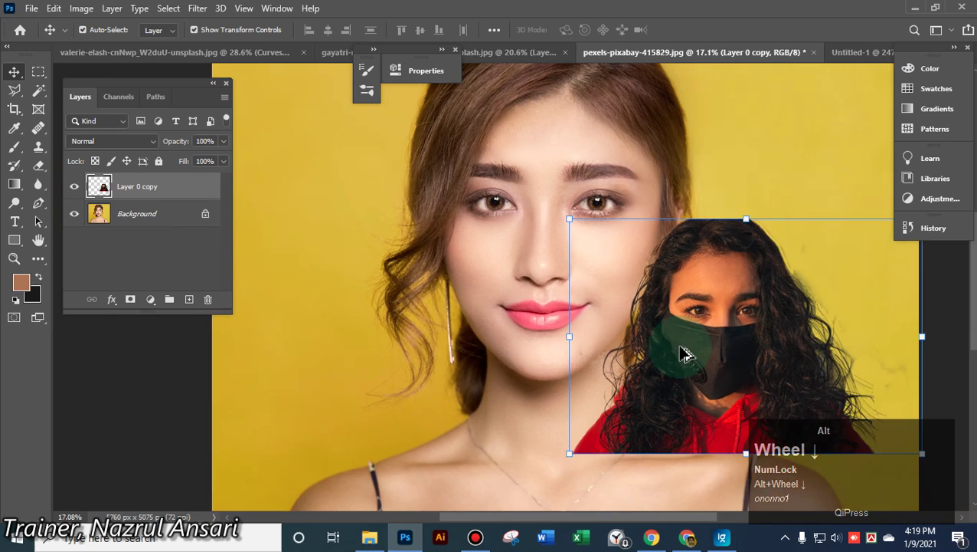
scroll(684, 354, "down", 1)
Scale the pasted cut-out proportionally to 257.41% and position it so it covers the original woman on the yellow background
left_click_drag(676, 327, 520, 234)
left_click_drag(604, 256, 570, 351)
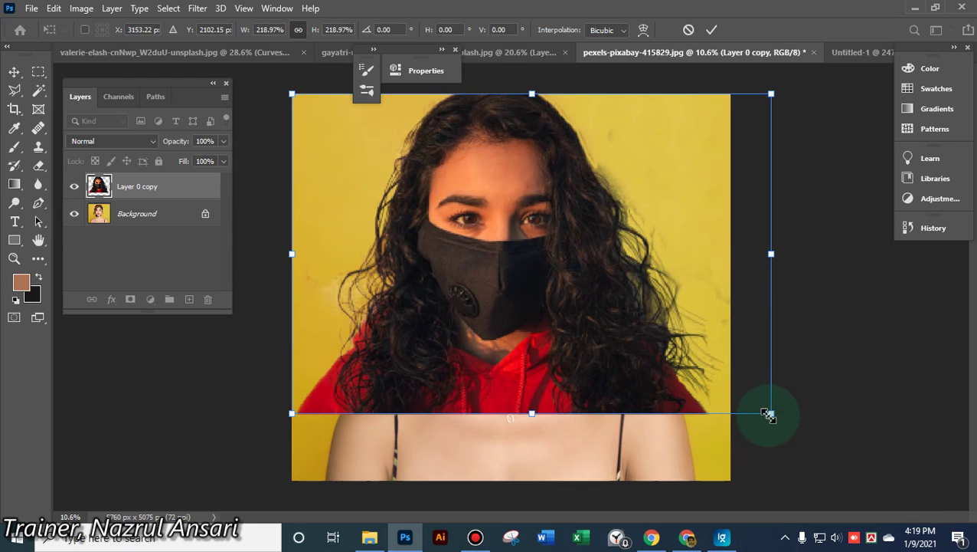
left_click_drag(769, 414, 868, 478)
left_click_drag(622, 381, 576, 377)
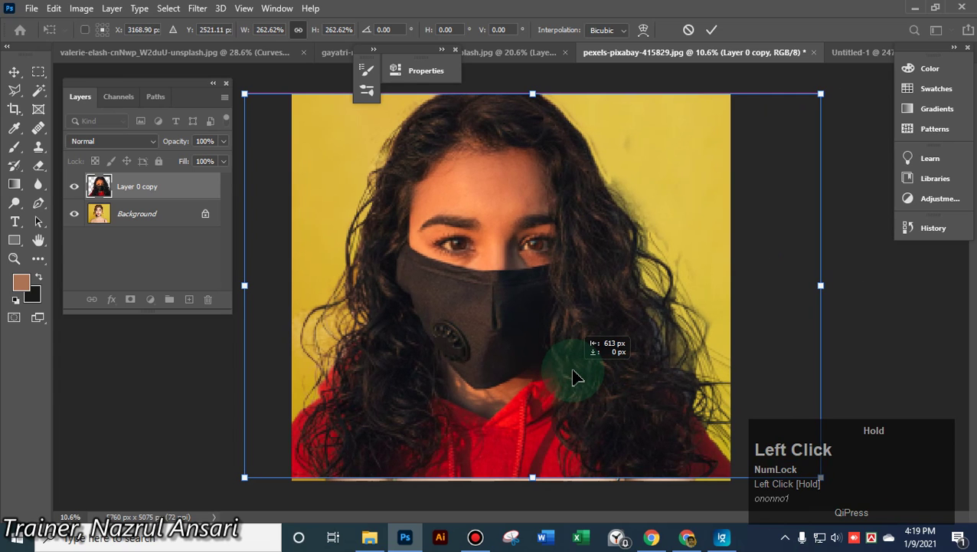
left_click_drag(820, 285, 795, 283)
mouse_move(582, 320)
left_mouse_down()
mouse_move(574, 337)
mouse_move(590, 314)
left_mouse_up()
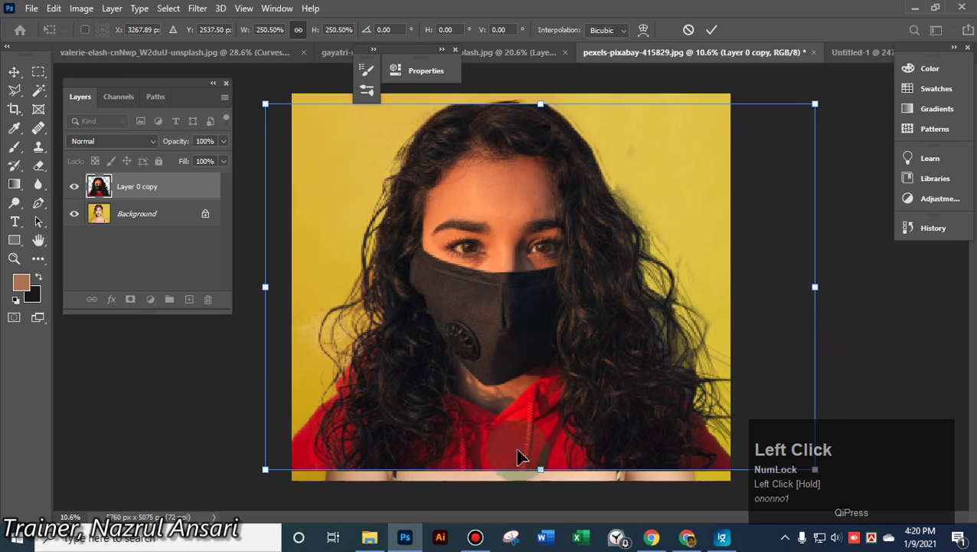
left_click_drag(542, 471, 542, 480)
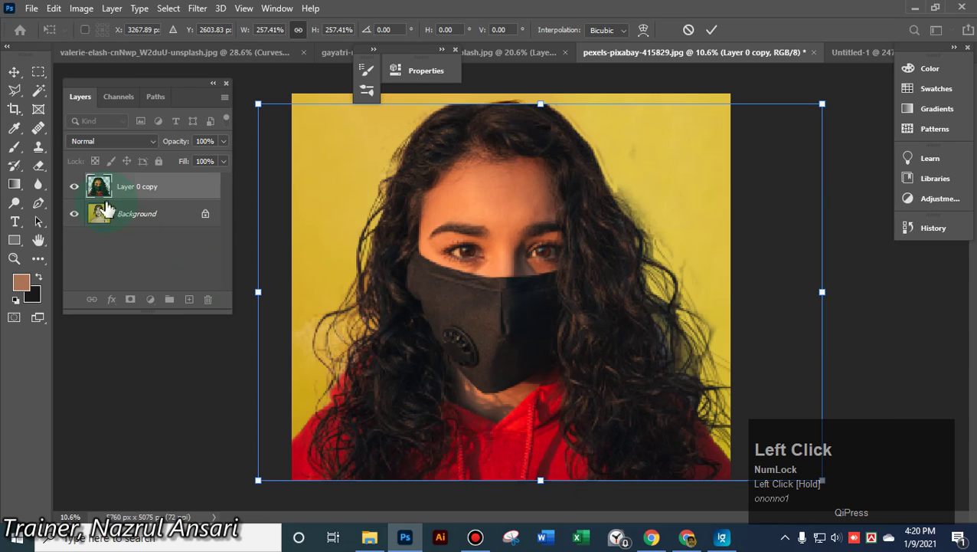
left_click(14, 71)
left_click(766, 222)
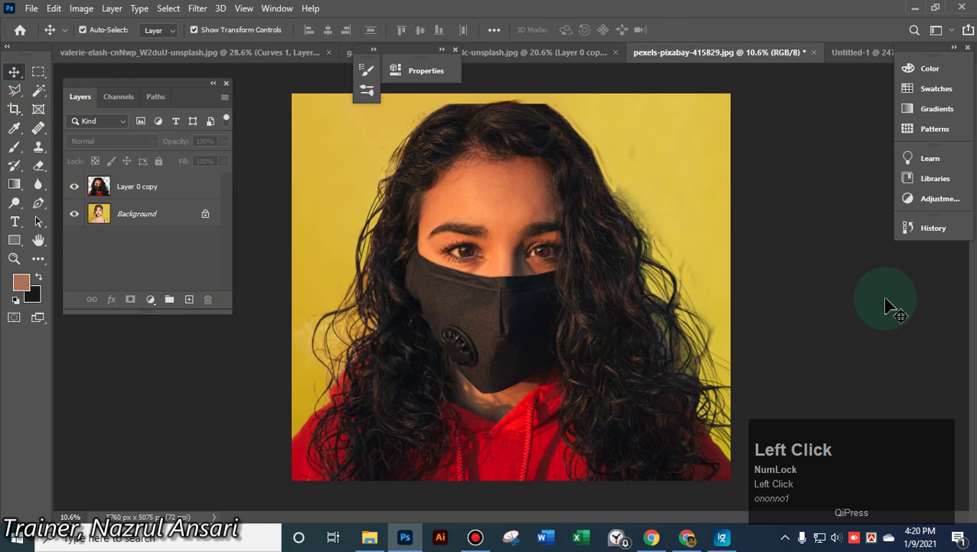
Examine the painted strands along the right hair edge up close against the yellow background
scroll(654, 301, "up", 5, "alt")
scroll(654, 301, "up", 1, "alt")
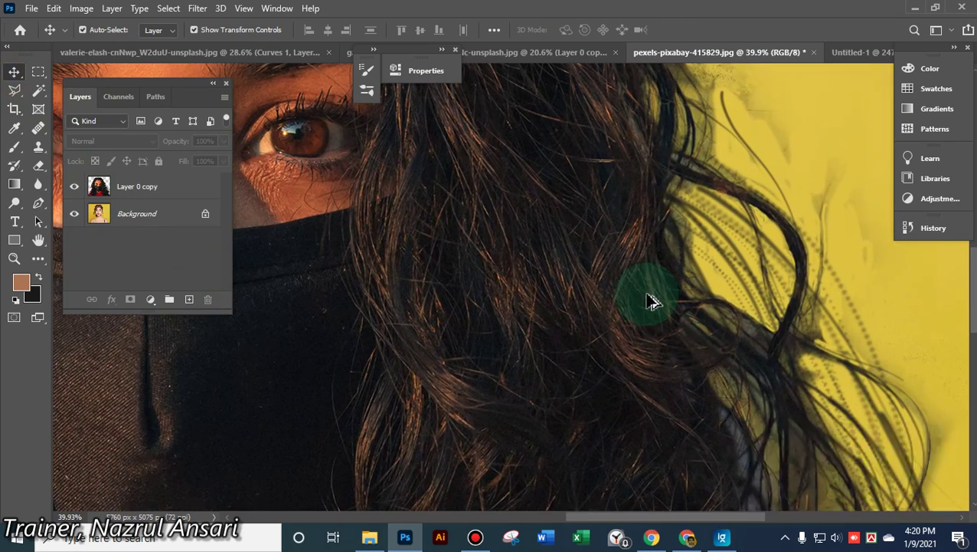
scroll(654, 301, "down", 2, "alt")
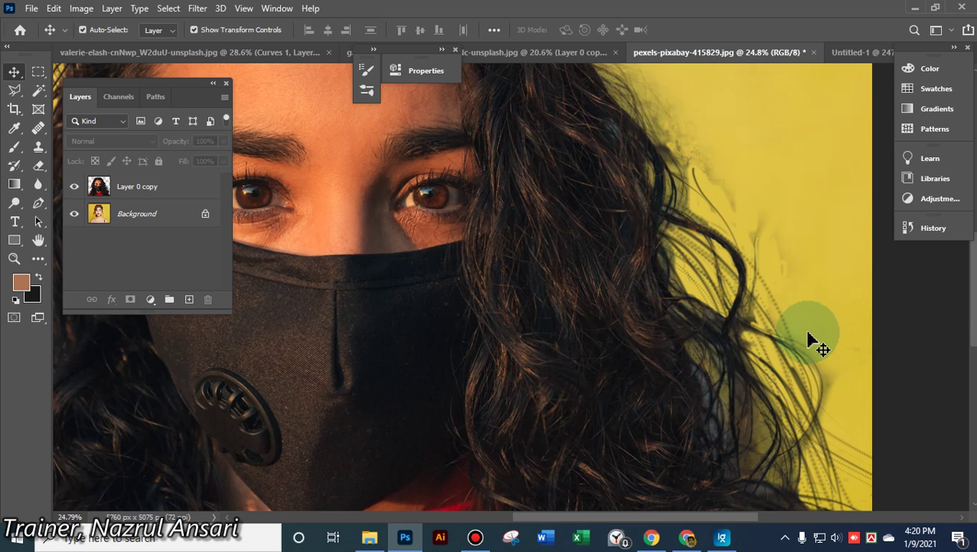
scroll(777, 318, "up", 3, "alt")
scroll(778, 322, "up", 2, "alt")
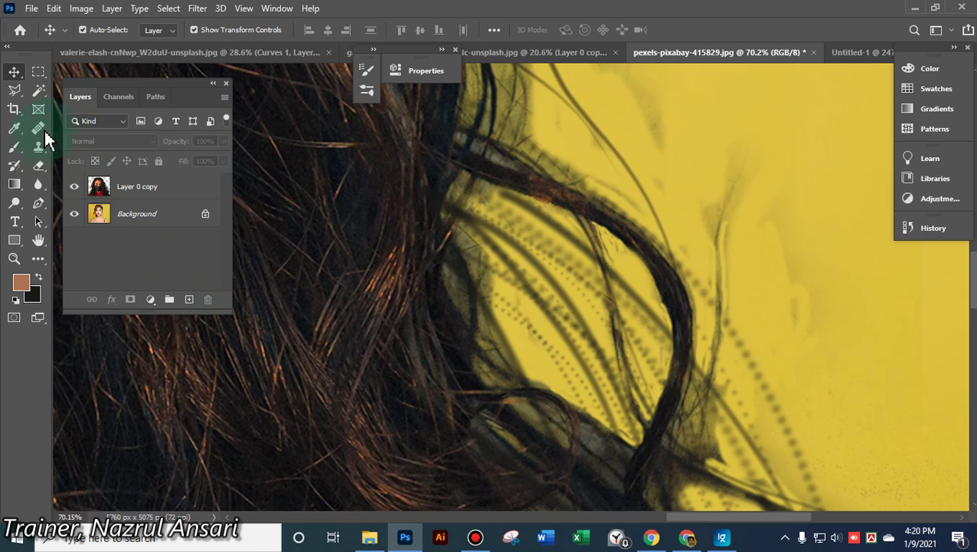
Try painting reddish-brown strands beside the right curls on Layer 0 copy with the 8 px one hair brush
left_click(41, 150)
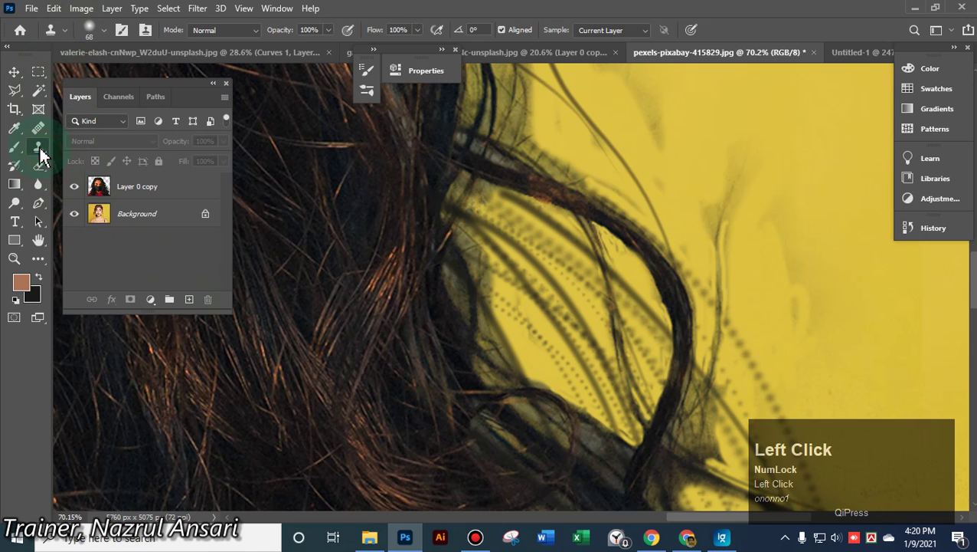
left_click(14, 146)
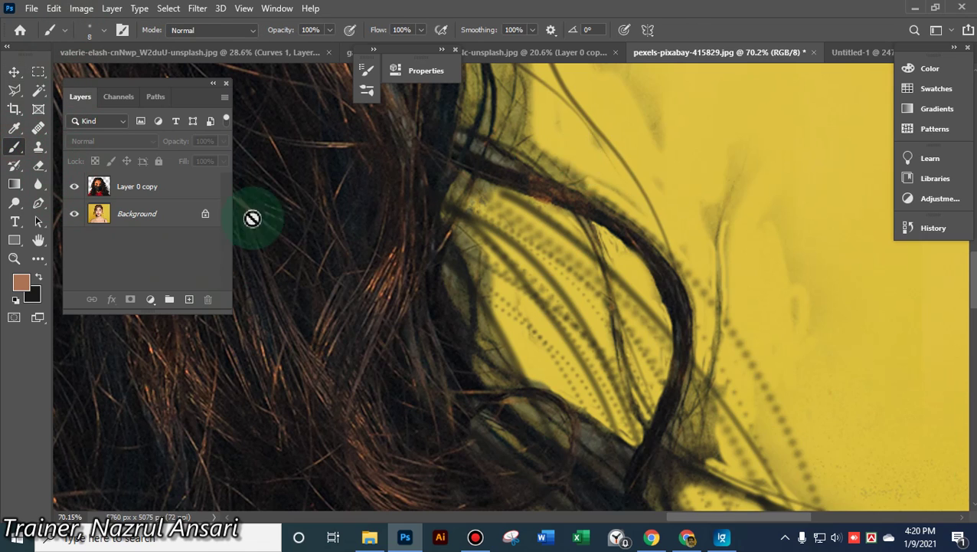
left_click(105, 31)
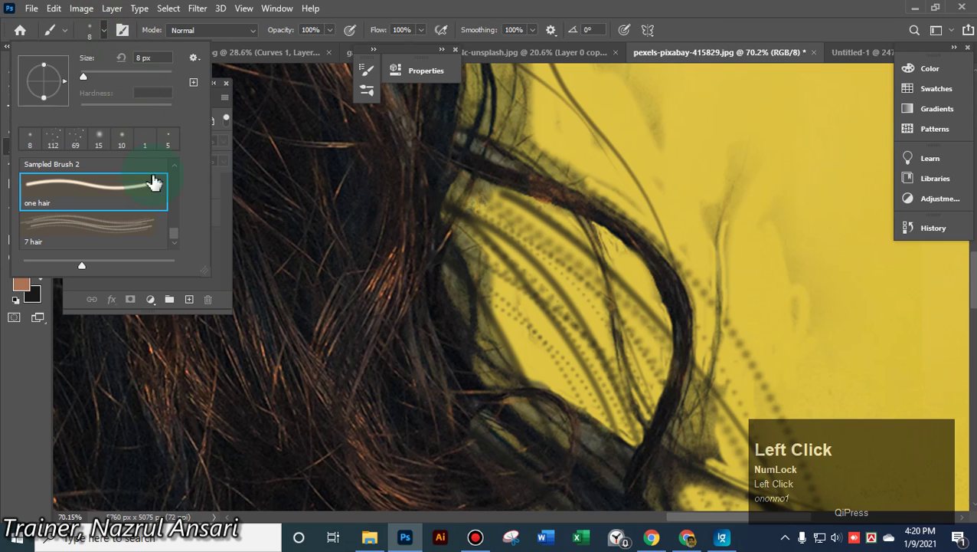
left_click(125, 186)
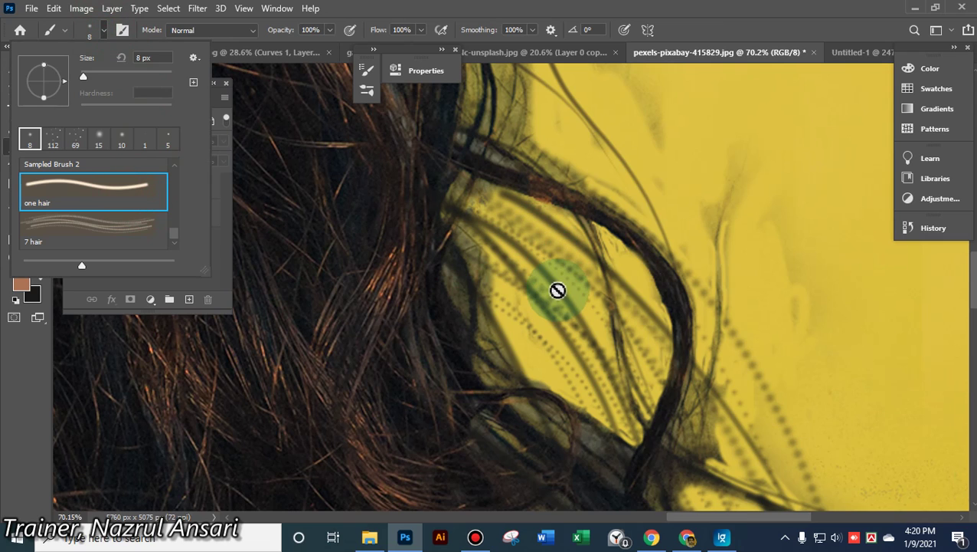
left_click(264, 217)
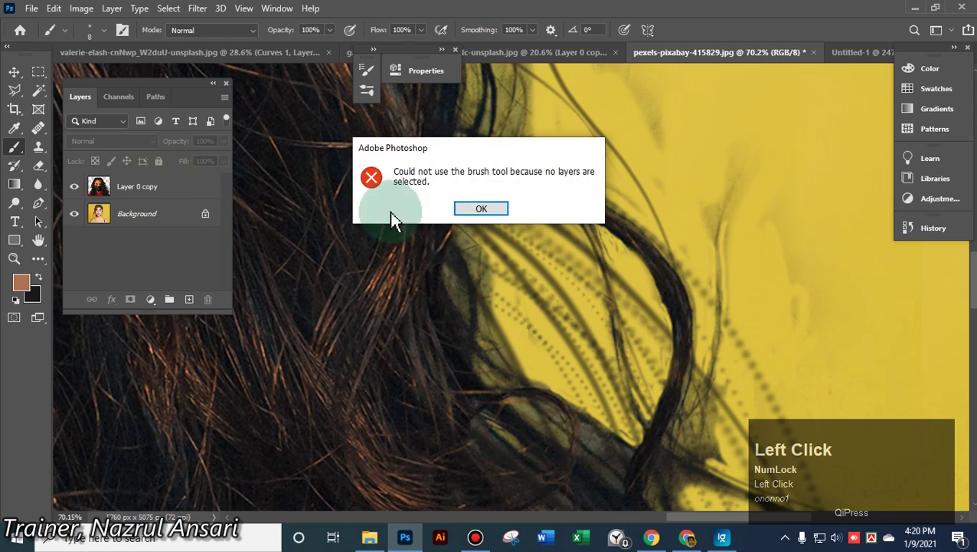
left_click(480, 202)
left_click(124, 189)
left_click(580, 238)
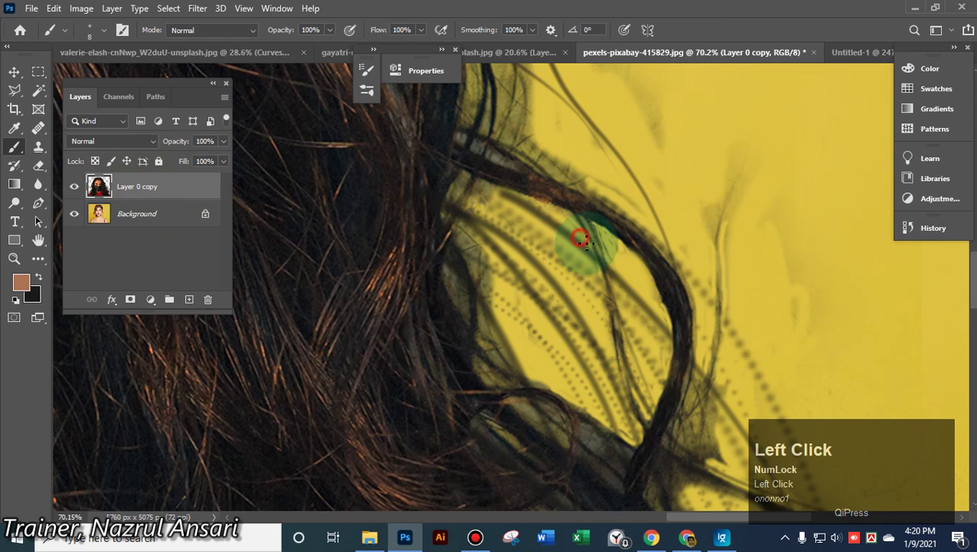
mouse_move(612, 293)
left_mouse_down()
mouse_move(654, 322)
mouse_move(658, 219)
mouse_move(846, 386)
mouse_move(907, 396)
left_mouse_up()
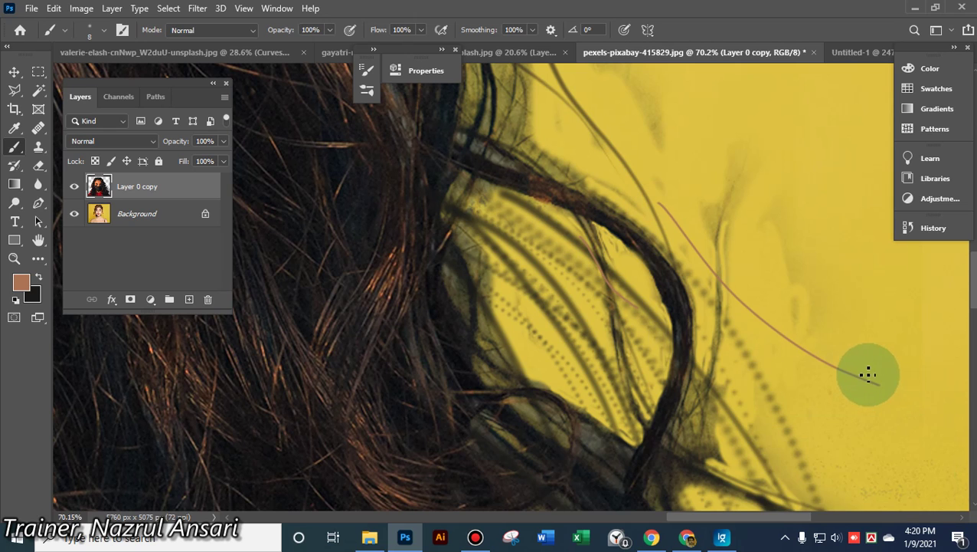
Undo the strands beside the right curls and redo the cut-out's enlargement and placement over the yellow background
key("ctrl+z")
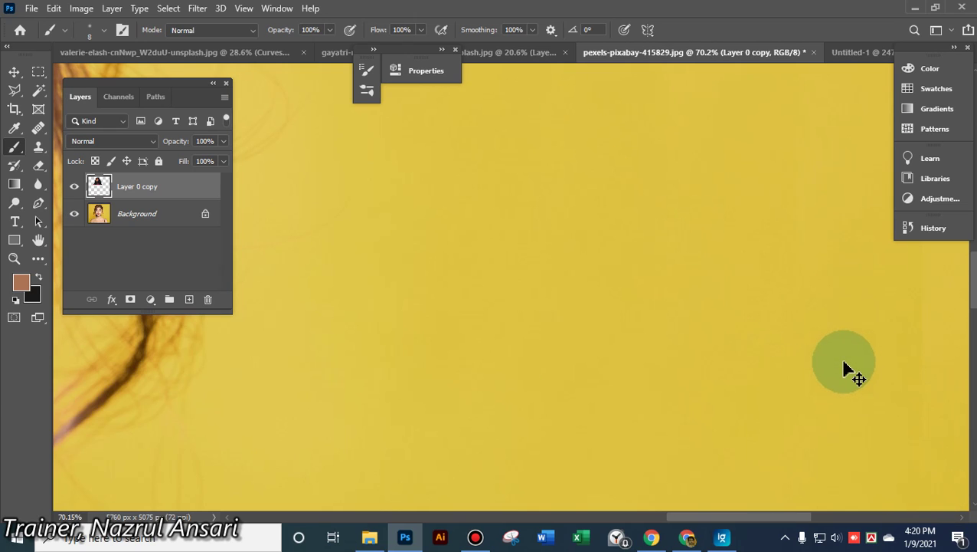
scroll(675, 327, "down", 5)
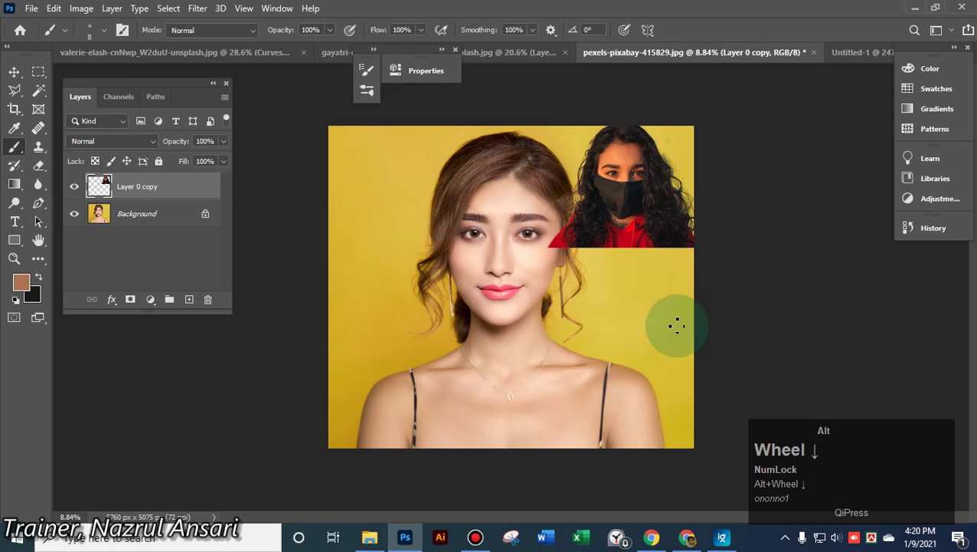
key("ctrl+shift+z")
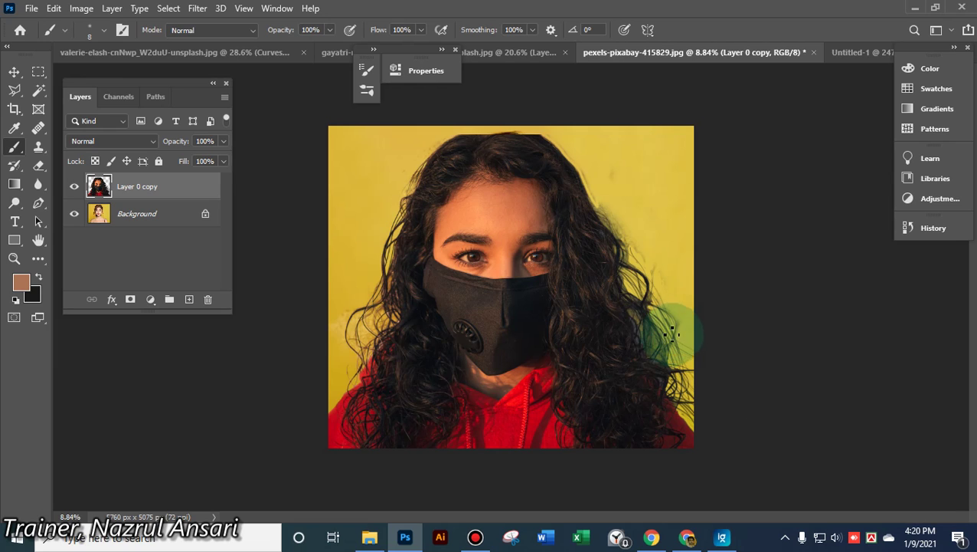
Examine the painted strands along the right curls up close on the yellow background, comparing with the enlargement undone and redone
scroll(671, 334, "up", 4)
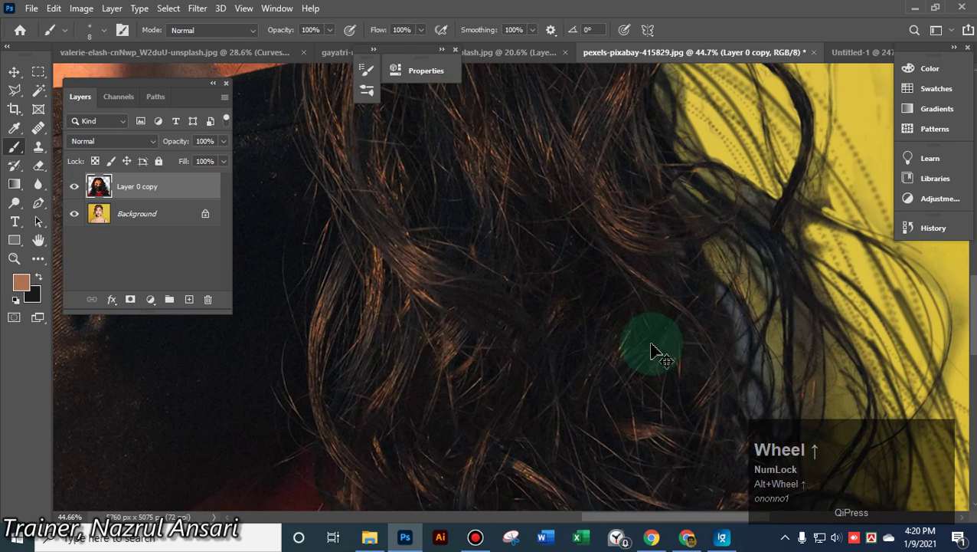
key("ctrl+z")
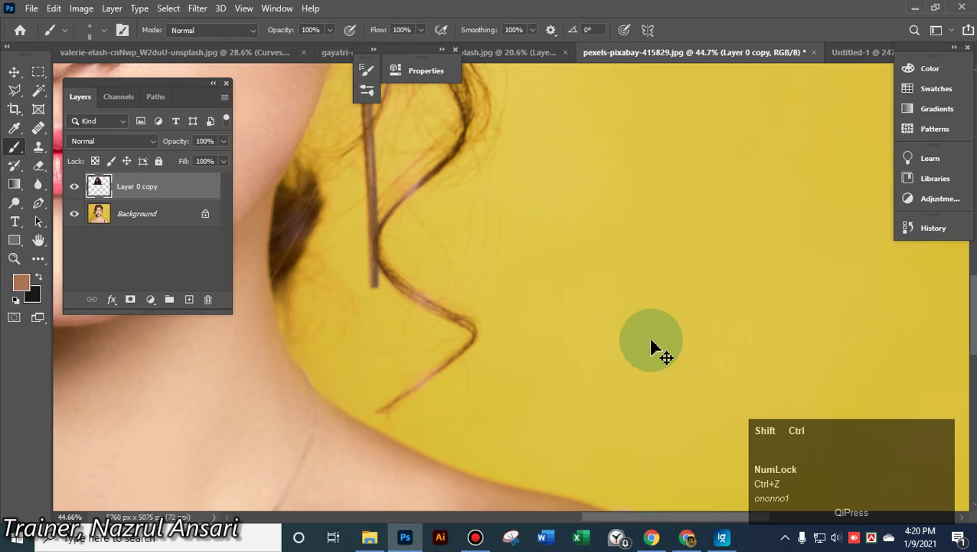
key("ctrl+shift+z")
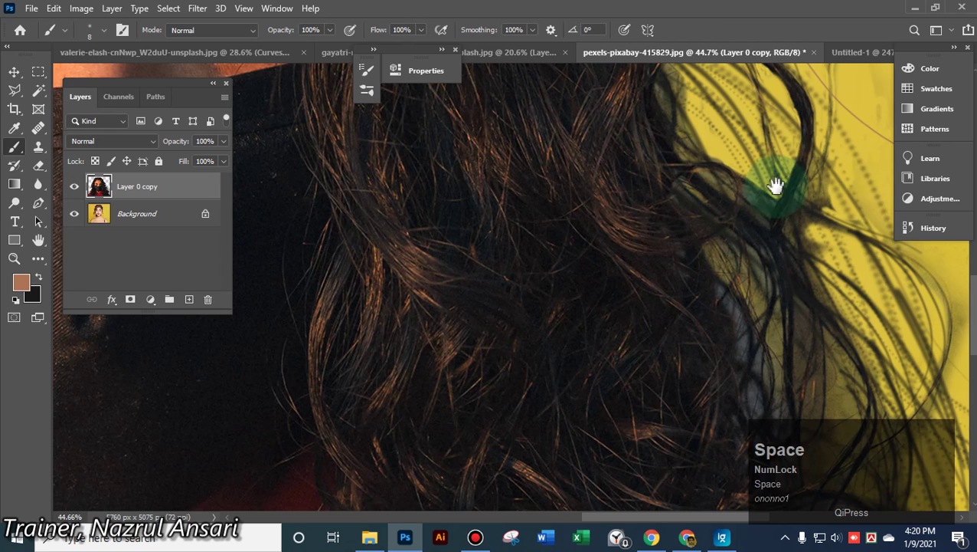
left_click_drag(775, 185, 540, 301)
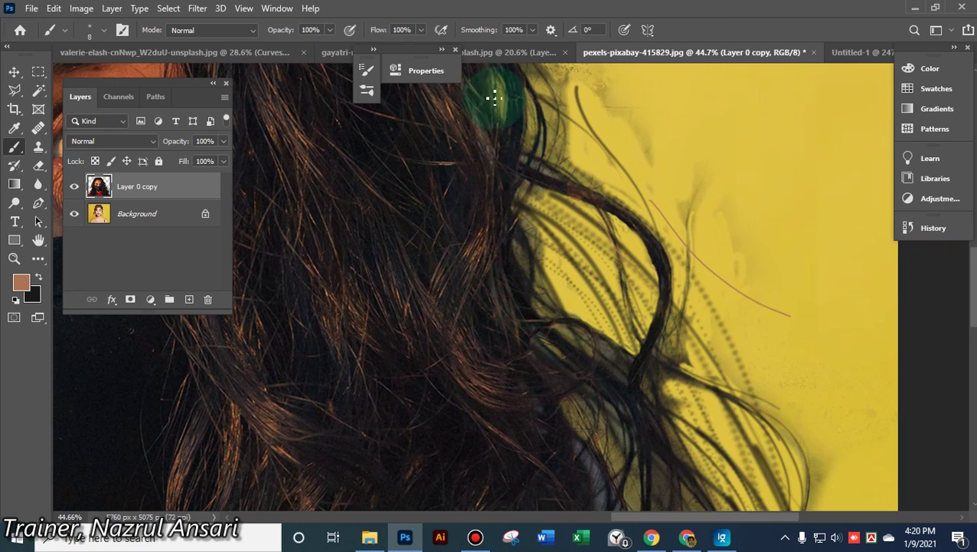
Switch to the original masked-woman cut-out document and inspect the right curls against transparency
left_click(515, 53)
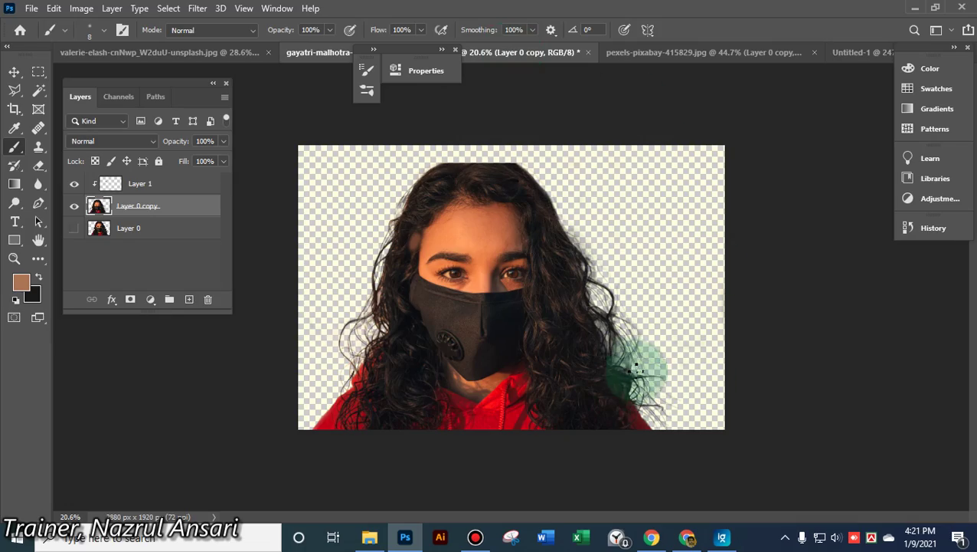
scroll(626, 359, "up", 5)
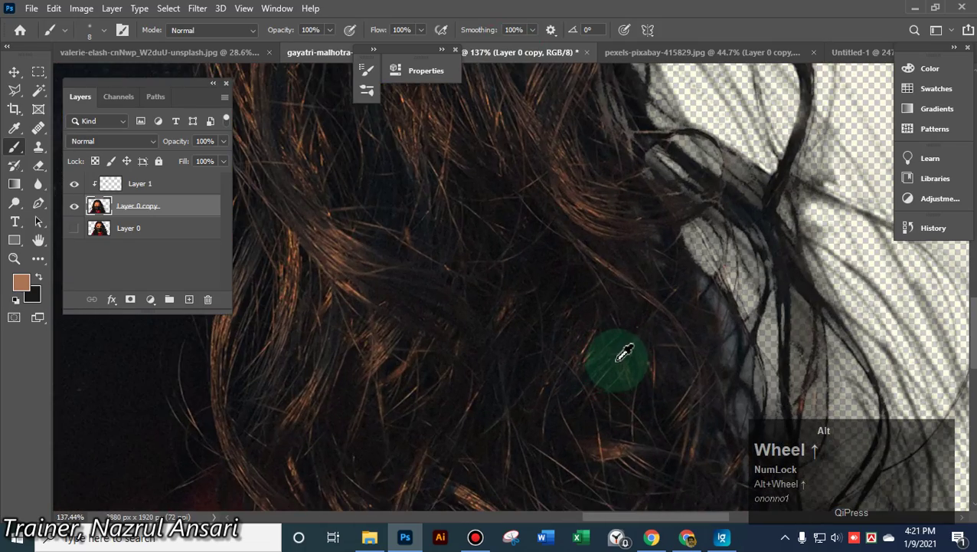
scroll(626, 346, "down", 3)
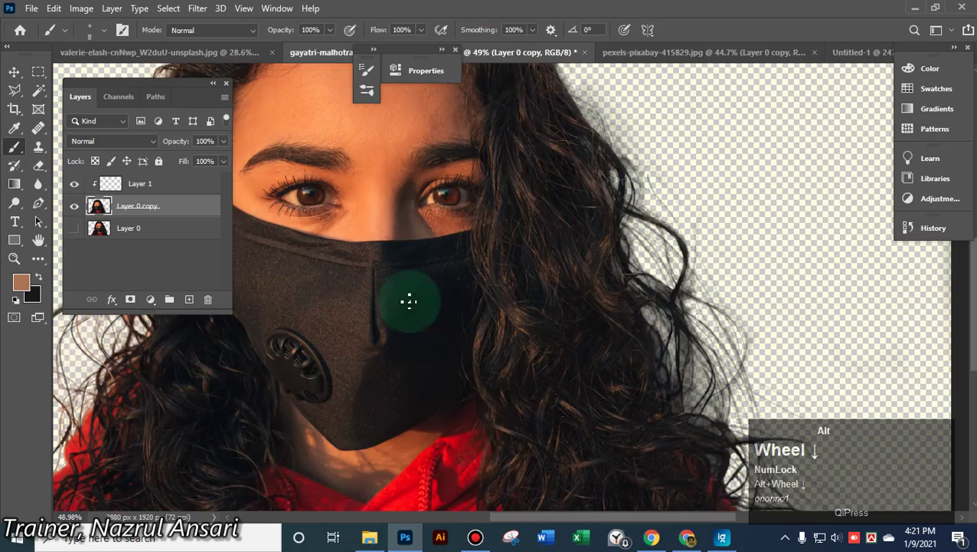
left_click(189, 299)
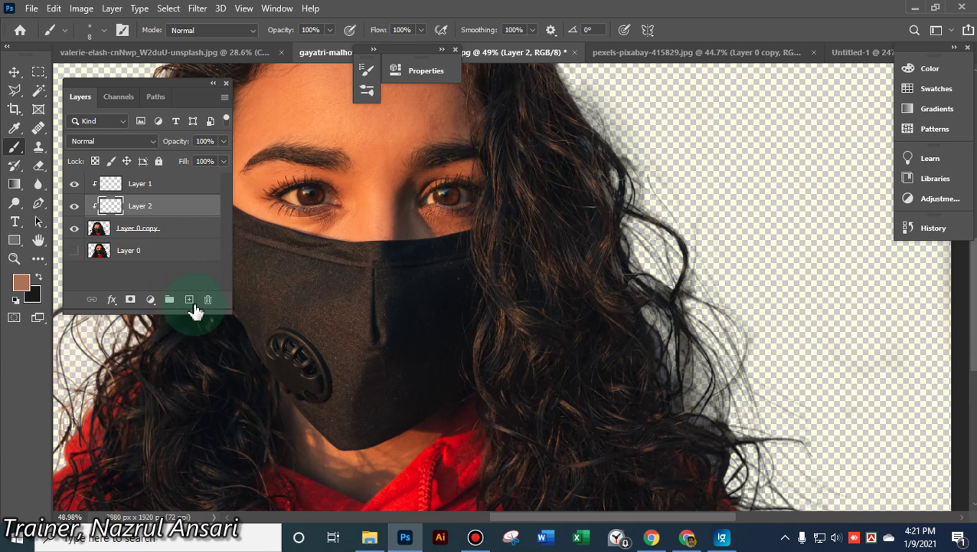
right_click(190, 304)
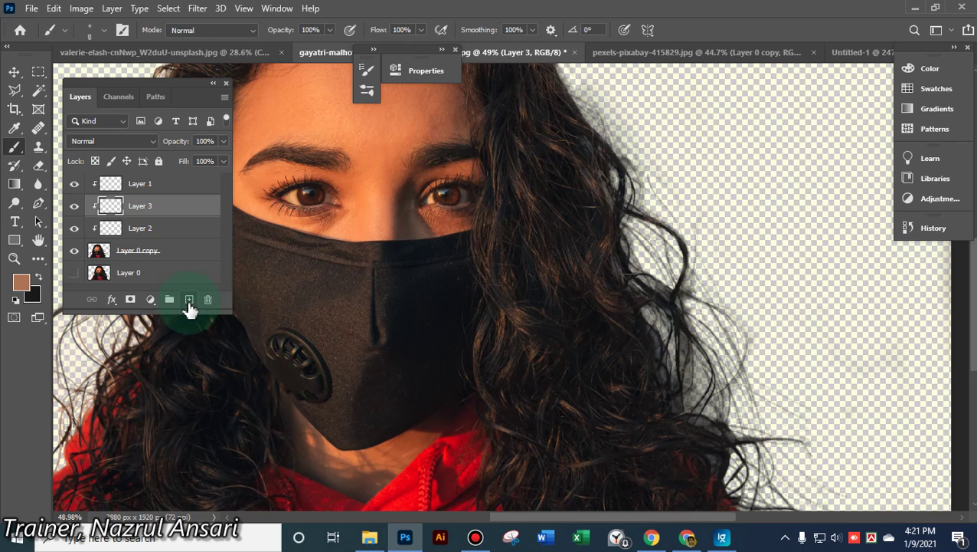
key("ctrl+z")
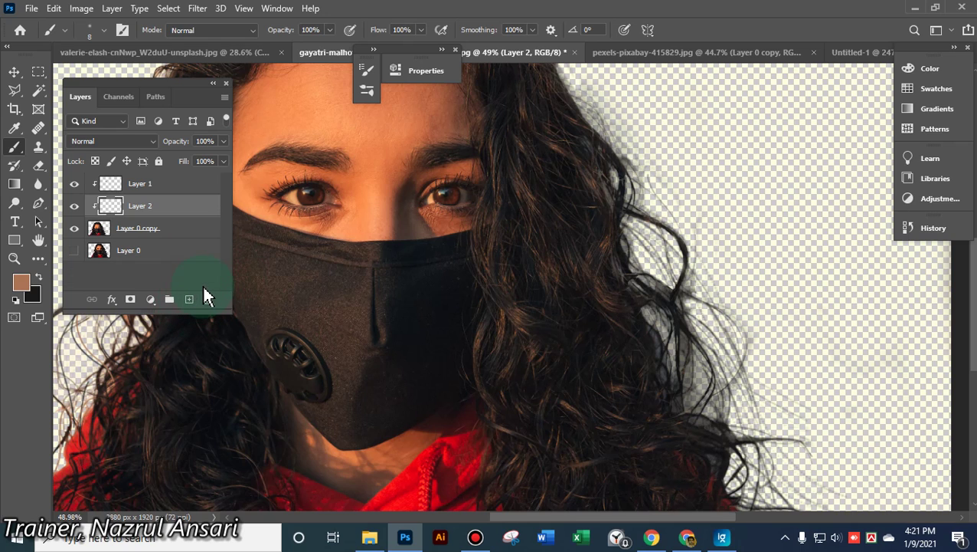
key("ctrl+z")
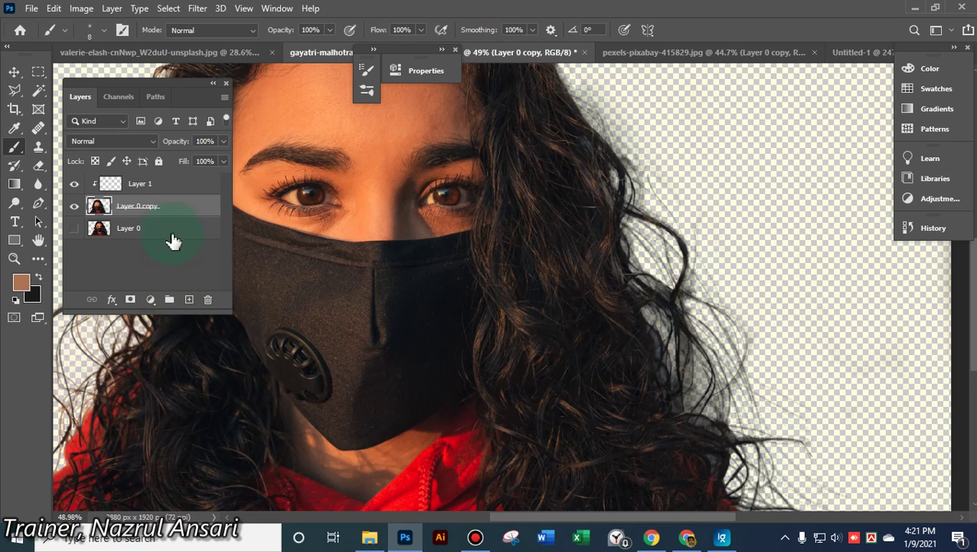
Add a dark green (#0c5649) Solid Color fill layer between Layer 0 copy and Layer 0 as a test background
left_click(173, 233)
left_click(189, 299)
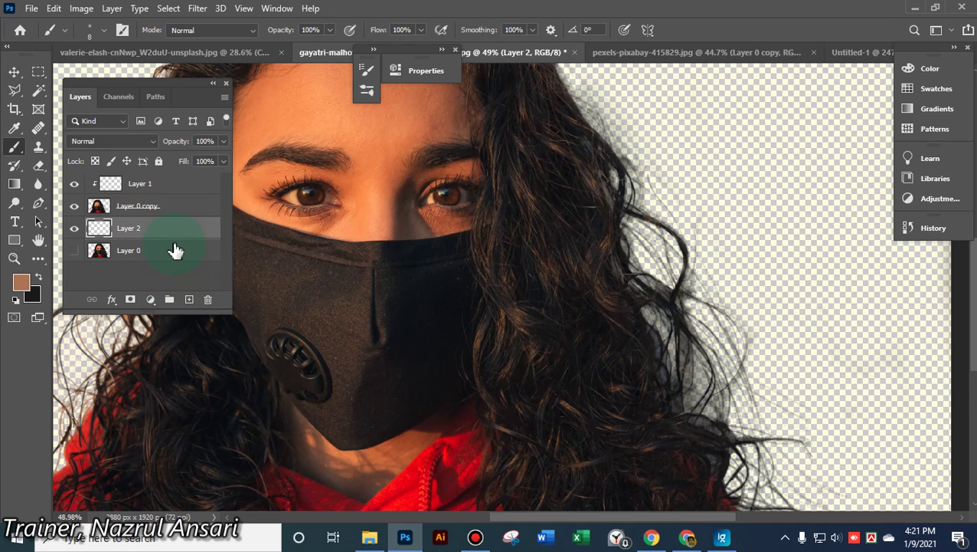
left_click(150, 299)
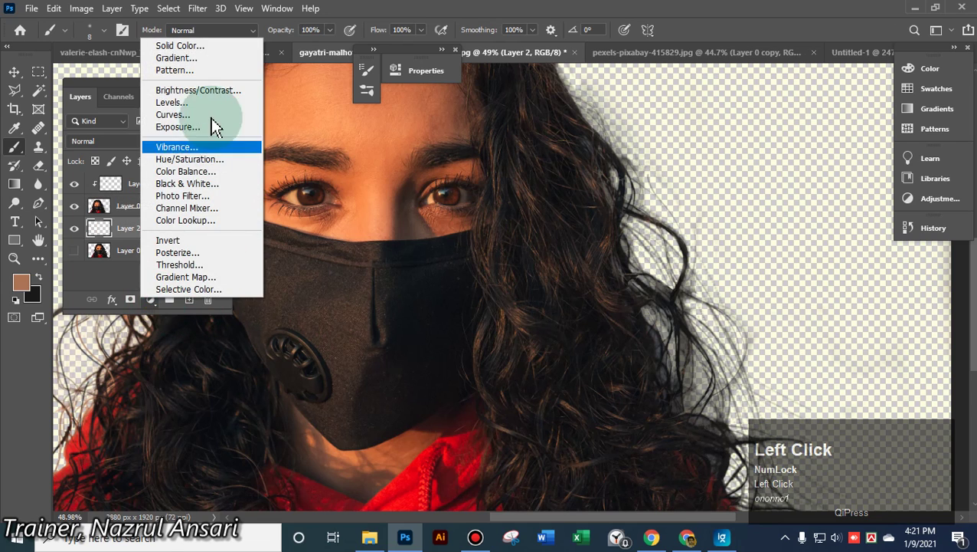
left_click(210, 115)
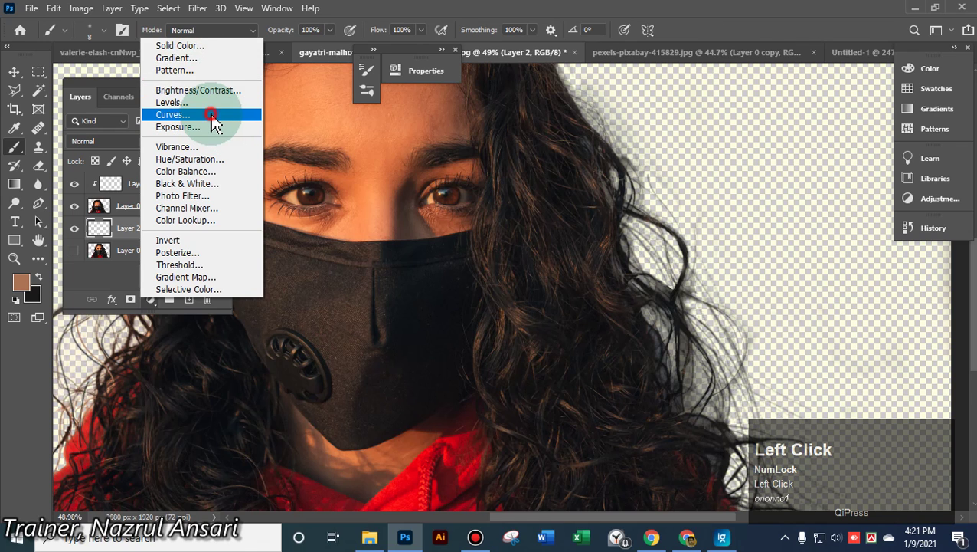
left_click(222, 46)
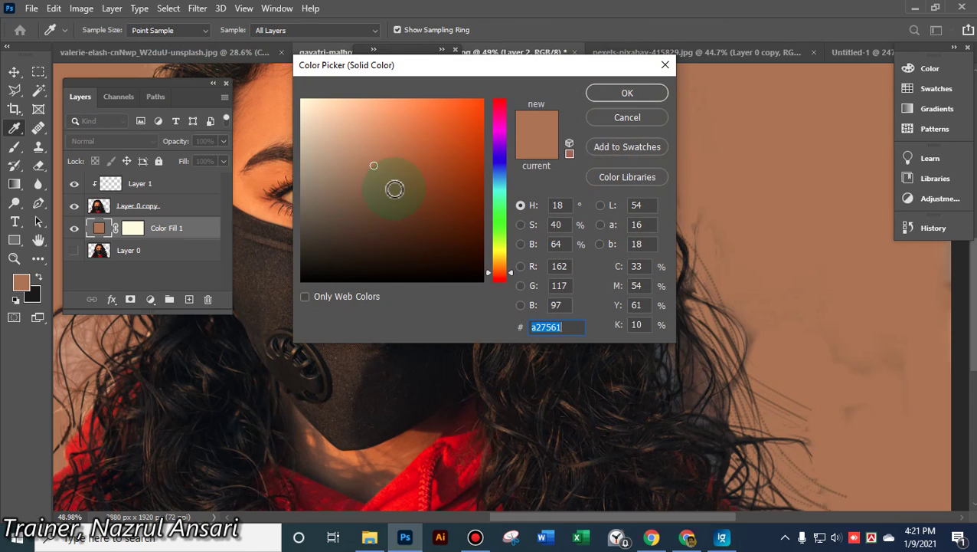
left_click(459, 192)
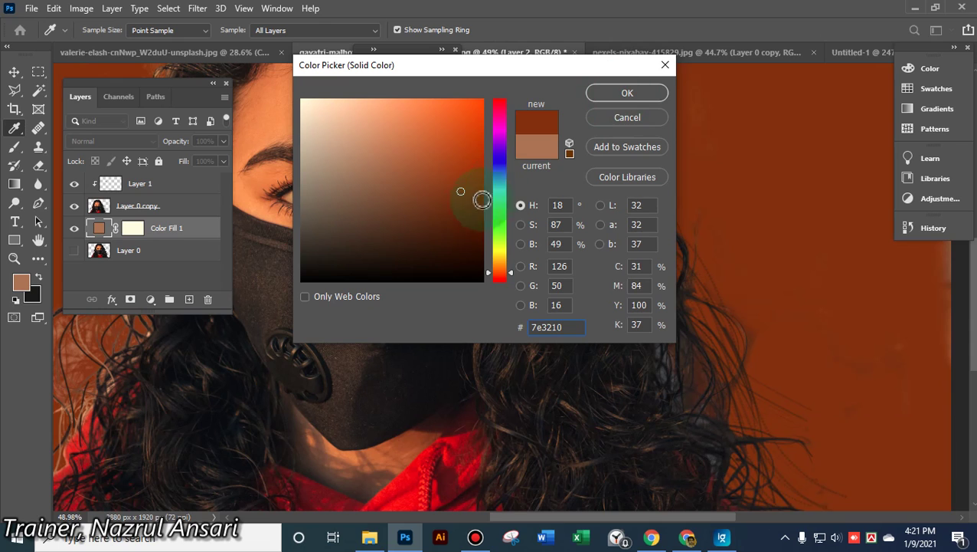
left_click(457, 221)
left_click(495, 201)
left_click(628, 93)
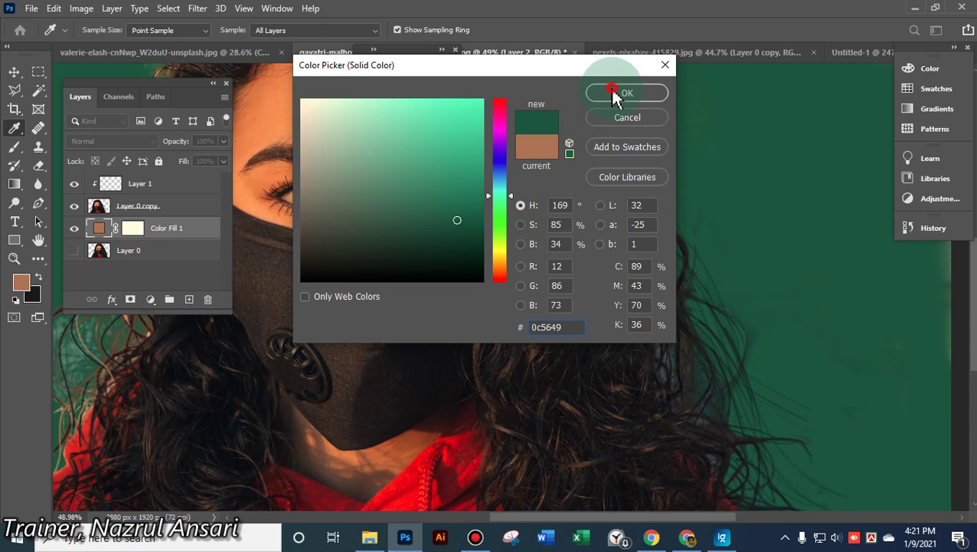
Examine the right-side curls and painted strands up close against the dark green fill
key("b")
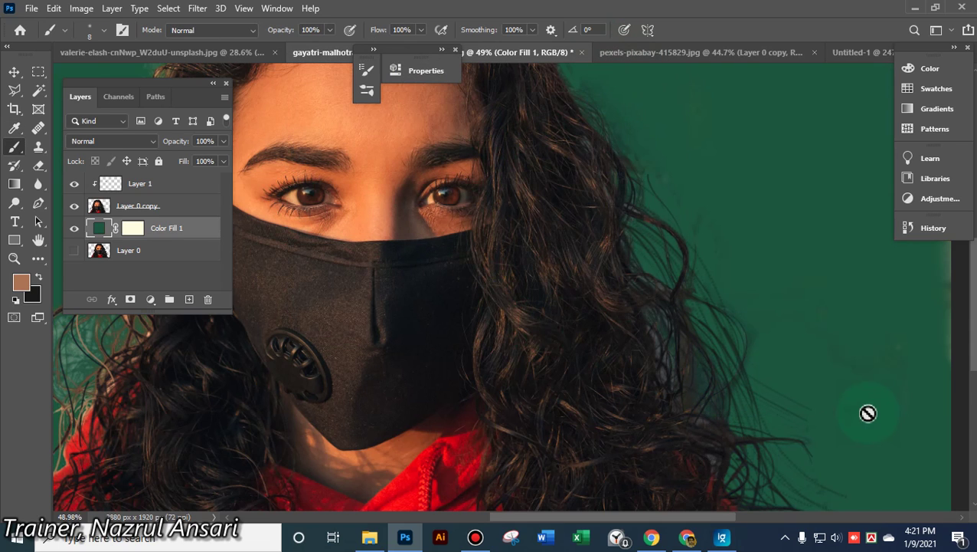
scroll(621, 492, "up", 5, "alt")
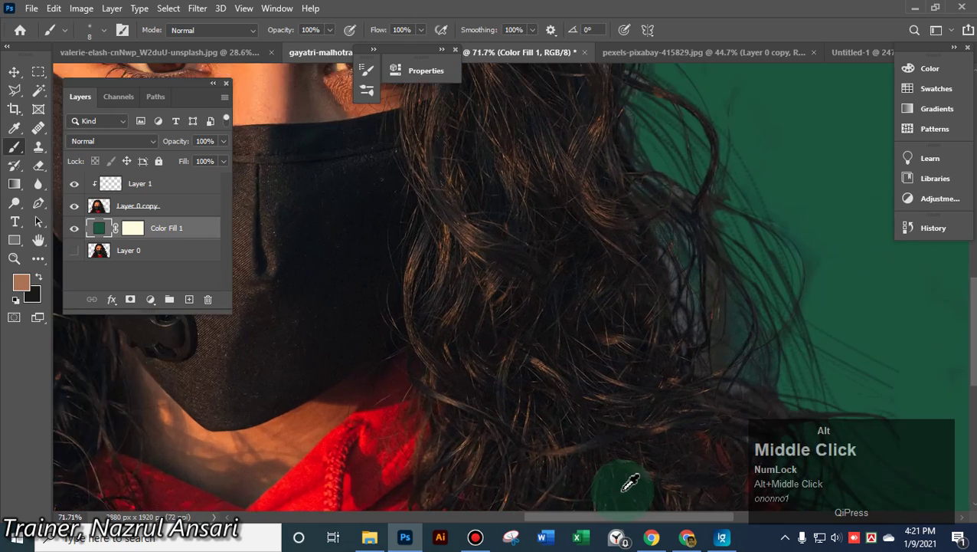
left_click_drag(715, 312, 517, 526)
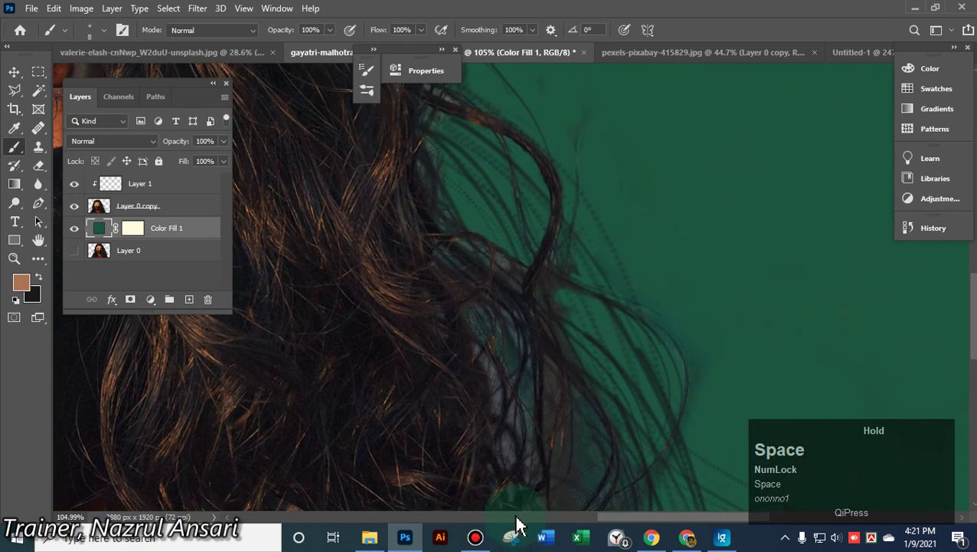
Undo the green fill layer and the most recently painted dotted strands beside the right curls
key("ctrl+z")
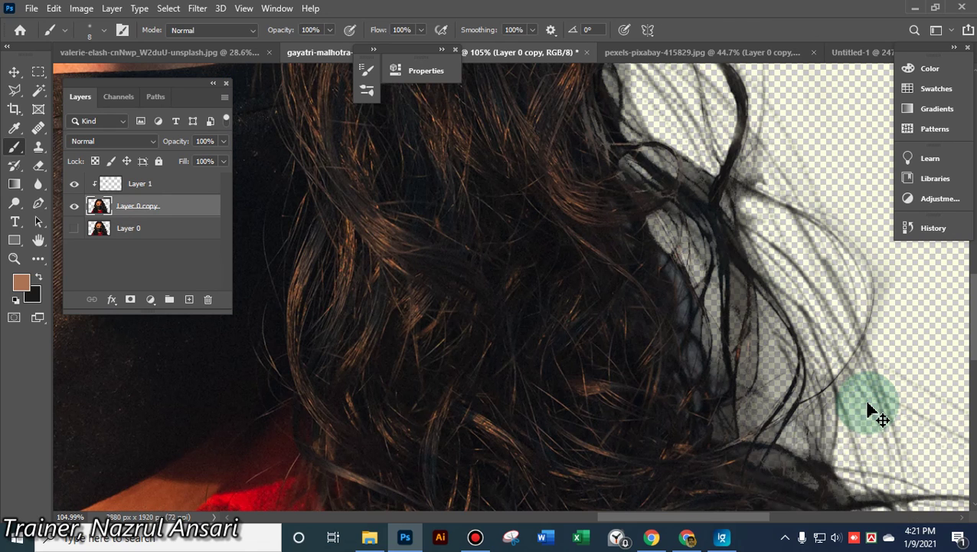
key("ctrl+shift+z")
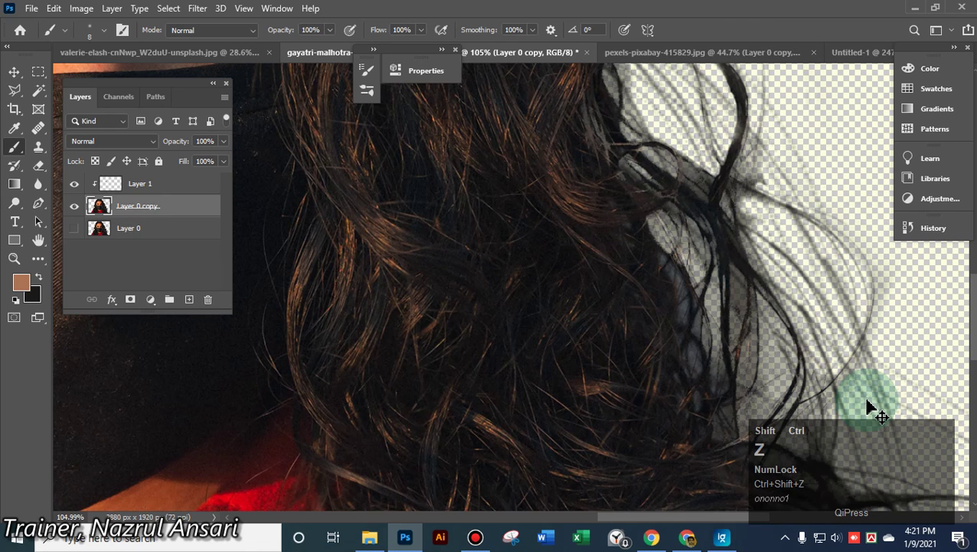
key("ctrl+z")
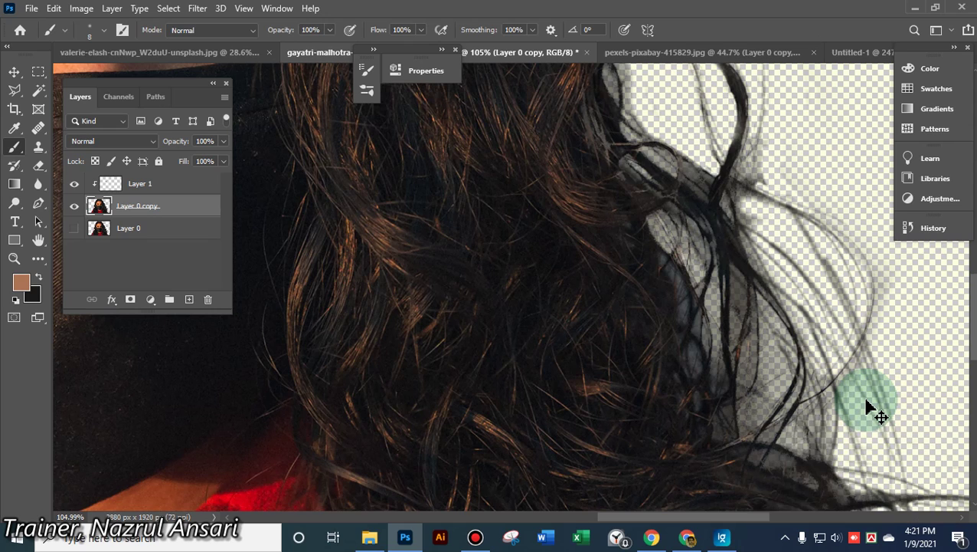
key("ctrl+z")
key("ctrl+z")
key("ctrl+z")
key("ctrl+z")
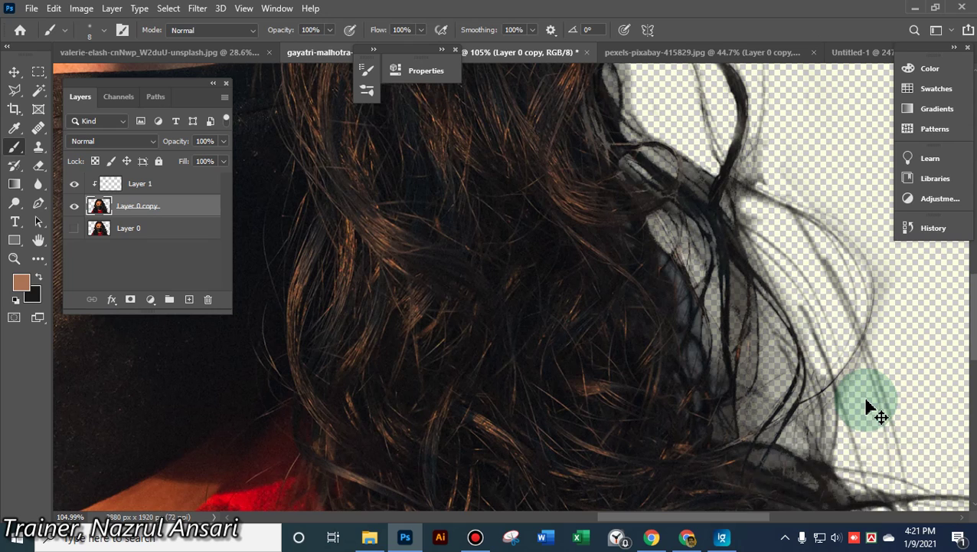
Copy the revised Layer 0 copy cut-out into pexels-pixabay-415829.jpg with the Move tool
scroll(857, 394, "down", 6, "alt")
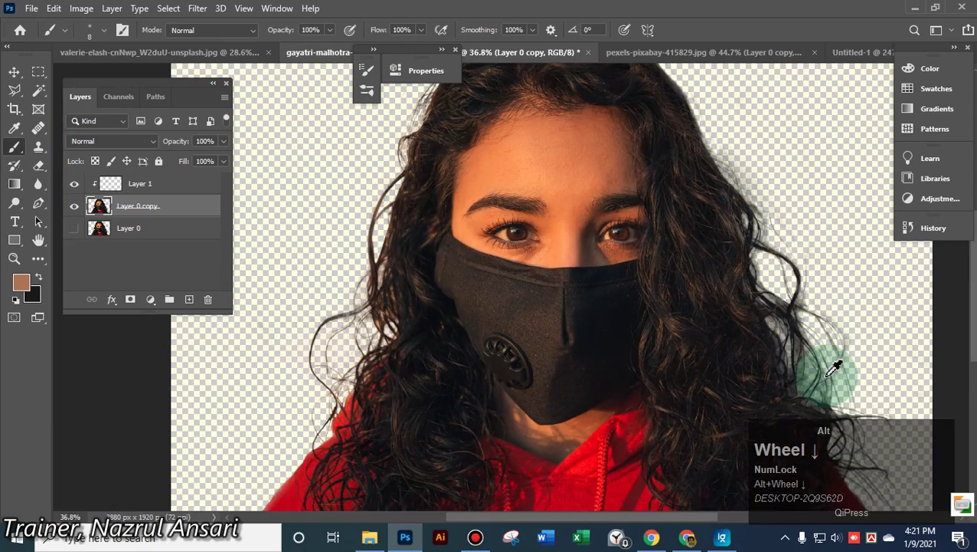
scroll(841, 360, "up", 9, "alt")
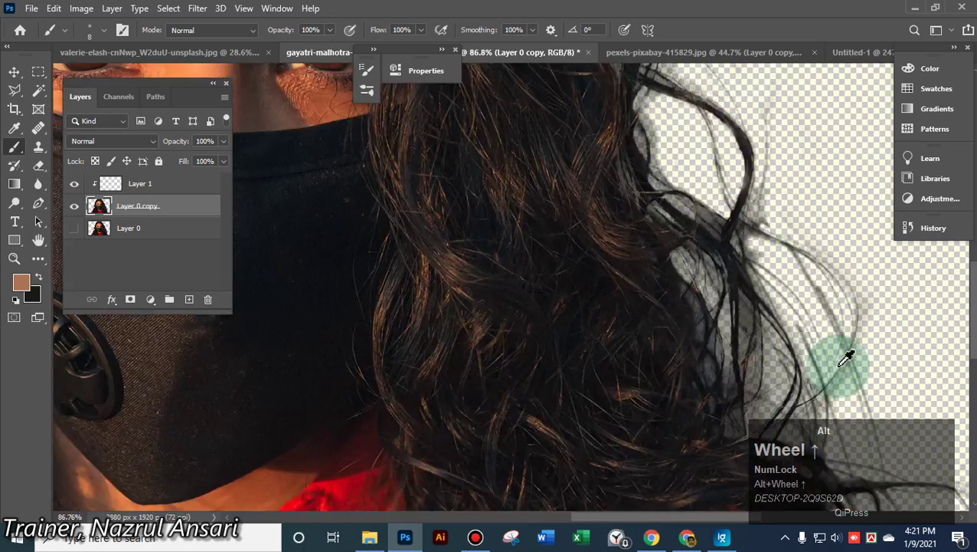
scroll(845, 358, "down", 10, "alt")
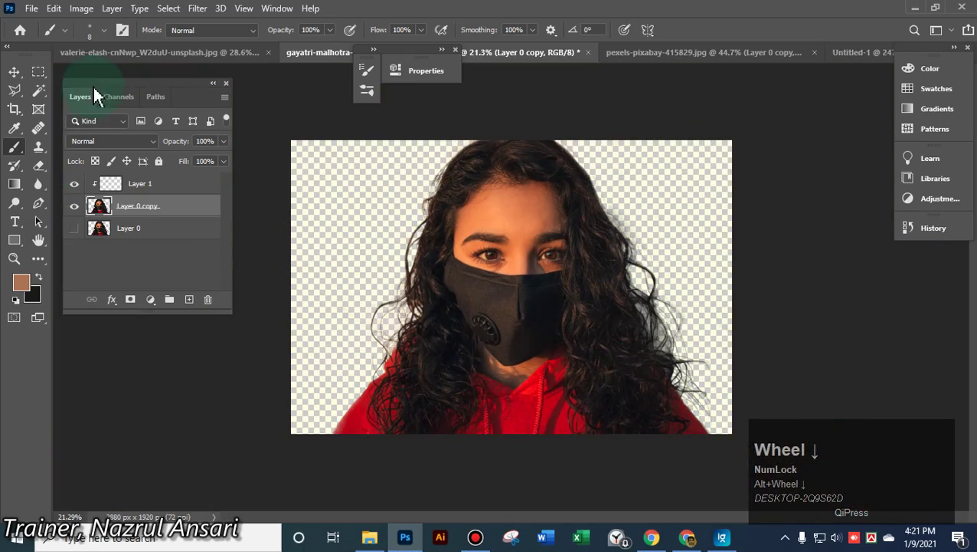
left_click(14, 72)
left_click_drag(545, 349, 665, 48)
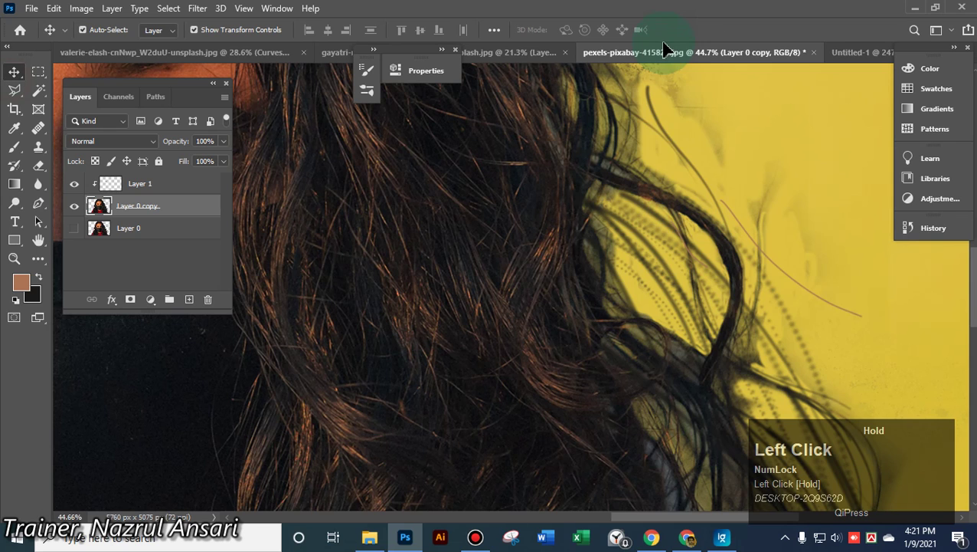
left_click_drag(513, 274, 954, 321)
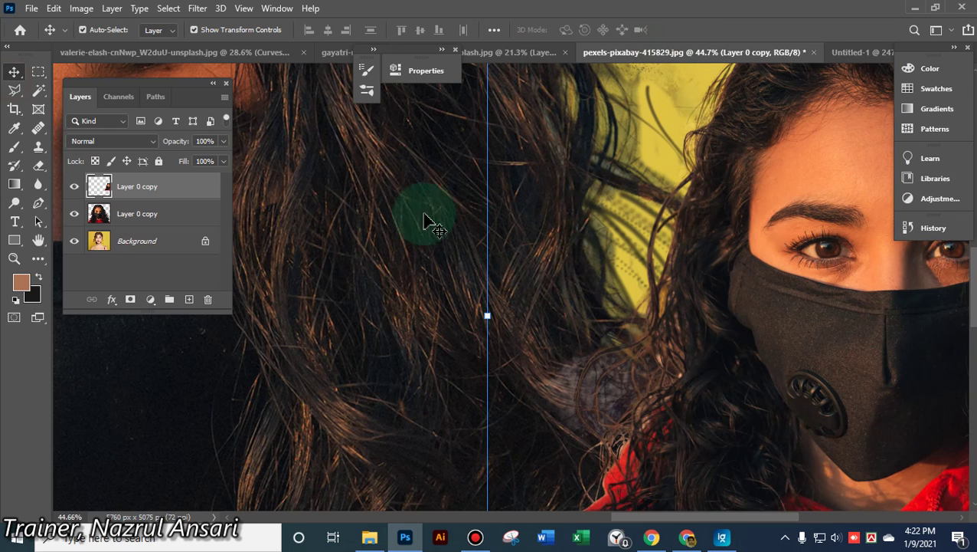
Delete the older enlarged cut-out layer and move the new cut-out onto the yellow area beside the original woman's face
left_click_drag(421, 211, 366, 217)
key("Delete")
left_click_drag(539, 244, 500, 176)
scroll(542, 198, "down", 3, "alt")
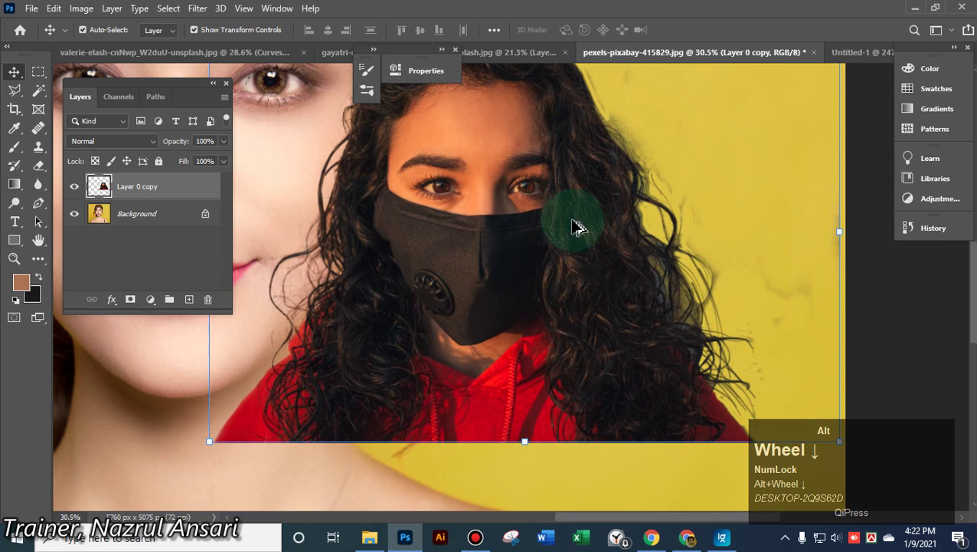
Erase stray smudges and stroke remnants around the cut-out's hair edges with a 207 px soft Eraser
left_click(39, 169)
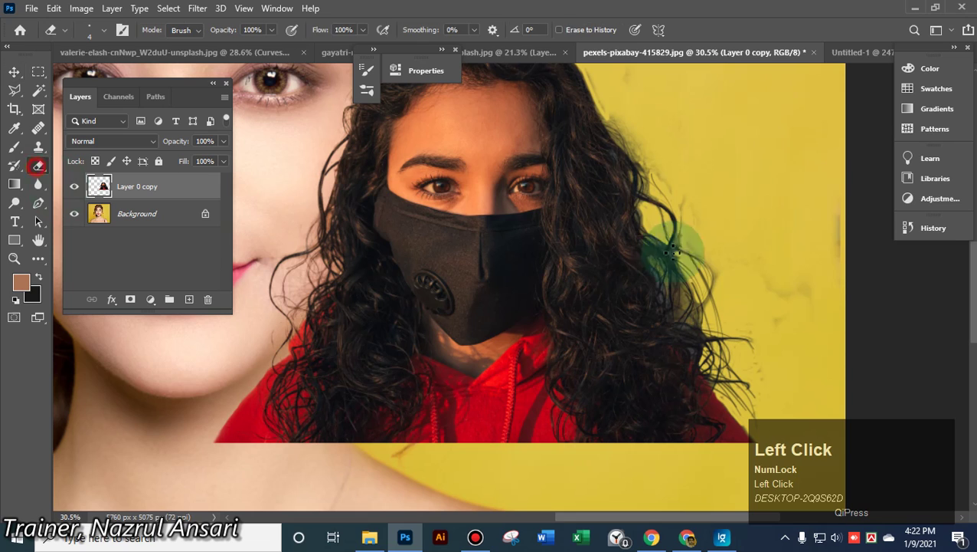
right_click(727, 164, "alt")
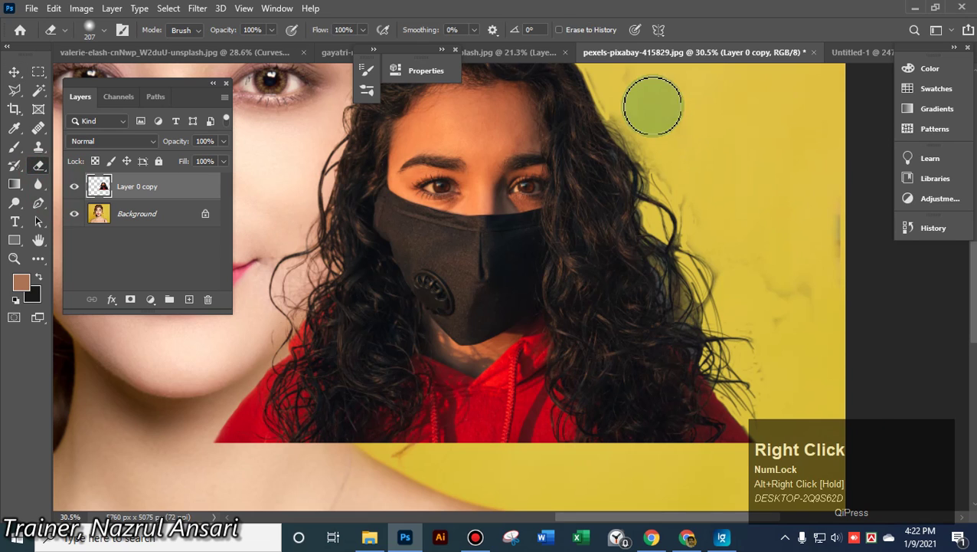
left_click(625, 108)
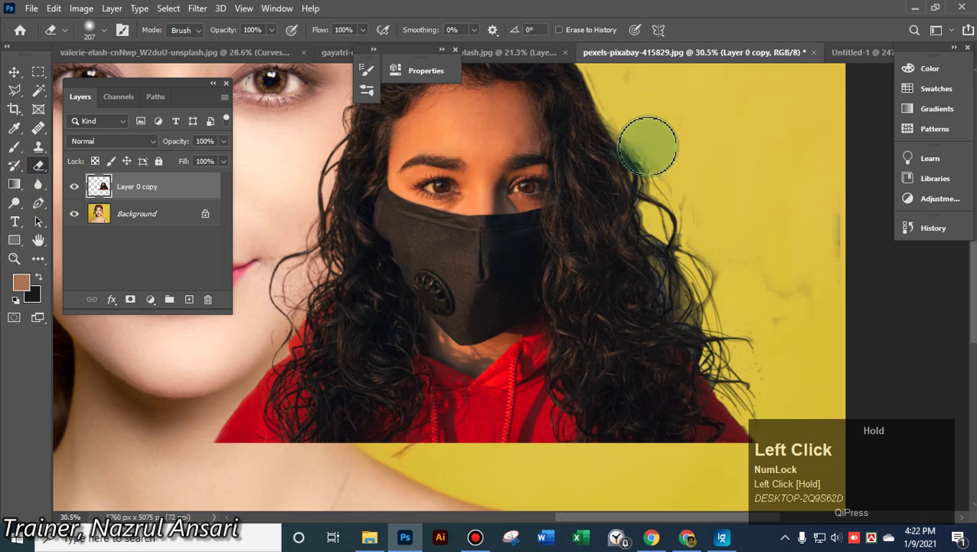
mouse_move(648, 146)
left_mouse_down()
mouse_move(676, 170)
mouse_move(697, 219)
left_mouse_up()
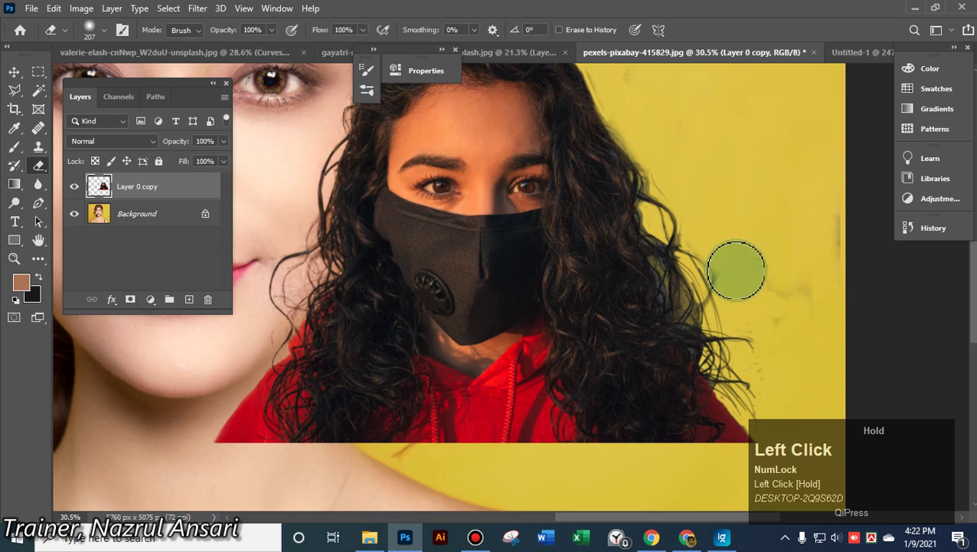
mouse_move(737, 271)
left_mouse_down()
mouse_move(799, 275)
mouse_move(817, 327)
mouse_move(851, 223)
mouse_move(783, 251)
mouse_move(767, 321)
mouse_move(776, 386)
mouse_move(819, 386)
left_mouse_up()
mouse_move(262, 231)
left_mouse_down()
mouse_move(260, 223)
mouse_move(248, 277)
mouse_move(231, 292)
mouse_move(252, 331)
mouse_move(245, 337)
left_mouse_up()
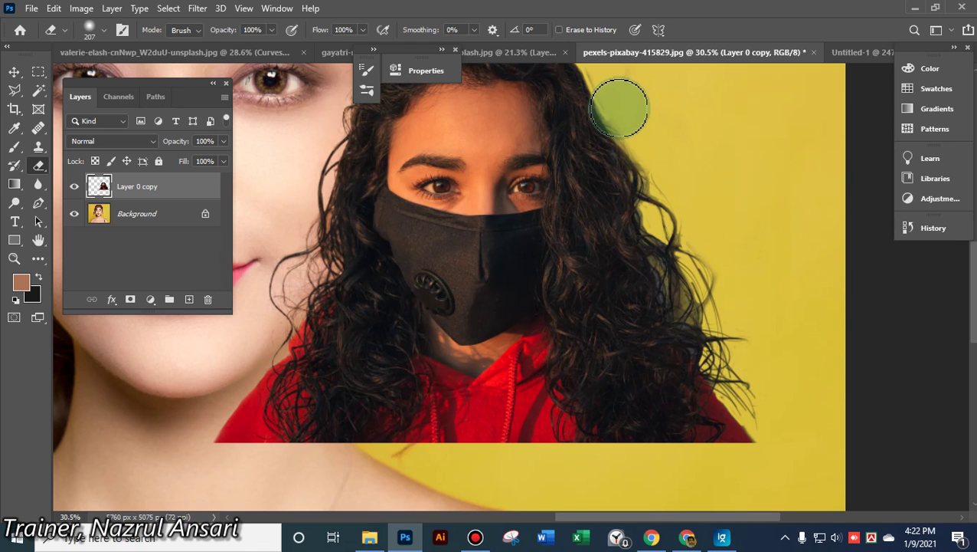
Erase the remaining smudge along the cut-out's upper right hair edge with the soft Eraser
left_click(605, 69)
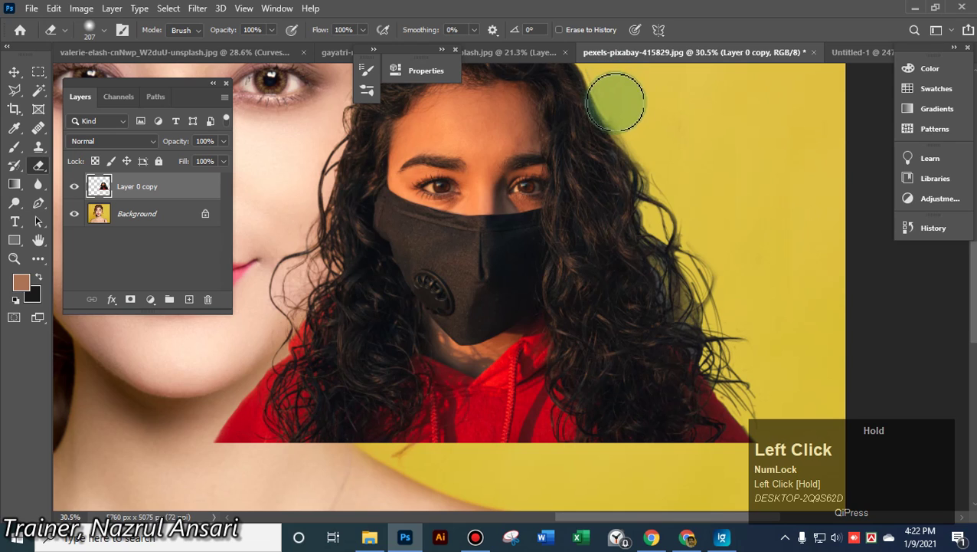
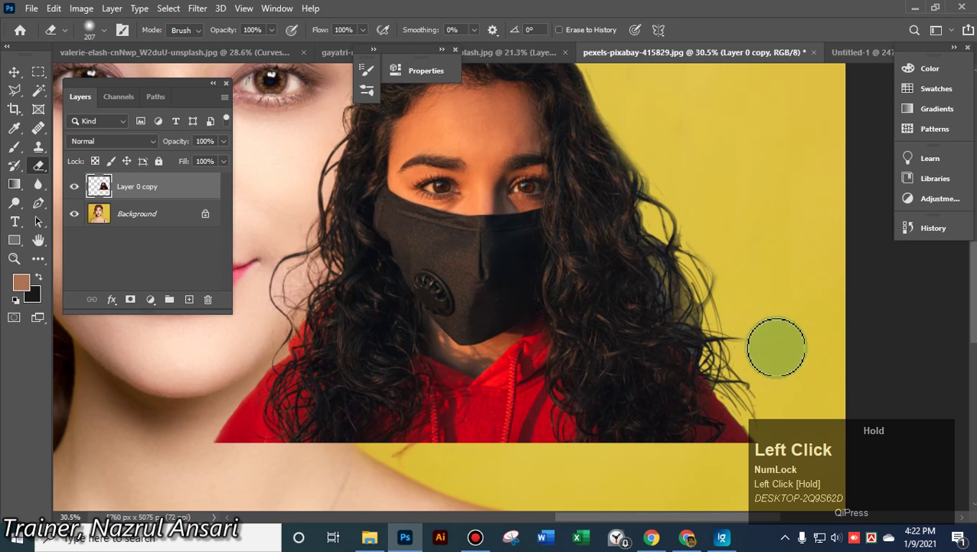
left_click(105, 31)
left_click(102, 202)
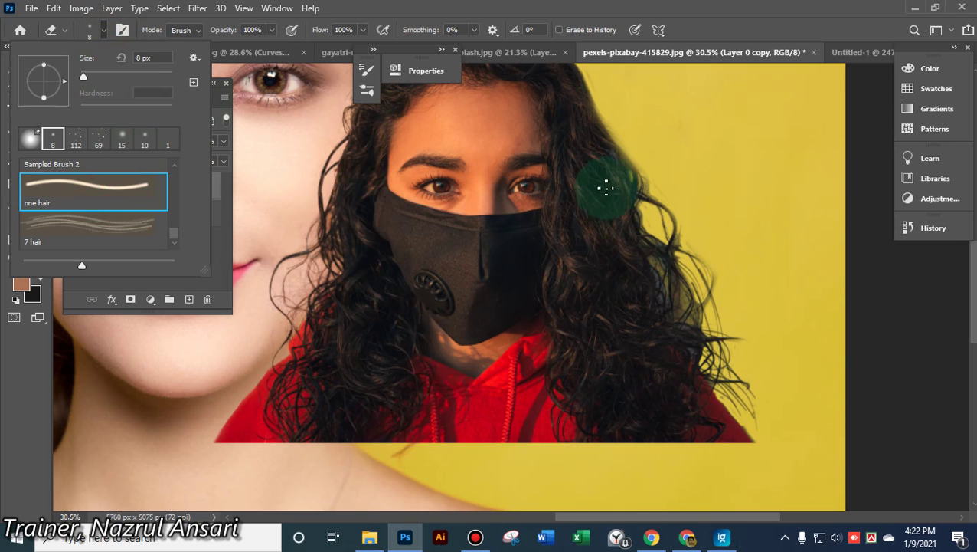
left_click(609, 143)
left_click_drag(629, 169, 733, 266)
key("ctrl+z")
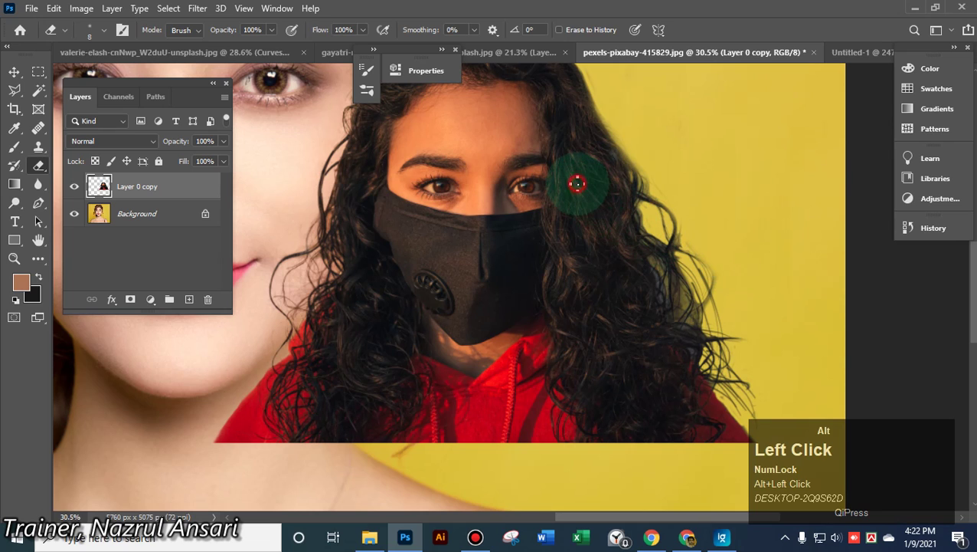
mouse_move(602, 132)
left_mouse_down()
mouse_move(687, 196)
mouse_move(595, 236)
left_mouse_up()
key("ctrl+z")
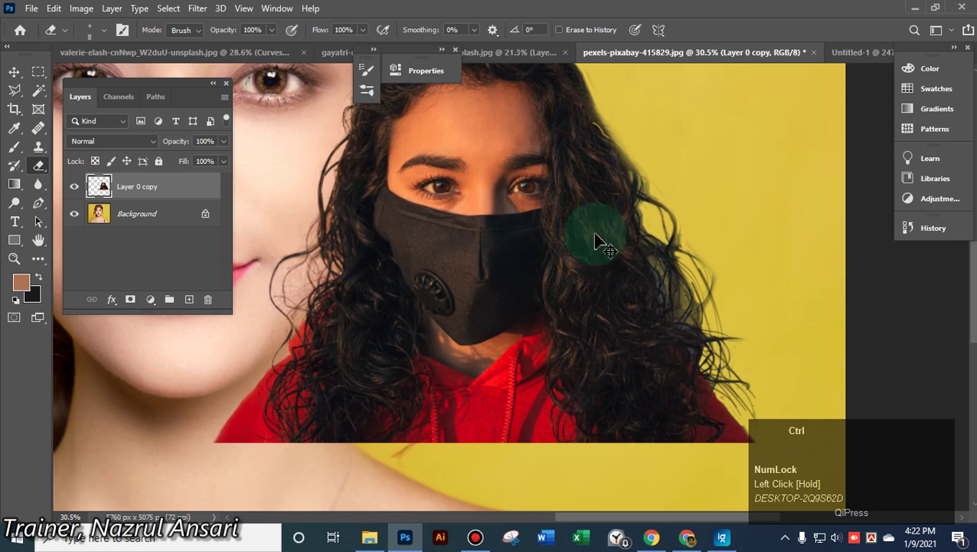
Try painting light brown strands along the cut-out's right hair edge with the 8 px one hair Brush
left_click(13, 145)
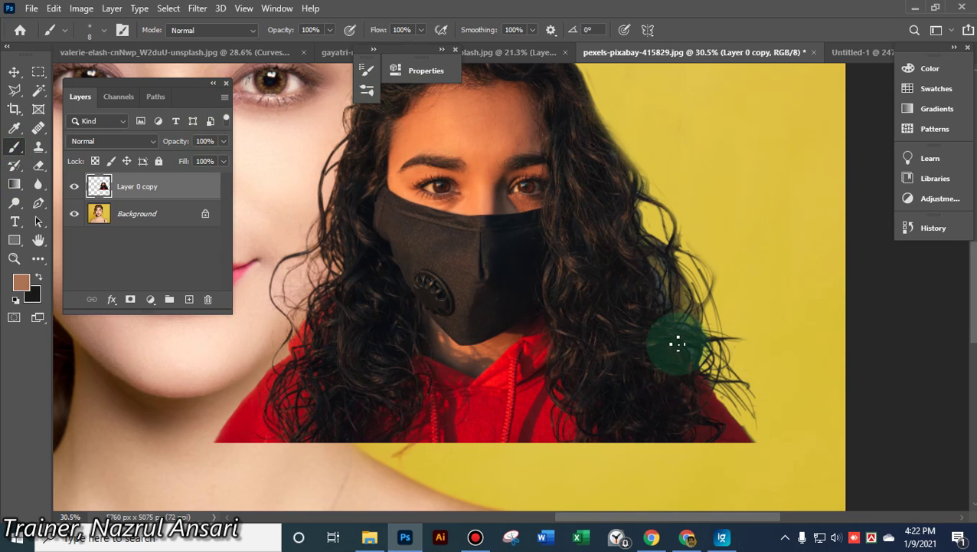
scroll(694, 356, "up", 1)
left_click_drag(692, 230, 659, 337)
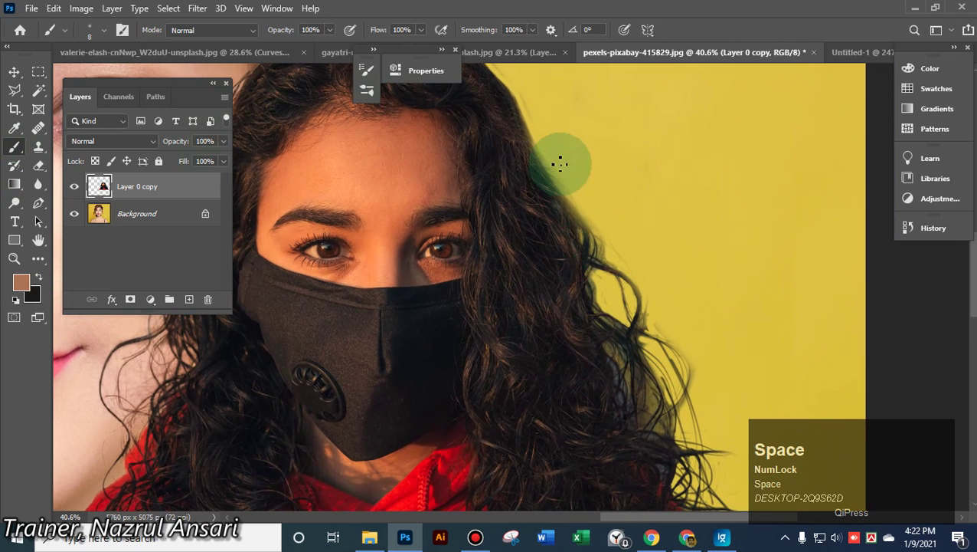
left_click_drag(520, 126, 534, 139)
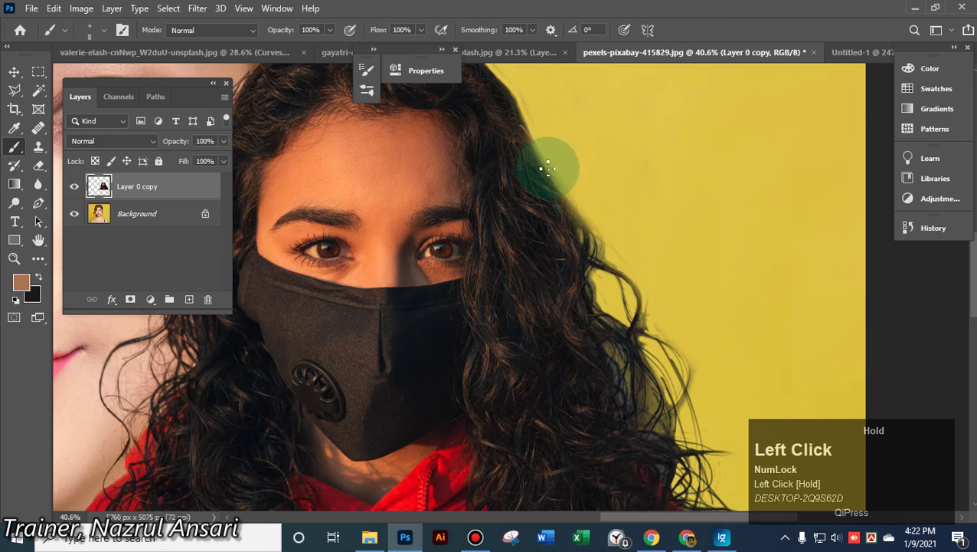
left_click_drag(565, 215, 680, 294)
key("ctrl+z")
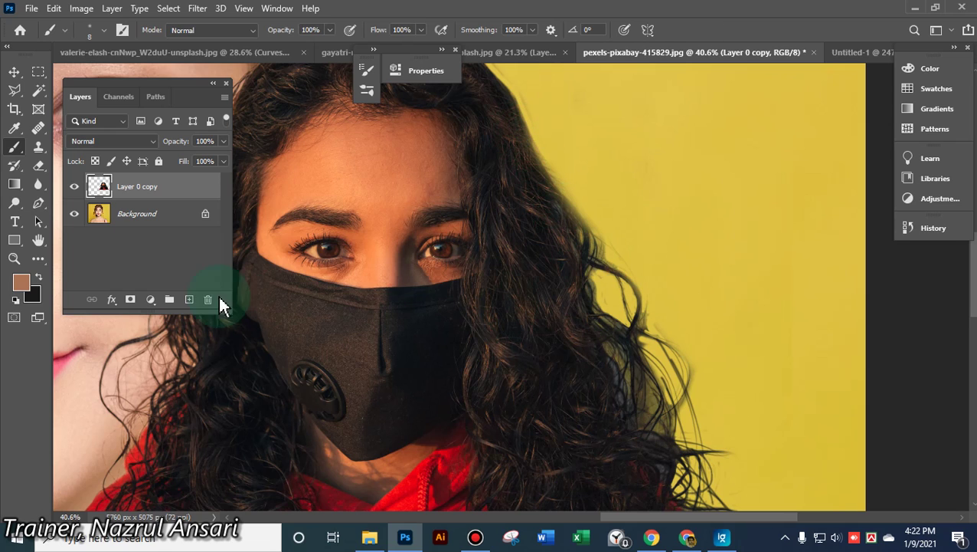
Sample a dark brown from the cut-out's hair as the background colour with the Eyedropper
left_click(21, 132)
left_click(576, 213)
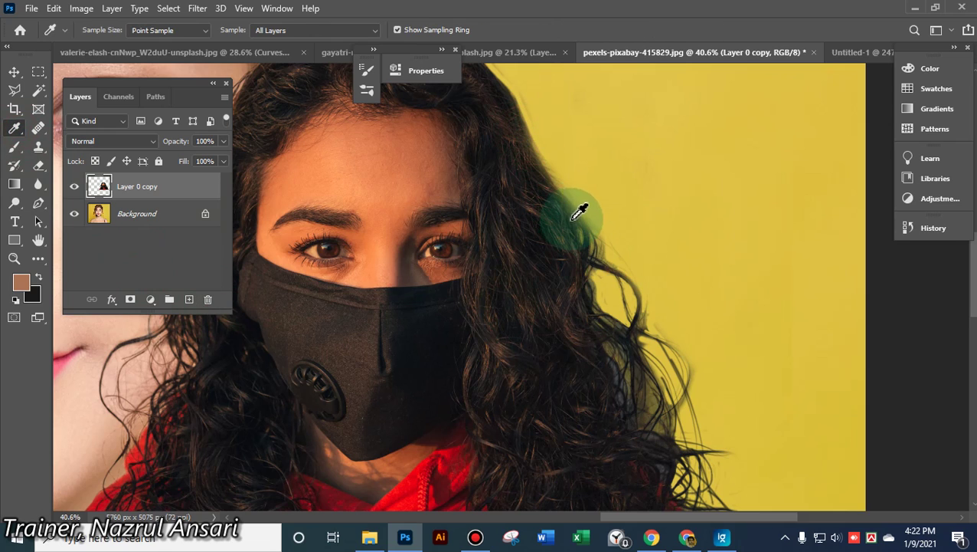
left_click(510, 105, "alt")
left_click(349, 169, "alt")
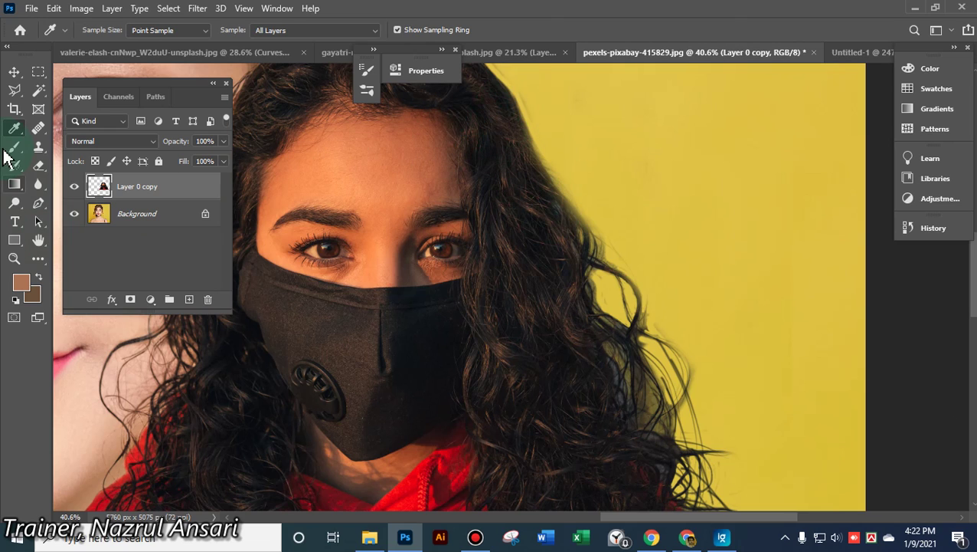
Try adding more strands at the right hair edge with the Brush in the light brown foreground colour
left_click(14, 147)
left_click_drag(509, 109, 526, 126)
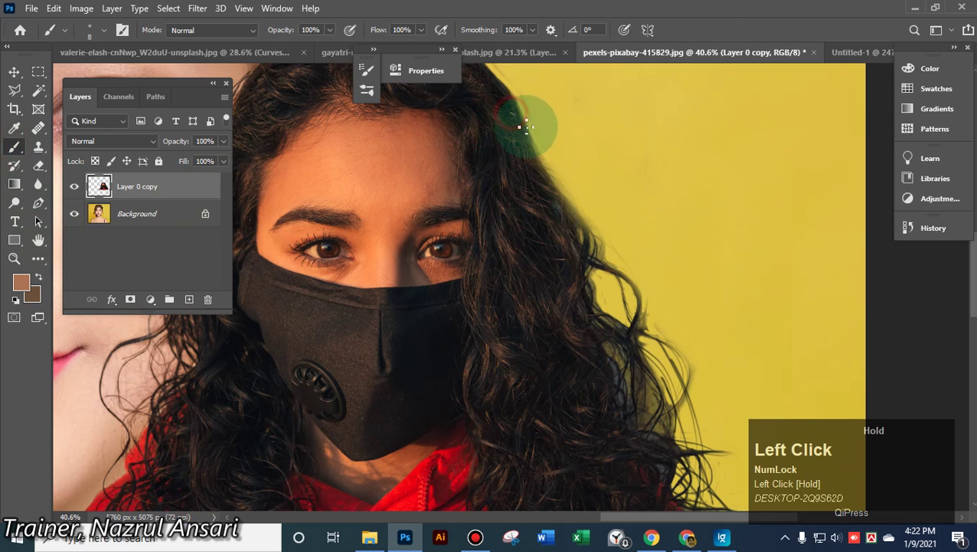
left_click_drag(546, 163, 568, 223)
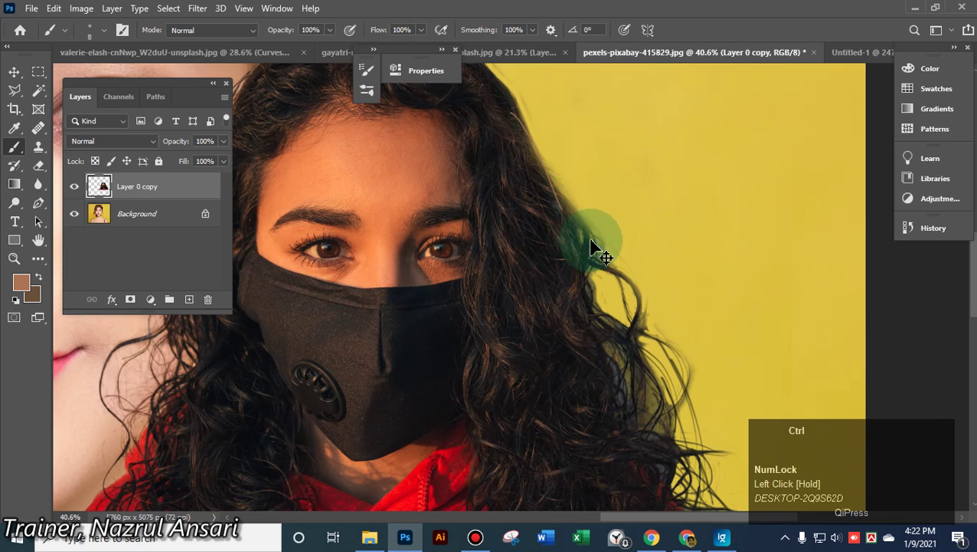
key("ctrl+z")
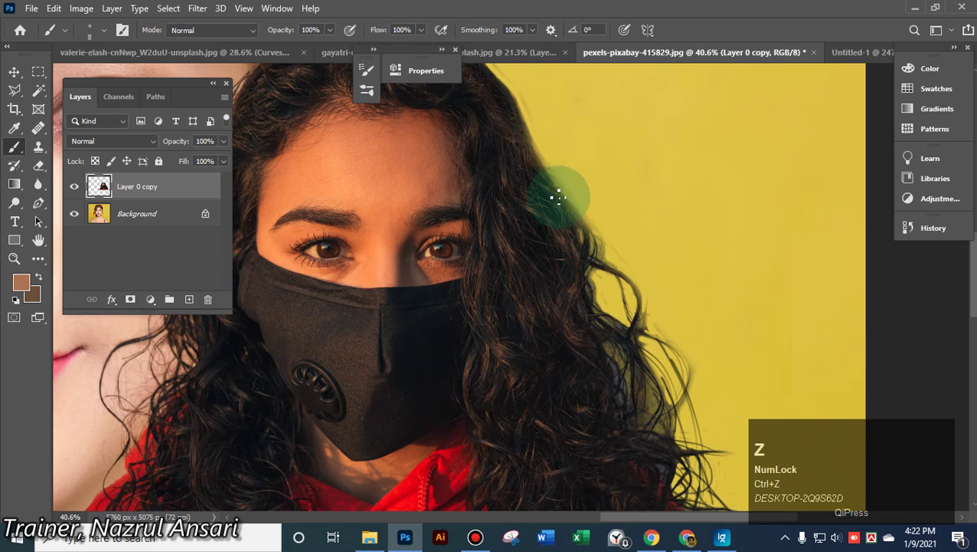
left_click(510, 244)
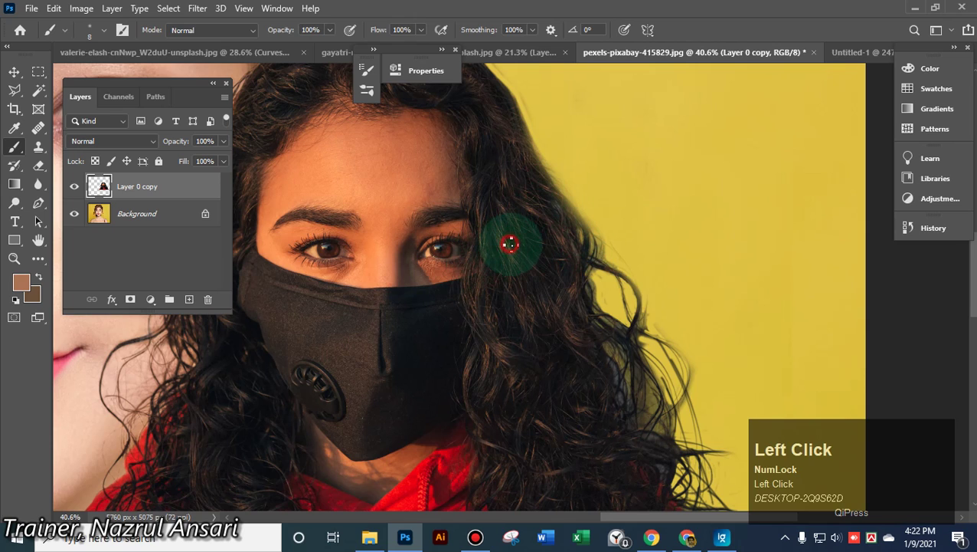
Swap the foreground and background colours and paint dark strands along the right hair edge, undoing the last two strokes
left_click(37, 275)
left_click_drag(512, 108, 530, 143)
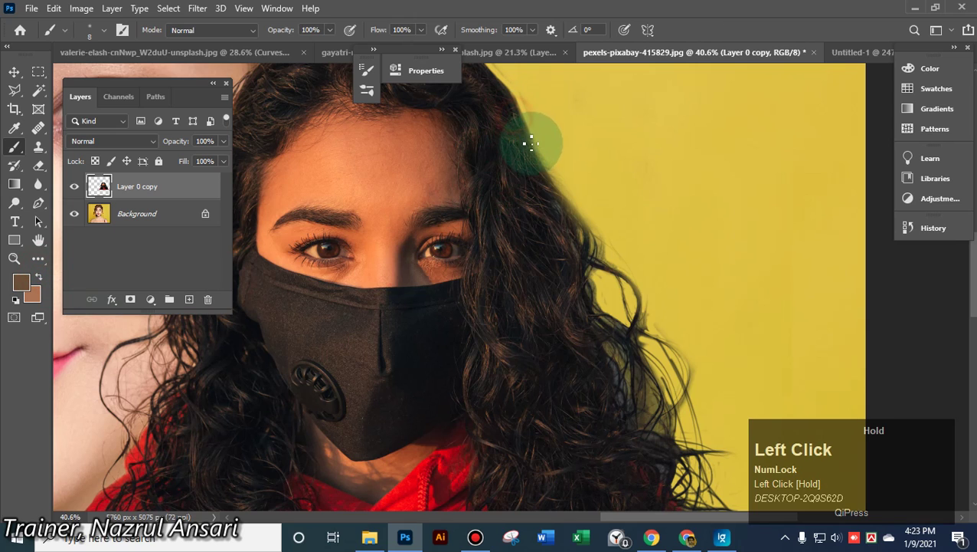
mouse_move(538, 192)
left_mouse_down()
mouse_move(527, 154)
mouse_move(569, 213)
mouse_move(567, 265)
mouse_move(540, 160)
mouse_move(578, 213)
mouse_move(572, 277)
mouse_move(614, 279)
mouse_move(530, 160)
left_mouse_up()
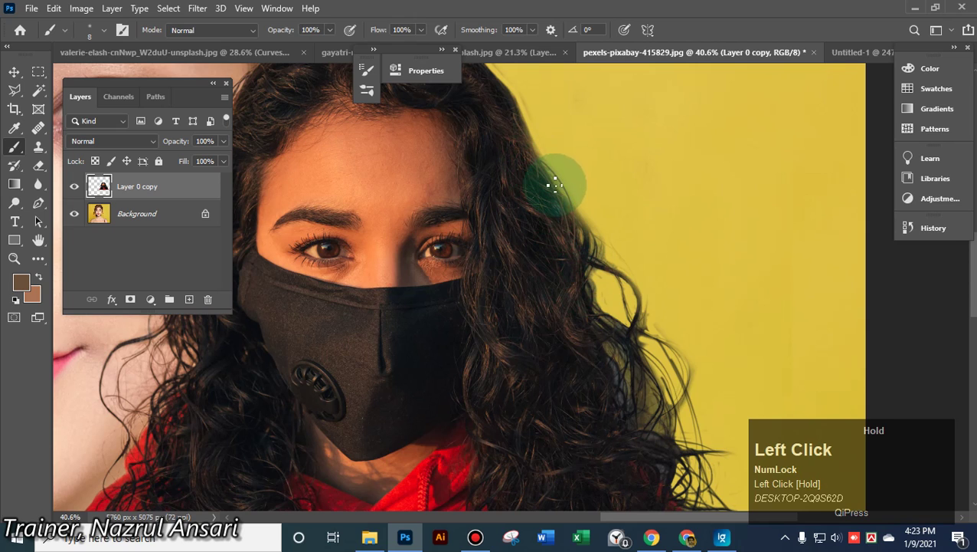
mouse_move(581, 257)
left_mouse_down()
mouse_move(613, 291)
mouse_move(565, 223)
mouse_move(584, 219)
mouse_move(596, 279)
mouse_move(567, 302)
mouse_move(564, 282)
mouse_move(594, 288)
mouse_move(628, 265)
mouse_move(610, 271)
mouse_move(582, 247)
mouse_move(590, 307)
mouse_move(573, 259)
mouse_move(573, 213)
mouse_move(649, 298)
mouse_move(647, 351)
mouse_move(614, 385)
mouse_move(615, 283)
mouse_move(637, 327)
mouse_move(632, 389)
left_mouse_up()
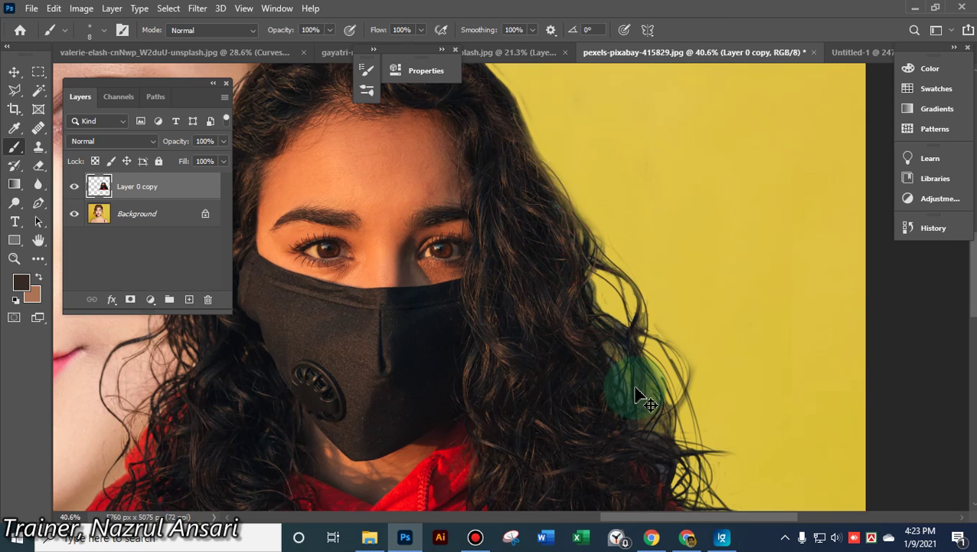
key("ctrl+z")
key("ctrl+z")
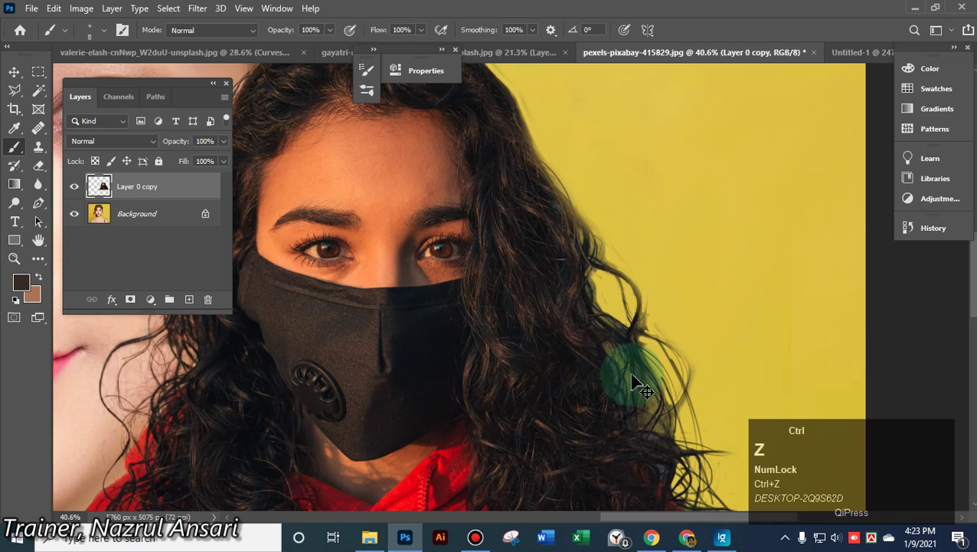
Set the Brush opacity to 75% and its flow to 74%
left_click(341, 200)
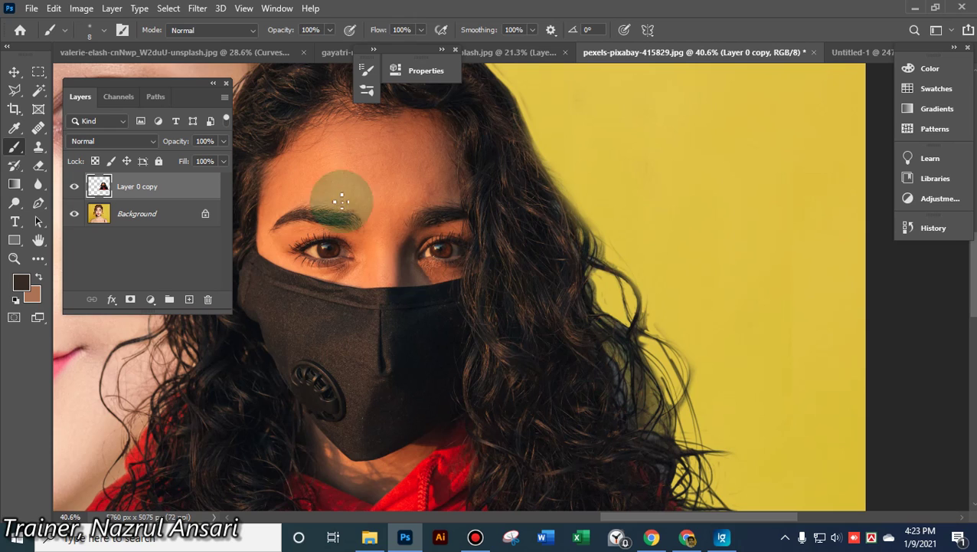
left_click(331, 30)
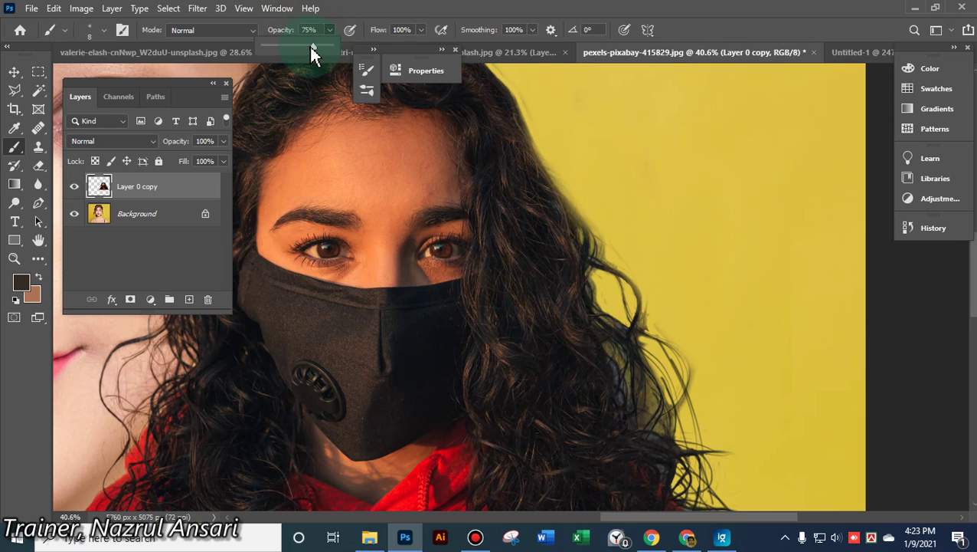
left_click(420, 30)
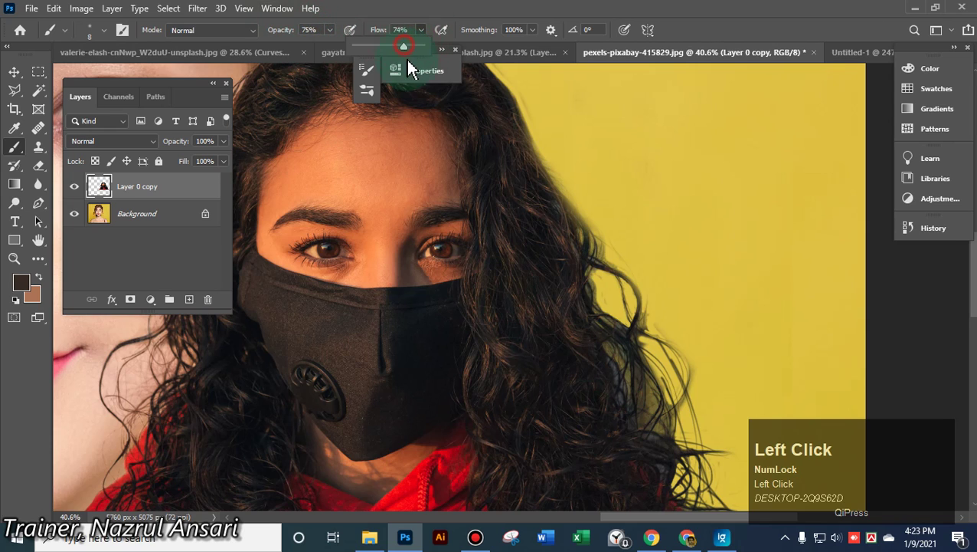
Paint dark single strands over the soft right hair edge beside the eye with the 8 px one hair brush
left_click_drag(545, 201, 580, 216)
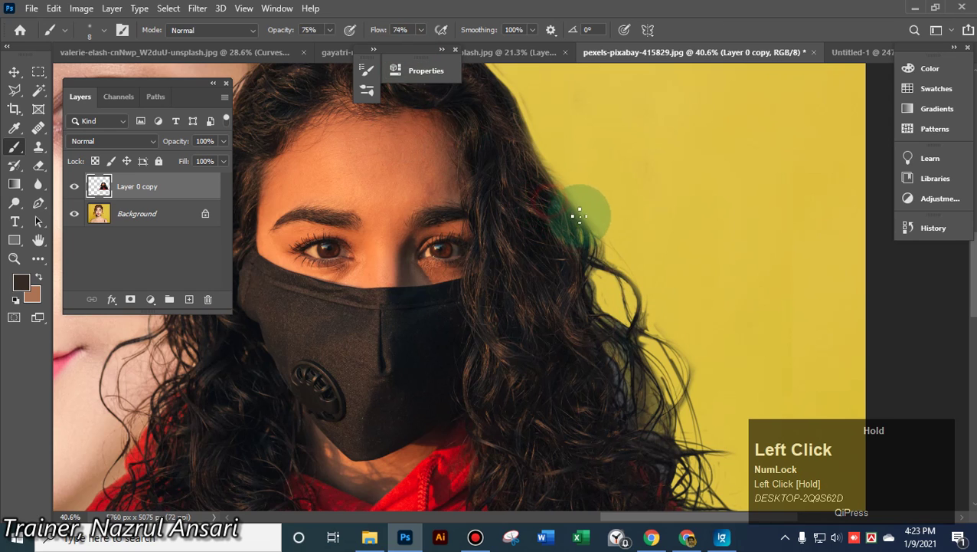
left_click_drag(590, 259, 622, 273)
scroll(629, 221, "up", 3)
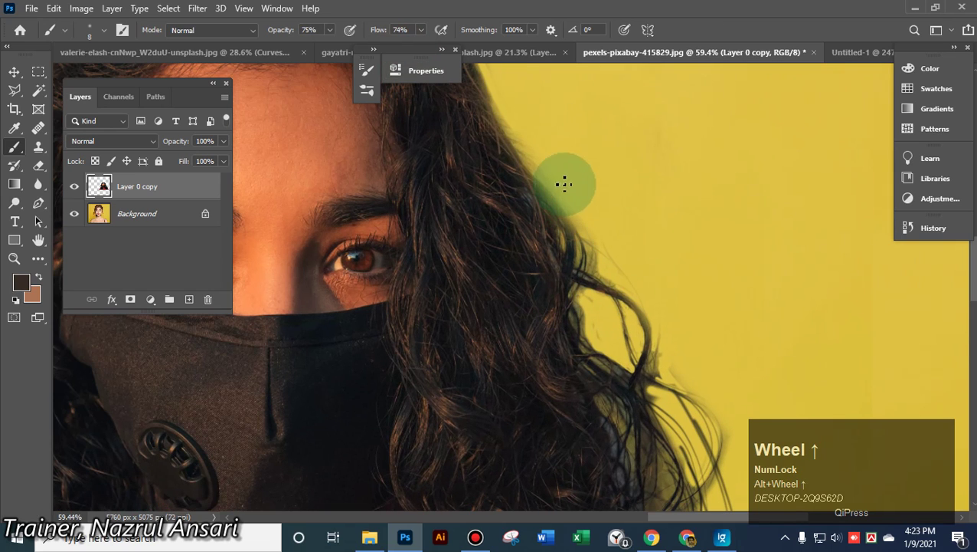
left_click(511, 156)
left_click_drag(510, 156, 550, 186)
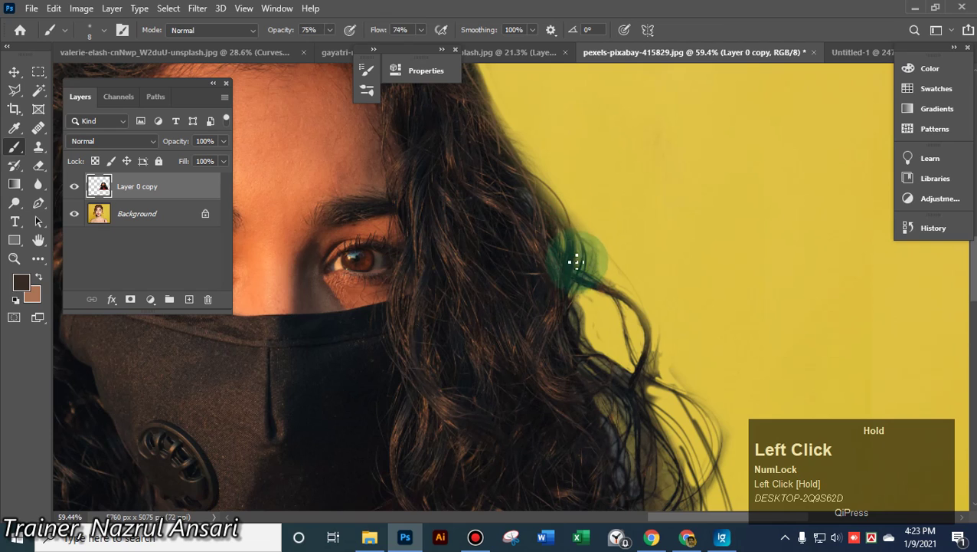
mouse_move(563, 304)
left_mouse_down()
mouse_move(537, 208)
mouse_move(594, 268)
left_mouse_up()
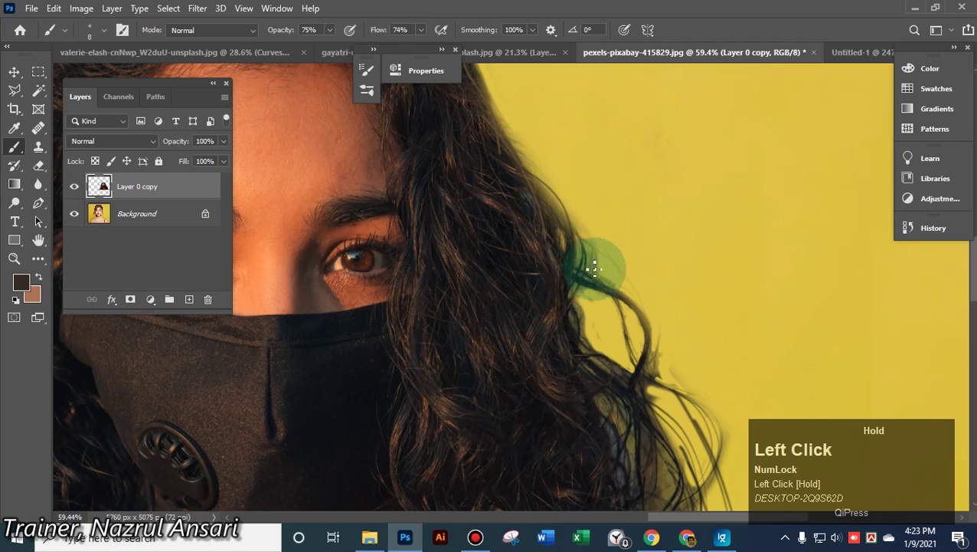
mouse_move(571, 361)
left_mouse_down()
mouse_move(593, 258)
mouse_move(575, 218)
mouse_move(593, 261)
left_mouse_up()
mouse_move(592, 301)
left_mouse_down()
mouse_move(571, 217)
mouse_move(549, 186)
mouse_move(599, 237)
left_mouse_up()
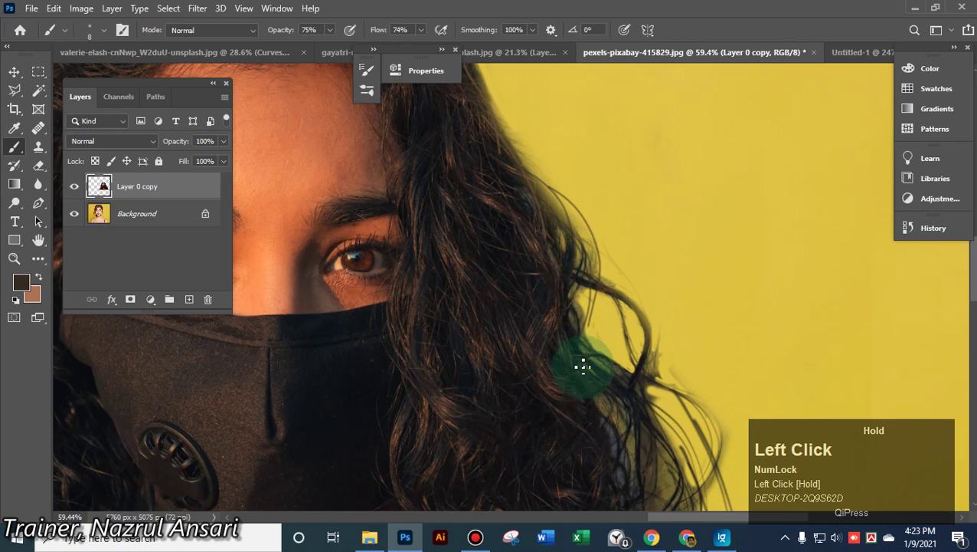
mouse_move(588, 390)
left_mouse_down()
mouse_move(560, 248)
mouse_move(643, 297)
mouse_move(657, 329)
mouse_move(660, 367)
mouse_move(614, 395)
left_mouse_up()
left_click_drag(363, 276, 363, 278)
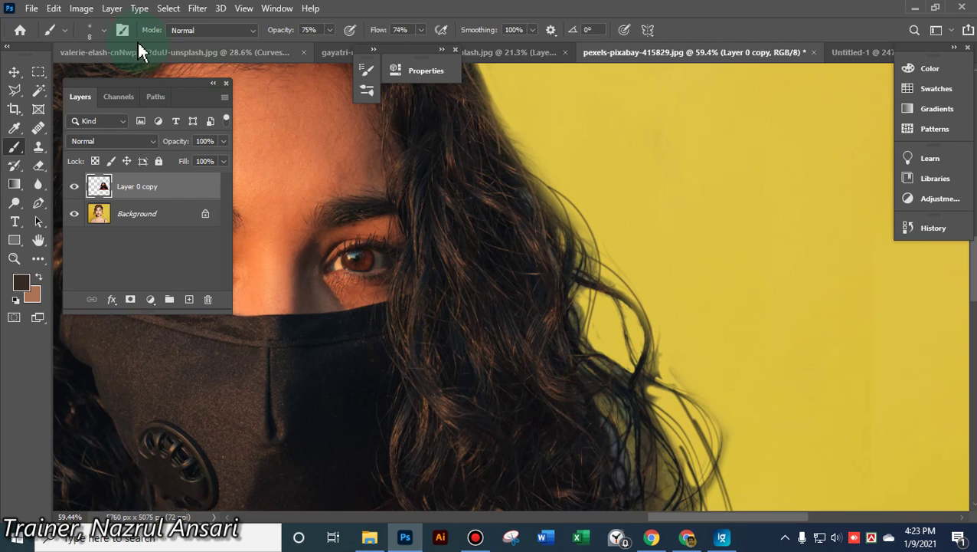
Reduce the one hair brush to 5 px and paint flyaway strands from the right curls onto the yellow background
left_click(104, 30)
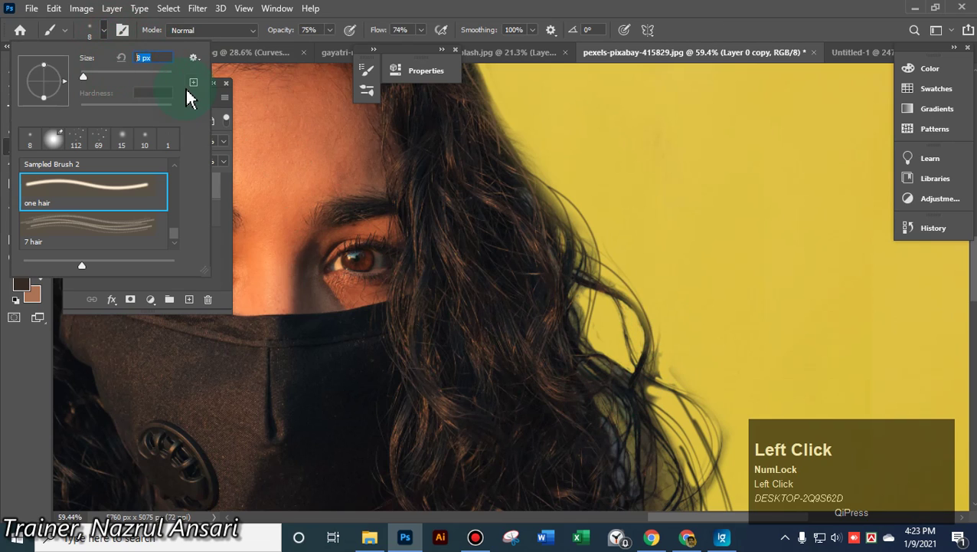
type("5")
key("Return")
mouse_move(552, 256)
left_mouse_down()
mouse_move(604, 270)
mouse_move(653, 320)
mouse_move(658, 354)
mouse_move(647, 413)
mouse_move(579, 242)
mouse_move(553, 219)
mouse_move(612, 254)
mouse_move(642, 309)
mouse_move(642, 365)
mouse_move(566, 261)
mouse_move(550, 201)
mouse_move(630, 249)
mouse_move(640, 307)
mouse_move(625, 368)
mouse_move(558, 394)
mouse_move(567, 333)
mouse_move(560, 235)
mouse_move(619, 251)
mouse_move(652, 309)
mouse_move(695, 325)
mouse_move(659, 328)
mouse_move(590, 237)
mouse_move(740, 406)
mouse_move(716, 422)
mouse_move(664, 345)
mouse_move(656, 454)
left_mouse_up()
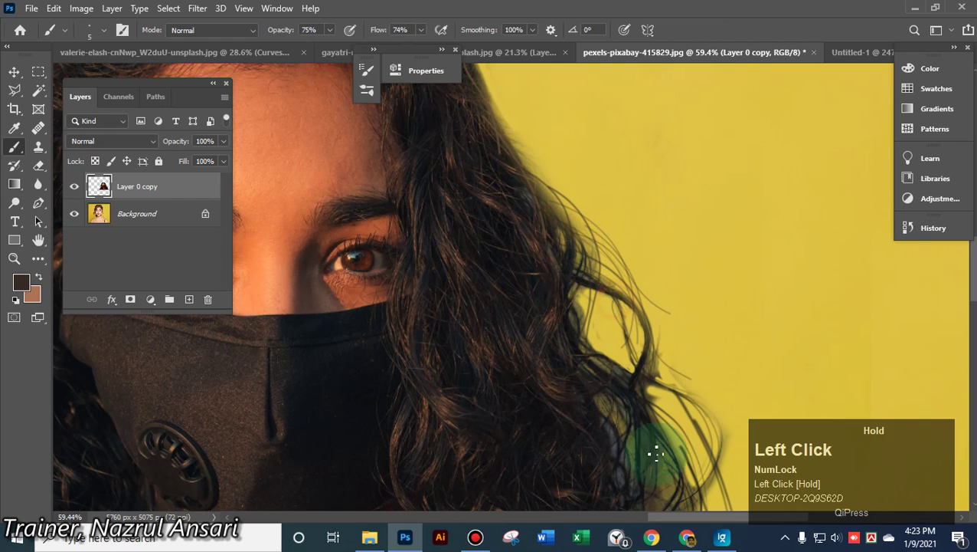
mouse_move(597, 312)
left_mouse_down()
mouse_move(618, 351)
mouse_move(614, 429)
left_mouse_up()
left_click_drag(539, 296, 623, 385)
mouse_move(558, 279)
left_mouse_down()
mouse_move(619, 377)
mouse_move(570, 286)
mouse_move(596, 289)
mouse_move(612, 350)
left_mouse_up()
left_click_drag(618, 408, 682, 452)
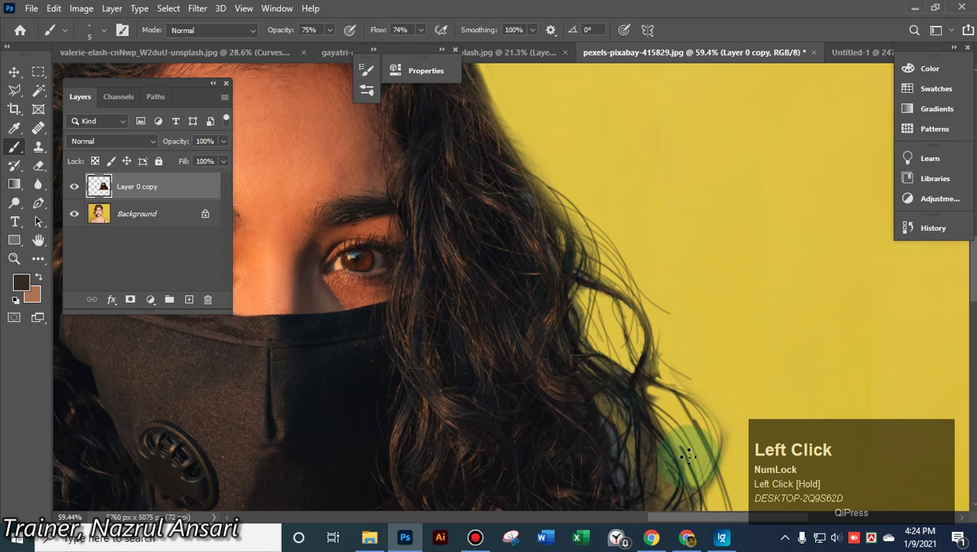
scroll(694, 430, "down", 2)
mouse_move(642, 321)
left_mouse_down()
mouse_move(725, 386)
mouse_move(734, 409)
mouse_move(732, 440)
mouse_move(697, 483)
mouse_move(674, 501)
mouse_move(656, 494)
mouse_move(657, 361)
mouse_move(676, 325)
mouse_move(705, 353)
mouse_move(725, 400)
left_mouse_up()
mouse_move(706, 448)
left_mouse_down()
mouse_move(663, 332)
mouse_move(732, 394)
mouse_move(713, 431)
mouse_move(651, 464)
left_mouse_up()
Reduce the one hair brush to 4 px and paint finer strands around the outermost right curls
left_click(104, 31)
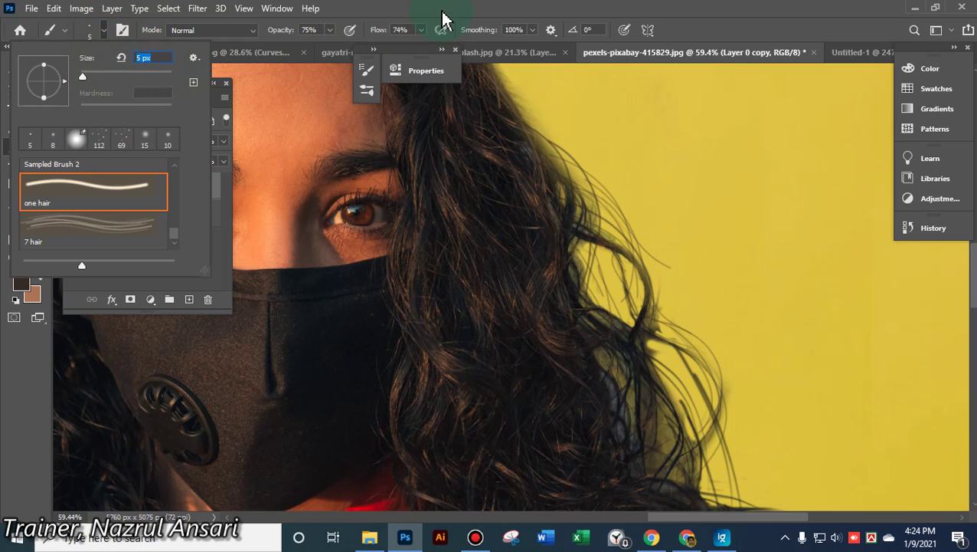
type("4")
left_click(660, 315)
mouse_move(717, 335)
left_mouse_down()
mouse_move(727, 394)
mouse_move(712, 464)
mouse_move(690, 499)
mouse_move(724, 491)
mouse_move(767, 416)
mouse_move(728, 387)
mouse_move(720, 365)
left_mouse_up()
mouse_move(726, 465)
left_mouse_down()
mouse_move(716, 482)
mouse_move(681, 379)
mouse_move(715, 355)
left_mouse_up()
Paint a few more fine strands at the outer right curls and over the red shoulder of the cut-out
scroll(653, 314, "down", 4, "alt")
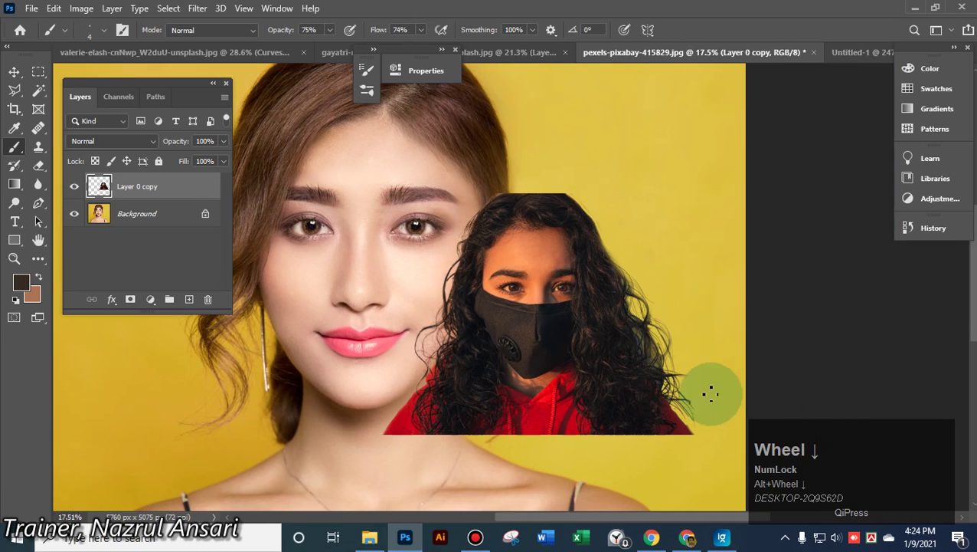
mouse_move(640, 306)
left_mouse_down()
mouse_move(675, 338)
mouse_move(675, 370)
mouse_move(664, 364)
mouse_move(668, 327)
mouse_move(598, 296)
mouse_move(686, 352)
left_mouse_up()
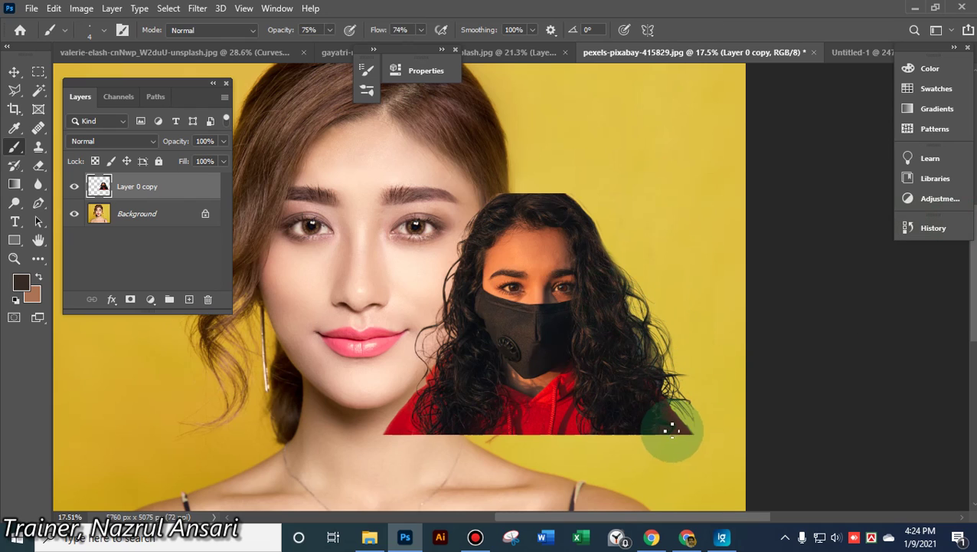
left_click(669, 402)
mouse_move(680, 403)
left_mouse_down()
mouse_move(692, 445)
mouse_move(679, 449)
mouse_move(625, 410)
left_mouse_up()
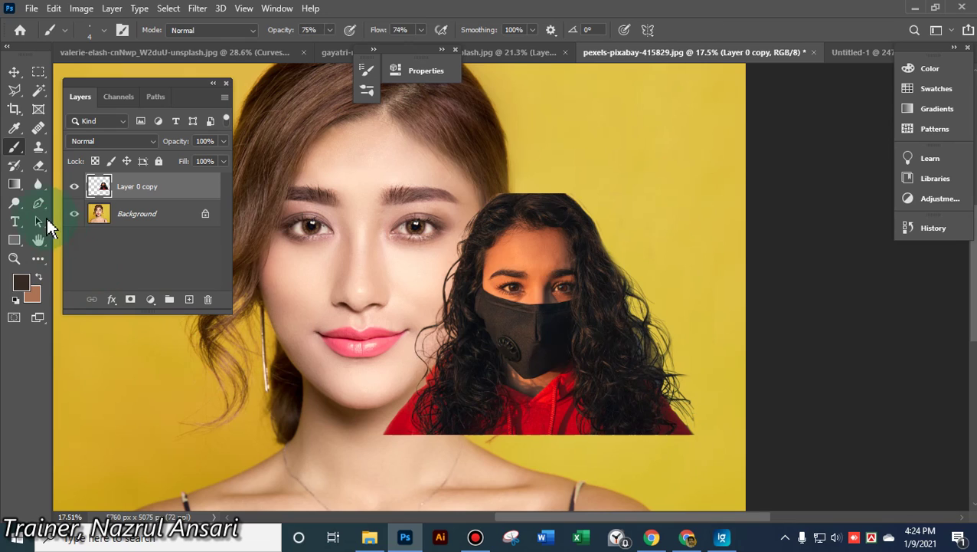
Erase the hard outer edge of the red shoulder beside the right curls with a 202 px eraser
left_click(38, 166)
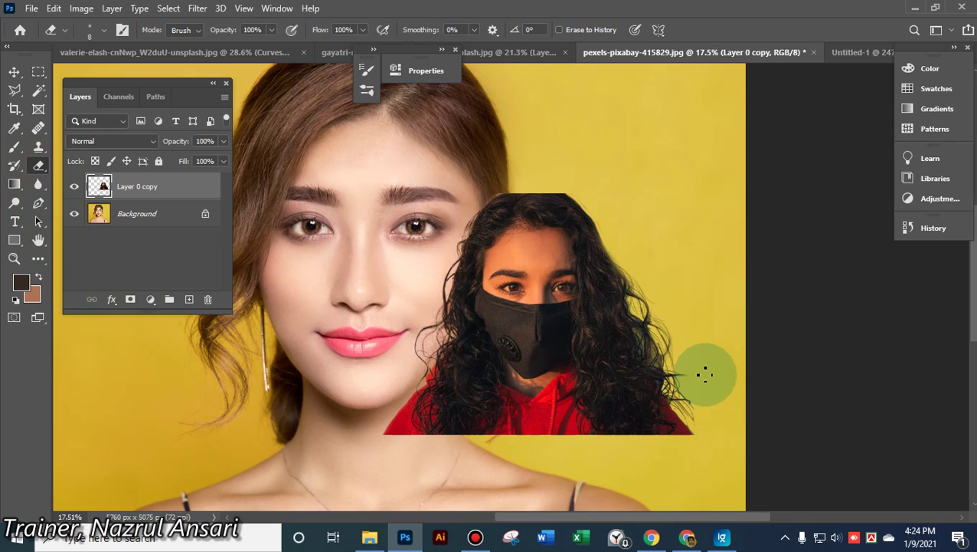
right_click(720, 385, "alt")
left_click_drag(720, 385, 708, 406)
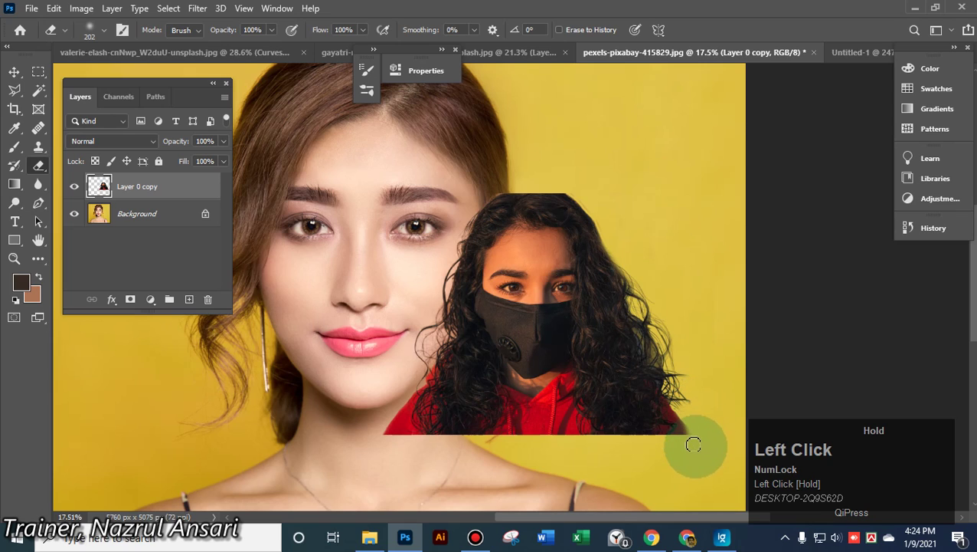
mouse_move(694, 445)
left_mouse_down()
mouse_move(703, 401)
mouse_move(704, 428)
mouse_move(732, 418)
left_mouse_up()
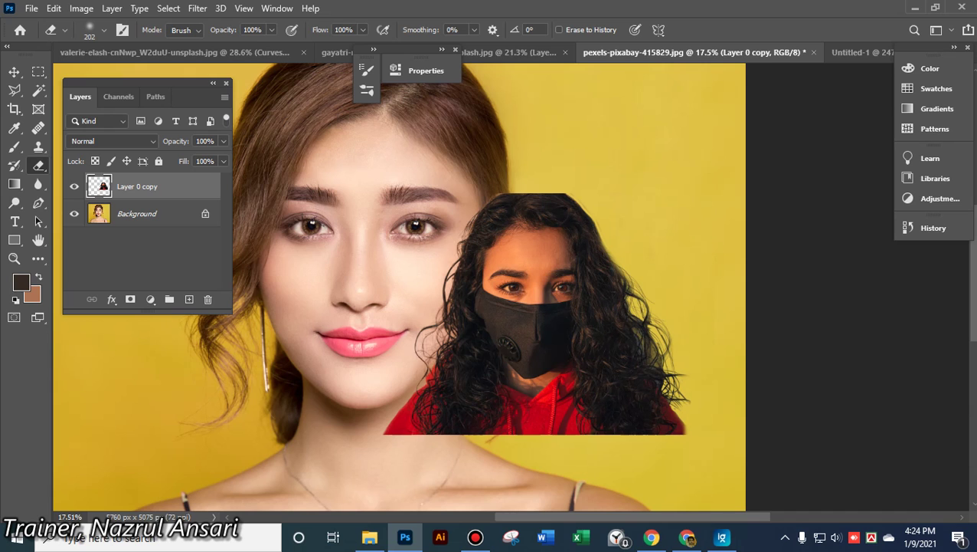
Move the masked portrait right and slightly up so its flat-topped head sits over the yellow background
scroll(659, 287, "up", 3)
key("space")
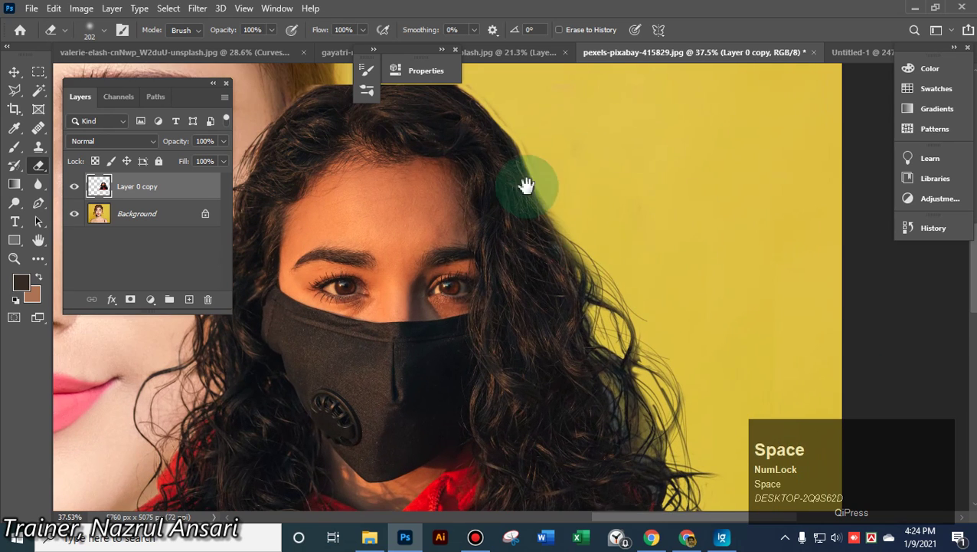
scroll(687, 324, "up", 2)
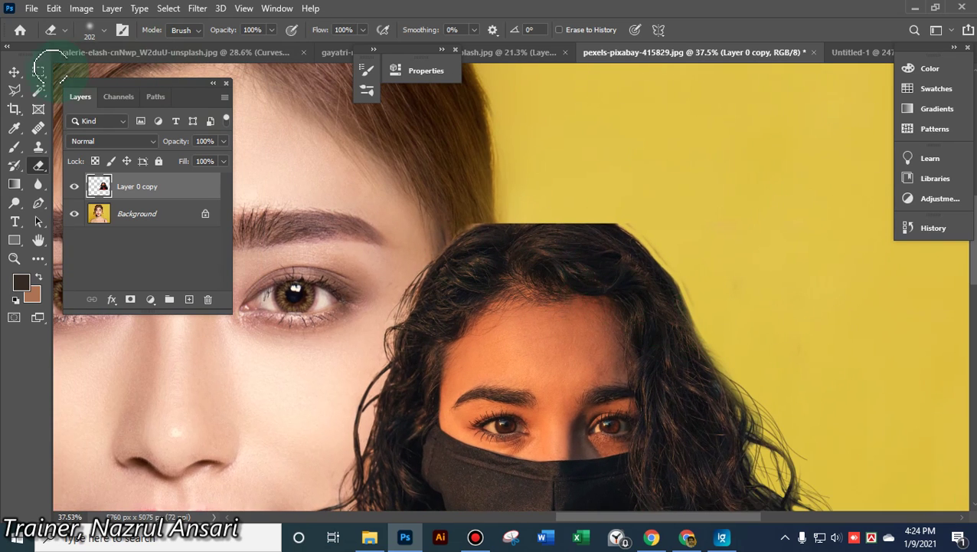
left_click(16, 73)
left_click_drag(513, 322, 683, 318)
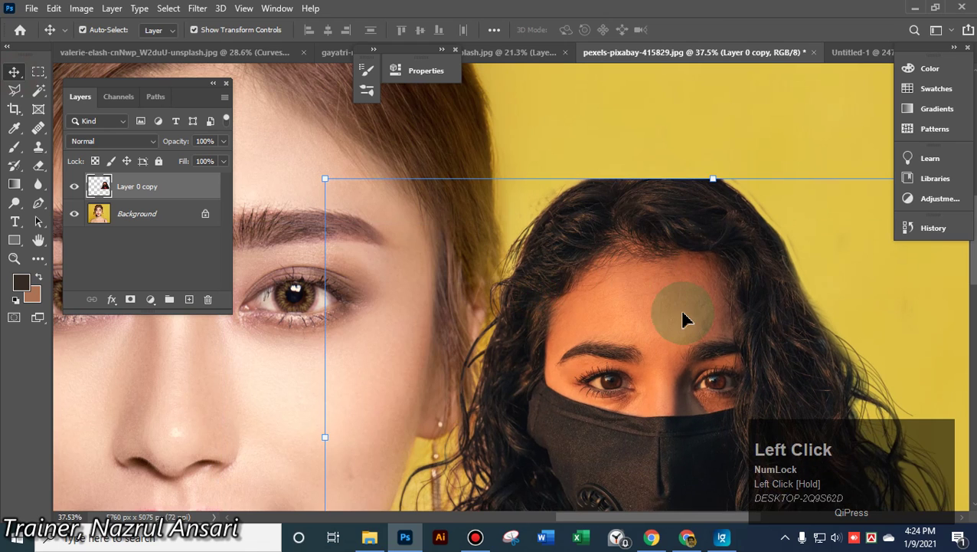
Extend the cropped flat top of the masked woman's head by cloning her hair with the 68 px Clone Stamp
left_click(39, 148)
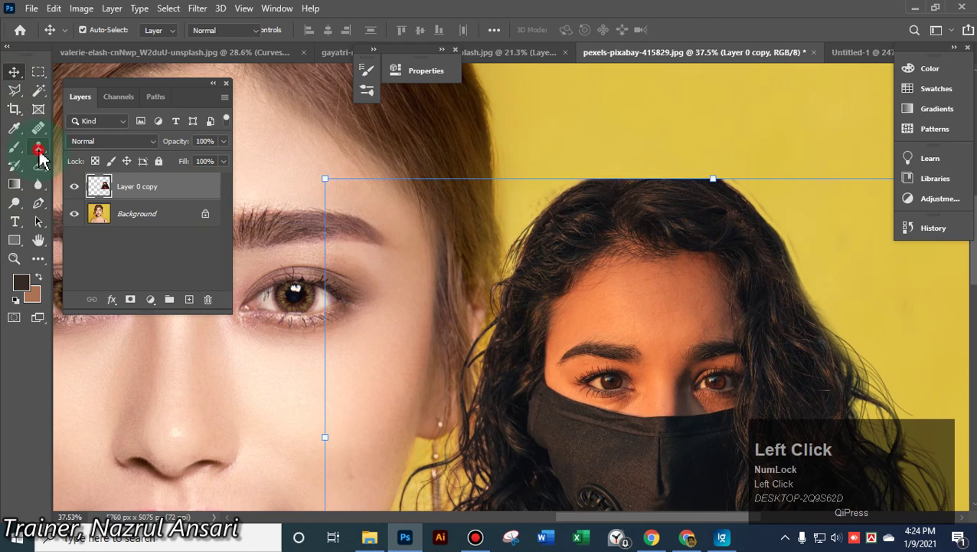
key("alt")
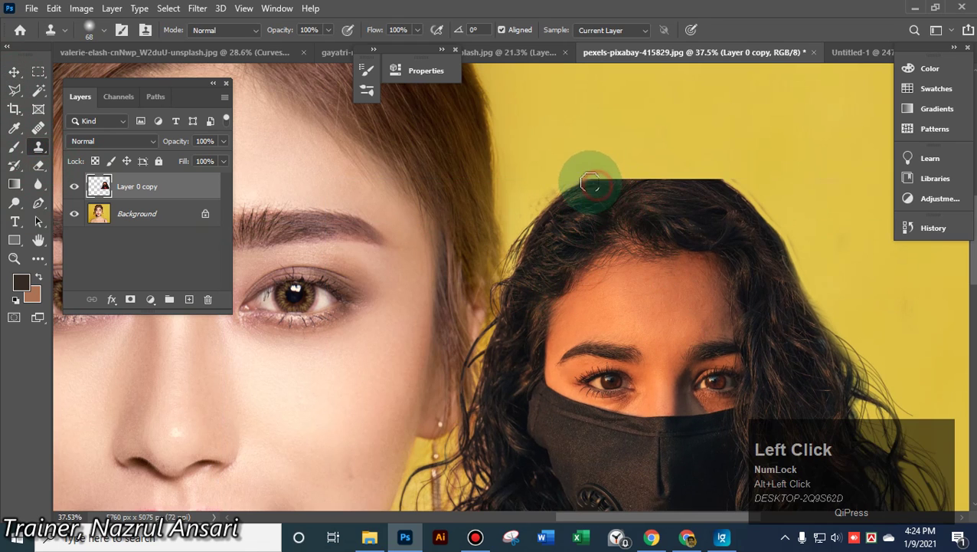
mouse_move(627, 176)
left_mouse_down()
mouse_move(665, 172)
mouse_move(717, 218)
mouse_move(712, 255)
mouse_move(771, 291)
left_mouse_up()
key("alt")
left_click(771, 291, "alt")
left_click(709, 180)
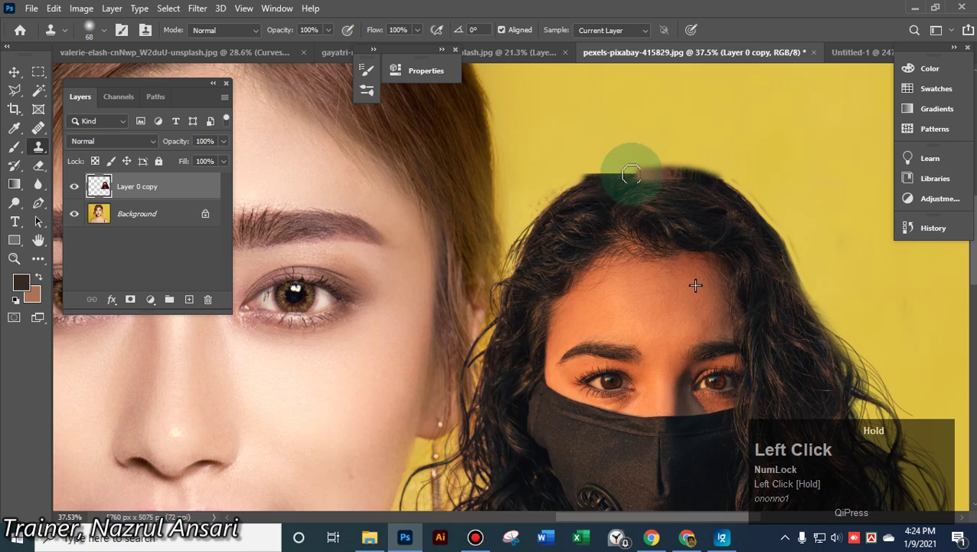
mouse_move(576, 186)
left_mouse_down()
mouse_move(613, 209)
mouse_move(628, 235)
left_mouse_up()
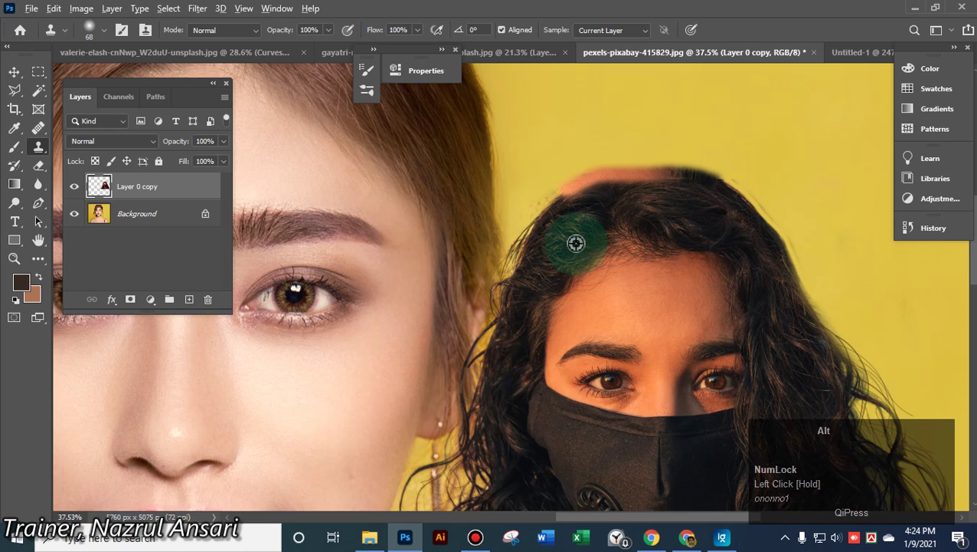
Sample the left-side curls and clone them over the skin-coloured strip along the crown
left_click(536, 266, "alt")
left_click(569, 197)
mouse_move(577, 184)
left_mouse_down()
mouse_move(624, 170)
mouse_move(583, 188)
mouse_move(606, 181)
mouse_move(672, 212)
left_mouse_up()
left_click(536, 274, "alt")
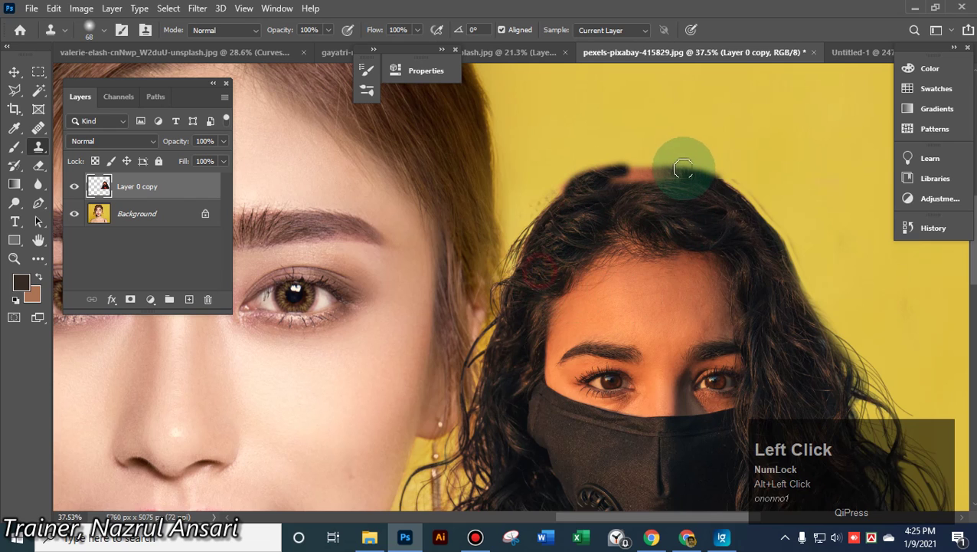
mouse_move(685, 167)
left_mouse_down()
mouse_move(632, 168)
mouse_move(628, 236)
left_mouse_up()
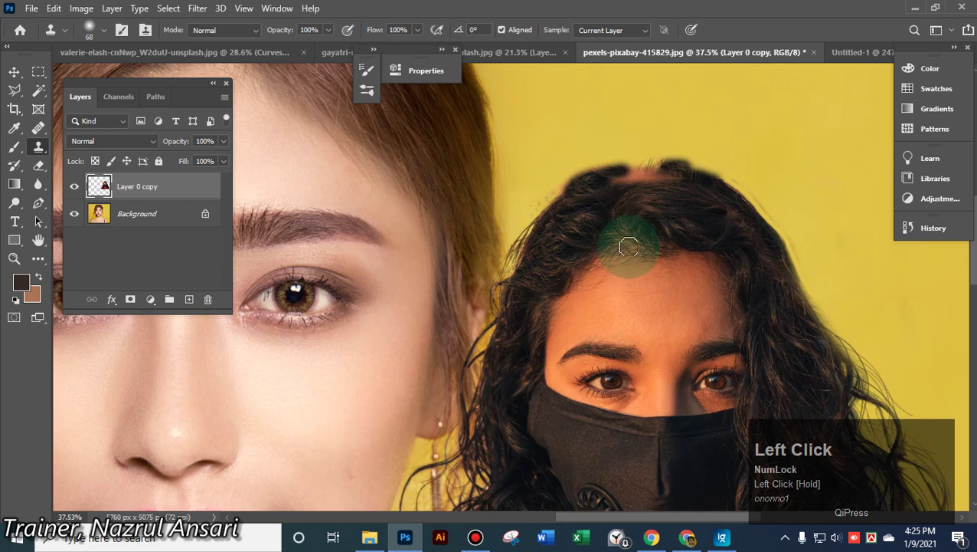
Clone dark hair from both sides over the remaining skin-toned patch to round off the crown, undoing the last stray stroke
left_click(510, 259, "alt")
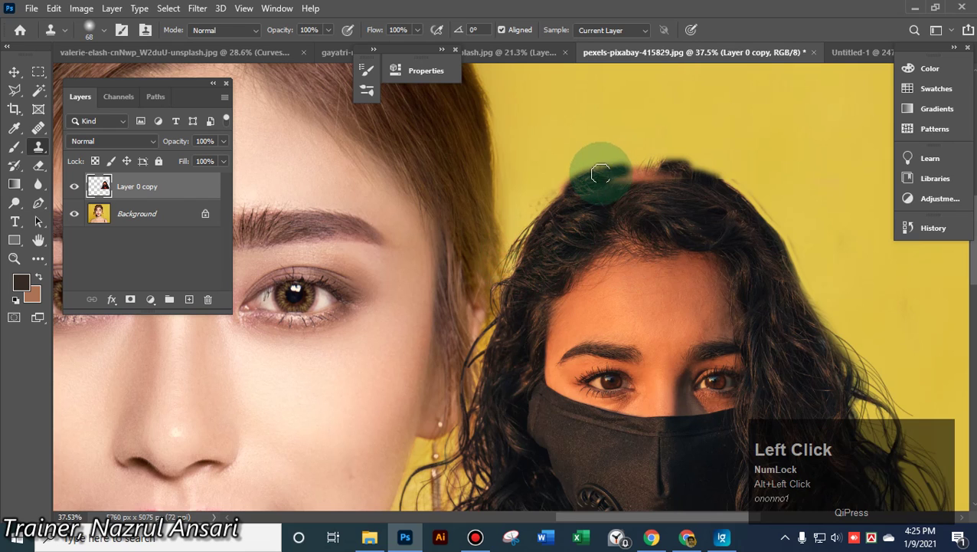
mouse_move(601, 175)
left_mouse_down()
mouse_move(635, 162)
mouse_move(709, 211)
left_mouse_up()
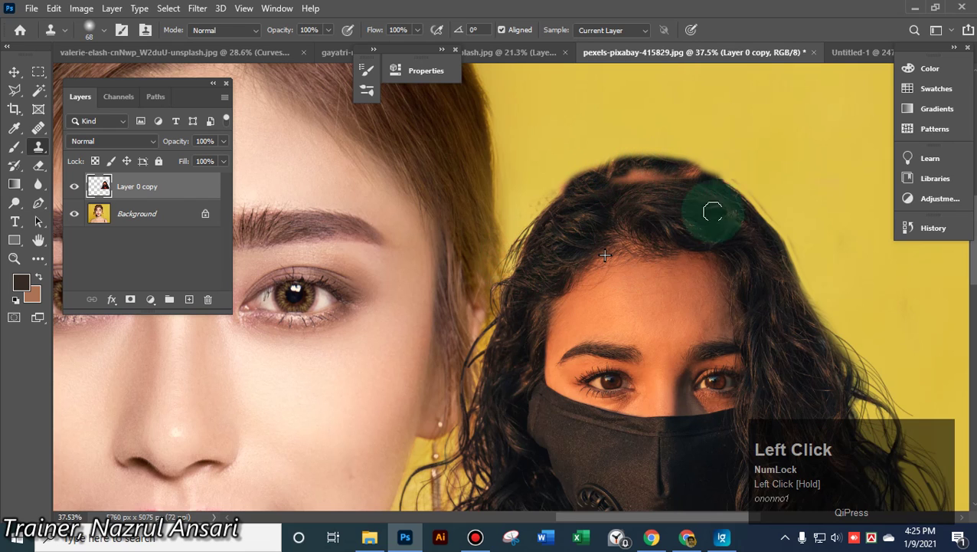
left_click(766, 259, "alt")
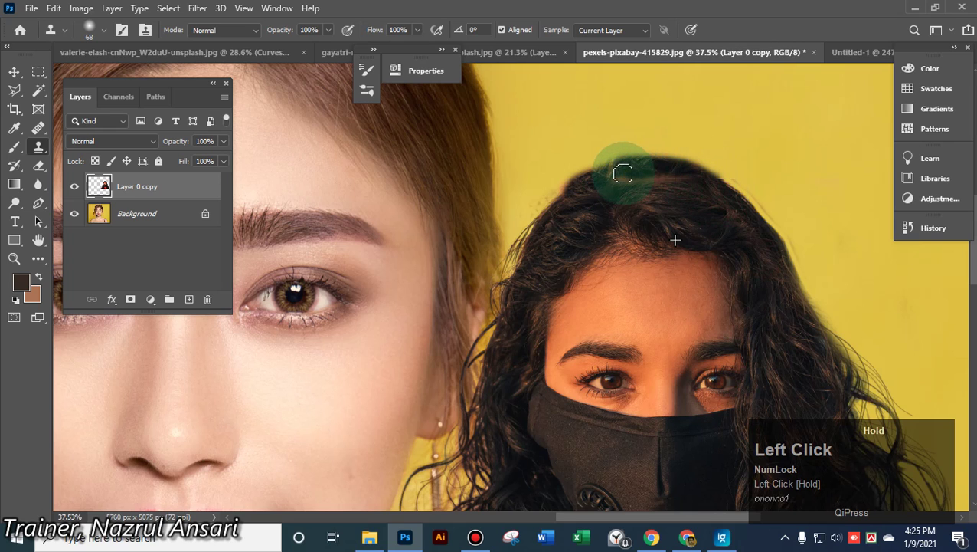
mouse_move(623, 173)
left_mouse_down()
mouse_move(687, 180)
mouse_move(624, 178)
mouse_move(681, 193)
mouse_move(720, 231)
left_mouse_up()
left_click(711, 217, "alt")
mouse_move(682, 181)
left_mouse_down()
mouse_move(684, 190)
mouse_move(626, 178)
mouse_move(602, 186)
left_mouse_up()
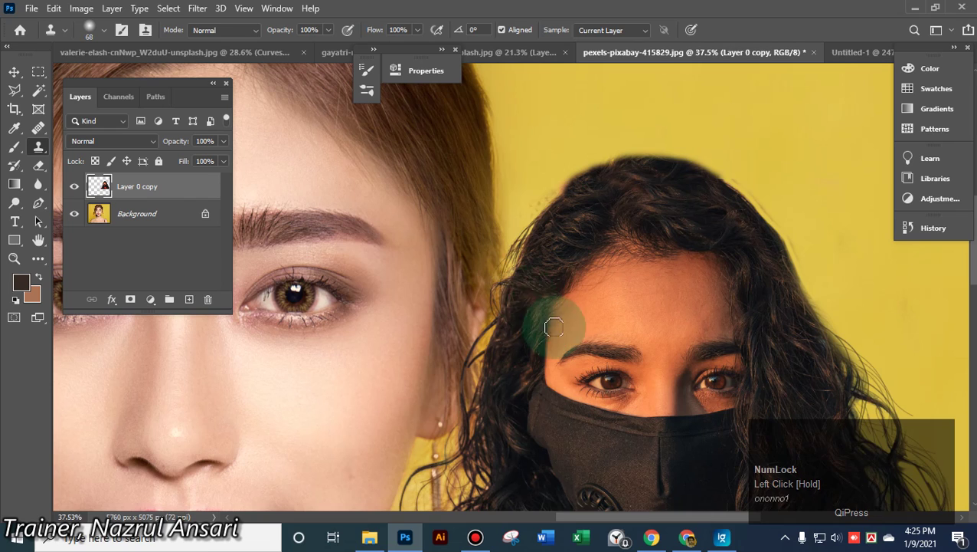
left_click(516, 256, "alt")
mouse_move(616, 155)
left_mouse_down()
mouse_move(666, 152)
mouse_move(705, 168)
mouse_move(879, 345)
mouse_move(852, 343)
left_mouse_up()
key("ctrl+z")
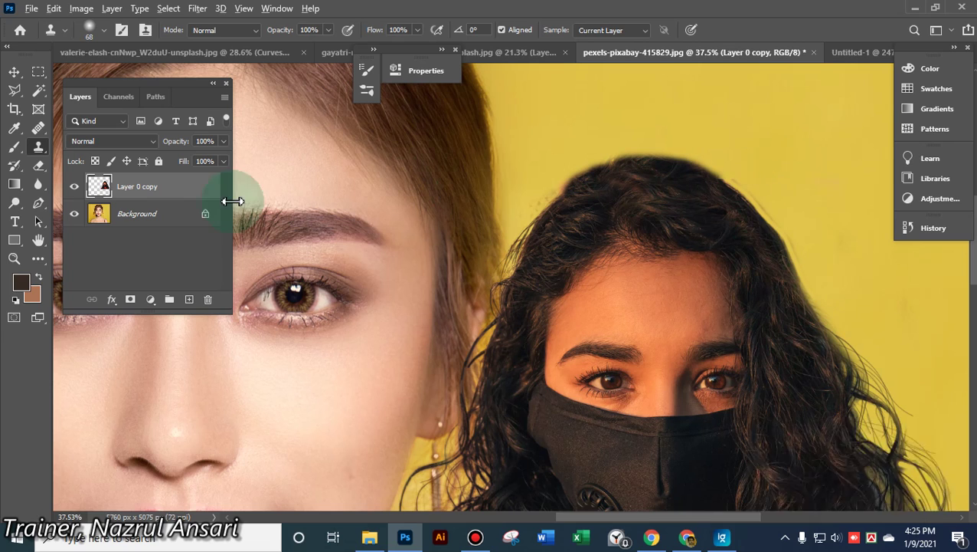
Try to retouch the upper right hair edge on Layer 0 copy with the 50 px healing brush
left_click(38, 128)
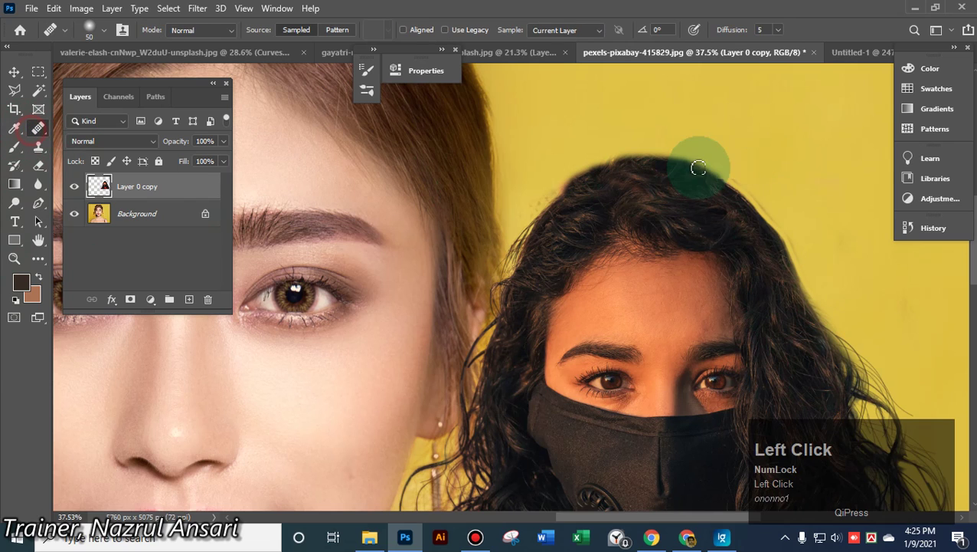
left_click(737, 175)
key("ctrl+z")
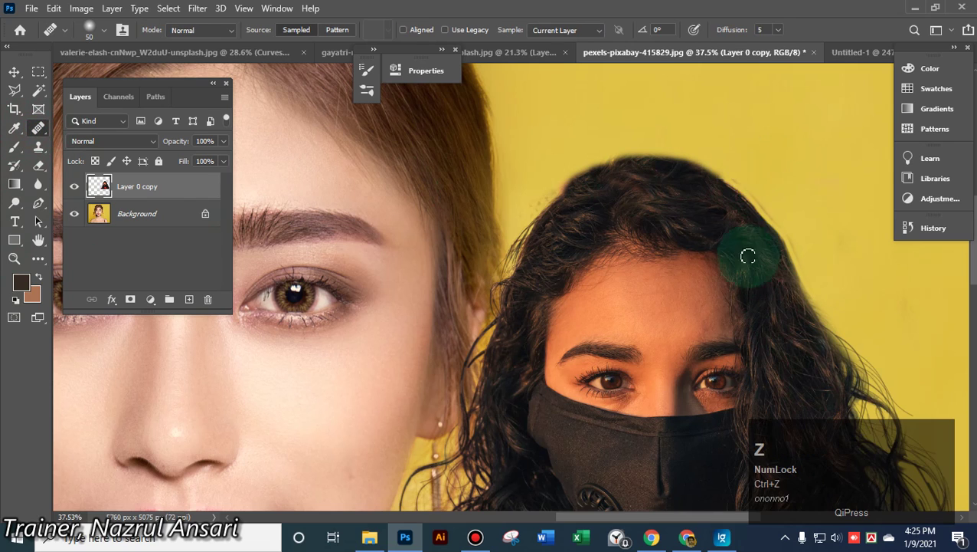
left_click(139, 214)
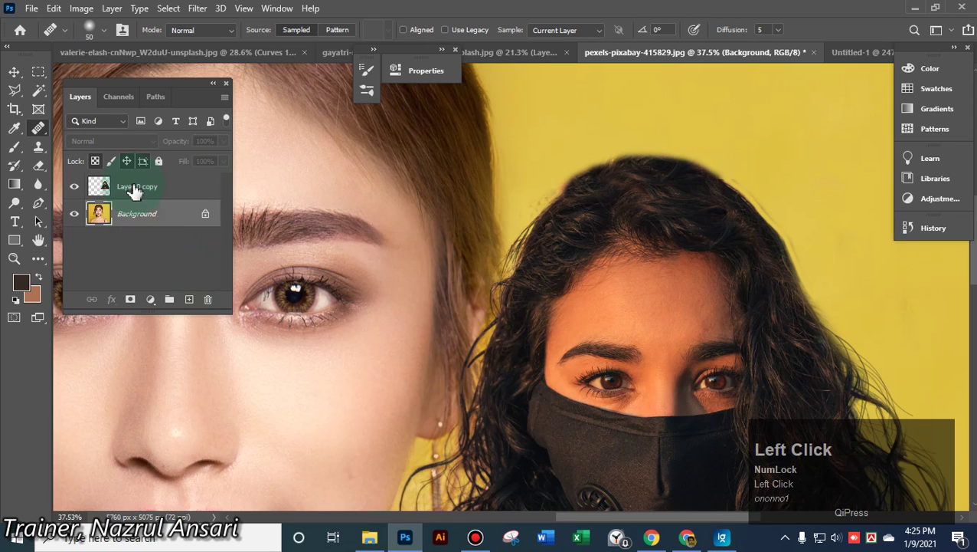
left_click(136, 184)
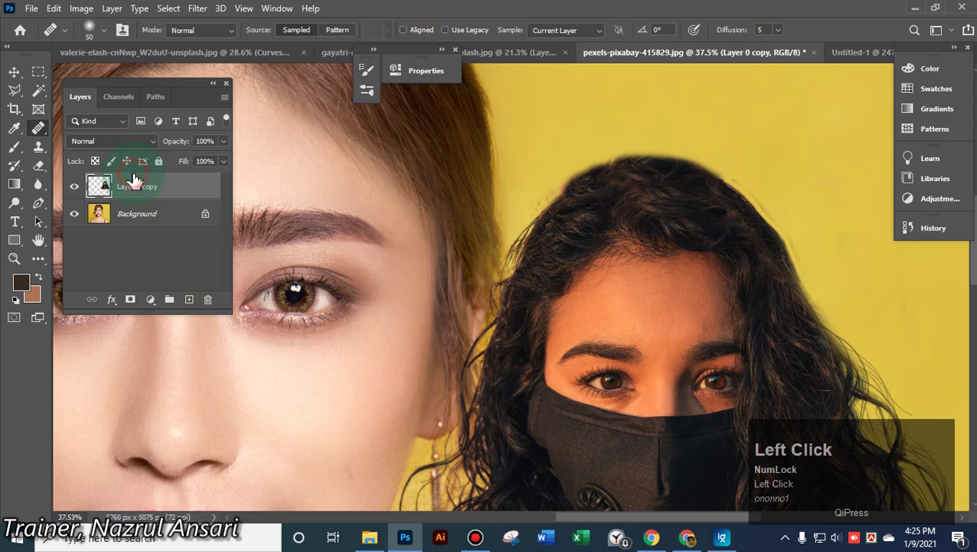
left_click(741, 180)
key("ctrl+z")
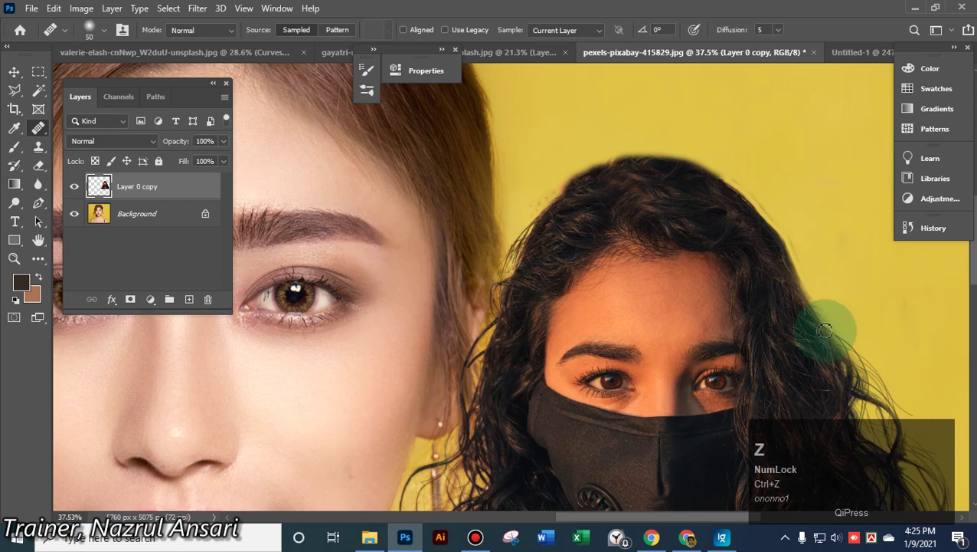
Erase the dark soft fringe along the right outer edge of the hair with the 202 px eraser
left_click(40, 167)
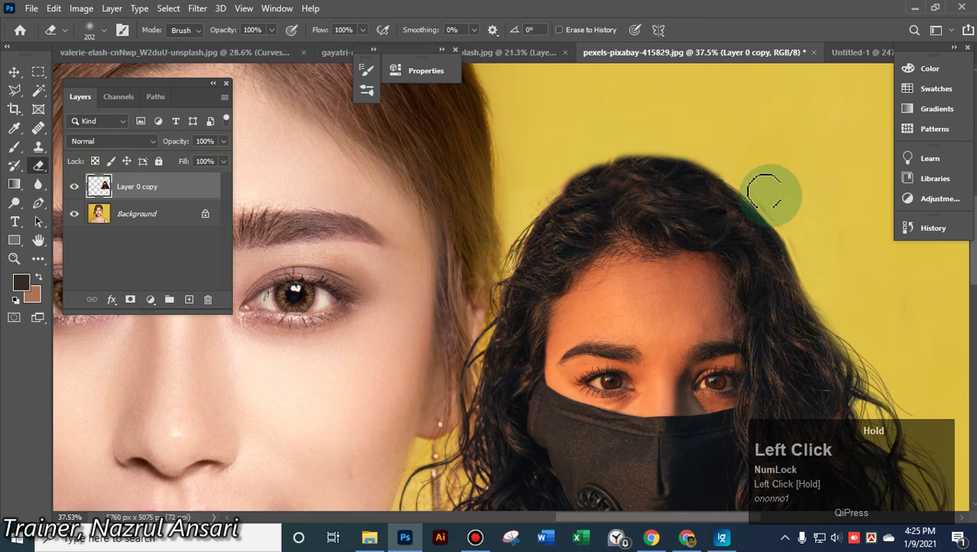
mouse_move(773, 203)
left_mouse_down()
mouse_move(790, 205)
mouse_move(681, 135)
mouse_move(785, 225)
mouse_move(906, 268)
mouse_move(793, 442)
mouse_move(839, 414)
left_mouse_up()
scroll(674, 315, "down", 4)
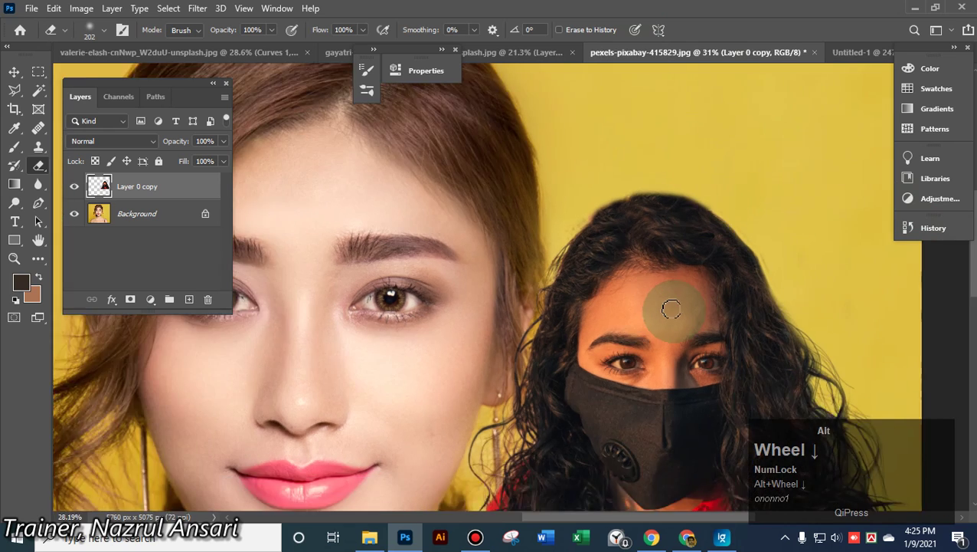
scroll(677, 299, "up", 3)
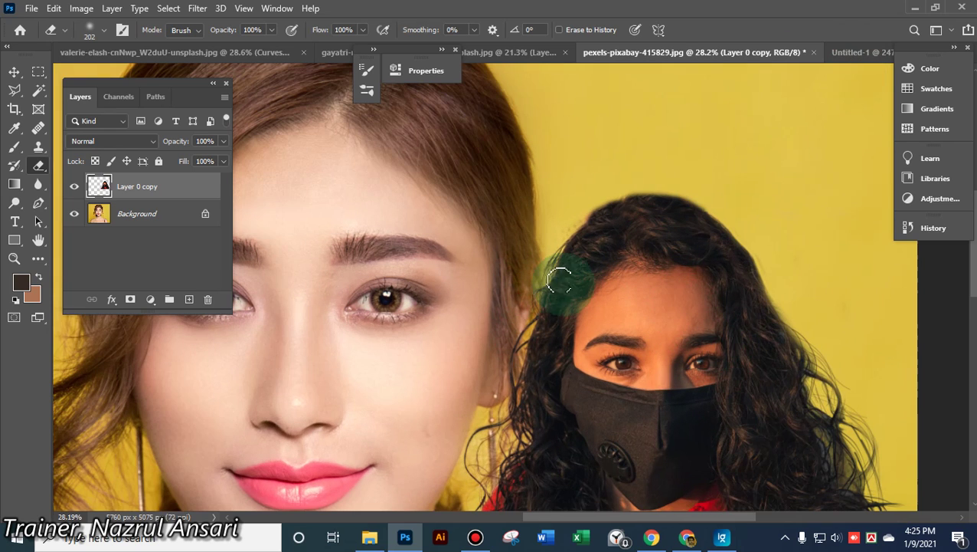
Move the masked portrait up and right, and soften the pointed left end of its red shoulder with the 202 px eraser
left_click(14, 71)
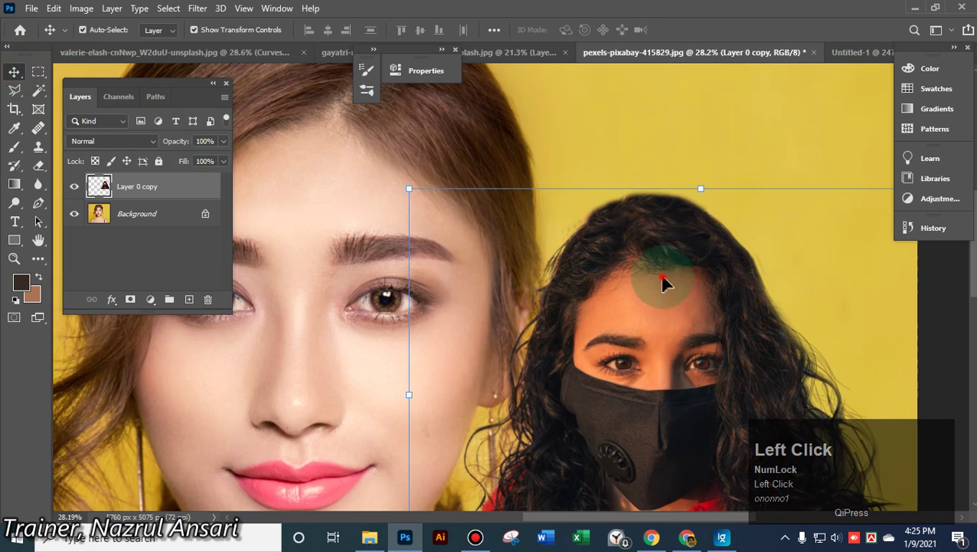
mouse_move(664, 291)
left_mouse_down()
mouse_move(734, 220)
mouse_move(733, 176)
mouse_move(792, 150)
mouse_move(775, 166)
mouse_move(664, 169)
mouse_move(660, 197)
mouse_move(681, 197)
mouse_move(683, 245)
mouse_move(678, 234)
mouse_move(729, 168)
mouse_move(753, 234)
mouse_move(784, 248)
mouse_move(798, 191)
mouse_move(776, 221)
mouse_move(779, 208)
left_mouse_up()
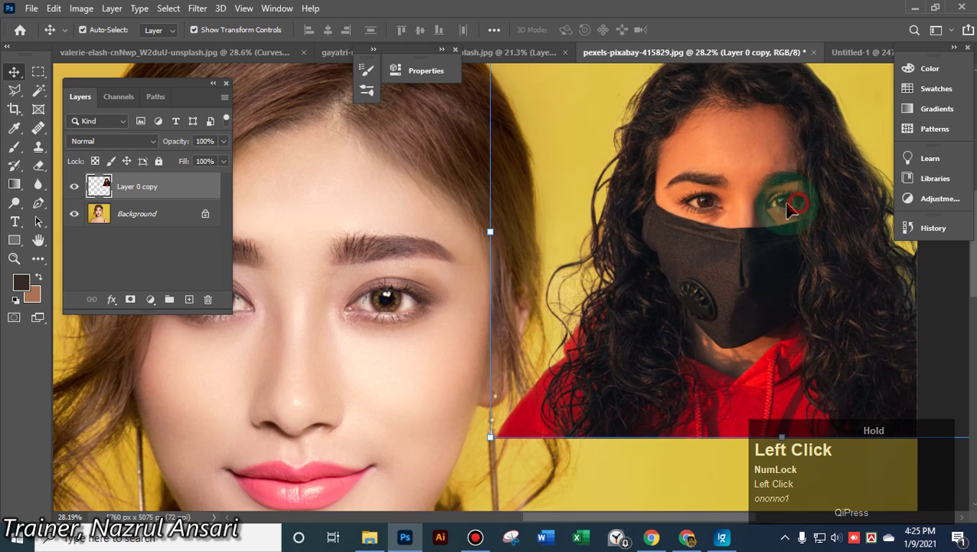
left_click(38, 165)
left_click(539, 460)
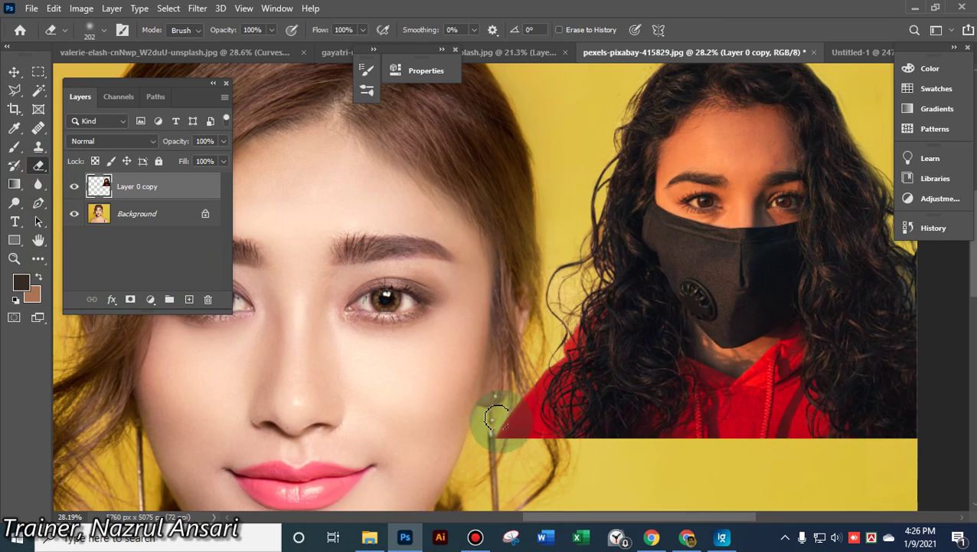
mouse_move(493, 406)
left_mouse_down()
mouse_move(490, 448)
mouse_move(495, 428)
mouse_move(511, 470)
left_mouse_up()
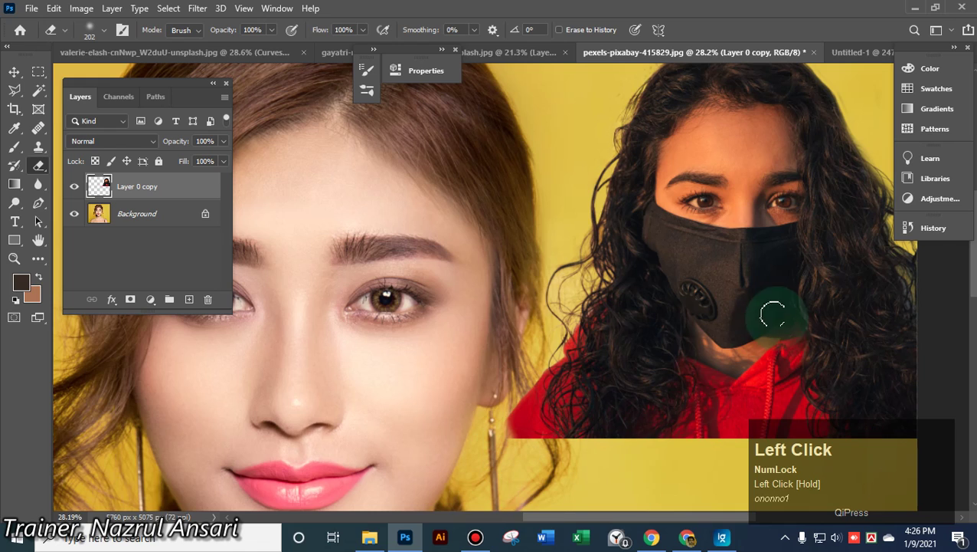
left_click_drag(497, 386, 497, 452)
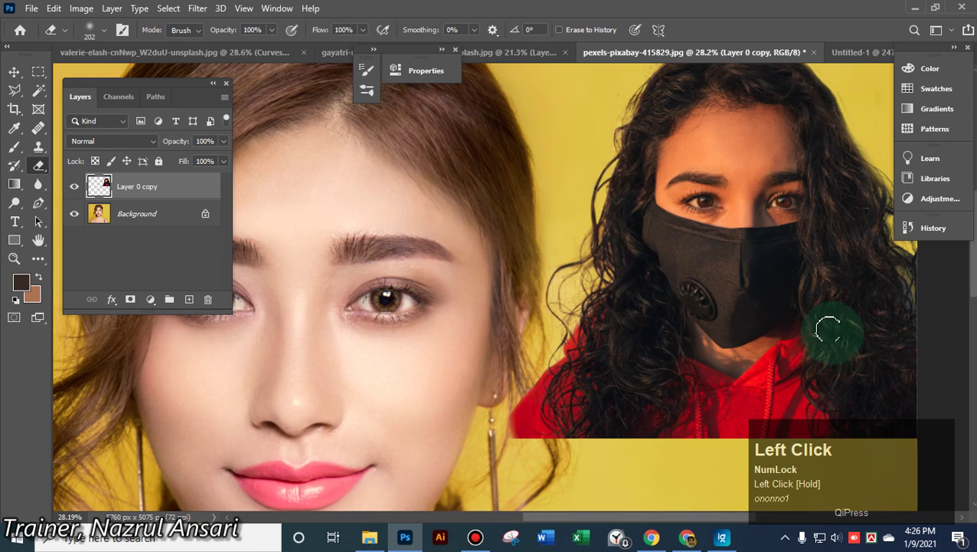
mouse_move(827, 322)
left_mouse_down()
mouse_move(805, 314)
mouse_move(605, 329)
left_mouse_up()
key("ctrl+z")
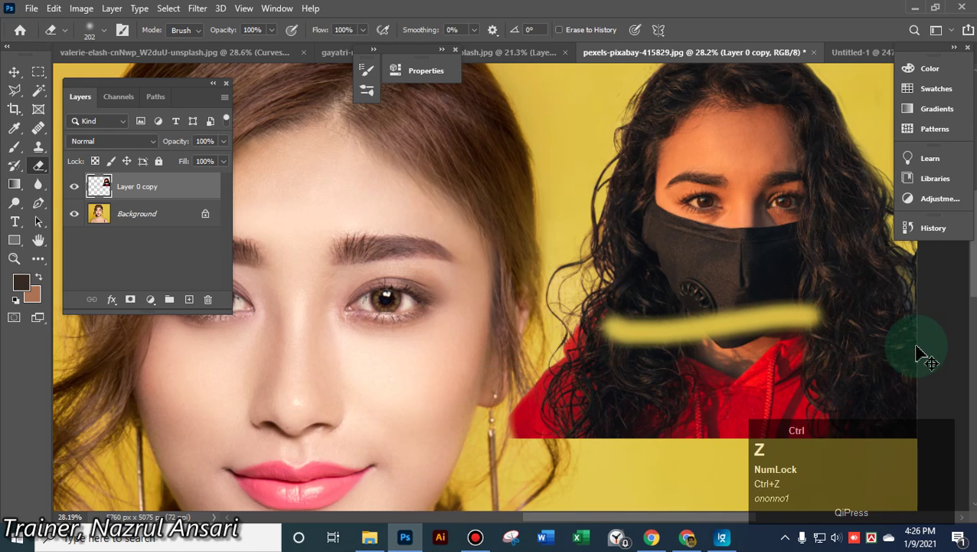
Move the masked portrait left and slightly up so both shoulders fit inside the canvas
left_click(14, 72)
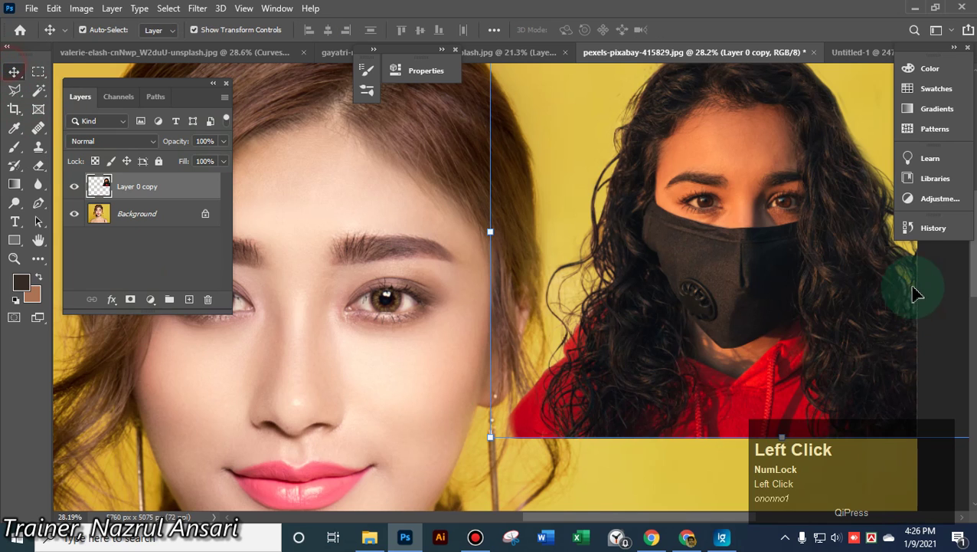
left_click_drag(825, 196, 722, 170)
scroll(851, 333, "down", 2, "alt")
scroll(851, 332, "down", 1, "alt")
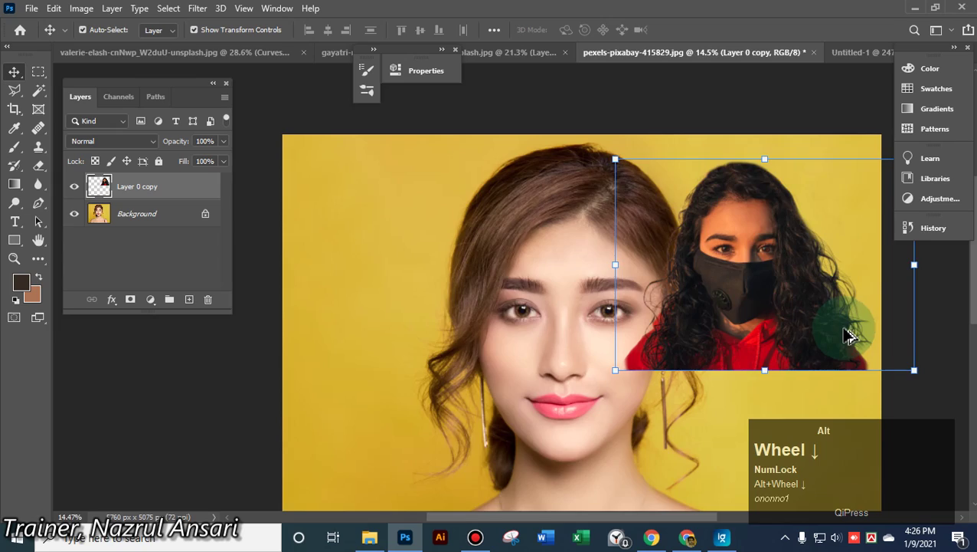
scroll(852, 335, "up", 4, "alt")
scroll(879, 259, "up", 4, "alt")
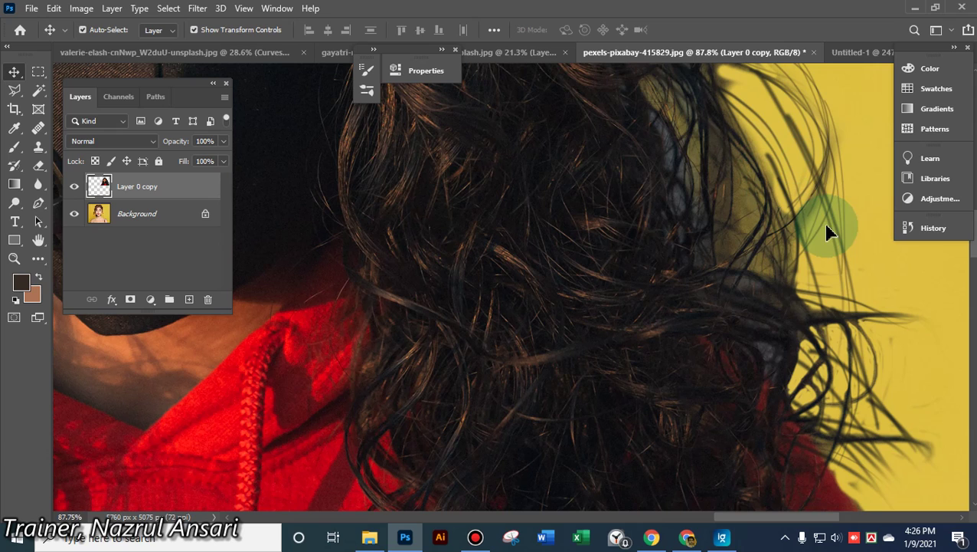
mouse_move(493, 6)
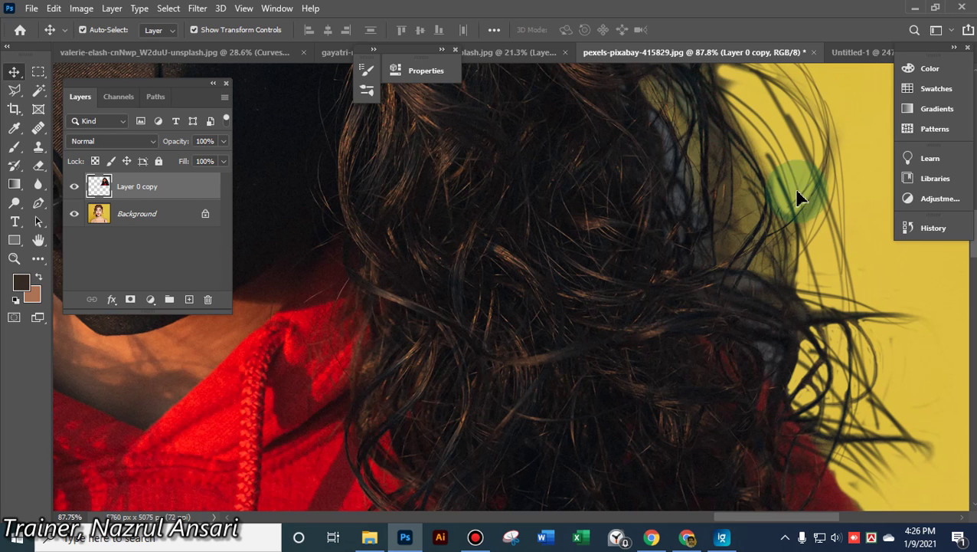
Try a Clone Stamp stroke with the 8 px one hair brush along the hair's right edge, and undo it
scroll(818, 241, "up", 3)
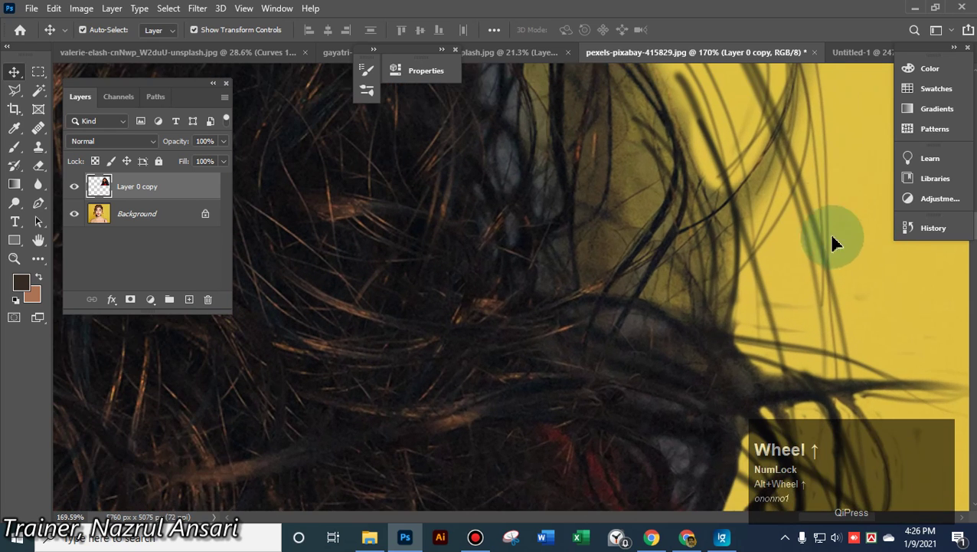
left_click(787, 258)
left_click_drag(787, 259, 596, 131)
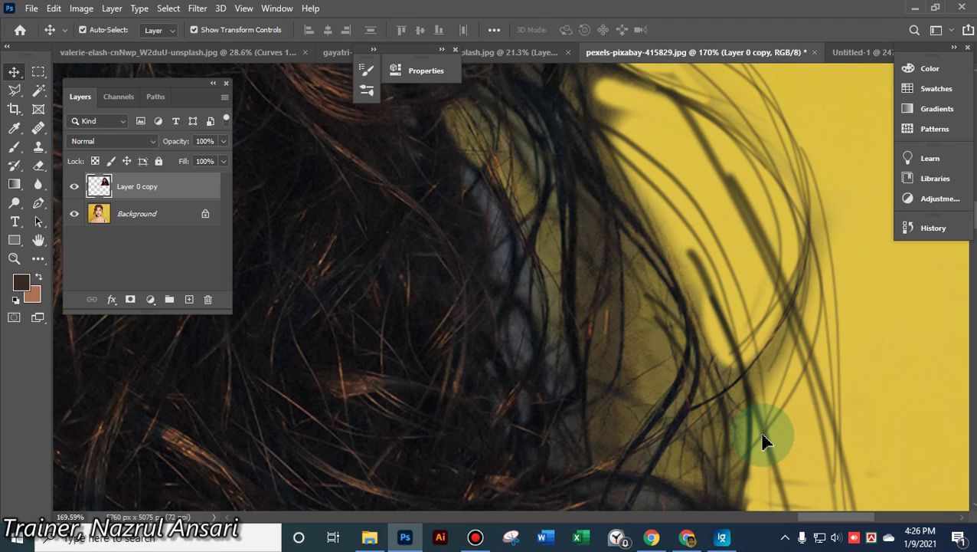
left_click(38, 147)
left_click(103, 31)
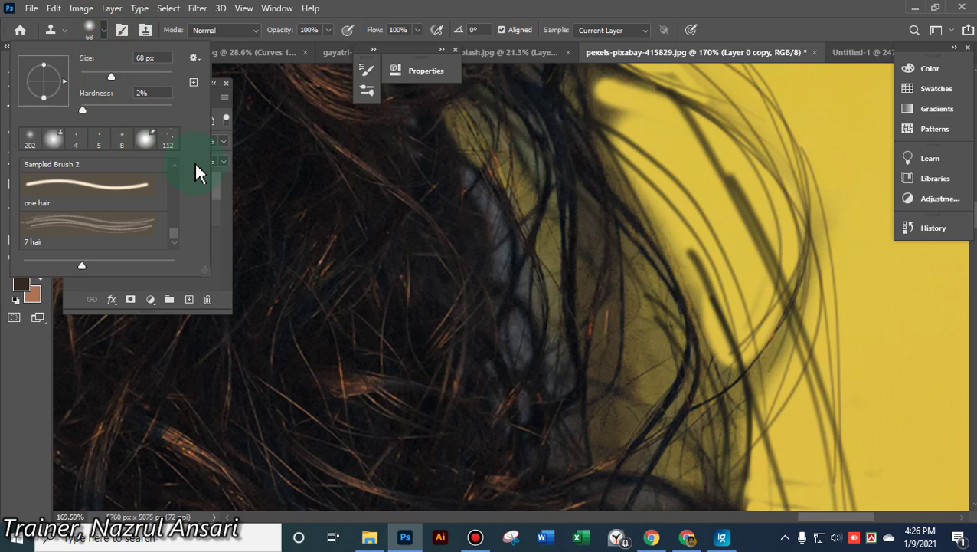
left_click(101, 191)
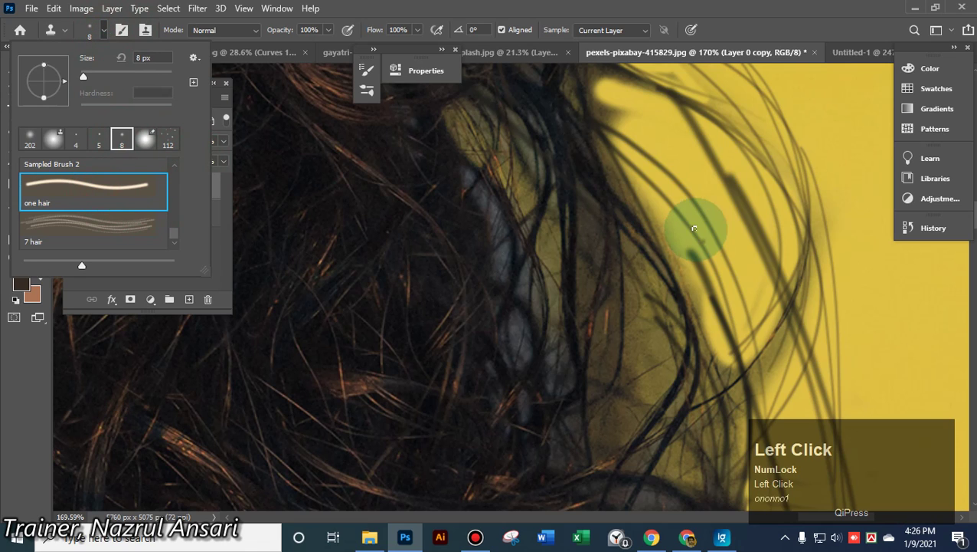
mouse_move(611, 160)
left_mouse_down()
mouse_move(668, 211)
mouse_move(755, 335)
left_mouse_up()
key("ctrl+z")
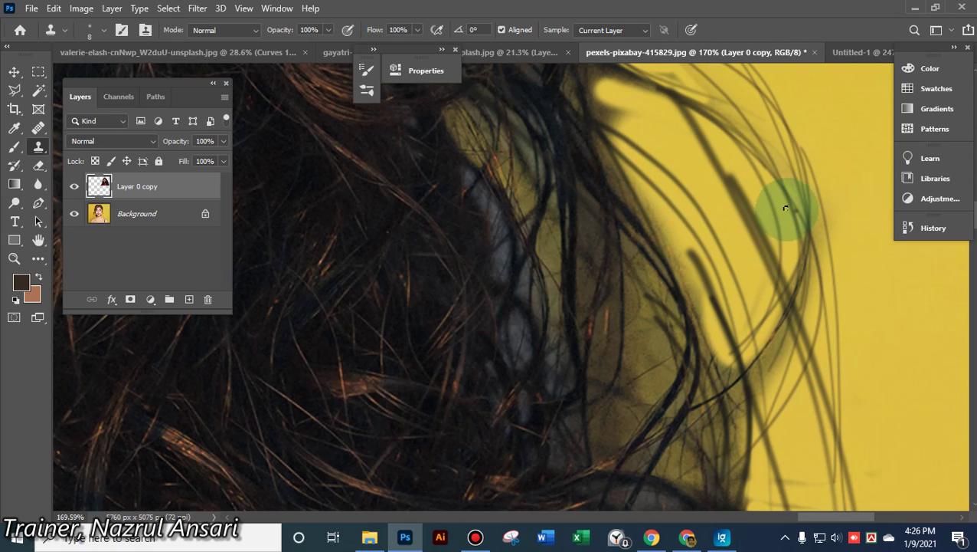
Enlarge the masked portrait to about 202% width and 251% height and move it over the woman in the background photo
scroll(640, 212, "down", 5)
scroll(640, 211, "down", 3)
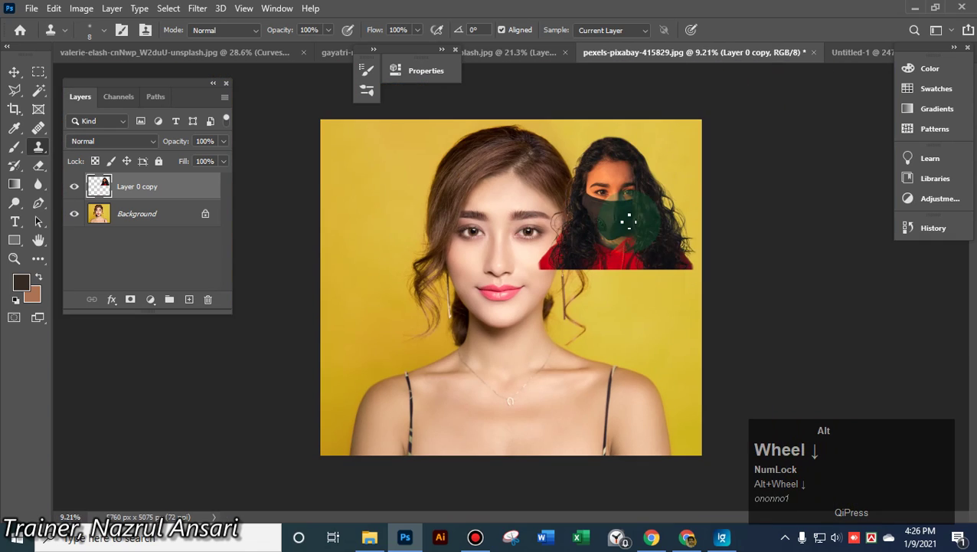
left_click(15, 71)
mouse_move(478, 234)
left_mouse_down()
mouse_move(465, 263)
mouse_move(387, 284)
left_mouse_up()
mouse_move(638, 217)
left_mouse_down()
mouse_move(574, 308)
mouse_move(383, 205)
mouse_move(411, 205)
left_mouse_up()
left_click_drag(581, 264, 770, 464)
left_click_drag(648, 378, 567, 322)
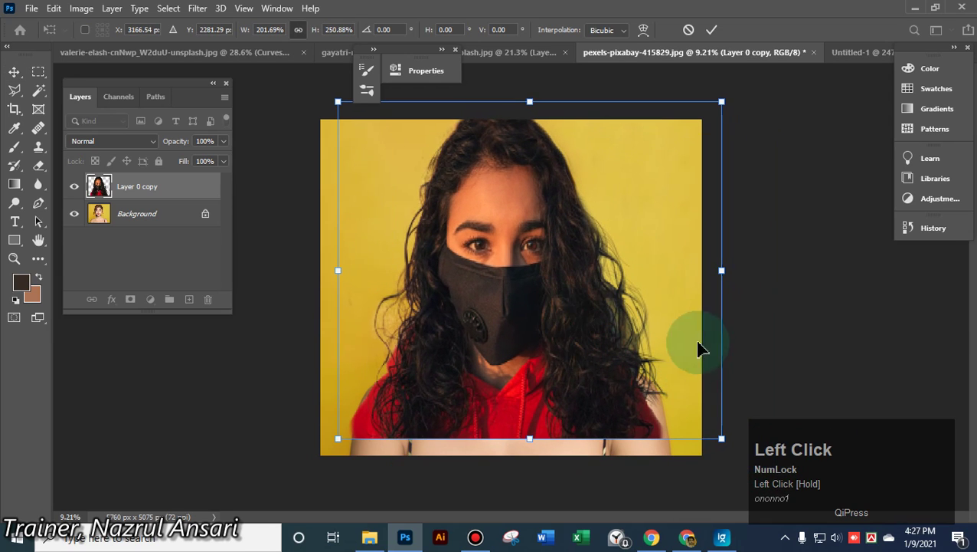
Scale the portrait to about 184% width, squash its height to 209.60%, and align its bounds with the canvas's upper and right edges
left_click_drag(722, 274, 687, 282)
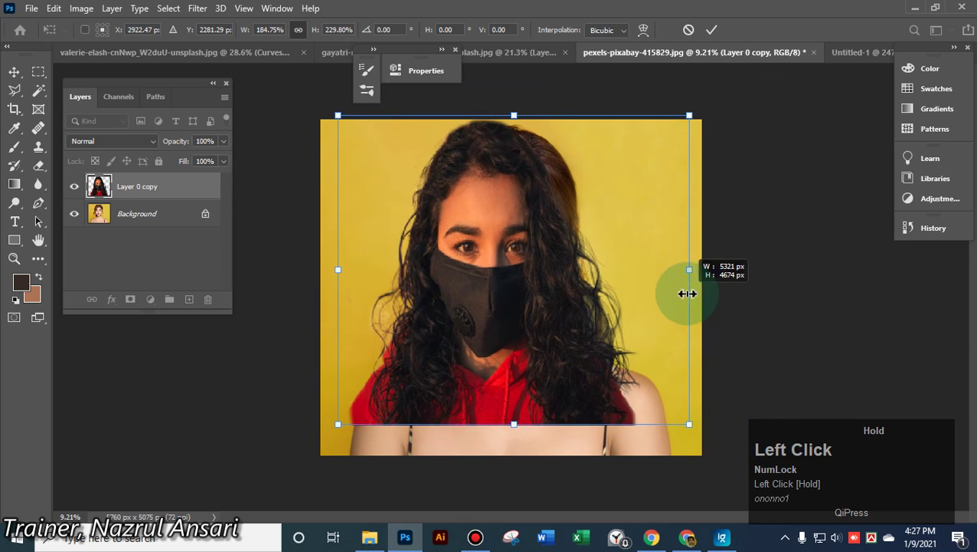
left_click(517, 116, "shift")
left_click_drag(517, 116, 512, 142)
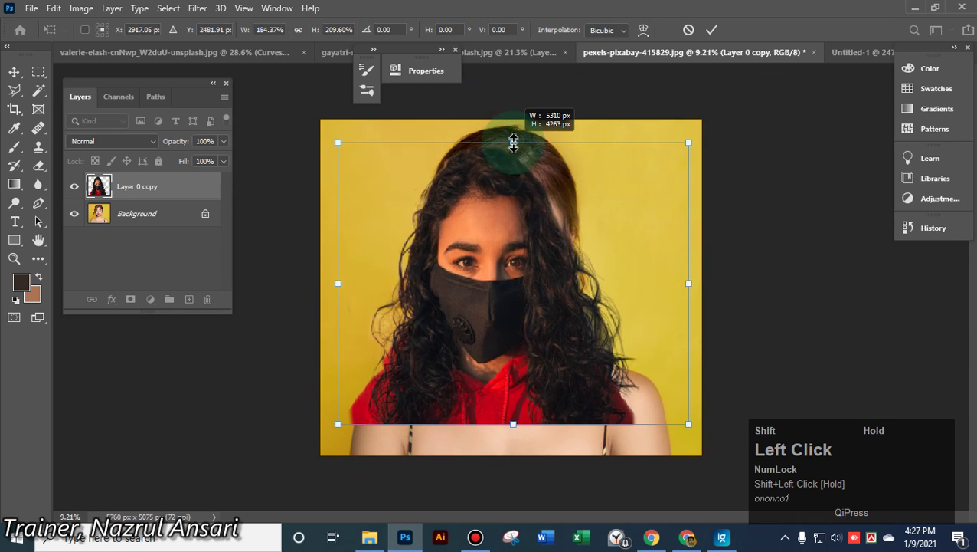
left_click_drag(505, 212, 516, 189)
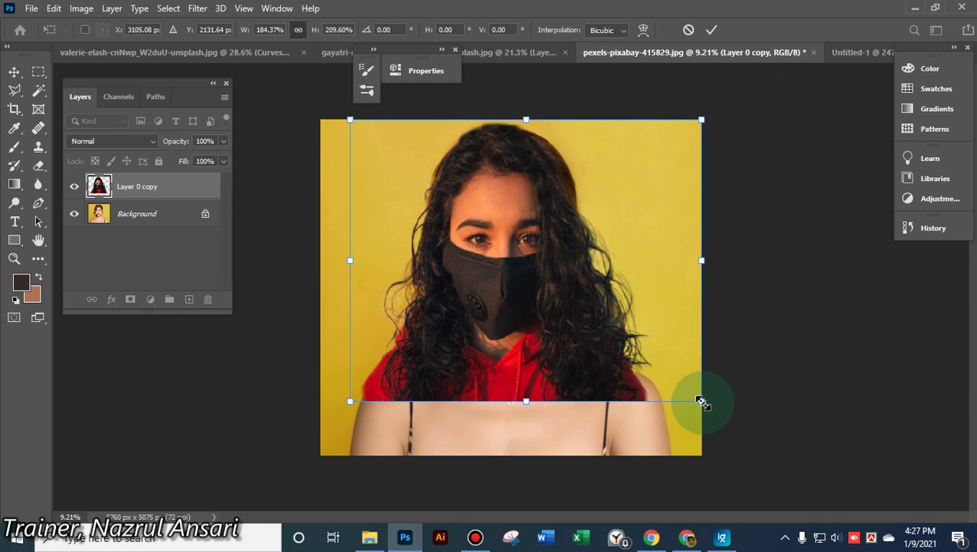
Enlarge the portrait to 224.86% width and 255.64% height, reaching the canvas's left and lower edges, then apply the transform and deselect the layer
left_click_drag(700, 399, 777, 462)
left_click_drag(572, 332, 551, 322)
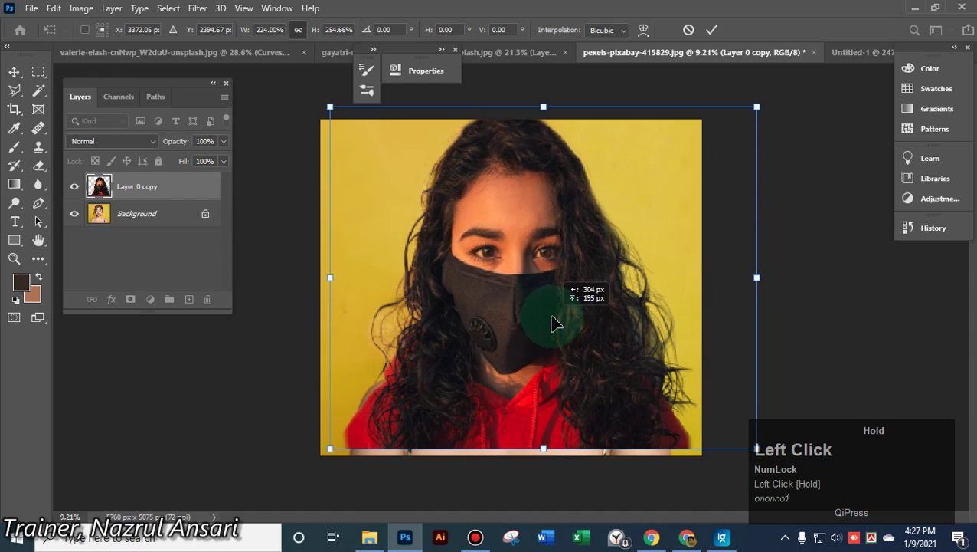
left_click_drag(548, 107, 547, 116)
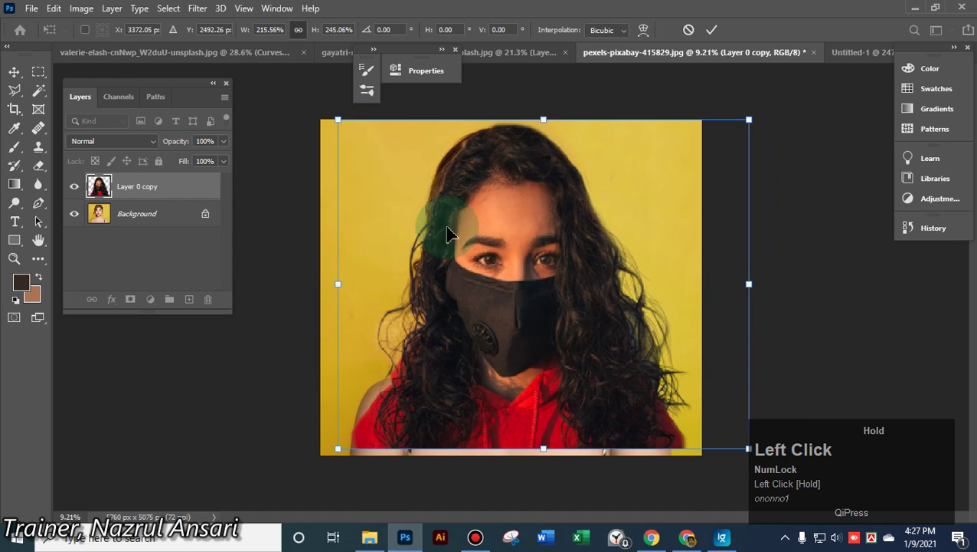
left_click_drag(338, 285, 322, 286)
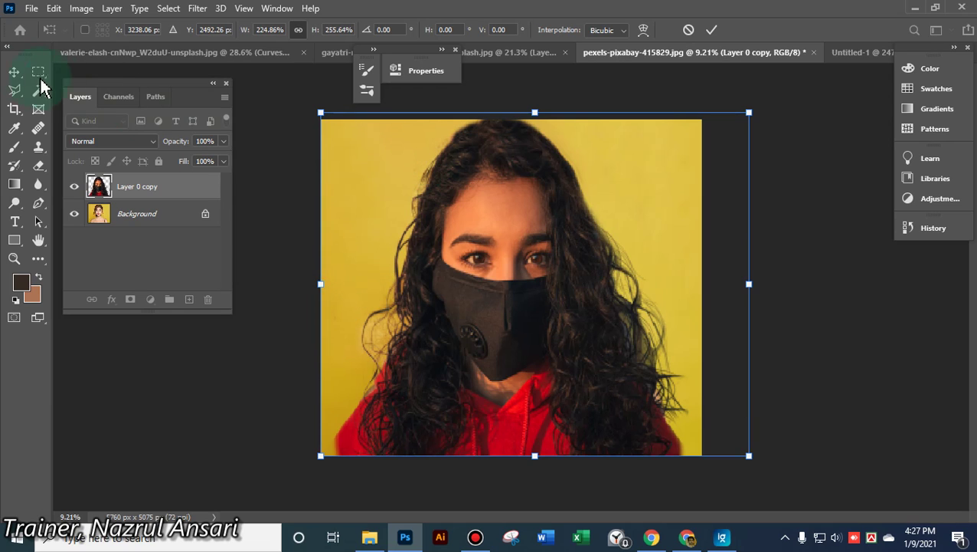
left_click(14, 72)
left_click(224, 447)
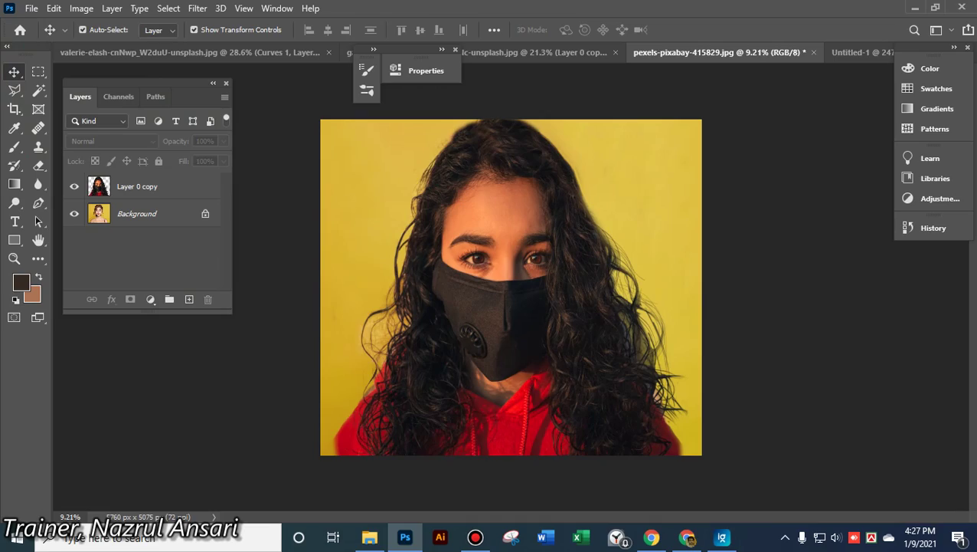
Minimize Photoshop and close the image viewer and the image folder window
left_click(915, 7)
left_click(968, 15)
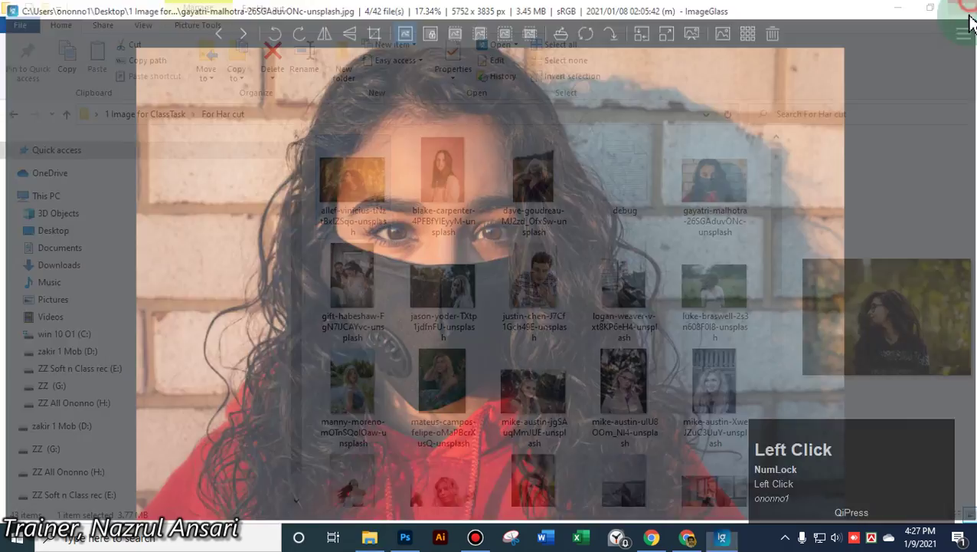
left_click(967, 9)
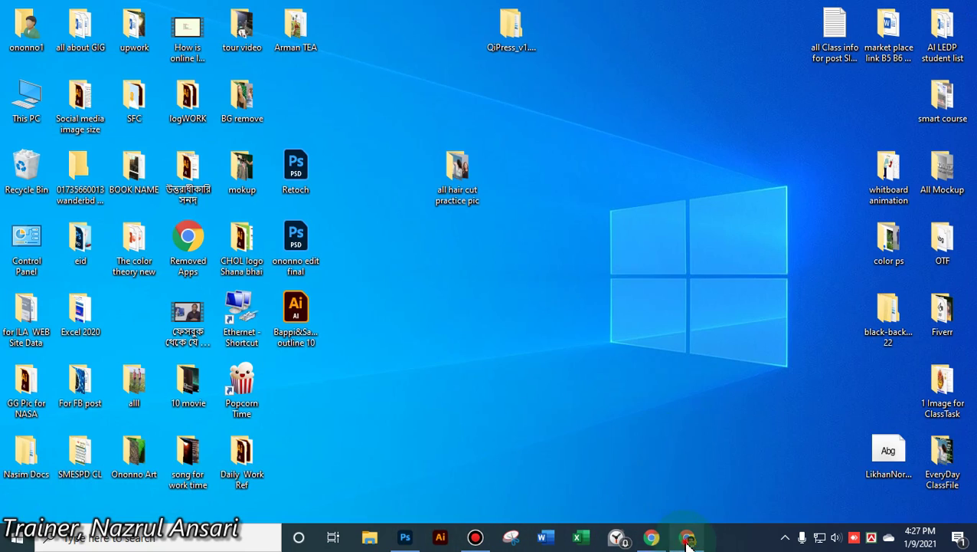
Switch to the Google Meet call in Chrome, mute the microphone, and view the participant's presentation full screen
left_click(688, 540)
left_click(374, 262)
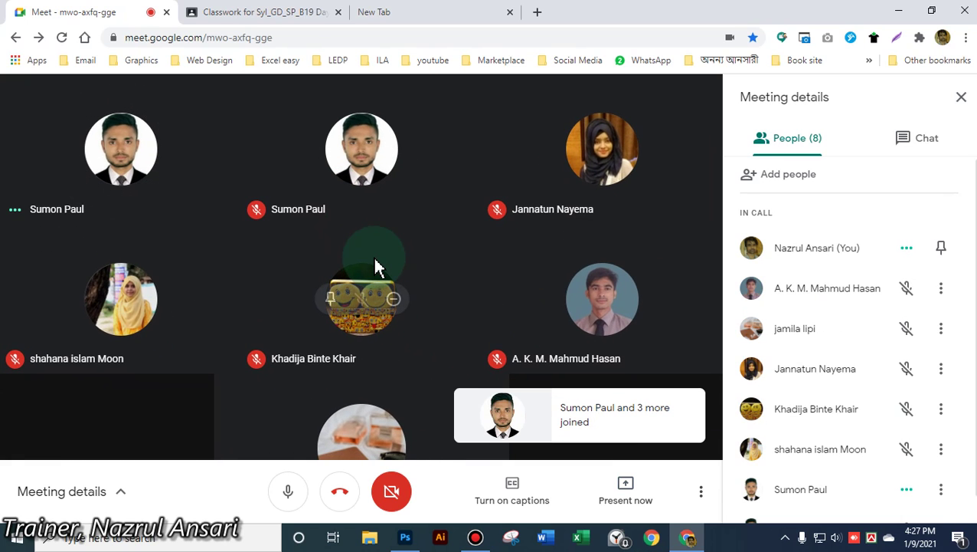
left_click(294, 491)
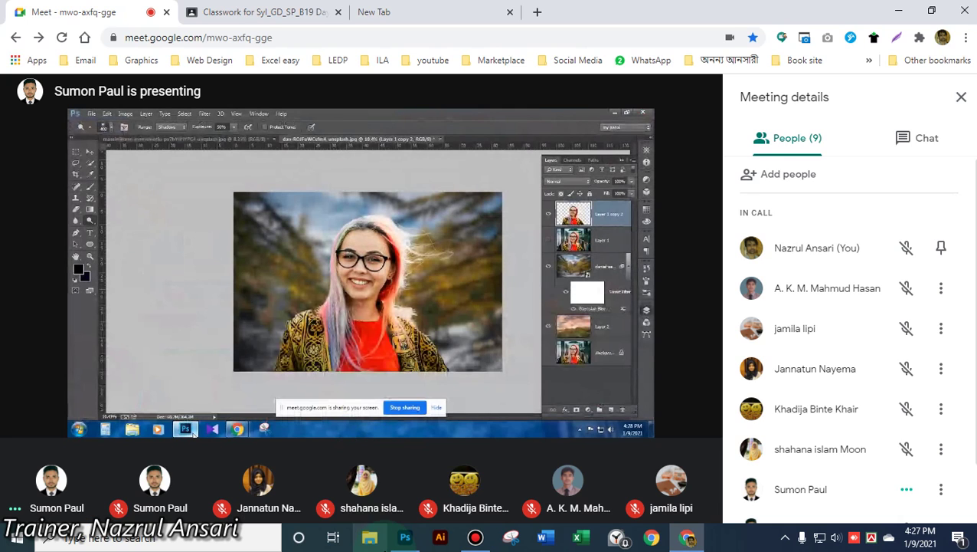
left_click(430, 258)
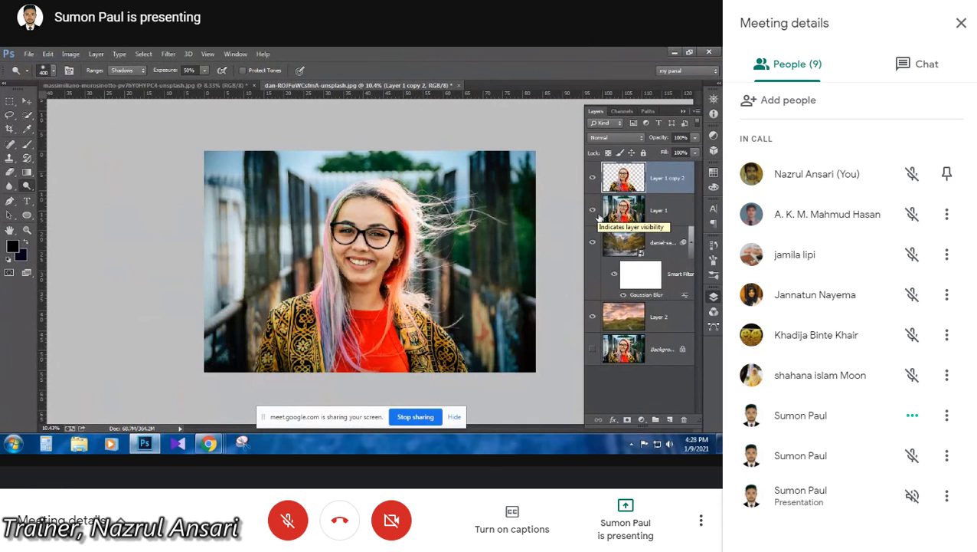
left_click(594, 211)
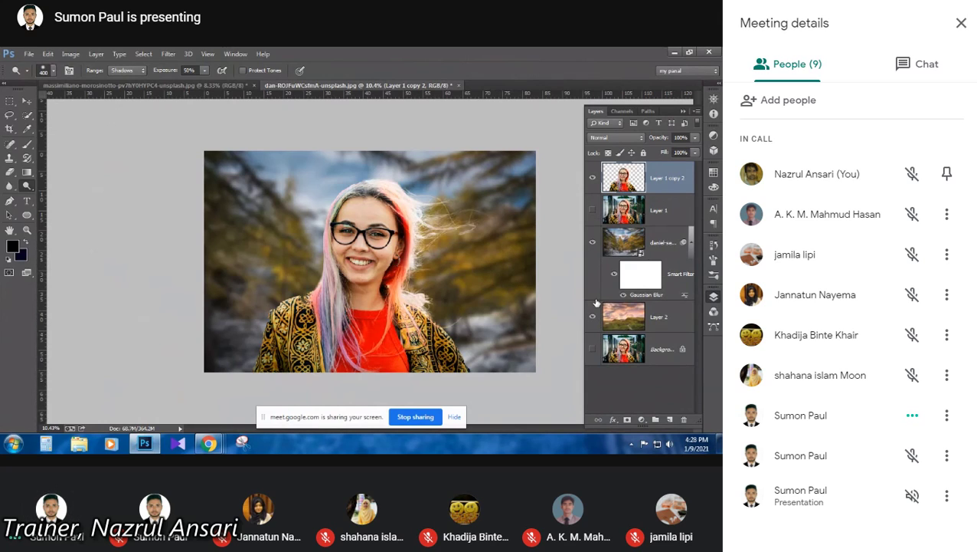
left_click(593, 210)
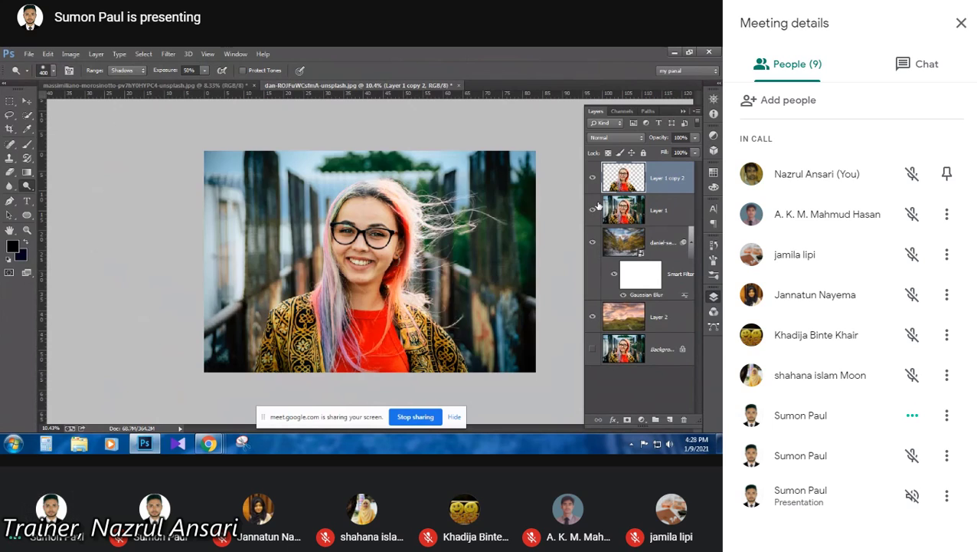
left_click(596, 177)
left_click(596, 177)
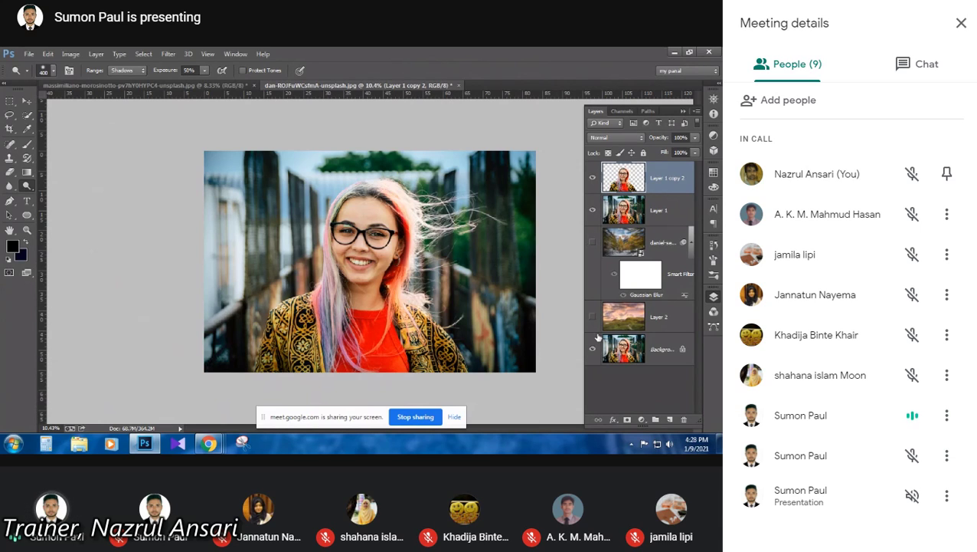
left_click(594, 211)
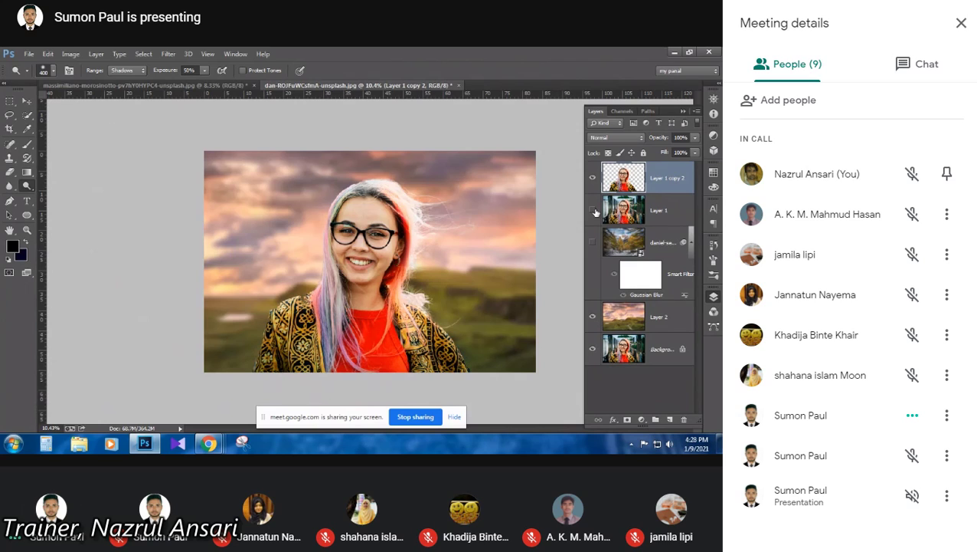
left_click(592, 211)
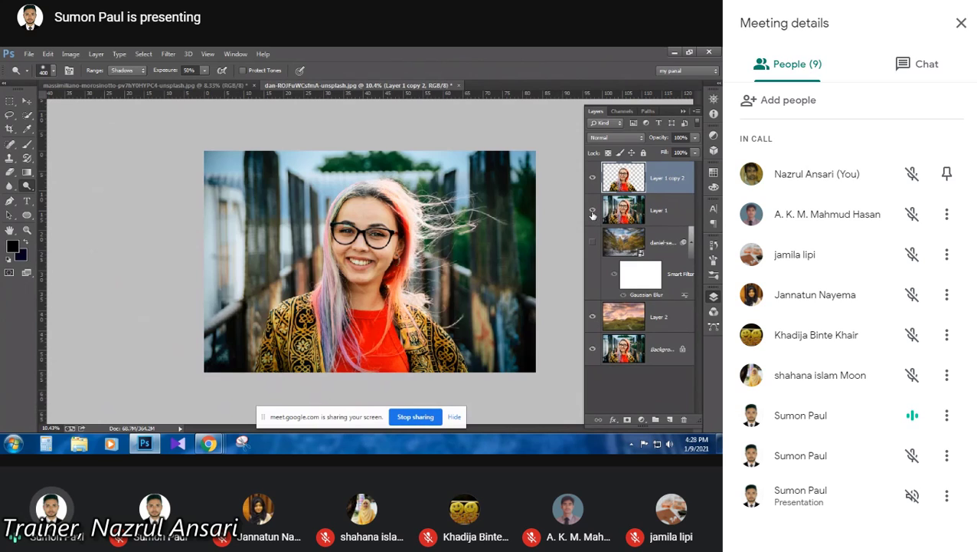
left_click(593, 242)
left_click(594, 210)
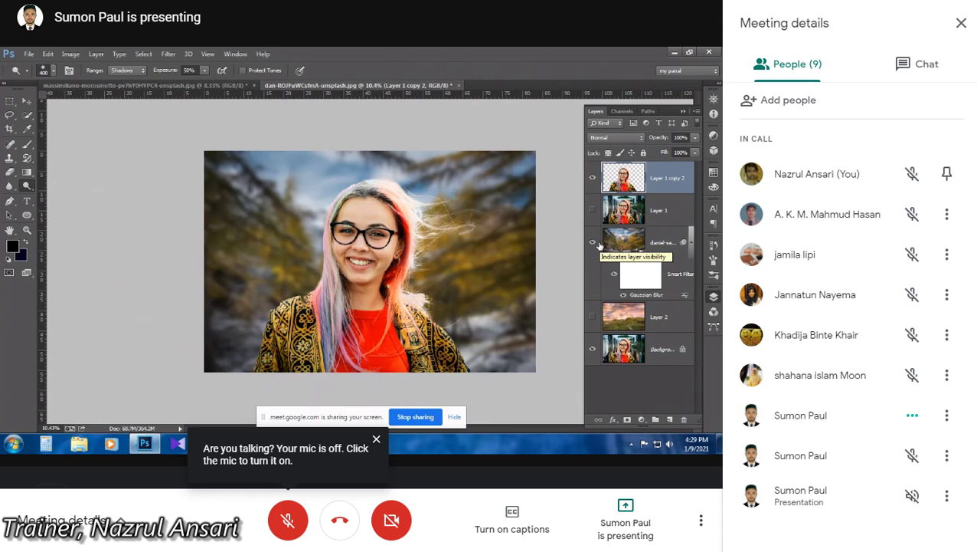
Unmute the microphone, close the meeting details, and exit the full-screen view of the call
left_click(297, 529)
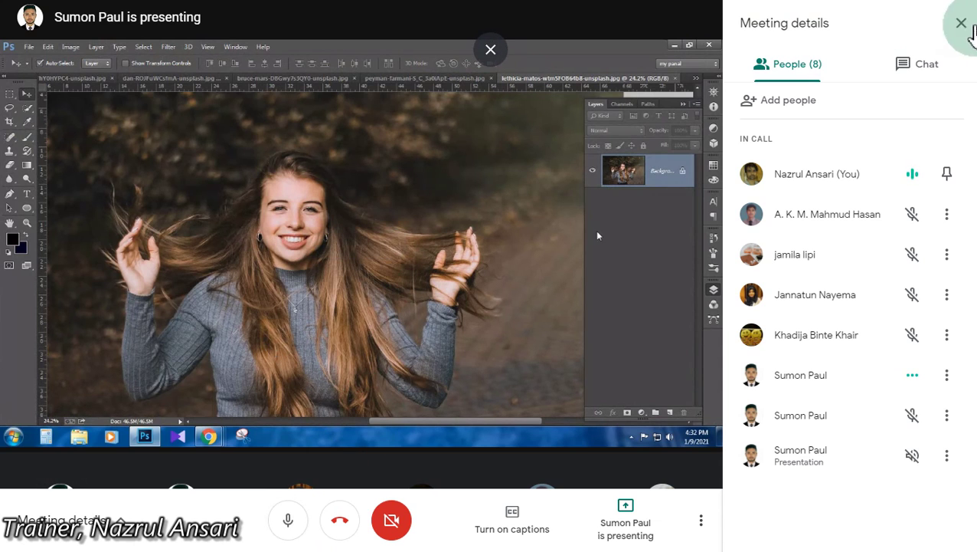
left_click(959, 23)
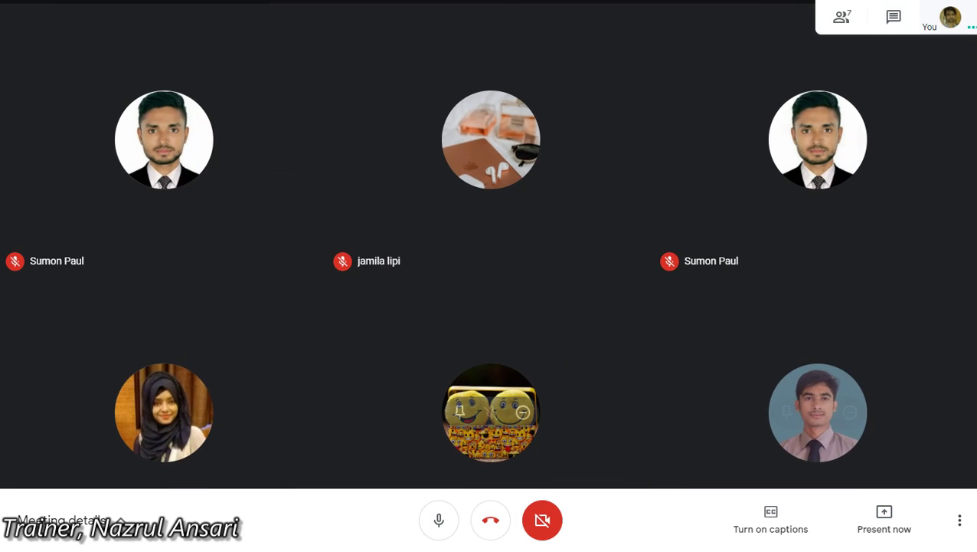
key("Escape")
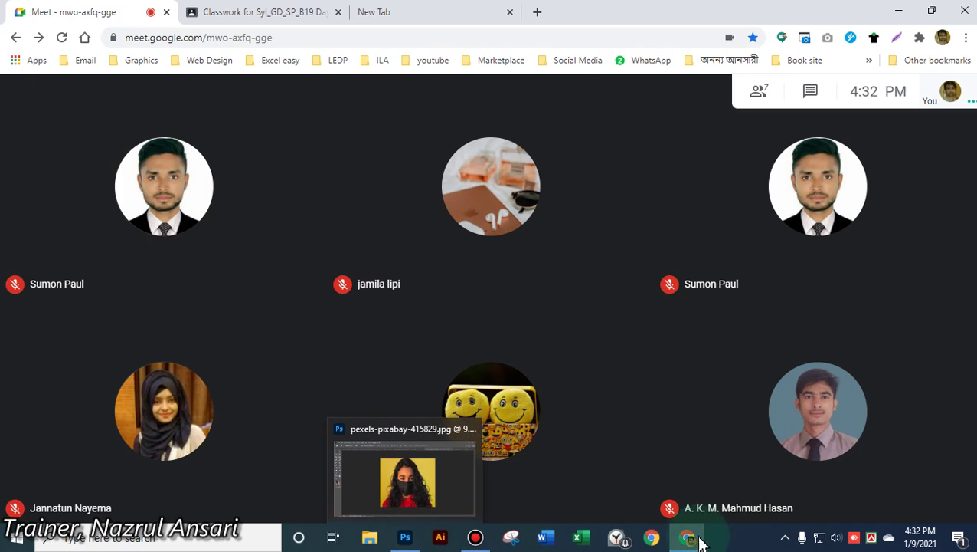
Present the entire screen to the Google Meet call
left_click(699, 537)
left_click(698, 537)
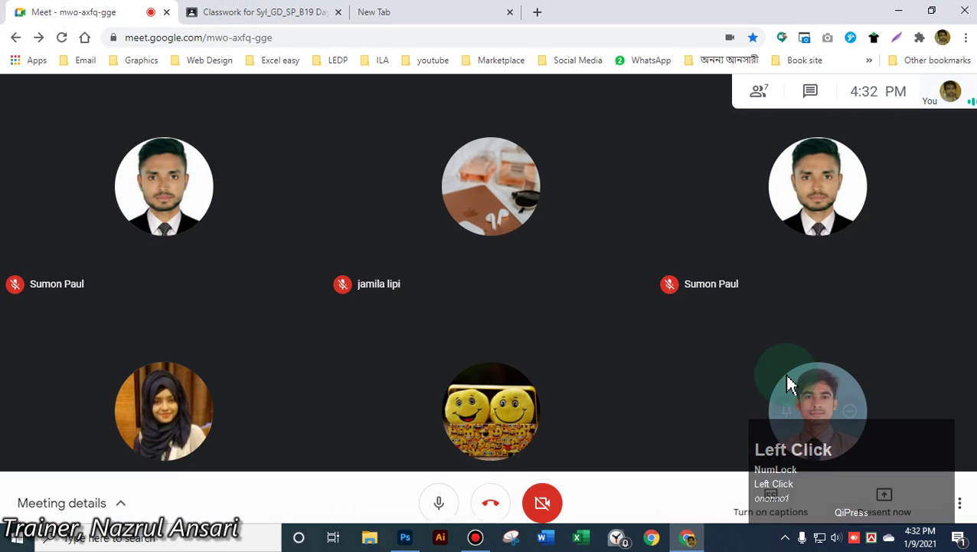
left_click(886, 486)
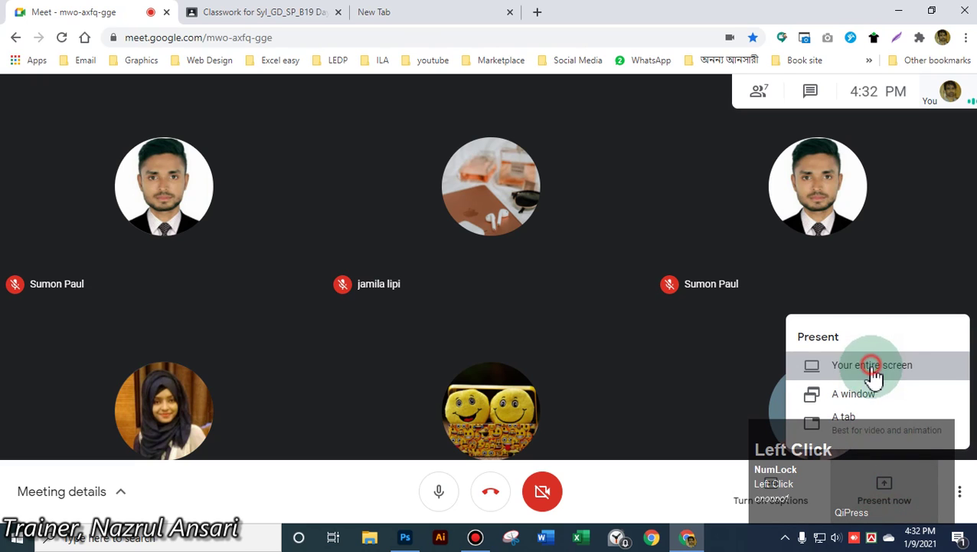
left_click(874, 366)
left_click(601, 346)
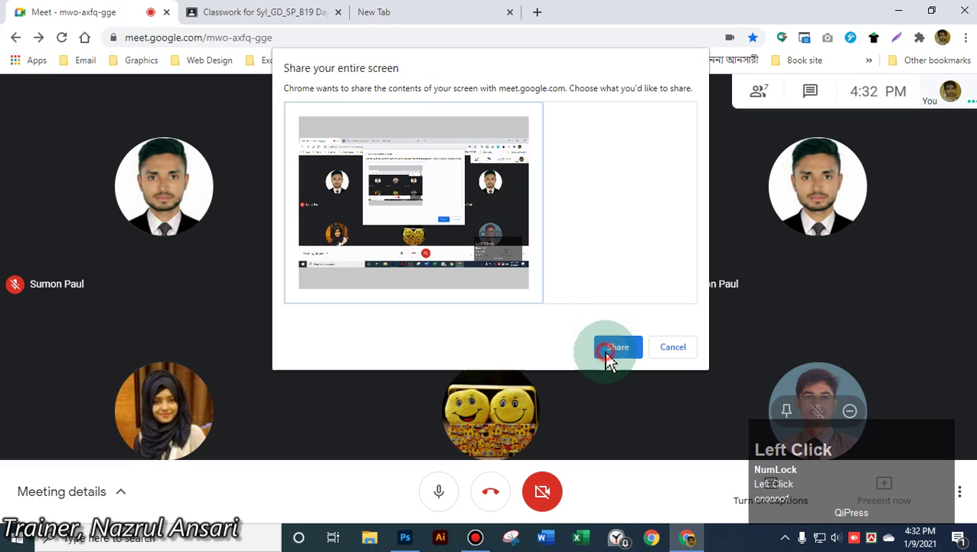
Switch to Photoshop and review the open valerie-elash, gayatri-malhotra, pexels-pixabay-415829 and Untitled-1 documents
left_click(406, 538)
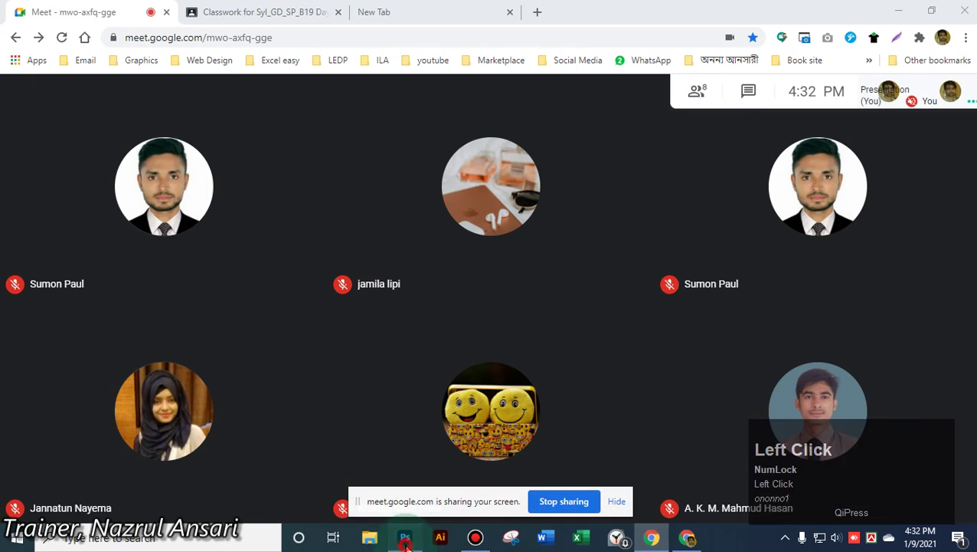
left_click(247, 54)
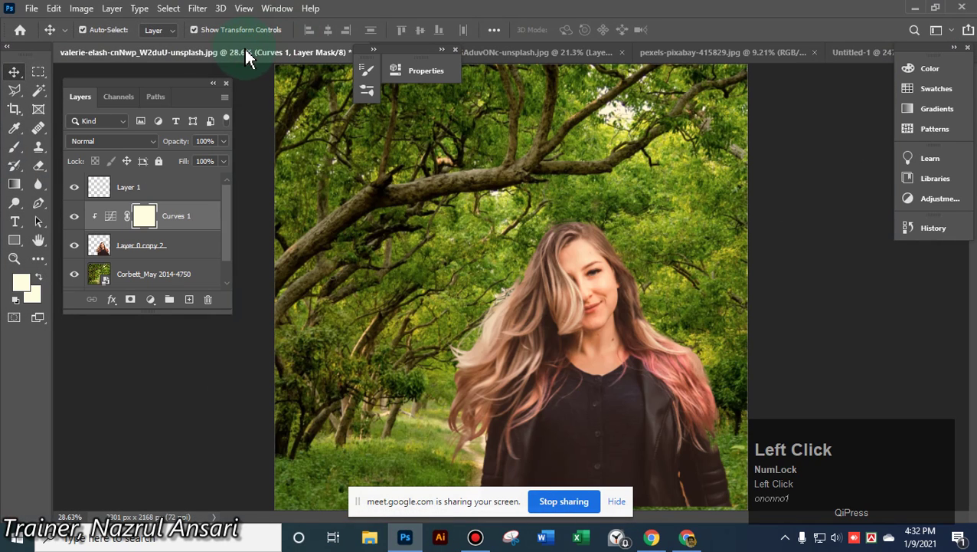
left_click(498, 55)
left_click(720, 56)
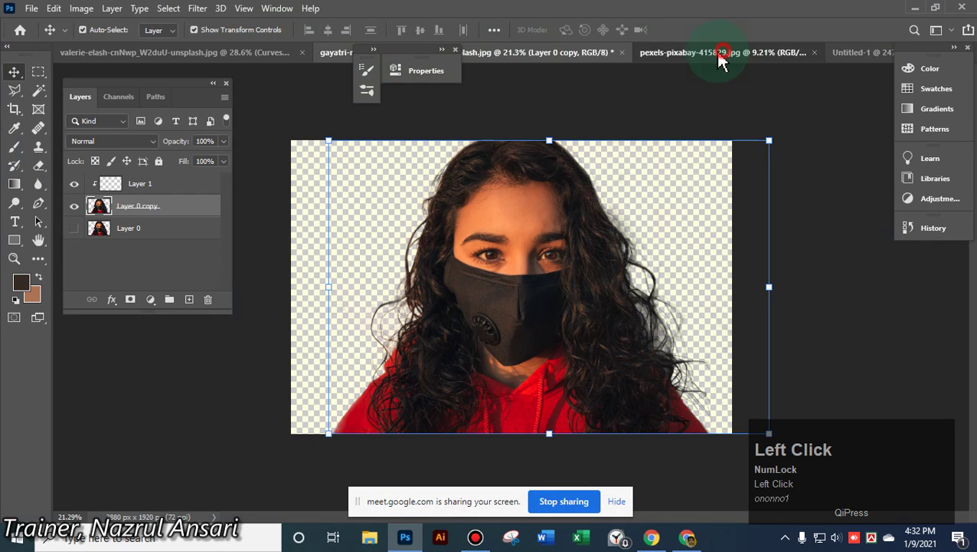
left_click(852, 57)
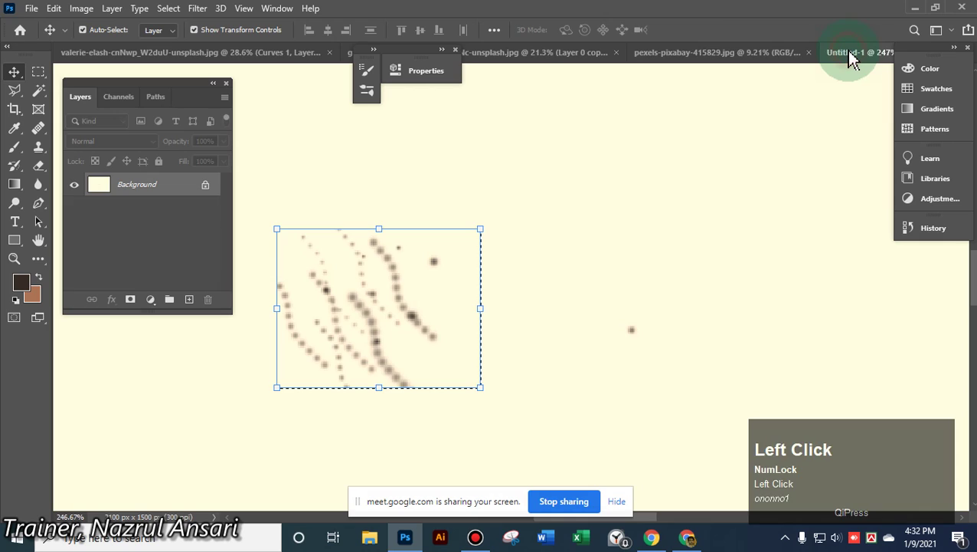
Switch to the pexels-pixabay-415829 document and move Layer 0 copy aside to uncover the background model
left_click(709, 53)
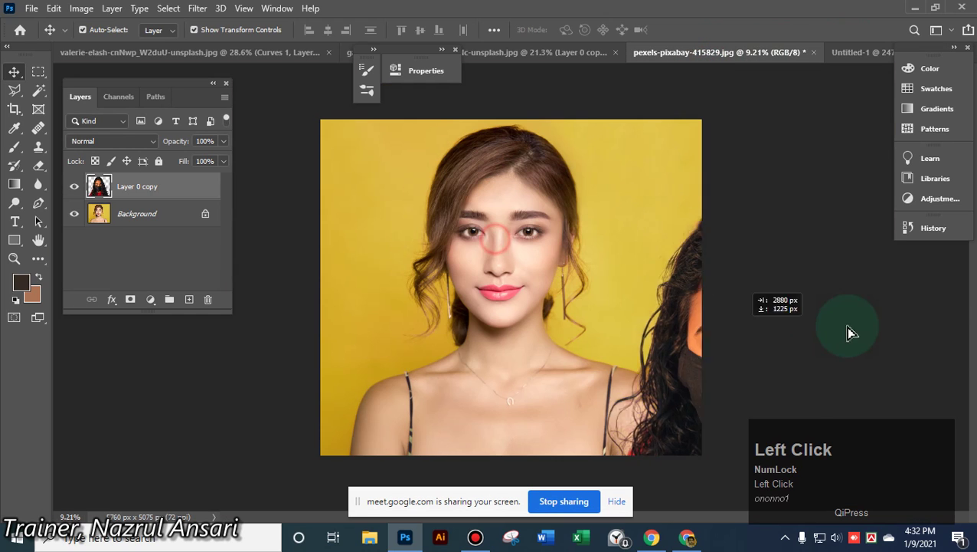
left_click_drag(848, 331, 613, 278)
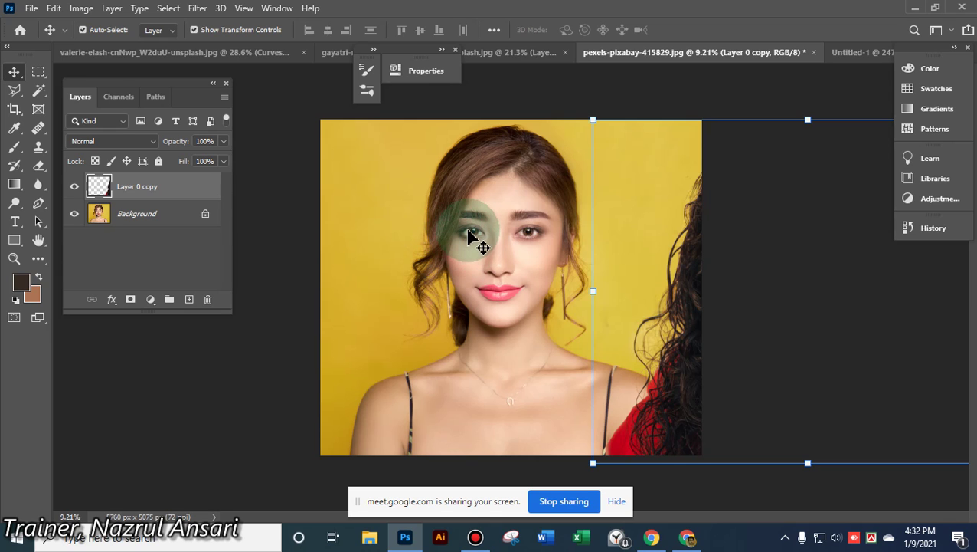
Minimize Photoshop and Chrome, and open the hair cut 2 image from the desktop folder all hair cut practice pic
left_click(927, 9)
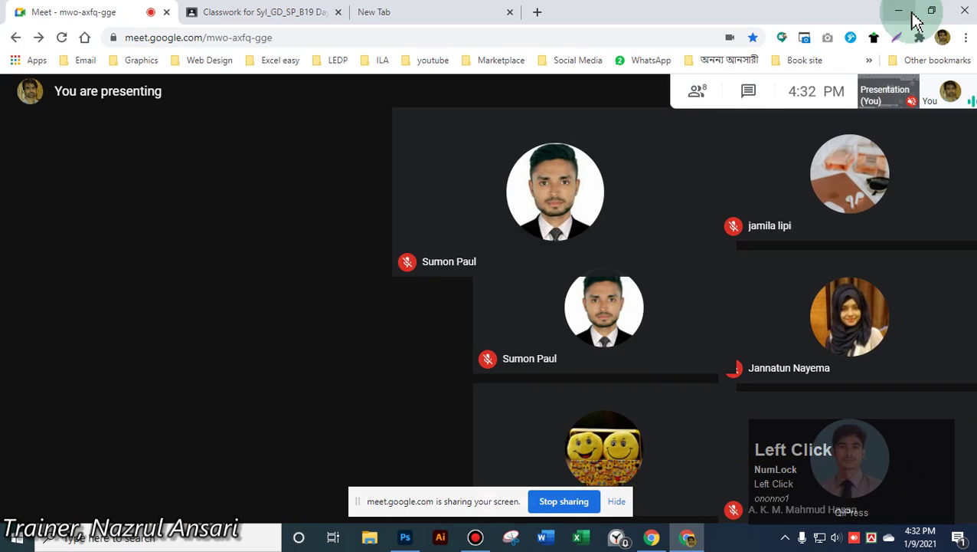
left_click(896, 11)
left_click(457, 188)
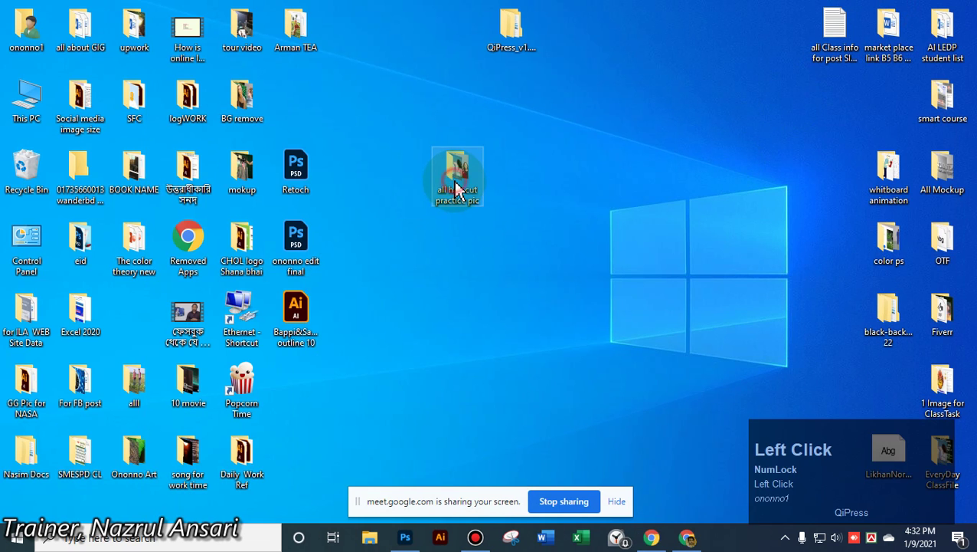
double_click(457, 188)
left_click(399, 216)
double_click(506, 205)
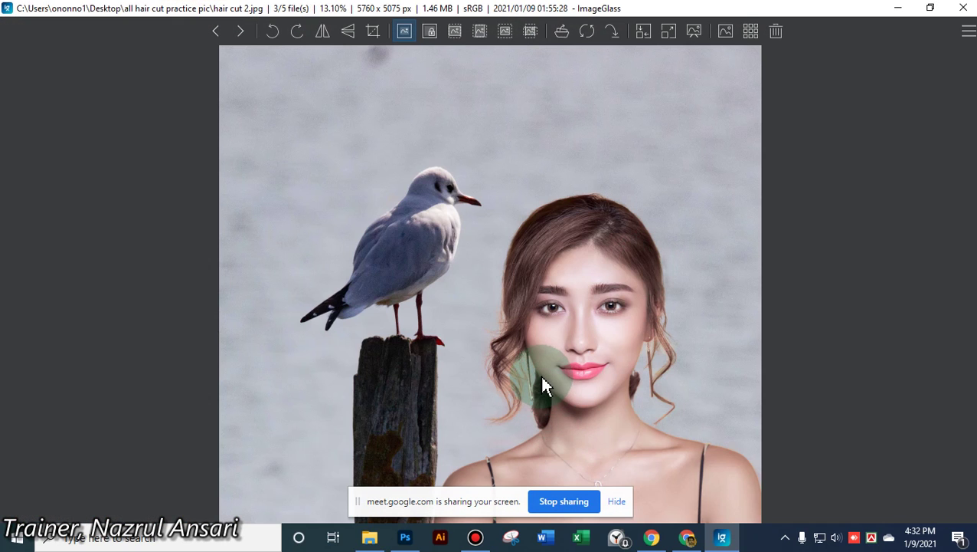
Examine the hair edges around the crown, sides and loose curls of the woman in hair cut 2 at close range
left_click(540, 368)
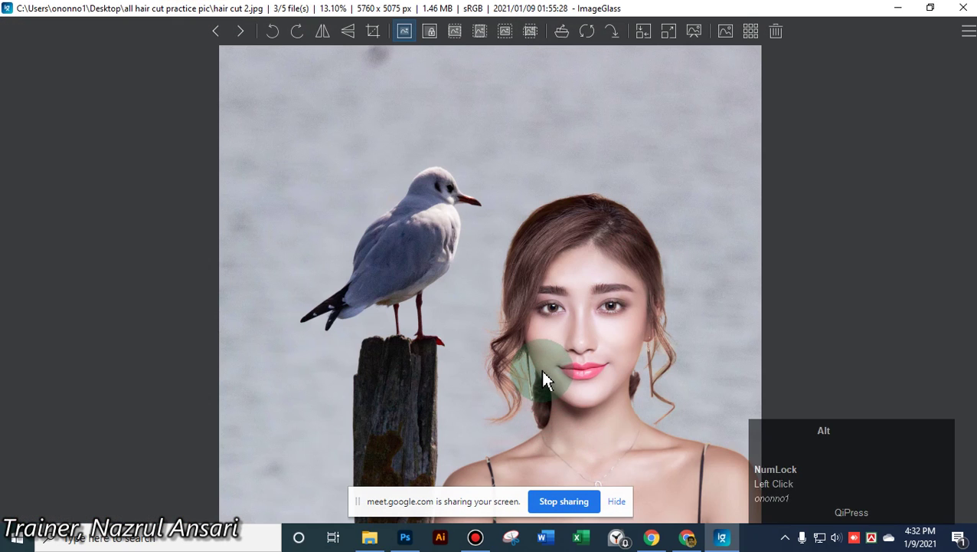
scroll(540, 367, "up", 1)
left_click(538, 281)
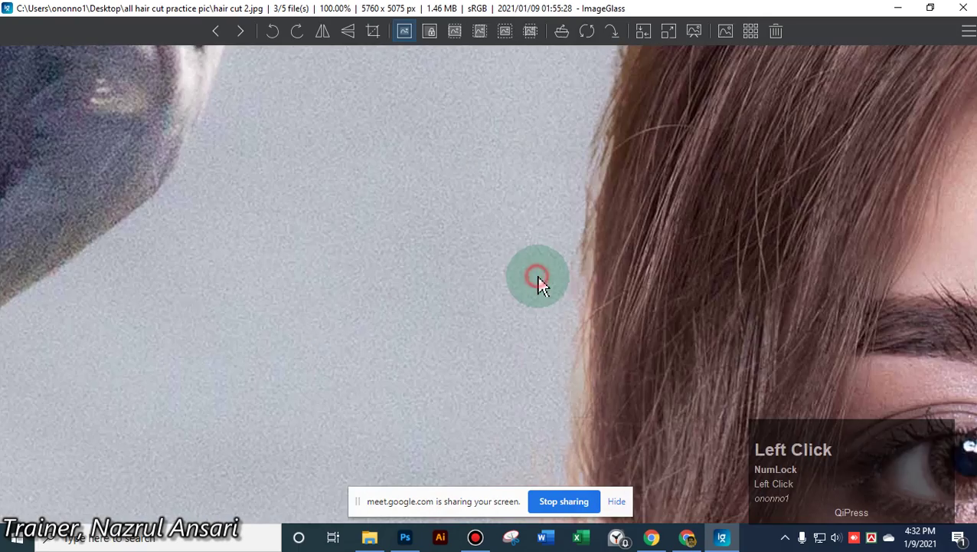
left_click_drag(814, 252, 340, 449)
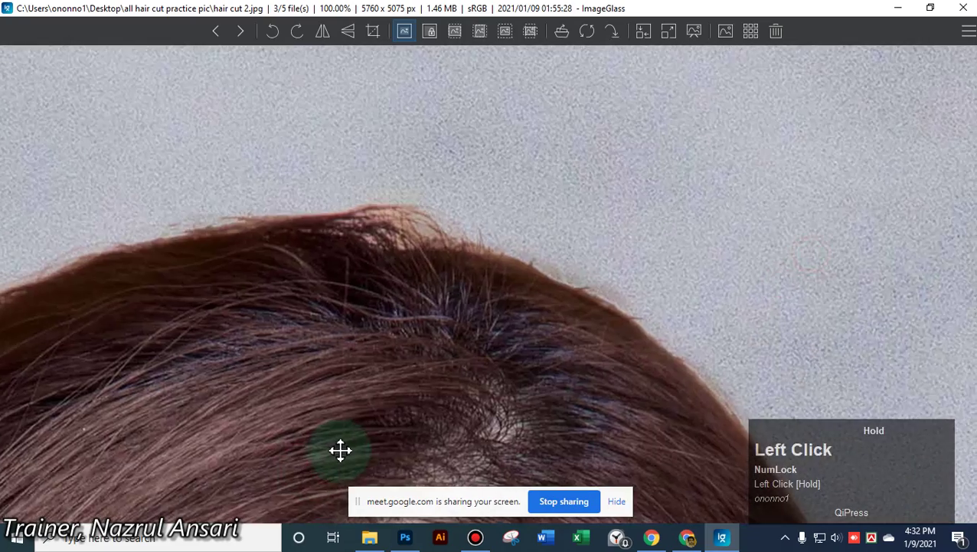
left_click_drag(349, 404, 535, 299)
scroll(533, 293, "down", 1, "ctrl")
scroll(532, 292, "down", 2, "ctrl")
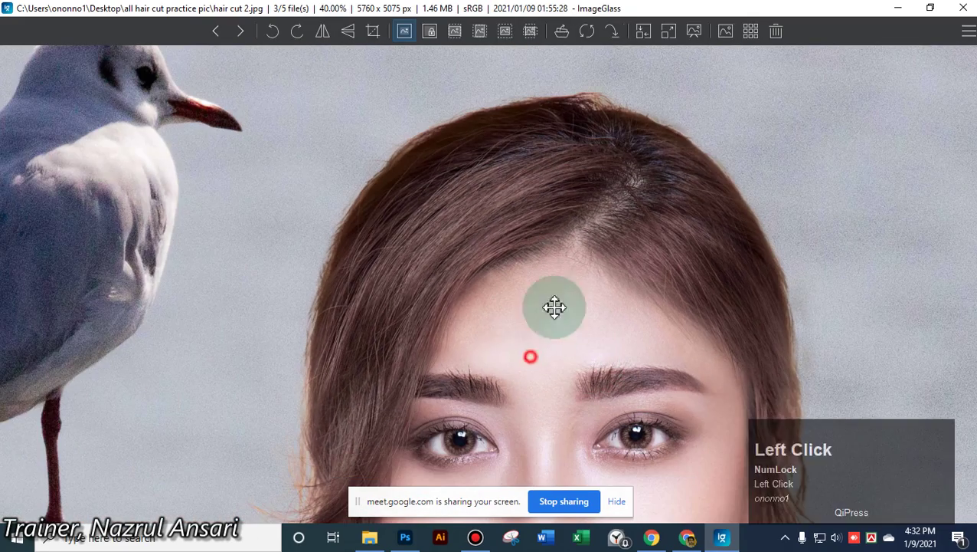
left_click_drag(553, 308, 583, 92)
left_click_drag(589, 341, 596, 411)
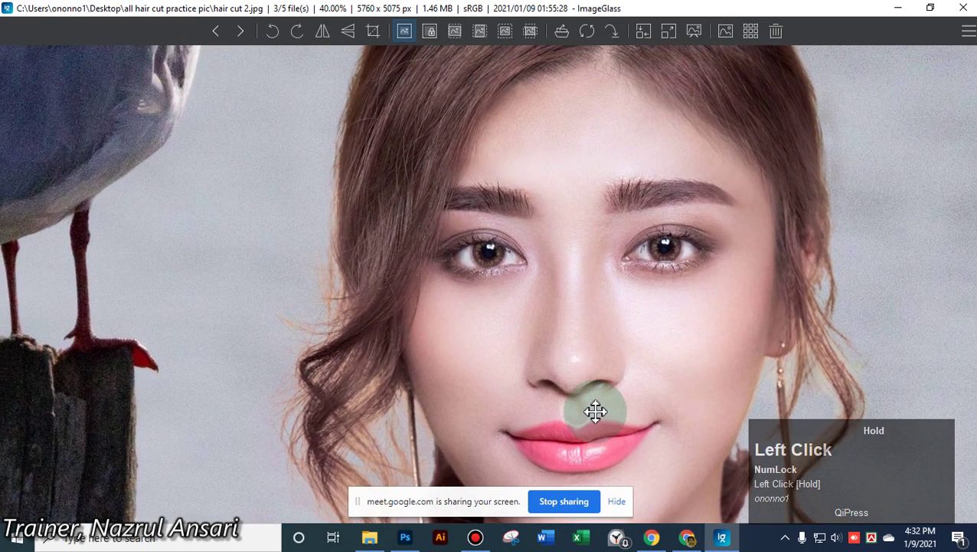
Close the hair cut 2 image and its folder window, and hide the screen-sharing notice
left_click(964, 8)
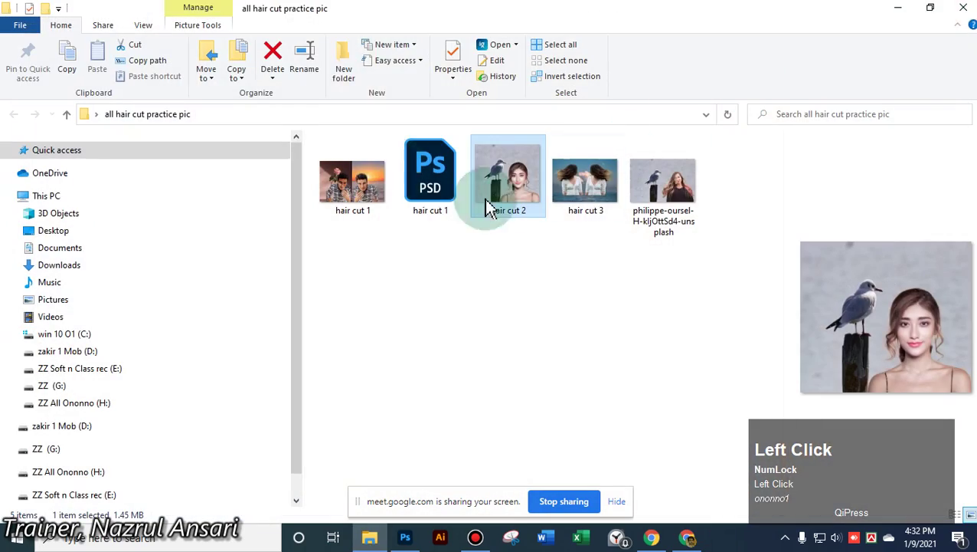
left_click(963, 8)
left_click(621, 502)
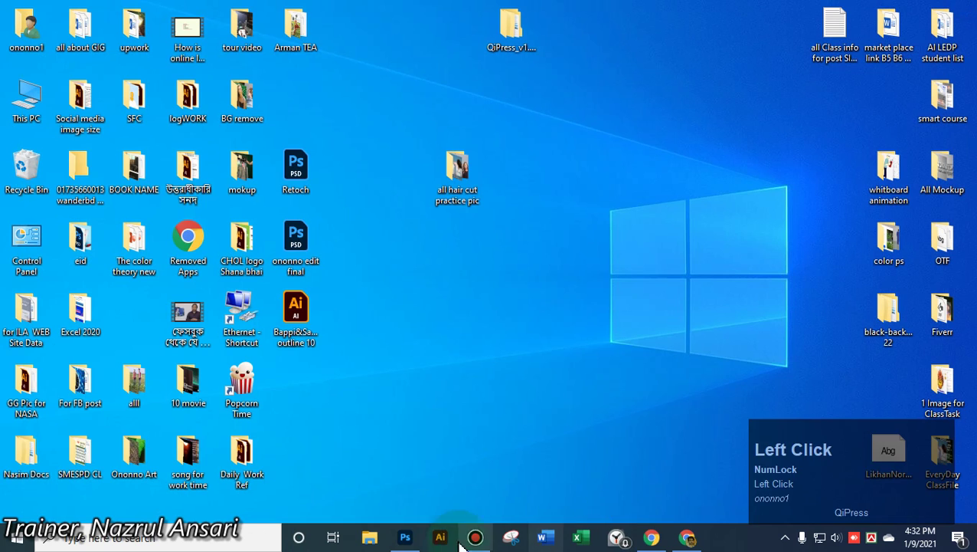
Switch to Photoshop and try a Selective Color adjustment on Layer 0 copy with Yellow at -100% for Yellows, and cancel it
left_click(406, 538)
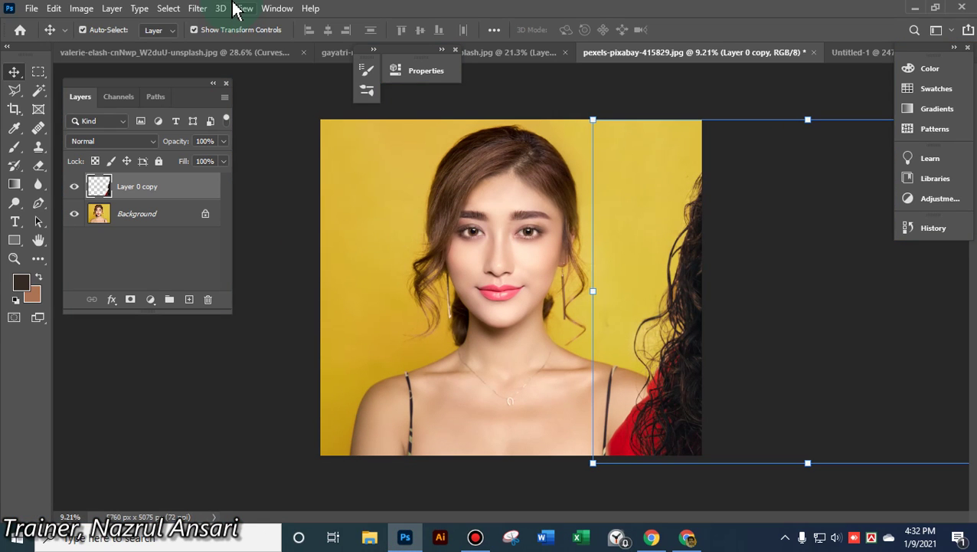
left_click(82, 9)
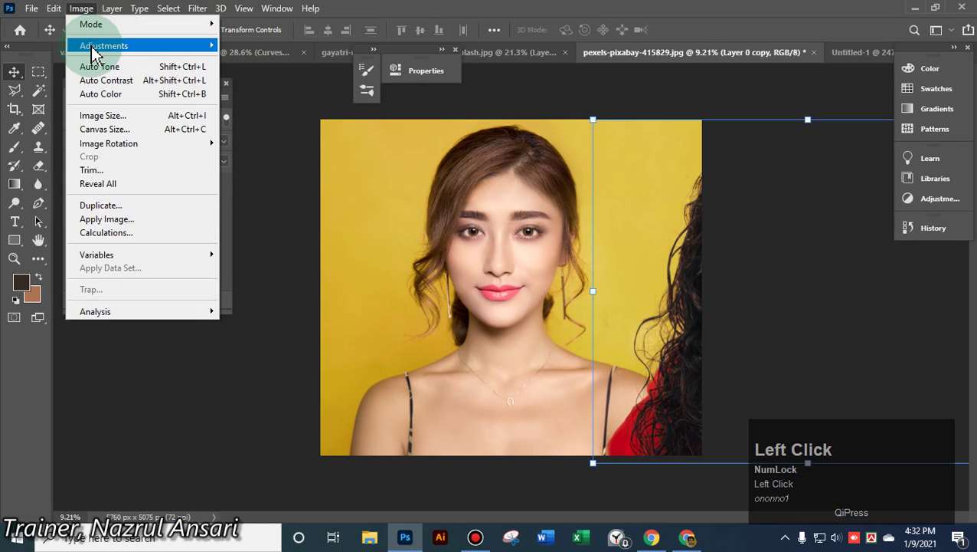
mouse_move(90, 47)
left_click(264, 266)
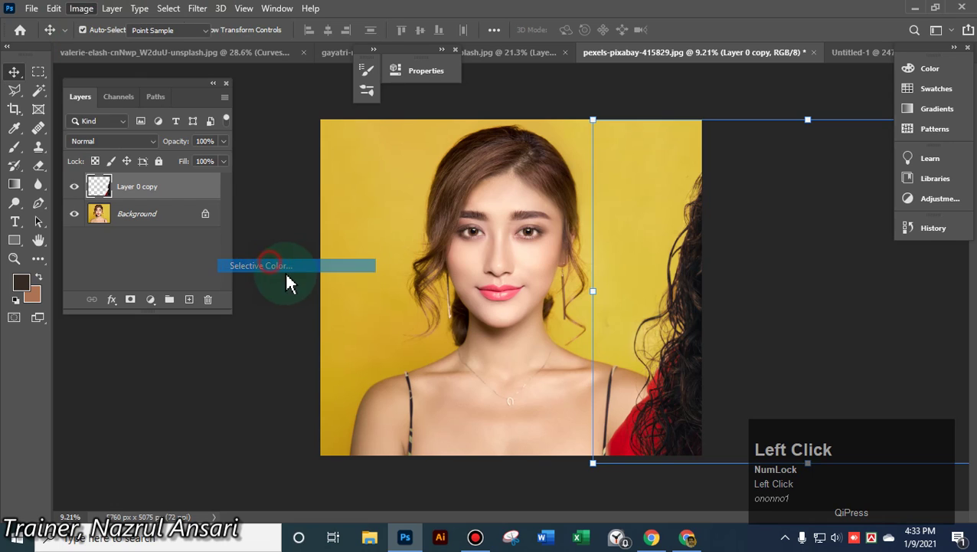
left_click_drag(839, 48, 428, 25)
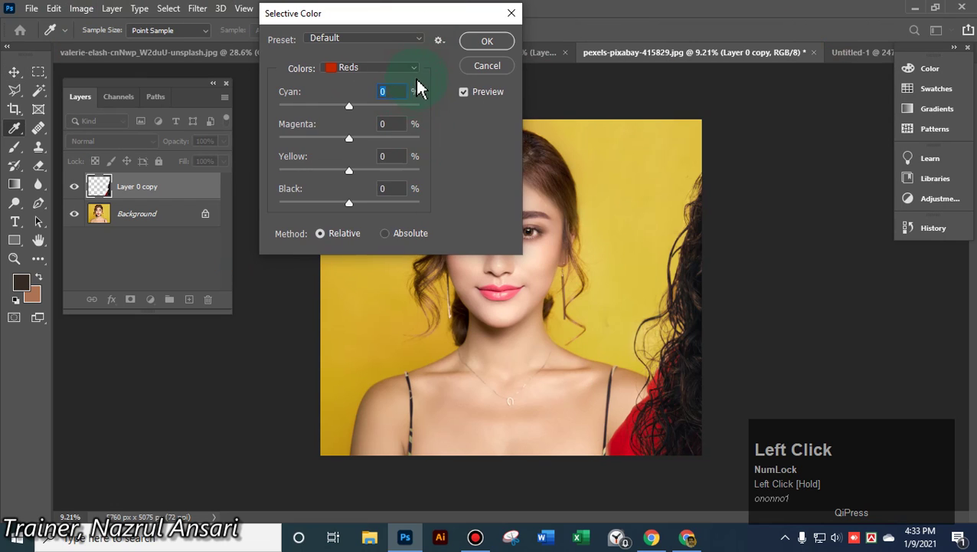
left_click(417, 70)
left_click(369, 92)
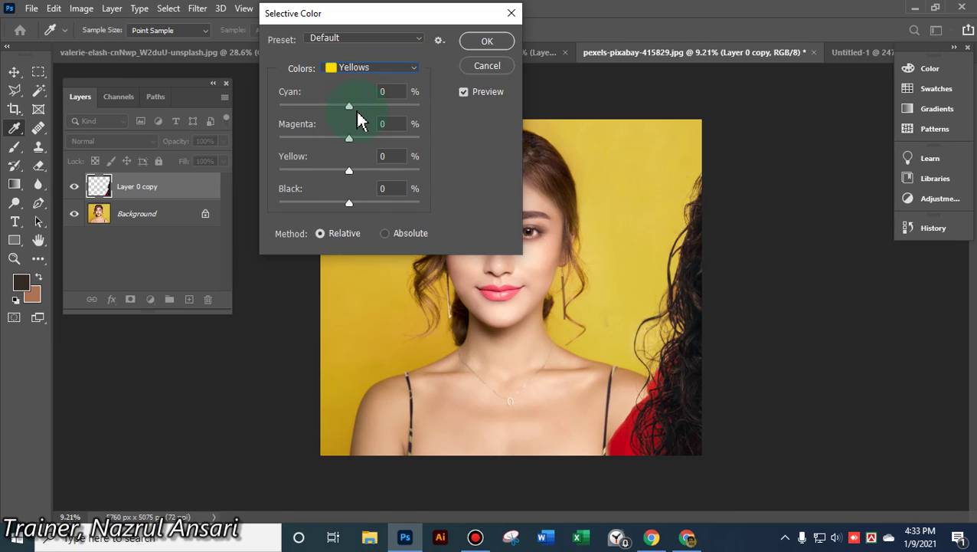
left_click_drag(349, 173, 192, 175)
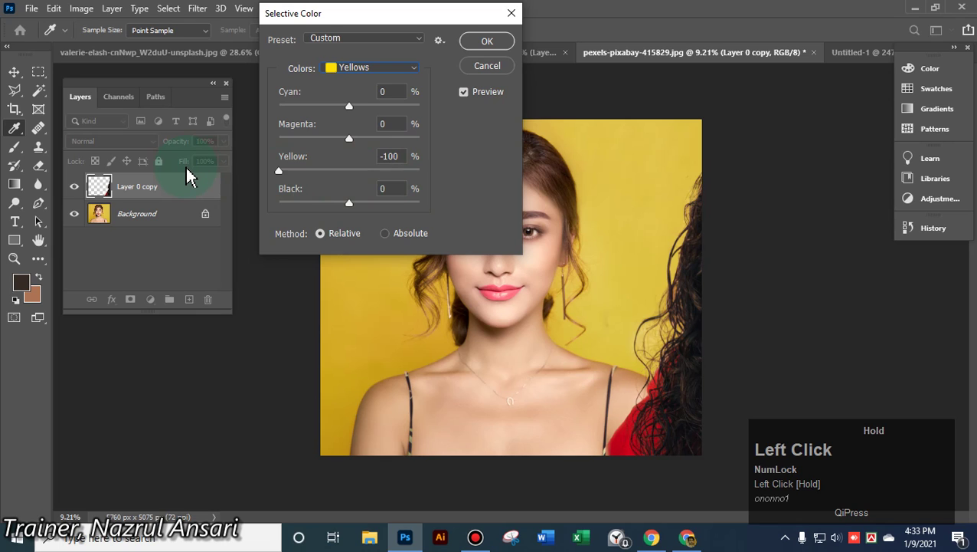
left_click_drag(190, 179, 283, 175)
left_click(484, 66)
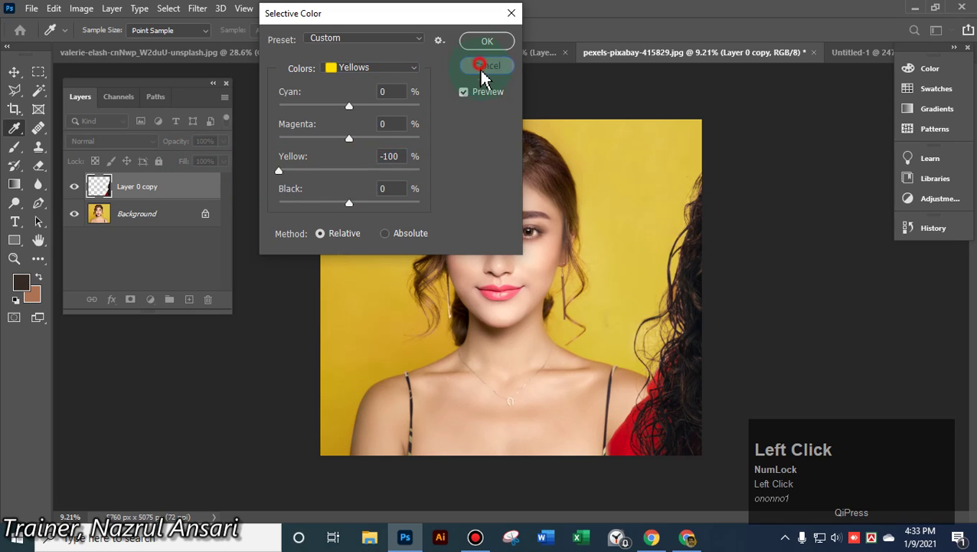
Move Layer 0 copy back over the background model so the masked portrait covers her, and deselect the layer
left_click_drag(694, 277, 502, 277)
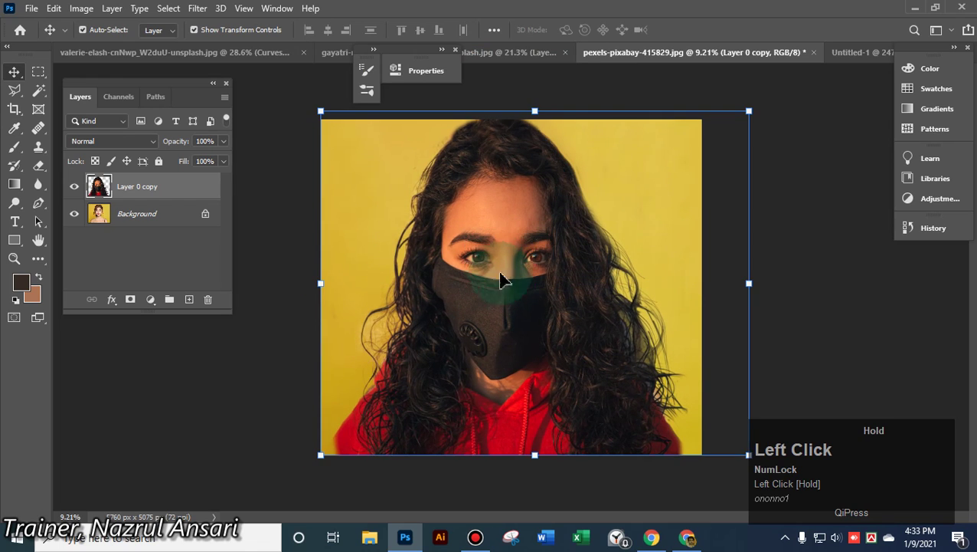
left_click(809, 264)
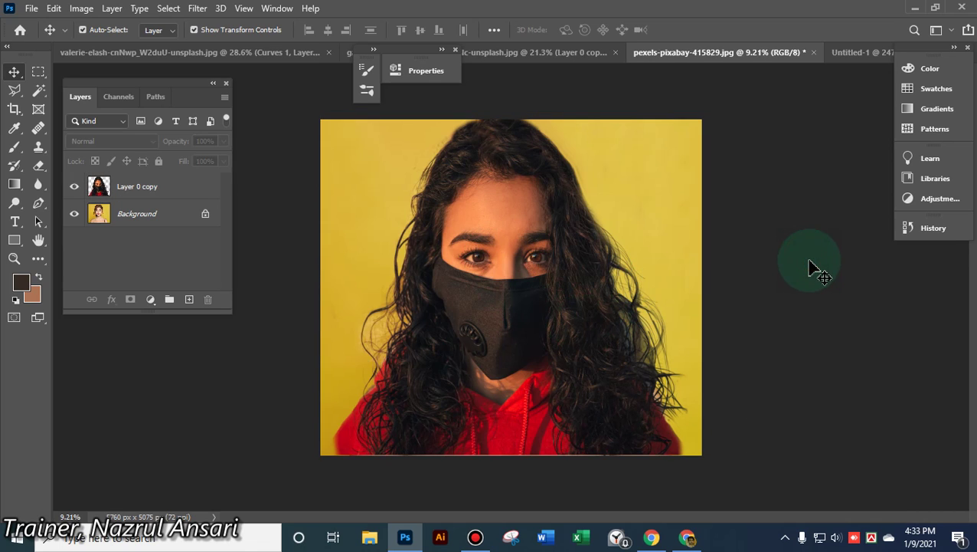
Save the composite to the Desktop as a JPEG named pexels-pixabay-415829 with a lower image quality
left_click(31, 10)
left_click(58, 181)
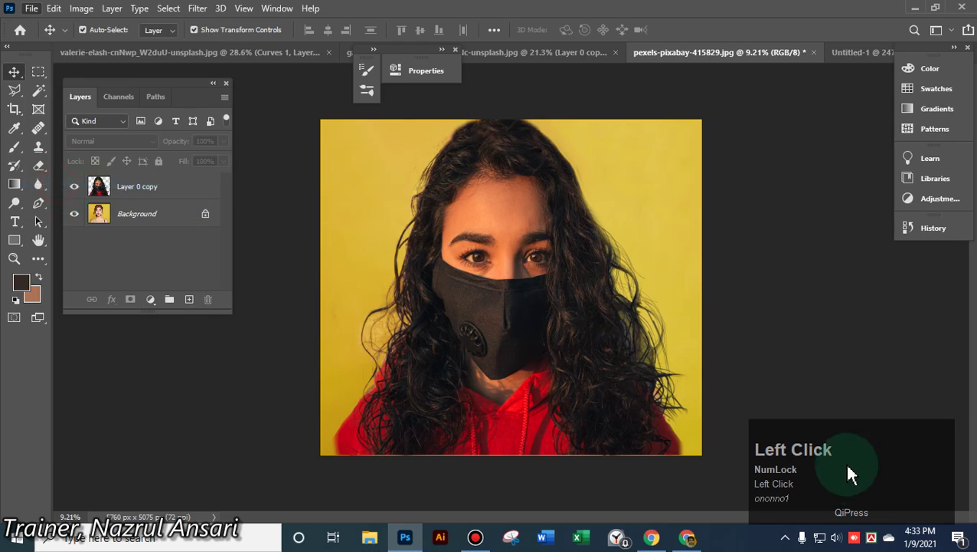
left_click(320, 357)
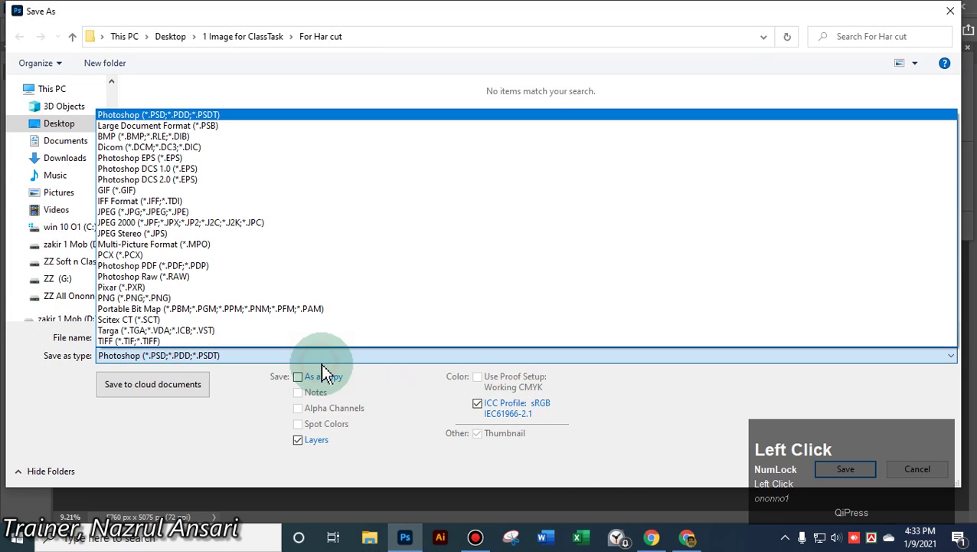
left_click(146, 212)
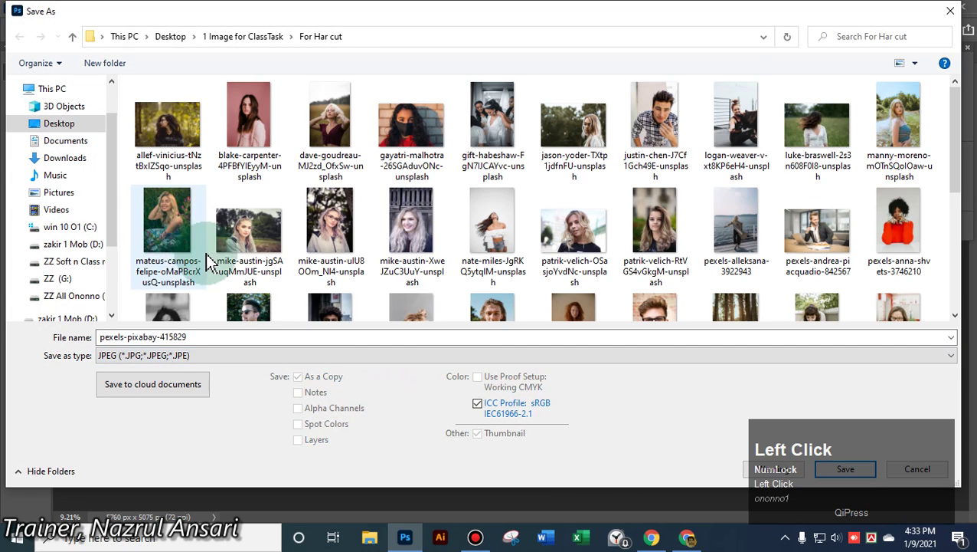
left_click(62, 124)
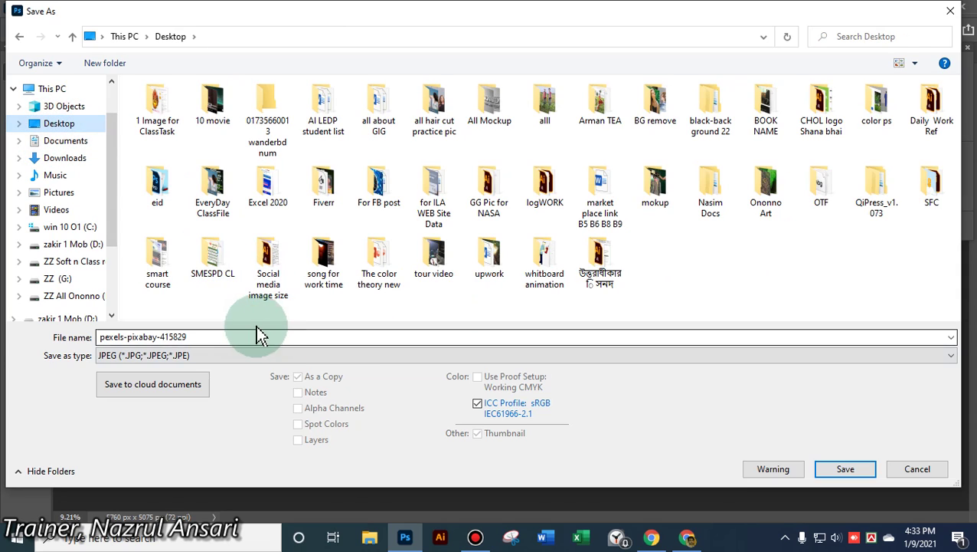
left_click(230, 330)
left_click_drag(207, 328, 59, 323)
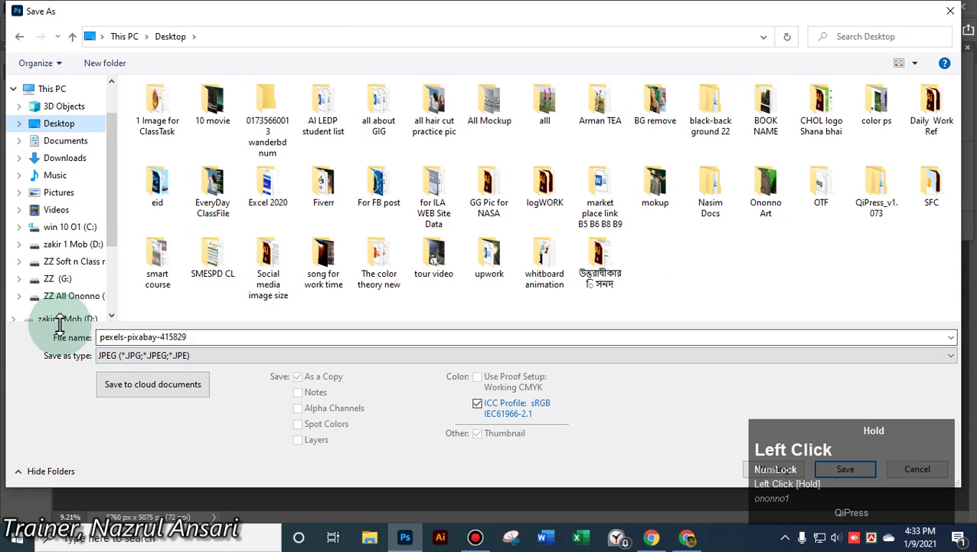
left_click(846, 467)
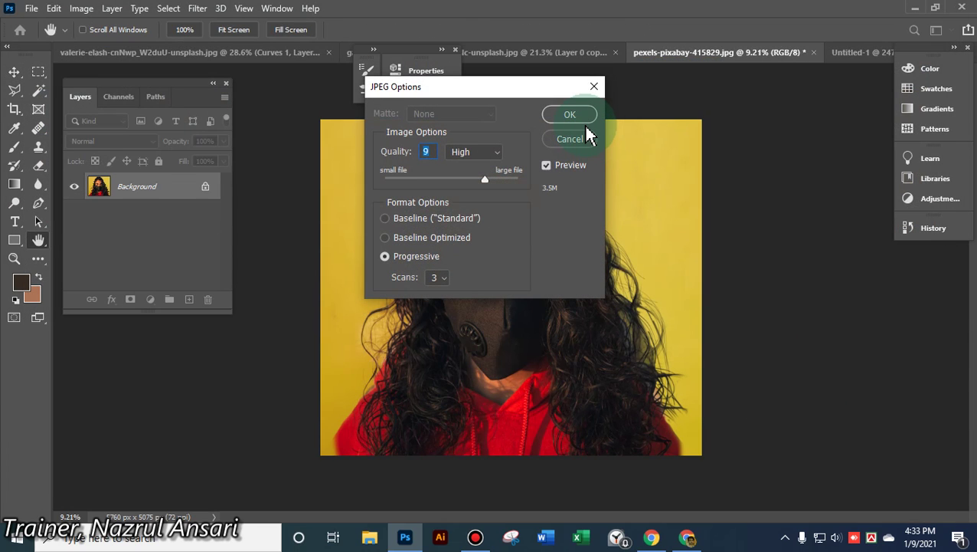
left_click(441, 179)
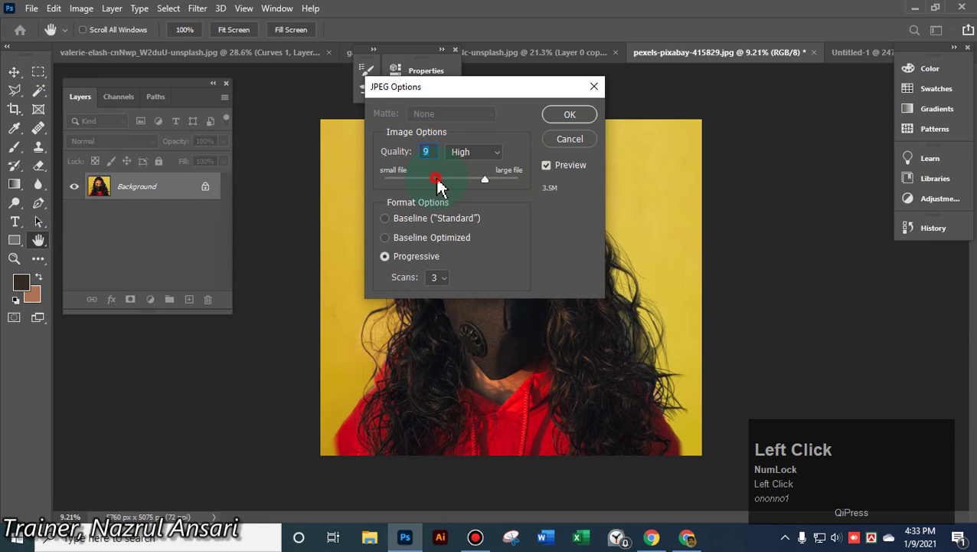
left_click(569, 115)
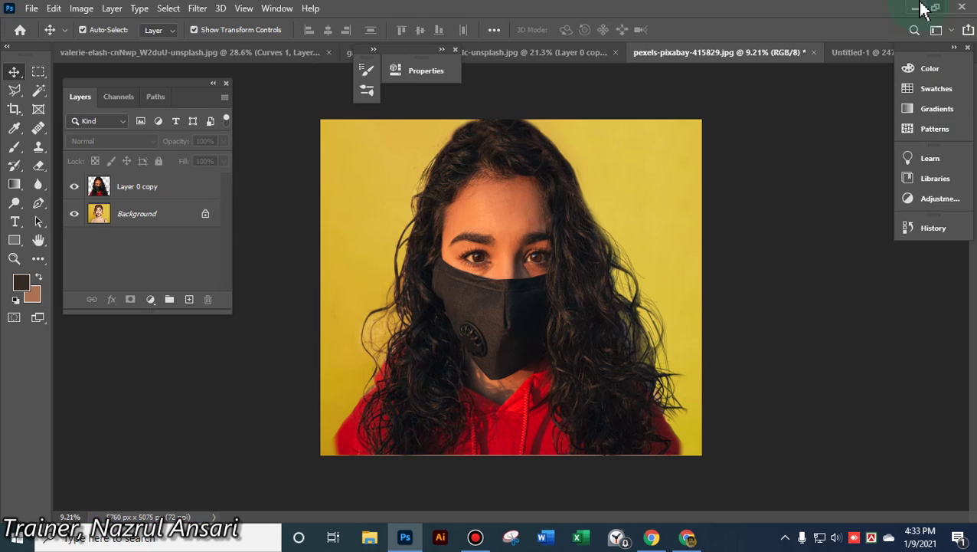
Minimize Photoshop, switch to the Google Meet call in Chrome, and stop presenting the screen
left_click(915, 7)
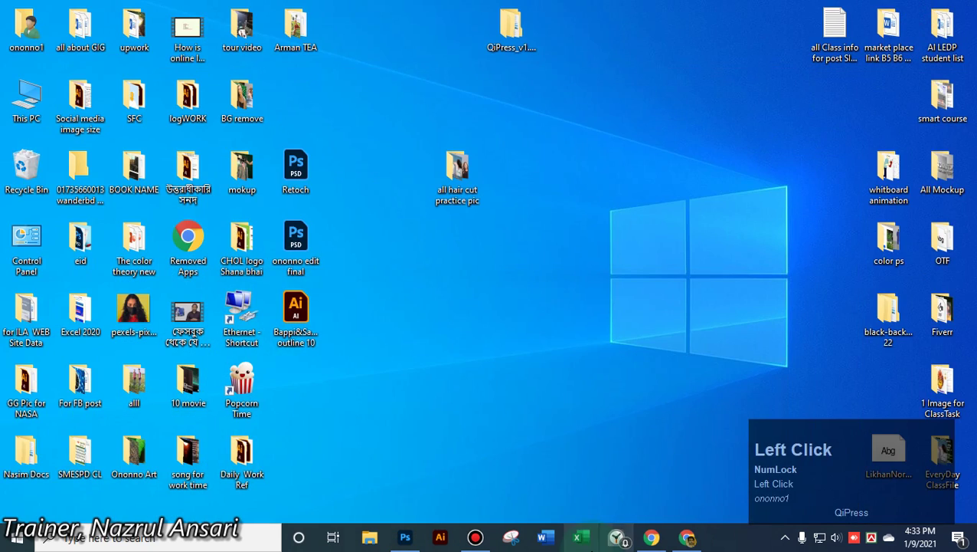
left_click(687, 538)
left_click(220, 348)
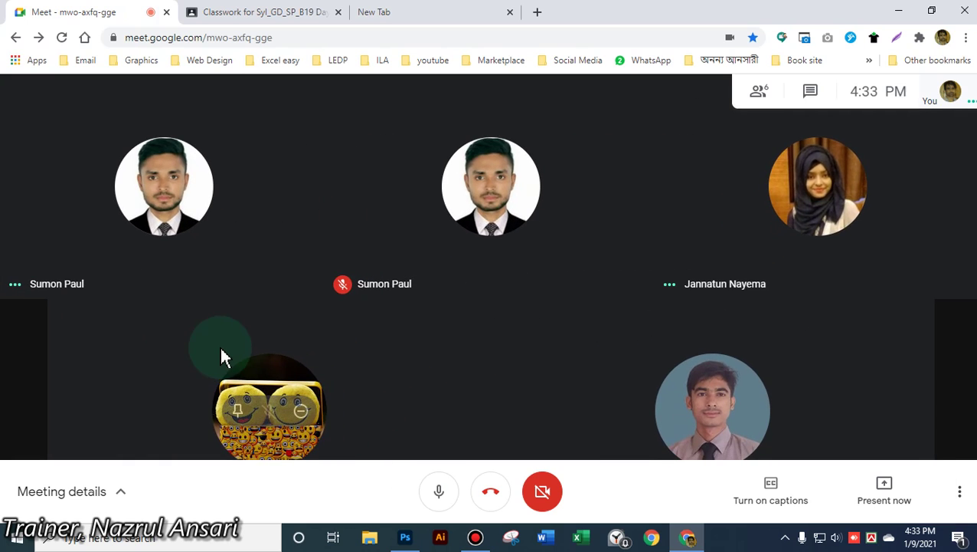
Mute the microphone in the meeting and unmute it again
mouse_move(695, 234)
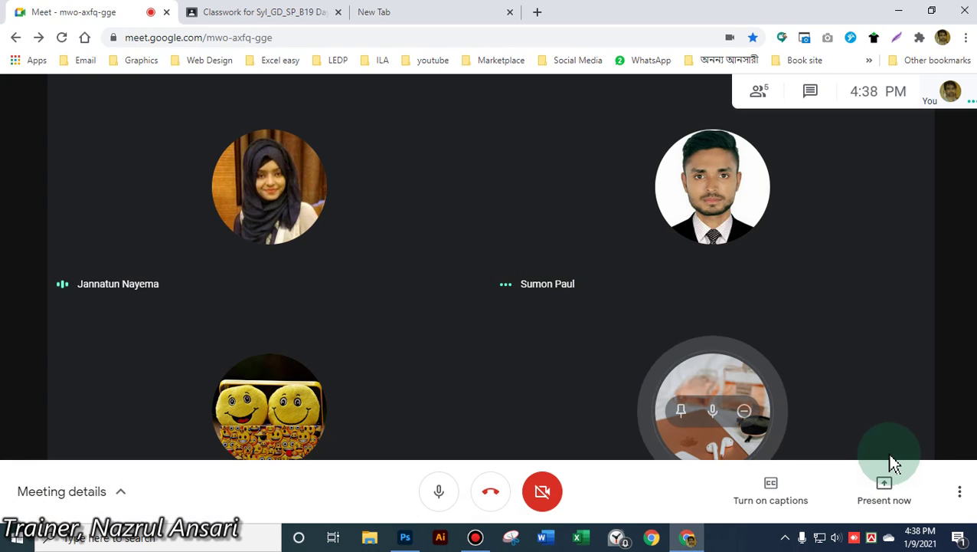
left_click(882, 295)
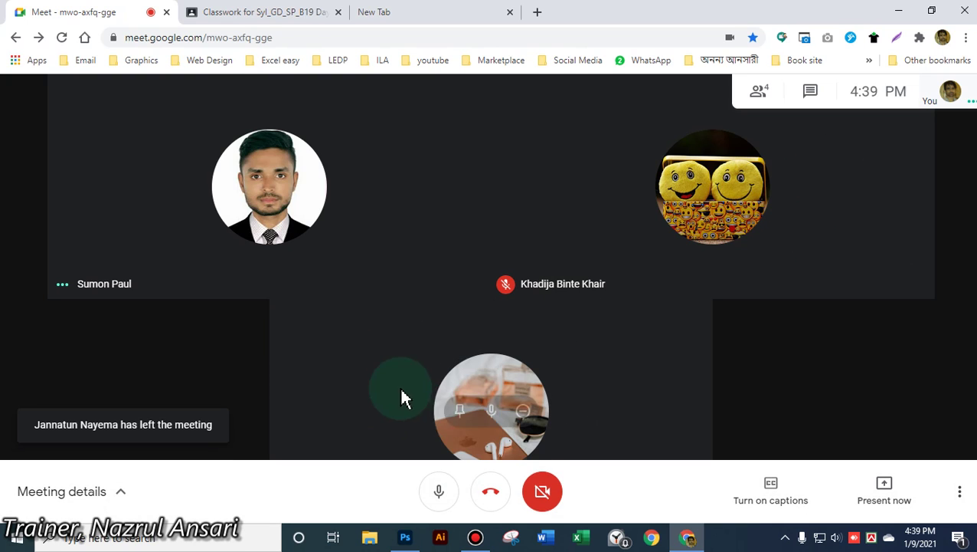
left_click(439, 496)
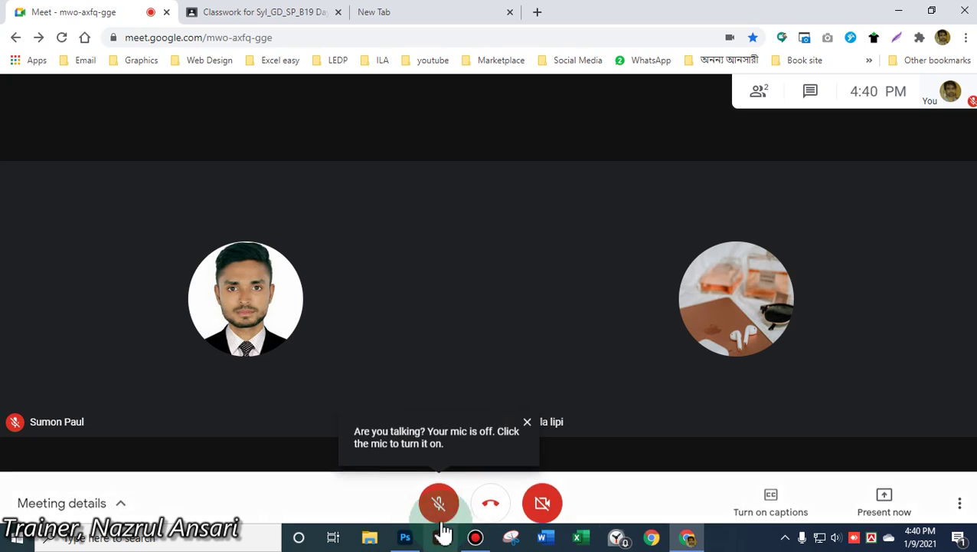
left_click(440, 494)
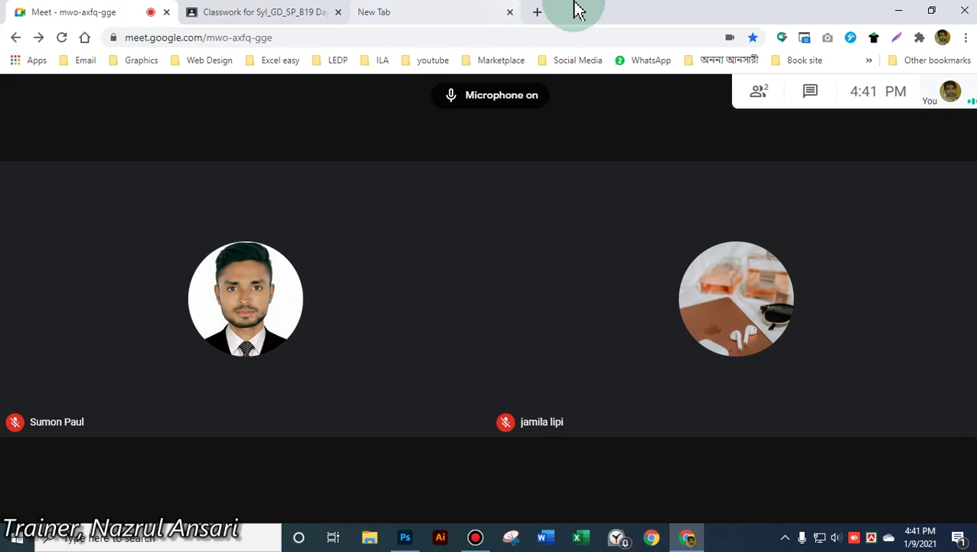